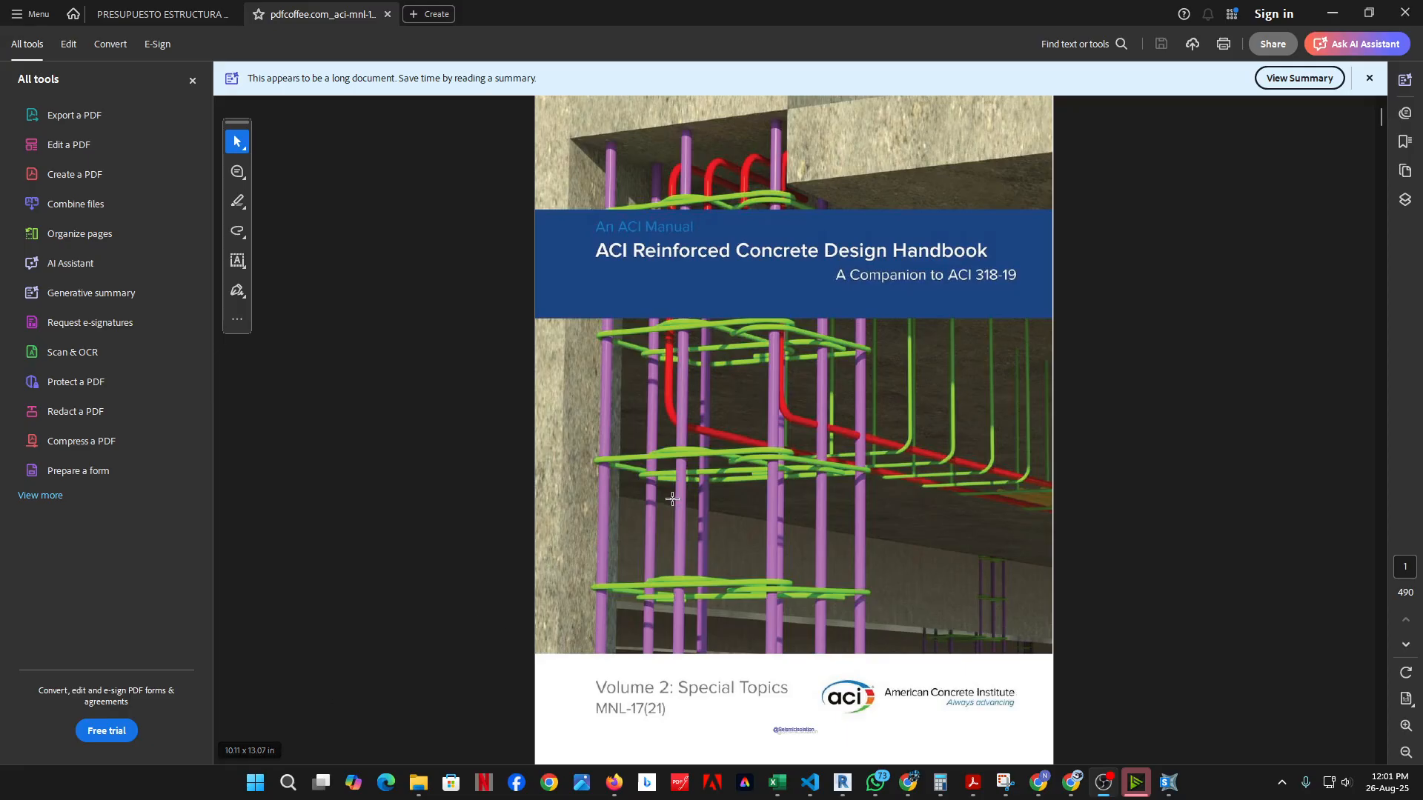
Skim the handbook from its cover through the contents to Section 12.1 and examine the retaining wall classification figures
scroll(667, 512, "down", 10)
scroll(667, 525, "down", 20)
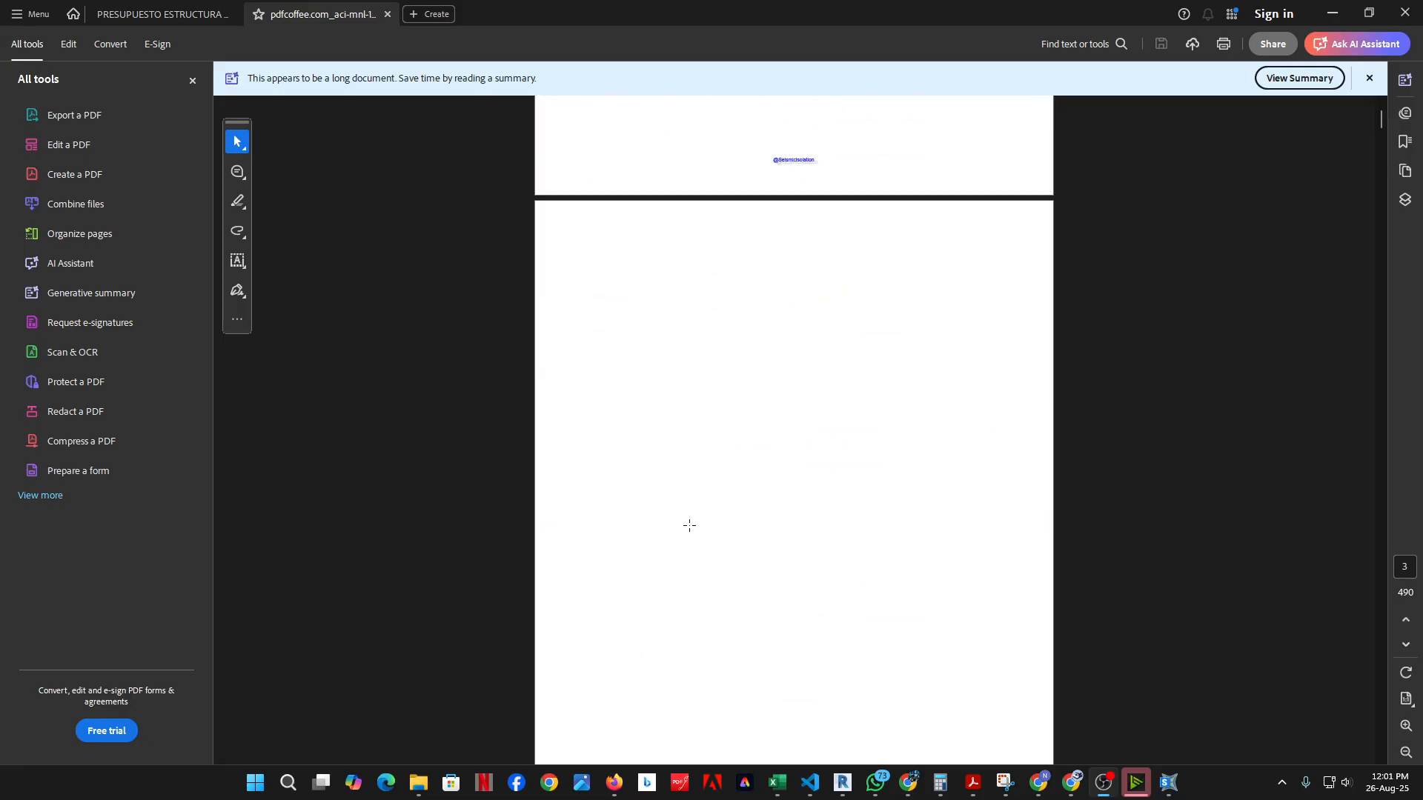
scroll(690, 552, "down", 8)
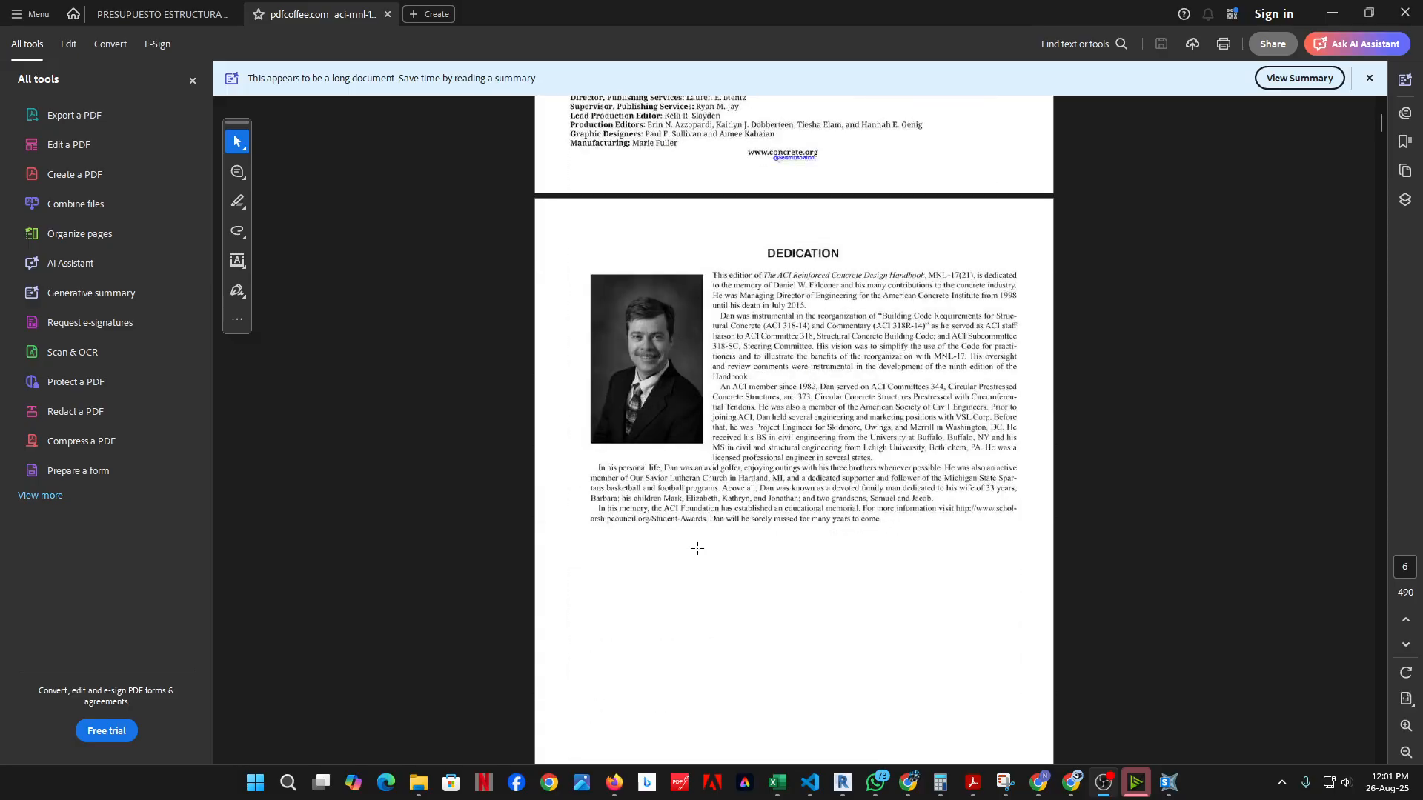
scroll(691, 556, "down", 5)
scroll(693, 560, "down", 20)
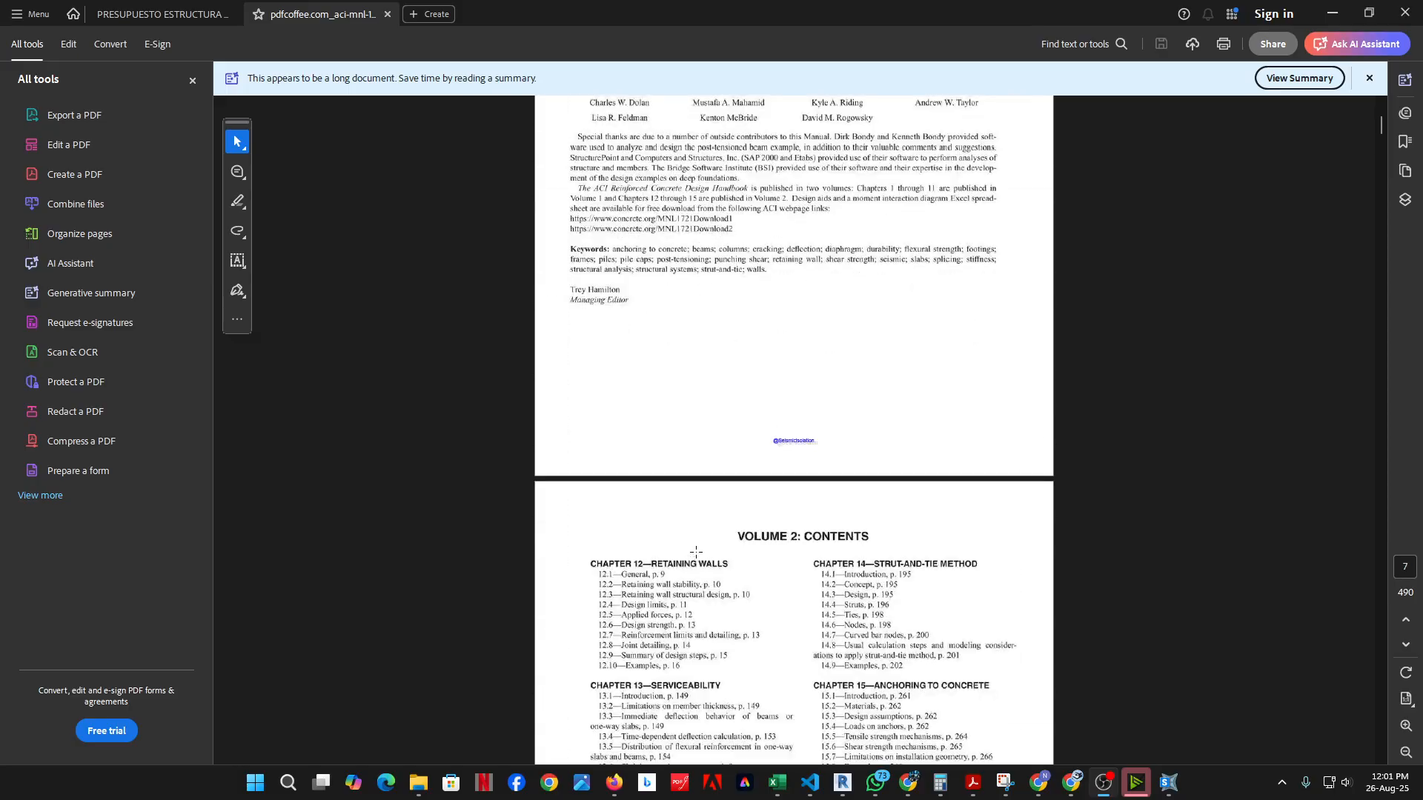
scroll(763, 599, "down", 3)
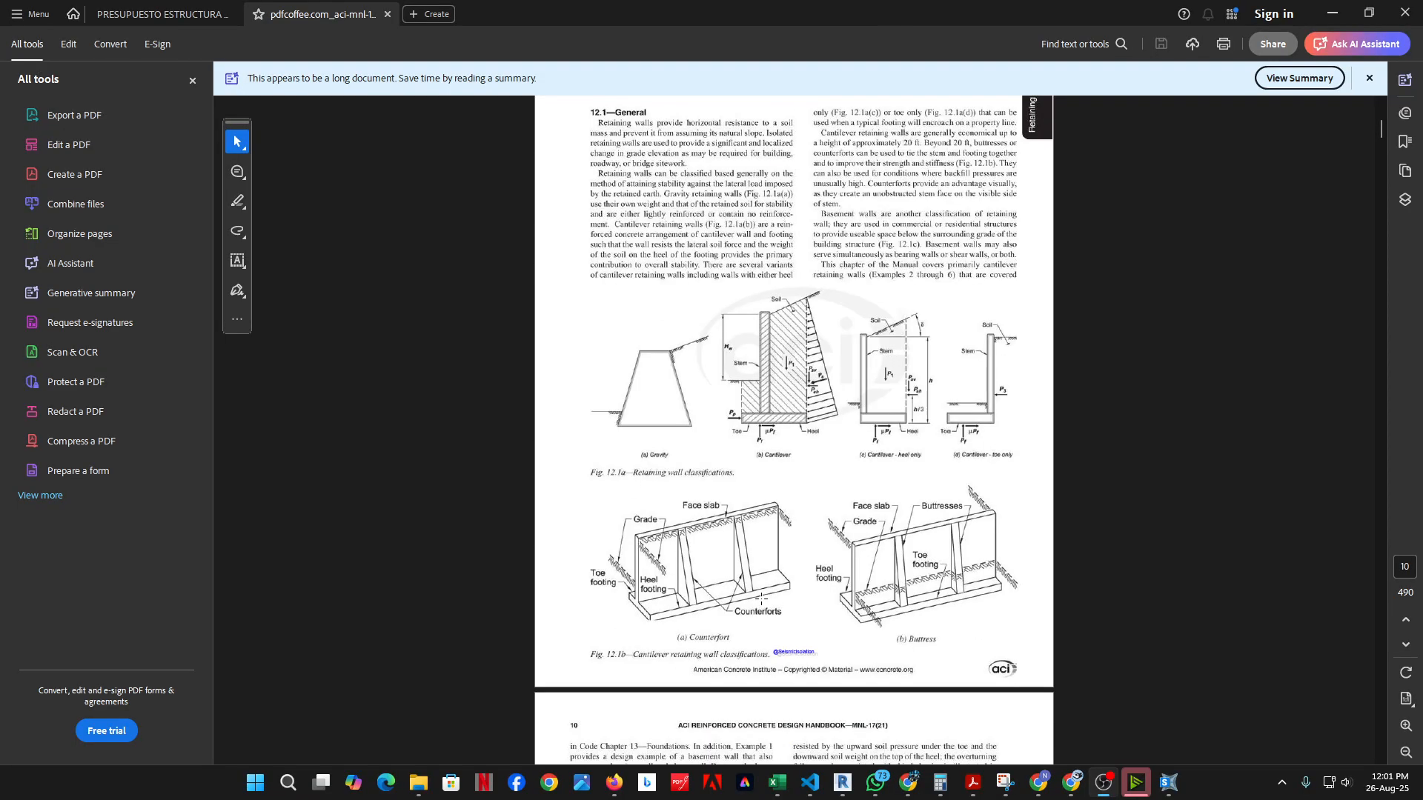
scroll(746, 571, "down", 16)
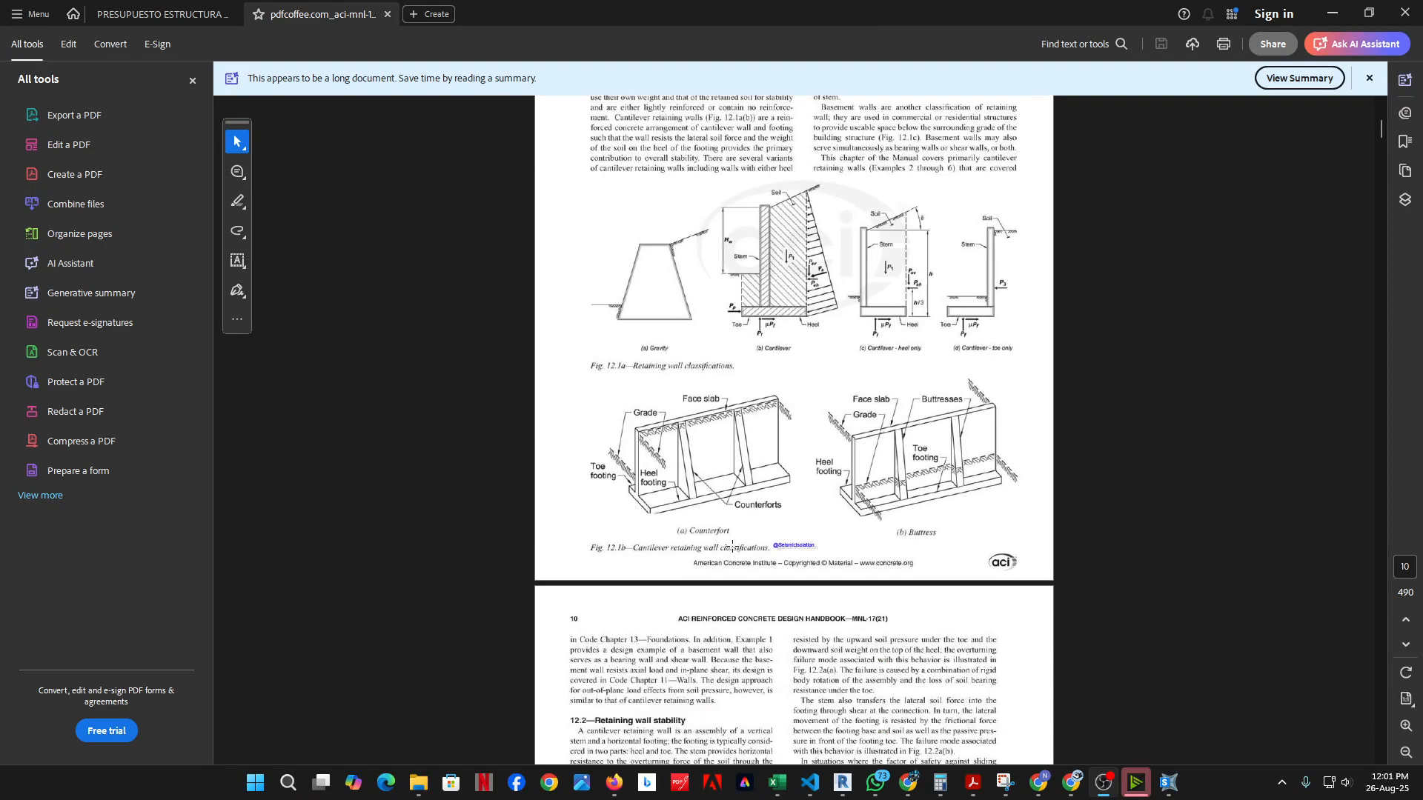
Review Section 12.4 on design limits, including the free-body diagram, wall failure modes and preliminary wall dimensions
scroll(704, 571, "down", 3)
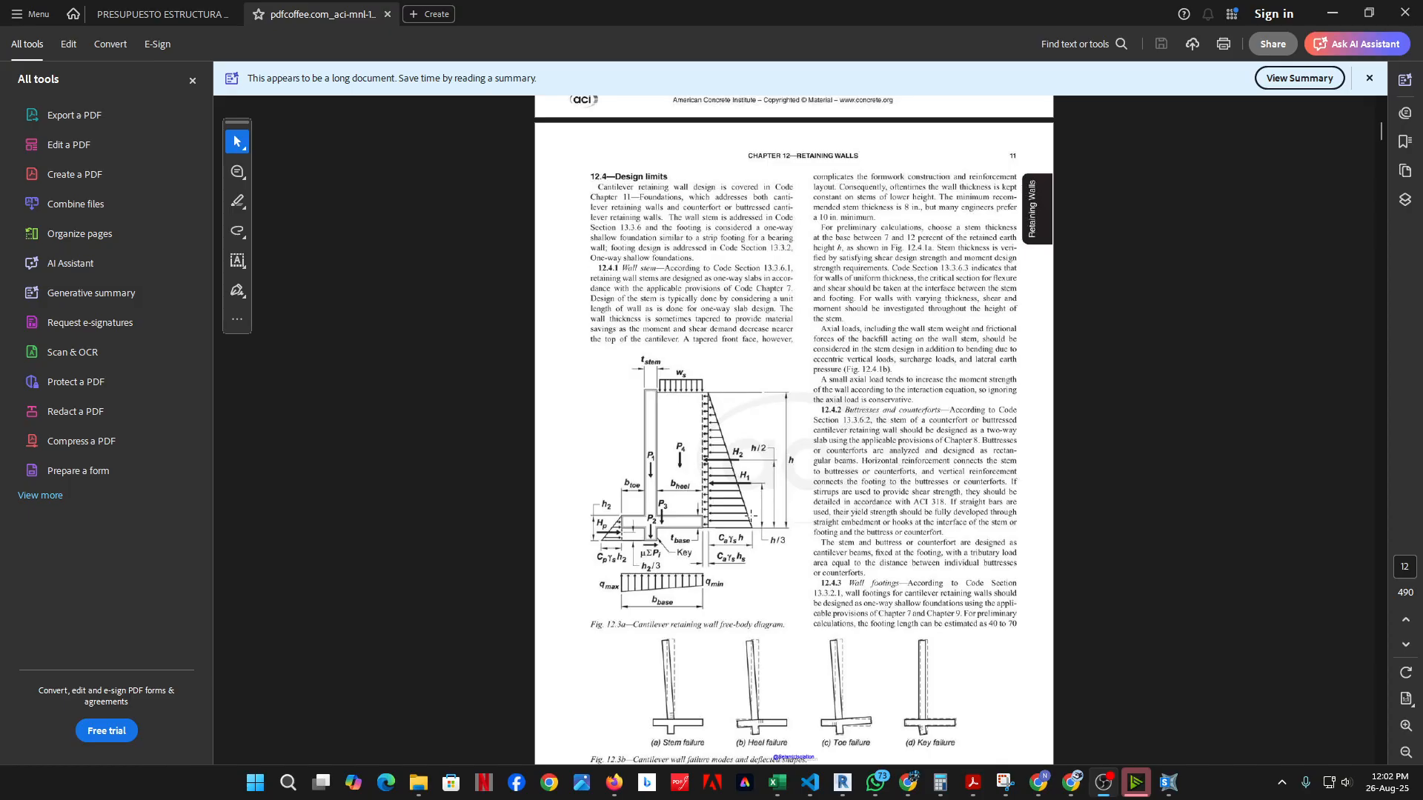
scroll(748, 510, "down", 4)
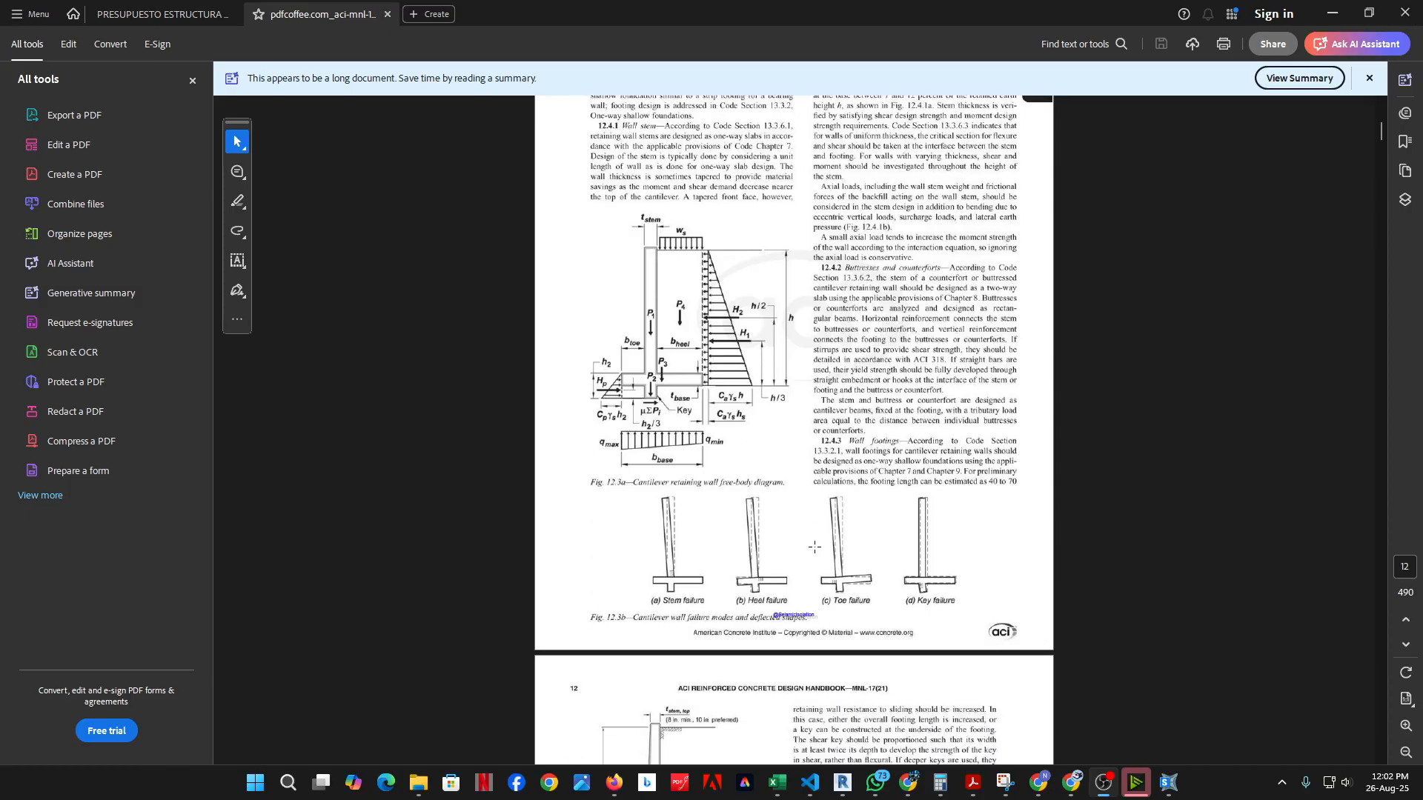
scroll(814, 547, "down", 20)
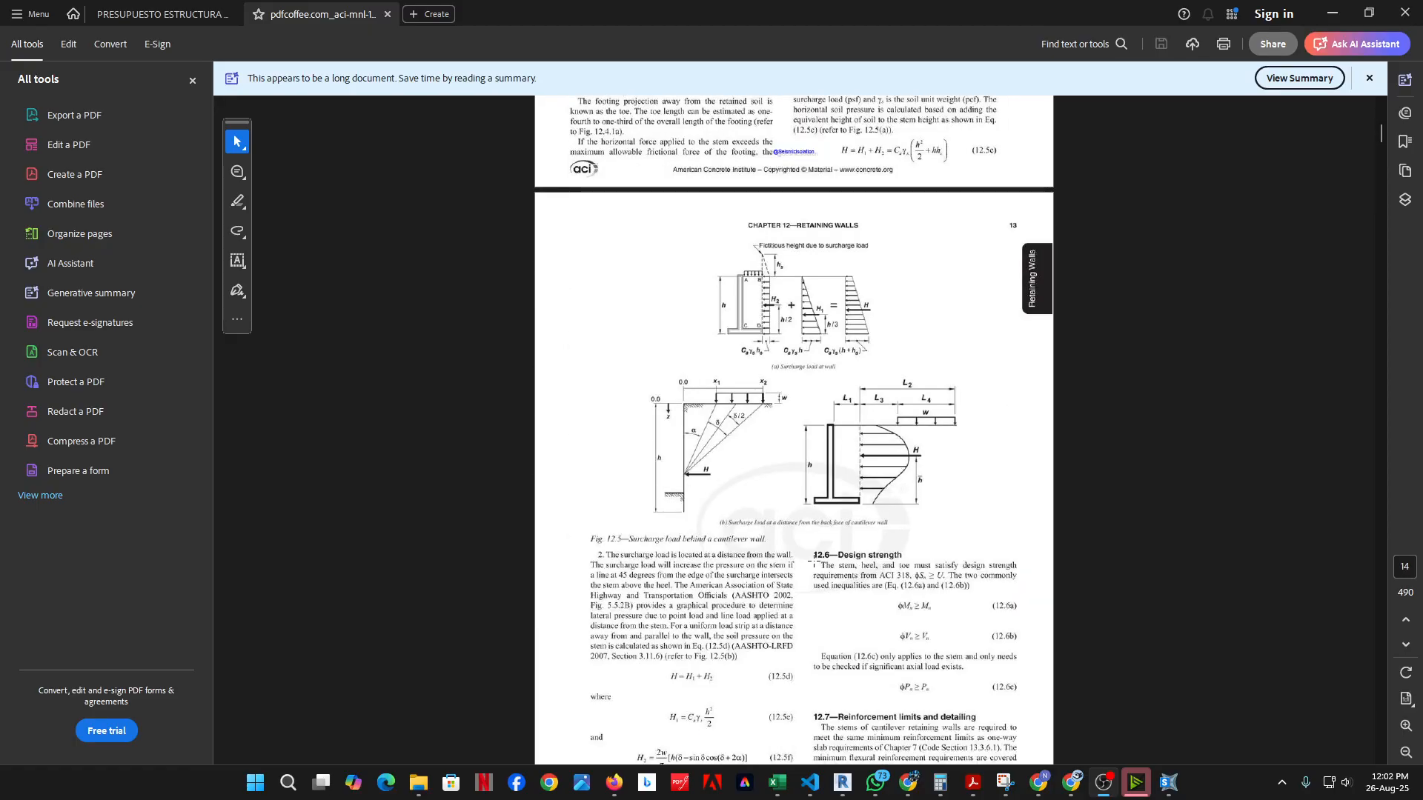
scroll(770, 513, "up", 20)
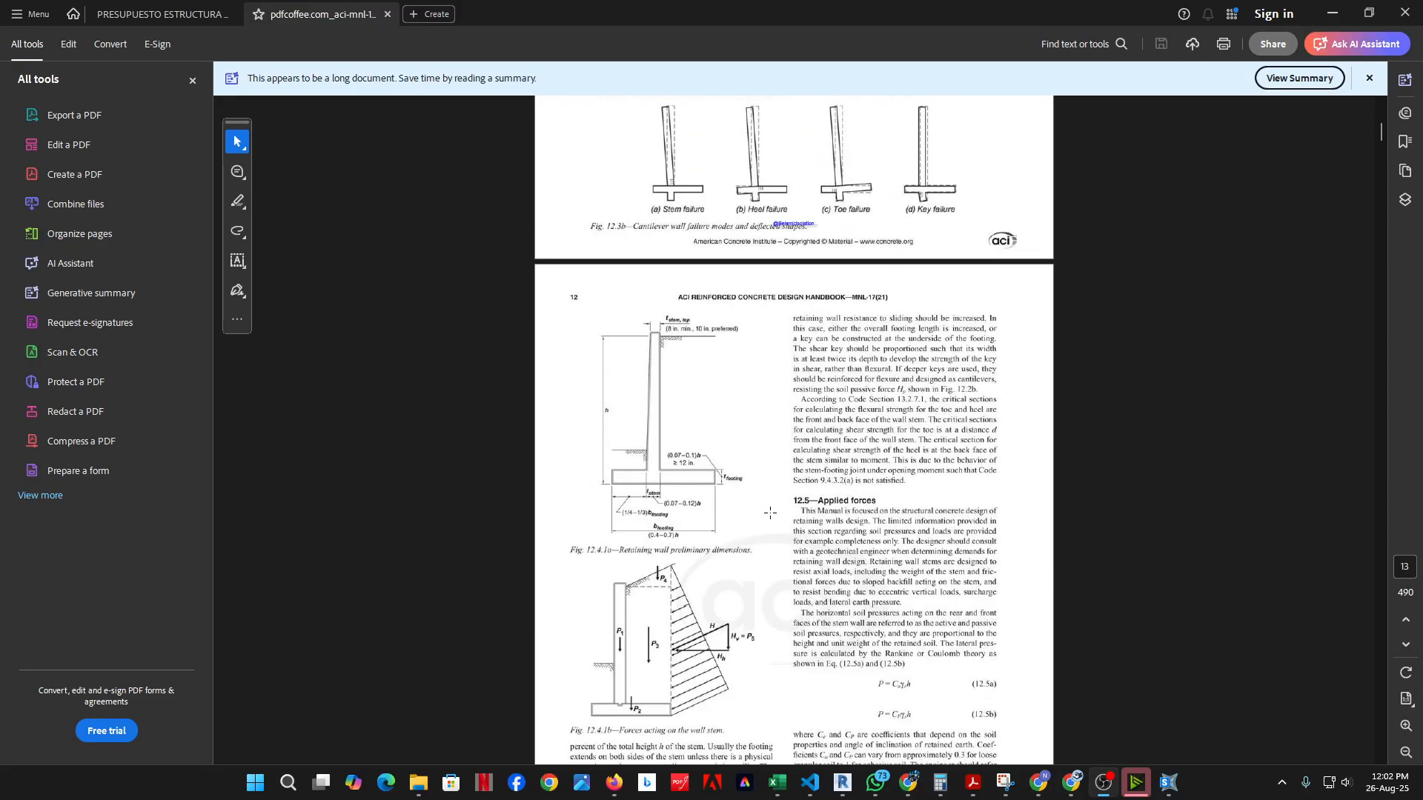
Examine the surcharge load figures and equations in Section 12.5 and the reinforcement limits in Section 12.7
scroll(770, 513, "down", 18)
scroll(770, 515, "down", 5)
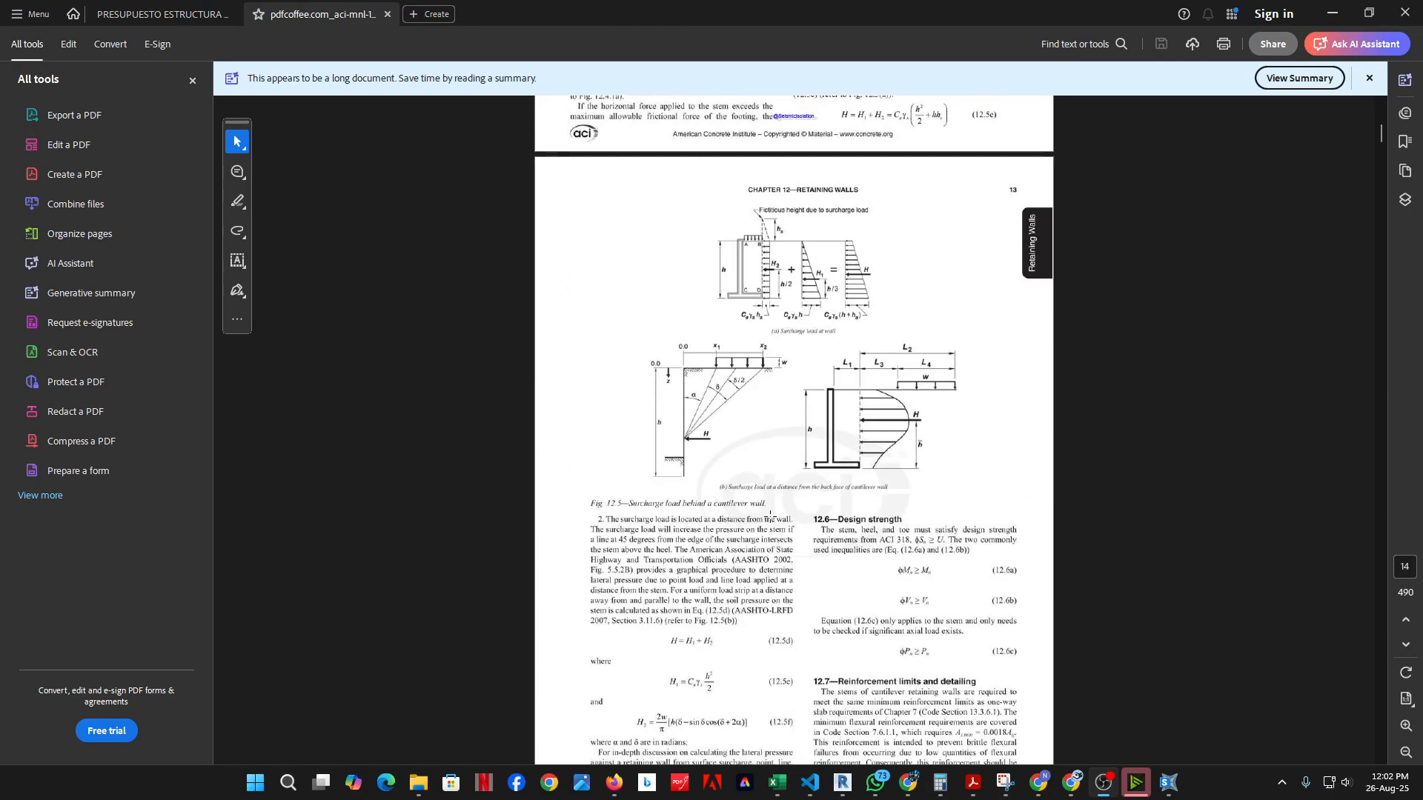
scroll(752, 385, "up", 1)
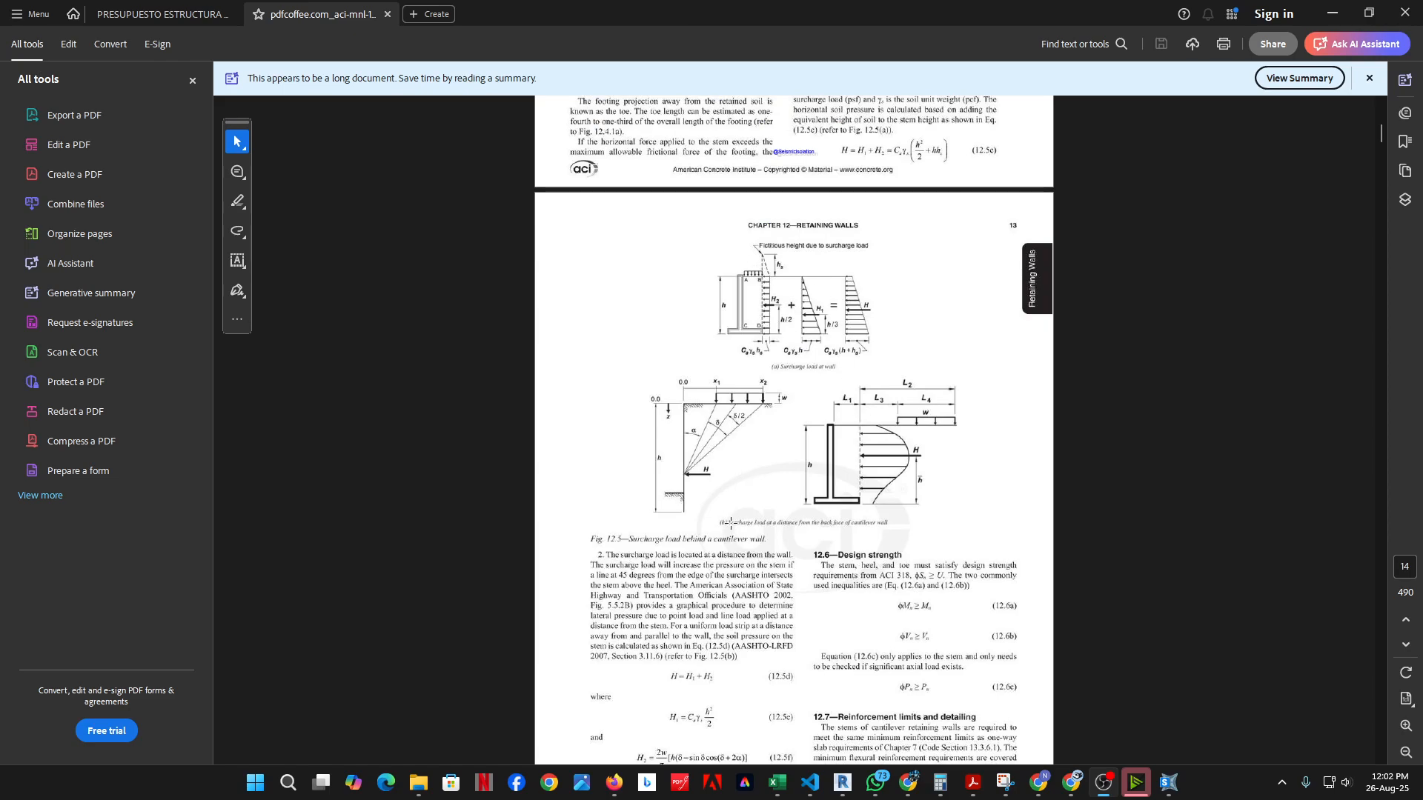
scroll(730, 523, "down", 10)
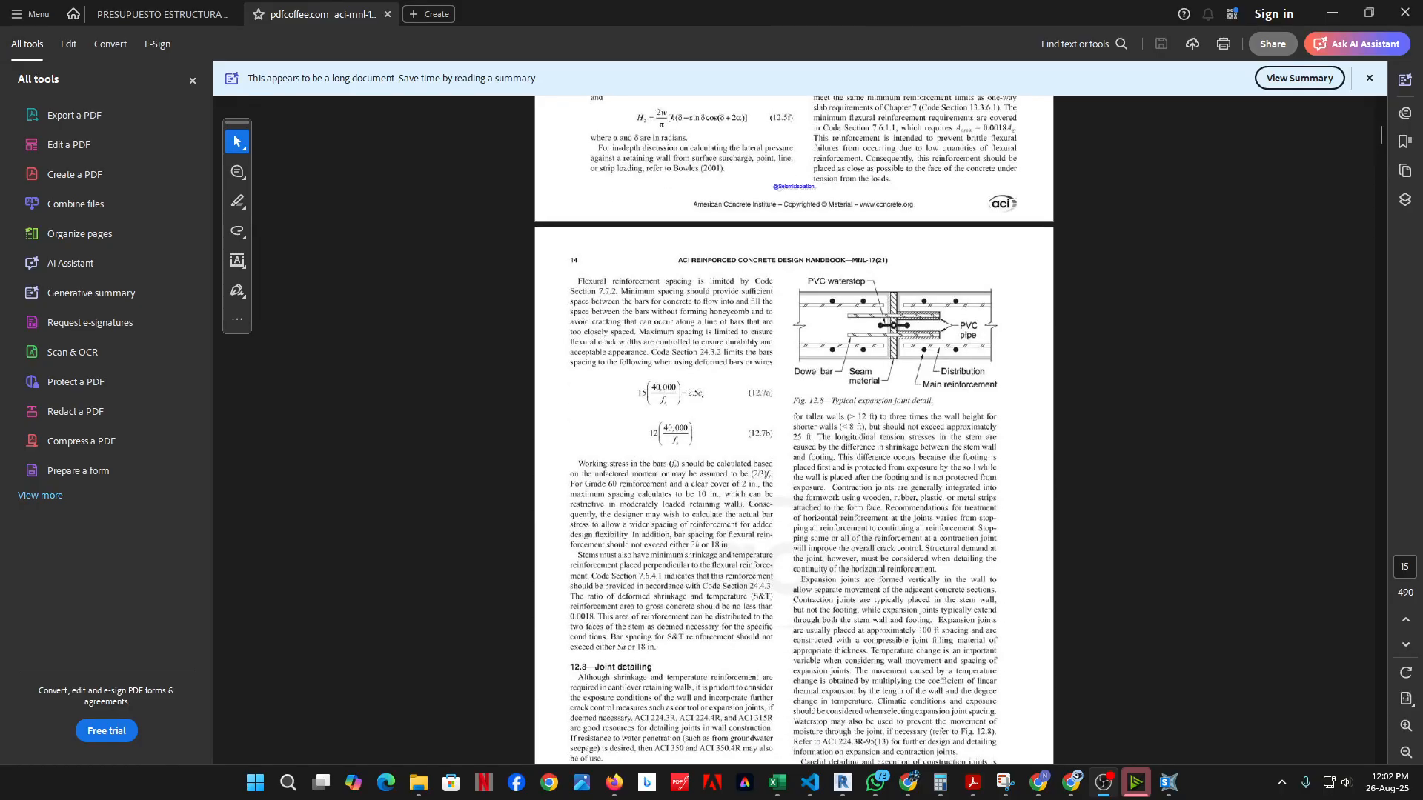
scroll(740, 497, "up", 9)
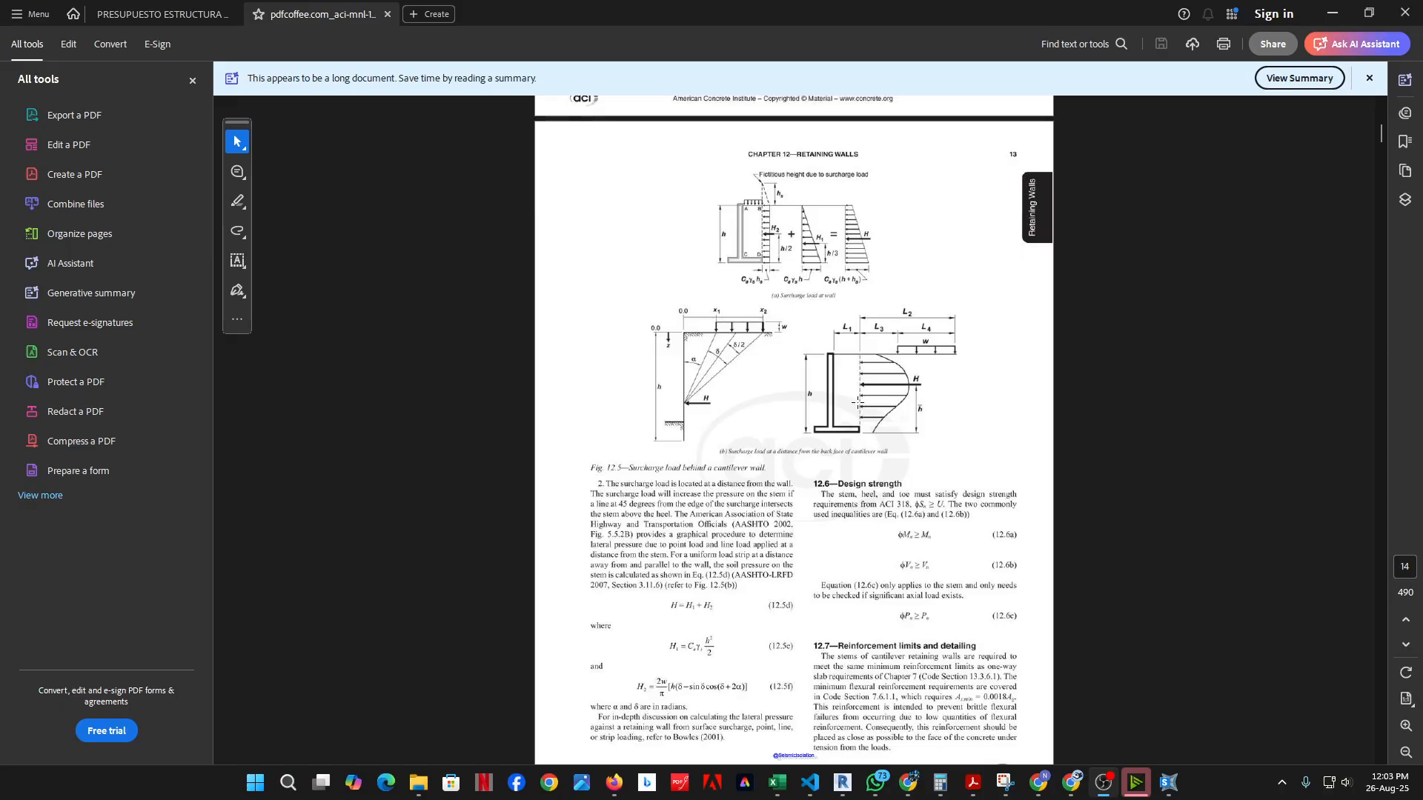
scroll(857, 400, "down", 5)
scroll(858, 400, "up", 5)
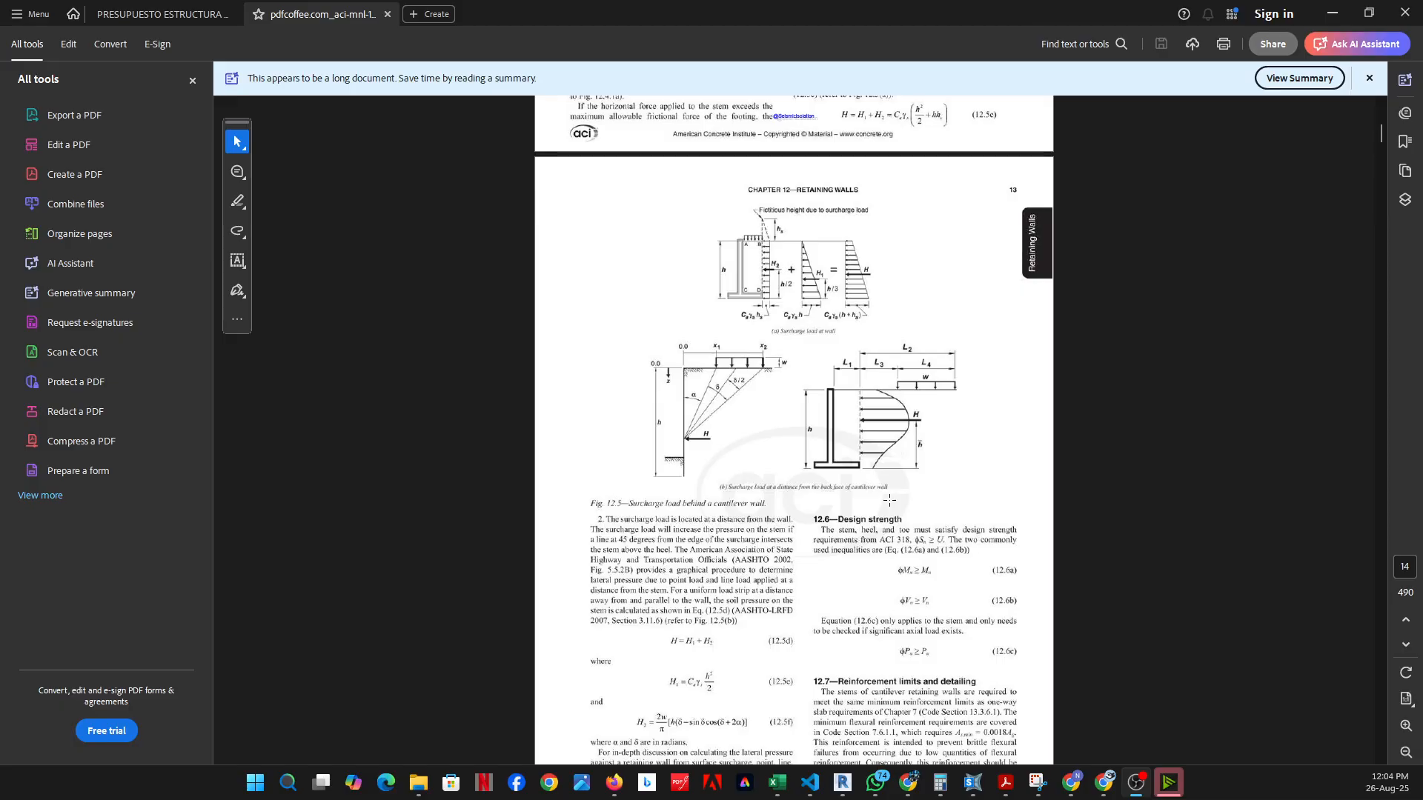
scroll(833, 512, "down", 10)
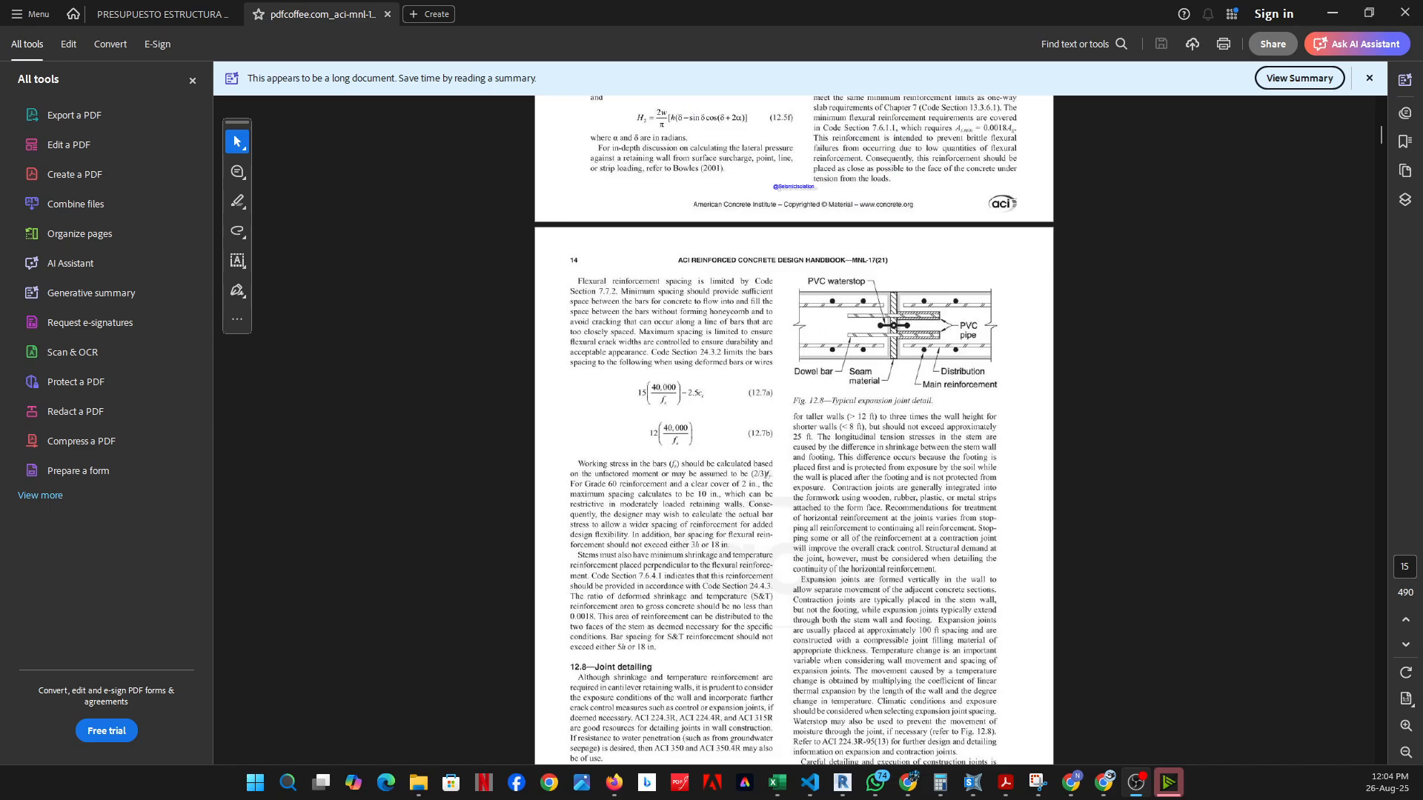
Review the summary of design steps and skim the basement wall calculations of Retaining Walls Example 1
scroll(905, 525, "down", 20)
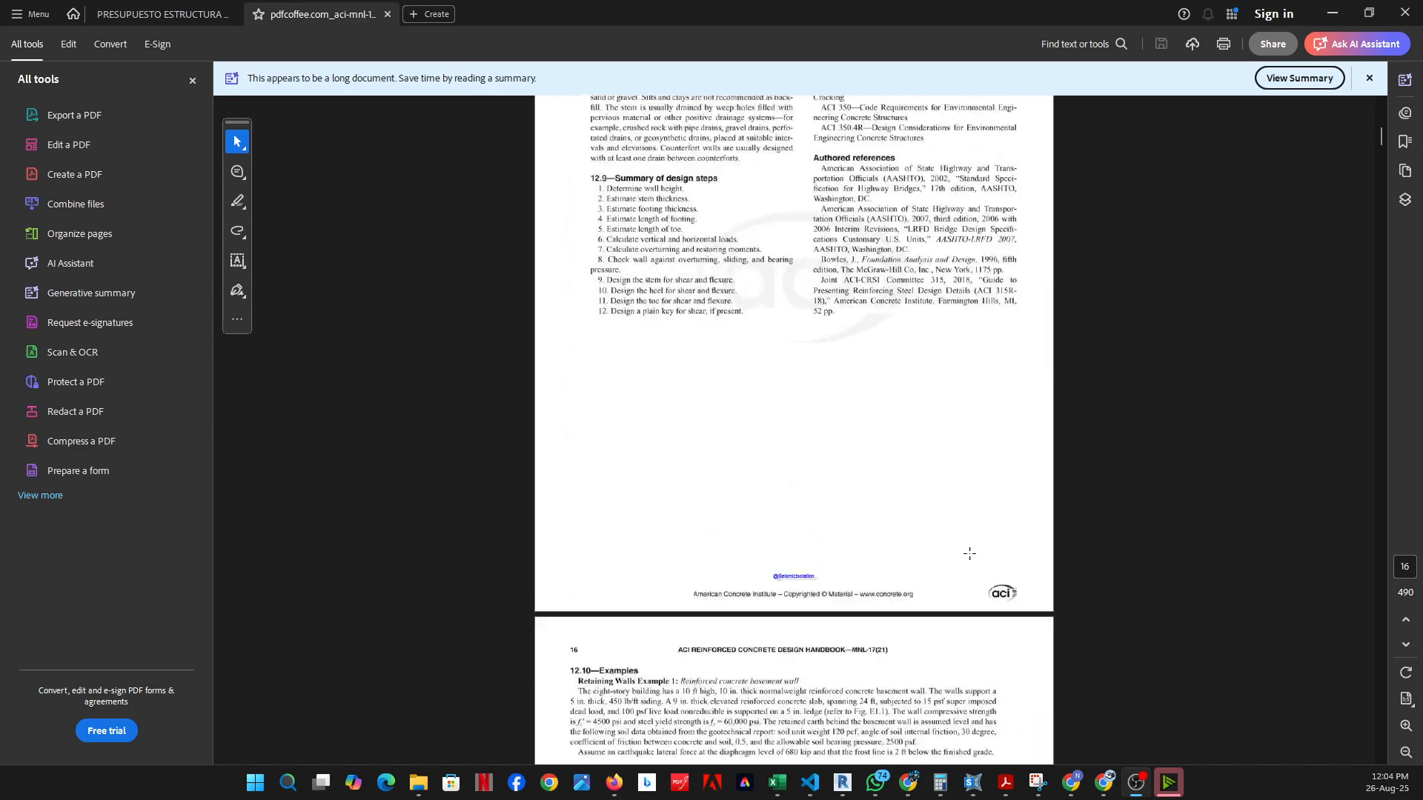
scroll(905, 525, "down", 18)
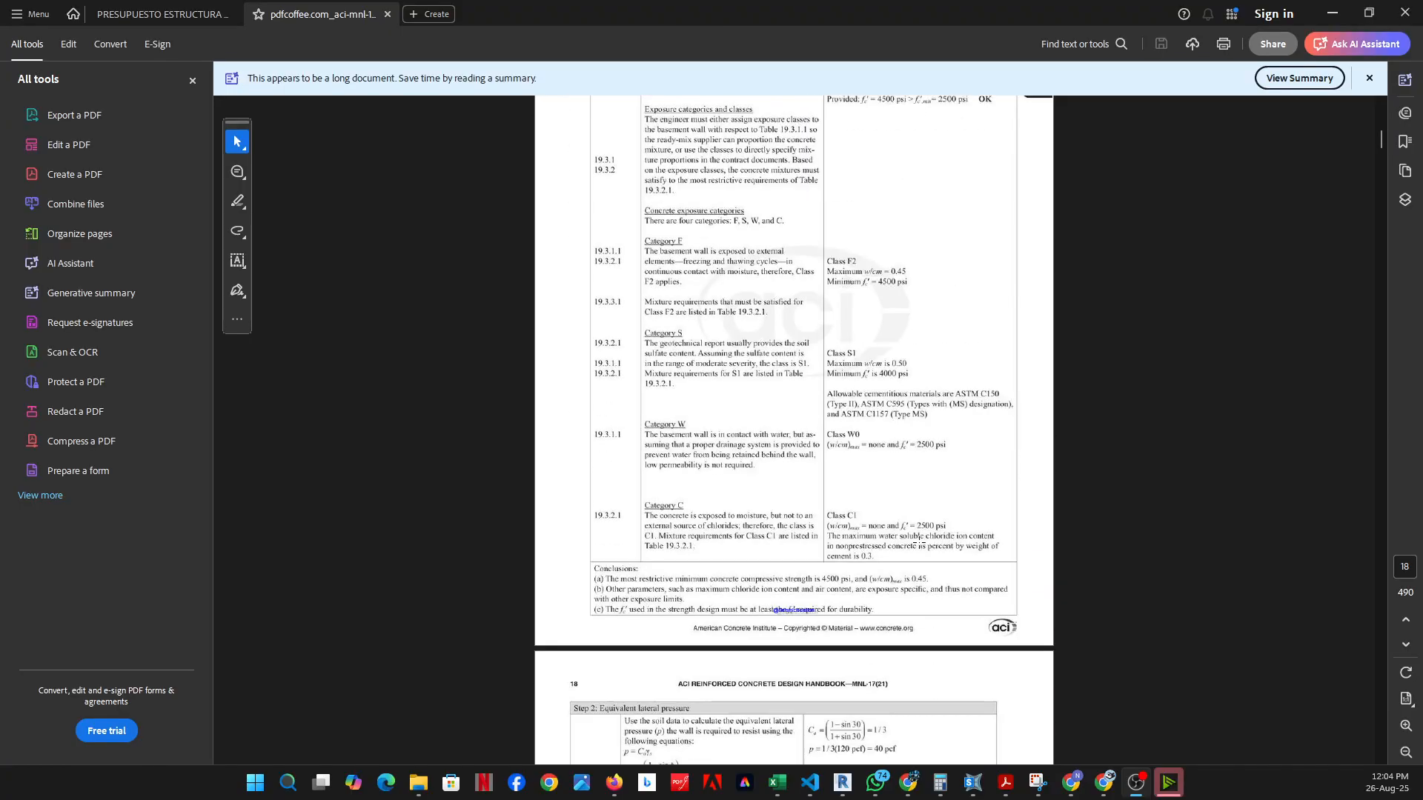
scroll(923, 529, "down", 15)
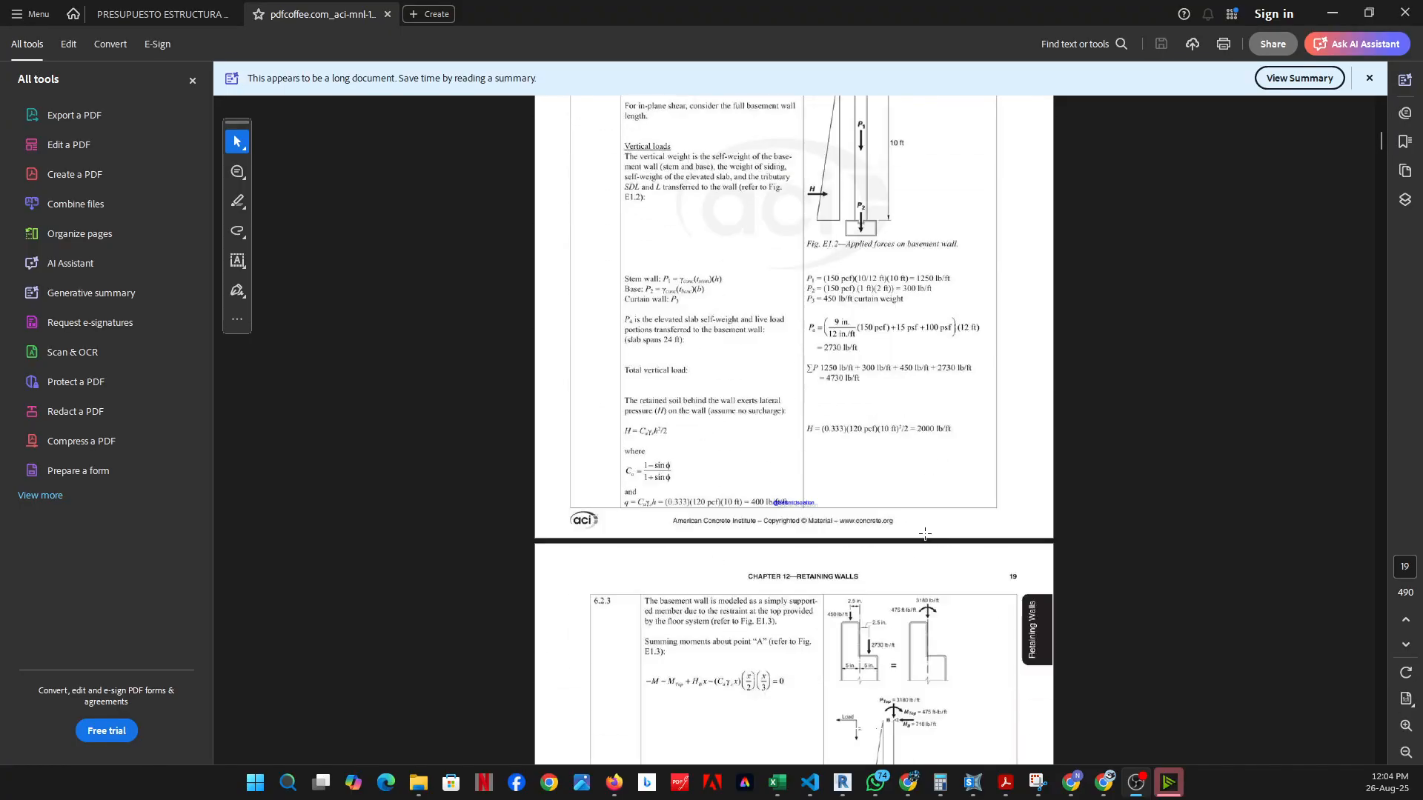
scroll(926, 534, "down", 9)
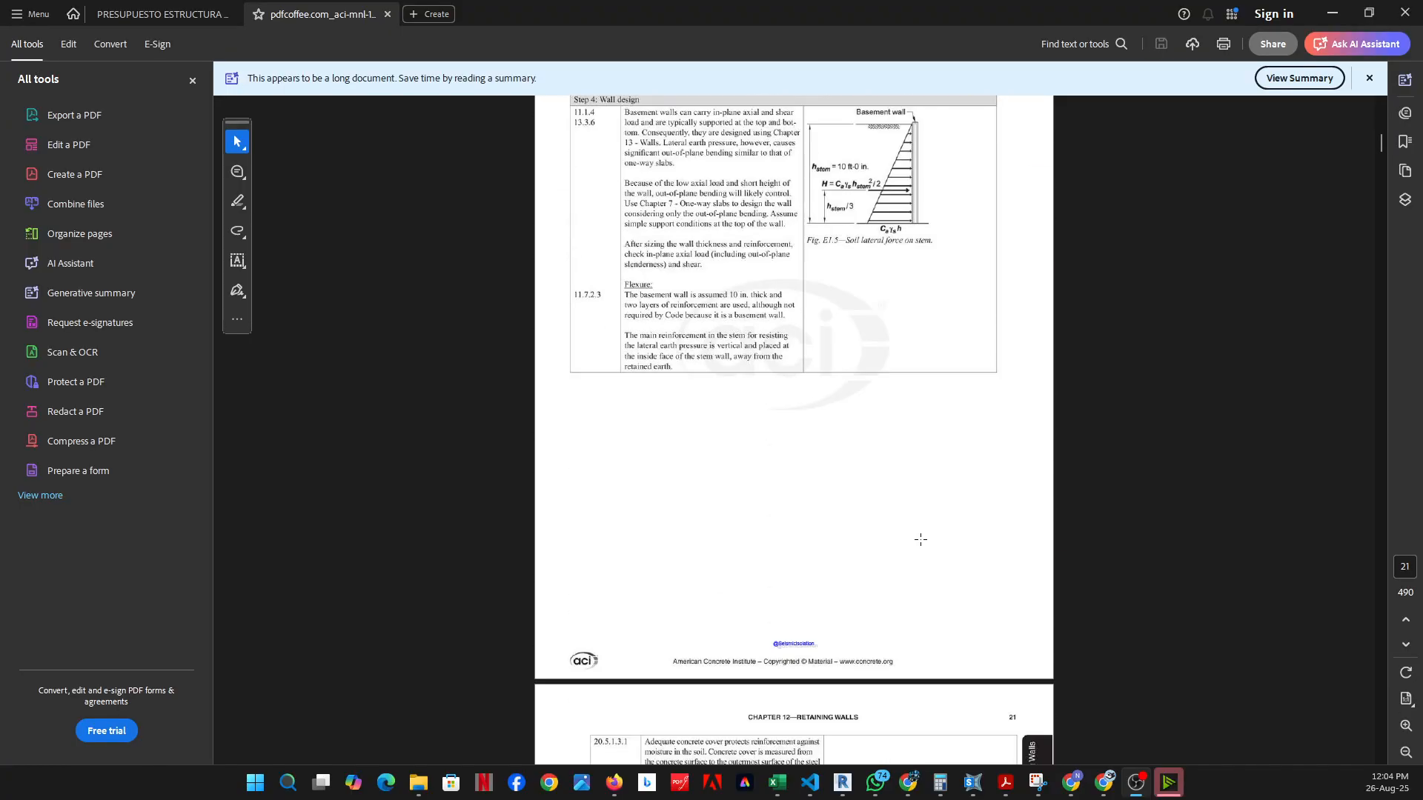
scroll(920, 542, "up", 3)
scroll(919, 550, "down", 10)
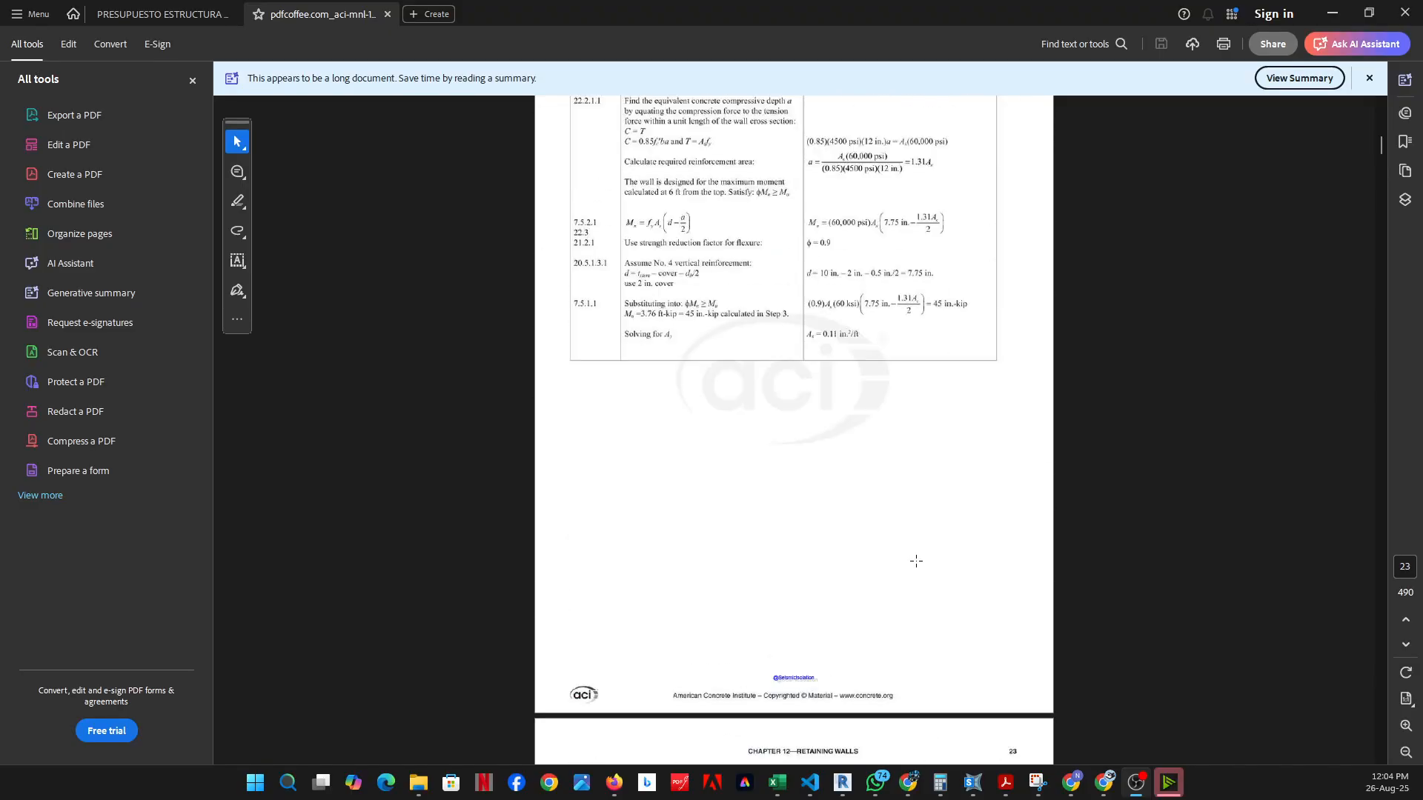
scroll(919, 561, "down", 9)
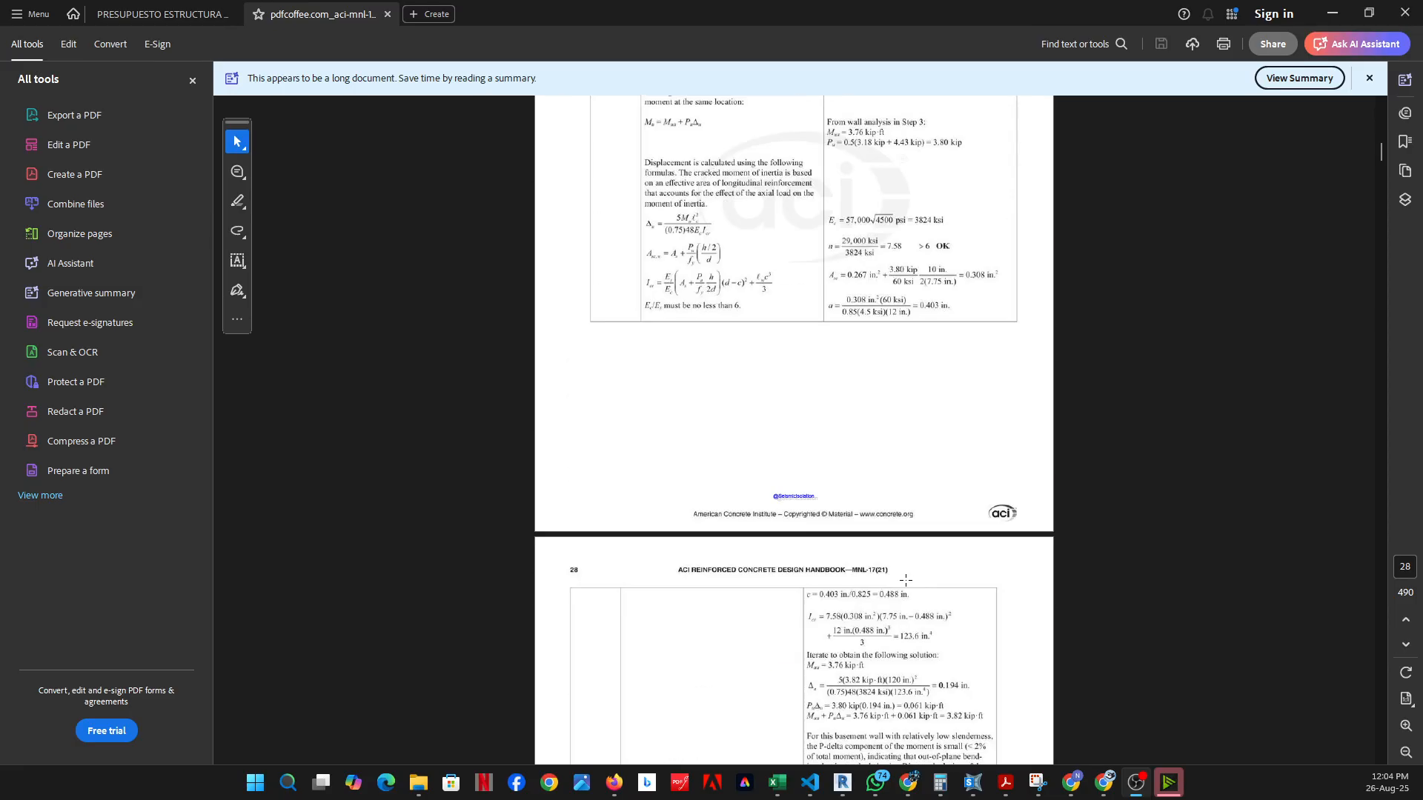
scroll(909, 583, "down", 9)
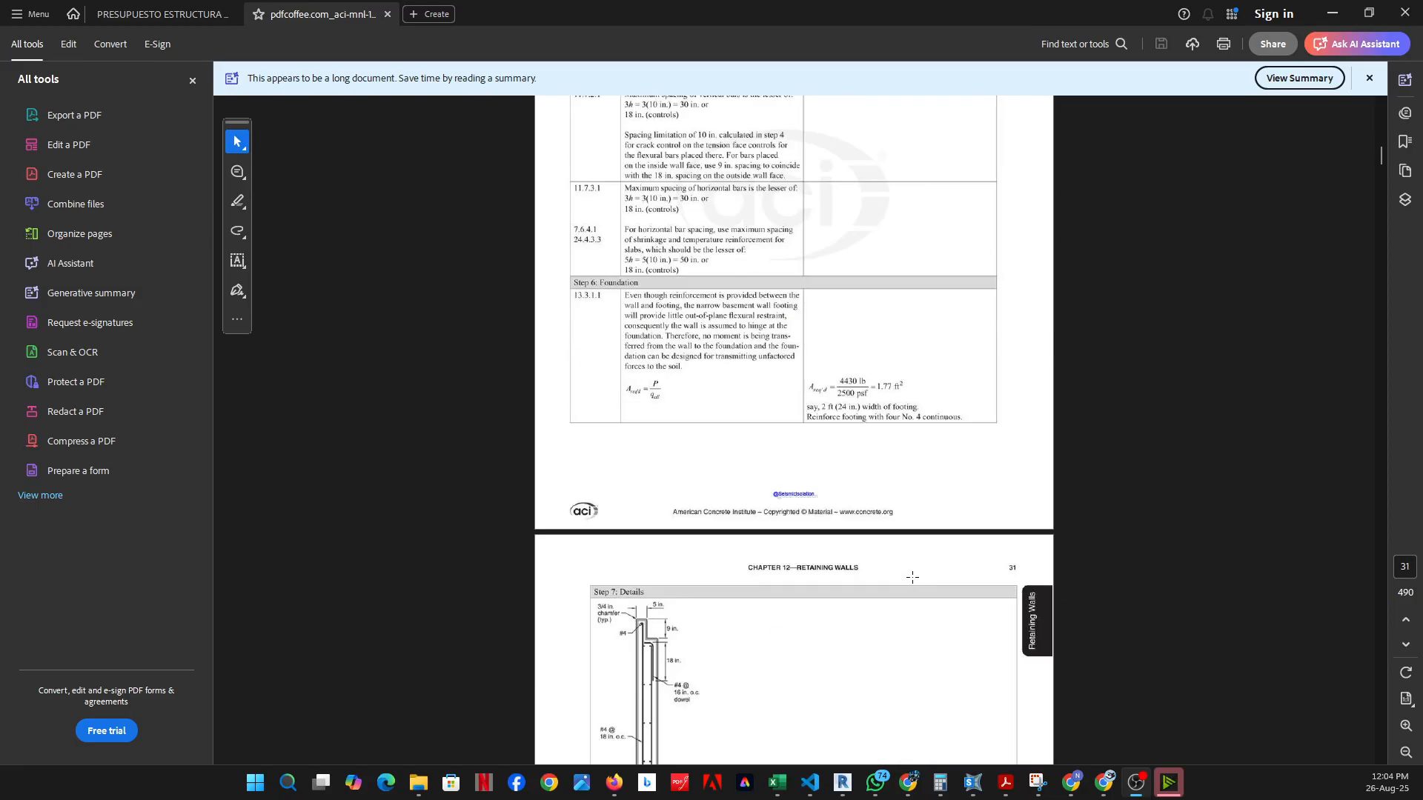
Browse Example 2's stem design, covering flexure, development and splice lengths, dowel cutoff and shear checks
scroll(912, 577, "down", 8)
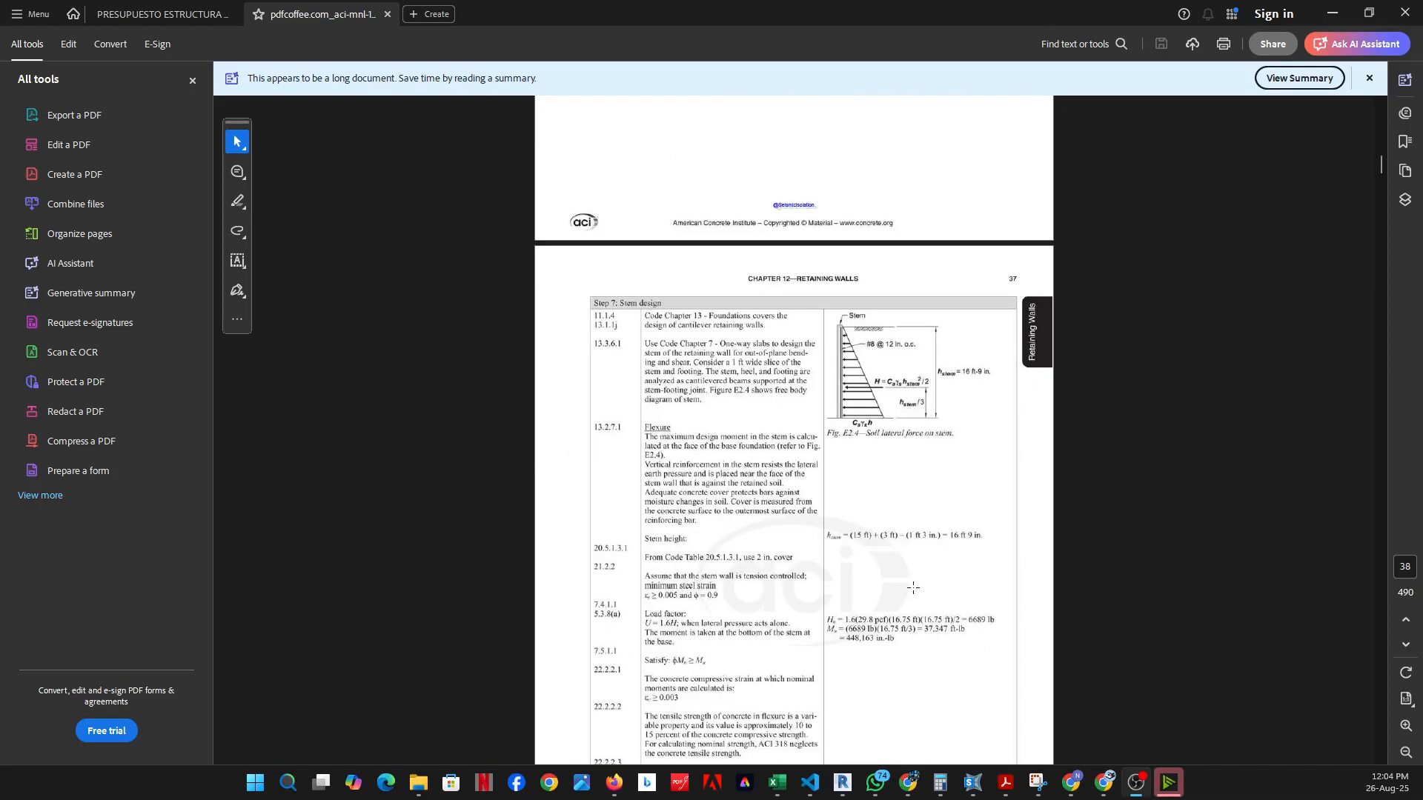
scroll(913, 590, "down", 7)
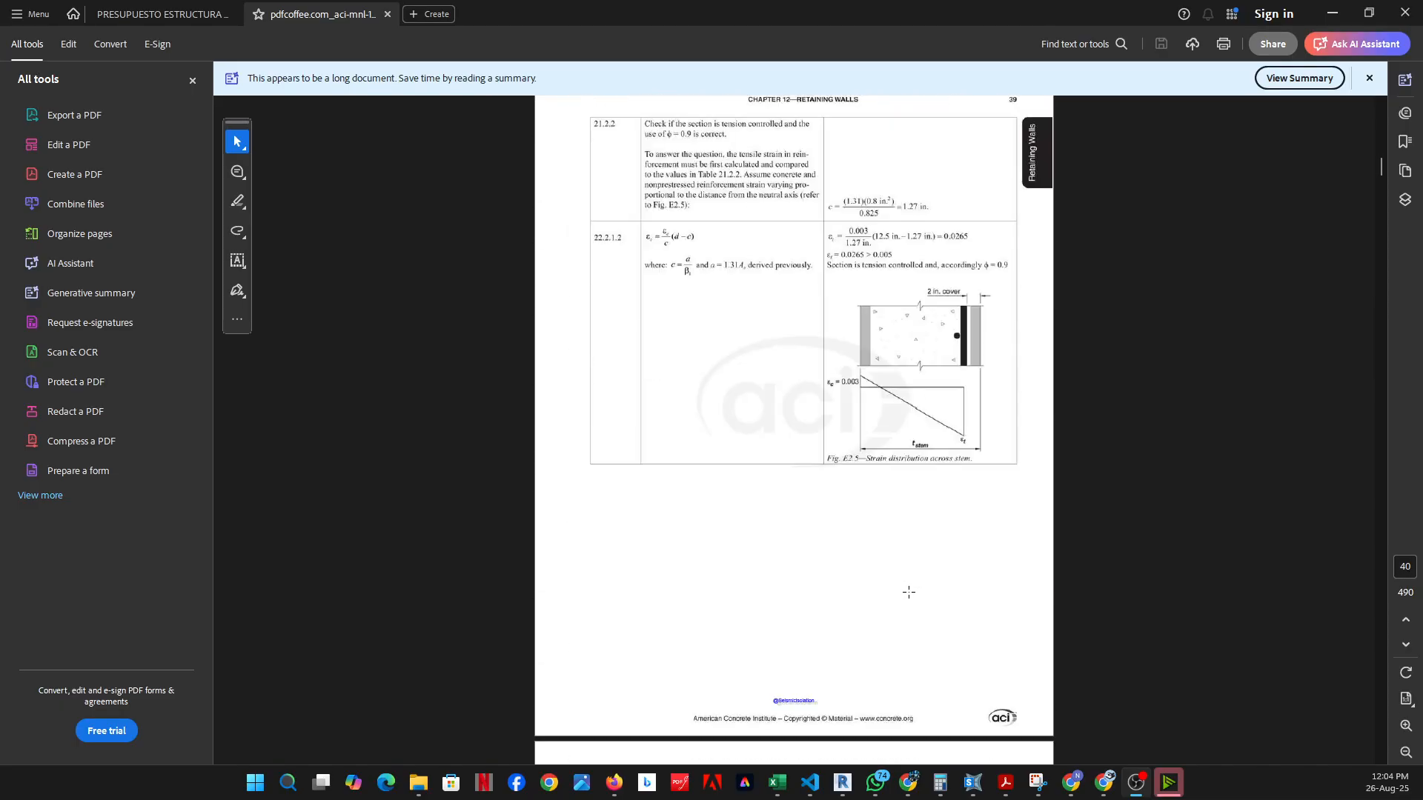
scroll(907, 590, "down", 7)
scroll(906, 593, "down", 20)
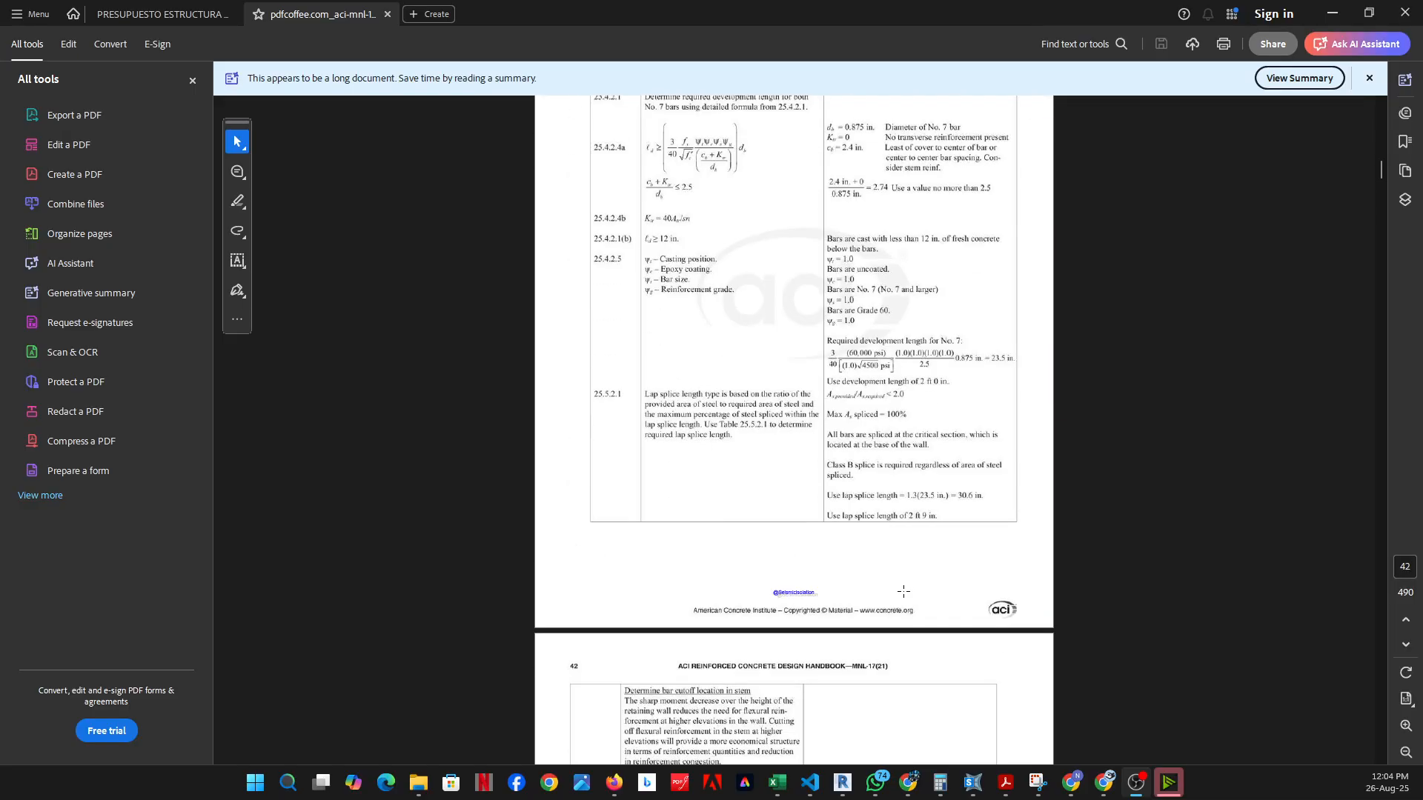
scroll(897, 593, "down", 17)
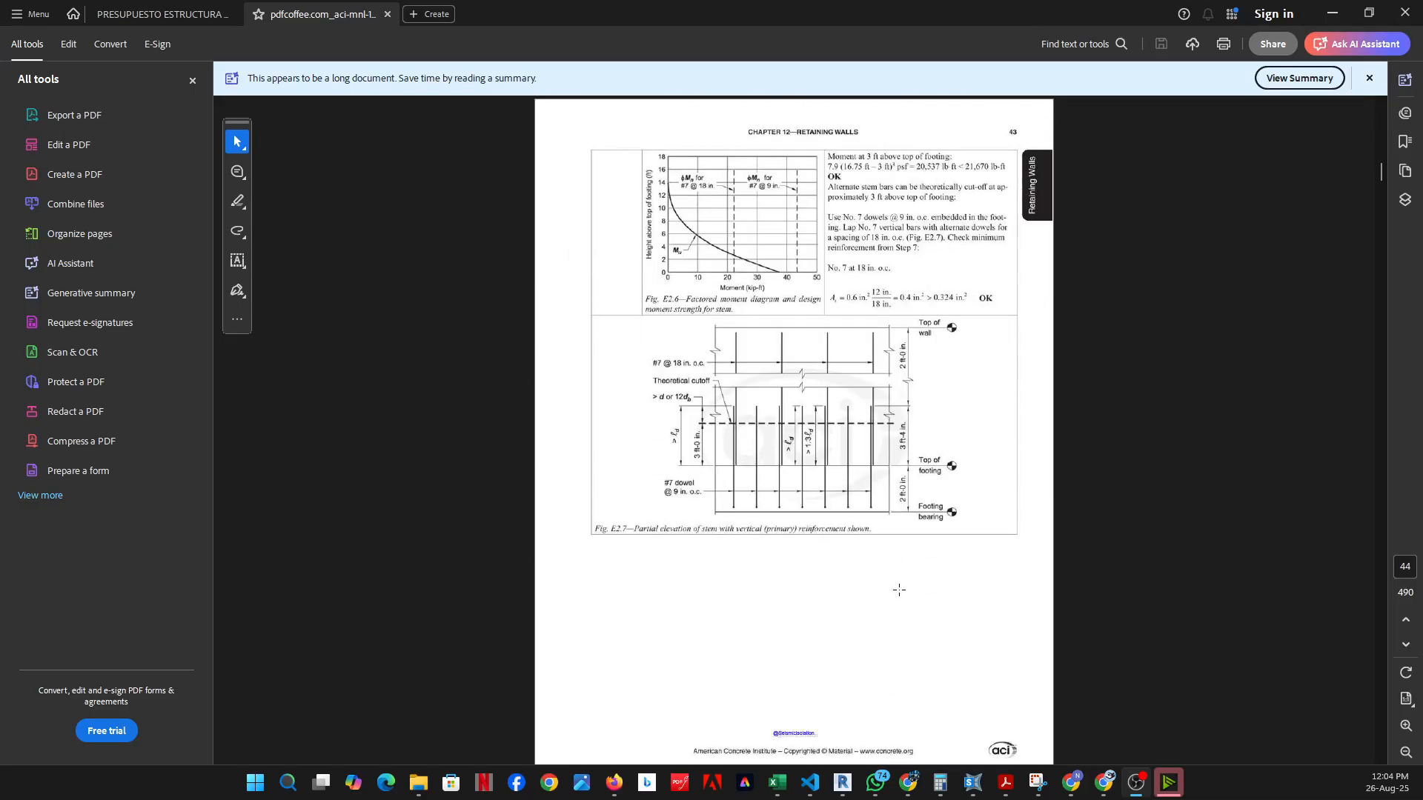
scroll(895, 602, "down", 20)
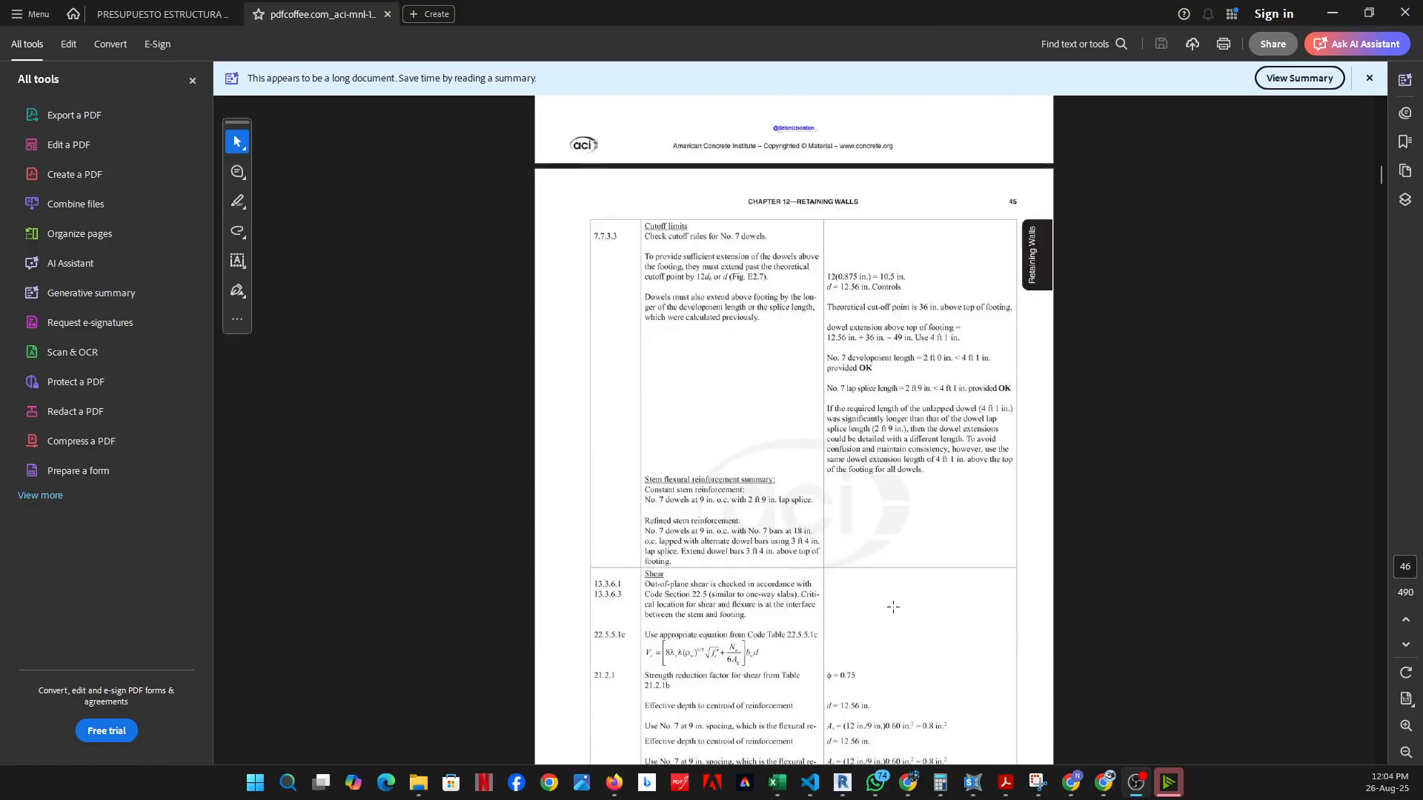
Examine Example 2's heel design, from critical section to heel reinforcement, and continue to the toe design
scroll(895, 598, "down", 3)
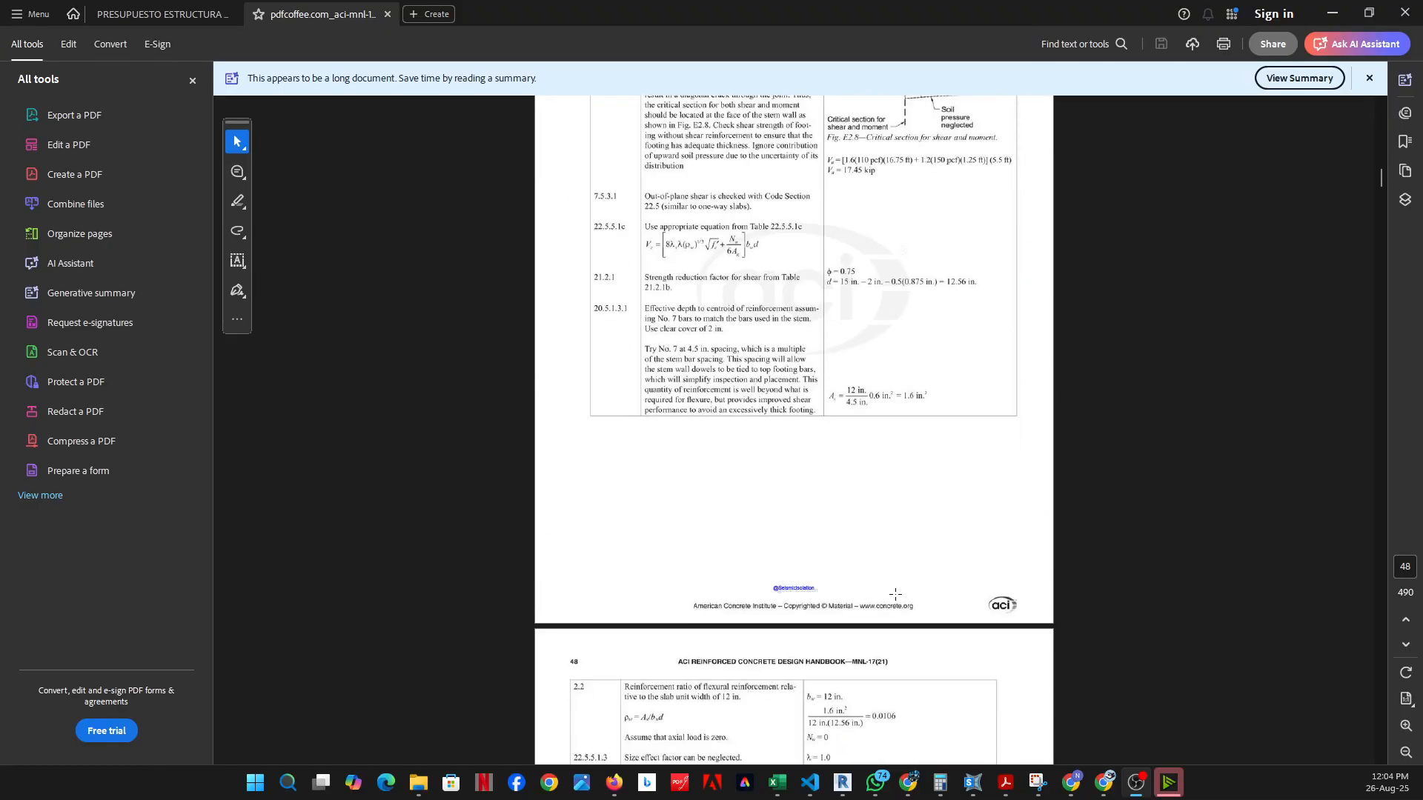
scroll(898, 564, "up", 4)
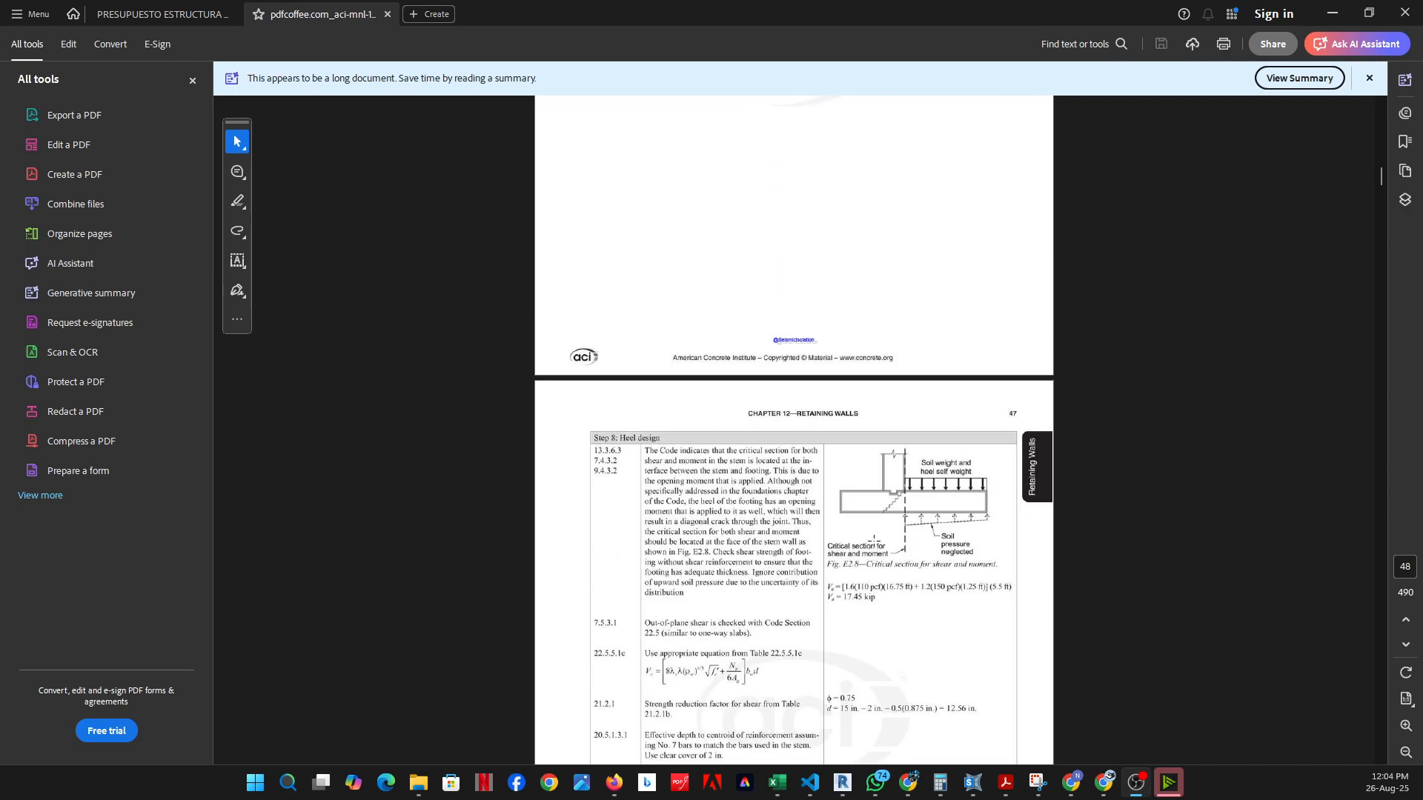
scroll(1065, 546, "up", 3, "ctrl")
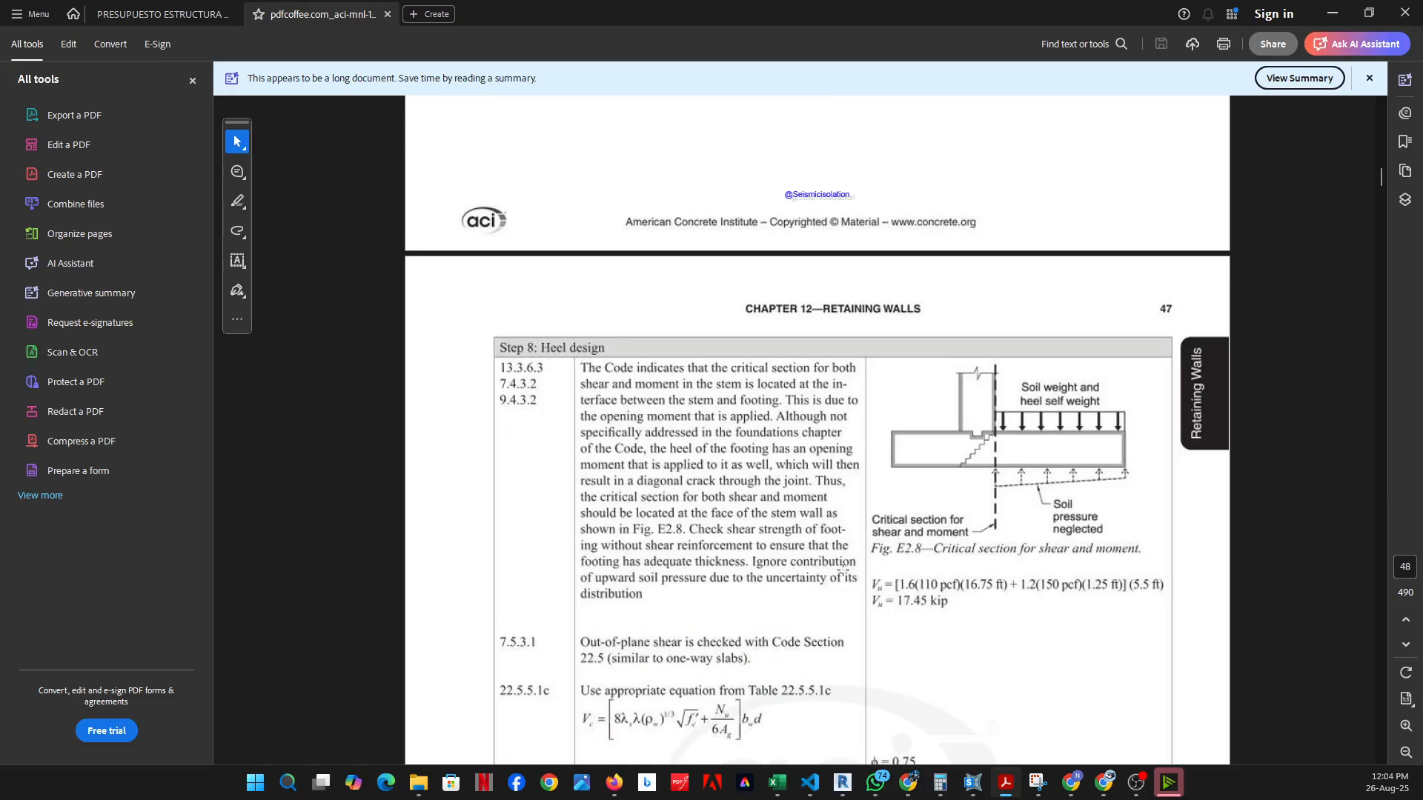
scroll(835, 571, "down", 1, "ctrl")
scroll(830, 582, "down", 10)
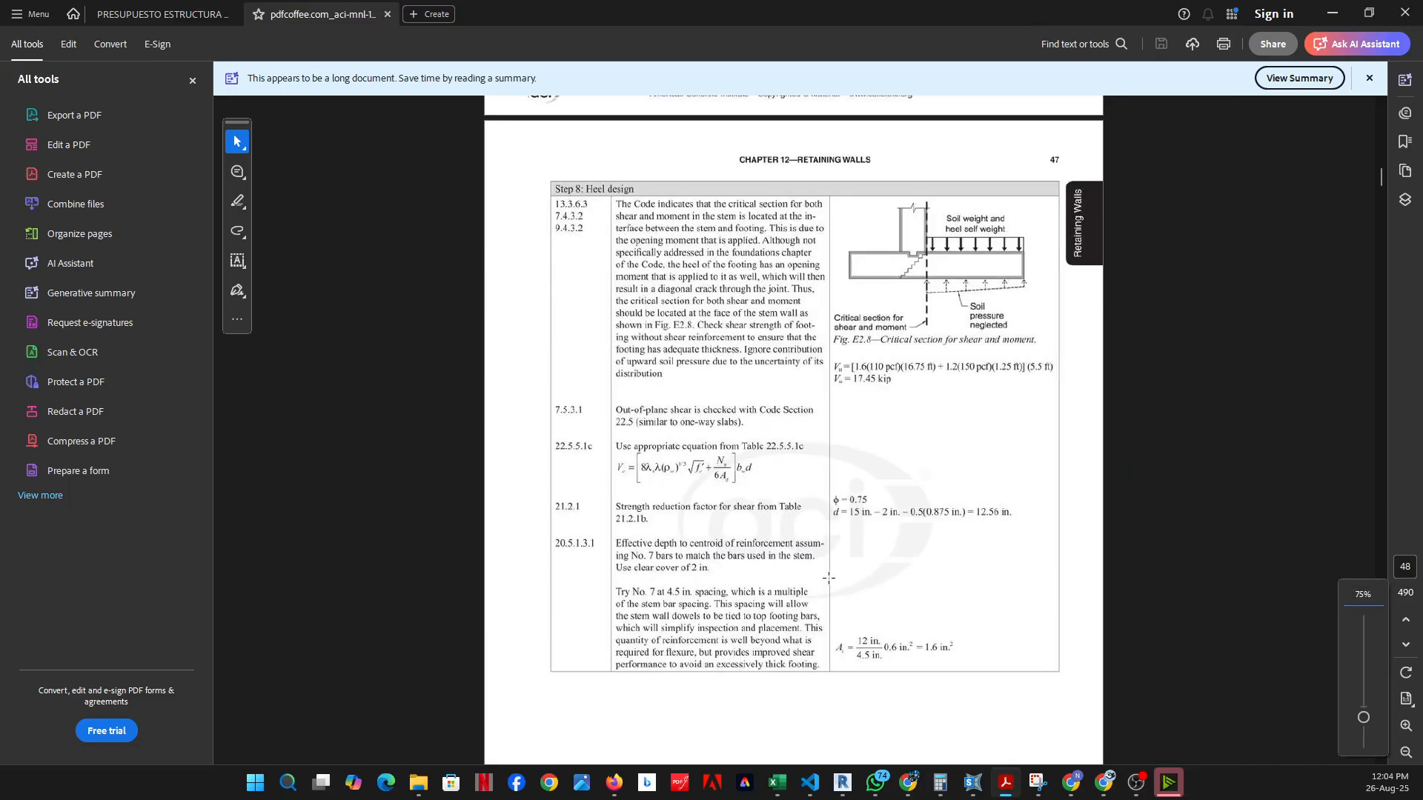
scroll(828, 591, "down", 15)
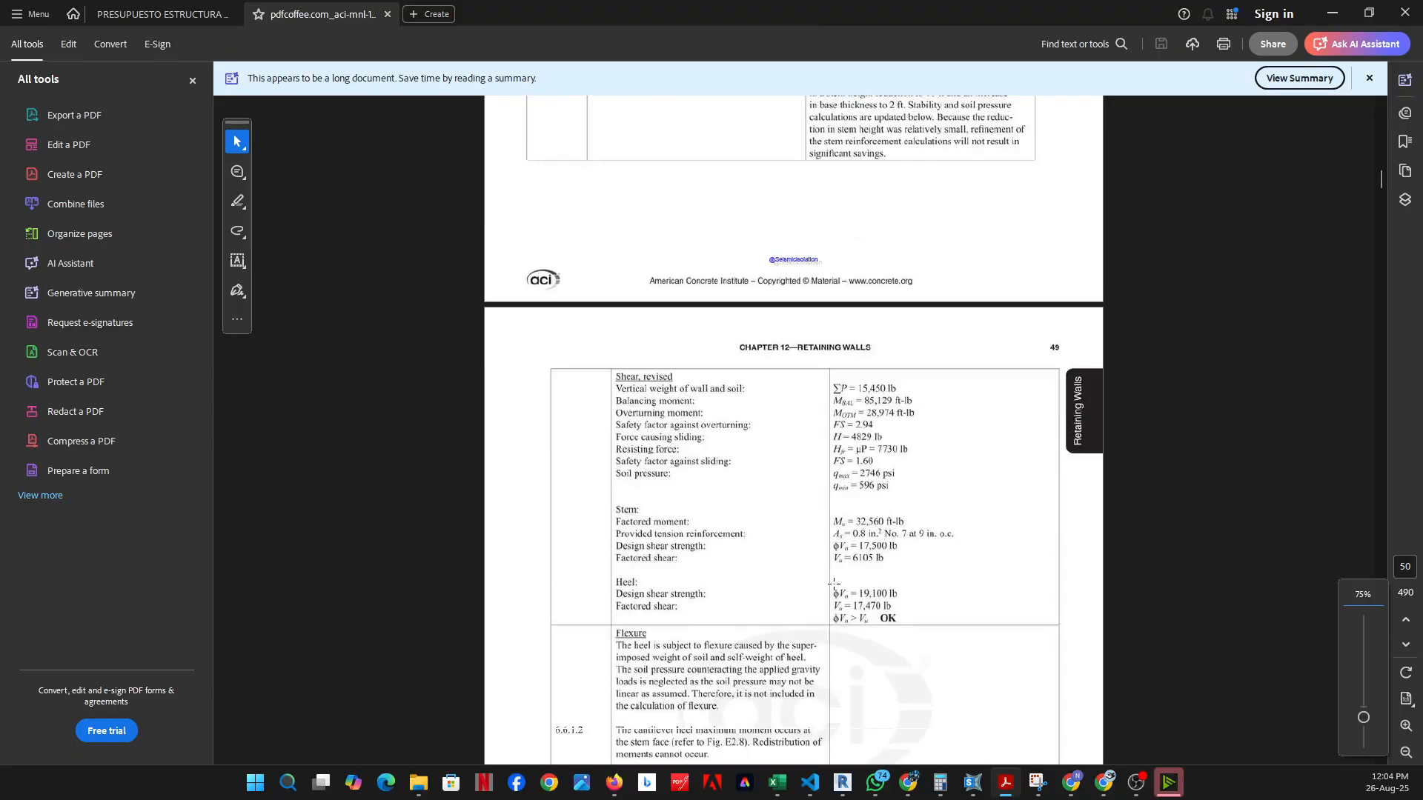
scroll(833, 585, "down", 17)
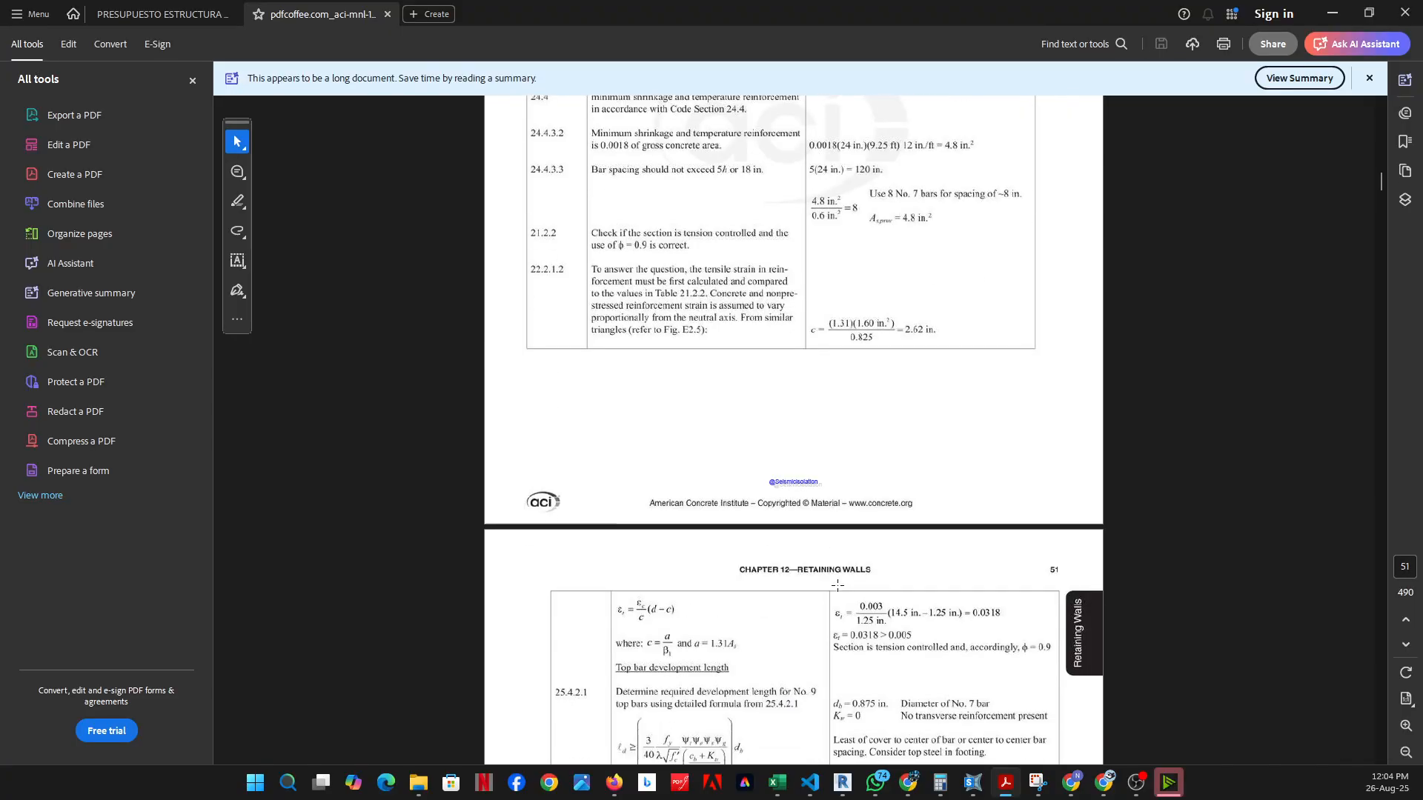
scroll(838, 585, "down", 3)
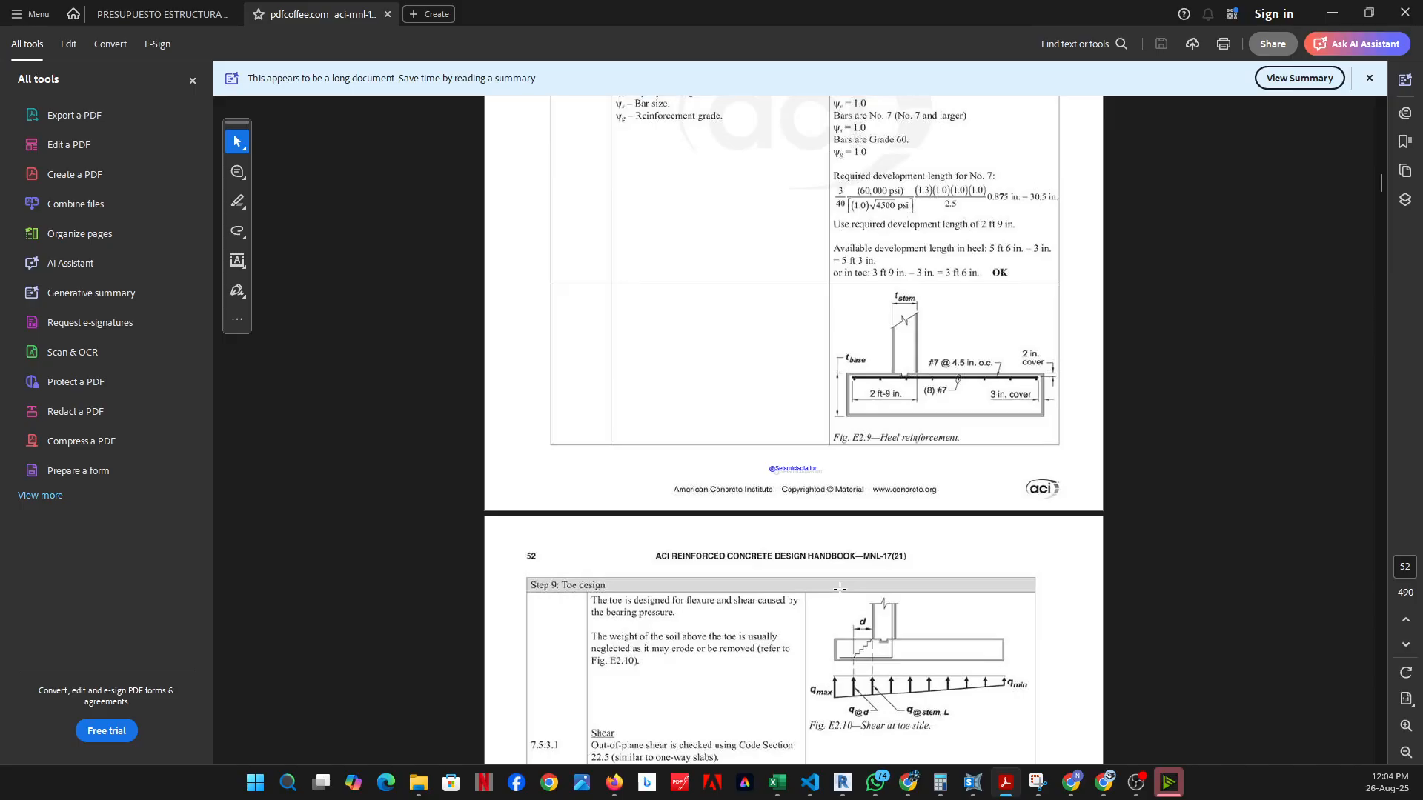
scroll(846, 591, "down", 9)
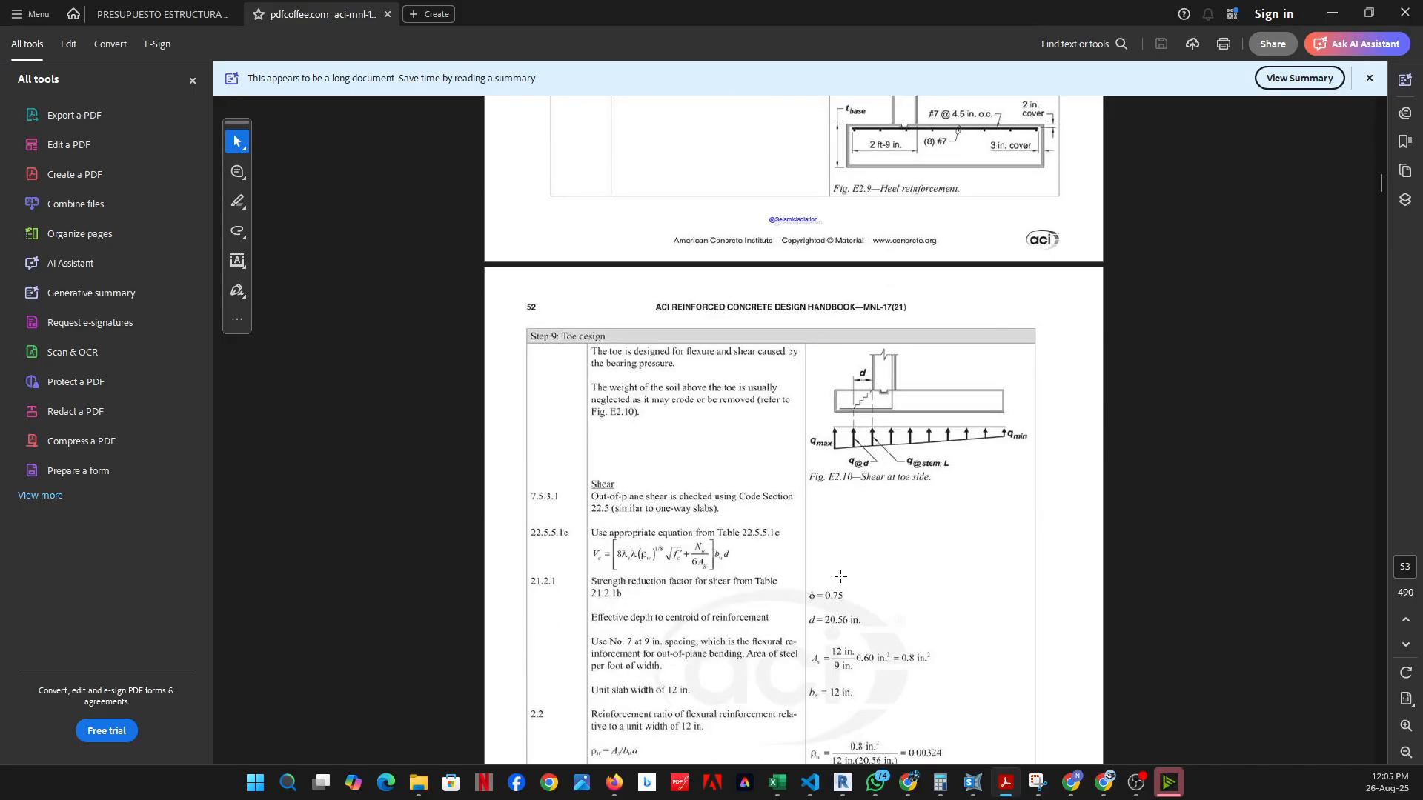
Examine Example 2's toe design, covering Fig. E2.10, shear, flexure, bottom bar development length and hook length
scroll(843, 574, "up", 5)
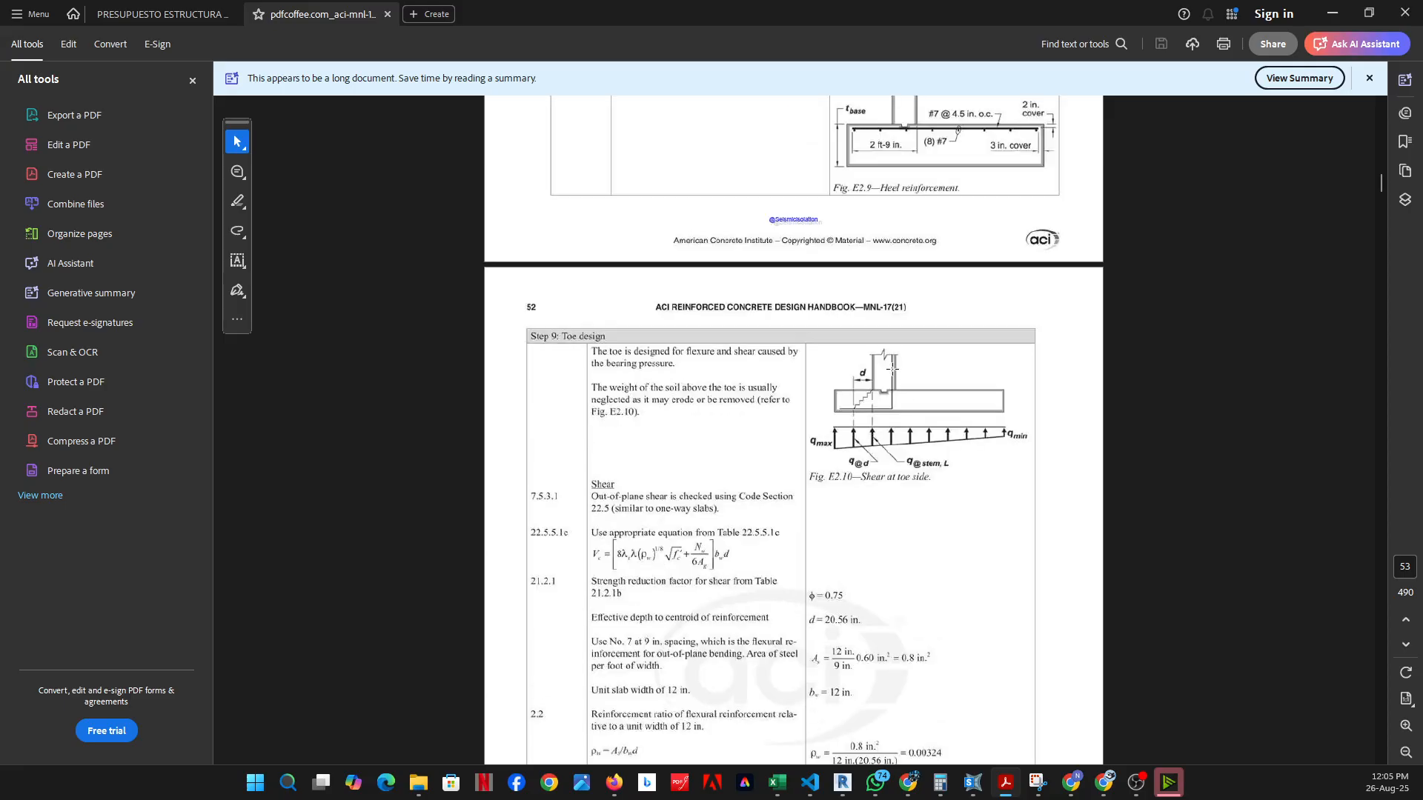
scroll(893, 369, "up", 3, "ctrl")
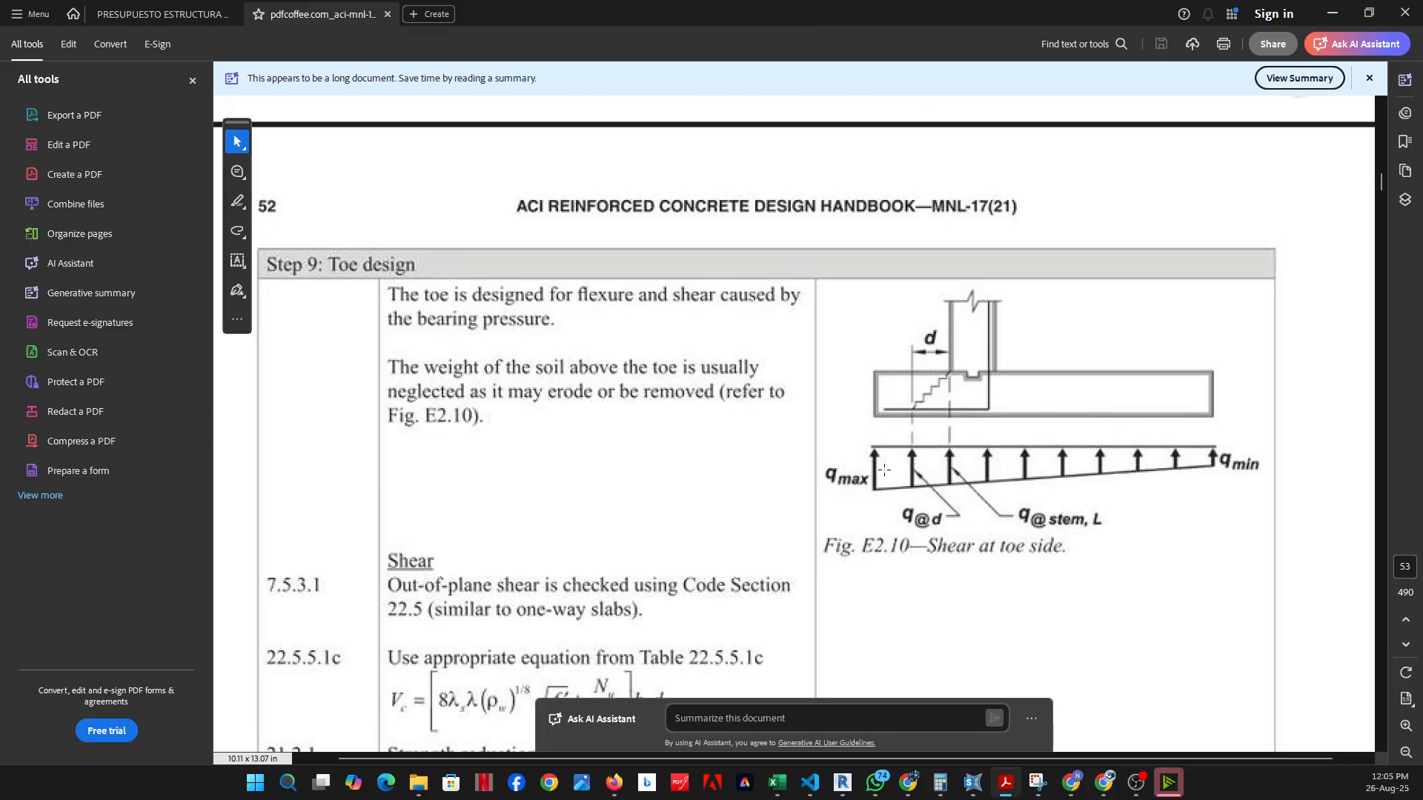
scroll(850, 444, "down", 2, "ctrl")
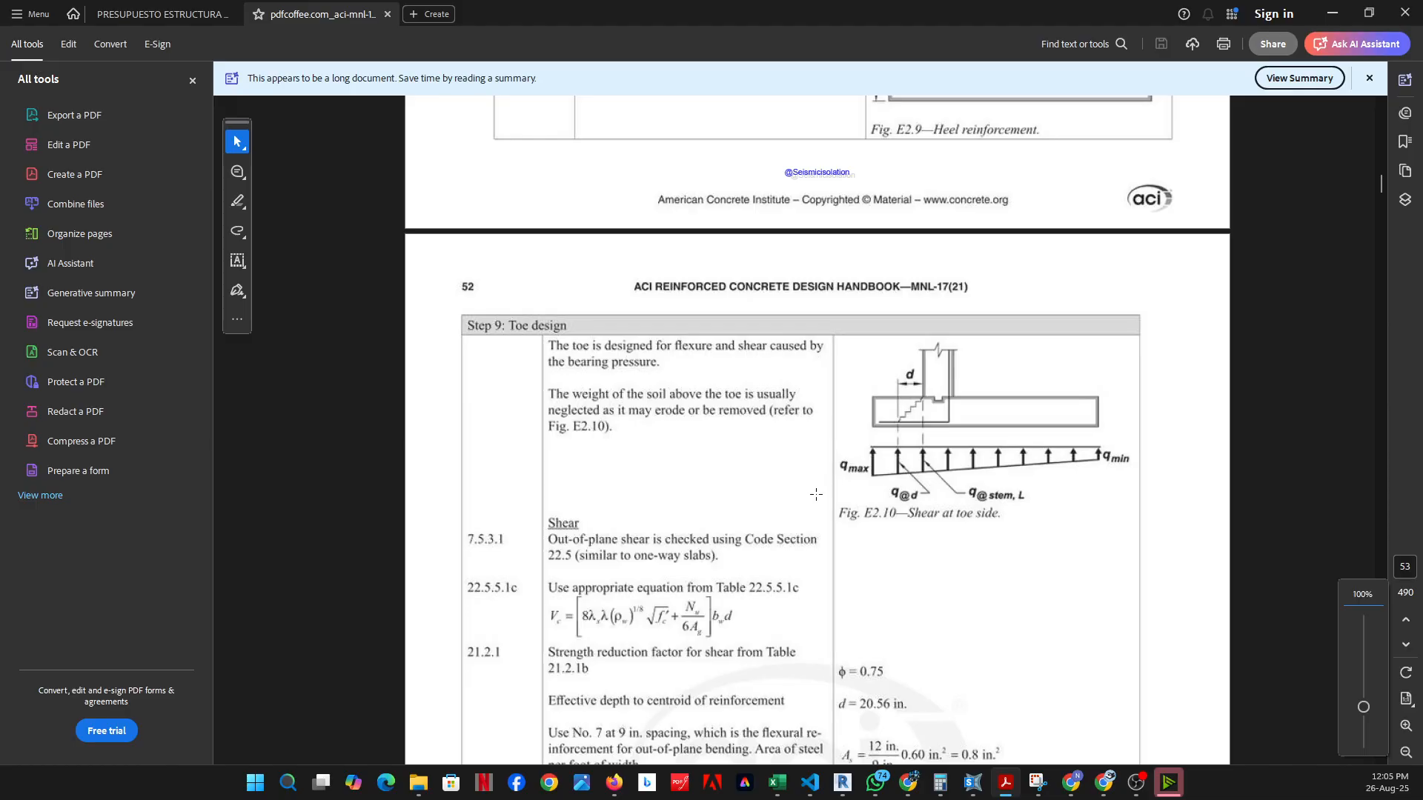
scroll(816, 494, "down", 18)
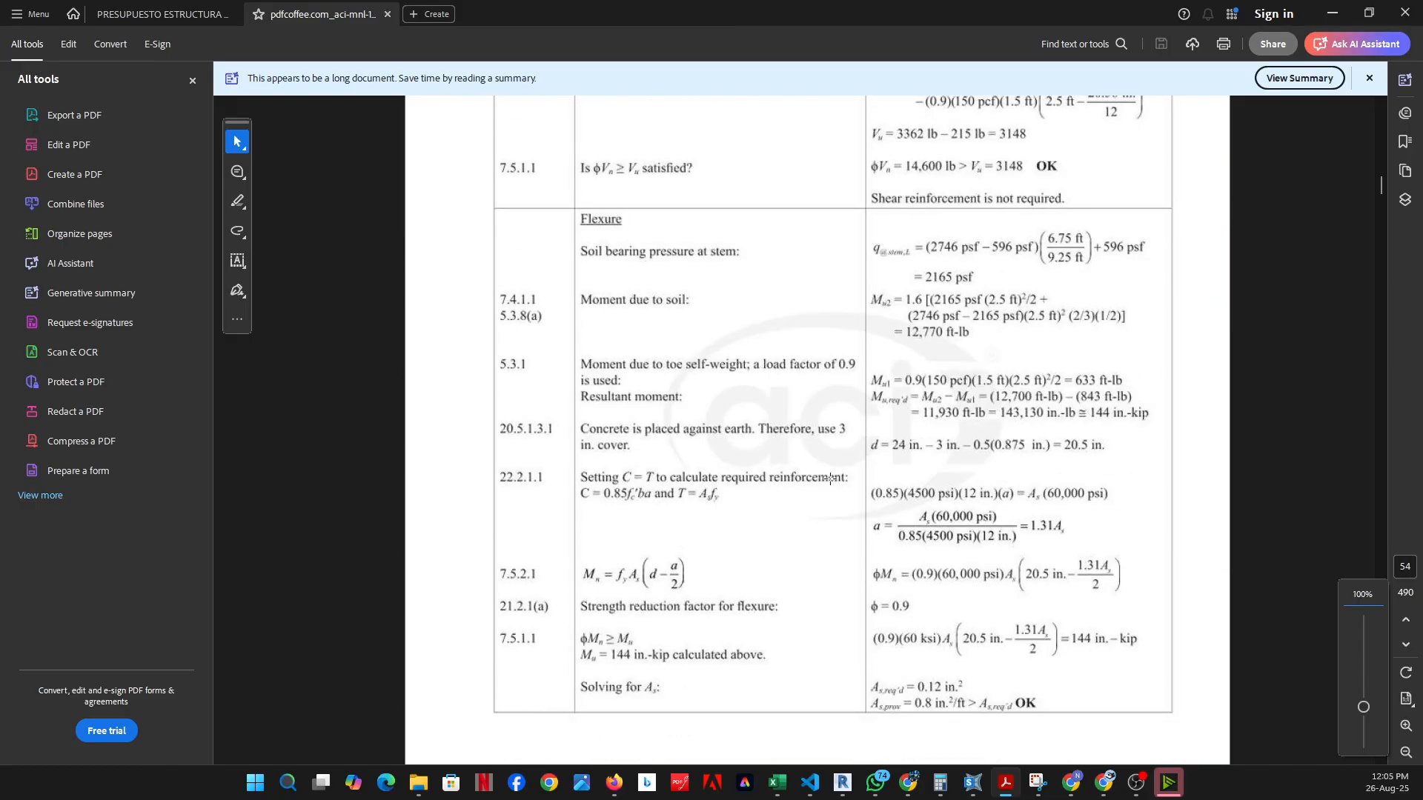
scroll(830, 478, "down", 20)
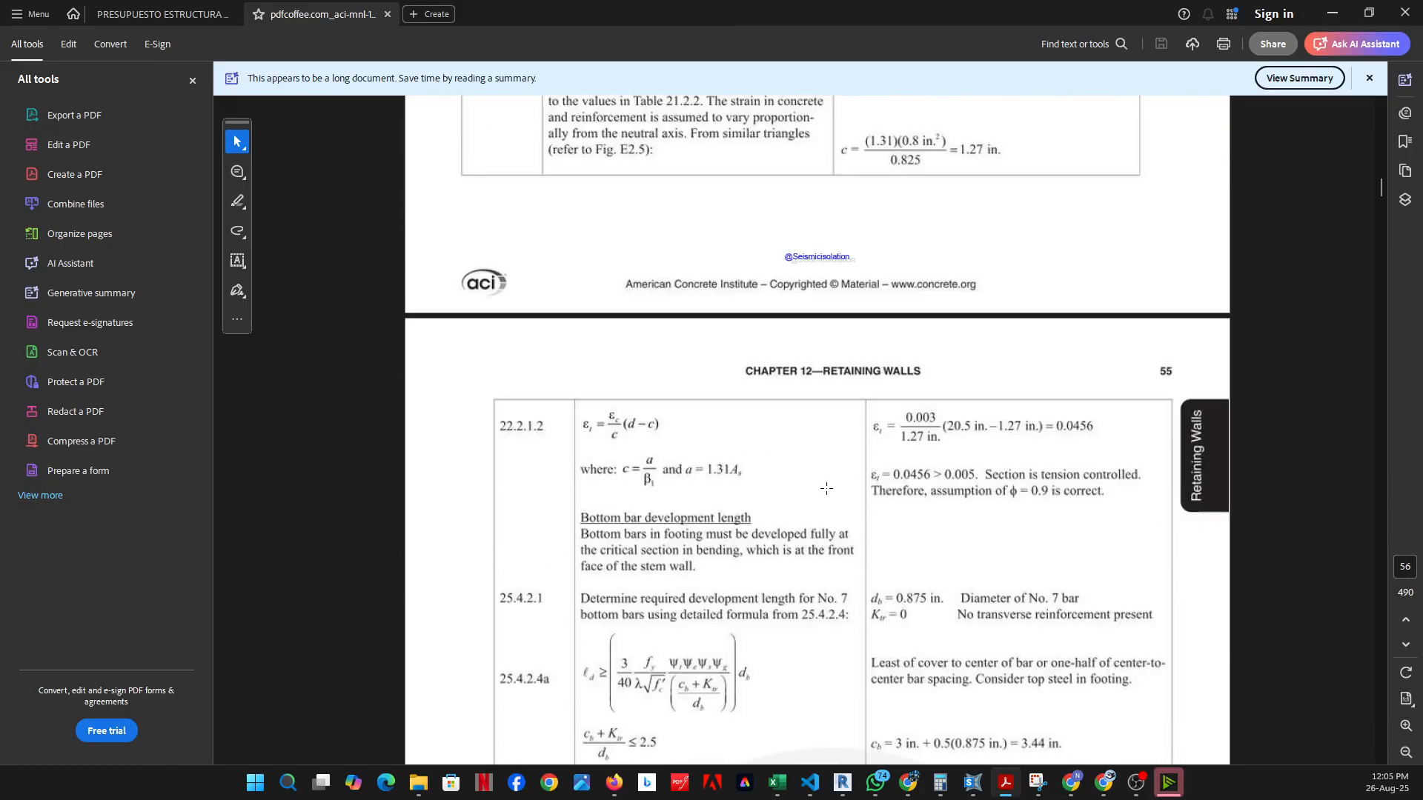
scroll(827, 488, "down", 20)
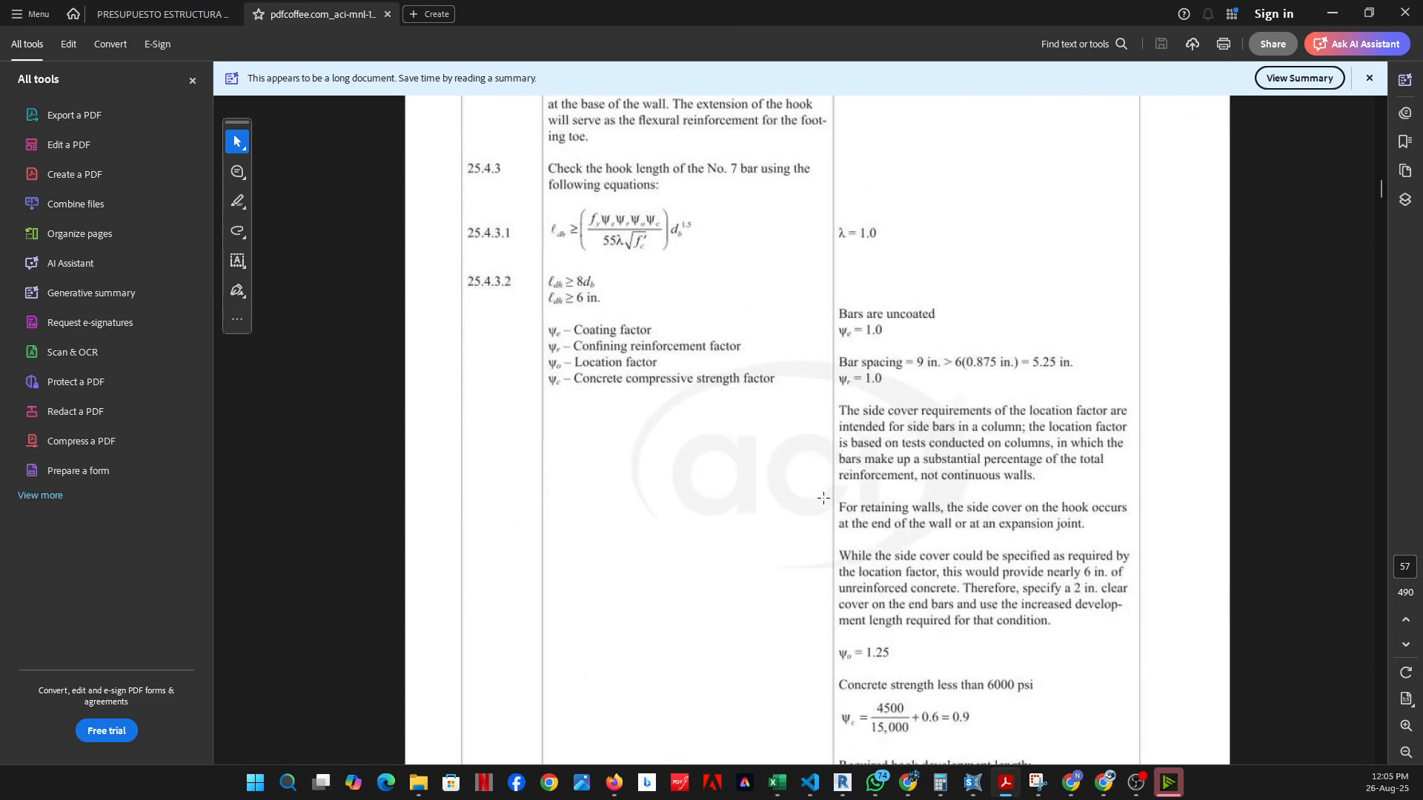
Compare the Step 10 retaining wall reinforcement details in Fig. E2.12 with the alternate solution in Fig. E2.13
scroll(824, 496, "down", 15)
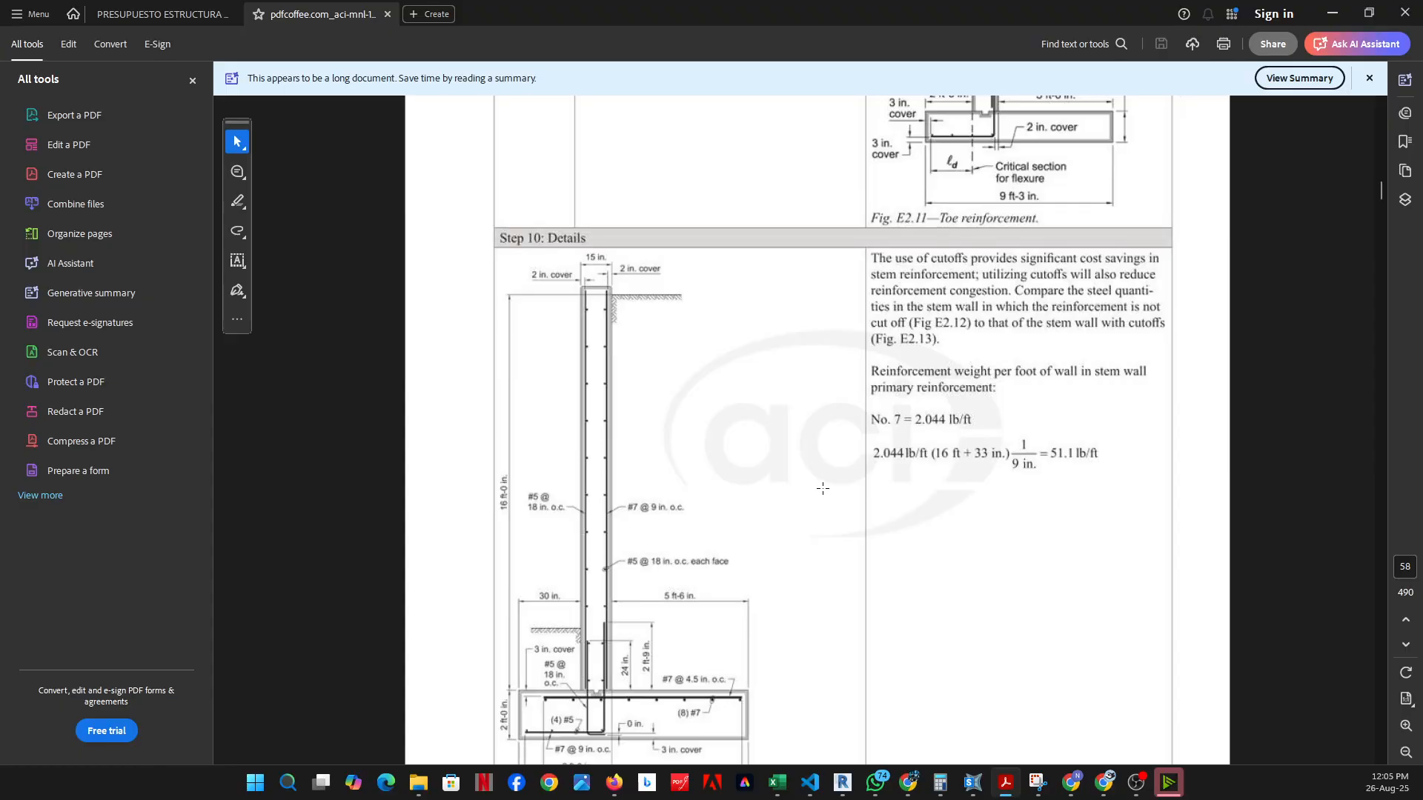
scroll(820, 490, "down", 1)
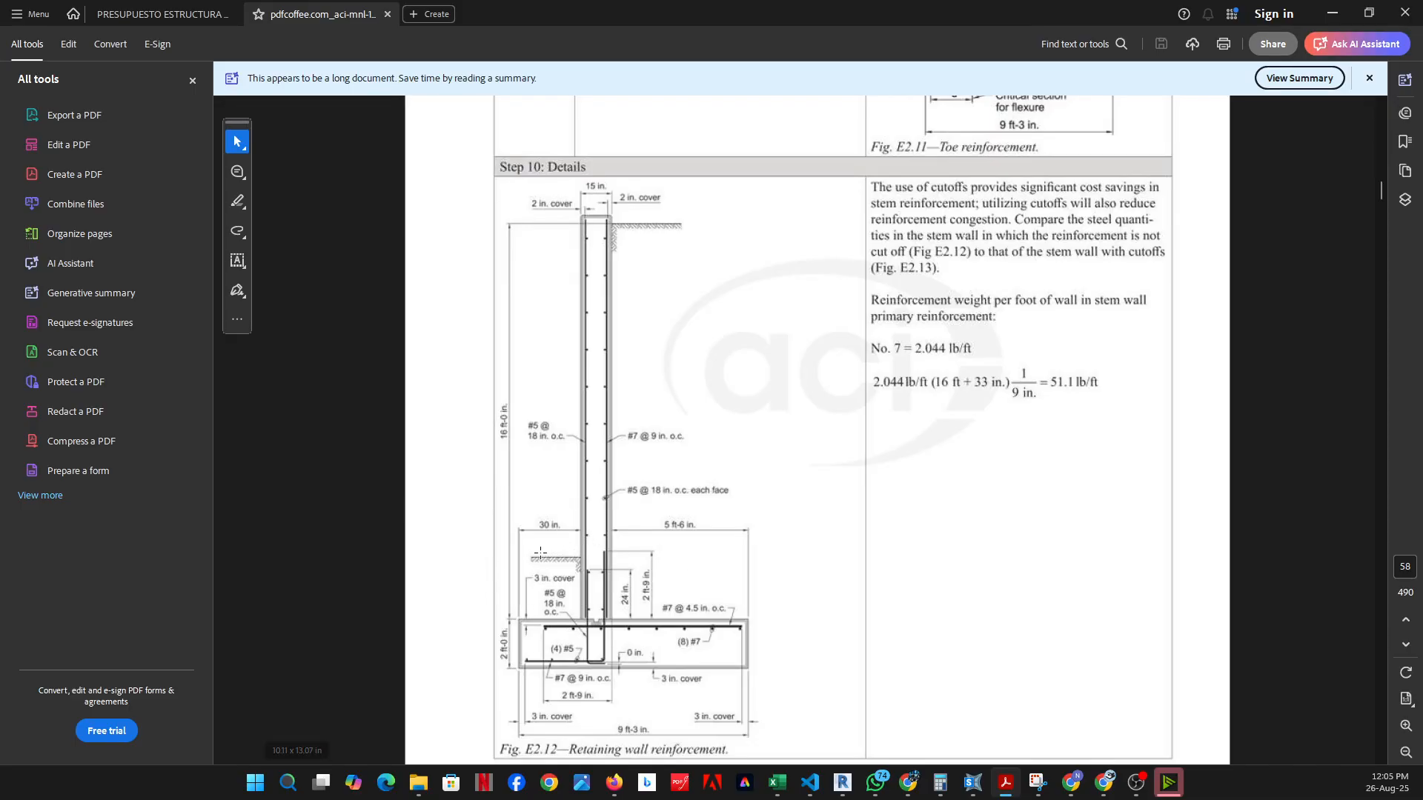
scroll(804, 552, "down", 15)
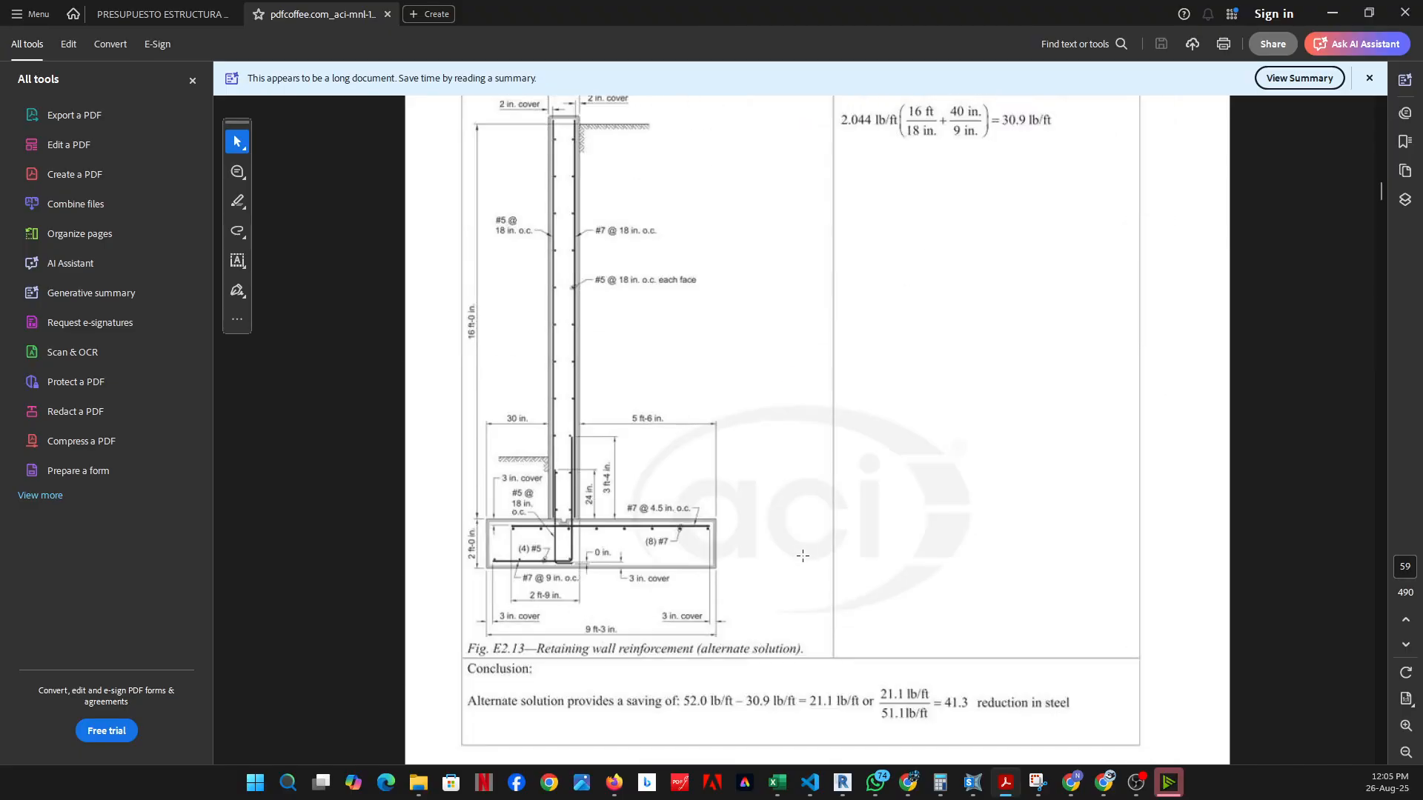
Review Retaining Walls Example 3 with sloped backfill, from the given data through wall analysis, soil pressure and stability requirements
scroll(803, 556, "down", 15)
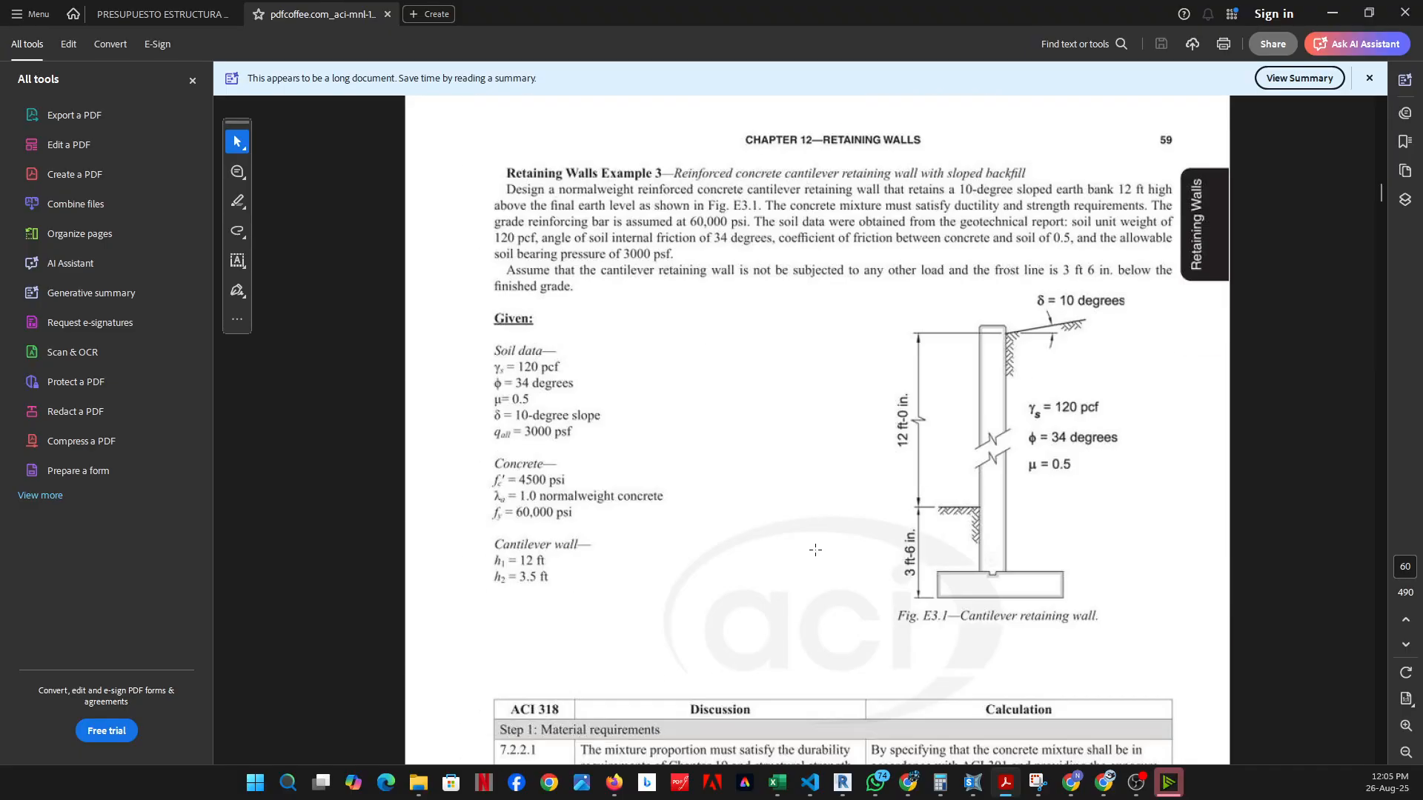
scroll(816, 550, "down", 20)
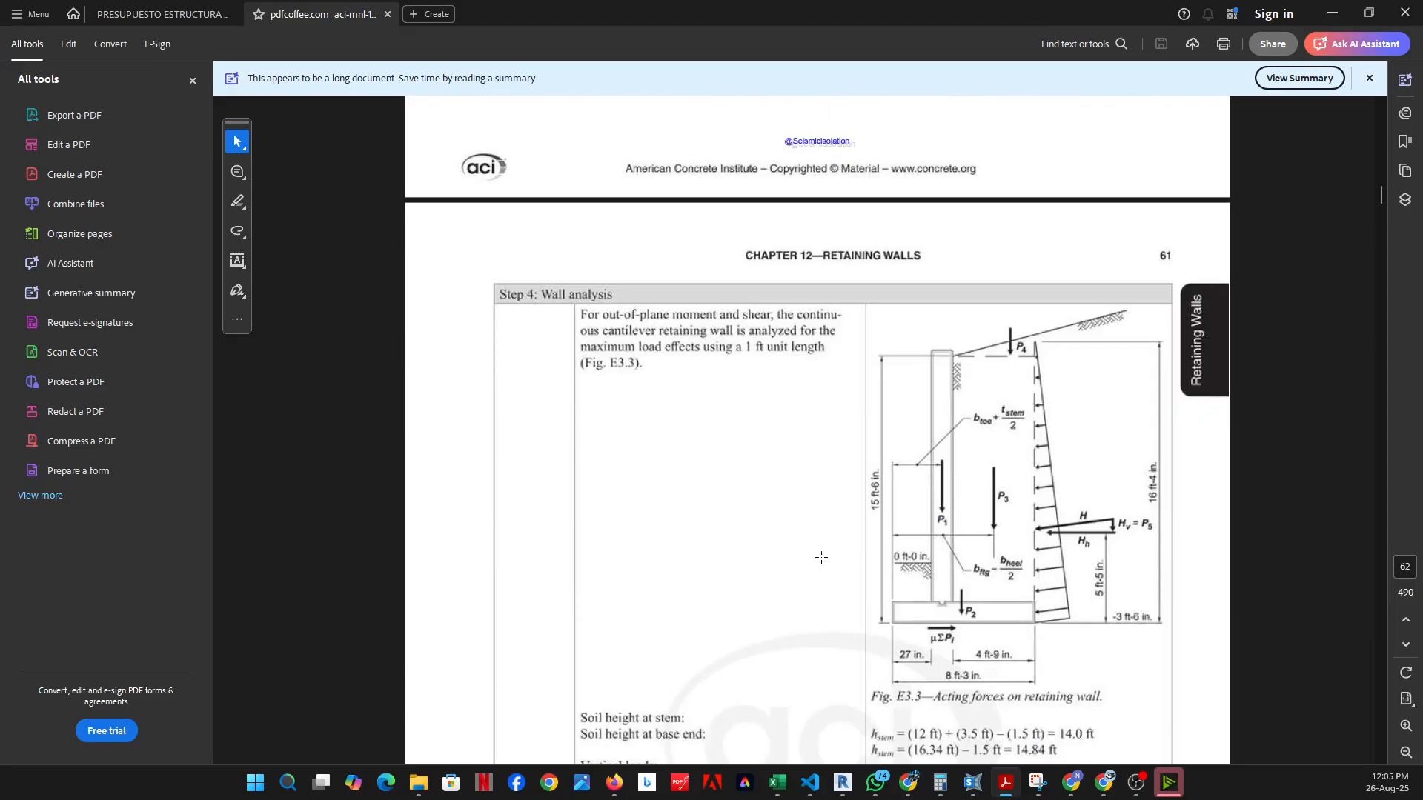
scroll(821, 557, "down", 20)
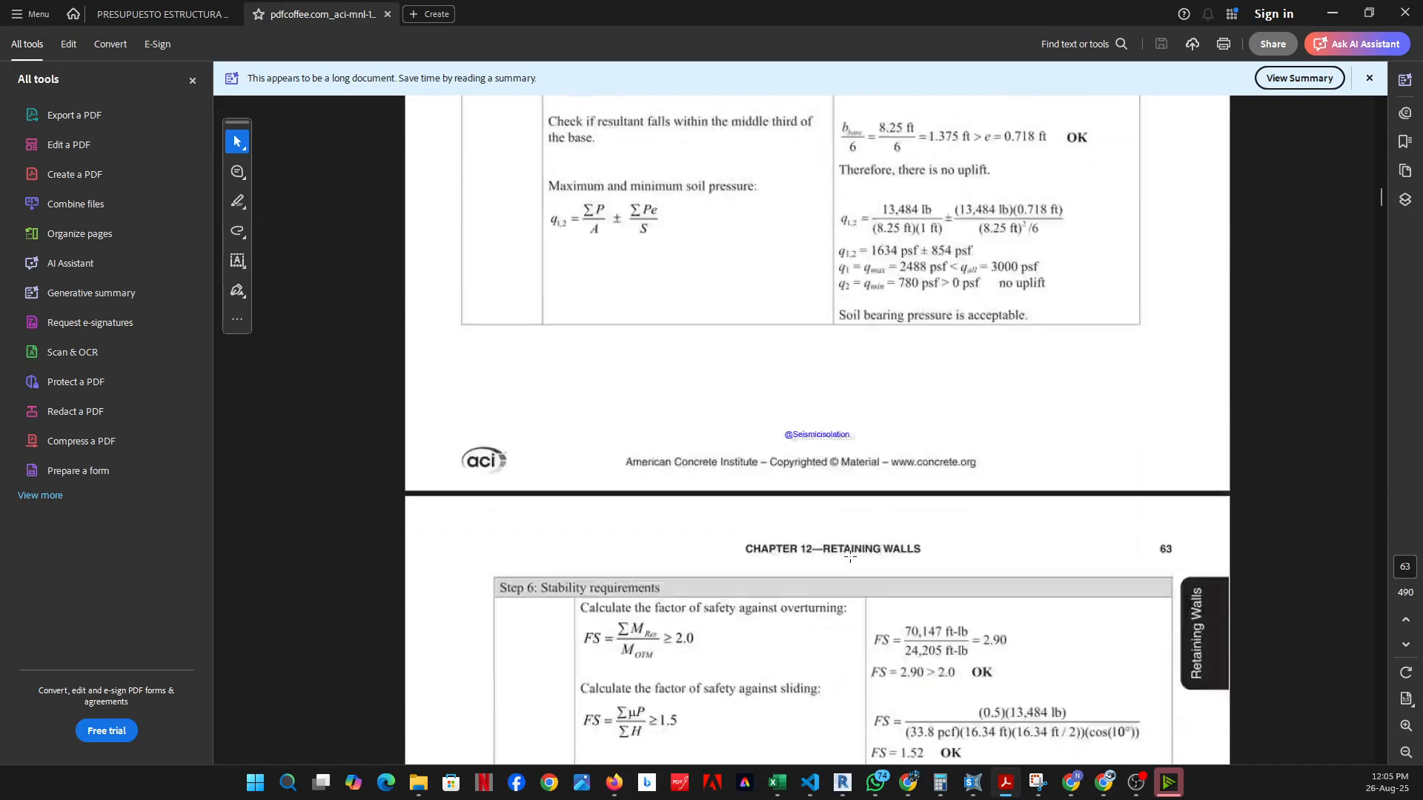
scroll(850, 557, "down", 20)
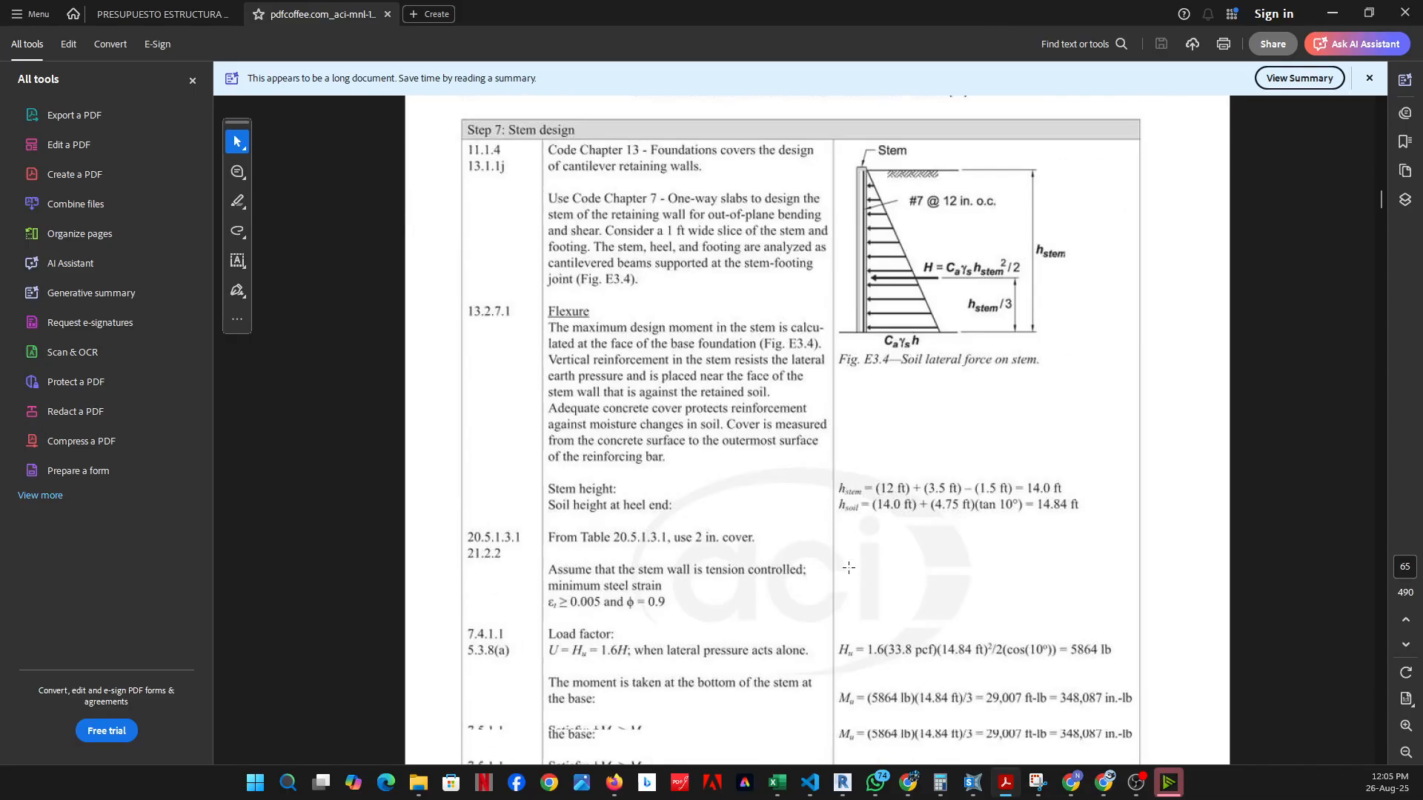
Browse Example 3's stem design, covering flexure, bar spacing, minimum reinforcement and shear, and skip ahead through the rest of the handbook
scroll(845, 568, "up", 3)
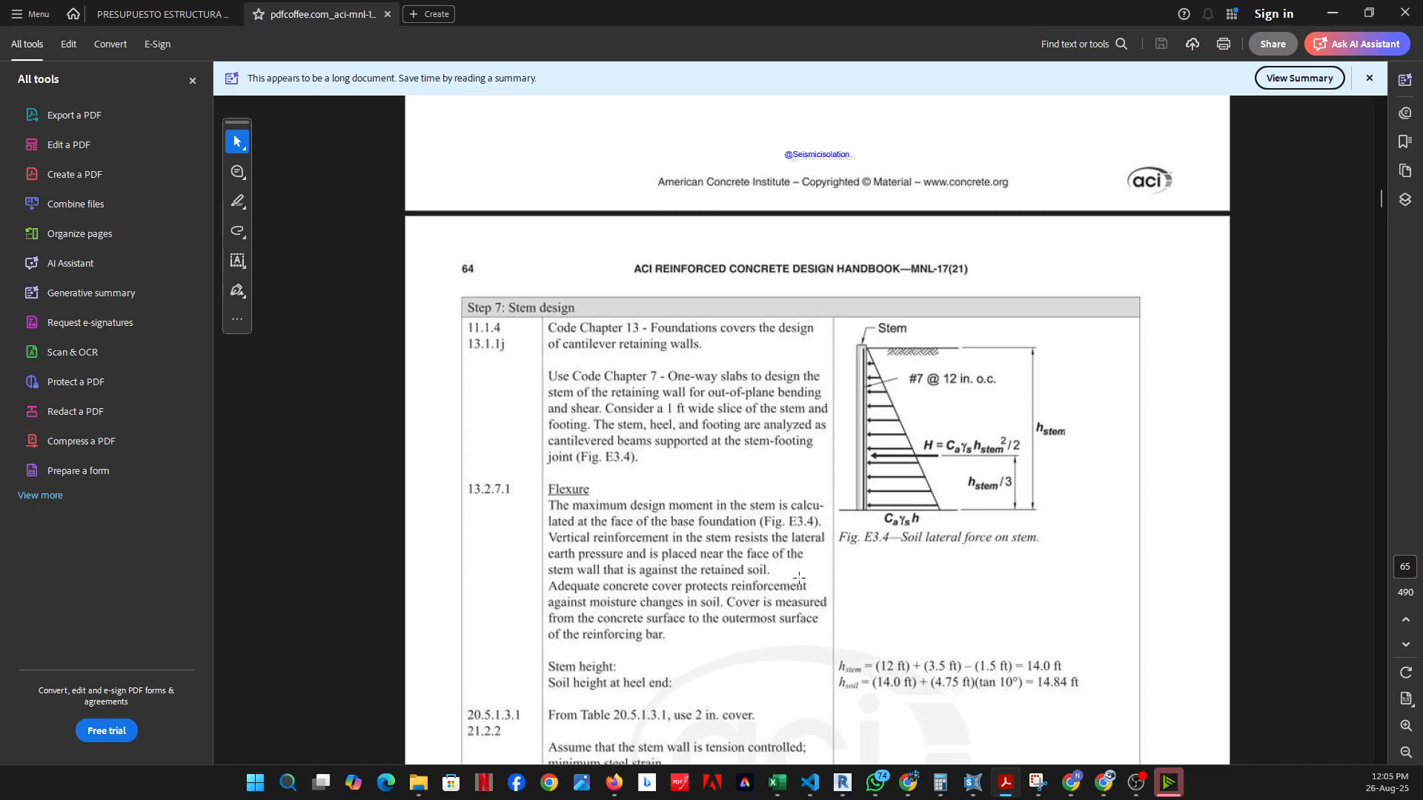
scroll(804, 563, "down", 20)
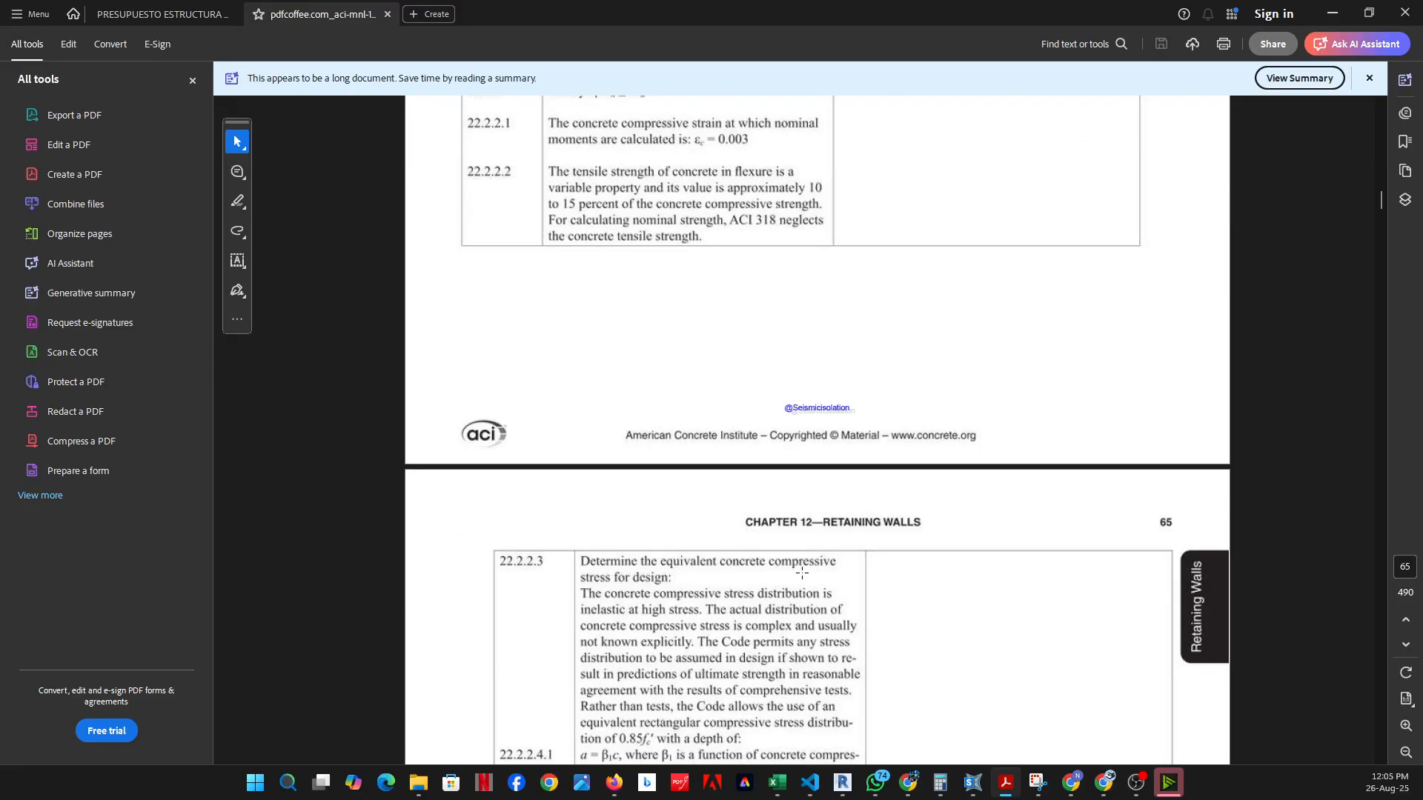
scroll(801, 583, "down", 20)
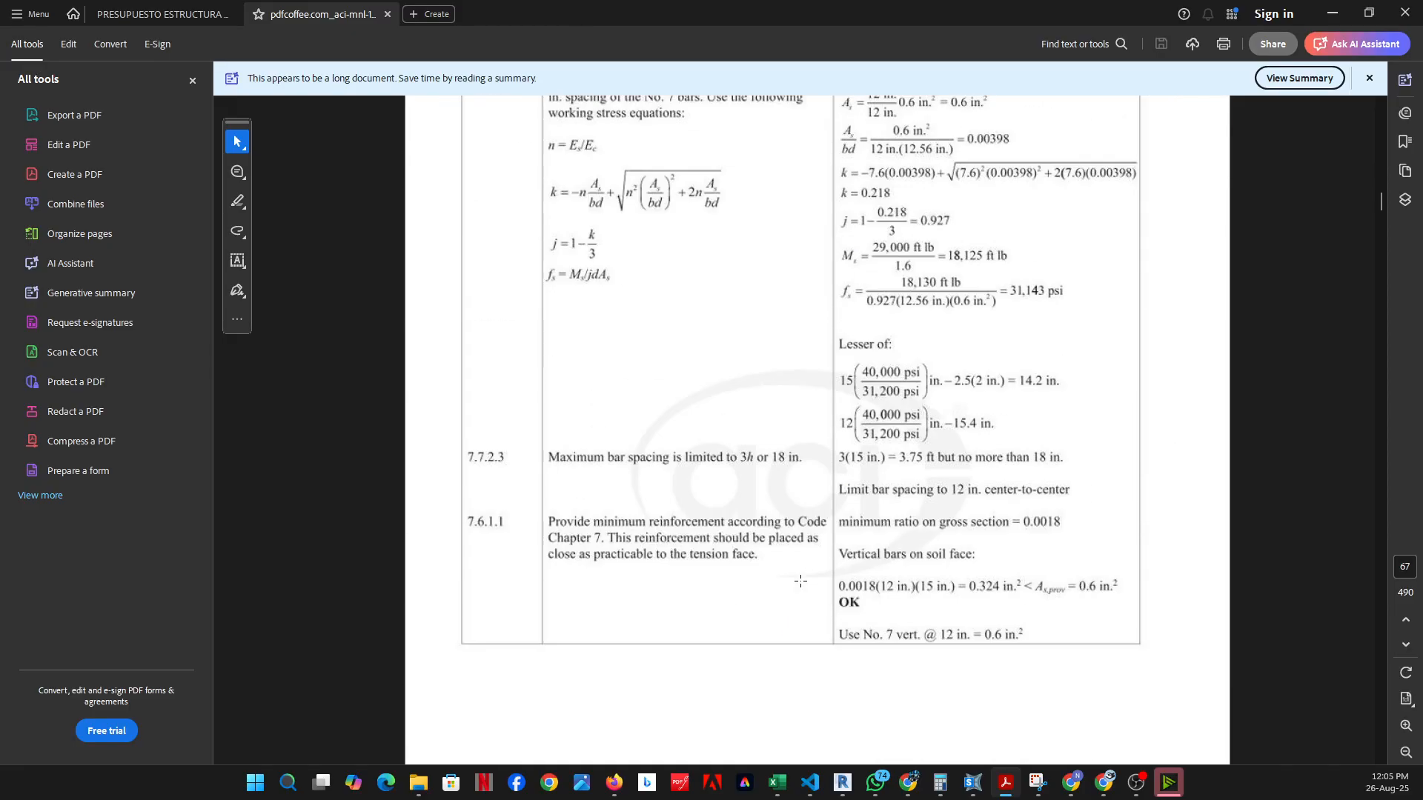
scroll(800, 570, "down", 20)
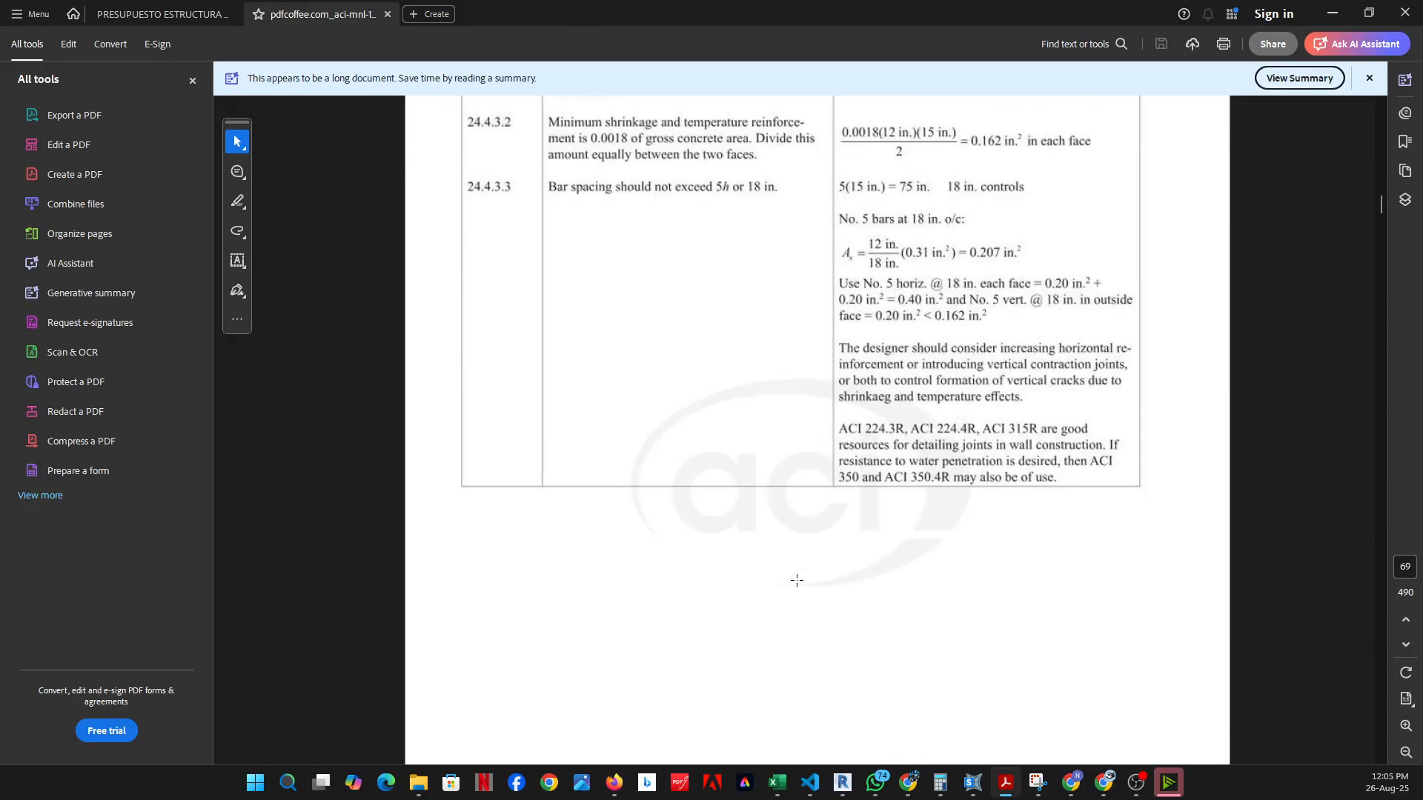
scroll(804, 569, "down", 15)
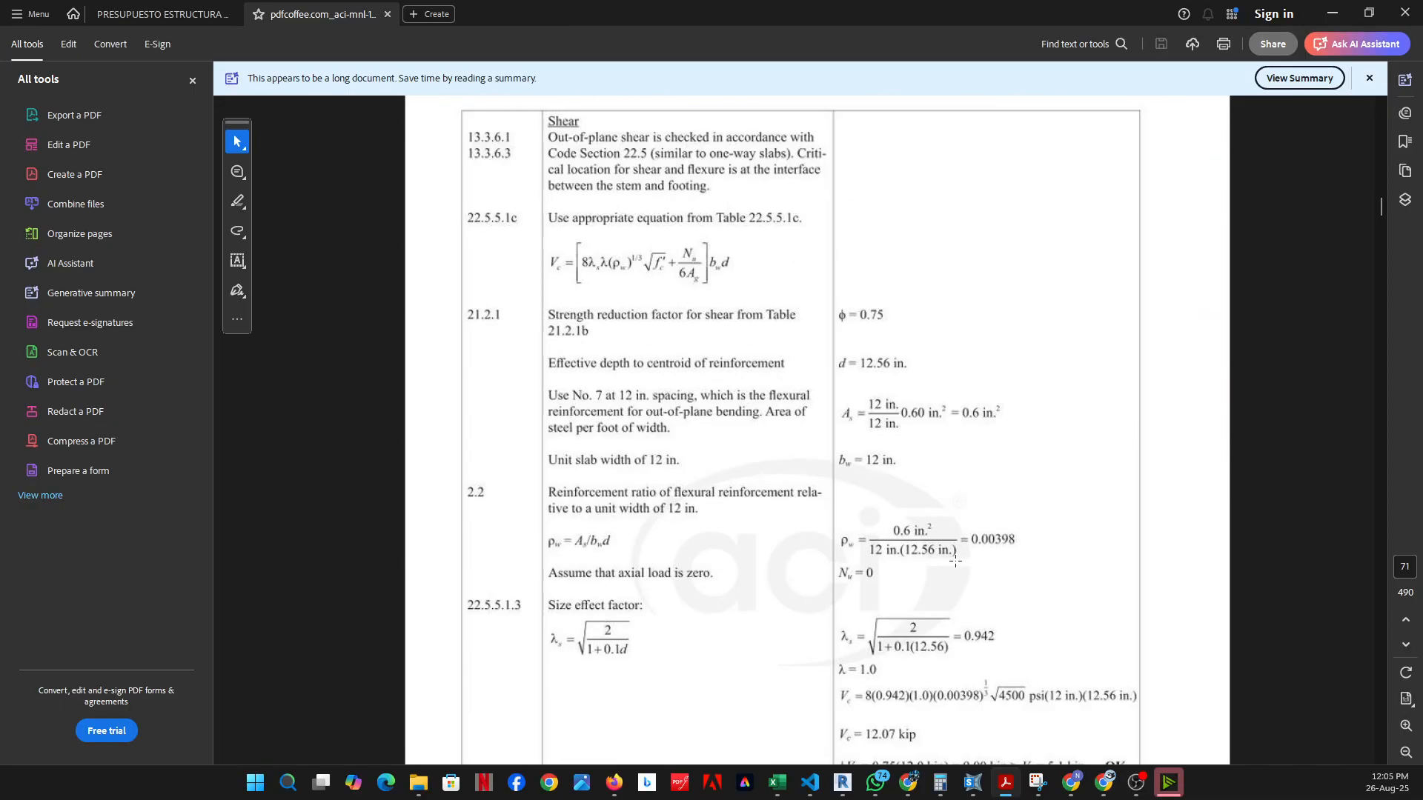
left_click_drag(1381, 211, 1370, 341)
left_click_drag(1369, 359, 1351, 771)
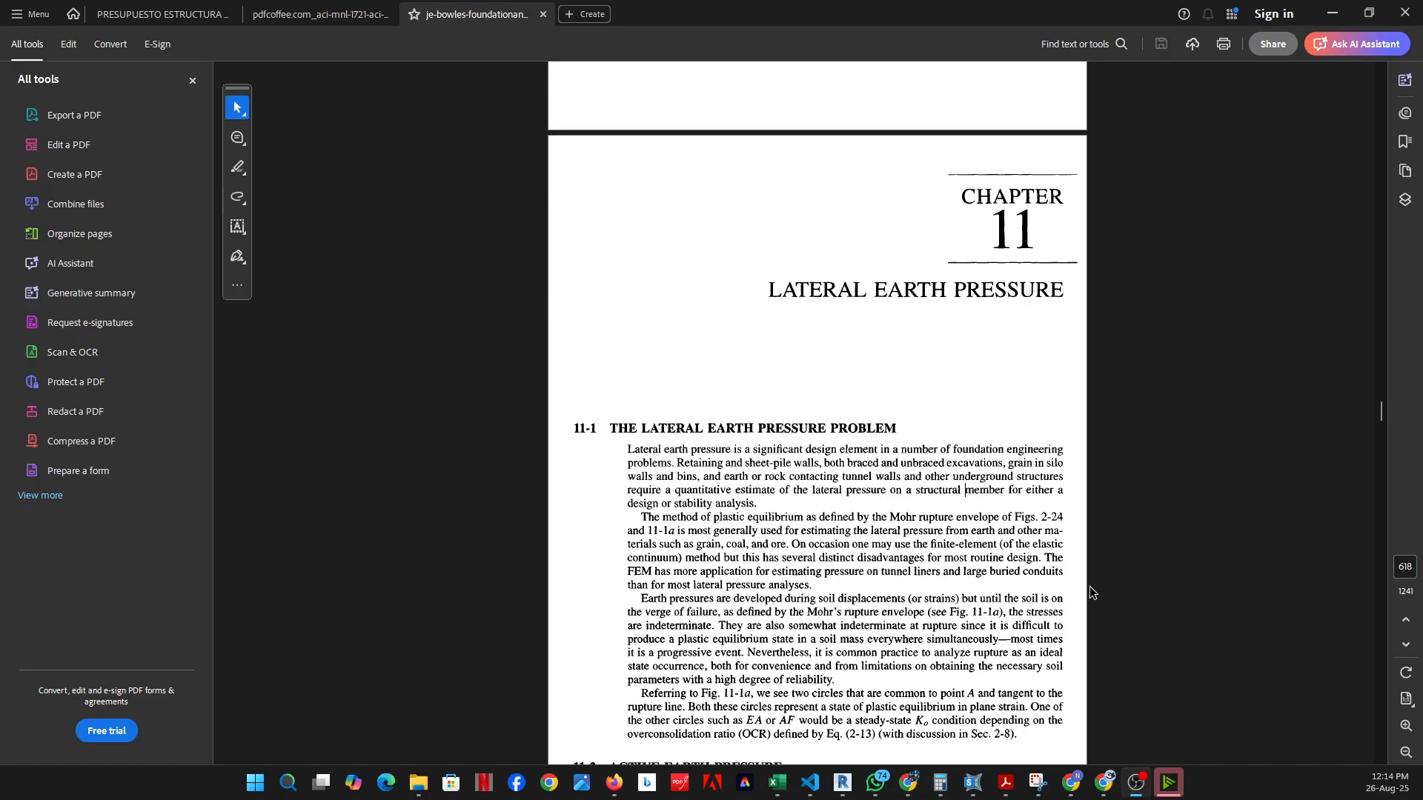
Read the opening of Chapter 11, Lateral Earth Pressure, in Foundation Analysis and Design, from Section 11-1 to passive earth pressure in Section 11-3
scroll(1091, 593, "down", 2)
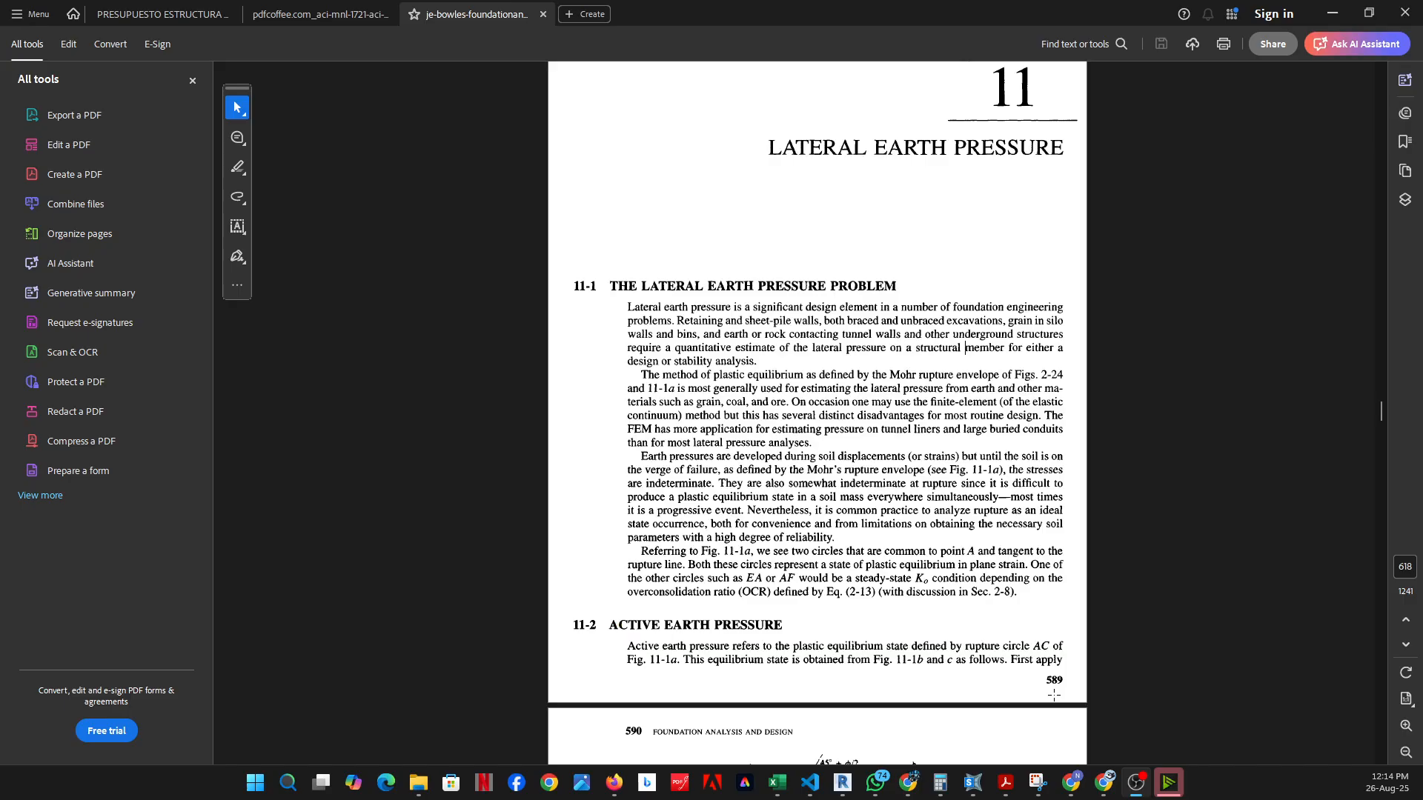
scroll(1067, 685, "up", 2)
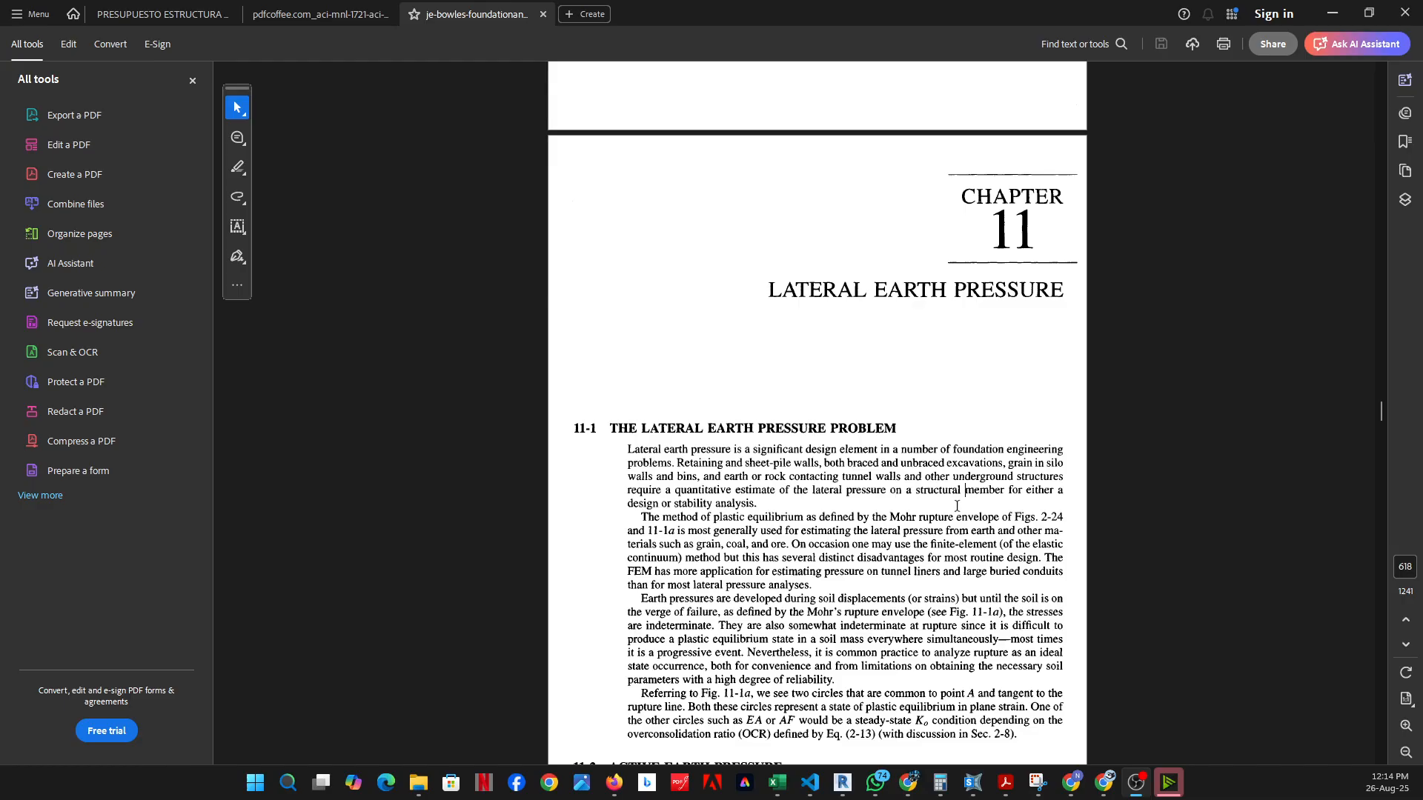
scroll(957, 506, "down", 2)
scroll(962, 534, "down", 6)
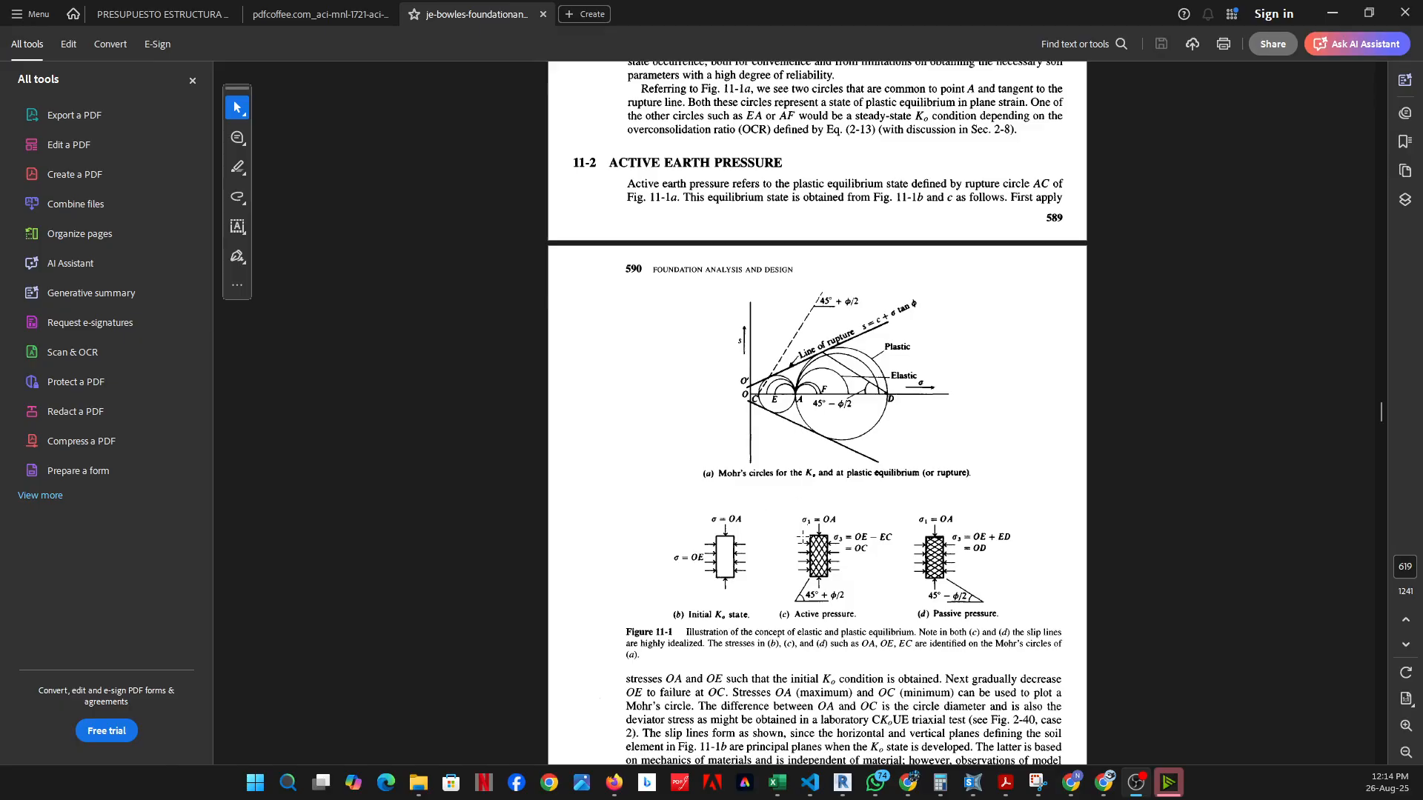
scroll(804, 539, "down", 10)
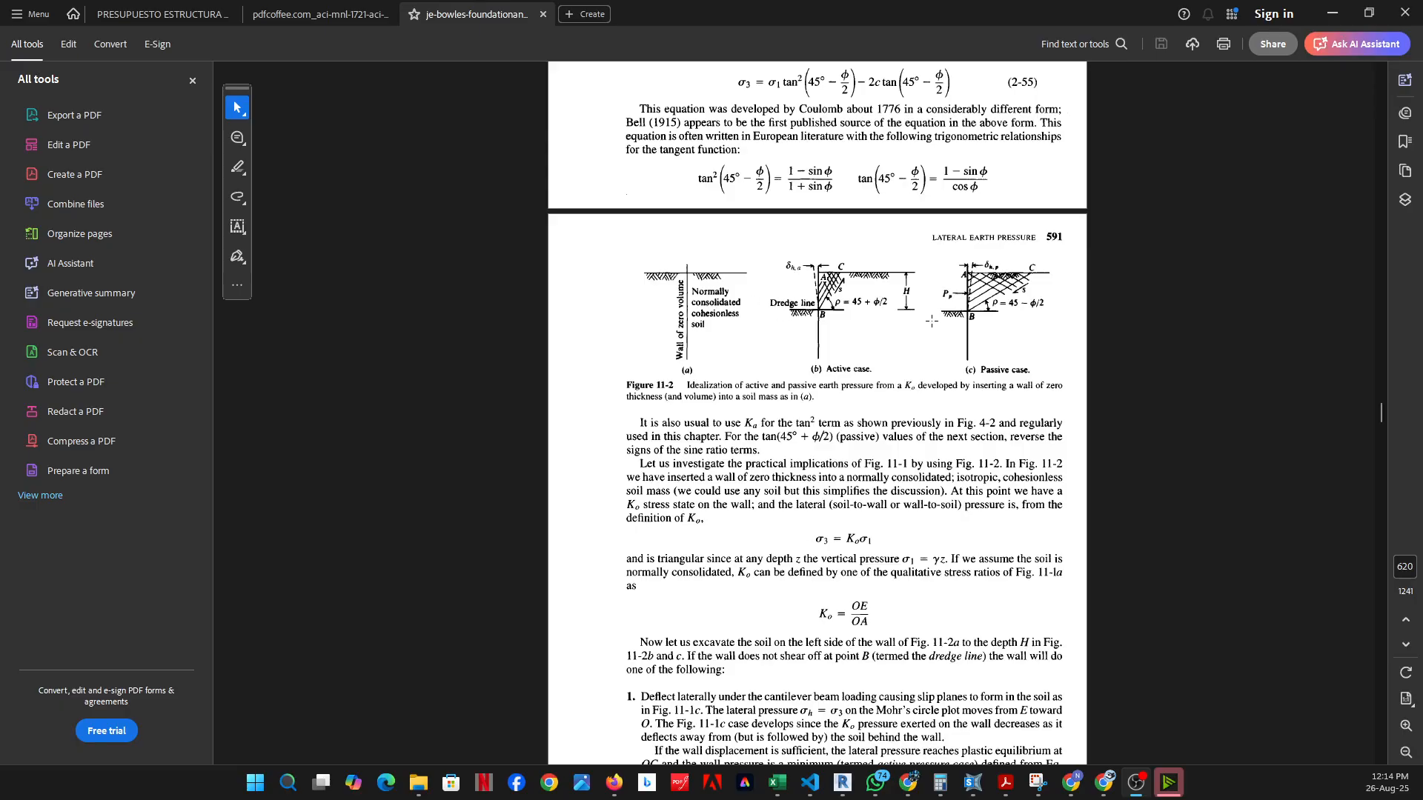
scroll(867, 535, "down", 20)
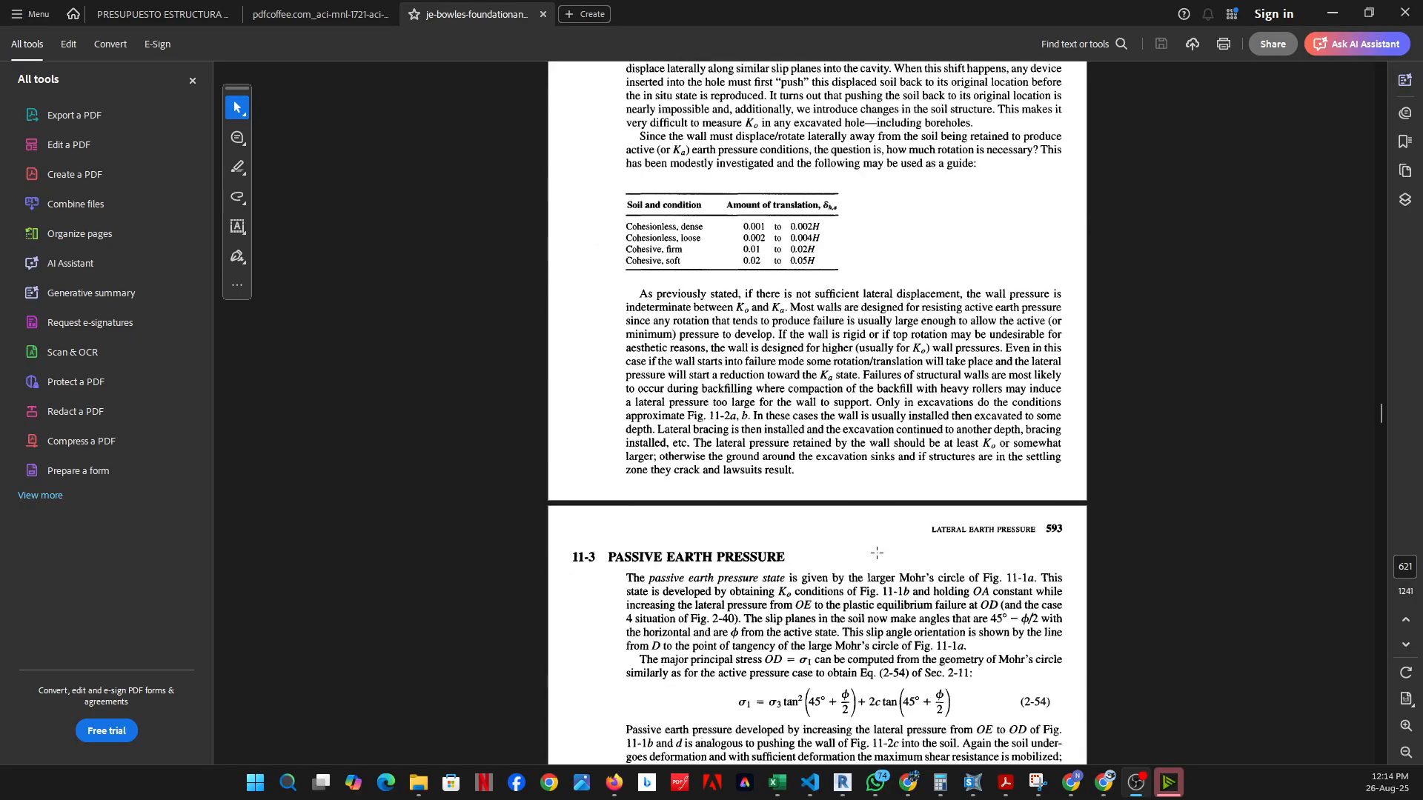
Examine the Coulomb active and passive pressure wedges, Equations 11-1 to 11-6, and the earth pressure coefficient tables
scroll(885, 563, "down", 20)
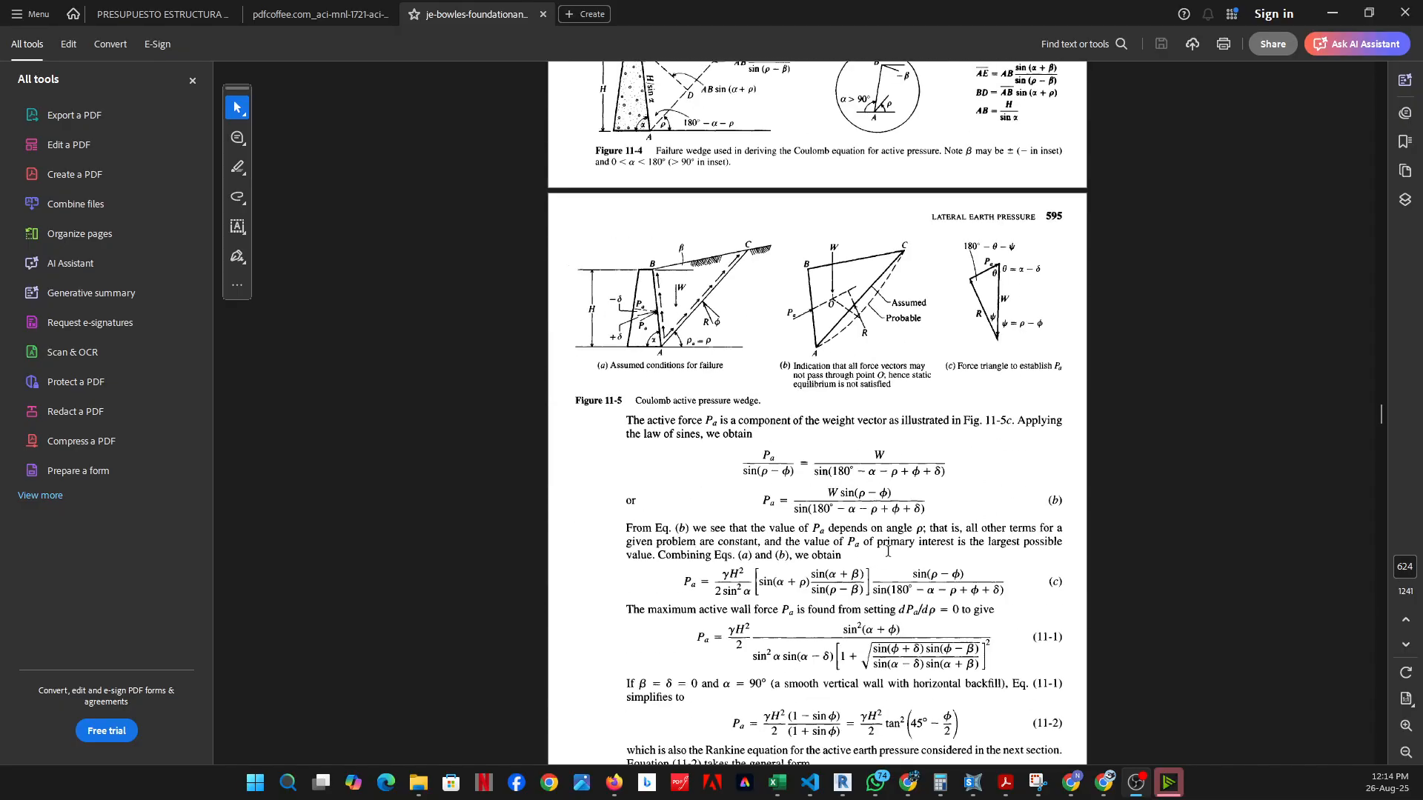
scroll(885, 545, "up", 3)
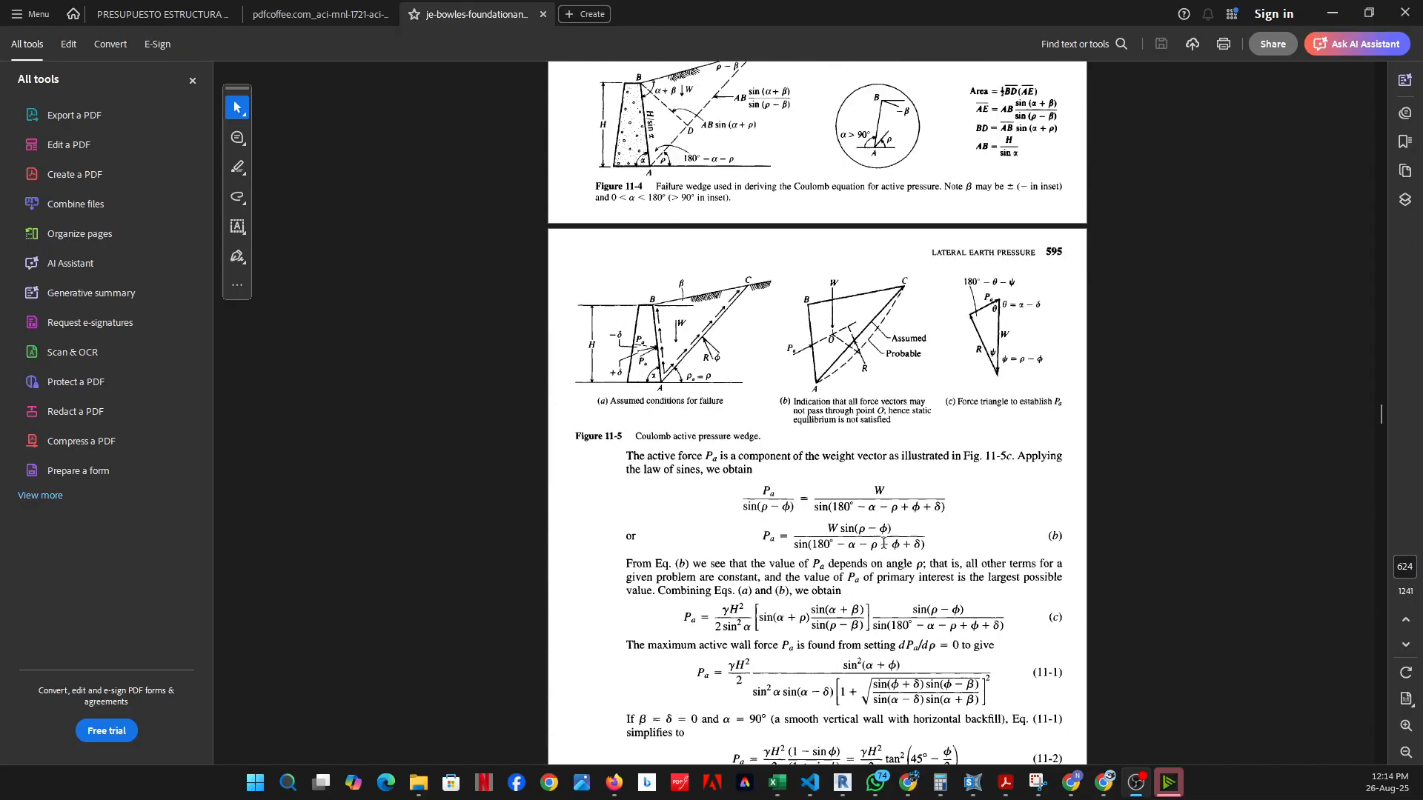
scroll(884, 543, "down", 5)
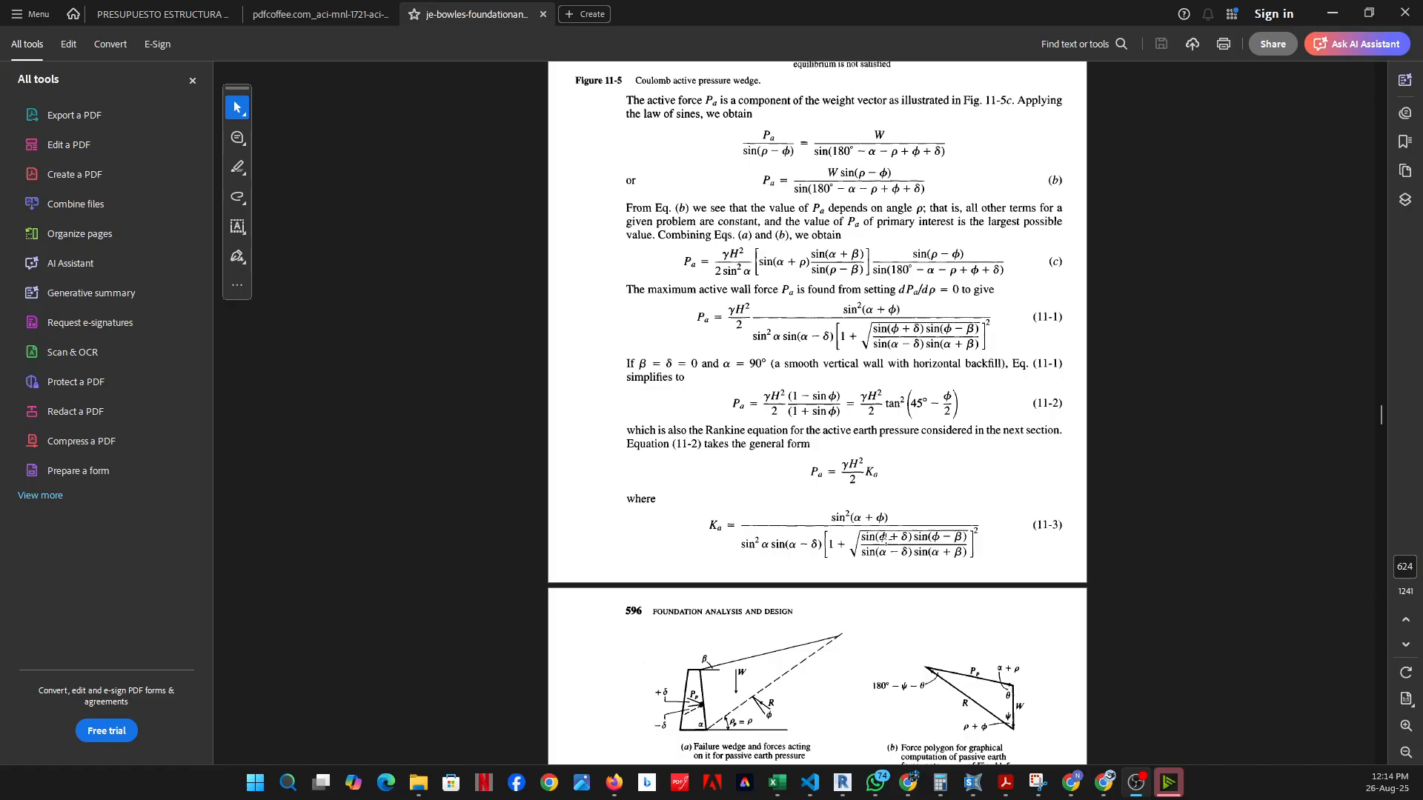
scroll(885, 537, "up", 4)
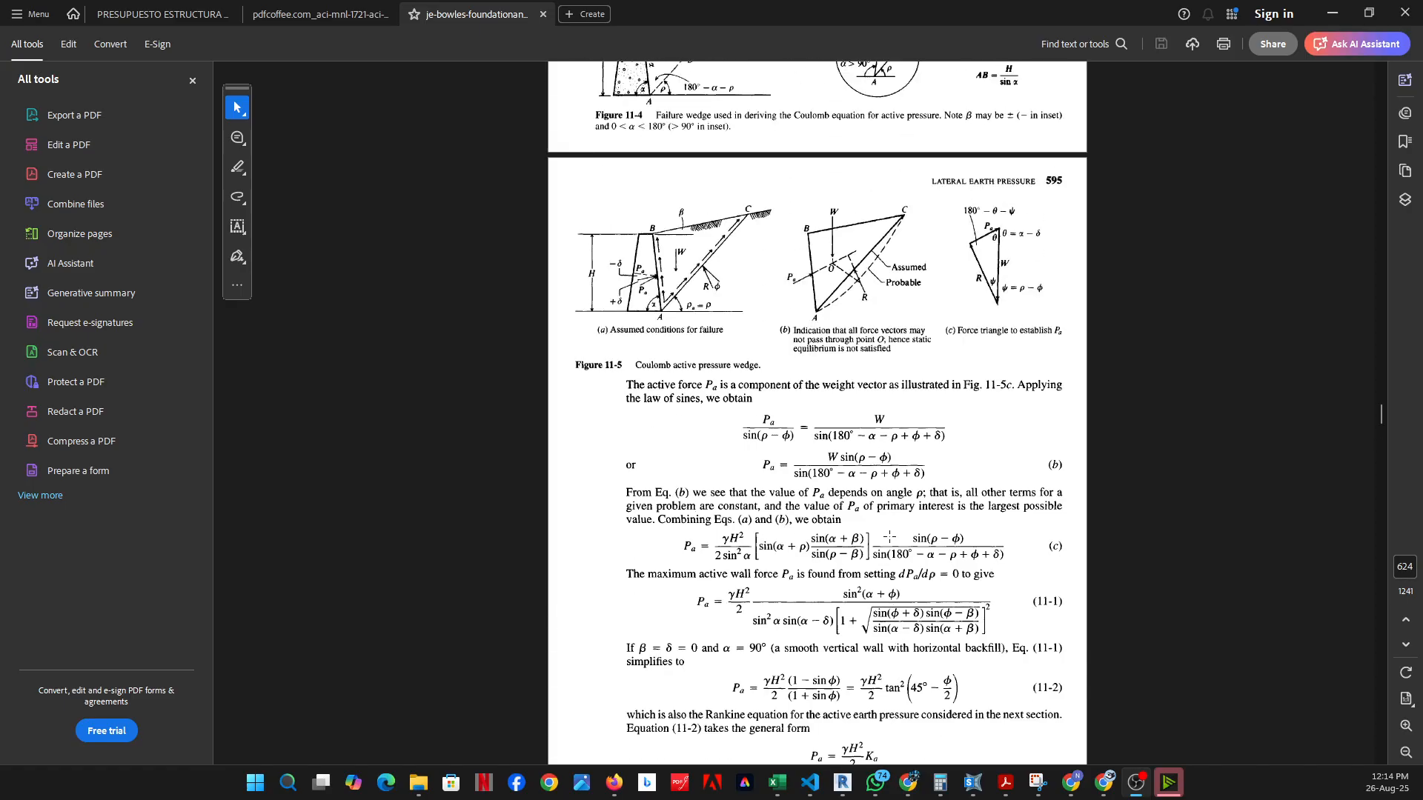
scroll(838, 529, "down", 20)
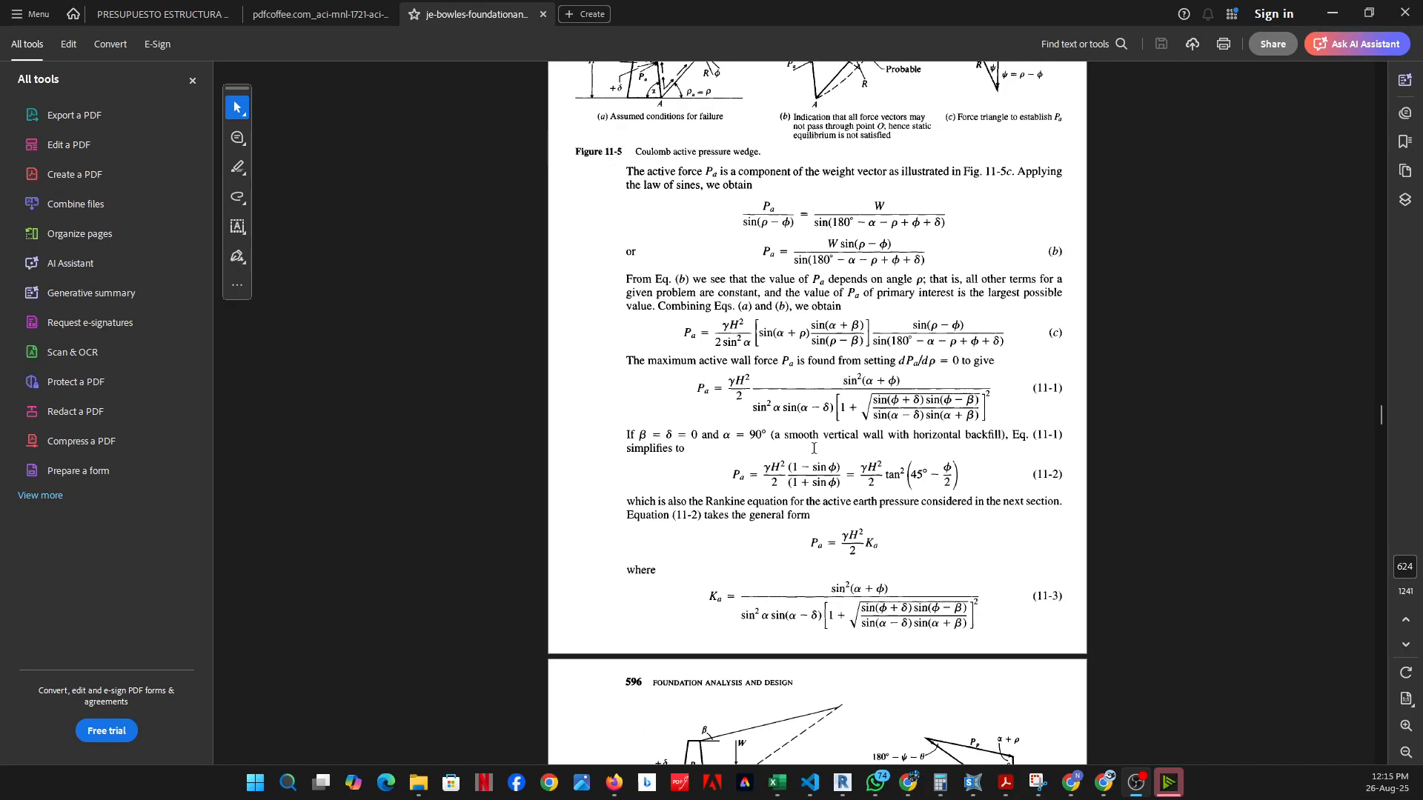
scroll(838, 530, "up", 5)
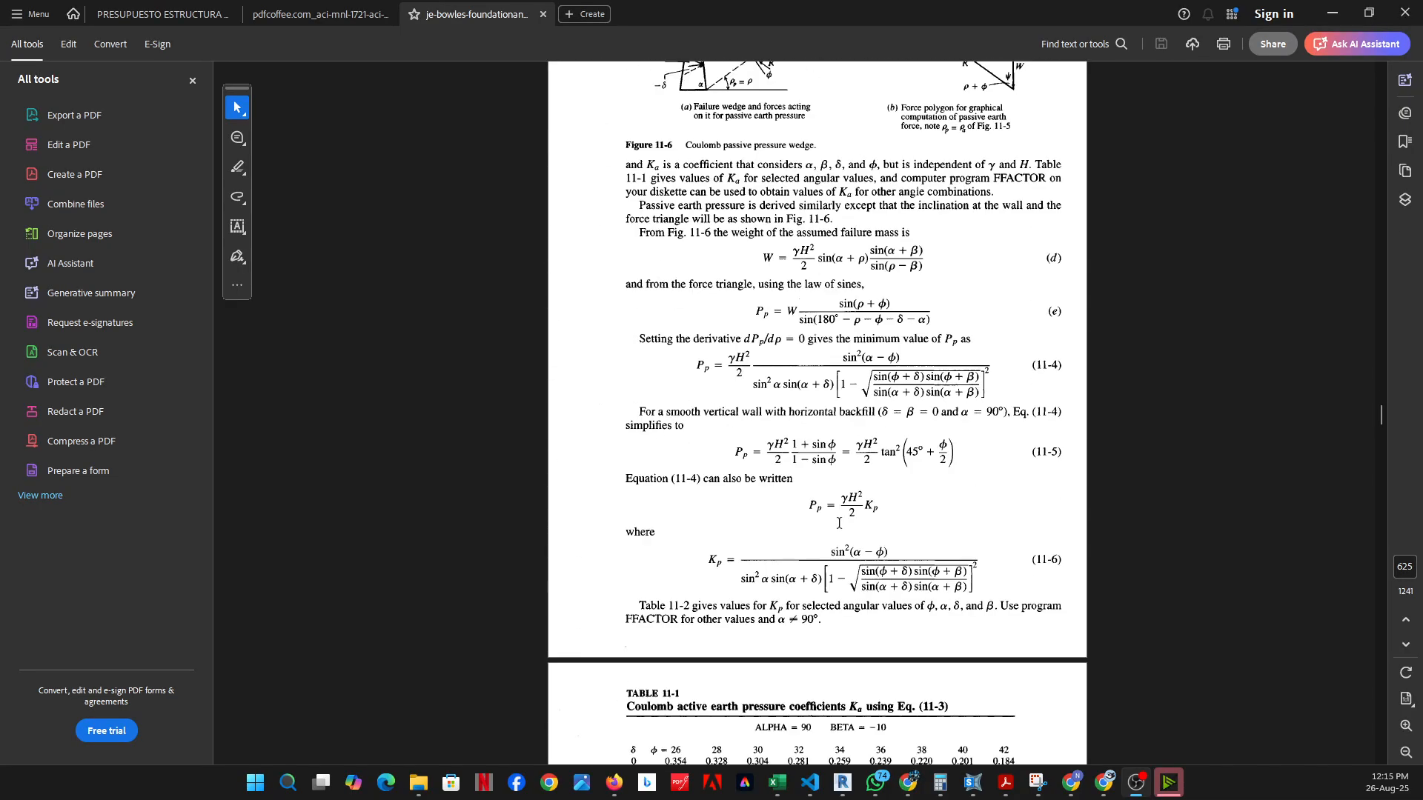
scroll(839, 519, "down", 17)
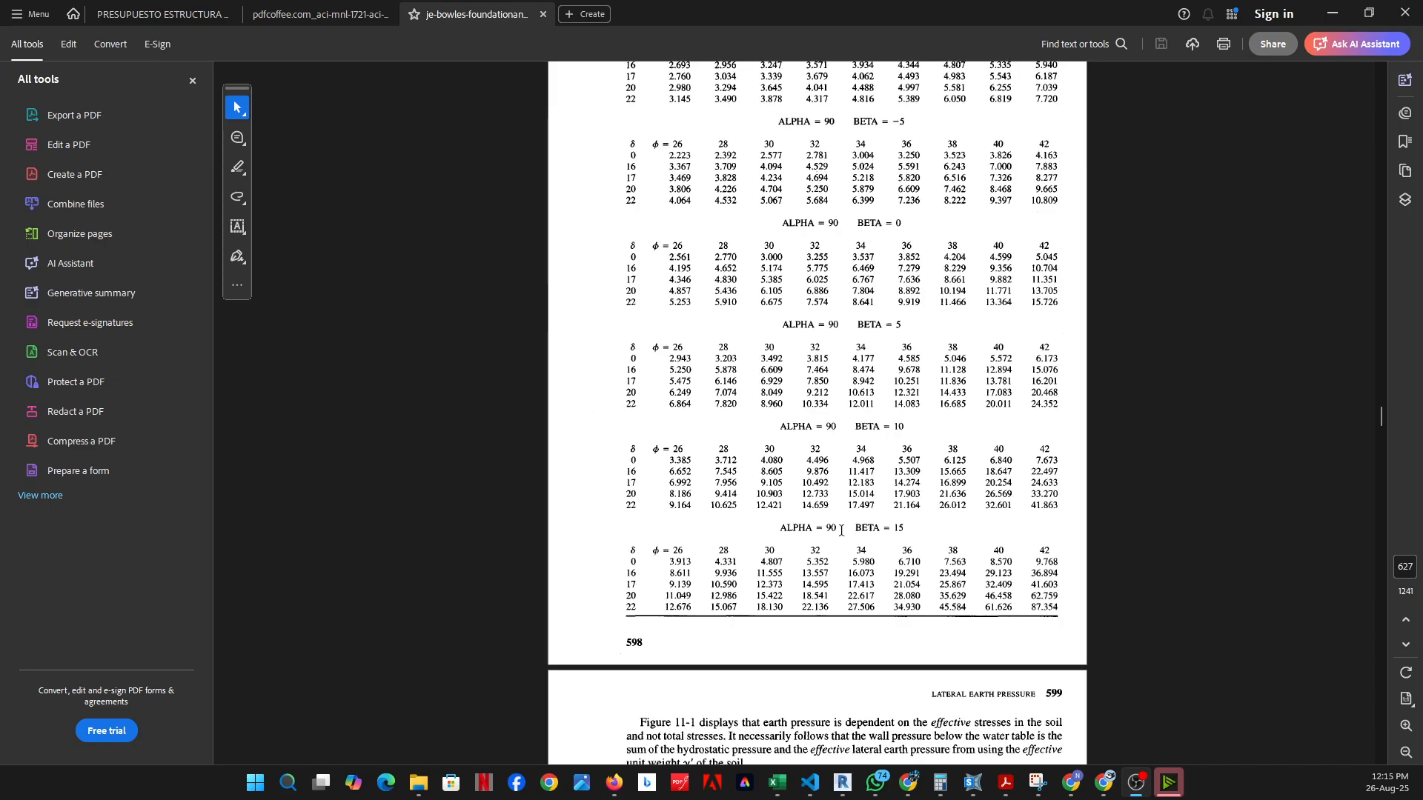
Browse the surcharge example of Figure E11-2, the Rankine wedge theory and coefficients, and the worked examples through Figure E11-4
scroll(841, 540, "down", 10)
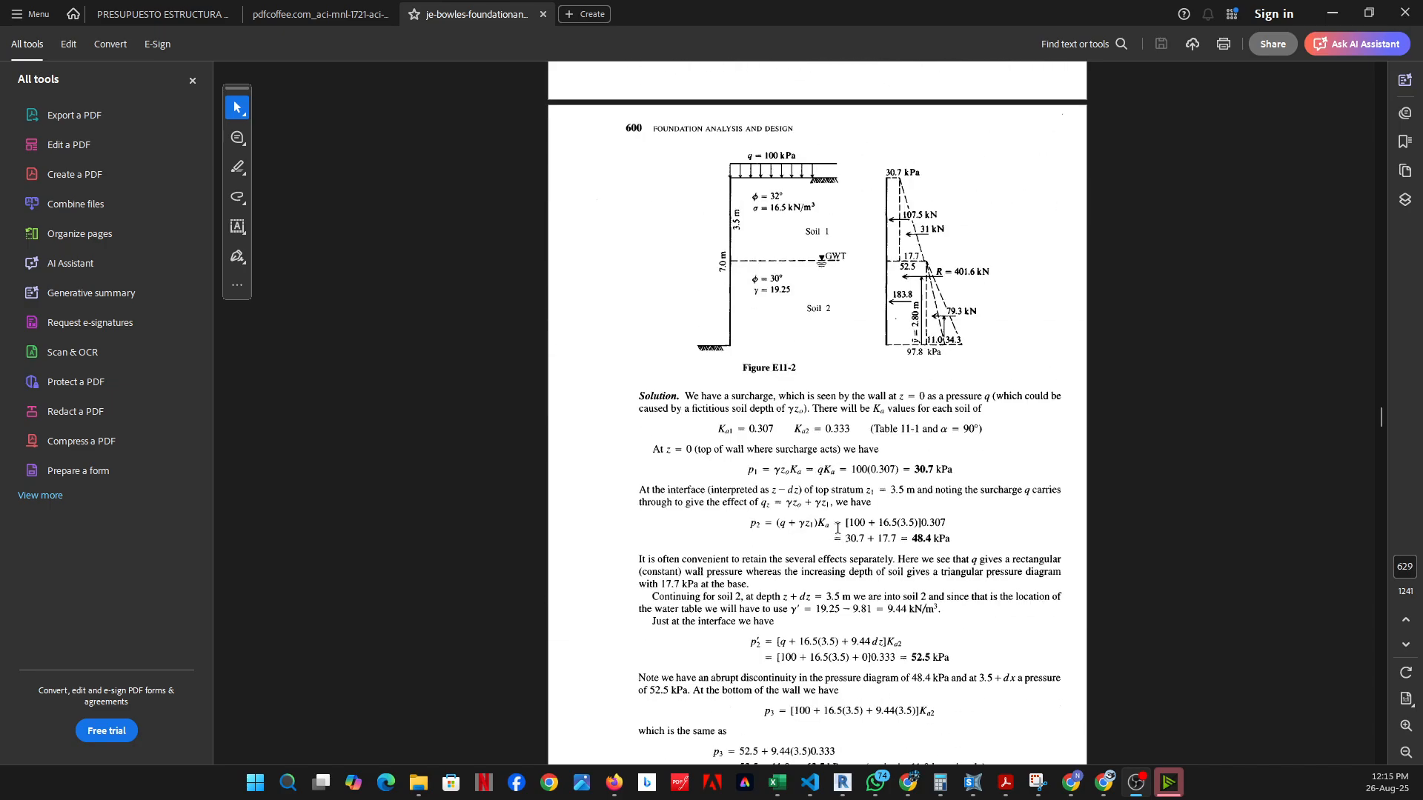
scroll(837, 529, "down", 20)
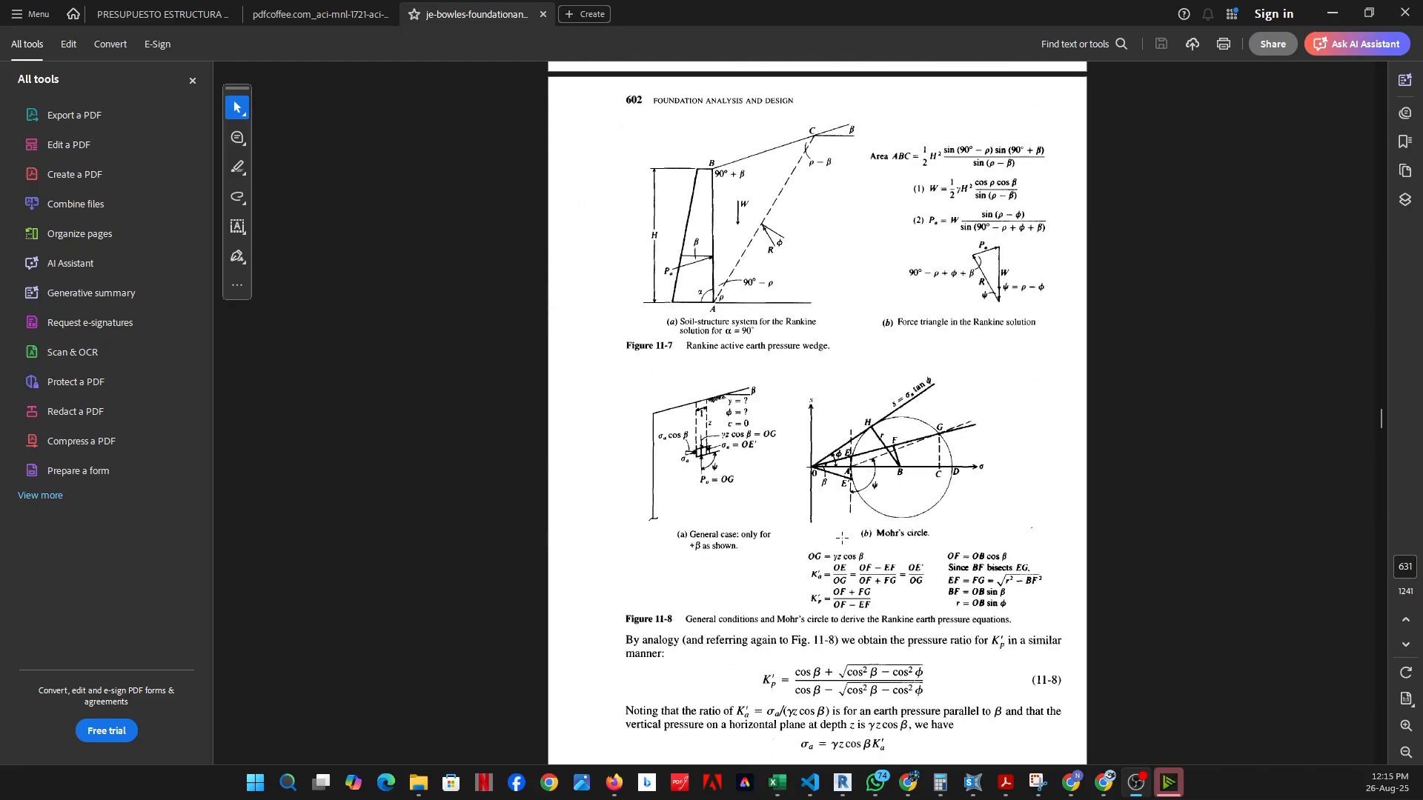
scroll(842, 538, "down", 20)
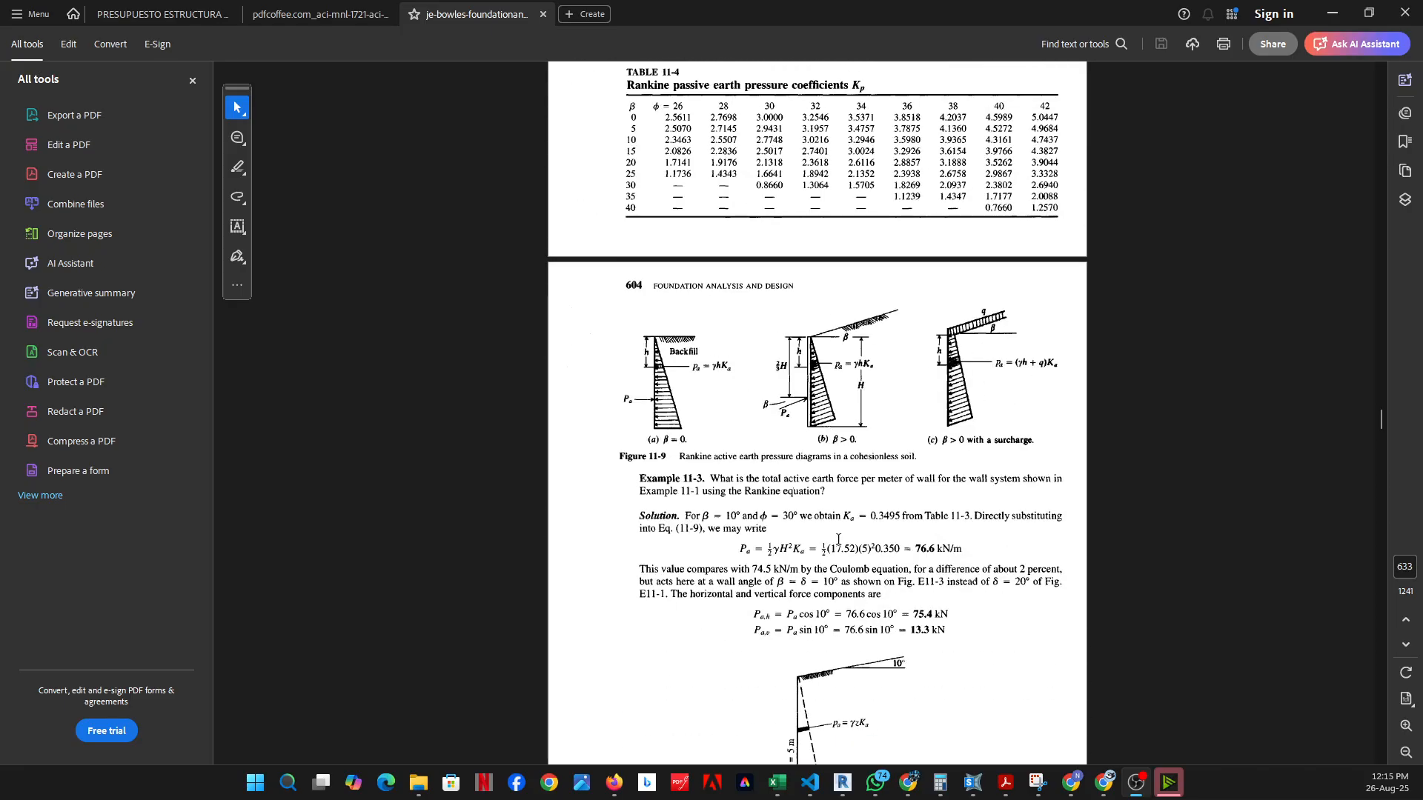
scroll(839, 539, "down", 5)
scroll(836, 535, "down", 10)
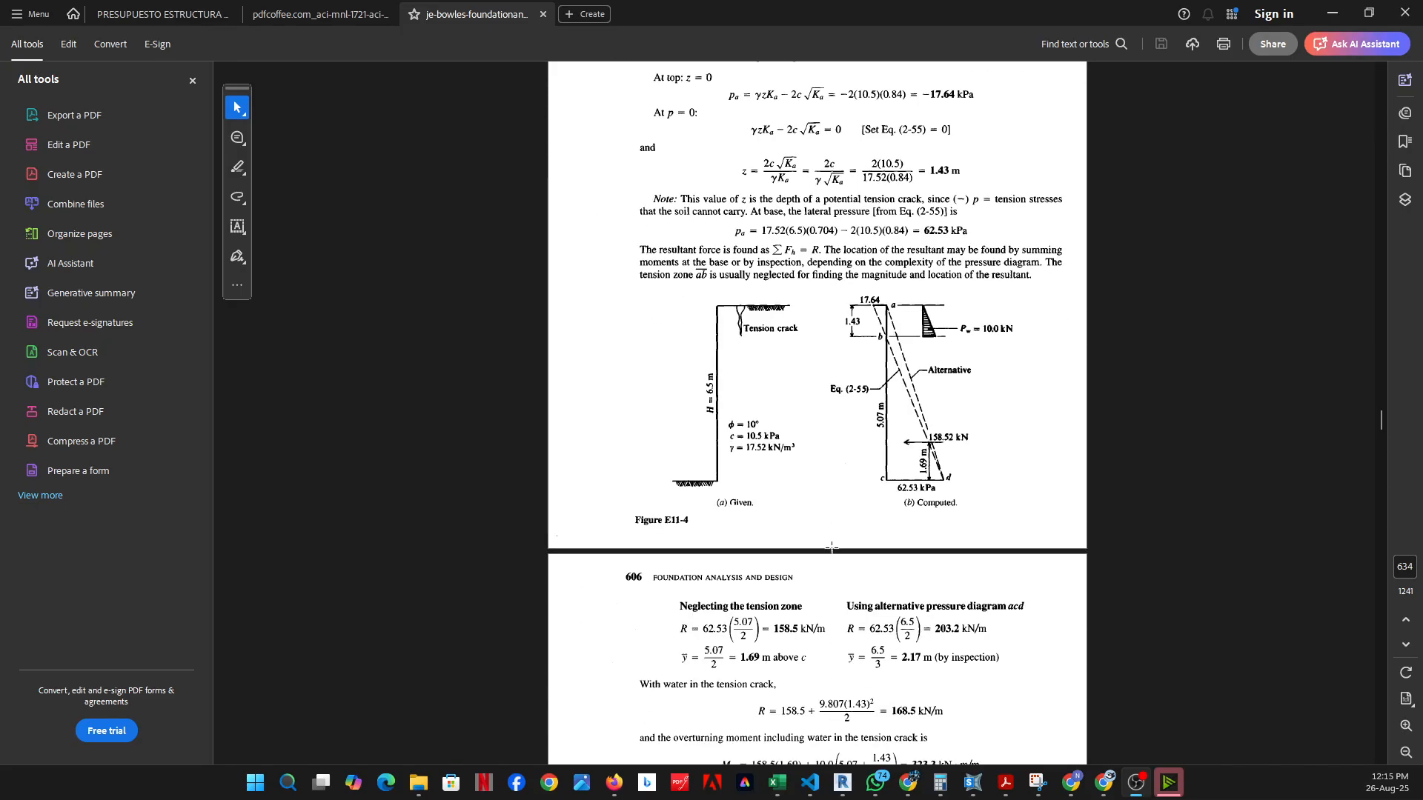
Study the layered soil and pressure profiles of Figure E11-5 with Table E11-5, and the tension crack diagrams of Figure 11-11
scroll(832, 547, "down", 15)
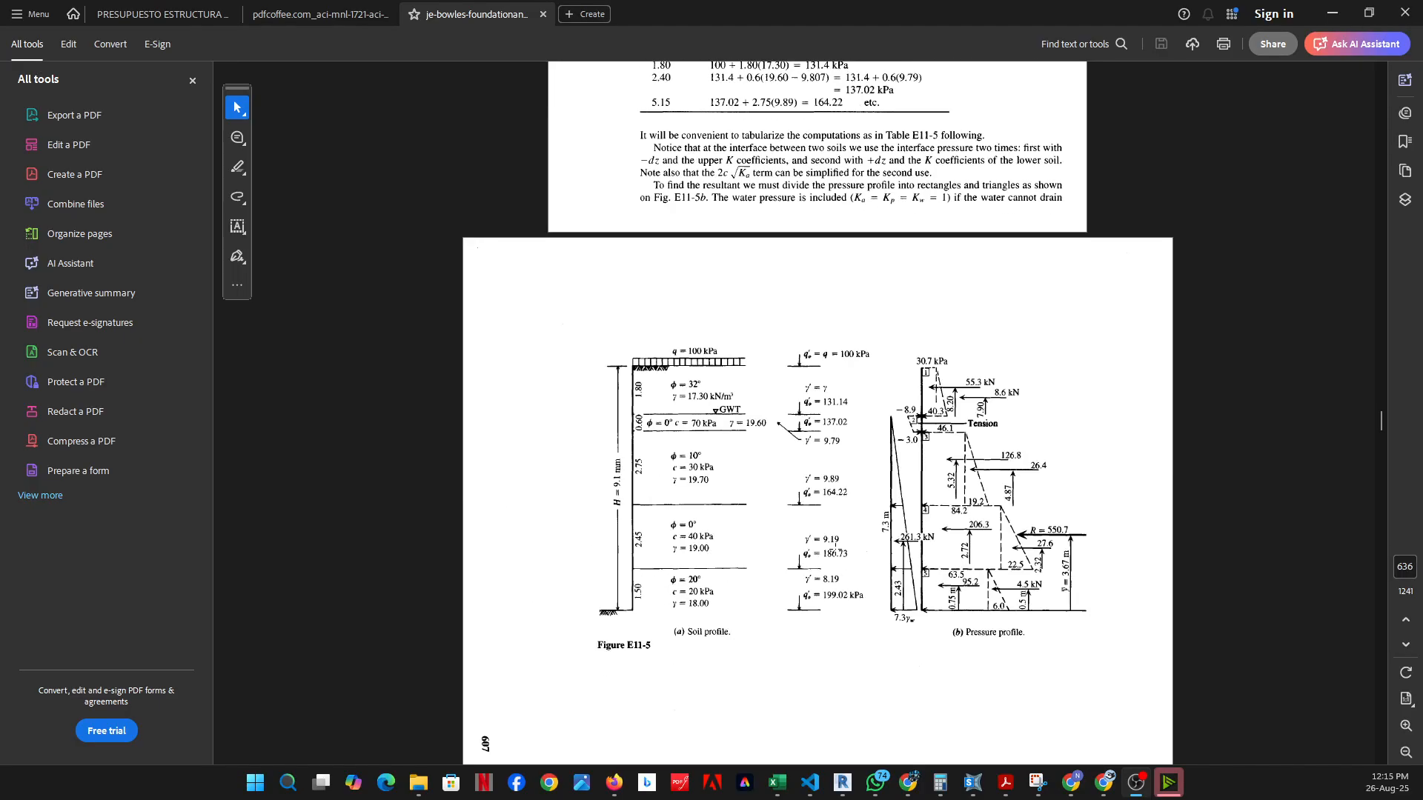
scroll(833, 545, "down", 8)
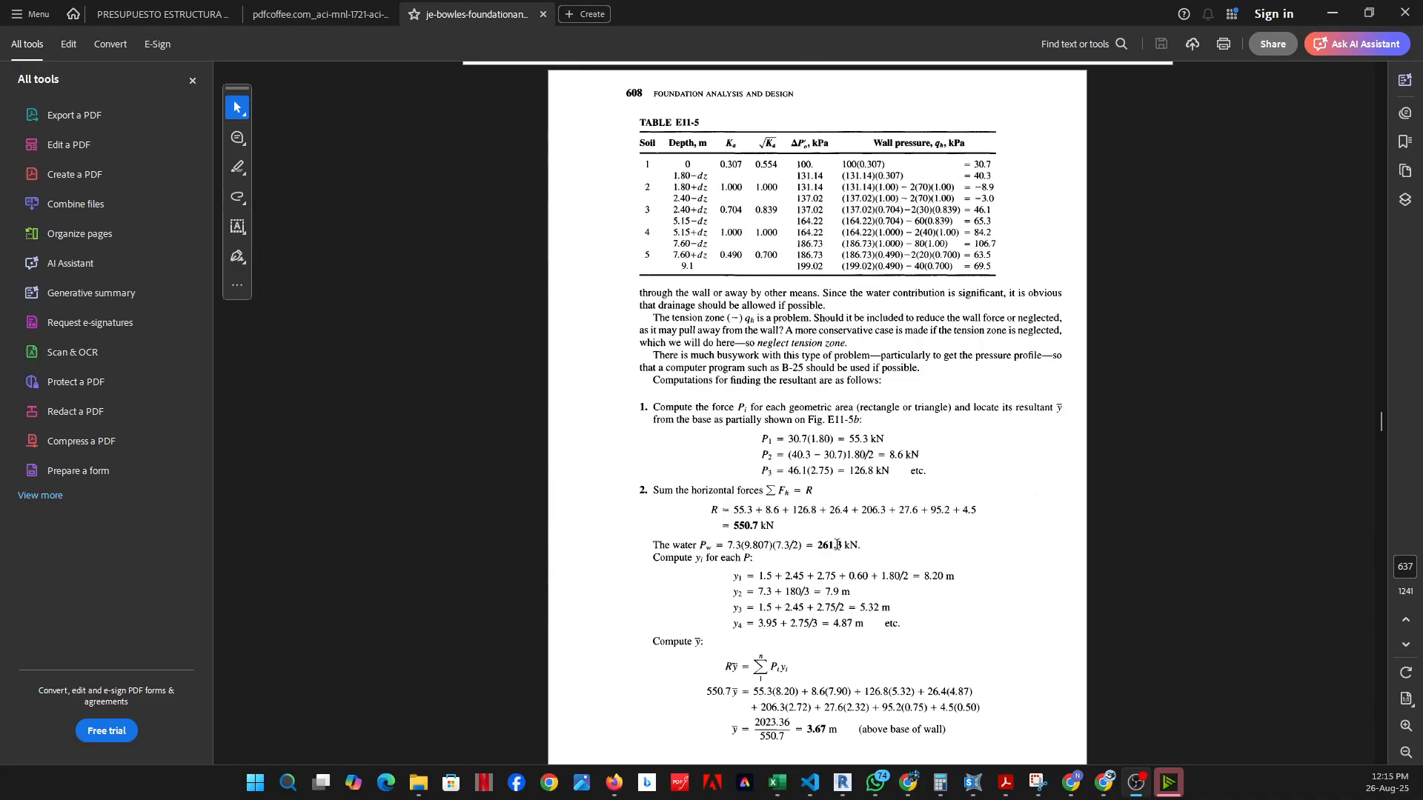
scroll(838, 540, "up", 8)
scroll(839, 538, "up", 3)
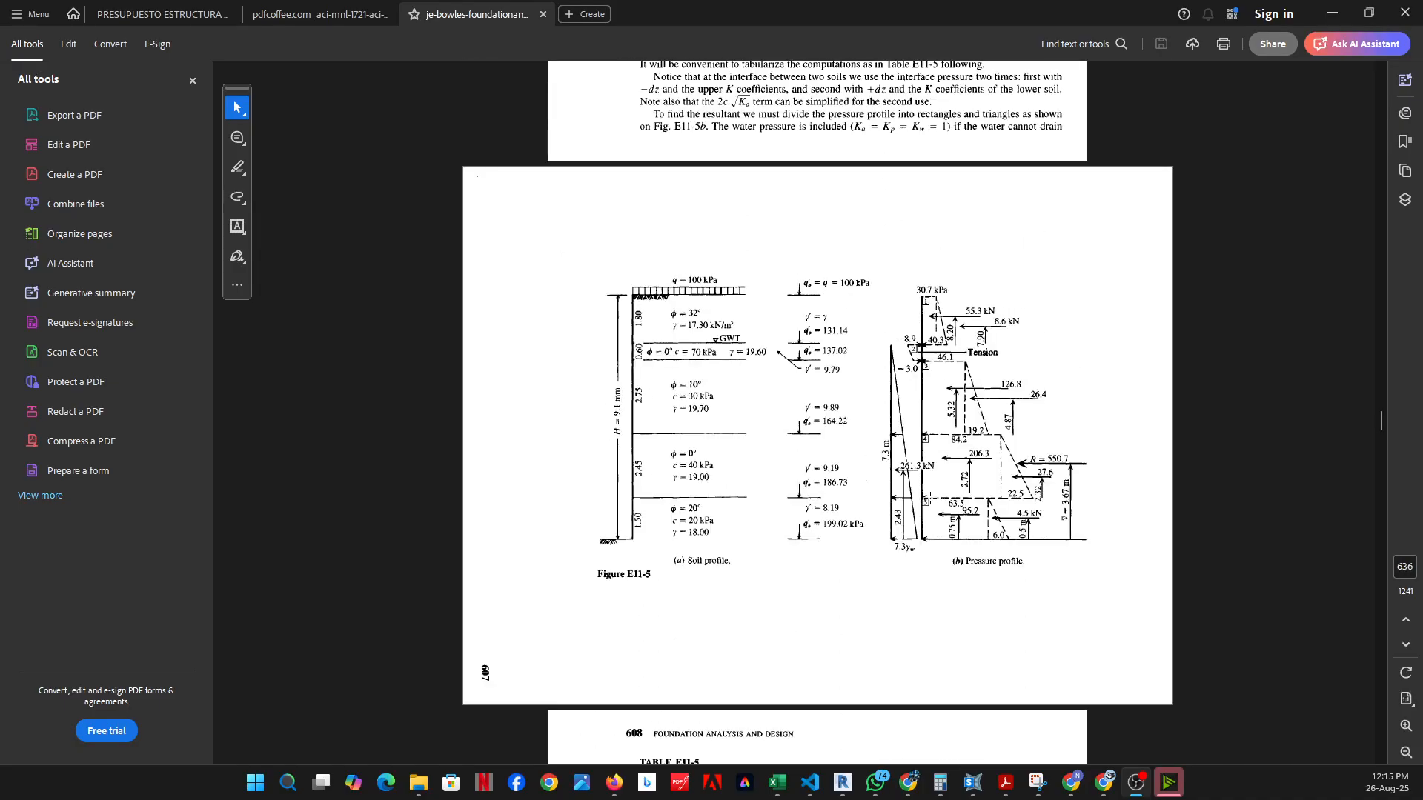
scroll(932, 498, "up", 3)
left_click(958, 547)
scroll(957, 547, "up", 2, "ctrl")
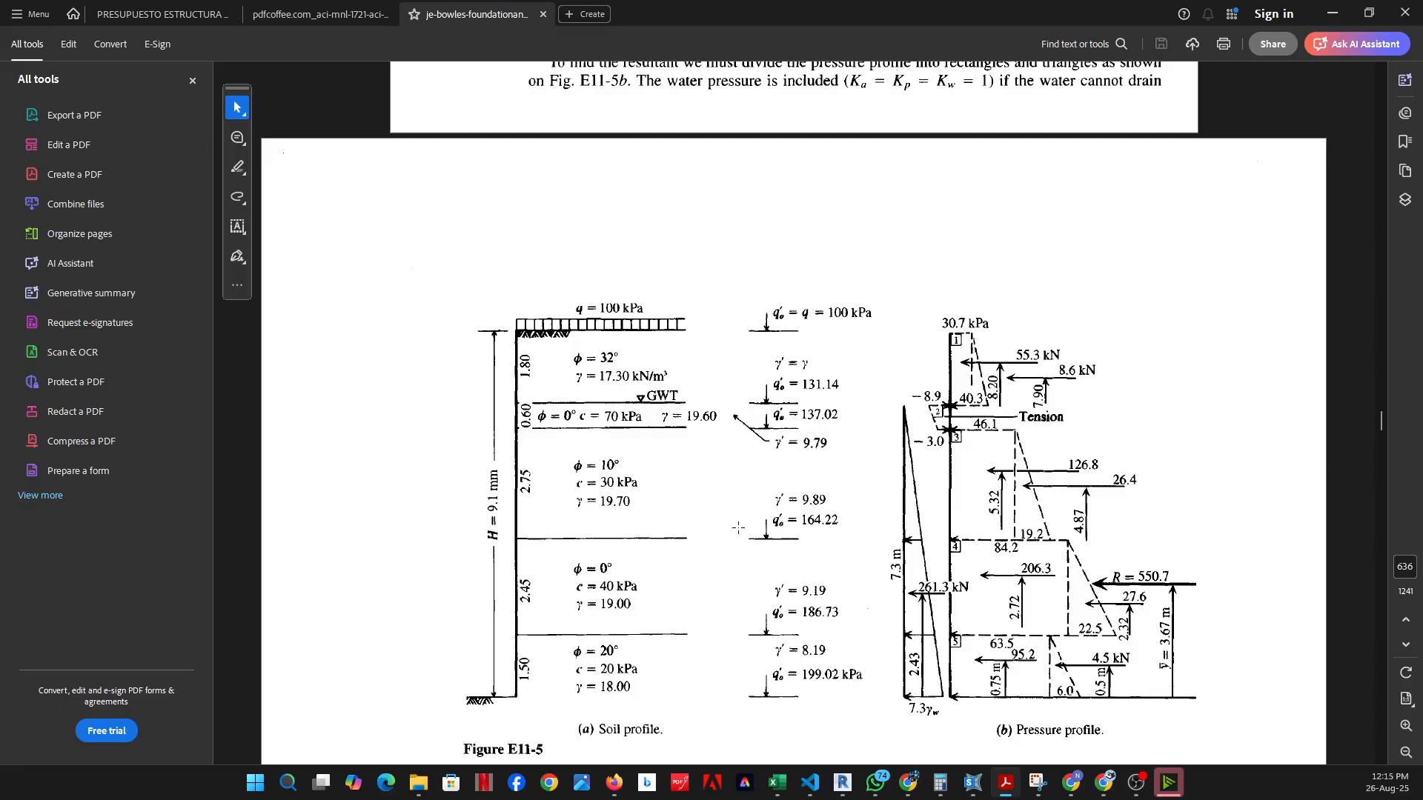
scroll(738, 525, "down", 1)
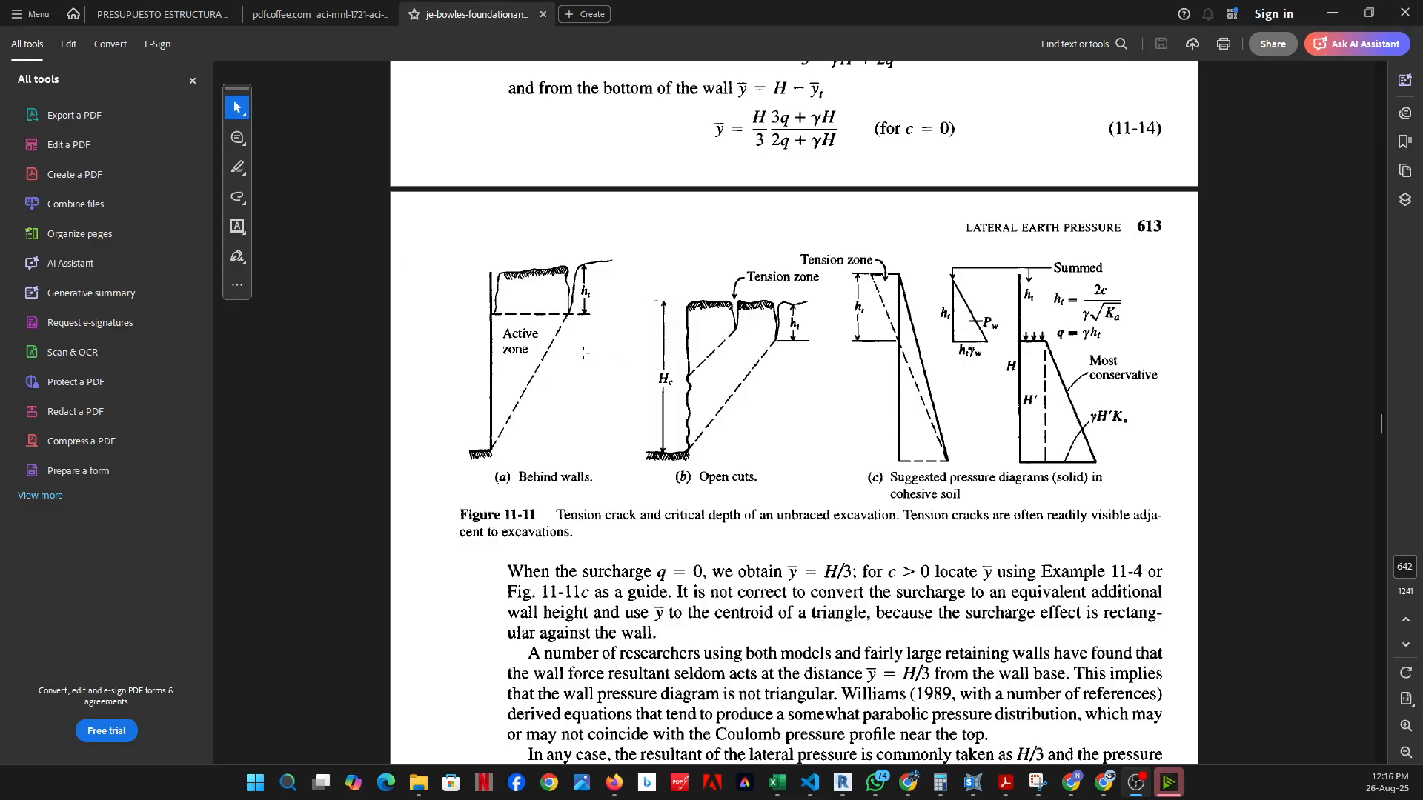
scroll(576, 352, "up", 1)
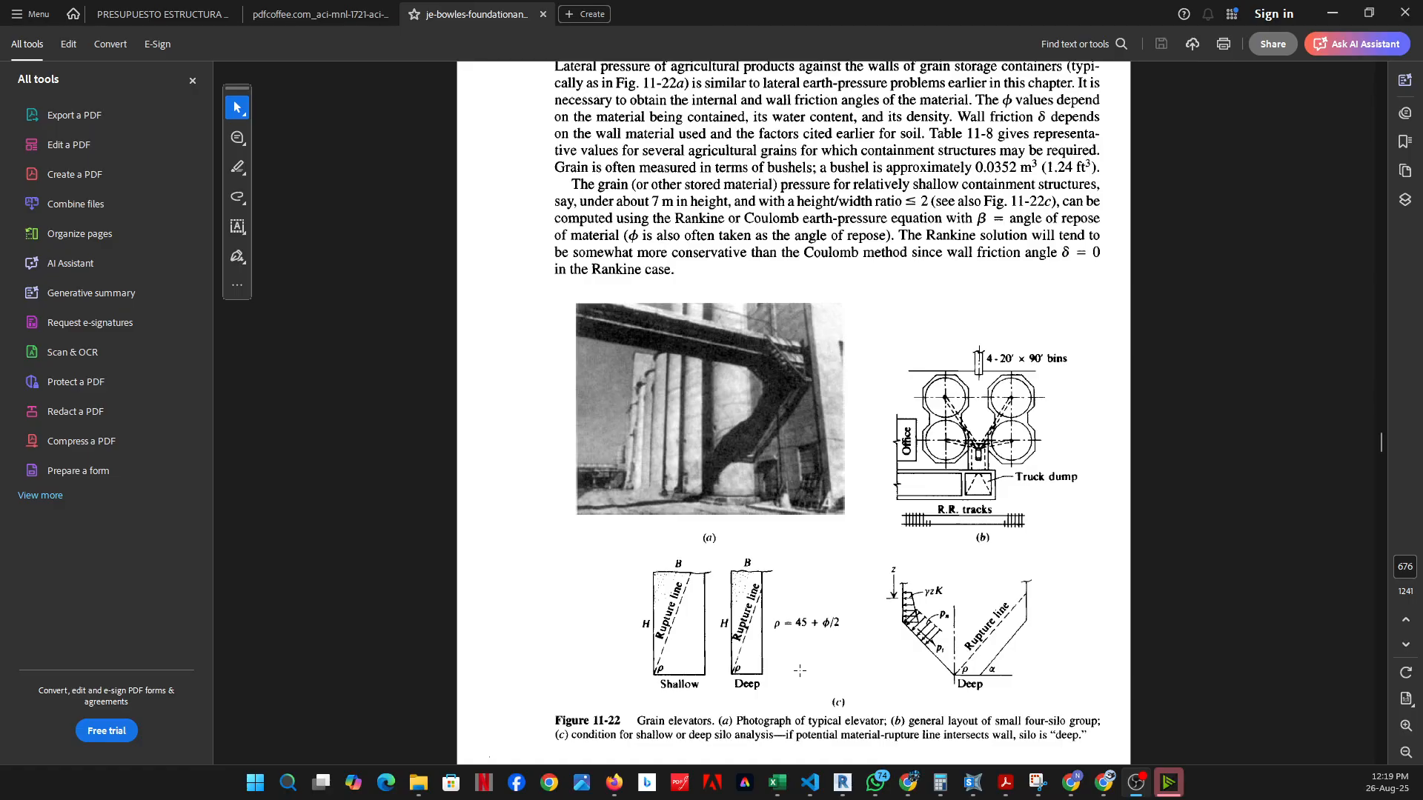
Read the grain elevator and silo pressure section, covering Table 11-8, Figures 11-22 to 11-24, and the Janssen and Reimbert equations
scroll(1006, 357, "down", 5)
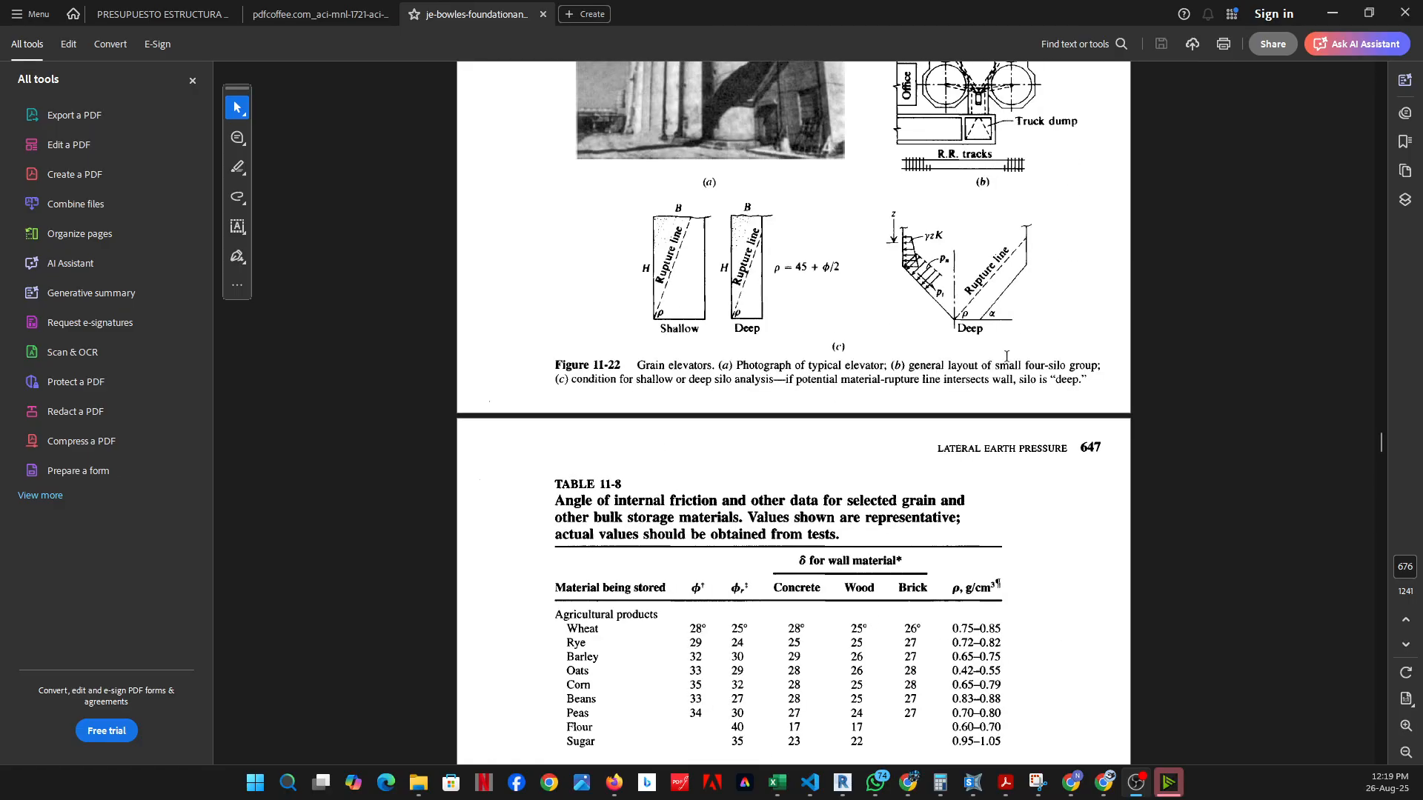
scroll(891, 539, "down", 17)
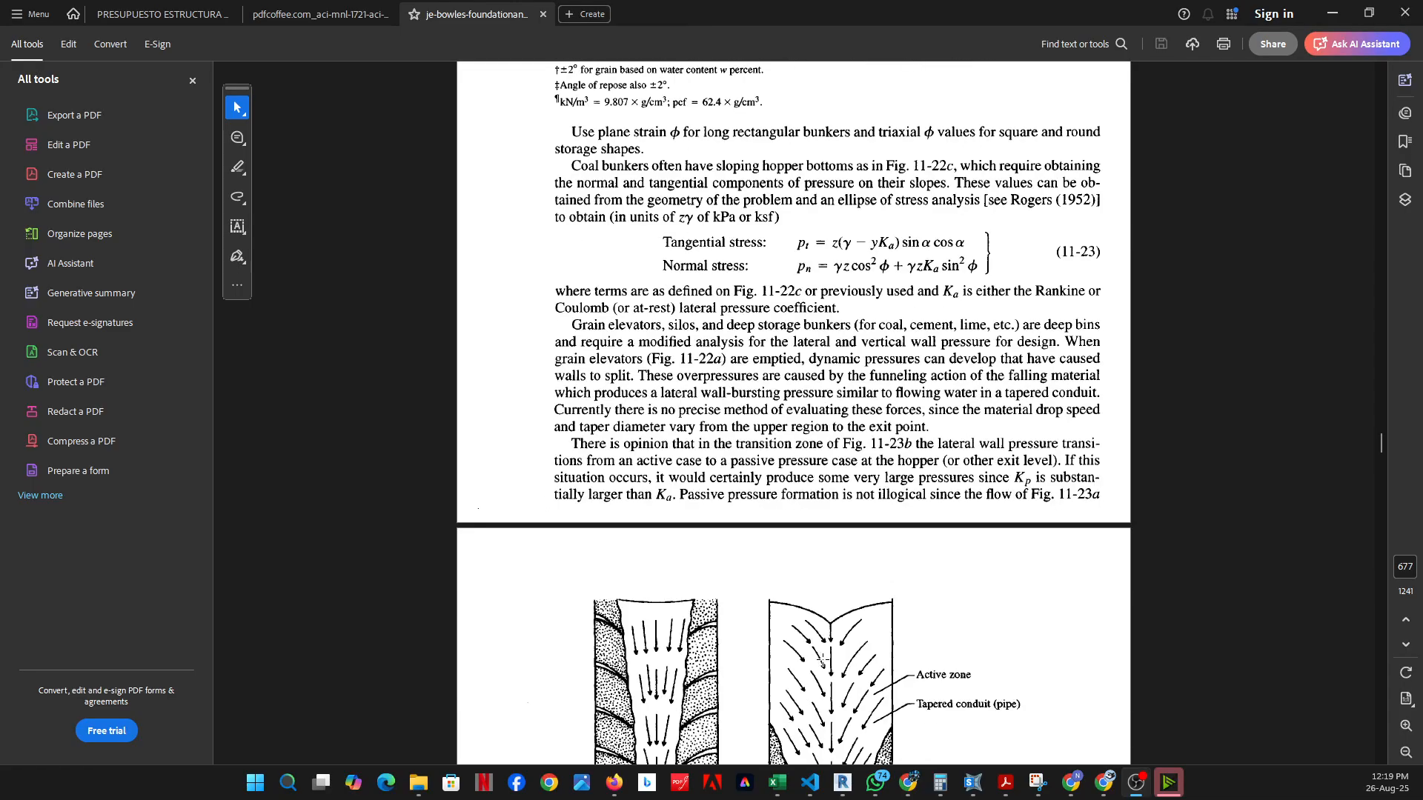
scroll(761, 349, "down", 3)
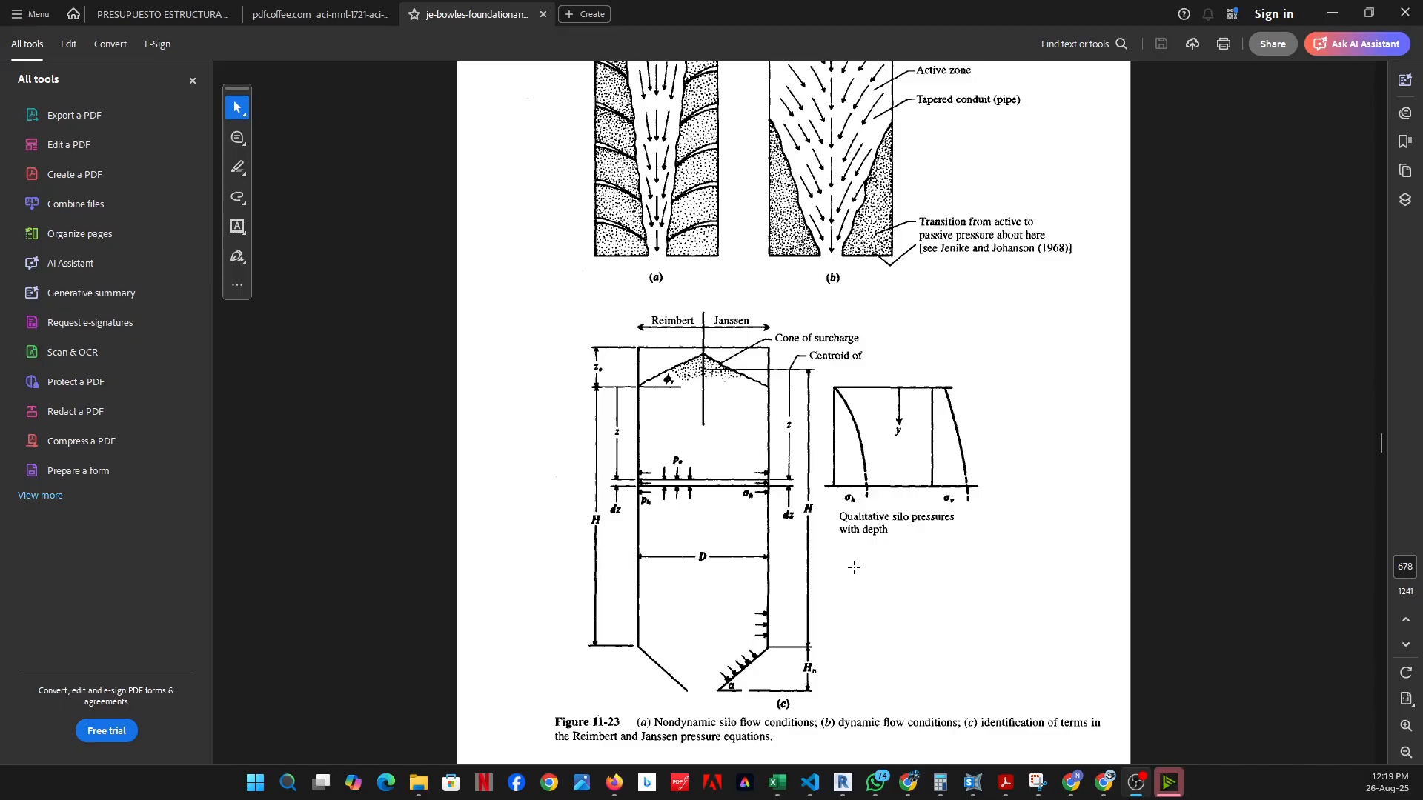
scroll(854, 558, "down", 8)
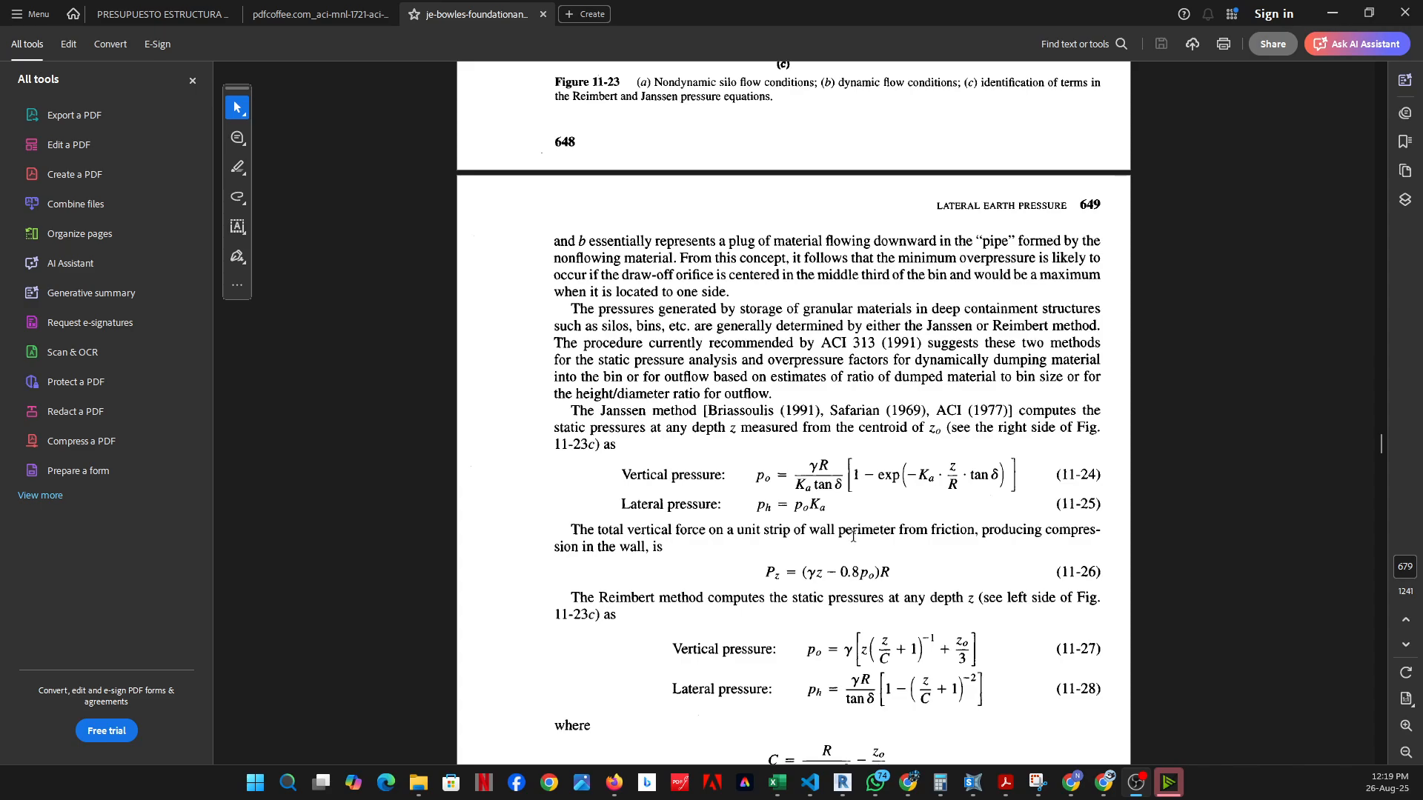
scroll(854, 535, "up", 14)
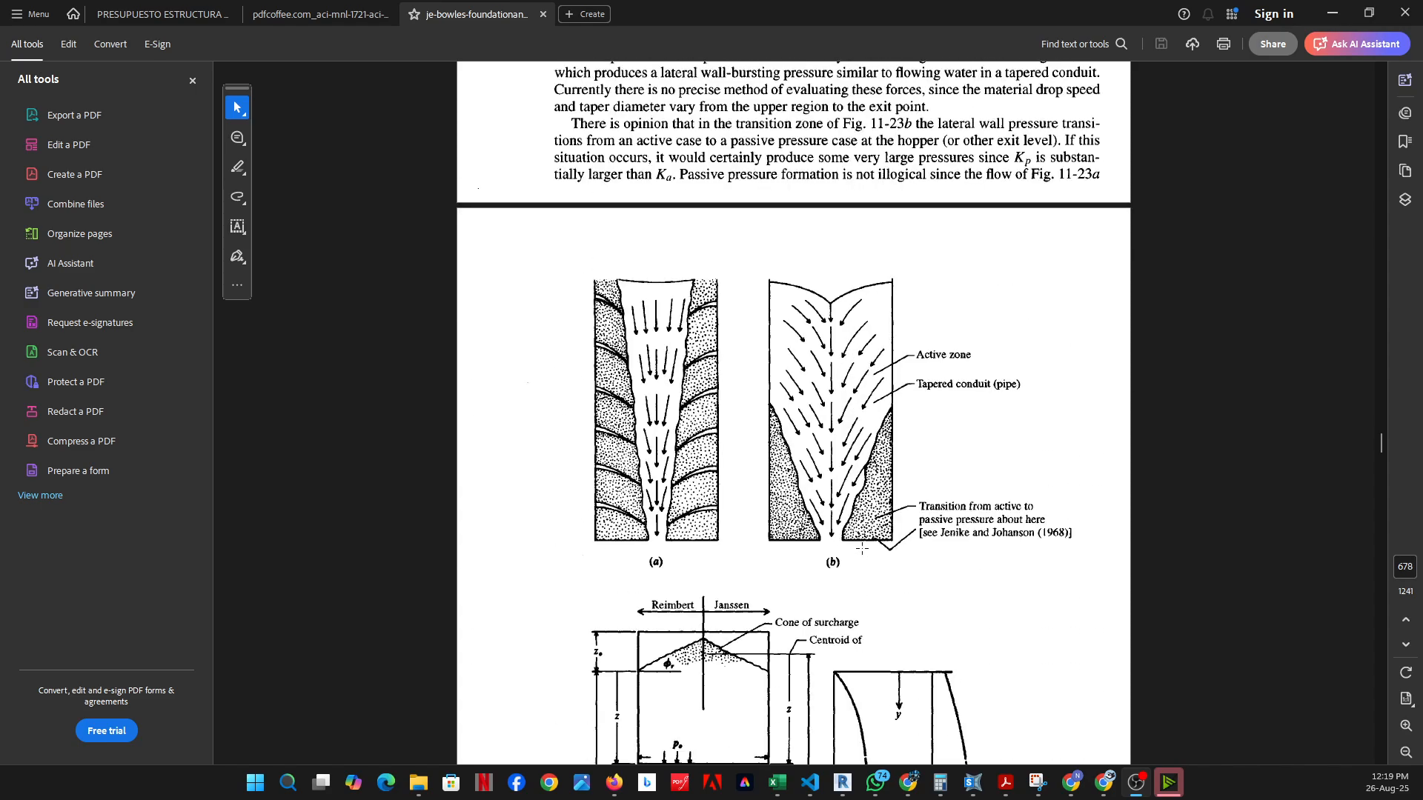
scroll(862, 550, "down", 14)
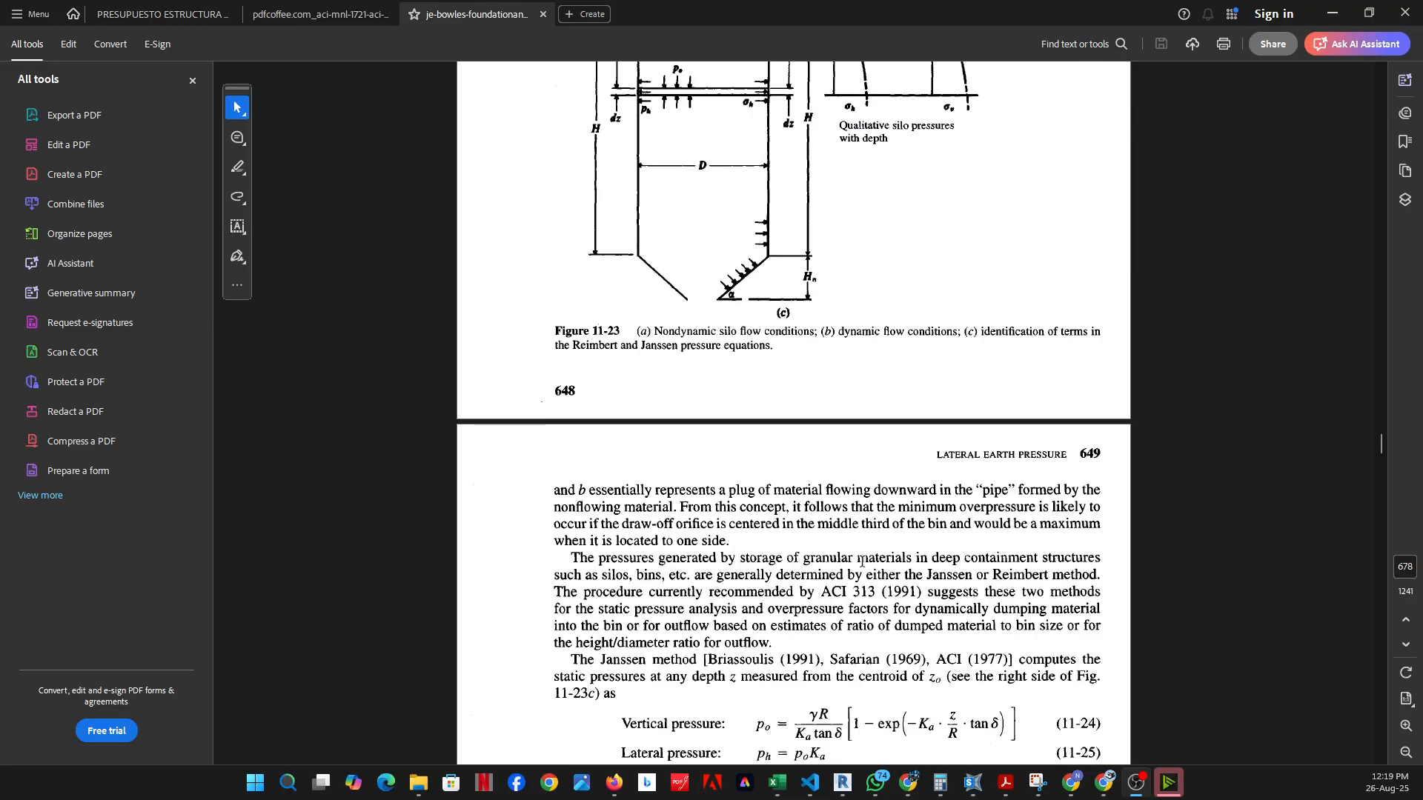
scroll(863, 563, "down", 8)
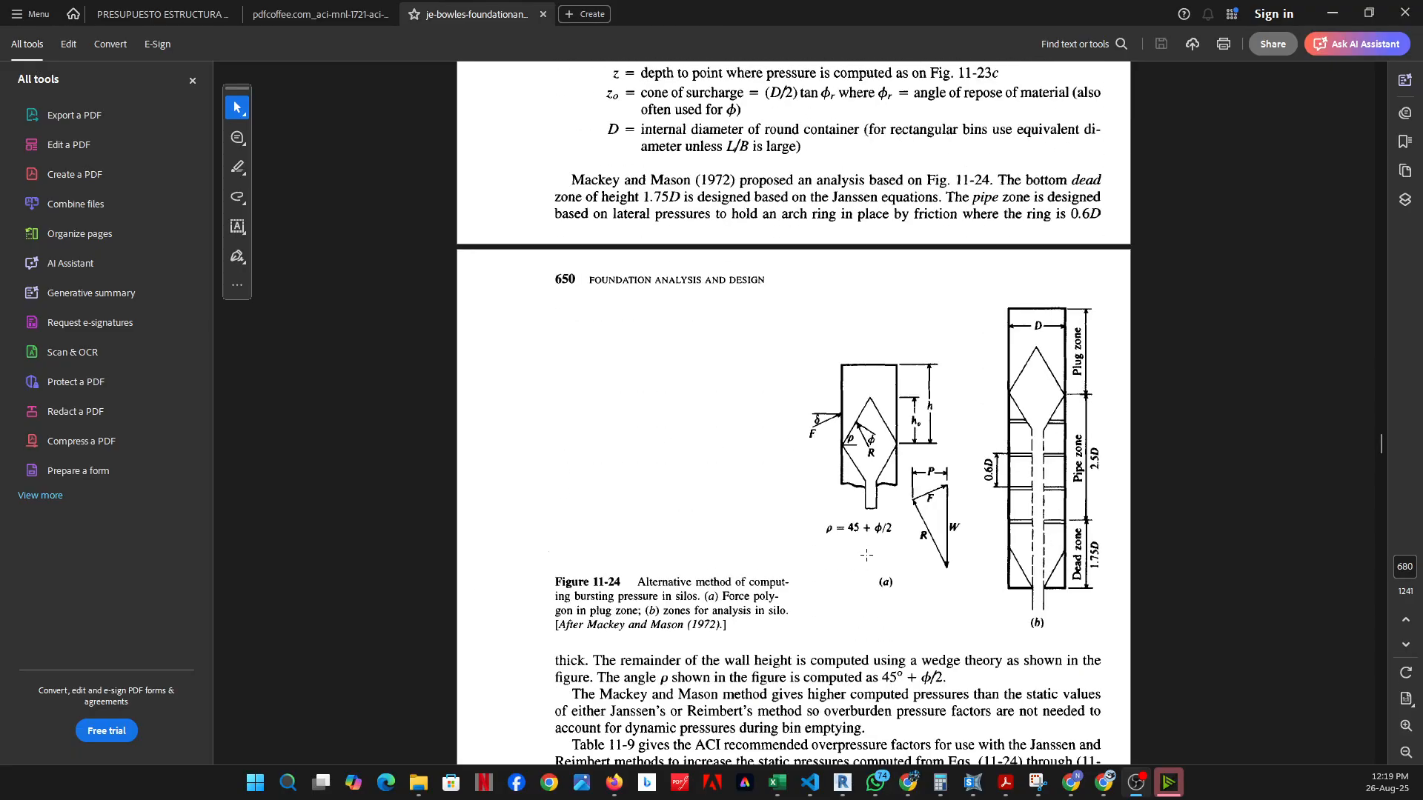
Review Example 11-10 on wheat storage elevator pressures with the Table 11-9 overpressure factors, and continue to the Chapter 11 problems
scroll(870, 545, "down", 15)
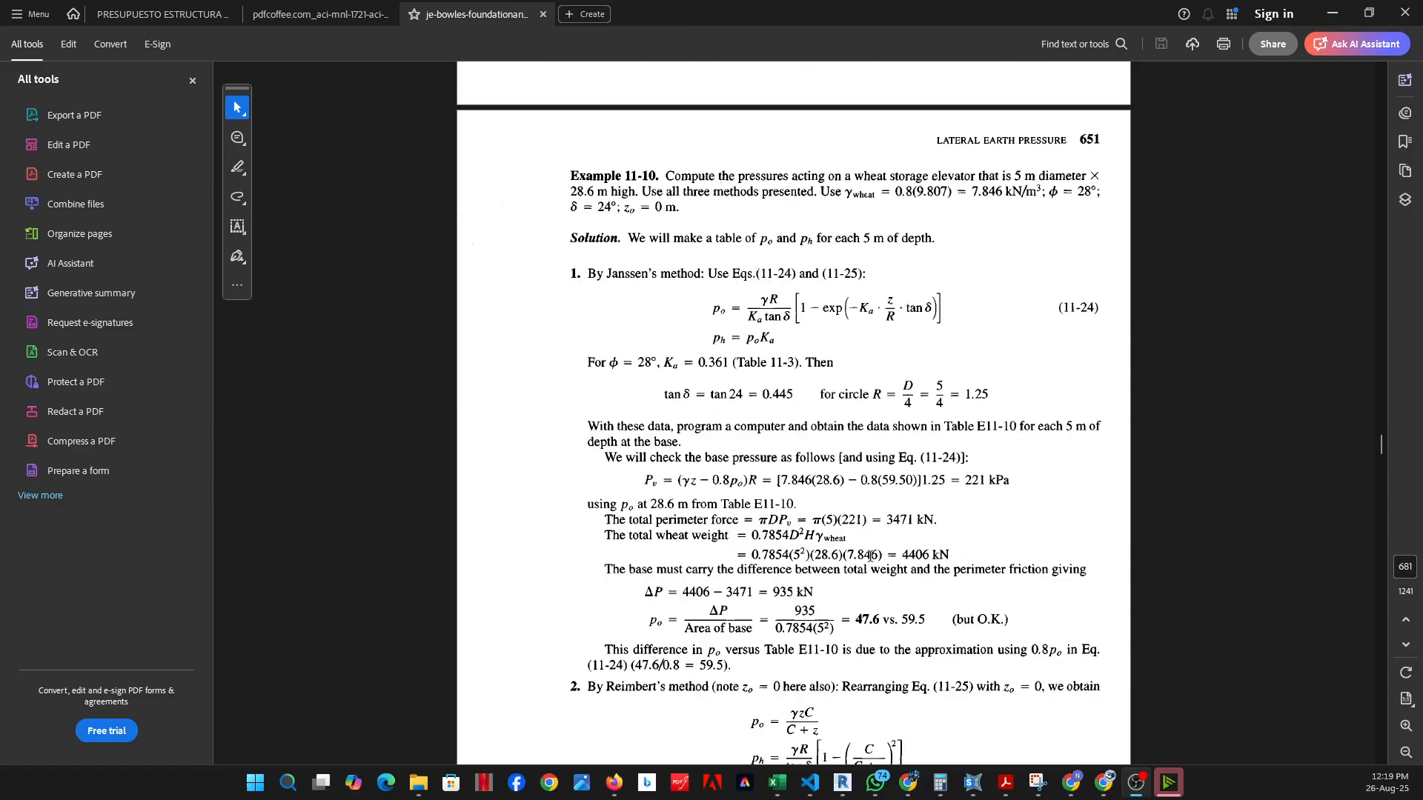
scroll(872, 555, "down", 14)
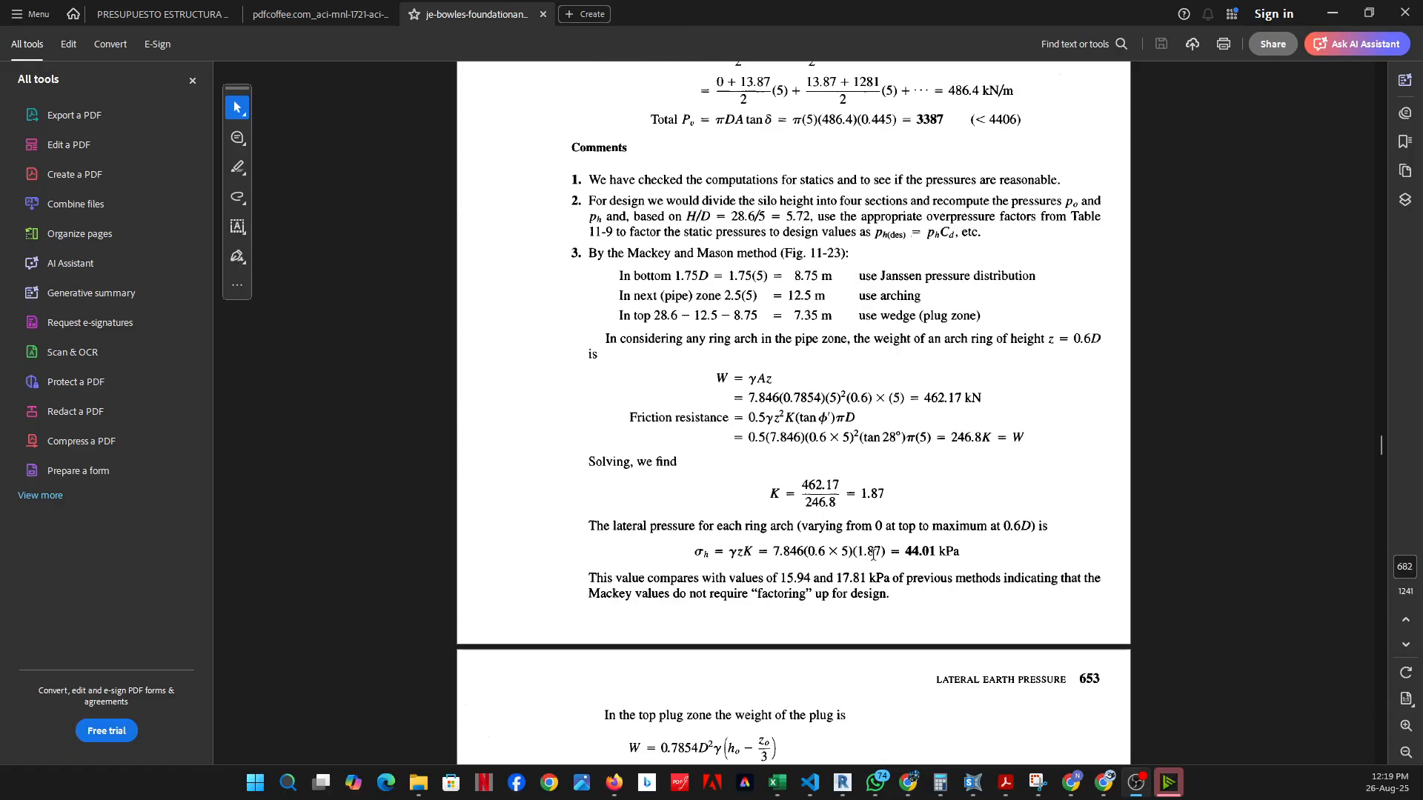
scroll(872, 556, "down", 6)
scroll(869, 557, "up", 5)
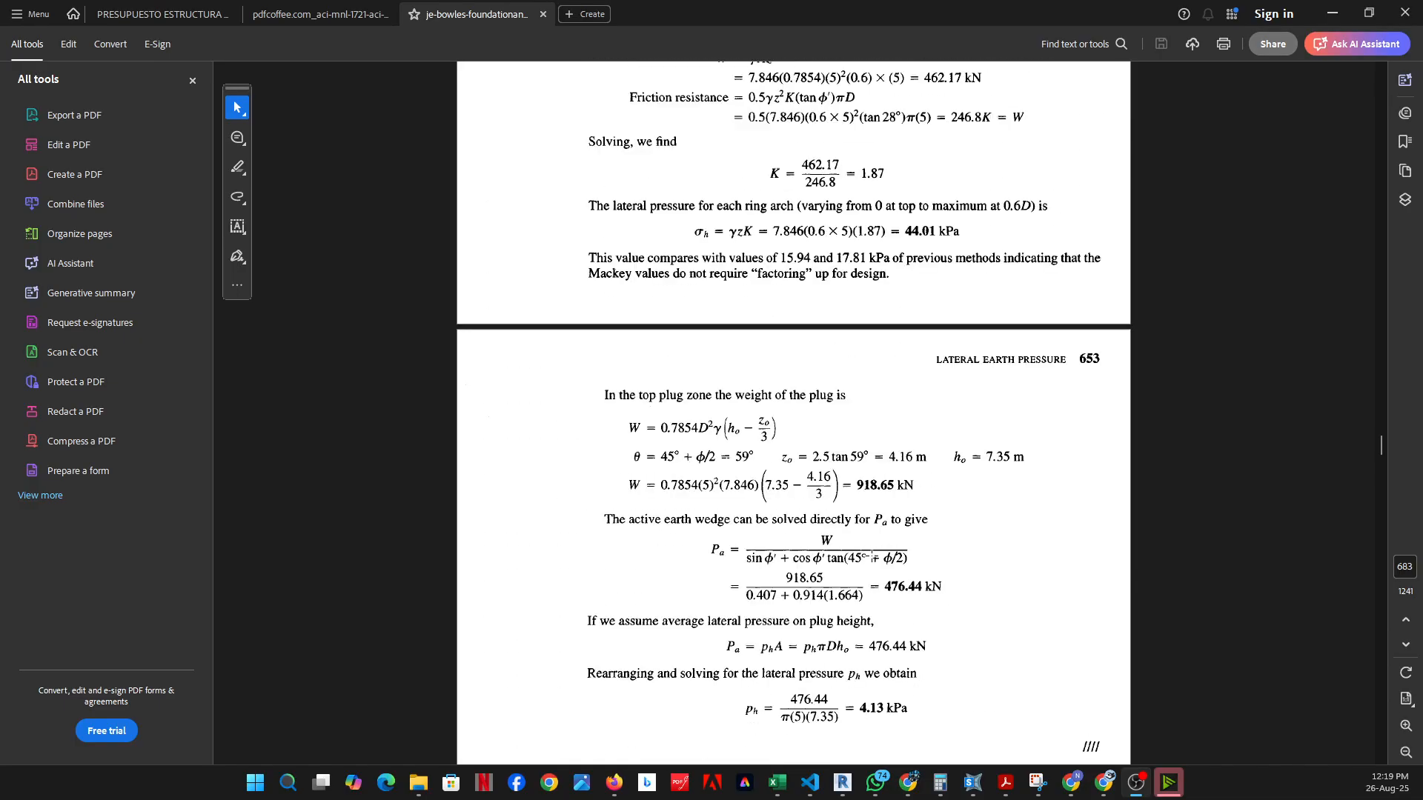
scroll(866, 559, "up", 14)
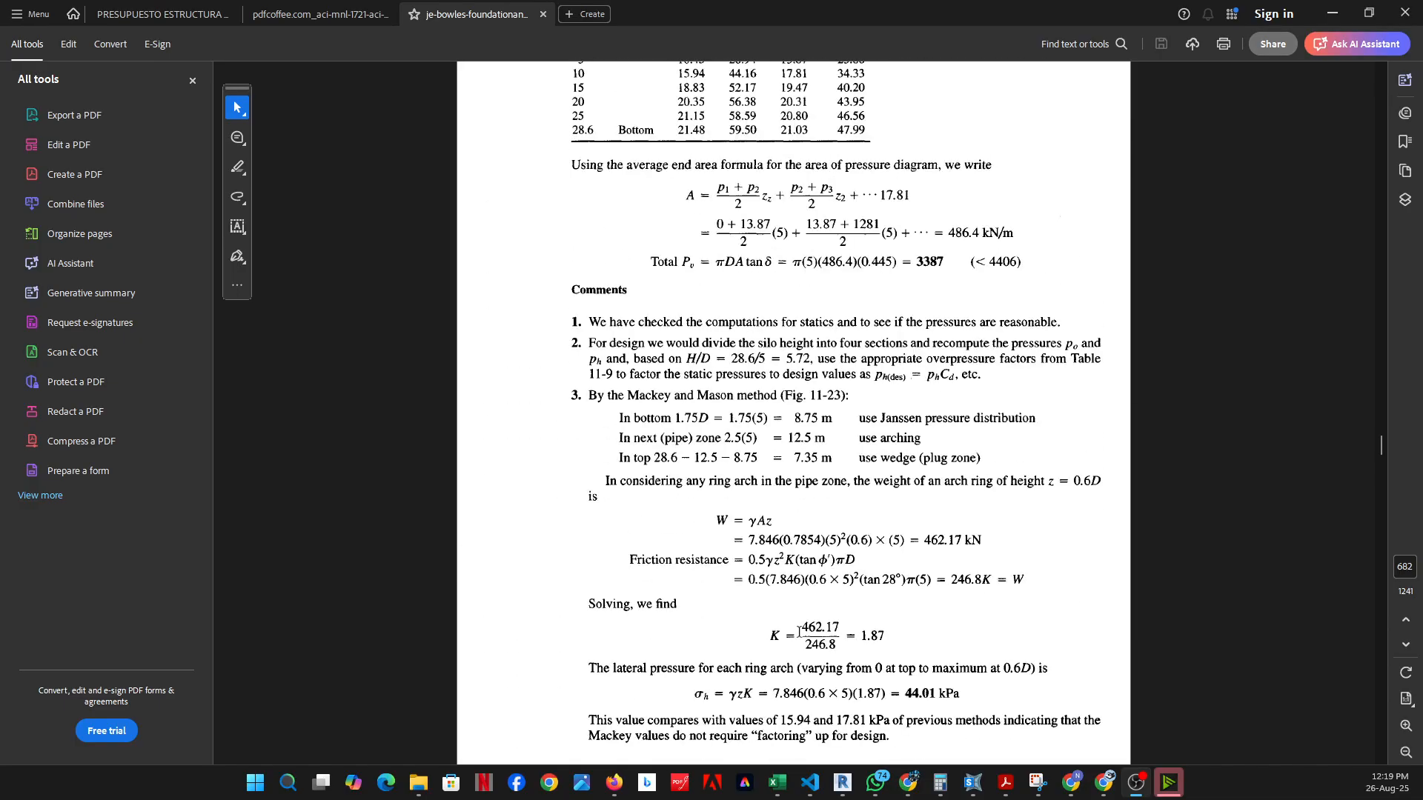
scroll(852, 630, "up", 10)
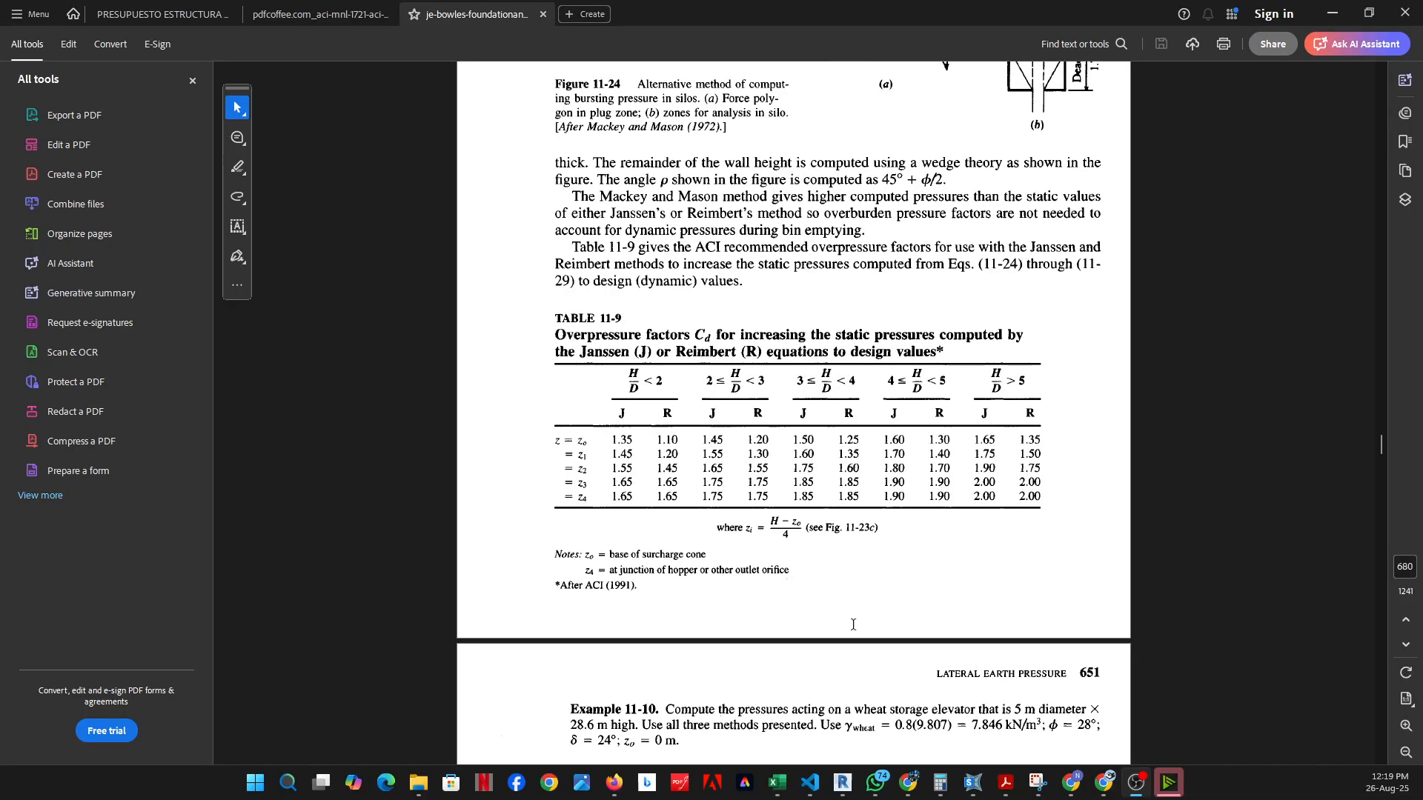
scroll(852, 624, "down", 15)
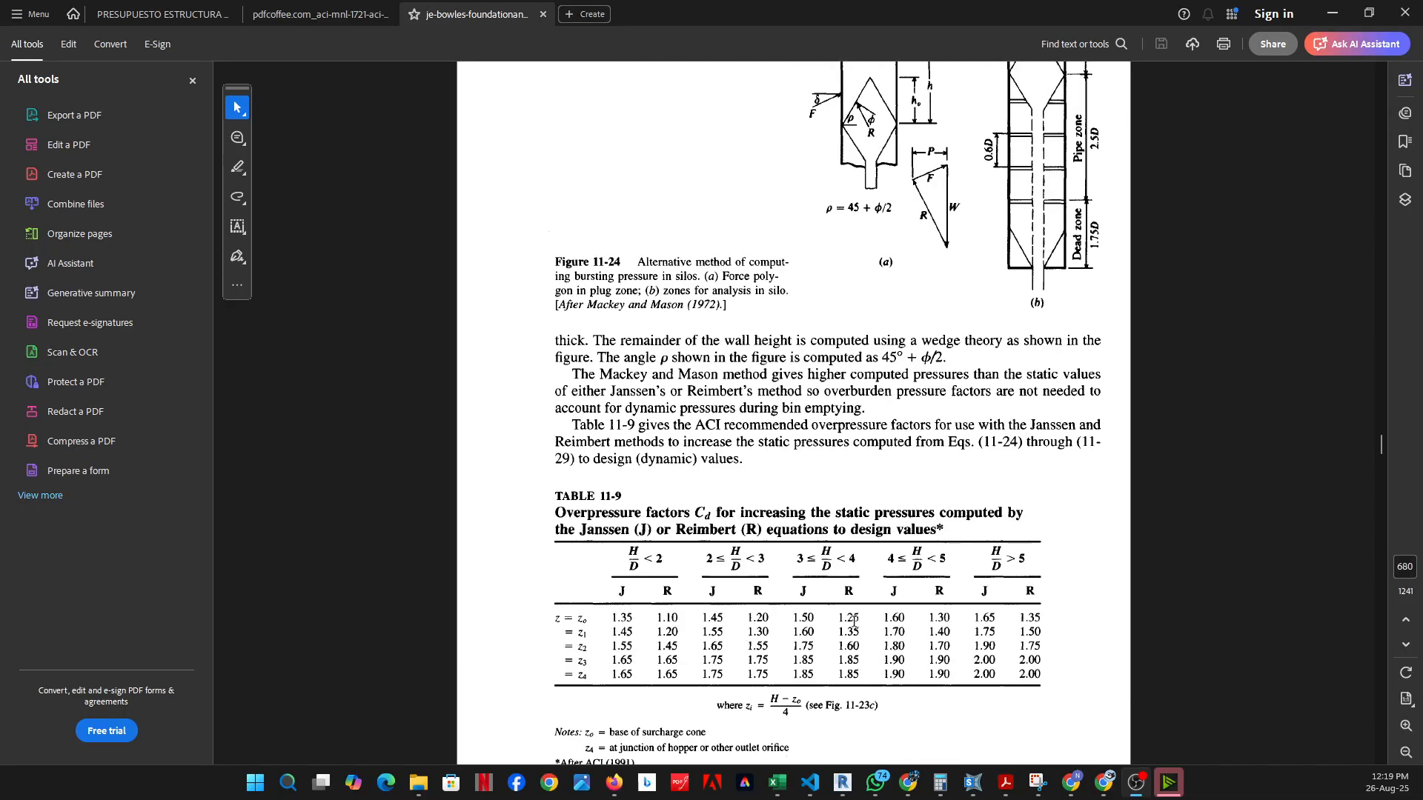
scroll(857, 624, "down", 2)
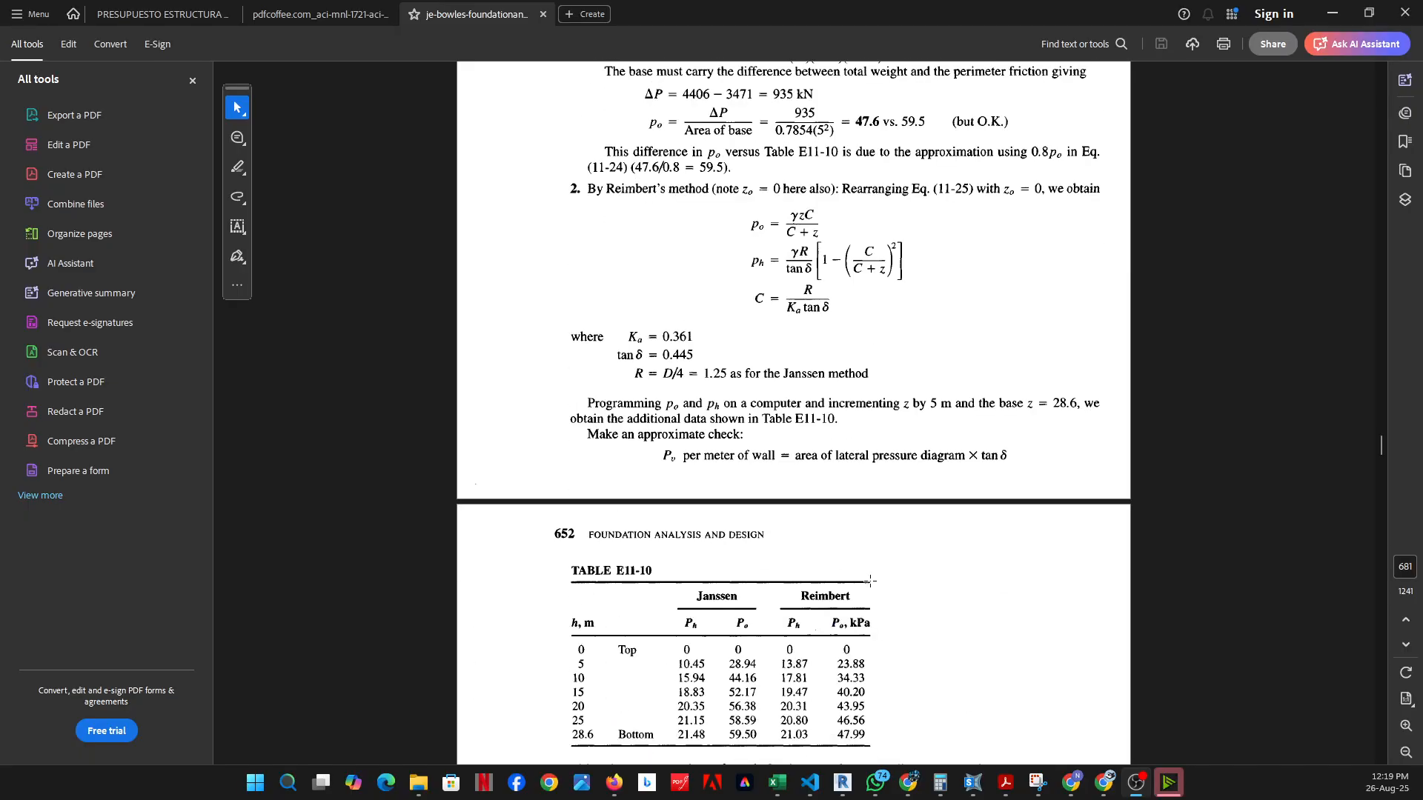
scroll(876, 587, "down", 20)
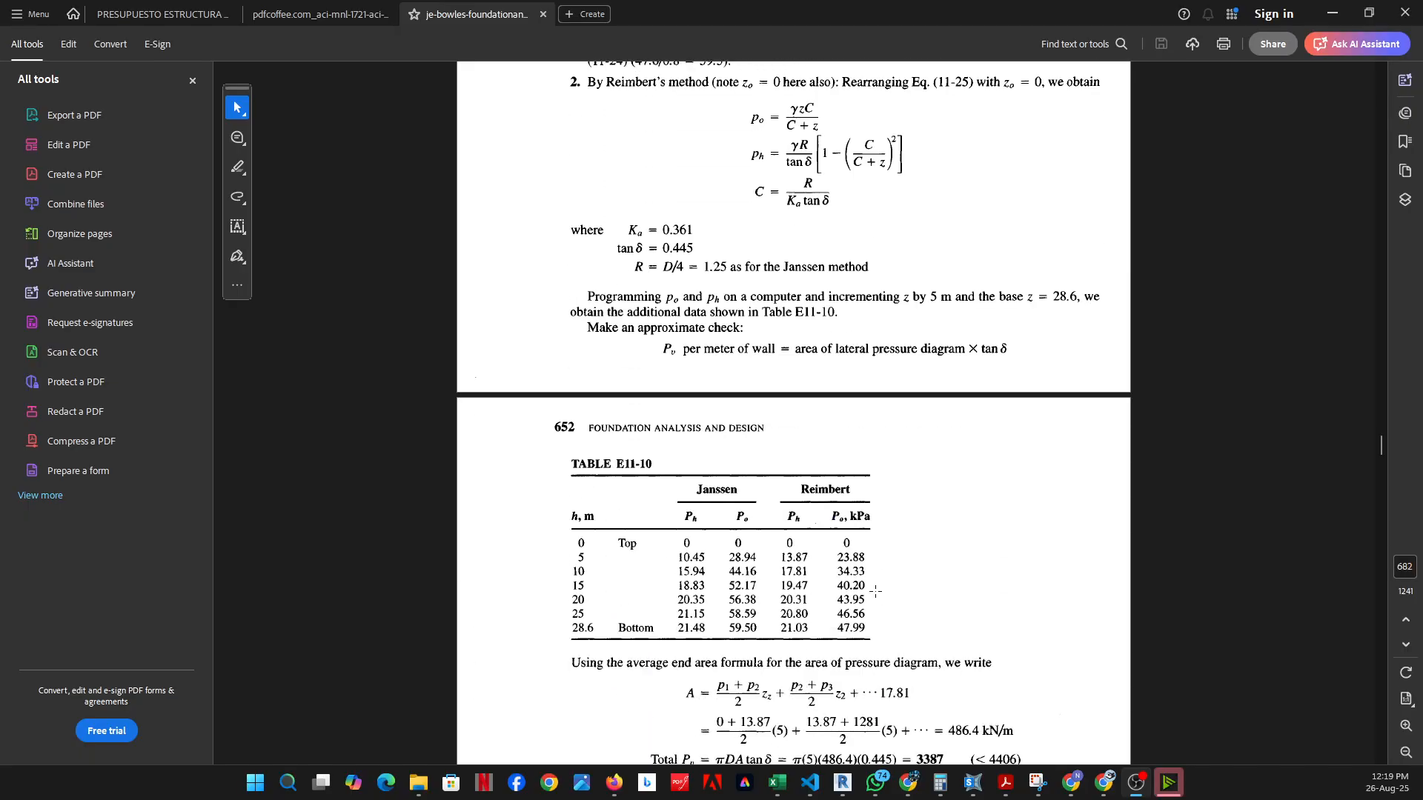
scroll(863, 638, "down", 20)
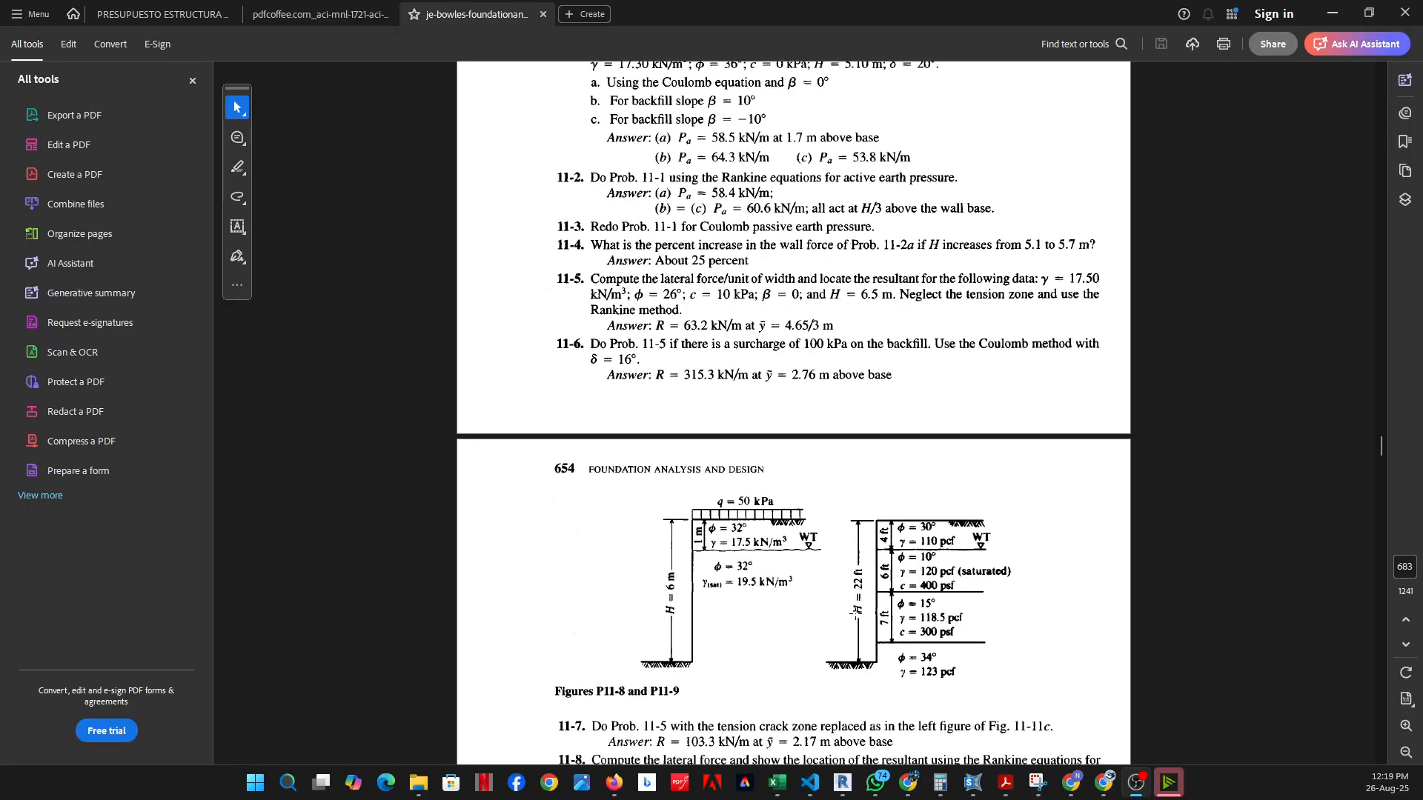
Go to Retaining Wall Stability on page 710 and examine Example 12-5, from Figure E12-5 through the overturning, sliding and resultant checks
scroll(850, 622, "down", 18)
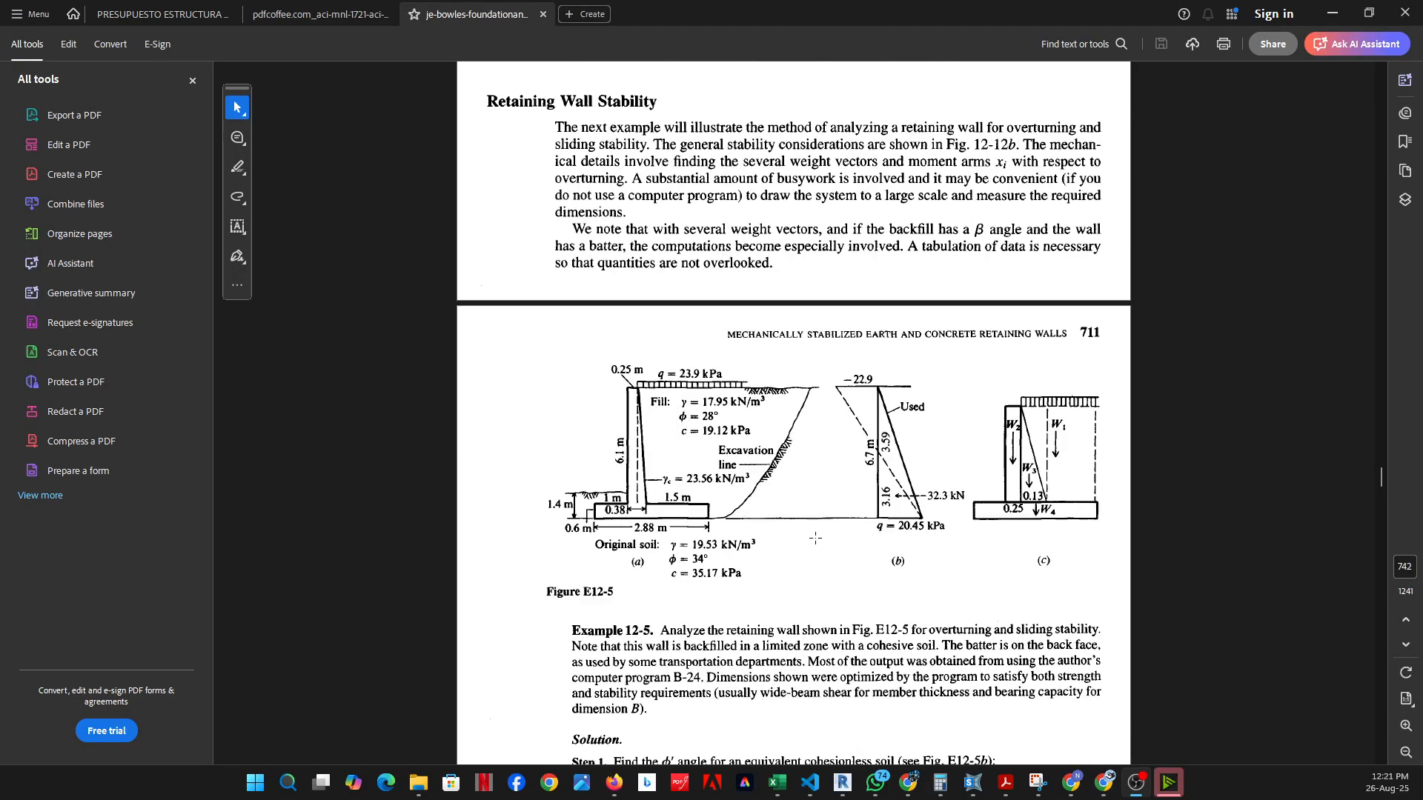
scroll(816, 539, "up", 5)
scroll(814, 539, "down", 4)
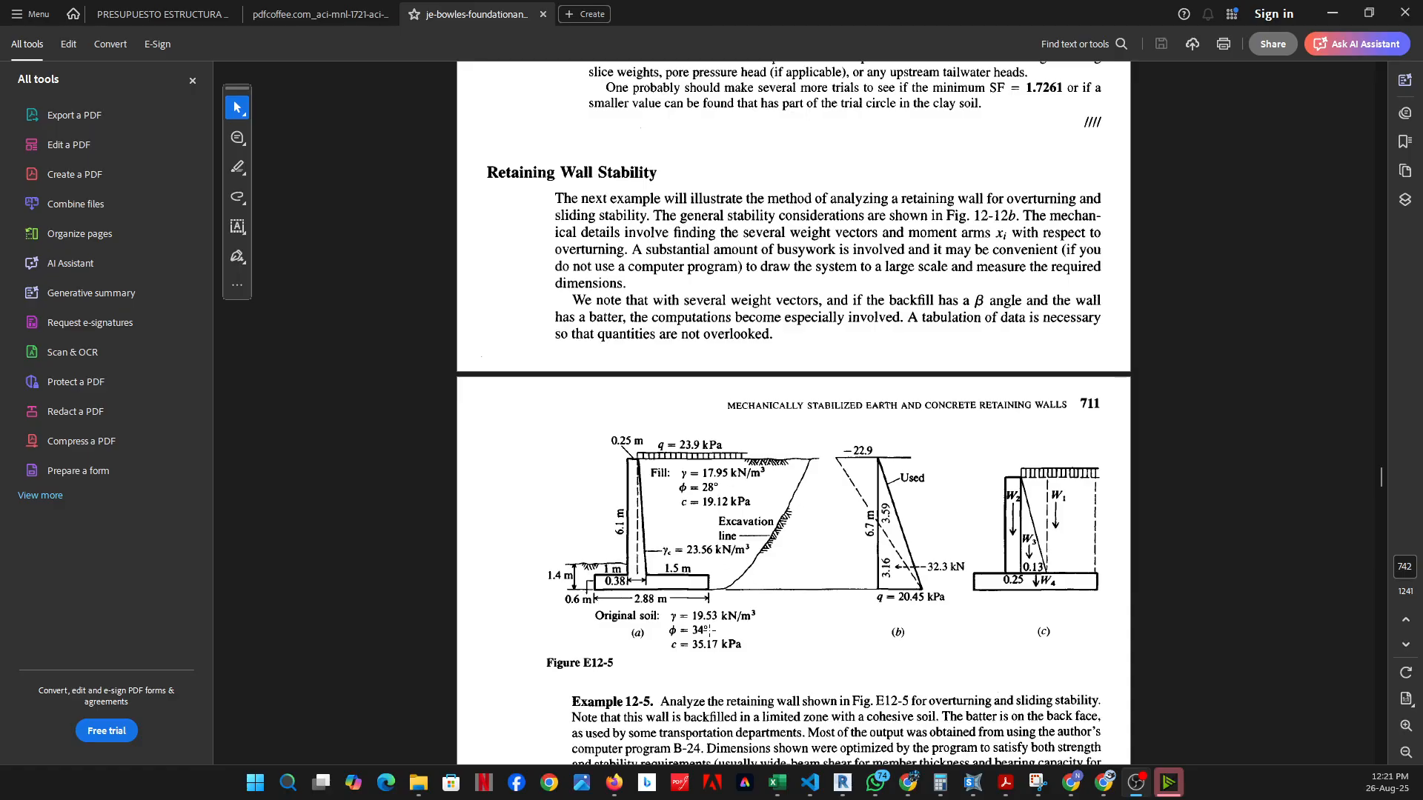
scroll(878, 500, "down", 7)
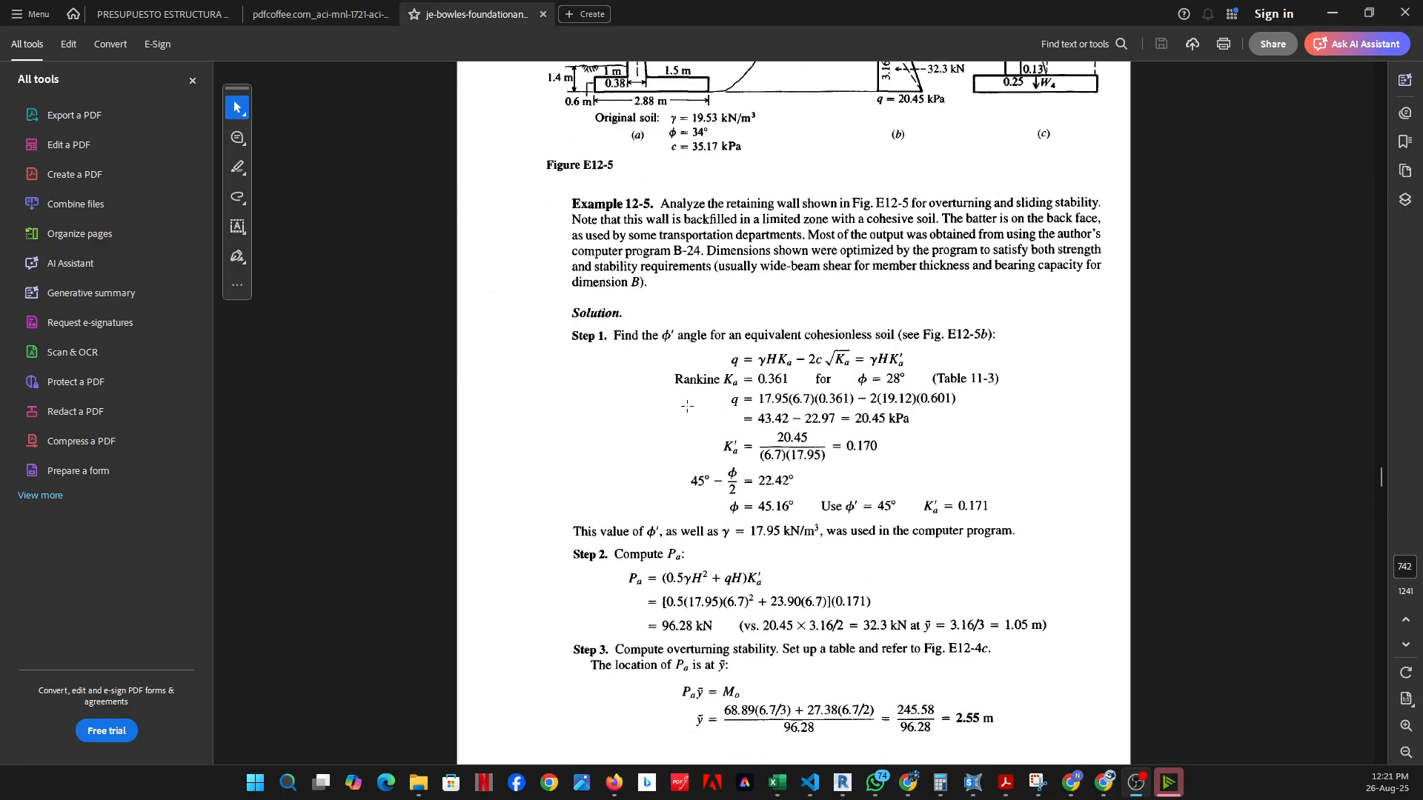
scroll(731, 508, "up", 3)
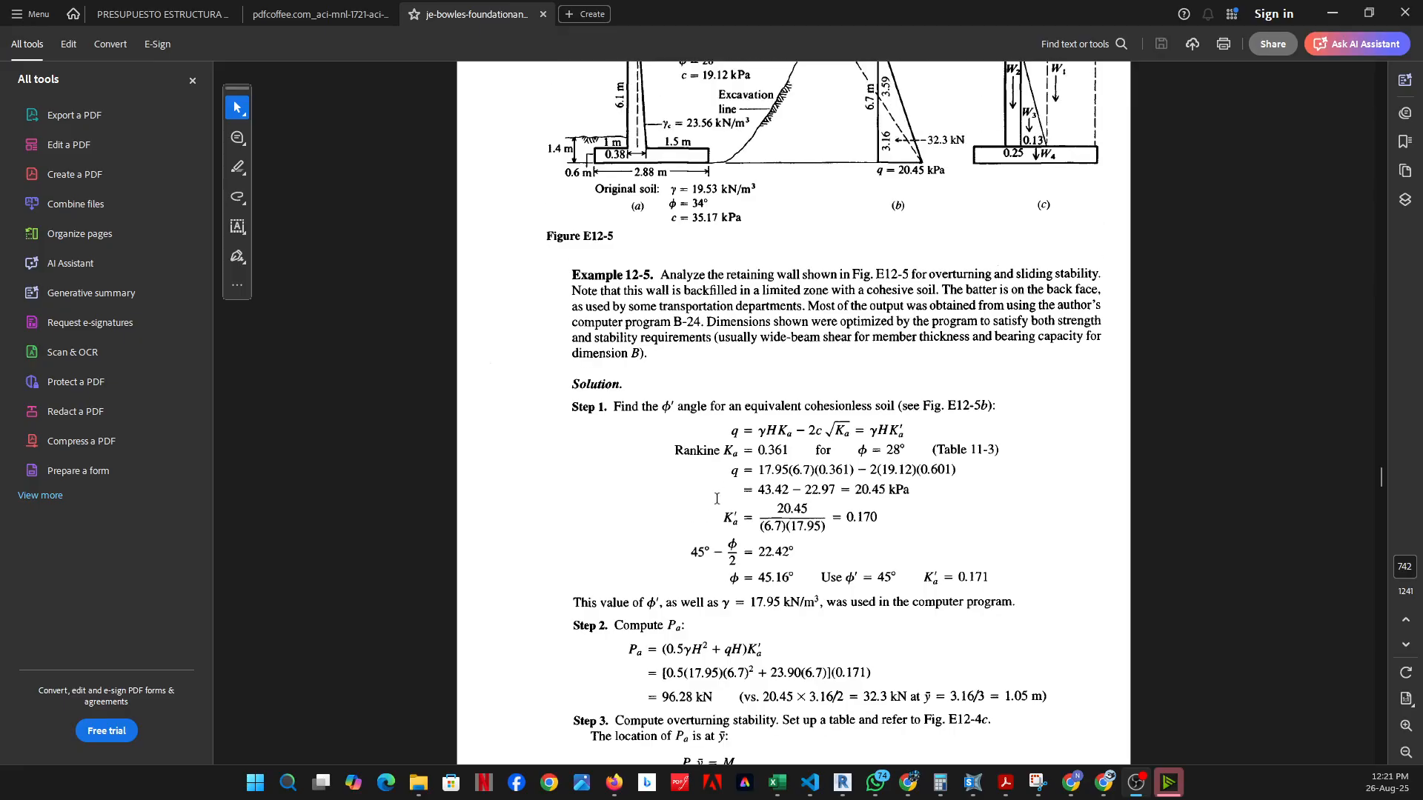
scroll(715, 494, "down", 1)
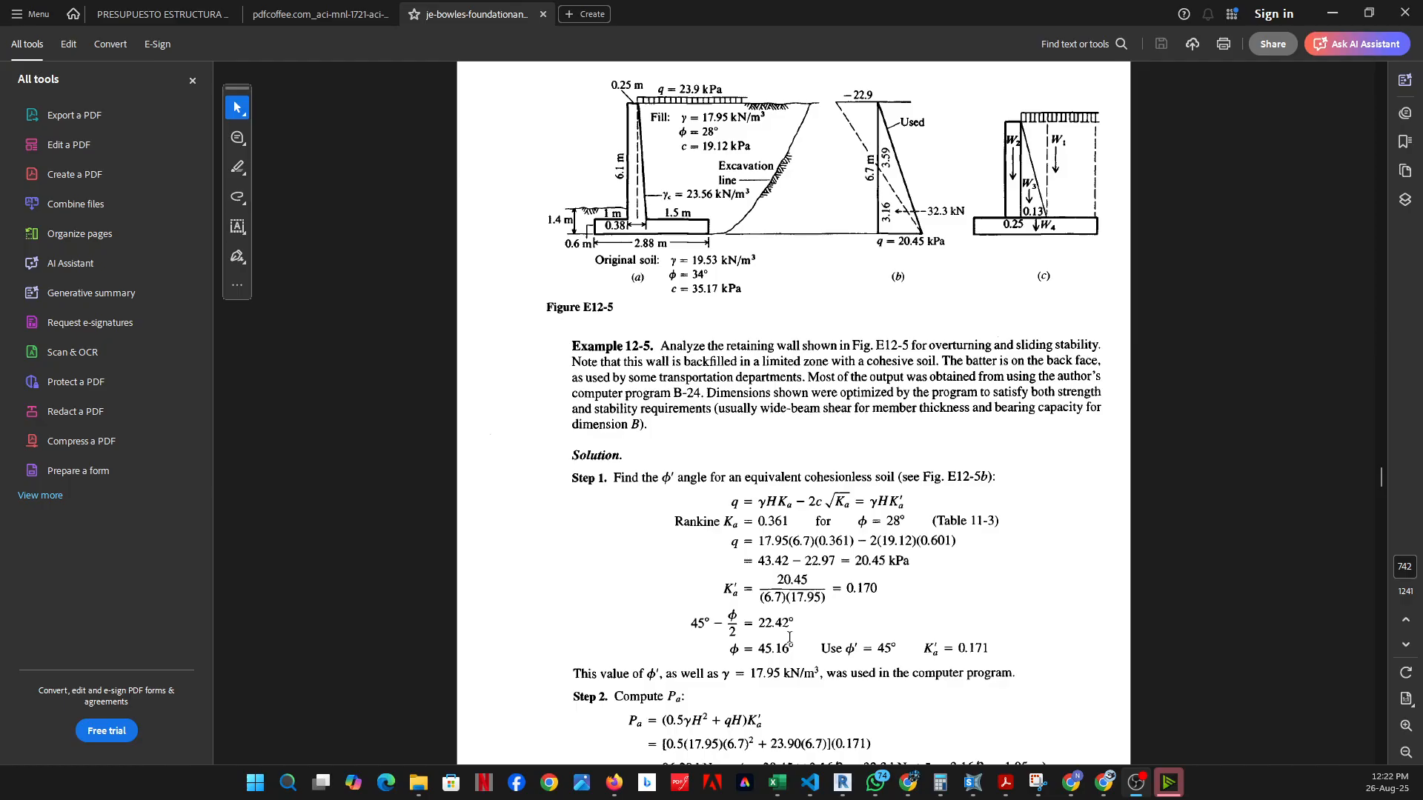
scroll(788, 635, "down", 3)
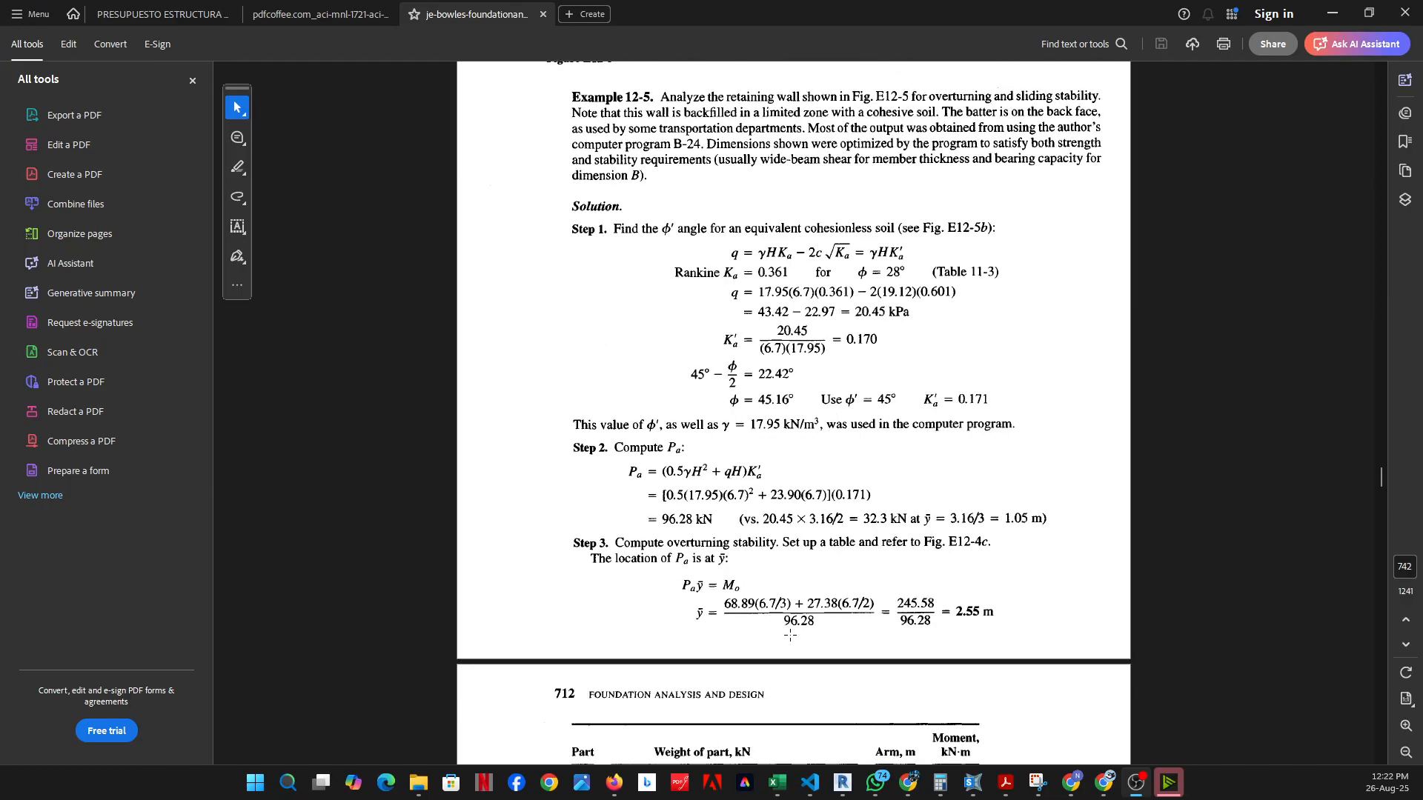
scroll(786, 629, "down", 10)
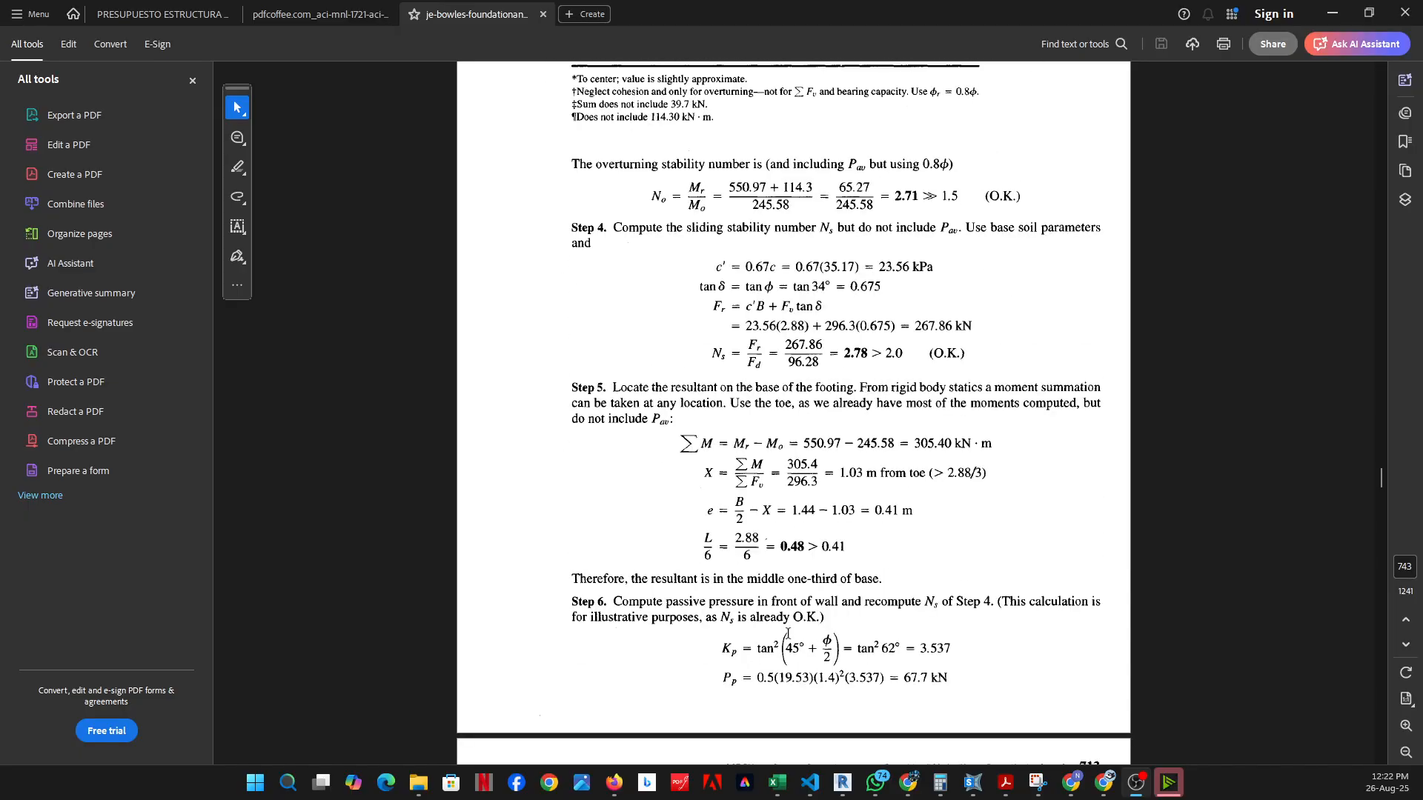
Examine the critical design sections in Figure 12-23 and Example 12-6, from the wall section of Figure E12-6a to the overturning stability check
scroll(791, 641, "down", 6)
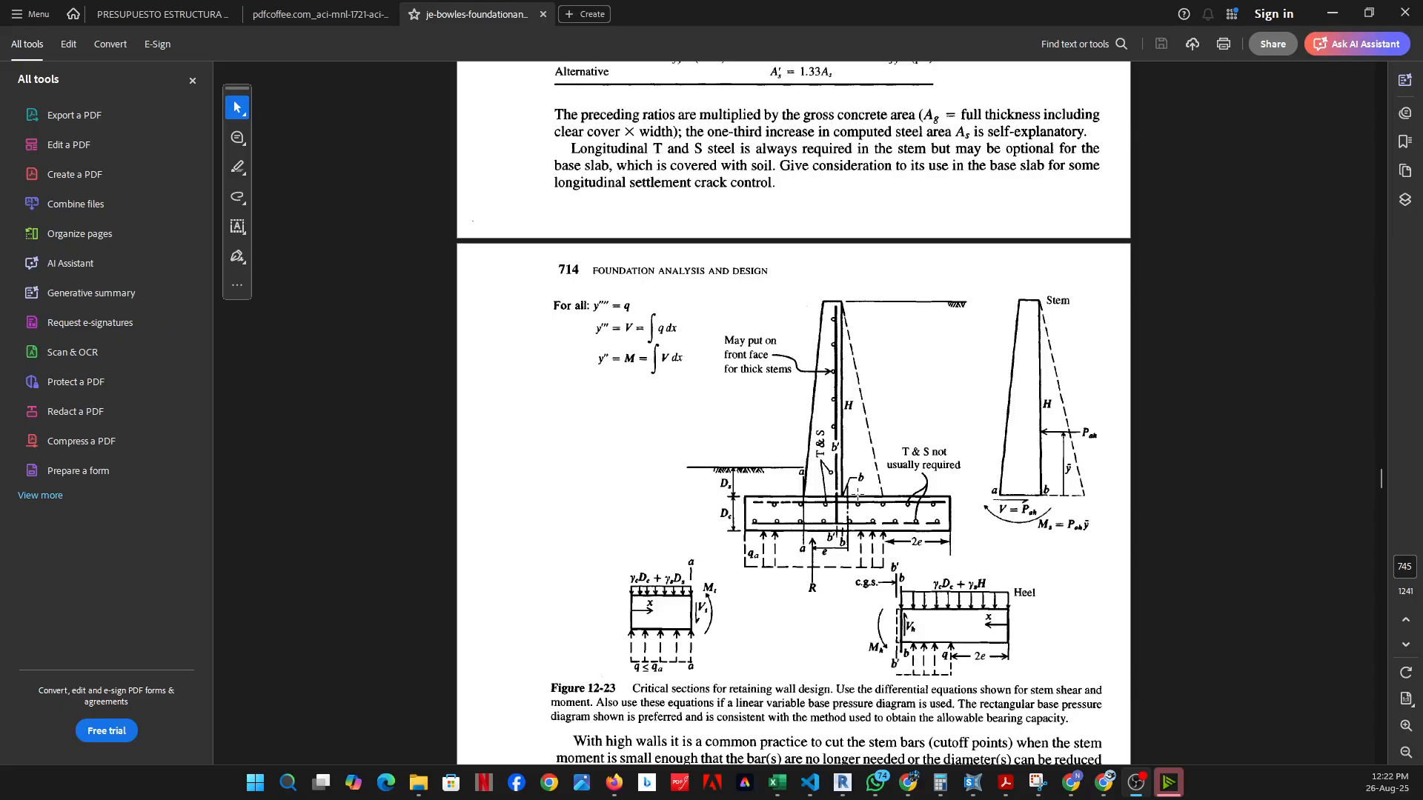
scroll(858, 495, "down", 5)
scroll(854, 526, "up", 3)
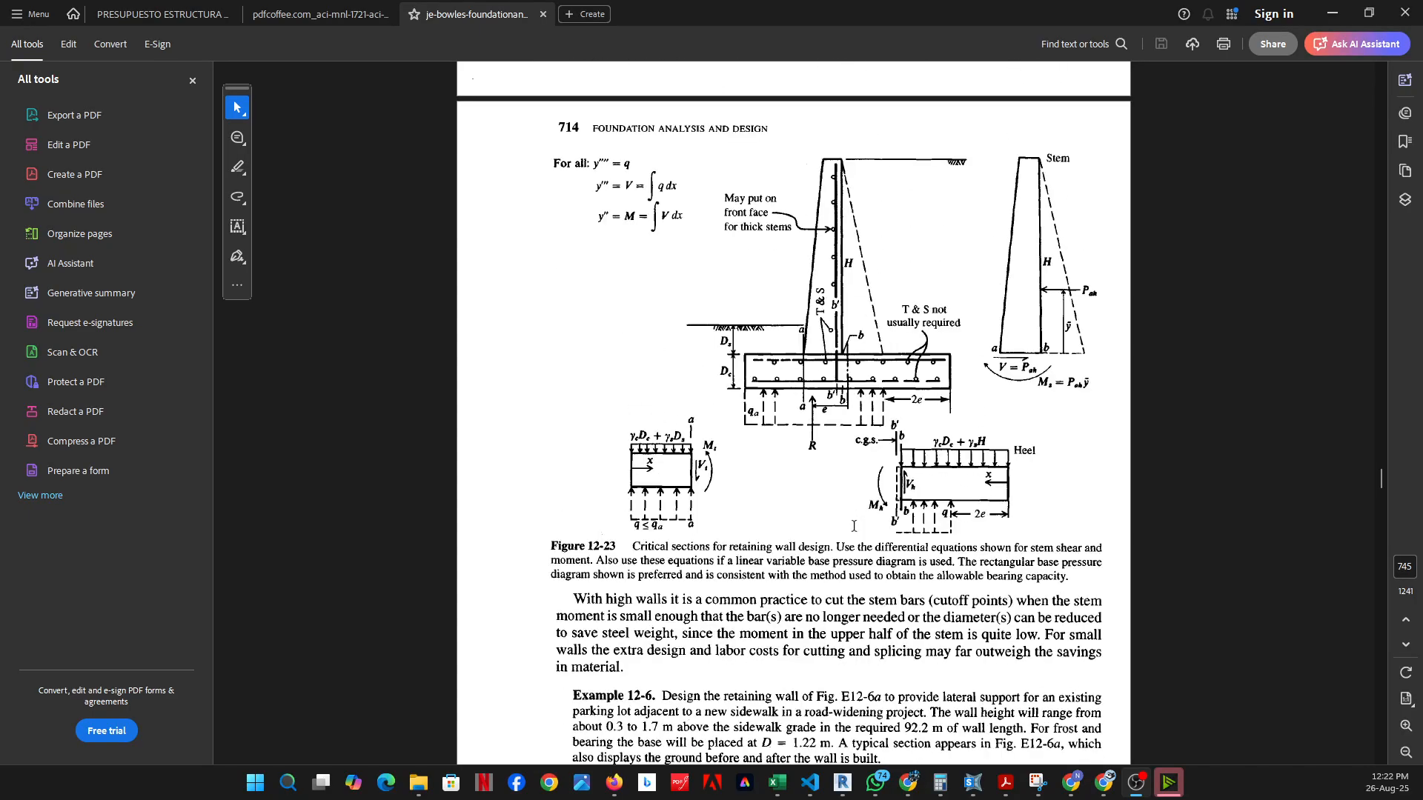
scroll(853, 526, "down", 13)
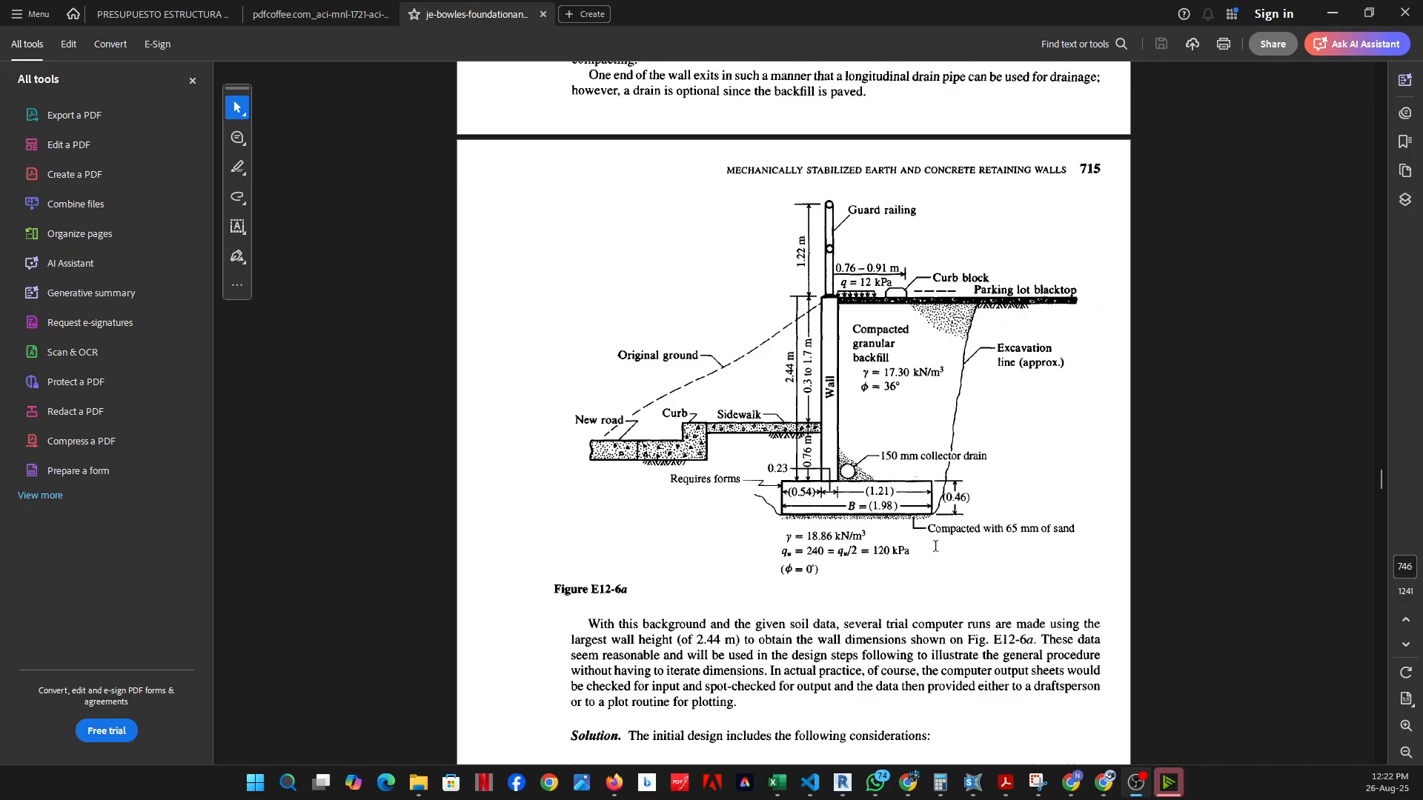
scroll(1136, 593, "down", 3)
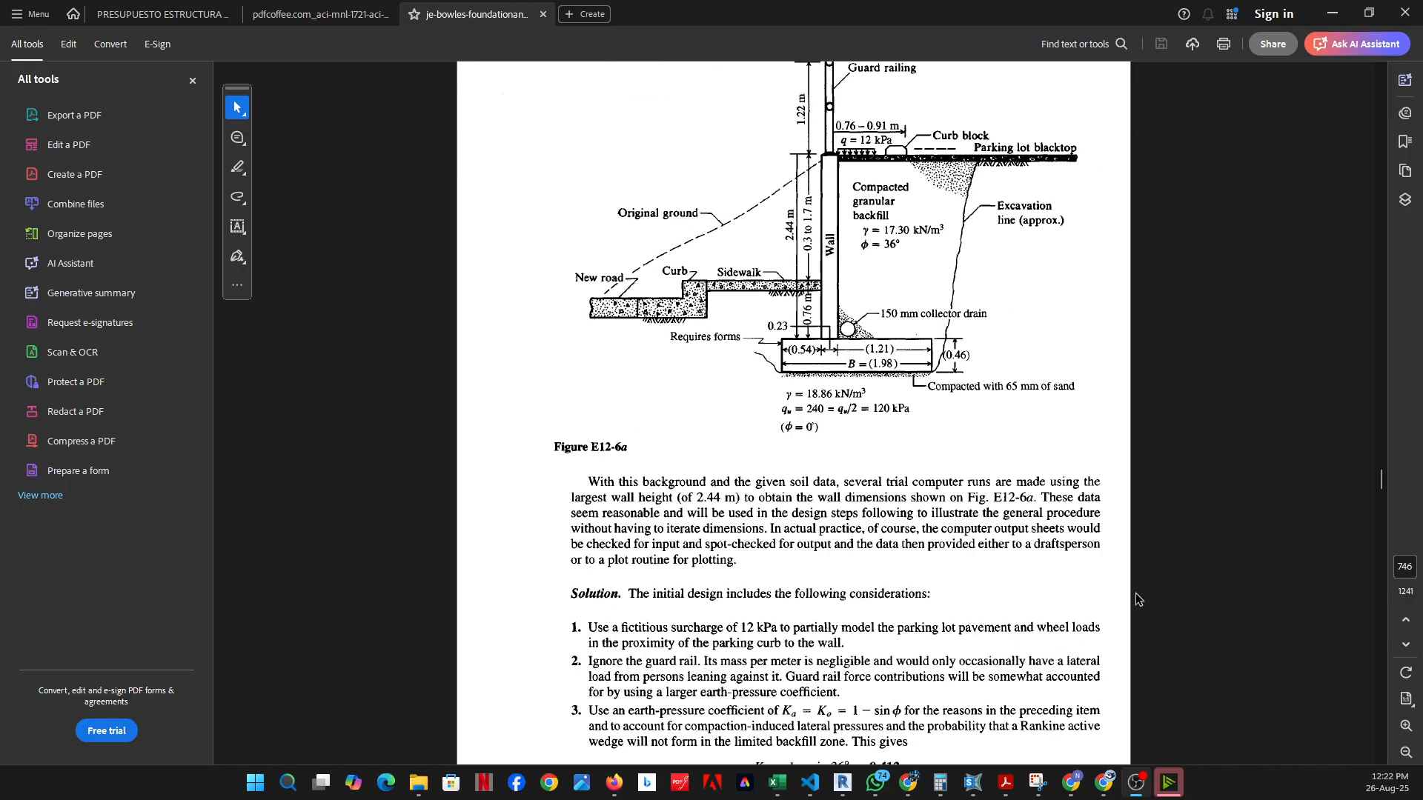
scroll(1136, 593, "up", 4)
scroll(1136, 593, "down", 18)
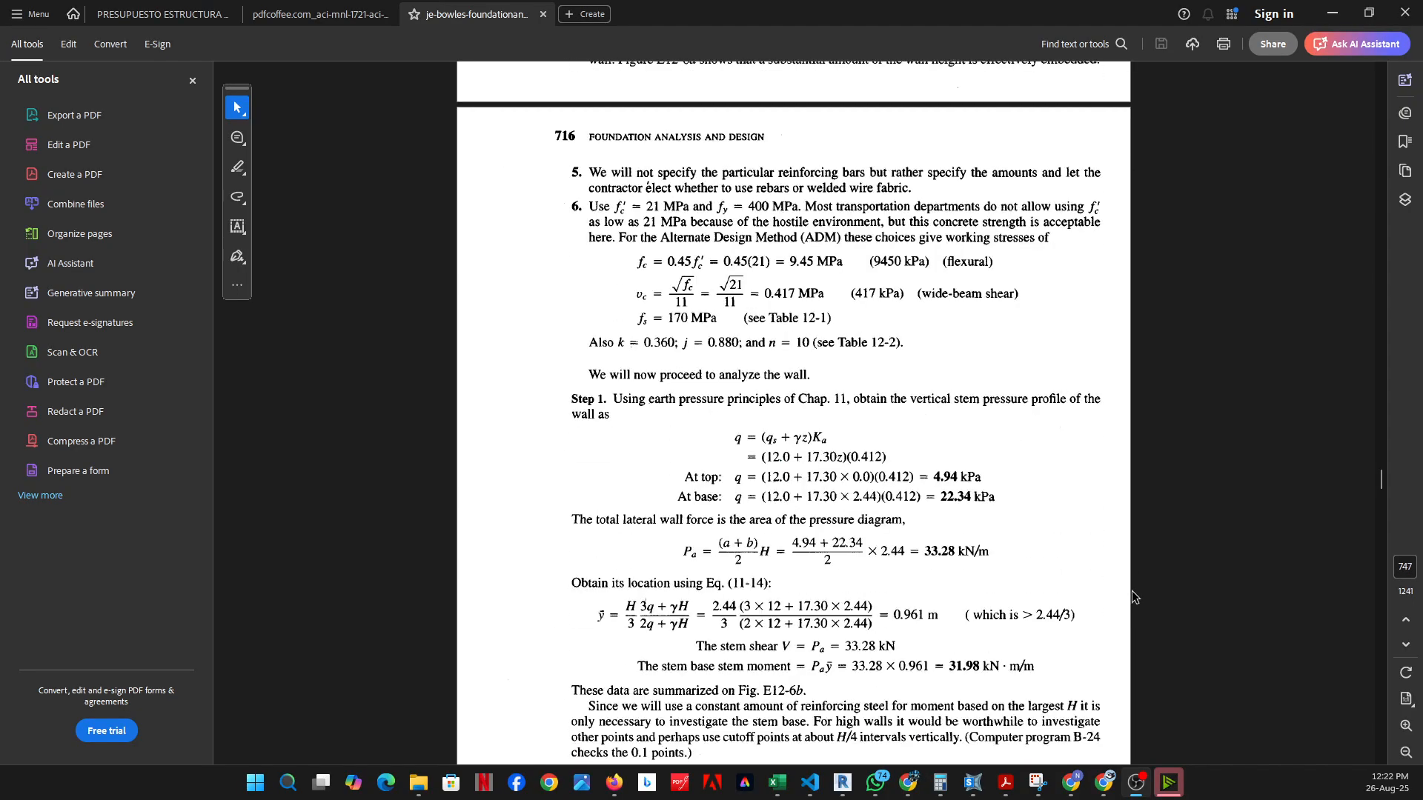
scroll(1132, 588, "down", 20)
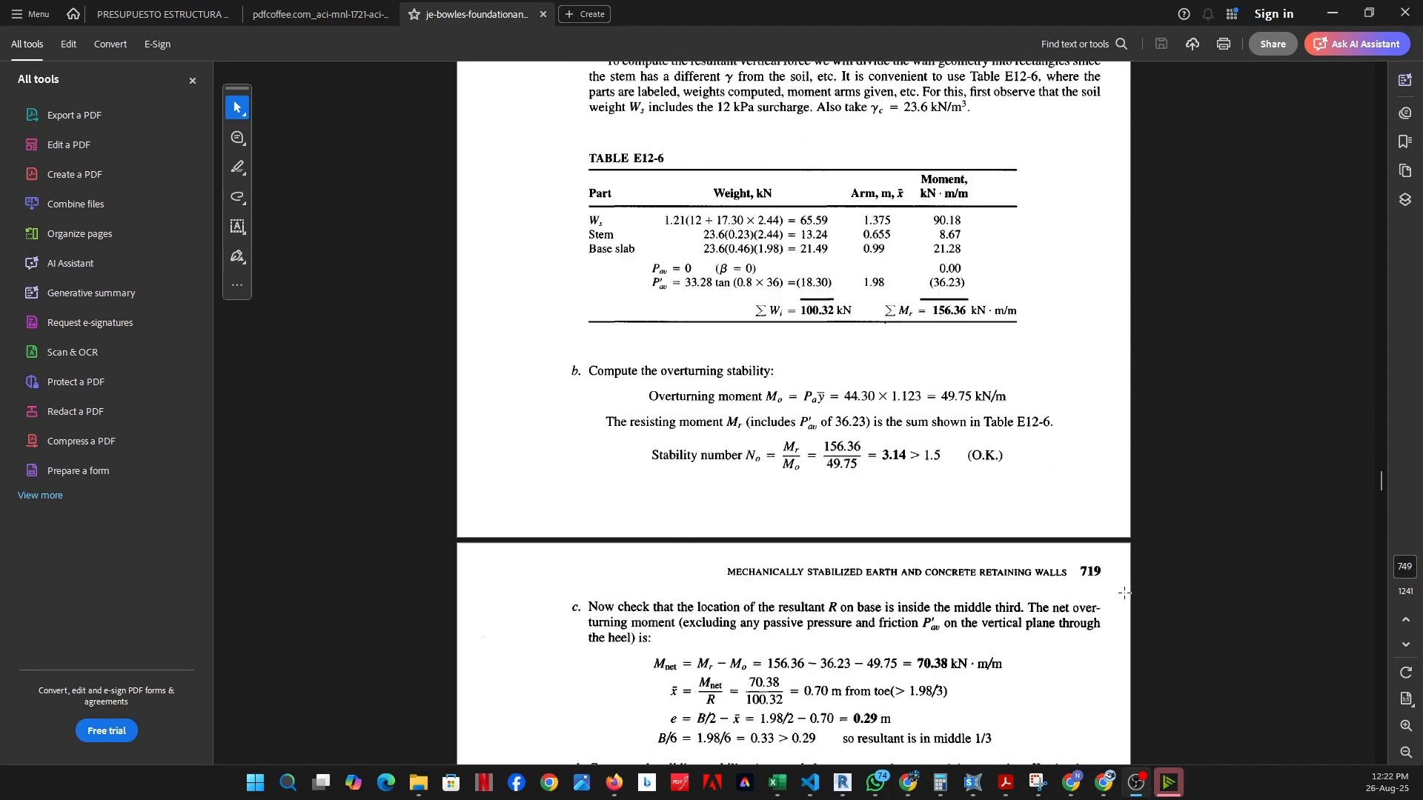
Read the rest of Example 12-6 and the Chapter 12 problems, continuing to the Chapter 13 title page on sheet-pile walls
scroll(1119, 602, "down", 16)
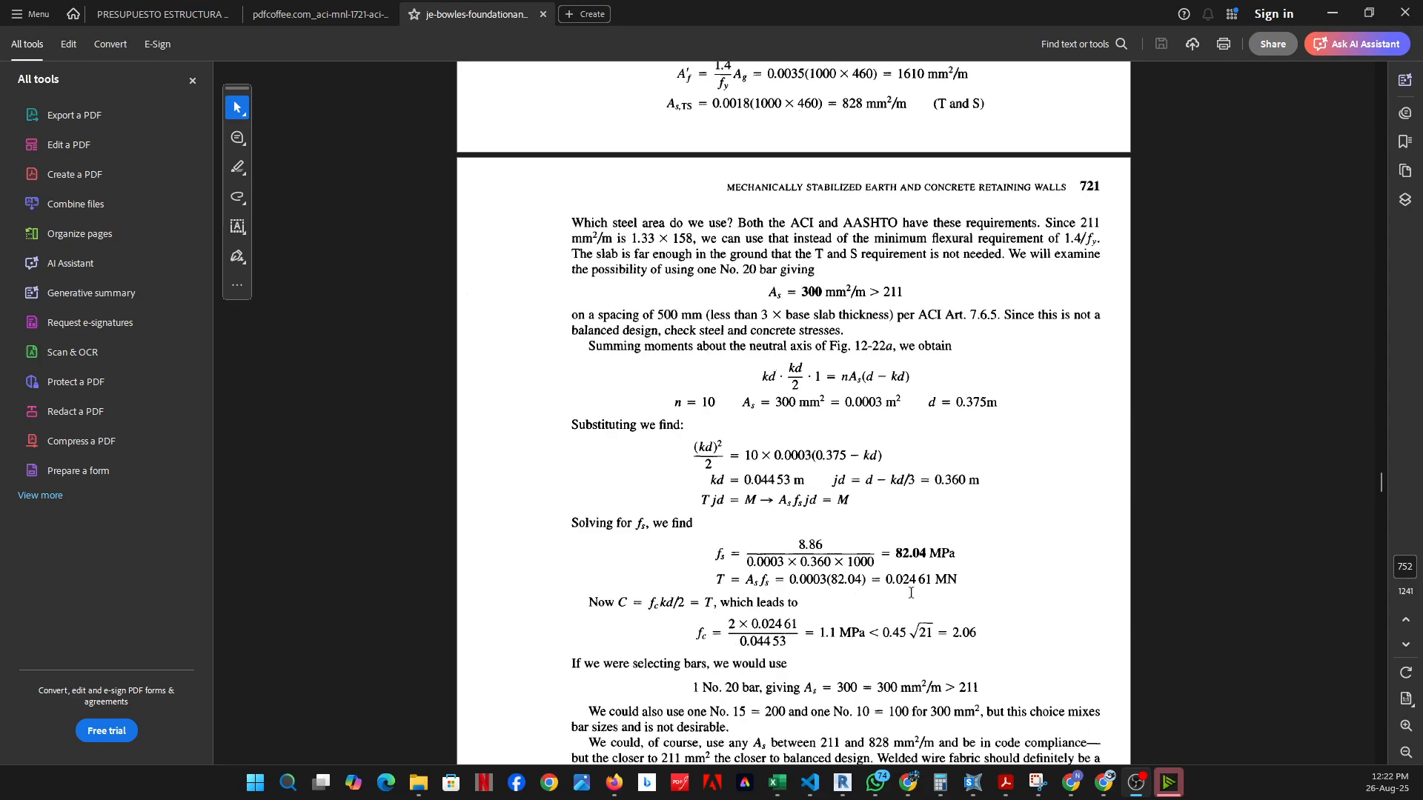
scroll(903, 602, "down", 20)
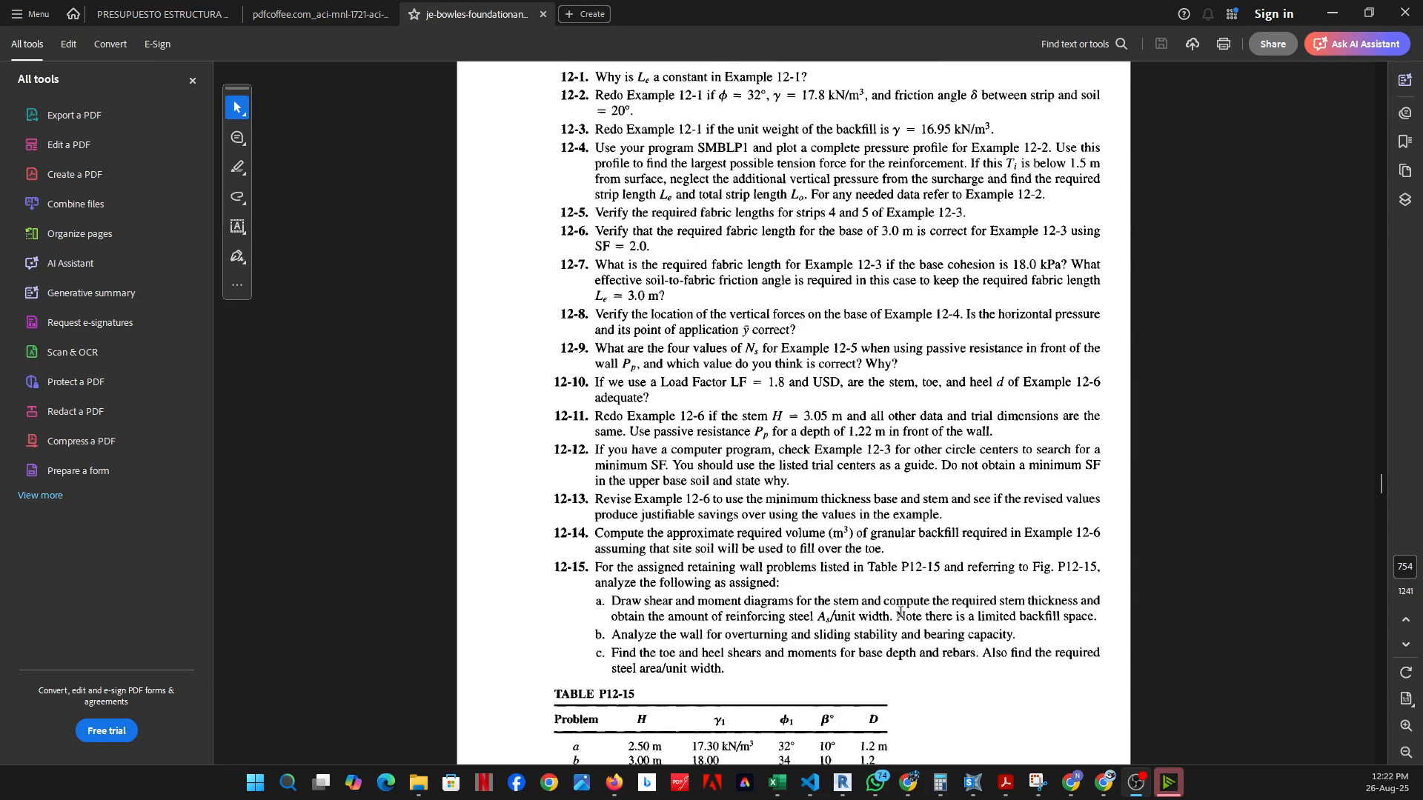
scroll(846, 570, "down", 8)
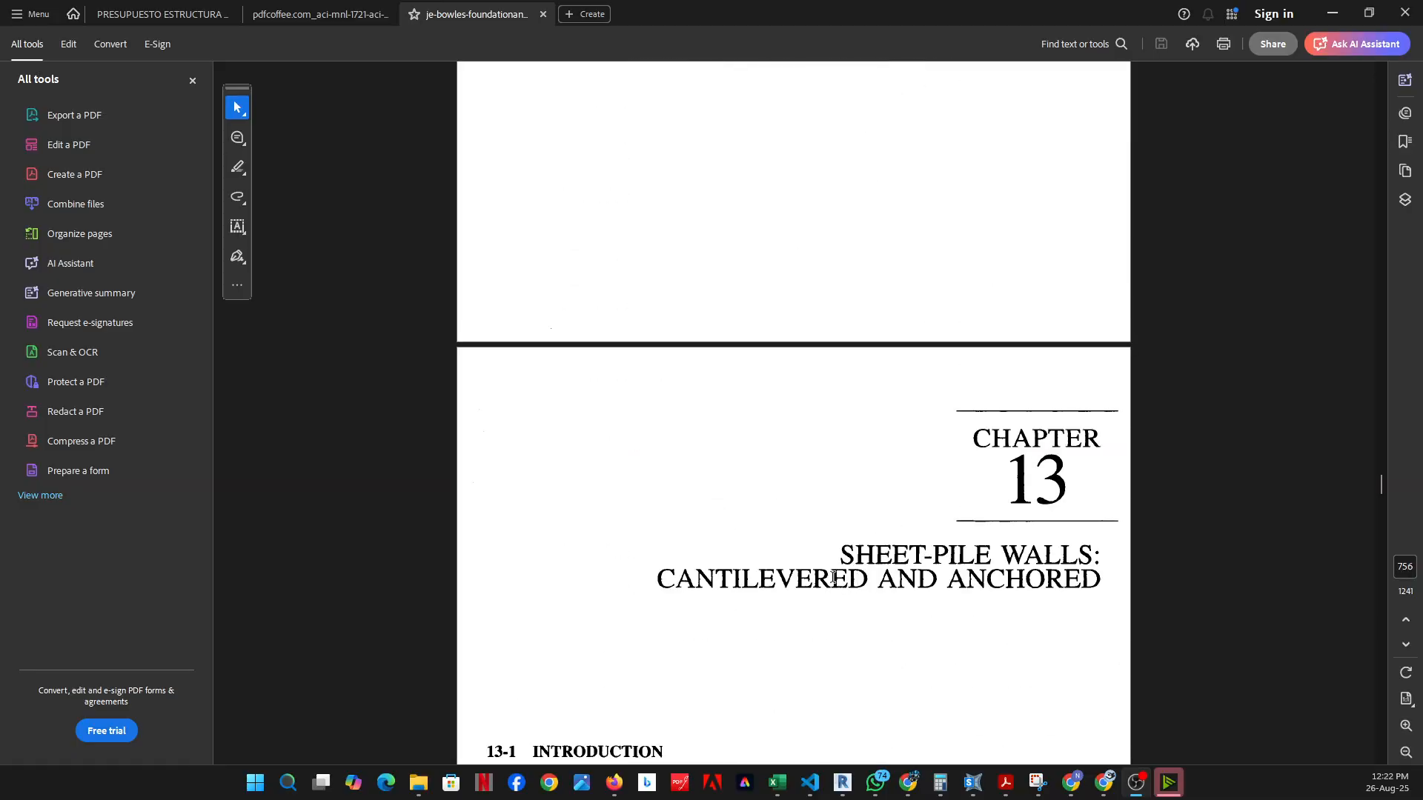
Switch to SAP2000 and start a new model in Tonf, m, C units from the Wall template
key("alt+Tab")
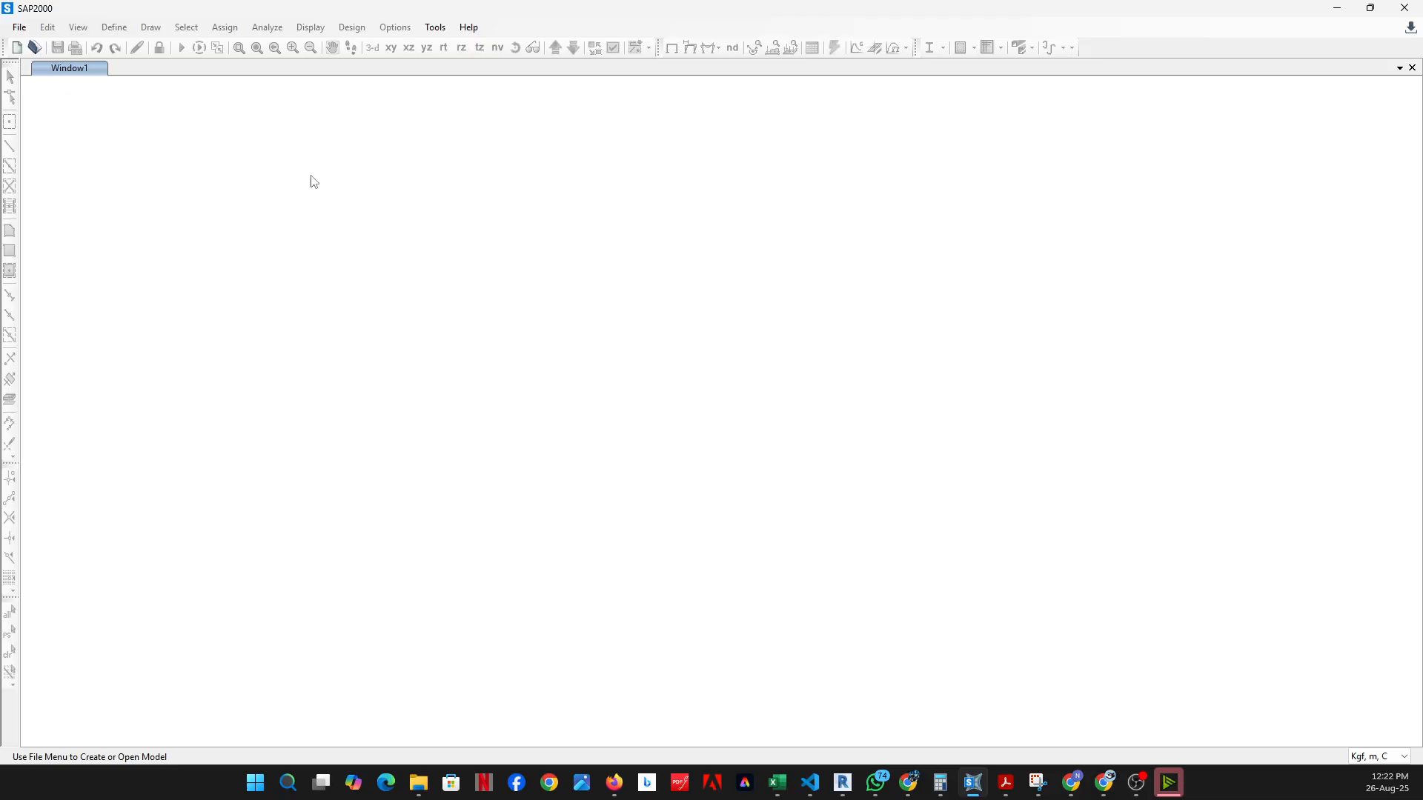
left_click(16, 47)
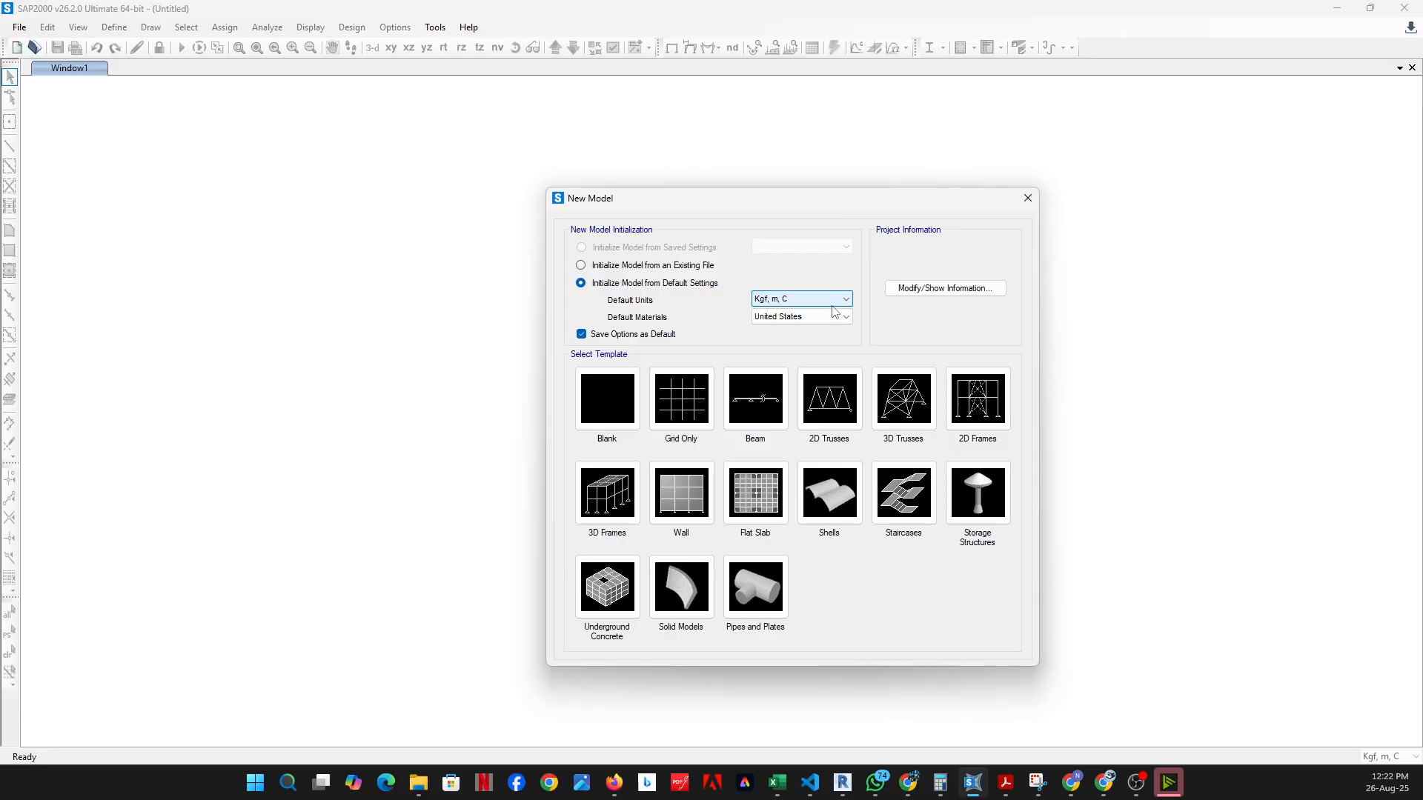
left_click(836, 301)
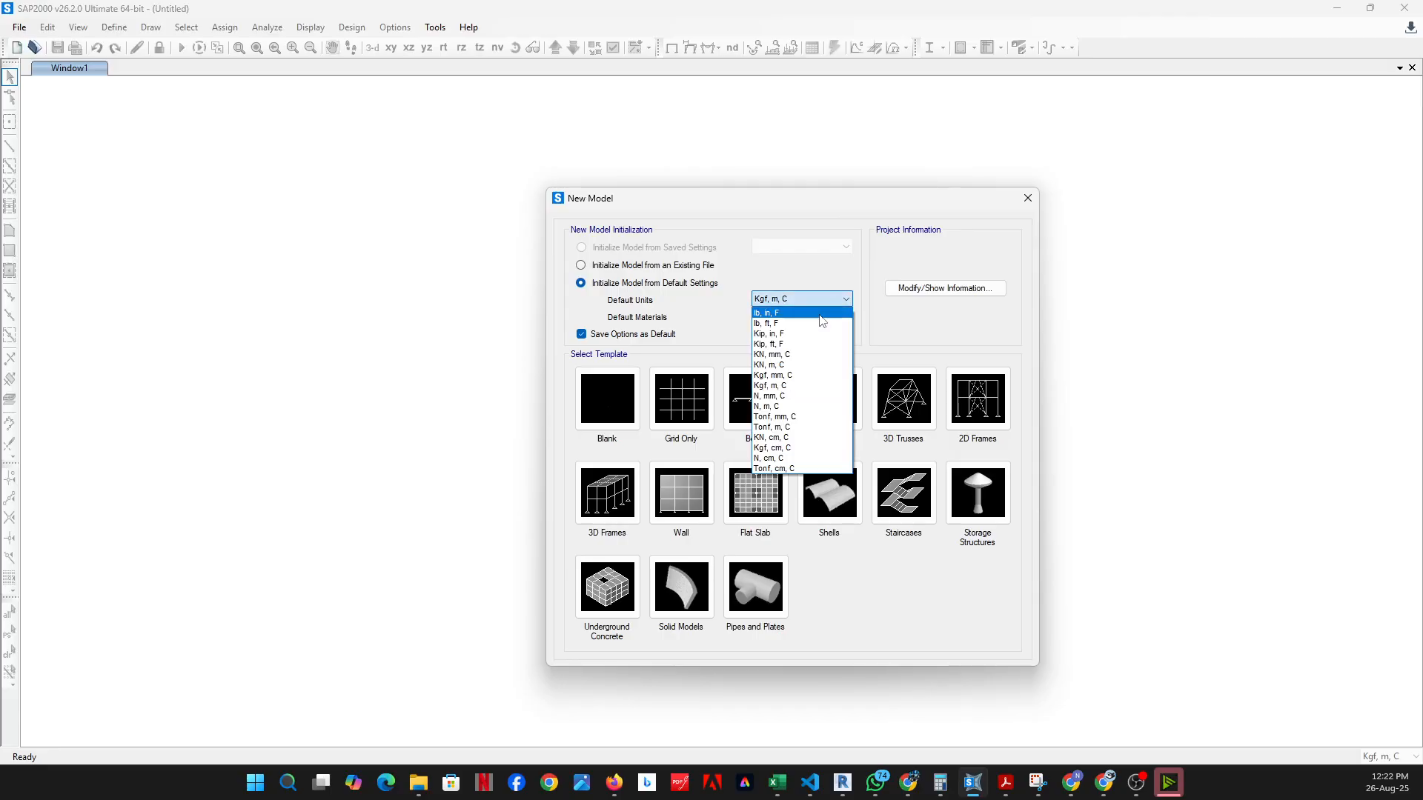
left_click(798, 426)
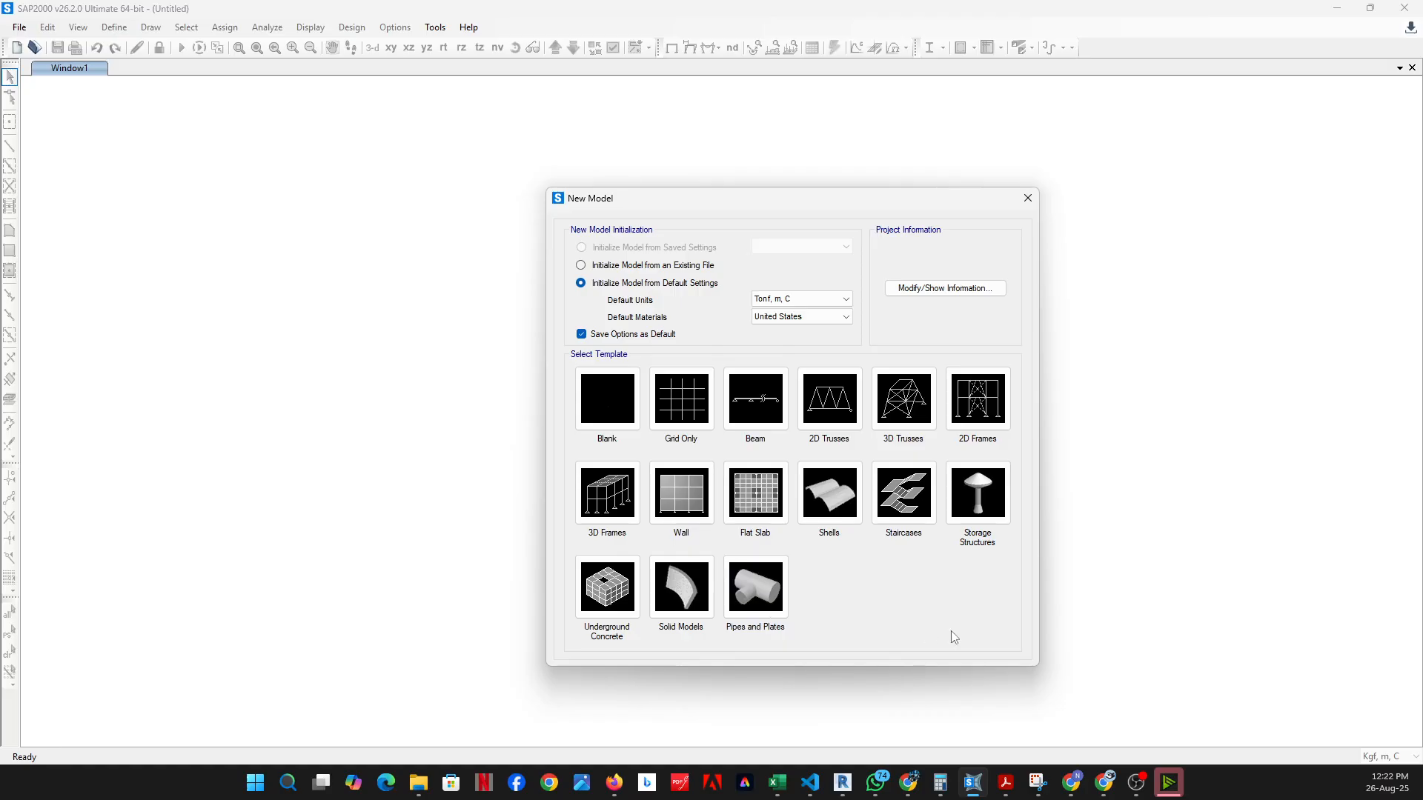
left_click(686, 502)
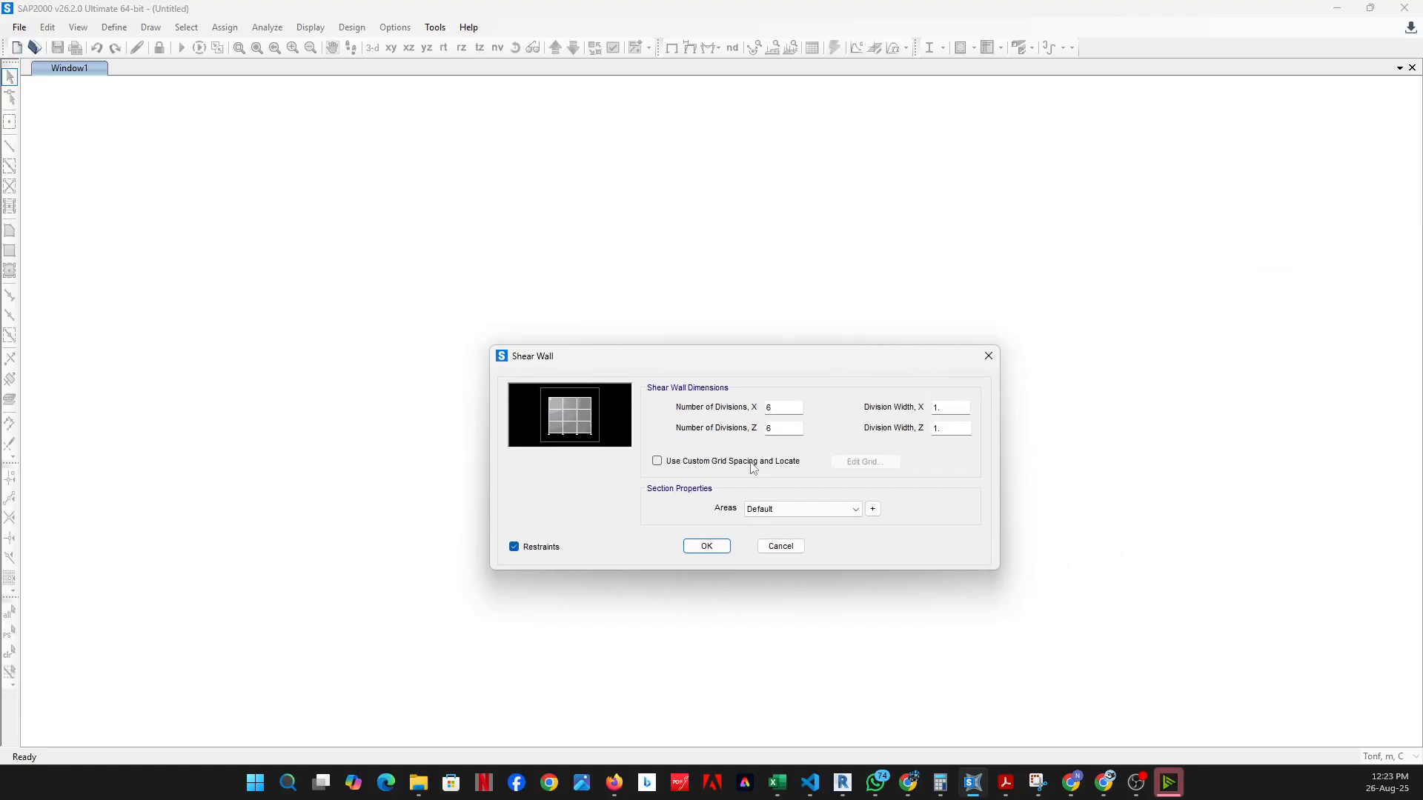
Create the shear wall with 5 divisions in X and Z and a division width of 0.5 m in both directions
left_click(770, 410)
type("5")
left_click(782, 428)
type("5")
left_click(952, 409)
type(".25")
left_click_drag(956, 408, 924, 412)
type(".5")
key("Tab")
type(".5")
left_click(706, 545)
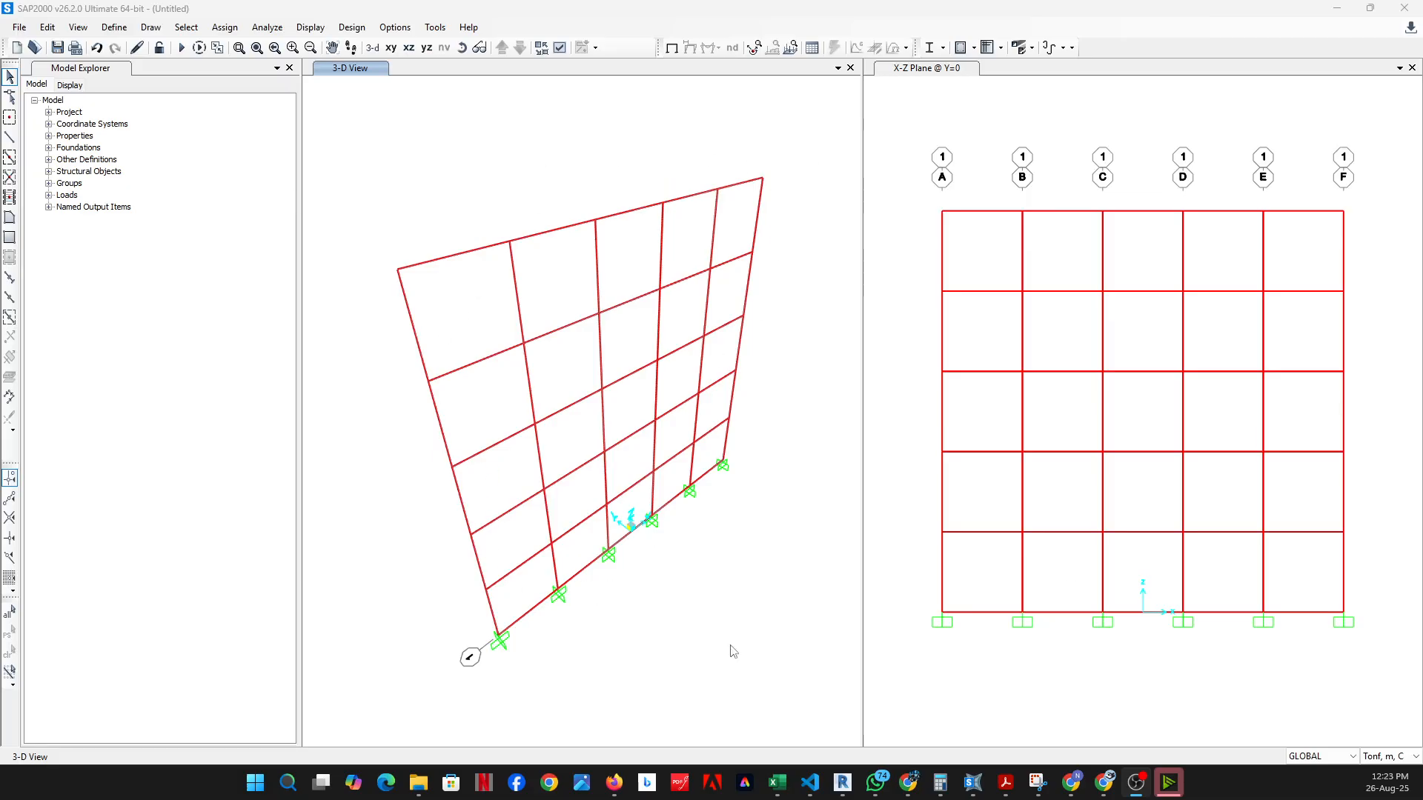
Remove all restraints from the six base joints of the wall
left_click_drag(299, 584, 209, 584)
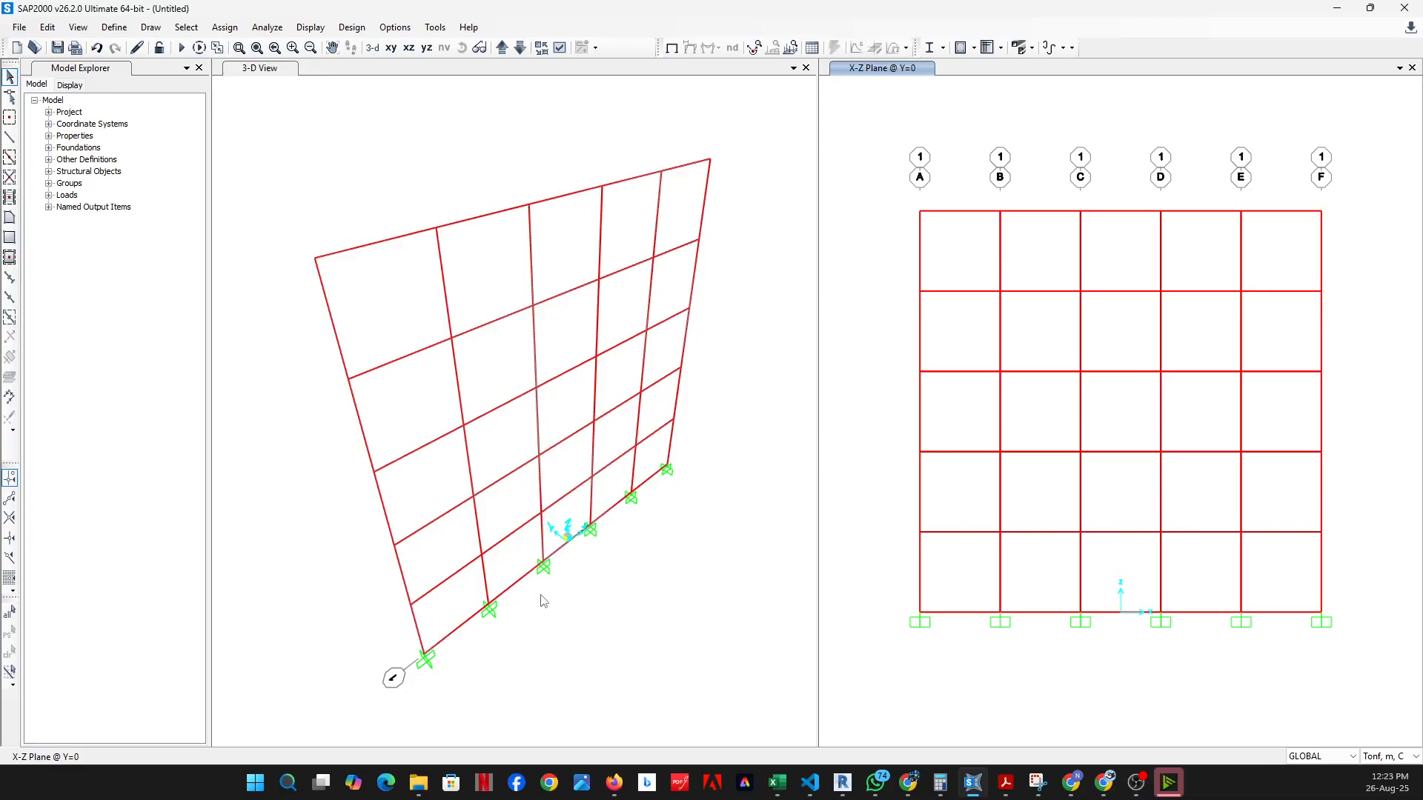
middle_click_drag(544, 648, 532, 612)
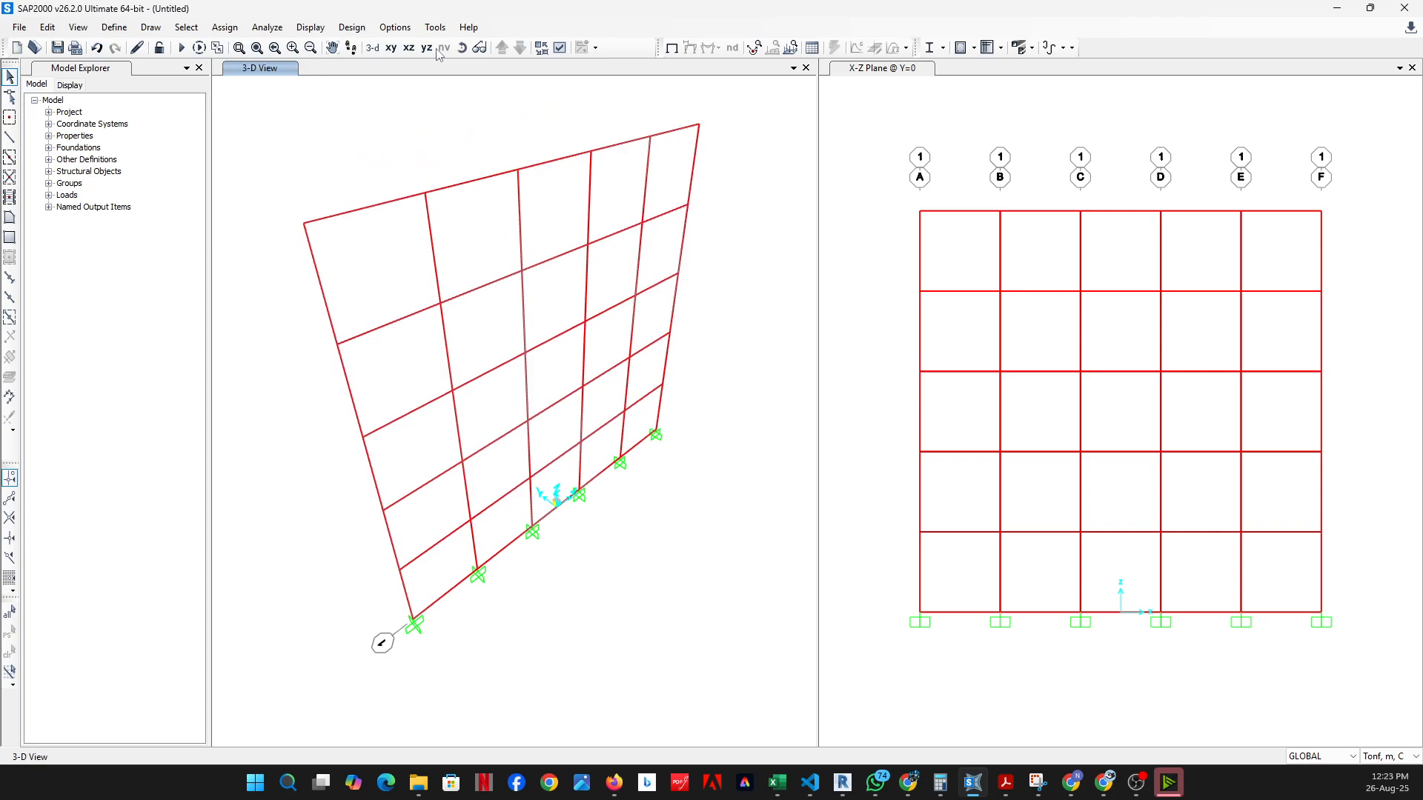
left_click(462, 48)
left_click_drag(681, 395, 416, 225)
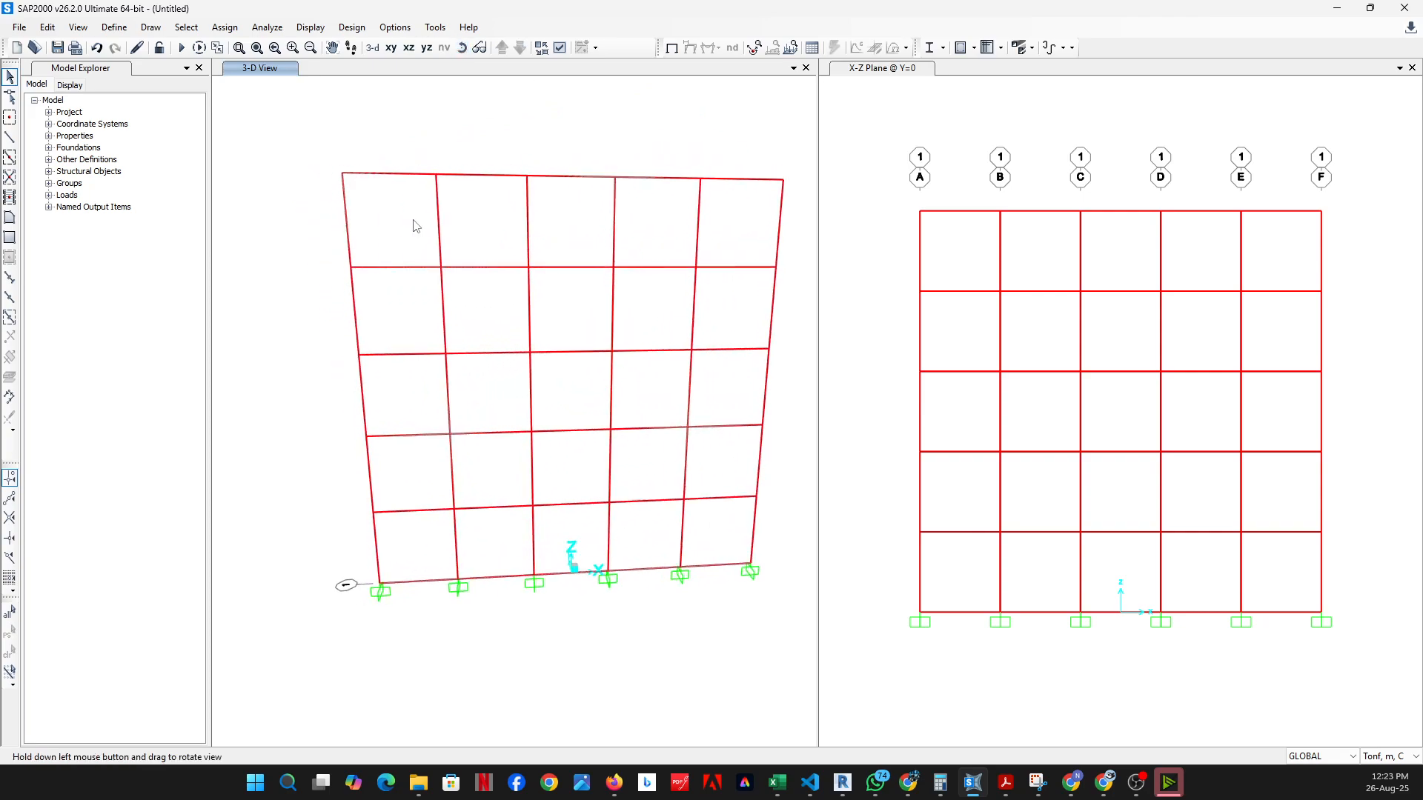
scroll(433, 432, "down", 3)
middle_click_drag(540, 529, 527, 529)
scroll(527, 527, "up", 3)
middle_click_drag(341, 495, 412, 480)
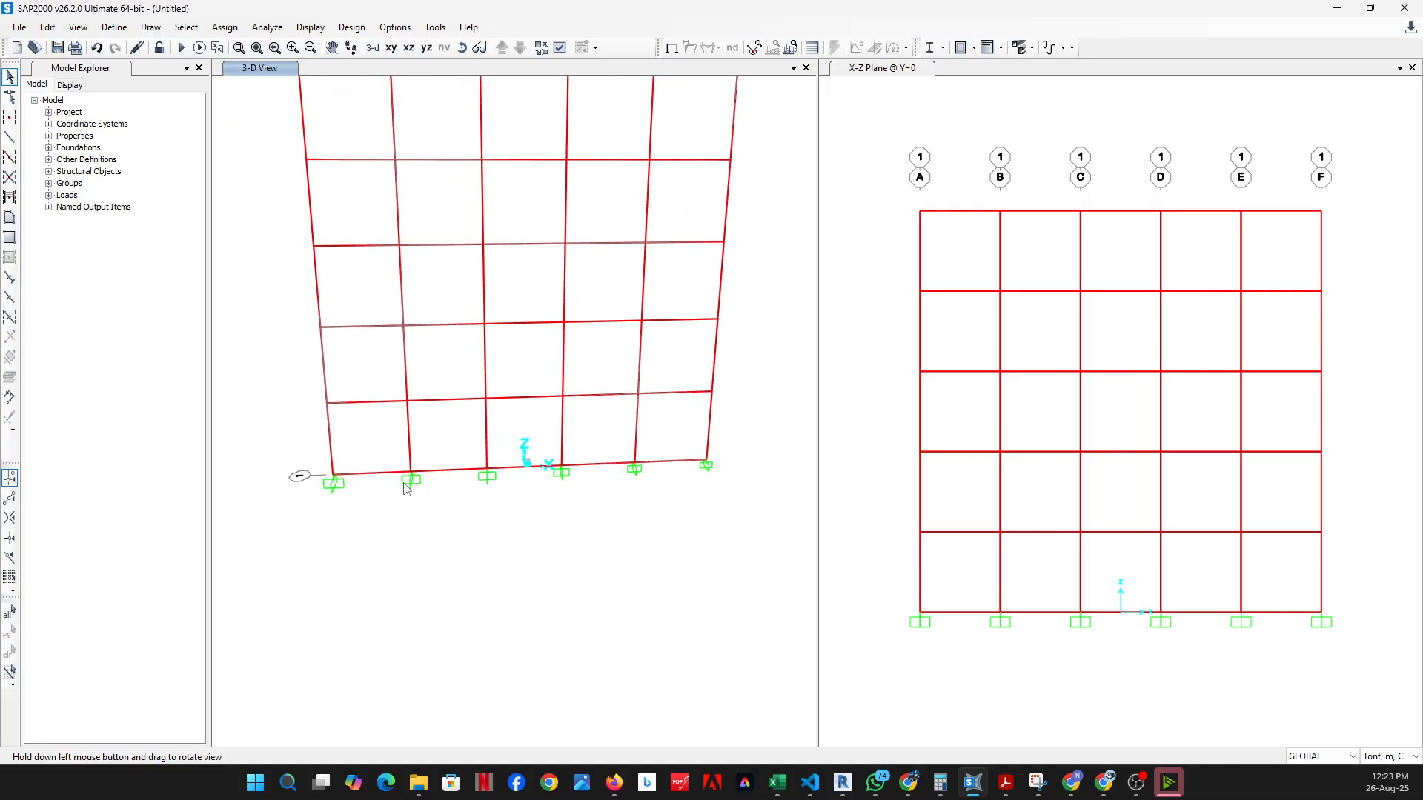
left_click_drag(277, 458, 734, 525)
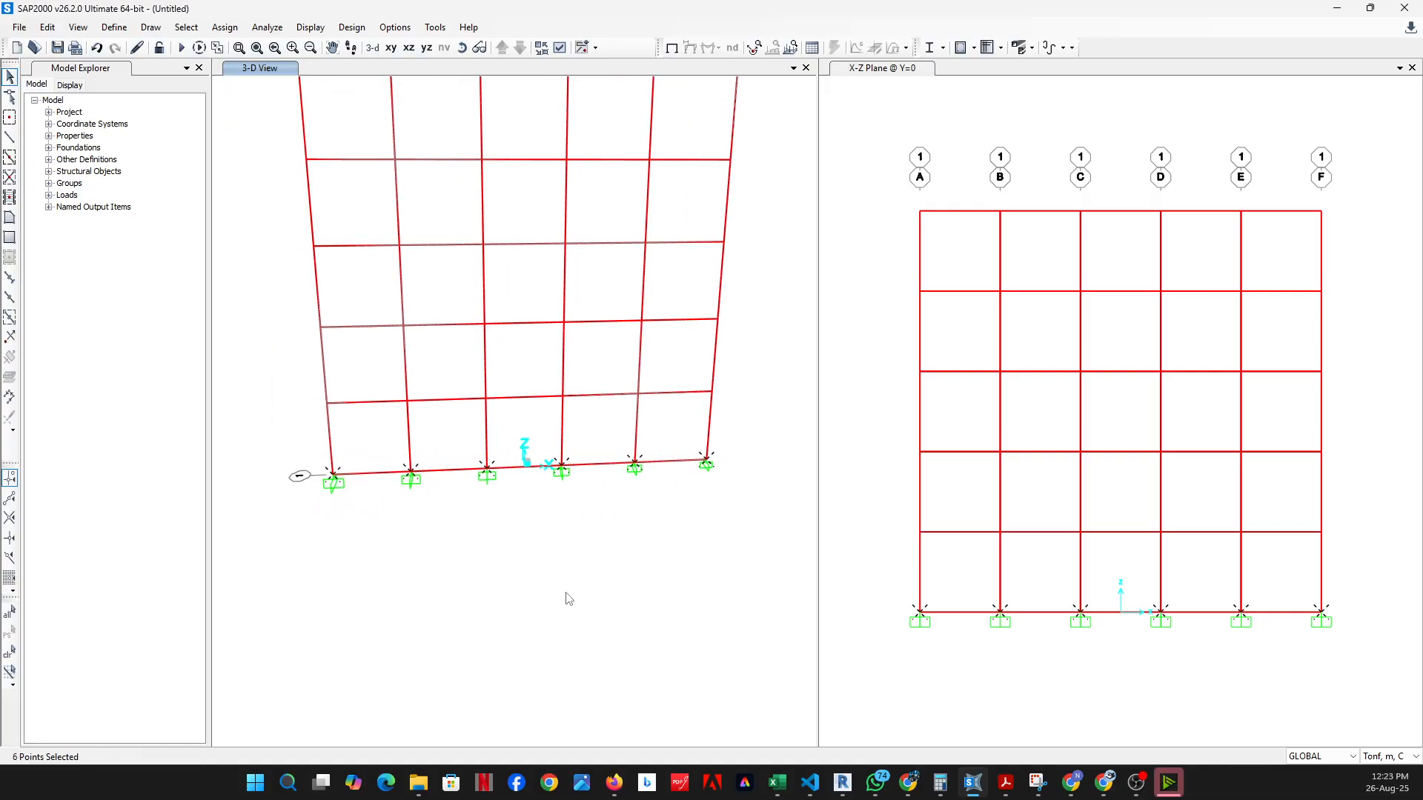
left_click(224, 27)
left_click(467, 267)
left_click(226, 28)
mouse_move(245, 53)
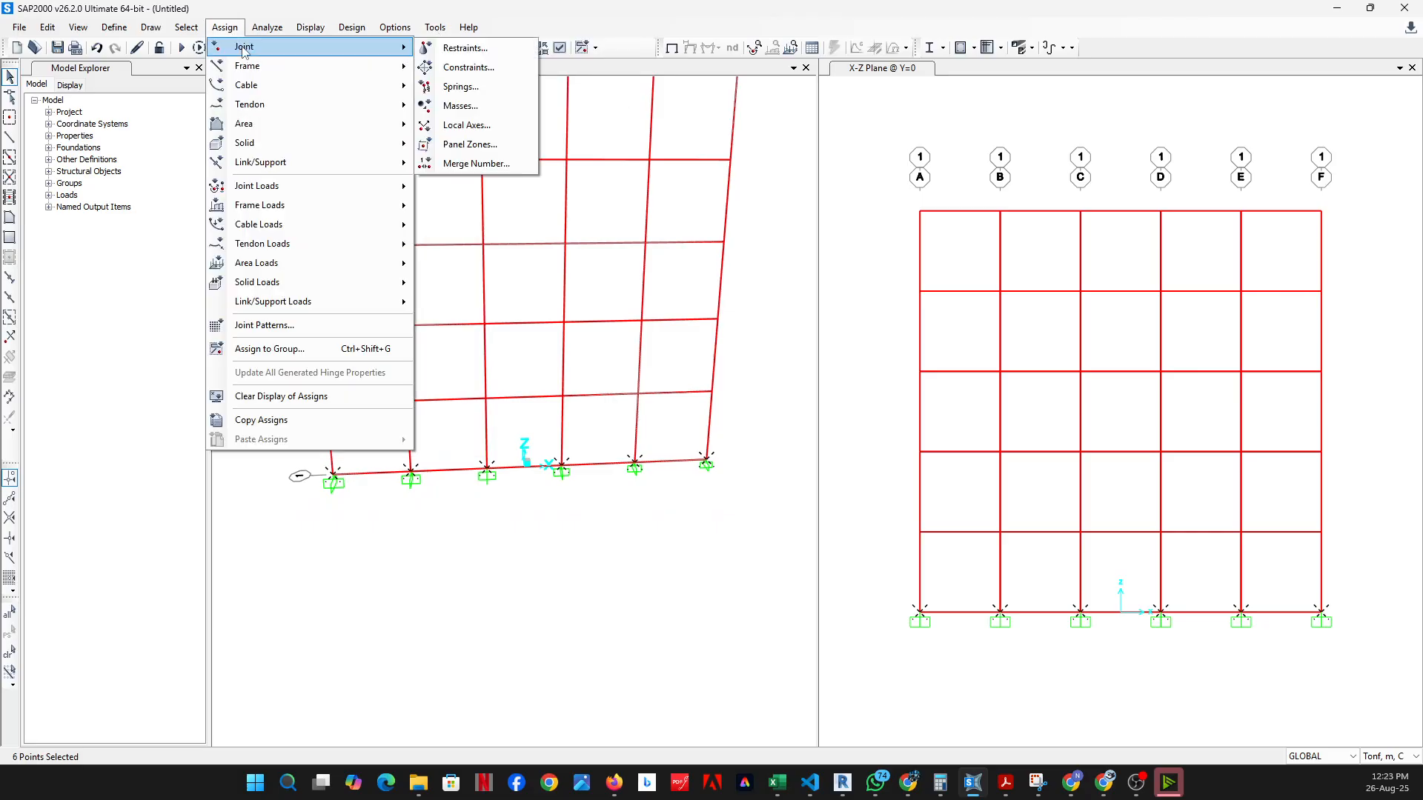
left_click(465, 47)
left_click(638, 450)
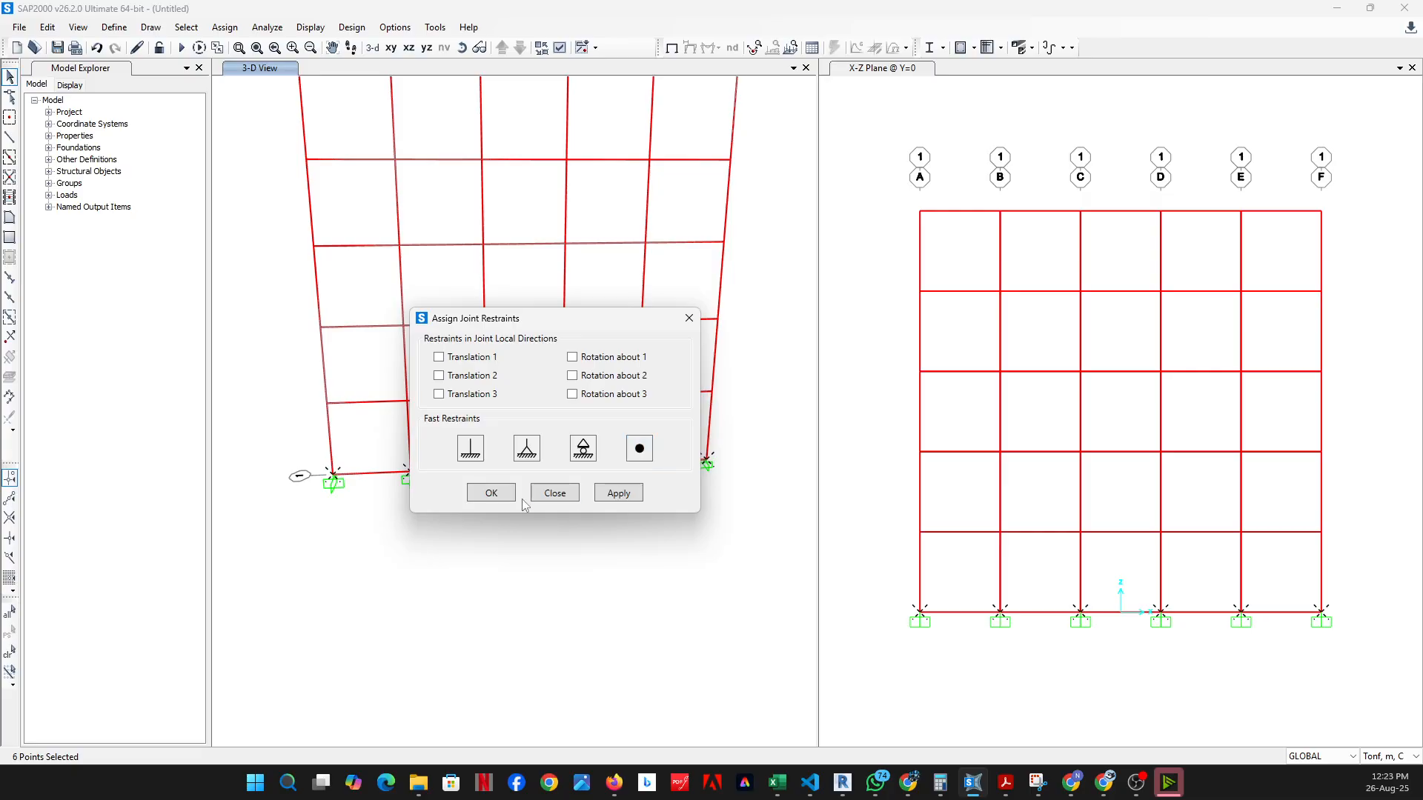
left_click(495, 495)
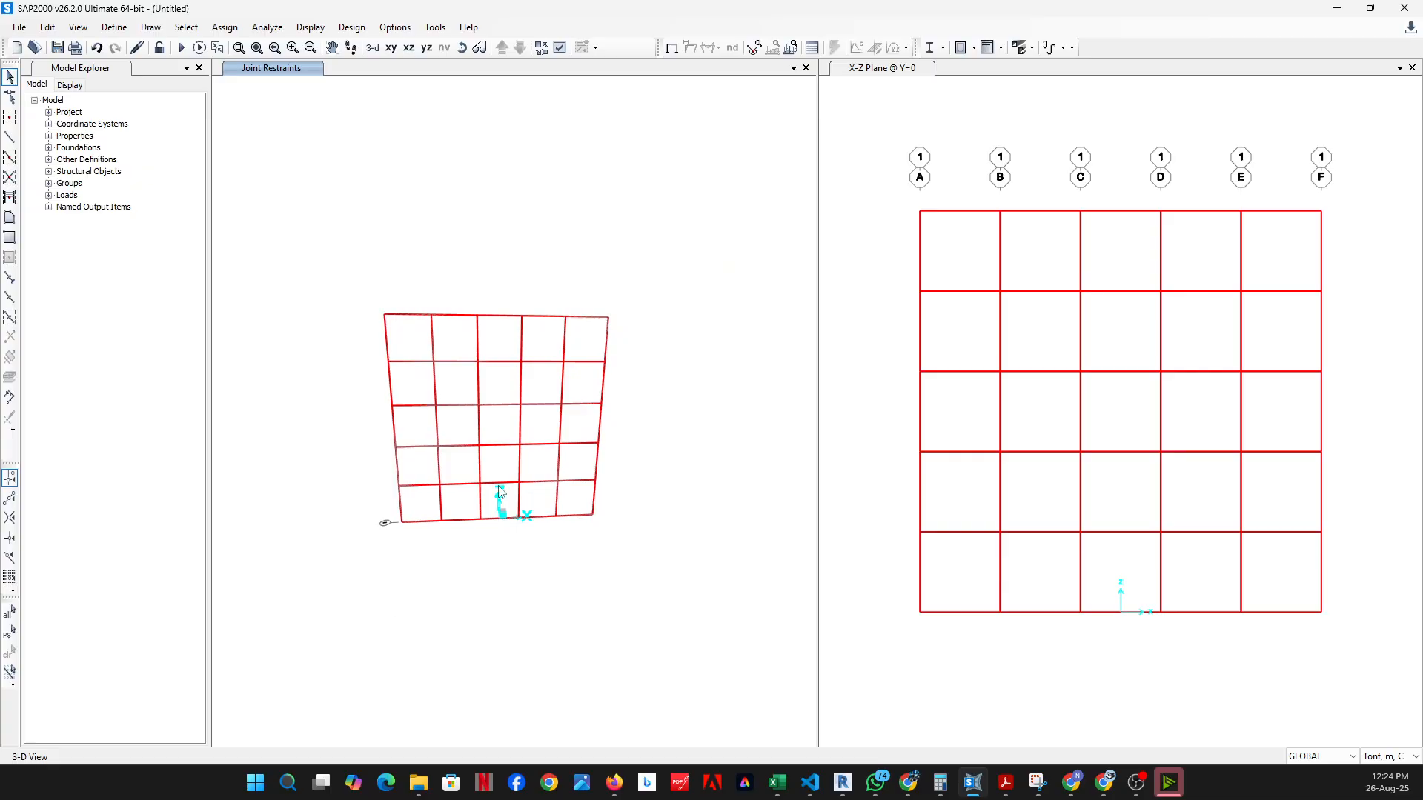
Draw a 2.5 m straight frame with section FSEC1 along the full base edge of the wall
left_click(462, 48)
left_click_drag(493, 415, 167, 155)
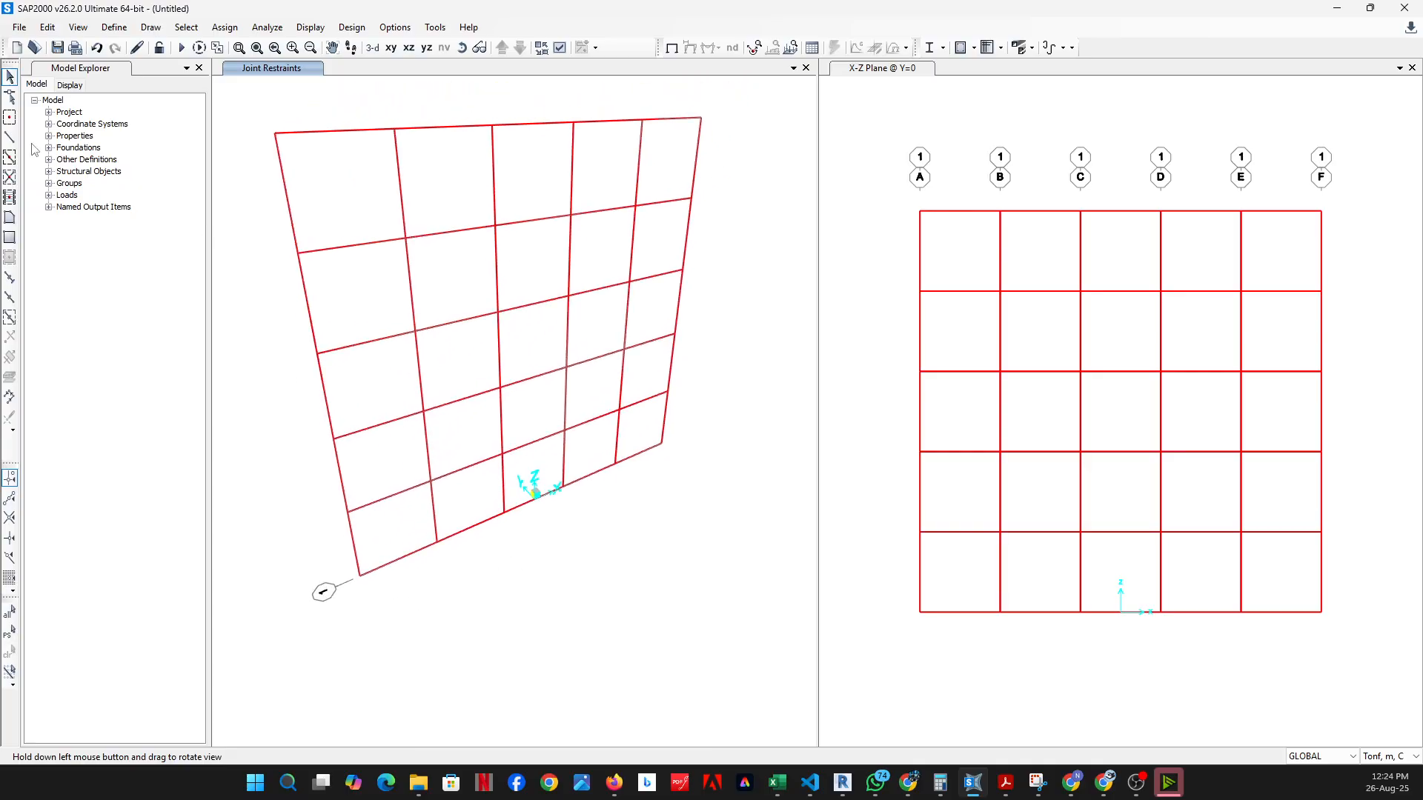
left_click(10, 137)
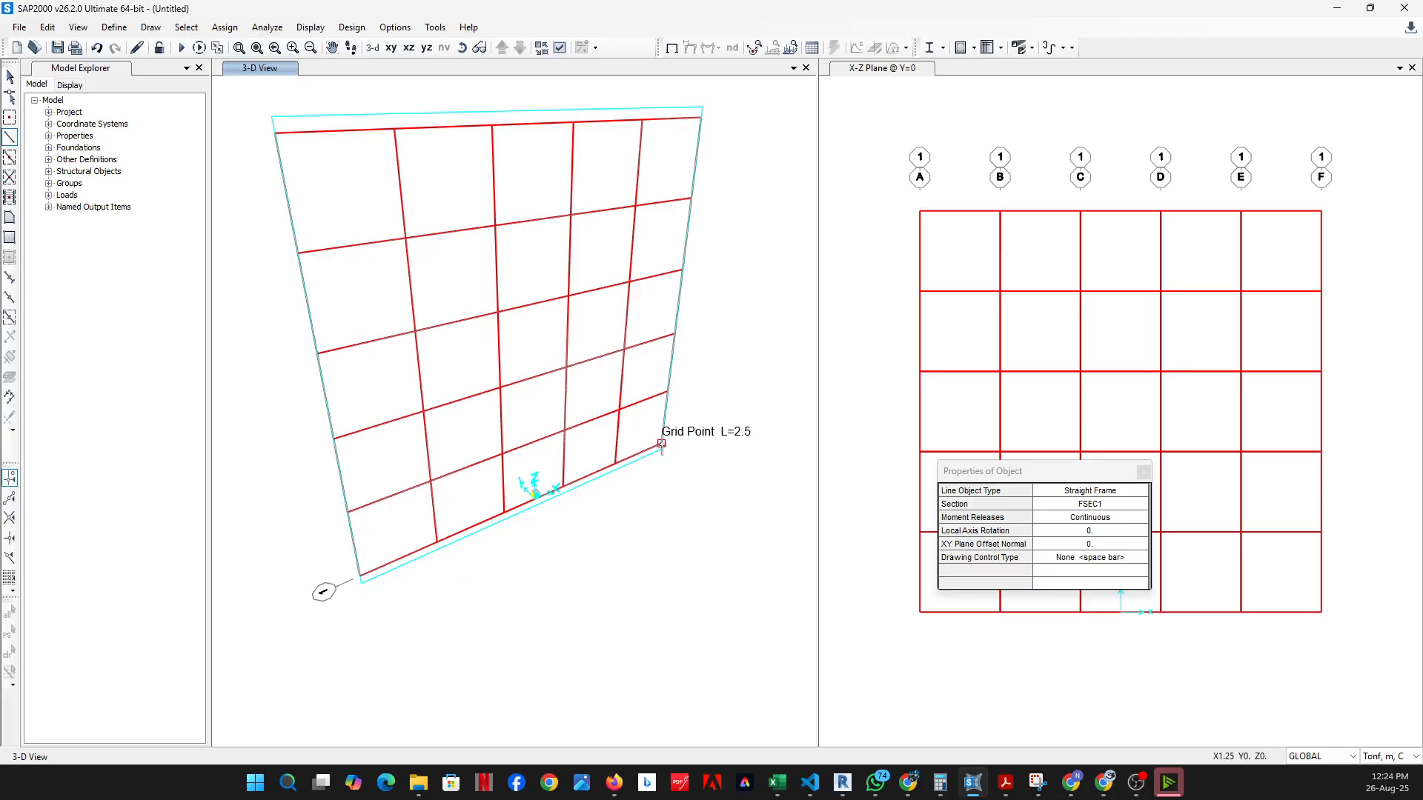
left_click(662, 443)
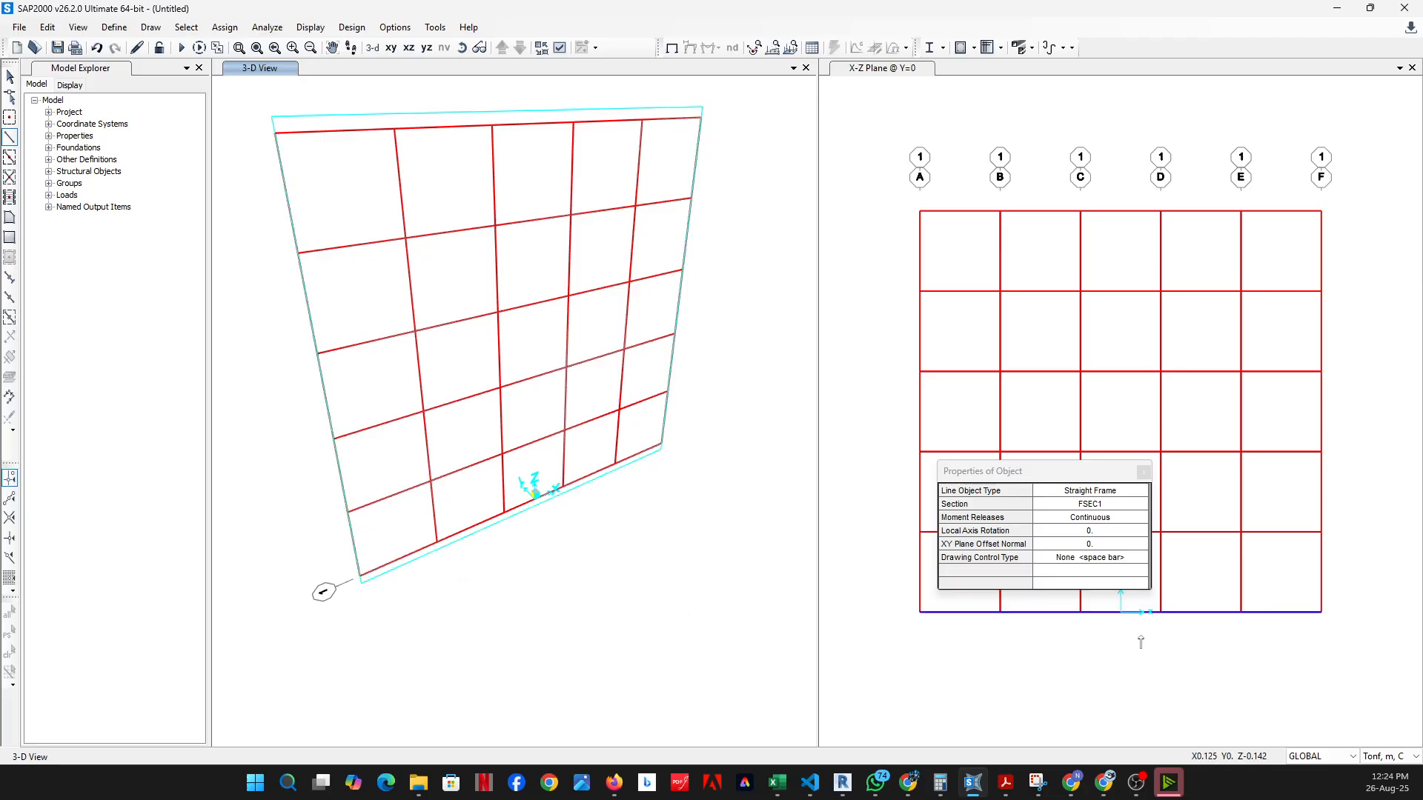
left_click_drag(1099, 472, 851, 124)
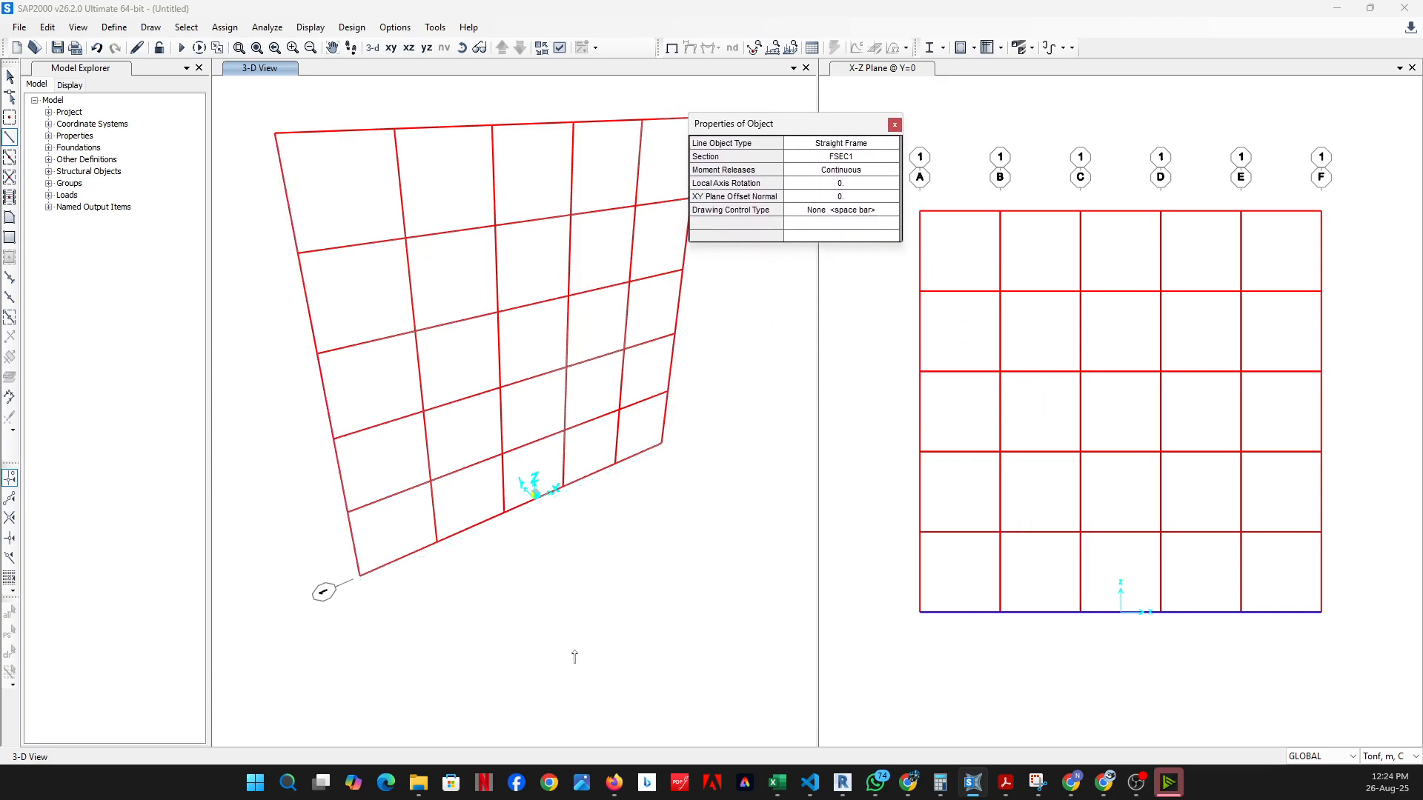
left_click(895, 124)
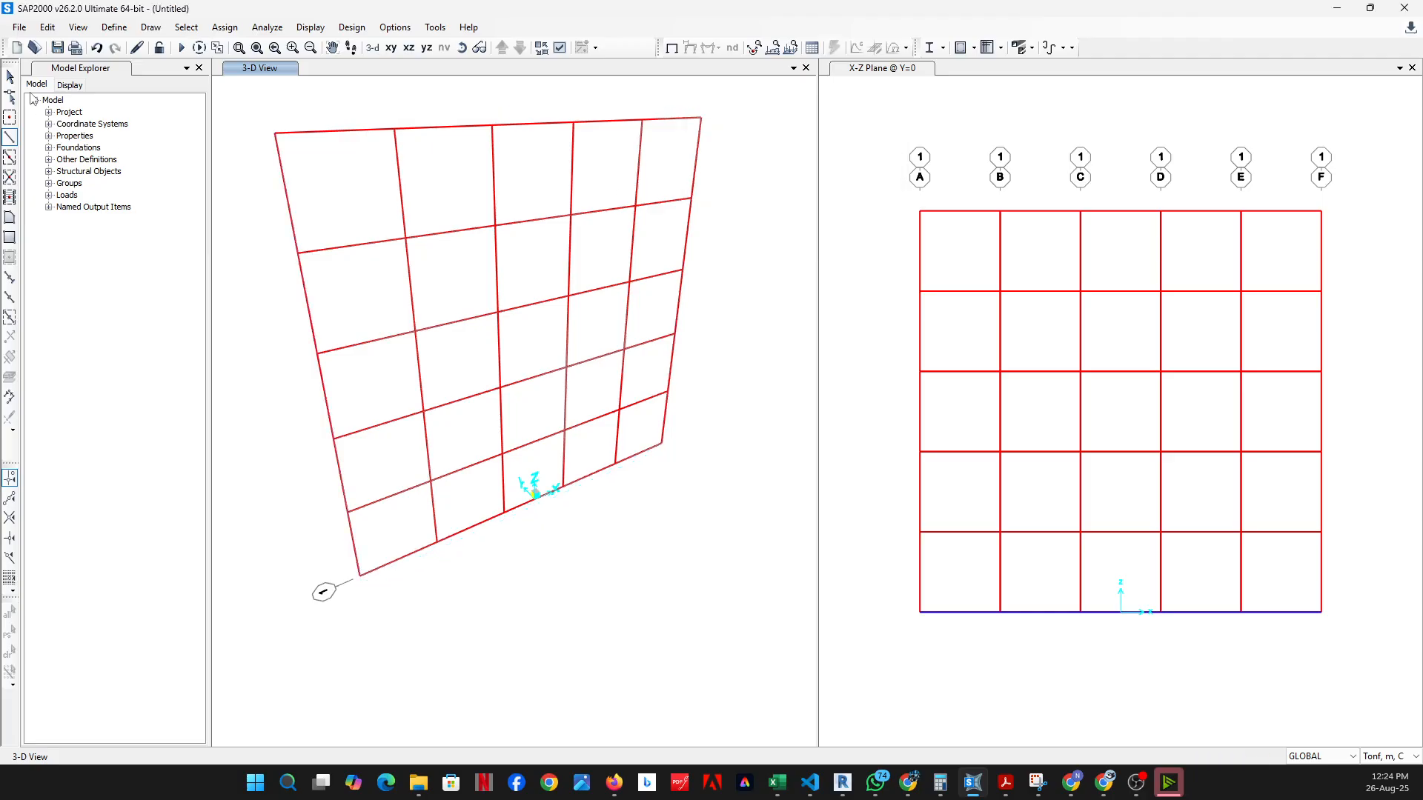
Divide the base frame at its intersections with the selected joints and area edges, and check one resulting segment
left_click(9, 76)
left_click_drag(739, 602, 257, 376)
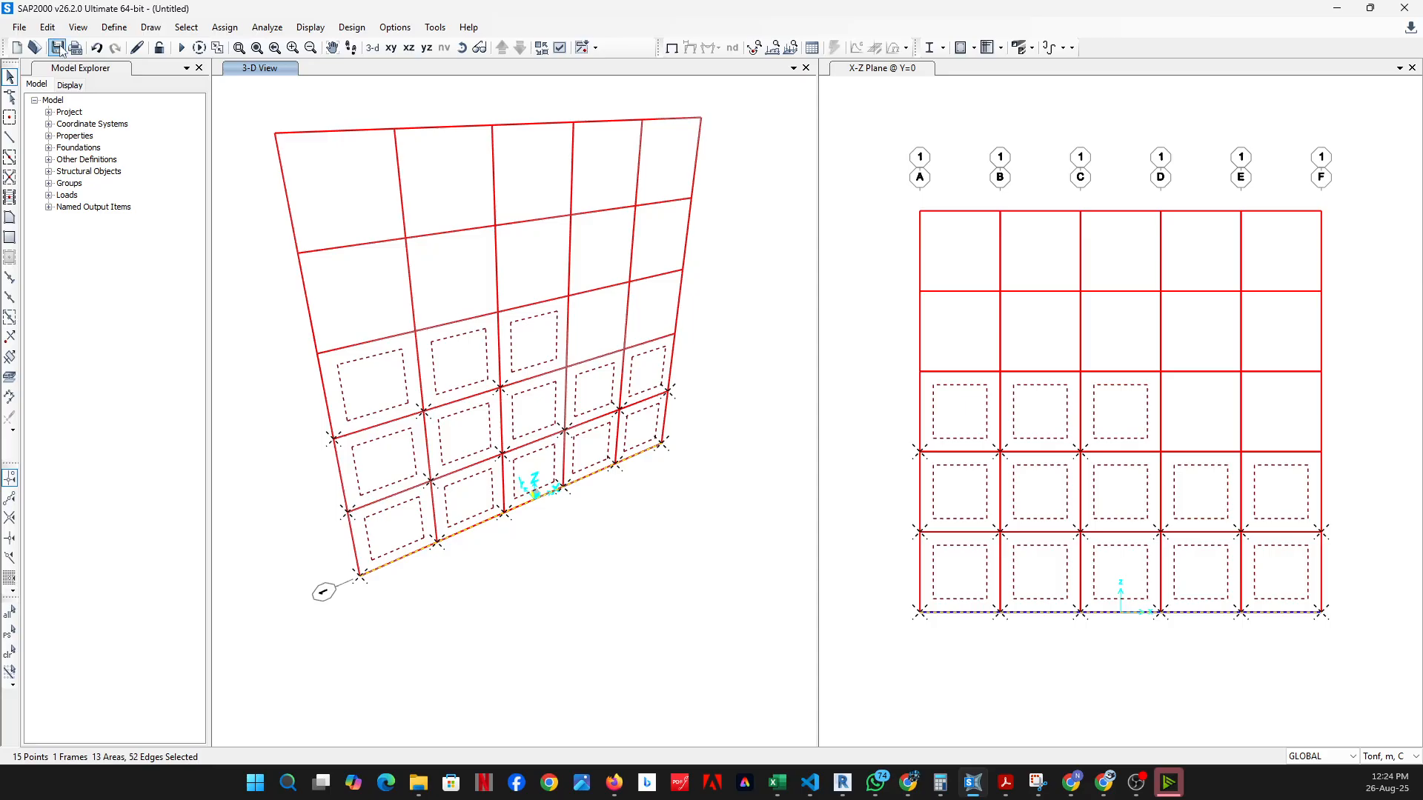
left_click(46, 27)
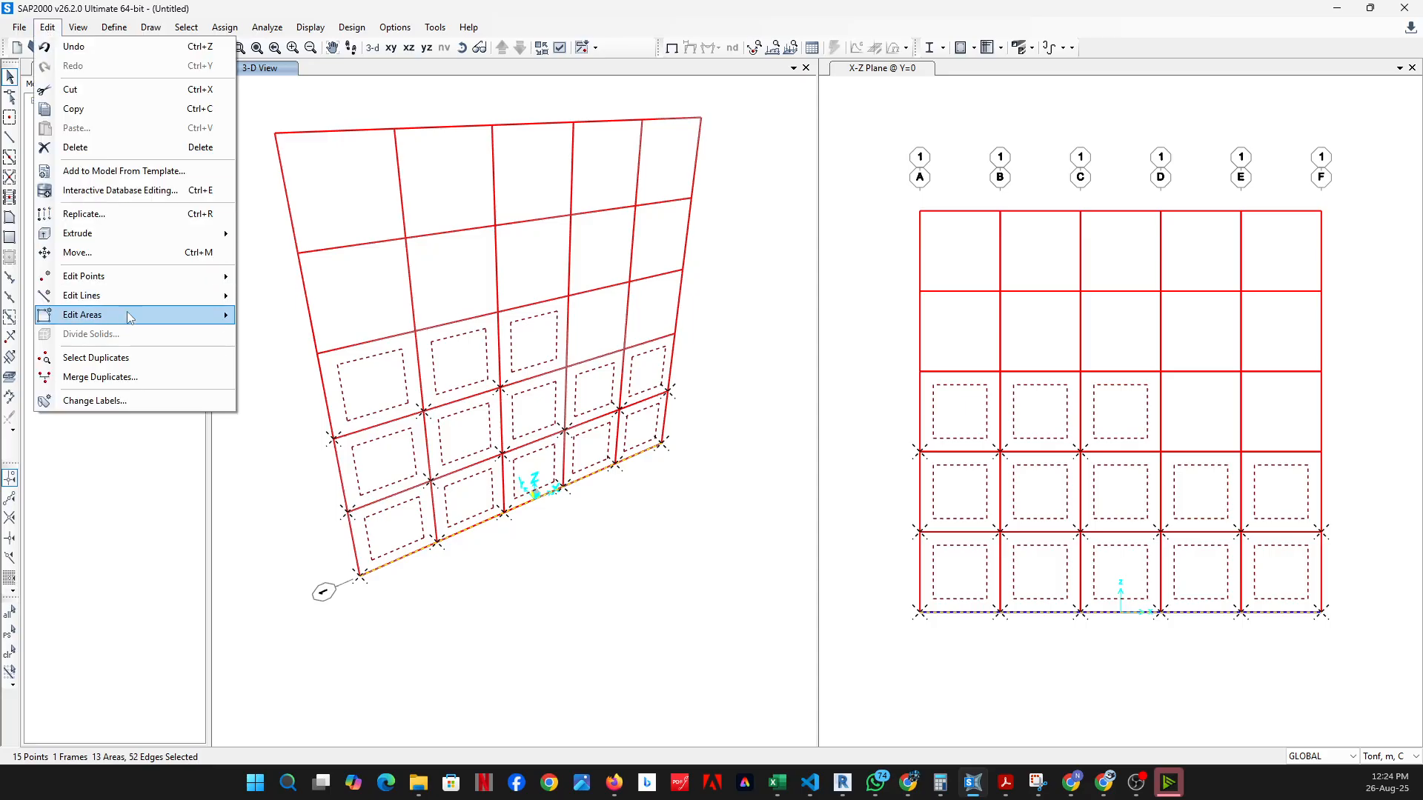
mouse_move(126, 296)
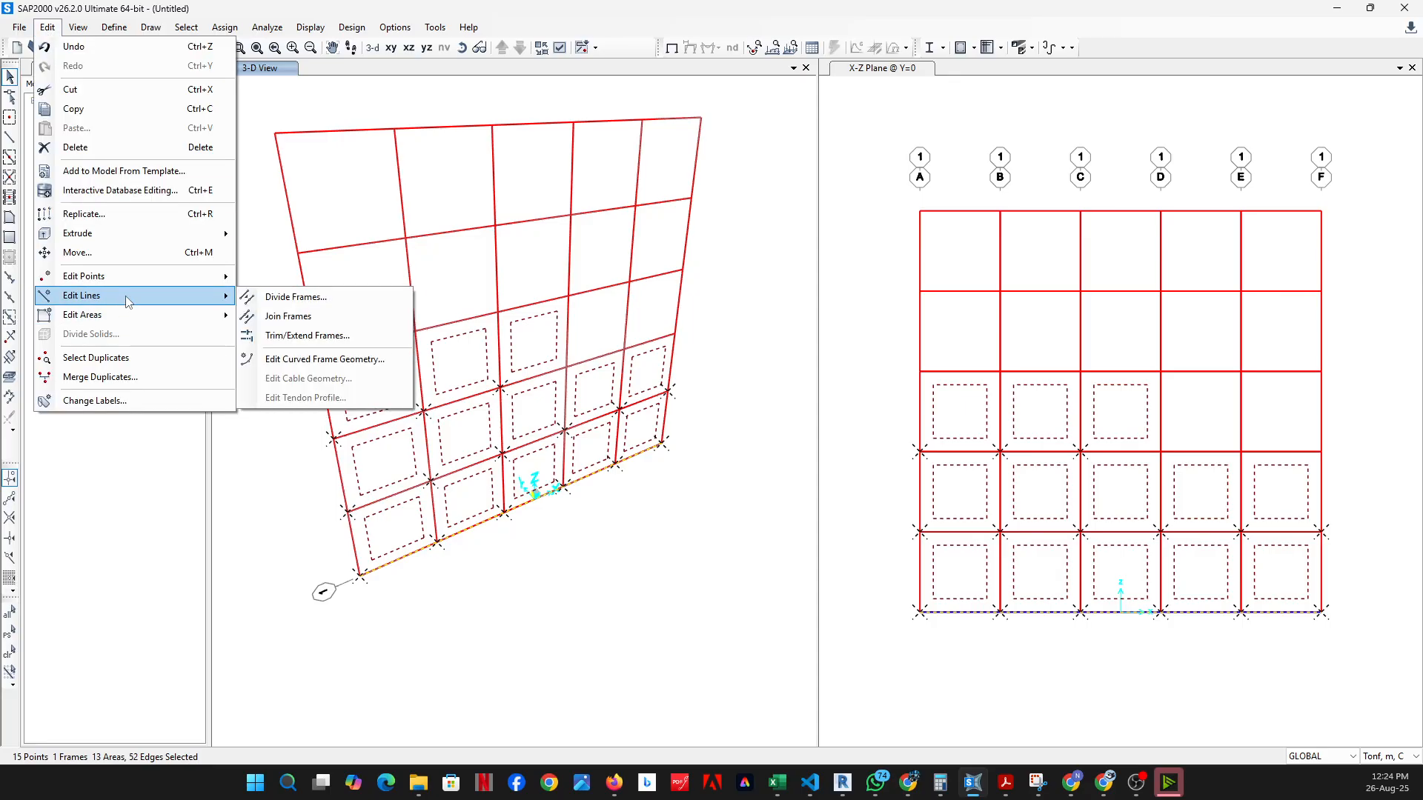
left_click(326, 298)
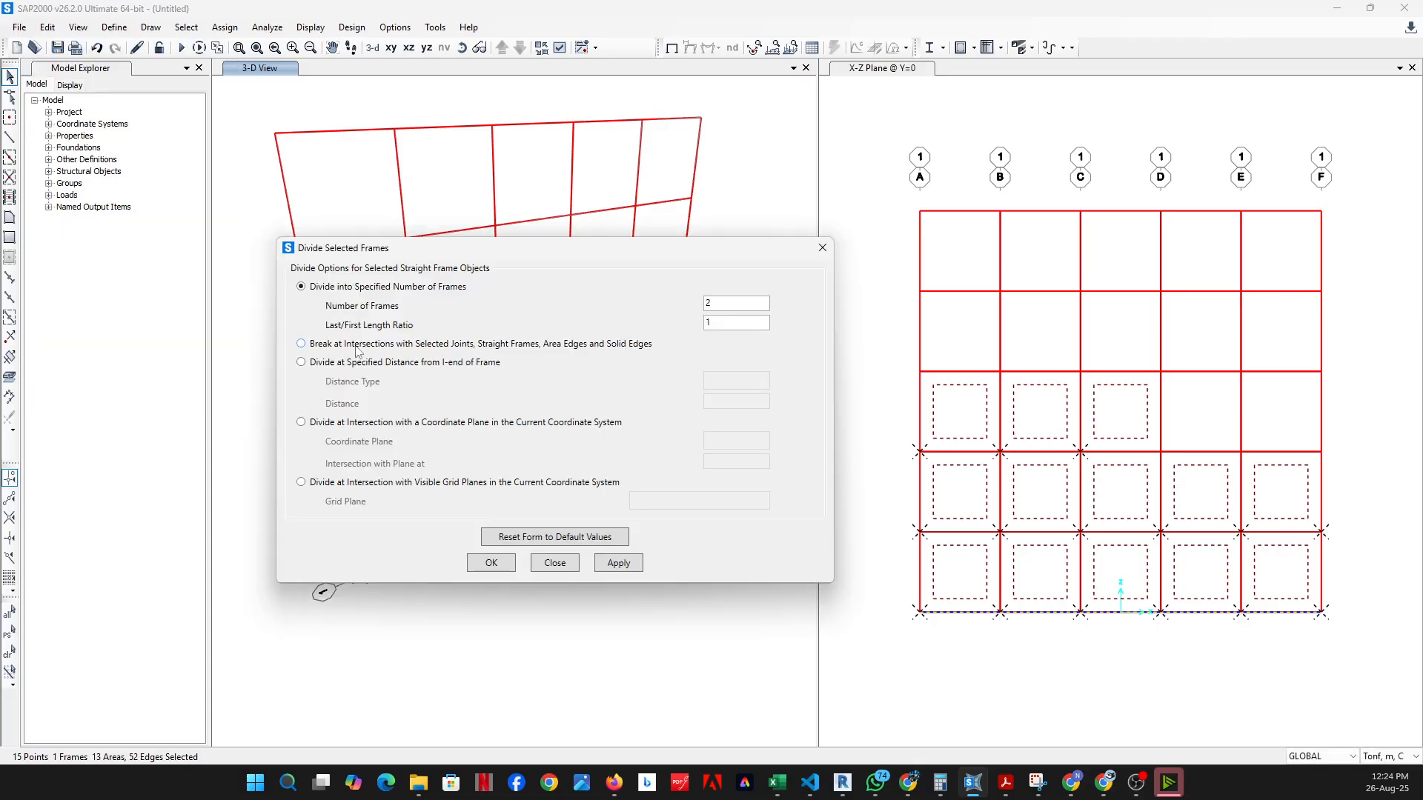
left_click(345, 346)
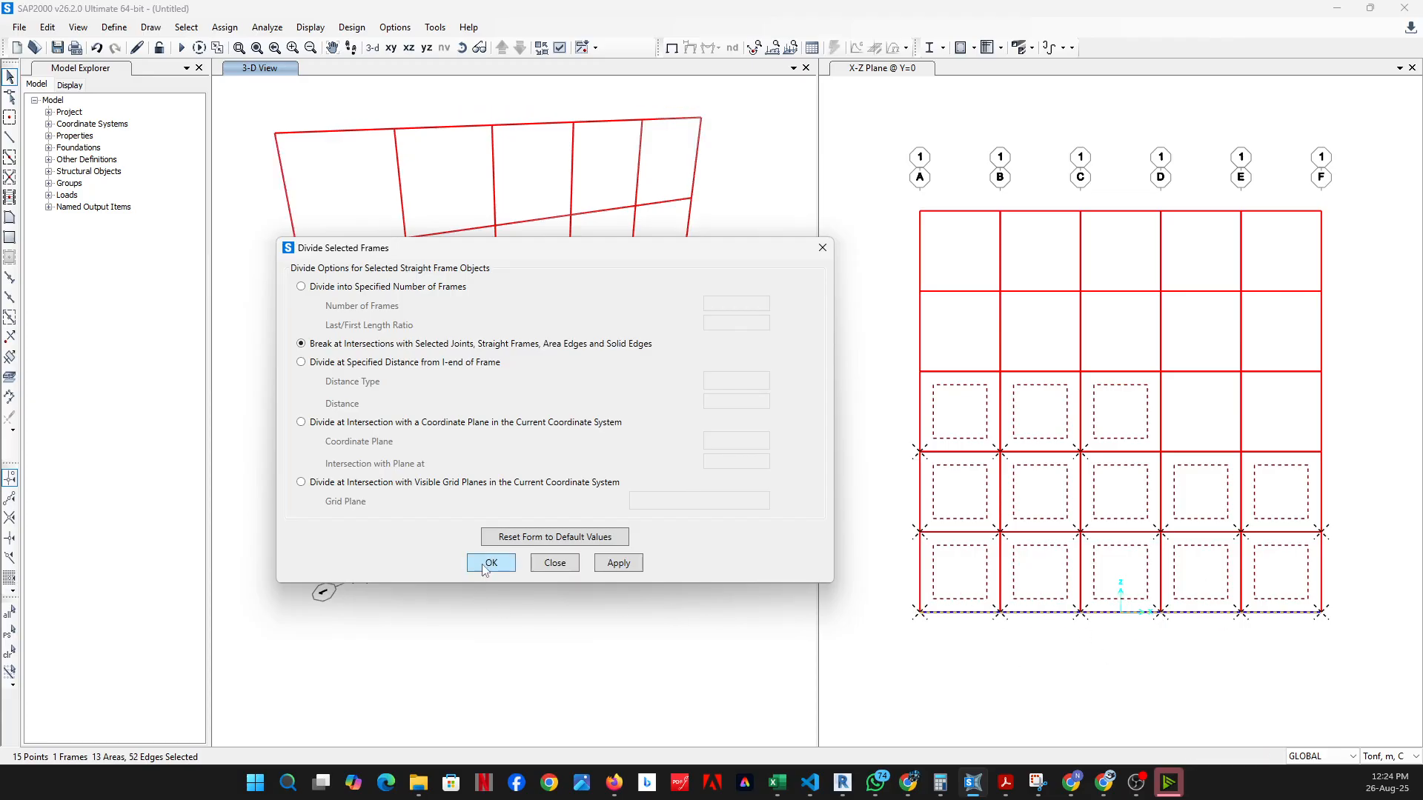
left_click(486, 617)
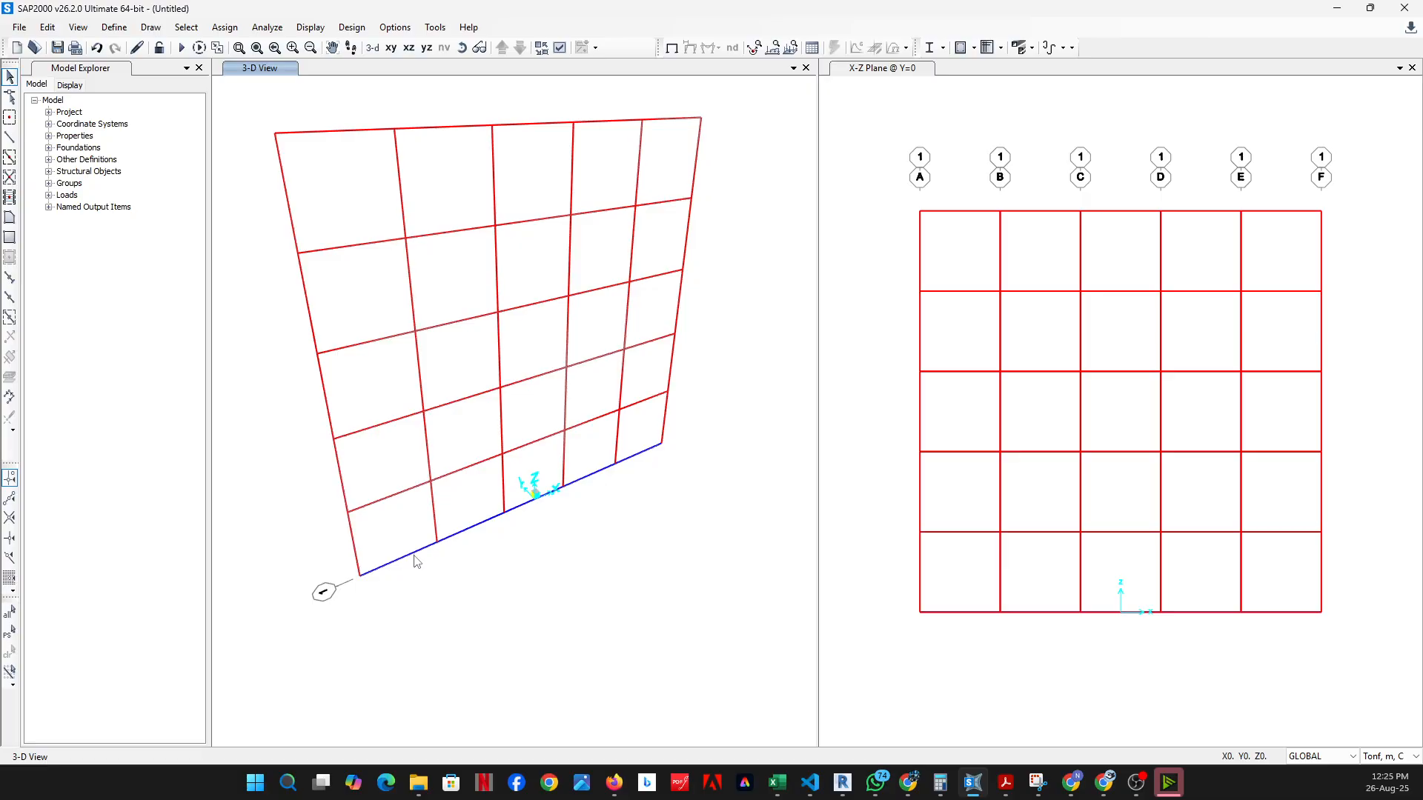
left_click(416, 559)
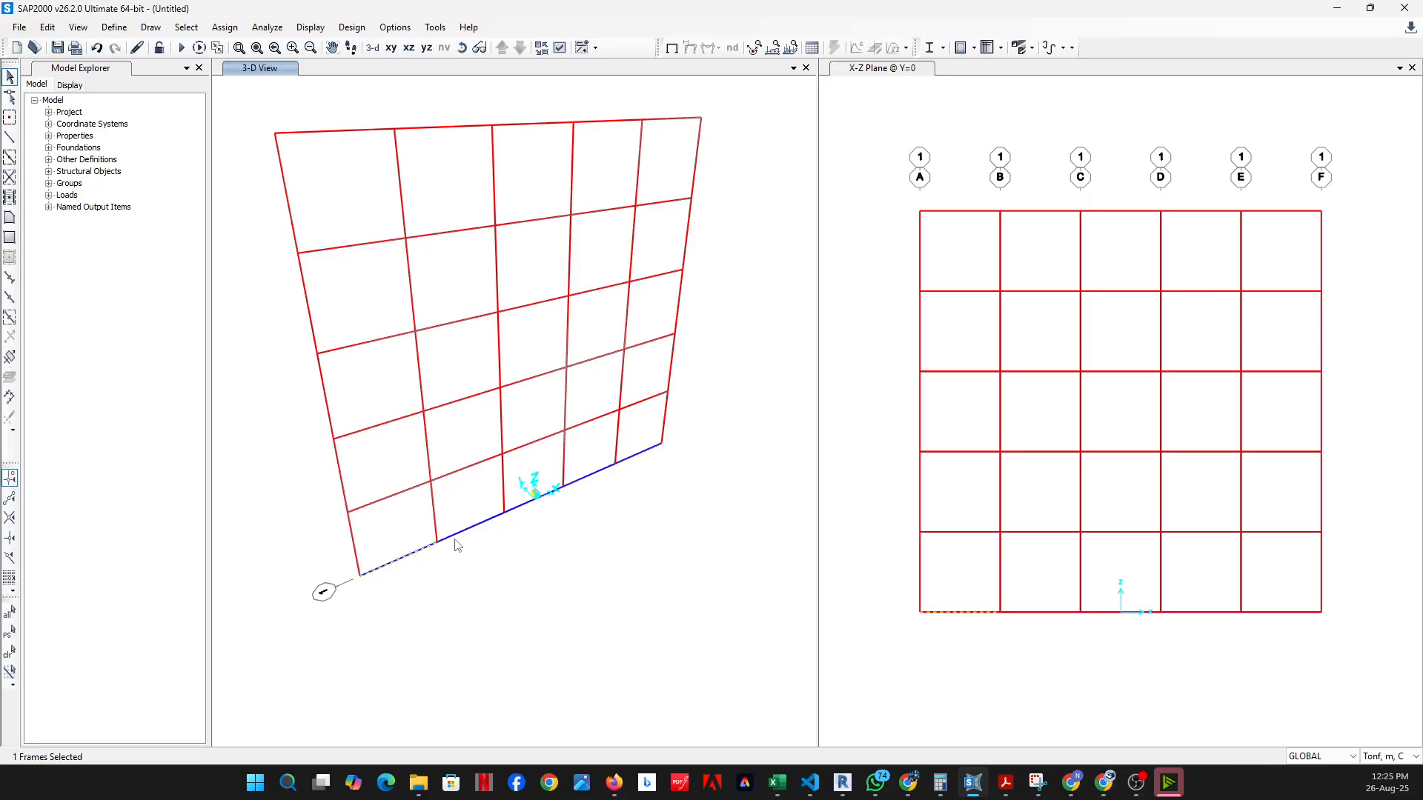
left_click(9, 652)
left_click_drag(283, 428, 750, 627)
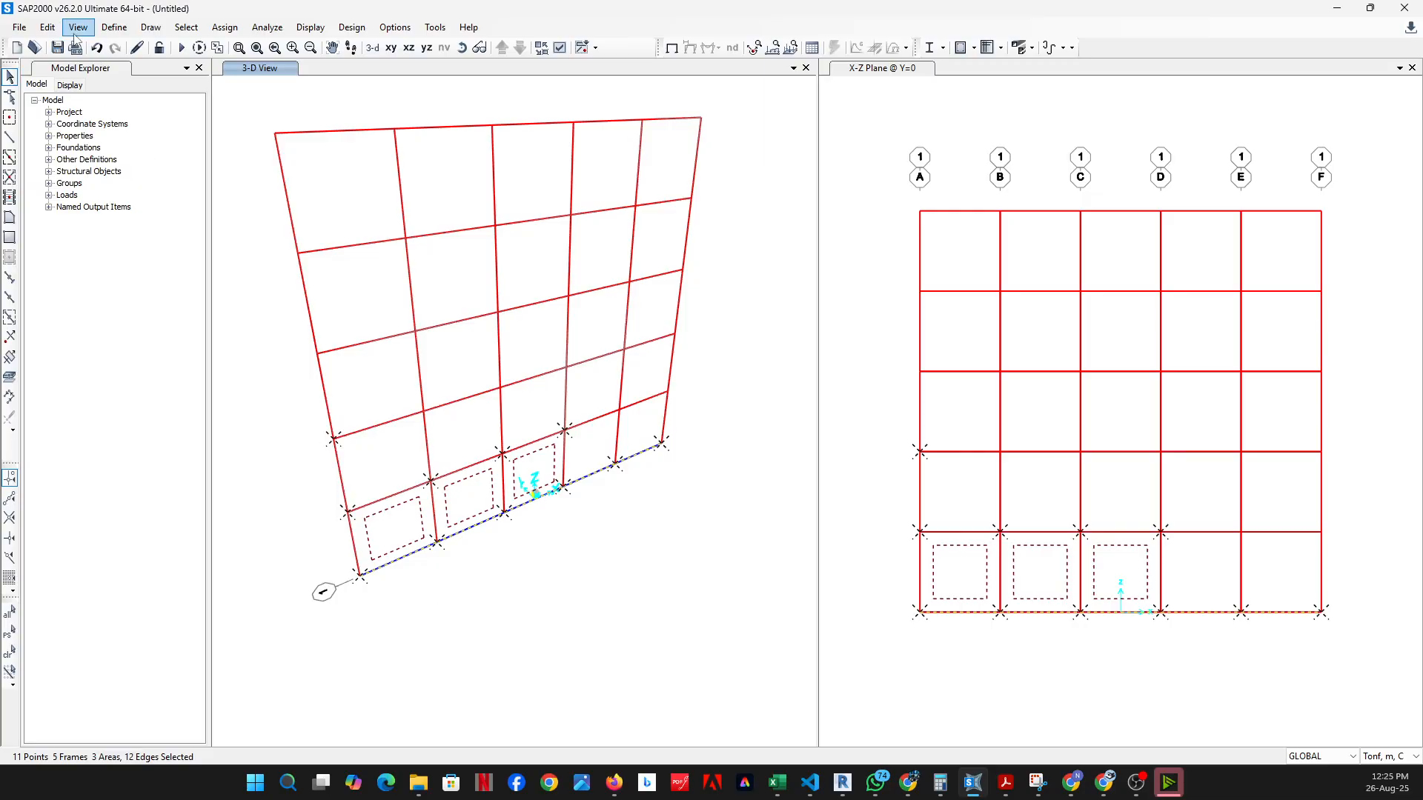
left_click(47, 27)
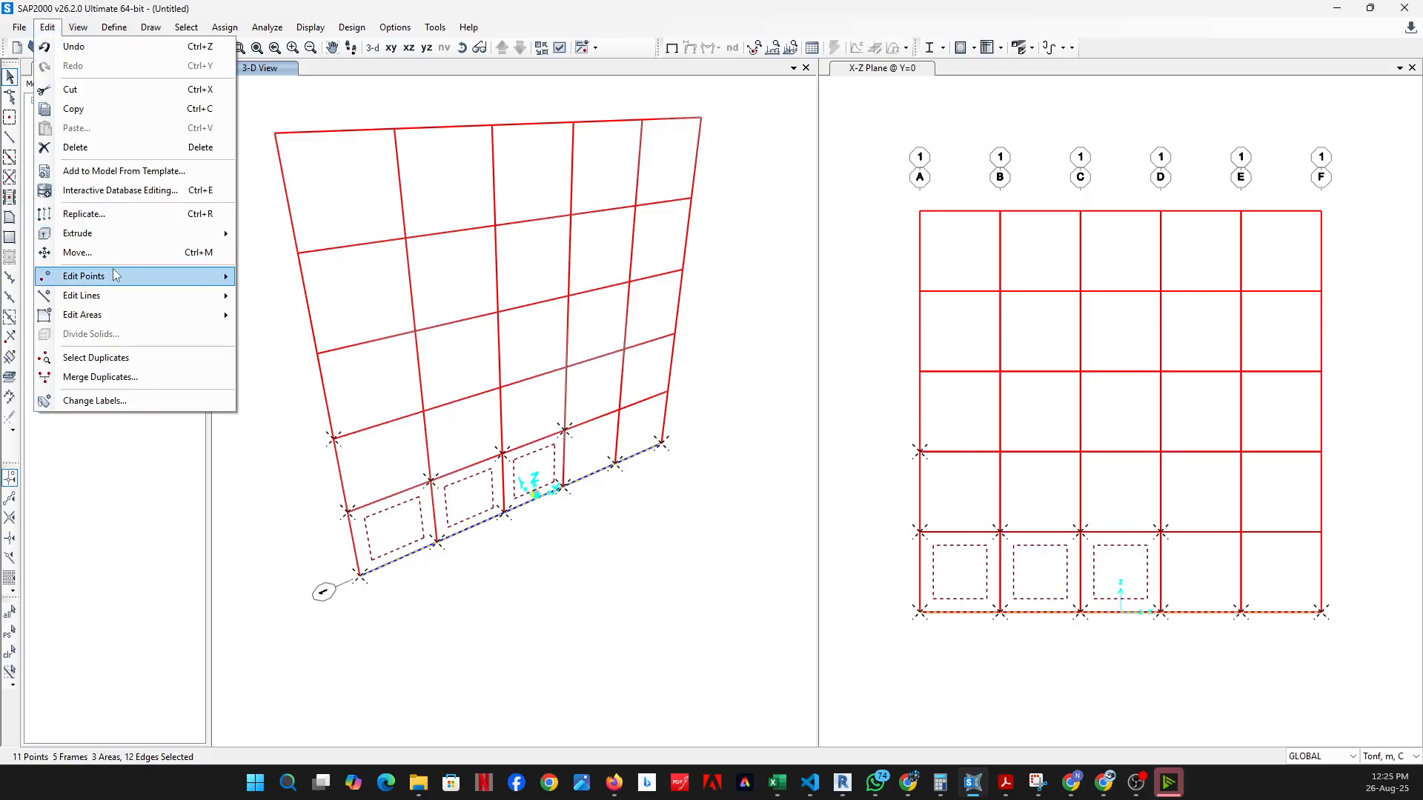
mouse_move(115, 243)
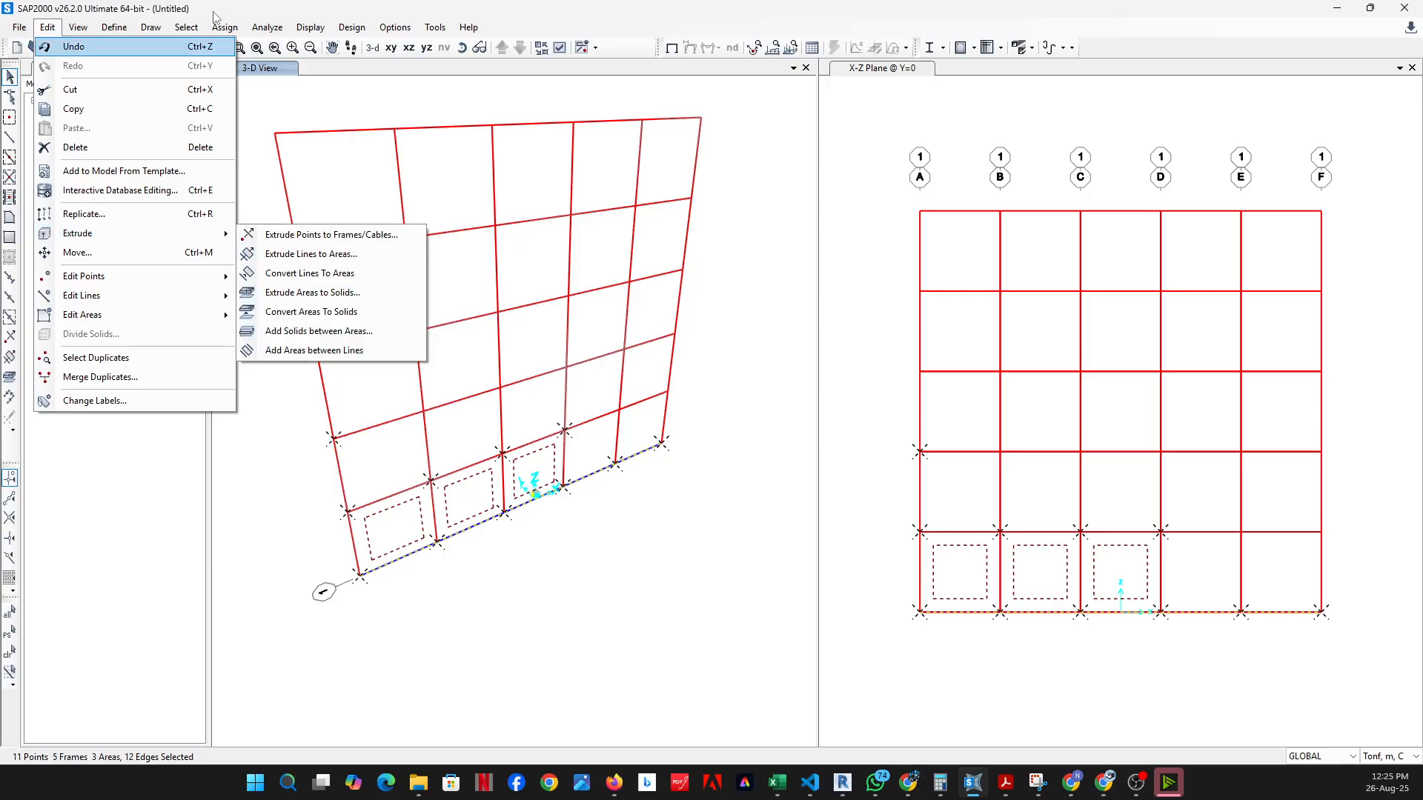
left_click(241, 3)
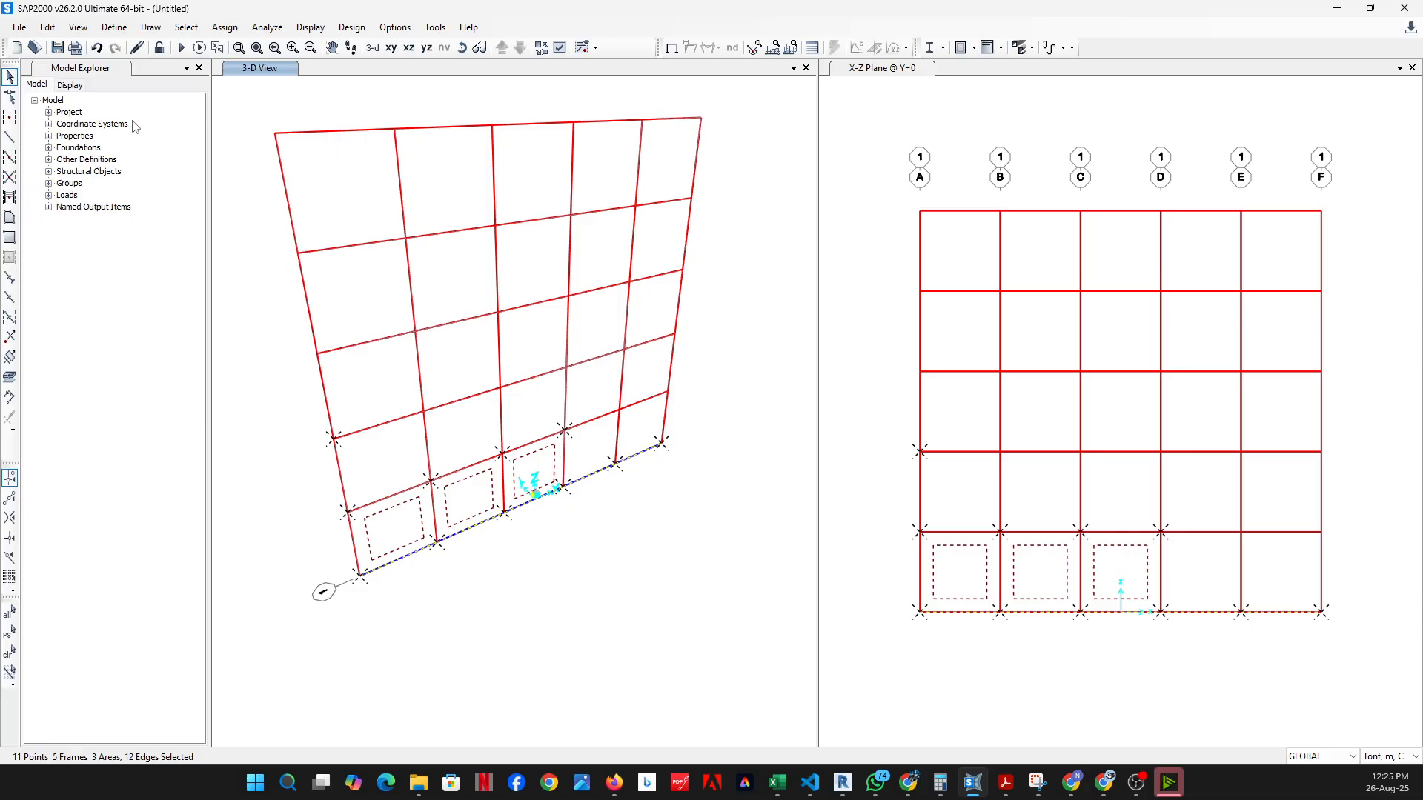
left_click(113, 29)
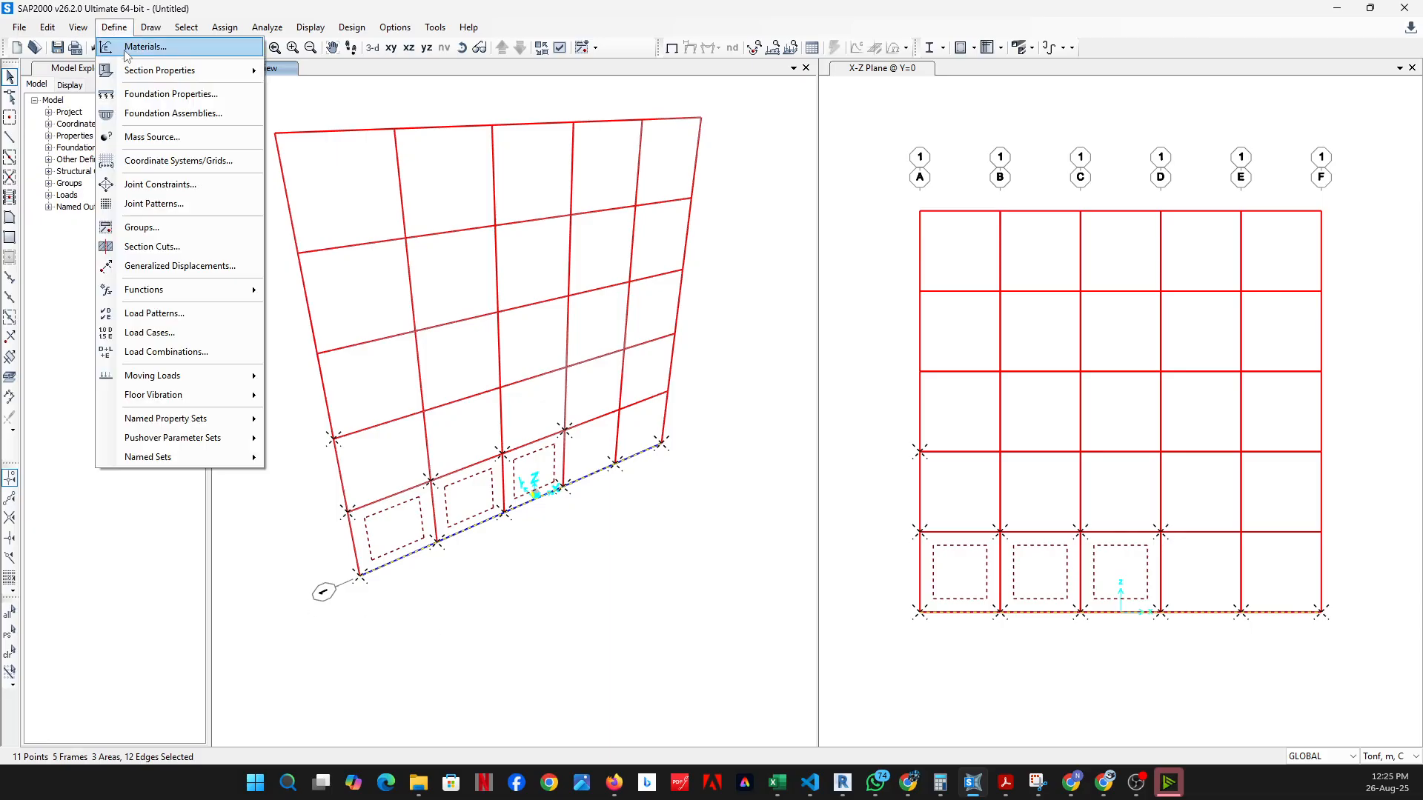
left_click(125, 49)
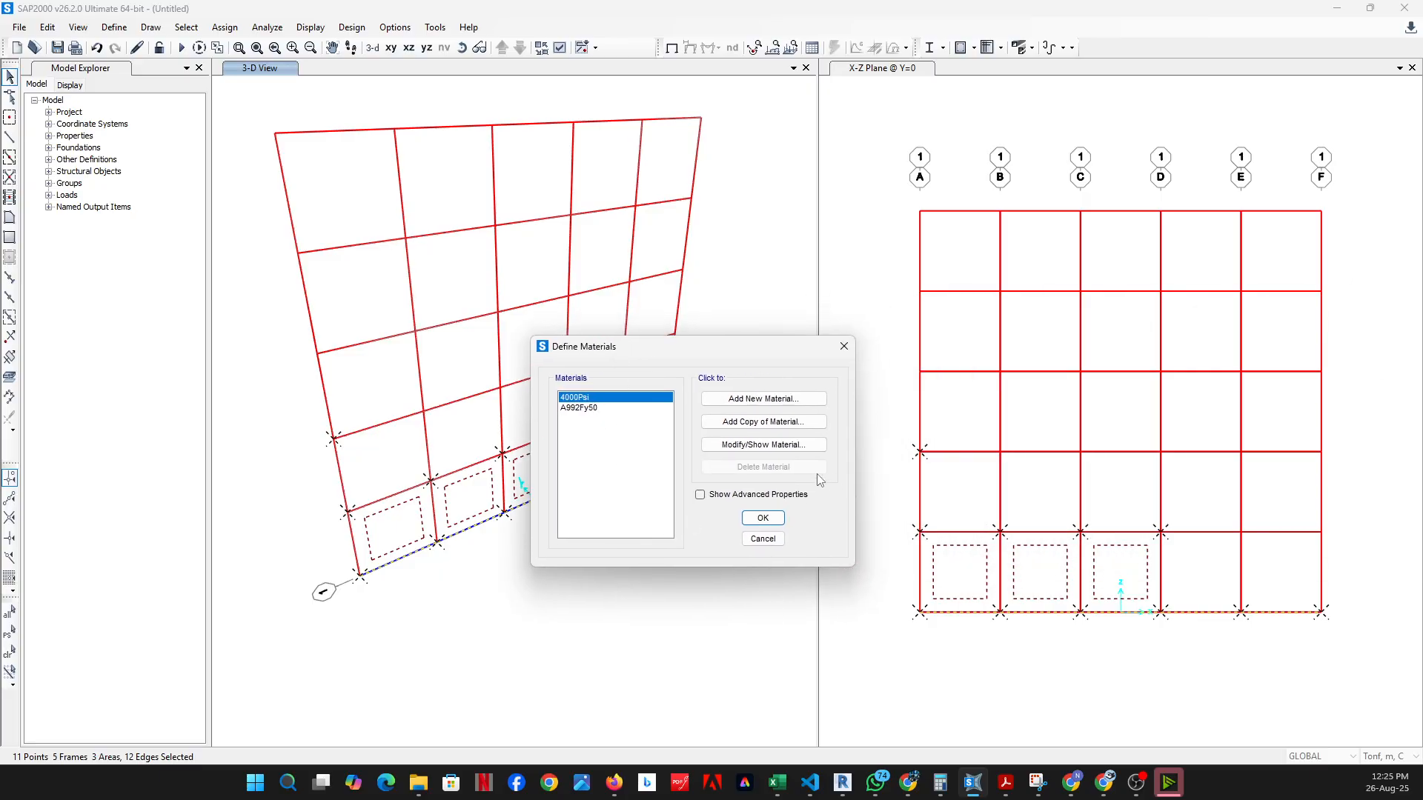
left_click(782, 400)
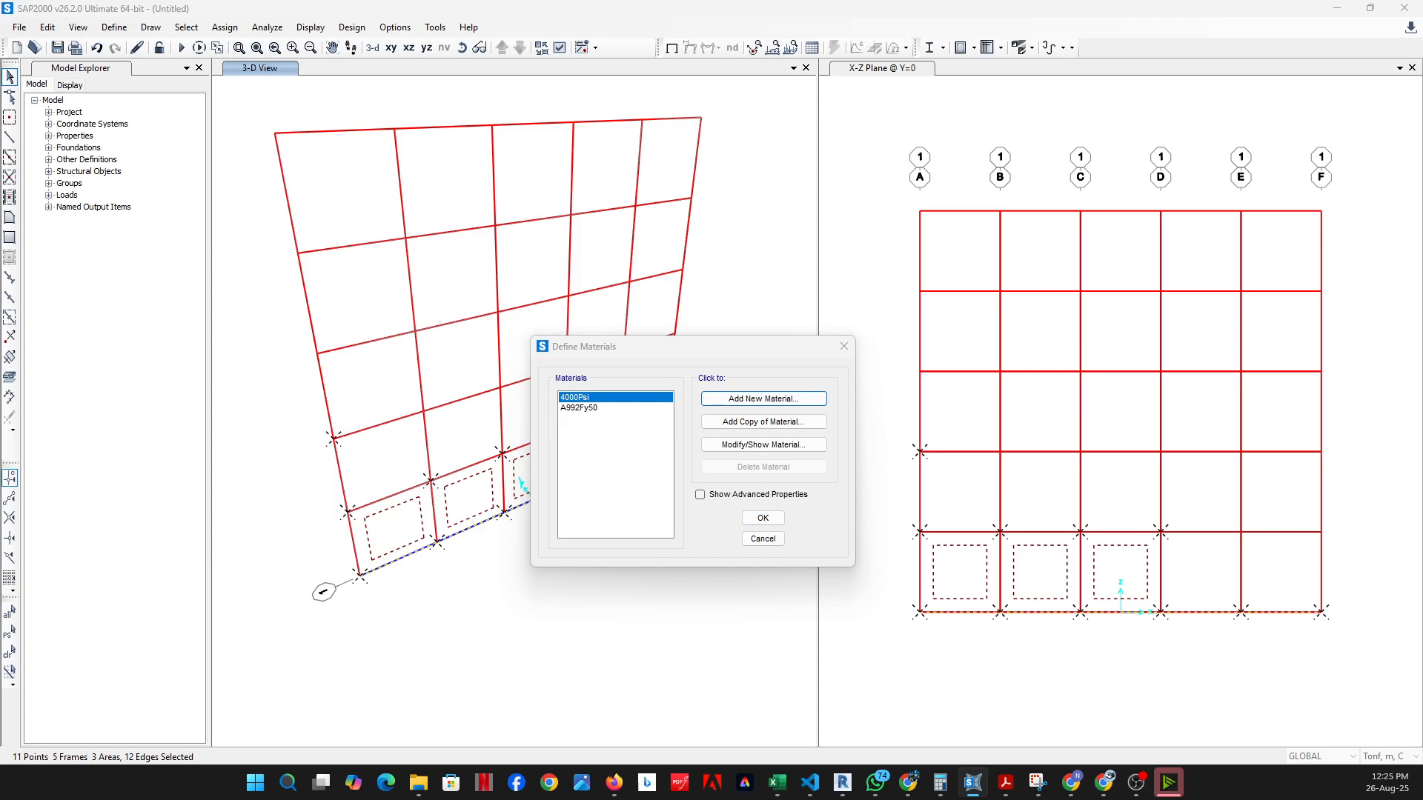
left_click(911, 415)
left_click(919, 437)
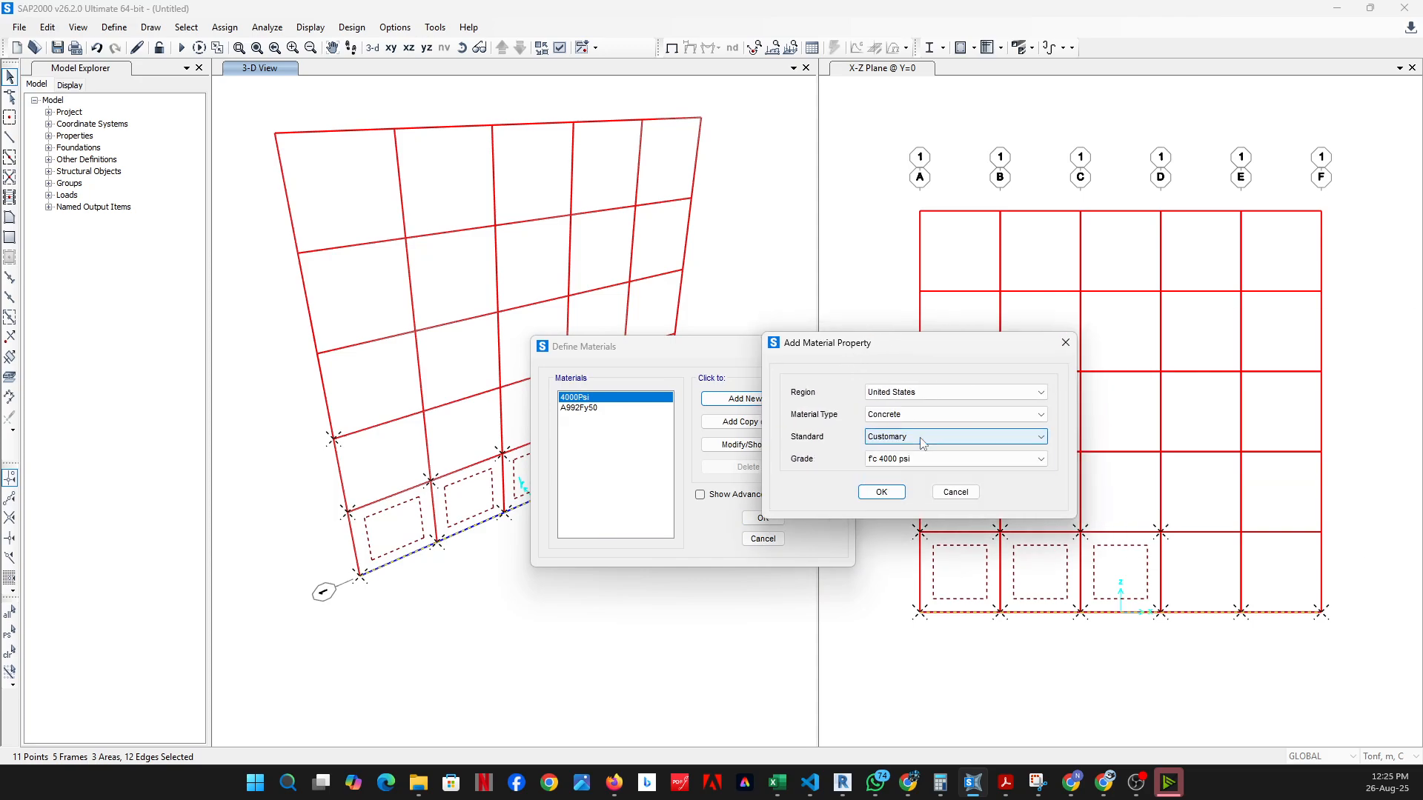
left_click(930, 459)
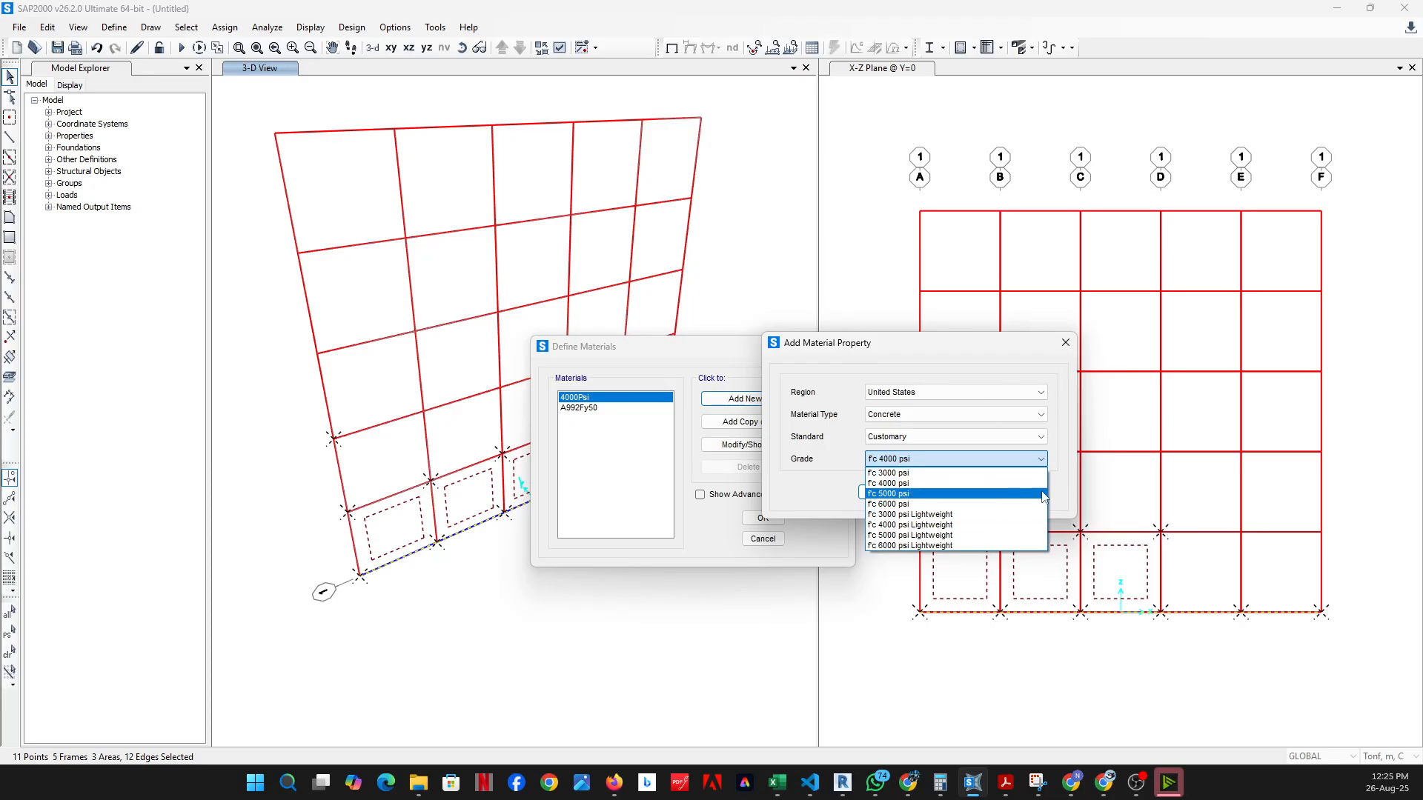
left_click(1030, 340)
left_click(1066, 342)
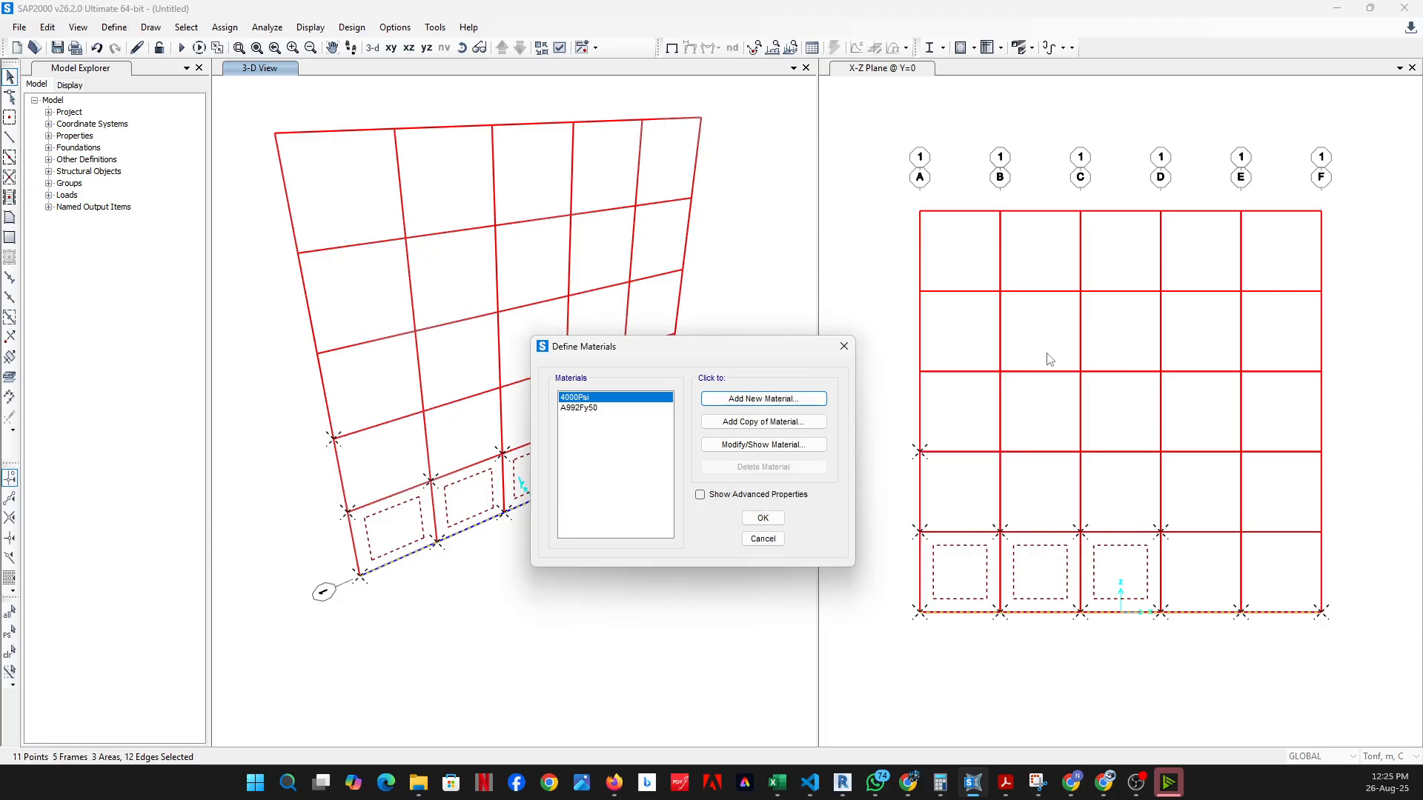
left_click(756, 543)
Rename the area section ASEC1 to M30 and set its type to Shell - Thick
left_click(114, 27)
mouse_move(130, 78)
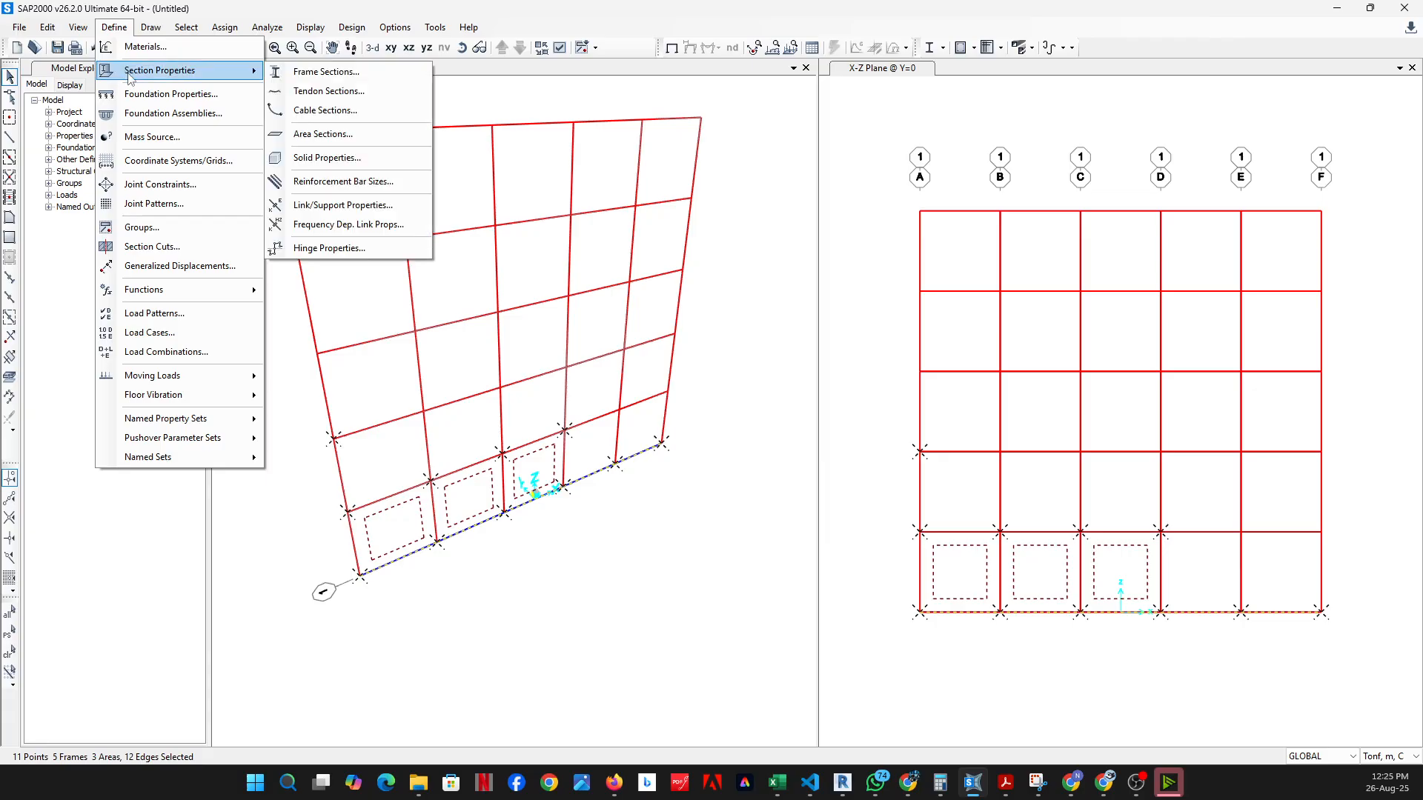
left_click(341, 136)
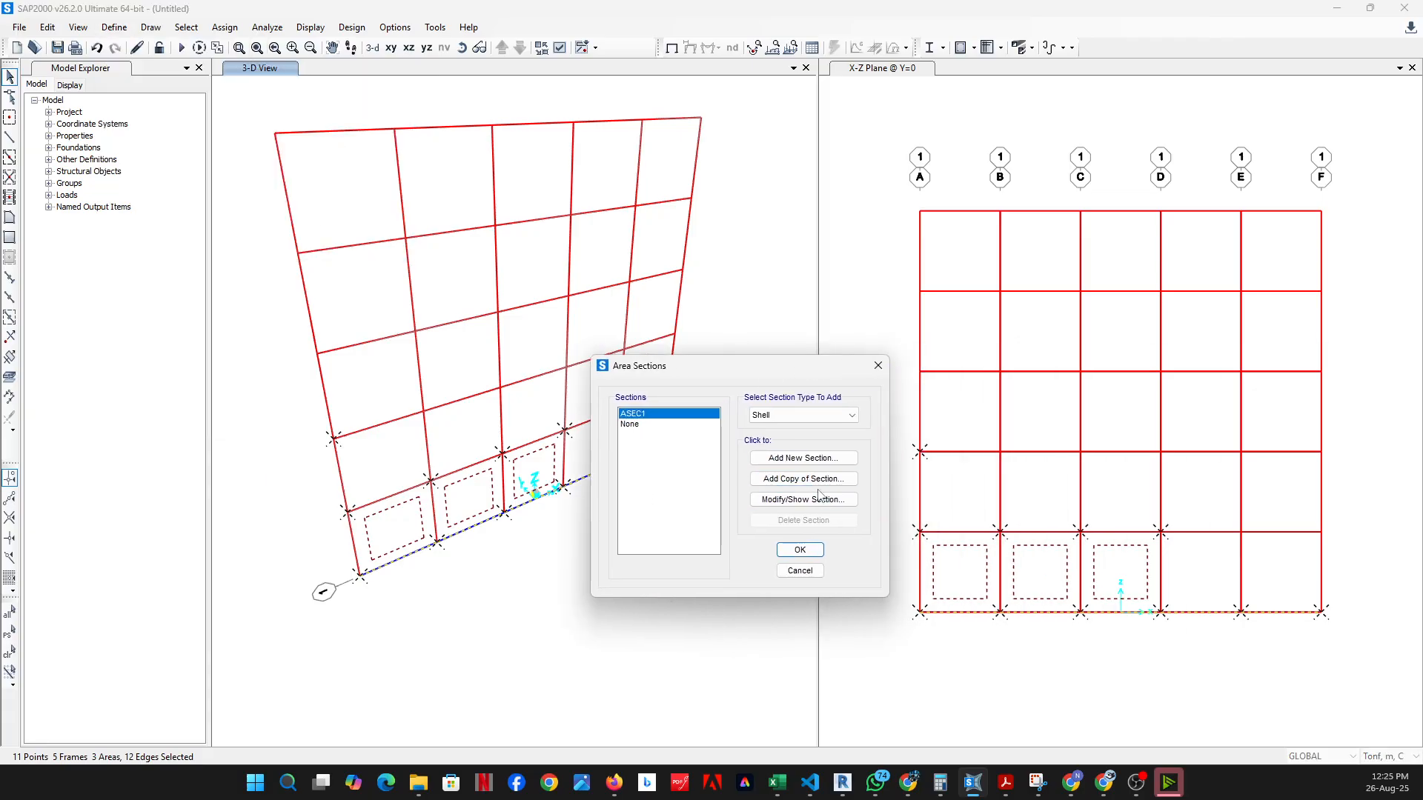
left_click(819, 498)
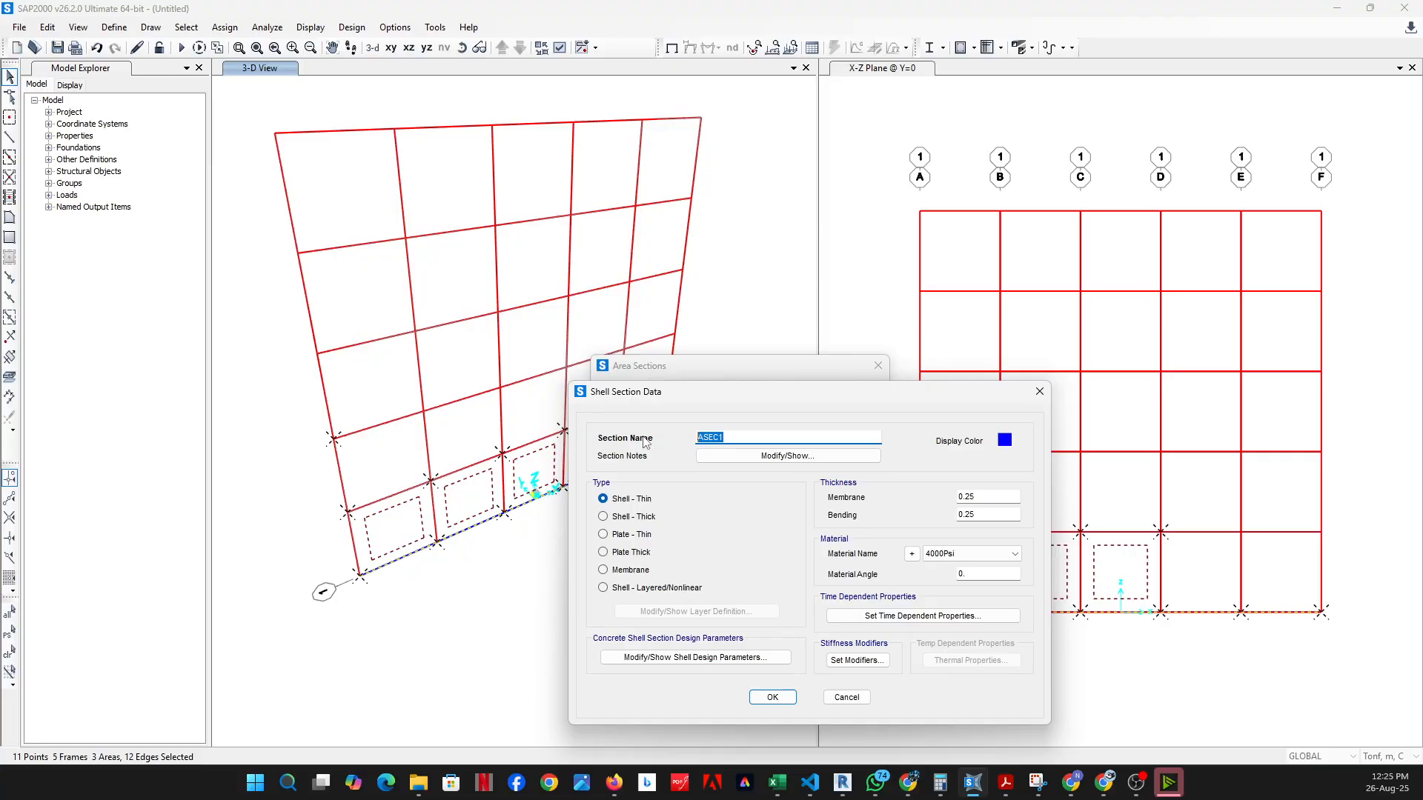
type("M30")
left_click(639, 518)
left_click(635, 500)
left_click(626, 519)
Set the M30 section's membrane and bending thickness to 0.30 m
double_click(983, 498)
type("0.3")
key("Tab")
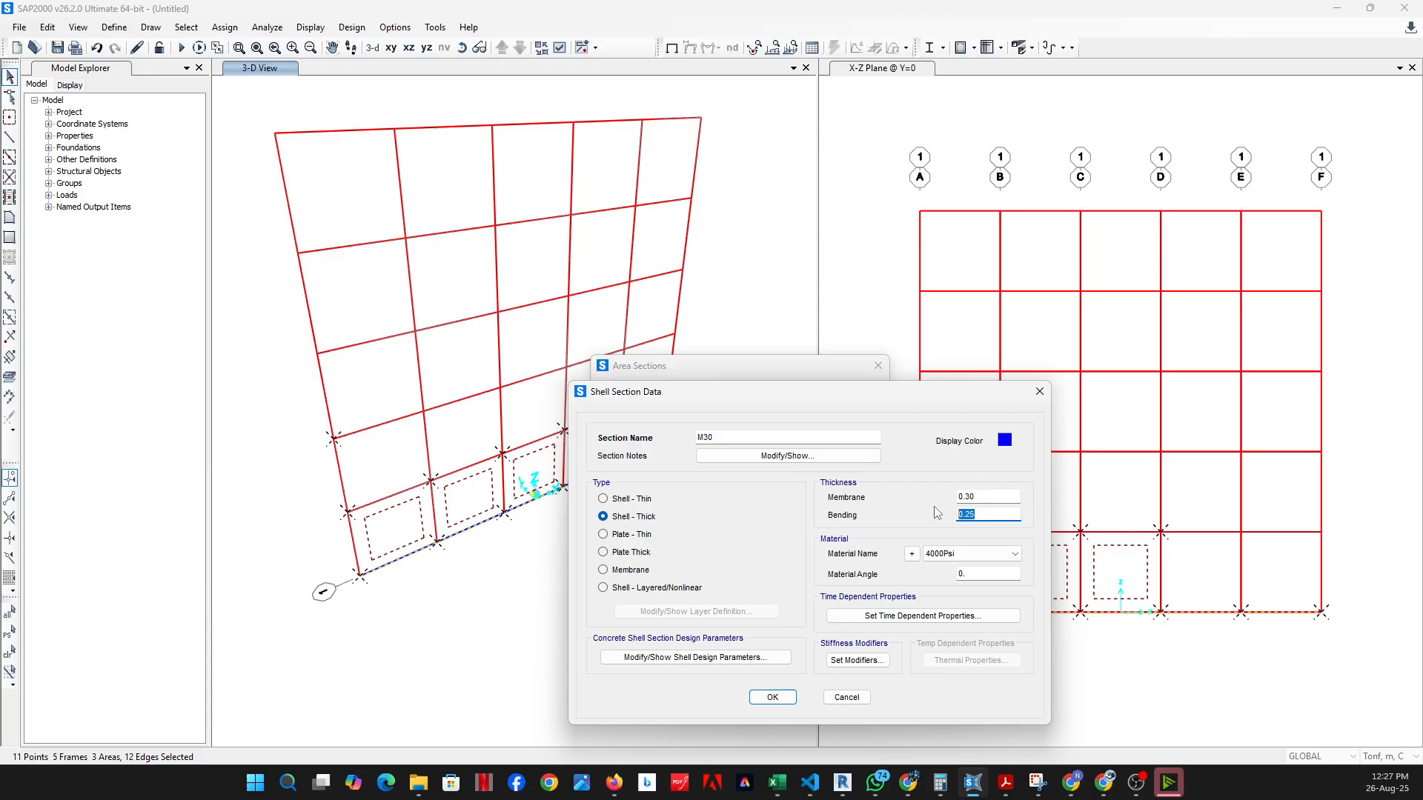
type("0.30")
left_click(773, 699)
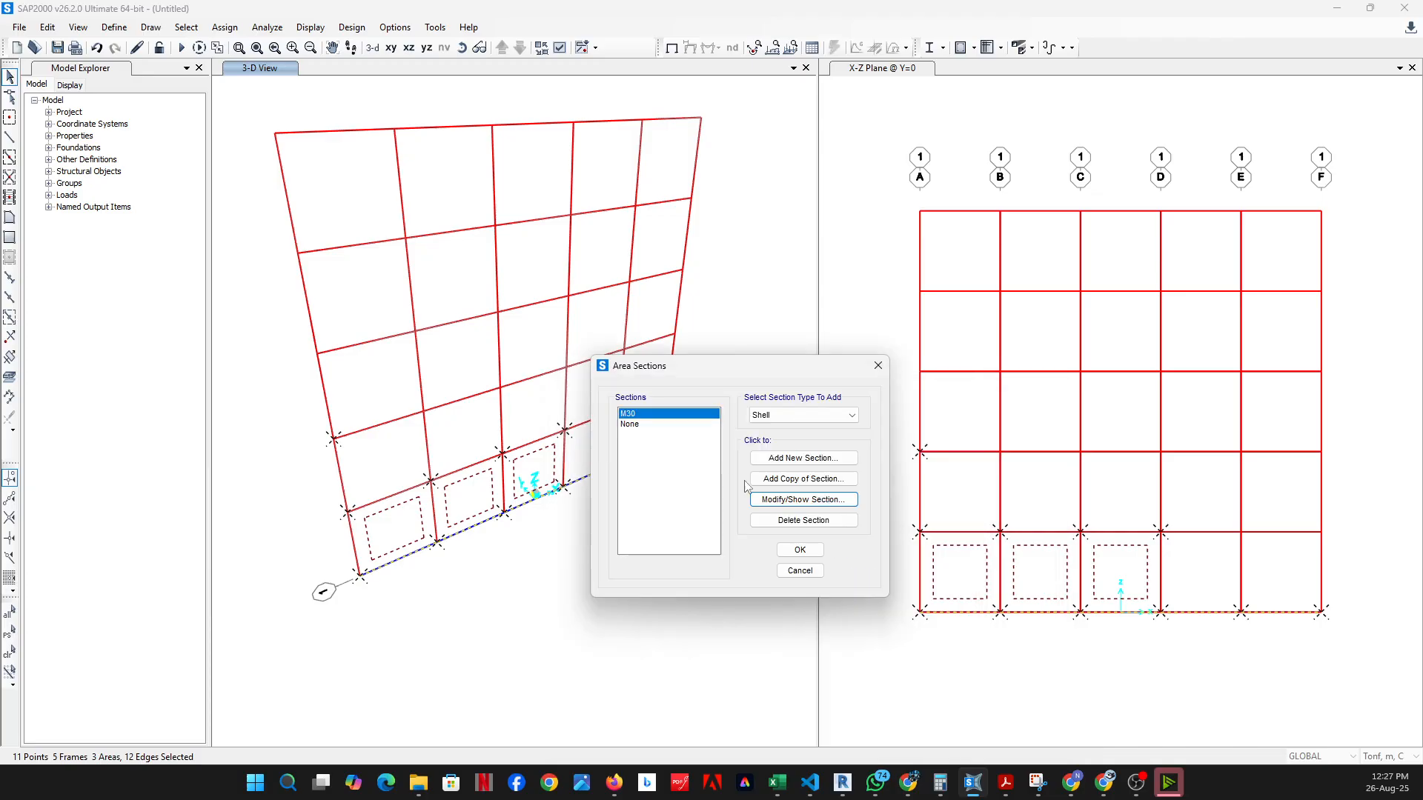
Add a new shell section named Z50 with the type Shell - Thick
left_click(789, 460)
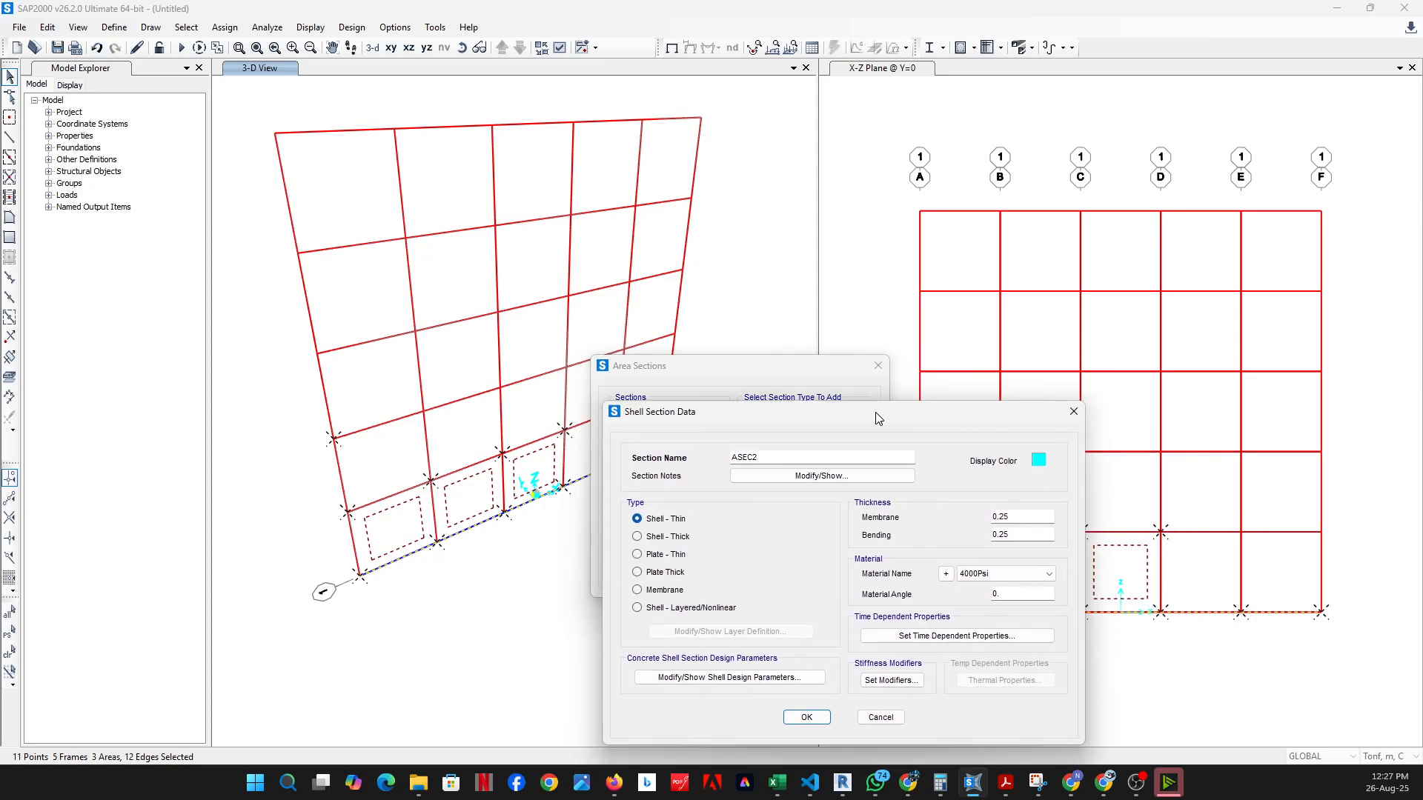
left_click_drag(861, 375, 779, 383)
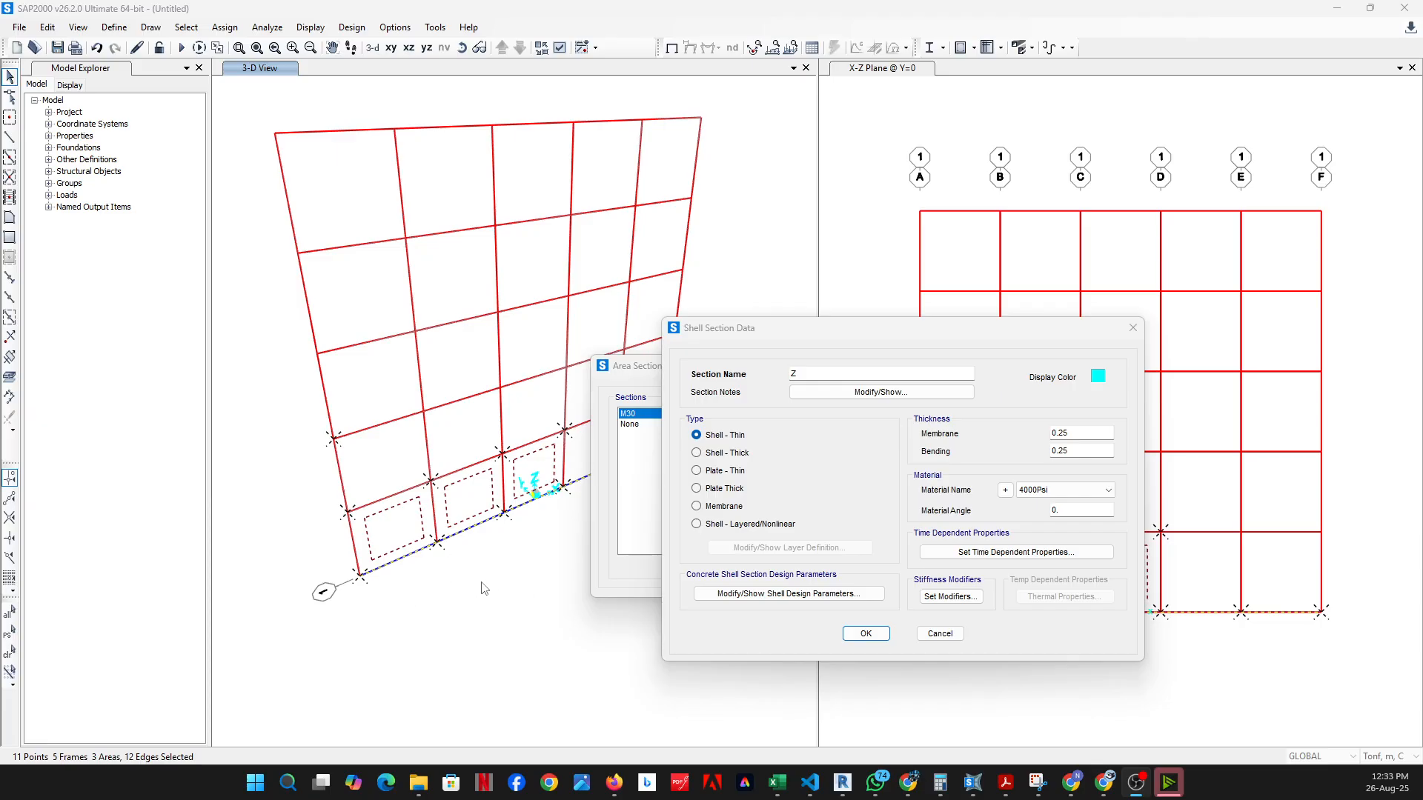
left_click(877, 375)
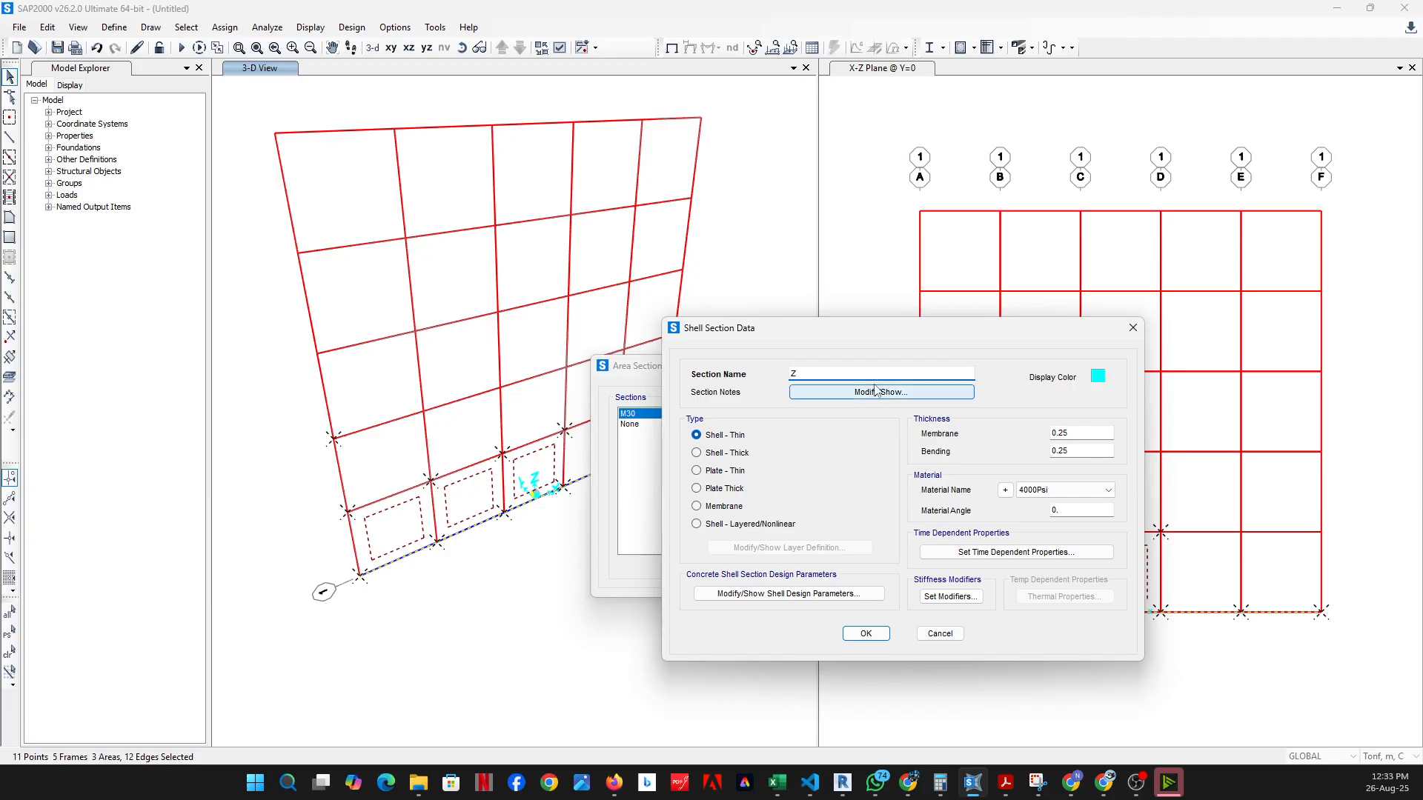
type("Z50")
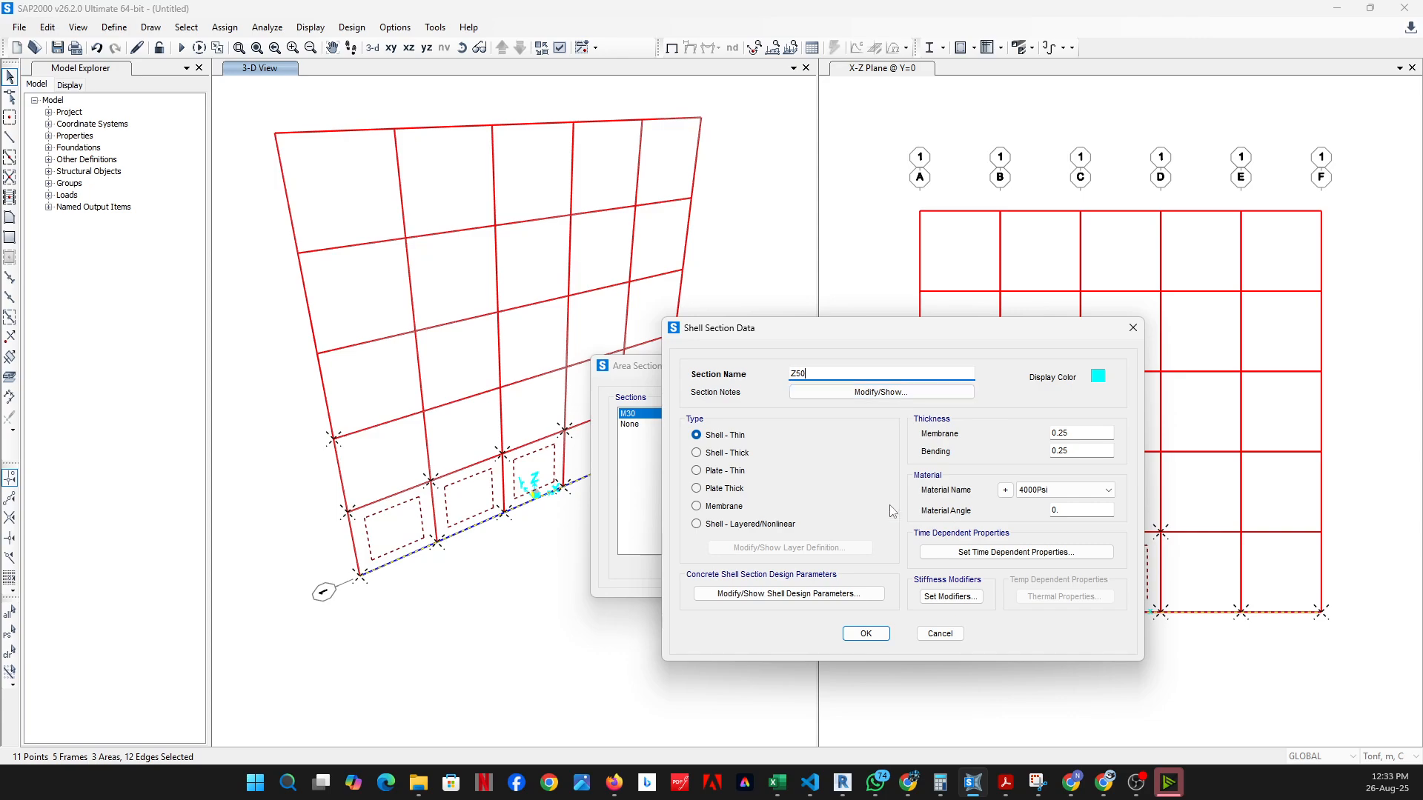
left_click(740, 453)
Set the Z50 section's membrane and bending thickness to 0.5 m and accept the area sections
left_click_drag(1101, 432, 1040, 433)
type("0.5")
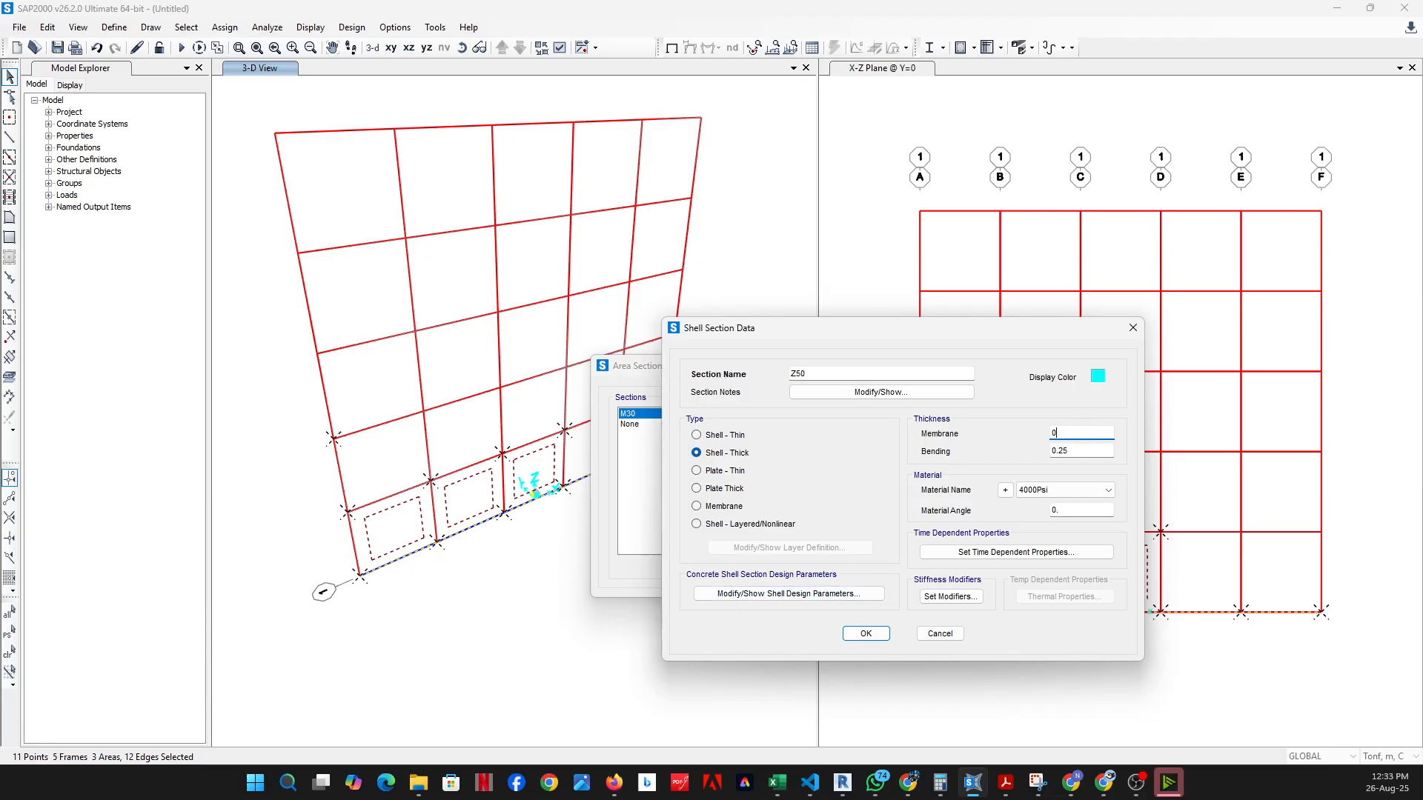
double_click(1058, 450)
type("0.5")
left_click(863, 634)
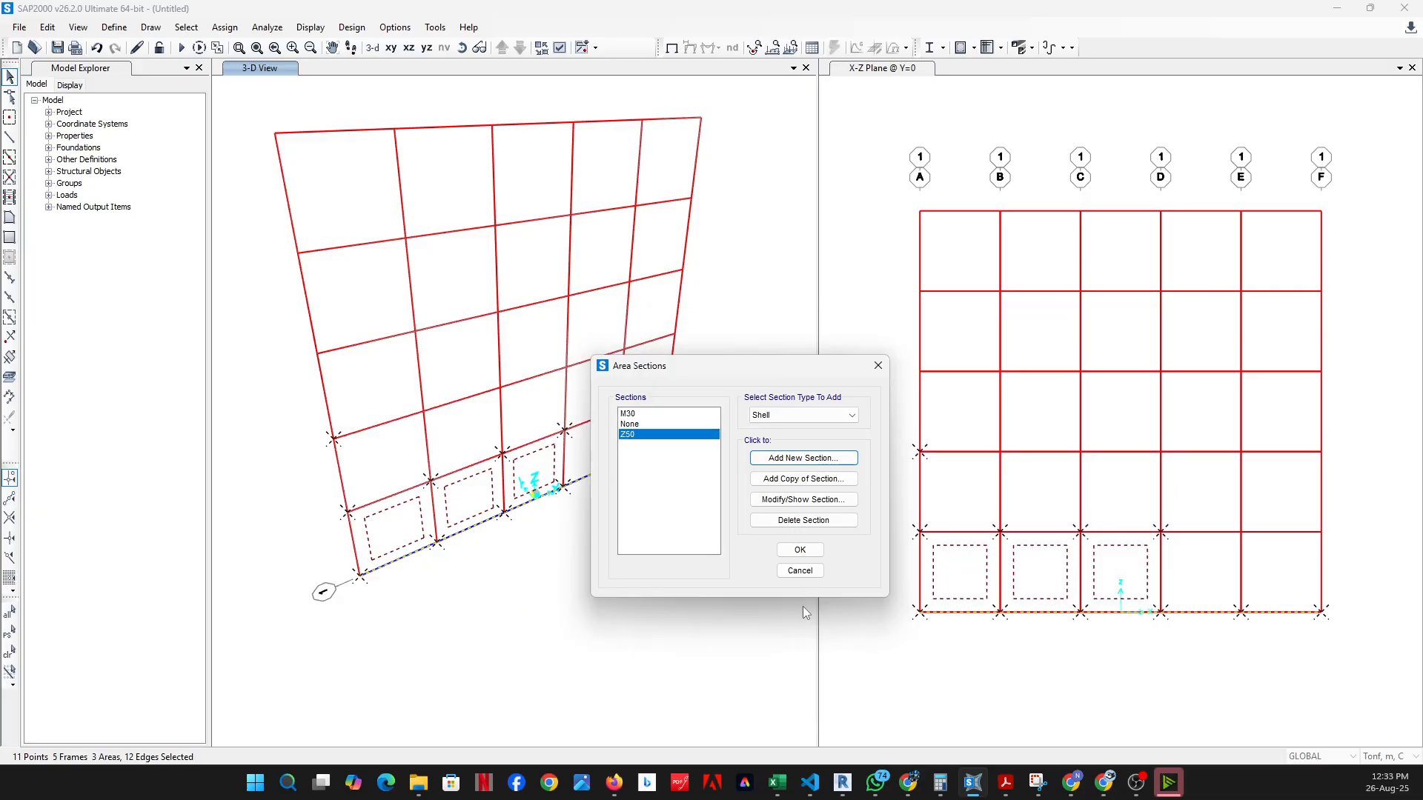
left_click(789, 552)
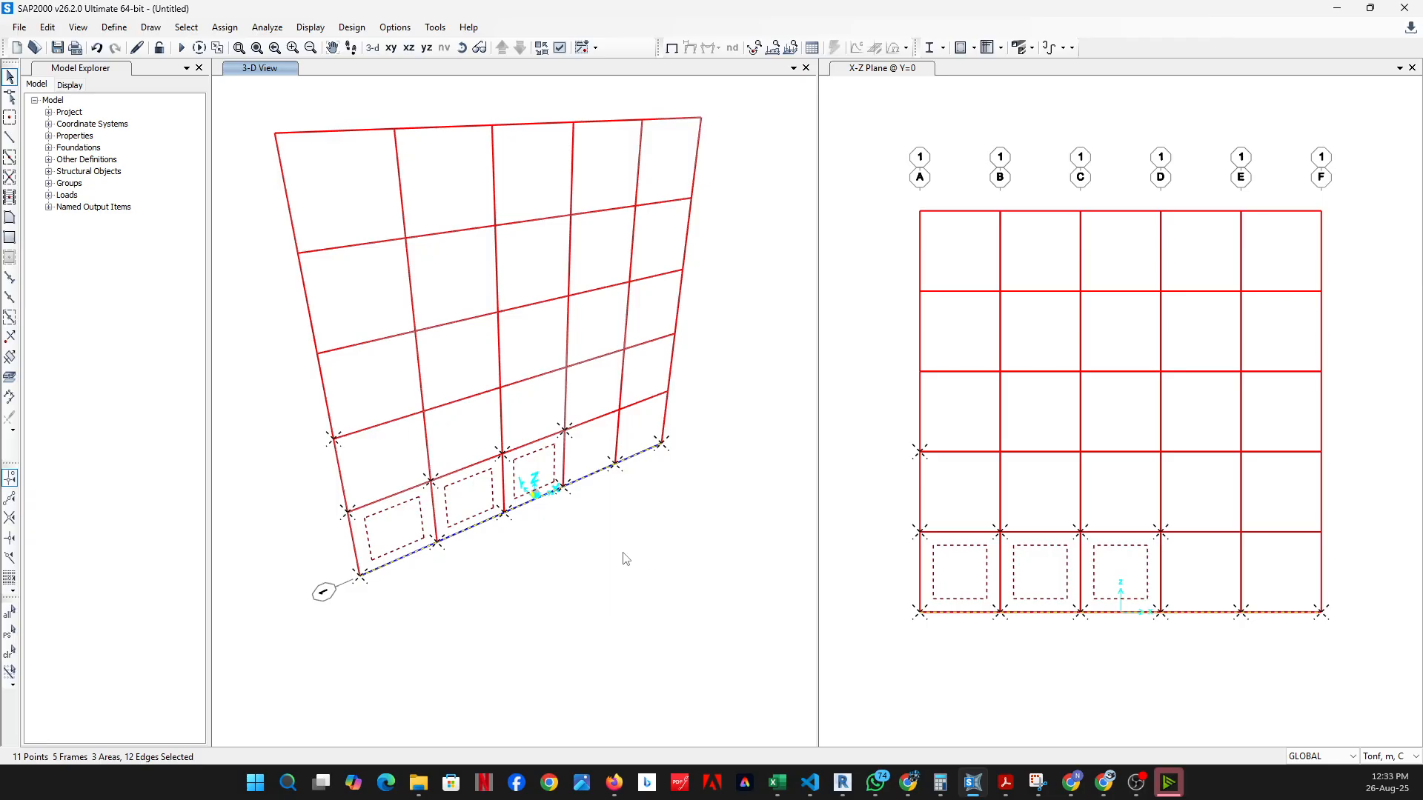
Extrude the selected base frames linearly into Z50 areas with dy -0.5 m and 6 increments, deleting the source objects
left_click(48, 27)
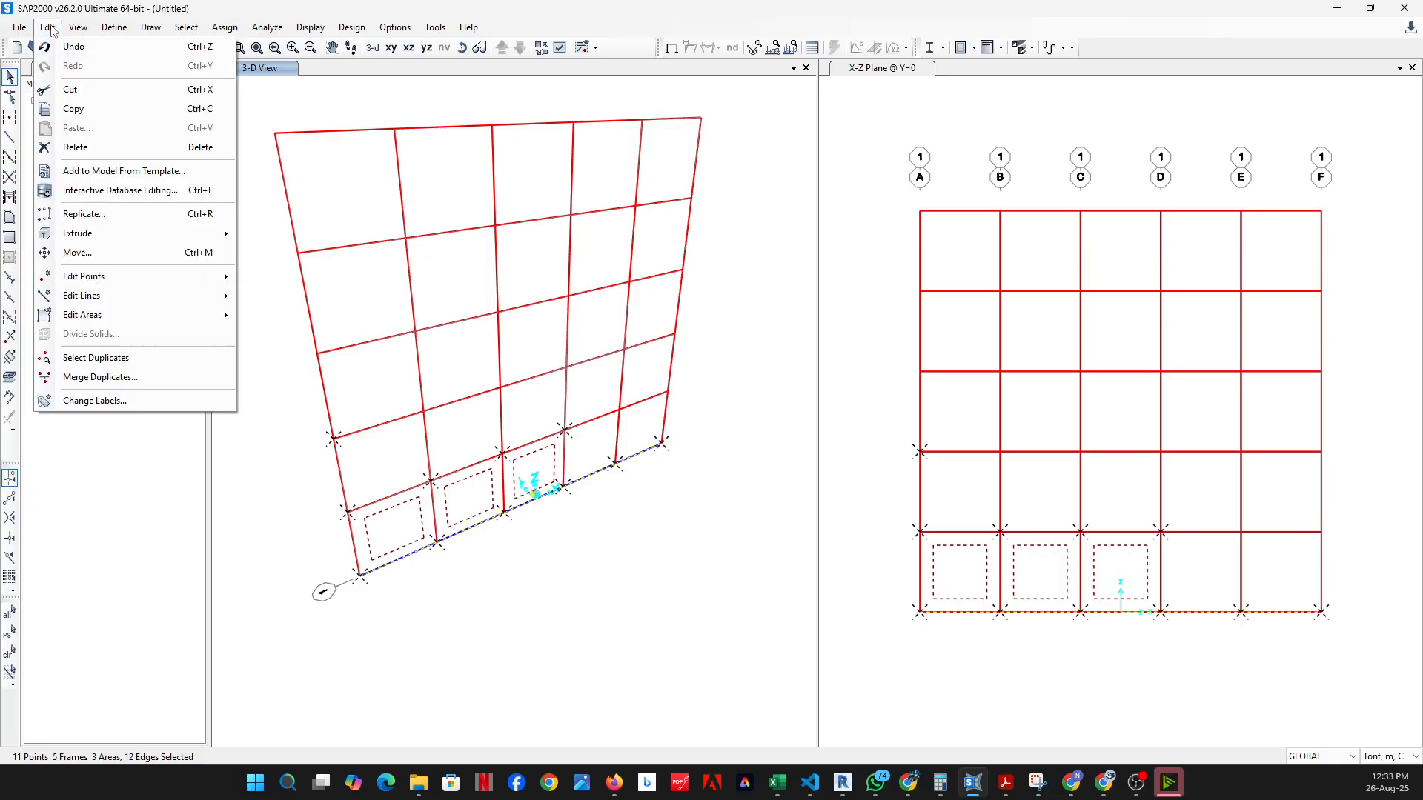
mouse_move(162, 235)
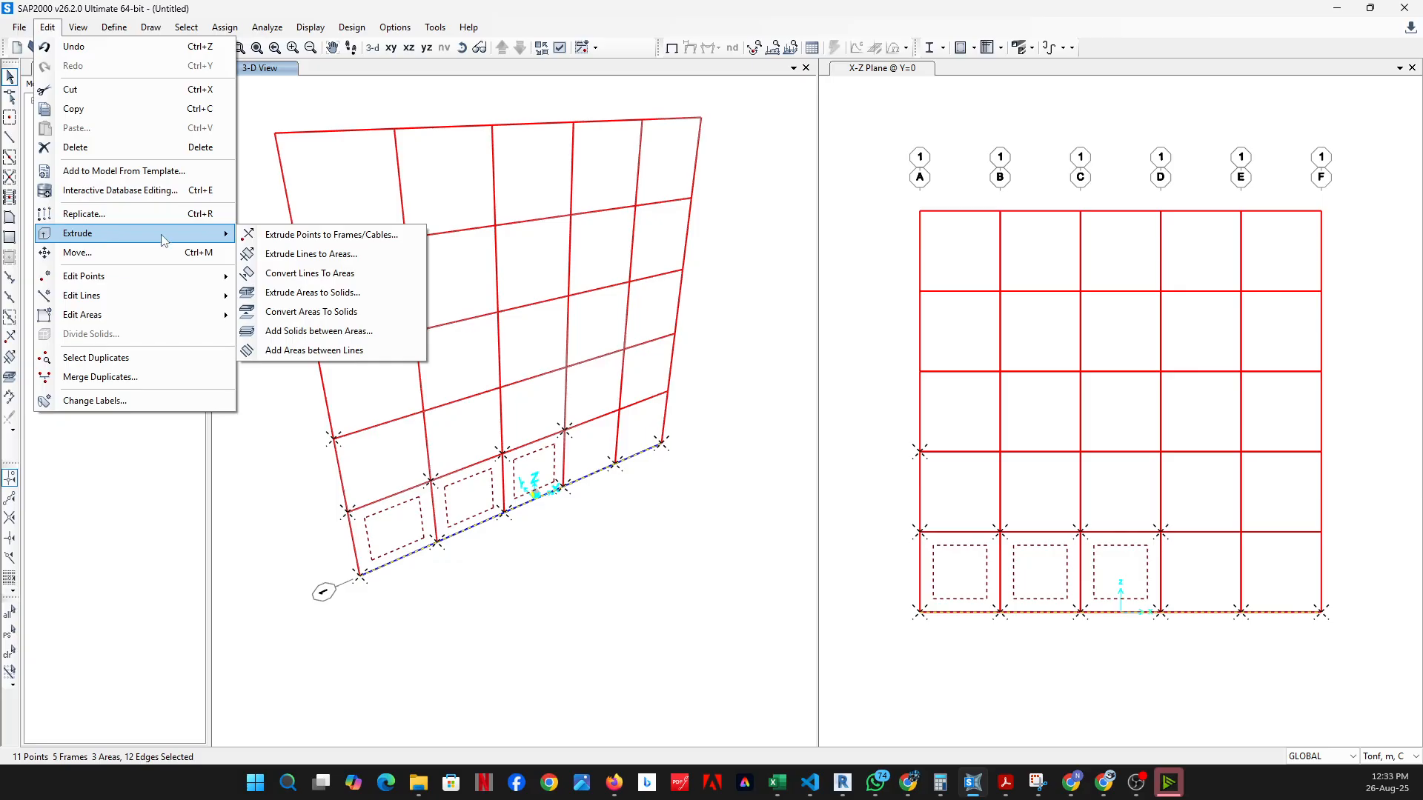
left_click(318, 254)
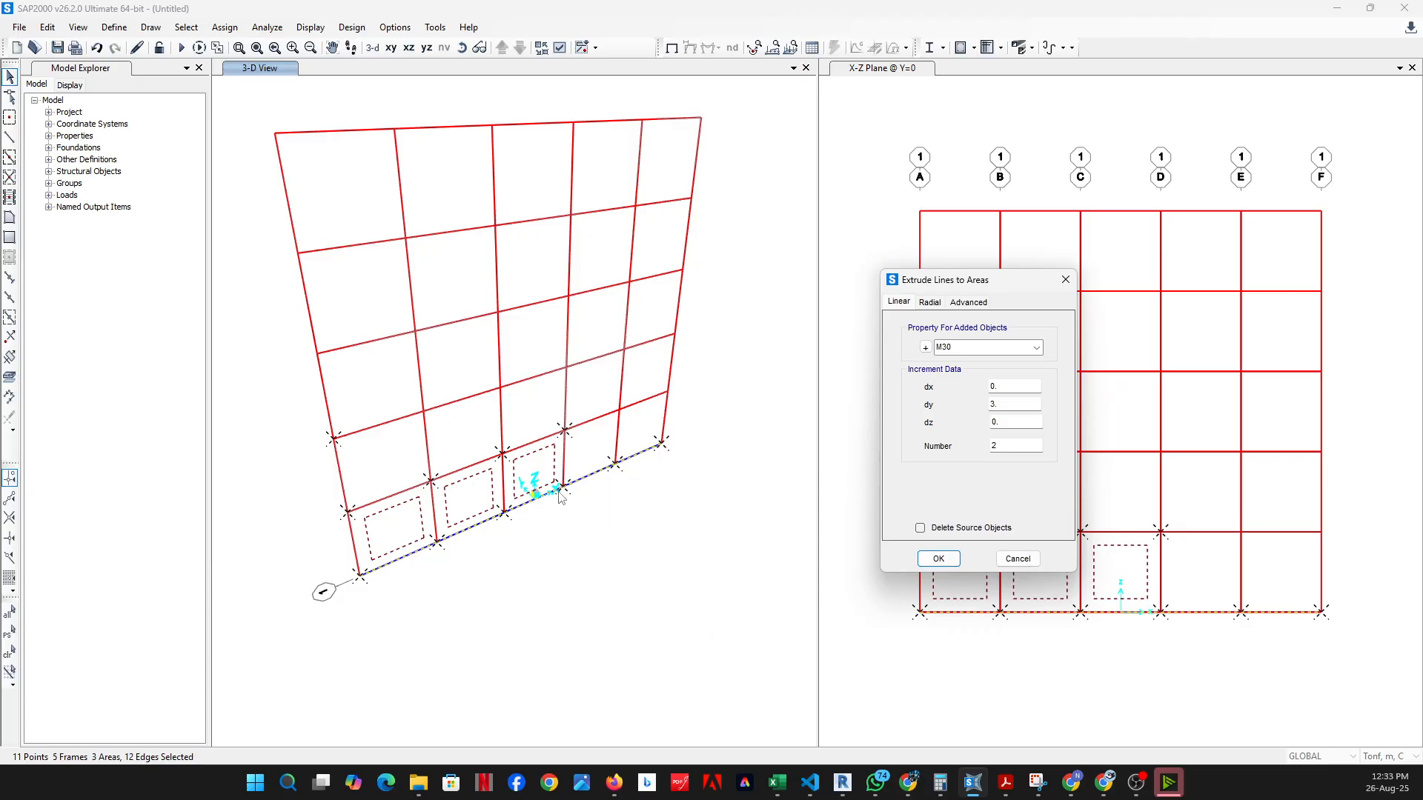
left_click(1037, 347)
left_click(999, 384)
key("Tab")
left_click_drag(1022, 404, 991, 405)
type("-0.5")
left_click(1008, 422)
key("Tab")
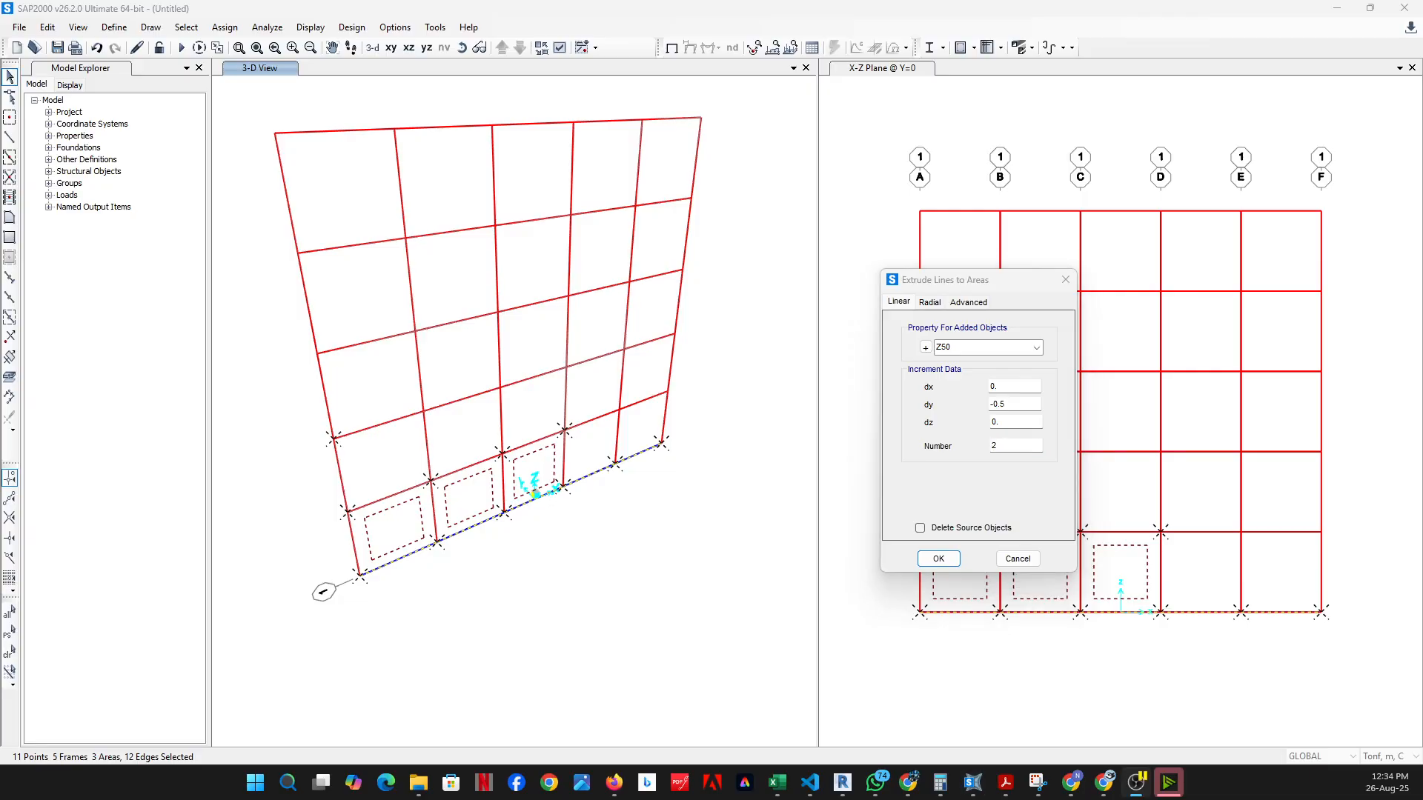
left_click(982, 454)
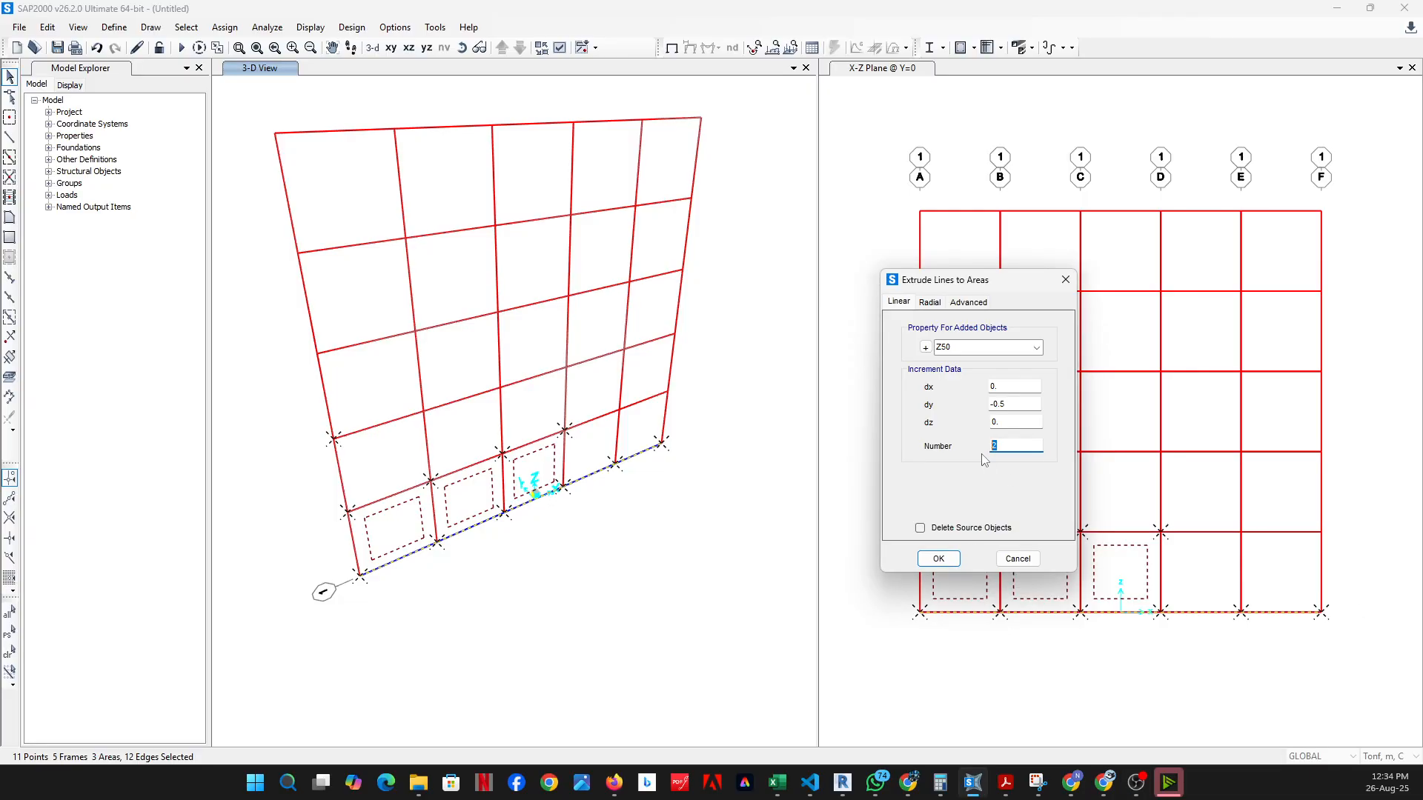
left_click(971, 527)
left_click(938, 560)
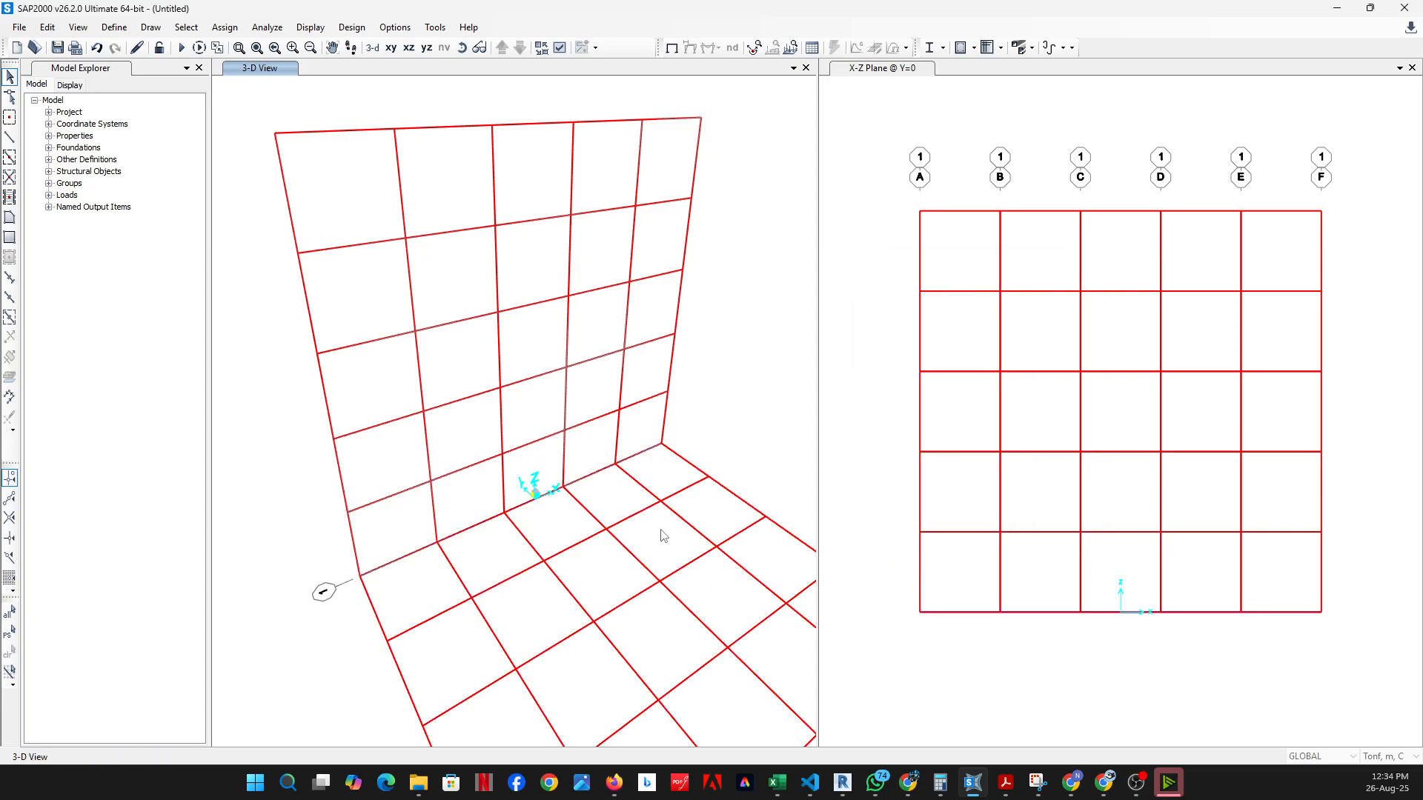
scroll(663, 535, "down", 3)
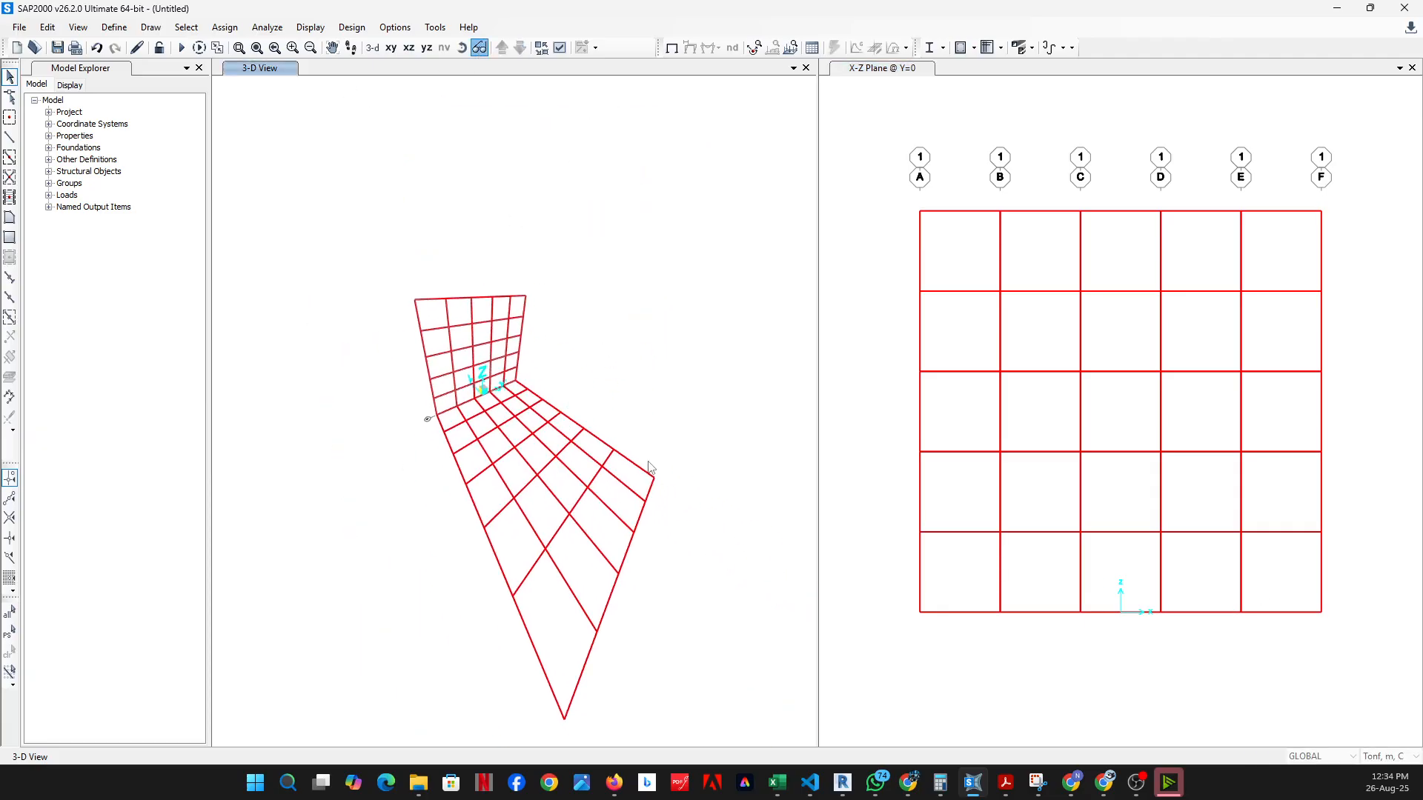
left_click(463, 54)
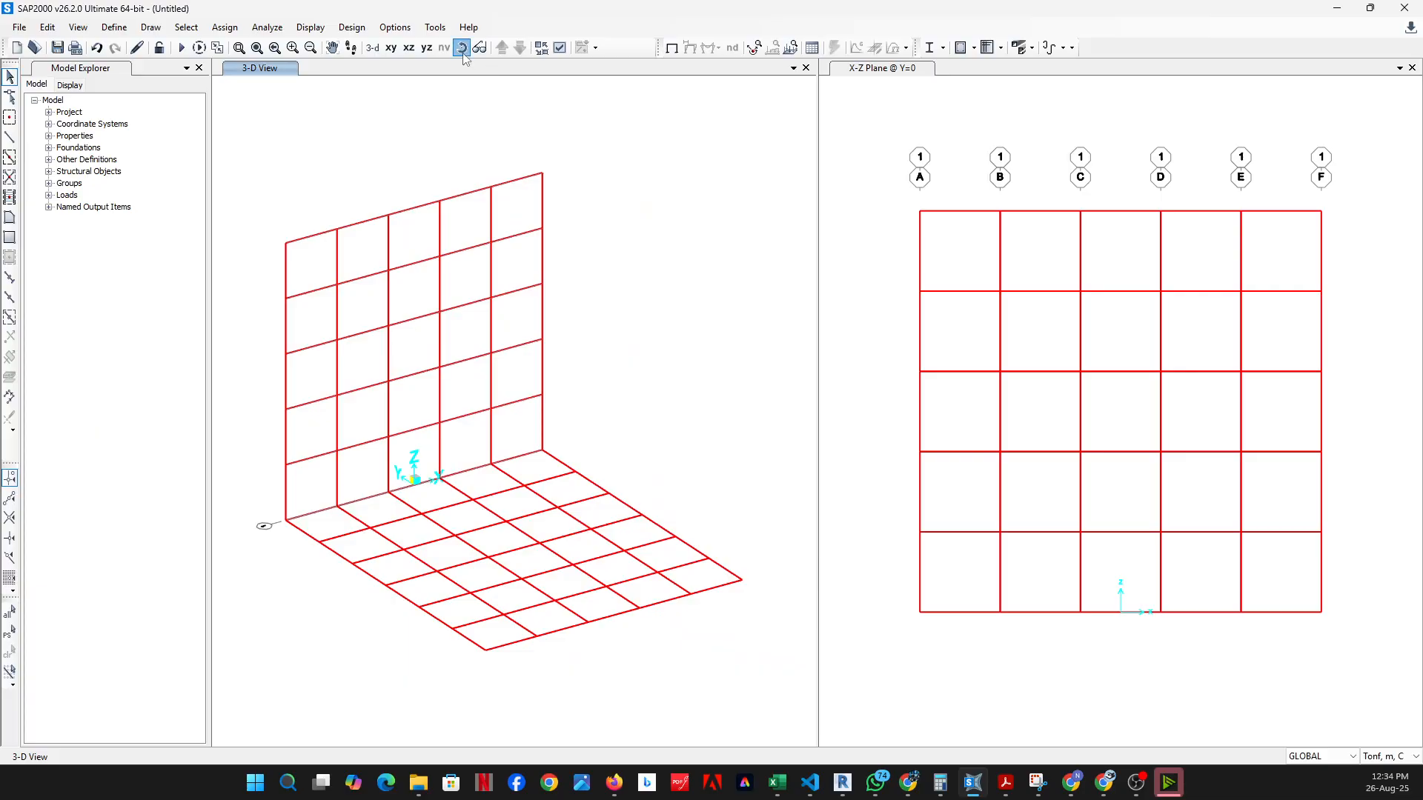
left_click_drag(564, 445, 548, 488)
left_click(407, 31)
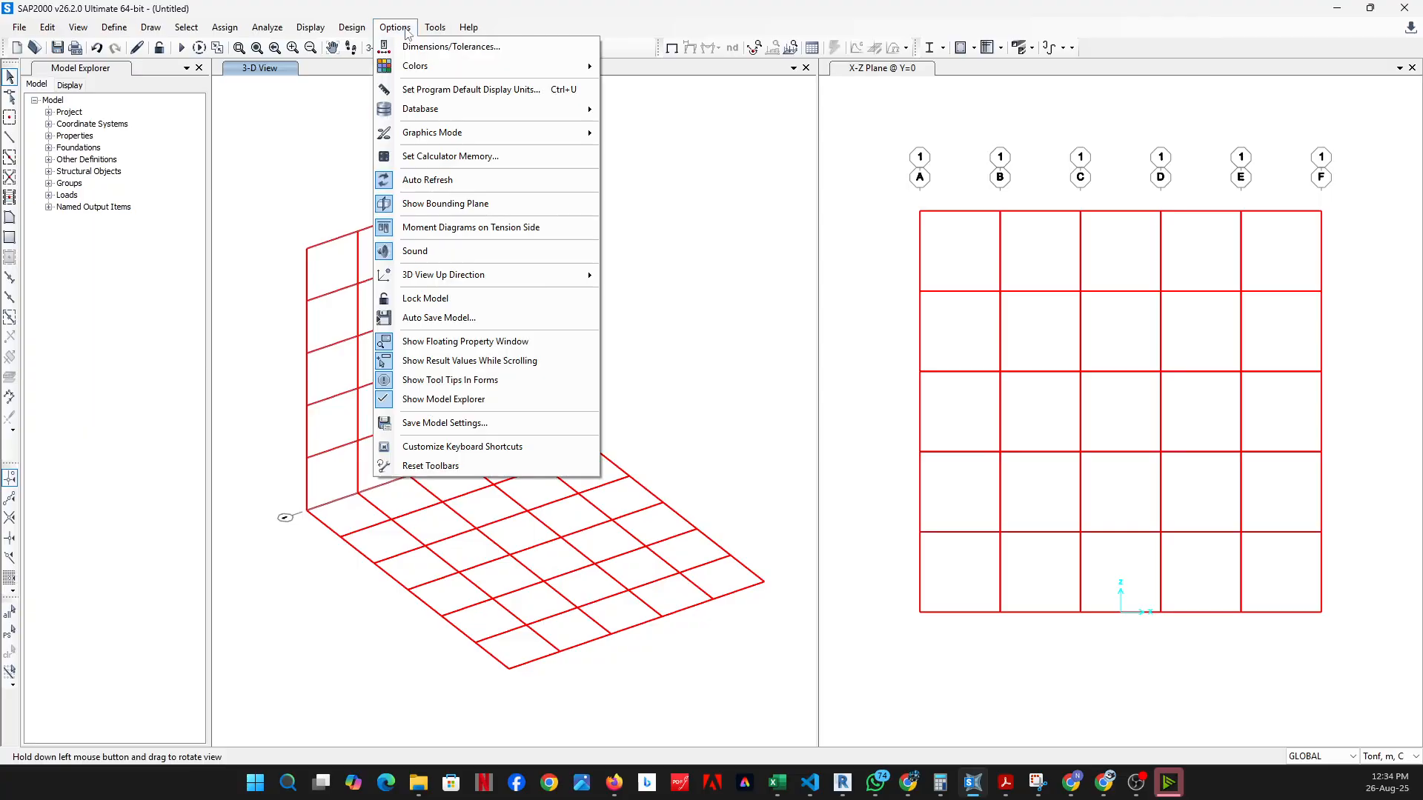
mouse_move(467, 134)
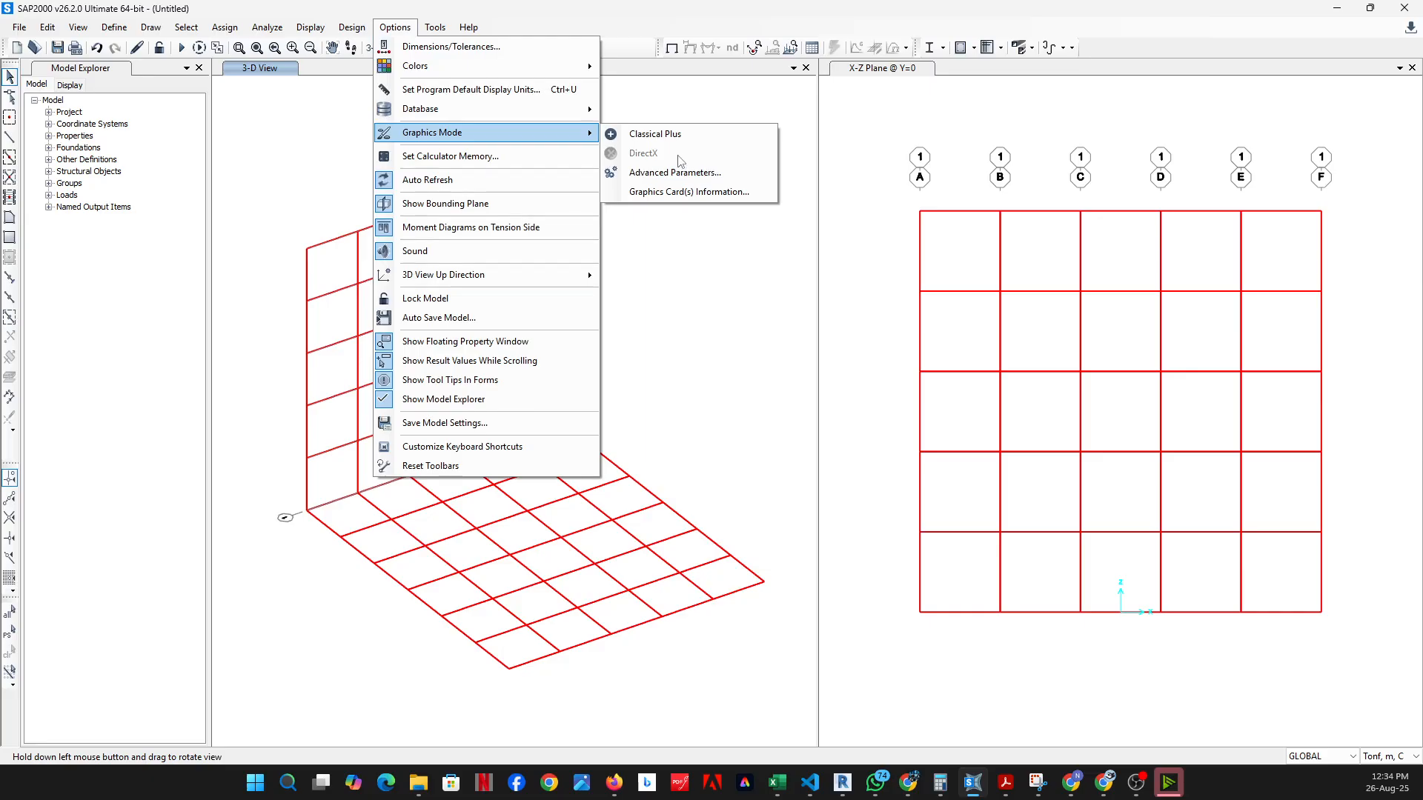
left_click(701, 404)
left_click_drag(561, 528, 612, 461)
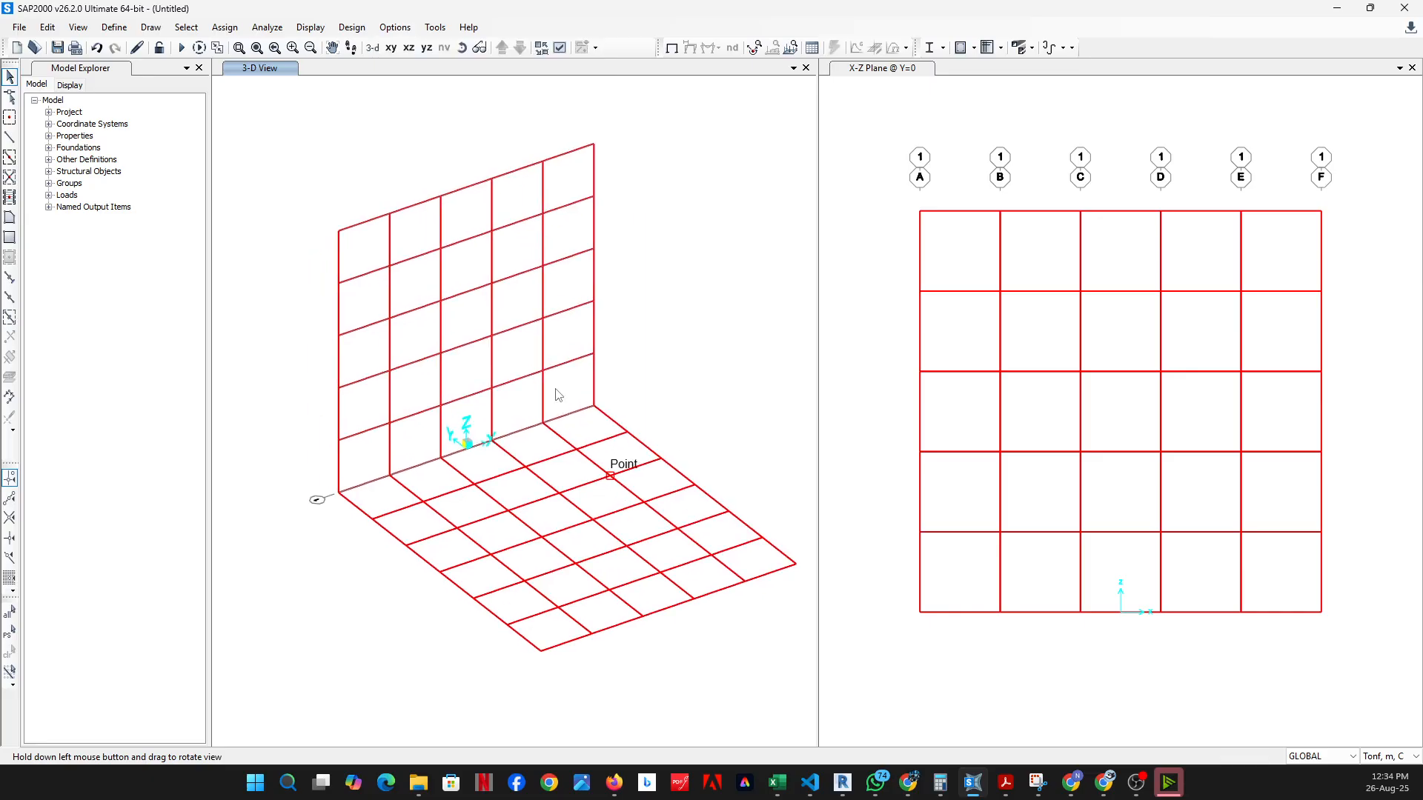
Replicate the wall's top row of area panels linearly with dz 0.5 m and 4 increments, keeping the original objects
left_click_drag(474, 93, 624, 465)
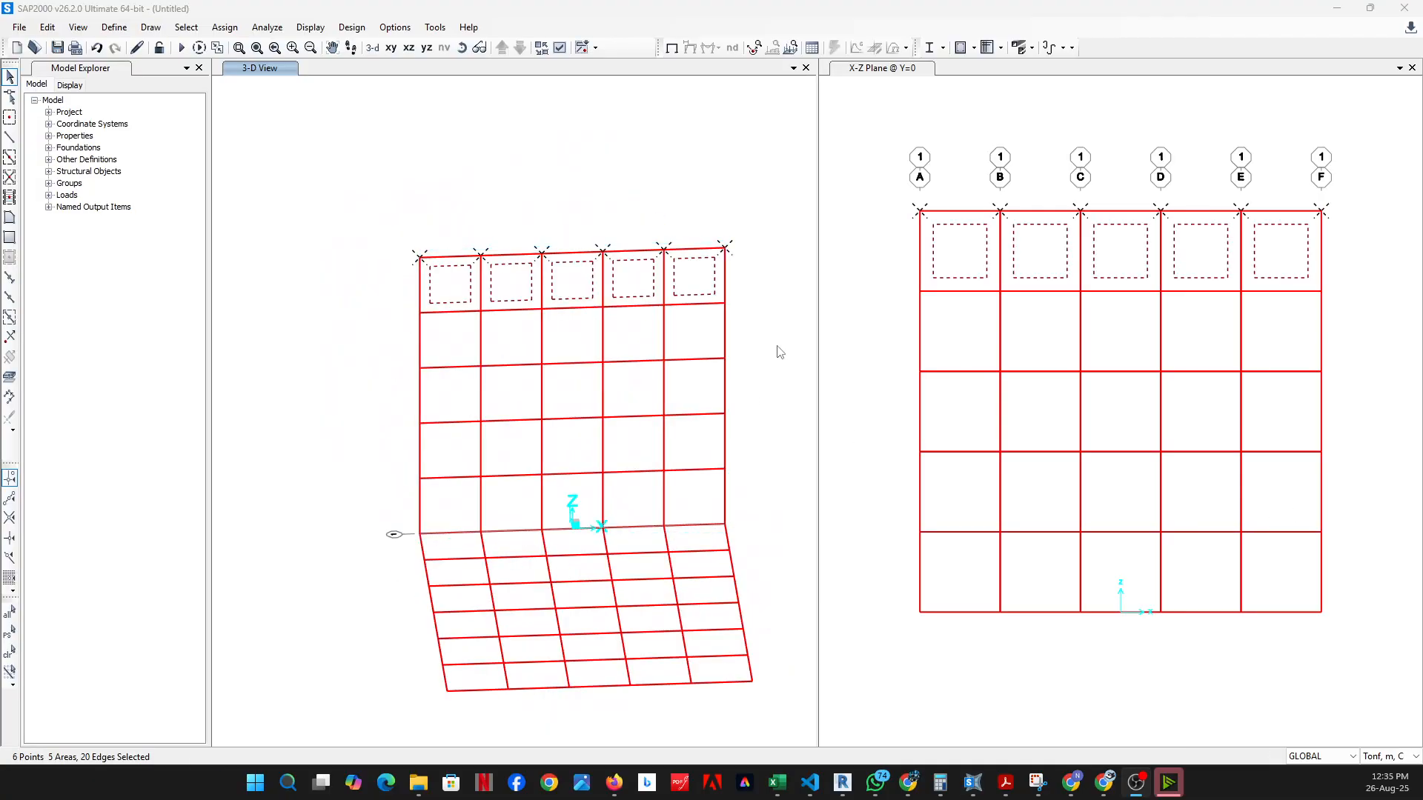
left_click_drag(756, 201, 317, 289)
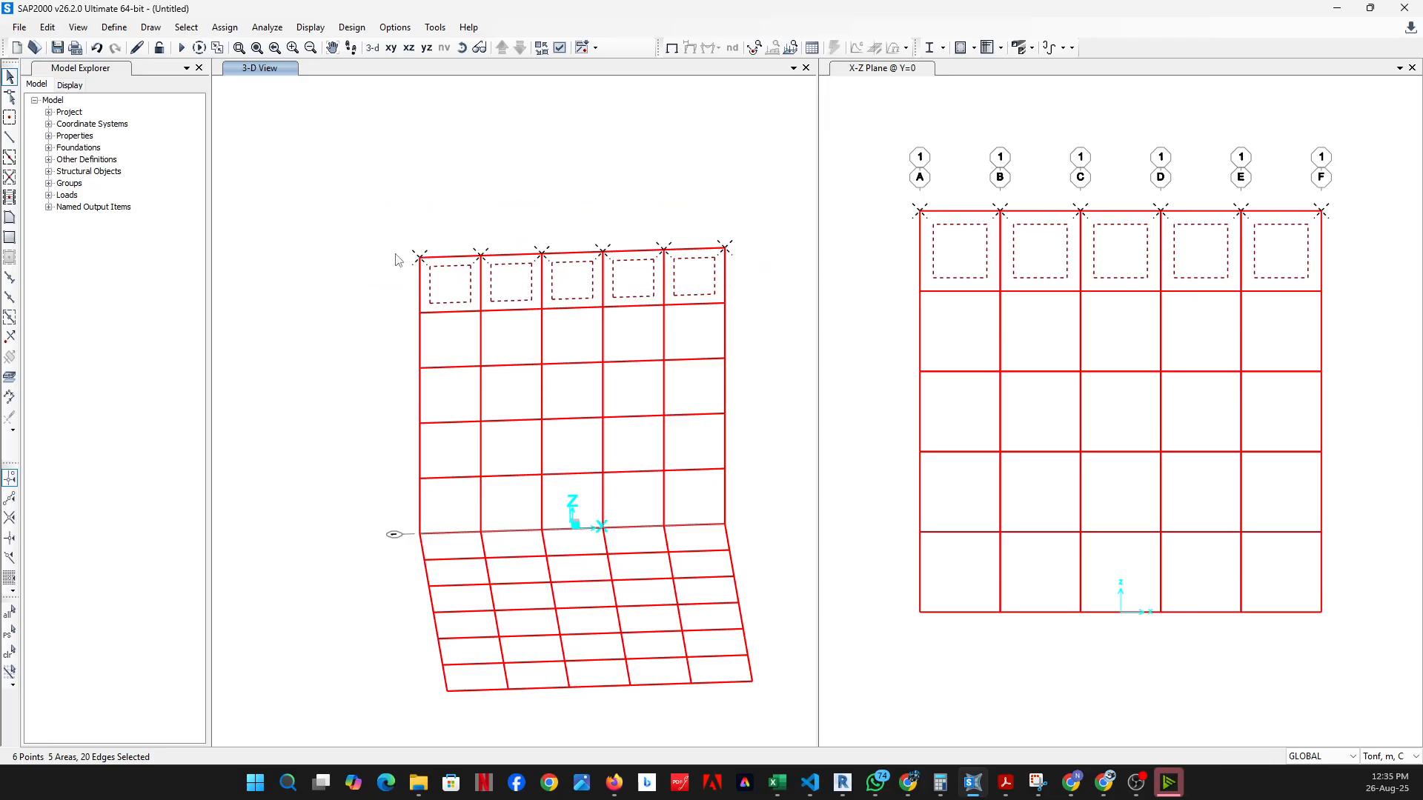
left_click(46, 28)
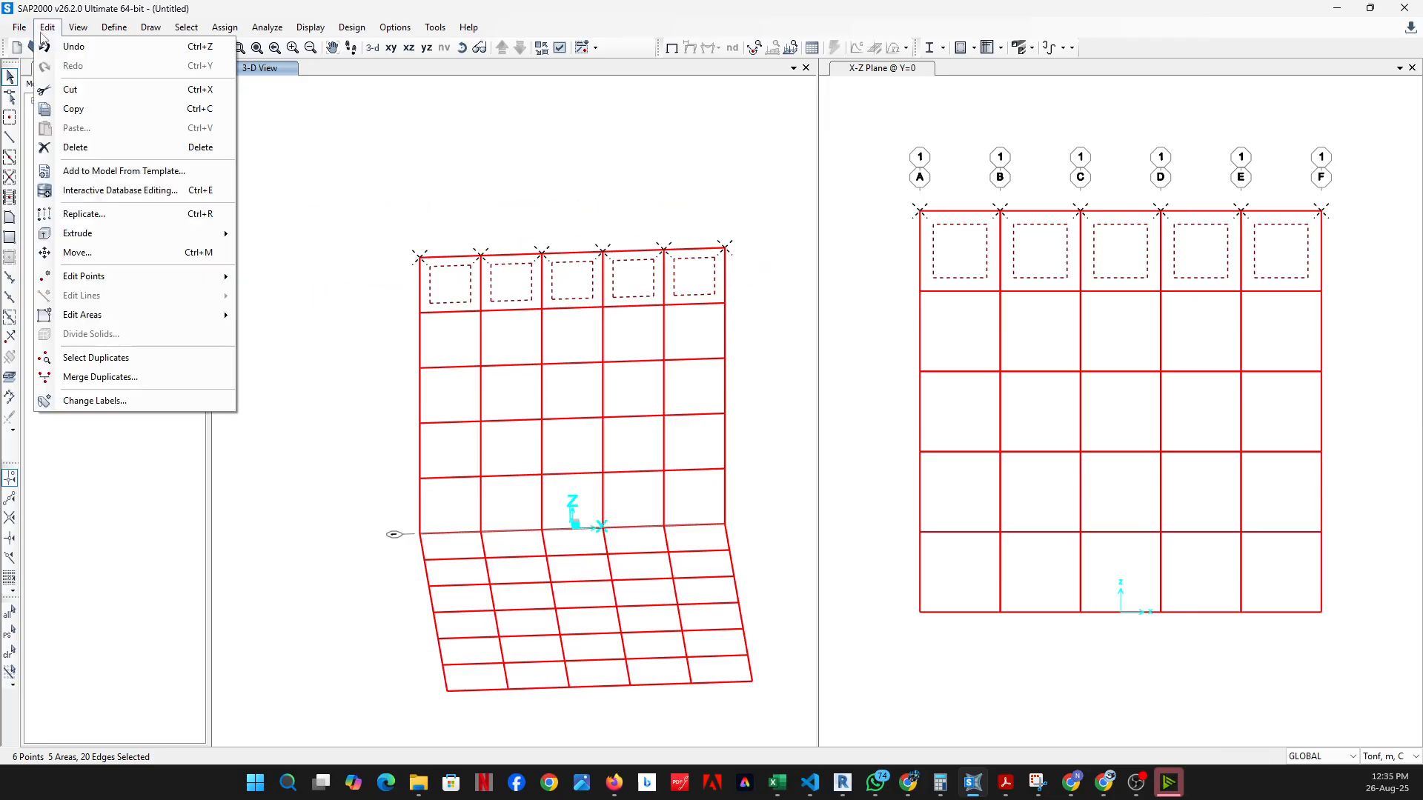
left_click(133, 214)
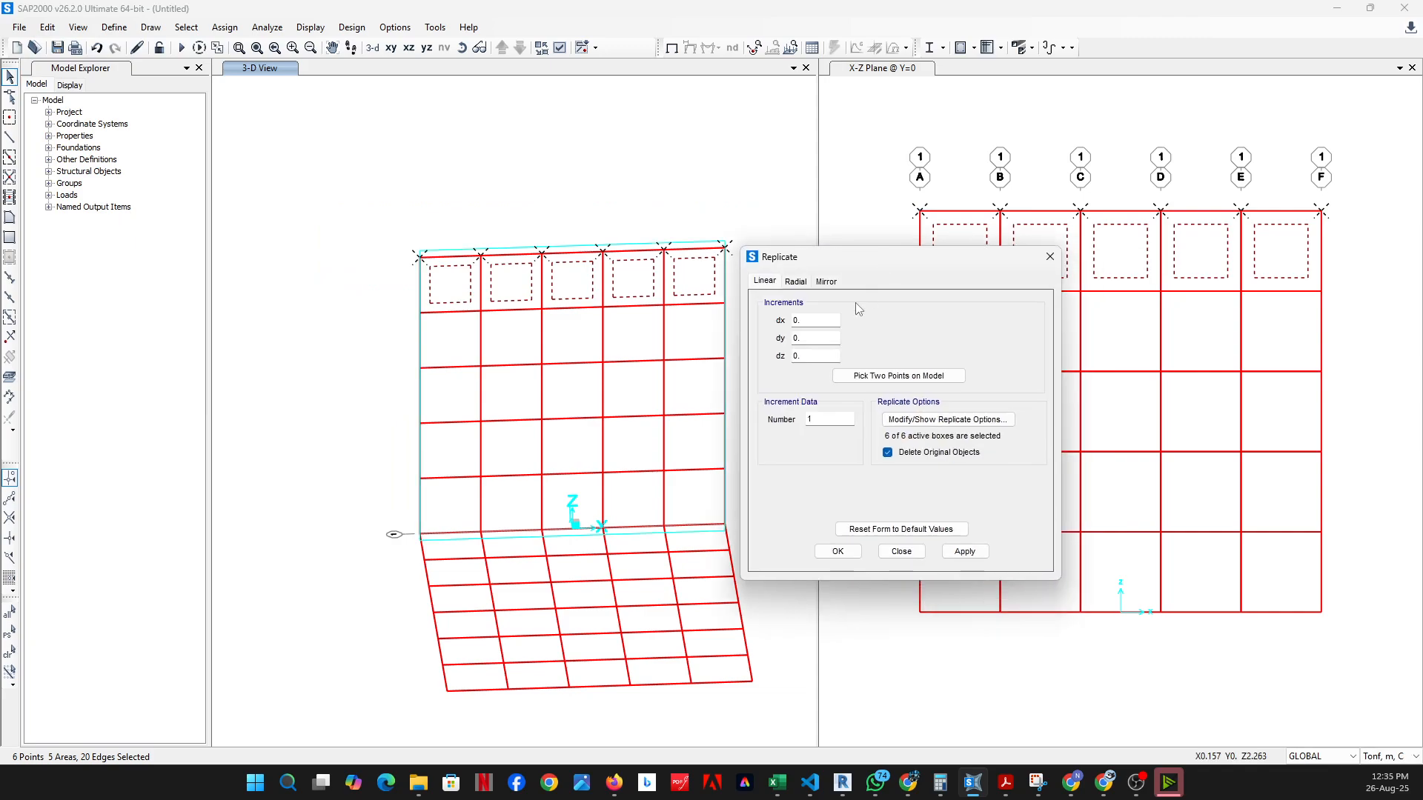
left_click(796, 282)
left_click(764, 282)
left_click_drag(814, 356, 778, 361)
type("0.5")
double_click(824, 418)
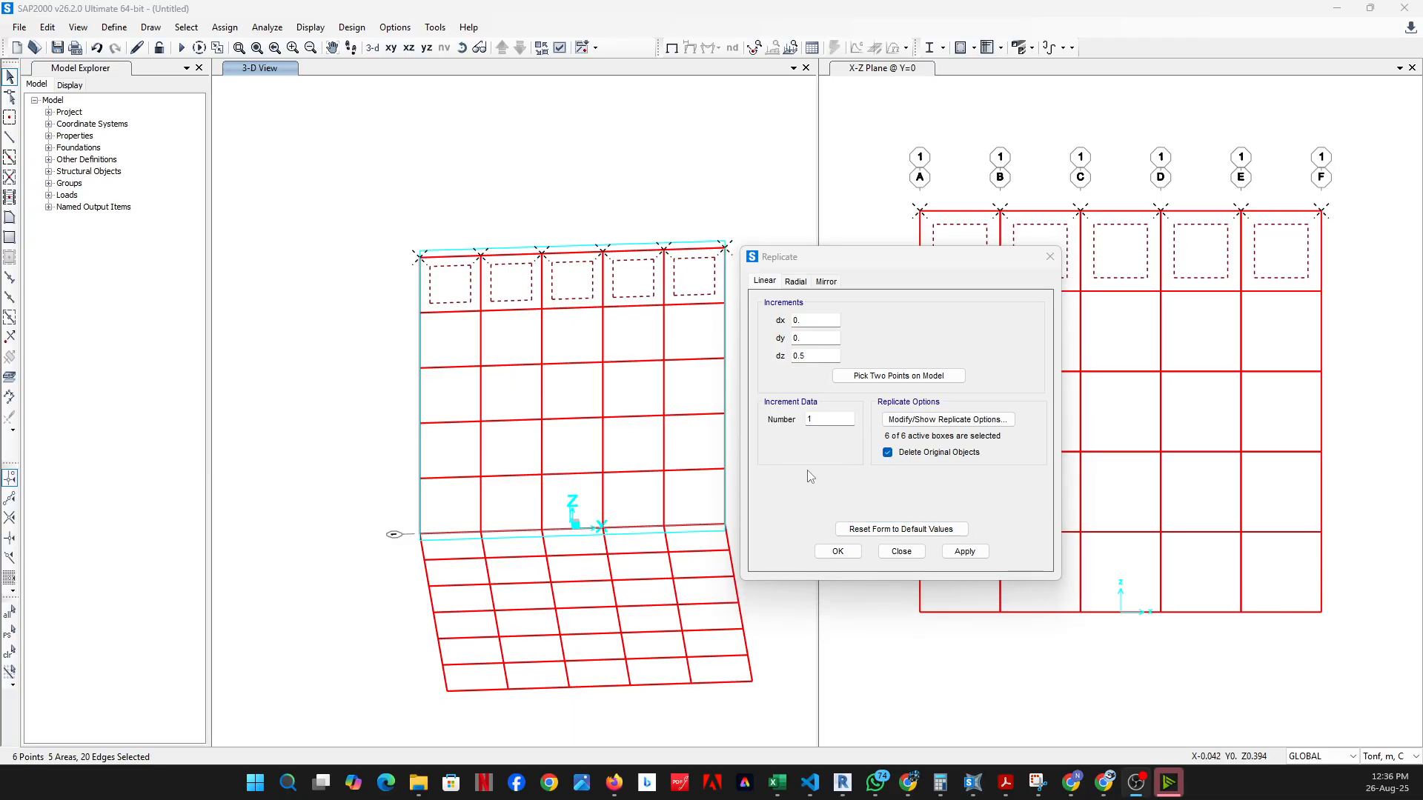
left_click_drag(819, 421, 791, 422)
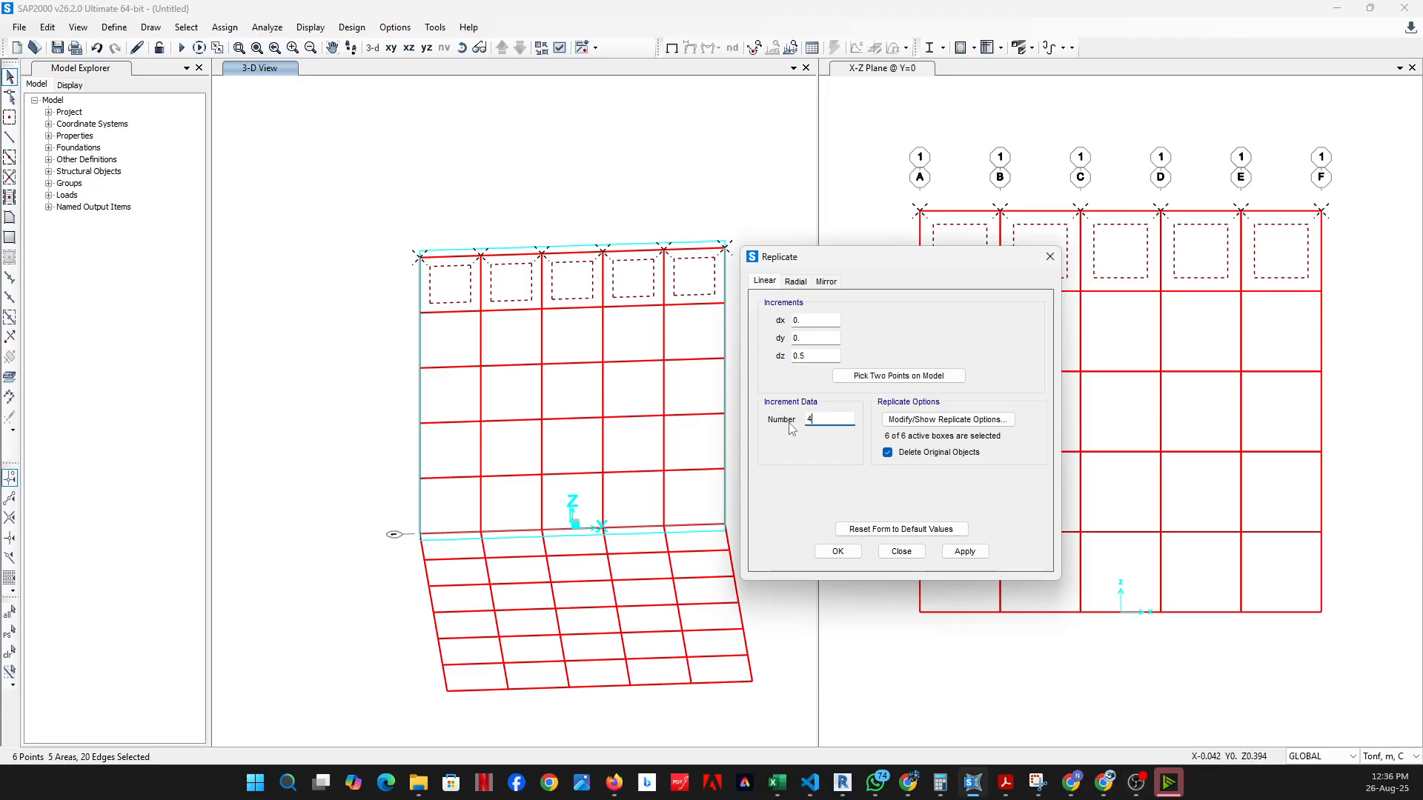
left_click(894, 457)
left_click(837, 552)
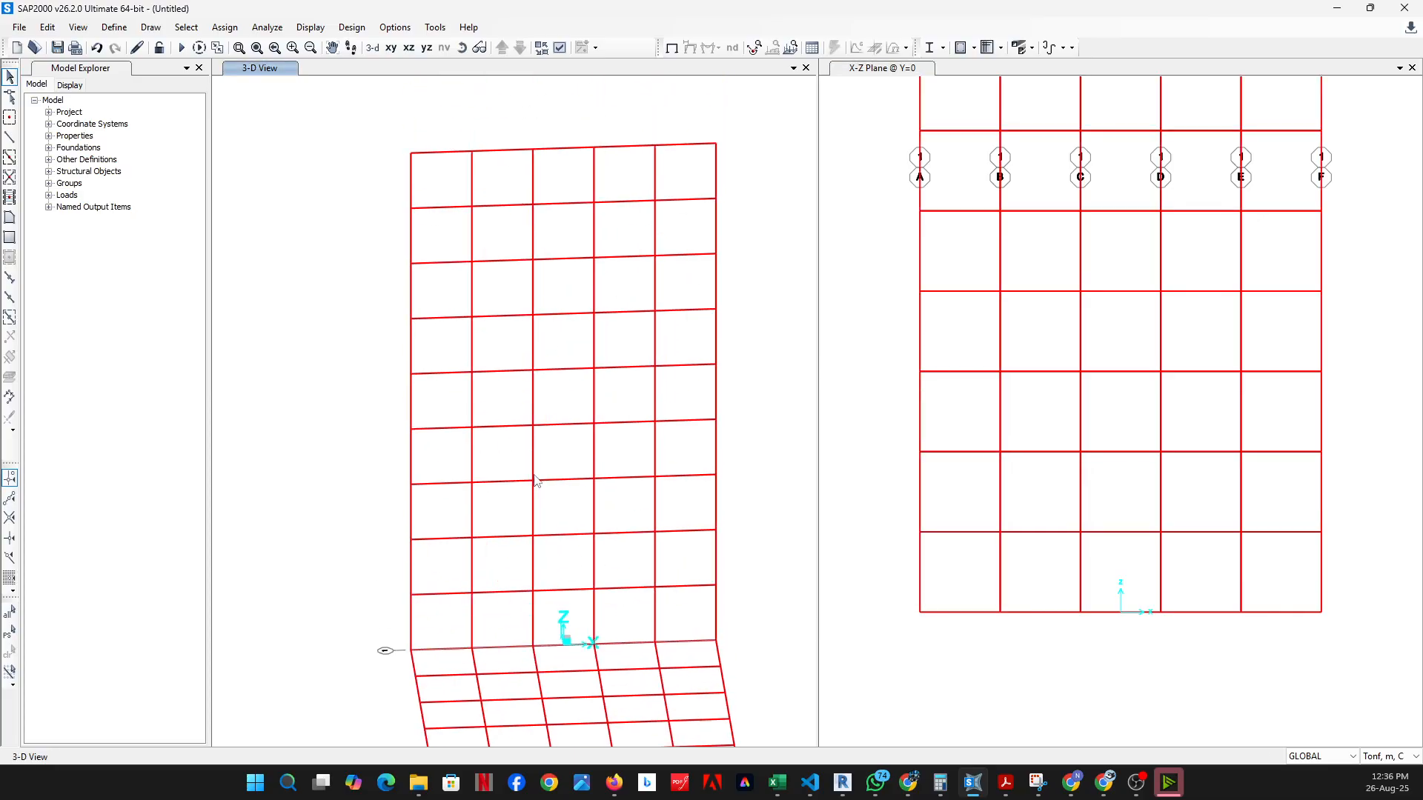
Inspect the location coordinates and section assignments of the wall's uppermost corner panel on the +X side
scroll(537, 481, "down", 3)
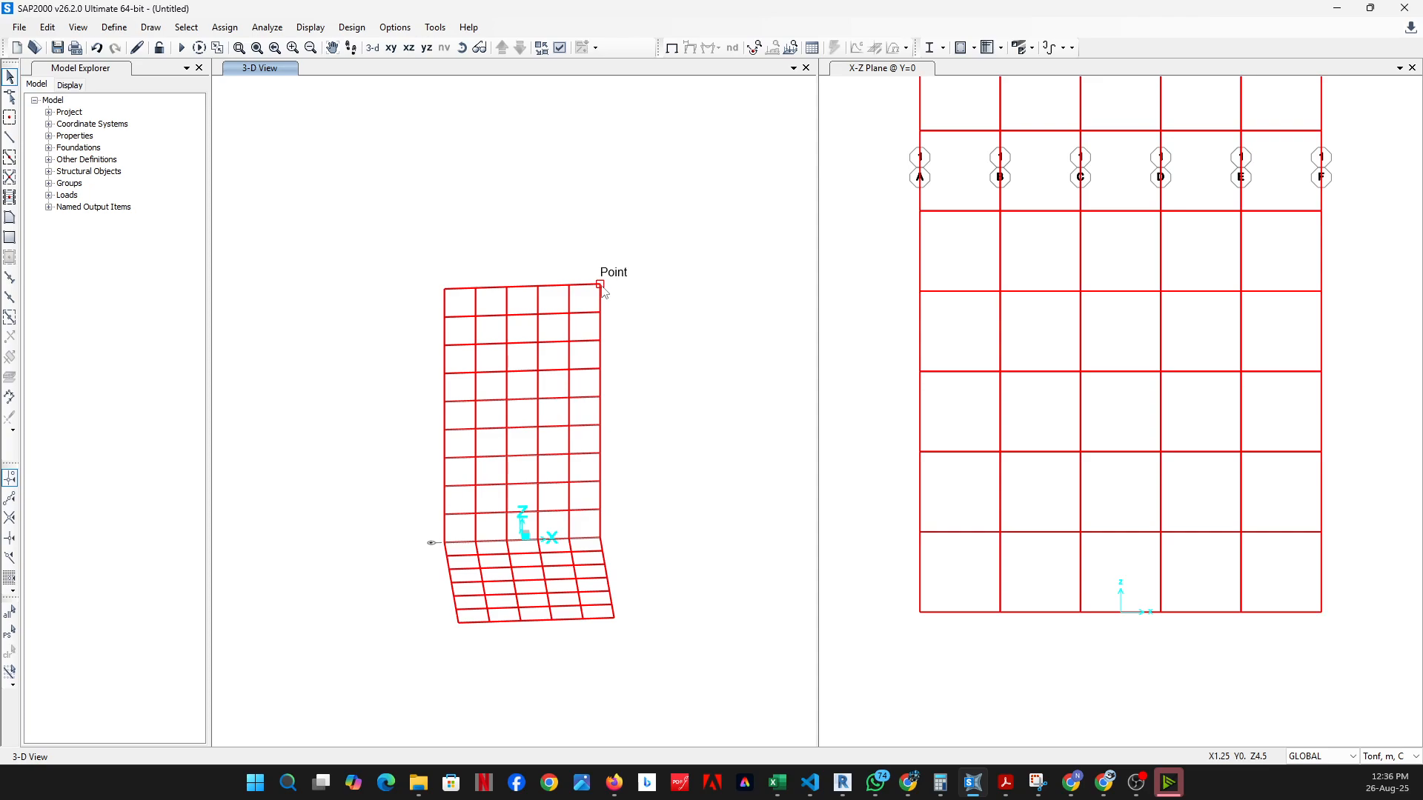
left_click(462, 47)
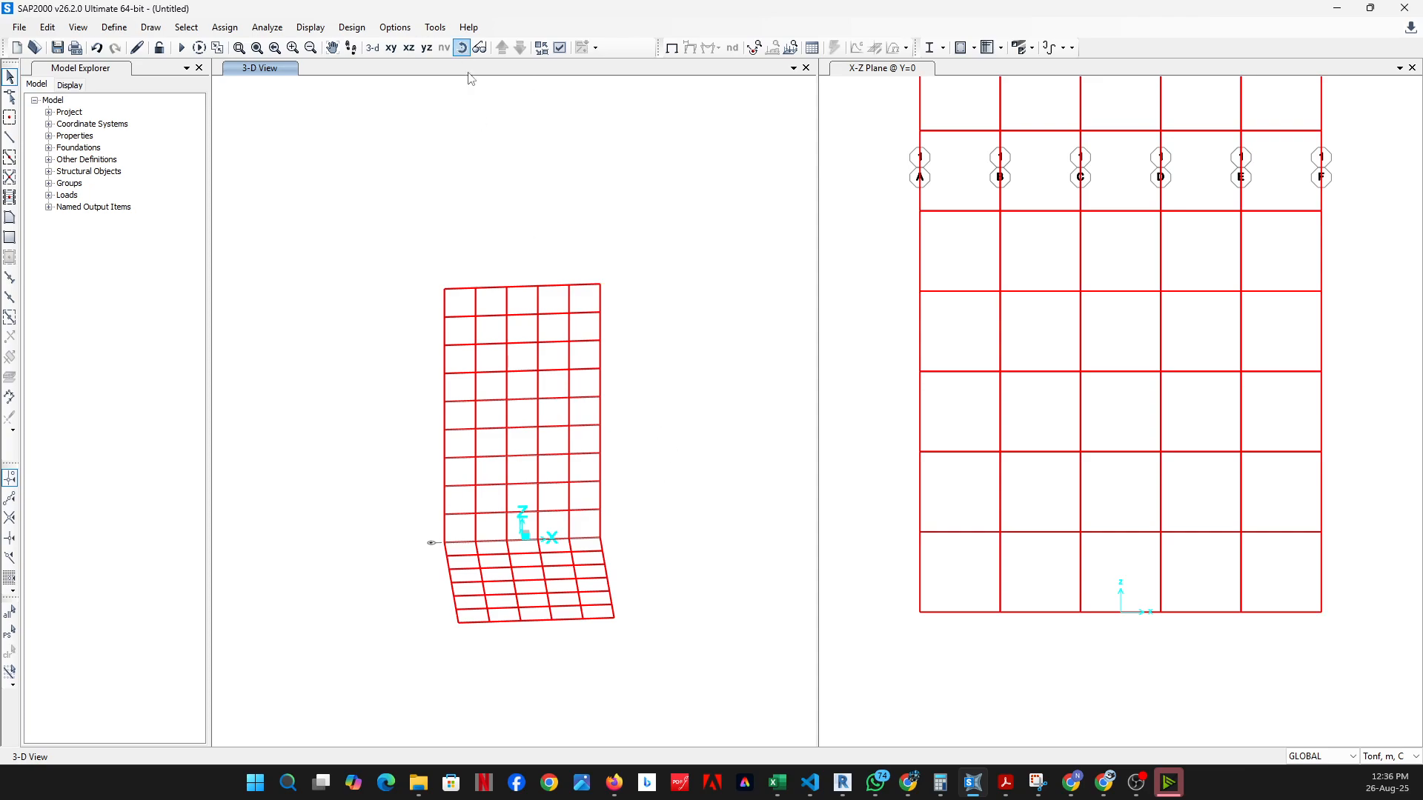
right_click(586, 304)
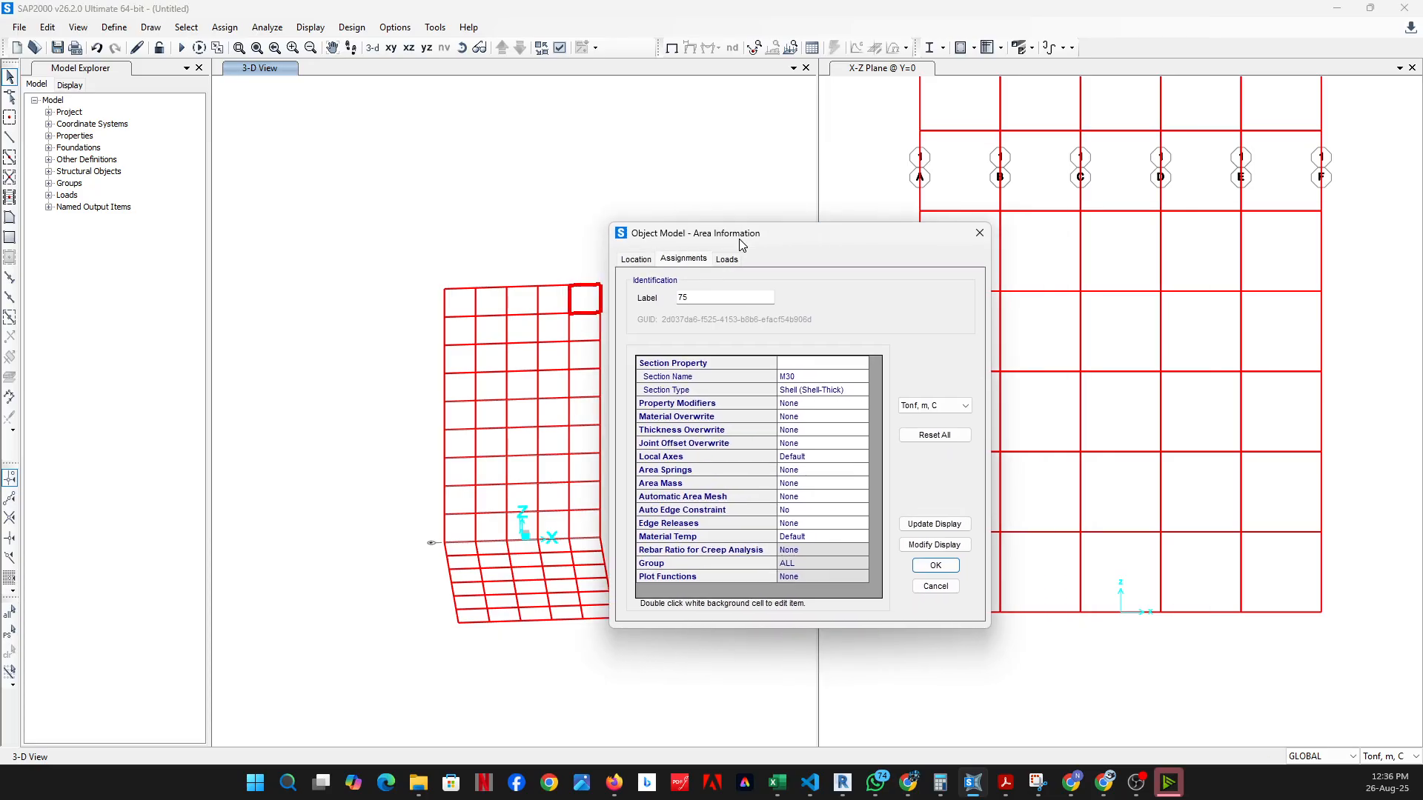
left_click(635, 260)
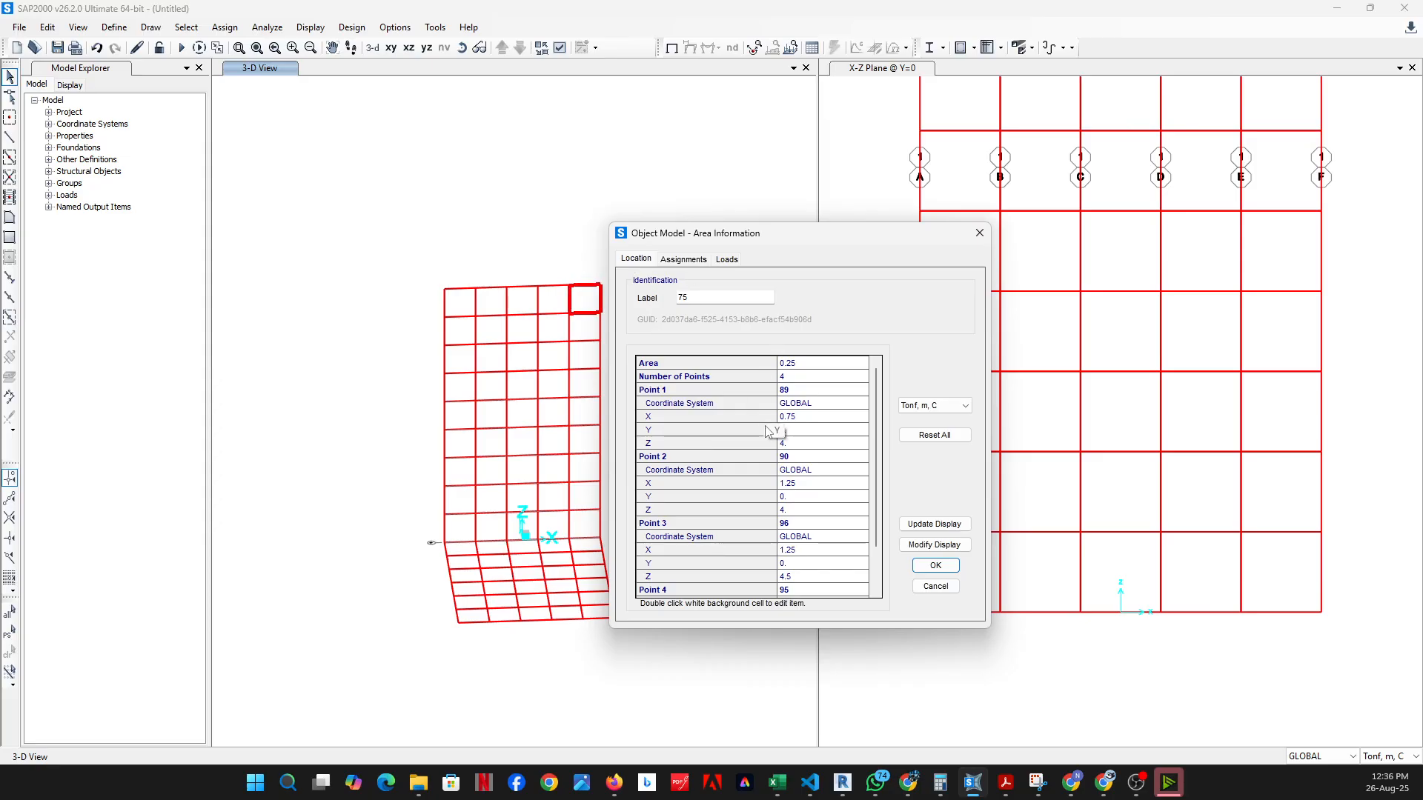
left_click(683, 260)
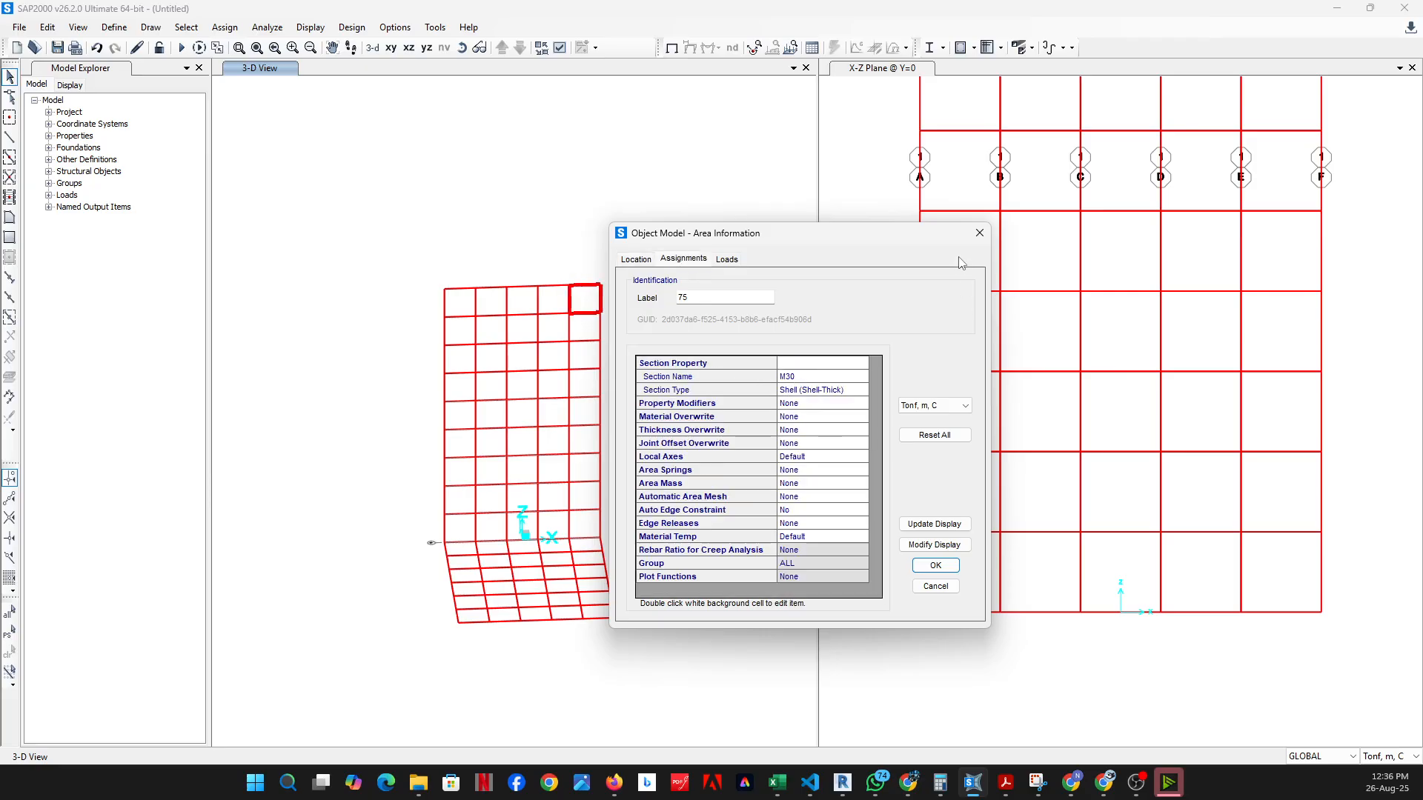
left_click(979, 233)
Display the area local axes and filled objects in the 3-D view
left_click(461, 48)
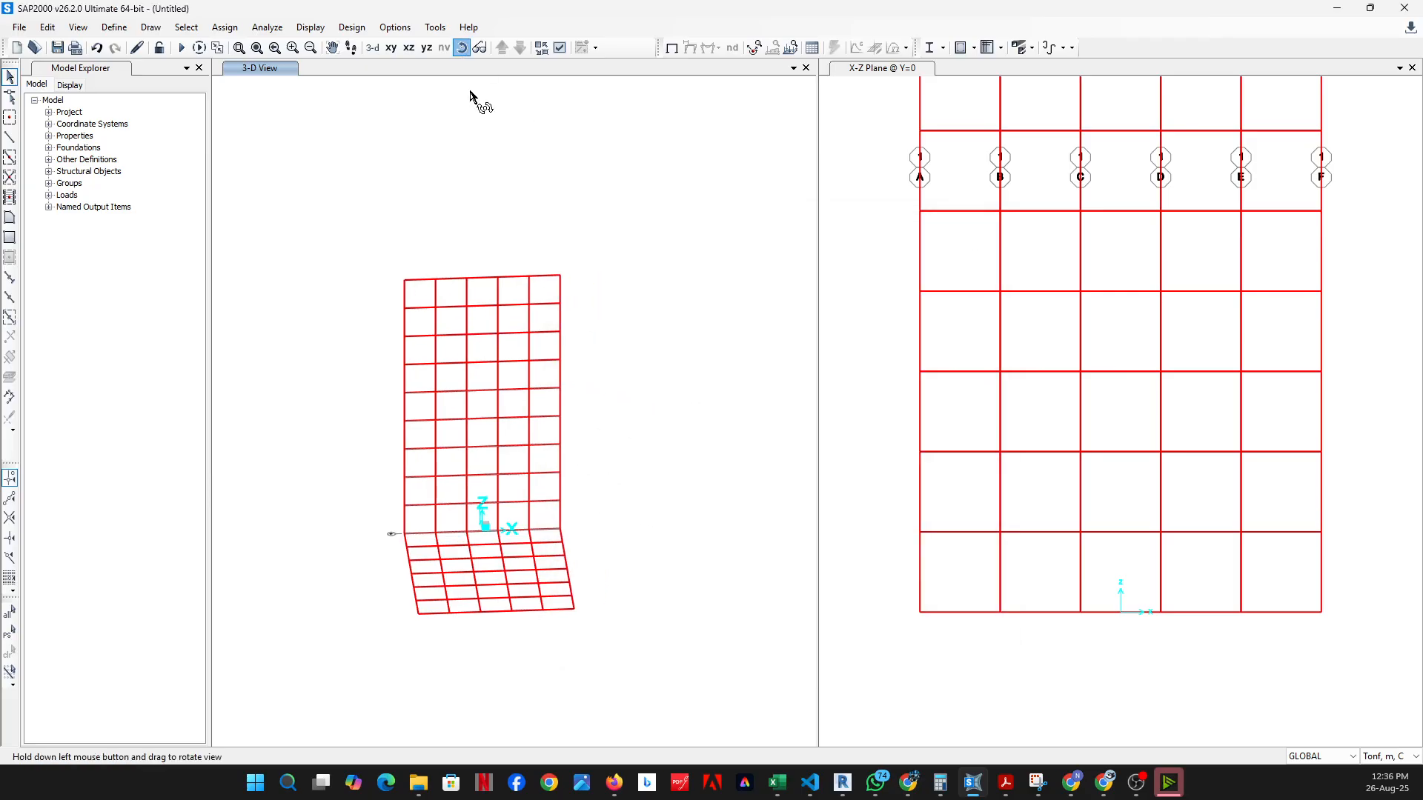
left_click_drag(477, 97, 629, 401)
scroll(625, 383, "up", 3)
scroll(625, 386, "down", 3)
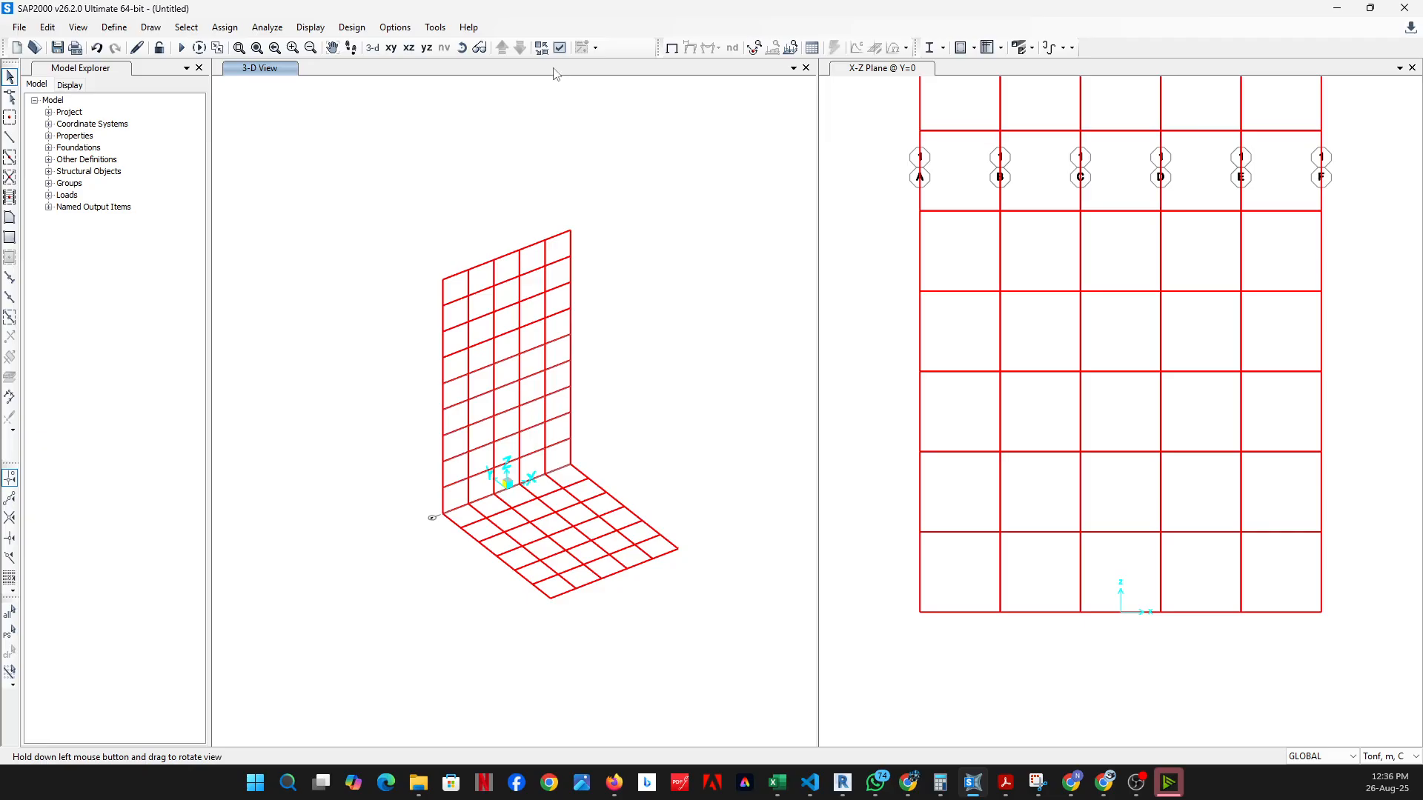
left_click(559, 47)
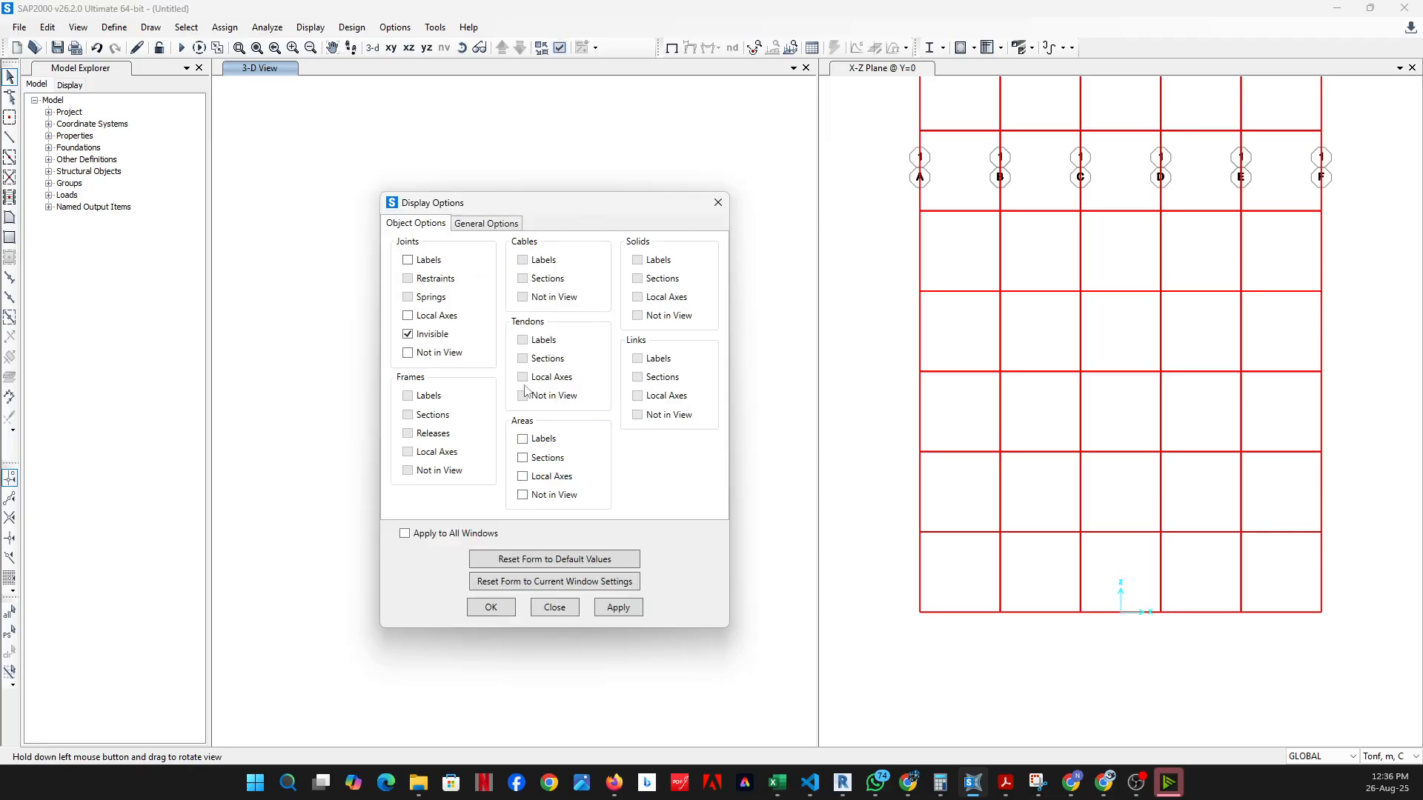
left_click(549, 478)
left_click(488, 224)
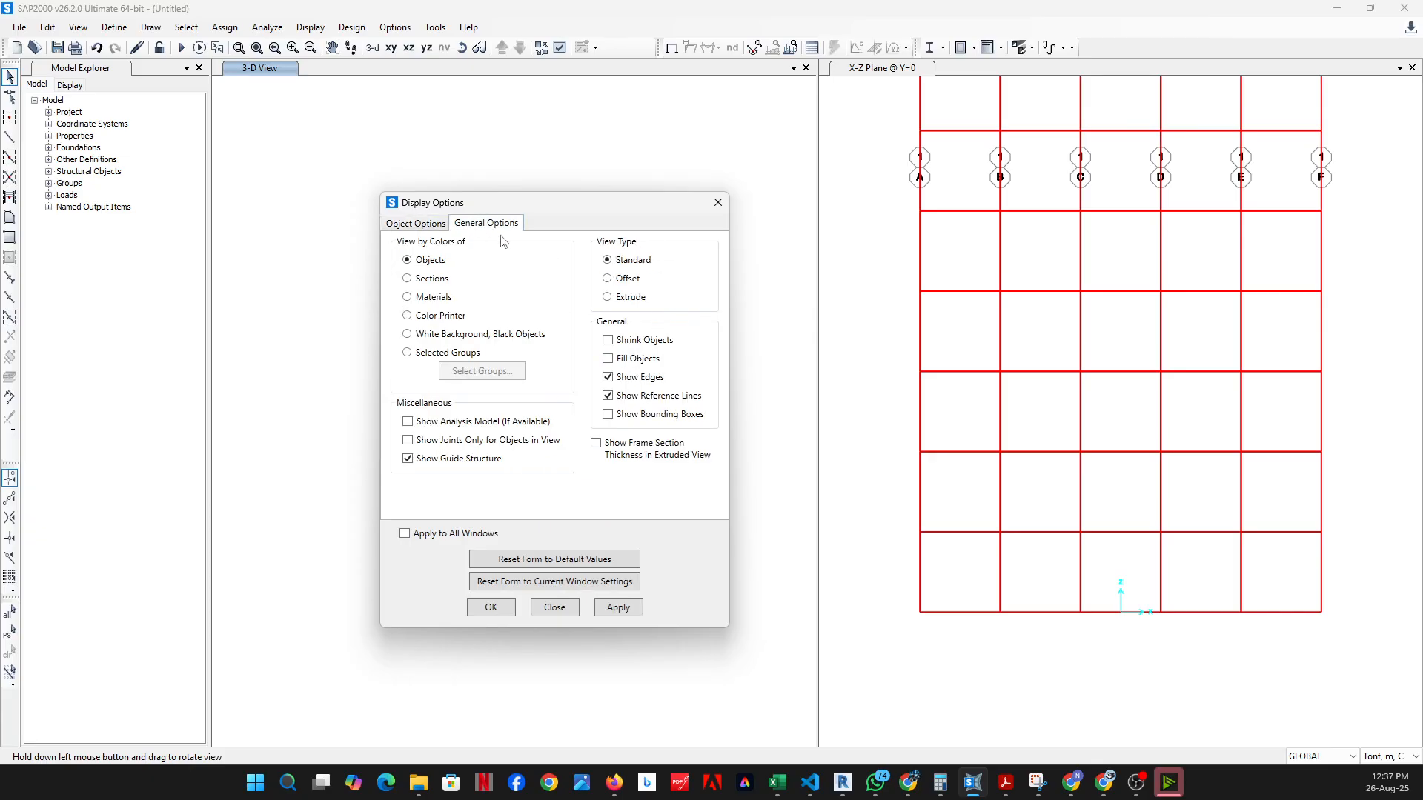
left_click(638, 360)
left_click(499, 614)
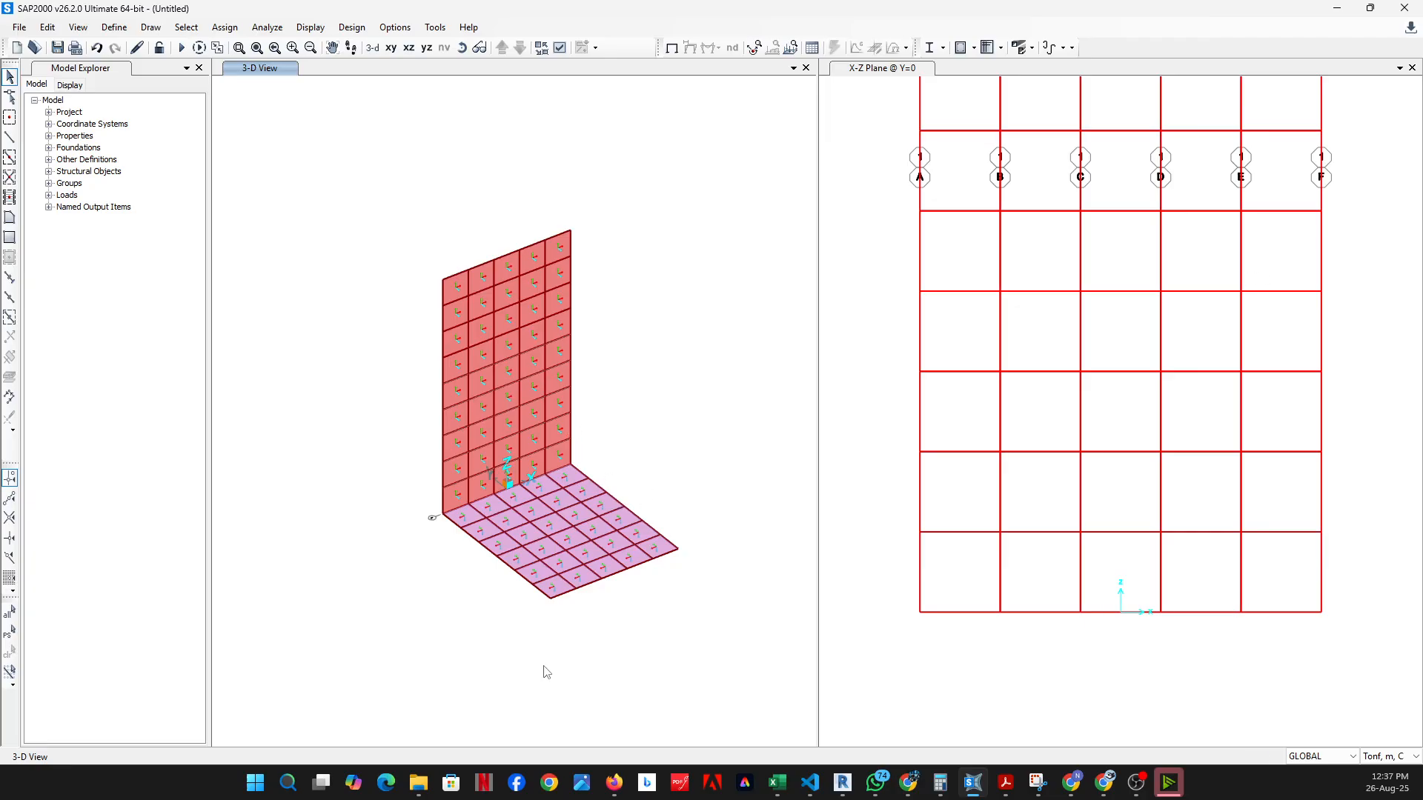
Examine the local axis directions of the wall panels from both sides and at close range
left_click(461, 47)
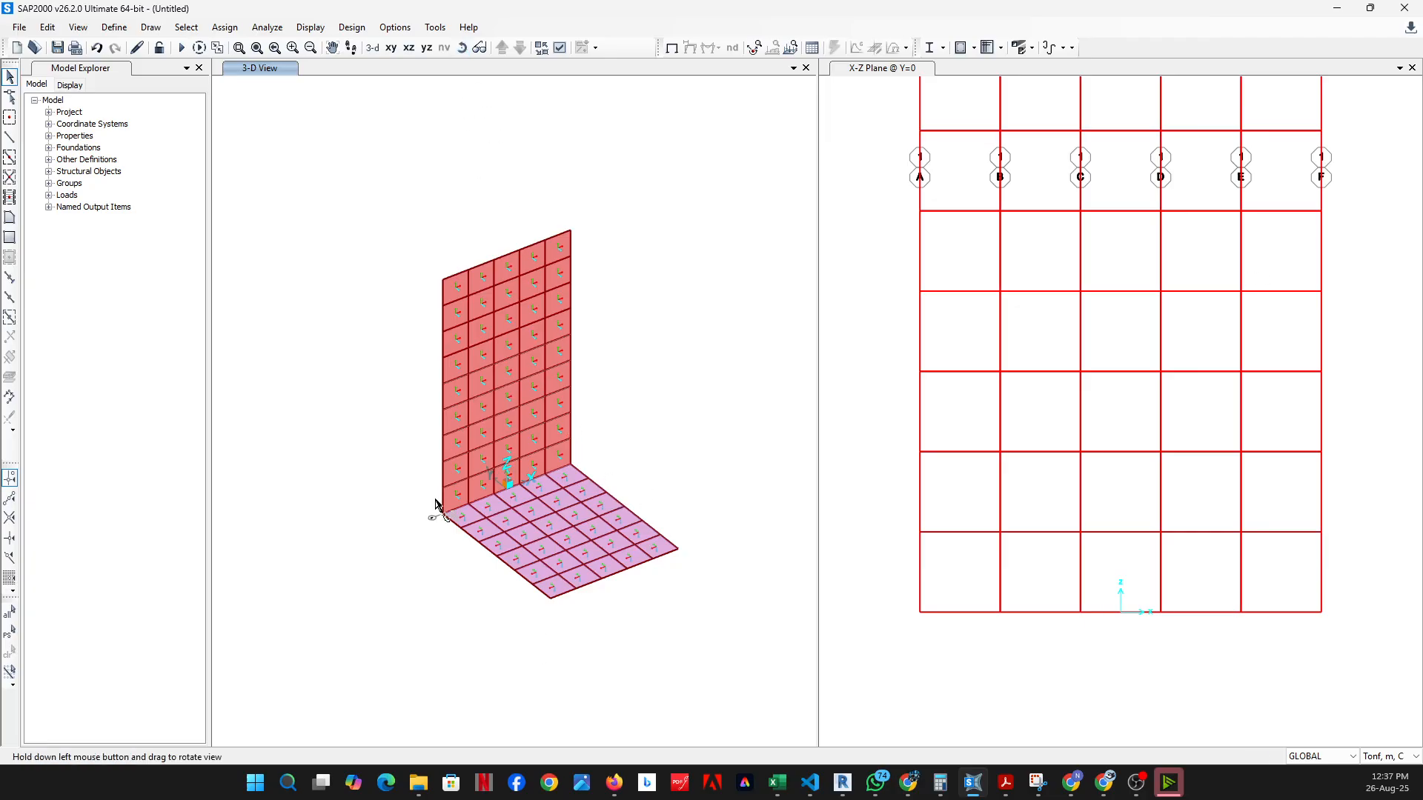
left_click_drag(443, 512, 880, 432)
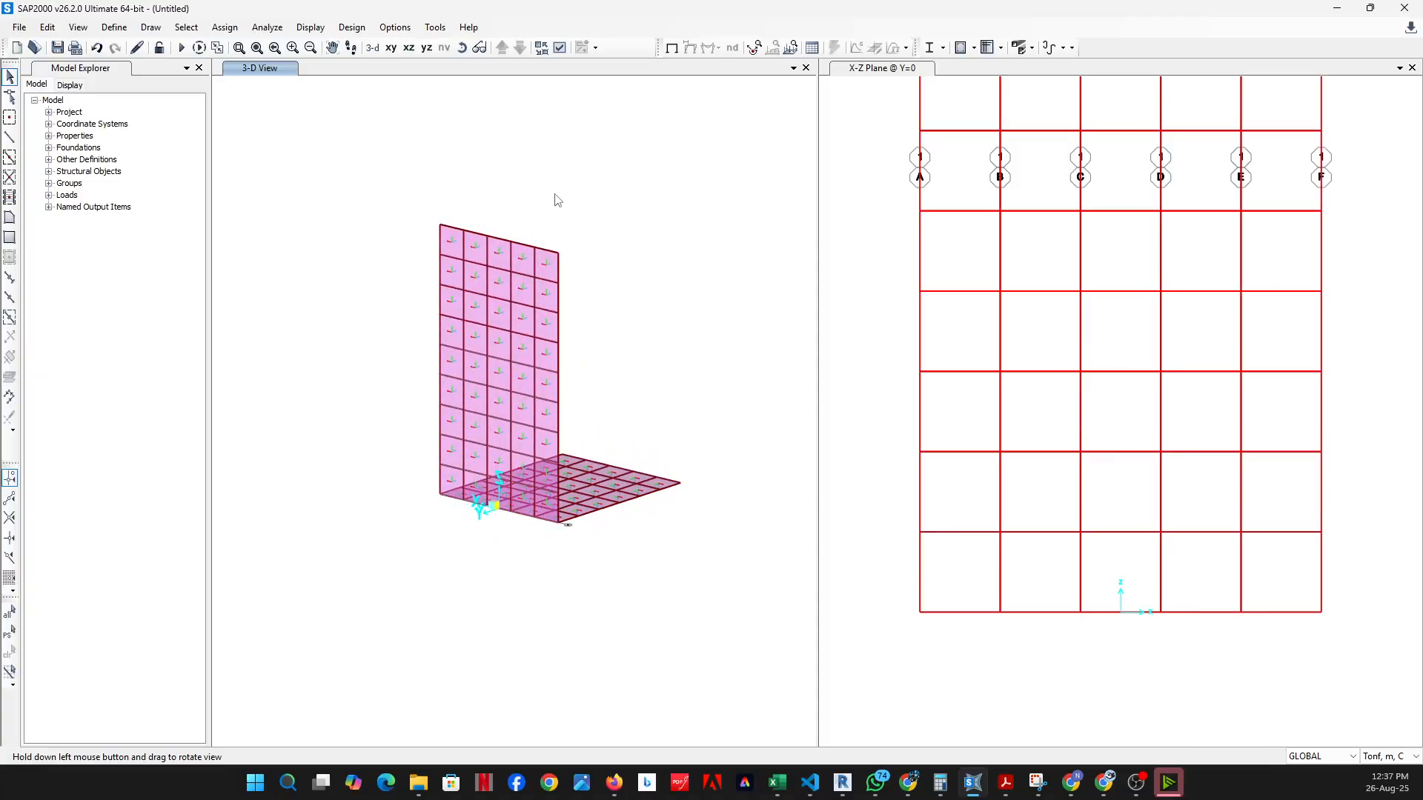
left_click_drag(734, 385, 160, 403)
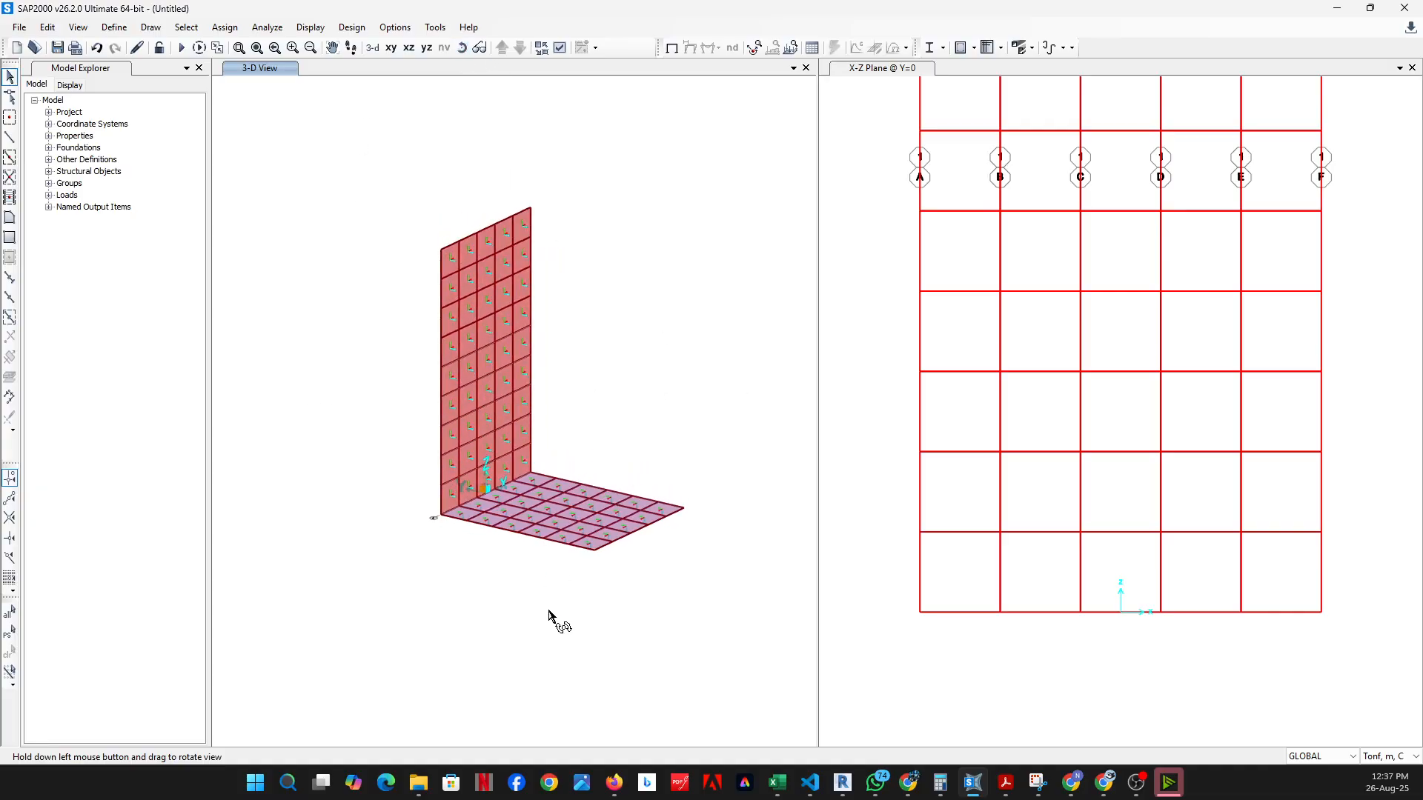
mouse_move(550, 613)
left_mouse_down()
mouse_move(540, 381)
mouse_move(591, 220)
mouse_move(511, 556)
mouse_move(461, 673)
mouse_move(434, 695)
left_mouse_up()
scroll(565, 460, "up", 3)
middle_click_drag(621, 414, 589, 523)
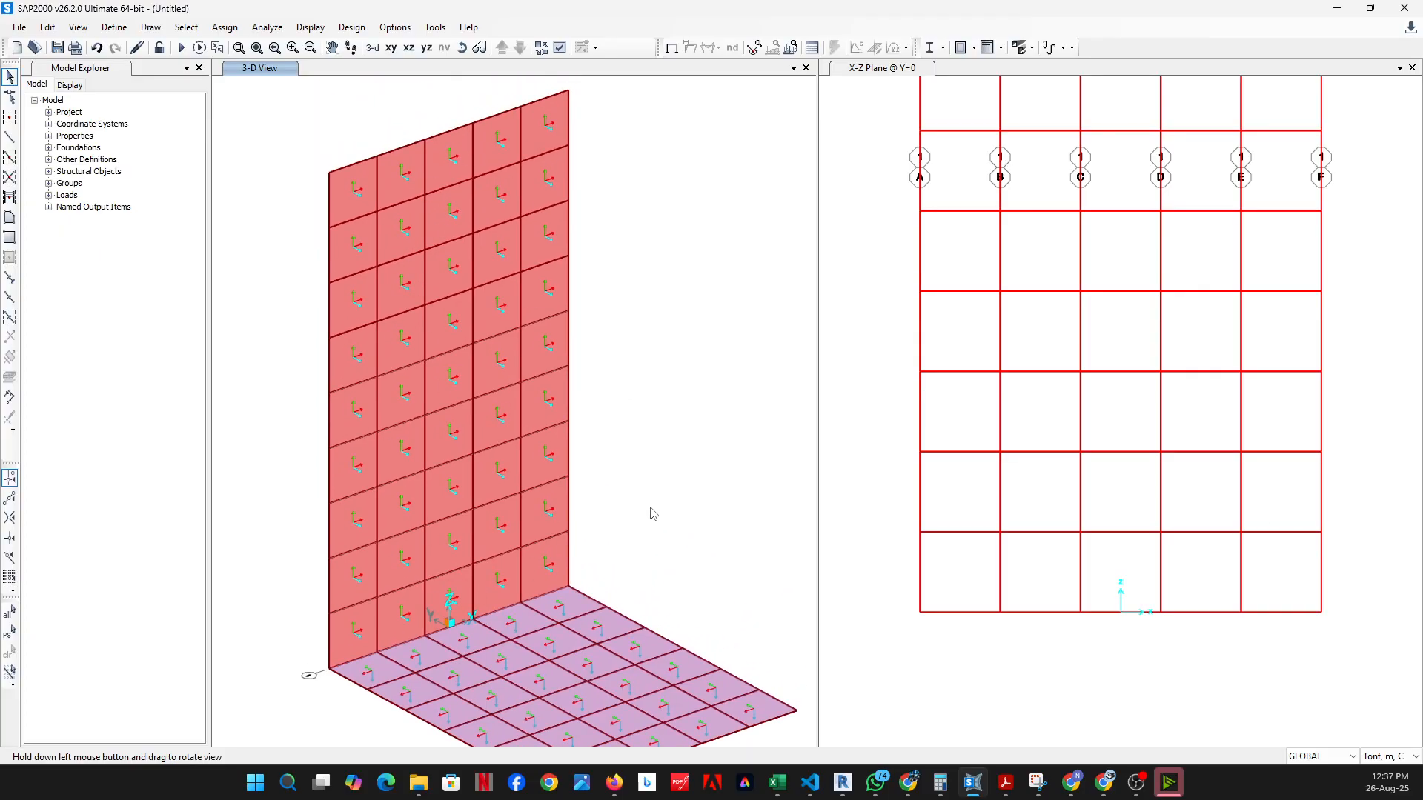
scroll(649, 456, "down", 3)
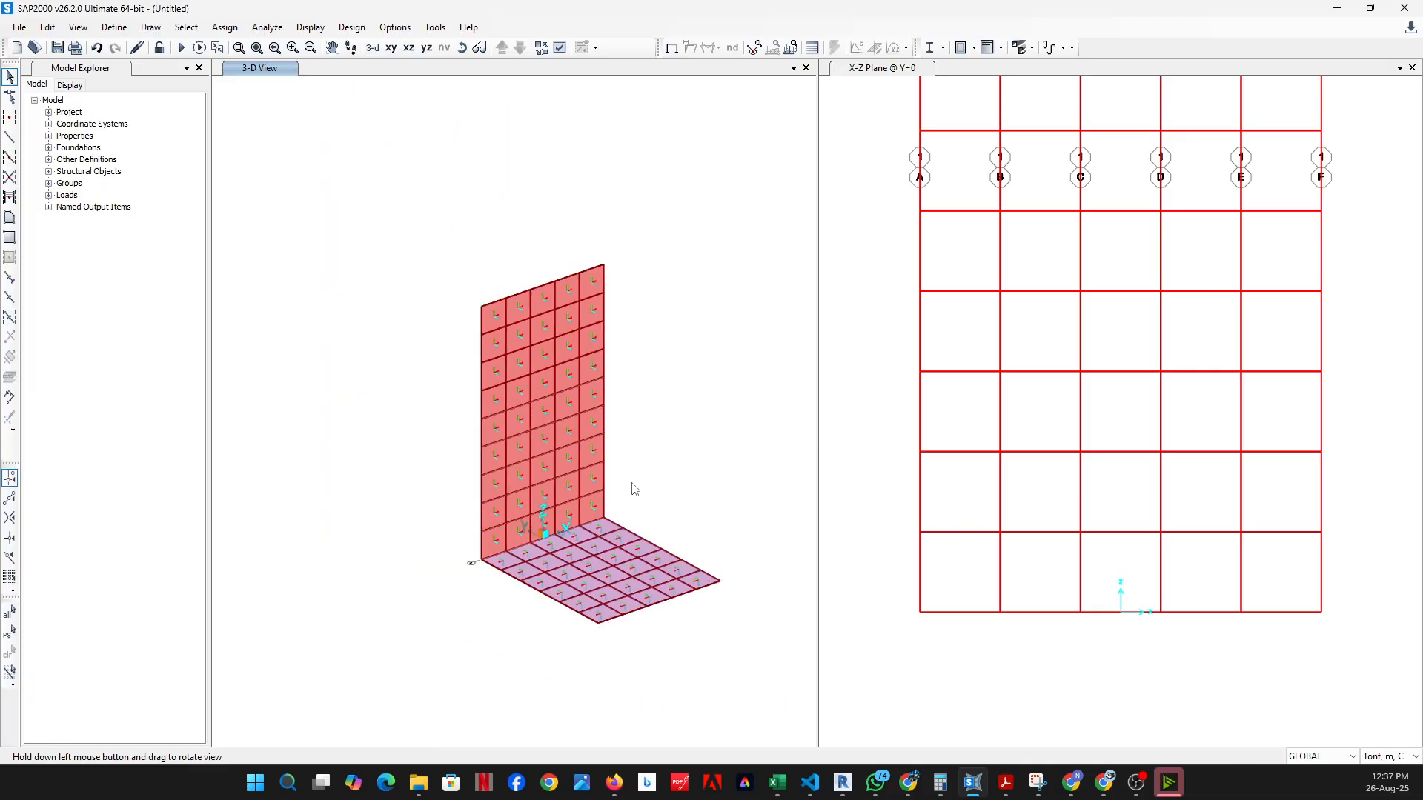
left_click(239, 47)
left_click_drag(736, 653, 415, 216)
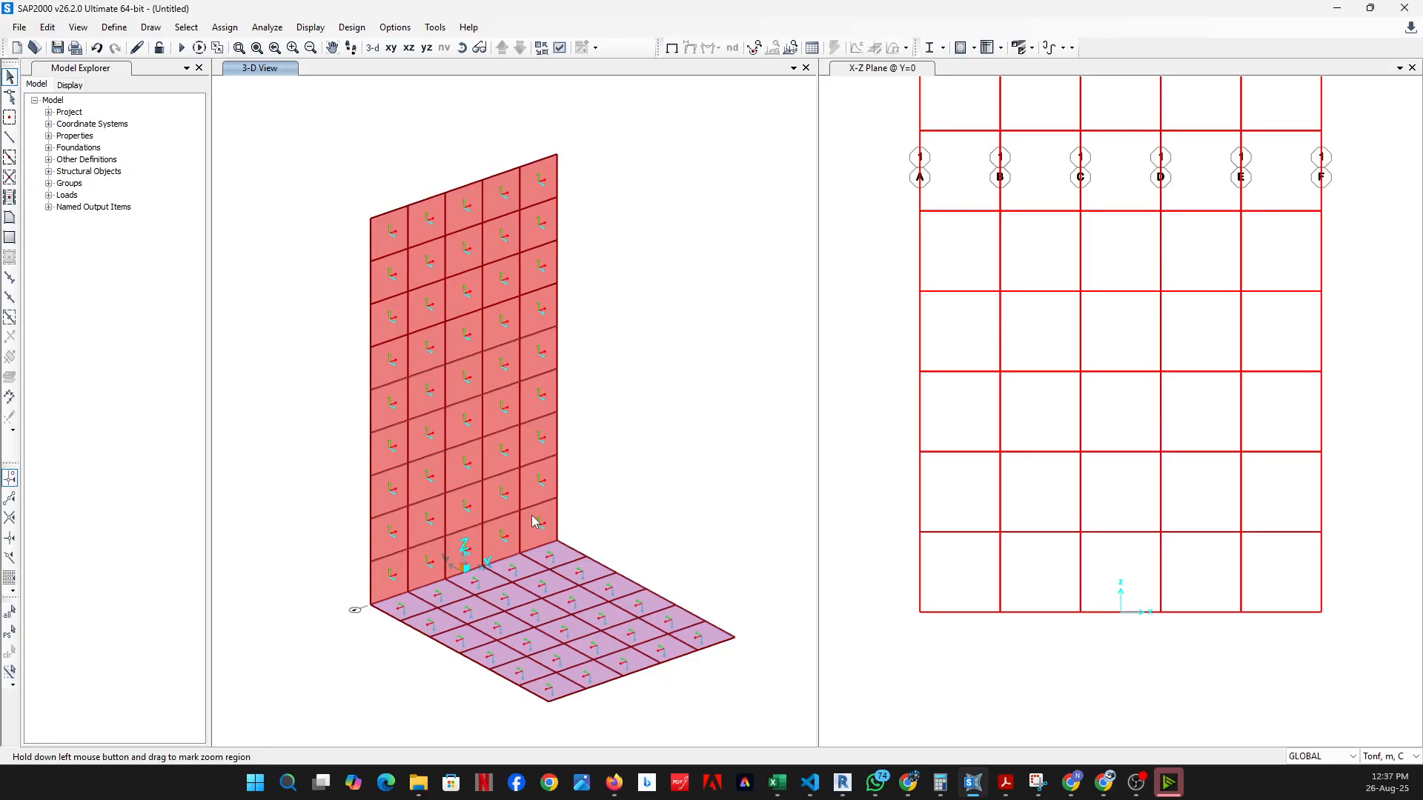
scroll(433, 407, "up", 8)
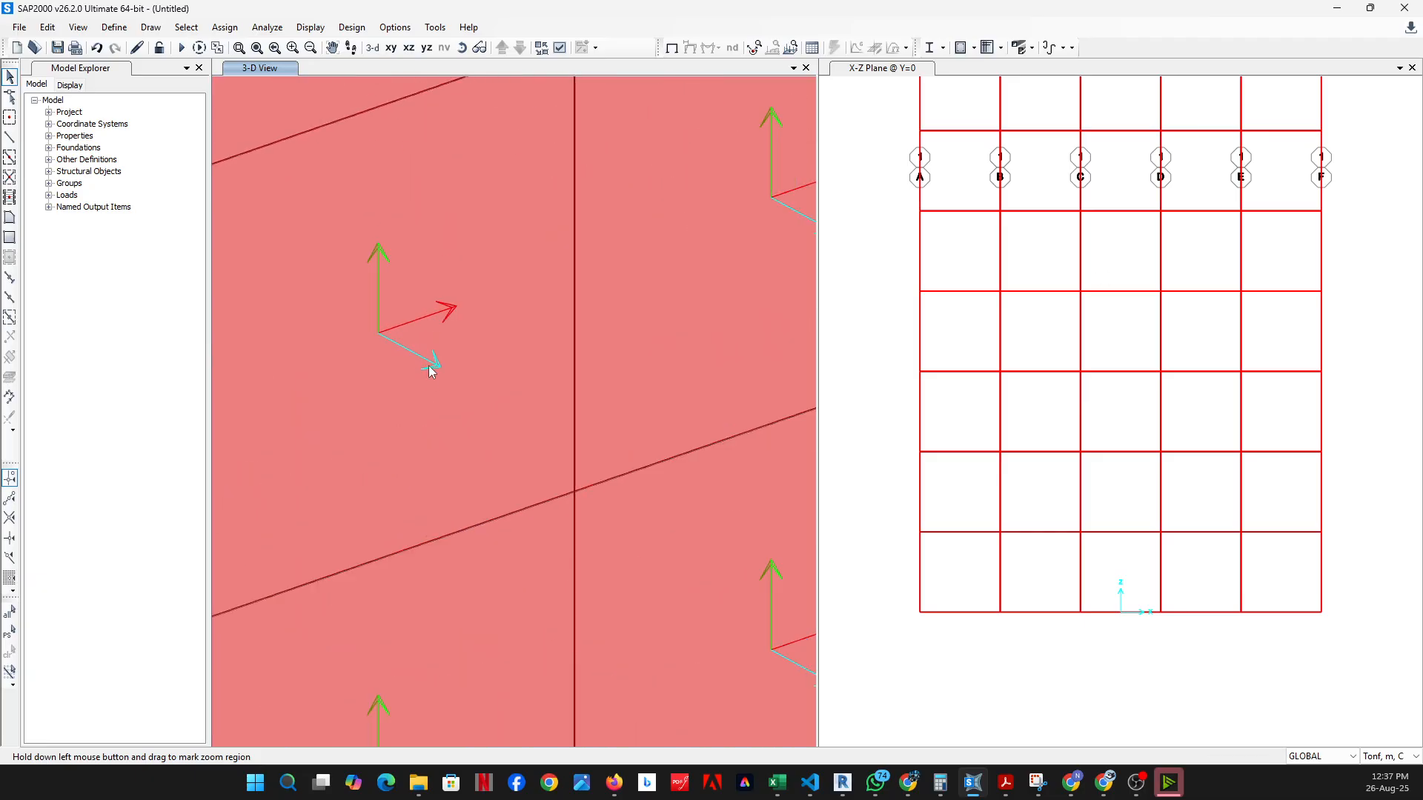
scroll(403, 347, "down", 5)
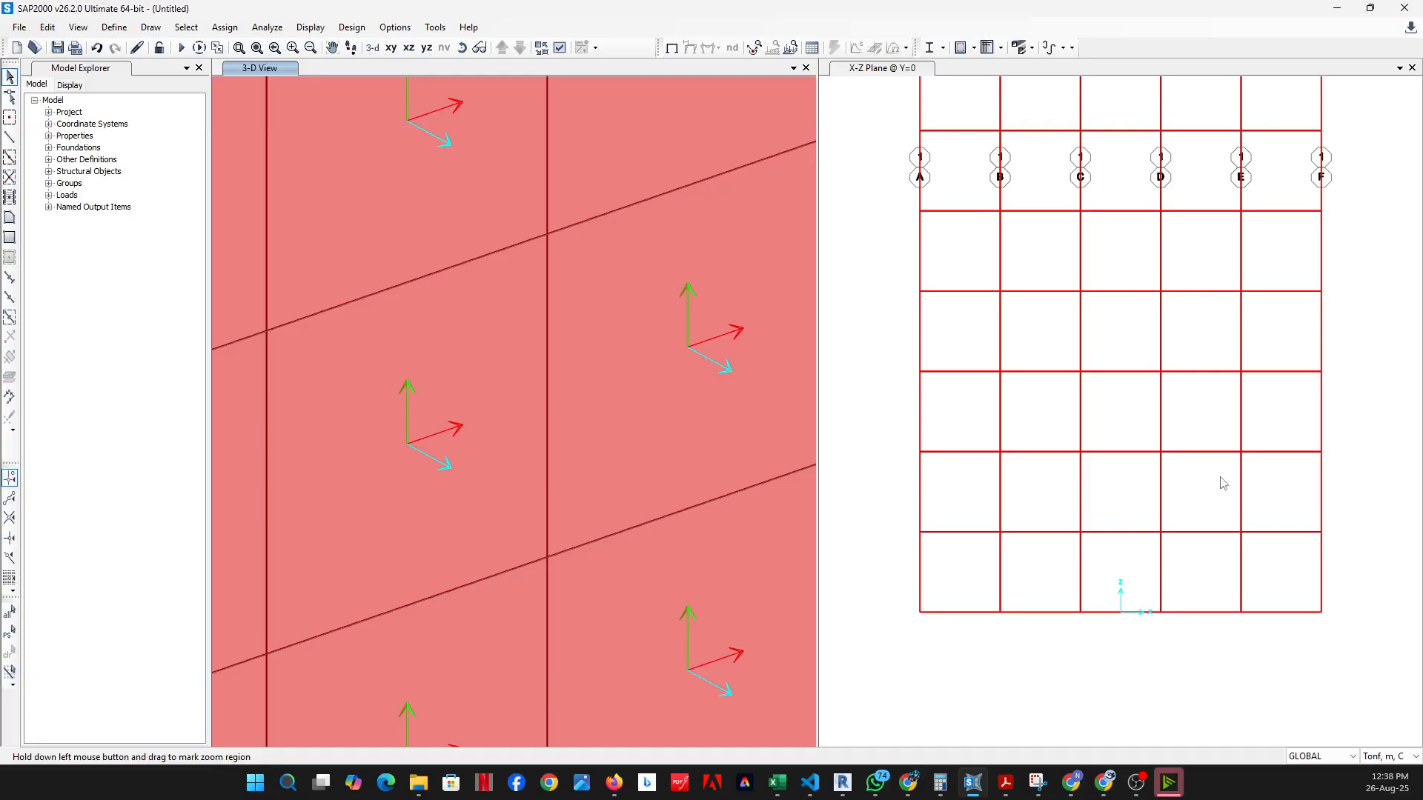
Switch to Snipping Tool and capture a new screenshot of the enlarged wall panels with their local axes
key("alt+Tab")
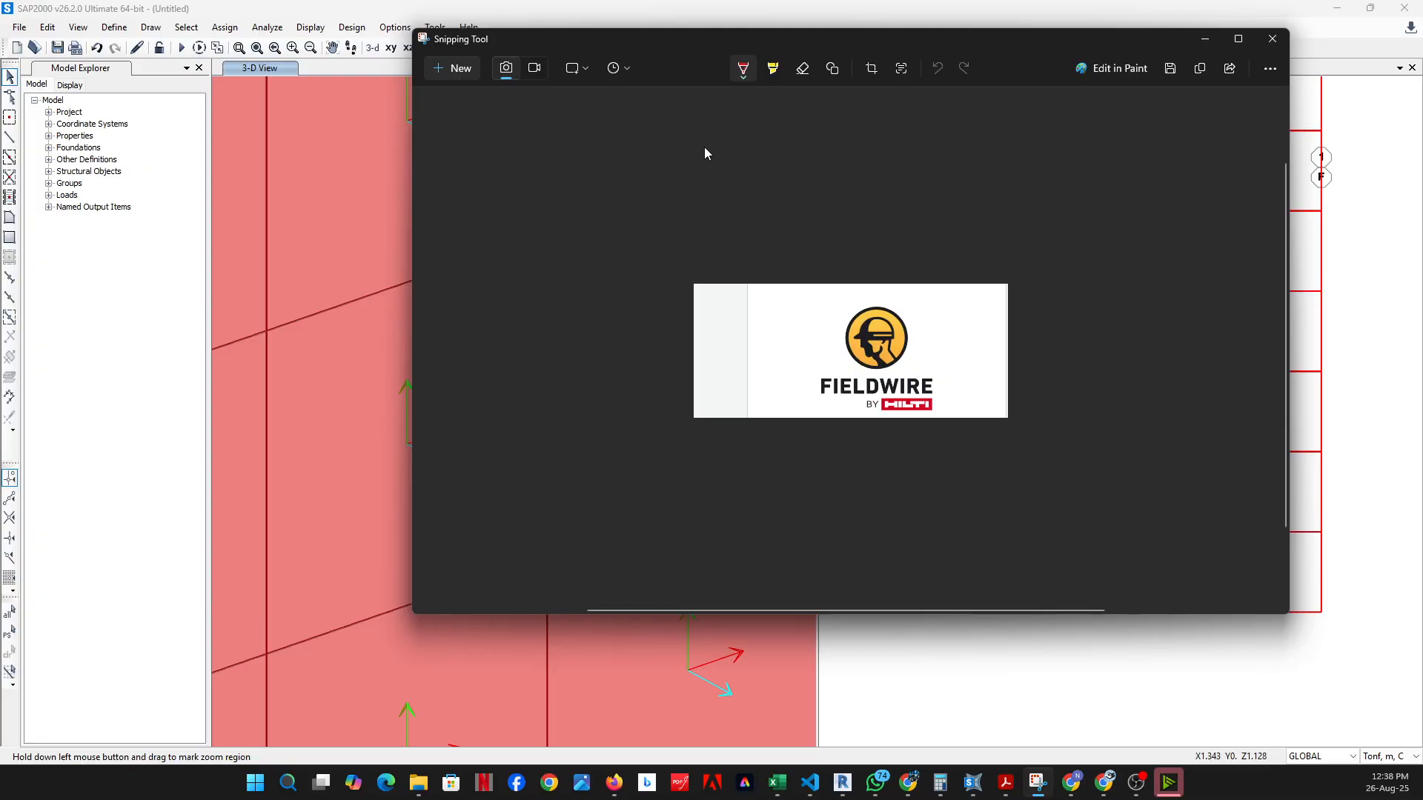
left_click(456, 82)
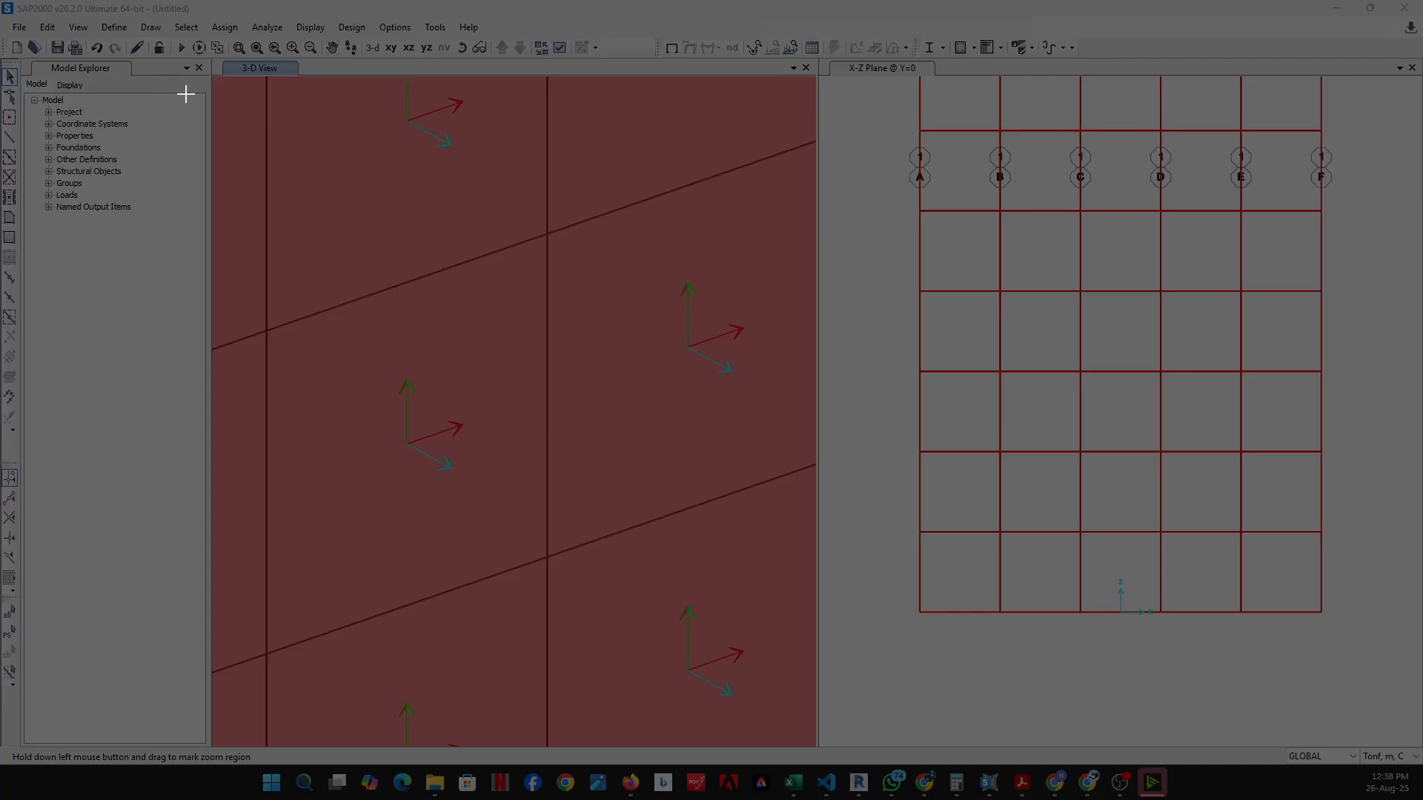
left_click_drag(174, 78, 967, 691)
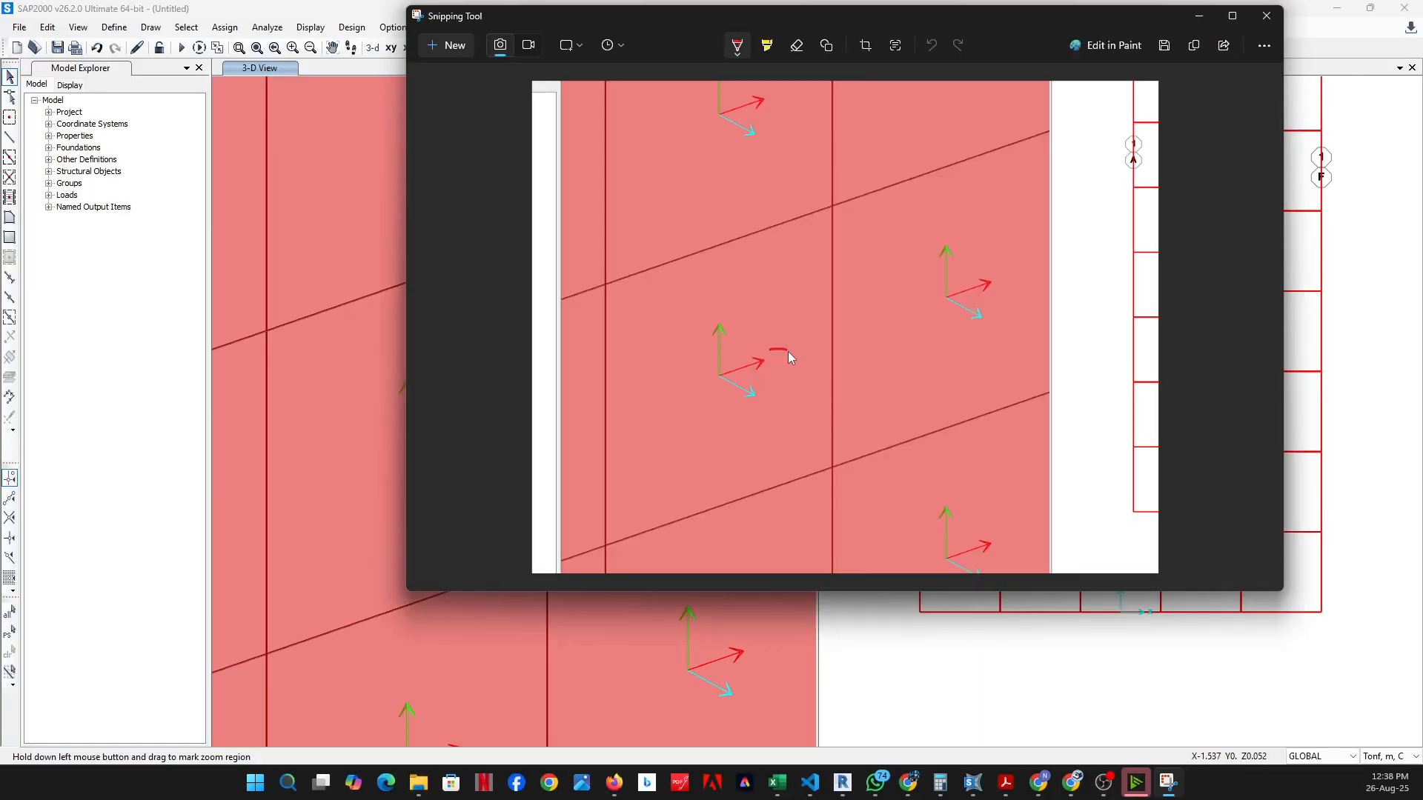
Label a panel's local axes on the capture in black pen as x 1, y 2 and z 3, then return to SAP2000
left_click(738, 55)
left_click(630, 113)
left_click_drag(763, 403, 767, 420)
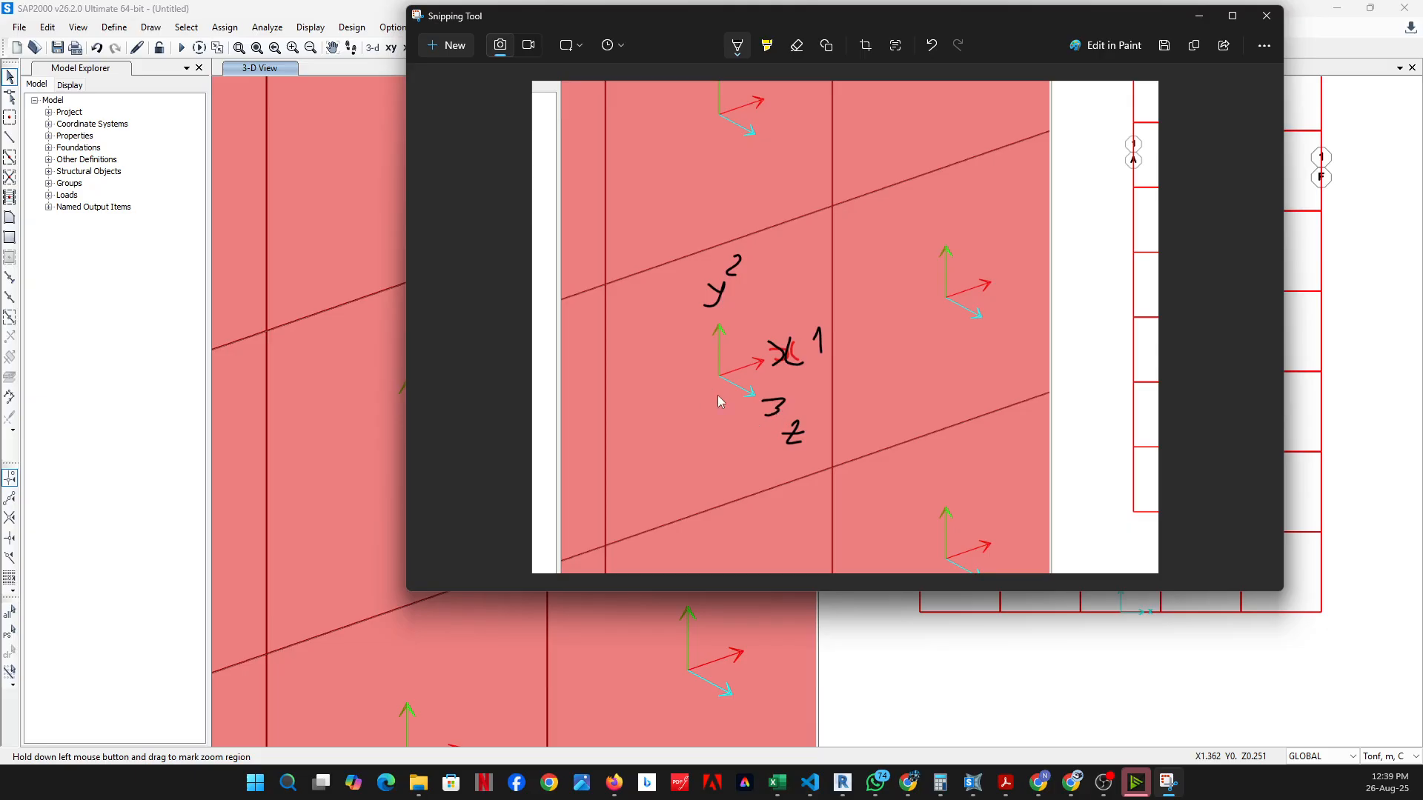
left_click_drag(750, 283, 778, 281)
left_click(1200, 15)
Compare the local axis directions of the wall panels with those of the base slab panels
scroll(588, 404, "down", 4)
scroll(588, 395, "down", 3)
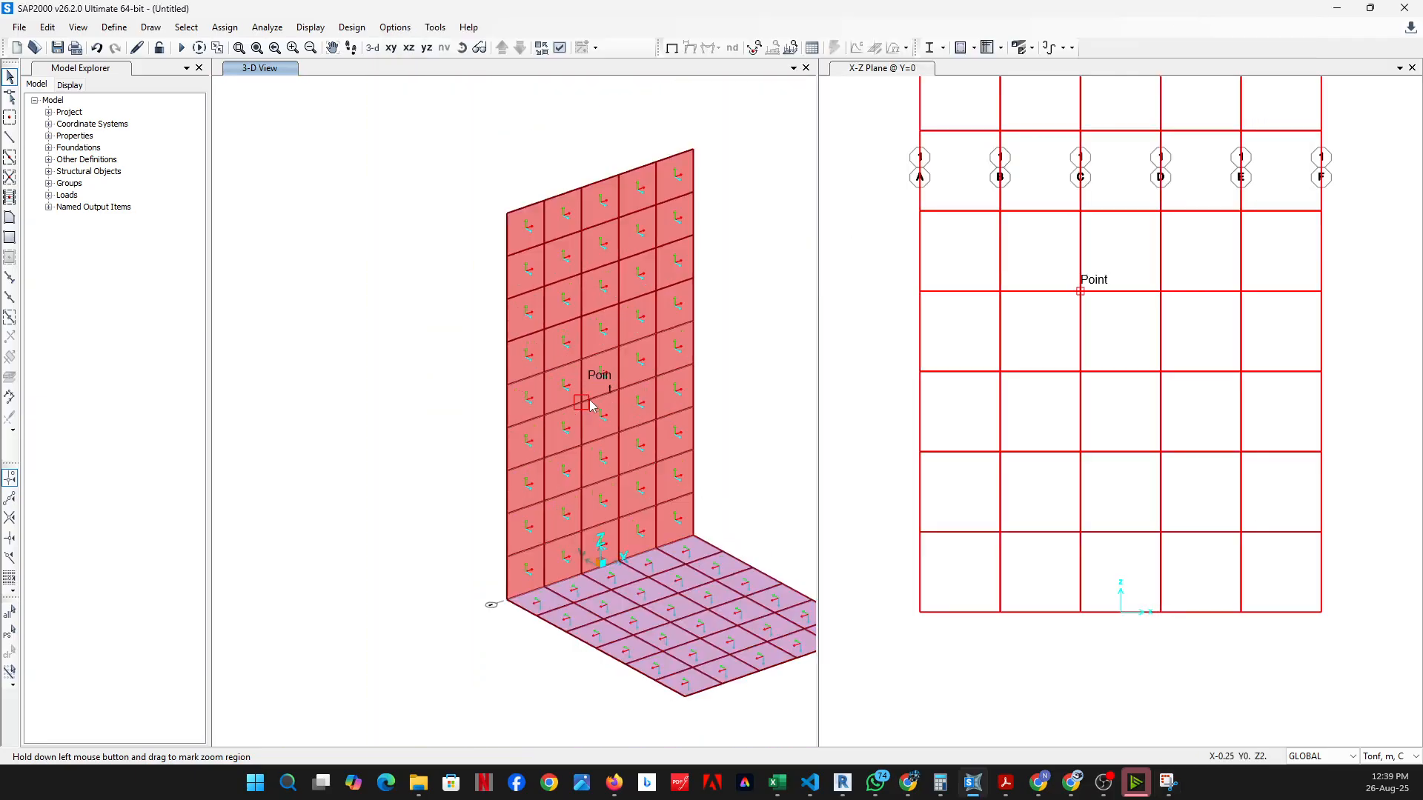
scroll(708, 422, "up", 3)
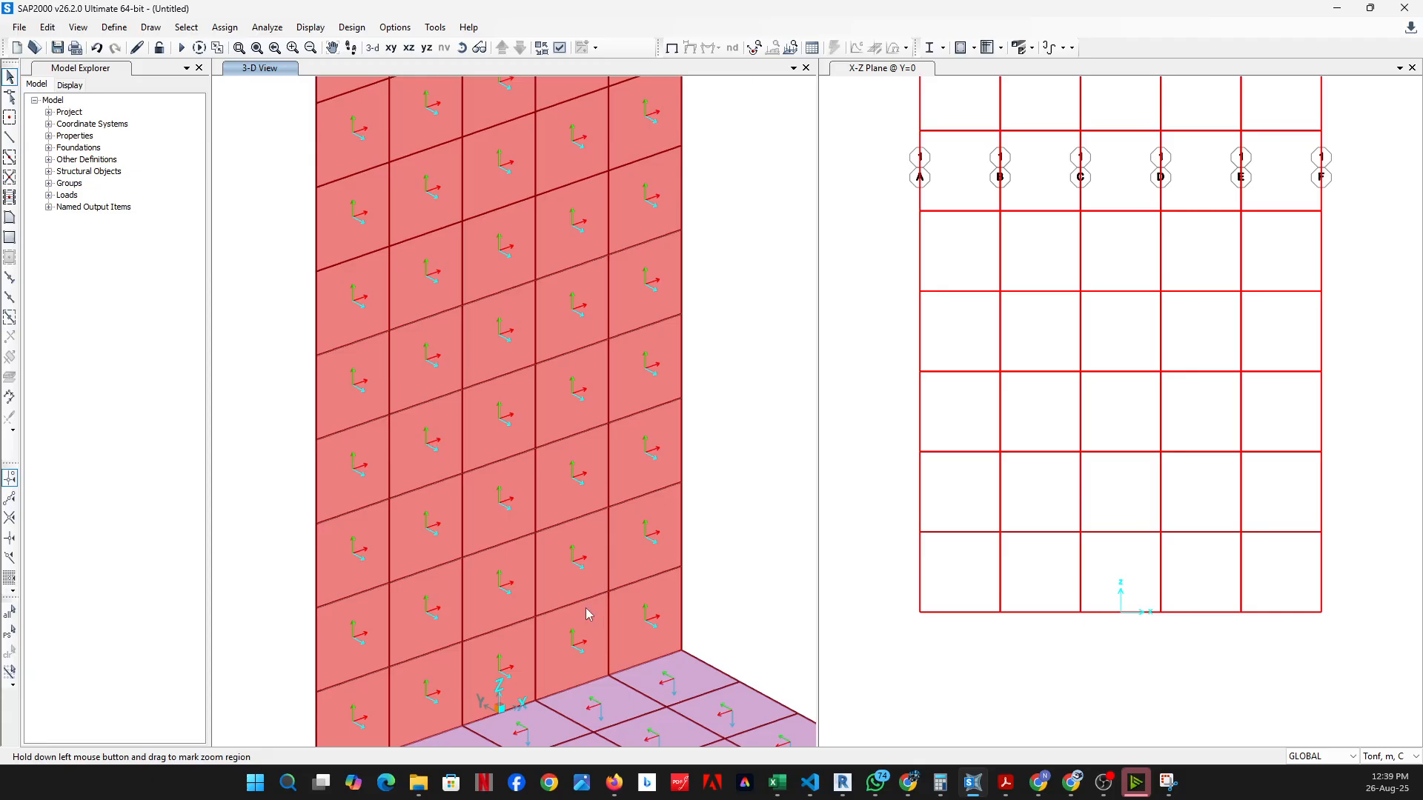
scroll(444, 433, "down", 2)
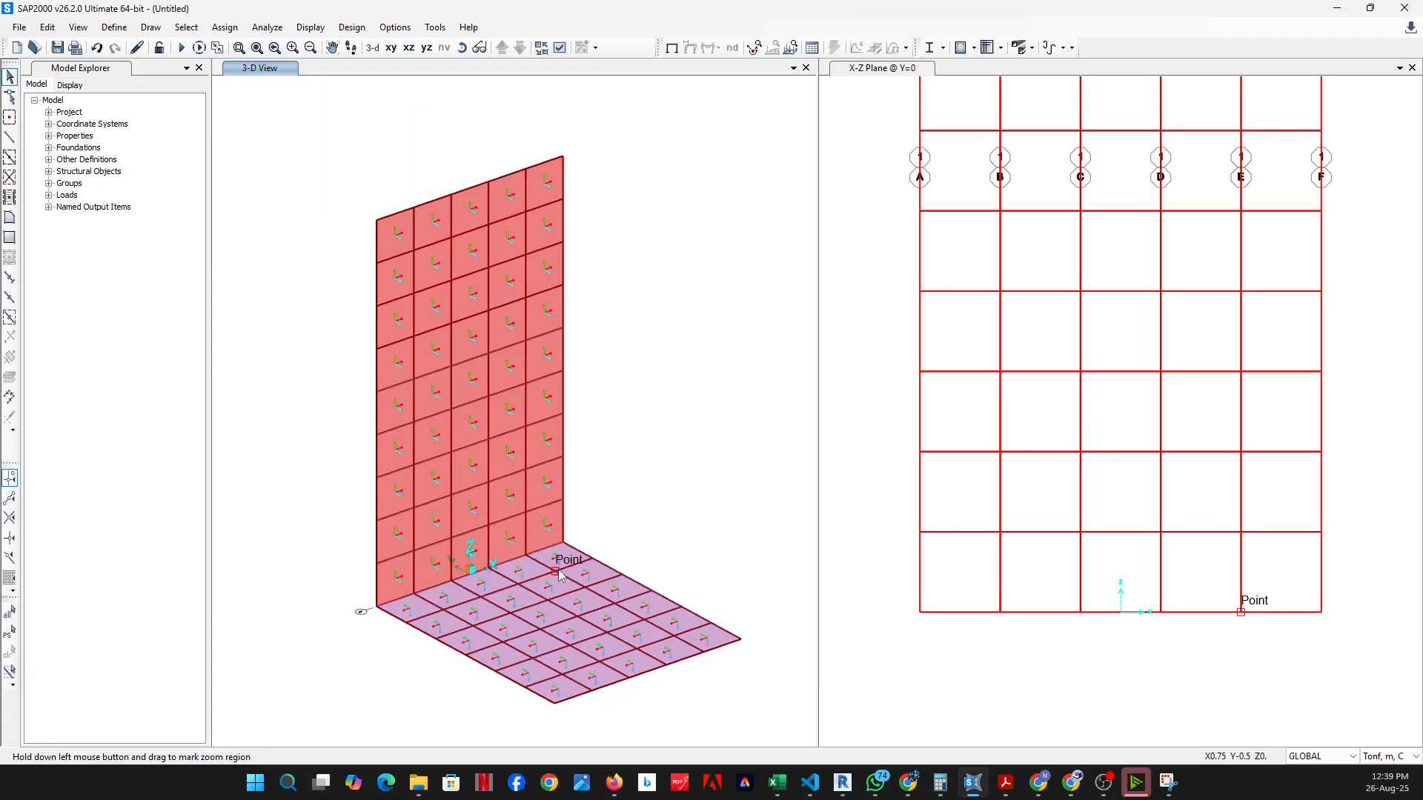
scroll(467, 570, "up", 4)
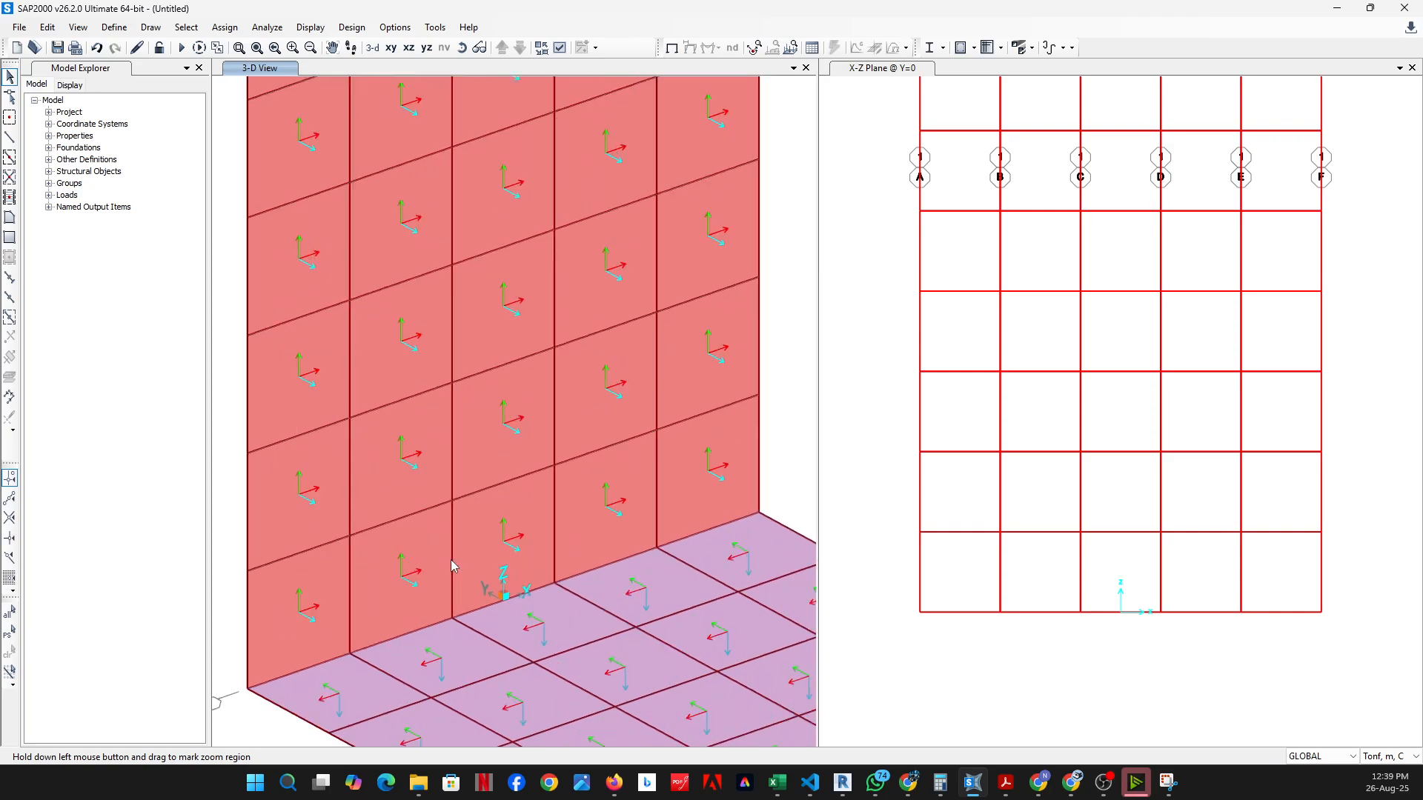
scroll(544, 420, "down", 3)
scroll(548, 489, "up", 5)
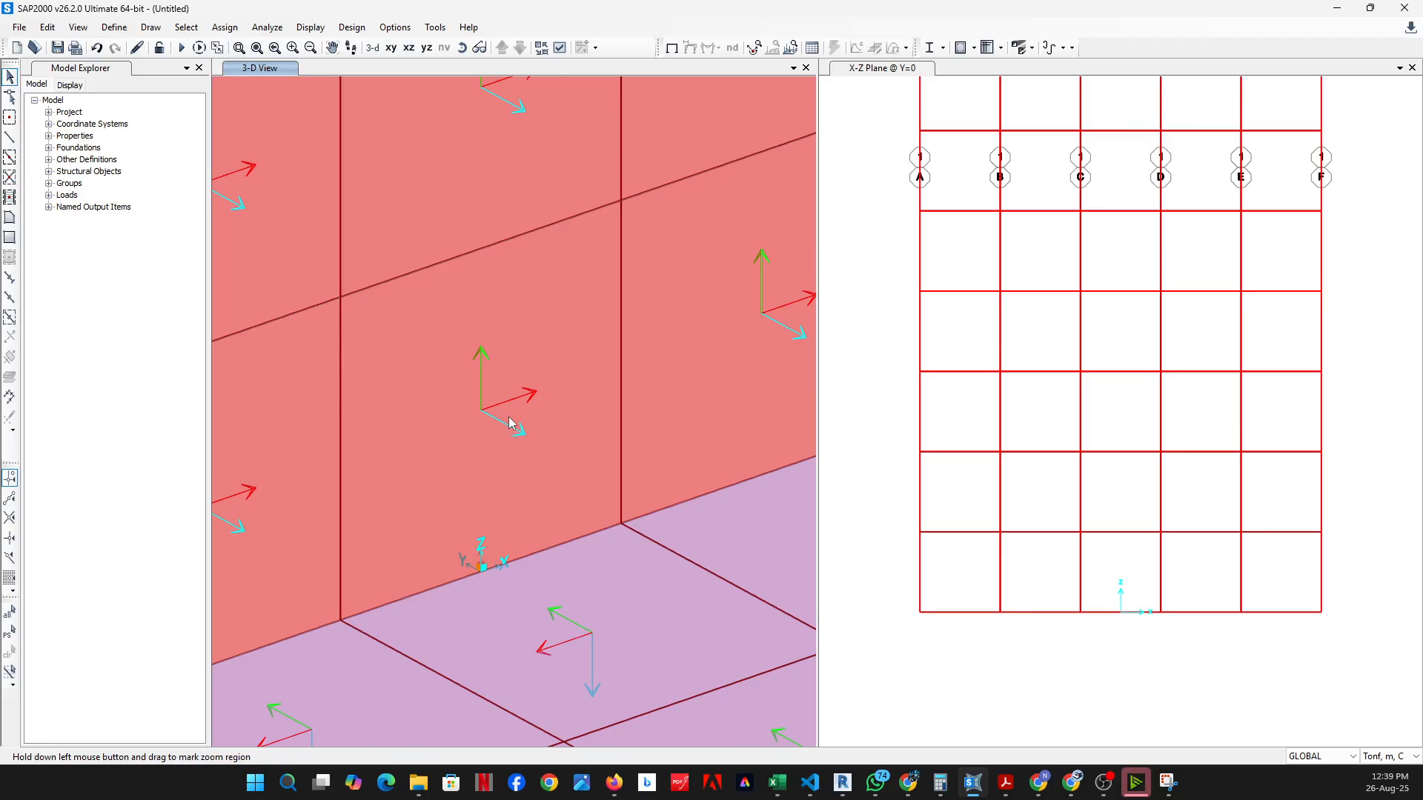
scroll(523, 405, "down", 2)
middle_click_drag(522, 400, 568, 663)
middle_click_drag(391, 123, 390, 611)
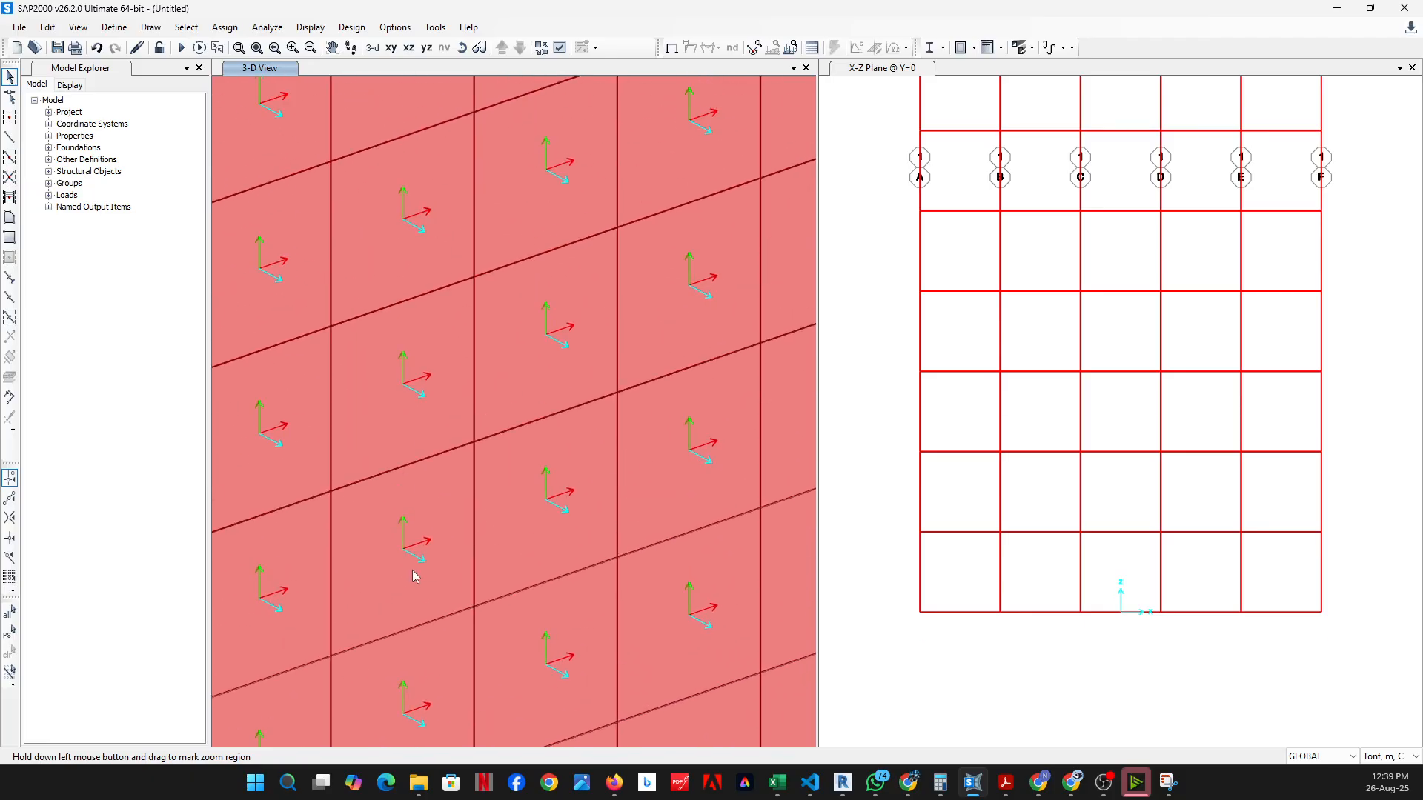
Examine the local axis directions of the wall and base slab panels in overview, from the side and at close range
middle_click_drag(482, 192, 461, 474)
scroll(522, 347, "down", 5)
scroll(437, 572, "up", 2)
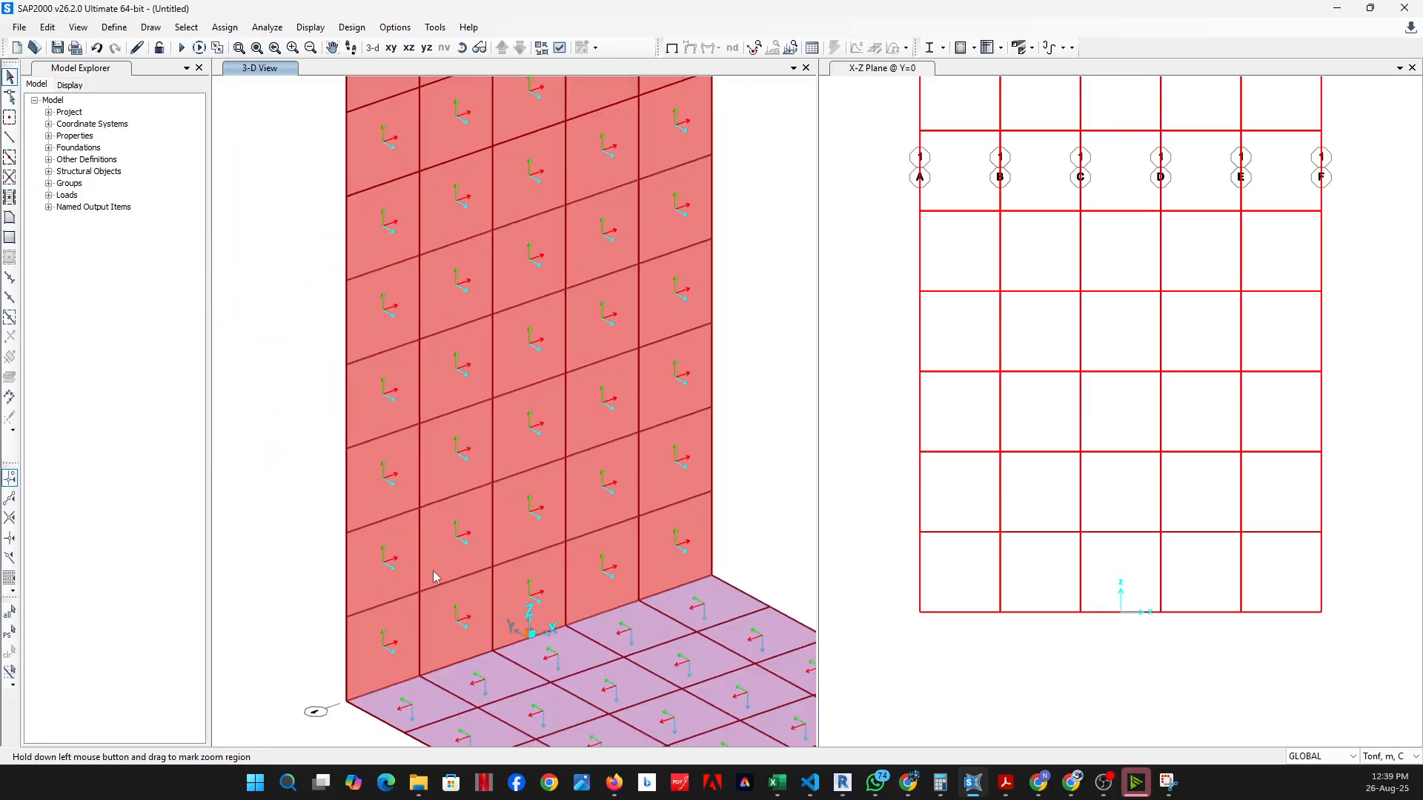
scroll(419, 533, "up", 2)
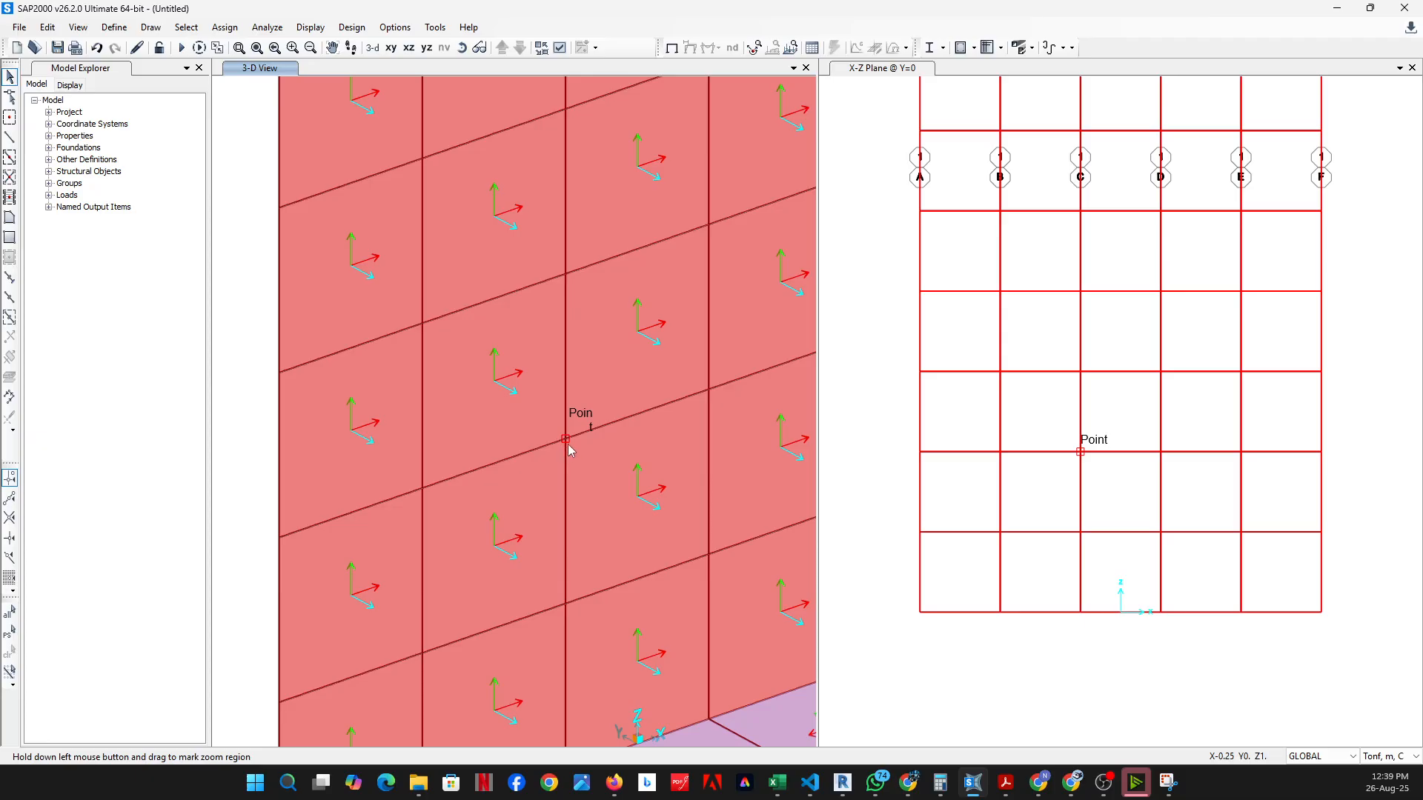
scroll(571, 449, "down", 4)
middle_click_drag(694, 419, 613, 416)
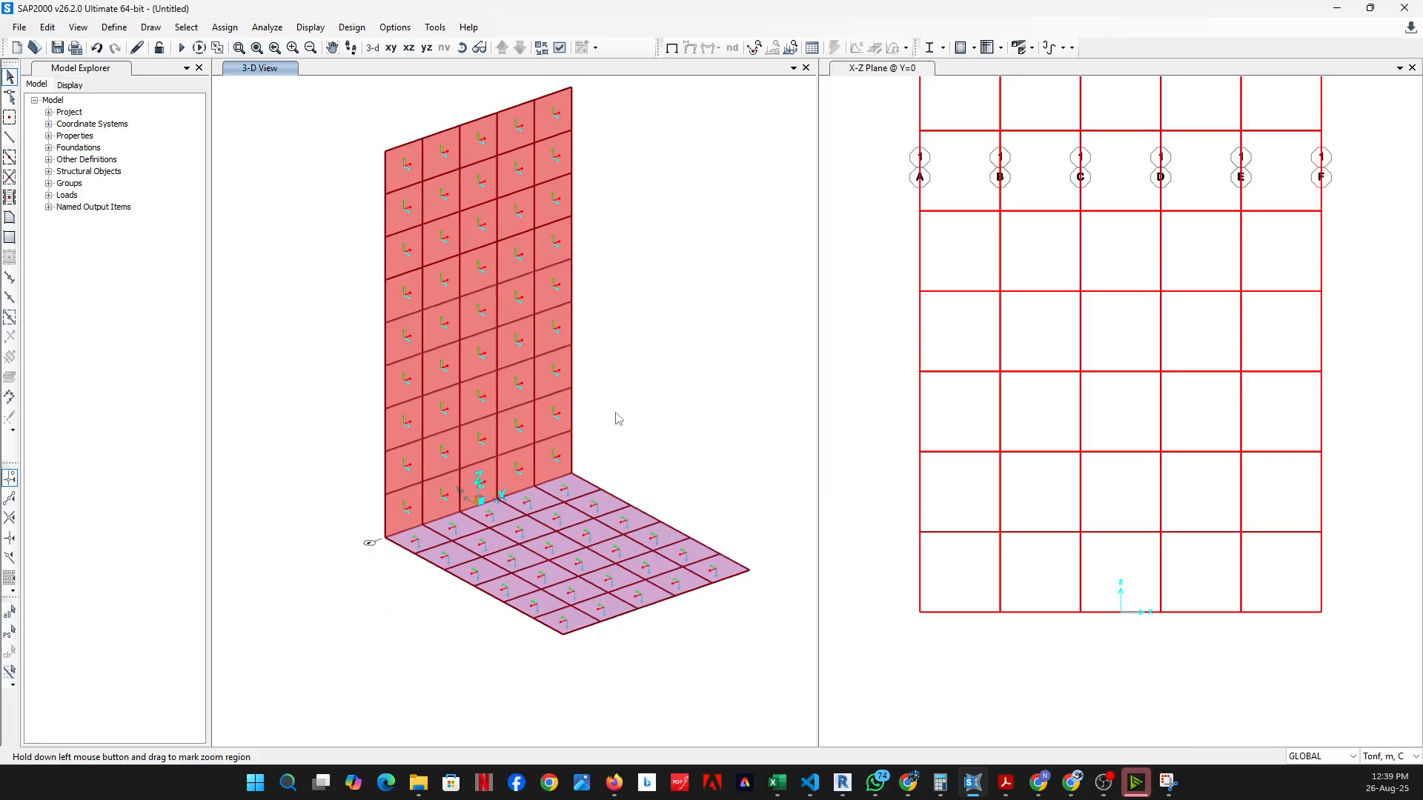
left_click(461, 48)
mouse_move(653, 539)
left_mouse_down()
mouse_move(823, 470)
mouse_move(797, 312)
mouse_move(759, 331)
left_mouse_up()
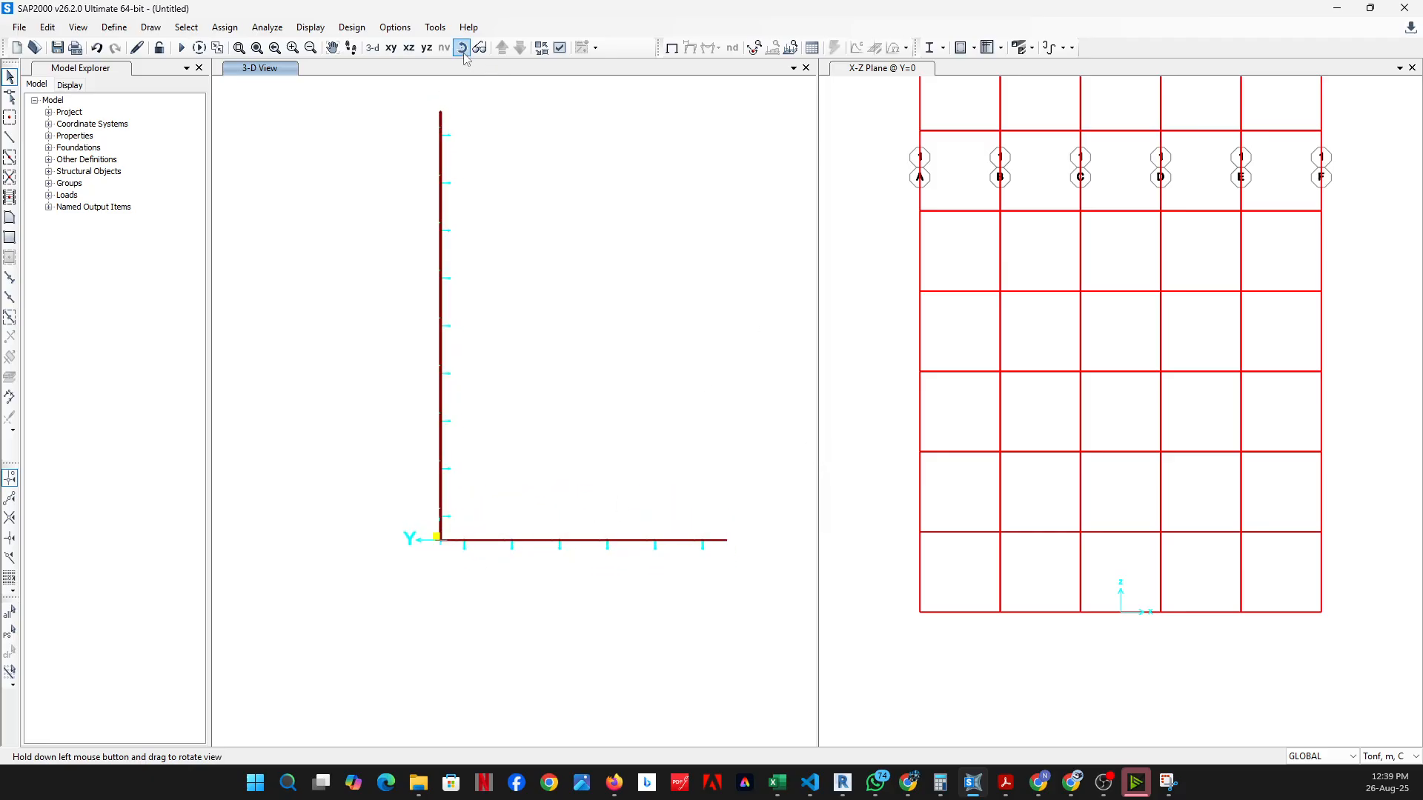
left_click_drag(635, 381, 274, 574)
scroll(536, 570, "up", 3)
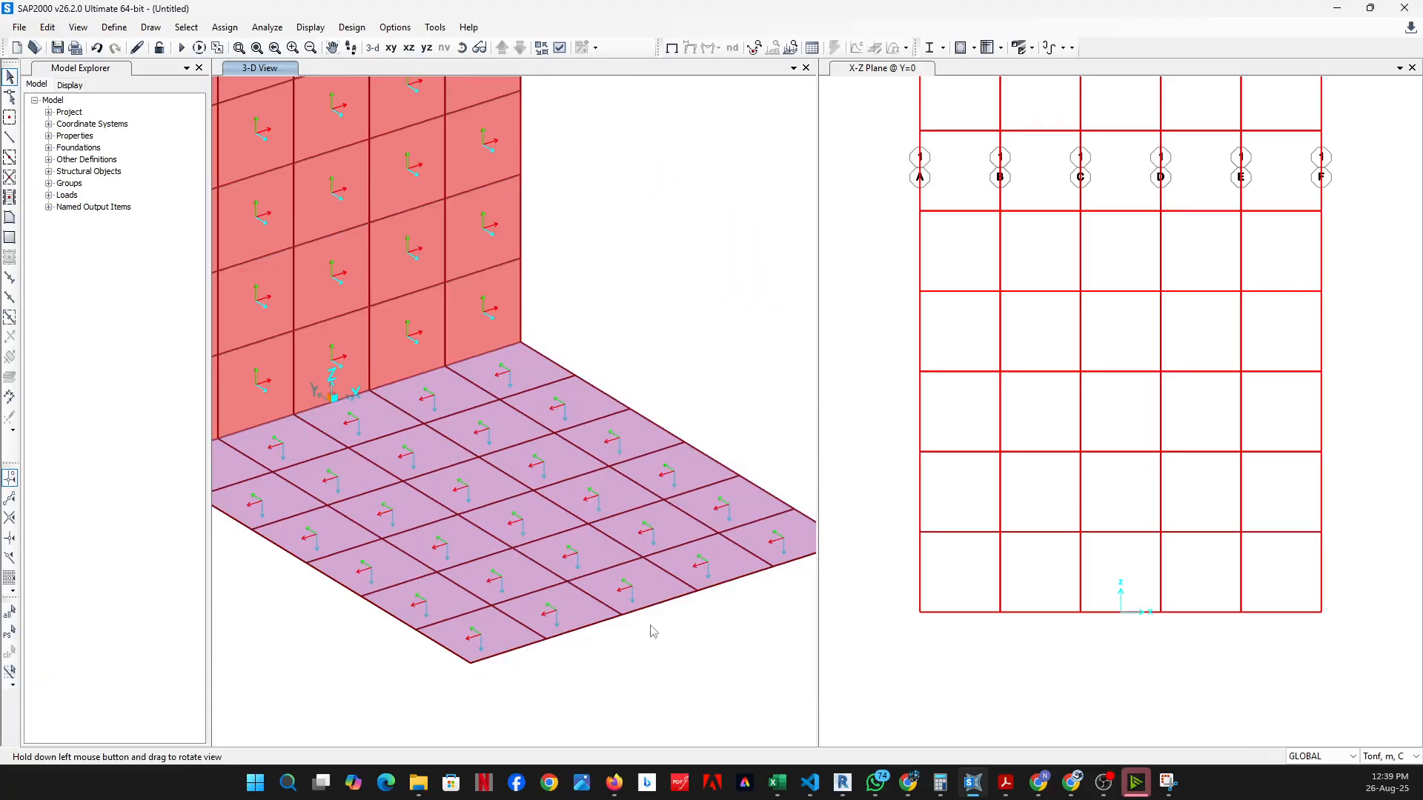
scroll(629, 646, "down", 3)
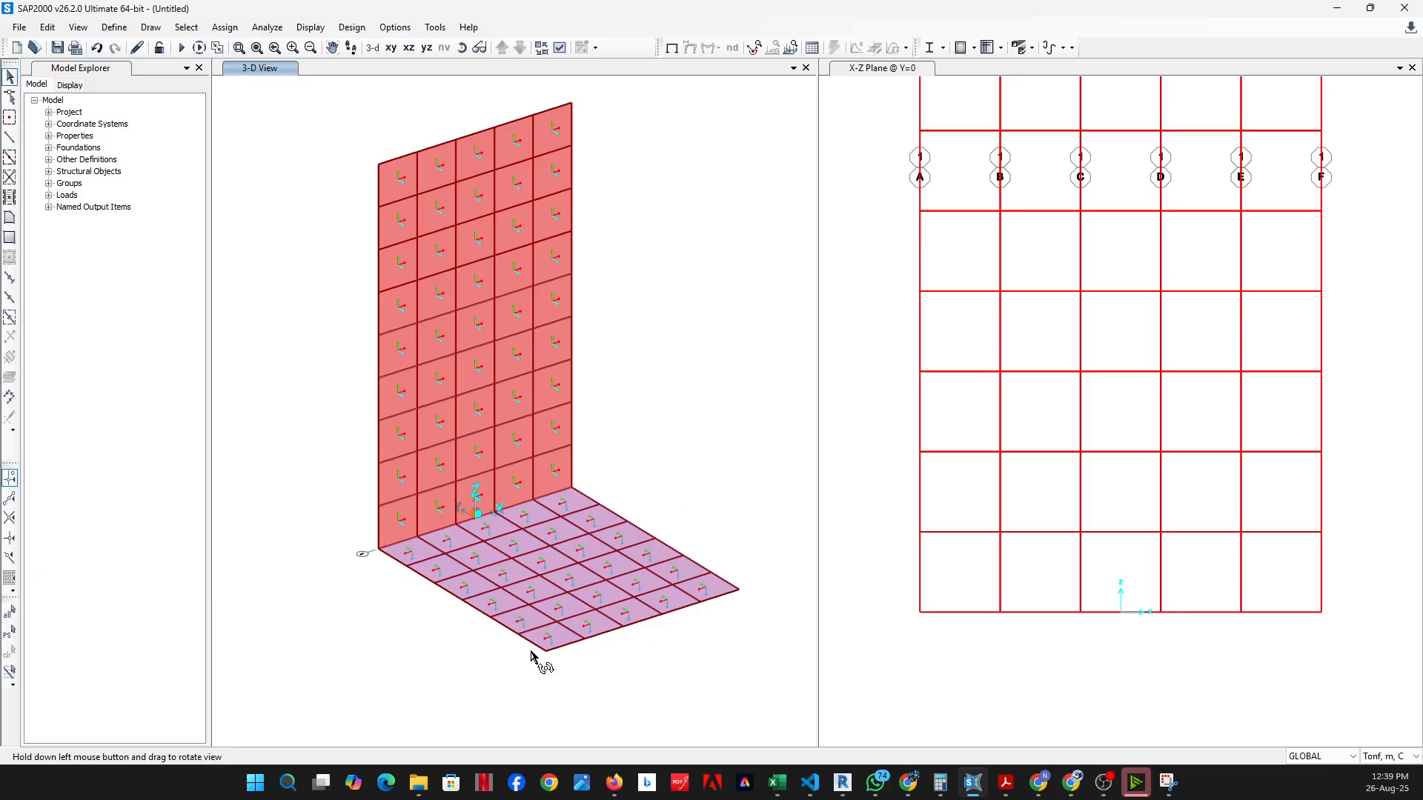
left_click_drag(579, 625, 552, 662)
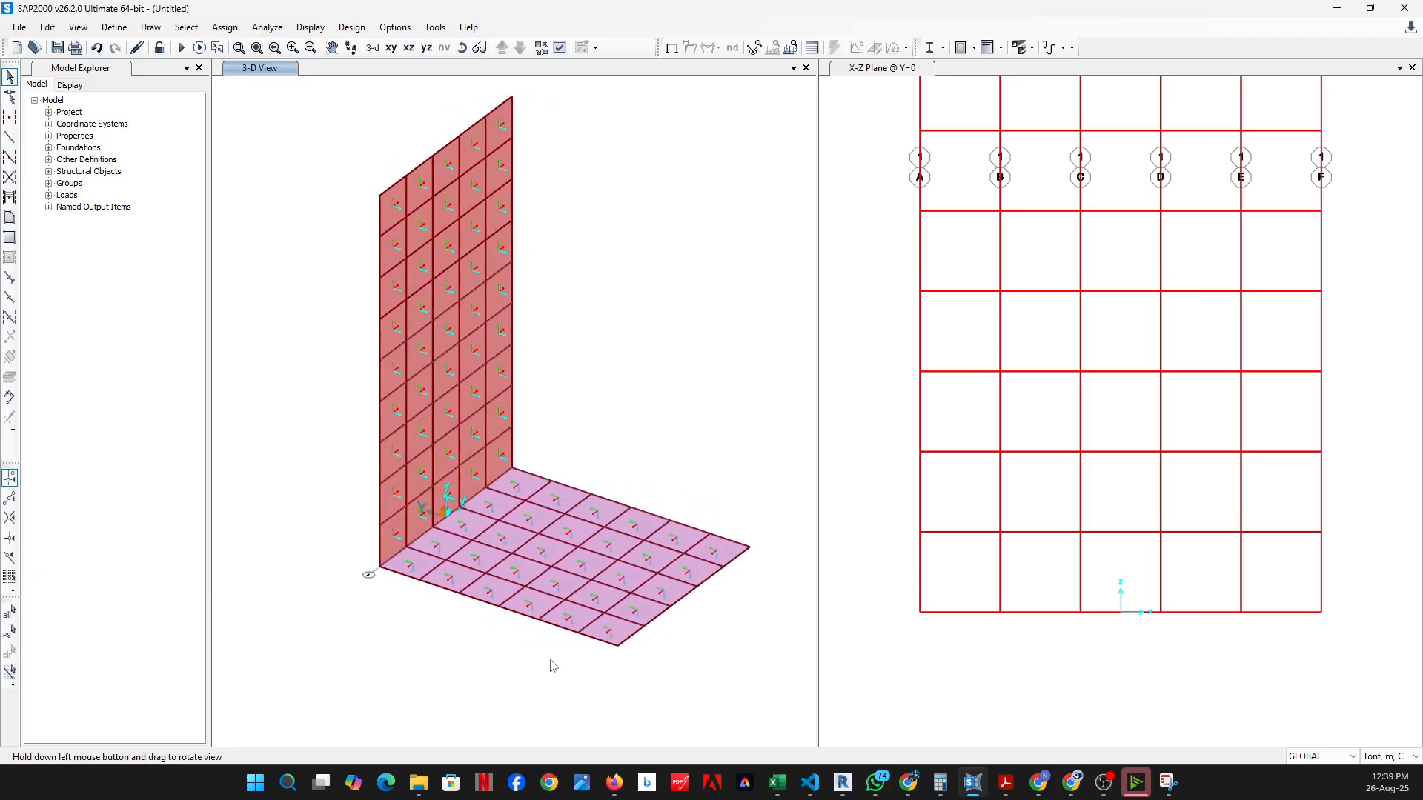
scroll(556, 660, "up", 5)
scroll(560, 657, "up", 4)
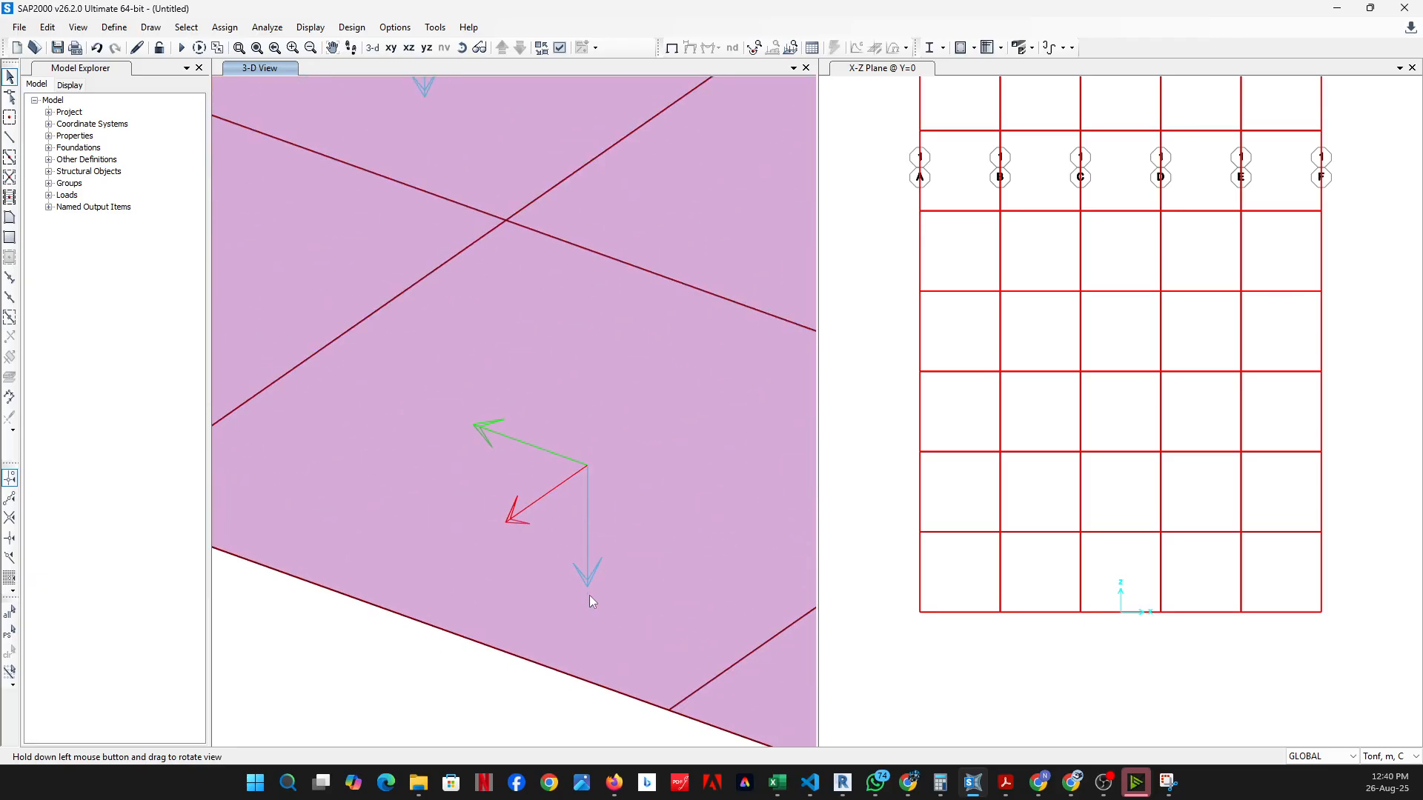
scroll(486, 595, "down", 8)
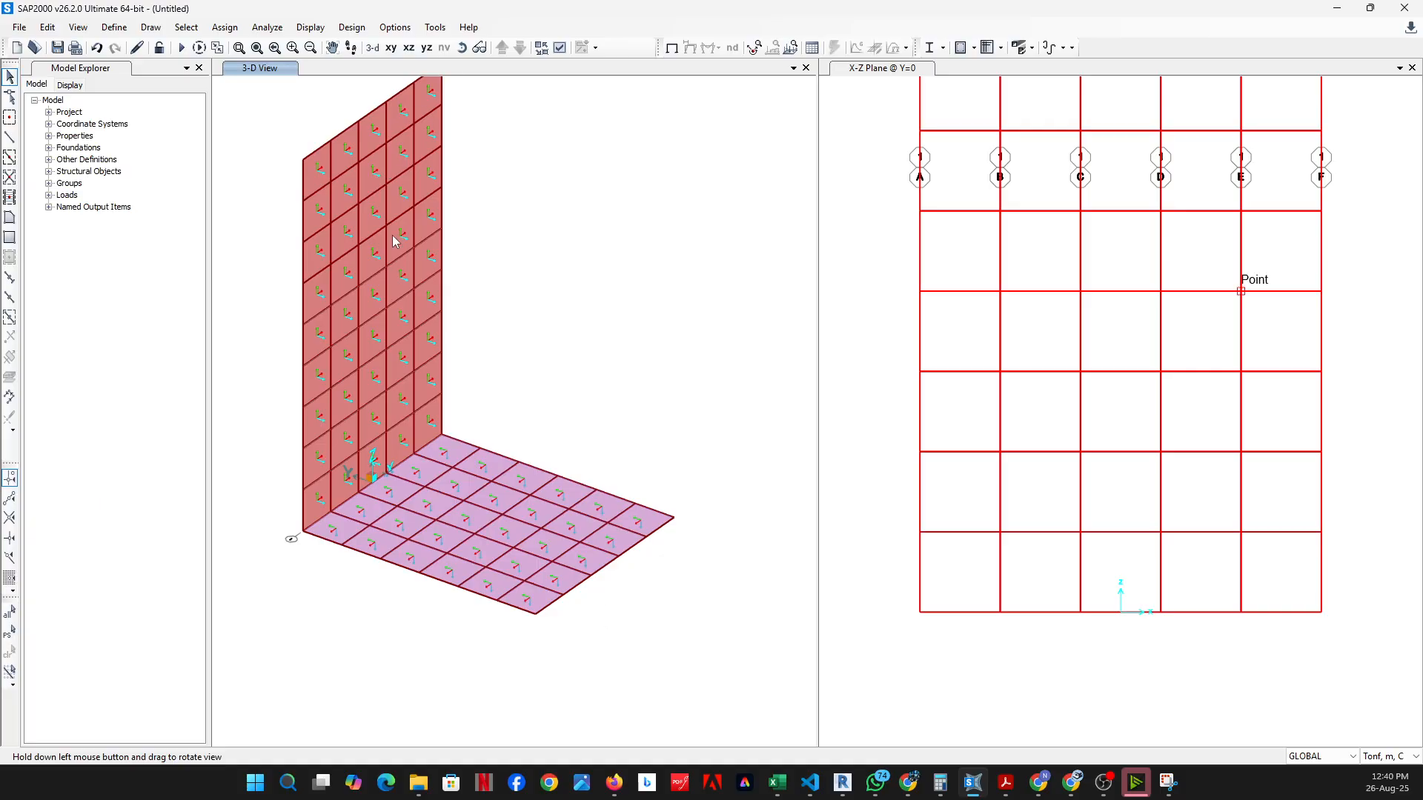
Reverse the local 3 axis of all base slab areas, keeping assigns in the same global orientation
left_click_drag(426, 407, 681, 412)
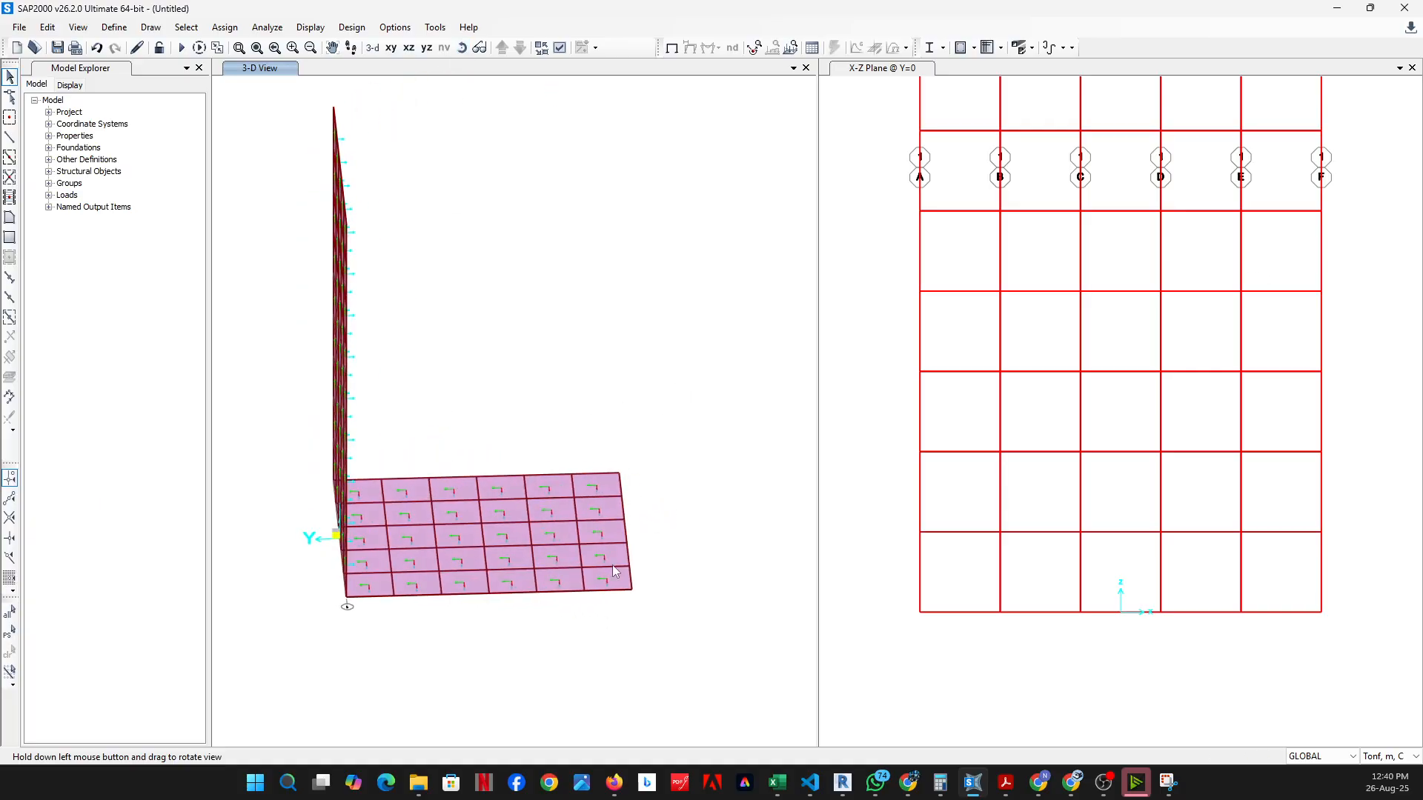
left_click_drag(693, 676, 371, 434)
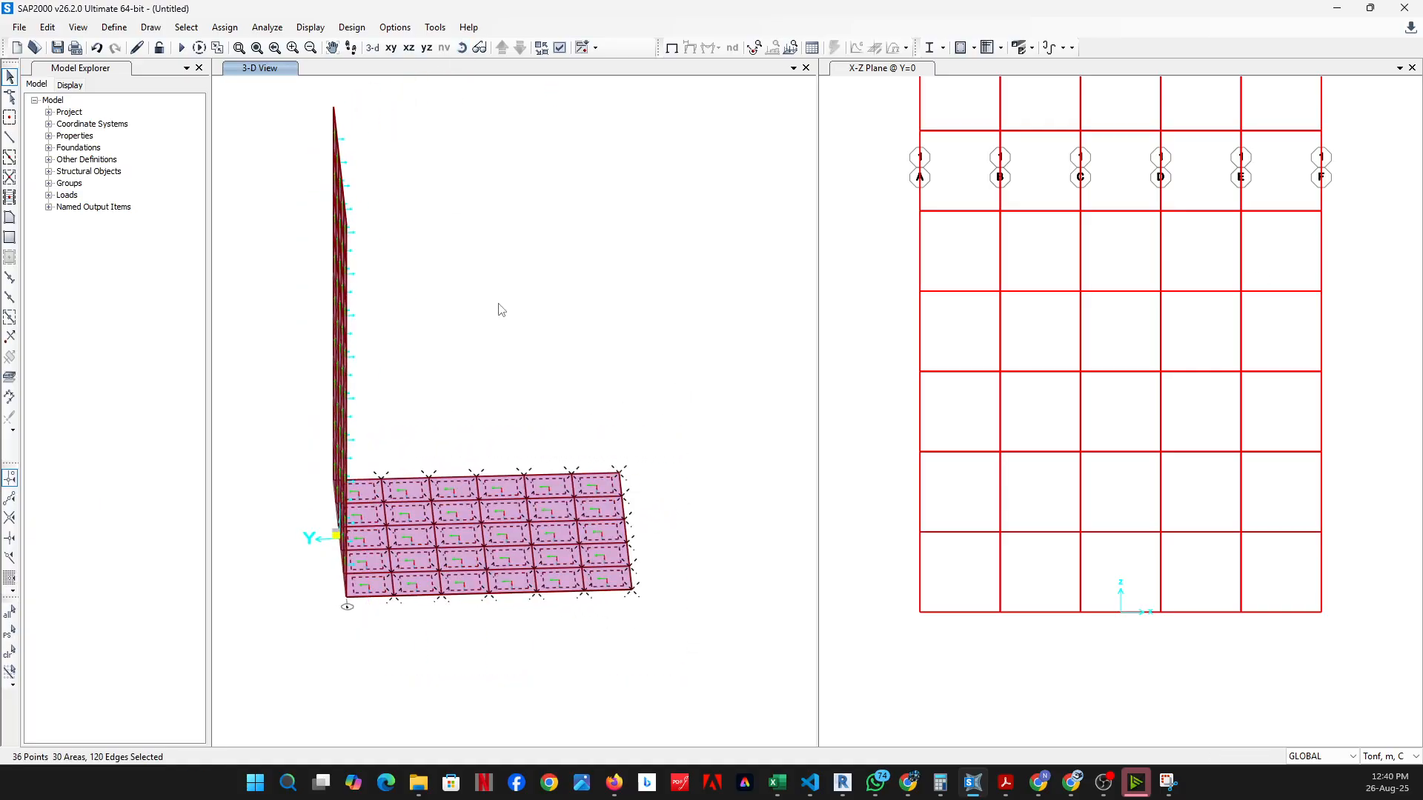
left_click(462, 47)
left_click_drag(604, 340, 450, 265)
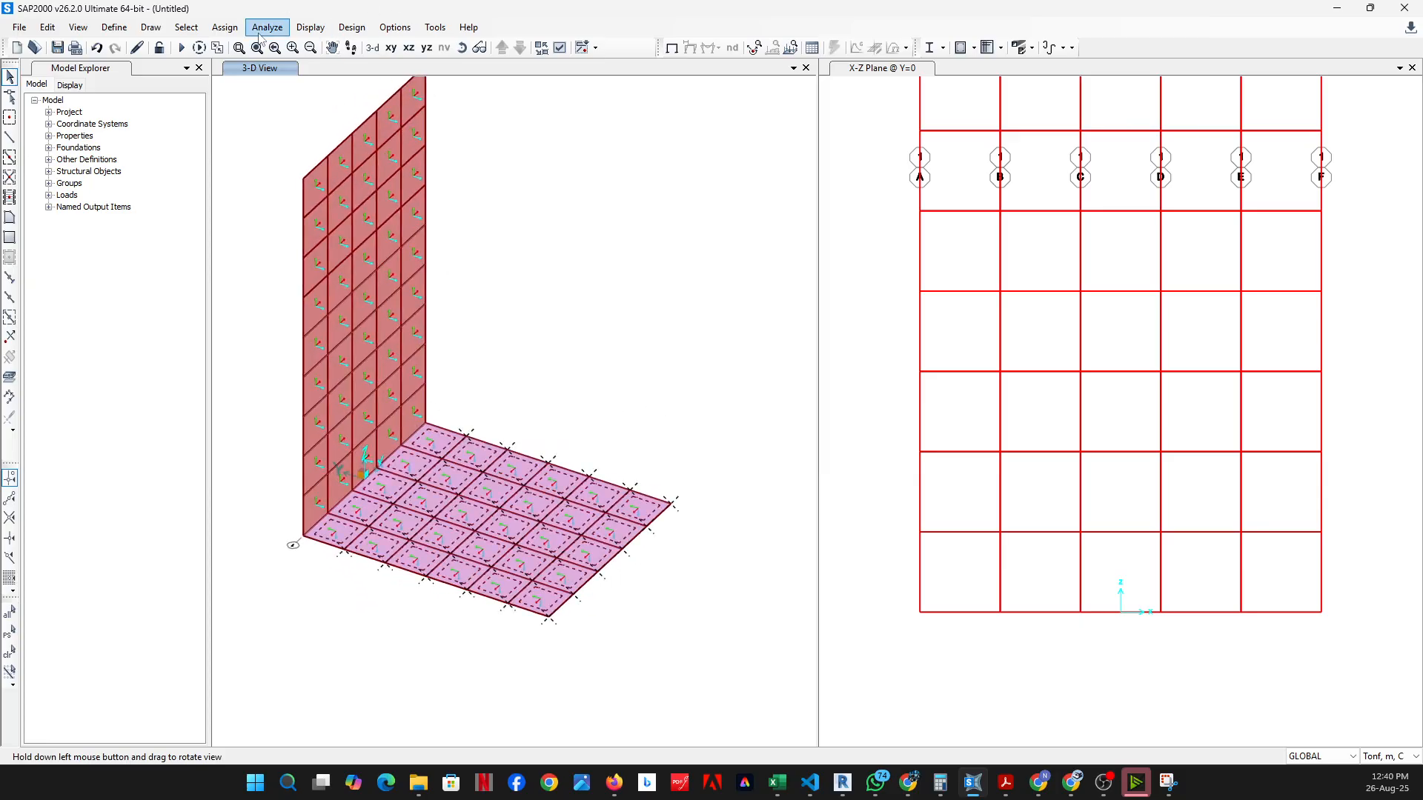
left_click(224, 27)
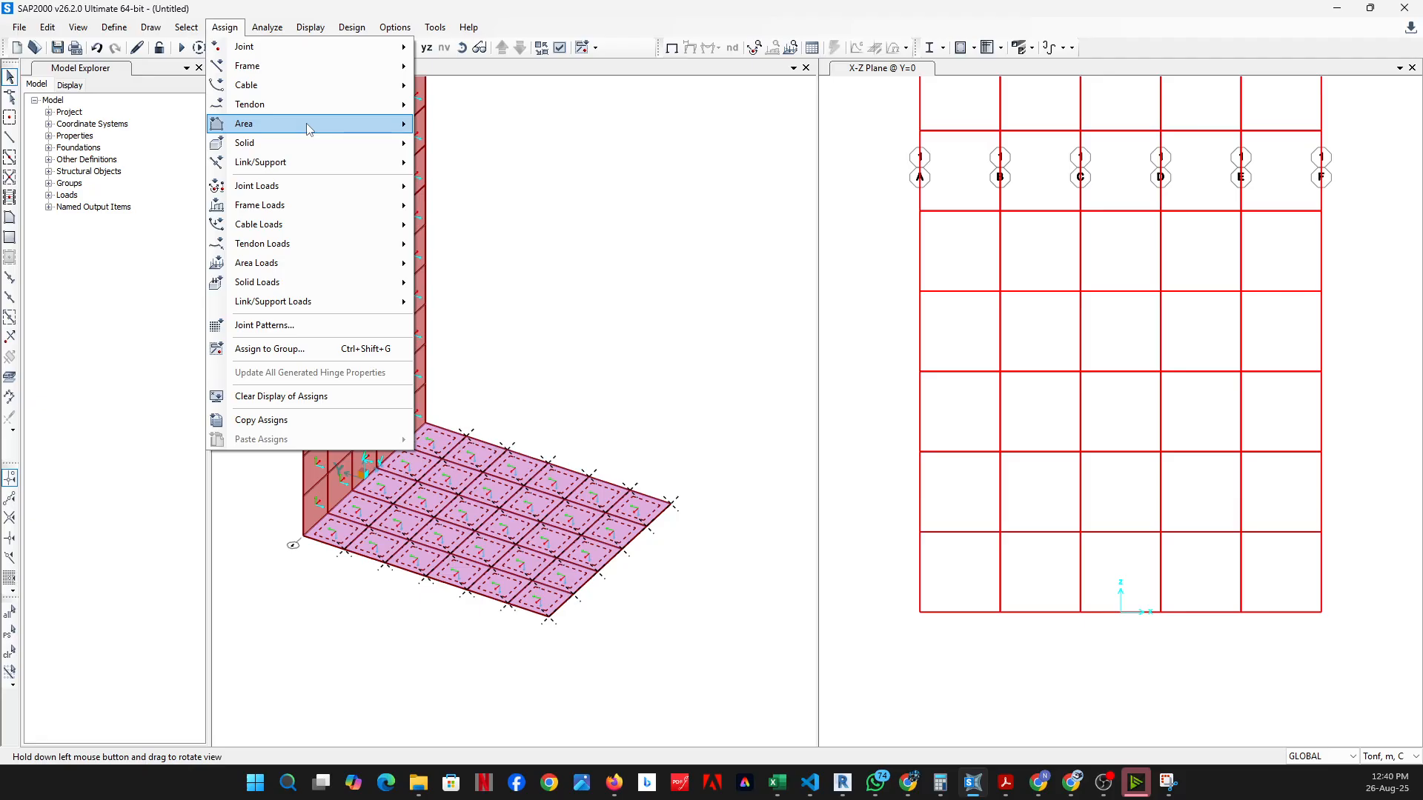
mouse_move(309, 130)
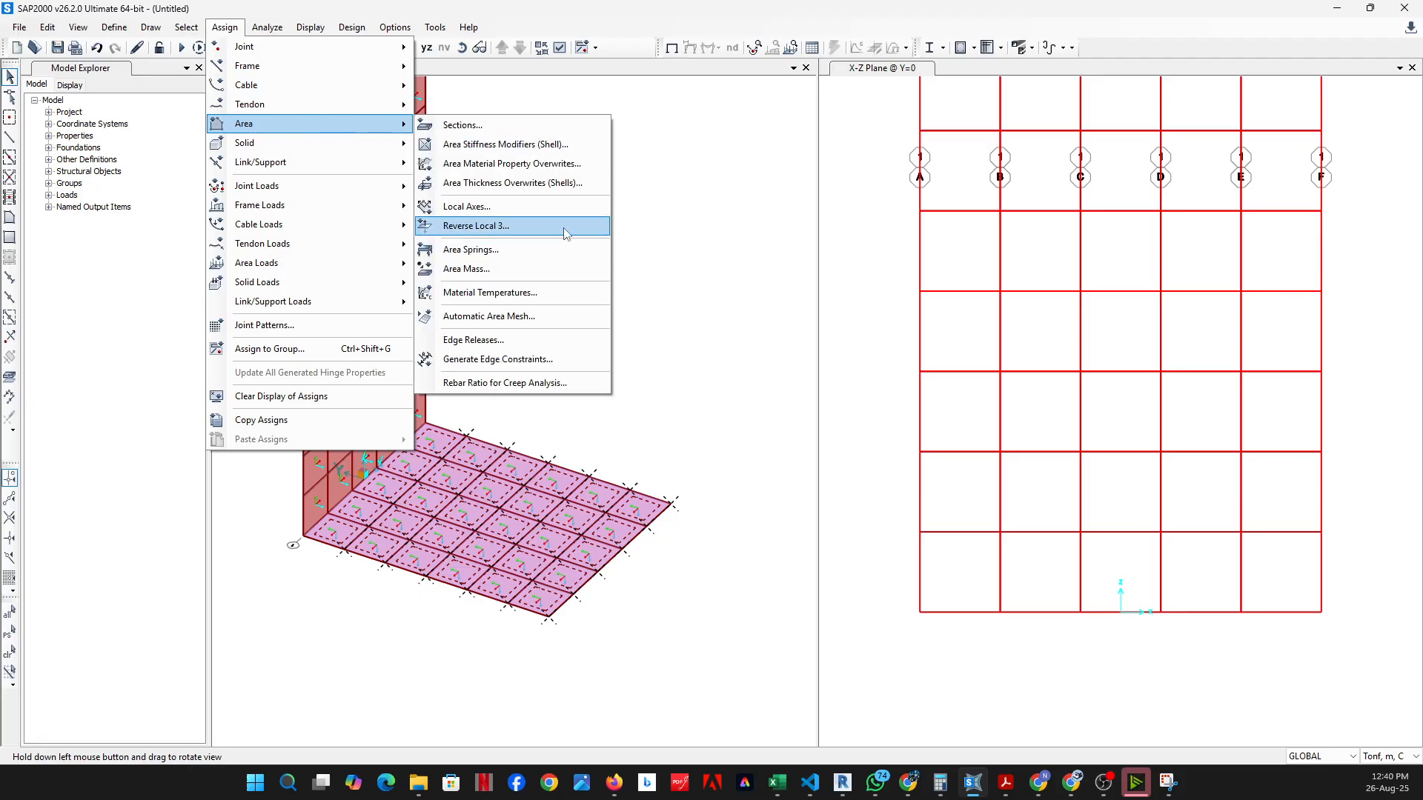
left_click(507, 235)
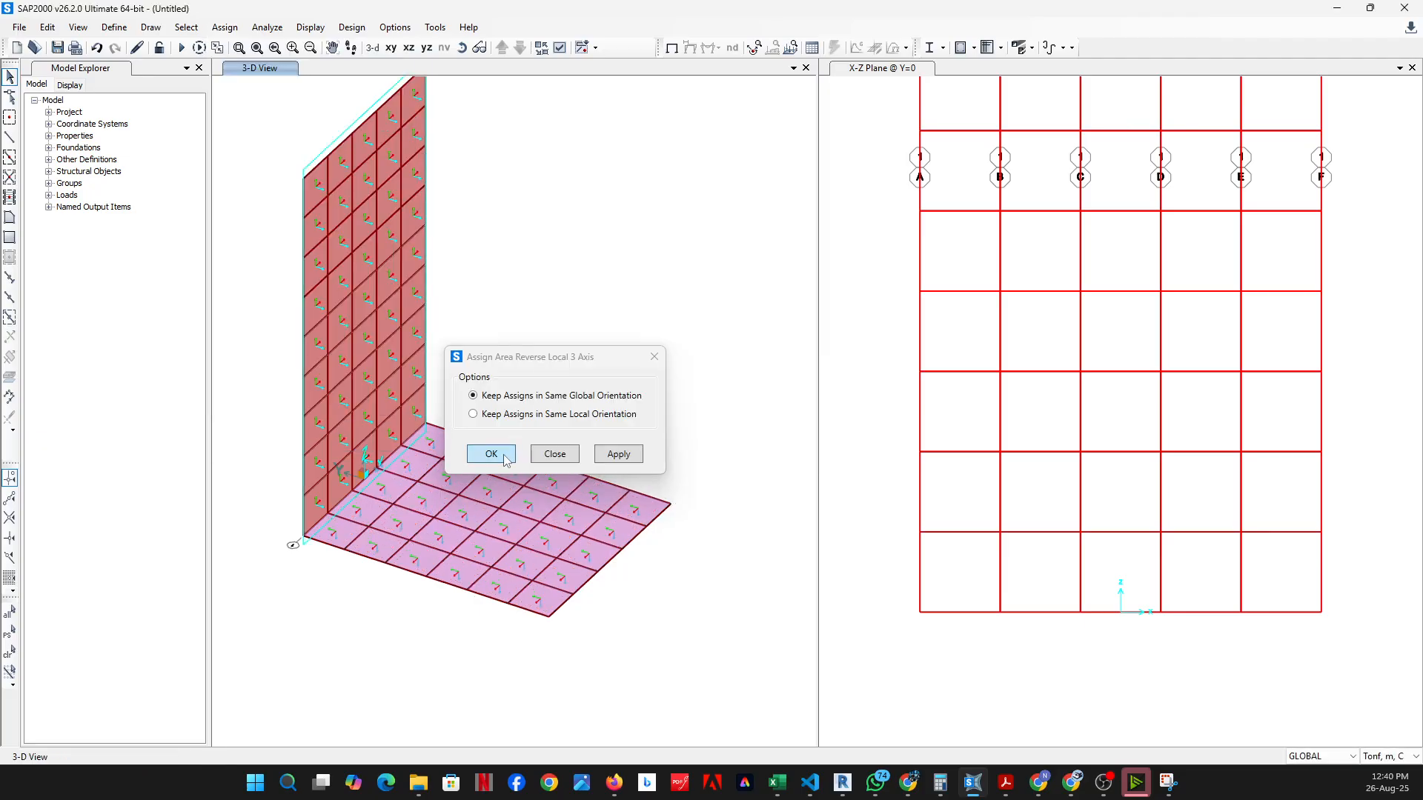
left_click(492, 453)
Check the local axis directions of the base slab panels at close range and against the wall panels
scroll(549, 619, "up", 5)
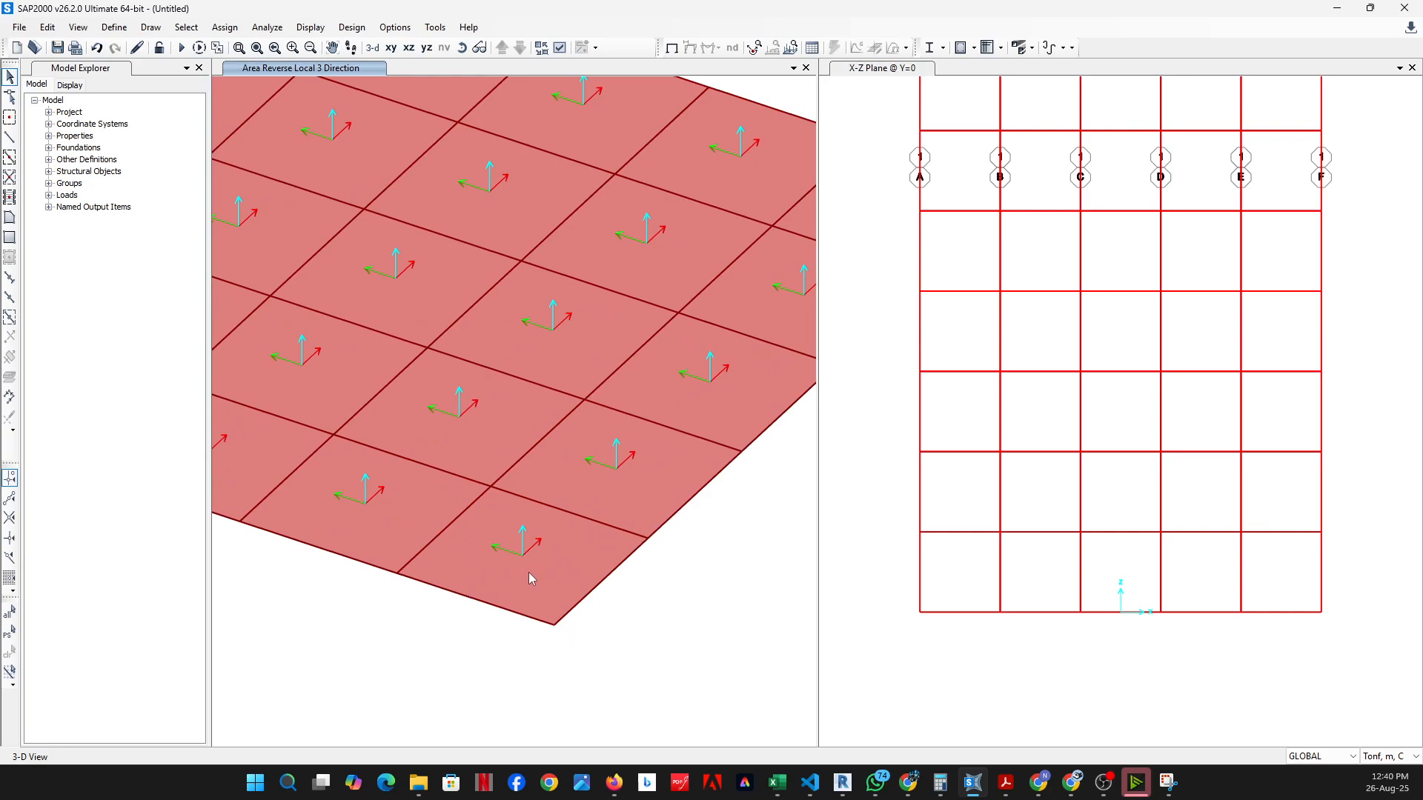
scroll(527, 572, "down", 5)
left_click(479, 47)
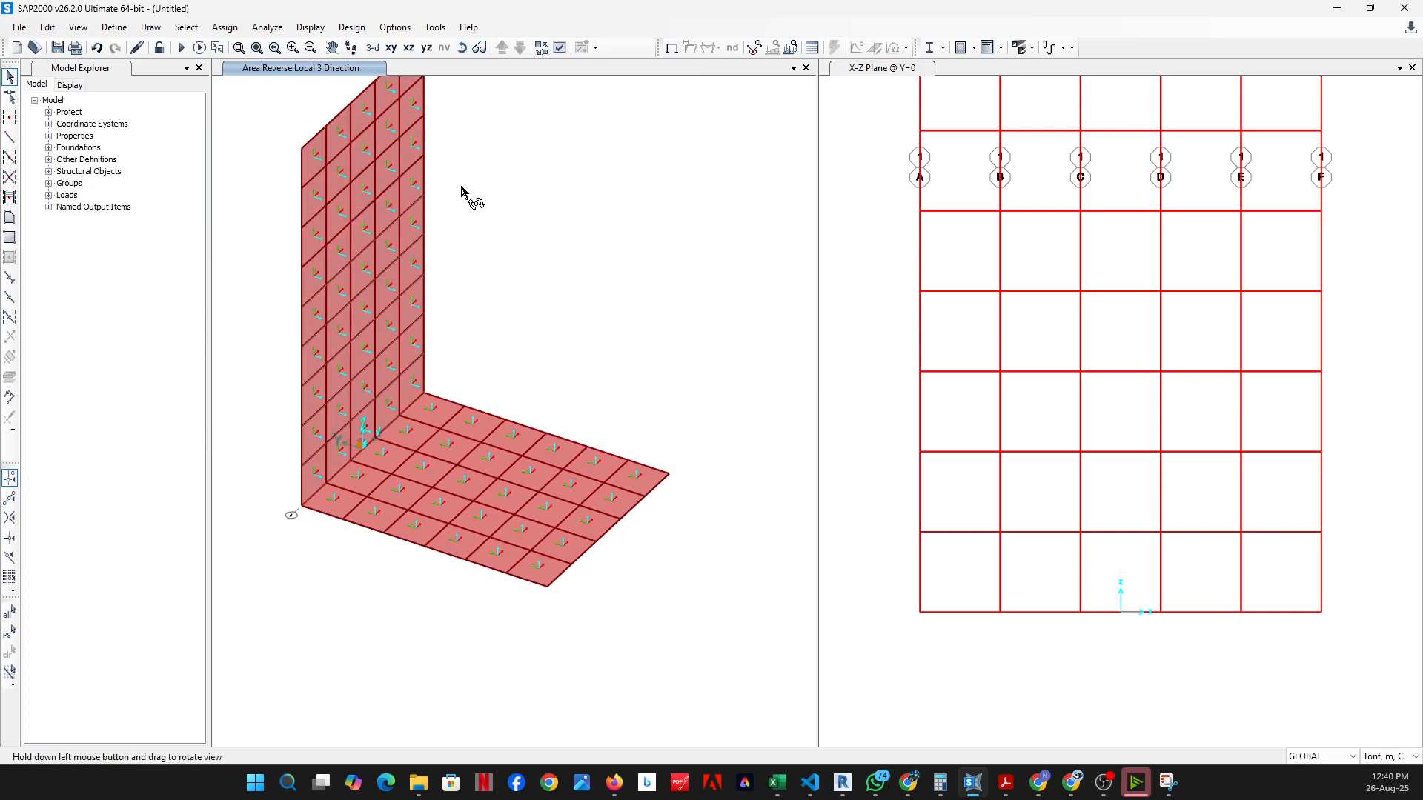
left_click_drag(469, 197, 468, 126)
scroll(474, 561, "up", 8)
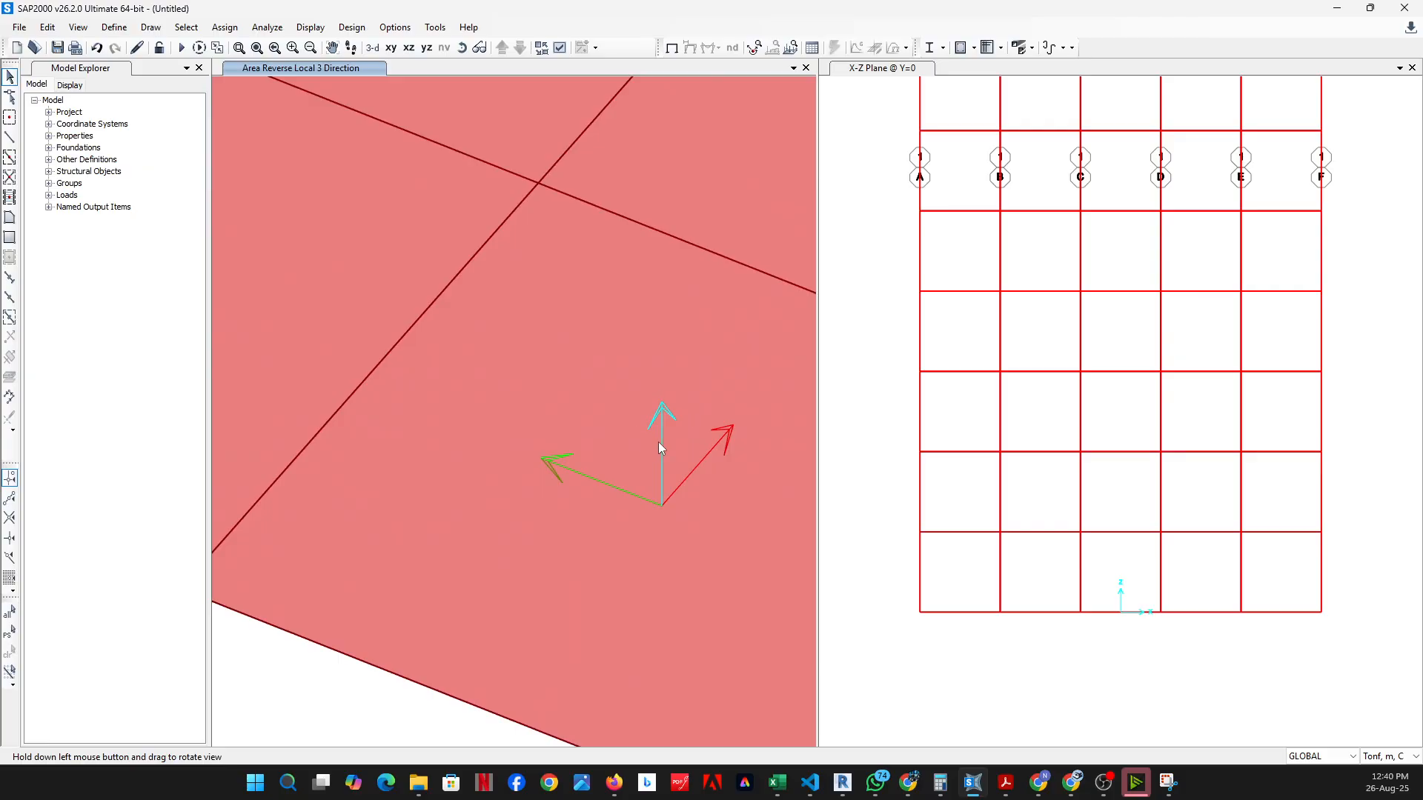
scroll(513, 549, "down", 8)
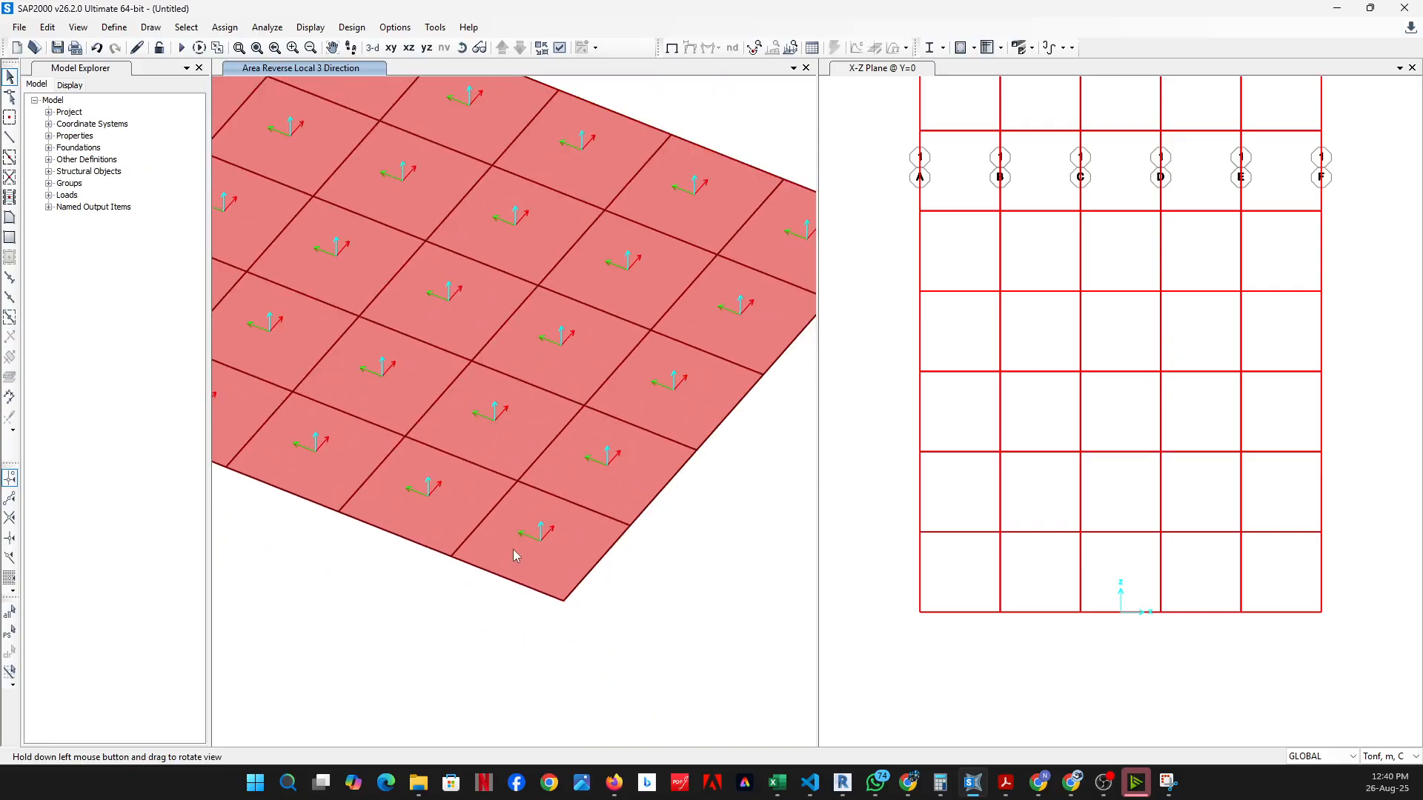
scroll(509, 510, "up", 3)
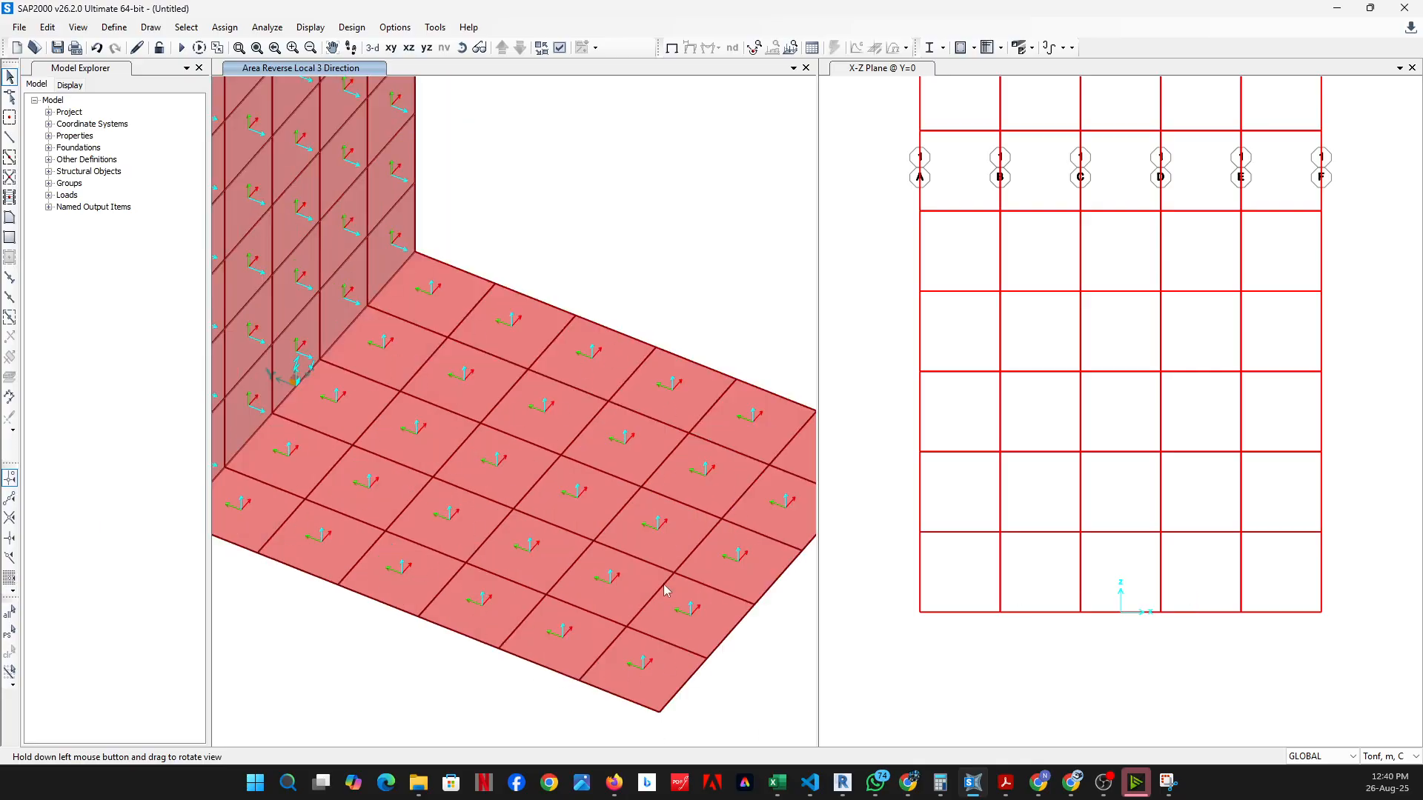
Rotate the standard local axes of the base slab's outer corner panel 45 degrees from the default orientation
scroll(541, 650, "up", 3)
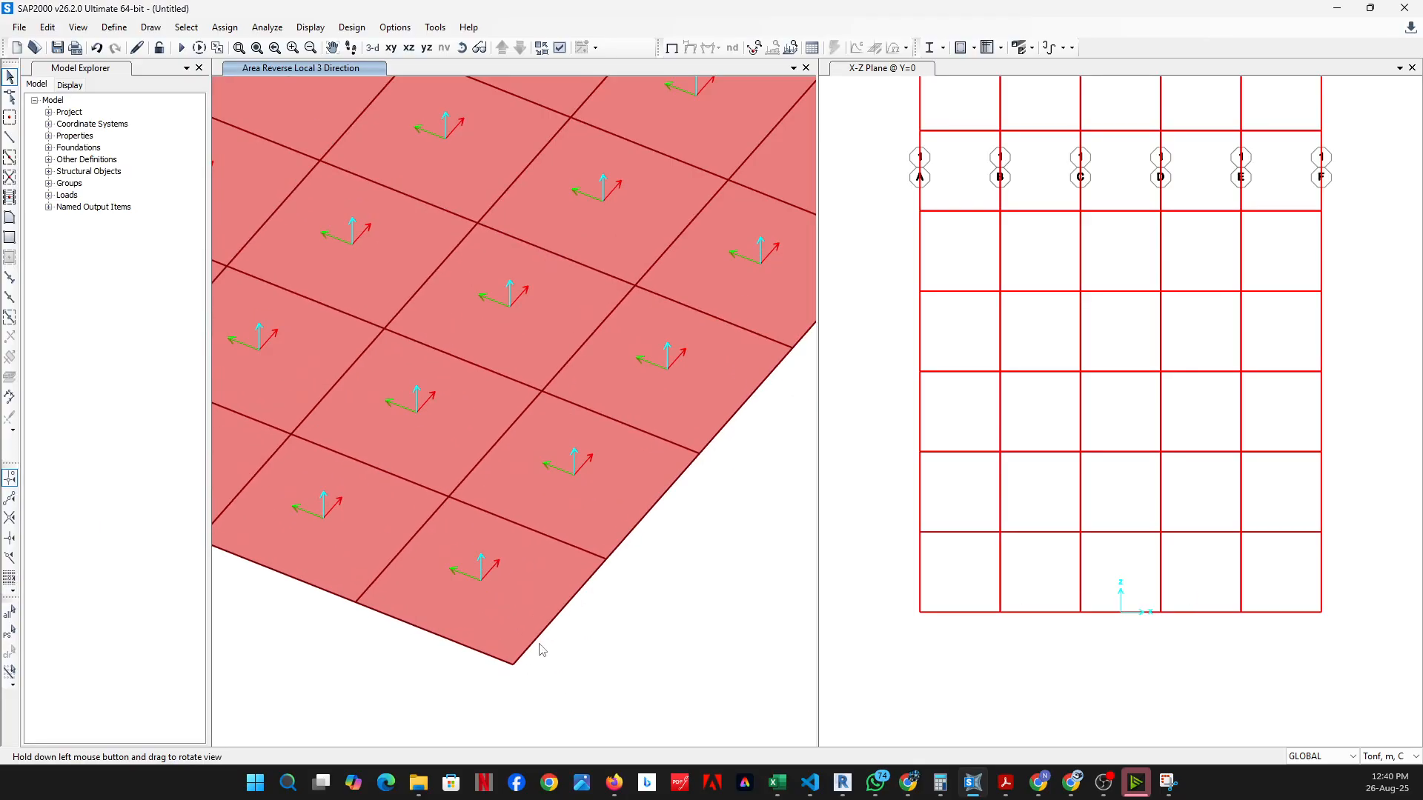
left_click(483, 606)
left_click(226, 27)
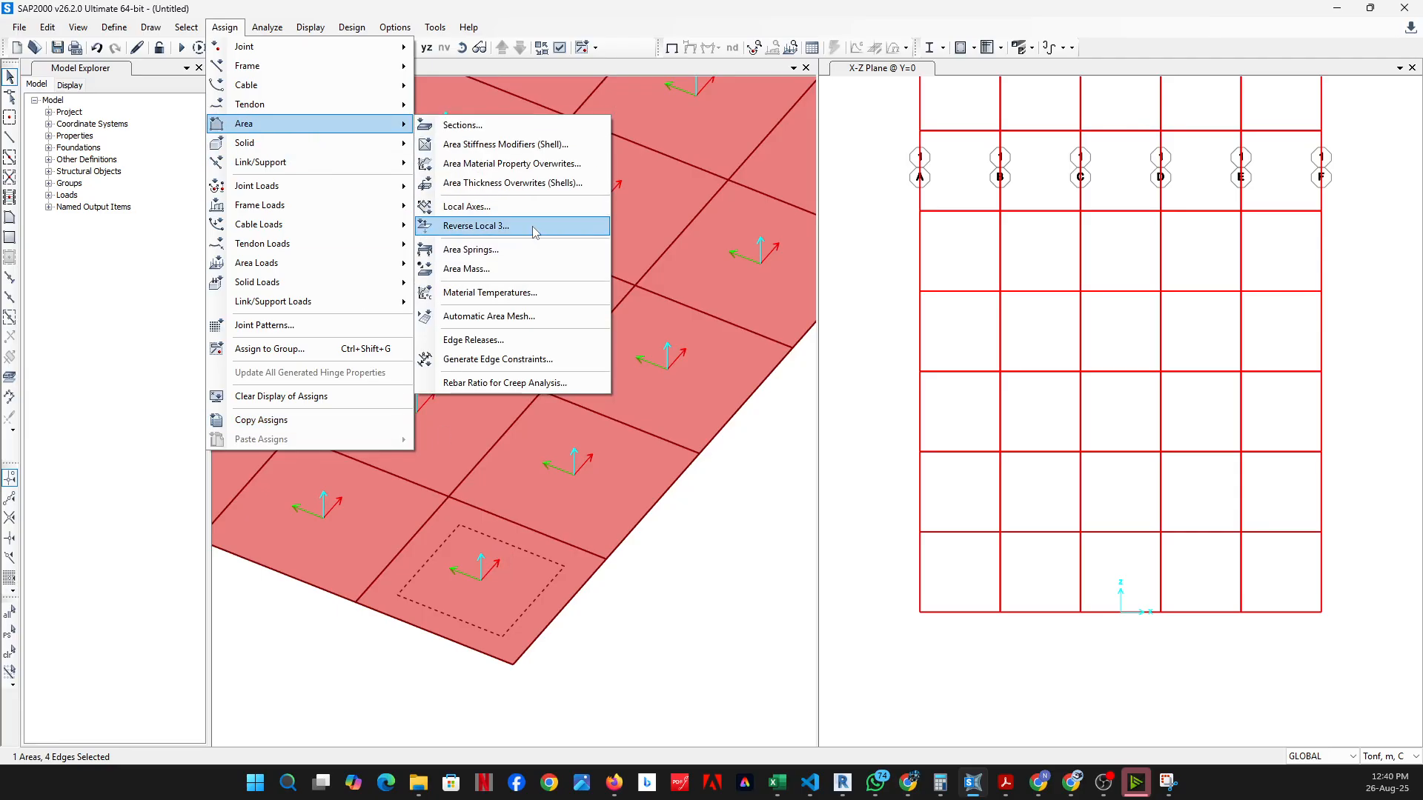
left_click(535, 230)
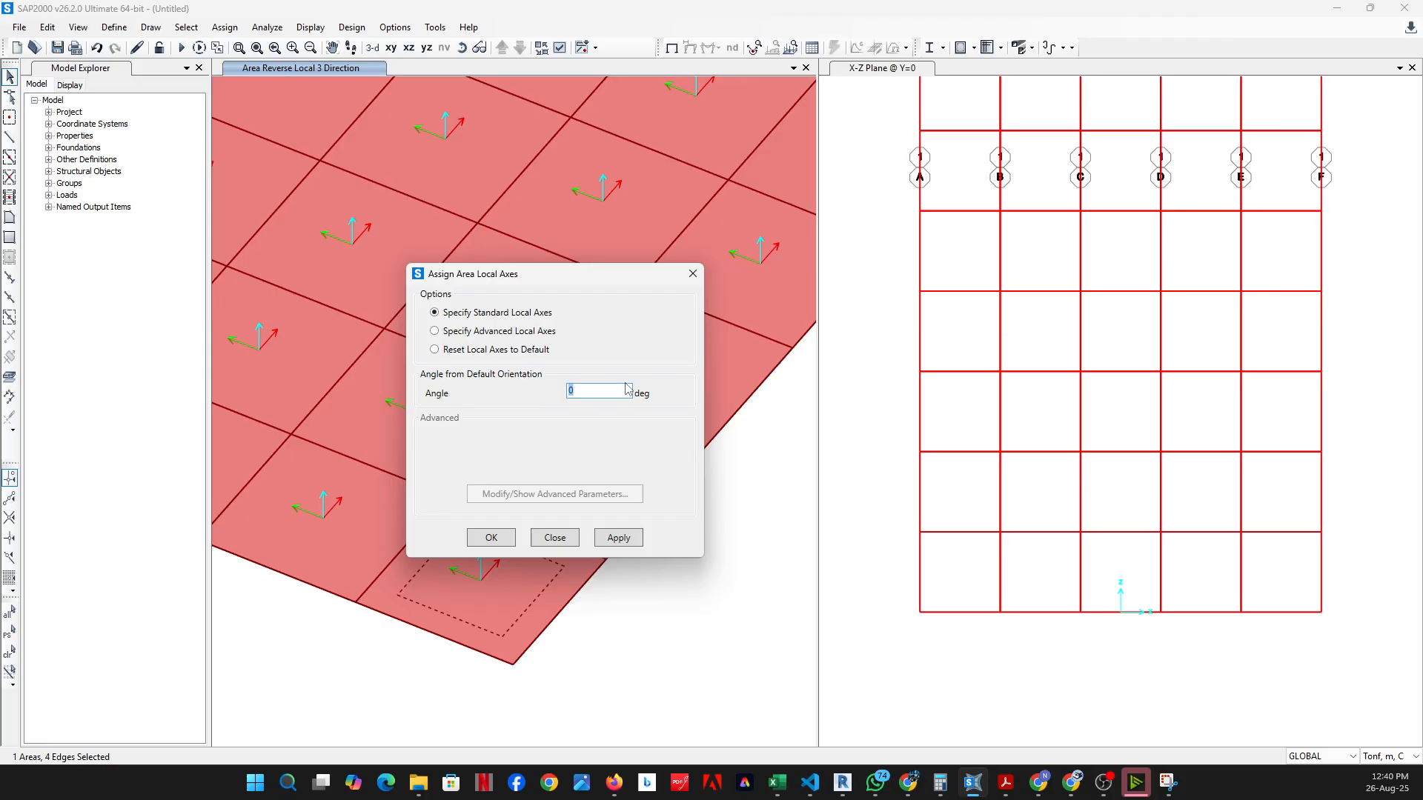
left_click(489, 542)
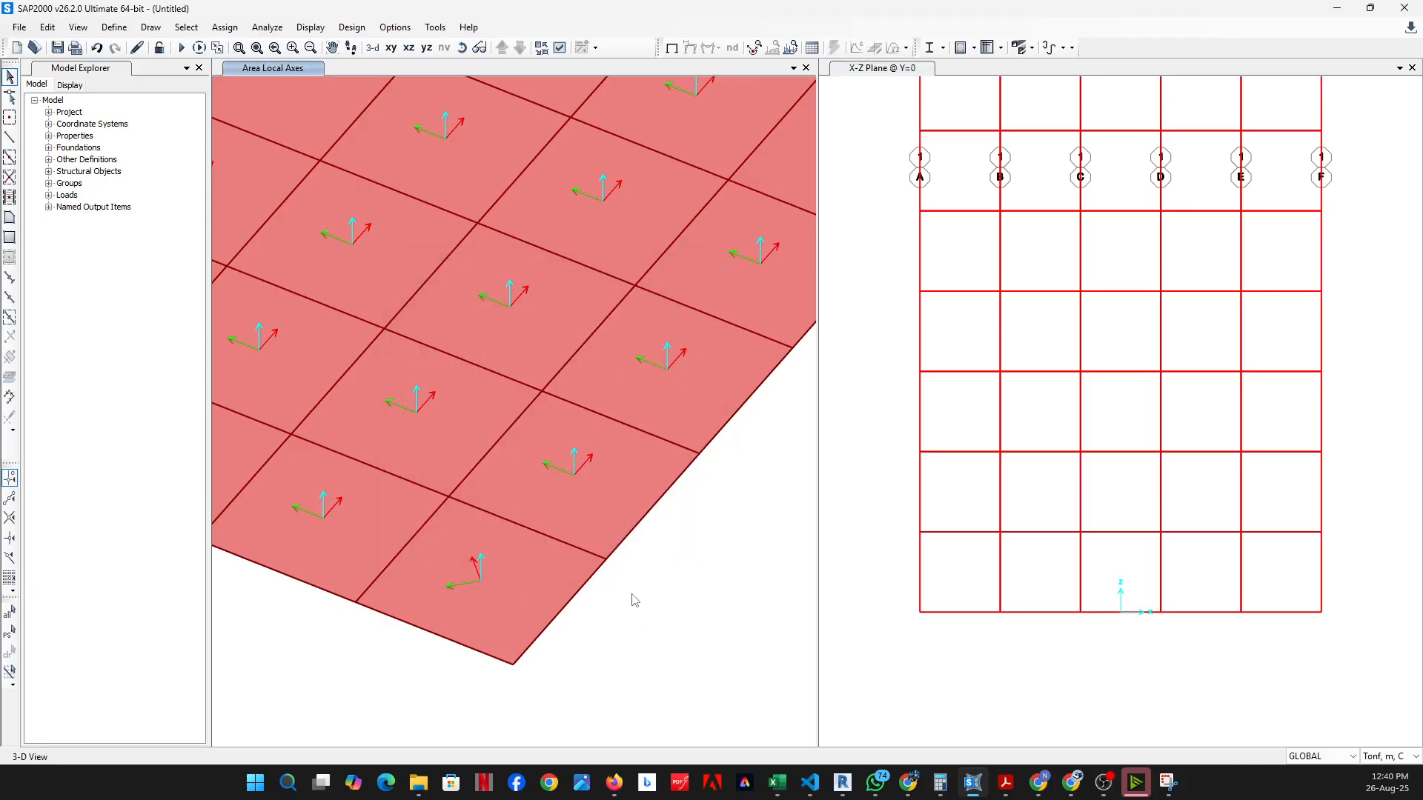
Return the outer corner slab panel's local axes to the default orientation angle
scroll(634, 601, "down", 2)
scroll(597, 636, "up", 2)
scroll(599, 635, "down", 2)
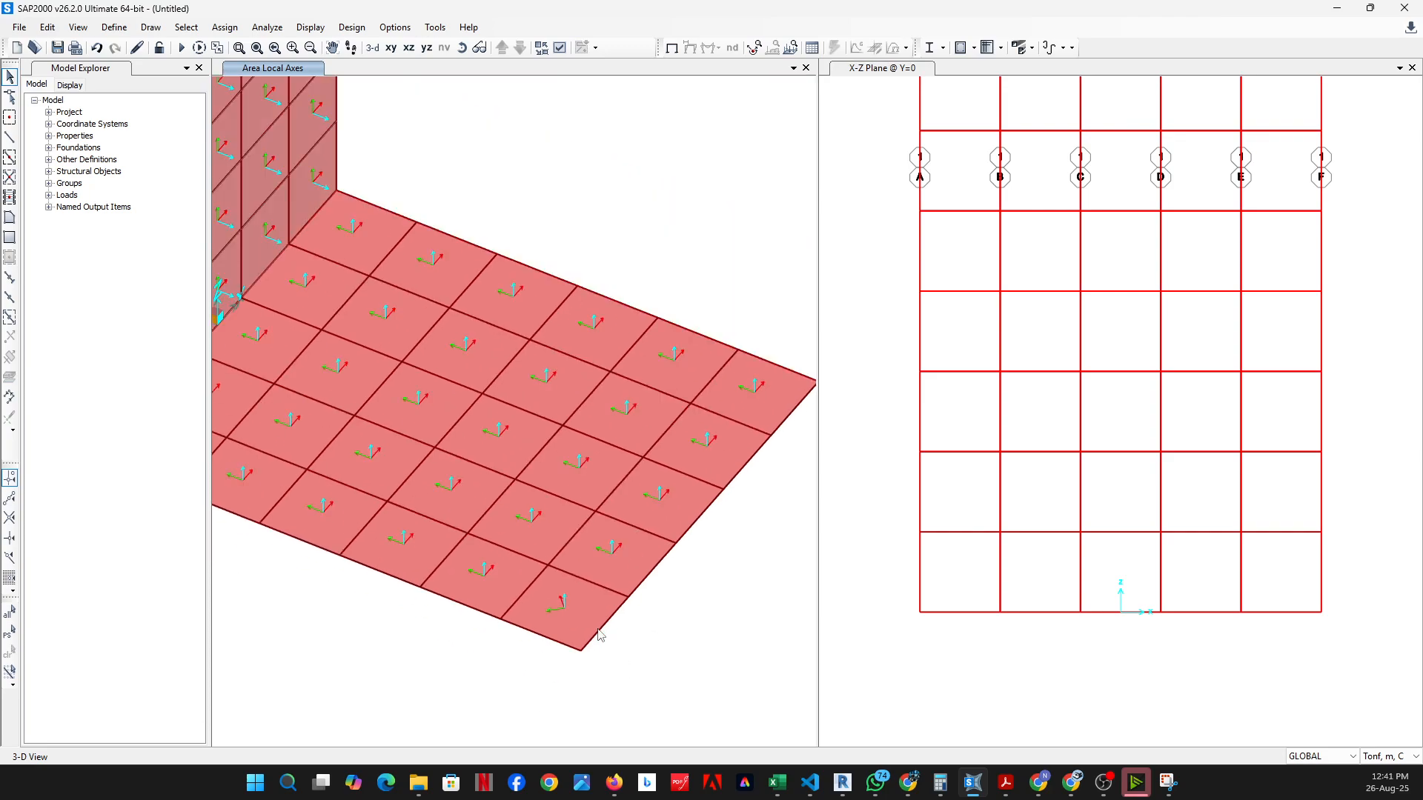
middle_click_drag(416, 531, 563, 618)
middle_click_drag(694, 523, 501, 386)
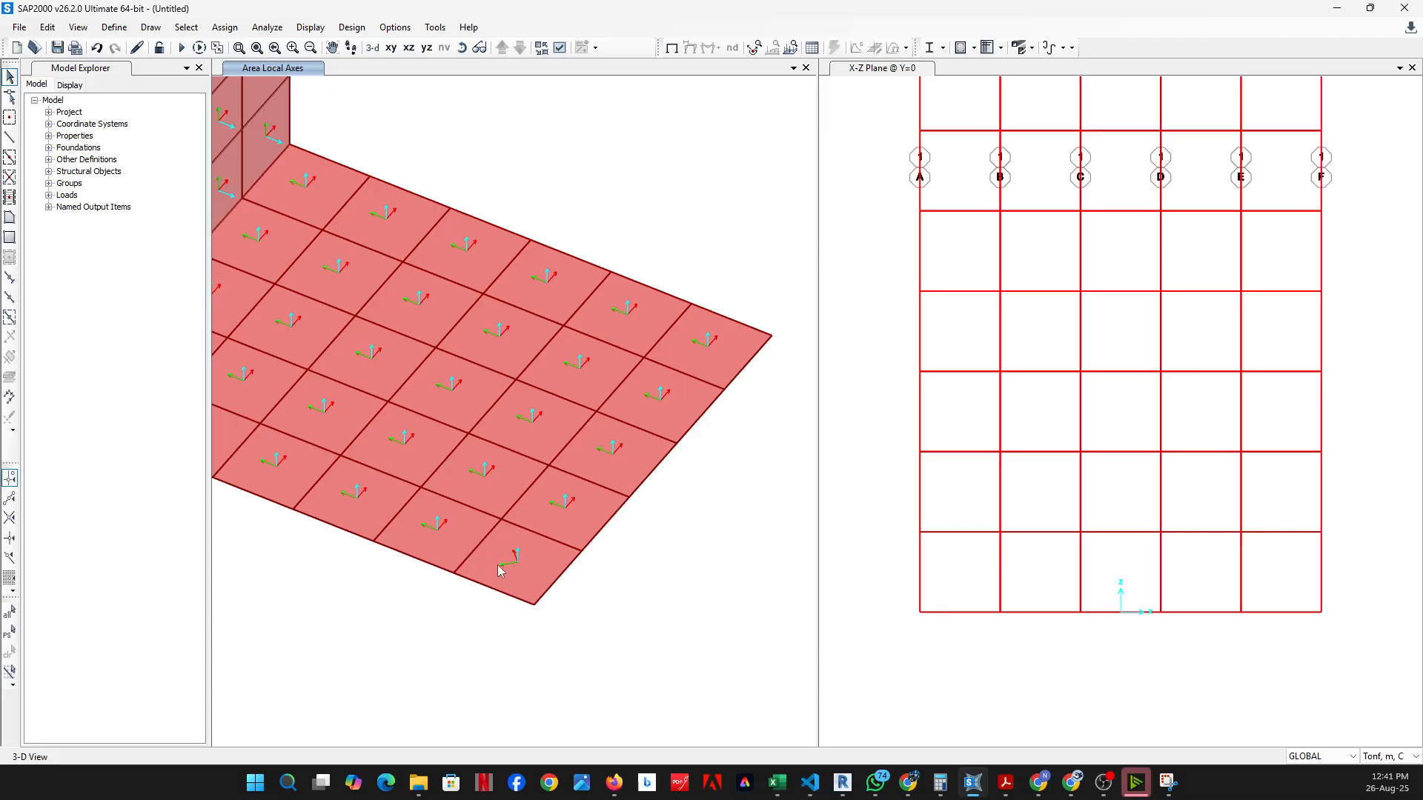
scroll(500, 571, "up", 2)
left_click(554, 576)
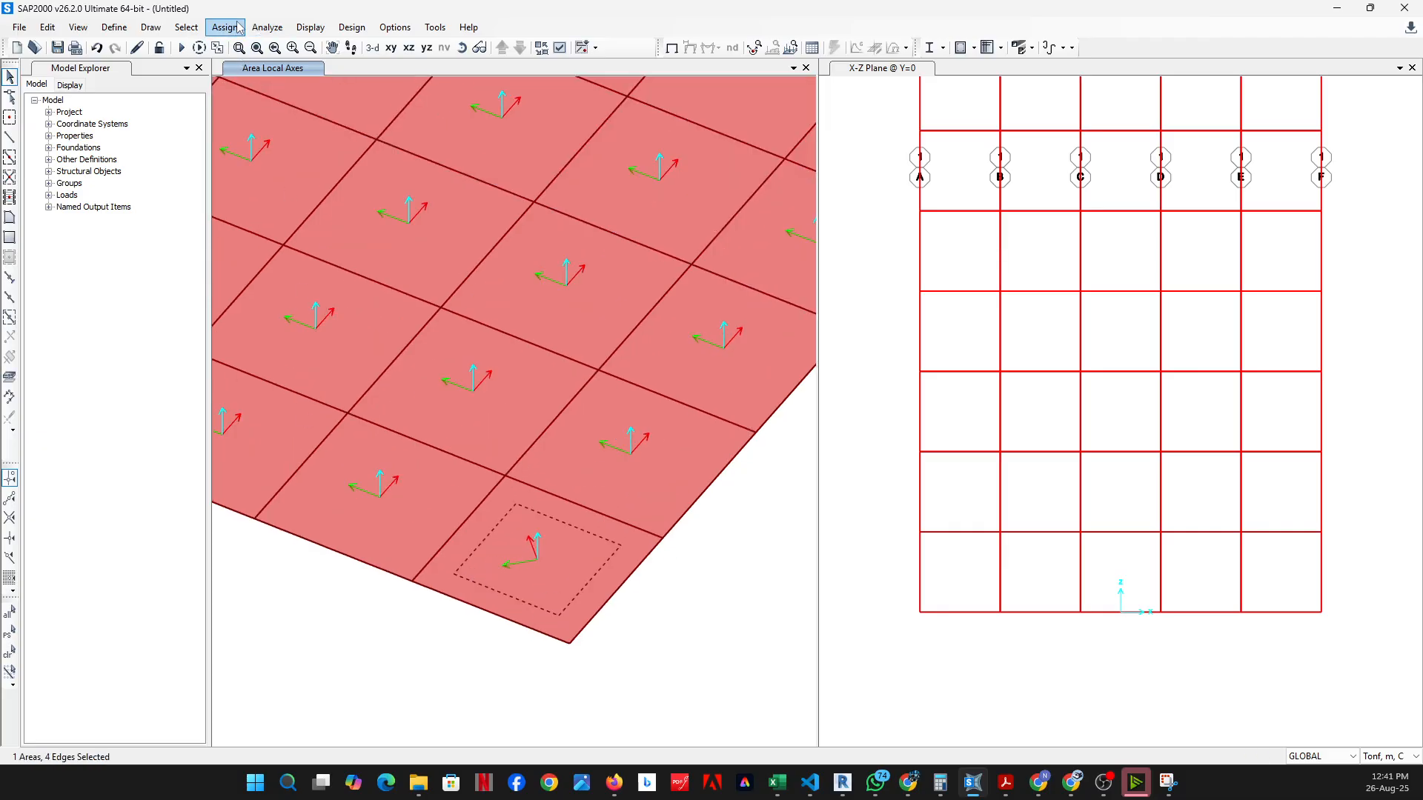
left_click(263, 30)
mouse_move(227, 34)
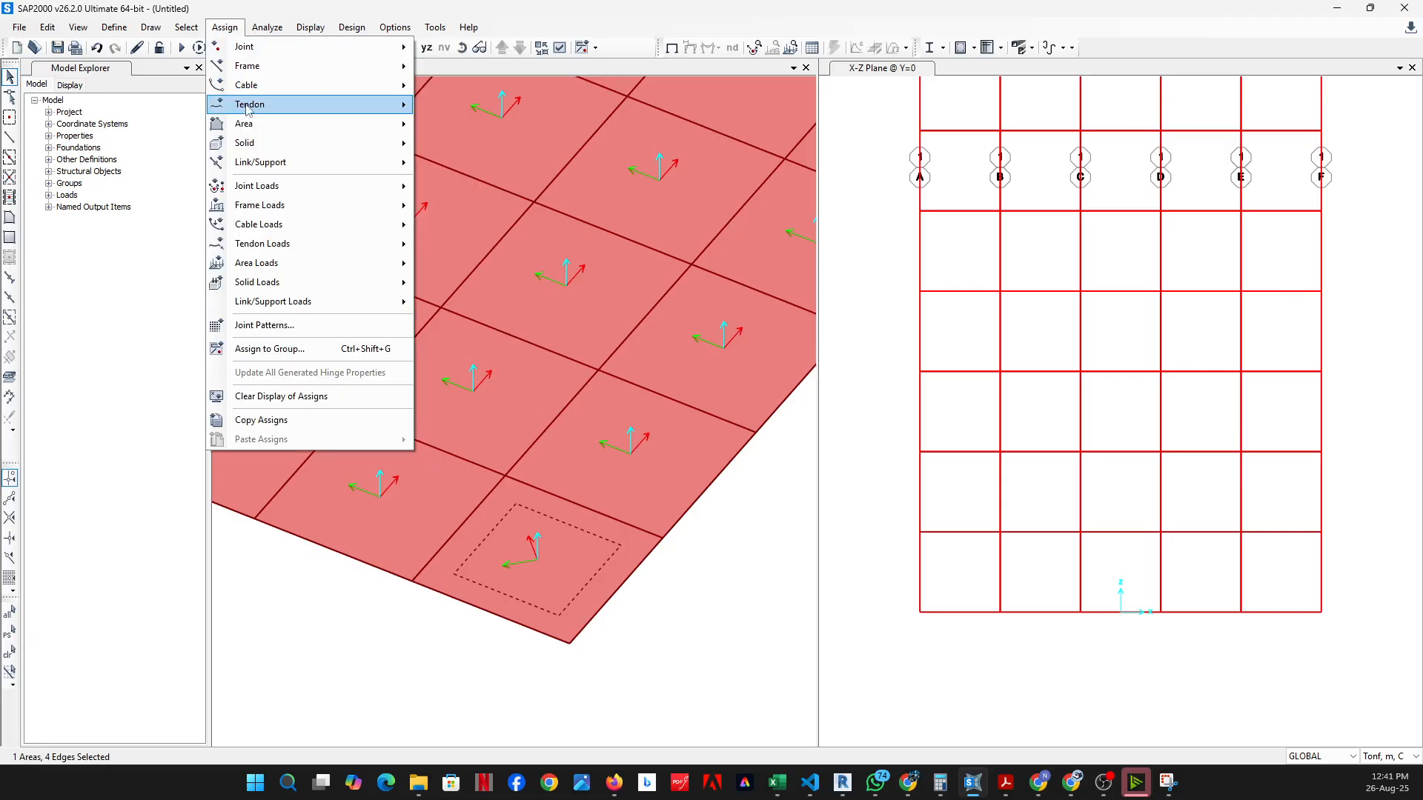
mouse_move(255, 124)
left_click(523, 211)
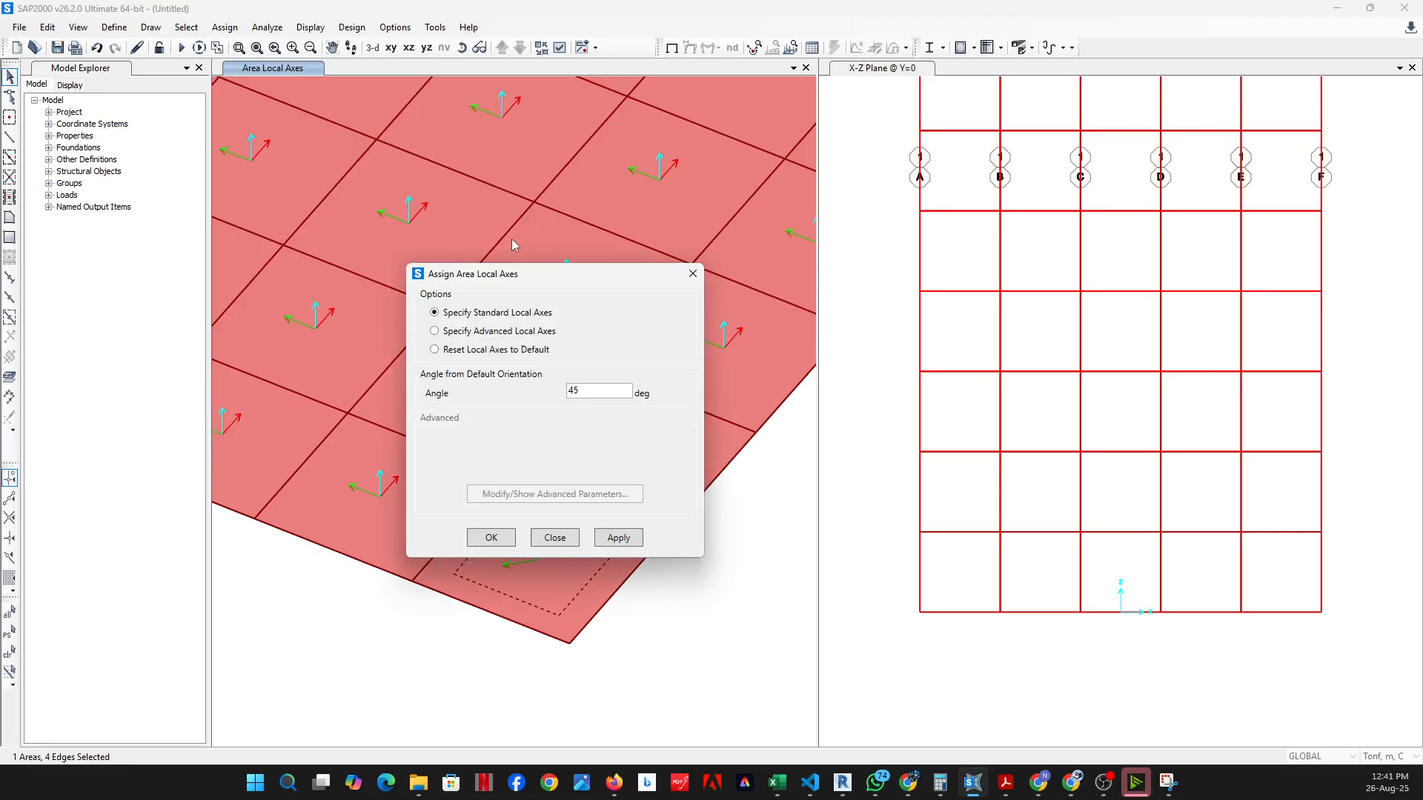
double_click(623, 389)
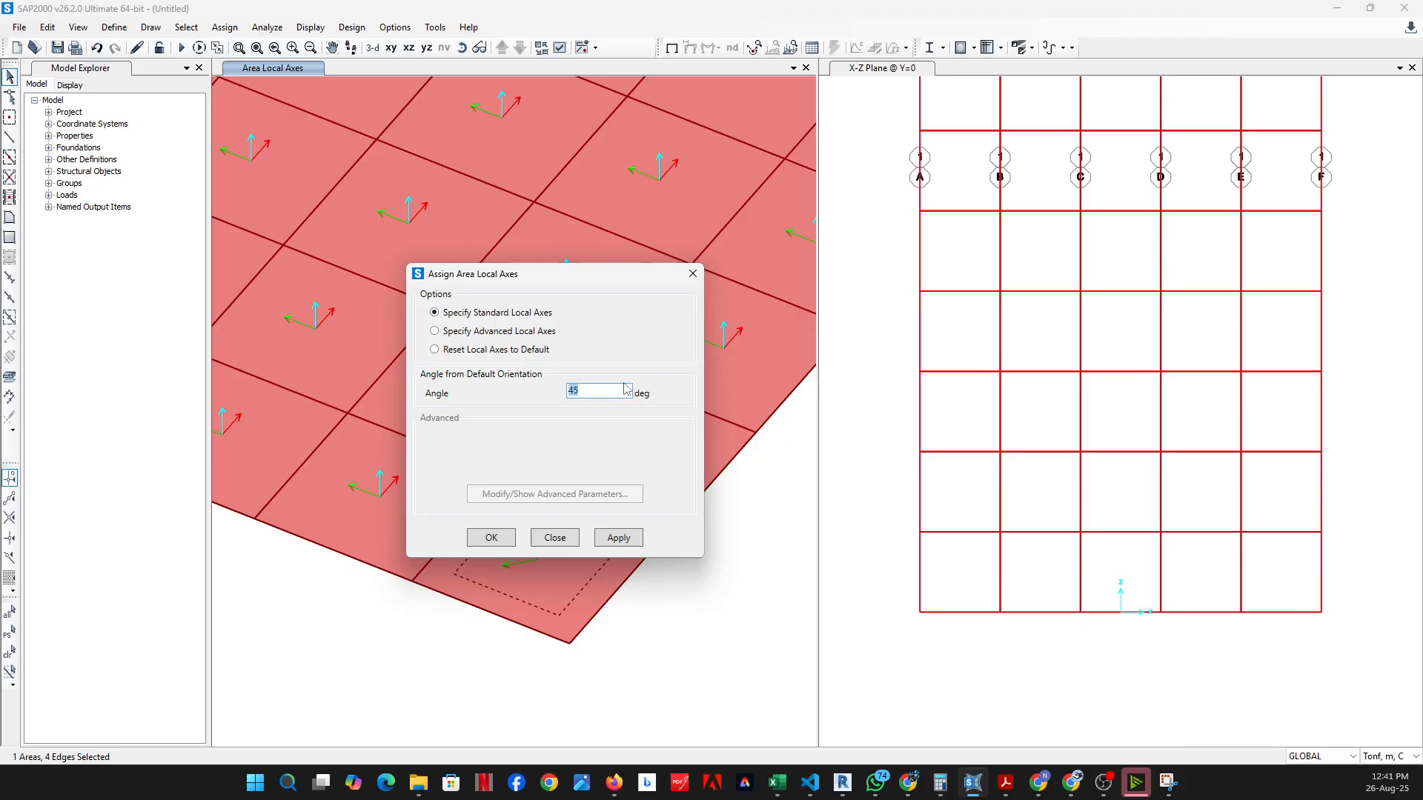
left_click(506, 538)
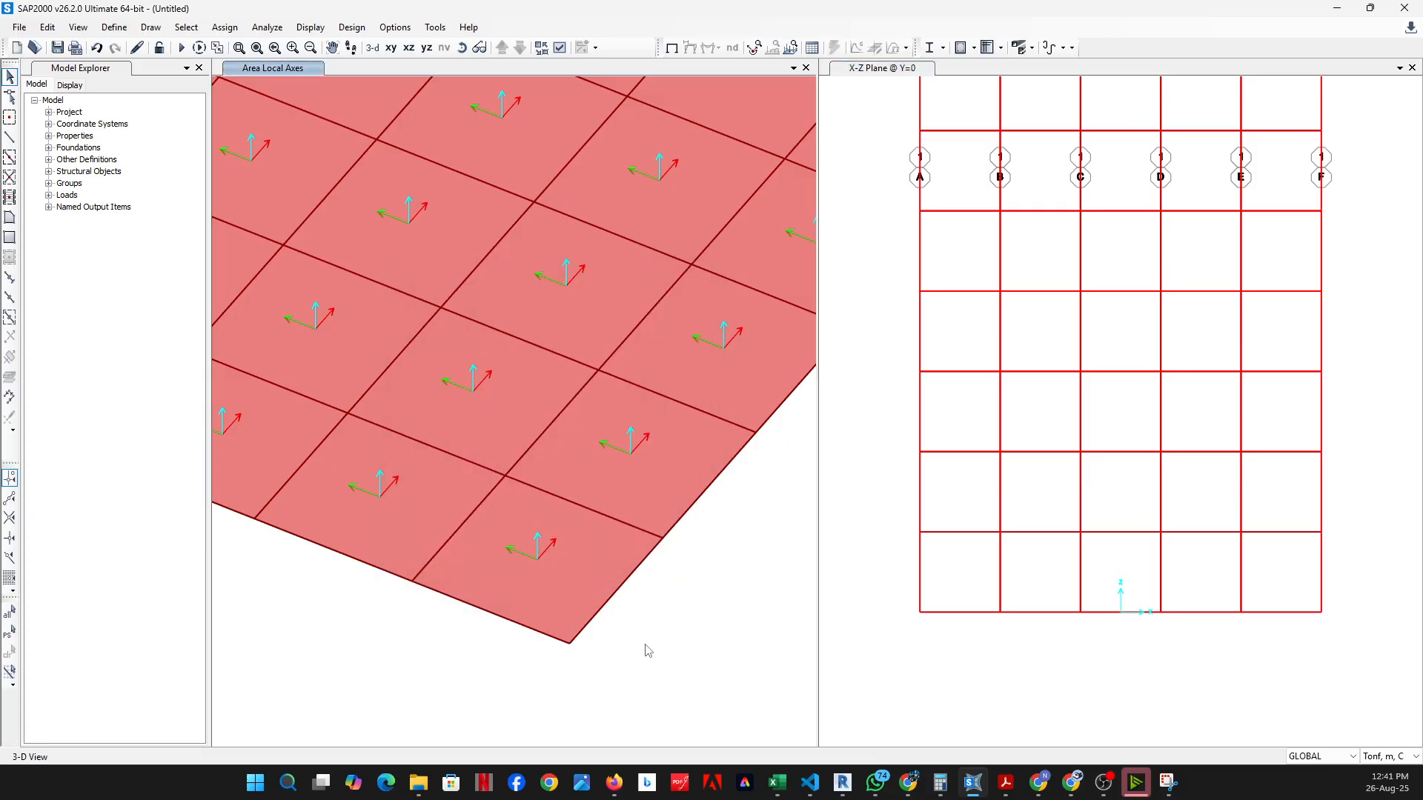
Select the six joints along the line where the wall meets the base slab
scroll(555, 473, "down", 5)
middle_click_drag(591, 483, 661, 592)
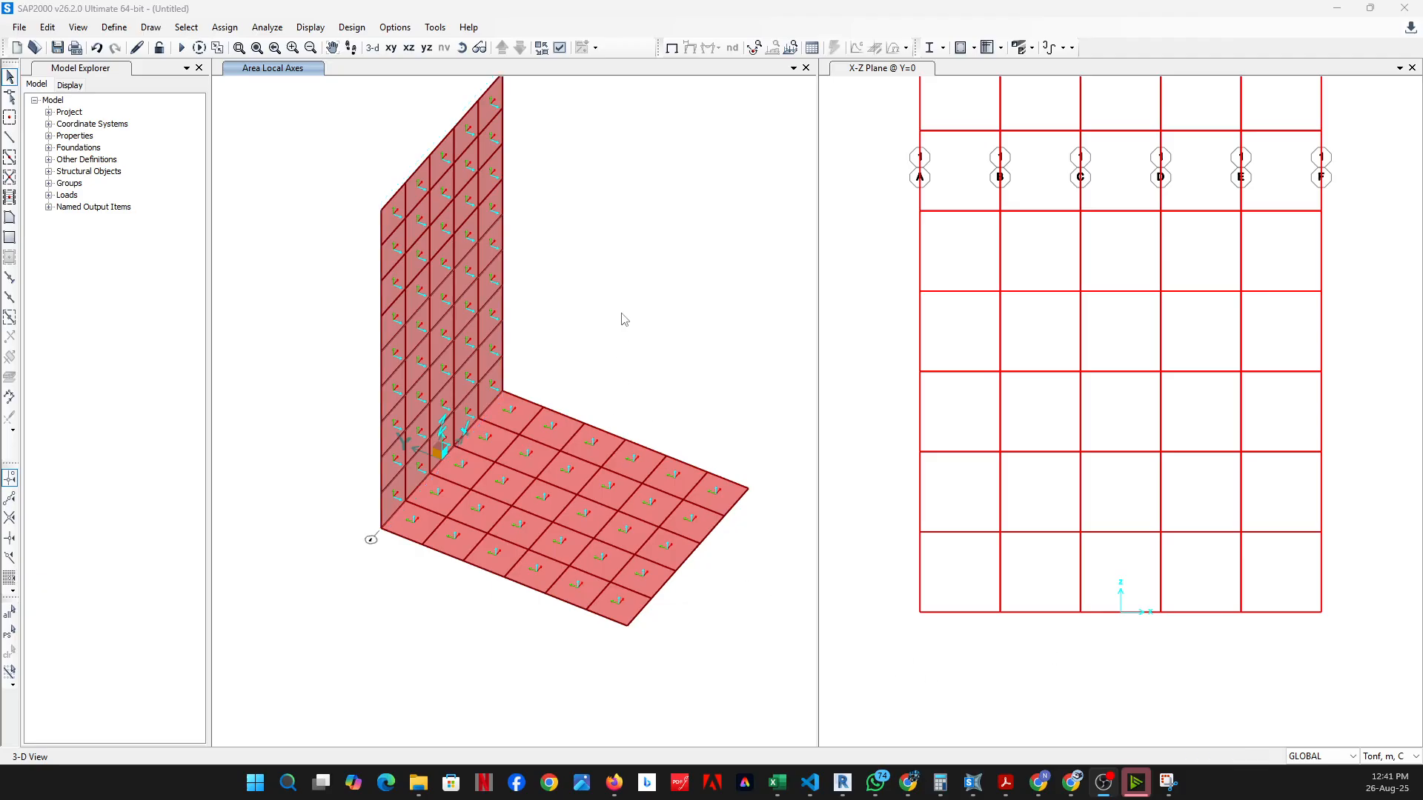
middle_click_drag(622, 319, 620, 365)
left_click(462, 47)
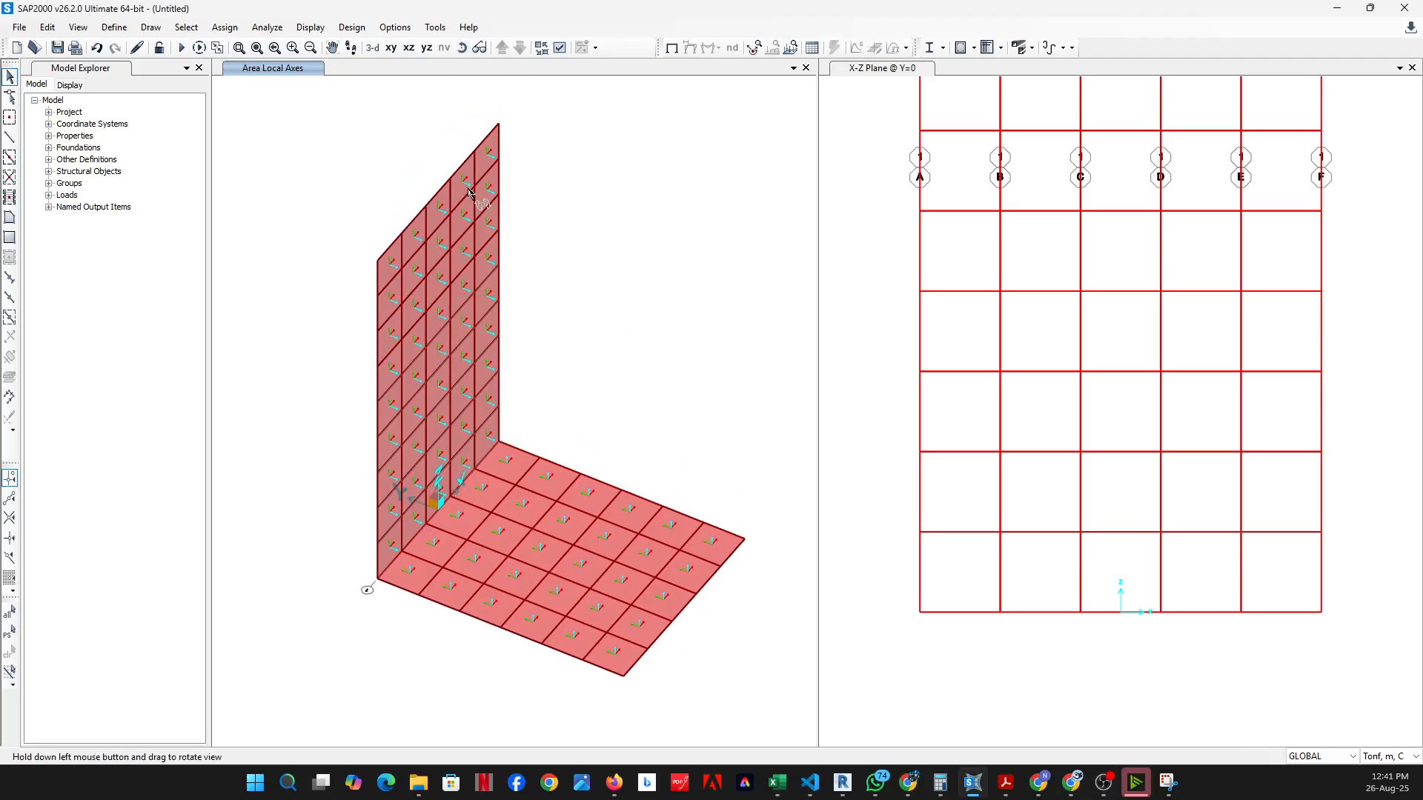
left_click_drag(470, 193, 529, 348)
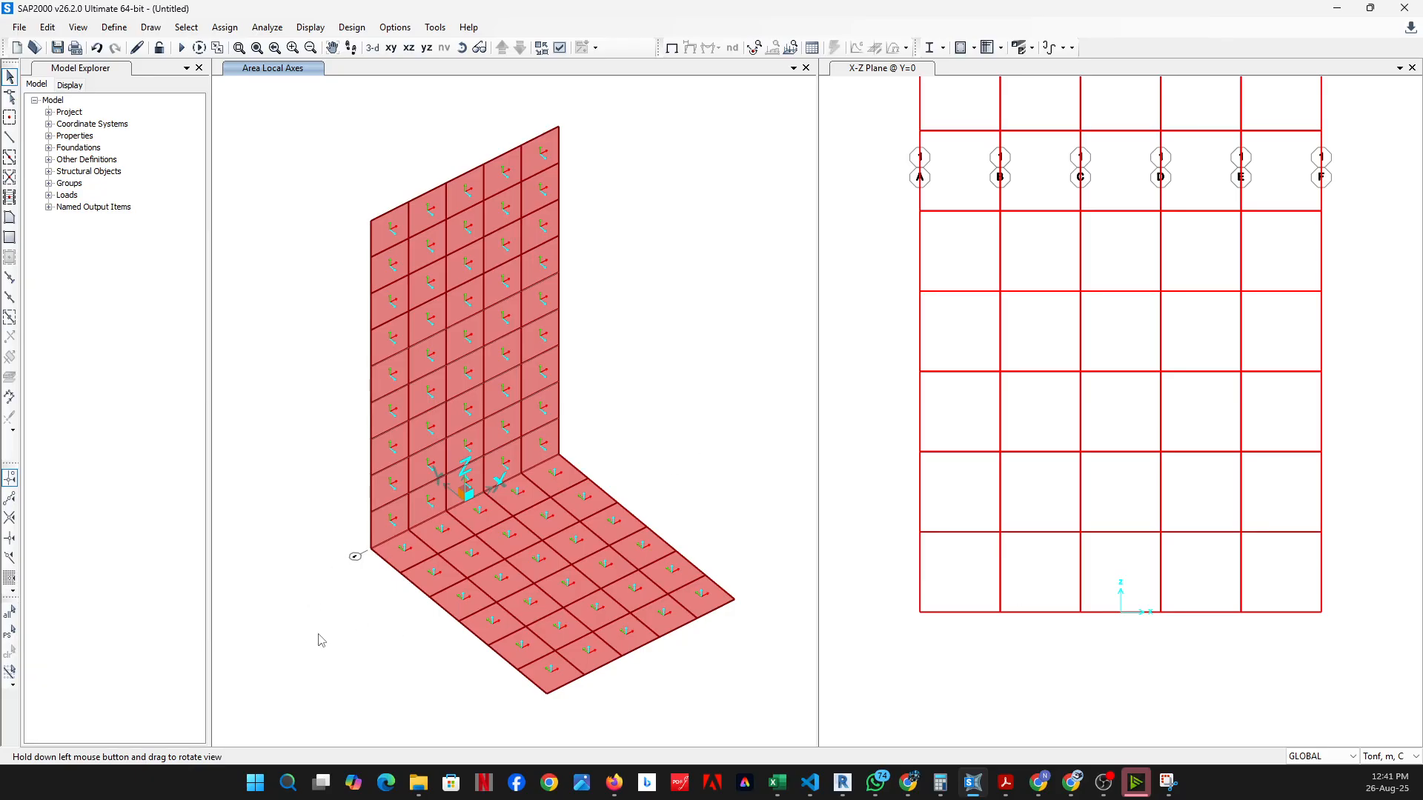
left_click(371, 548)
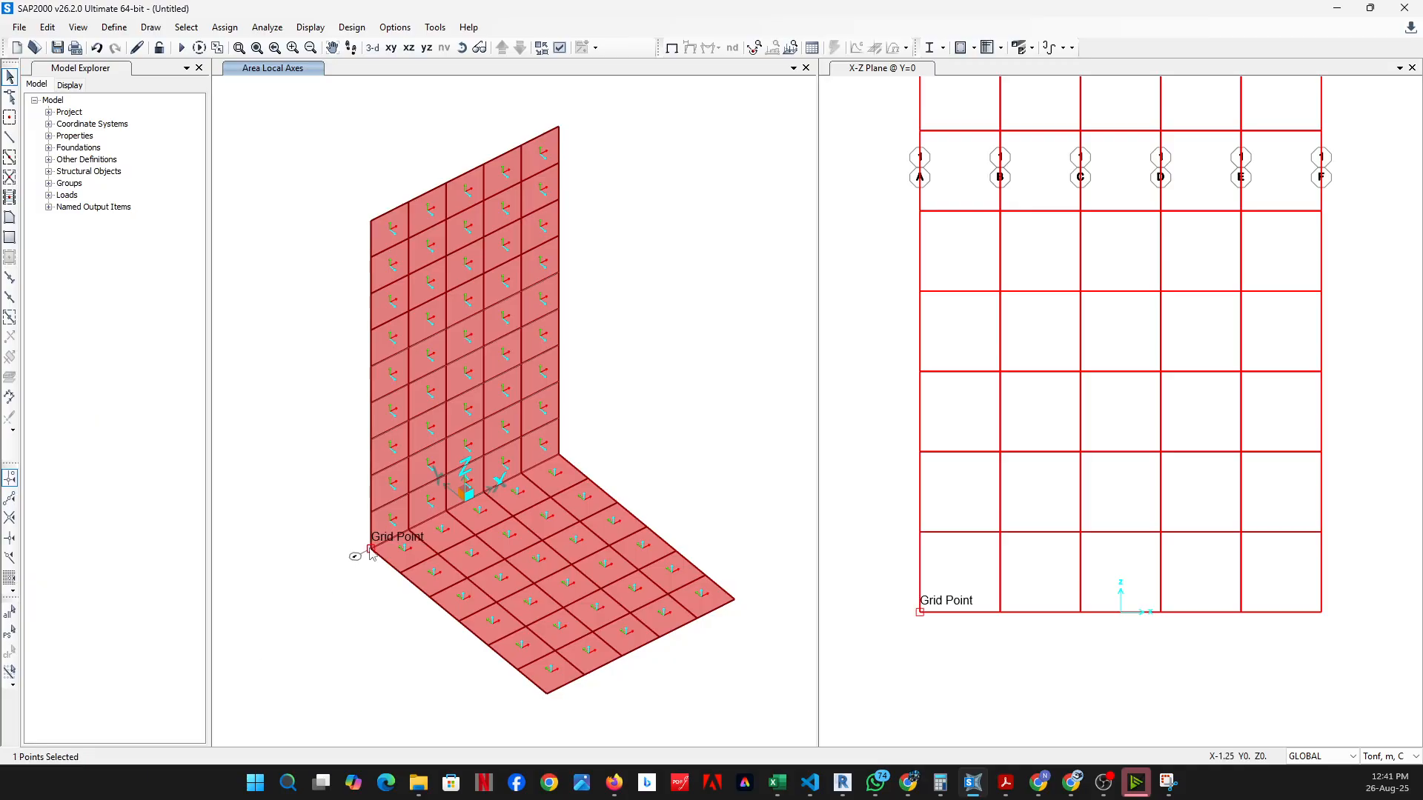
left_click(560, 455)
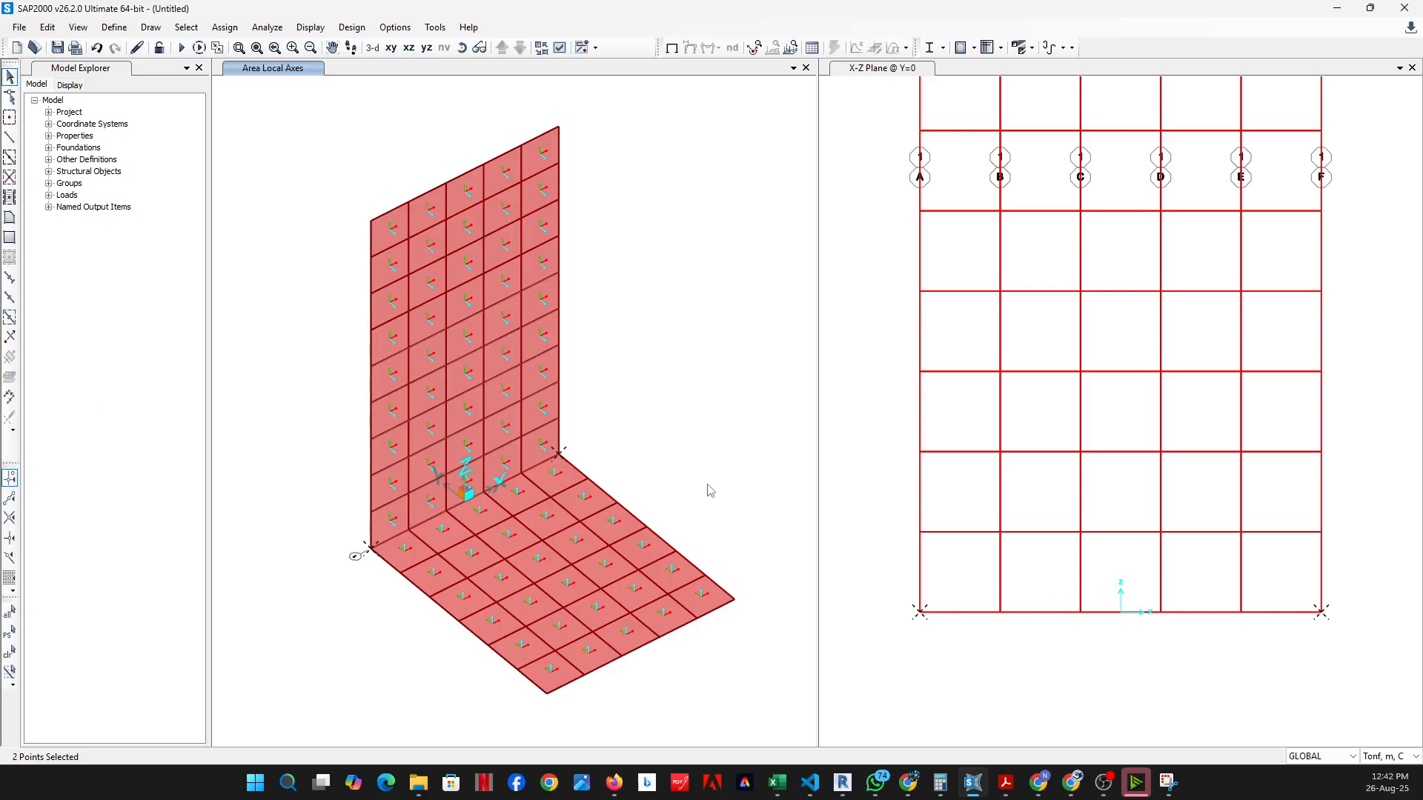
left_click(411, 530)
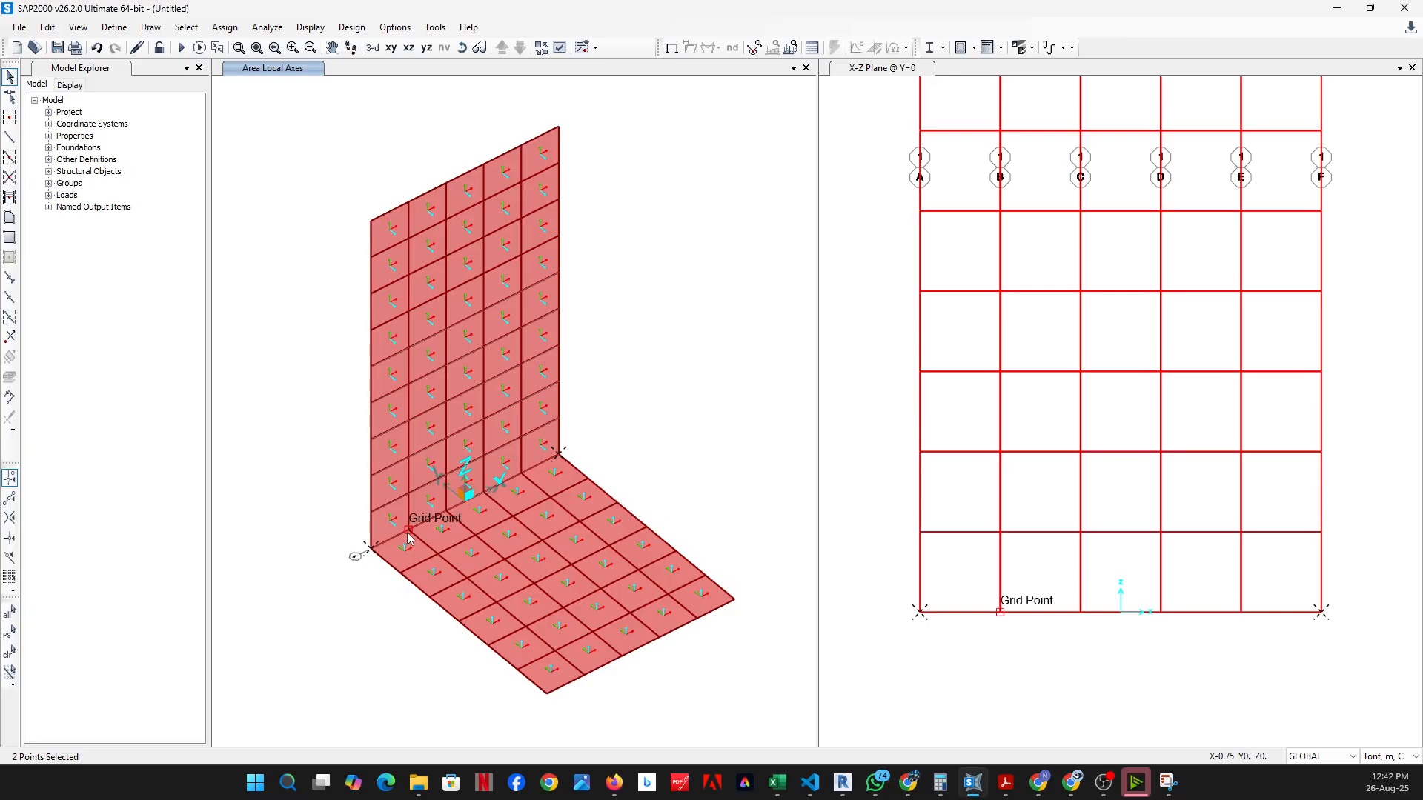
left_click(444, 510)
left_click(483, 491)
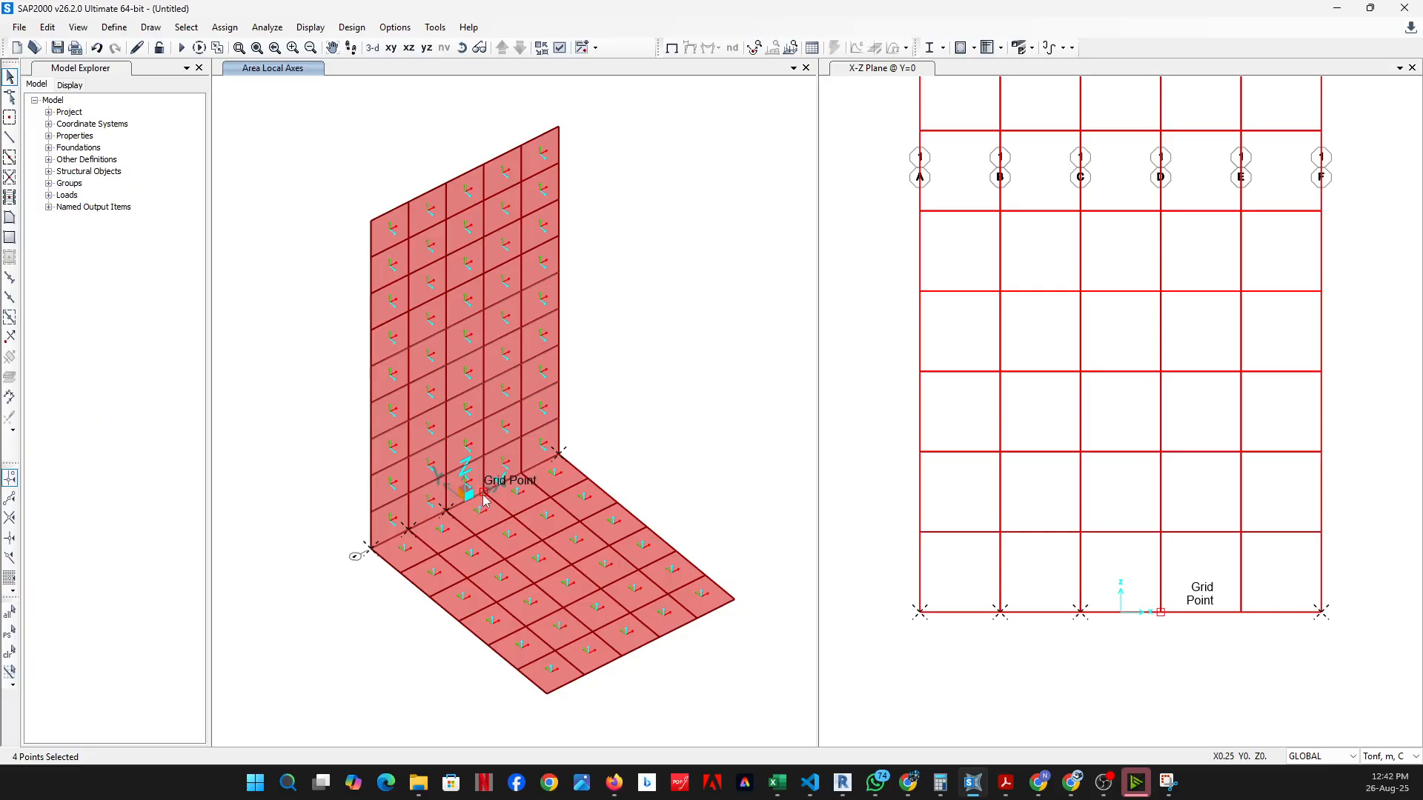
left_click(522, 472)
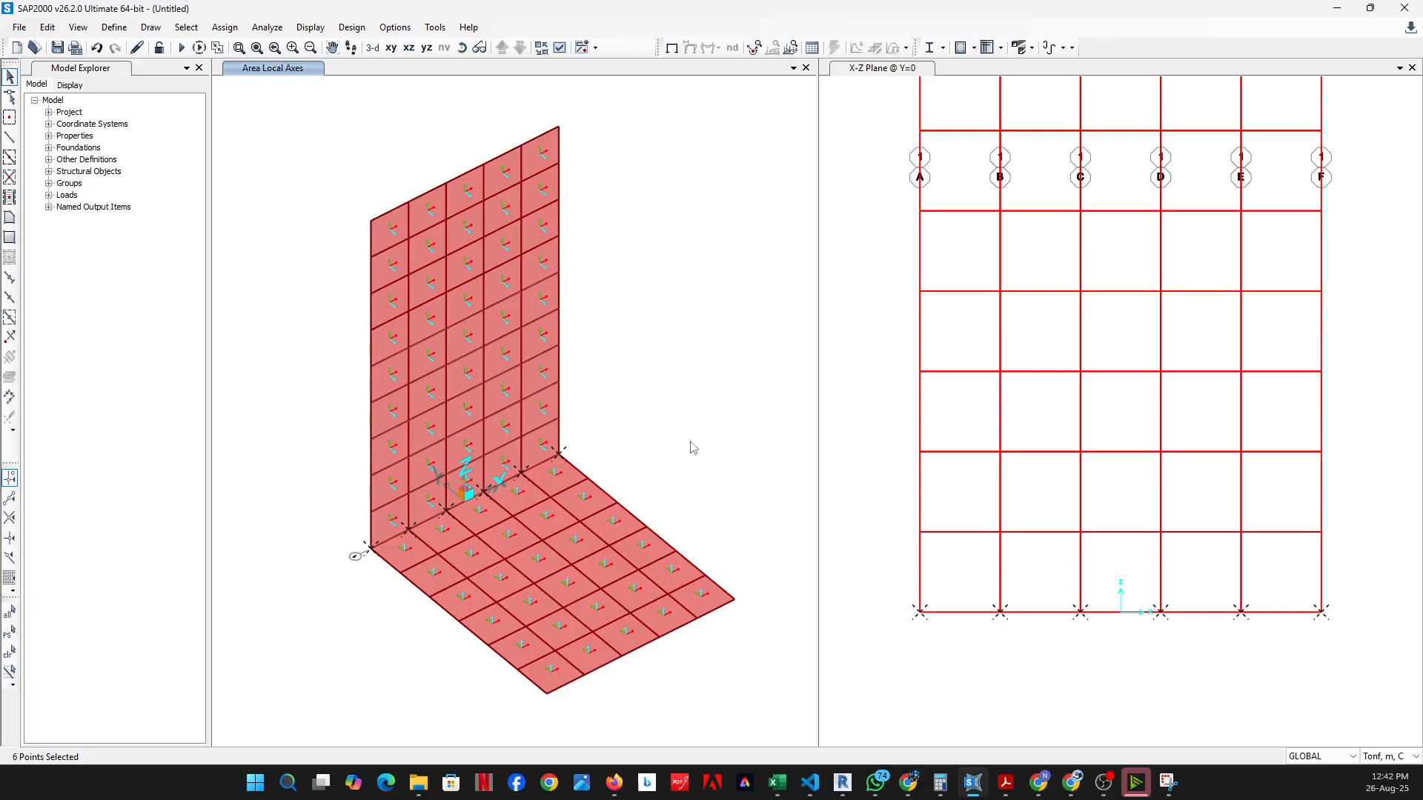
Switch to Snipping Tool and capture a new screenshot of the model with the selected wall-base joints
left_click(1168, 782)
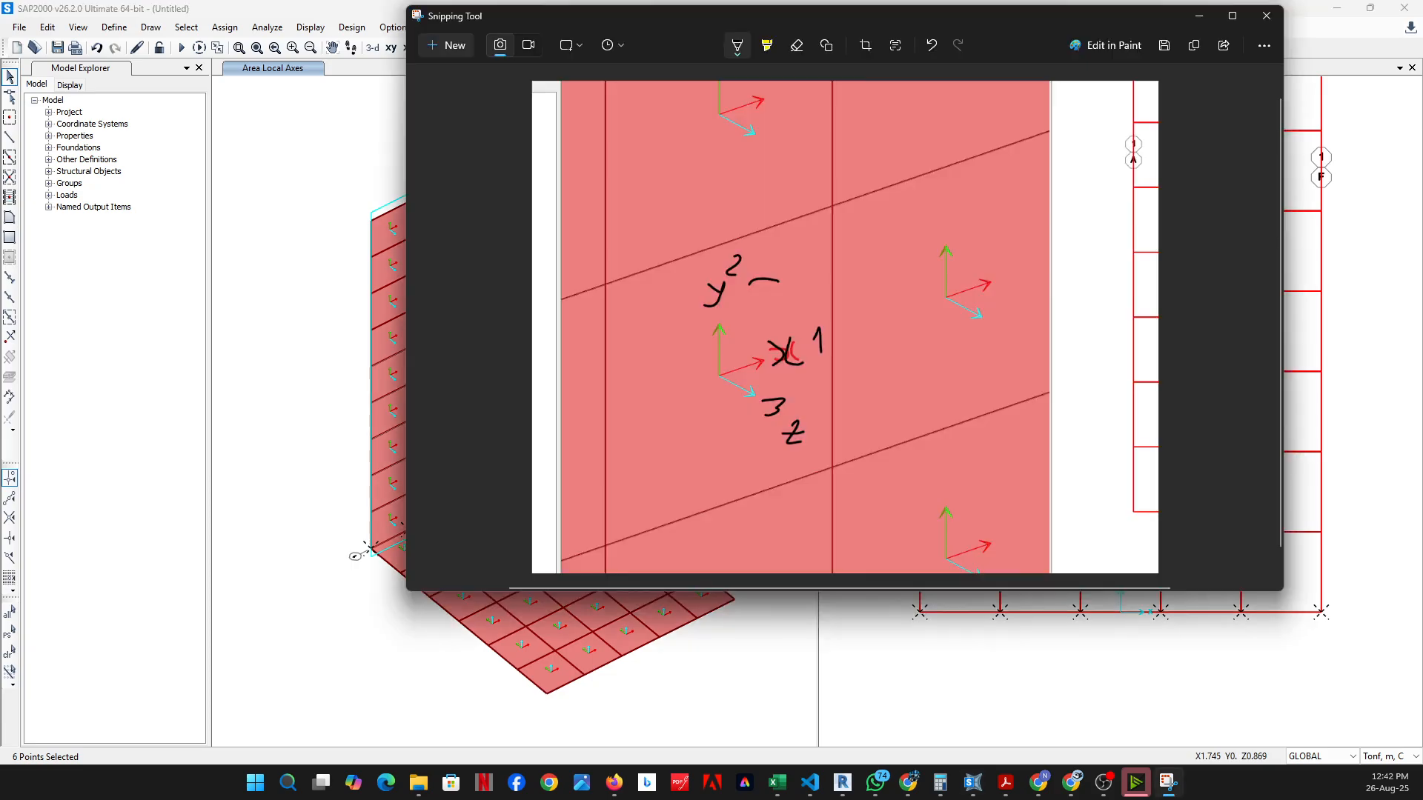
left_click(455, 45)
left_click_drag(104, 1, 1109, 743)
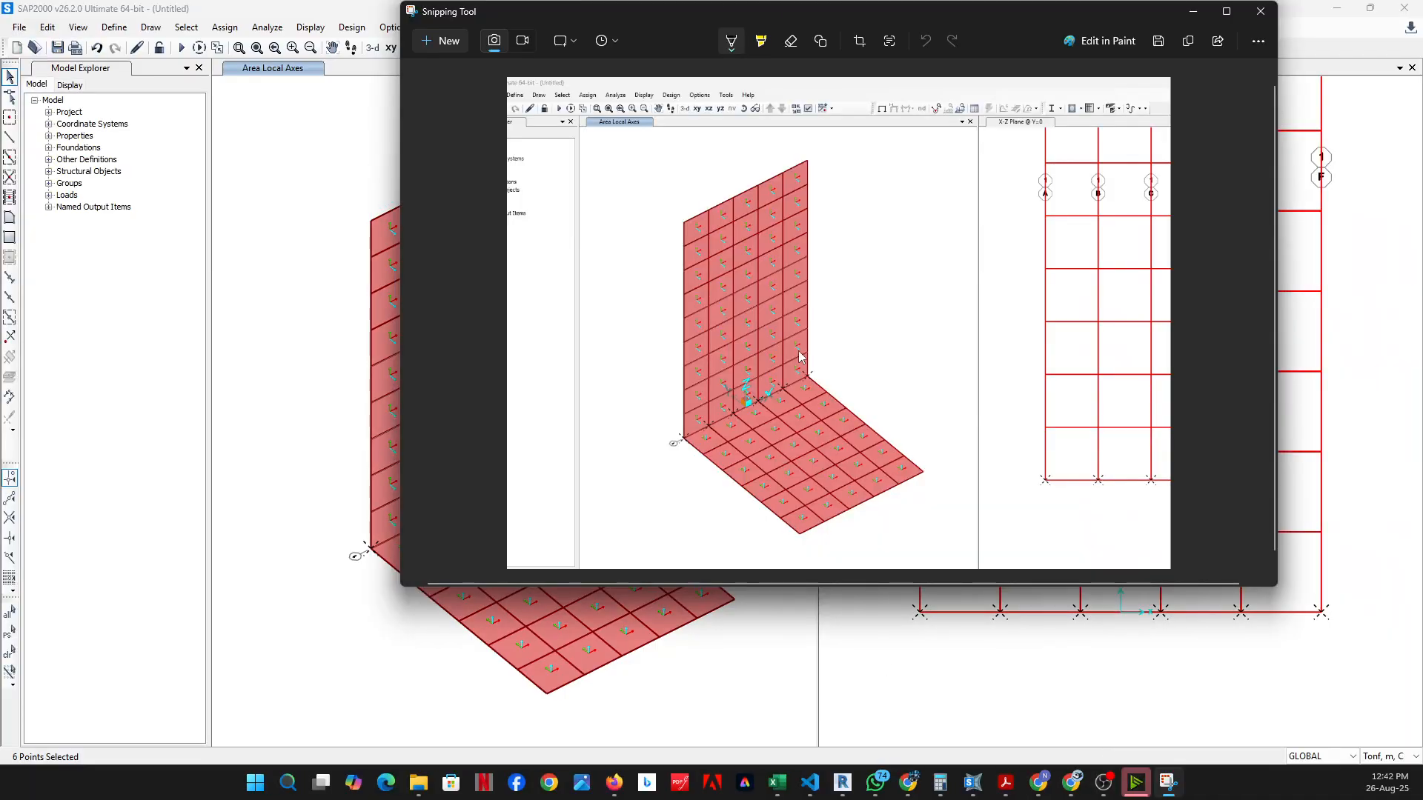
Sketch arrows on the capture for a horizontal push on the wall, downward loads on wall and slab, and the wall's length direction
left_click_drag(849, 387, 750, 321)
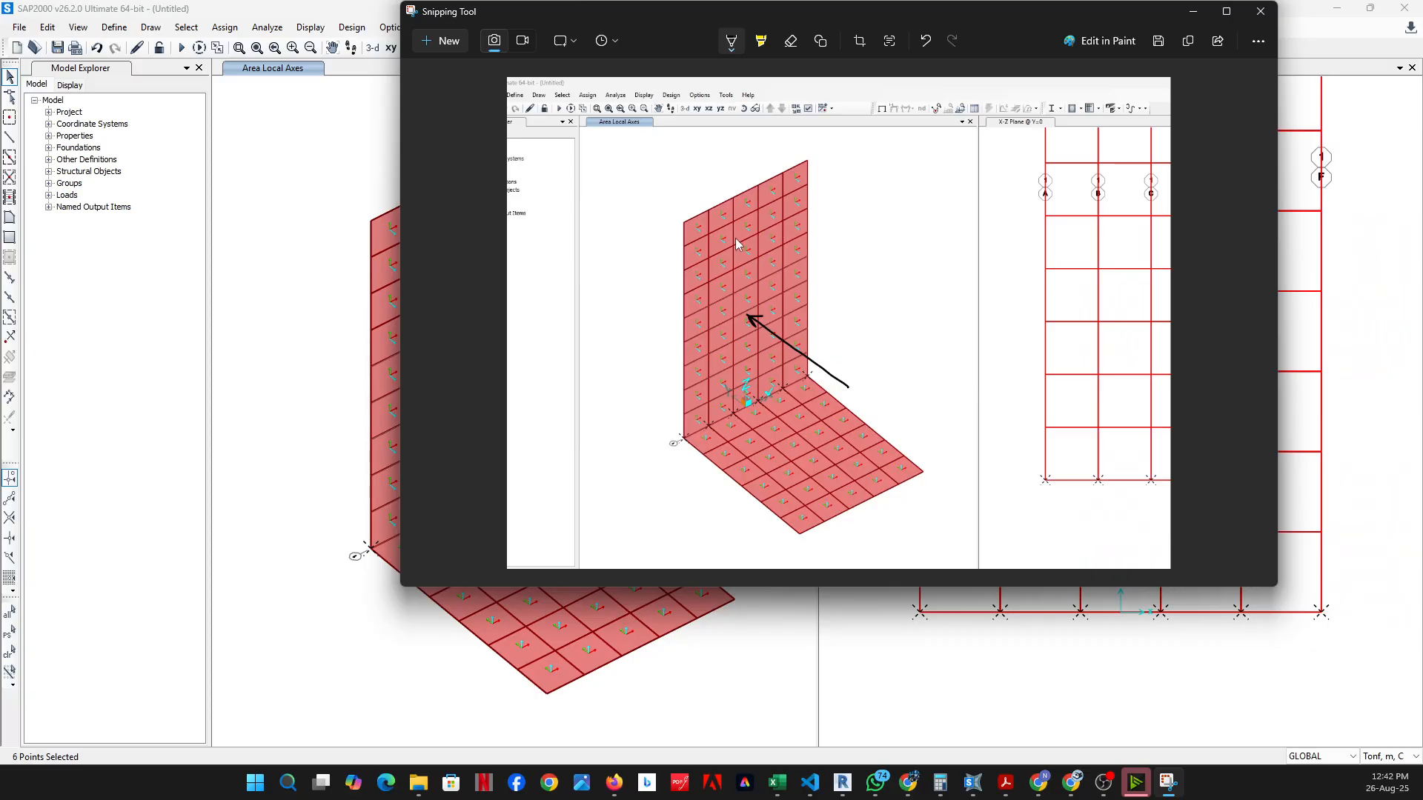
mouse_move(735, 238)
left_mouse_down()
mouse_move(737, 330)
mouse_move(719, 347)
mouse_move(744, 353)
left_mouse_up()
mouse_move(810, 411)
left_mouse_down()
mouse_move(809, 480)
mouse_move(831, 458)
left_mouse_up()
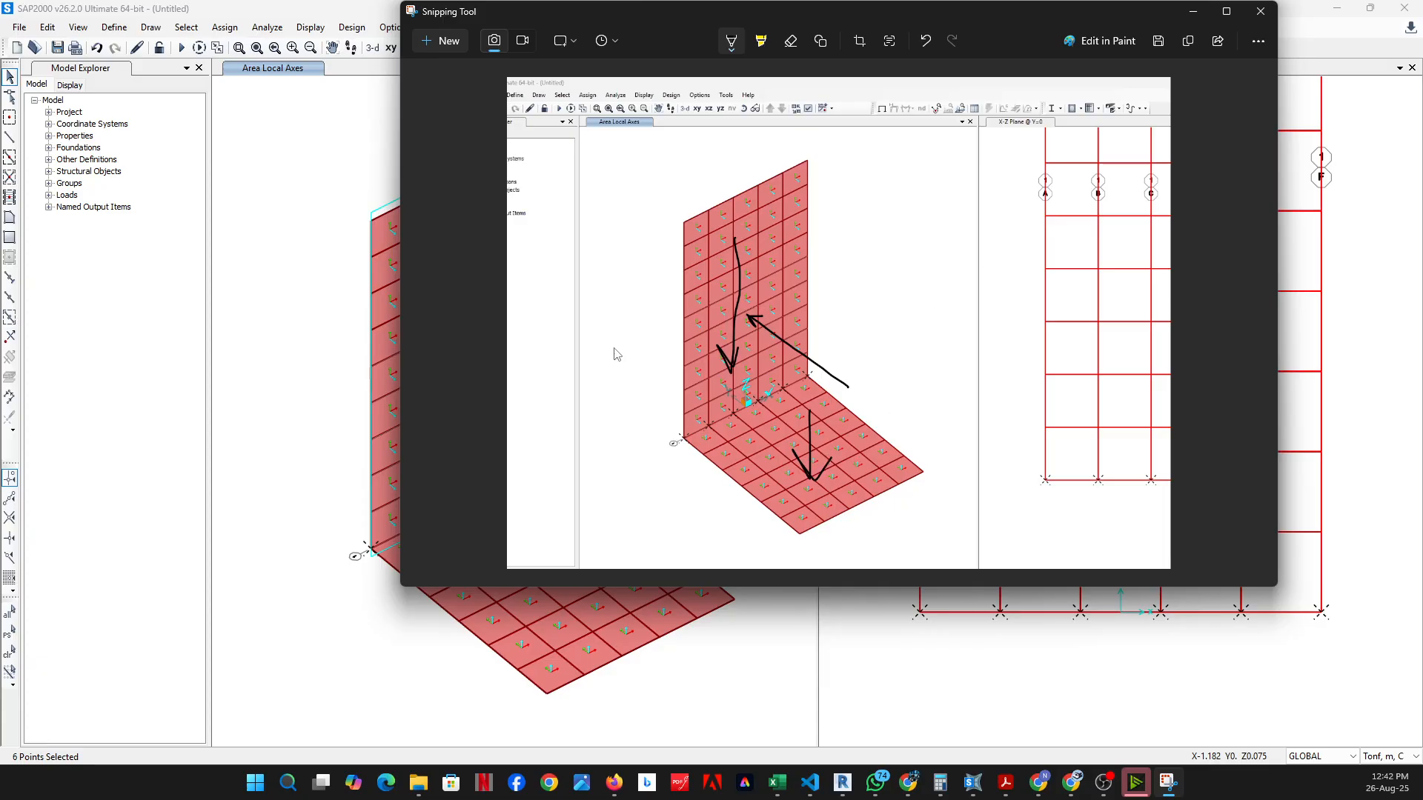
mouse_move(615, 203)
left_mouse_down()
mouse_move(741, 146)
mouse_move(705, 148)
mouse_move(730, 167)
left_mouse_up()
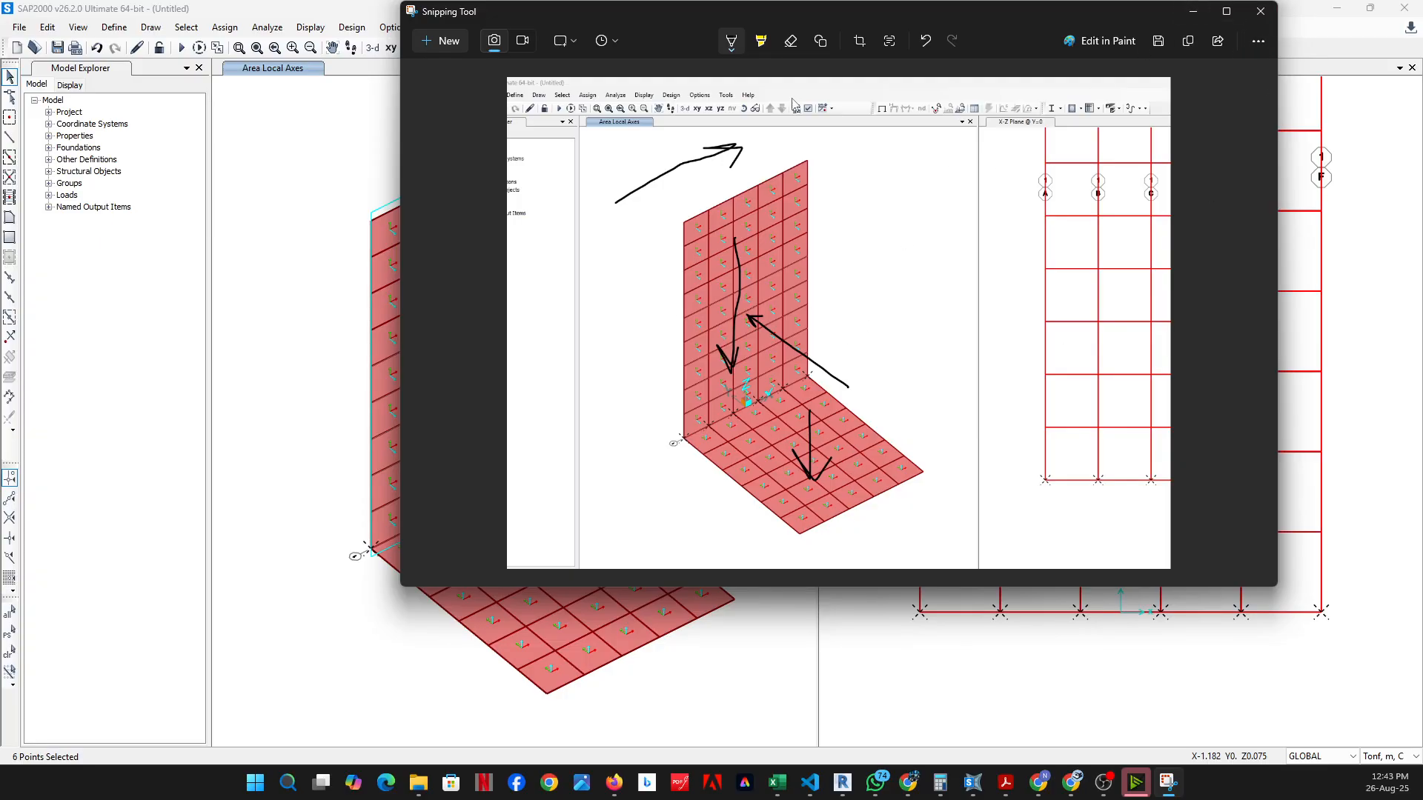
left_click(927, 44)
left_click(1193, 14)
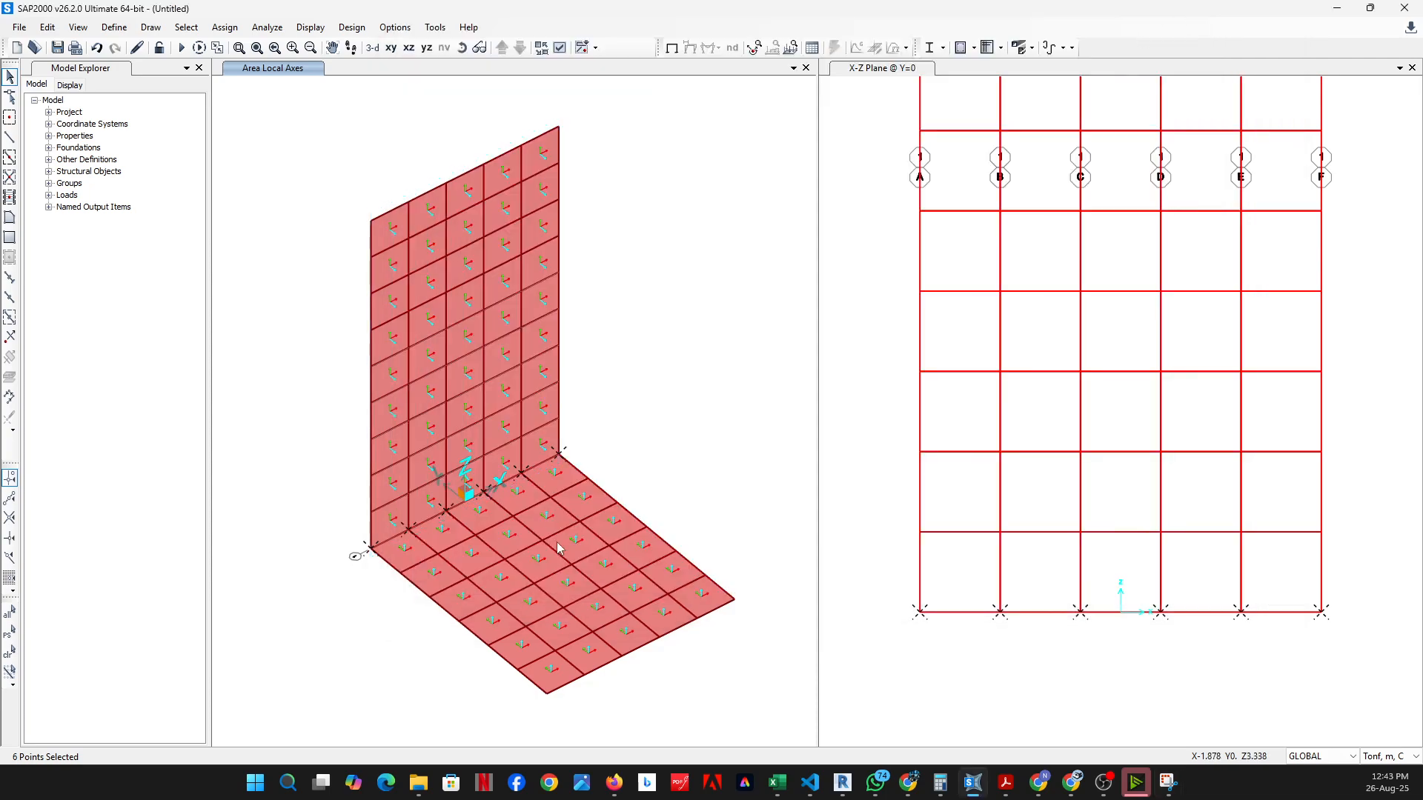
Assign joint restraints in Translation 2 and Translation 3 to the selected wall-base joints, leaving Translation 1 and all rotations free
left_click(225, 28)
mouse_move(341, 50)
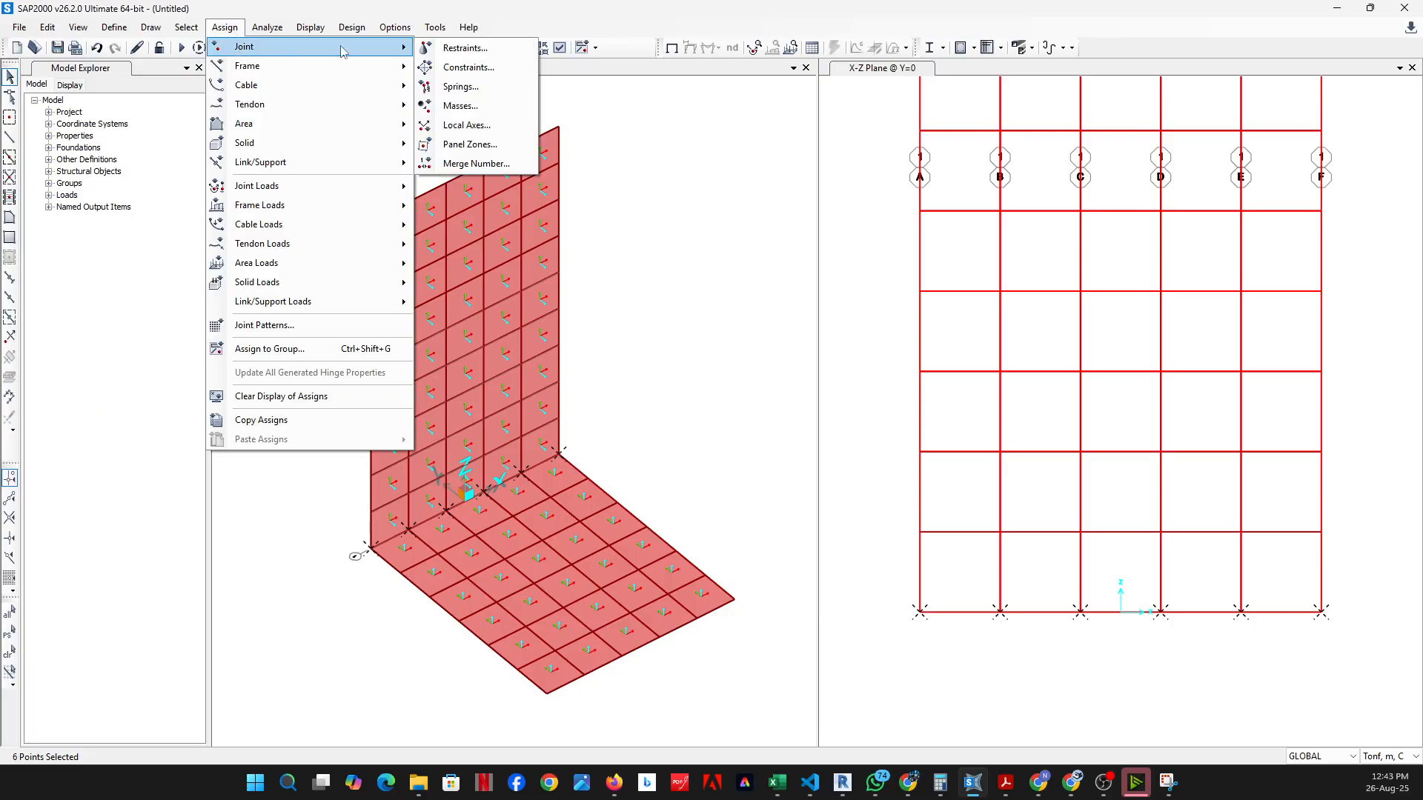
left_click(462, 48)
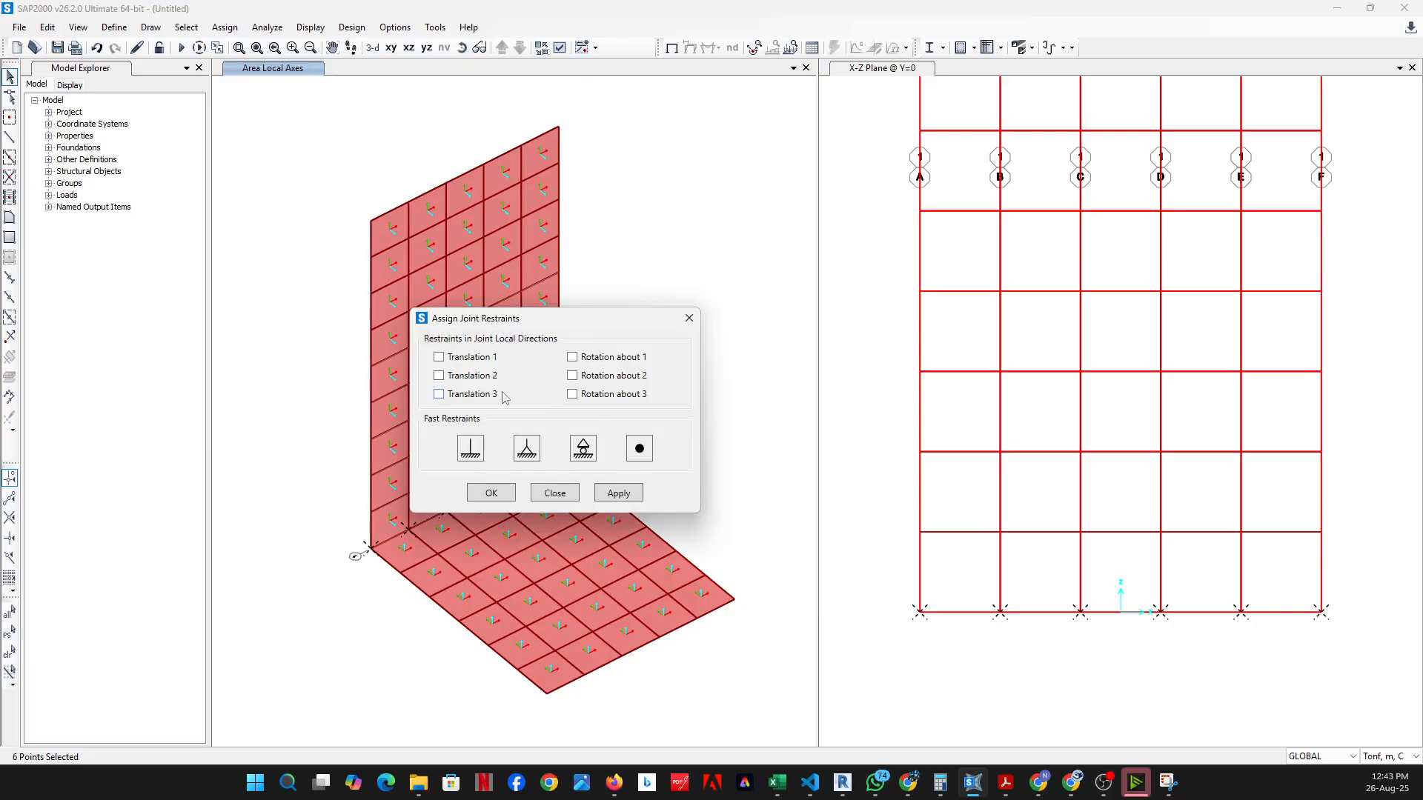
left_click_drag(546, 323, 856, 326)
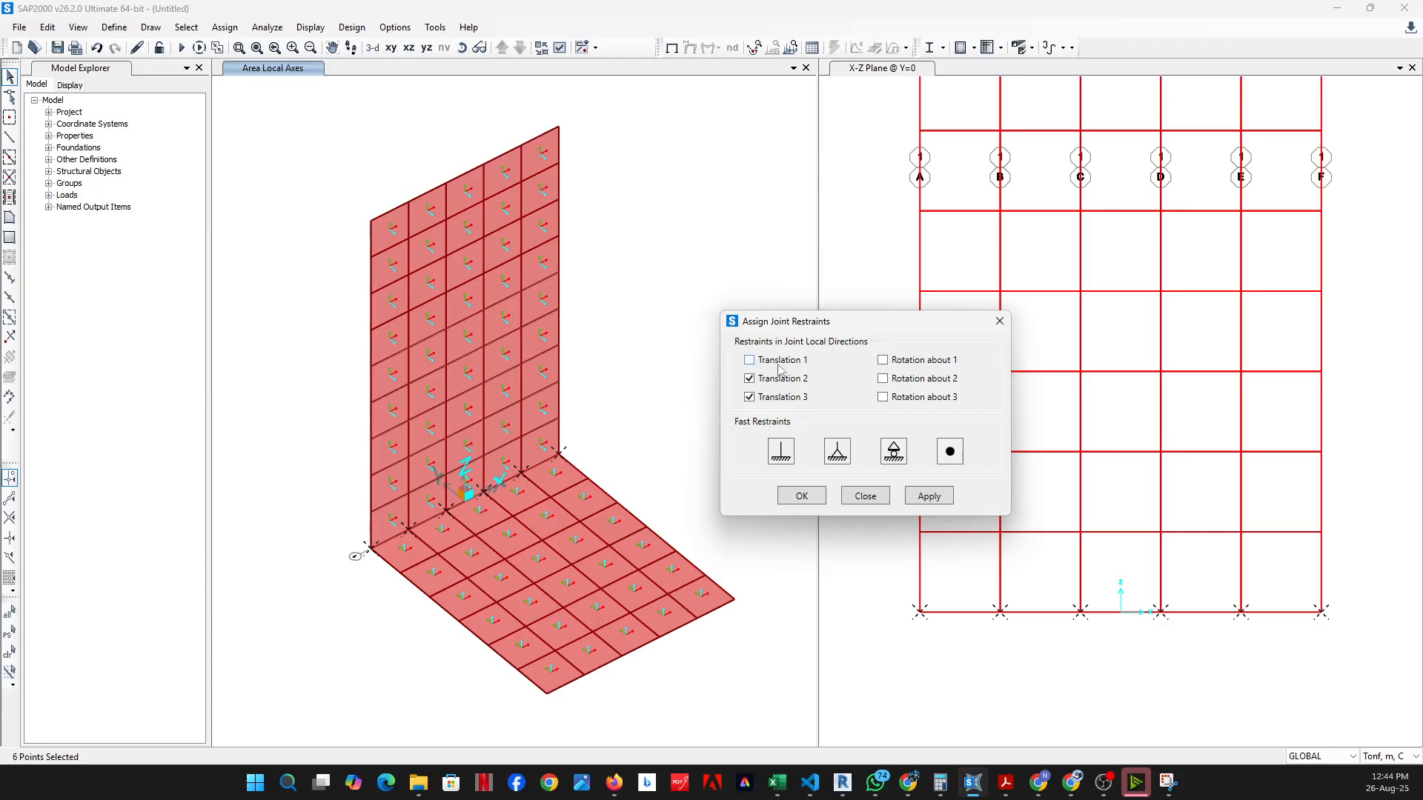
left_click(780, 363)
left_click(786, 363)
left_click(799, 496)
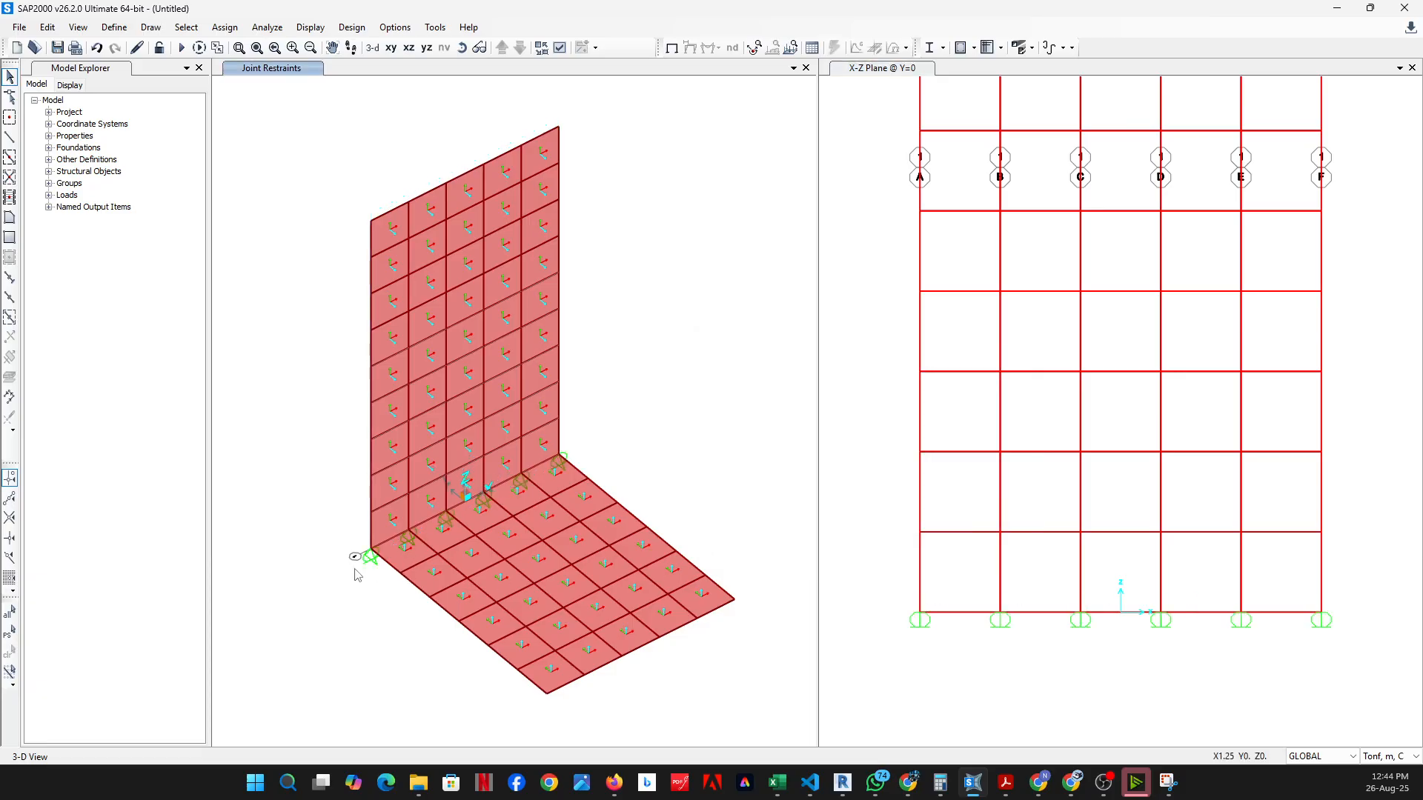
Inspect the restraint symbols along the wall-to-slab joint line at close range and in the whole model
scroll(370, 557, "up", 5)
scroll(384, 545, "down", 2)
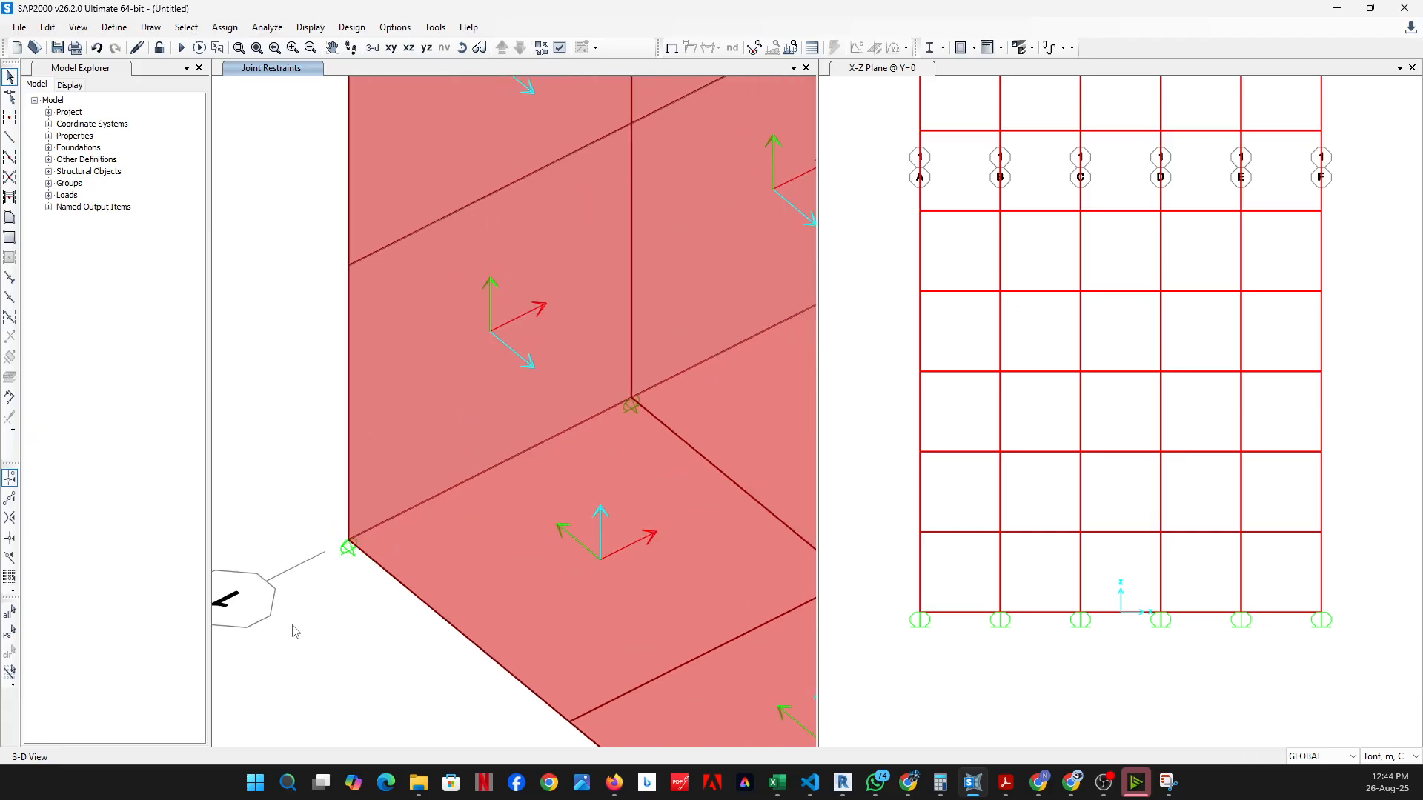
scroll(289, 600, "down", 3)
scroll(289, 602, "down", 2)
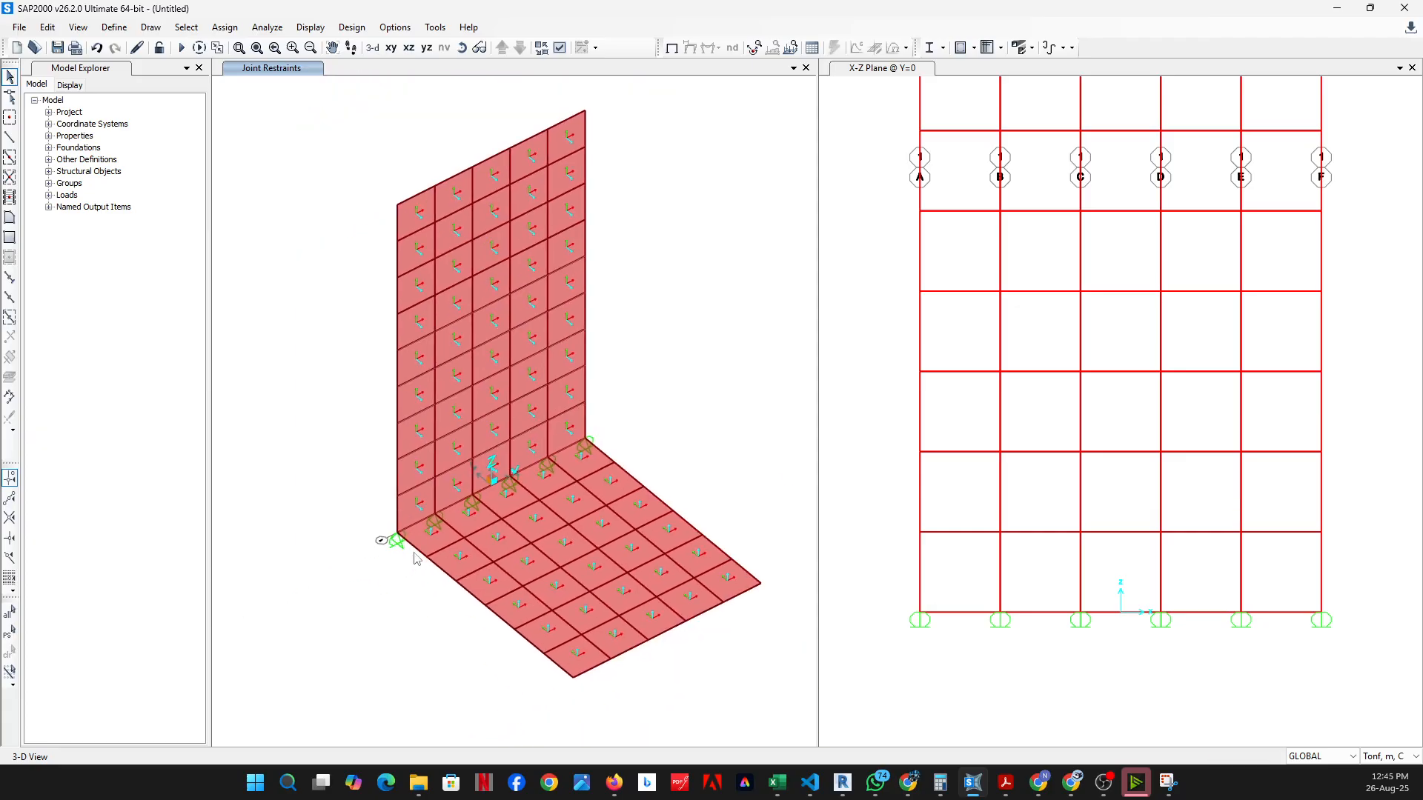
scroll(405, 591, "up", 3)
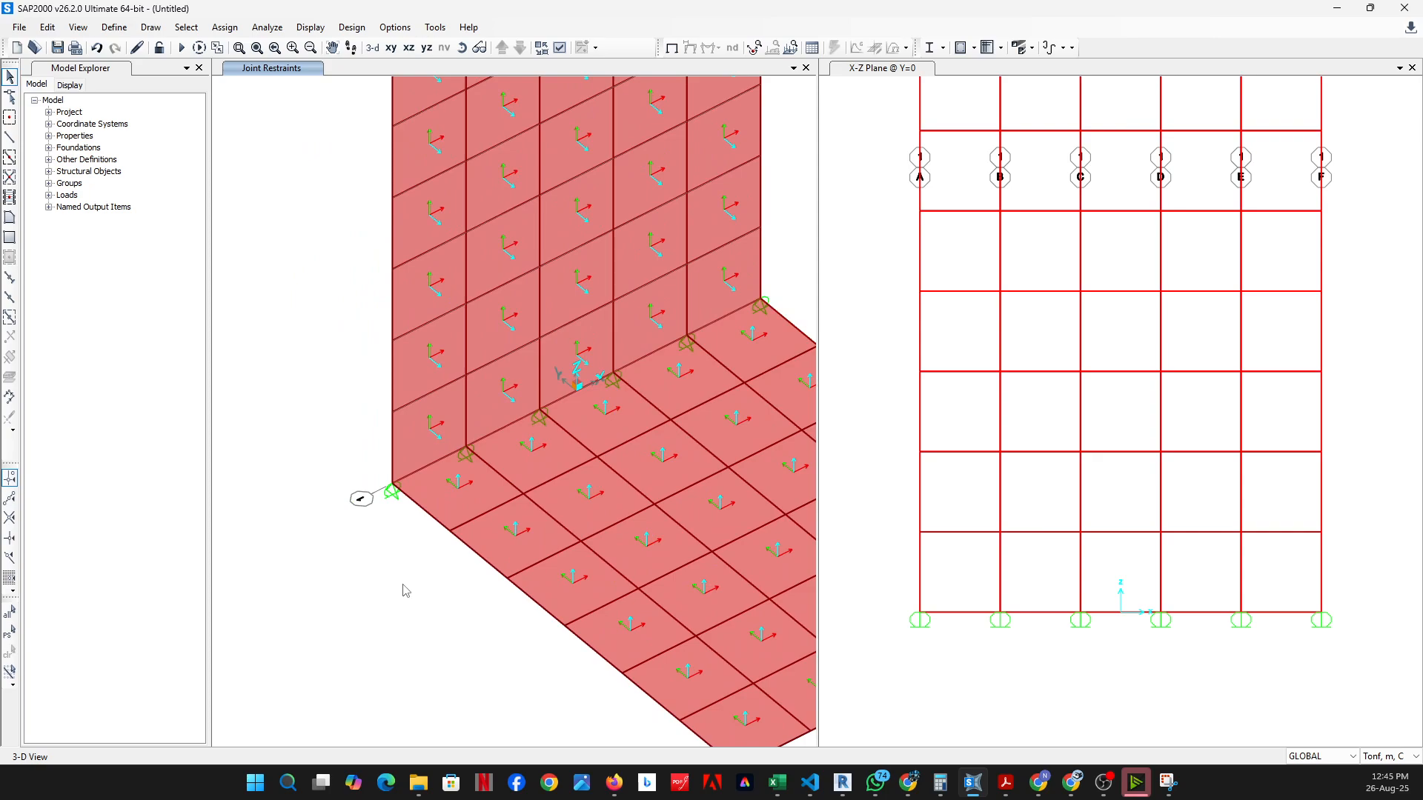
scroll(370, 601, "down", 3)
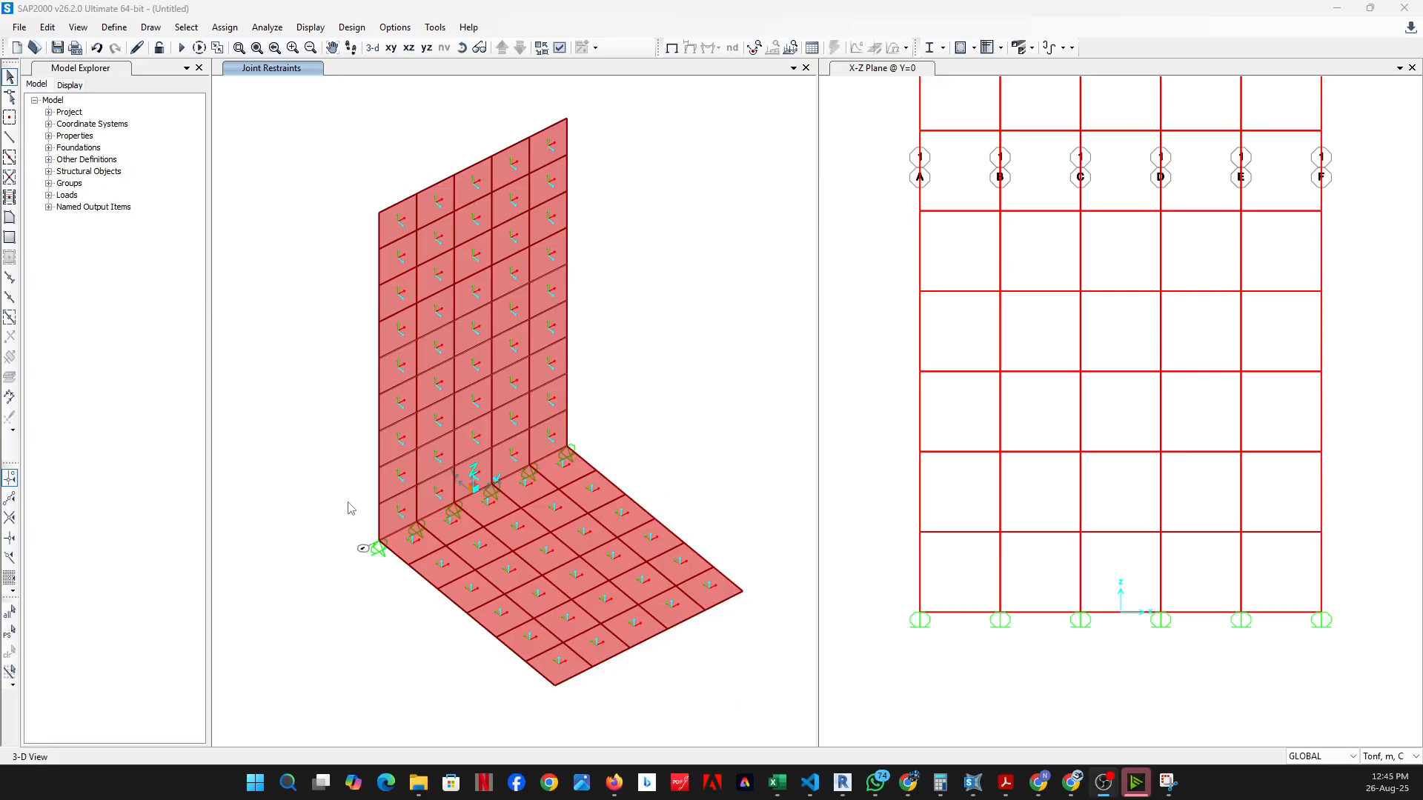
left_click(453, 41)
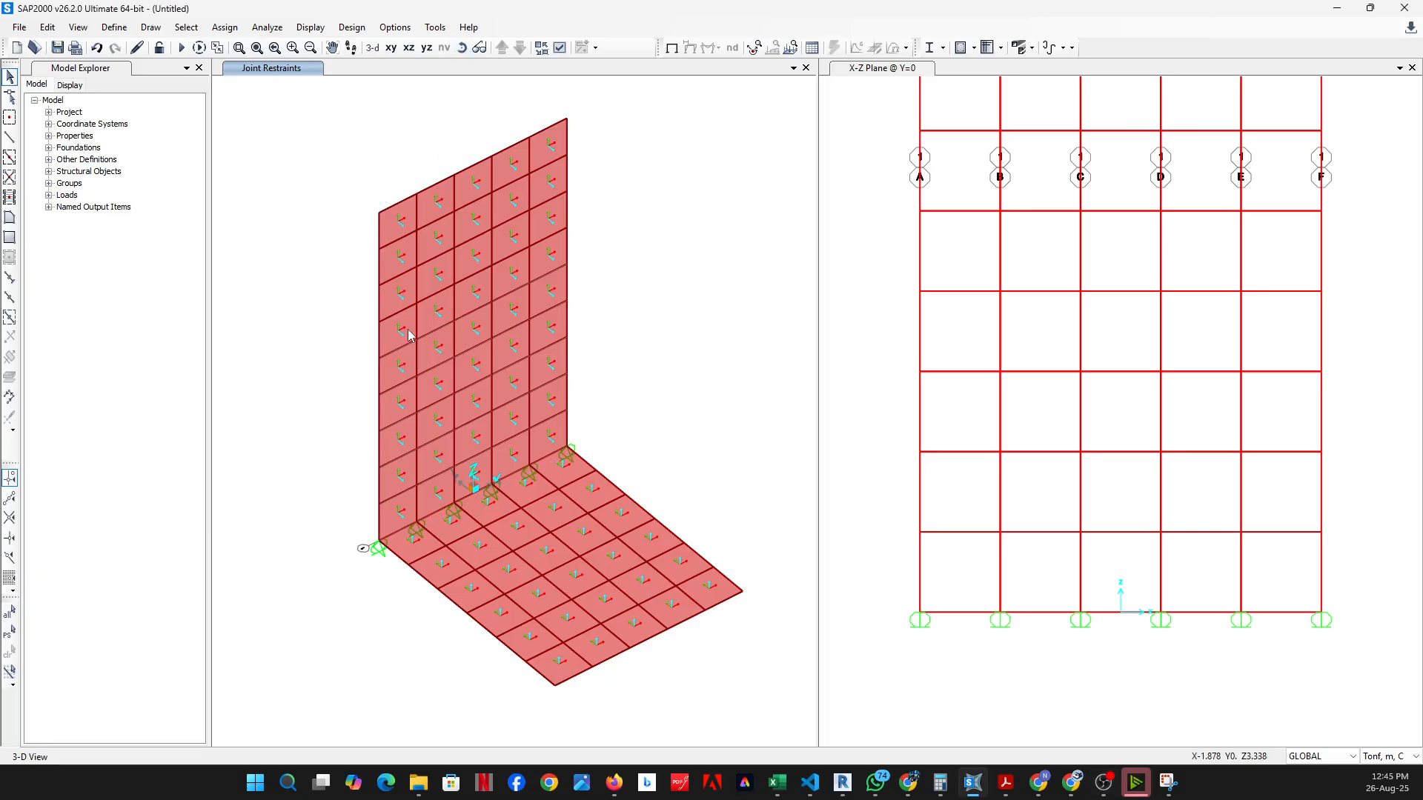
left_click_drag(376, 526, 518, 550)
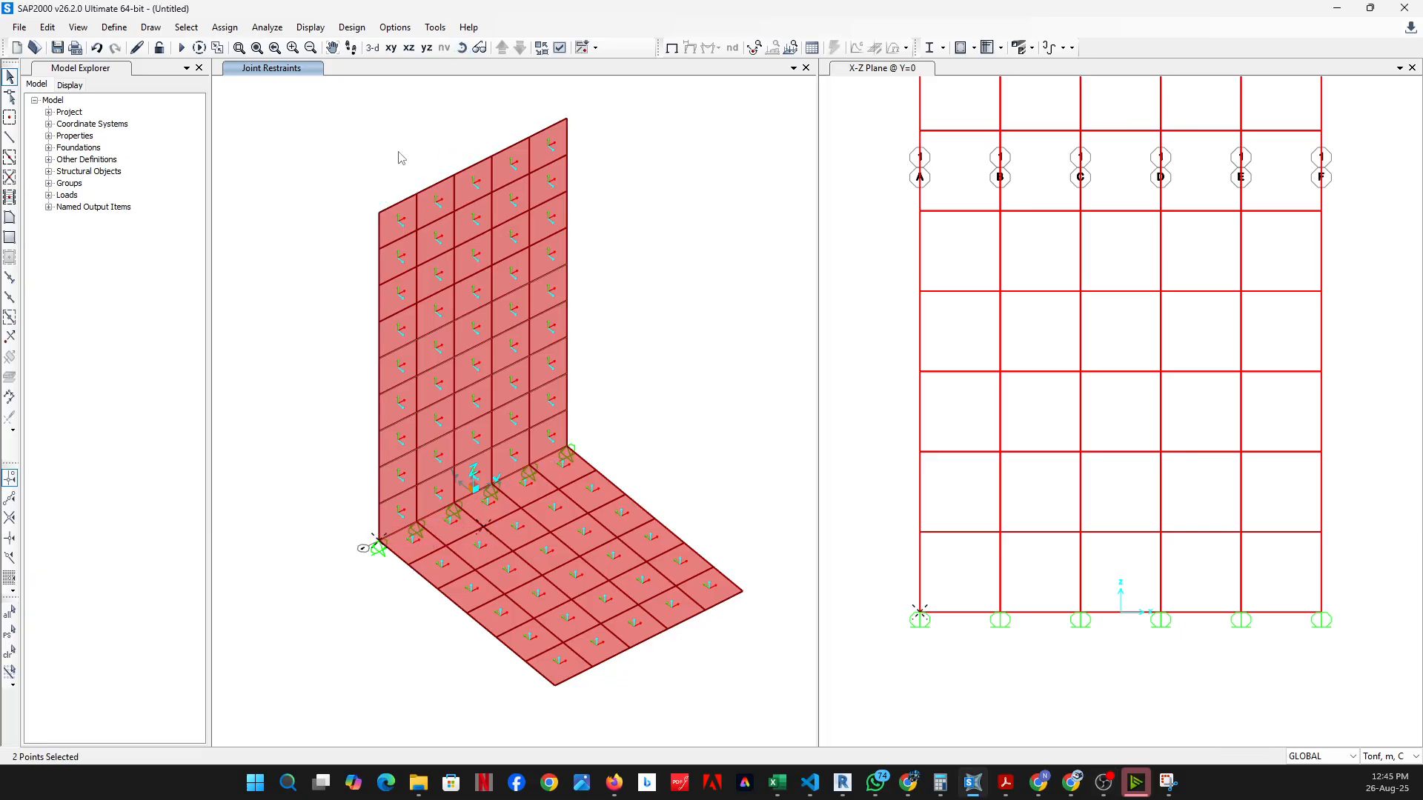
left_click(13, 652)
Select all base slab areas together with their joints outside the wall line, and check the selection in an oblique 3D view
left_click(461, 47)
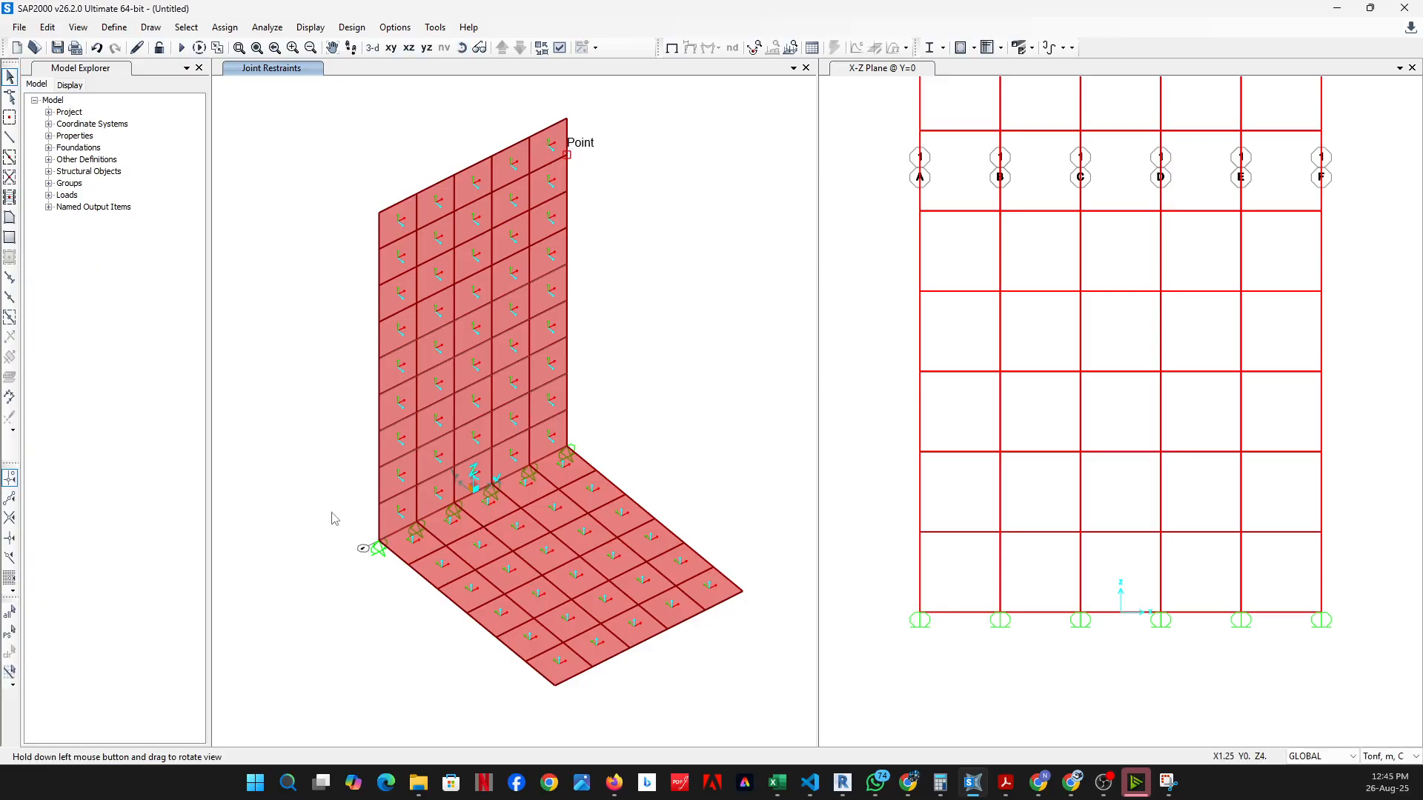
left_click_drag(333, 514, 666, 527)
left_click_drag(735, 662, 472, 431)
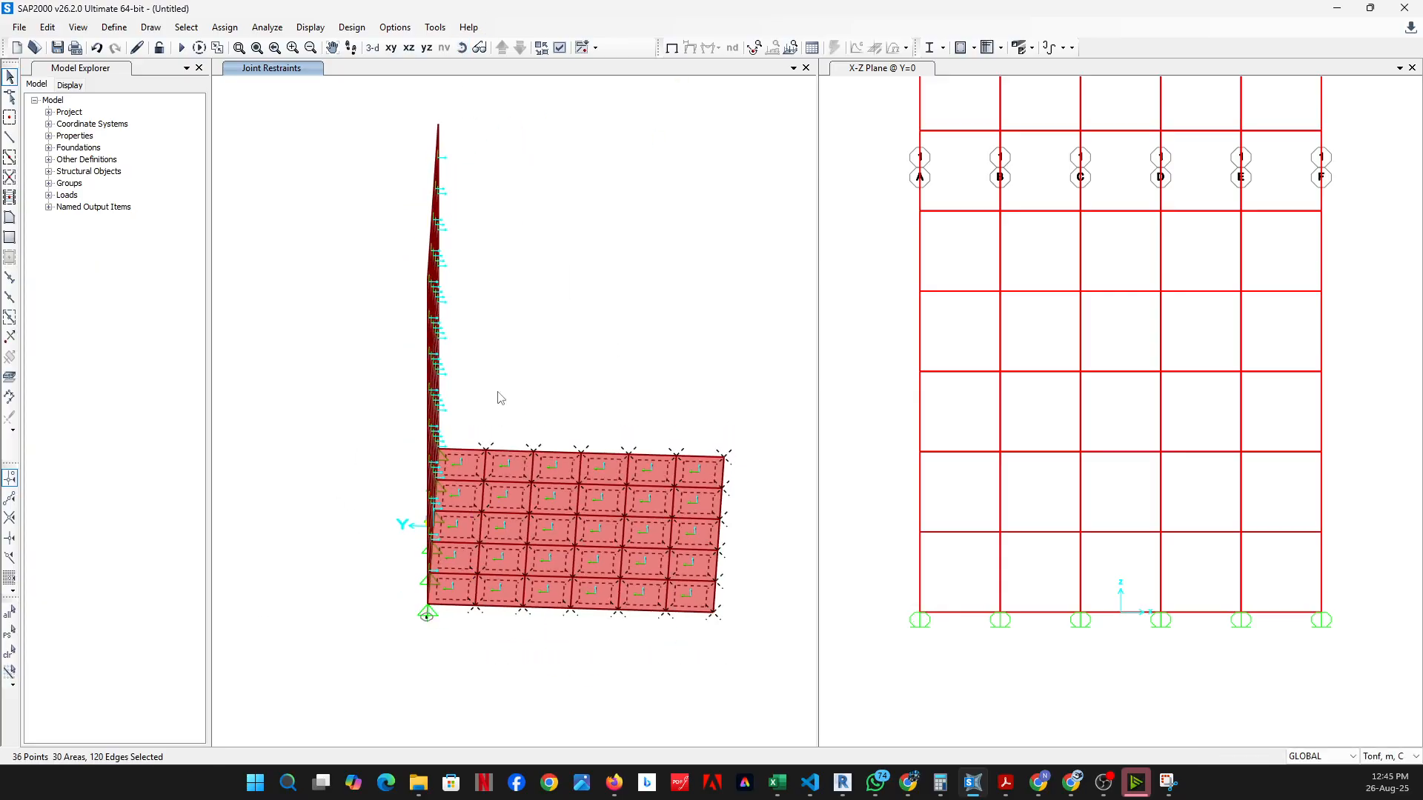
left_click(461, 47)
left_click_drag(607, 330, 336, 354)
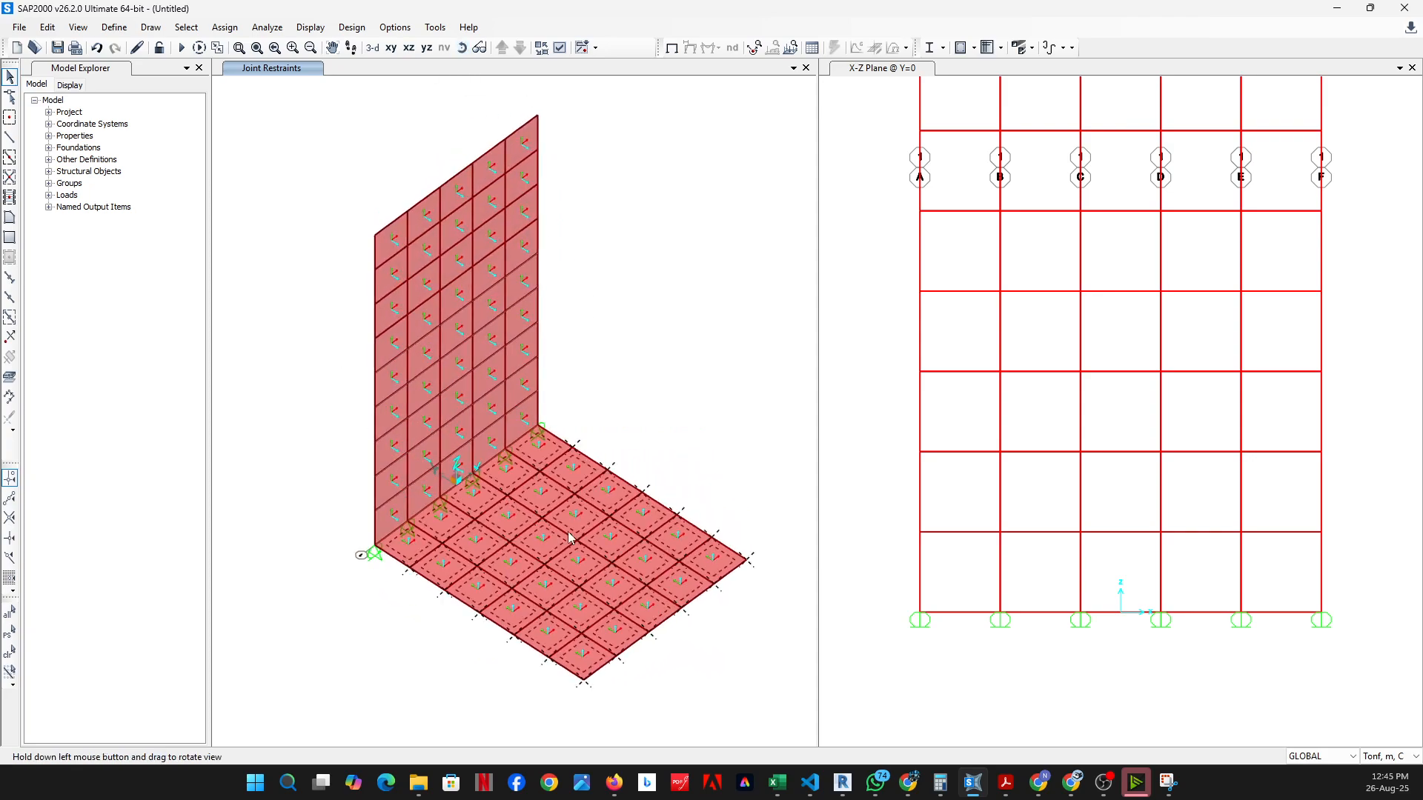
scroll(607, 682, "up", 3)
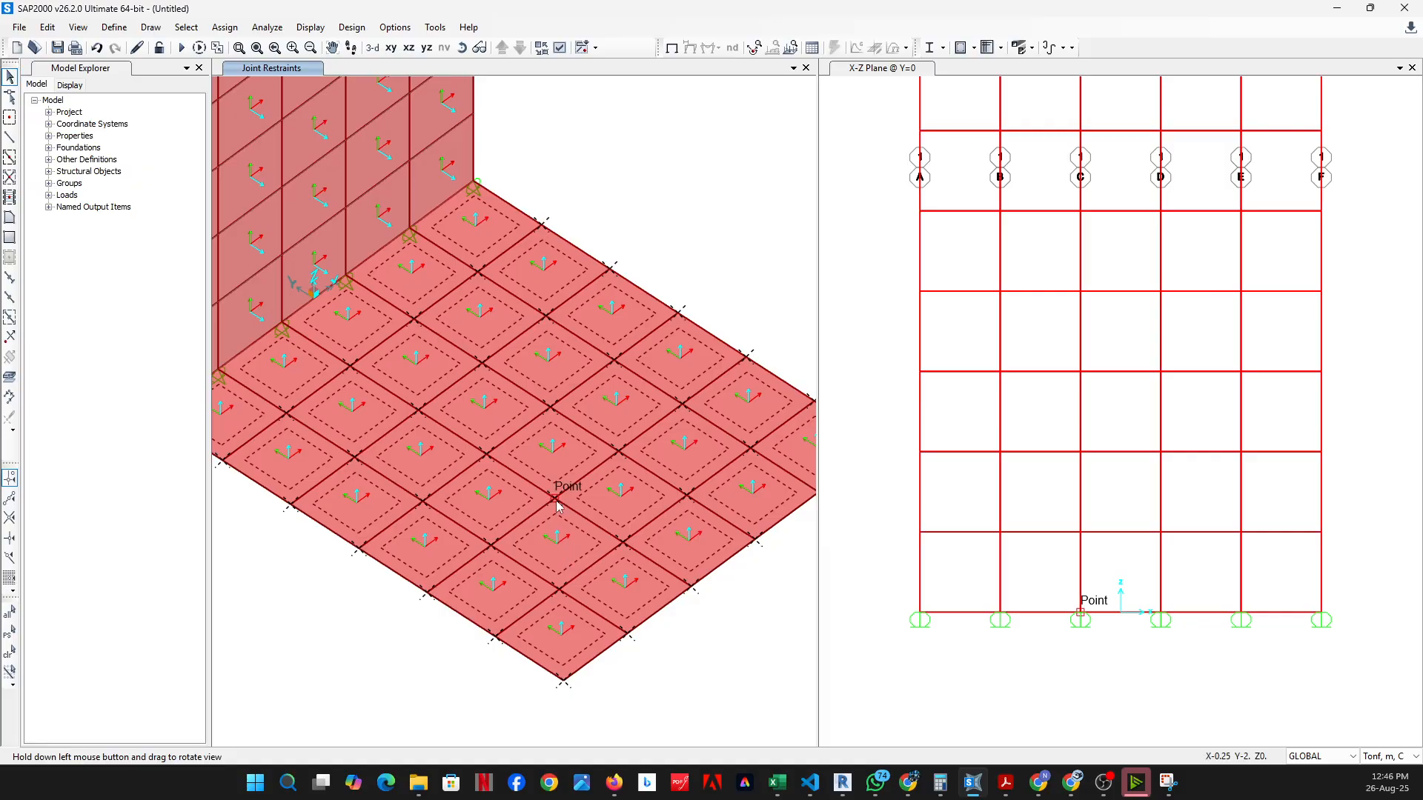
scroll(504, 517, "down", 3)
scroll(689, 591, "down", 1)
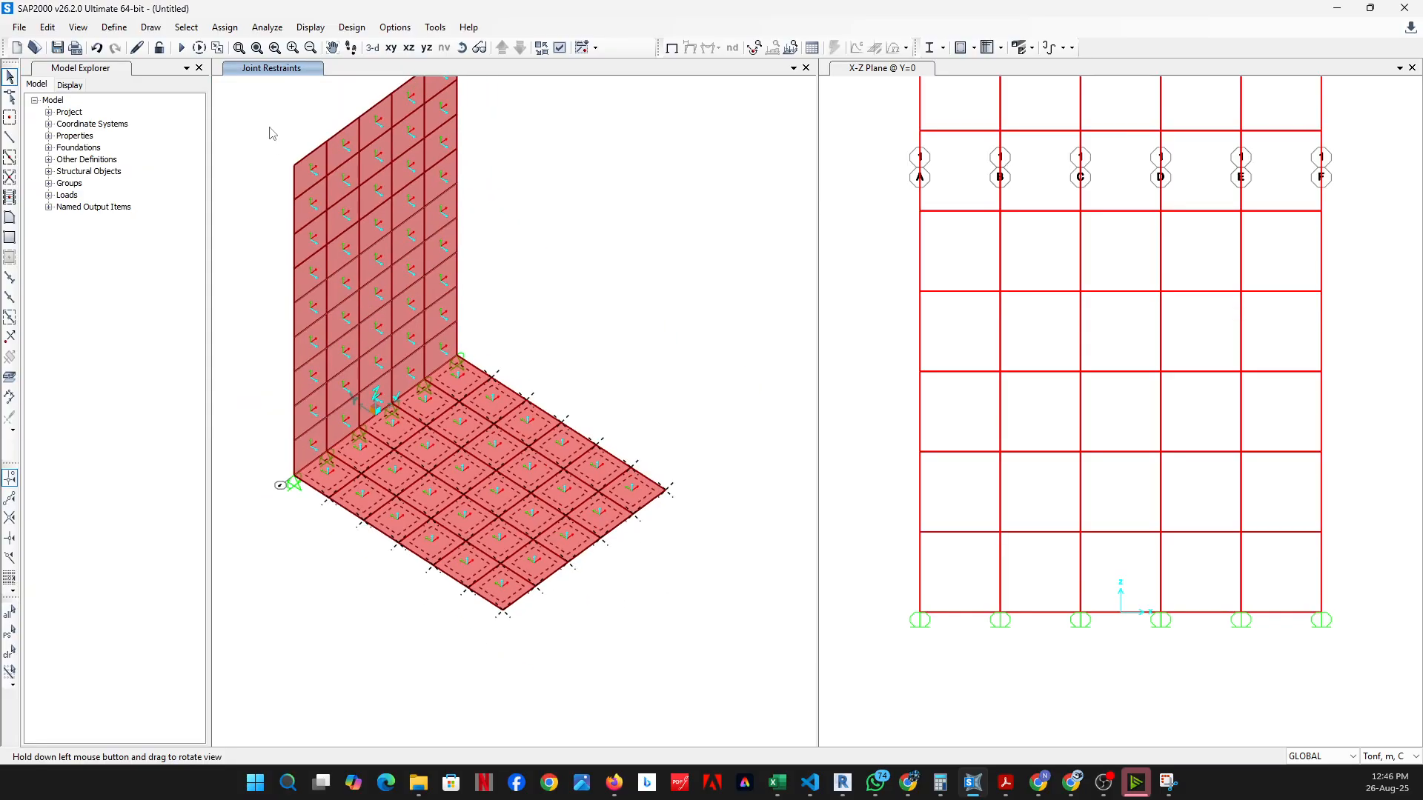
Define simple area springs for the selected base slab: 600 tonf/m/m² stiffness, Compression Only, on the Bottom face
left_click(225, 29)
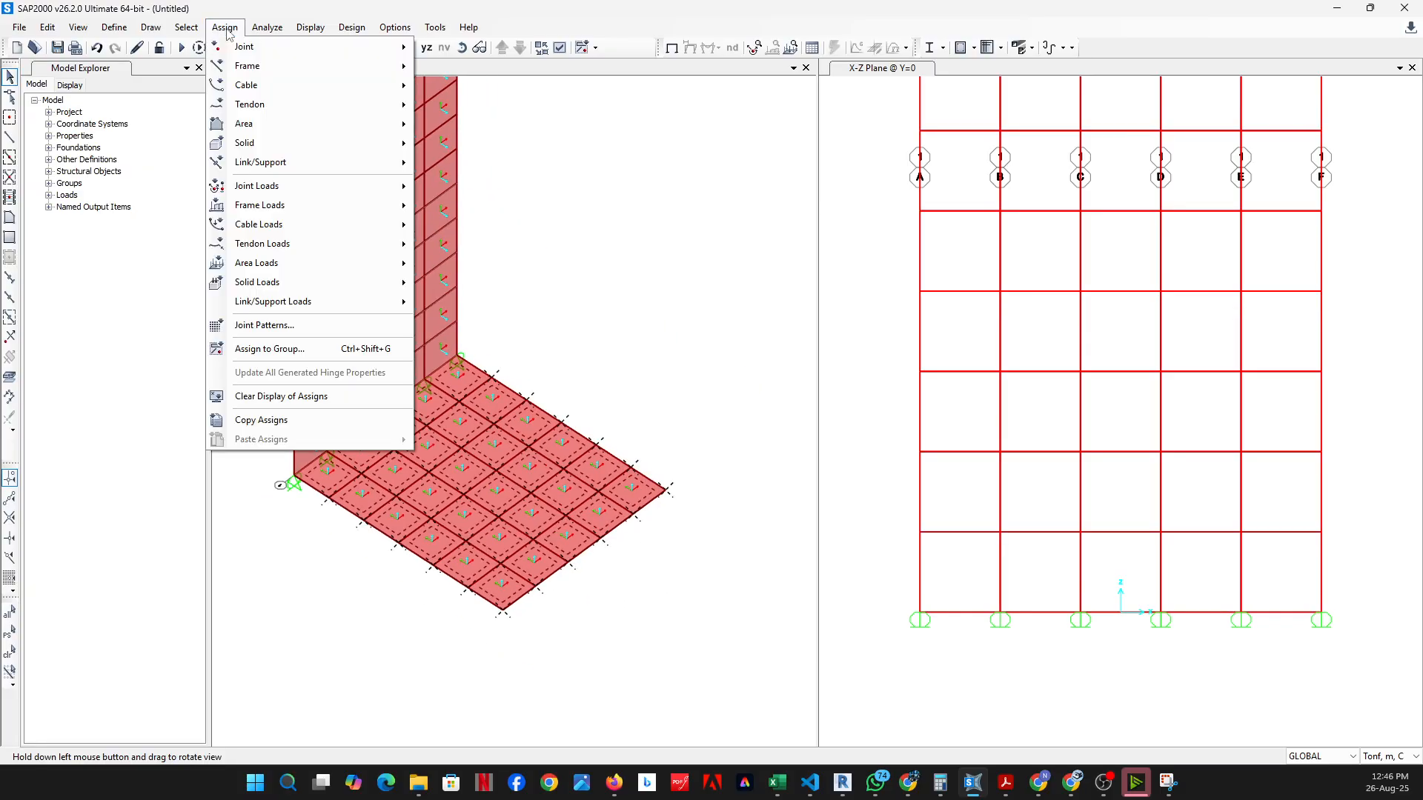
mouse_move(265, 130)
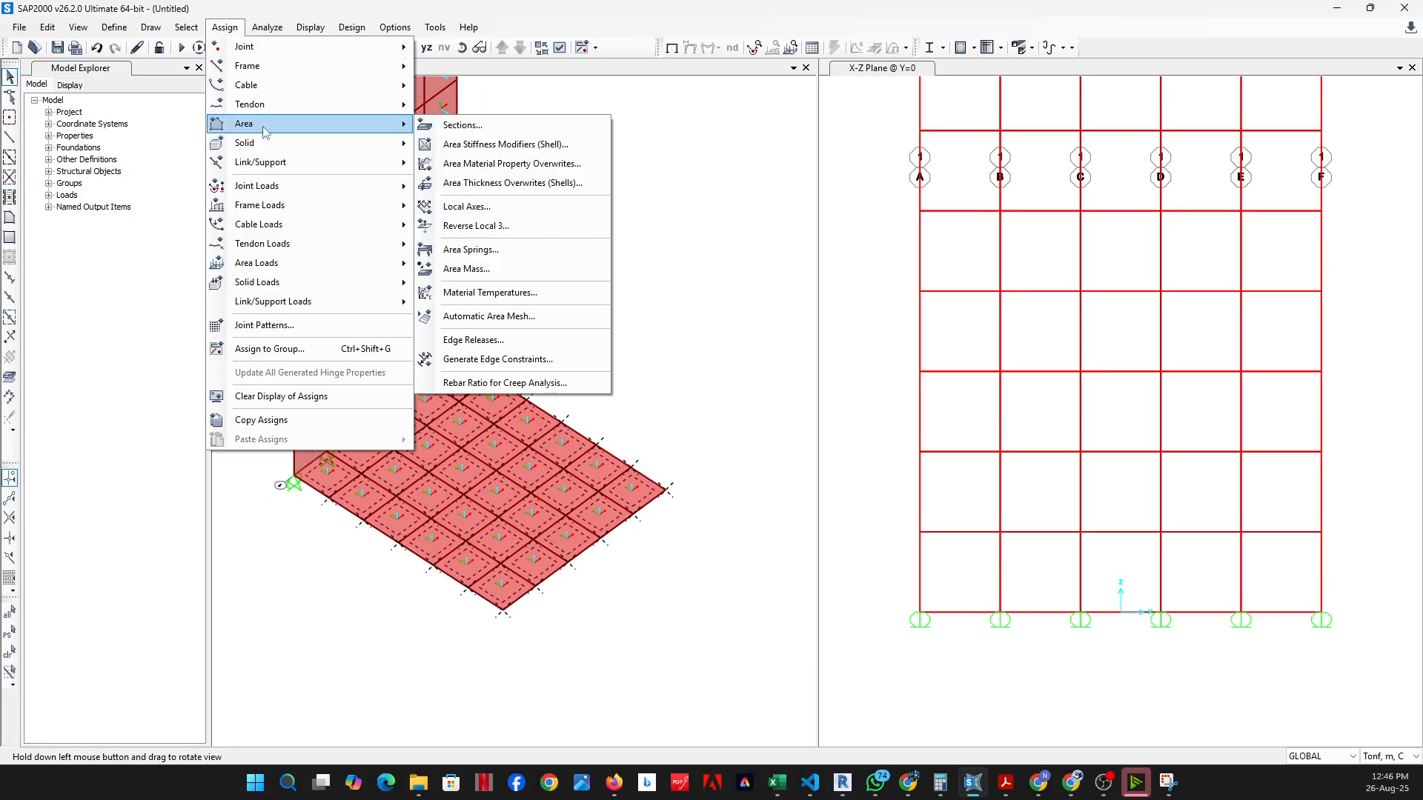
left_click(494, 255)
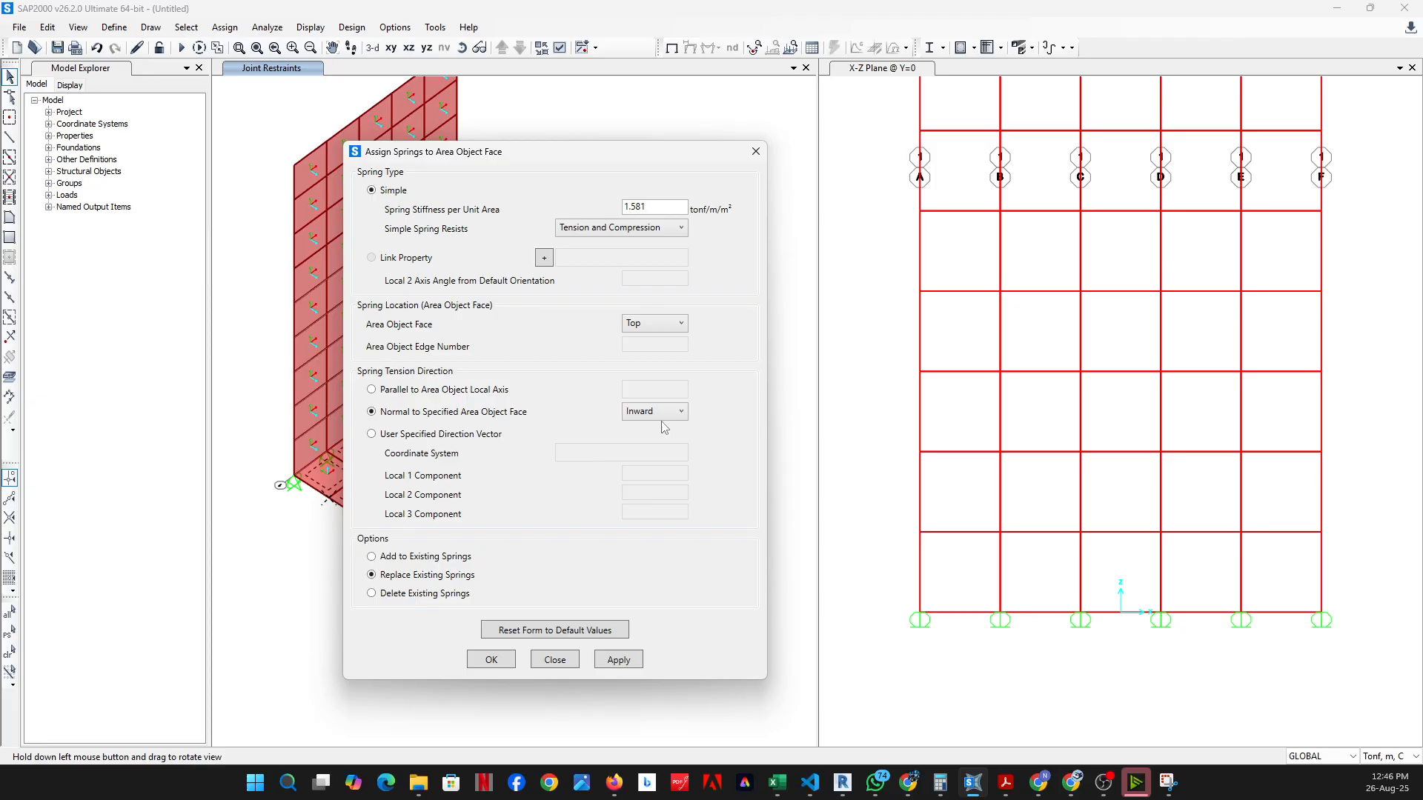
left_click_drag(650, 208, 616, 215)
type("600")
left_click(669, 235)
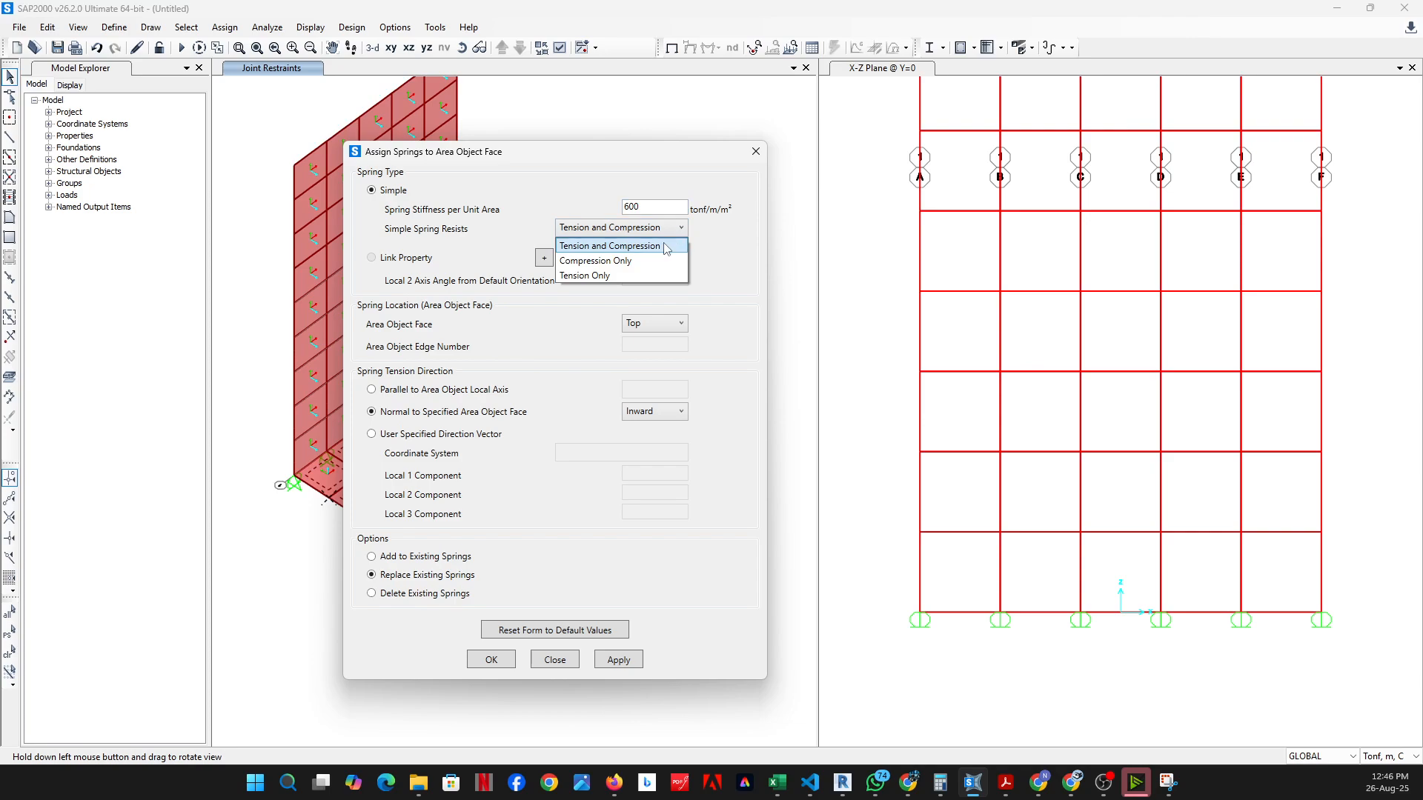
left_click(623, 259)
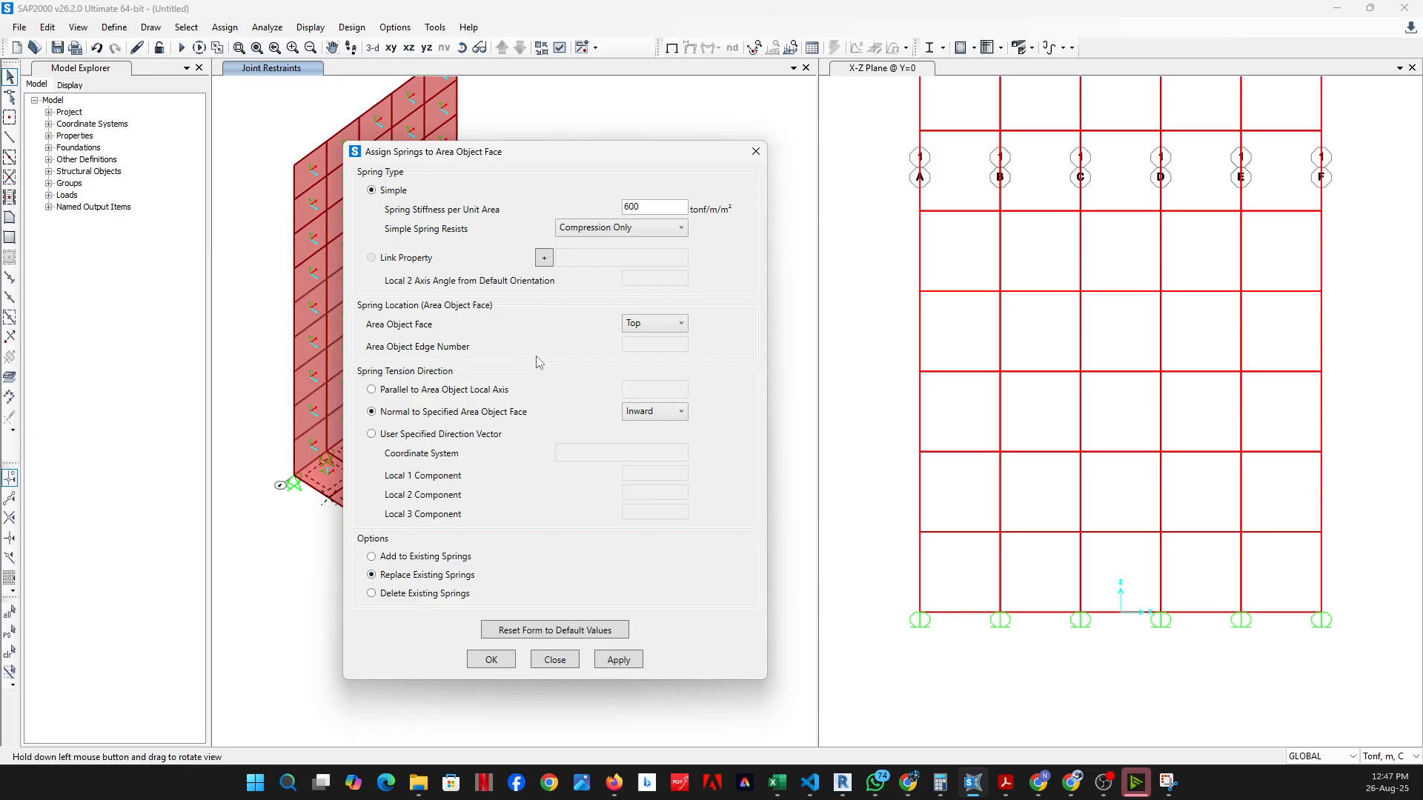
left_click_drag(611, 161, 965, 128)
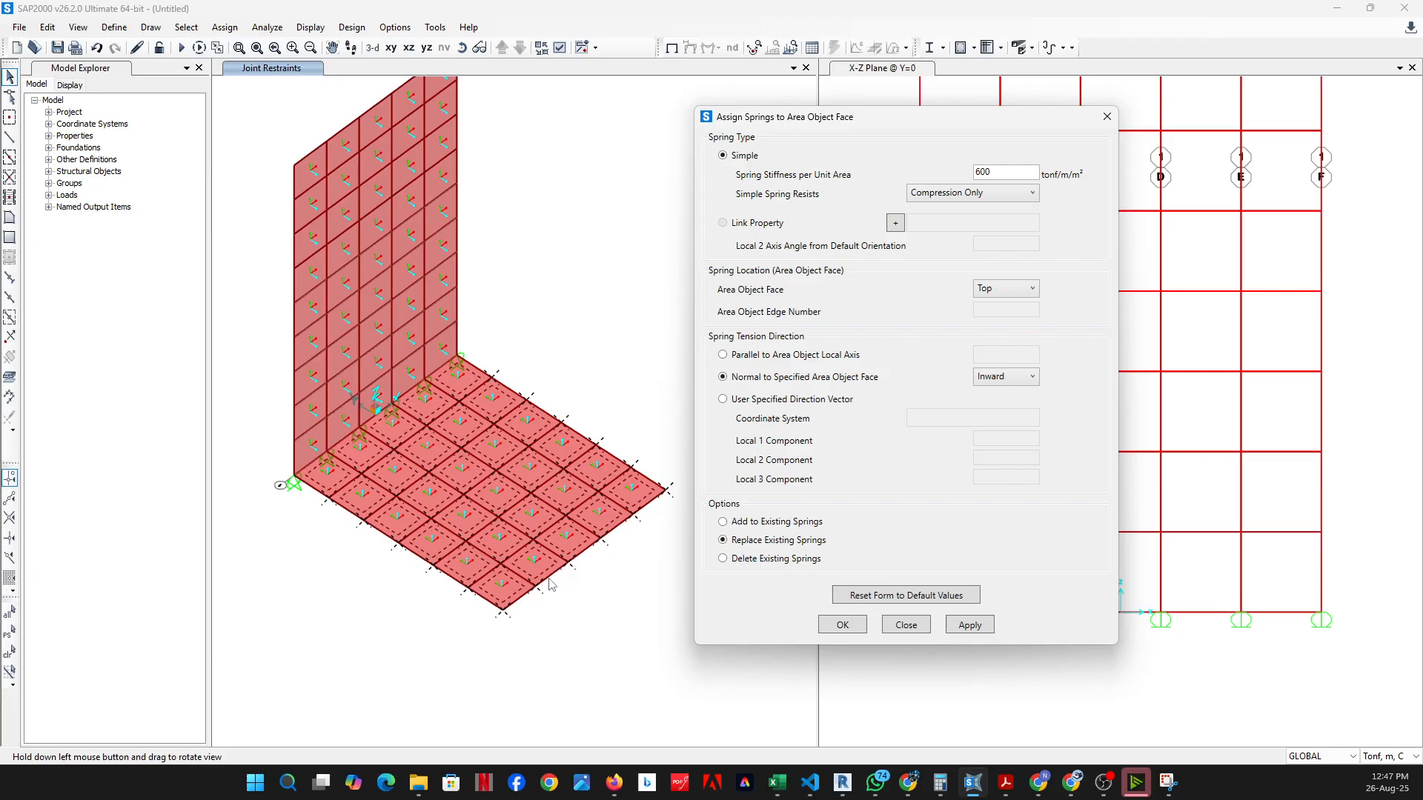
left_click(1032, 289)
left_click(1030, 323)
left_click(797, 358)
left_click(995, 363)
left_click(785, 378)
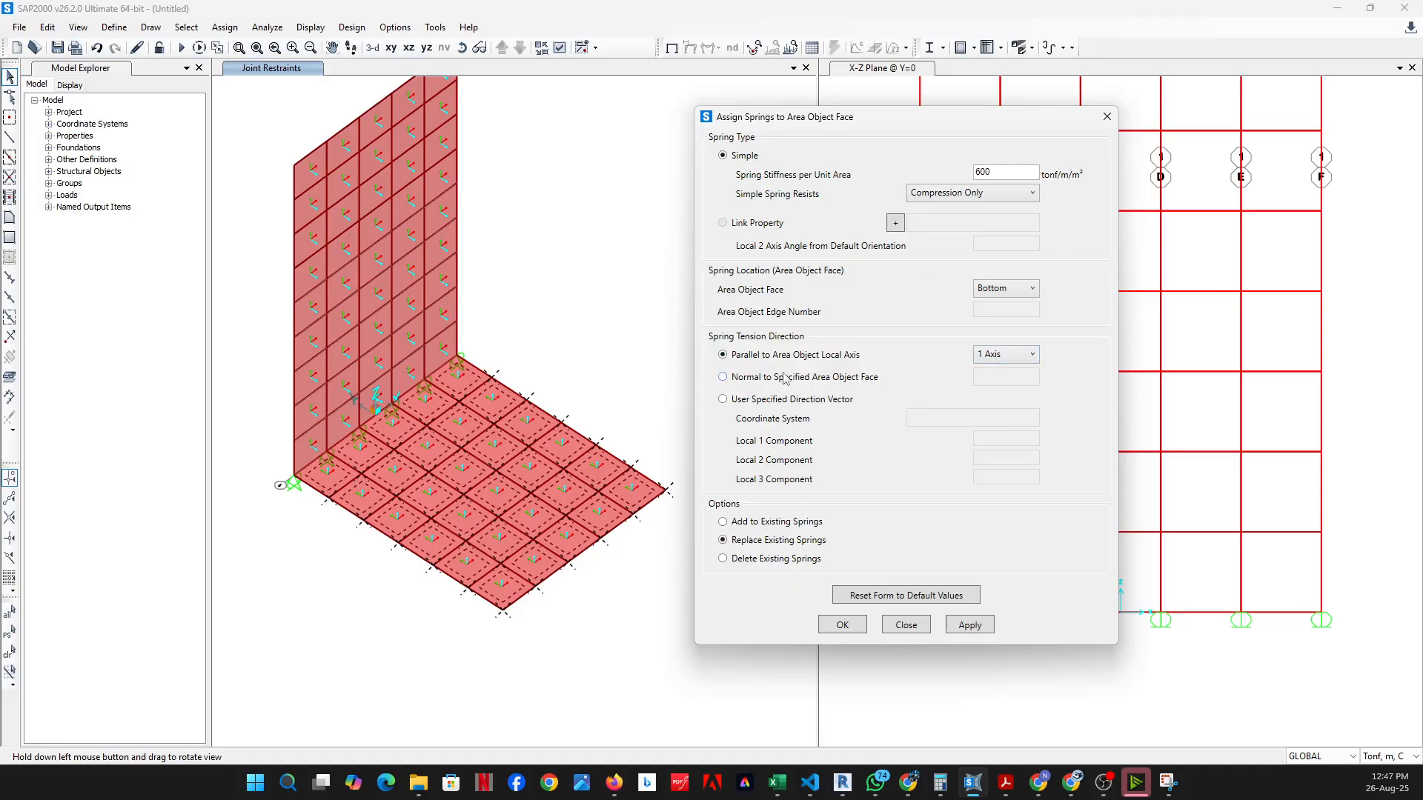
left_click(774, 377)
left_click(769, 400)
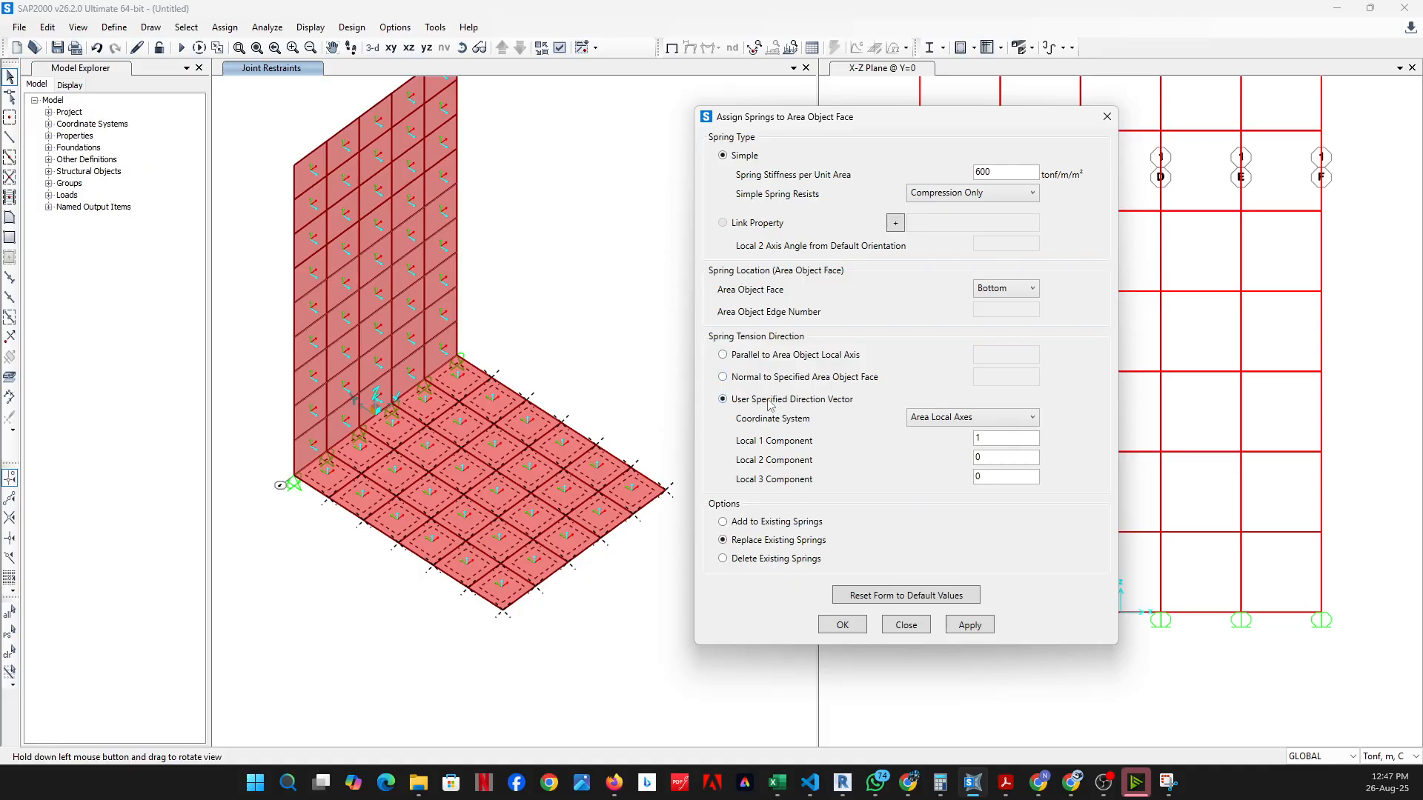
left_click(767, 381)
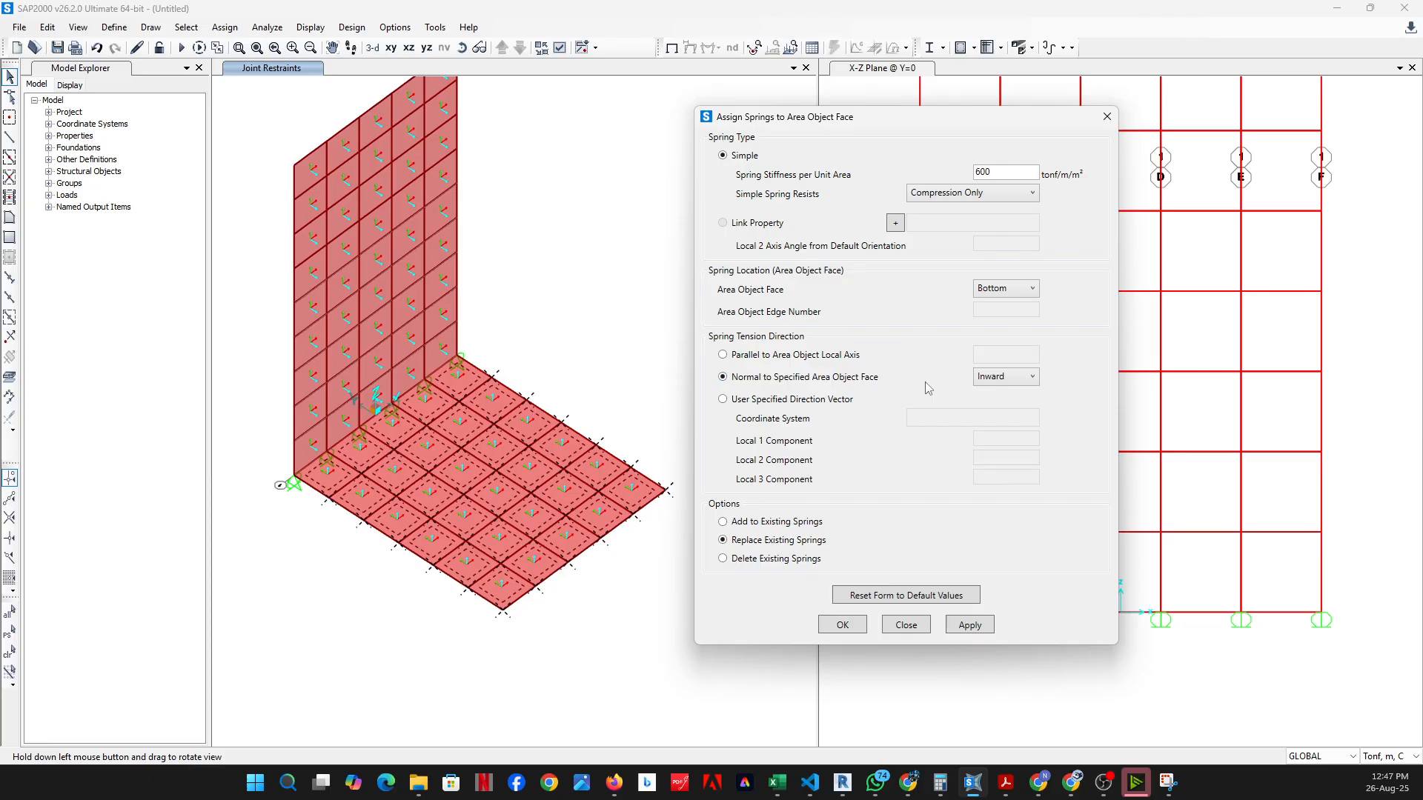
Assign the slab springs normal to the specified area face with Inward tension direction, replacing existing springs
left_click(1027, 379)
left_click(1058, 539)
left_click(1031, 377)
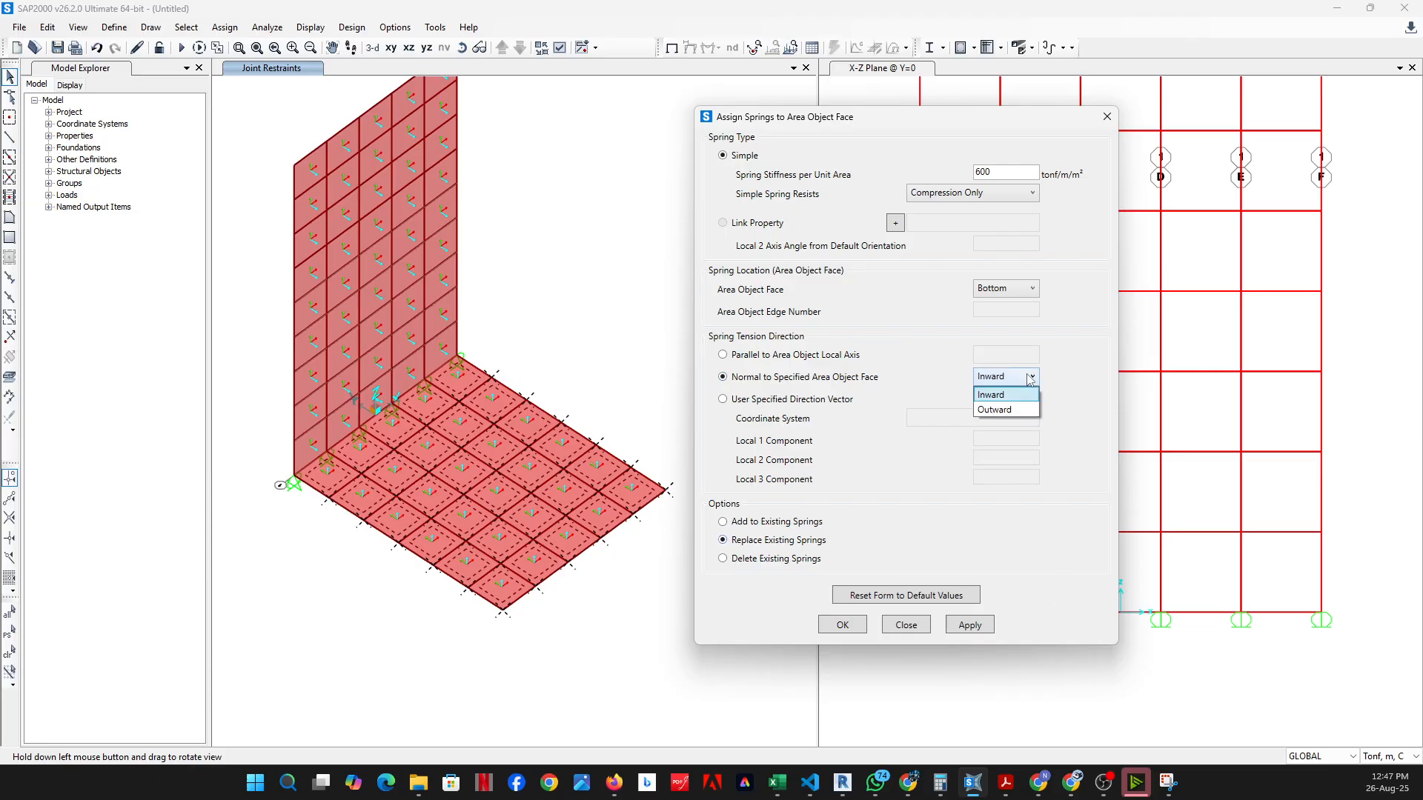
left_click(1077, 400)
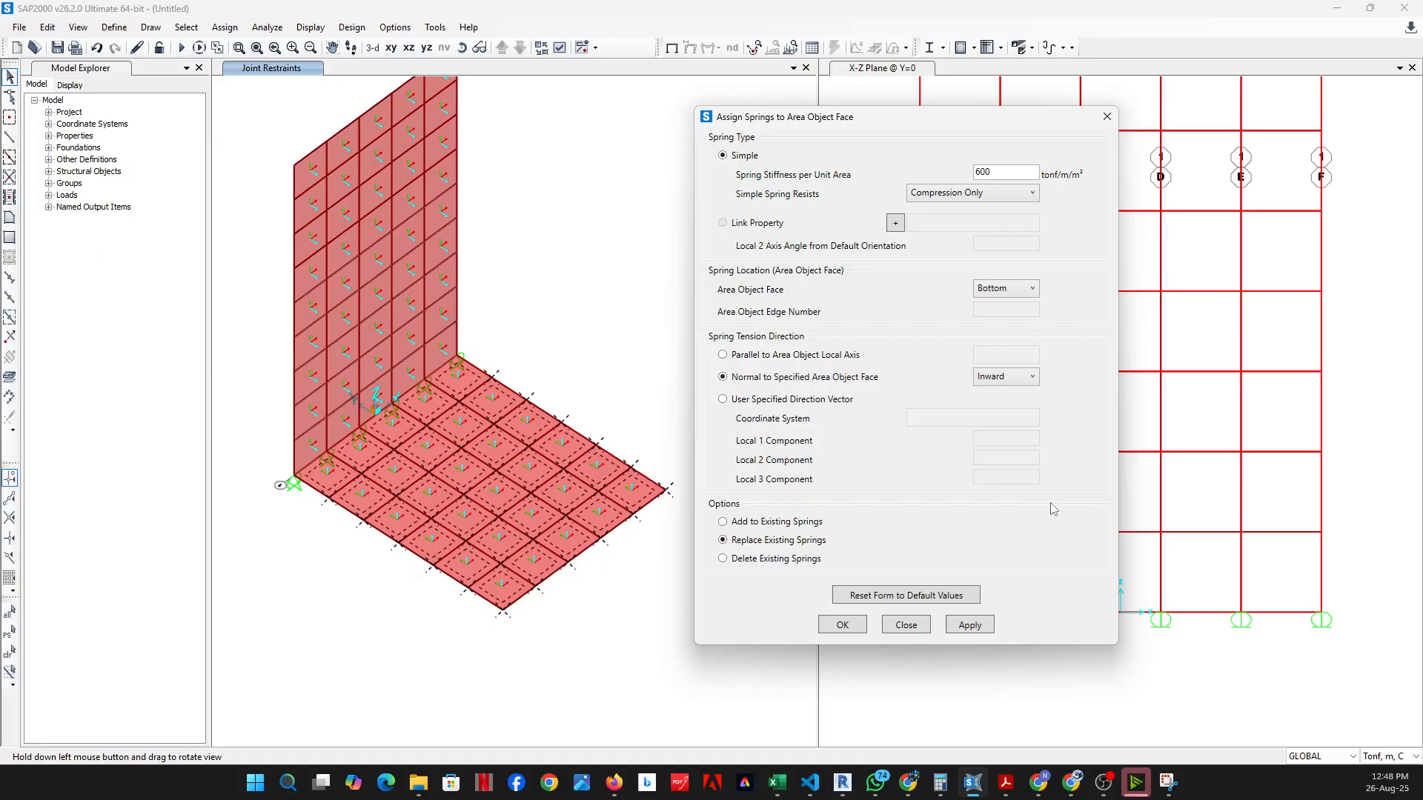
left_click(1033, 378)
left_click(1023, 399)
left_click(1015, 378)
left_click(1023, 396)
left_click(843, 626)
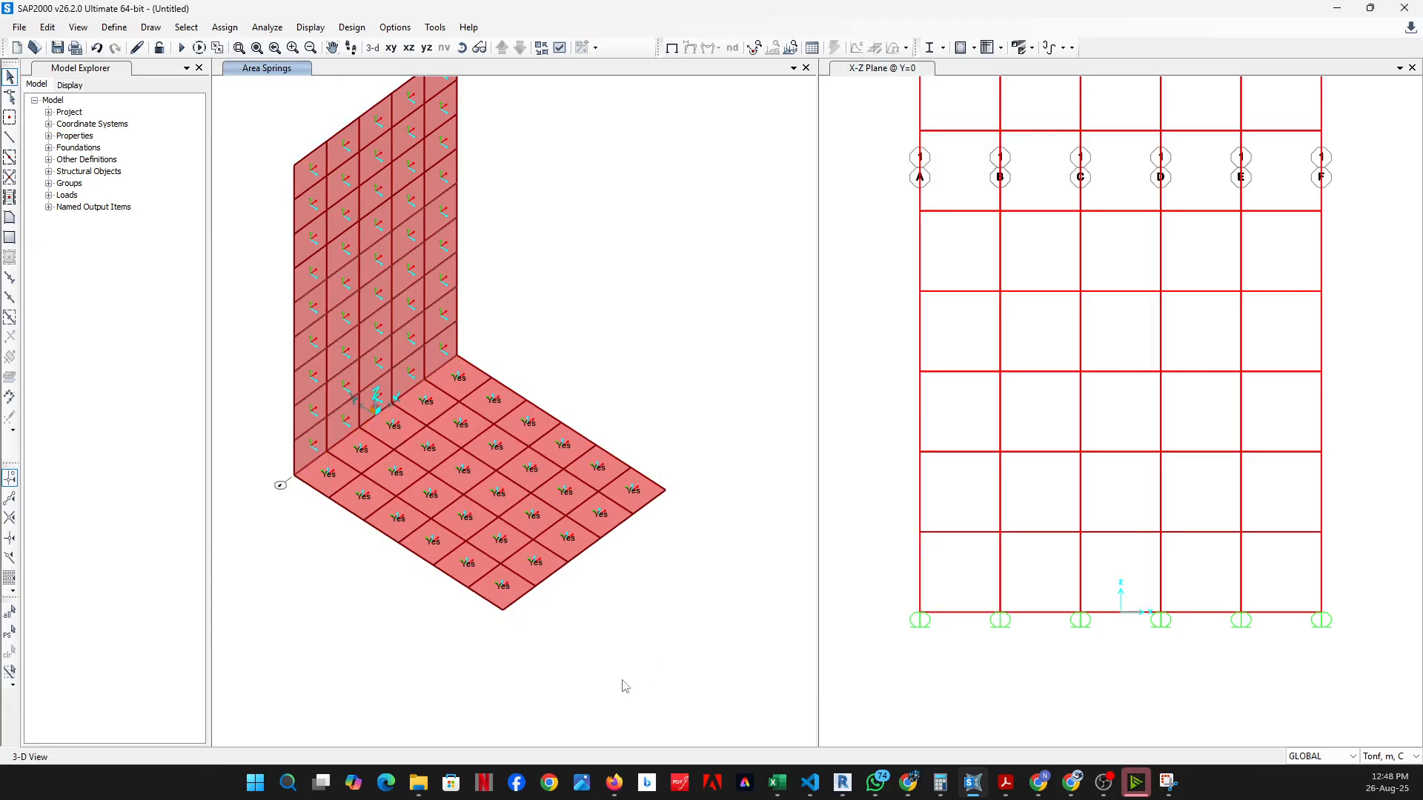
Select all wall areas and their joints above the base slab, and check the selection in an oblique 3D view
middle_click_drag(610, 644, 655, 732)
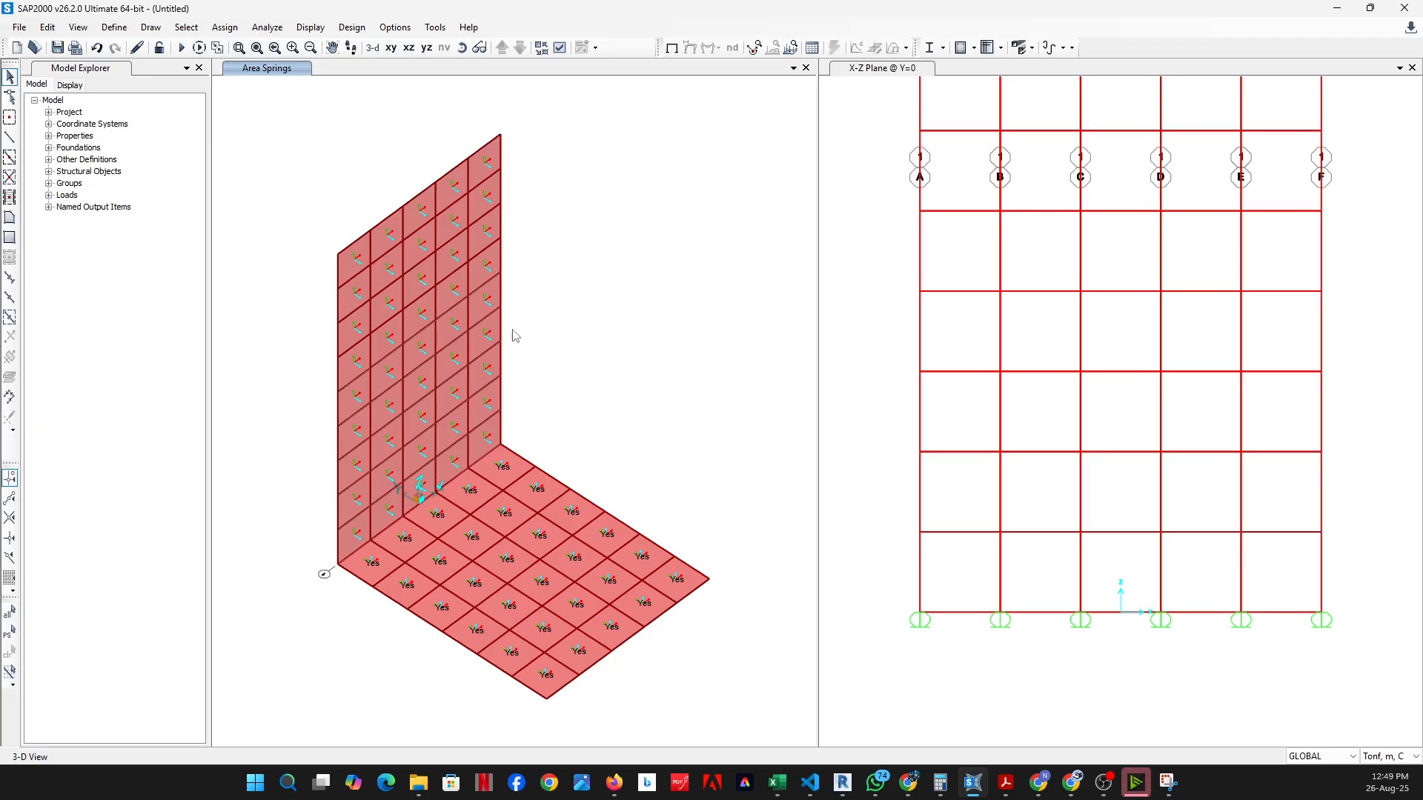
left_click(462, 48)
left_click_drag(641, 348, 632, 289)
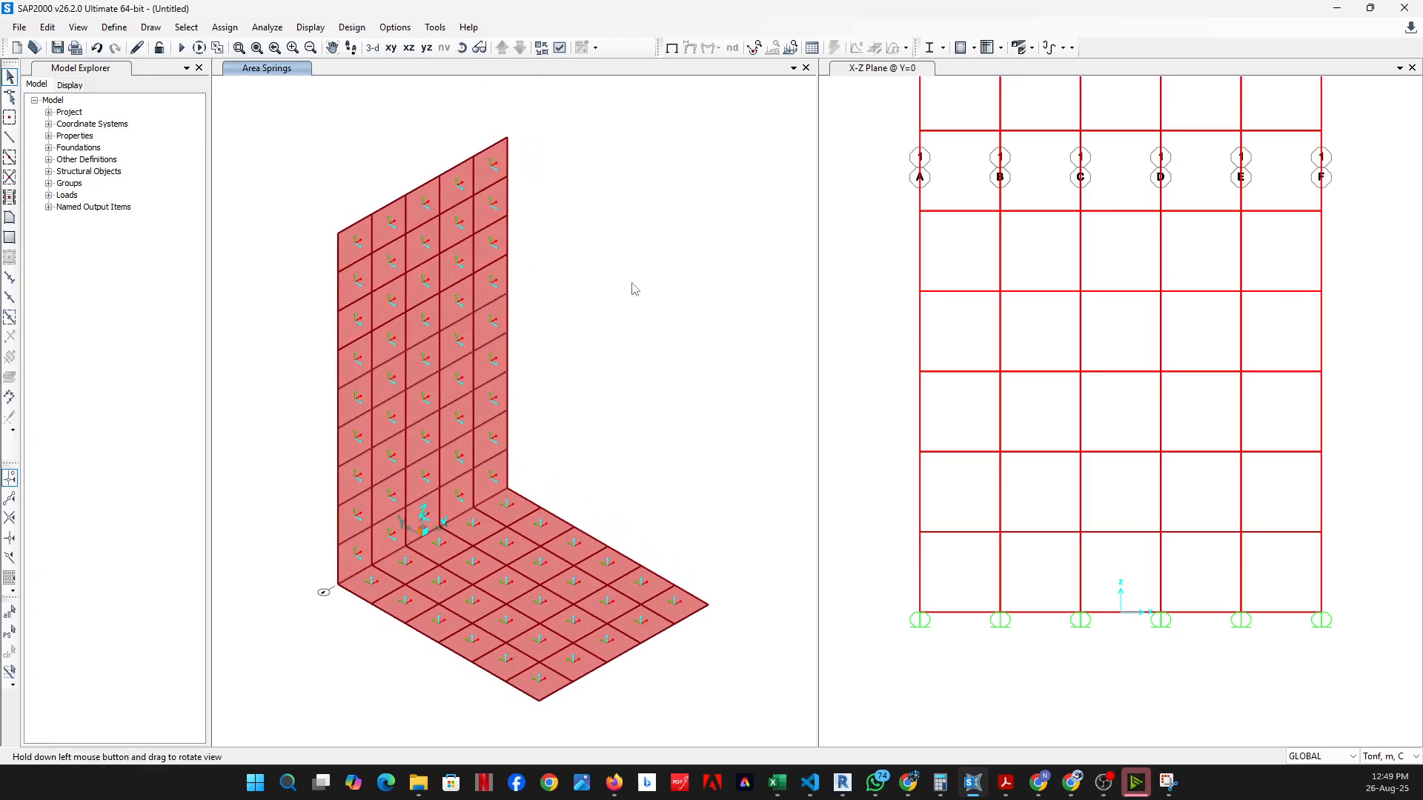
left_click(462, 48)
left_click_drag(475, 185, 309, 260)
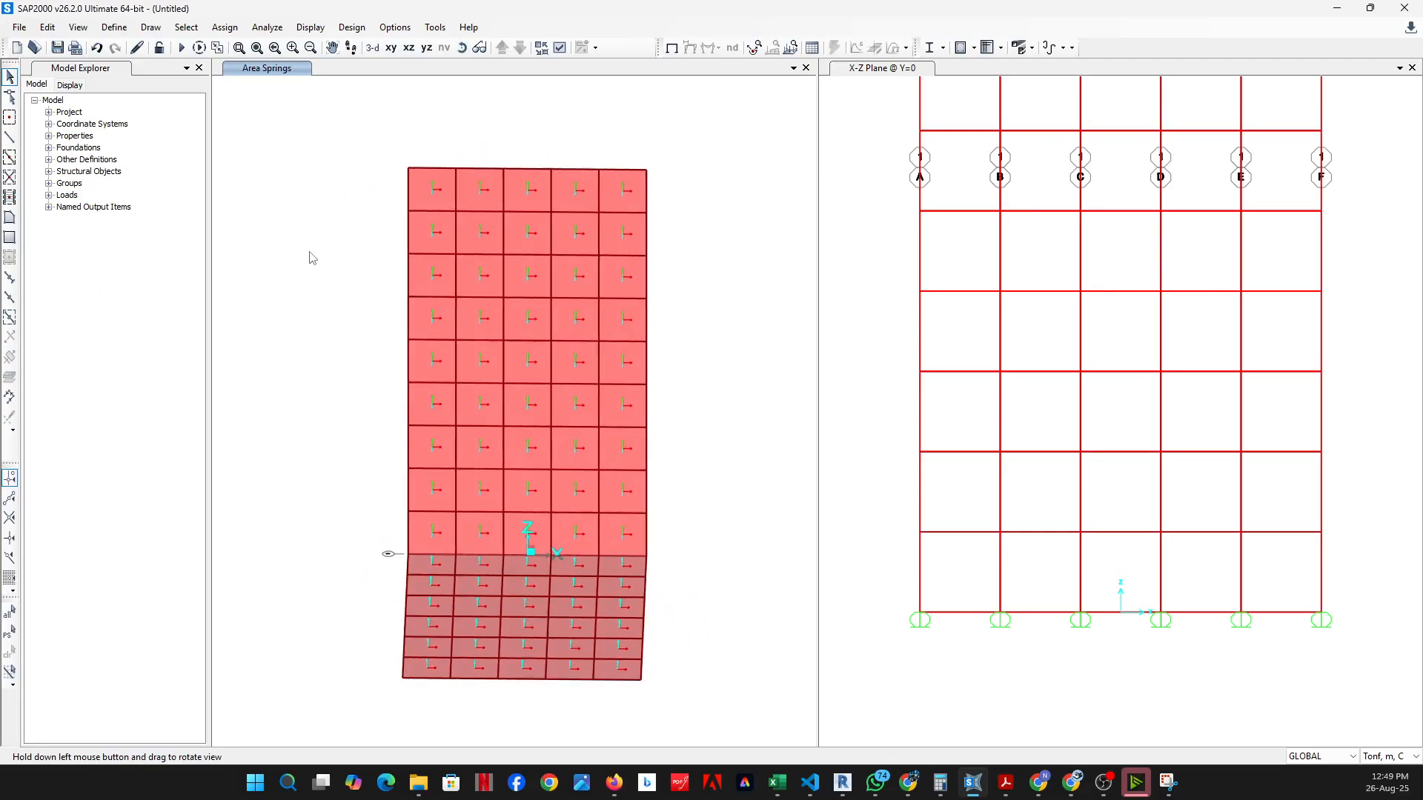
left_click_drag(650, 133, 308, 531)
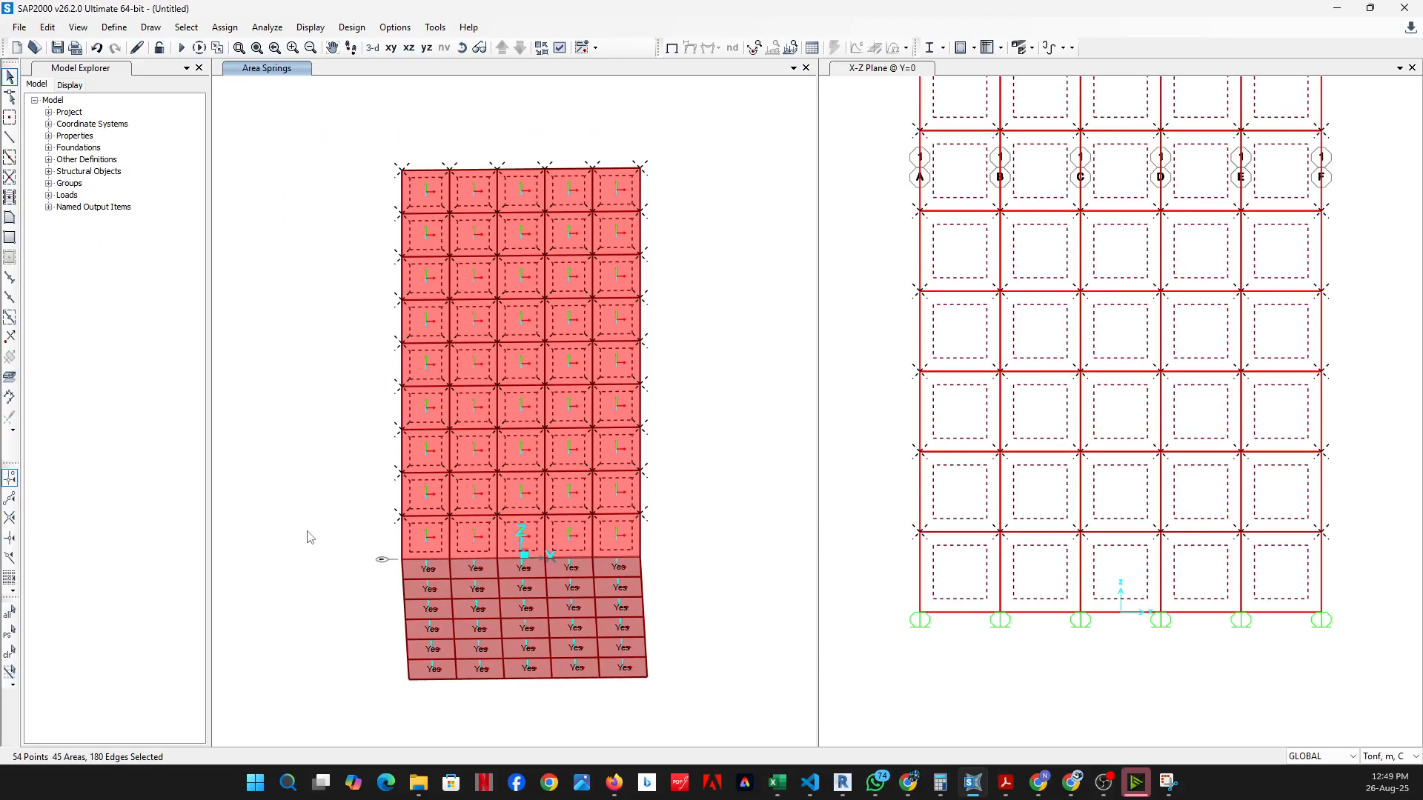
left_click(462, 47)
left_click_drag(312, 444, 676, 491)
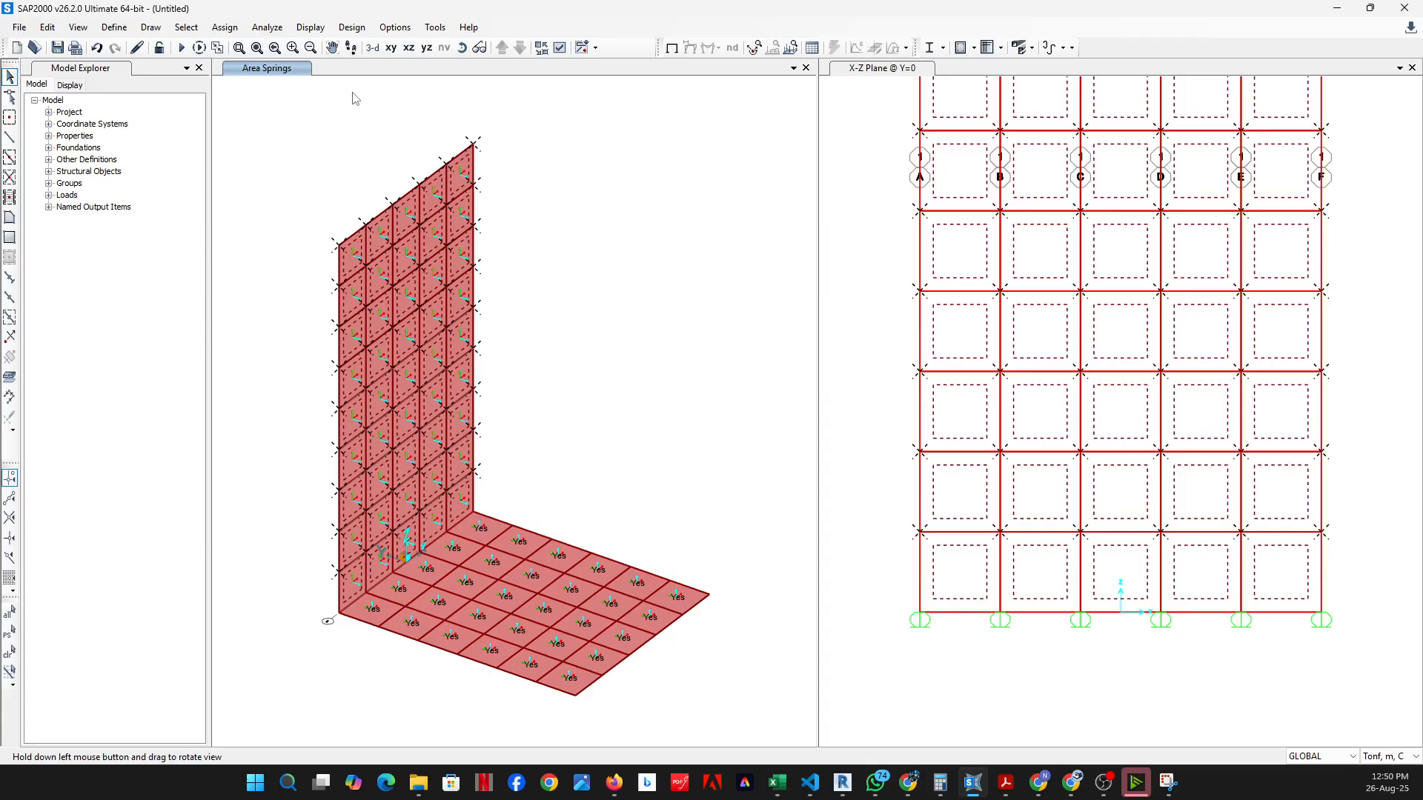
Start an area spring assignment for the selected wall areas with a stiffness of 300 tonf/m/m²
left_click(225, 27)
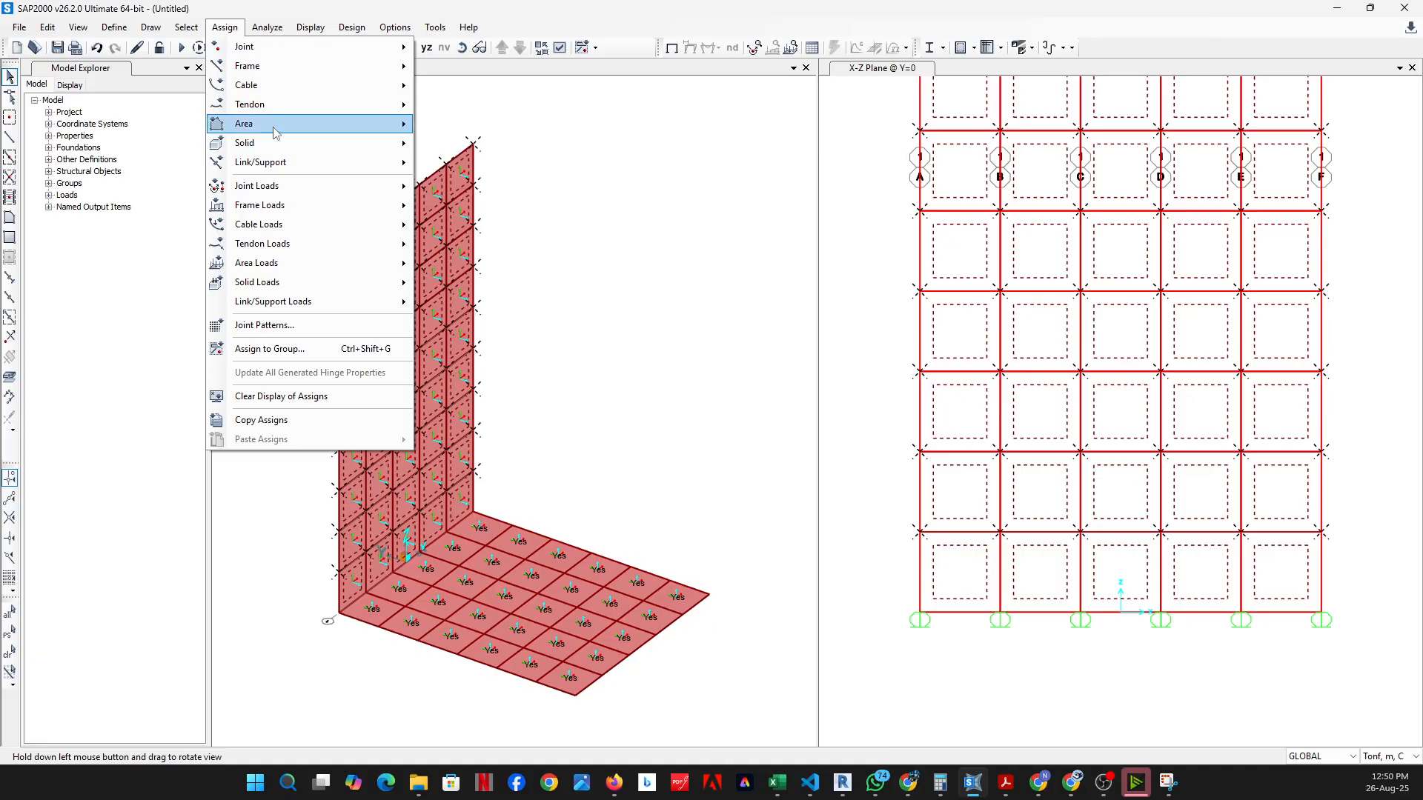
mouse_move(386, 124)
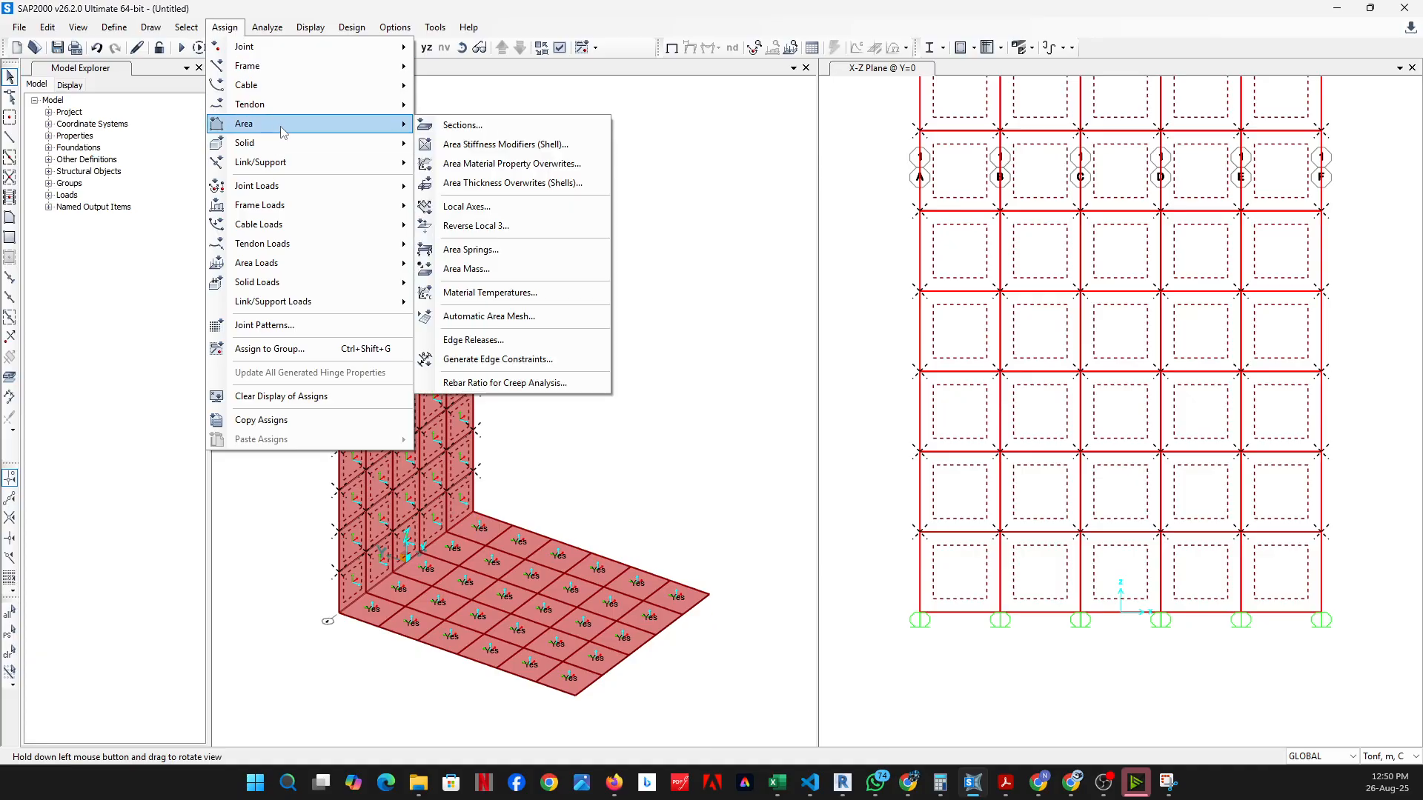
left_click(513, 252)
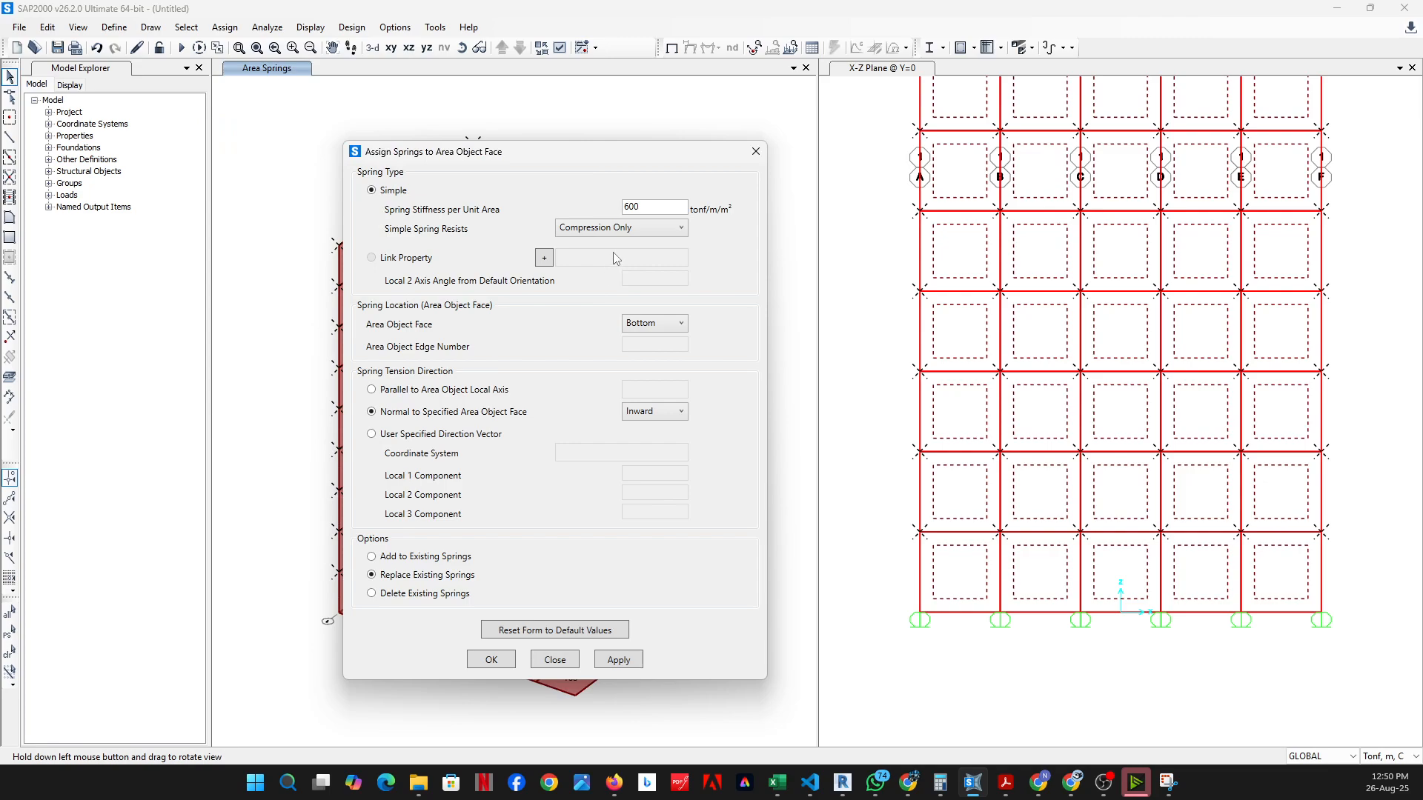
double_click(656, 207)
type("300")
left_click_drag(670, 155, 1122, 139)
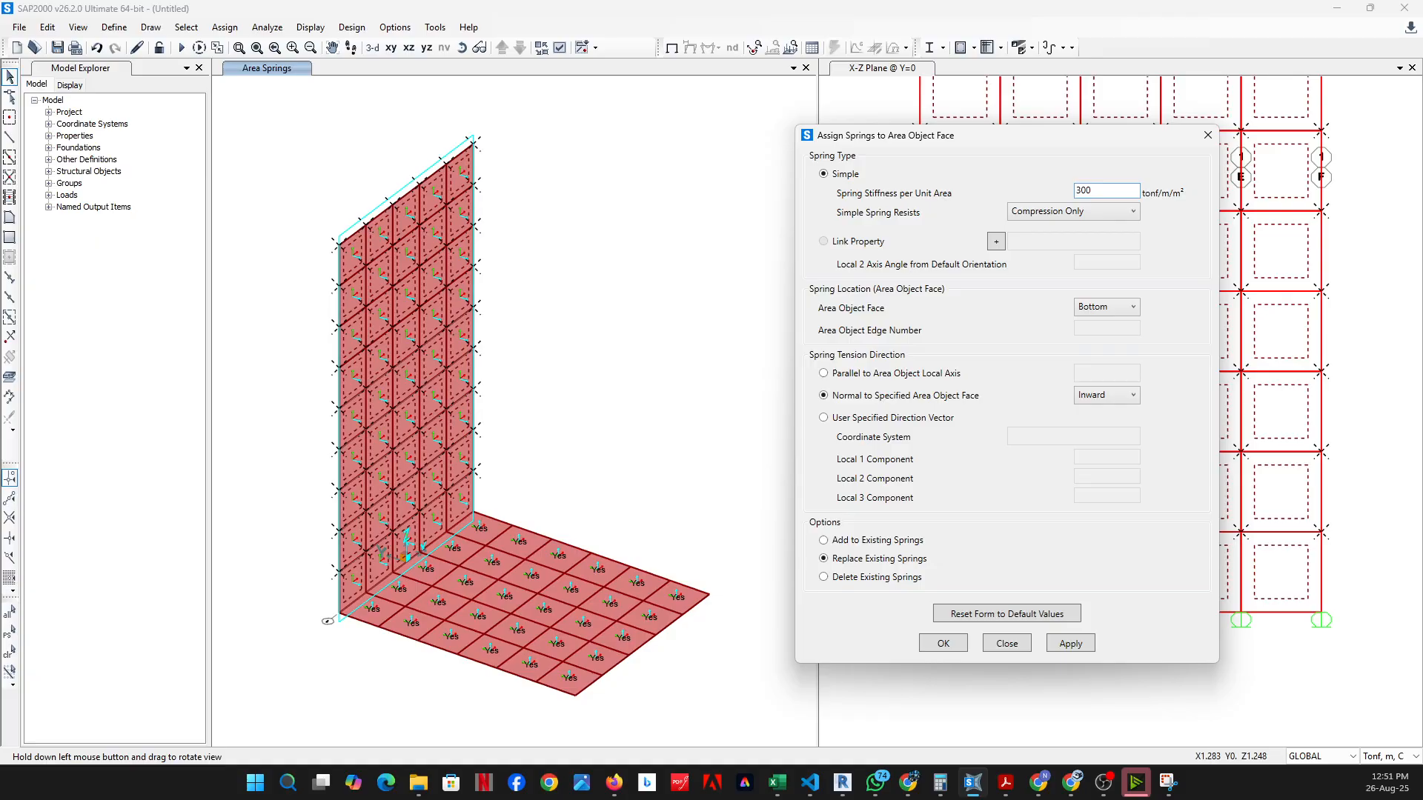
Capture the screen with Snipping Tool and outline on it the soil block between the wall and the slab's outer edge
left_click(1168, 782)
left_click(438, 41)
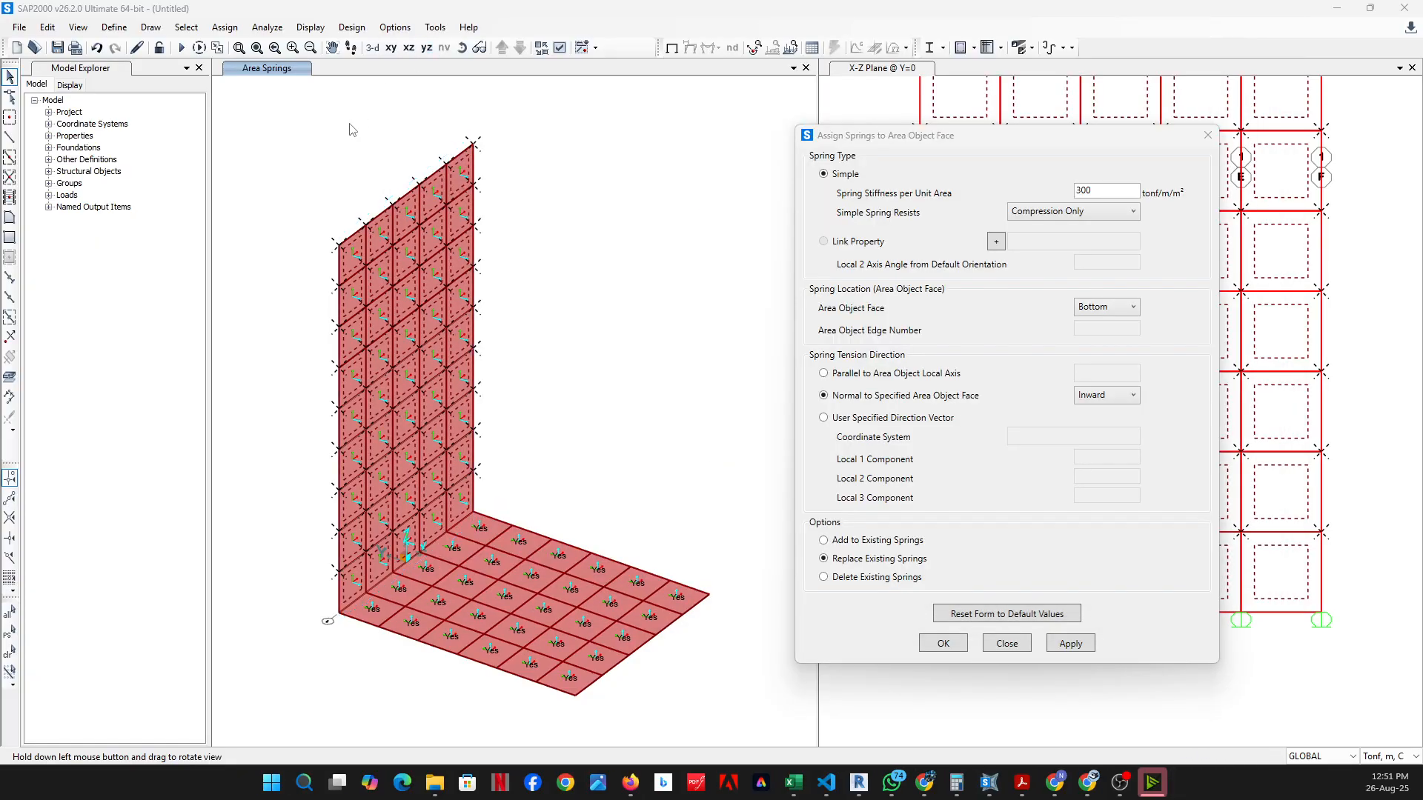
left_click_drag(54, 9, 1217, 691)
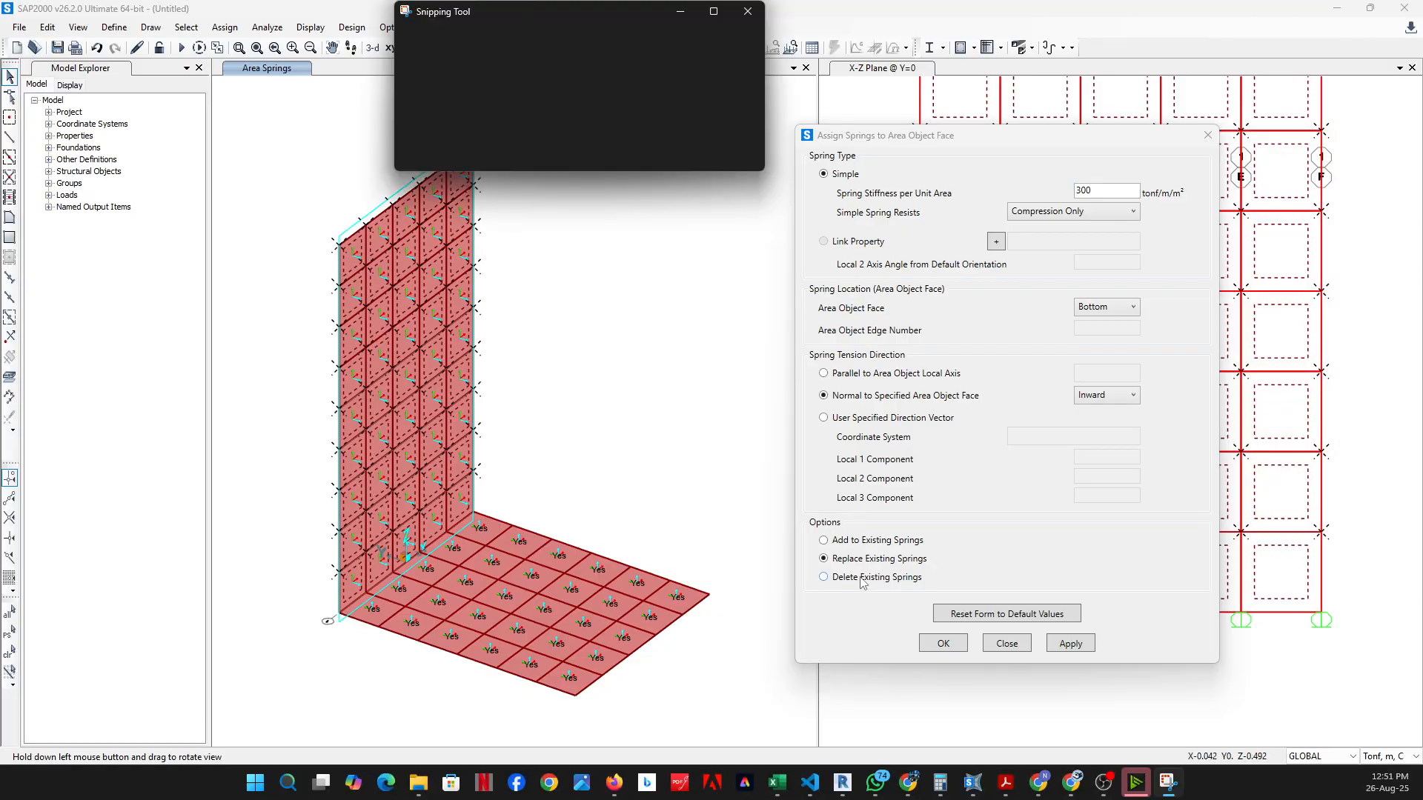
mouse_move(607, 236)
left_mouse_down()
mouse_move(808, 295)
mouse_move(781, 539)
left_mouse_up()
mouse_move(716, 182)
left_mouse_down()
mouse_move(847, 210)
mouse_move(871, 439)
mouse_move(858, 451)
left_mouse_up()
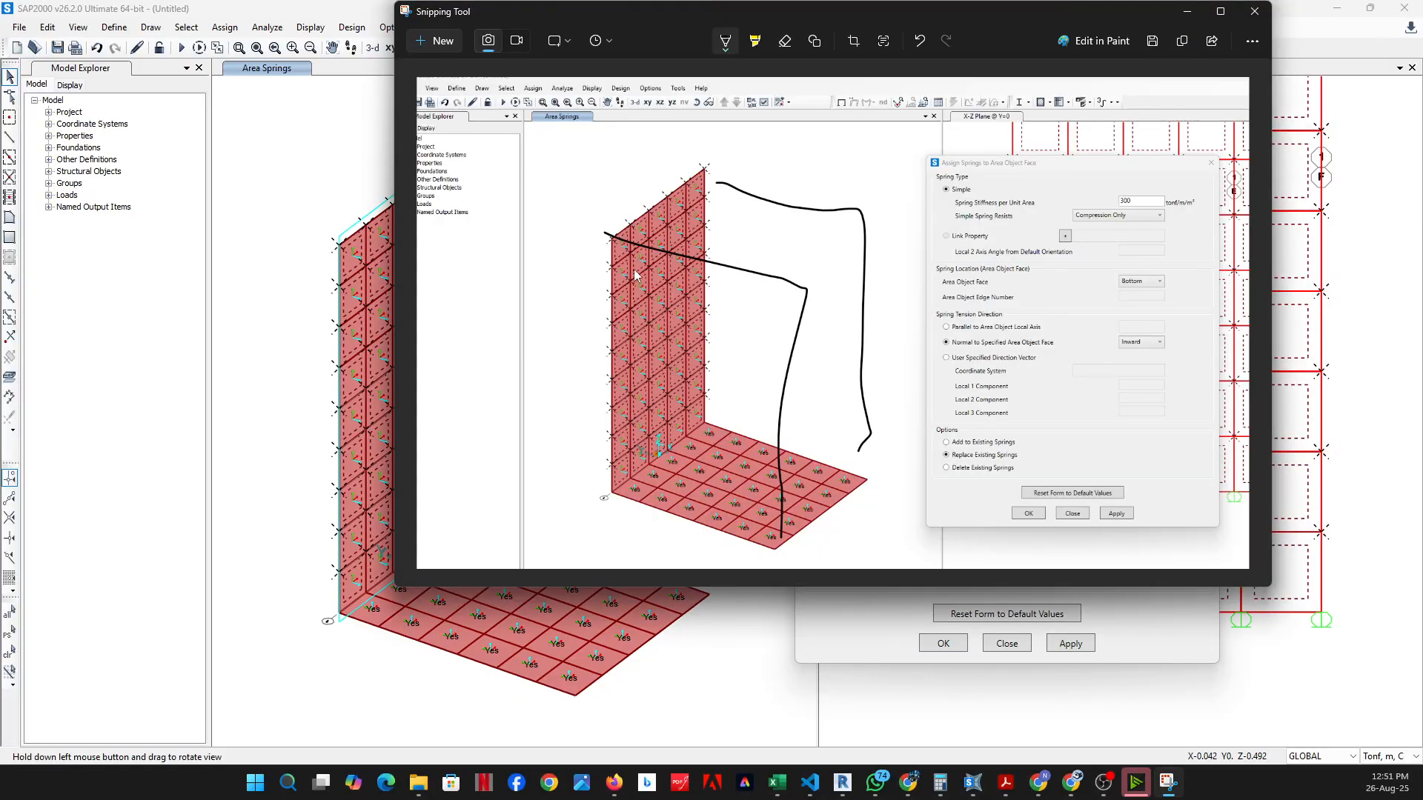
Hatch the outlined soil block on the capture and mark an X on the wall's opposite, soil-free side
left_click_drag(651, 272, 636, 393)
left_click_drag(697, 304, 649, 431)
left_click_drag(713, 332, 702, 430)
left_click_drag(755, 336, 711, 480)
left_click_drag(808, 372, 774, 487)
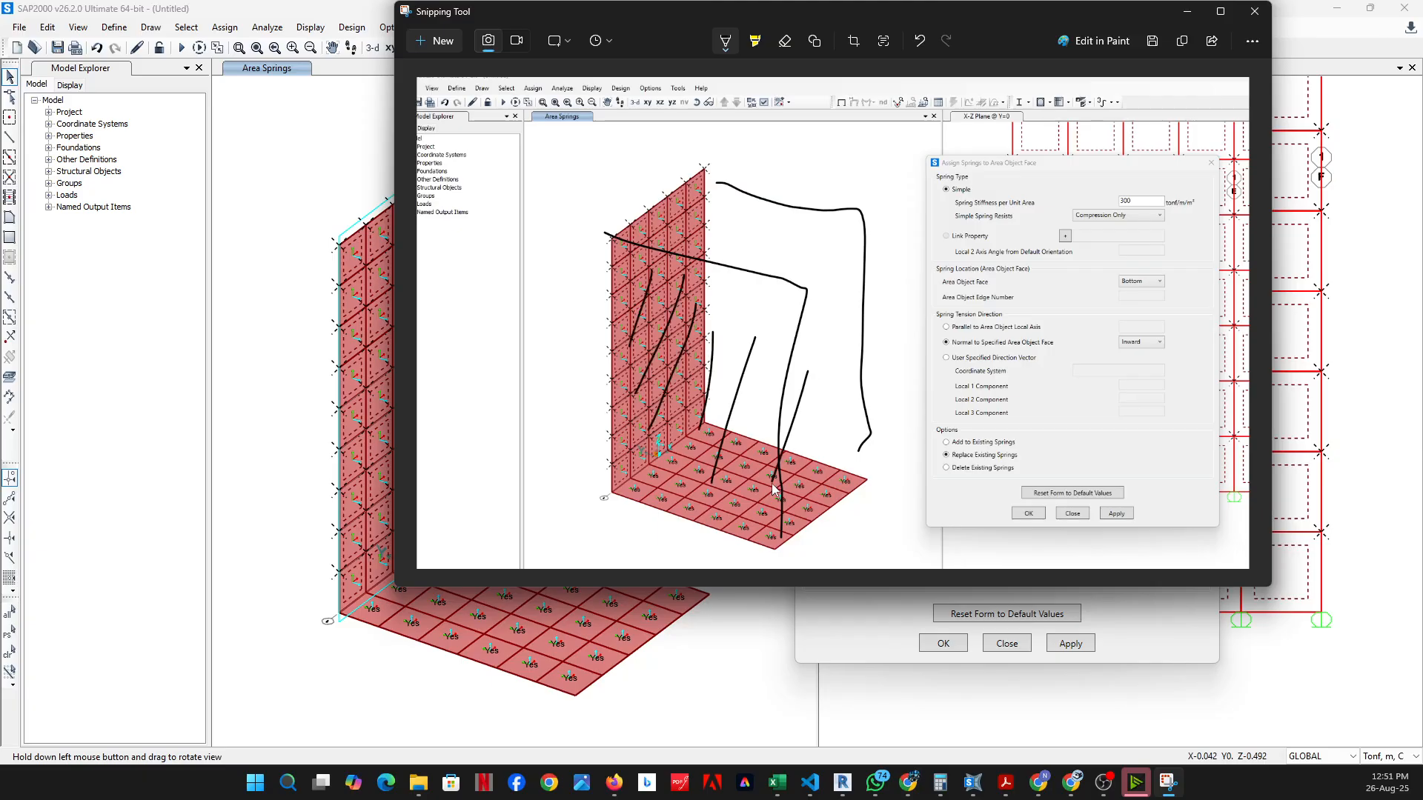
left_click_drag(828, 409, 802, 482)
left_click_drag(860, 275, 777, 361)
left_click_drag(790, 265, 721, 351)
left_click_drag(766, 213, 689, 337)
left_click_drag(714, 189, 651, 353)
left_click_drag(728, 227, 728, 339)
left_click_drag(790, 260, 738, 422)
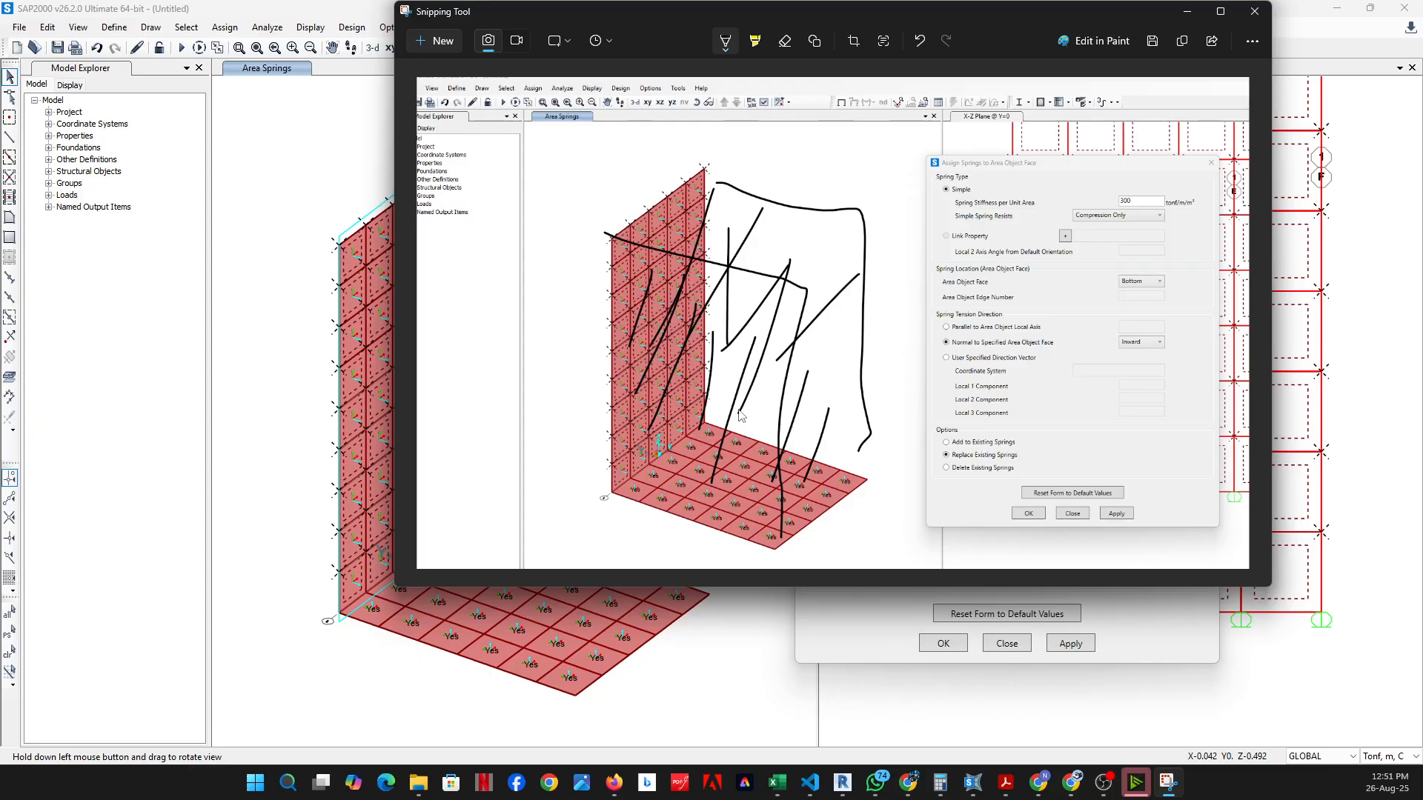
left_click_drag(791, 315, 777, 397)
left_click_drag(797, 380, 787, 434)
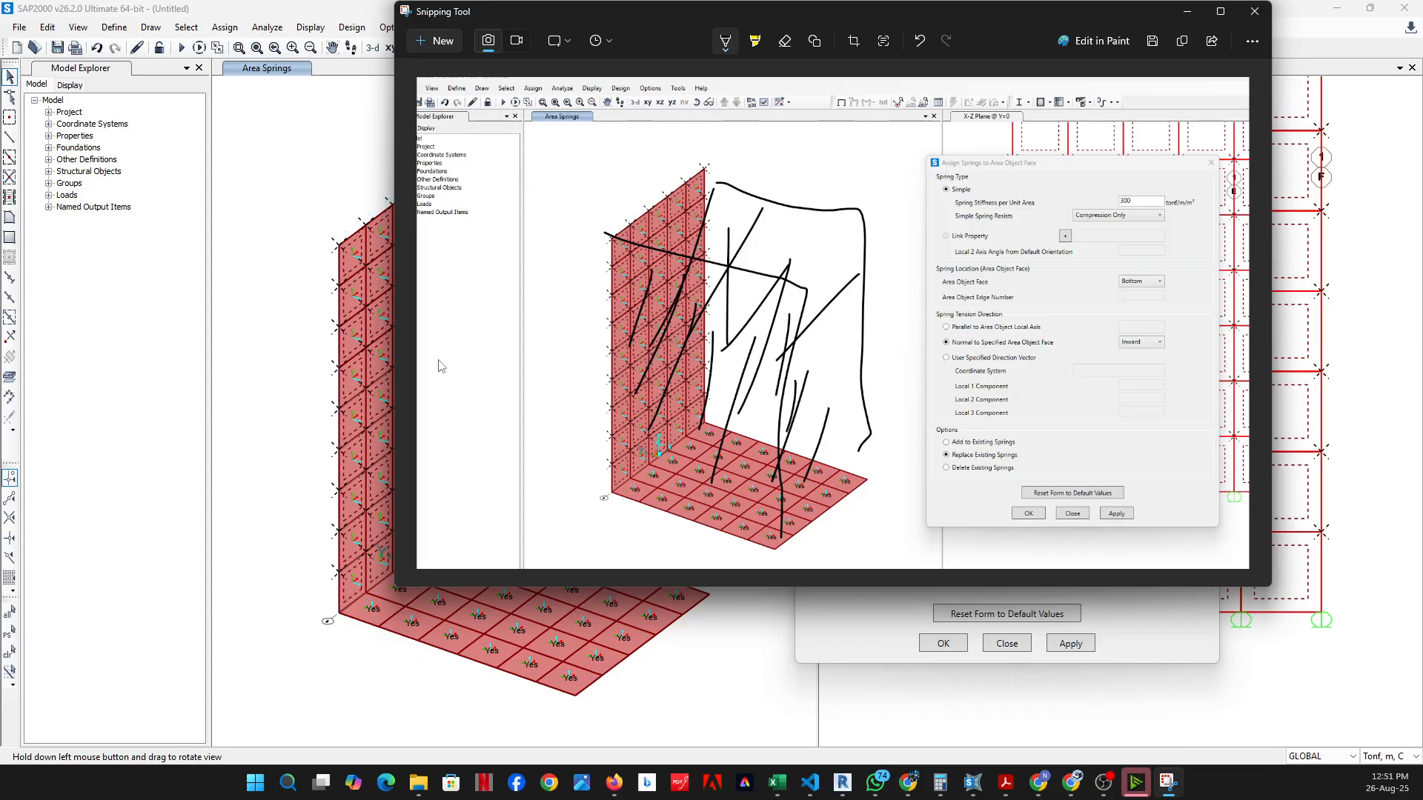
mouse_move(469, 220)
left_mouse_down()
mouse_move(509, 301)
mouse_move(522, 257)
left_mouse_up()
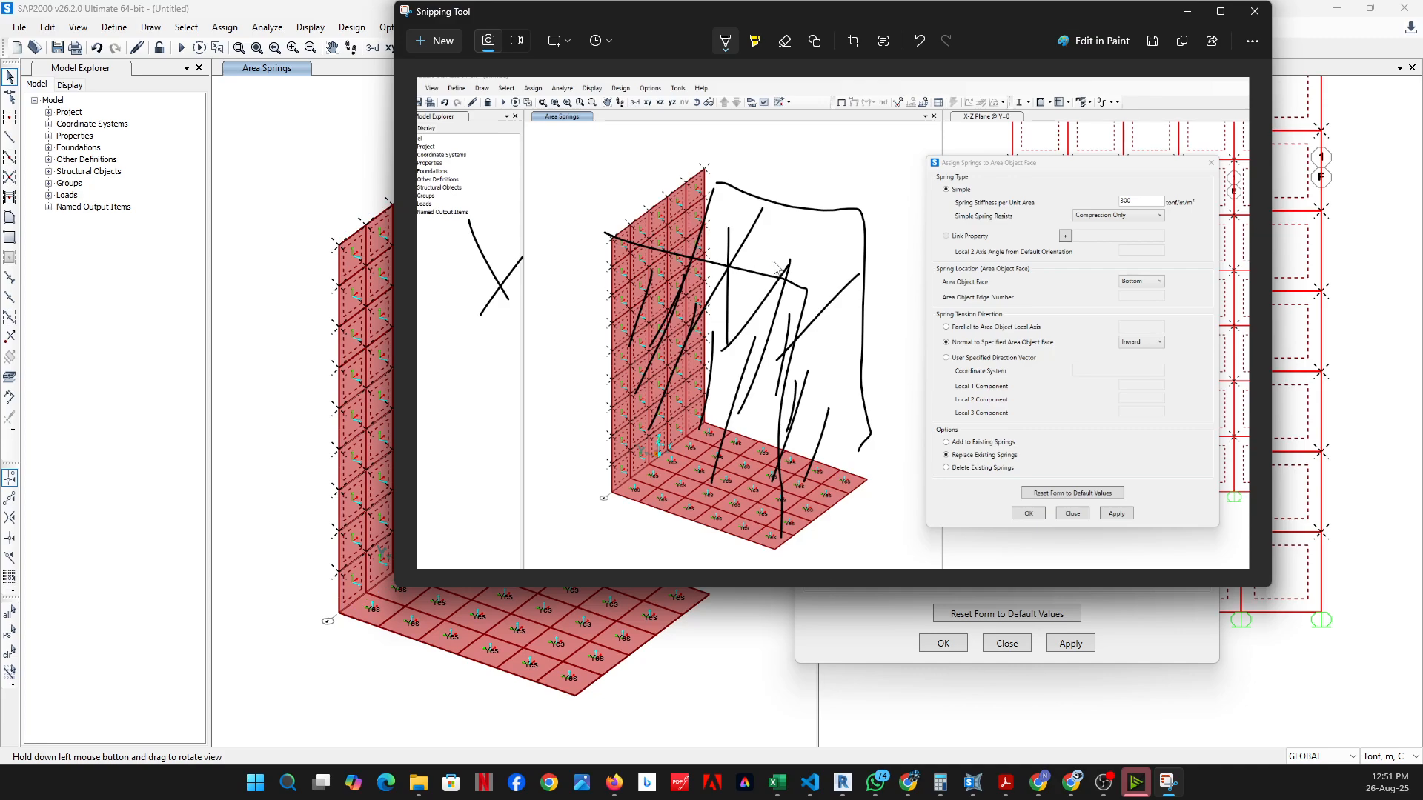
With a thicker blue pen, draw one arrow from the soil toward the wall and another toward it from the opposite side
left_click(725, 43)
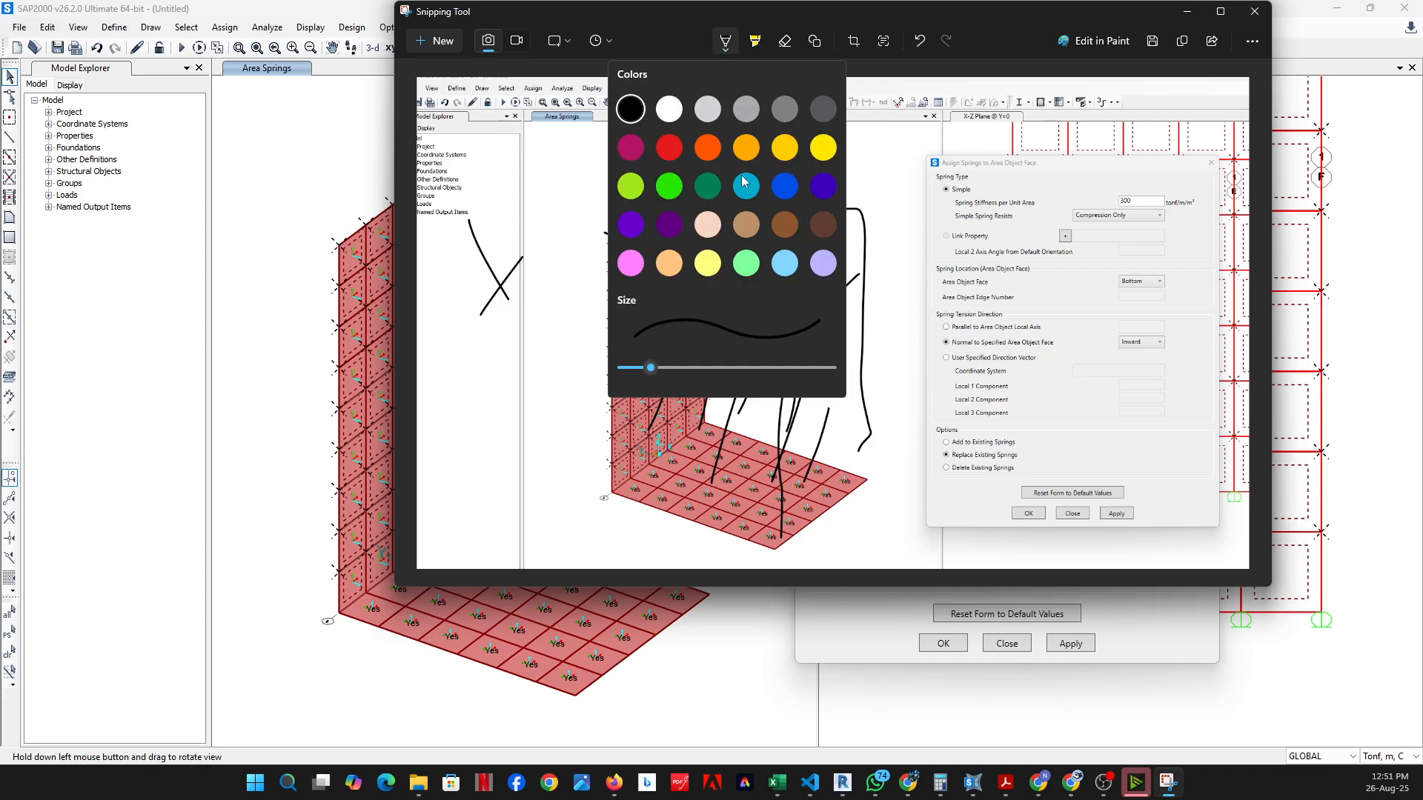
left_click(792, 194)
left_click(727, 46)
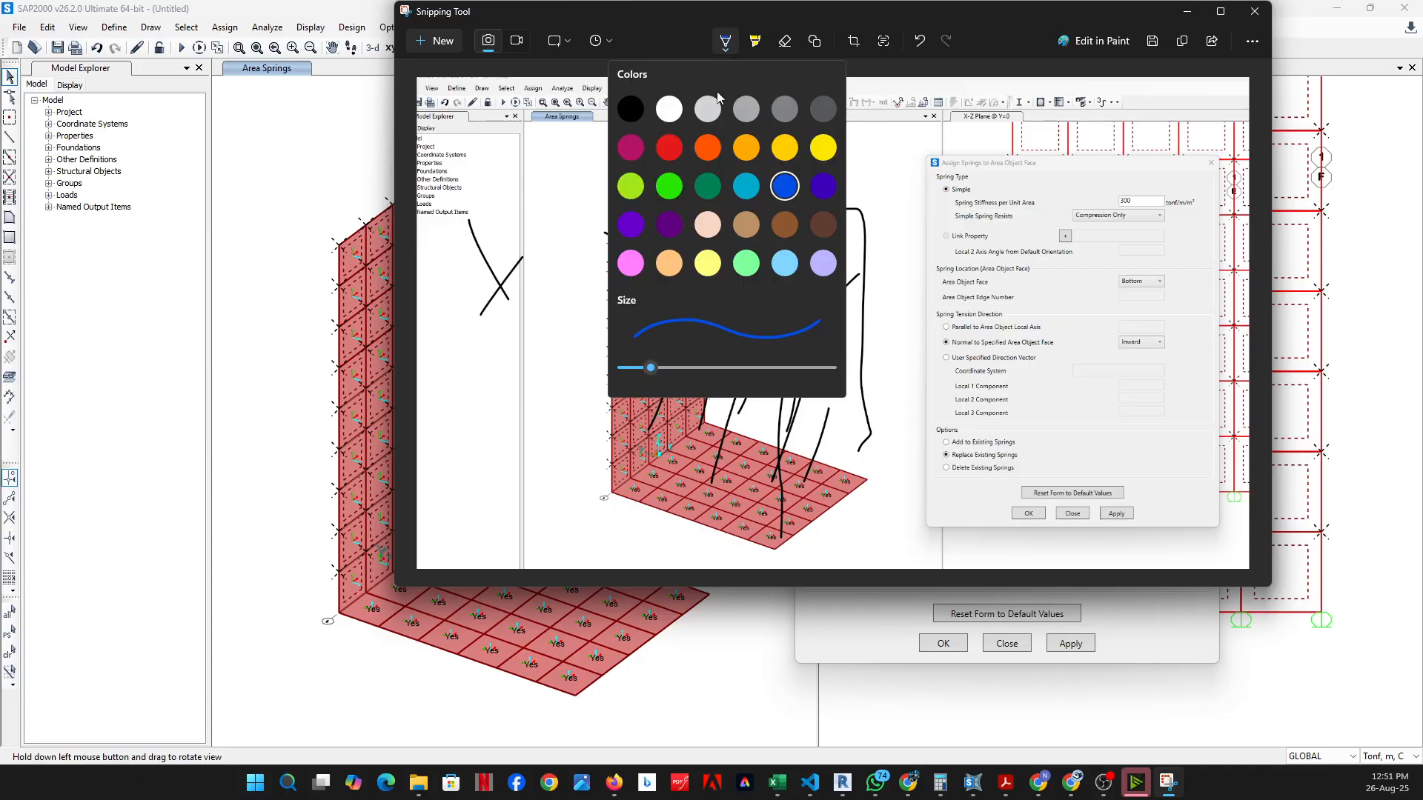
left_click_drag(655, 370, 750, 368)
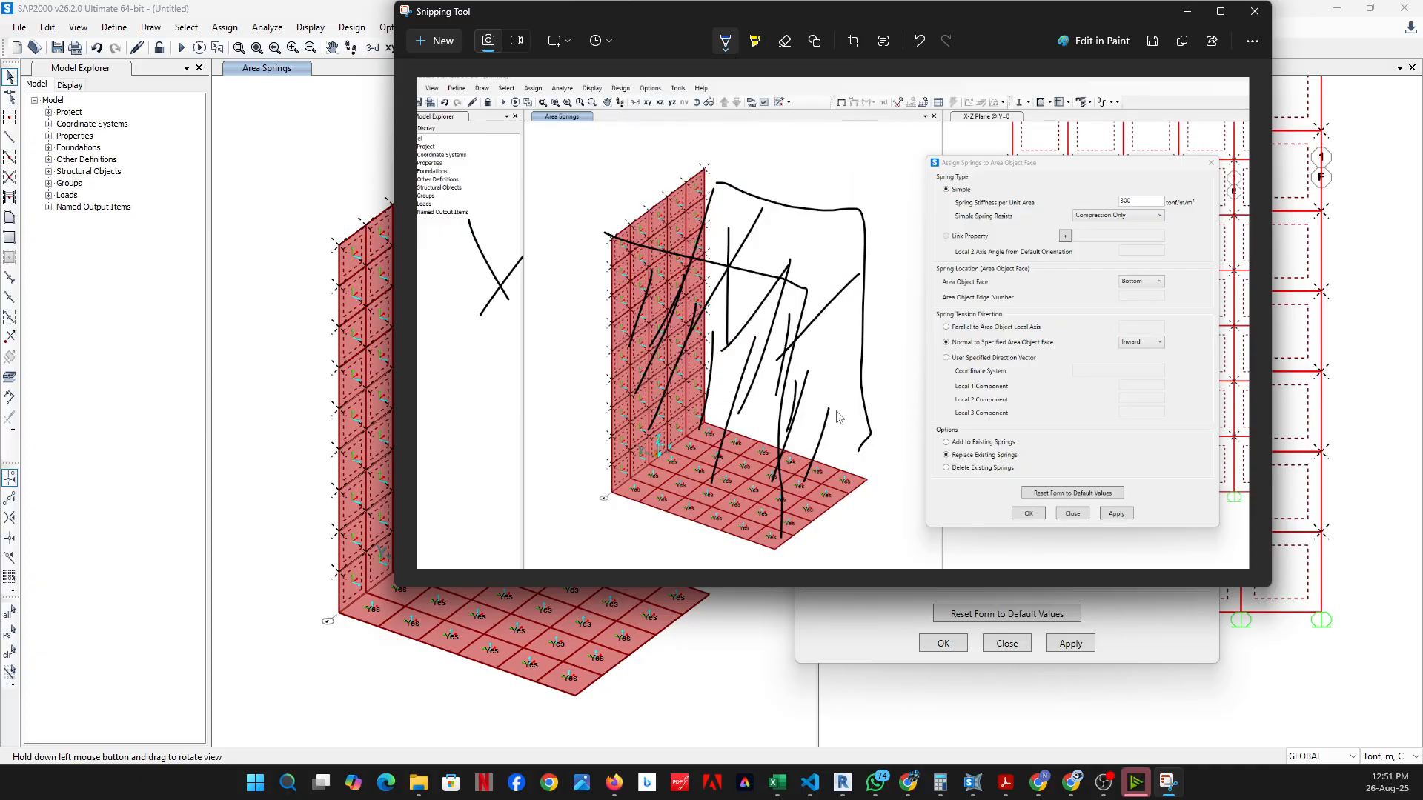
mouse_move(838, 410)
left_mouse_down()
mouse_move(663, 354)
mouse_move(654, 338)
mouse_move(681, 326)
left_mouse_up()
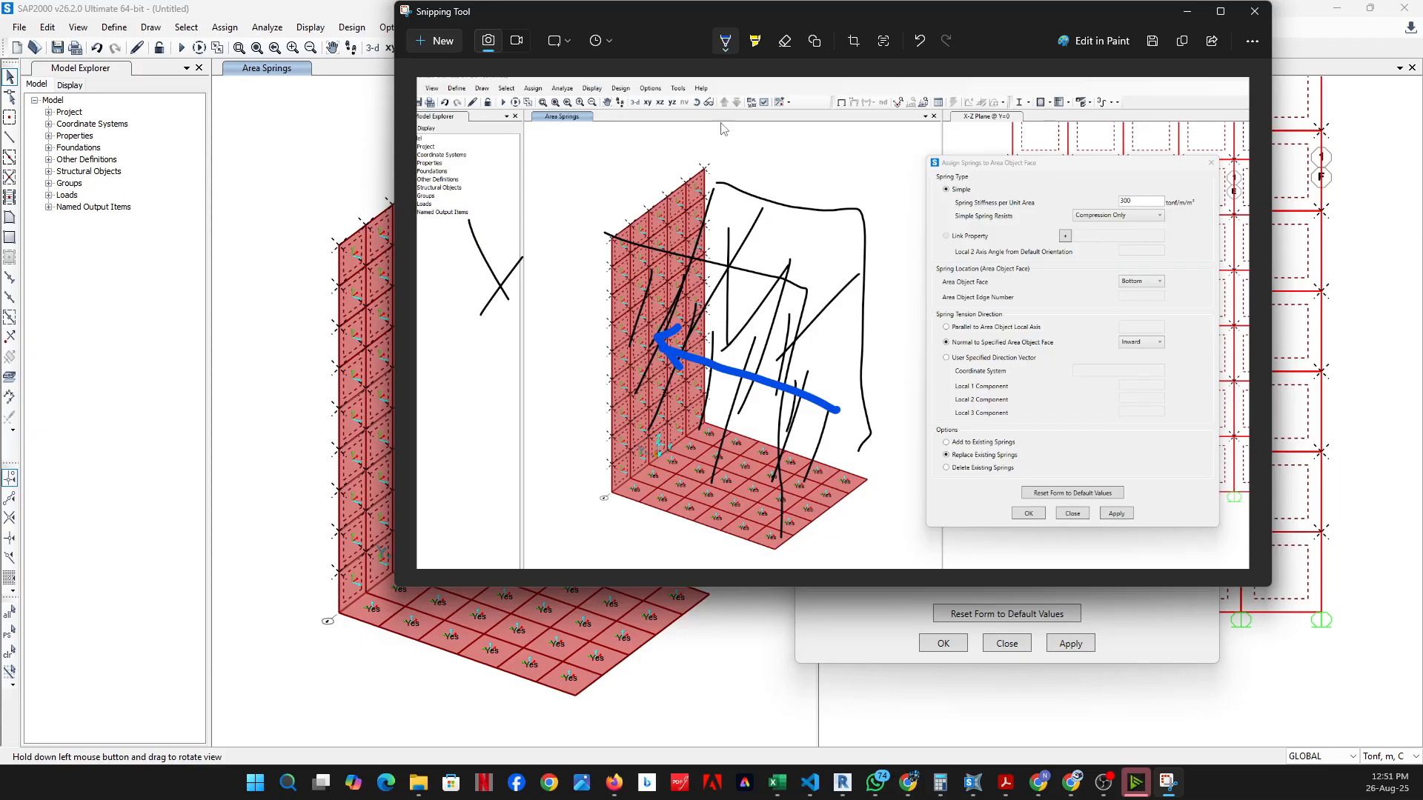
mouse_move(528, 155)
left_mouse_down()
mouse_move(621, 194)
mouse_move(586, 206)
left_mouse_up()
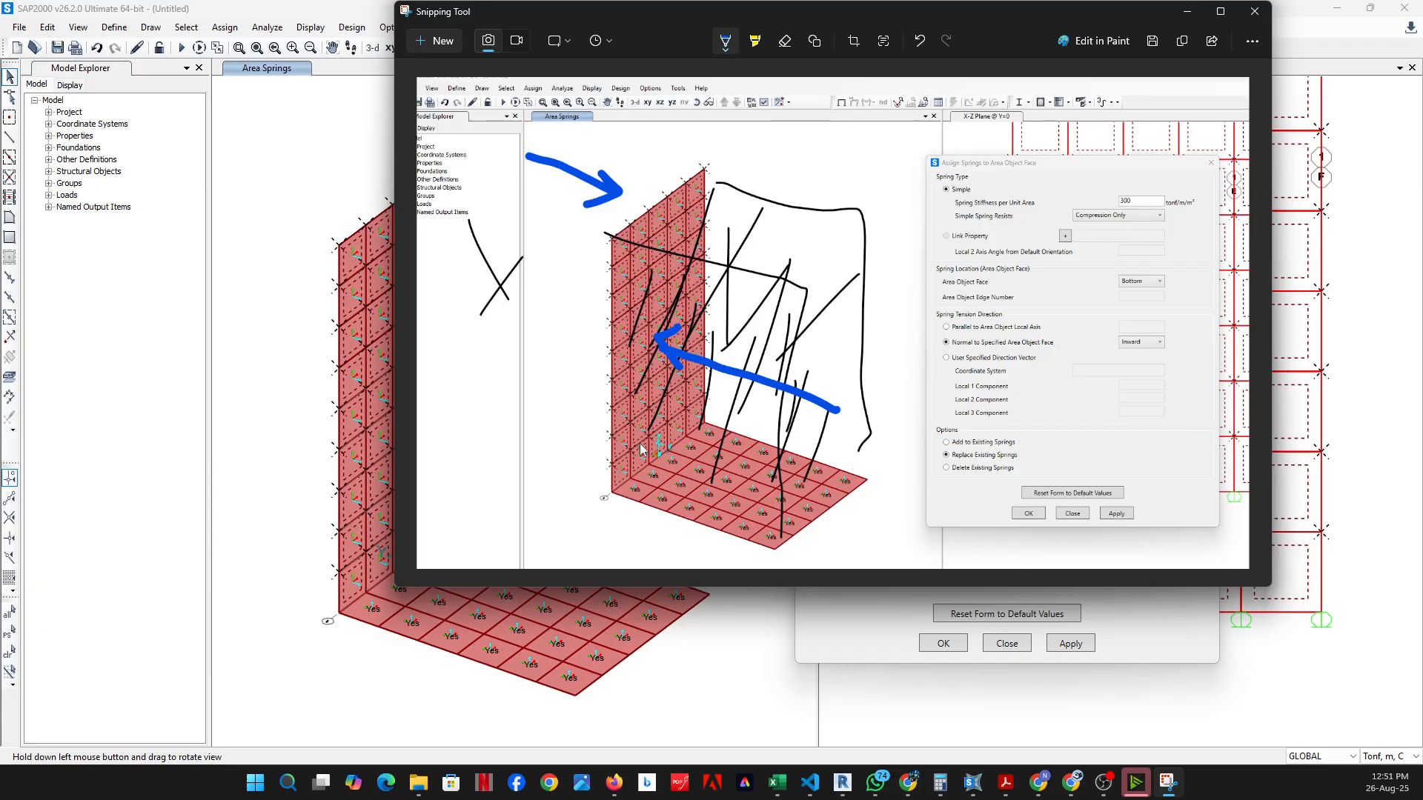
left_click(1189, 13)
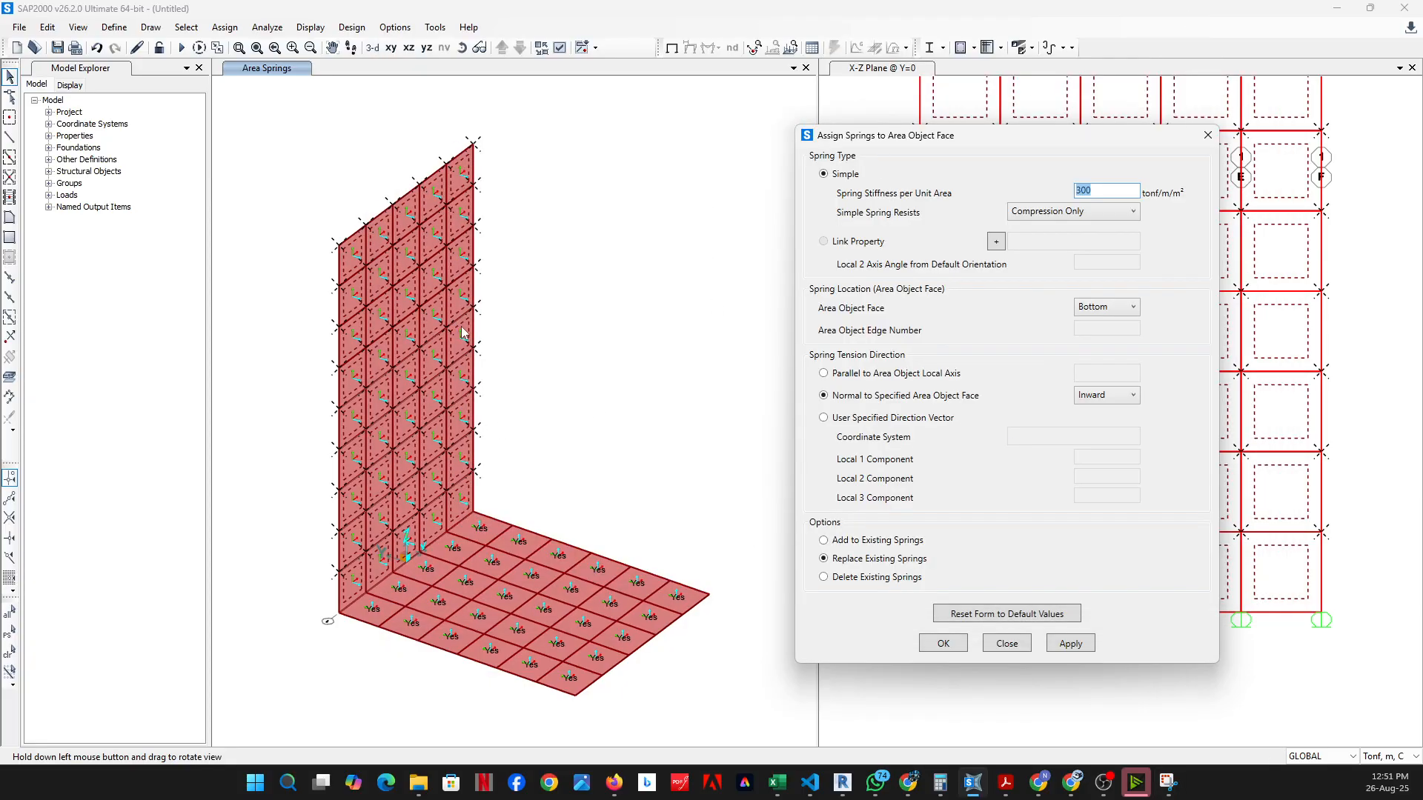
Place the wall's compression-only springs on the top area face with inward normal direction and apply the assignment, replacing existing springs
left_click(1123, 308)
left_click(1104, 325)
left_click(1119, 403)
left_click(1109, 400)
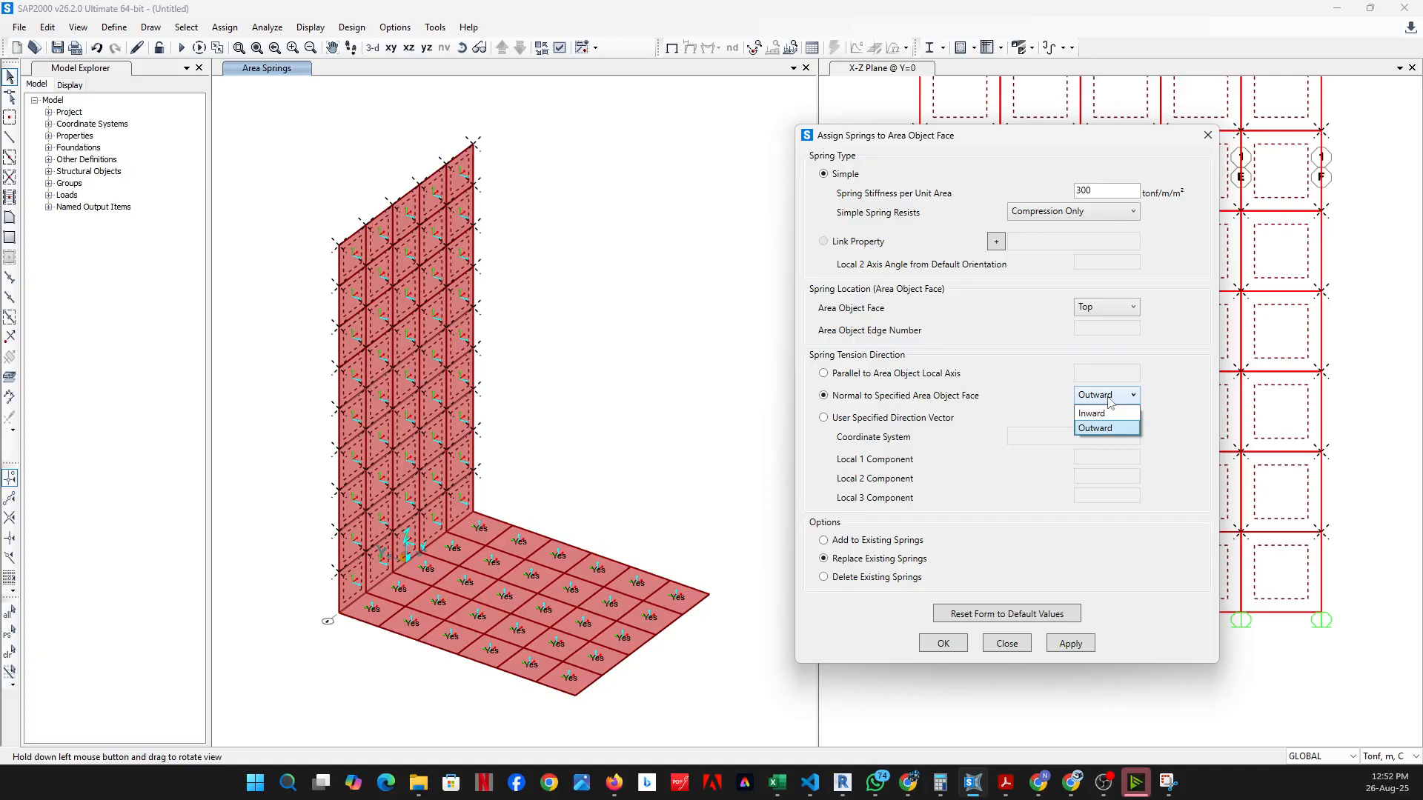
left_click(1104, 413)
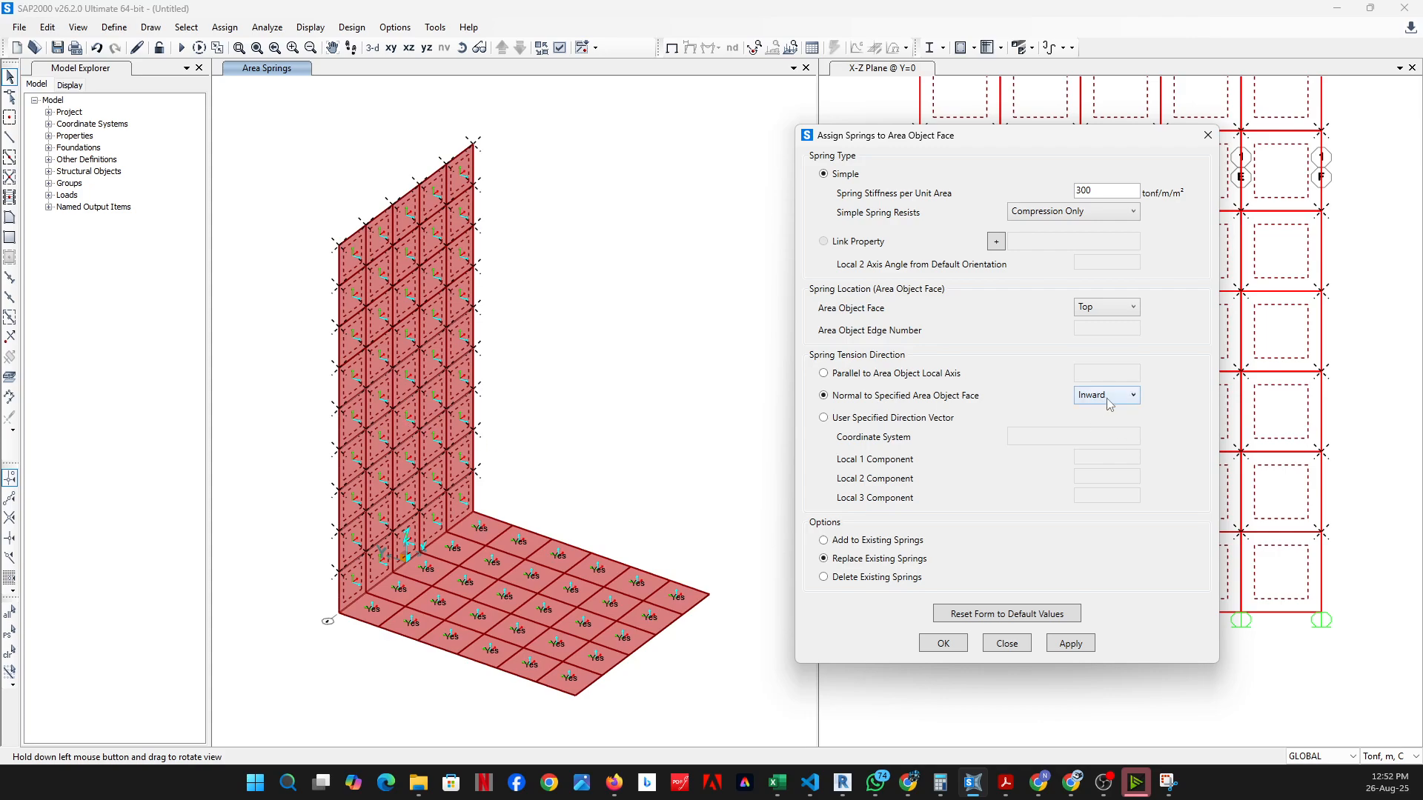
left_click(1070, 643)
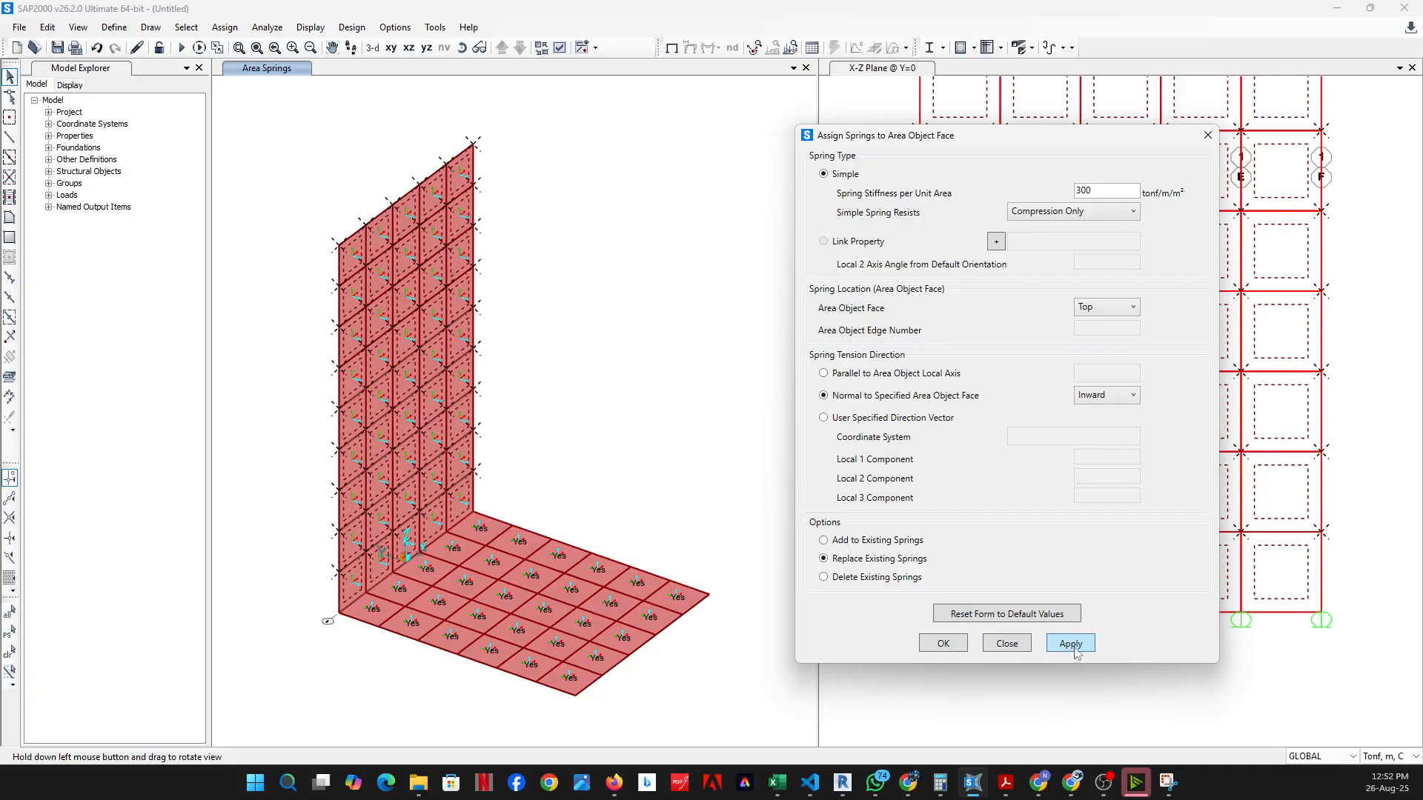
left_click(943, 645)
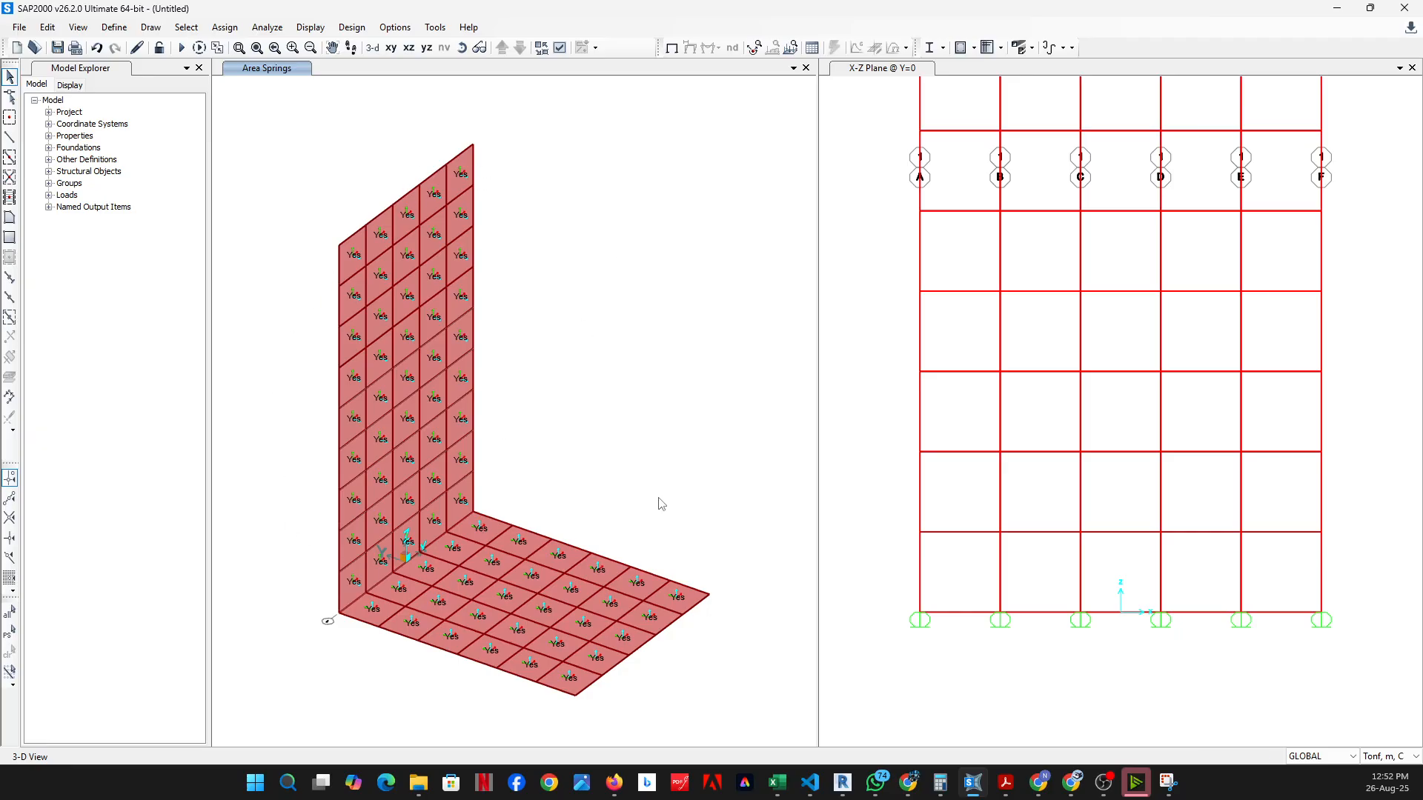
left_click(462, 47)
left_click_drag(665, 381, 563, 401)
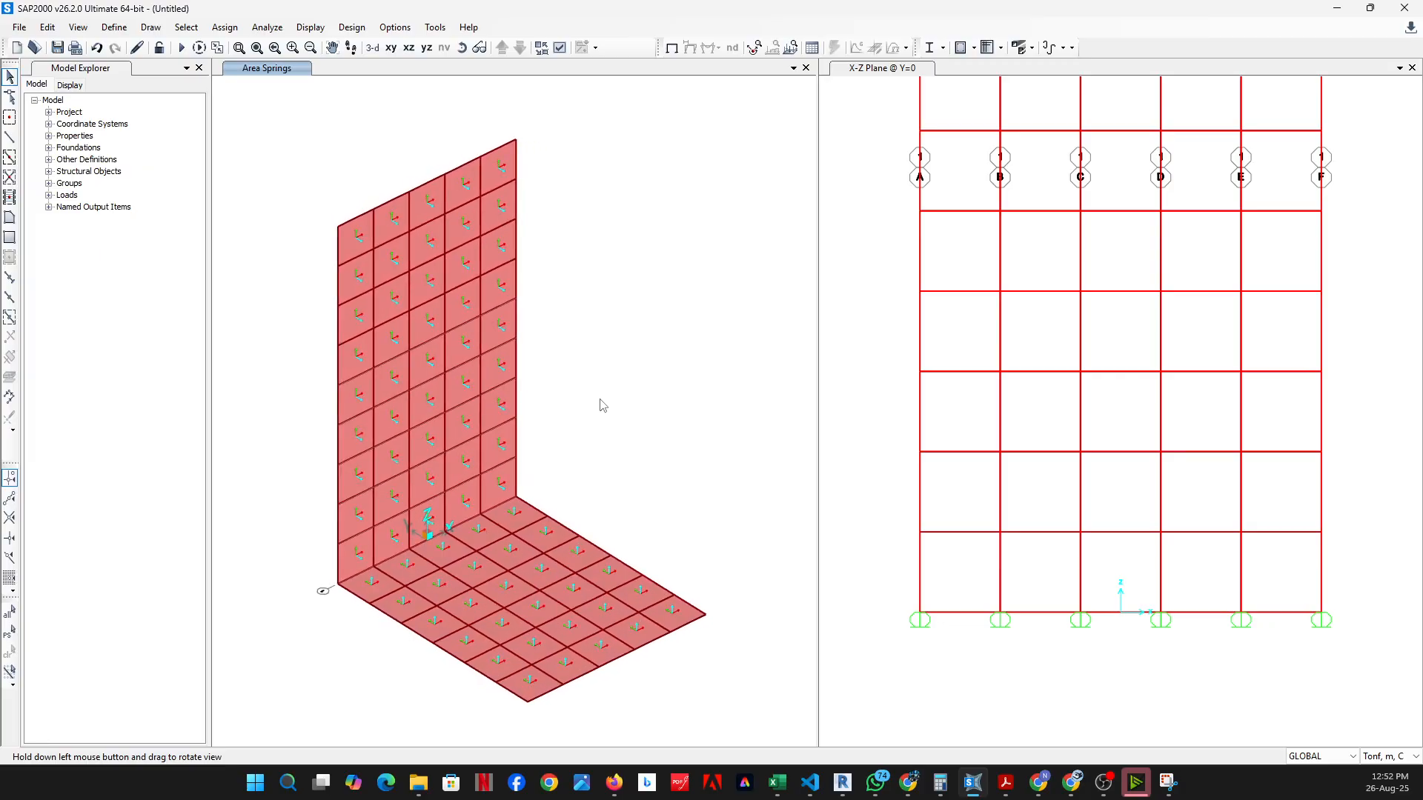
middle_click_drag(604, 405, 653, 400)
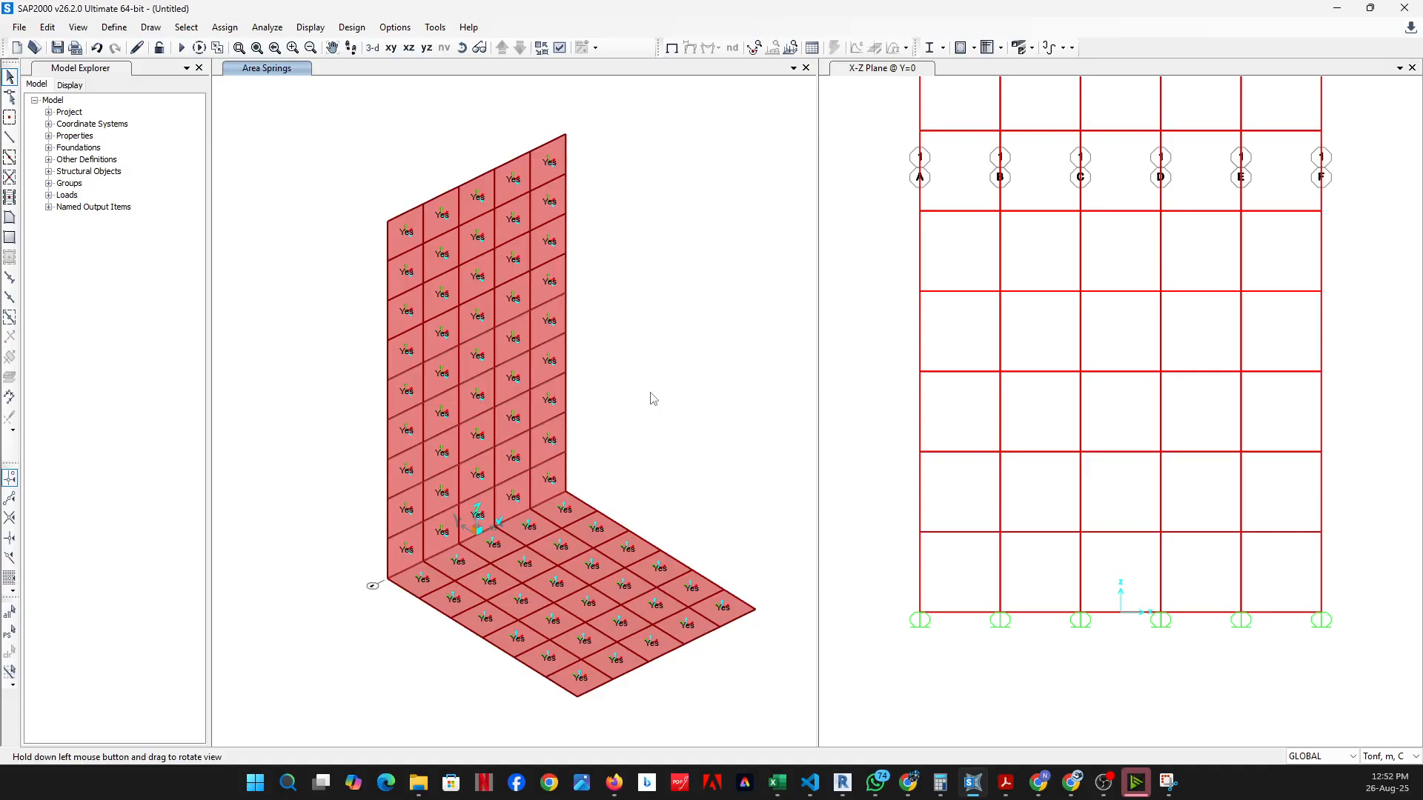
left_click(461, 46)
left_click_drag(548, 281, 607, 398)
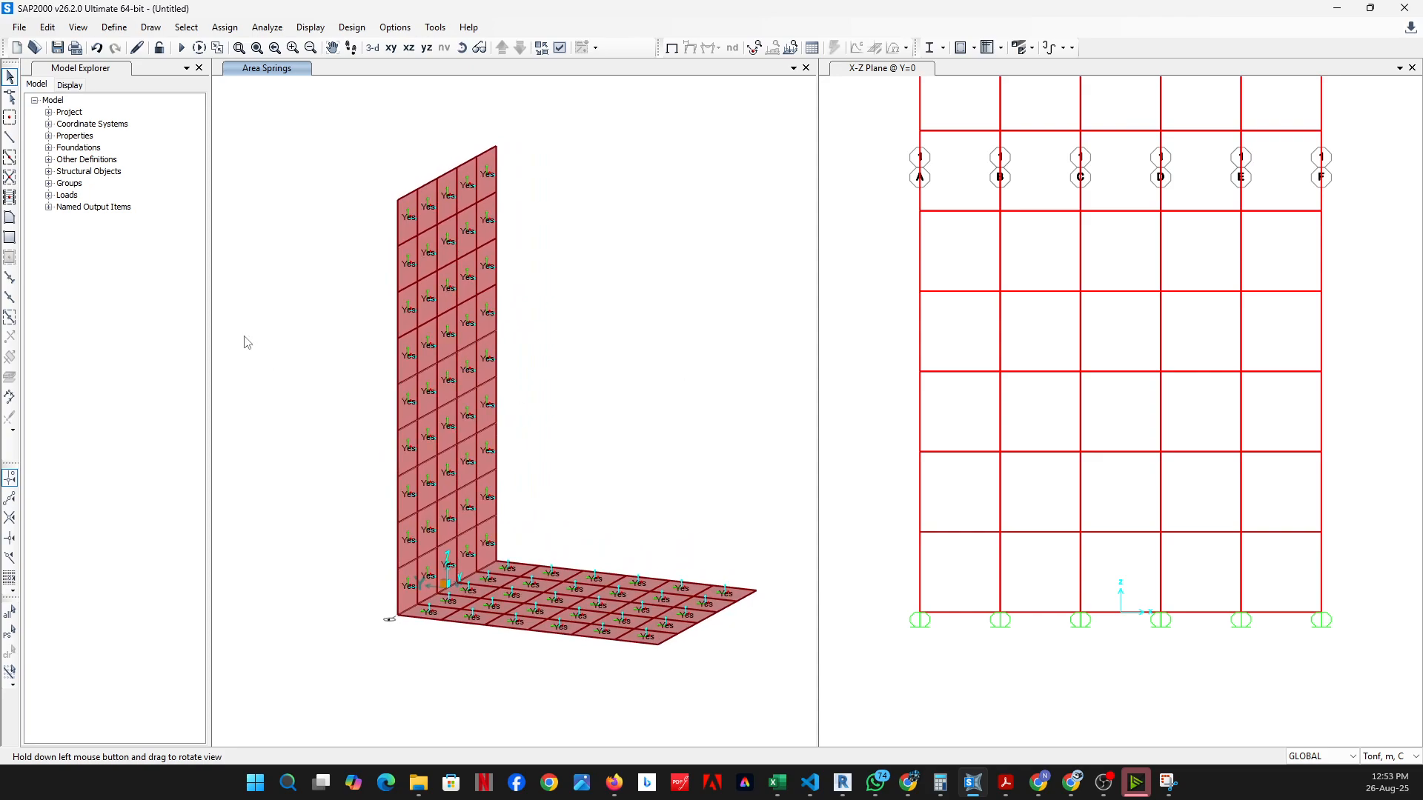
Define a new load pattern named H of type Other
left_click(115, 30)
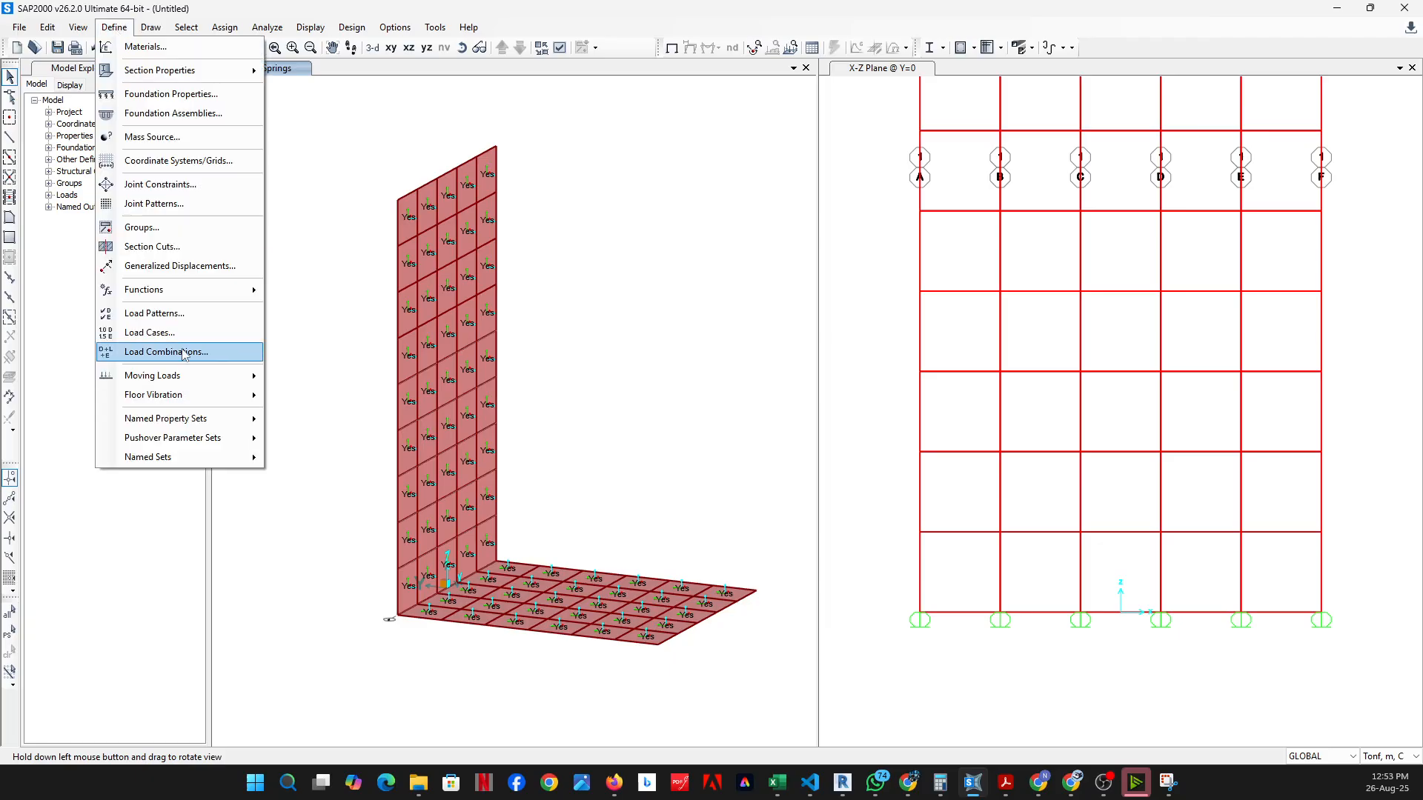
left_click(557, 538)
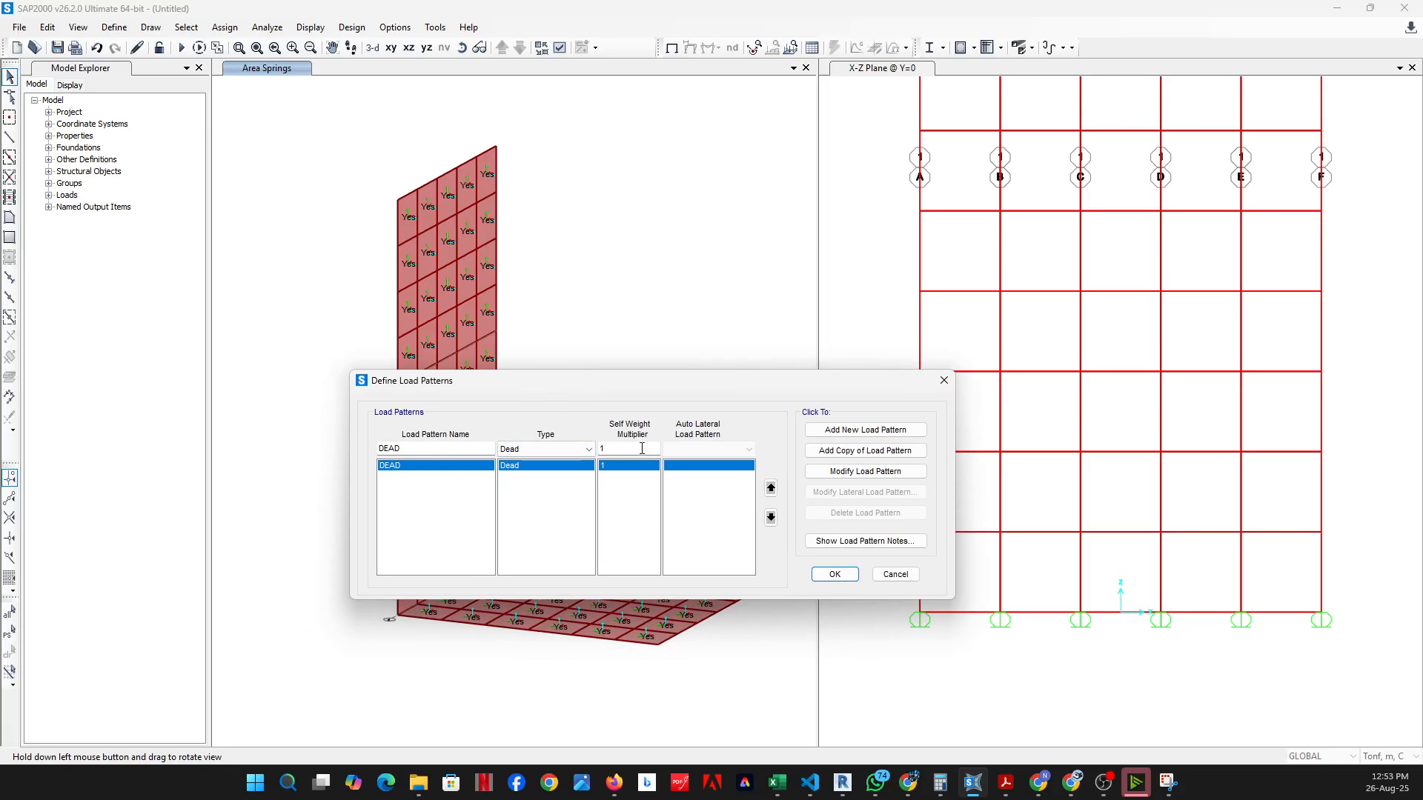
double_click(438, 448)
type("H")
left_click(583, 449)
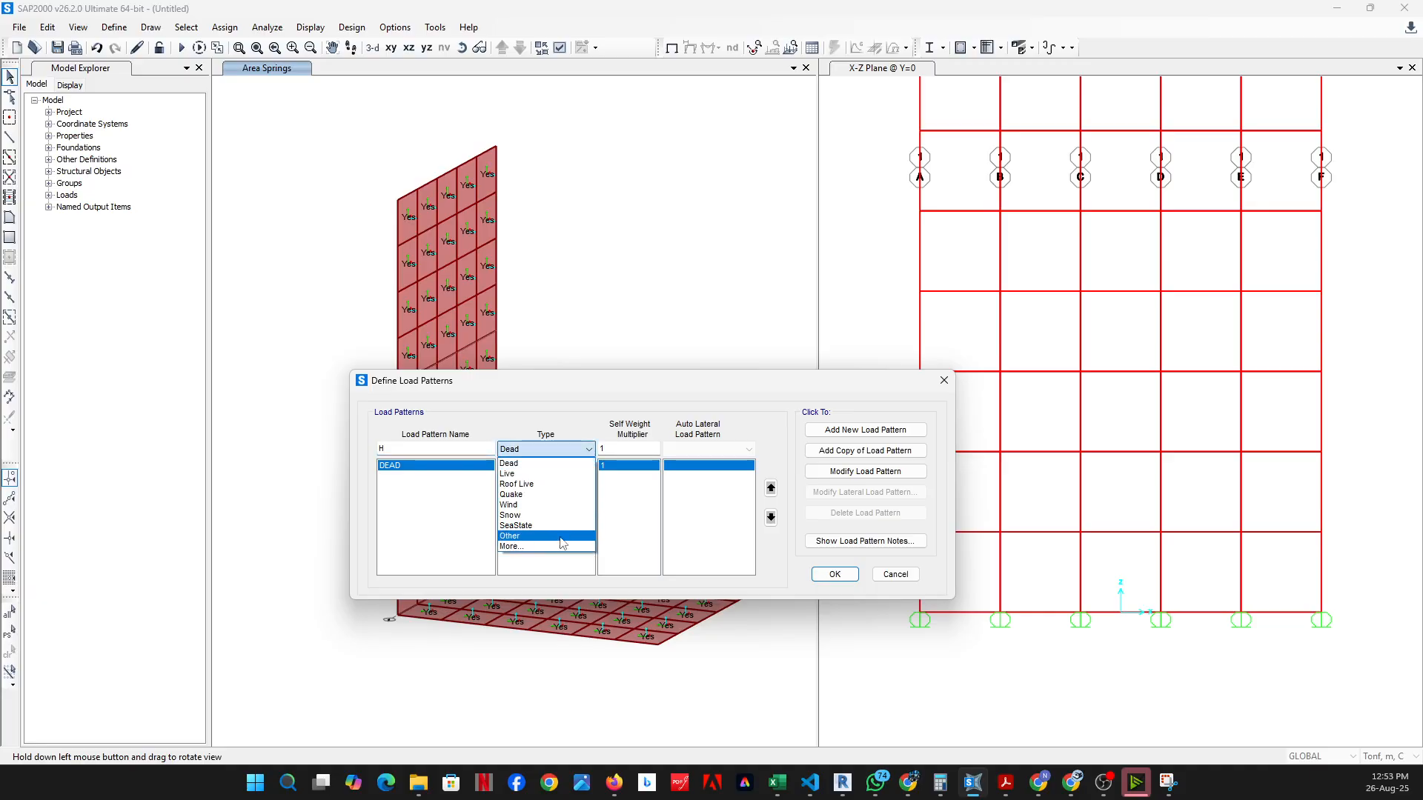
left_click(559, 538)
left_click(883, 429)
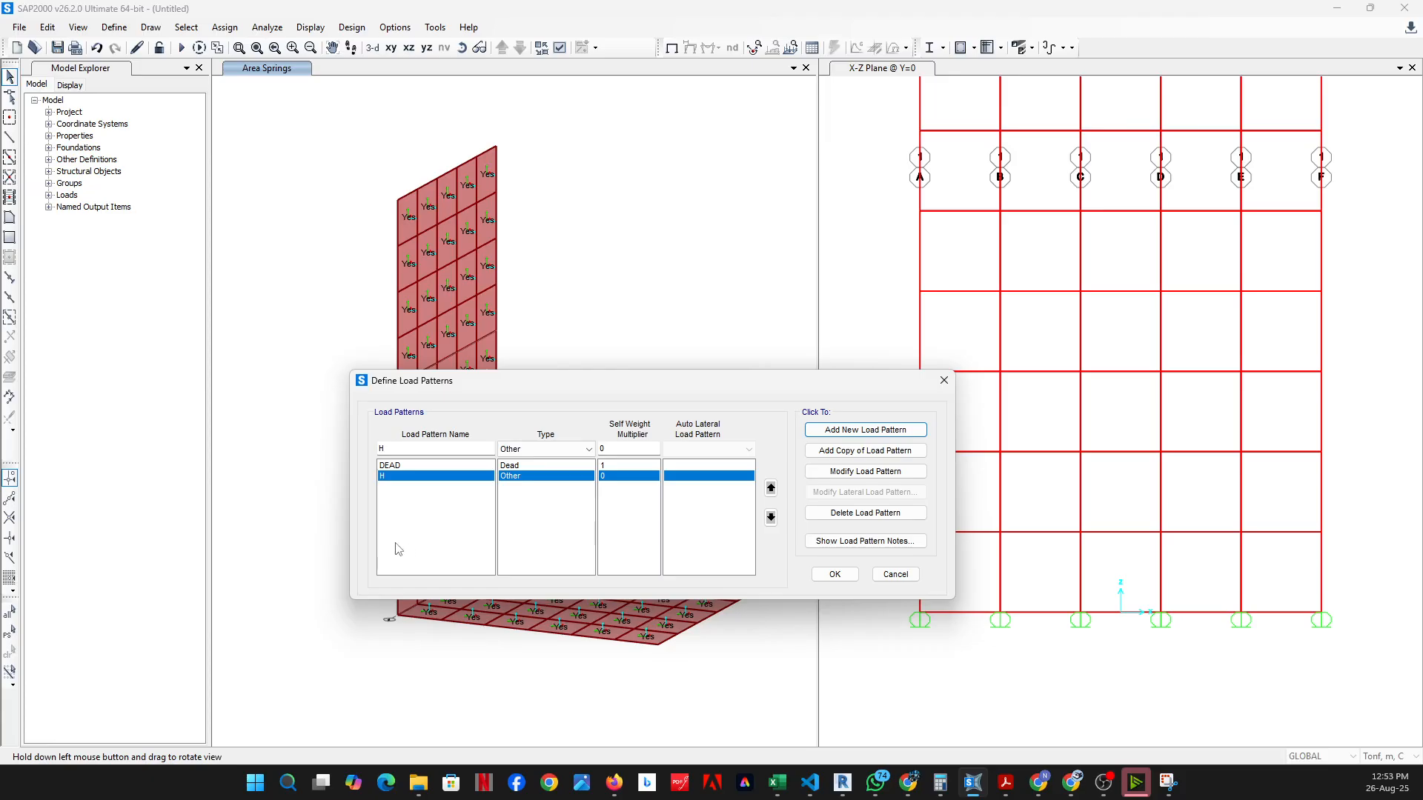
Add another load pattern named S of type Other and accept the load pattern definitions
left_click(404, 449)
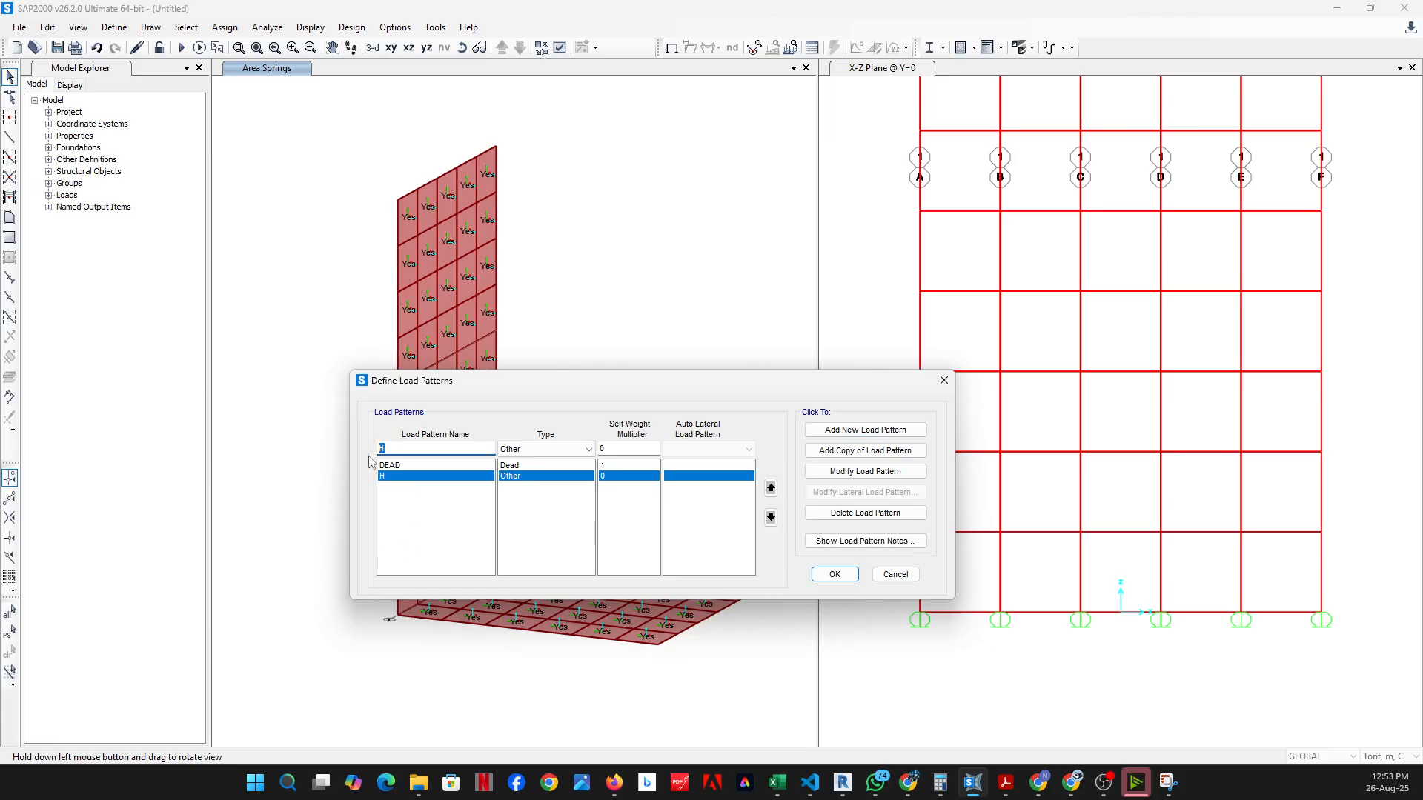
type("S")
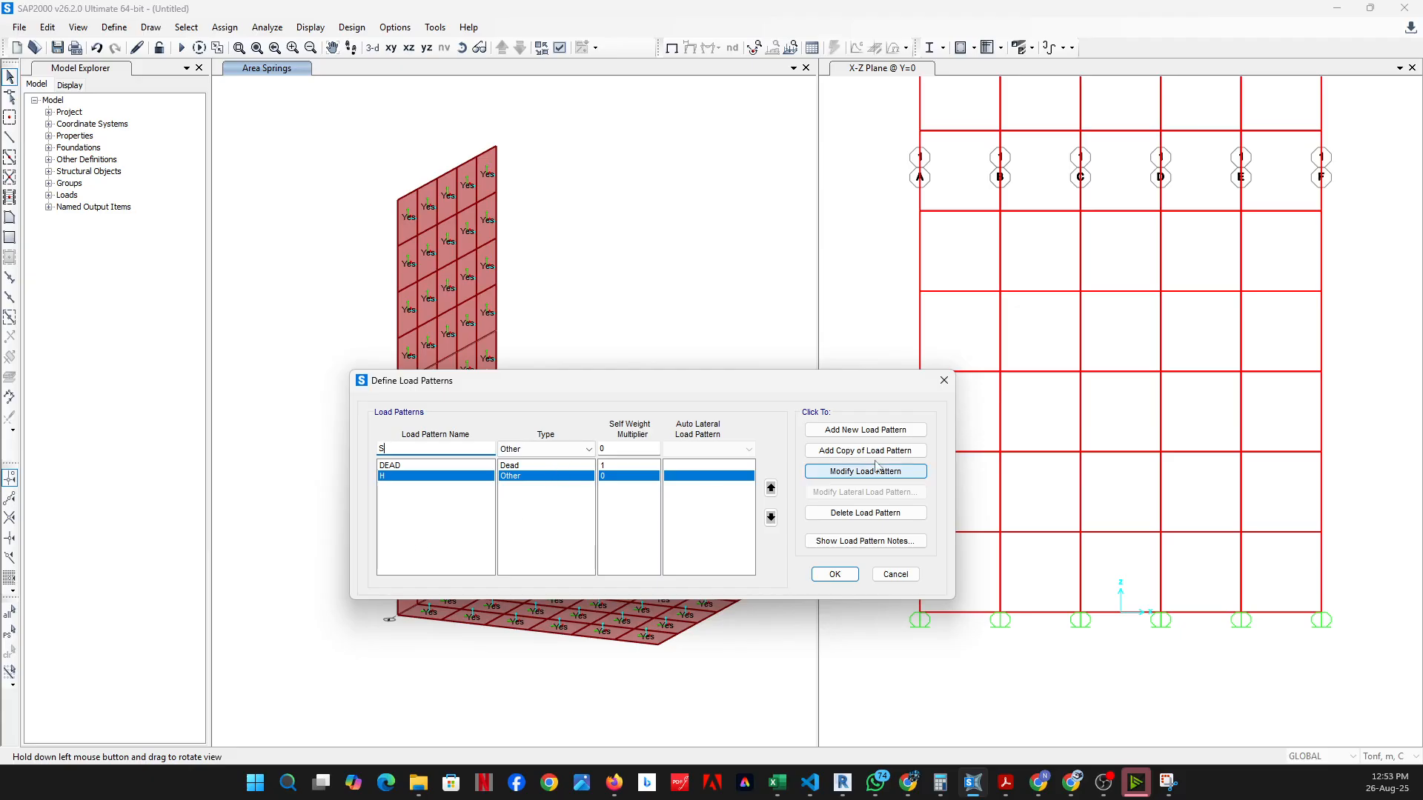
left_click(865, 432)
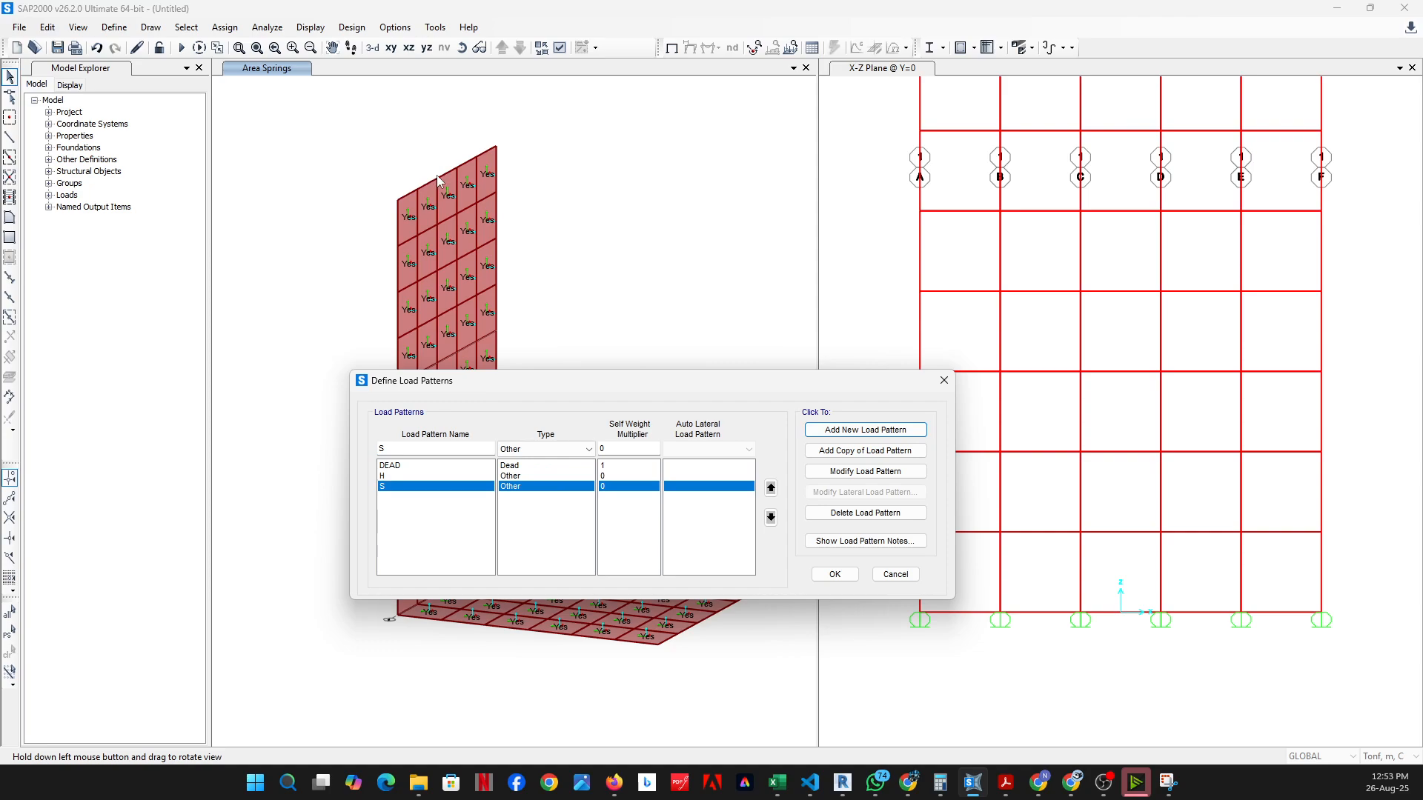
left_click(835, 575)
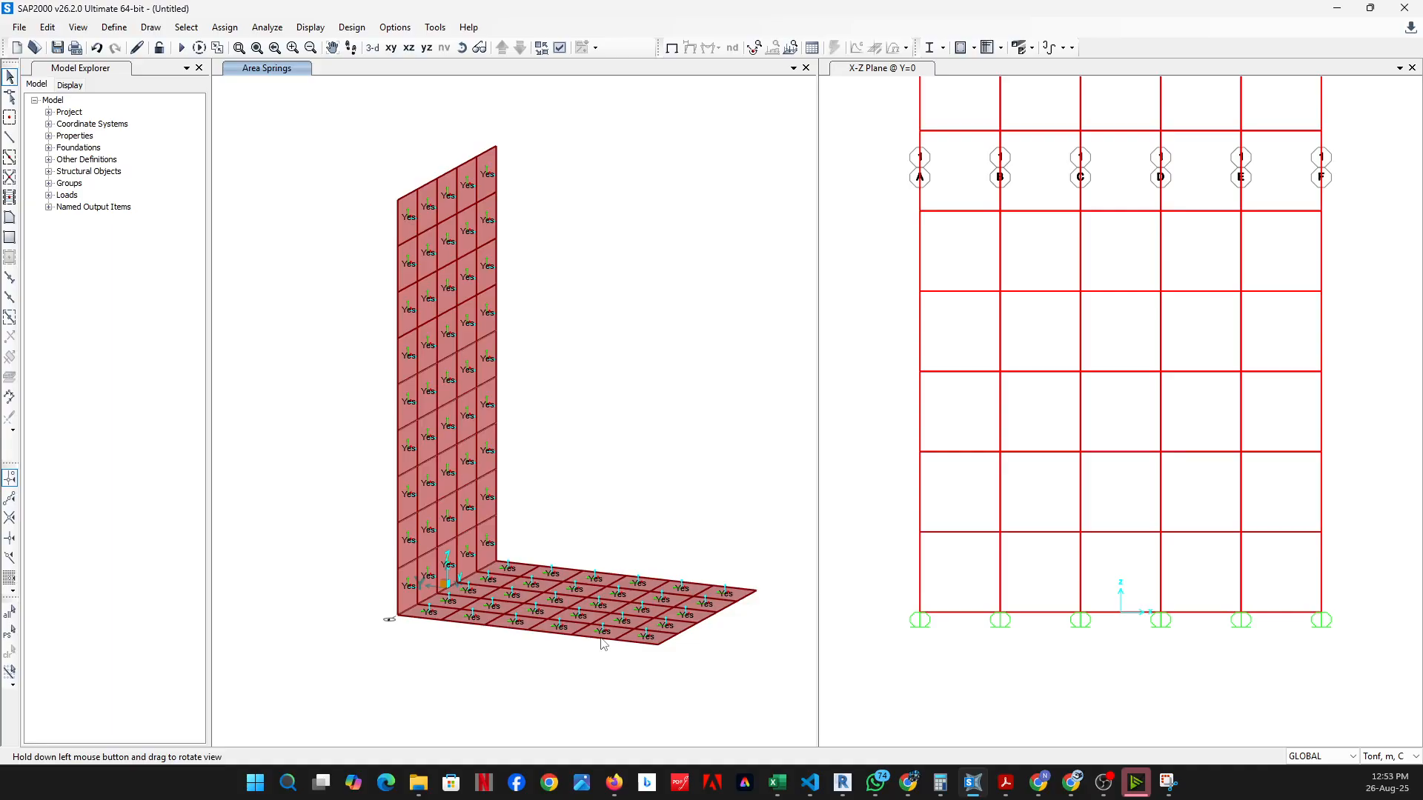
Delete the MODAL load case from the load case definitions
left_click(462, 49)
left_click_drag(641, 385, 553, 462)
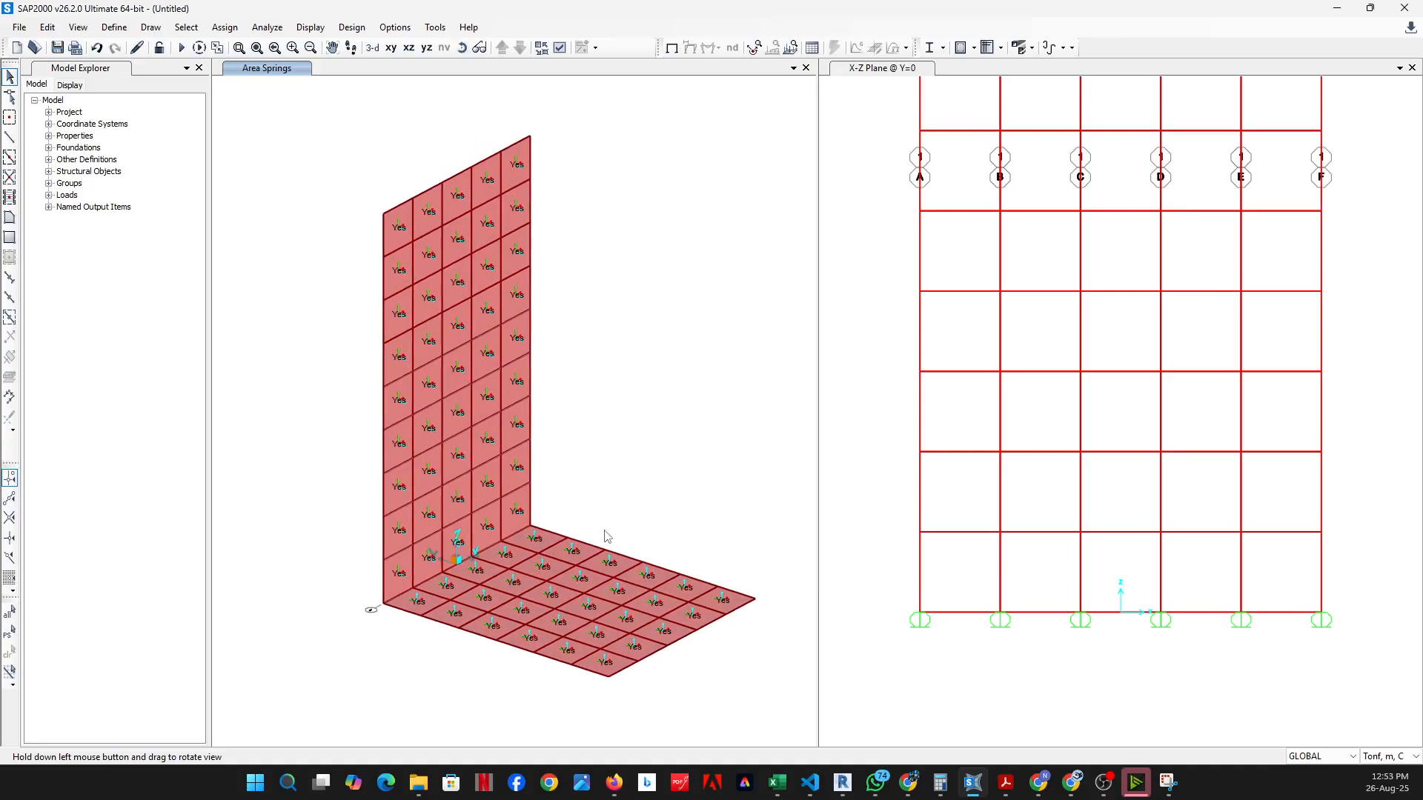
left_click(113, 28)
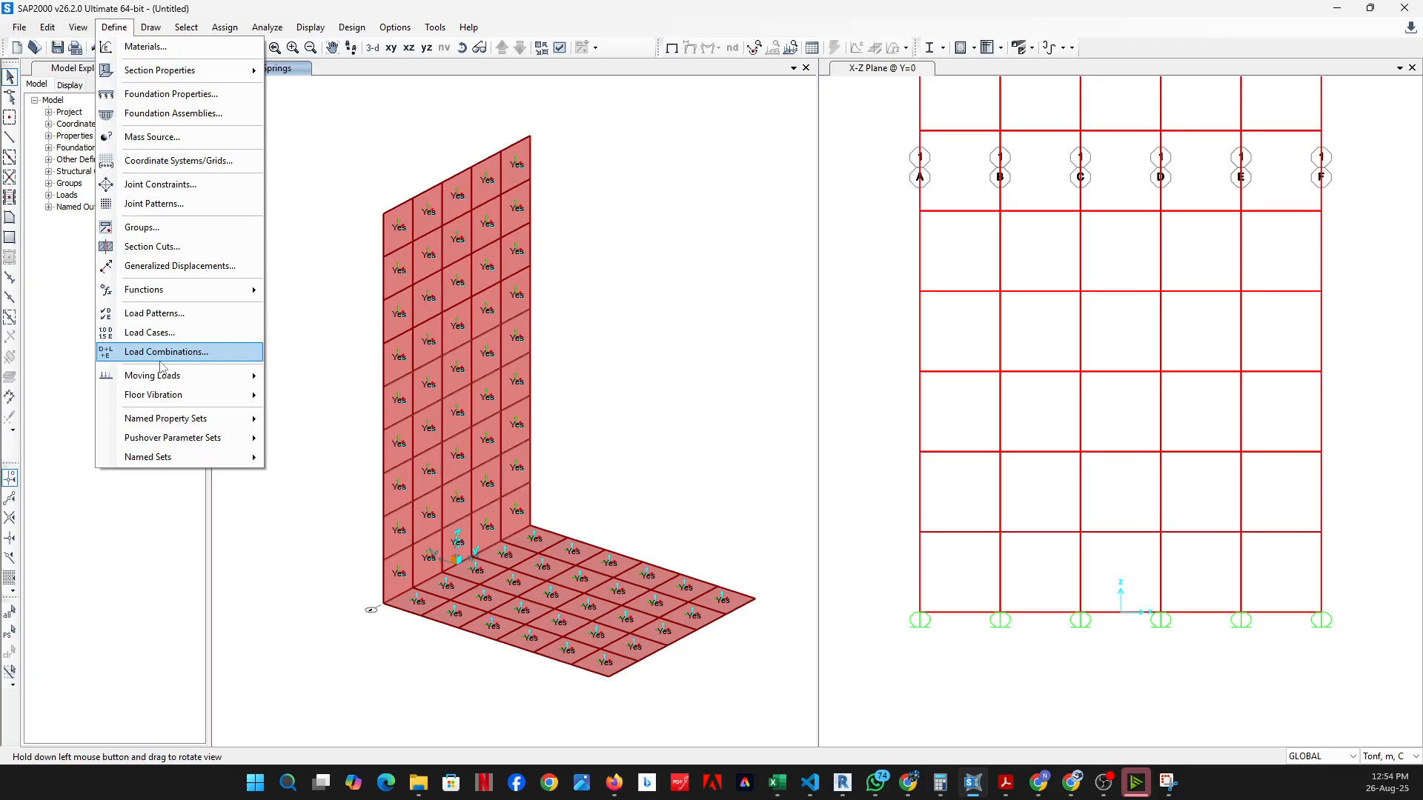
left_click(198, 335)
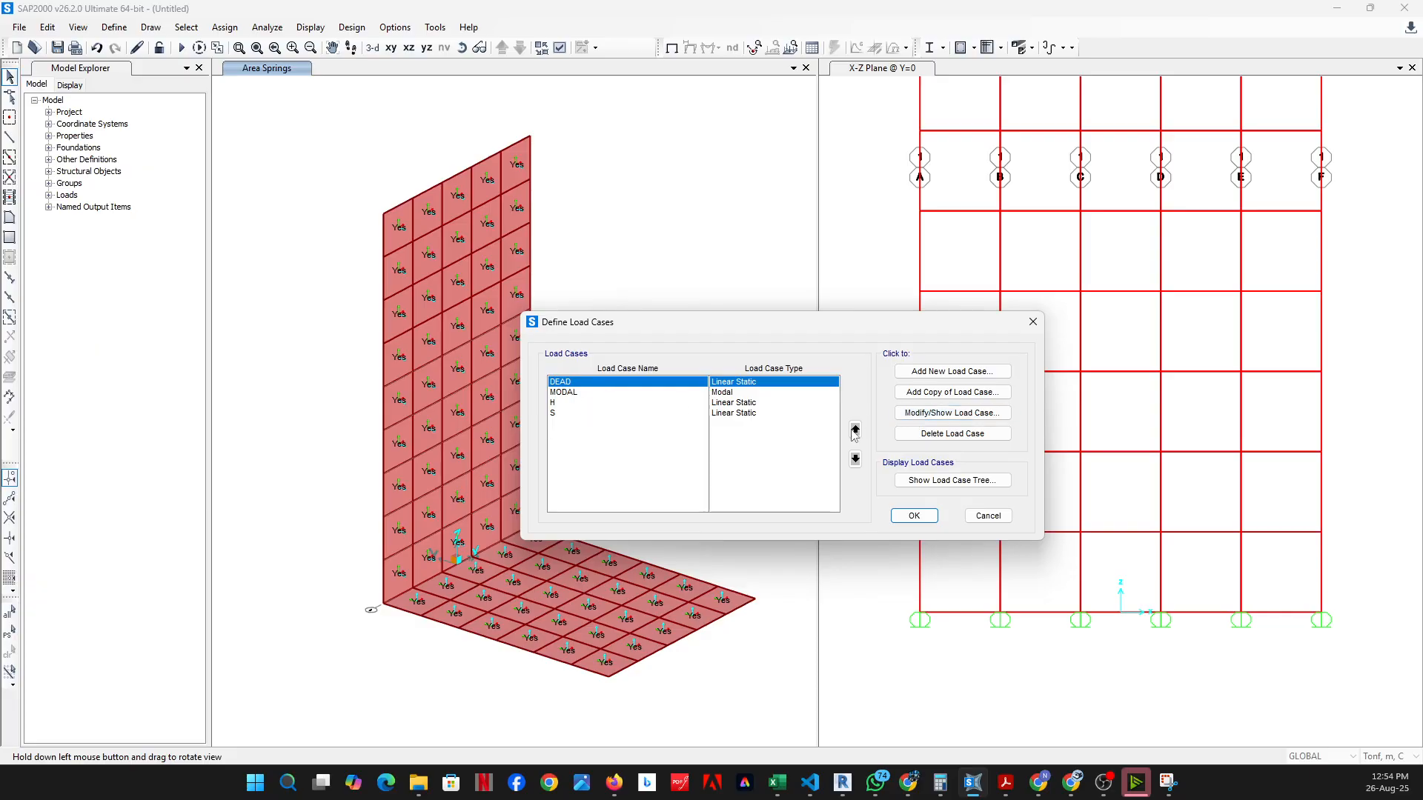
left_click(617, 393)
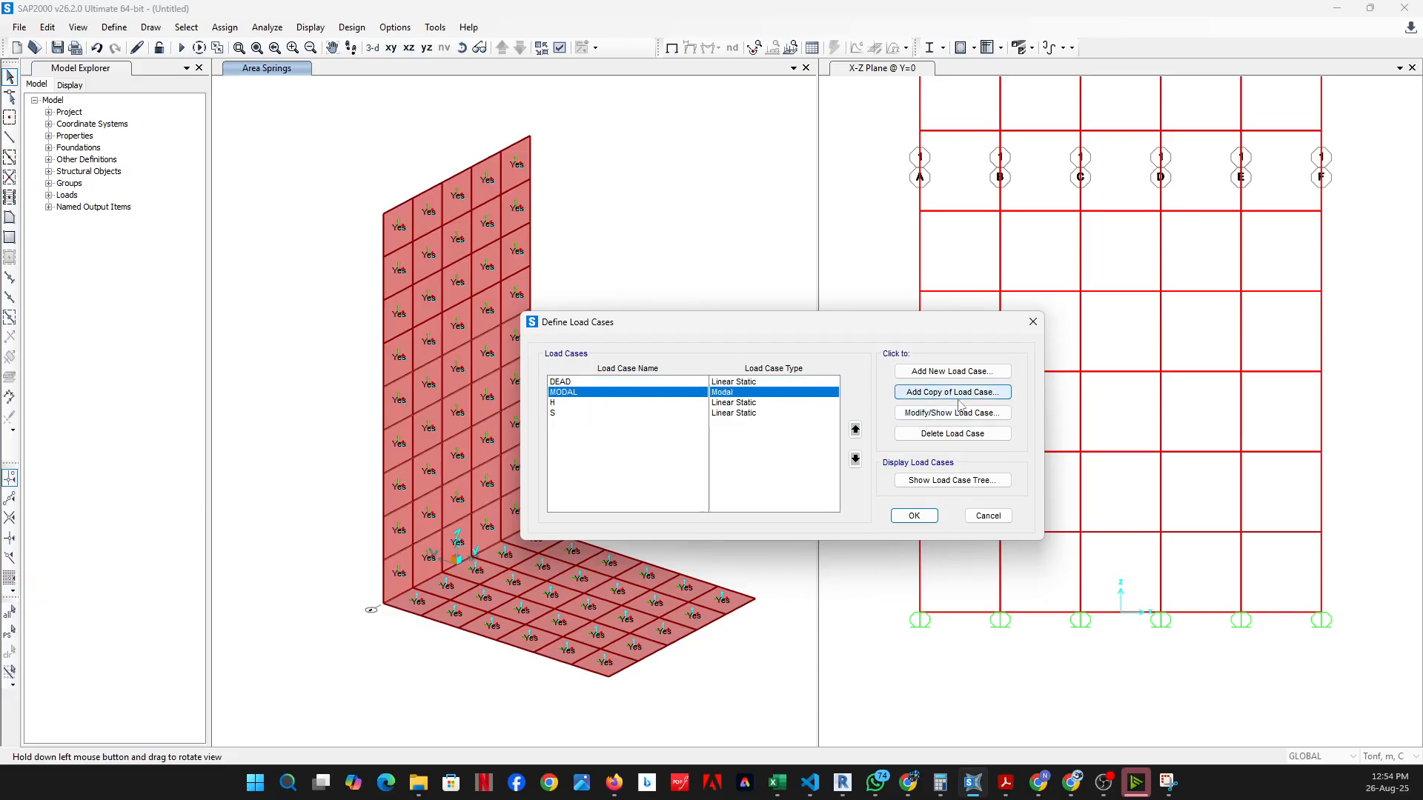
left_click(952, 433)
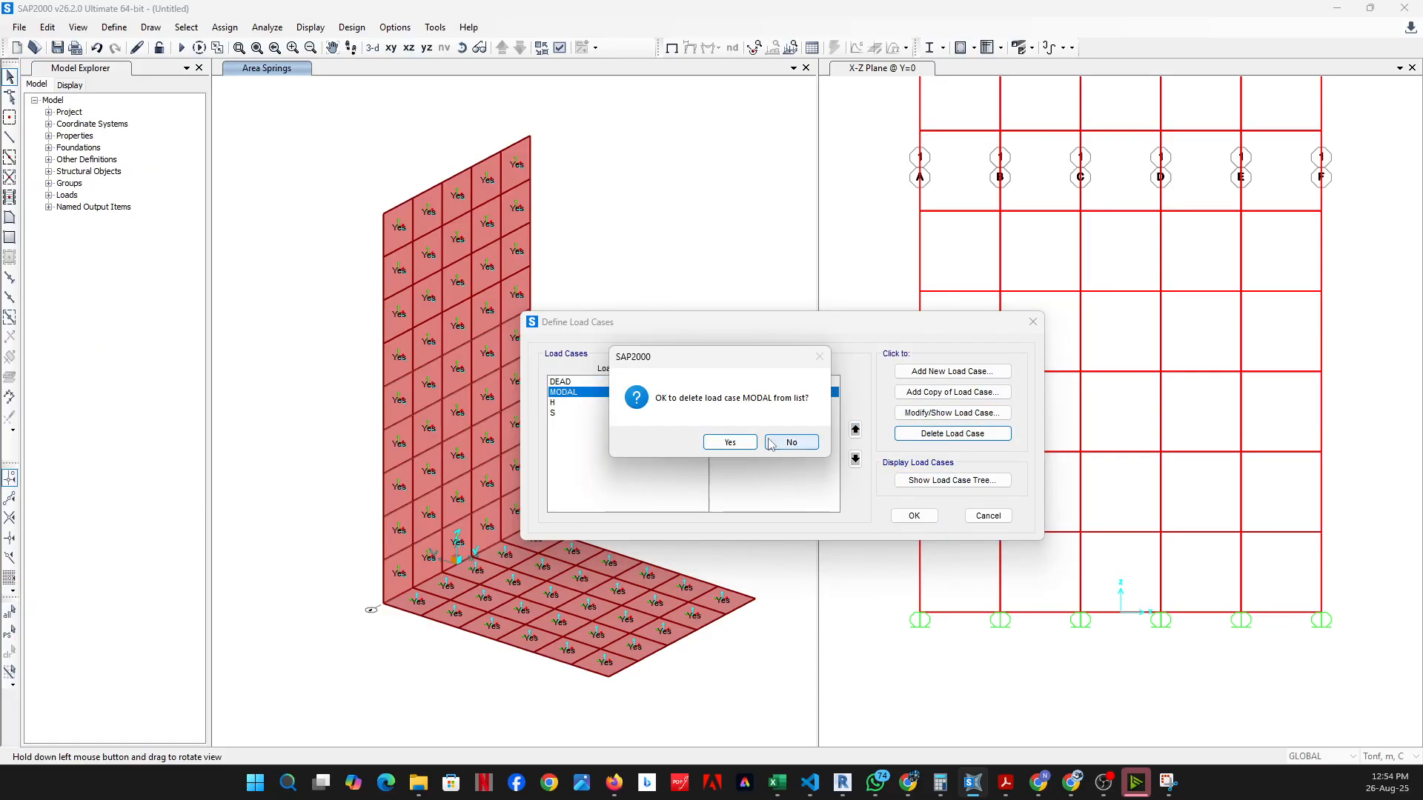
left_click(741, 444)
Rename the DEAD load case to D and change its analysis type to nonlinear static
left_click(618, 383)
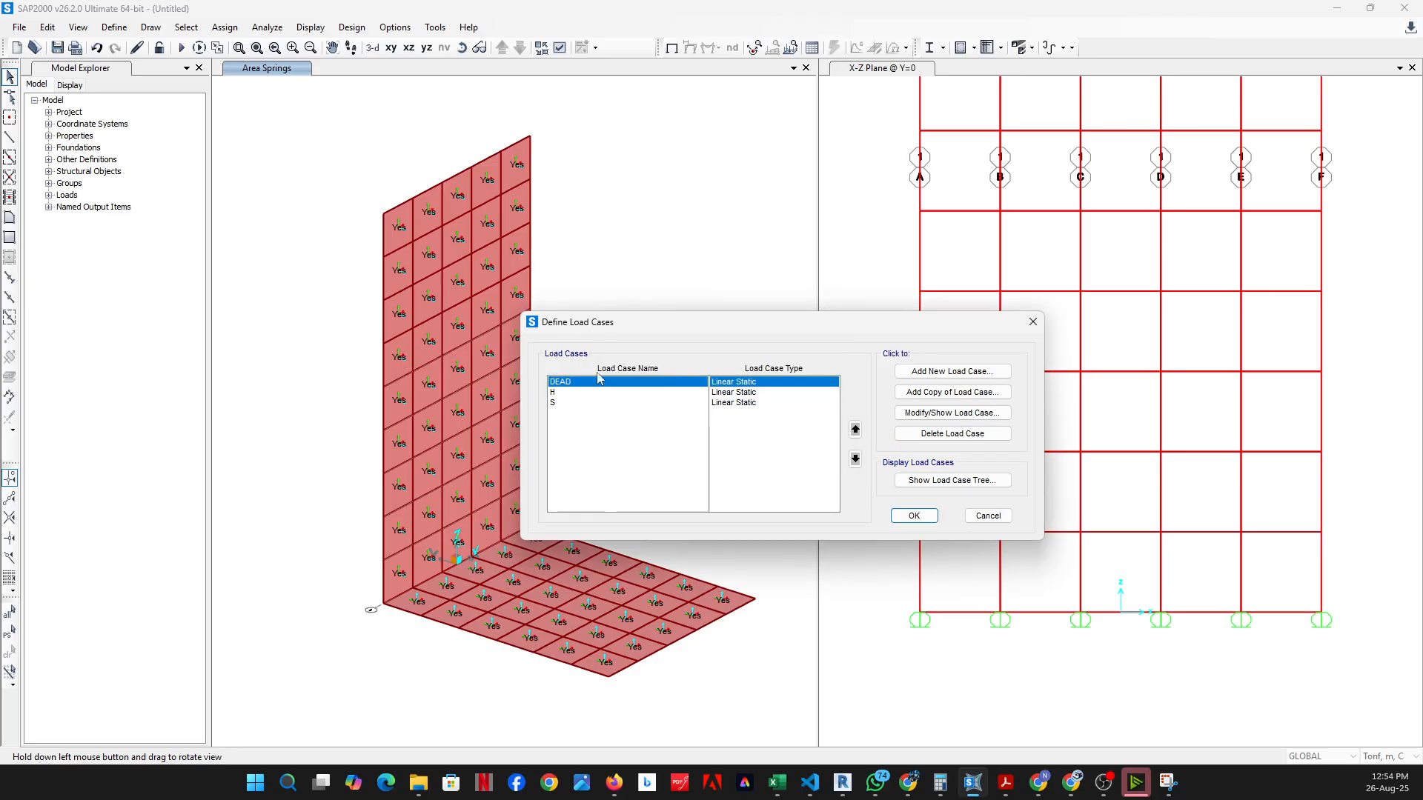
left_click(976, 415)
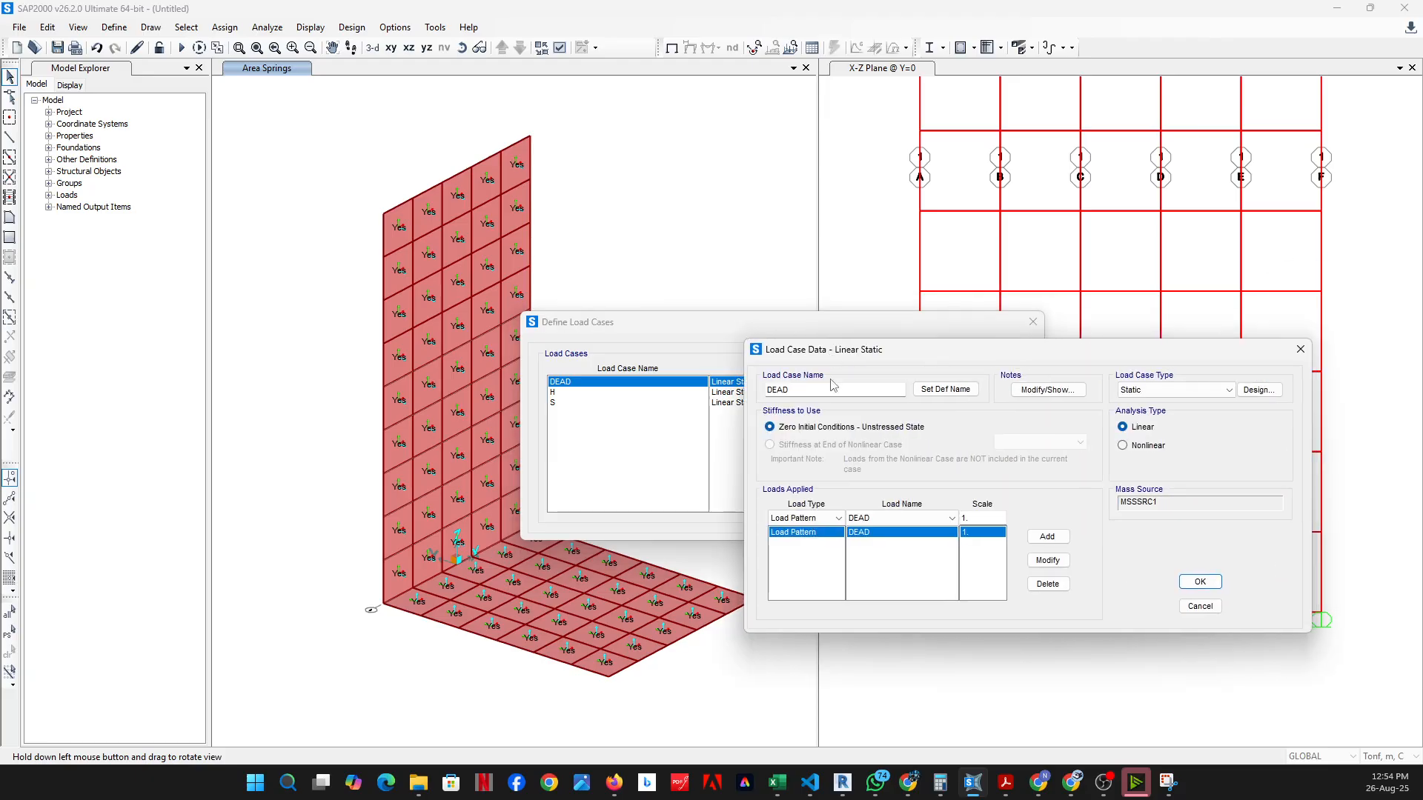
type("D")
left_click(1147, 447)
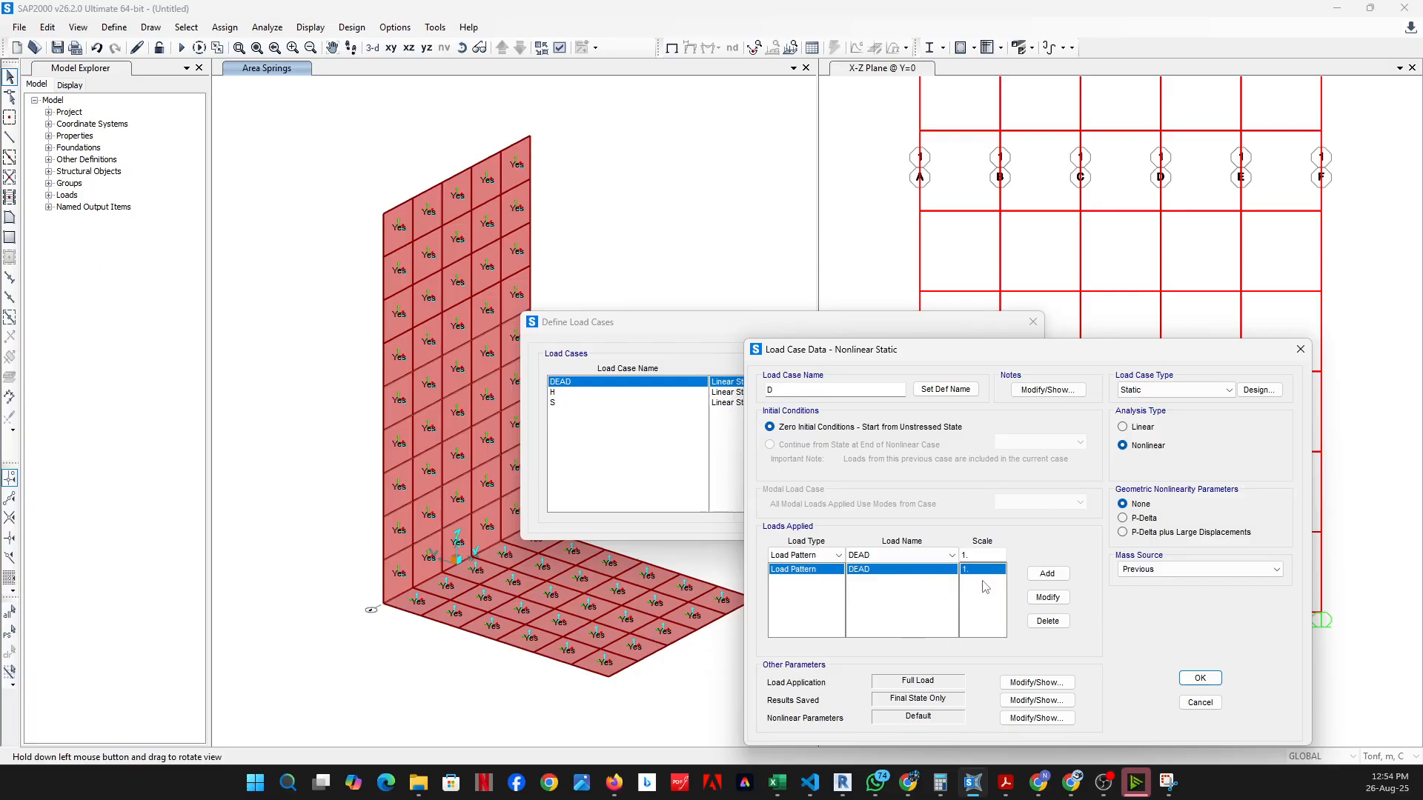
left_click(1198, 679)
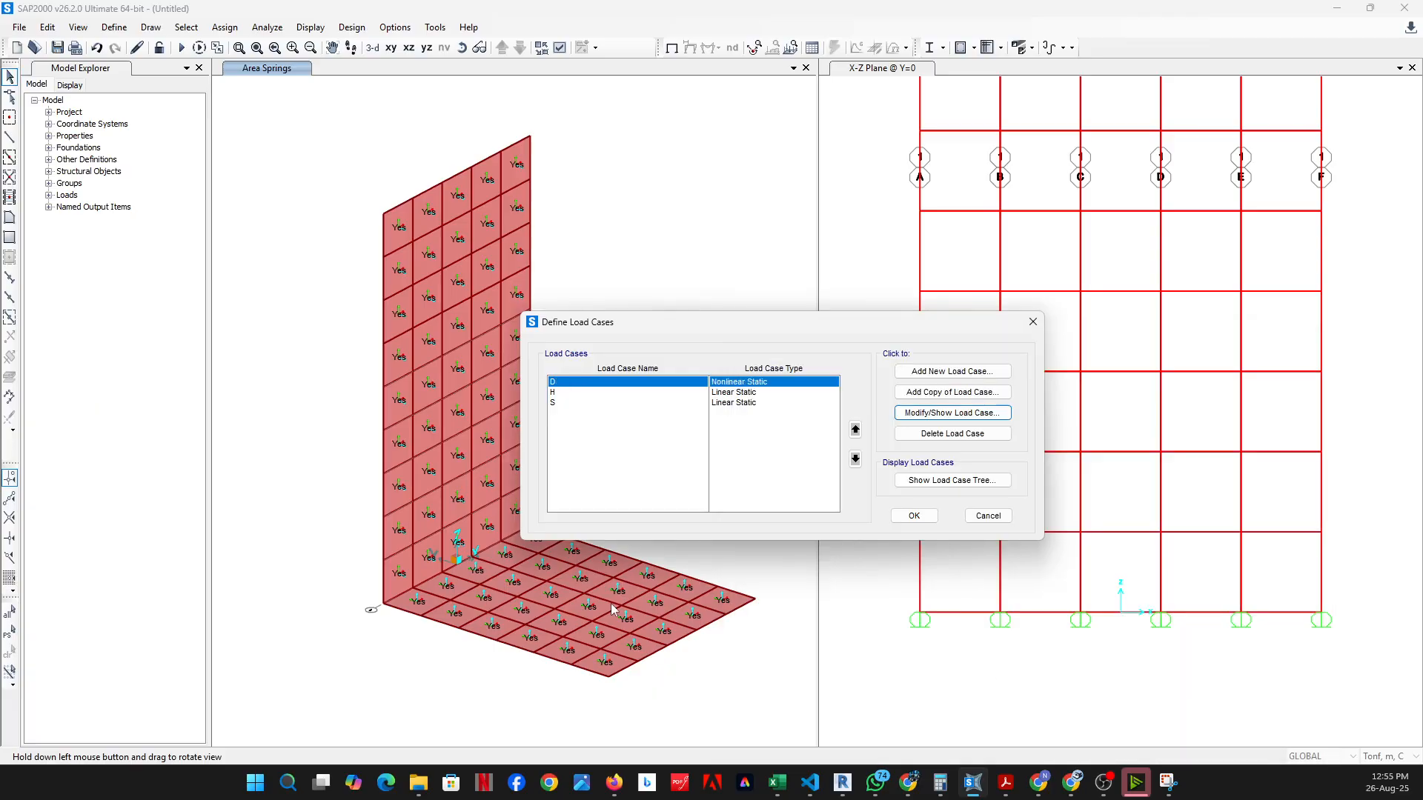
Change the analysis type of load cases H and S to nonlinear static
left_click(577, 393)
left_click(925, 419)
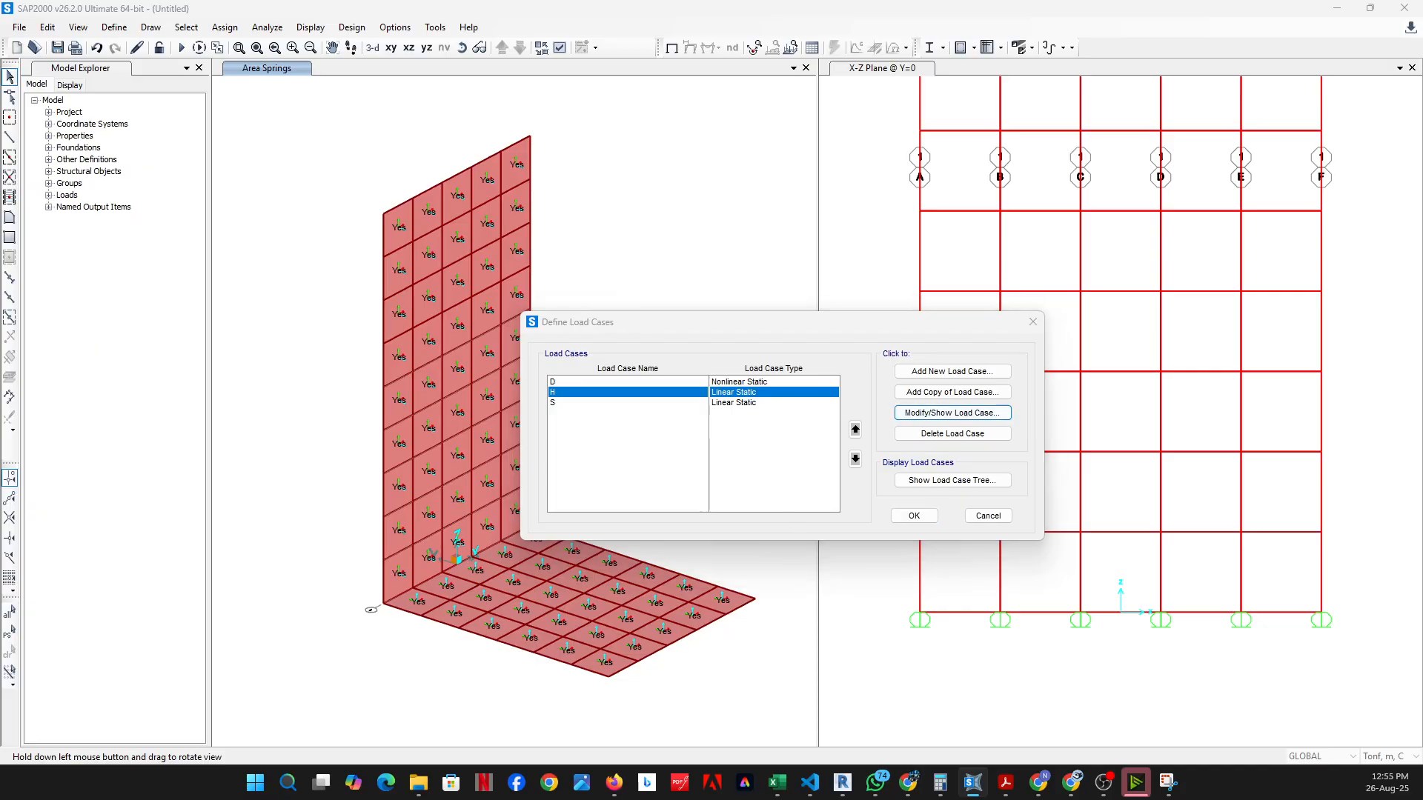
left_click(1023, 536)
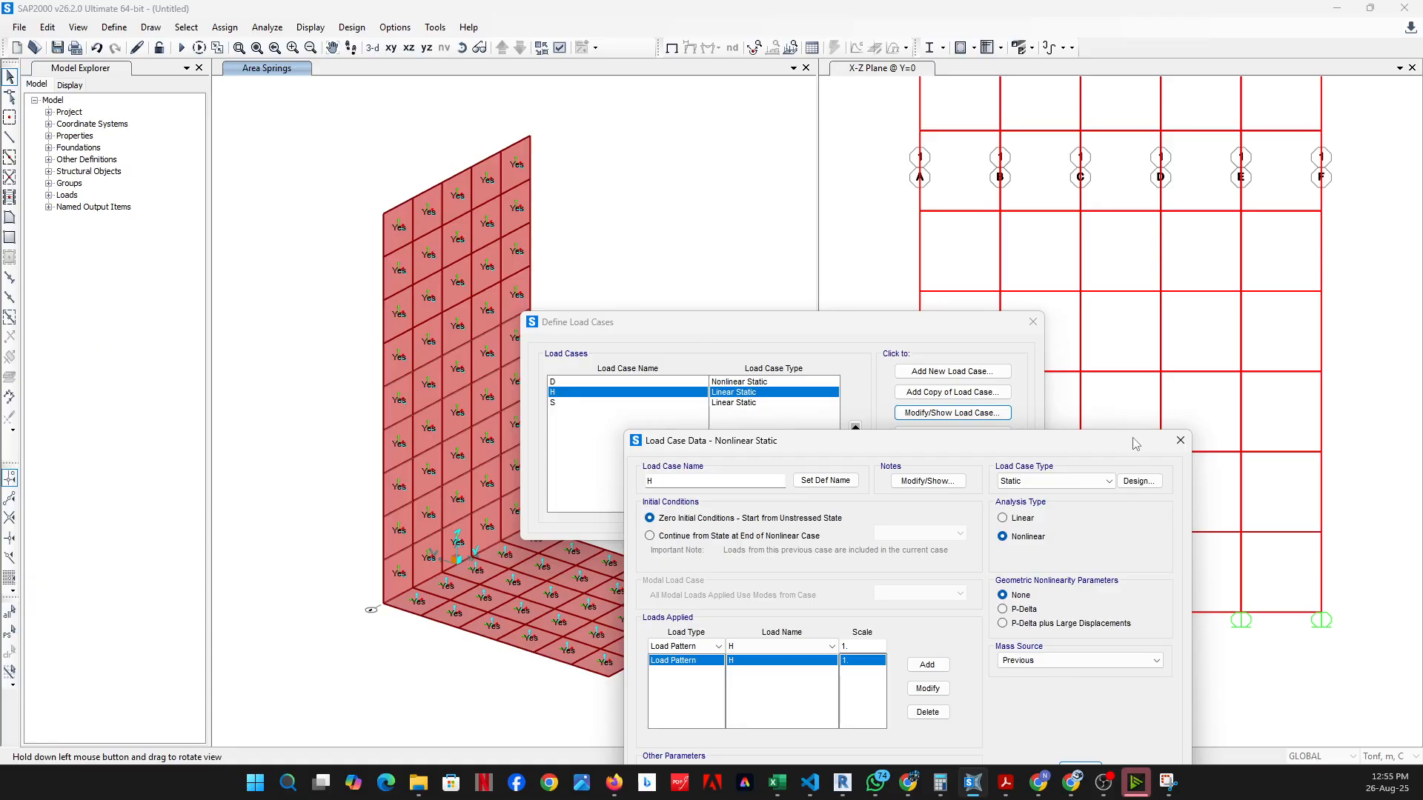
left_click(1062, 573)
left_click(591, 404)
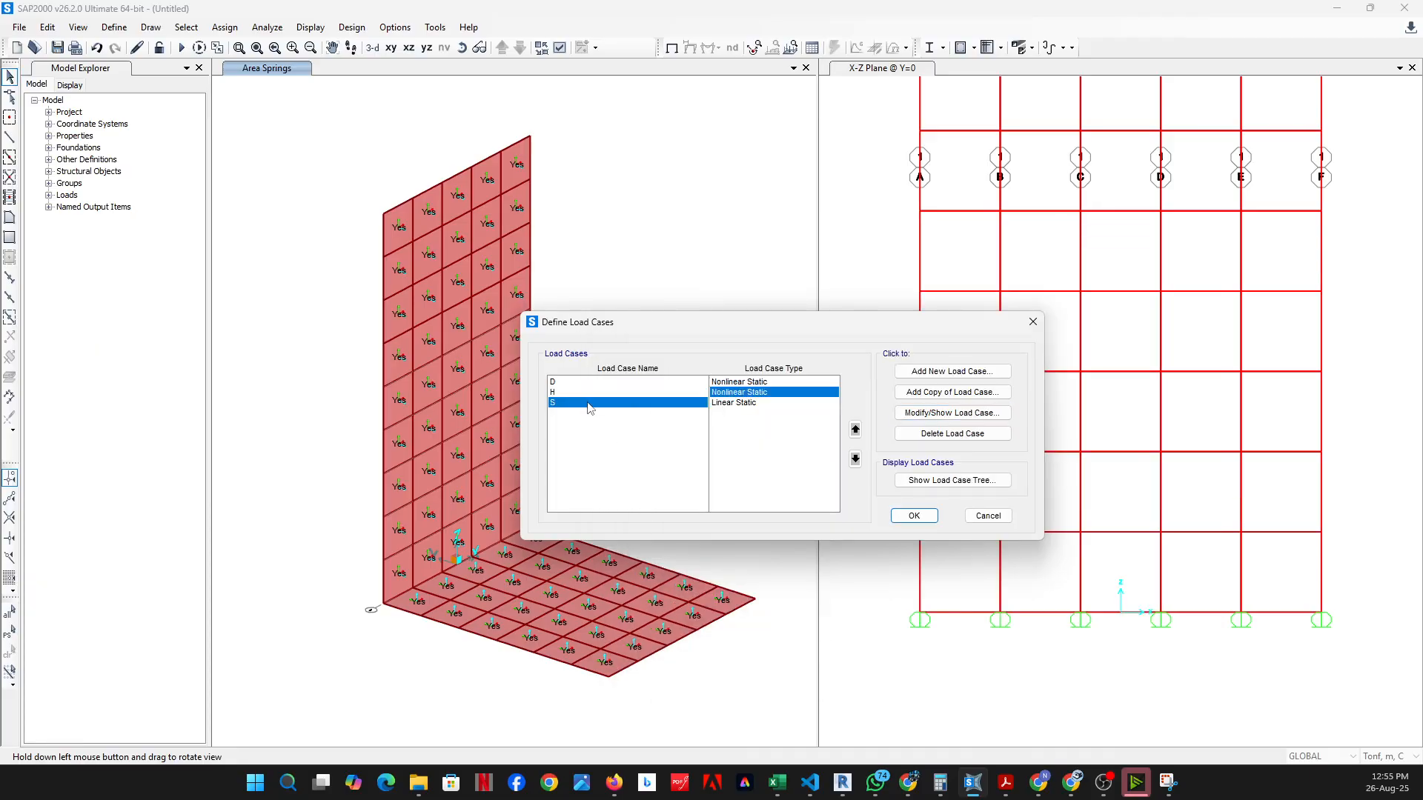
left_click(919, 414)
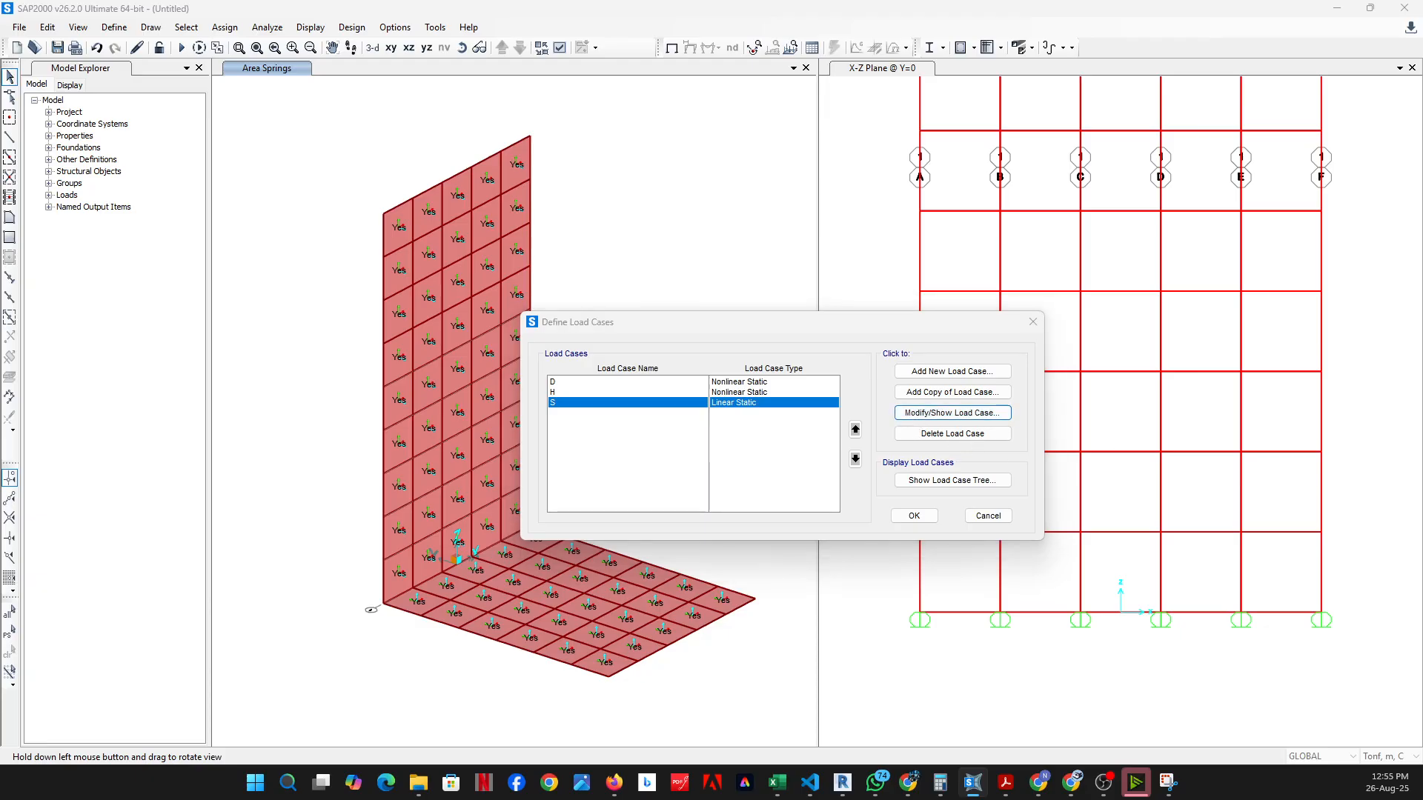
left_click(1060, 382)
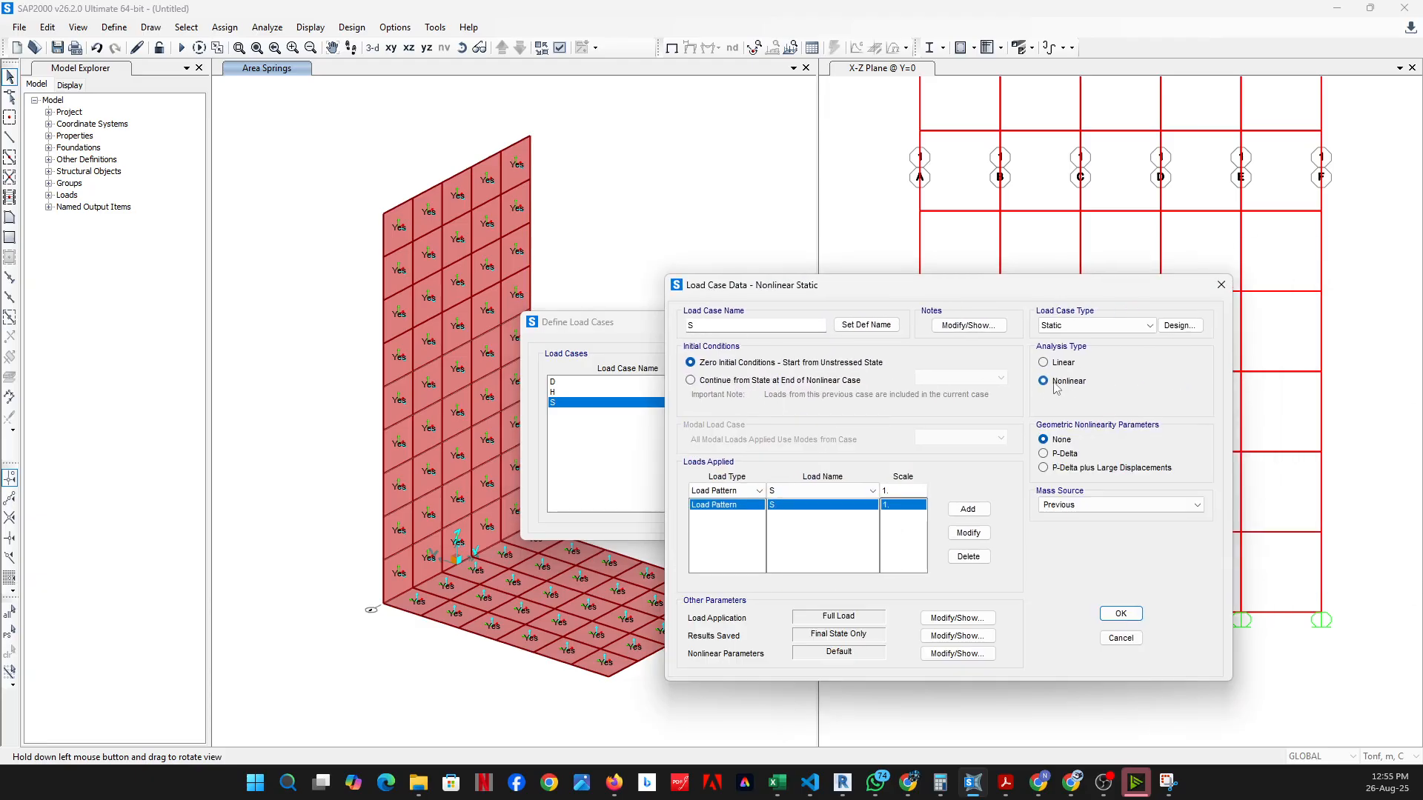
left_click(1120, 614)
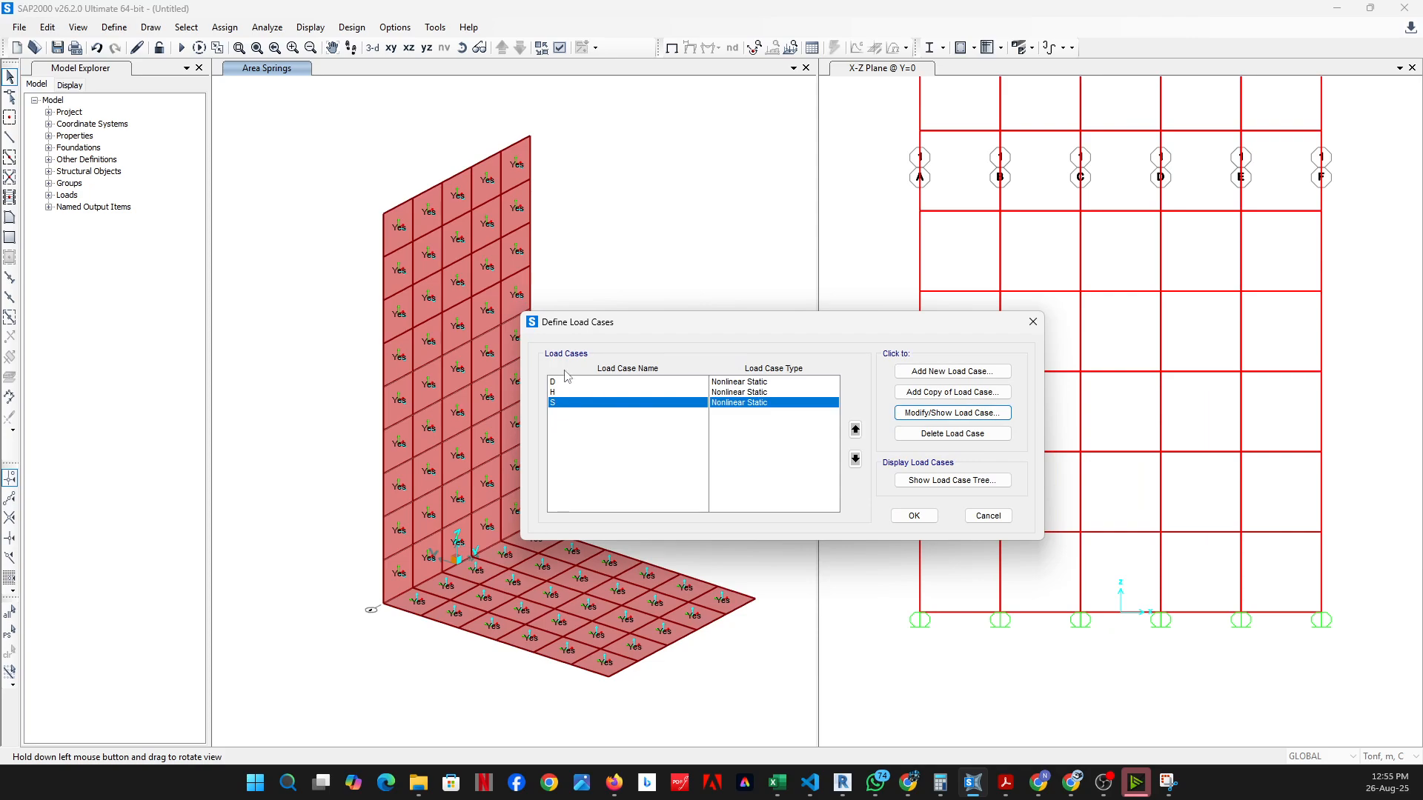
Create a new static load case named D+H with the nonlinear analysis type
left_click(933, 374)
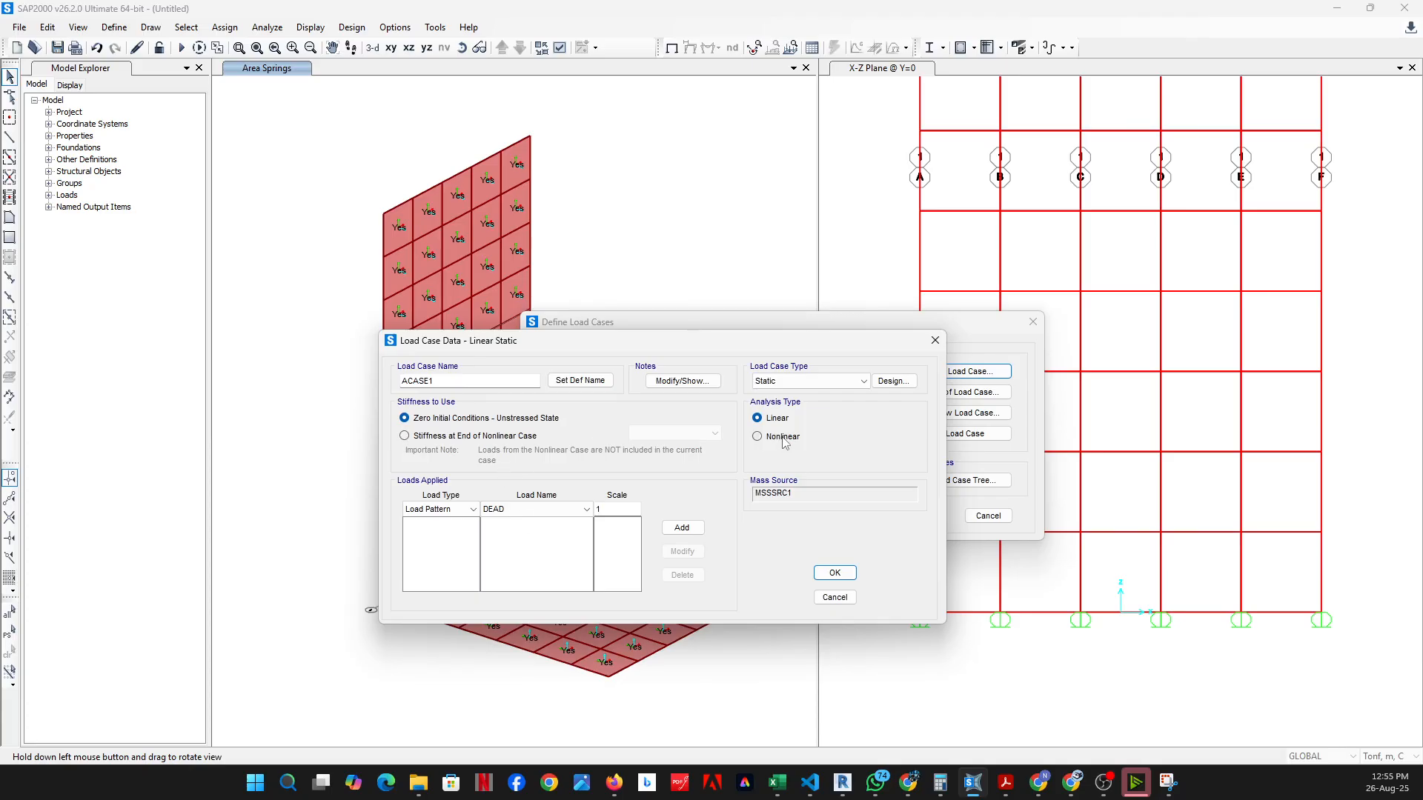
double_click(448, 380)
type("D")
key("BackSpace")
left_click(770, 436)
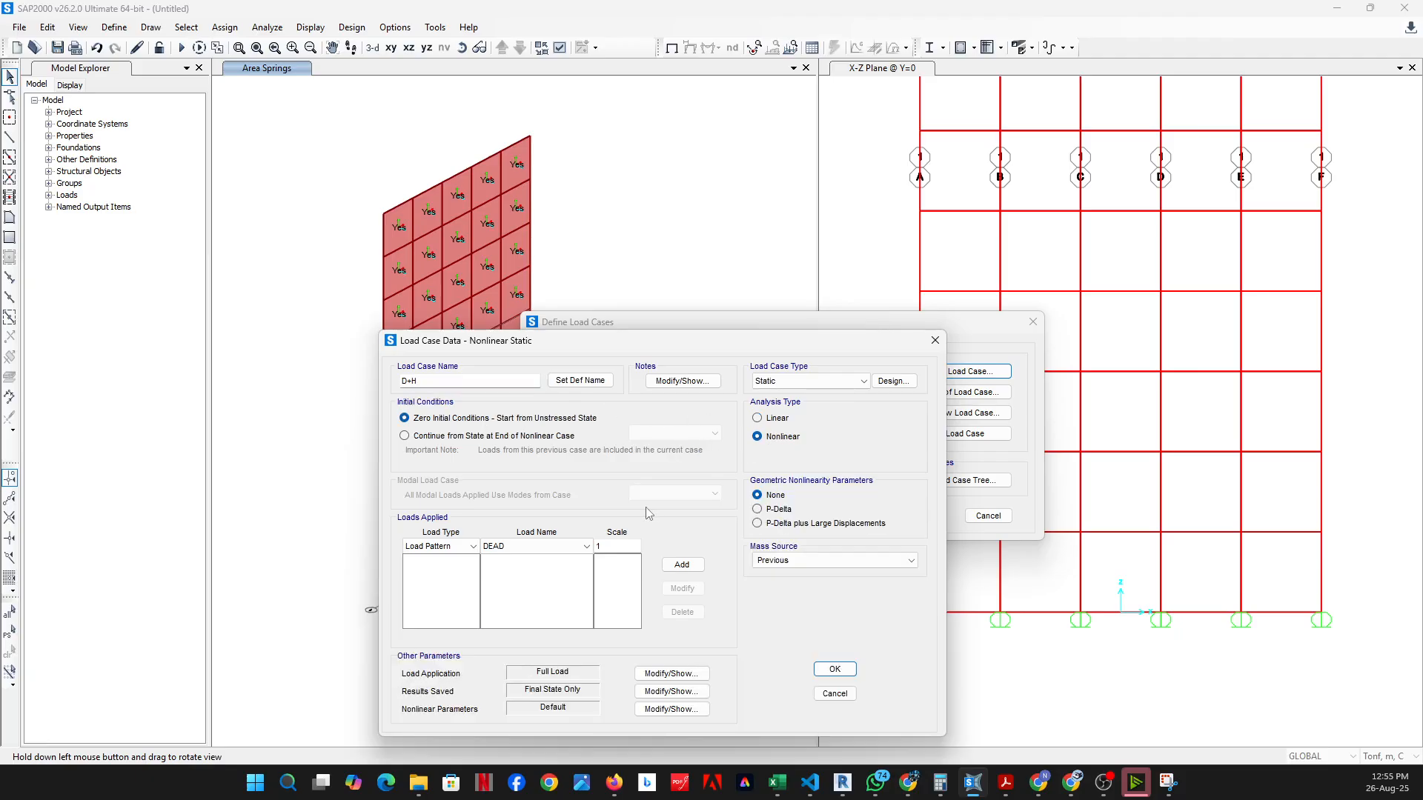
Apply load patterns DEAD and H at scale 1 to load case D+H and save the case
left_click(682, 565)
left_click(587, 546)
left_click(576, 573)
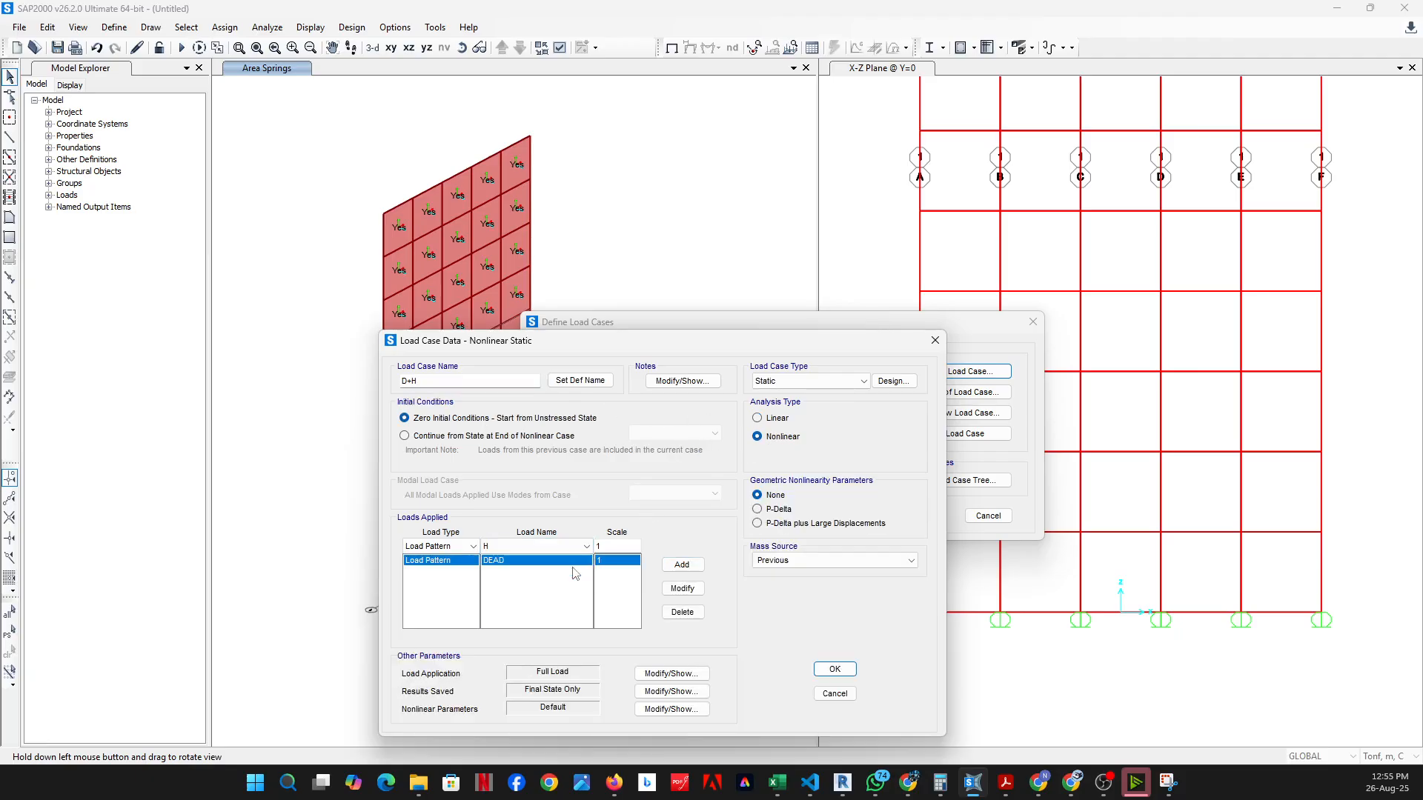
left_click(682, 565)
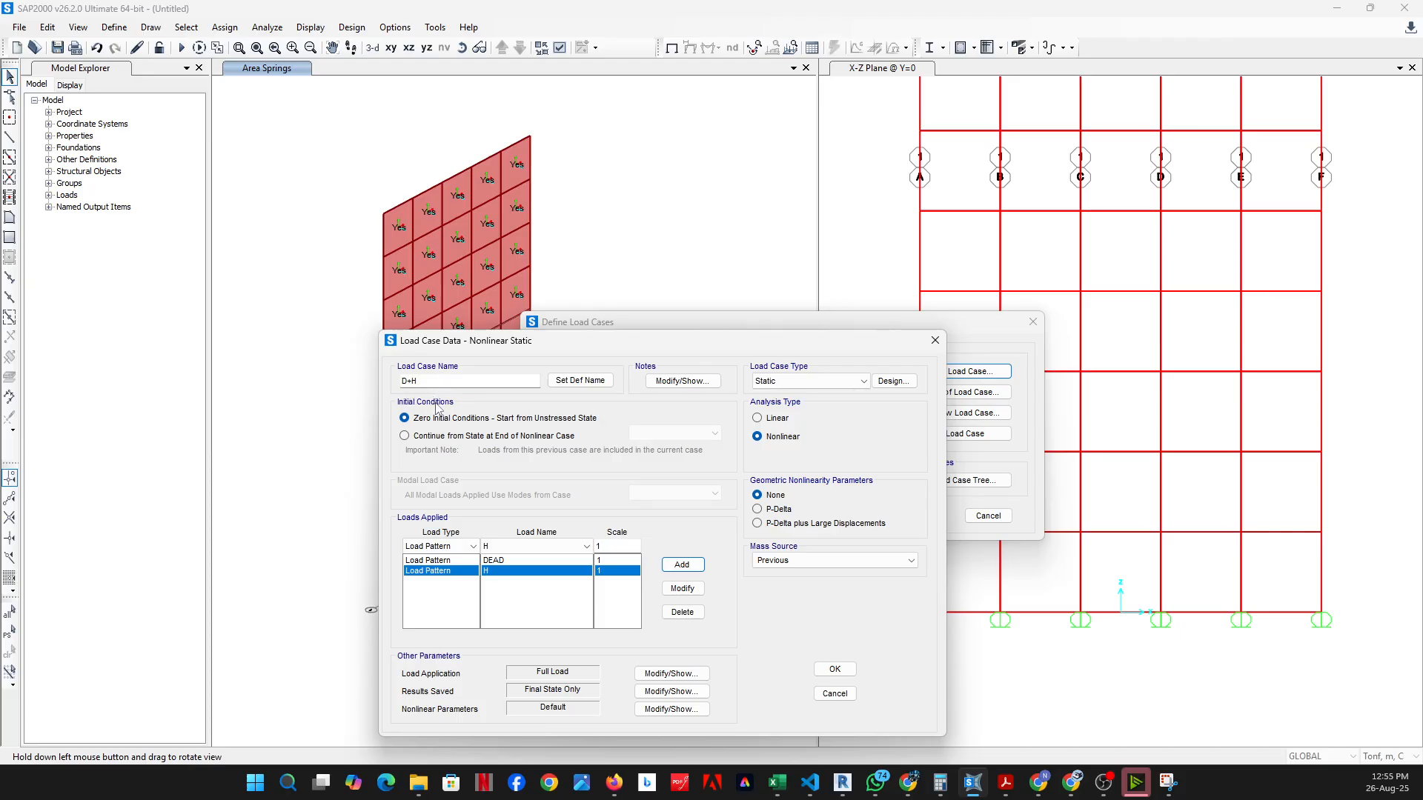
left_click(835, 670)
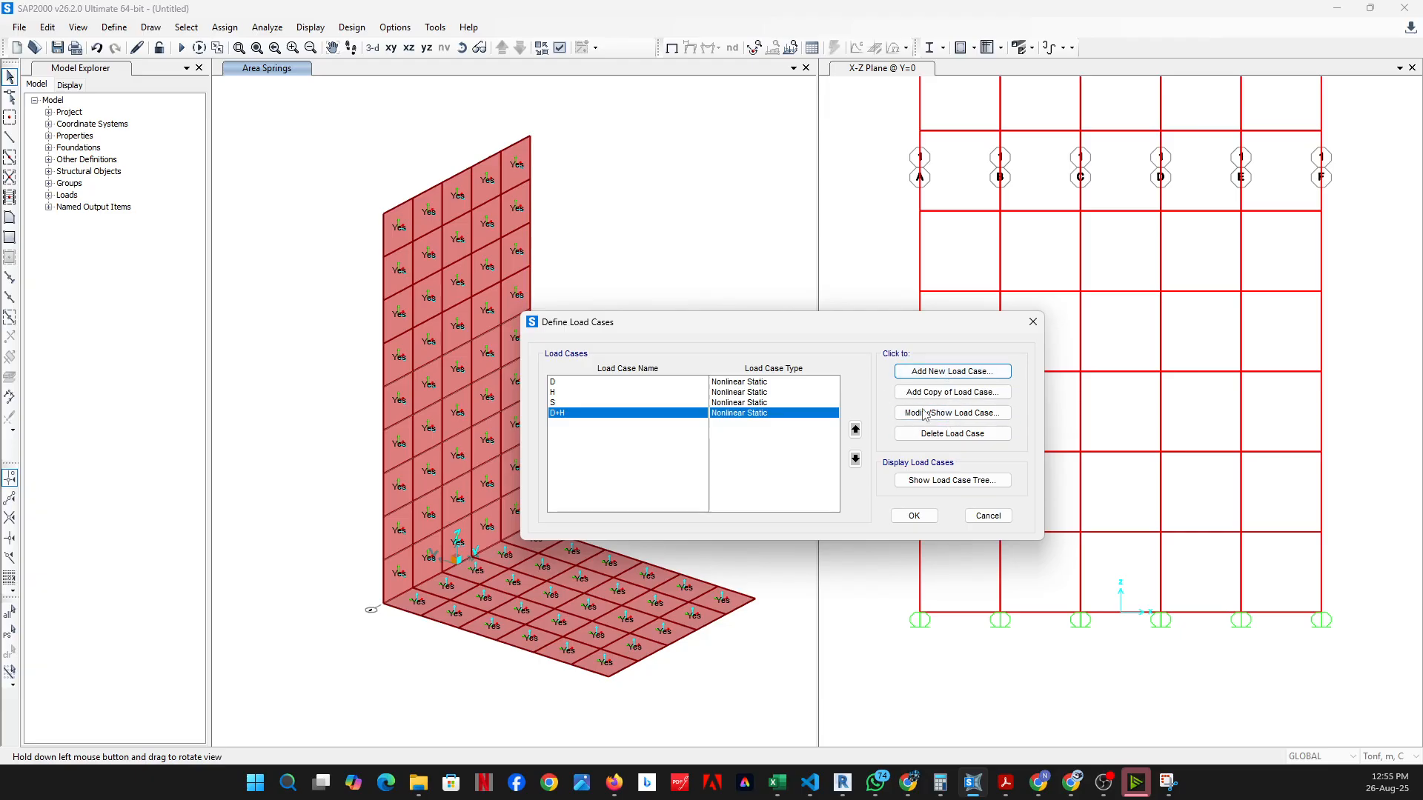
Create another new static load case named 1.2D+1.6H with the nonlinear analysis type
left_click(939, 373)
left_click_drag(1422, 297, 608, 359)
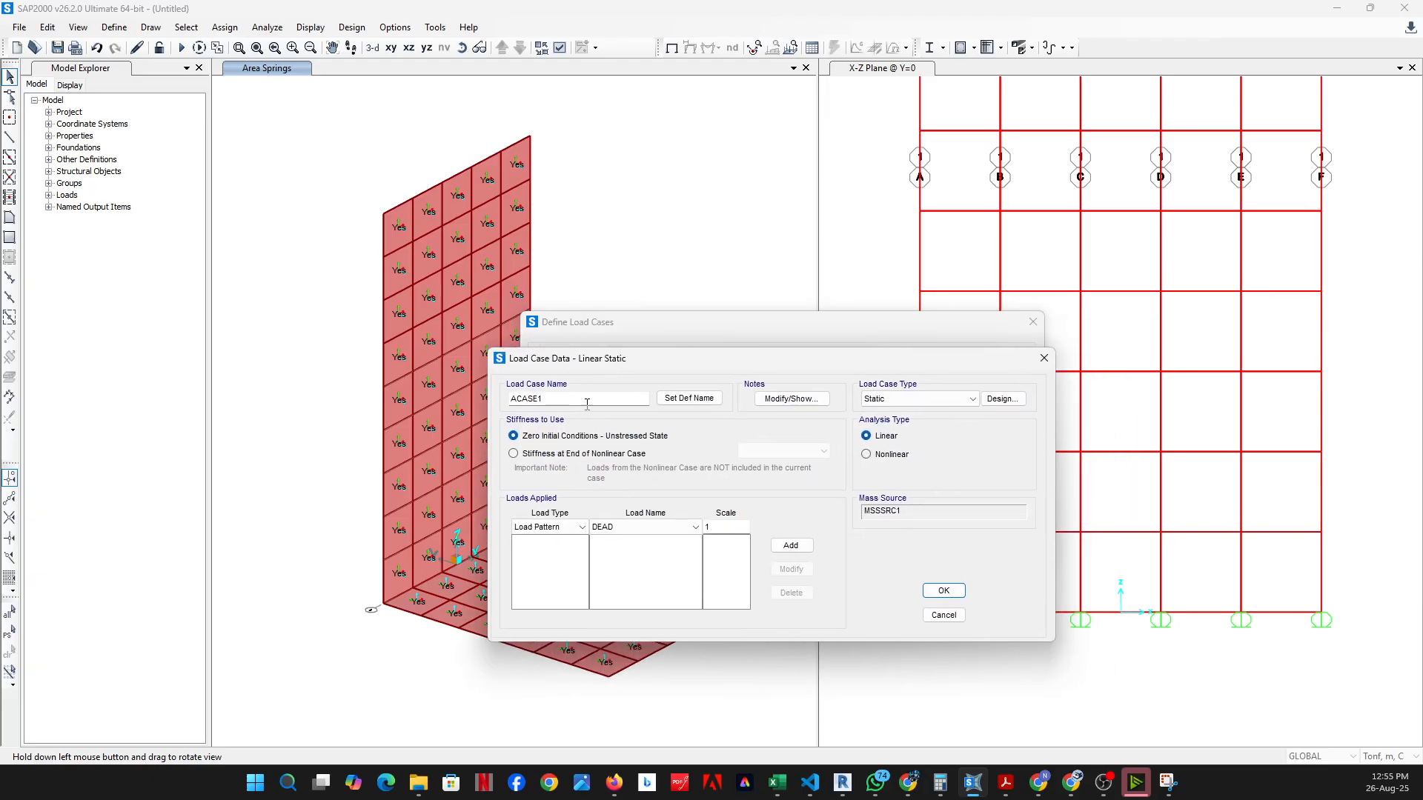
double_click(585, 403)
type("1.2D+1.6H")
left_click(894, 455)
Apply DEAD at scale 1.2 and H at scale 1.6 to load case 1.2D+1.6H, and accept the load case definitions
left_click(734, 566)
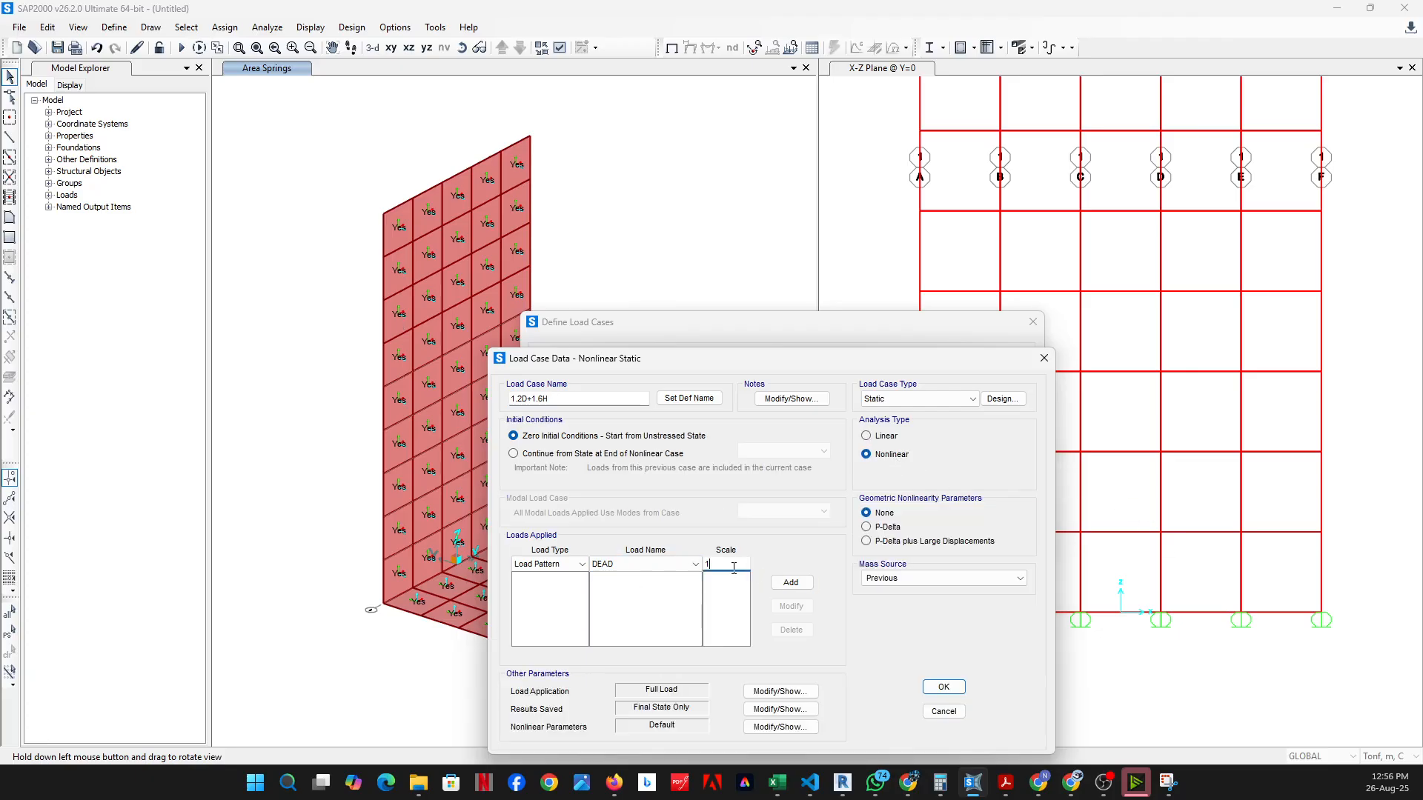
type(".2")
left_click(791, 584)
left_click(694, 566)
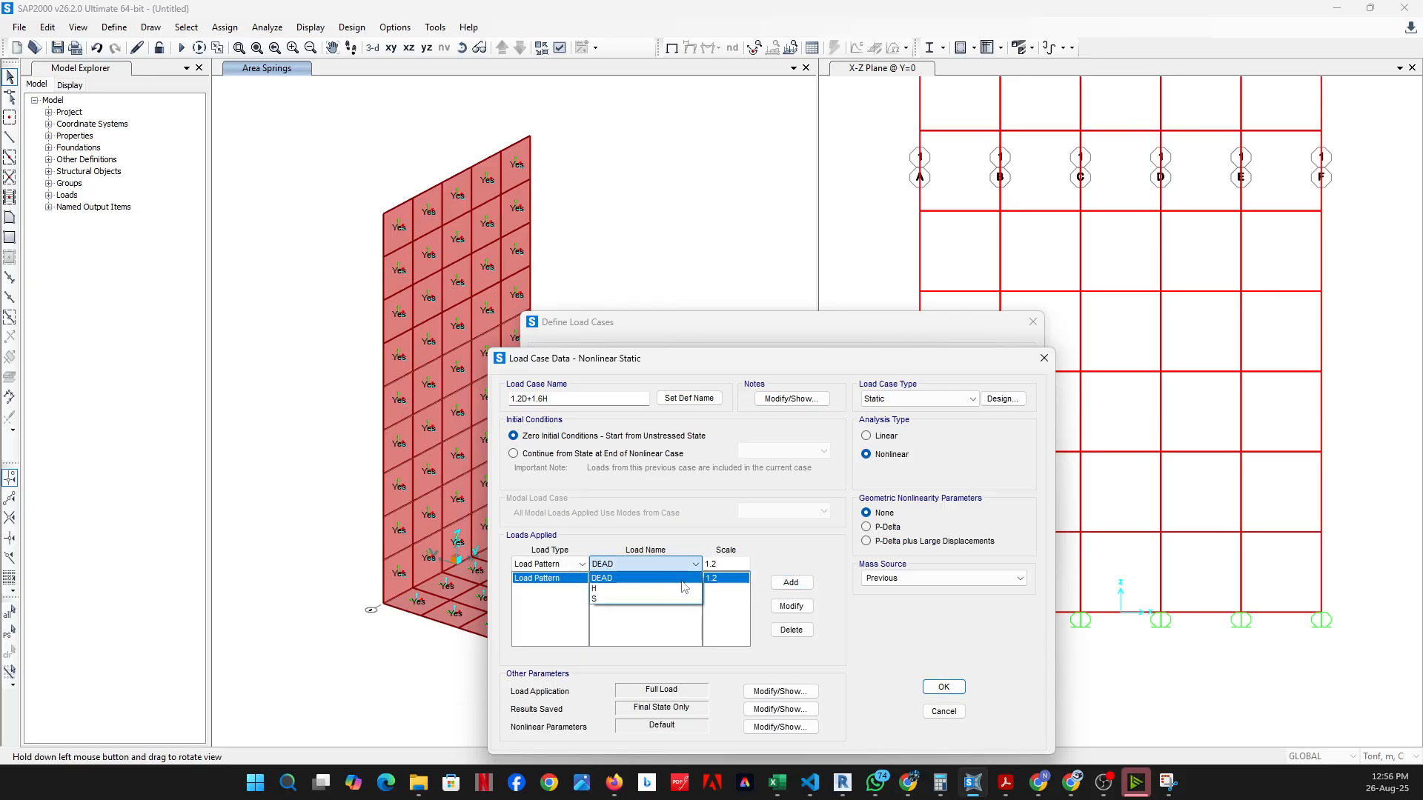
left_click(677, 589)
double_click(720, 565)
type("1.6")
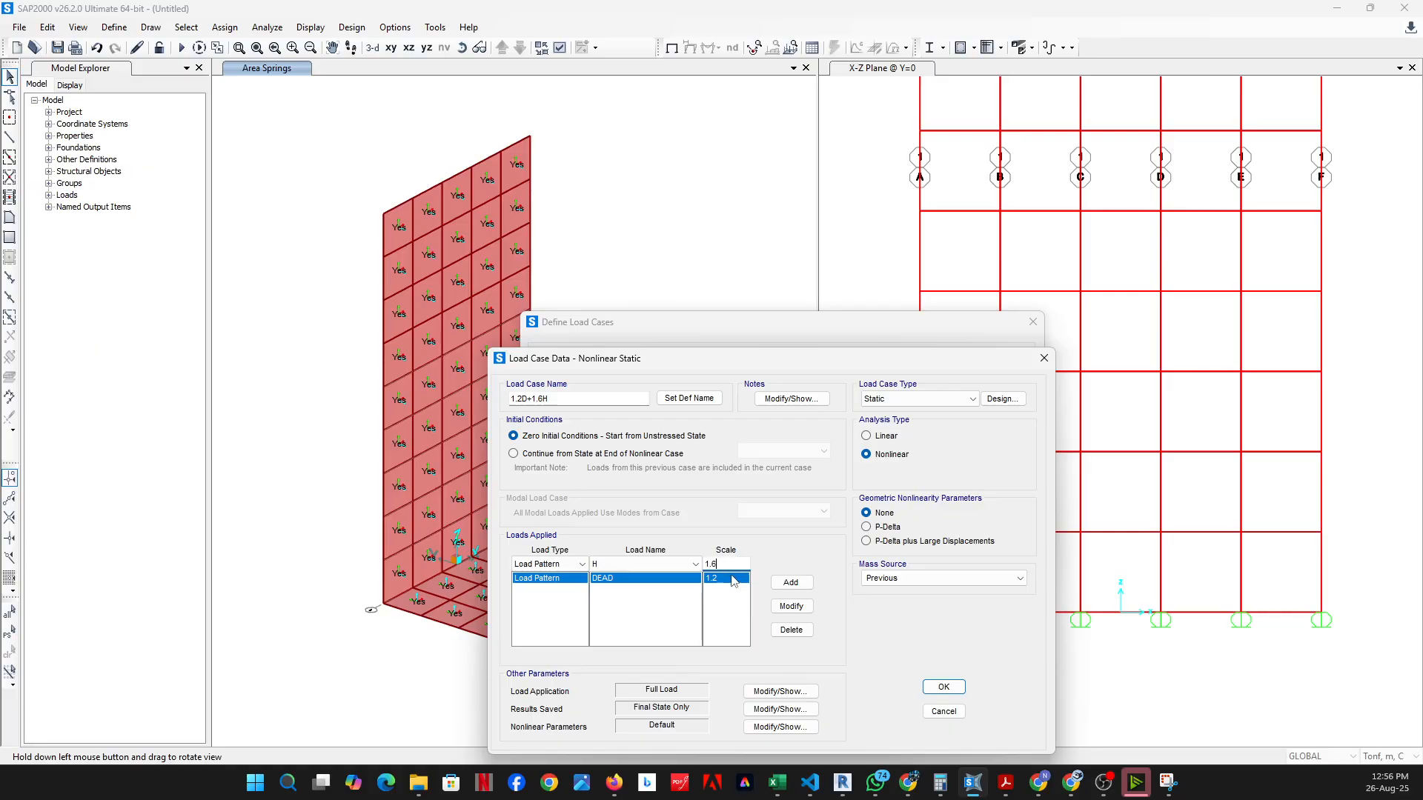
left_click(785, 584)
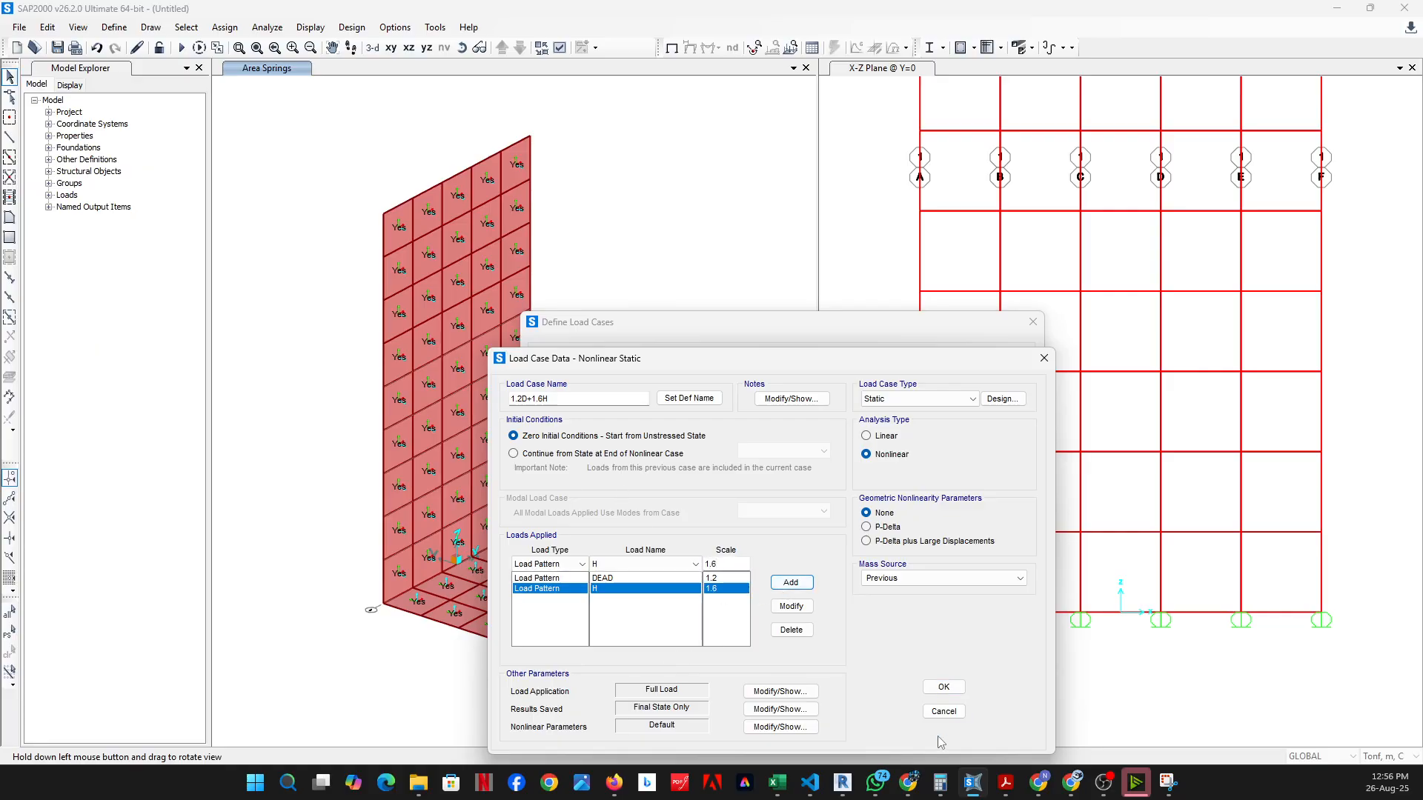
left_click(944, 688)
left_click(565, 404)
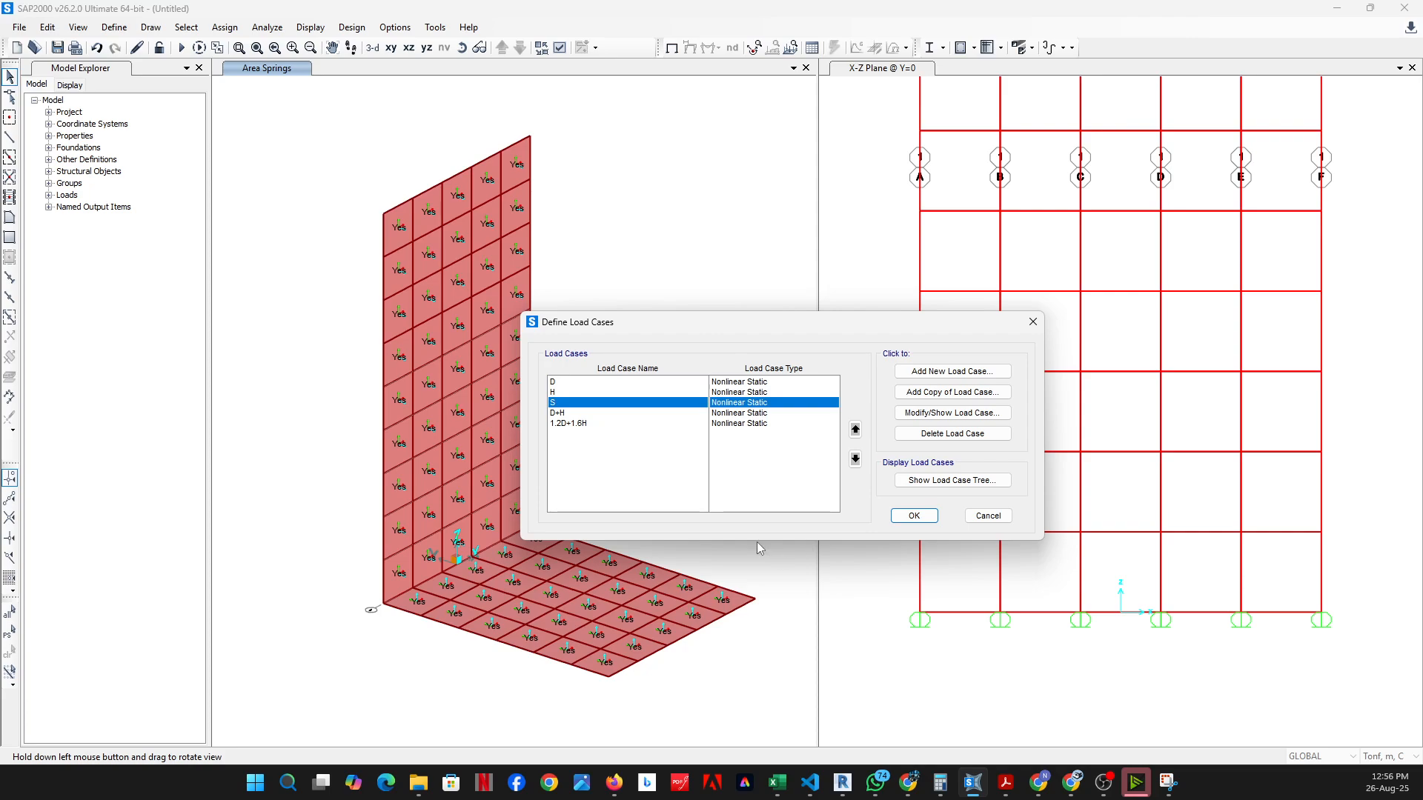
left_click(913, 518)
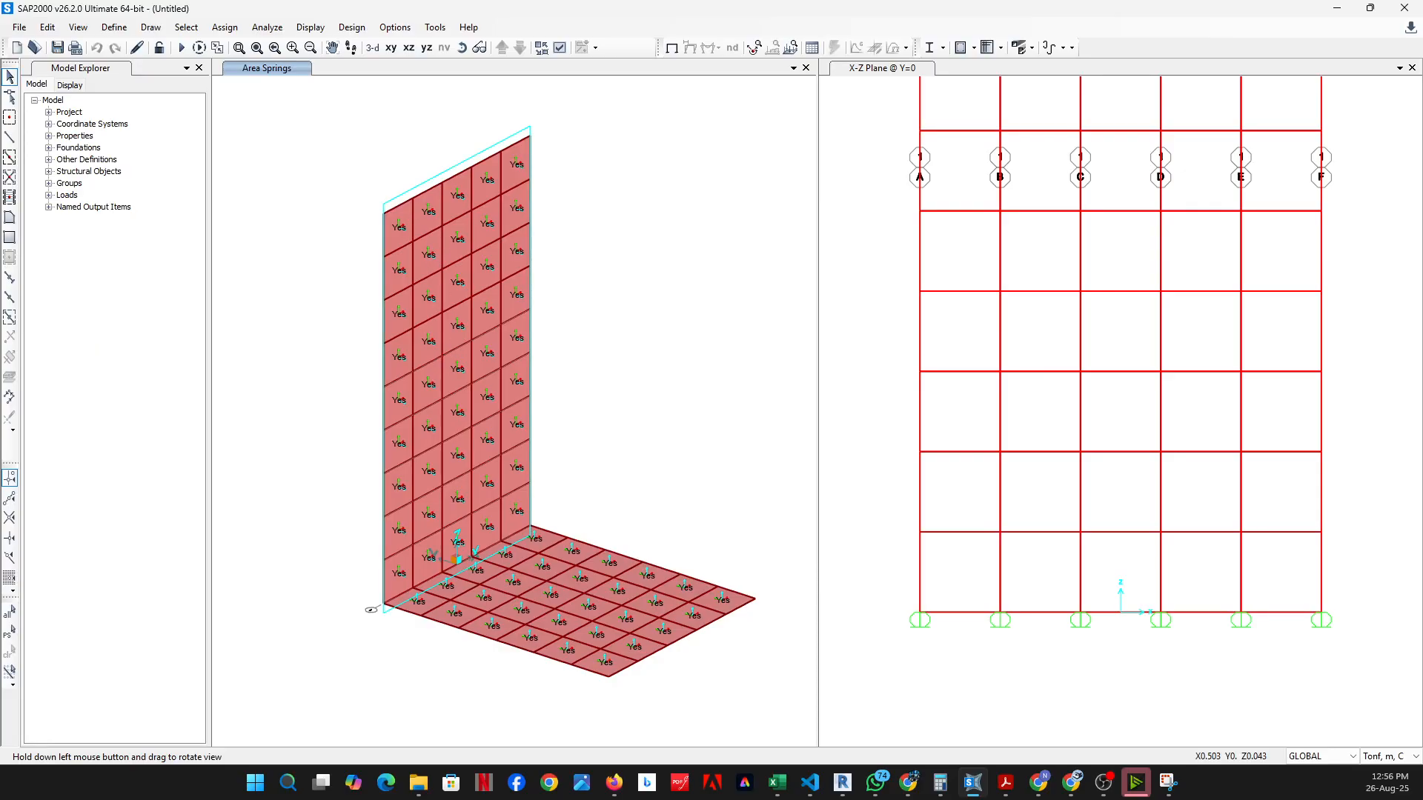
Capture a snip of the 3D wall model in Snipping Tool
left_click(1168, 783)
left_click(431, 46)
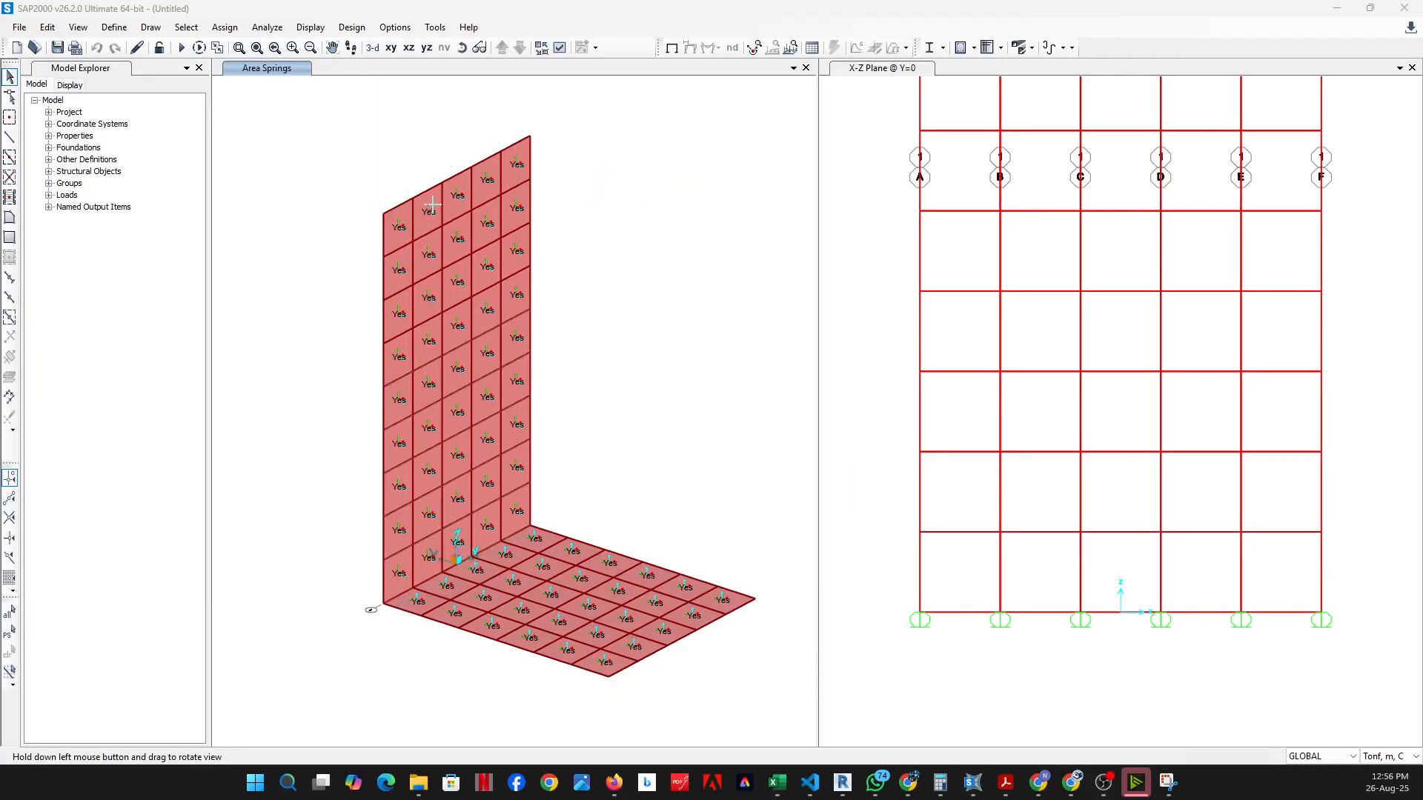
left_click_drag(140, 1, 1048, 734)
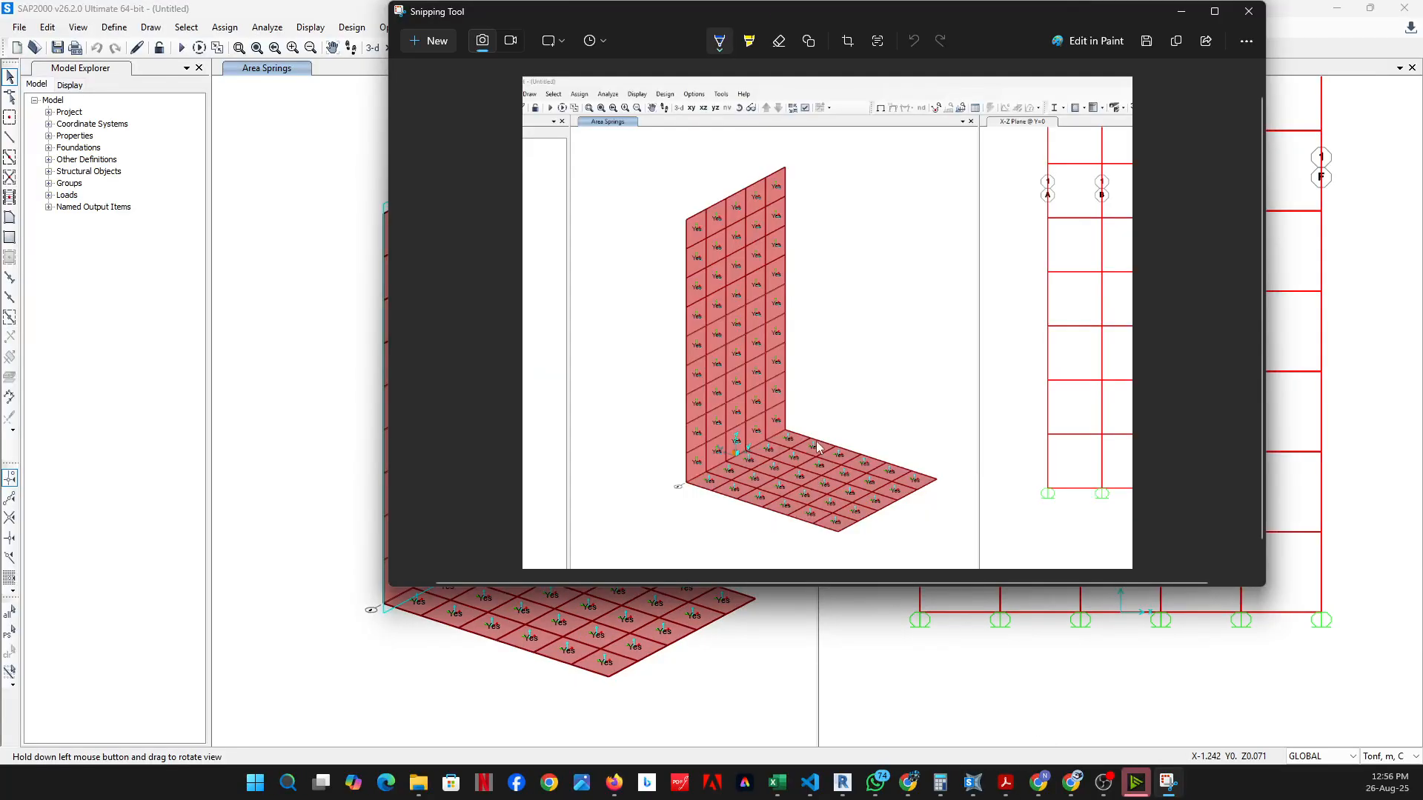
left_click_drag(740, 347, 874, 381)
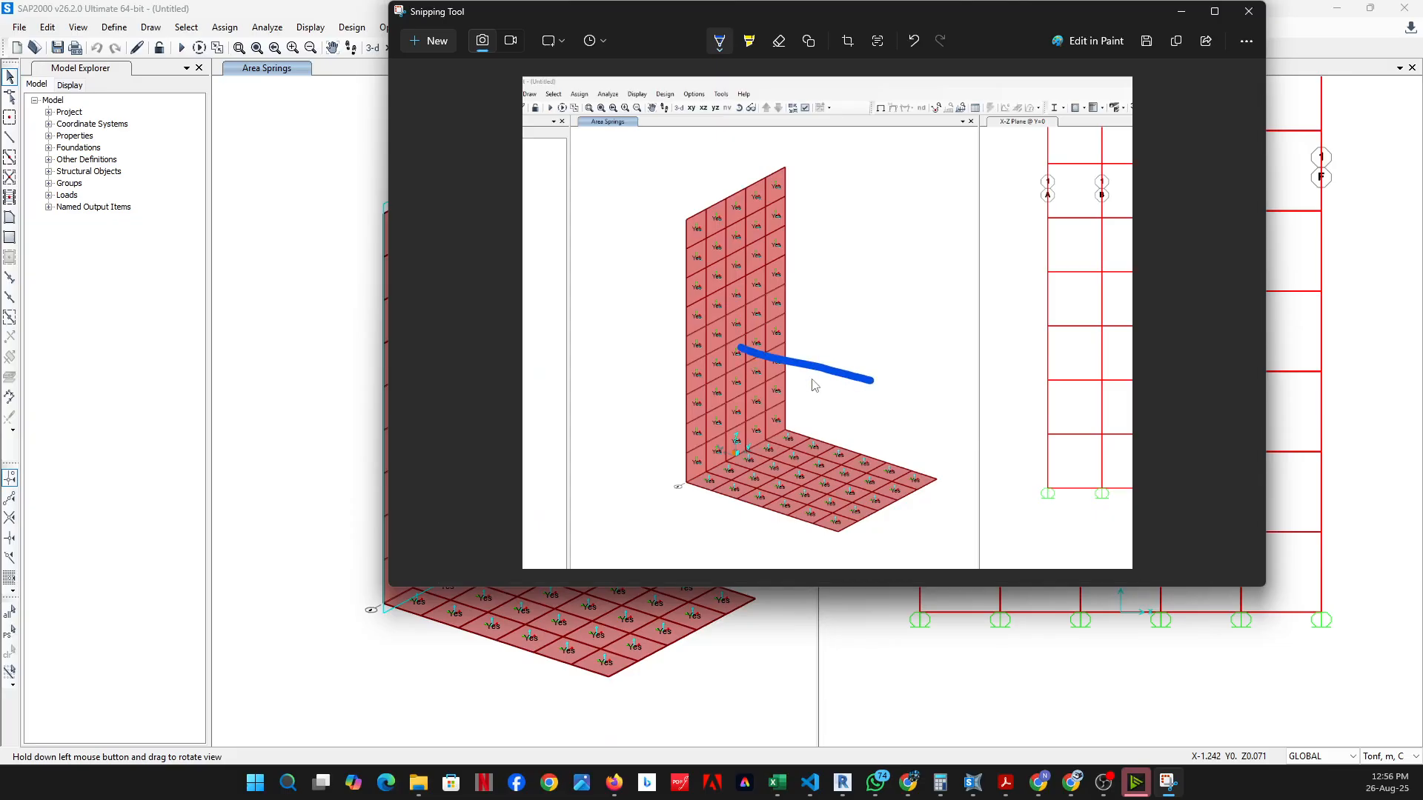
left_click_drag(763, 371, 733, 348)
left_click_drag(733, 348, 763, 335)
left_click(916, 41)
left_click(914, 41)
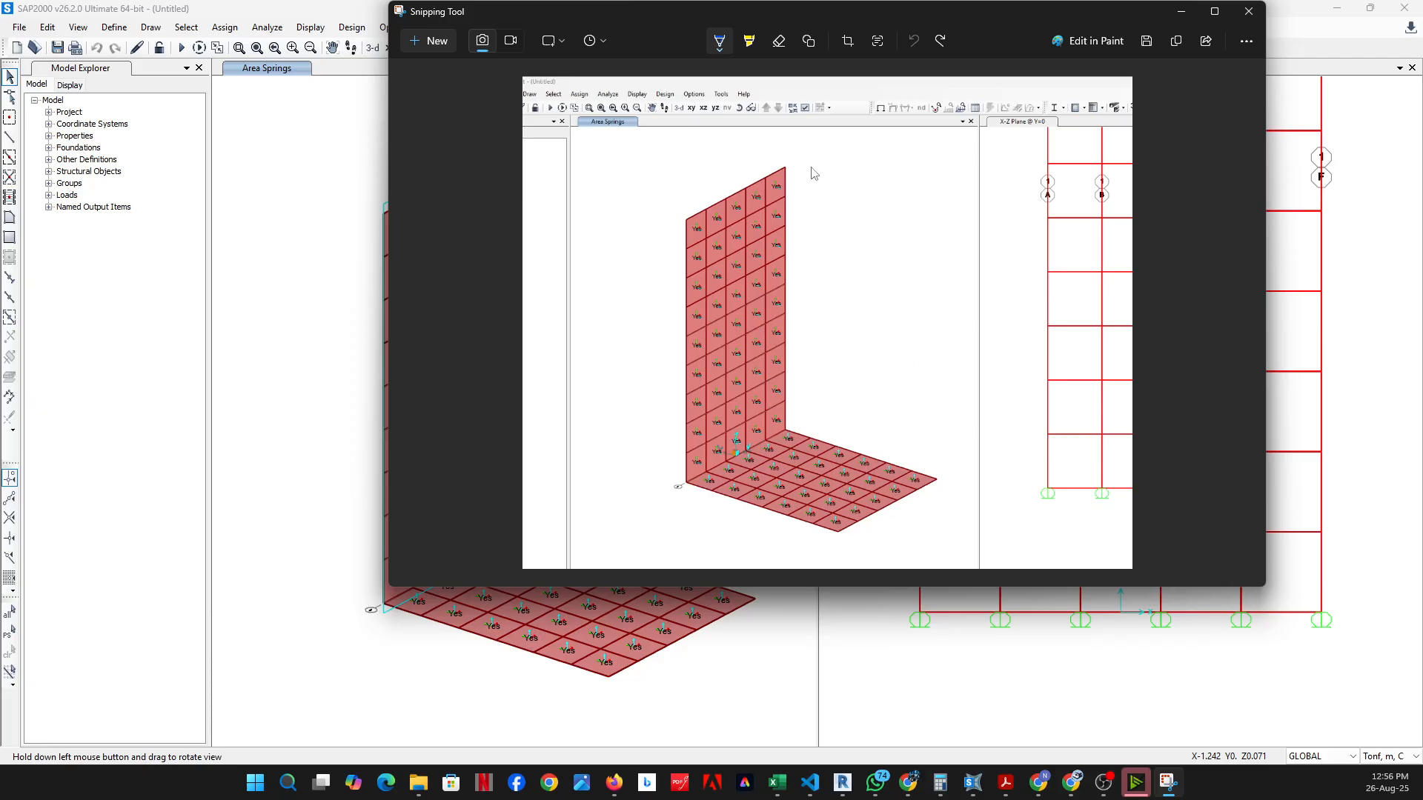
Sketch a triangular lateral pressure diagram with arrows beside the wall on the snip, and return to SAP2000
left_click_drag(787, 171, 860, 454)
mouse_move(773, 428)
left_mouse_down()
mouse_move(860, 453)
mouse_move(792, 412)
left_mouse_up()
left_click_drag(785, 386, 831, 399)
mouse_move(795, 354)
left_mouse_down()
mouse_move(843, 370)
mouse_move(816, 341)
mouse_move(806, 246)
left_mouse_up()
left_click(1181, 11)
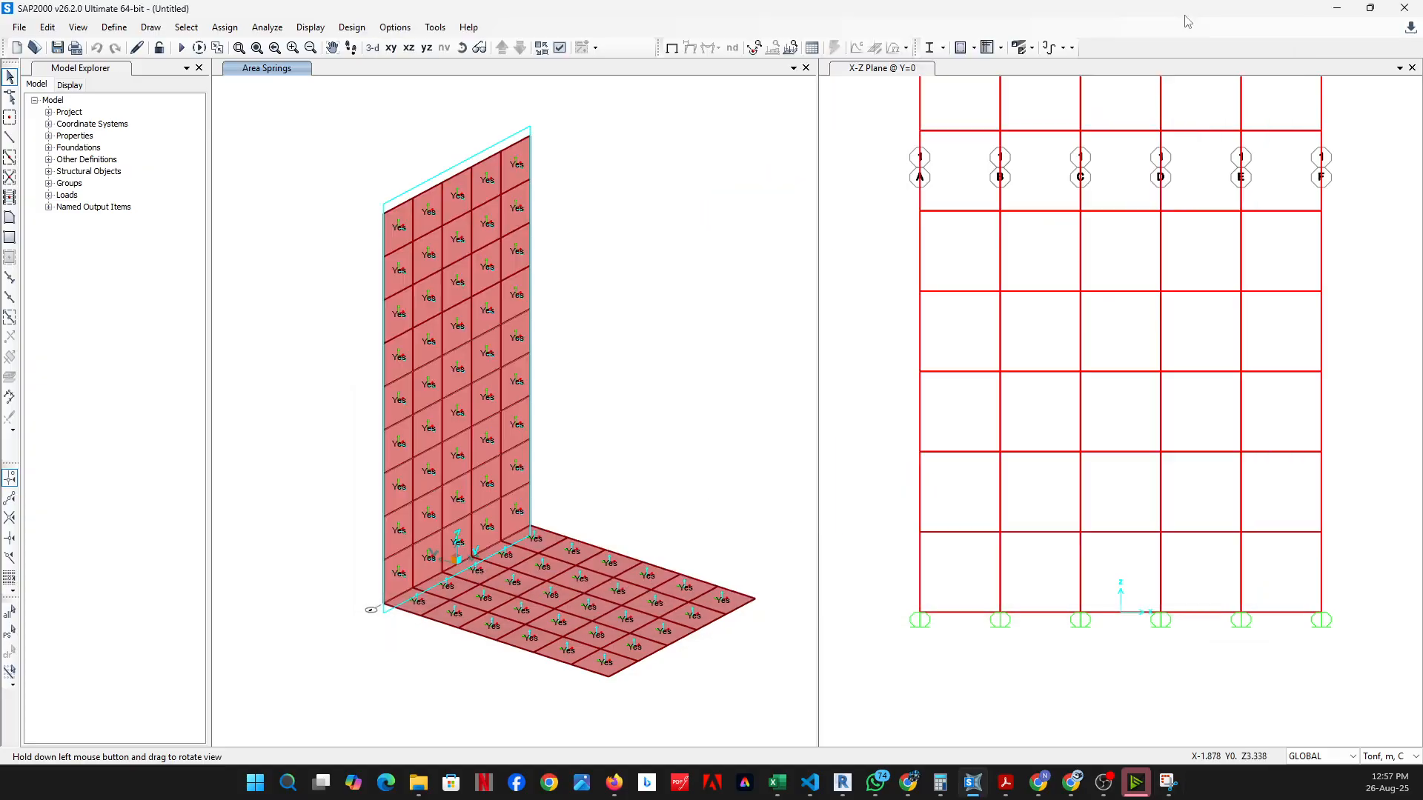
Define a new joint pattern named Ka-1 in addition to the Default pattern
left_click(468, 42)
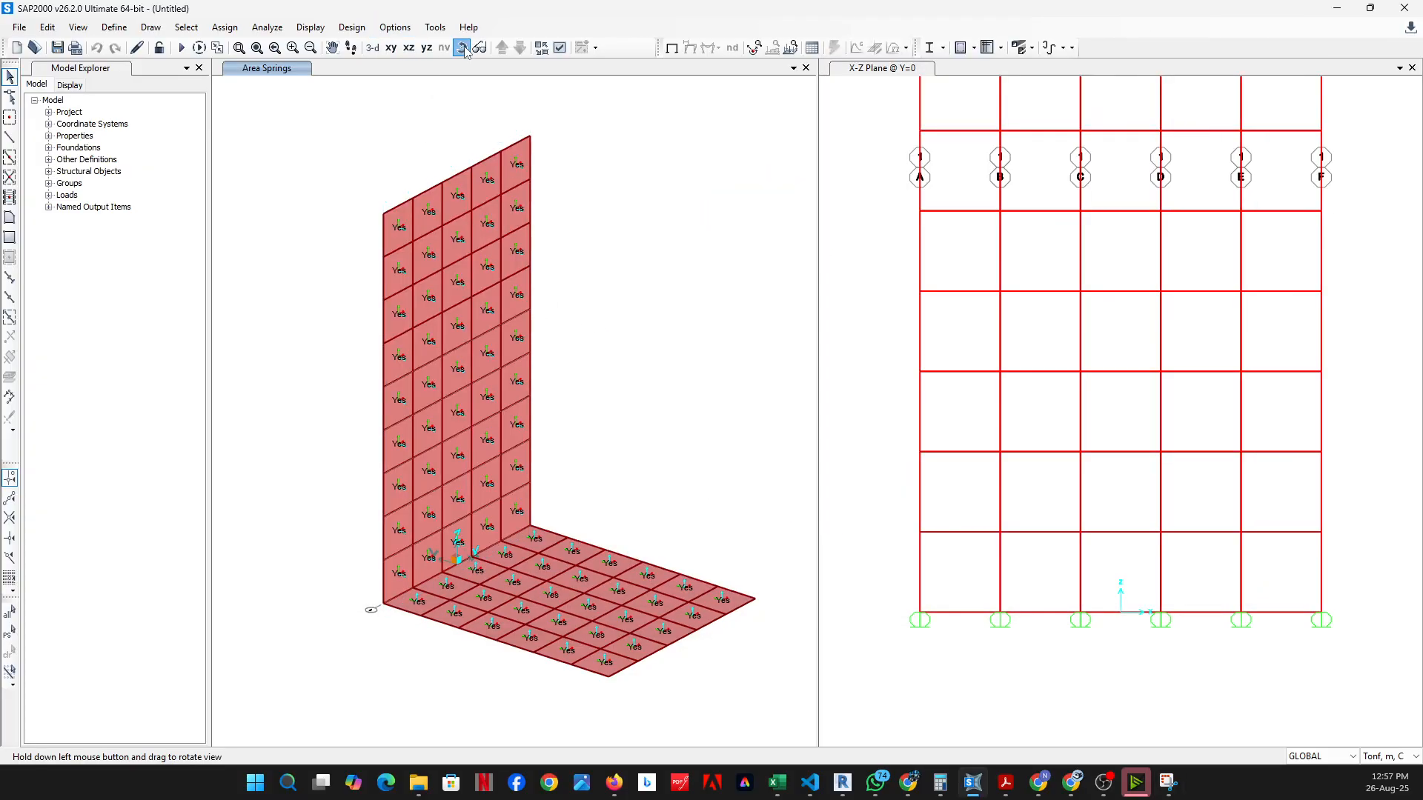
left_click_drag(741, 382, 658, 422)
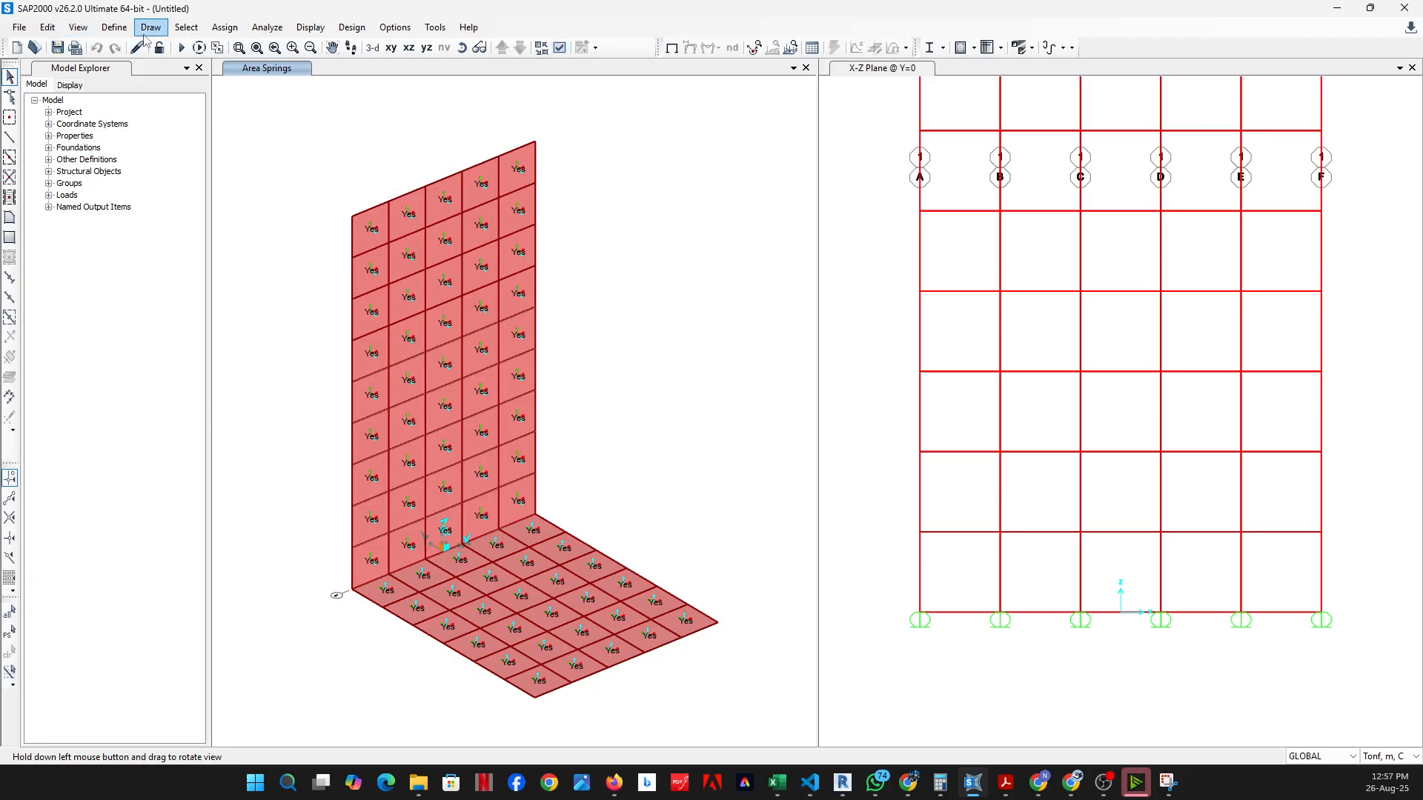
left_click(101, 33)
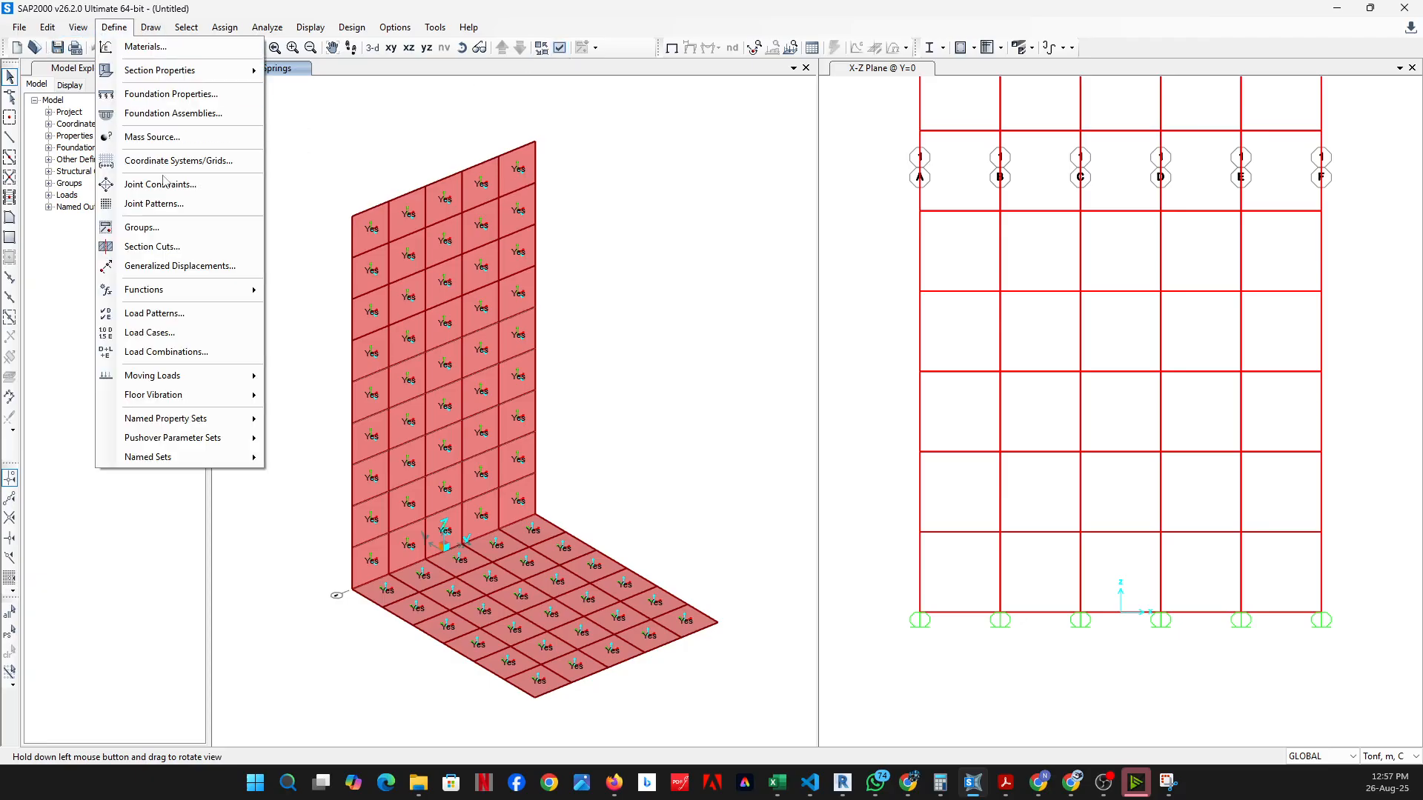
left_click(172, 203)
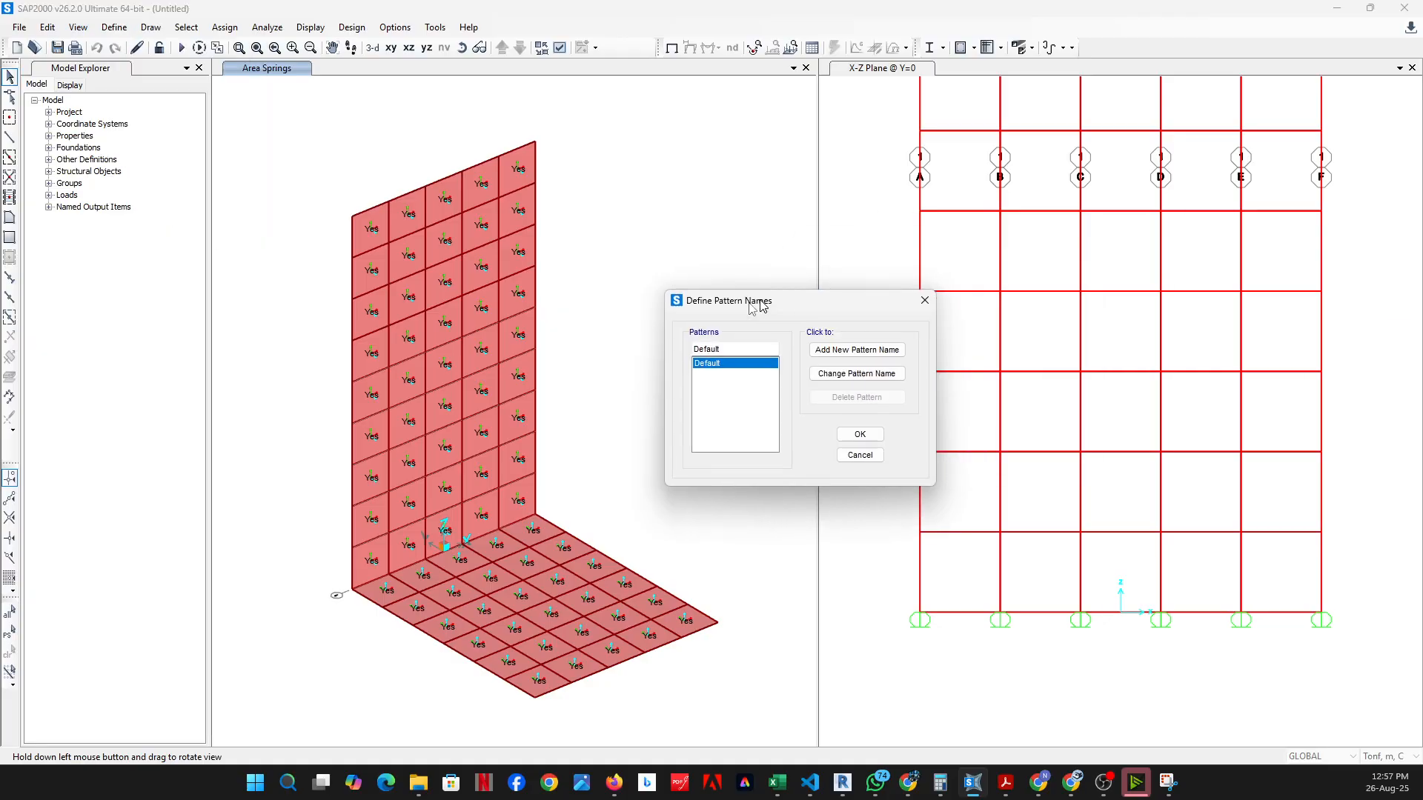
left_click_drag(672, 293, 792, 296)
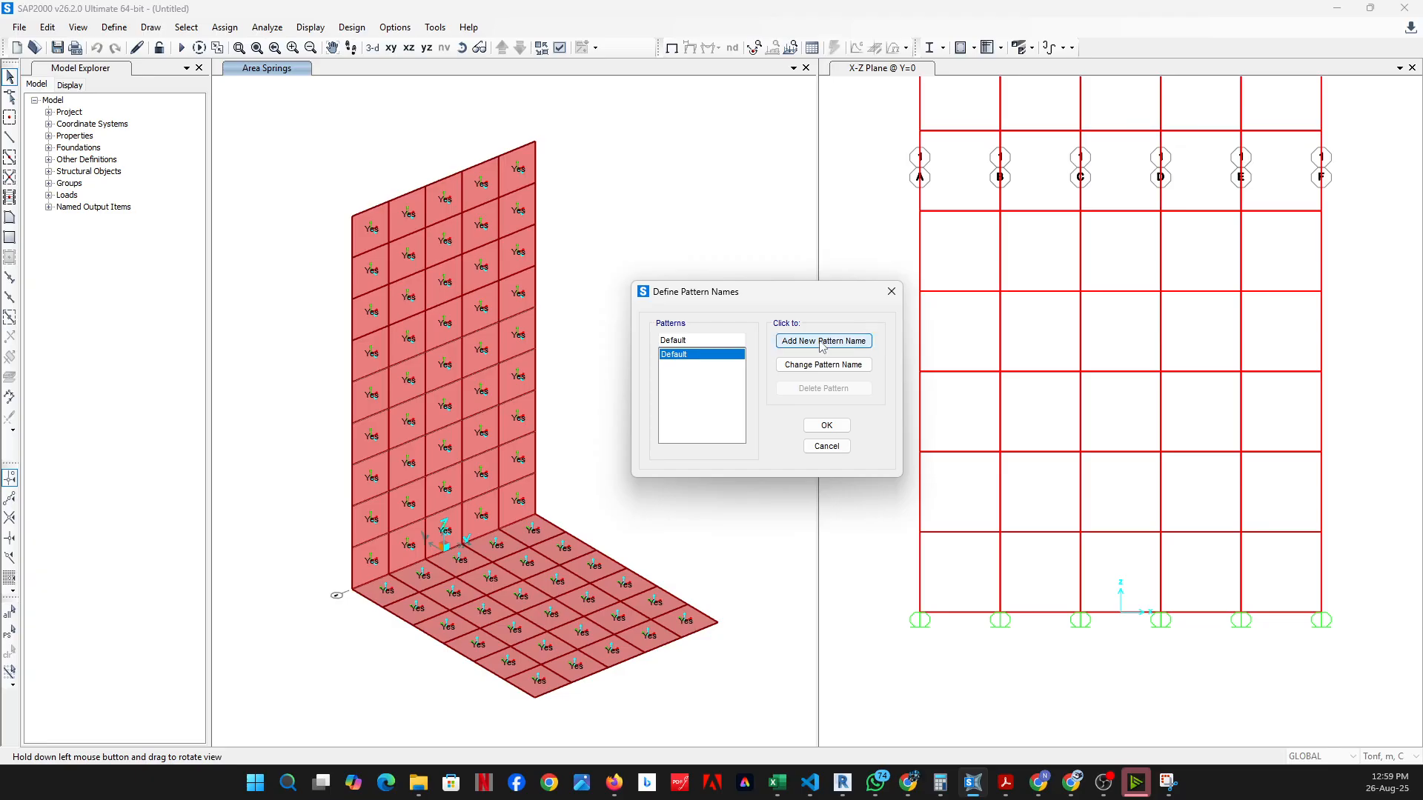
left_click(722, 355)
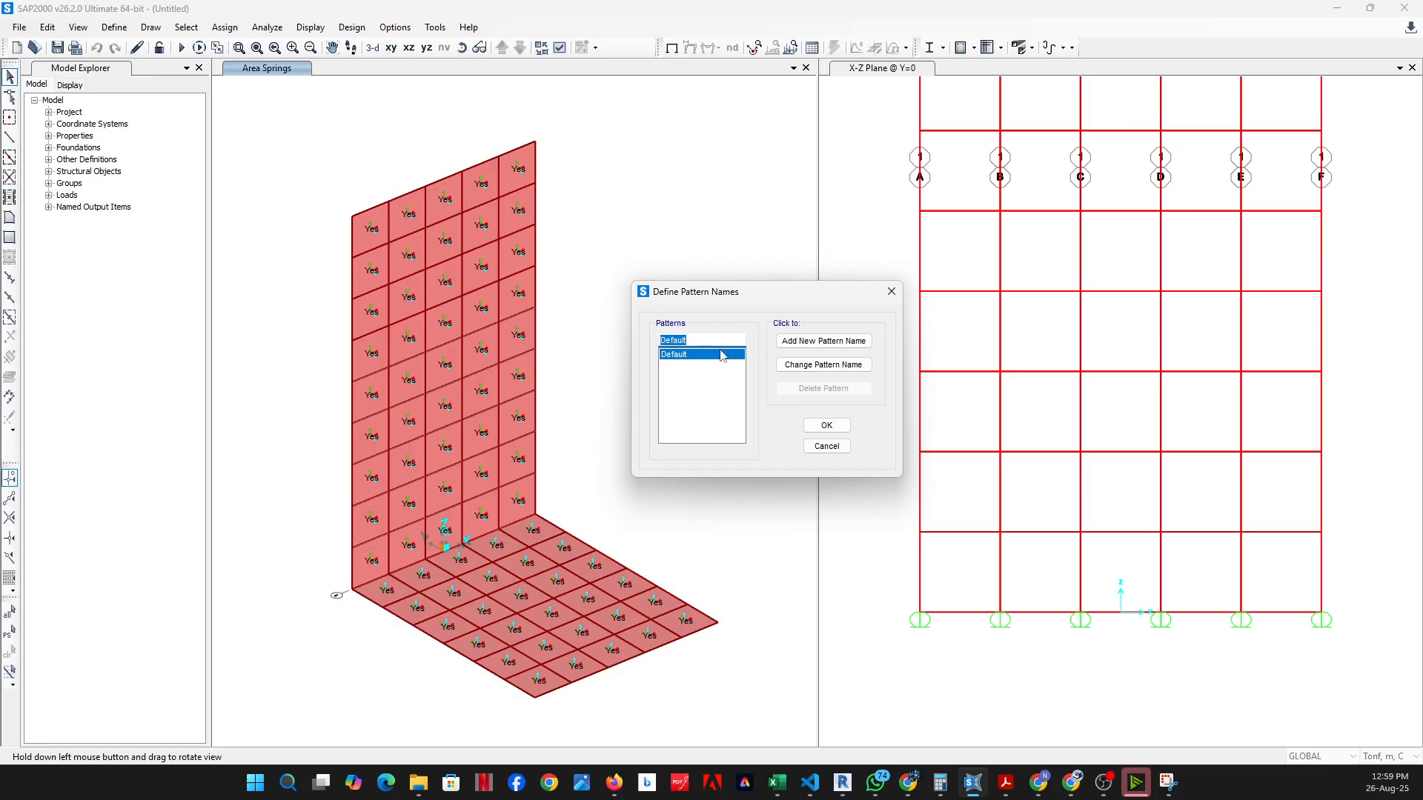
type("KA-1")
left_click(800, 345)
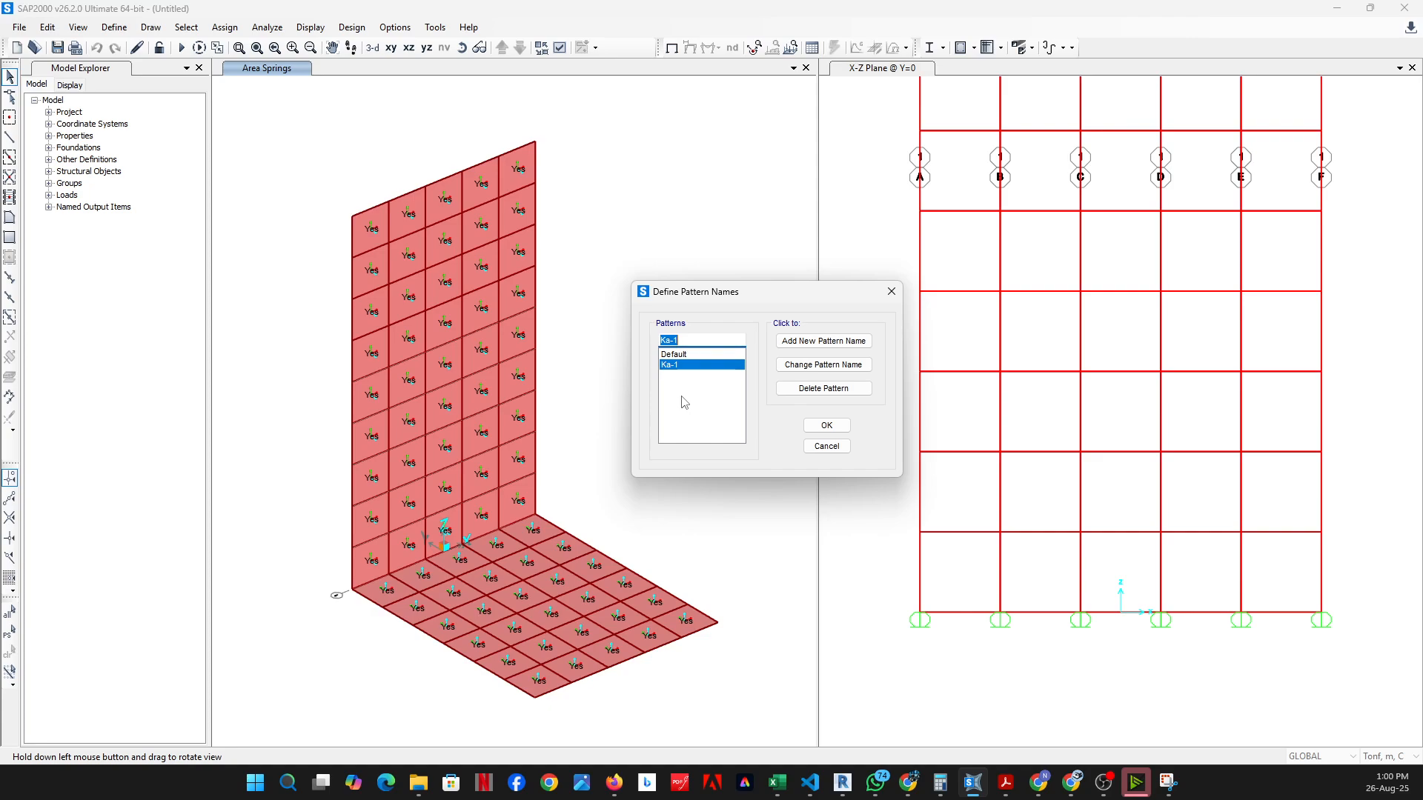
left_click(821, 427)
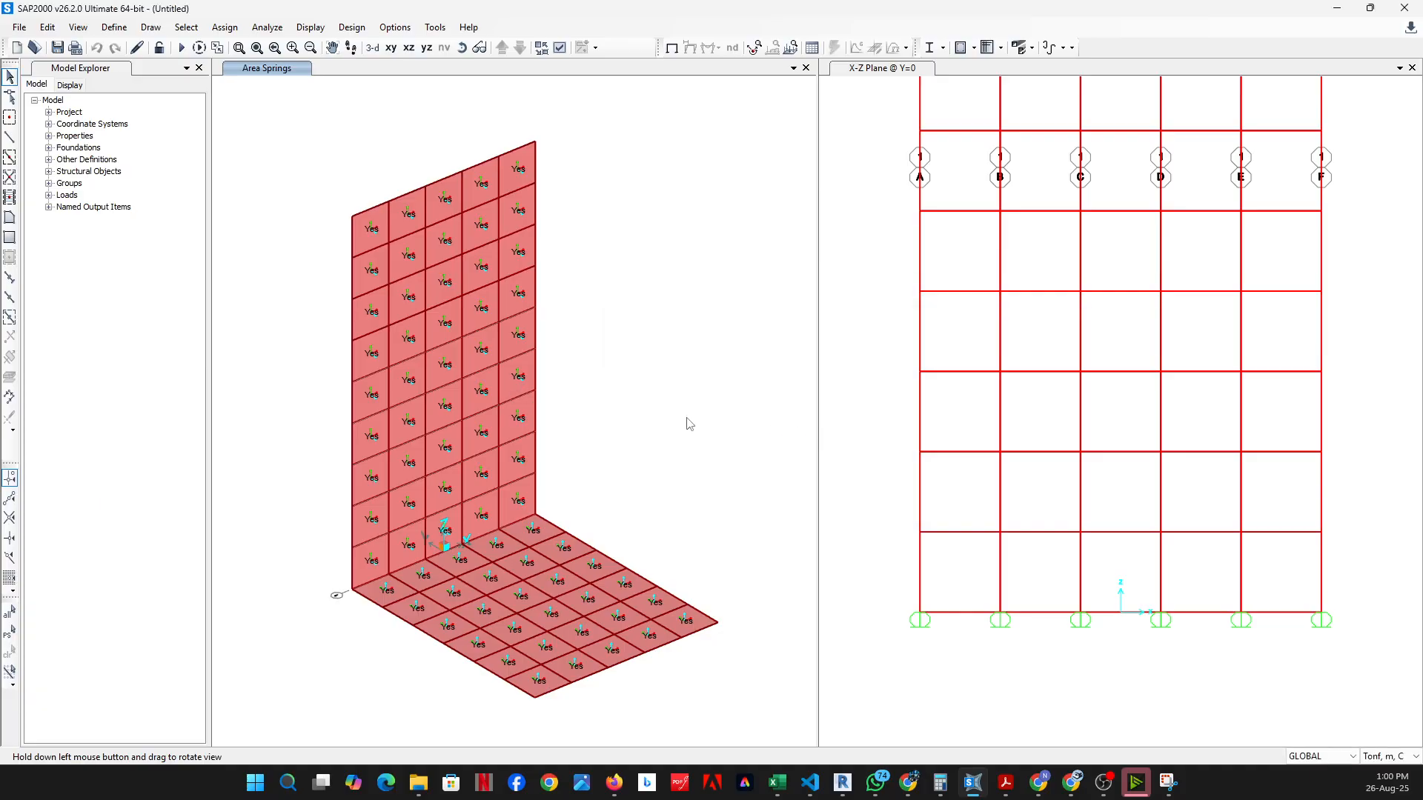
Select all of the wall's joints and area elements in the X-Z plane view at Y=0
left_click(889, 418)
scroll(1016, 444, "down", 2)
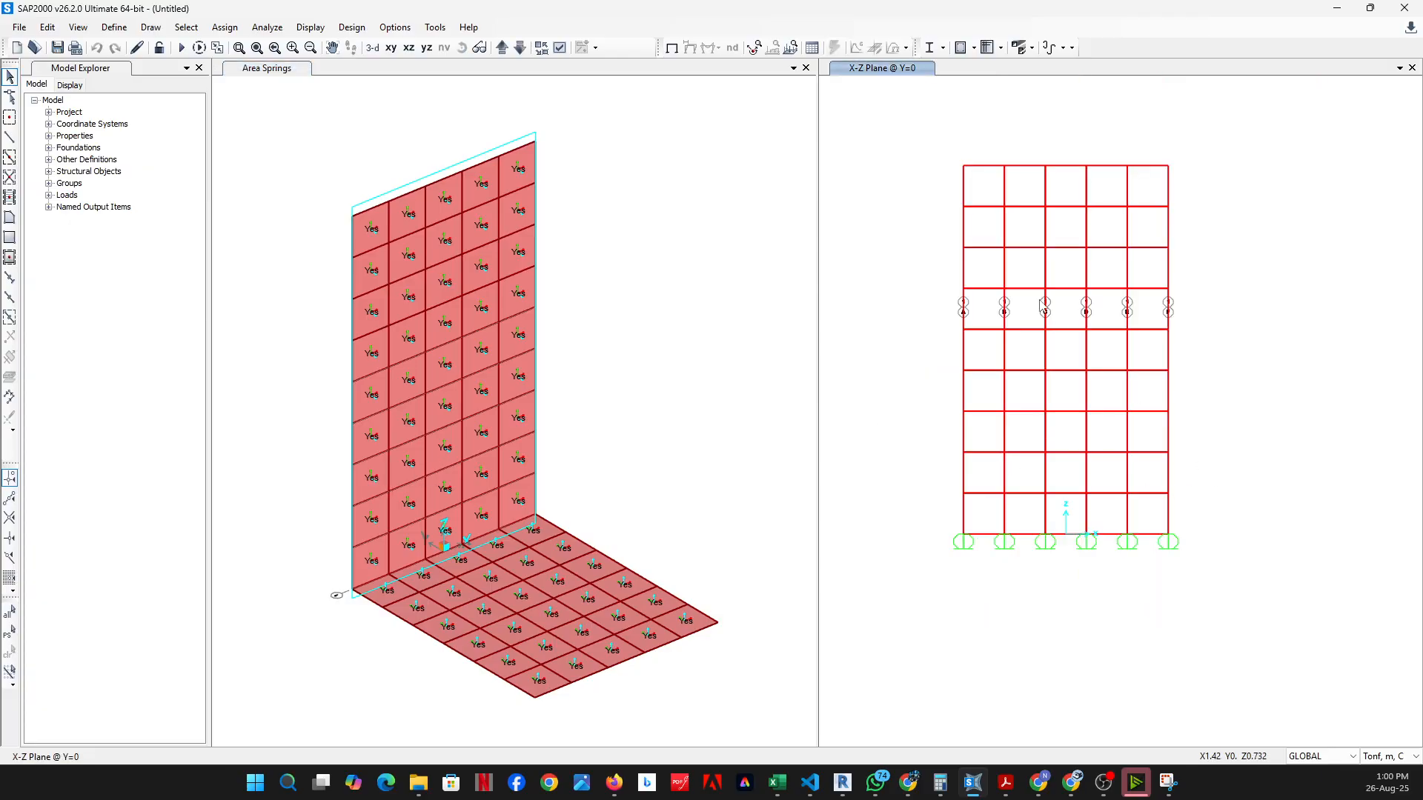
left_click_drag(906, 143, 1223, 588)
scroll(969, 547, "up", 2)
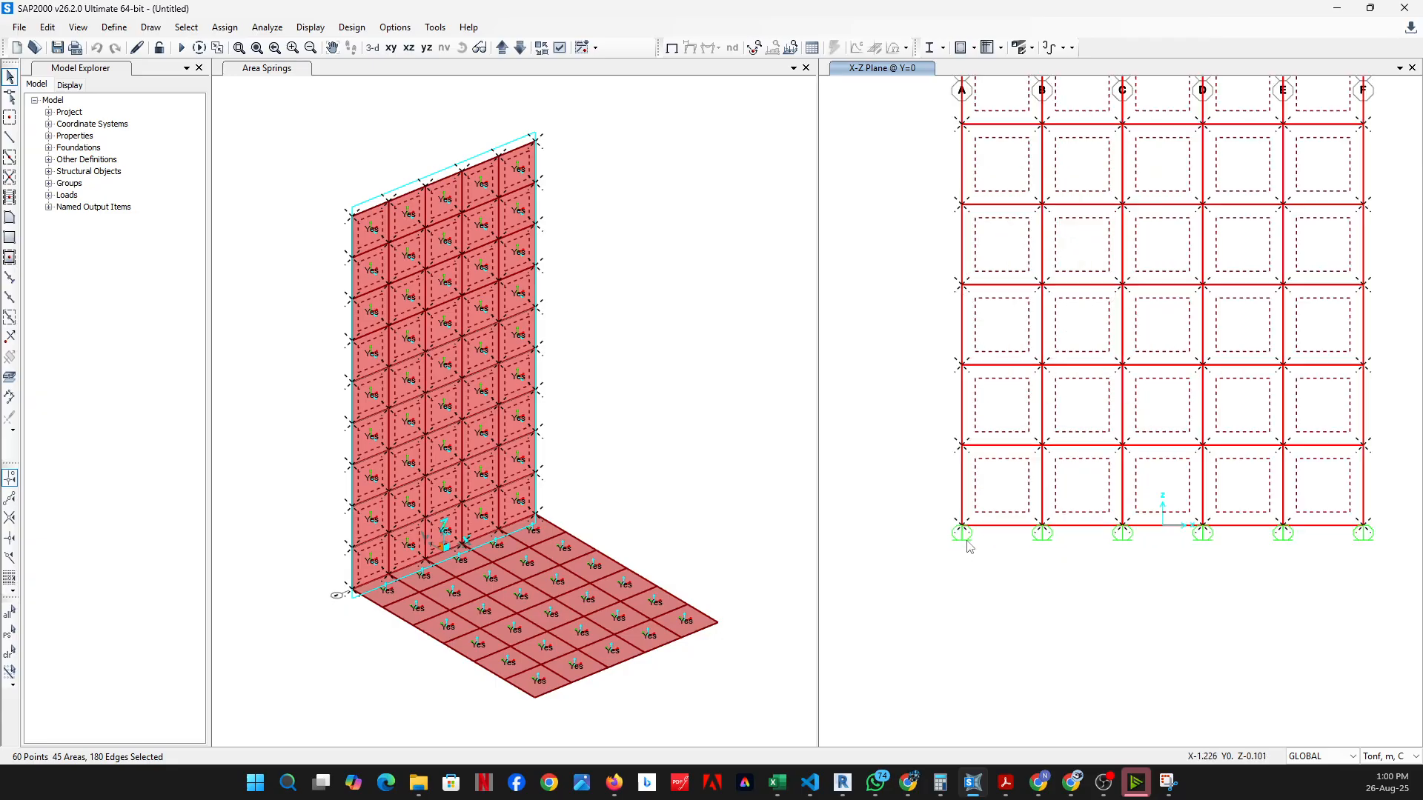
scroll(970, 547, "up", 4)
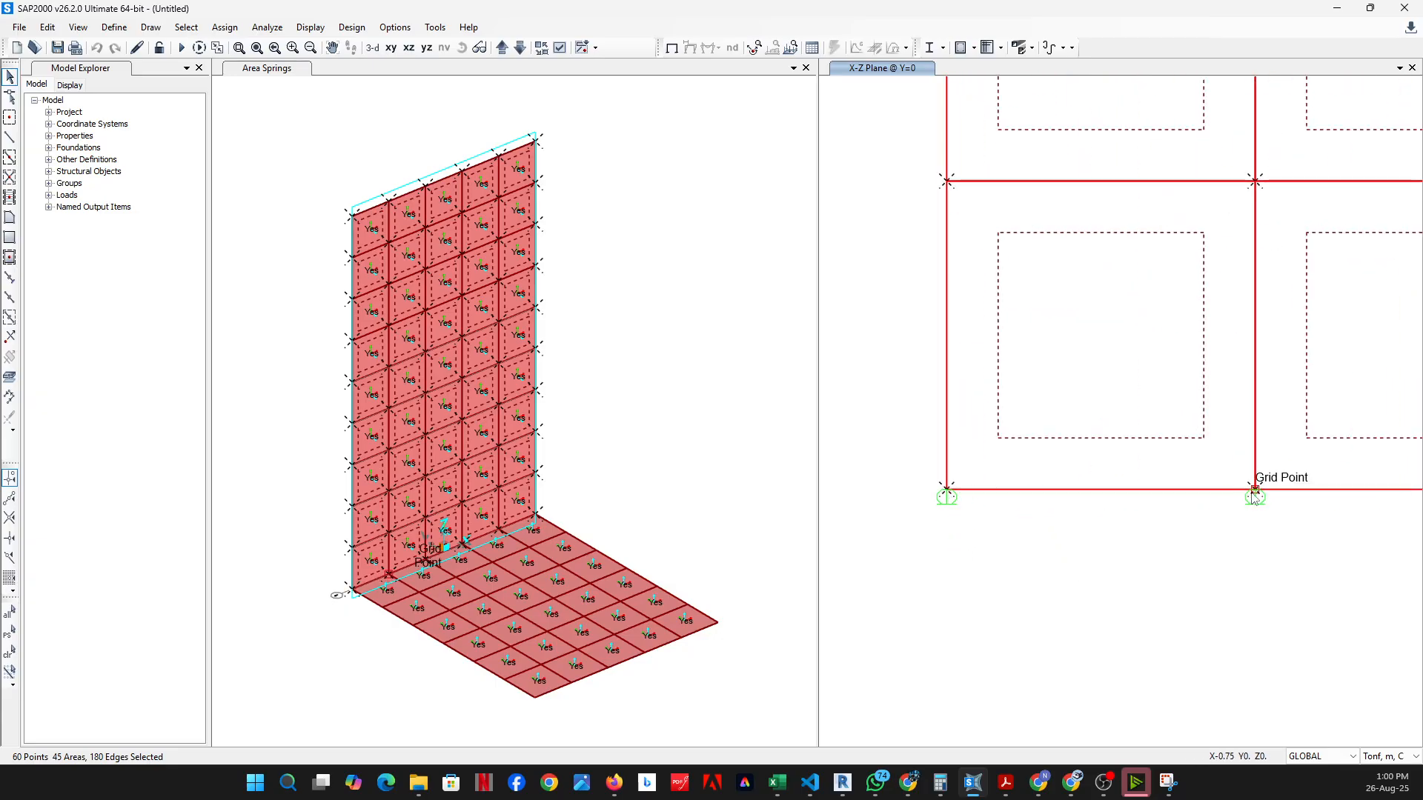
scroll(1230, 534, "down", 1)
scroll(1170, 547, "down", 3)
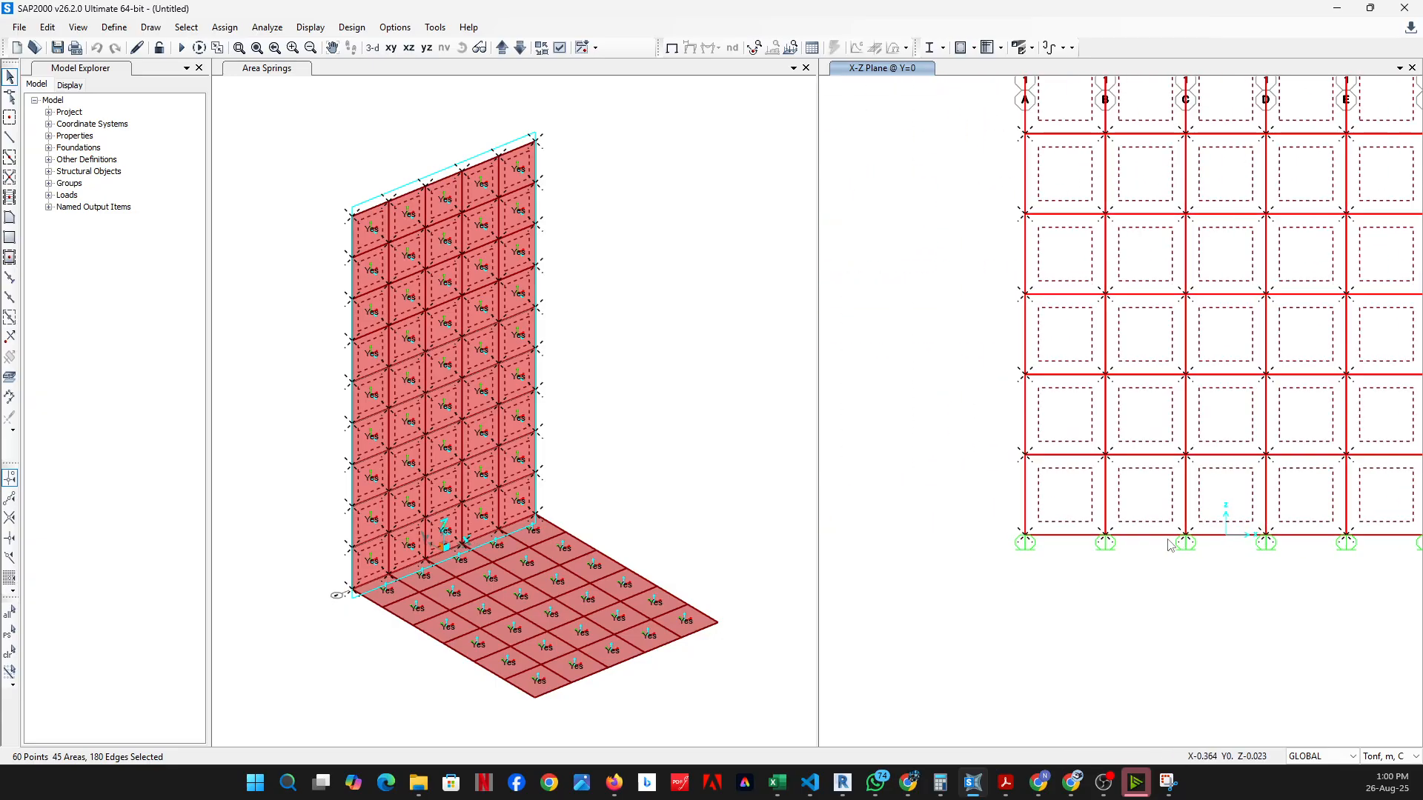
Drop the wall's base joints from the selection and reselect all joints and areas of the wall in the X-Z view
scroll(1171, 548, "down", 2)
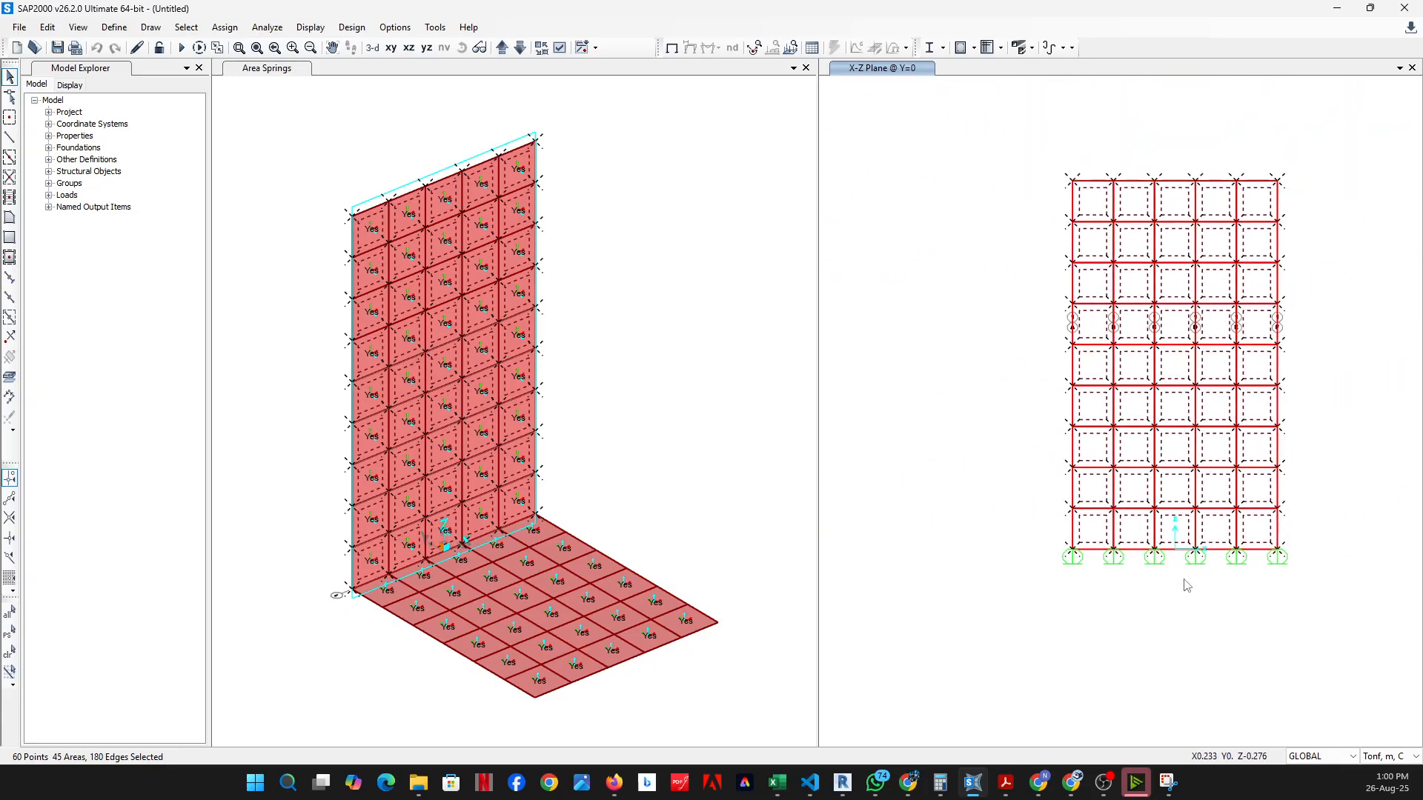
left_click(10, 654)
left_click_drag(1279, 531, 972, 181)
scroll(1090, 578, "up", 5)
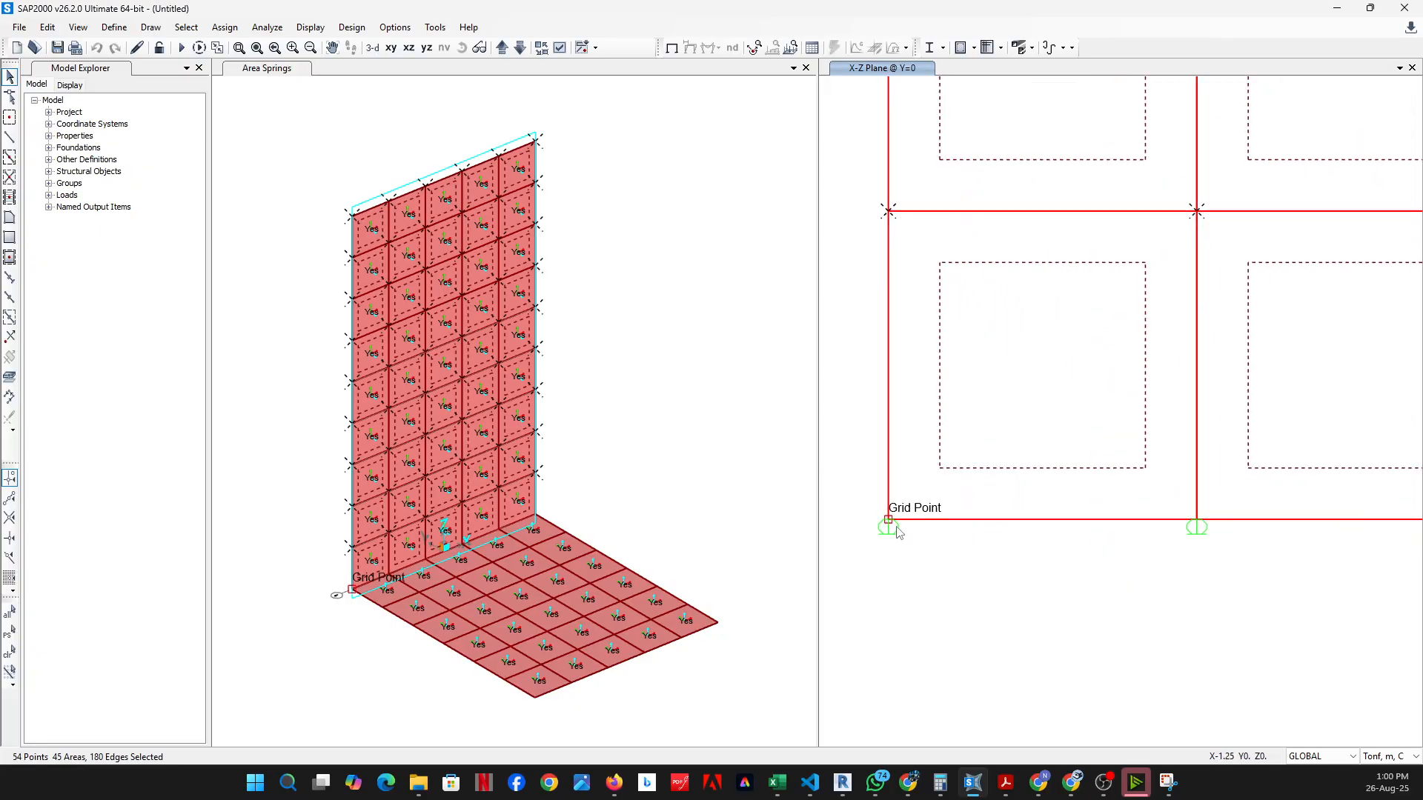
scroll(1111, 538, "down", 5)
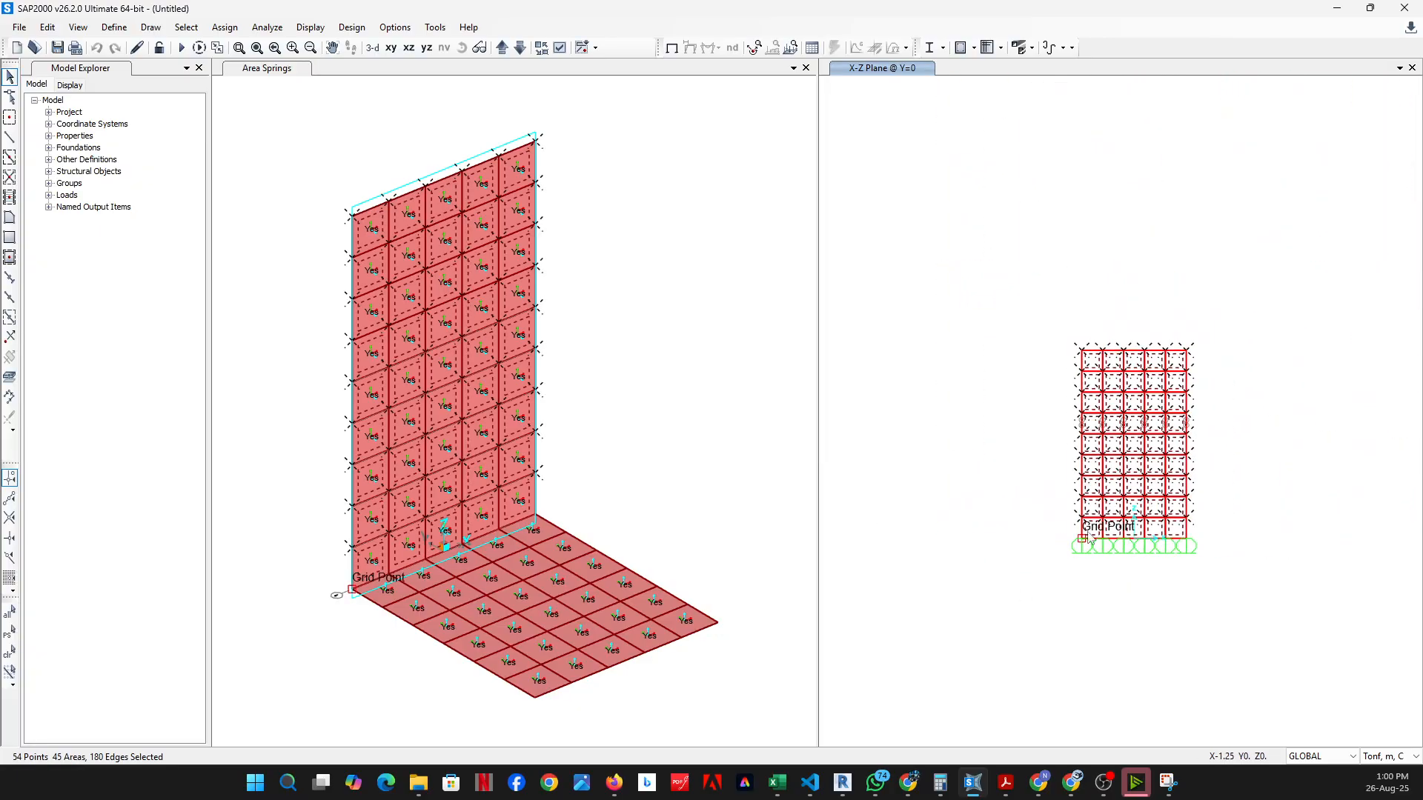
left_click_drag(1030, 243, 1241, 573)
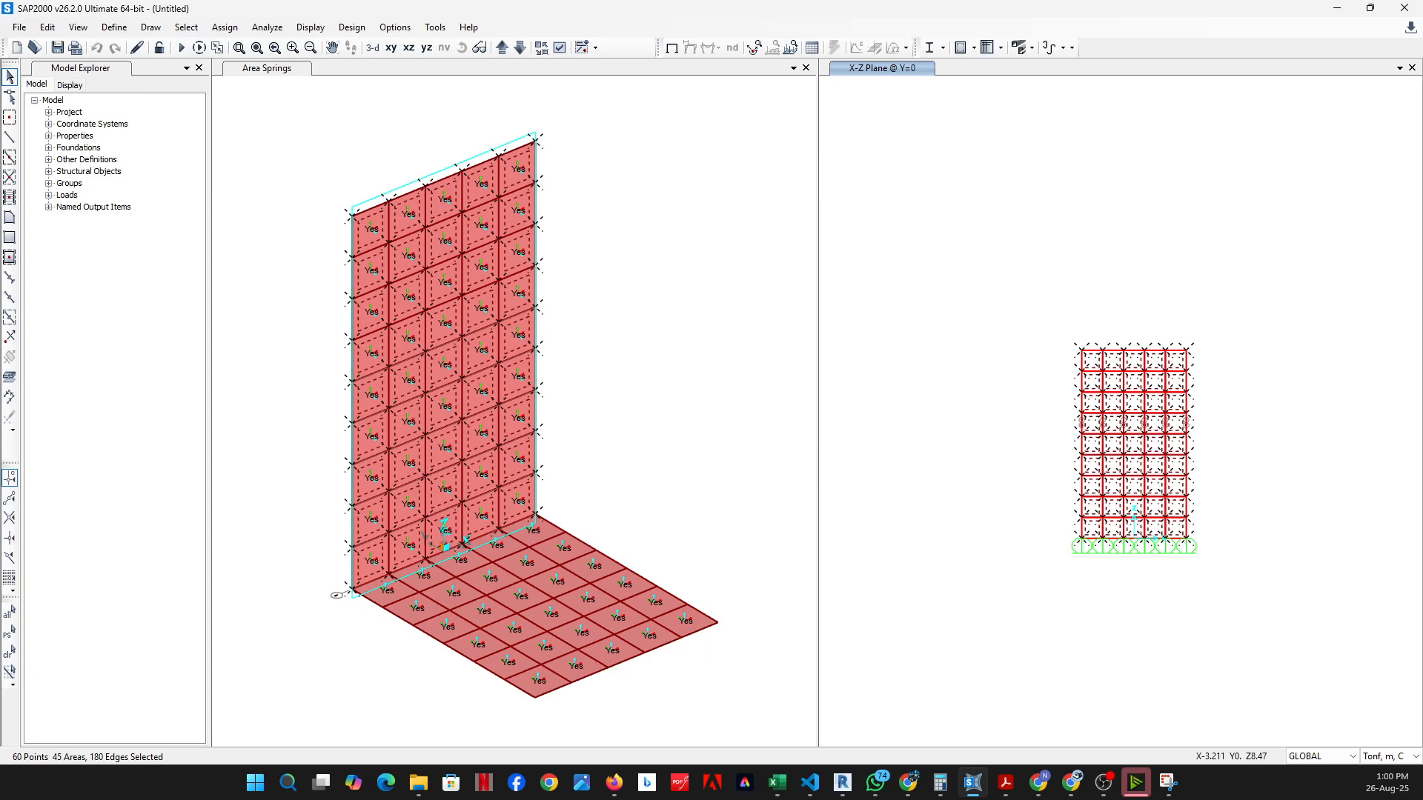
Start a joint pattern assignment for Ka-1 on the selected wall joints, defined by Z coordinate at zero pressure and weight per unit volume
left_click(237, 29)
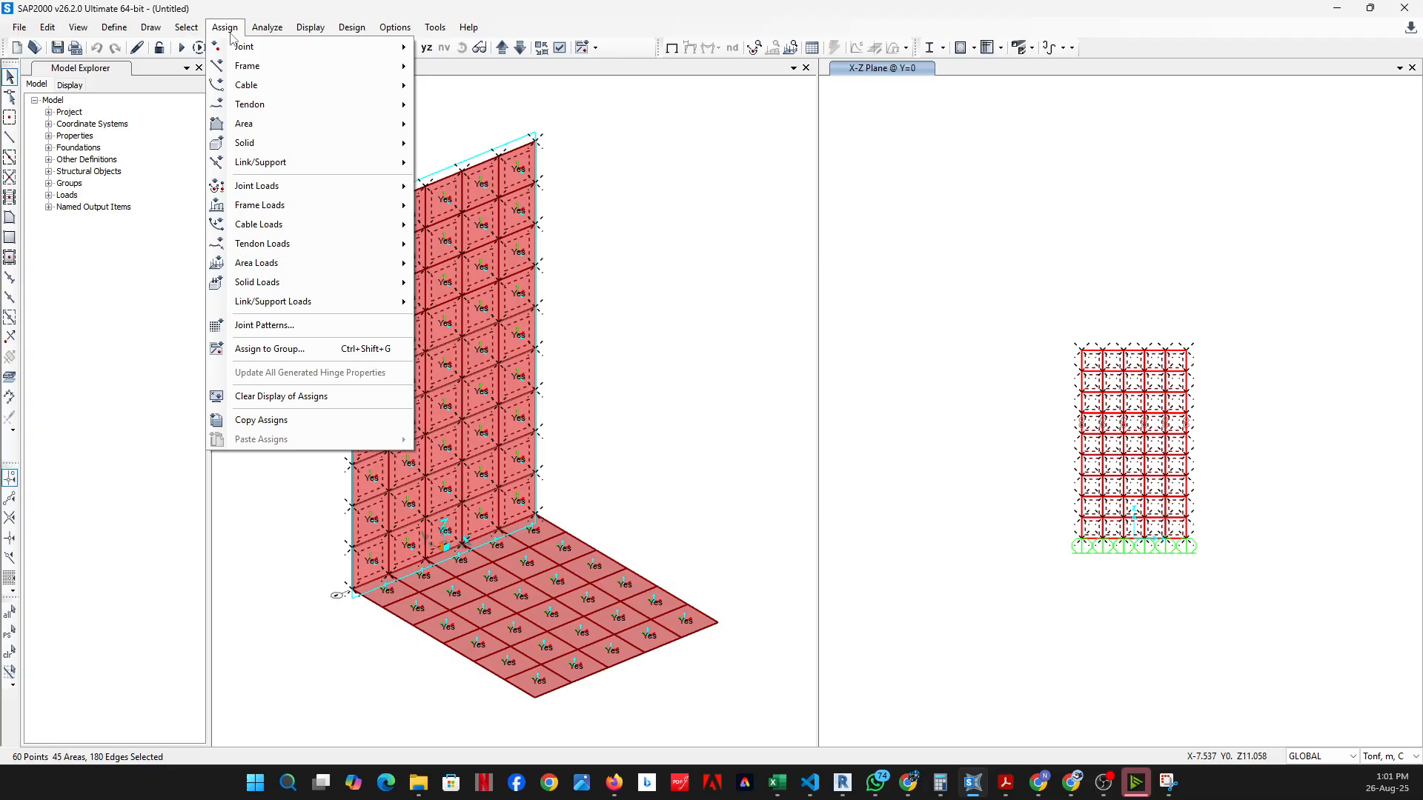
left_click(310, 331)
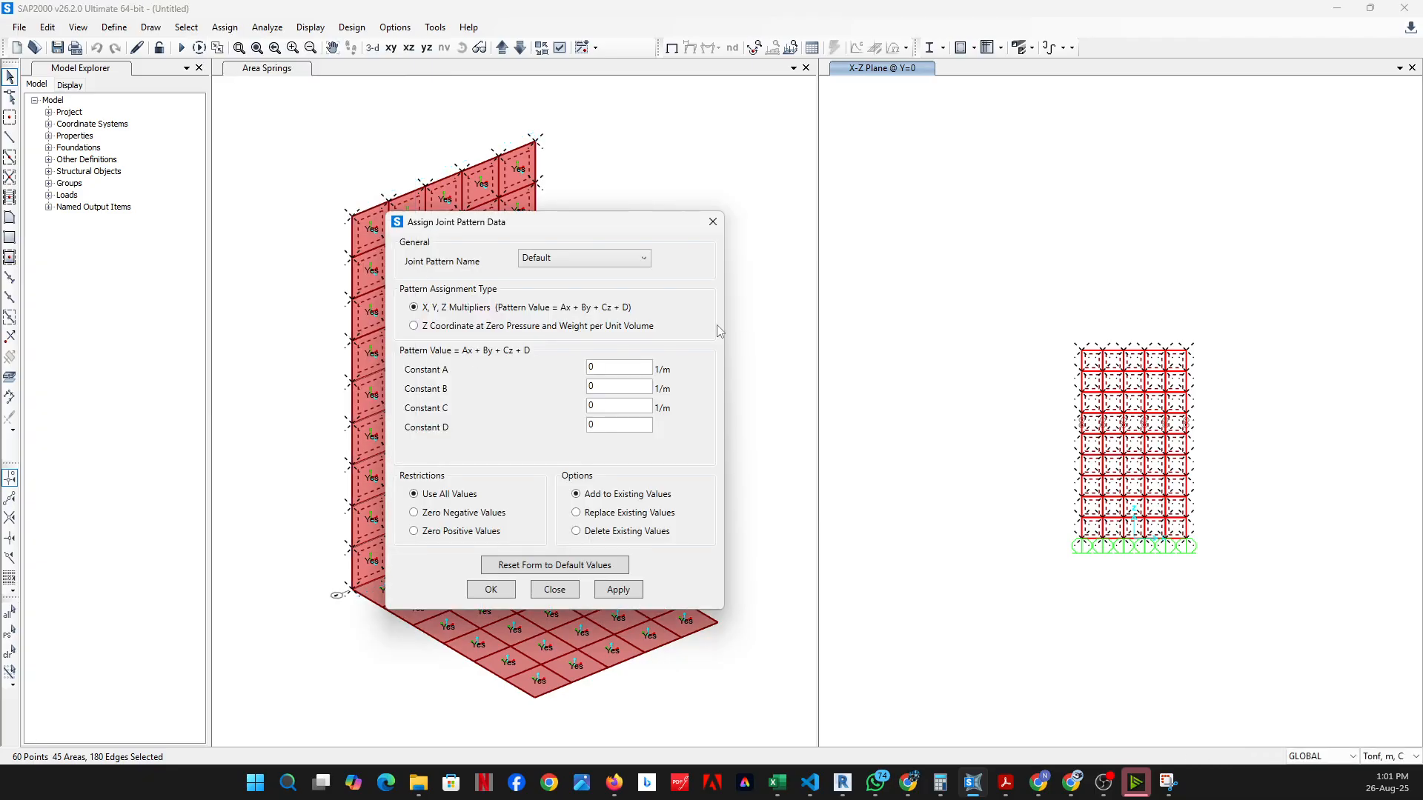
left_click(584, 264)
left_click(563, 291)
left_click_drag(561, 232, 908, 215)
left_click(851, 310)
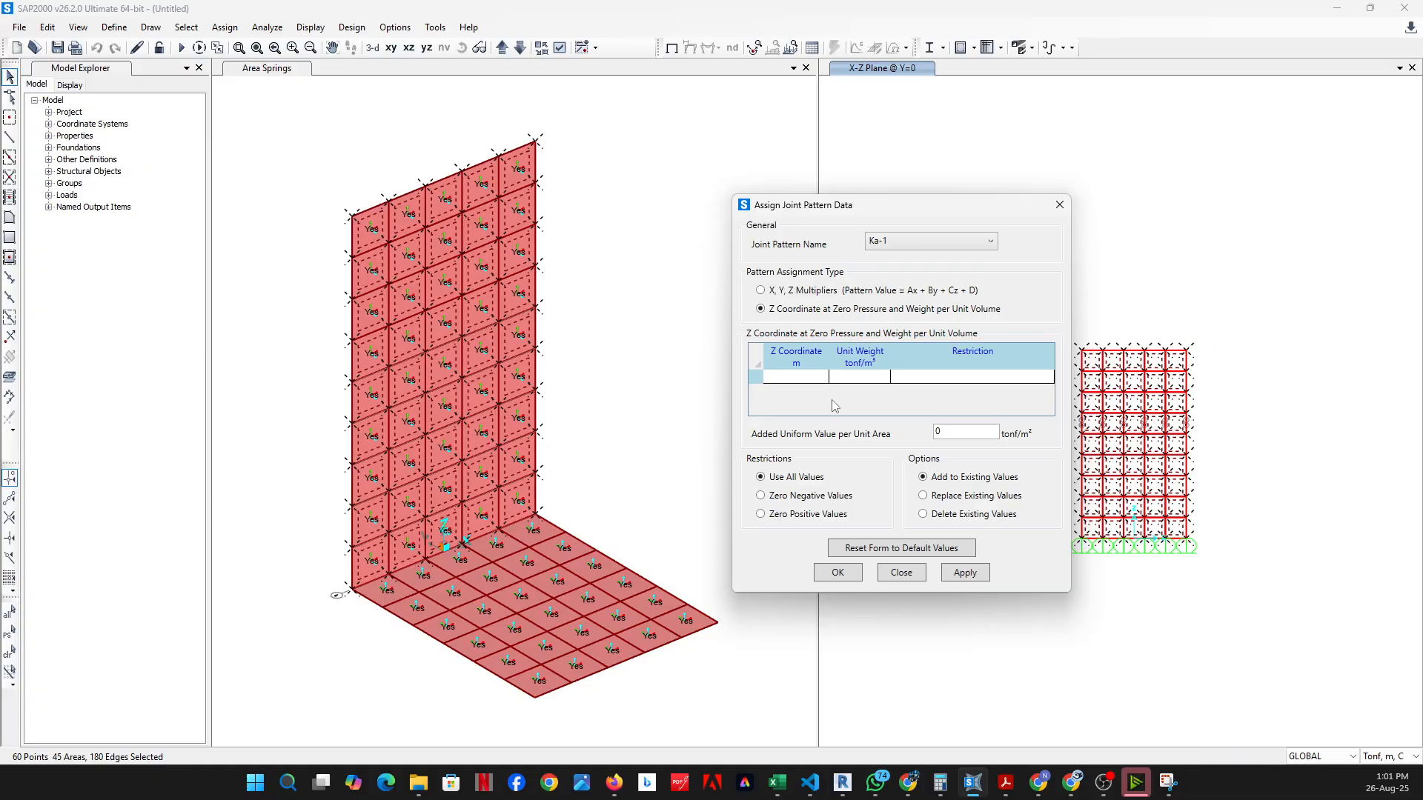
Assign the pattern with zero pressure at Z 4.5 m and unit weight 1.89 tonf/m³, replacing existing values
left_click(815, 378)
type("4.5")
key("Tab")
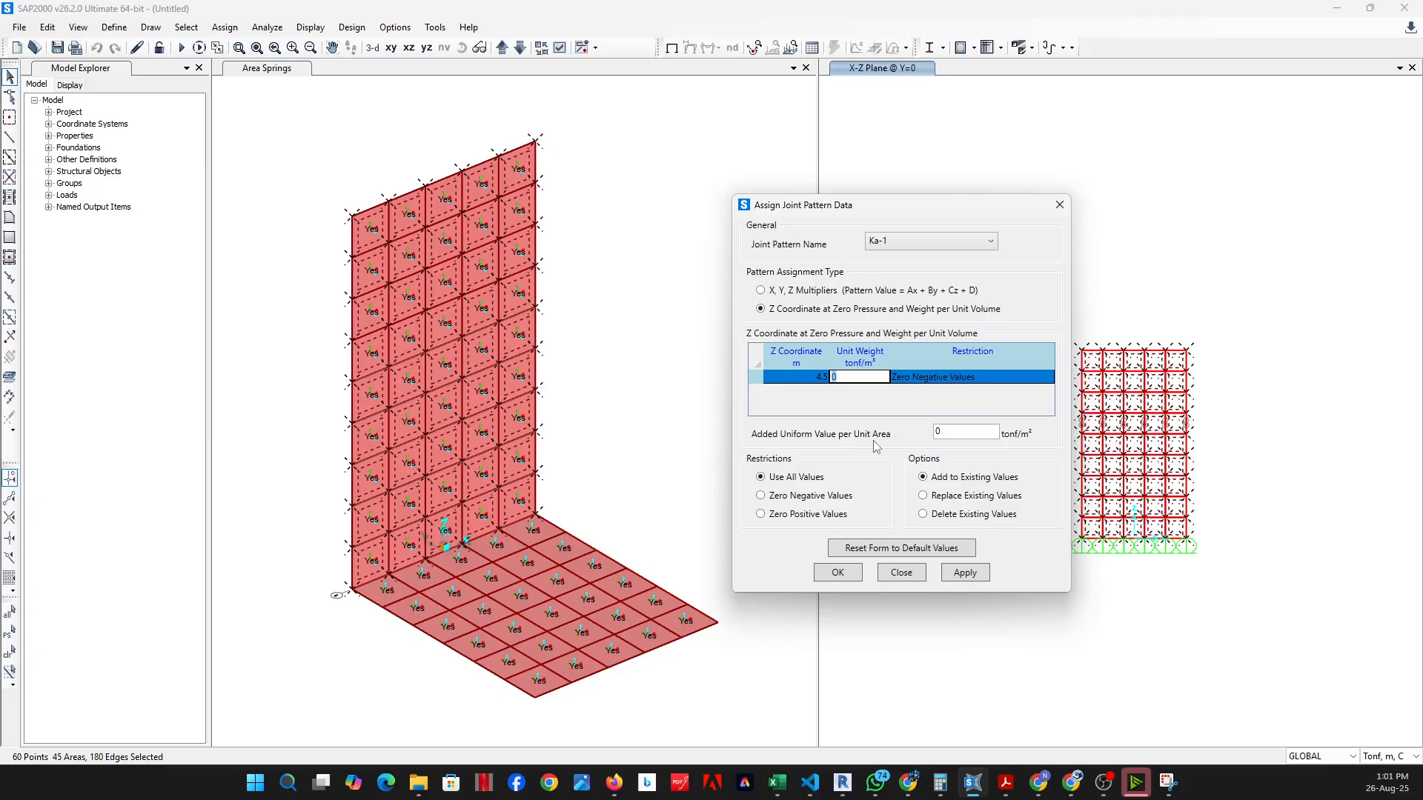
type("1.89")
left_click(954, 498)
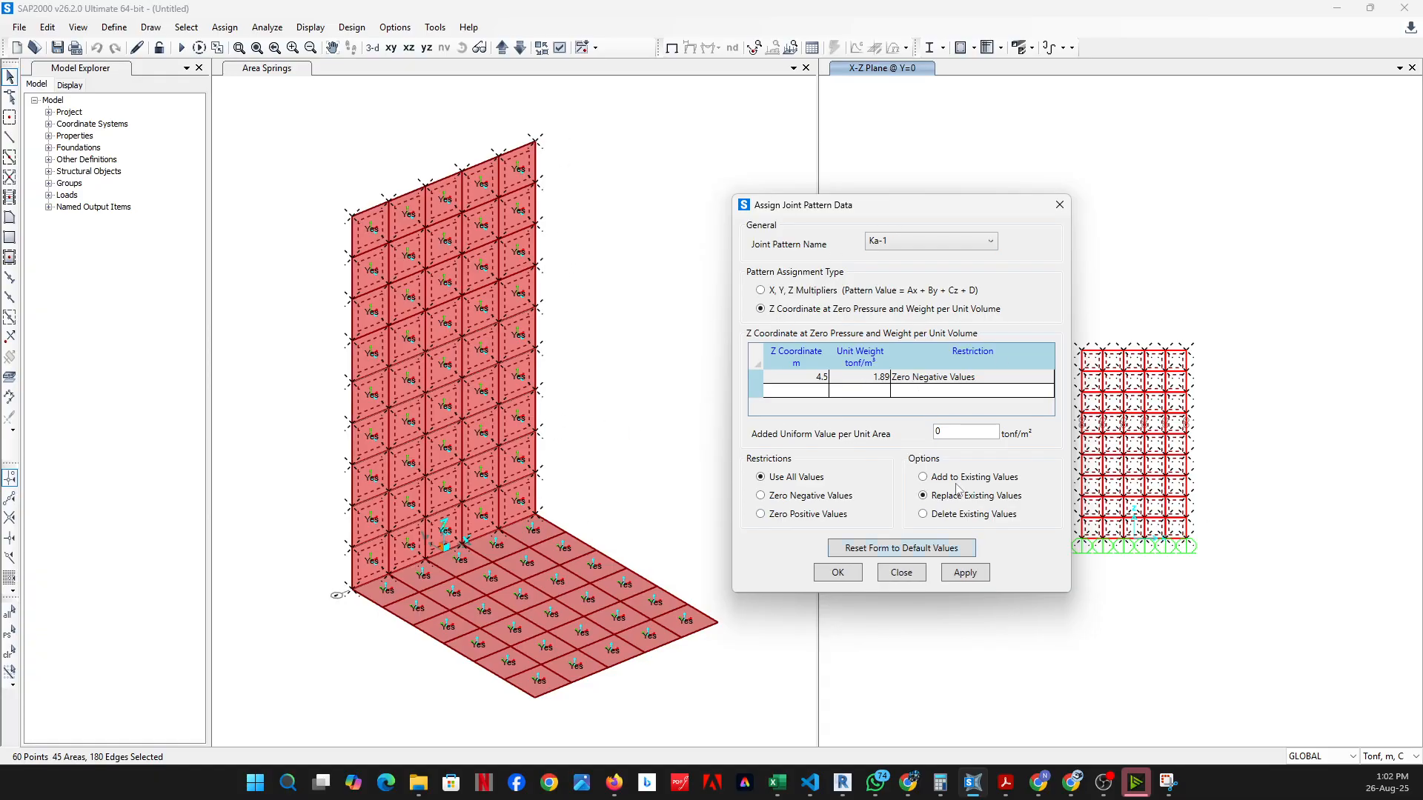
left_click(966, 574)
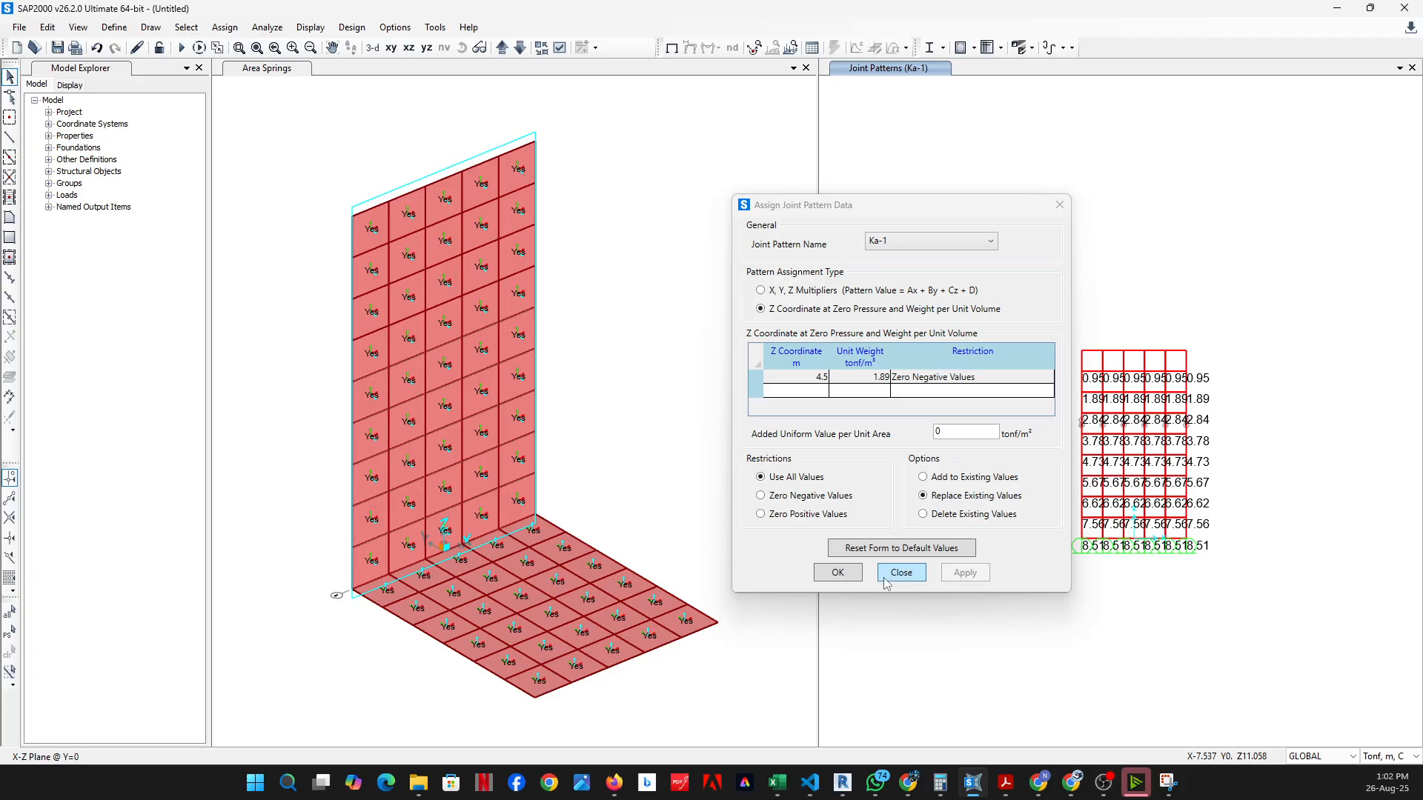
left_click(851, 576)
scroll(1238, 429, "up", 4)
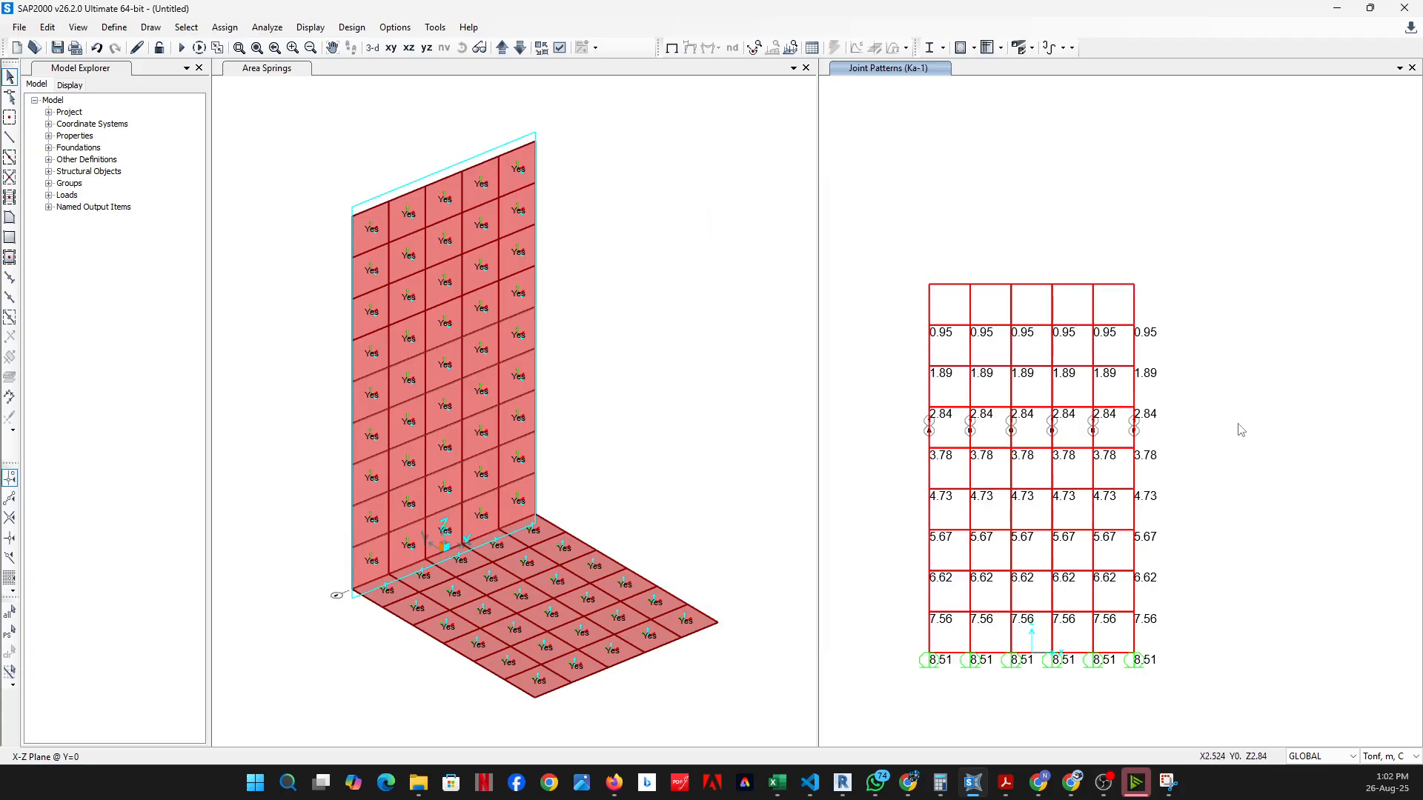
scroll(1327, 470, "down", 2)
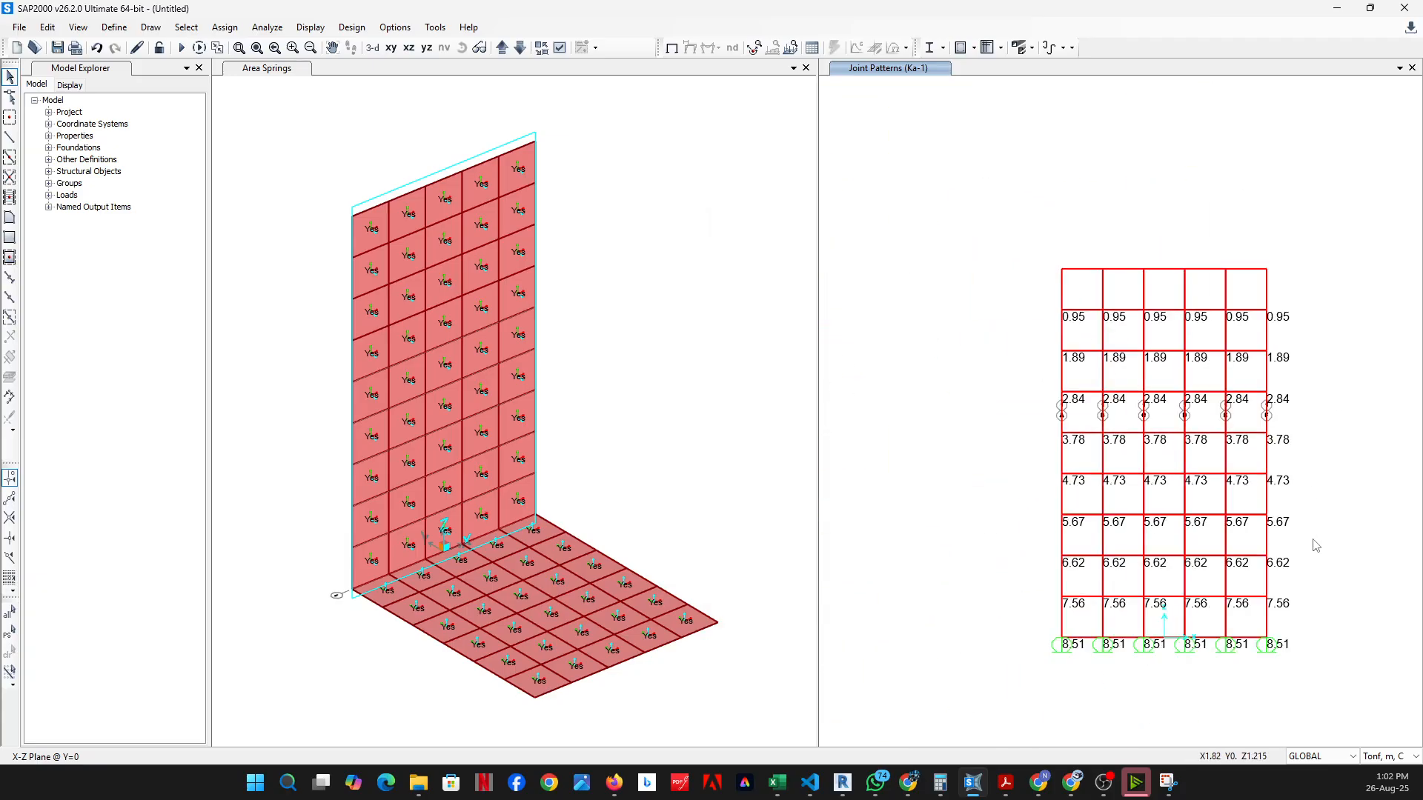
mouse_move(1314, 543)
middle_mouse_down()
mouse_move(1324, 507)
mouse_move(1316, 538)
middle_mouse_up()
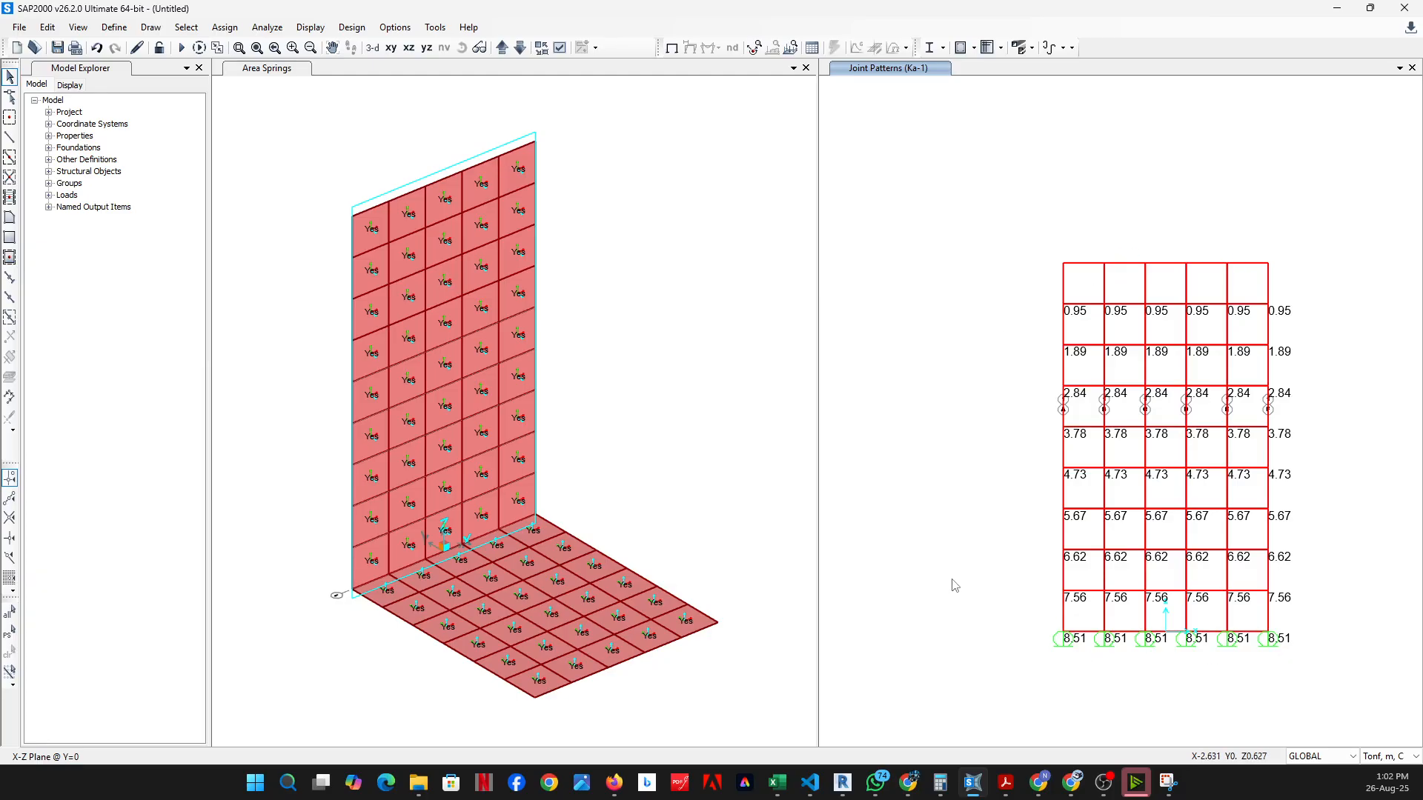
Switch to Snipping Tool and handwrite the formula γh·Ka beside the pressure diagram on the snip
left_click(1107, 780)
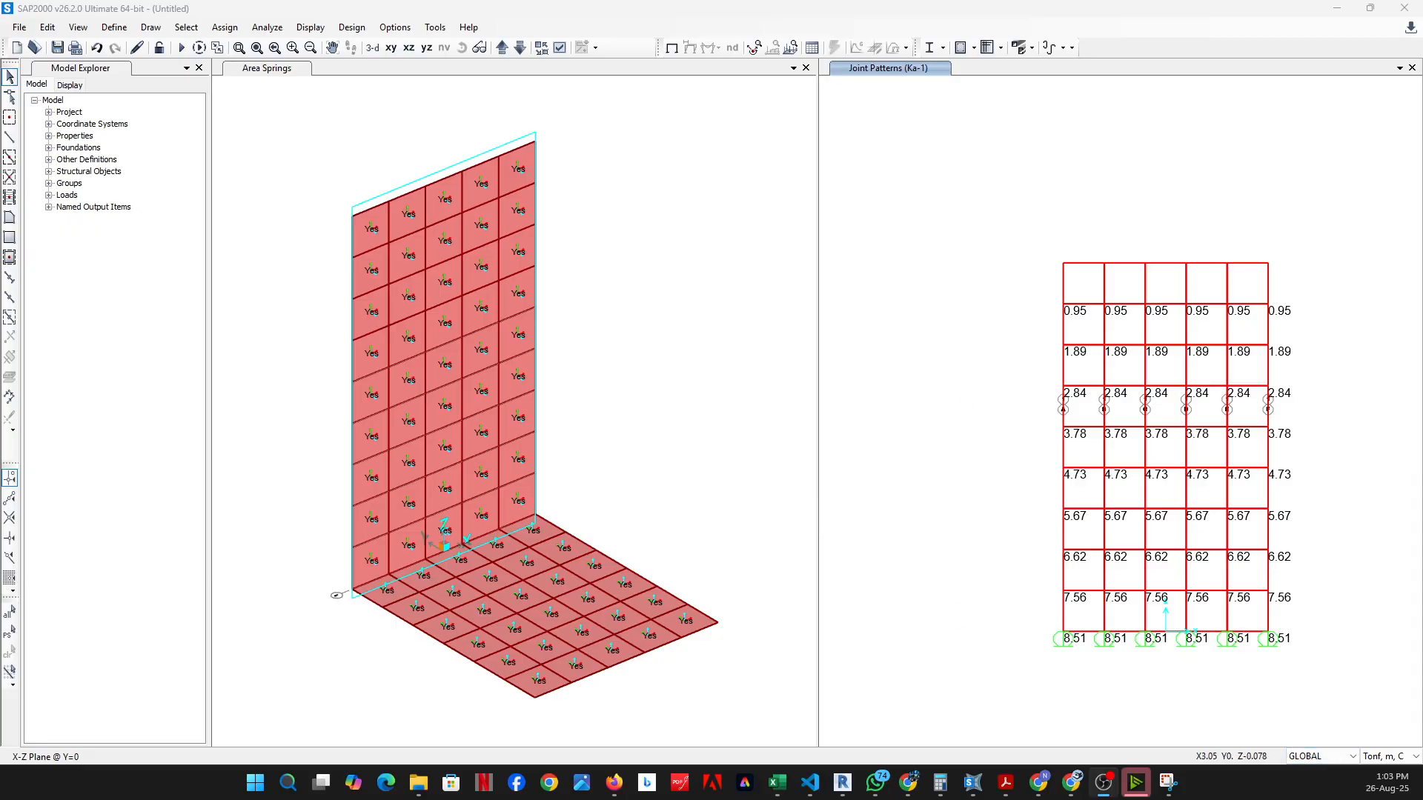
key("alt+Tab")
mouse_move(878, 272)
left_mouse_down()
mouse_move(899, 326)
mouse_move(905, 261)
mouse_move(962, 303)
left_mouse_up()
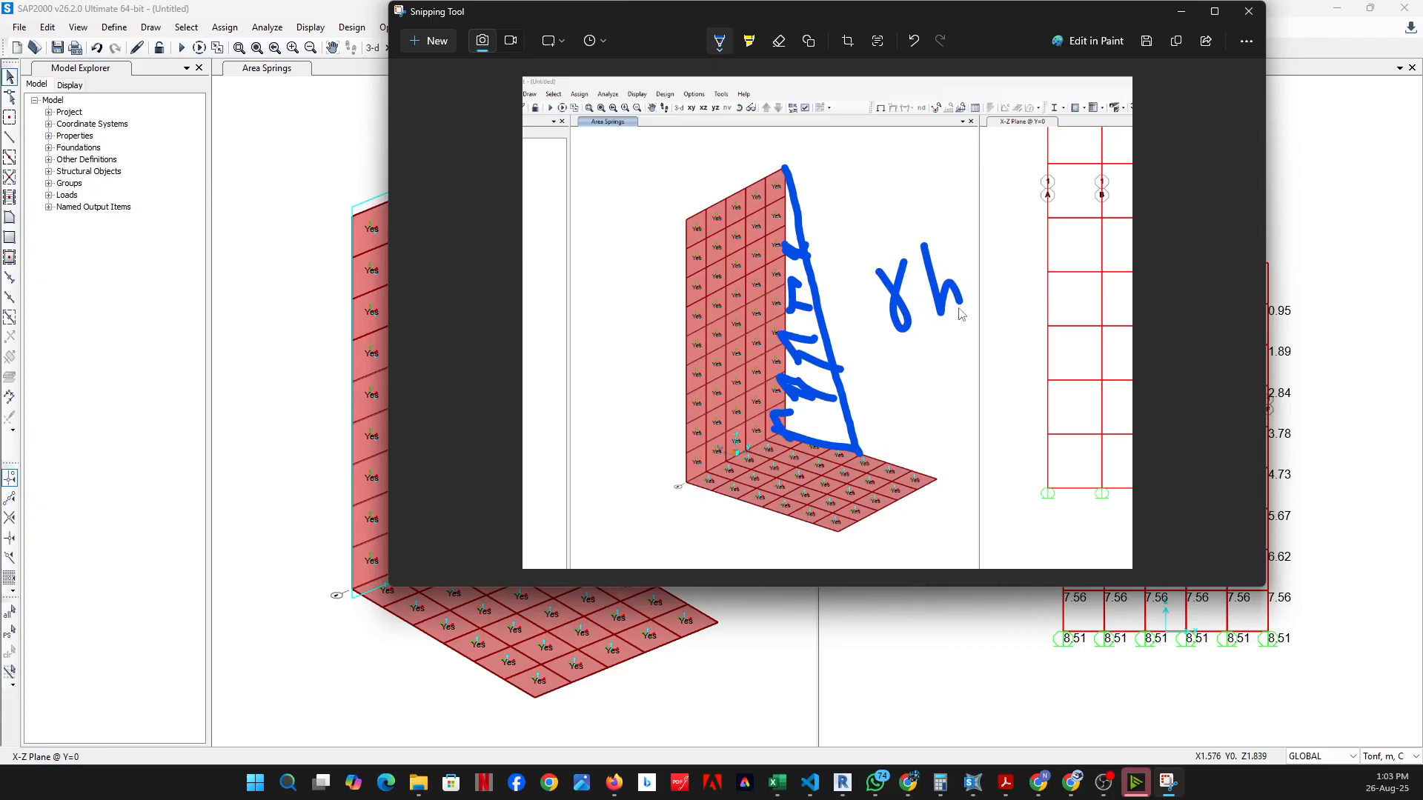
left_click(965, 275)
mouse_move(981, 252)
left_mouse_down()
mouse_move(991, 292)
mouse_move(1039, 284)
left_mouse_up()
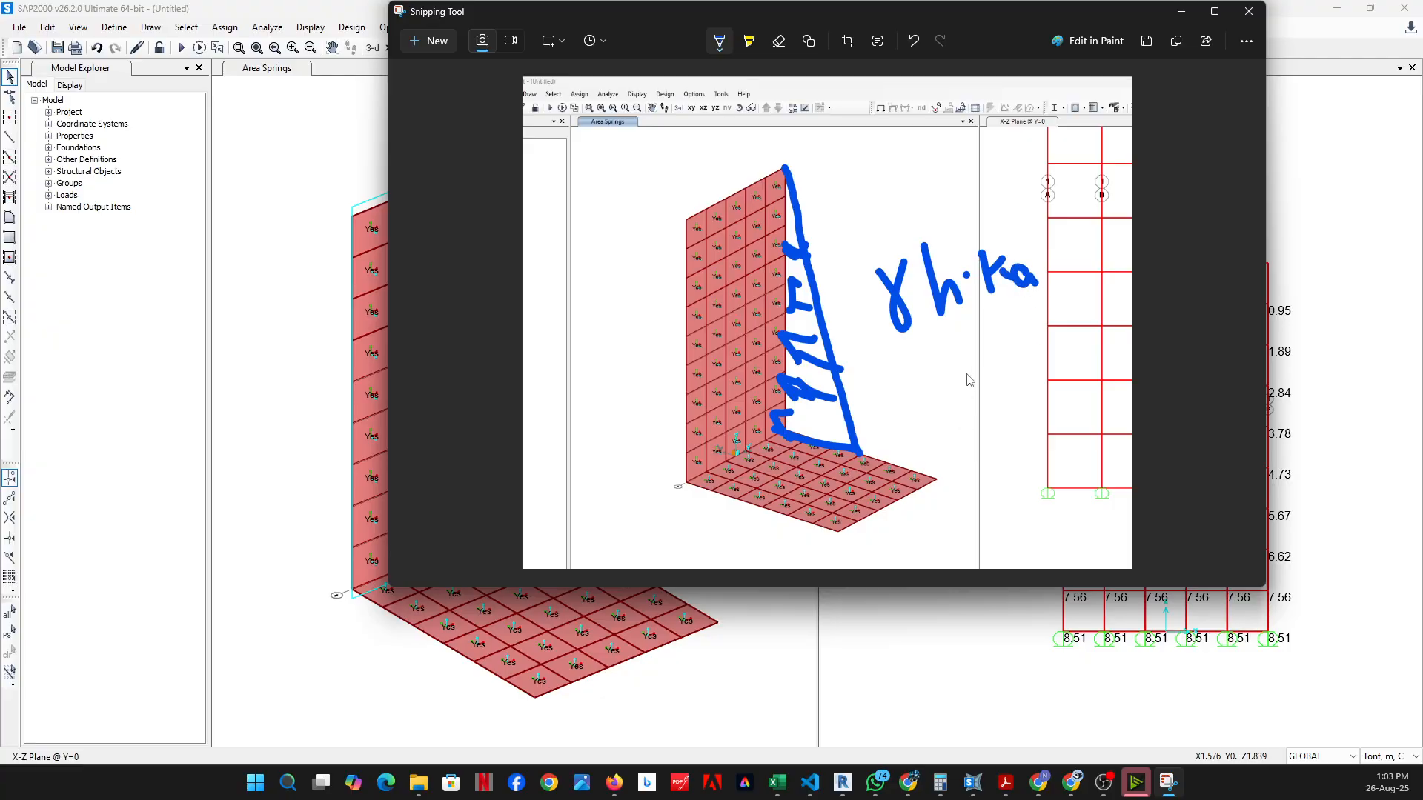
Annotate the formula with an underline below γh, σ= before it and a tick above Ka, and return to SAP2000
left_click_drag(1091, 20, 745, 76)
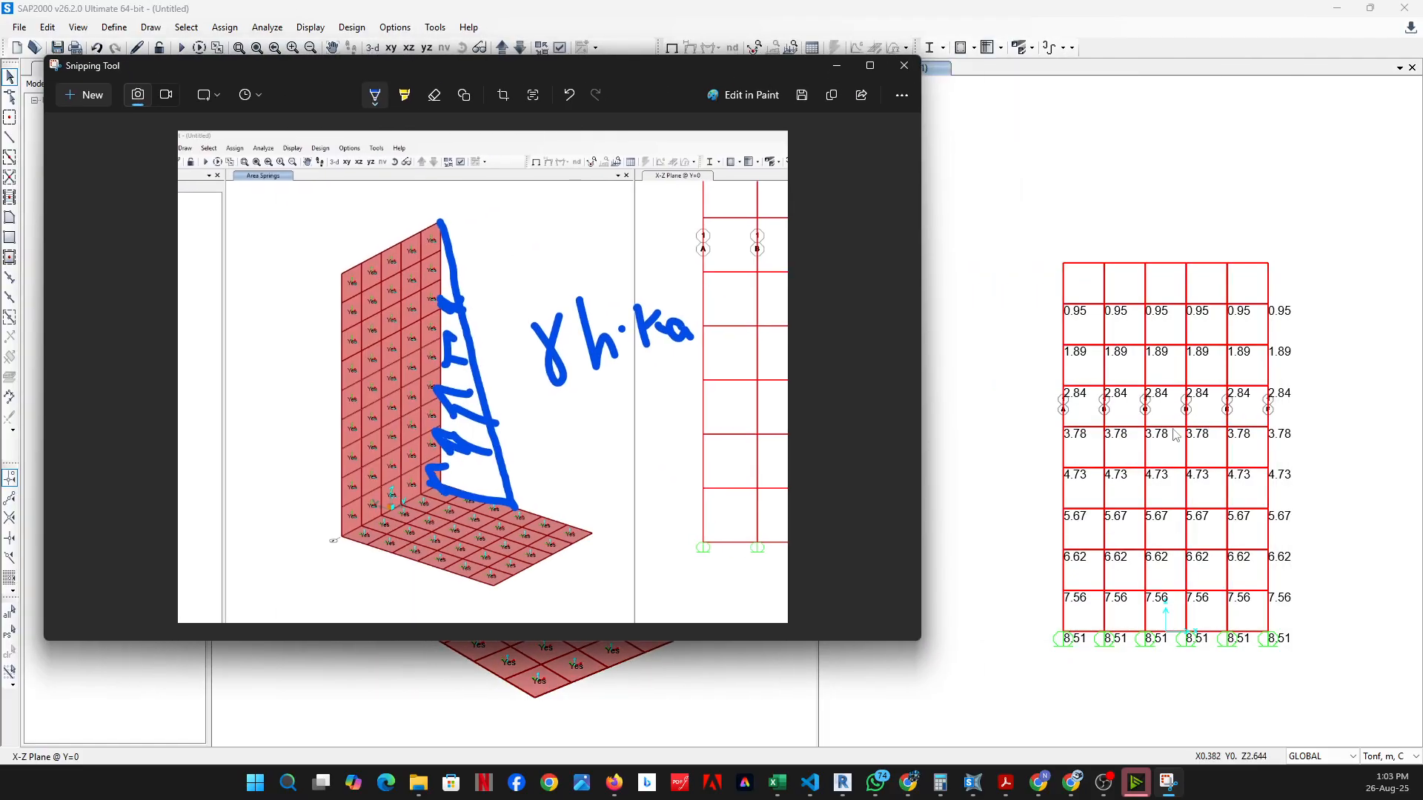
left_click_drag(559, 406, 623, 373)
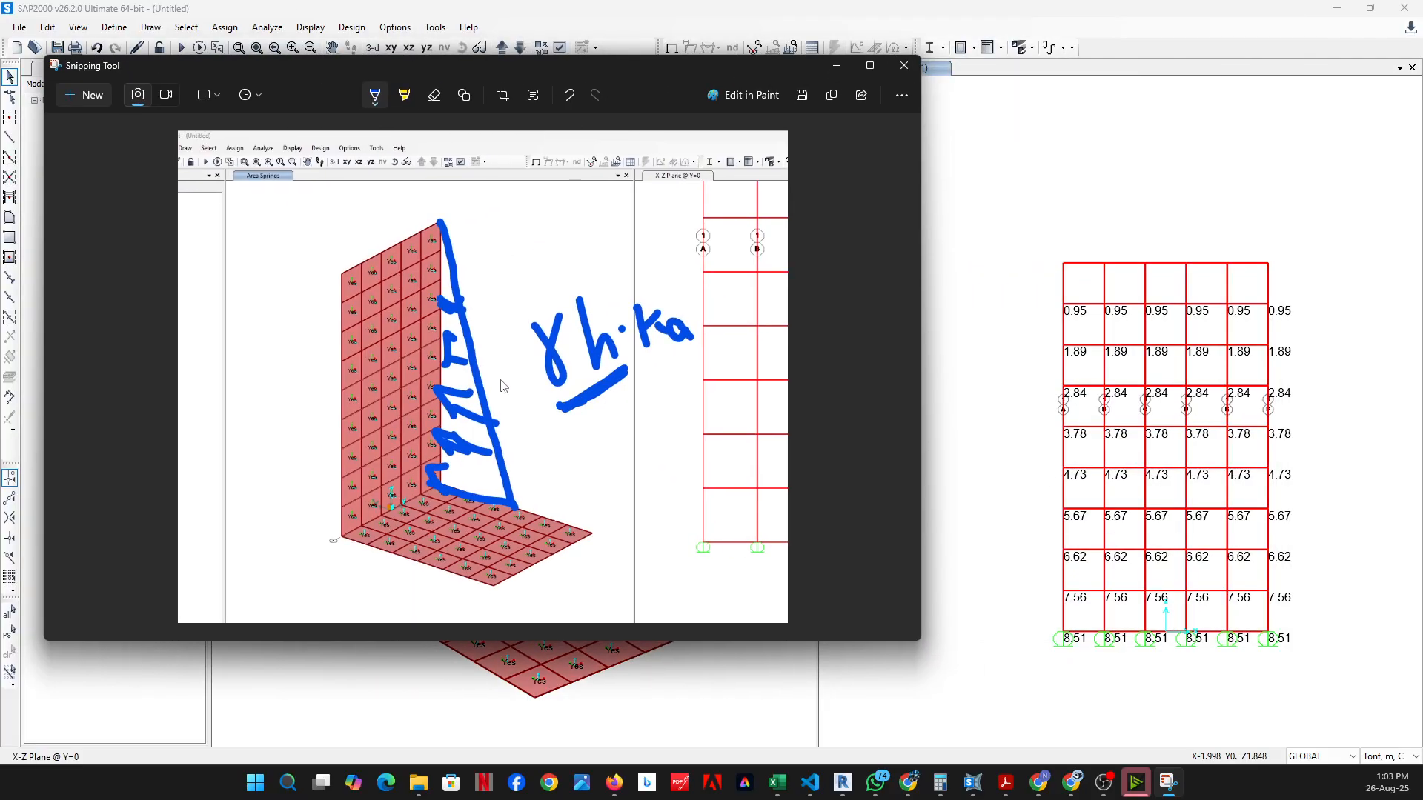
left_click_drag(500, 382, 564, 390)
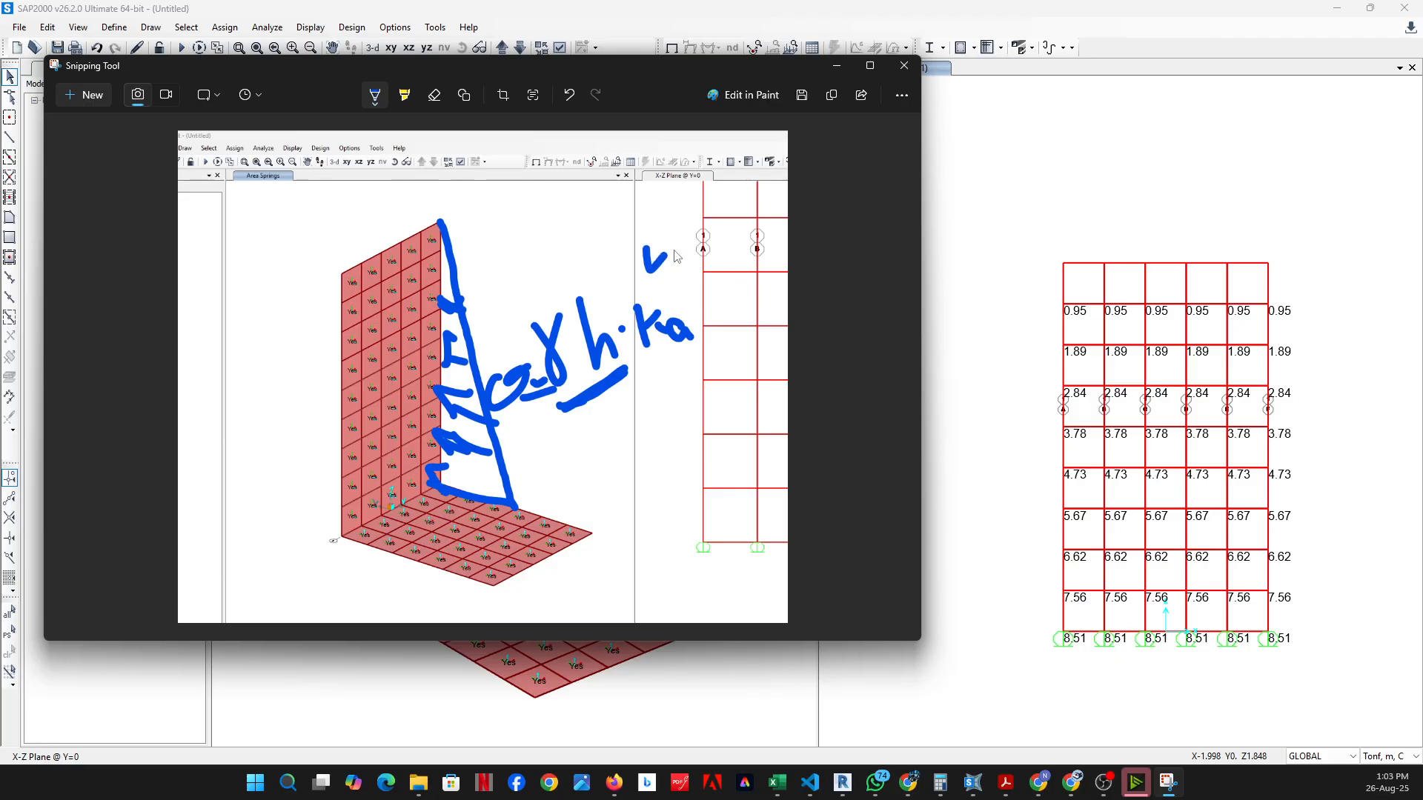
left_click_drag(644, 248, 719, 182)
left_click(837, 65)
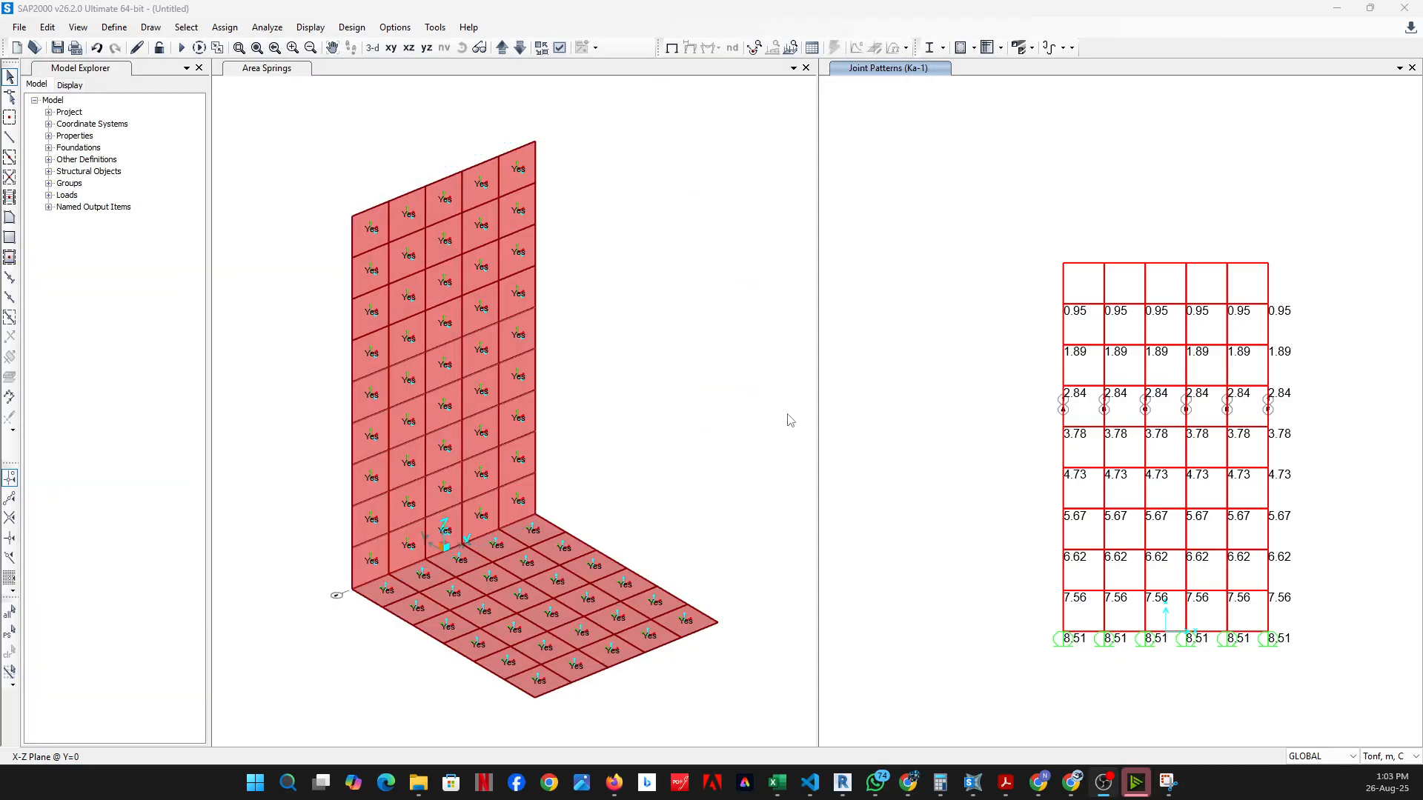
Select the whole wall and start an area surface pressure load assignment for load pattern H
left_click_drag(947, 178, 1254, 635)
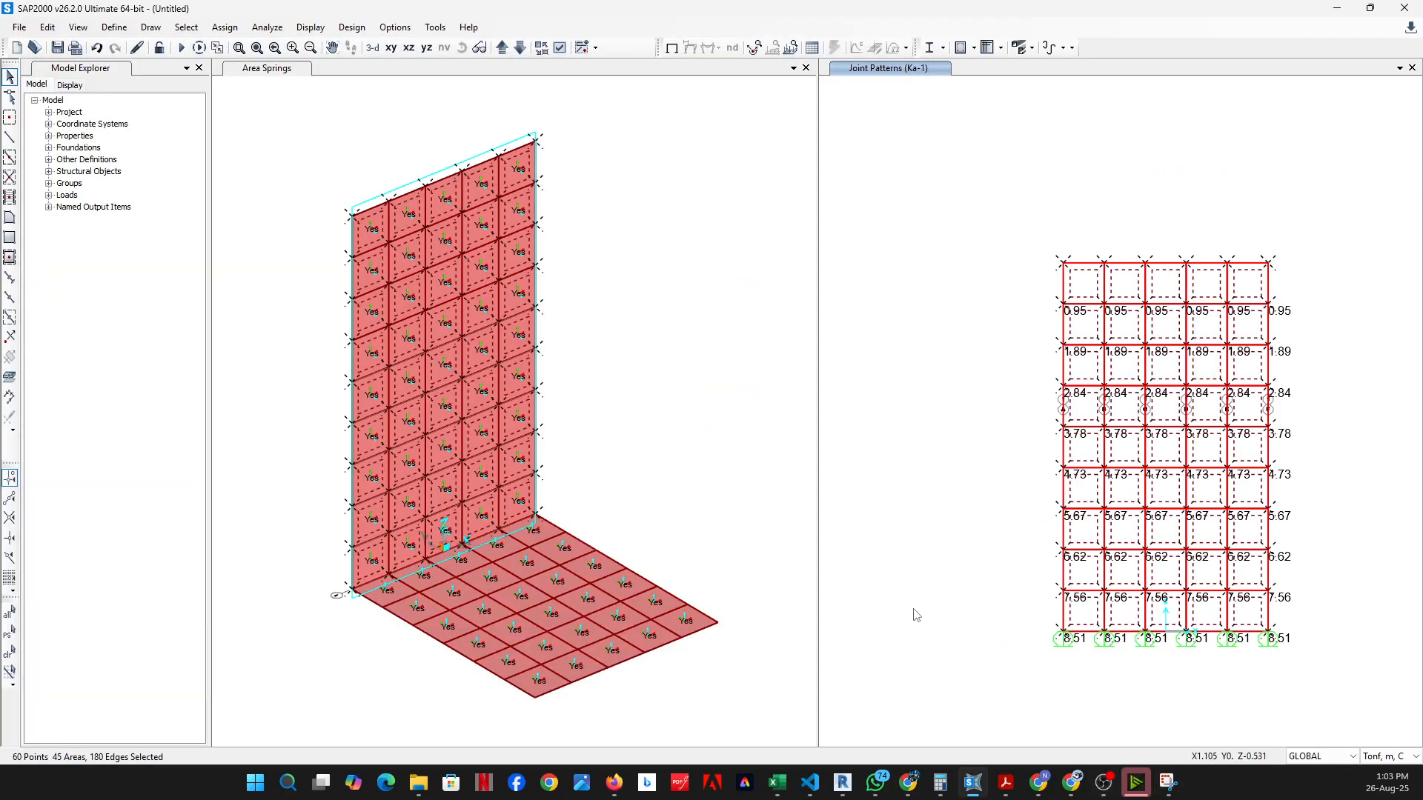
left_click(225, 28)
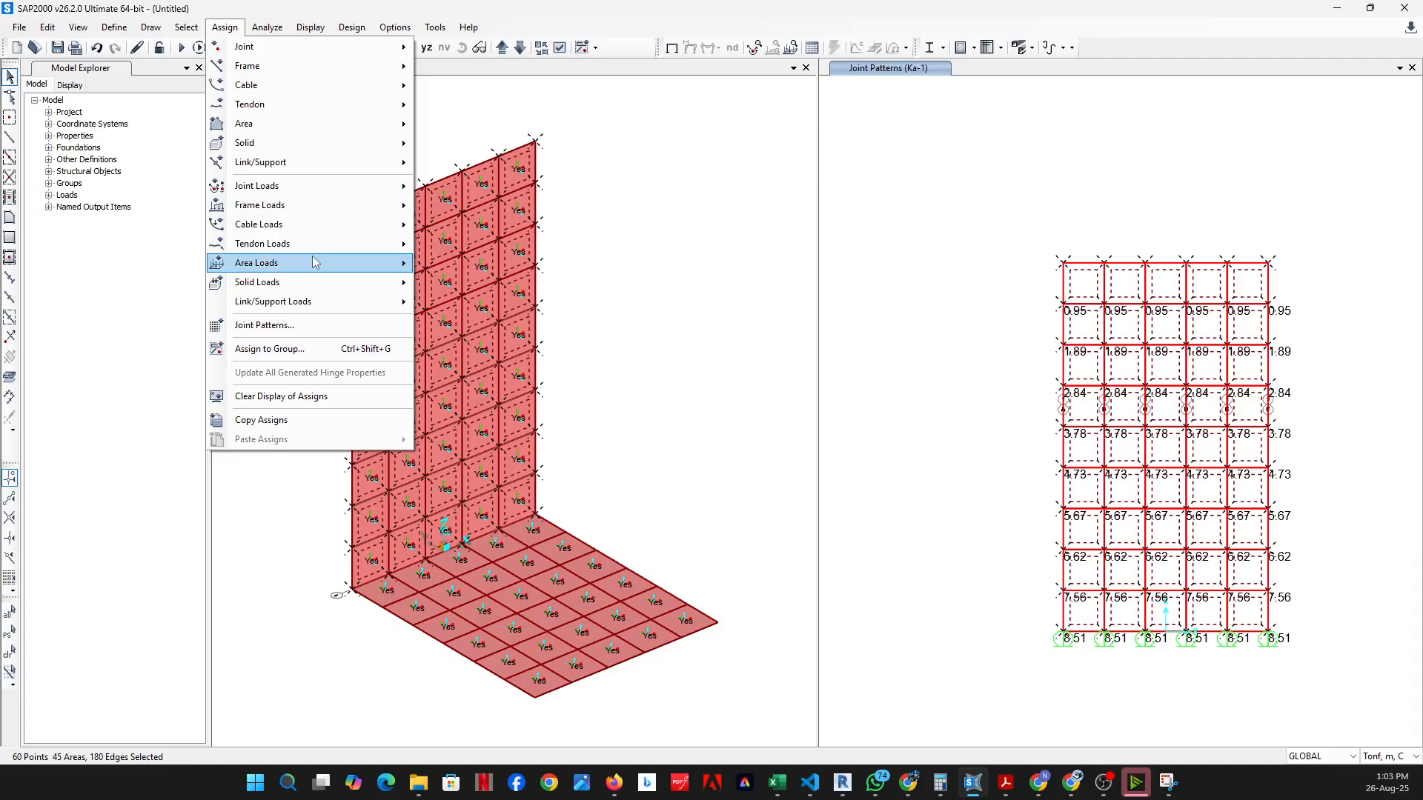
mouse_move(331, 274)
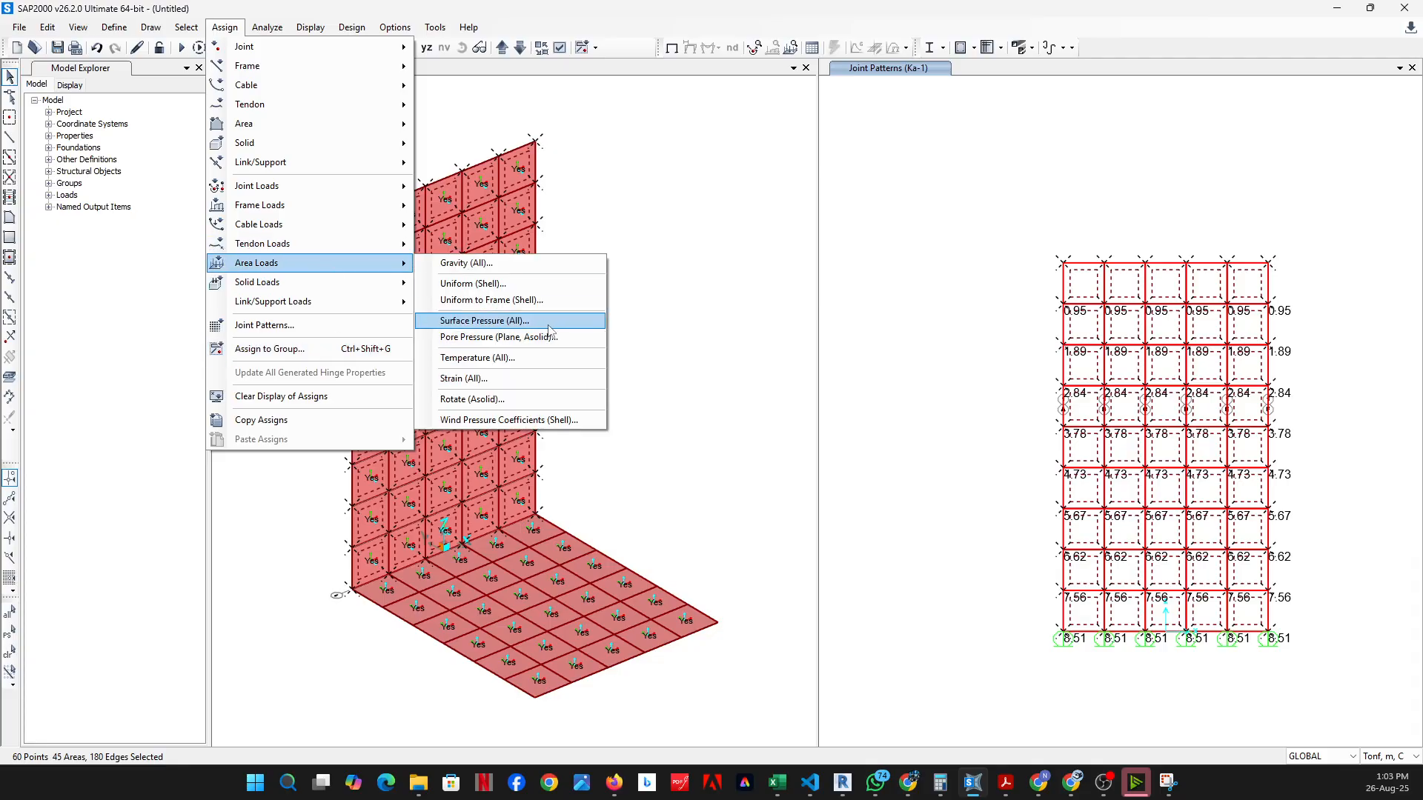
left_click(518, 326)
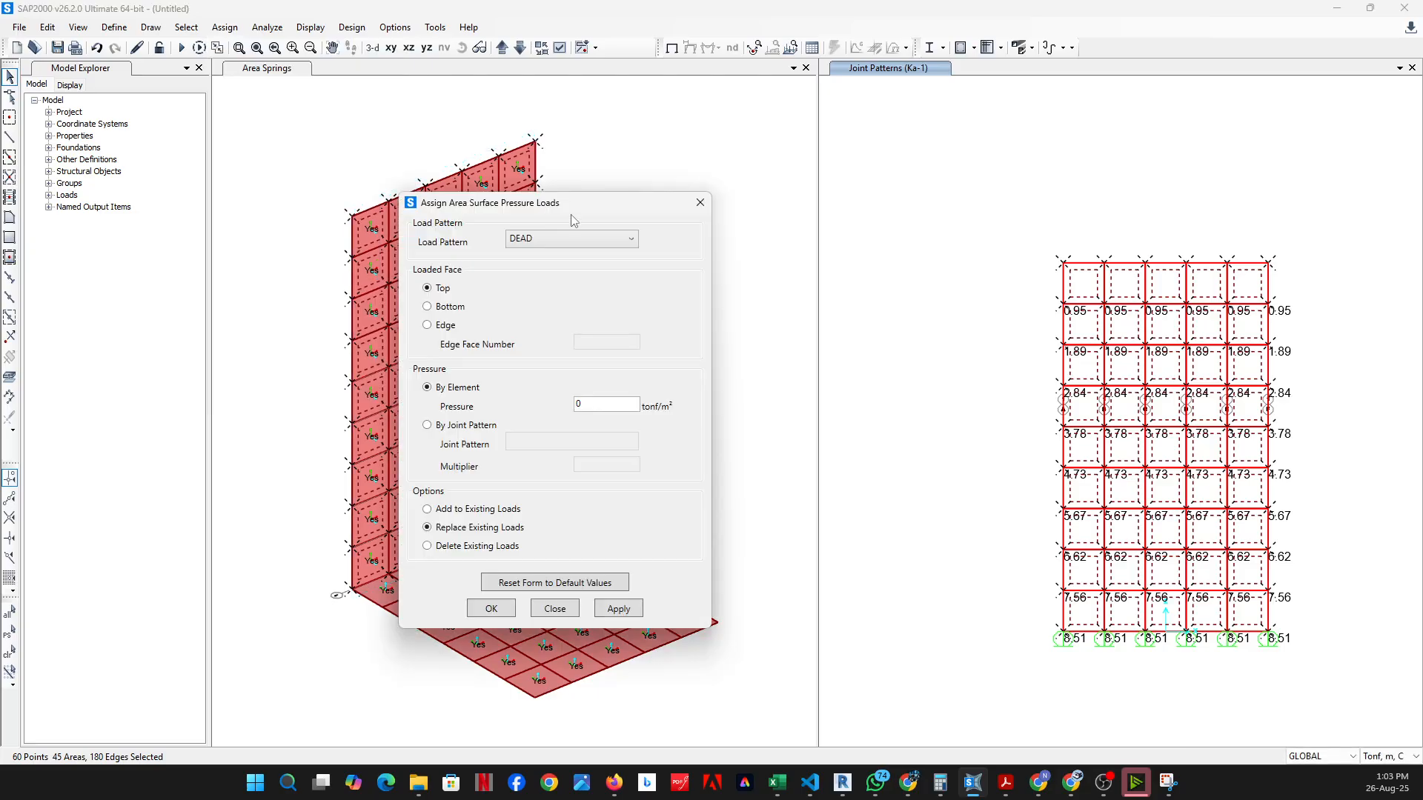
left_click_drag(590, 204, 862, 204)
left_click(895, 236)
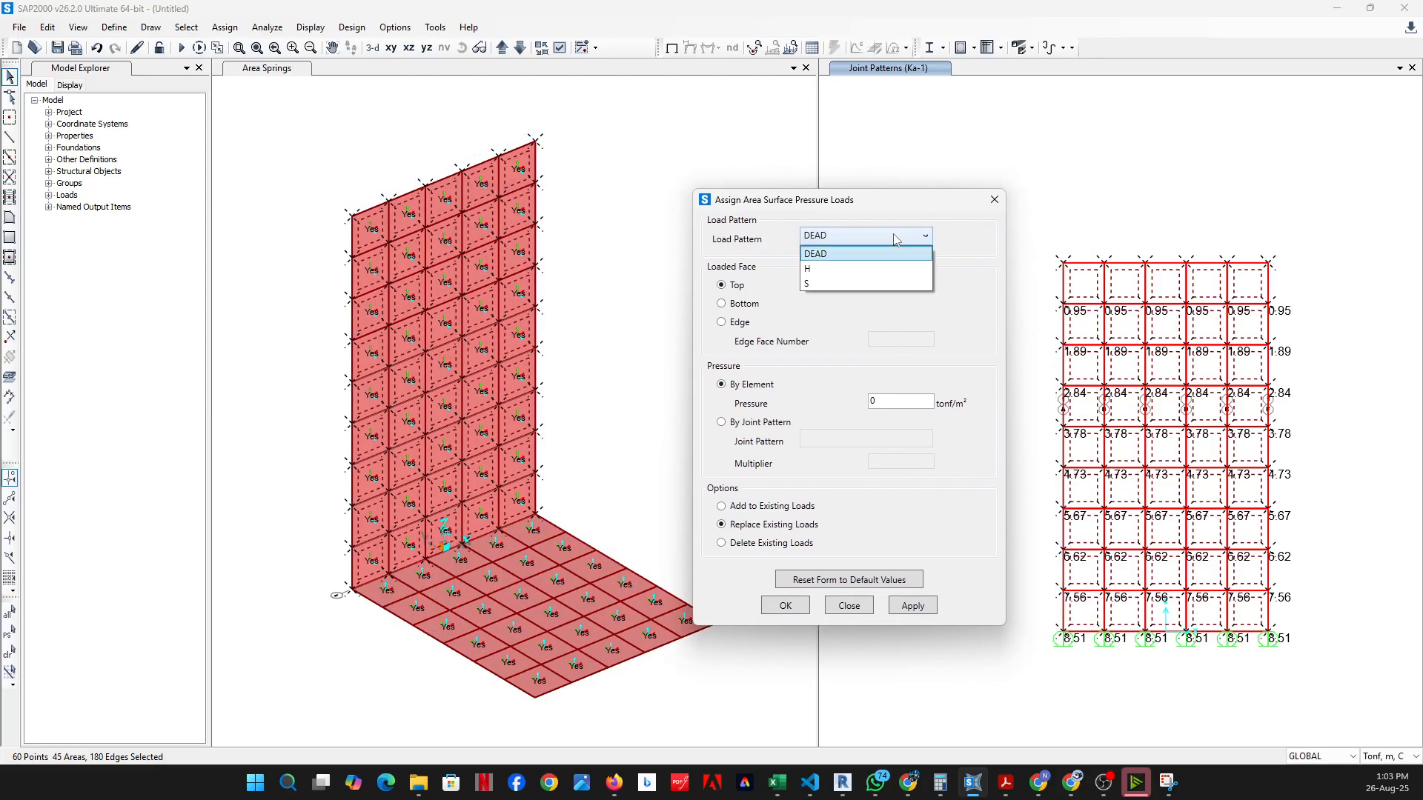
left_click(874, 268)
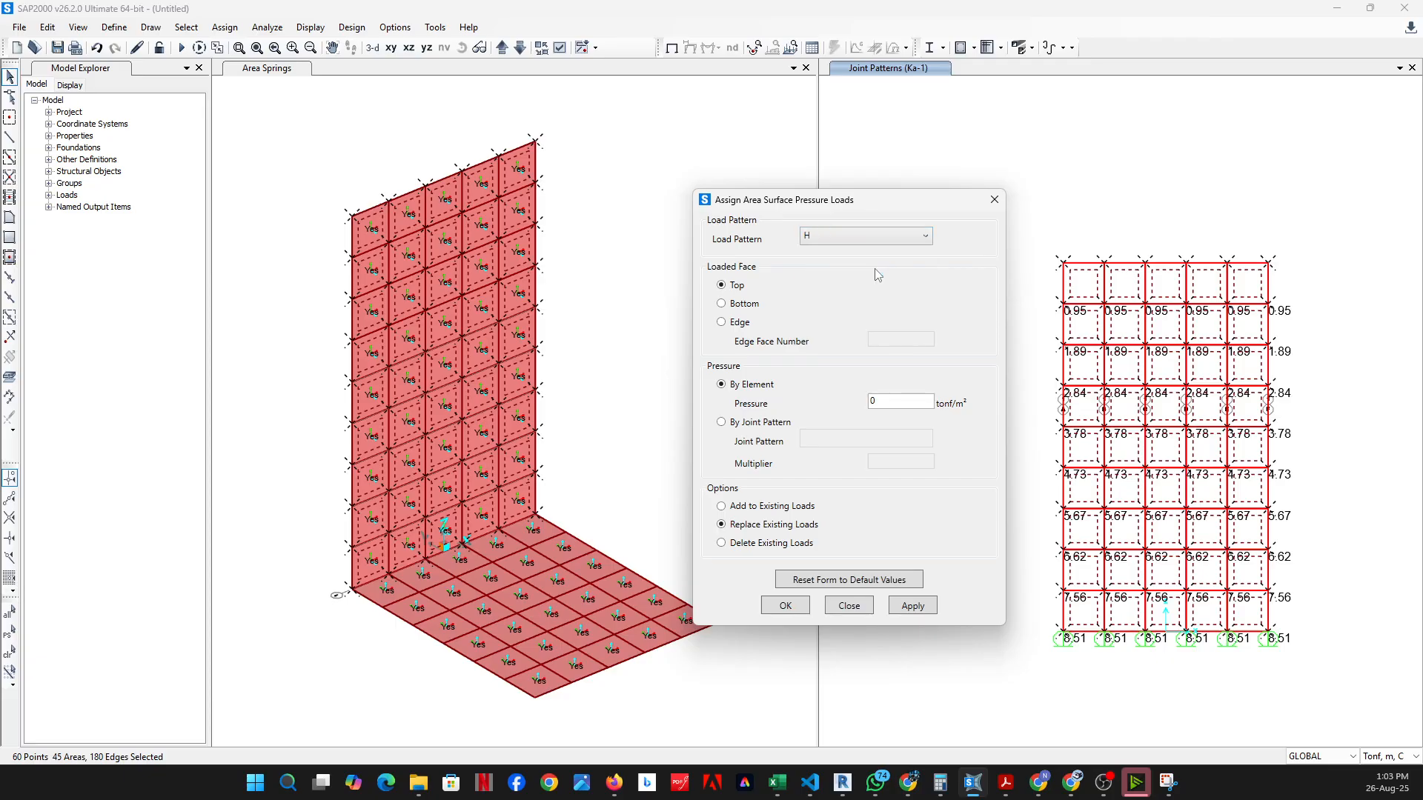
Apply the surface pressure to the top face by joint pattern Ka-1 with a multiplier of 0.22, replacing existing loads
left_click(762, 423)
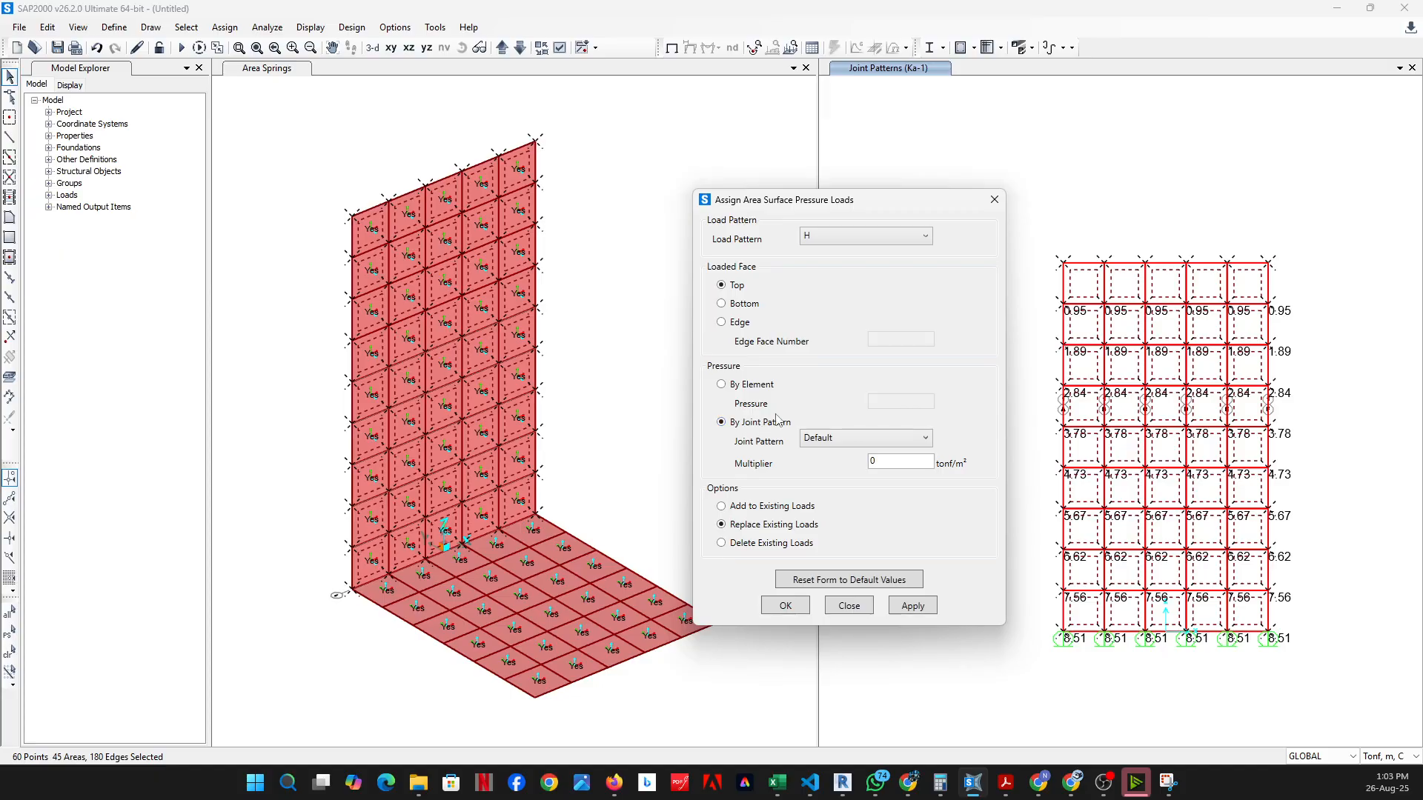
left_click(808, 439)
left_click(823, 468)
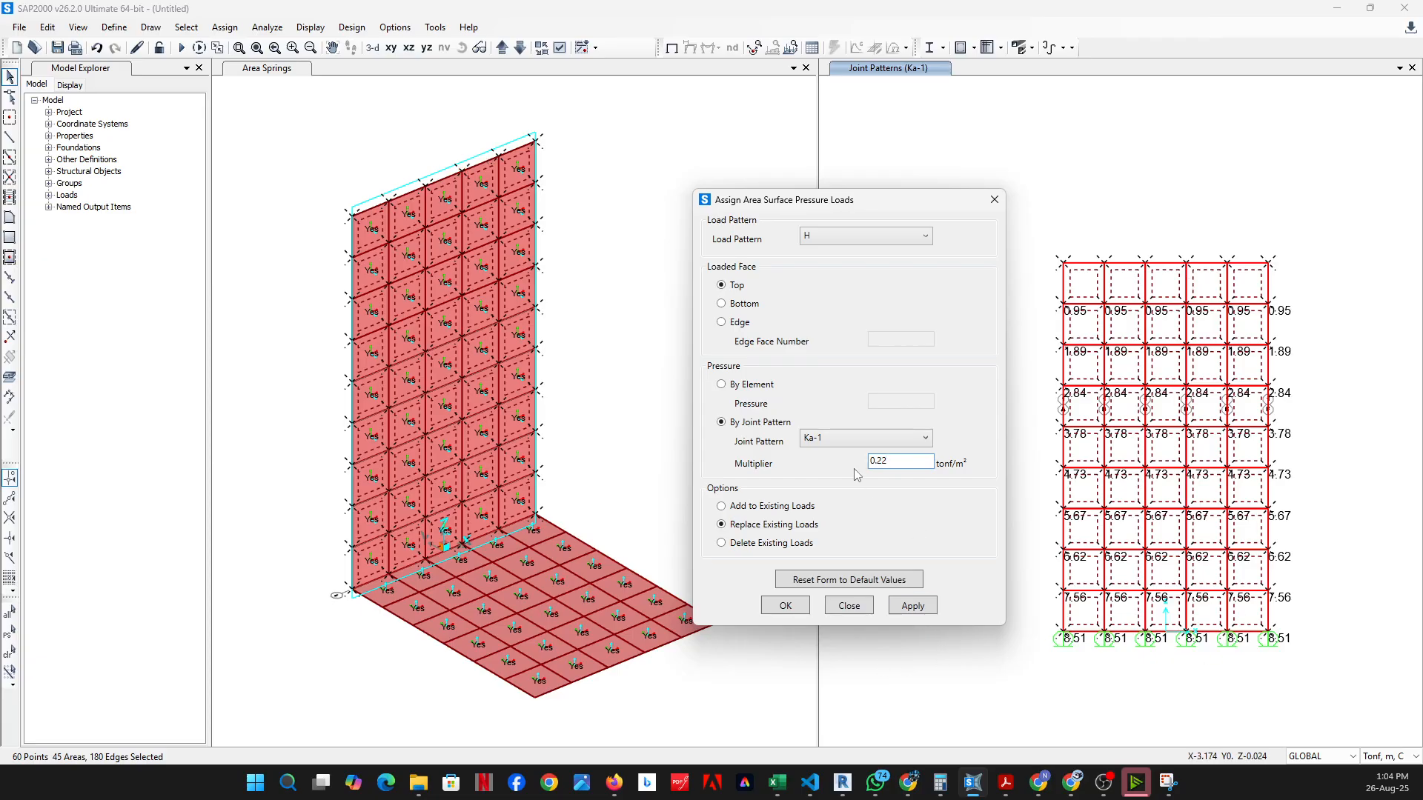
left_click(836, 440)
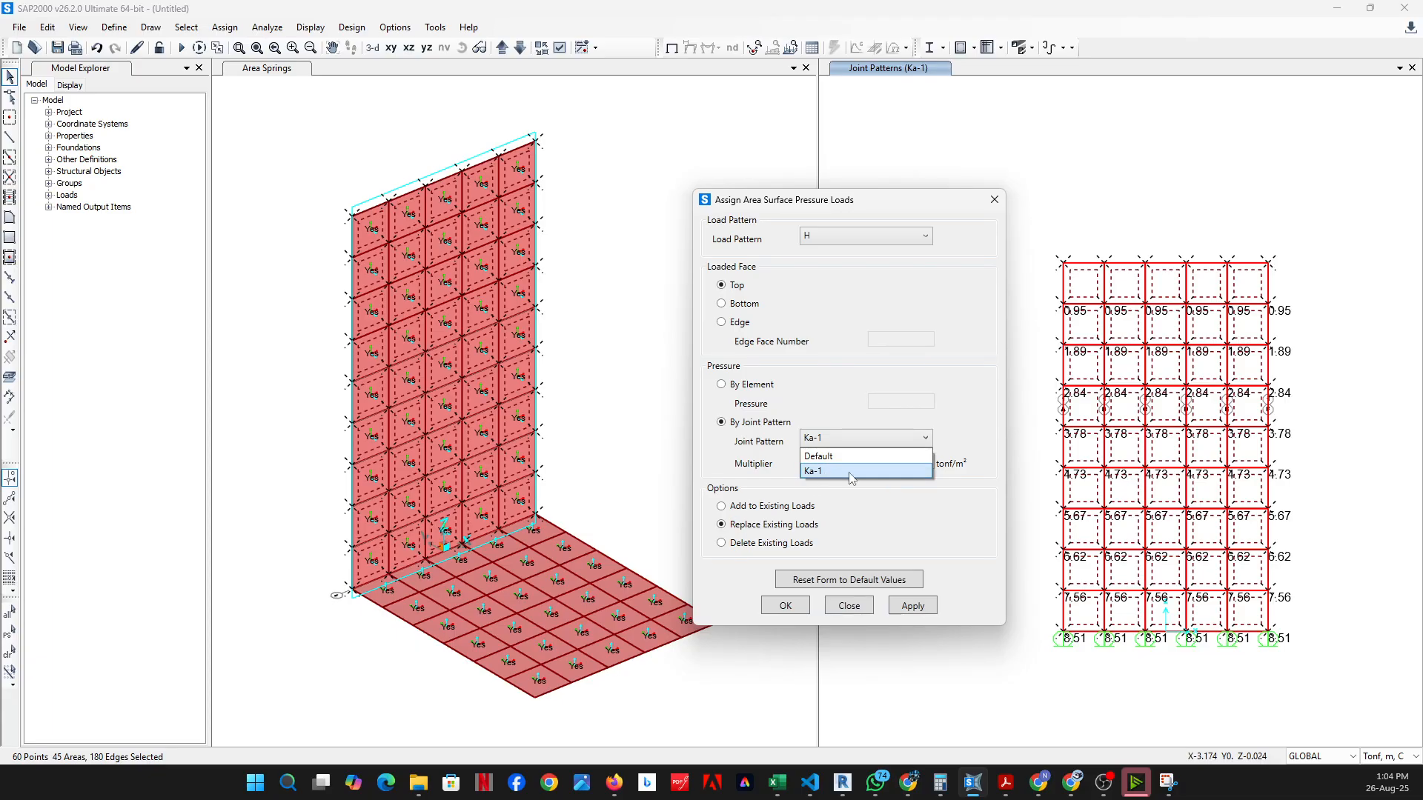
left_click(840, 472)
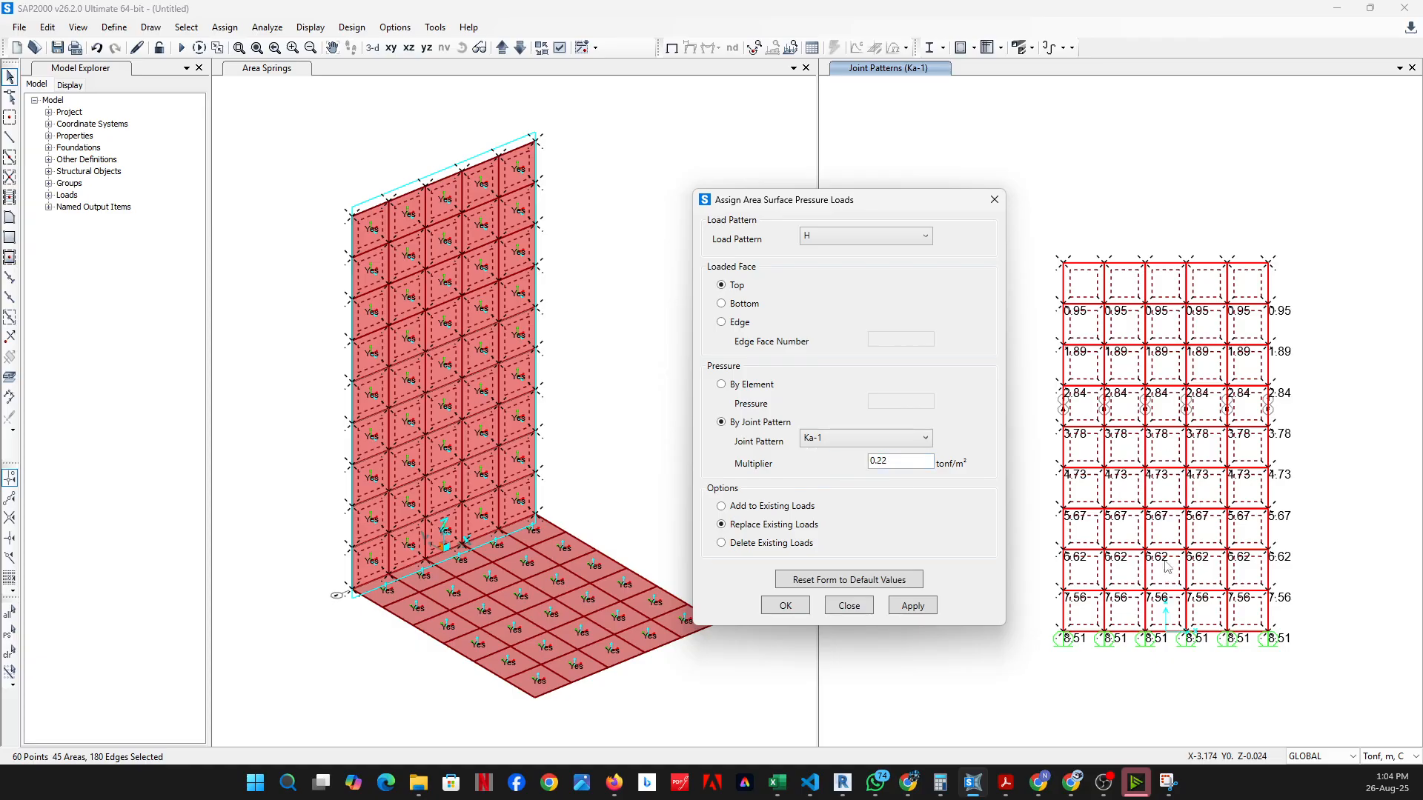
left_click(909, 607)
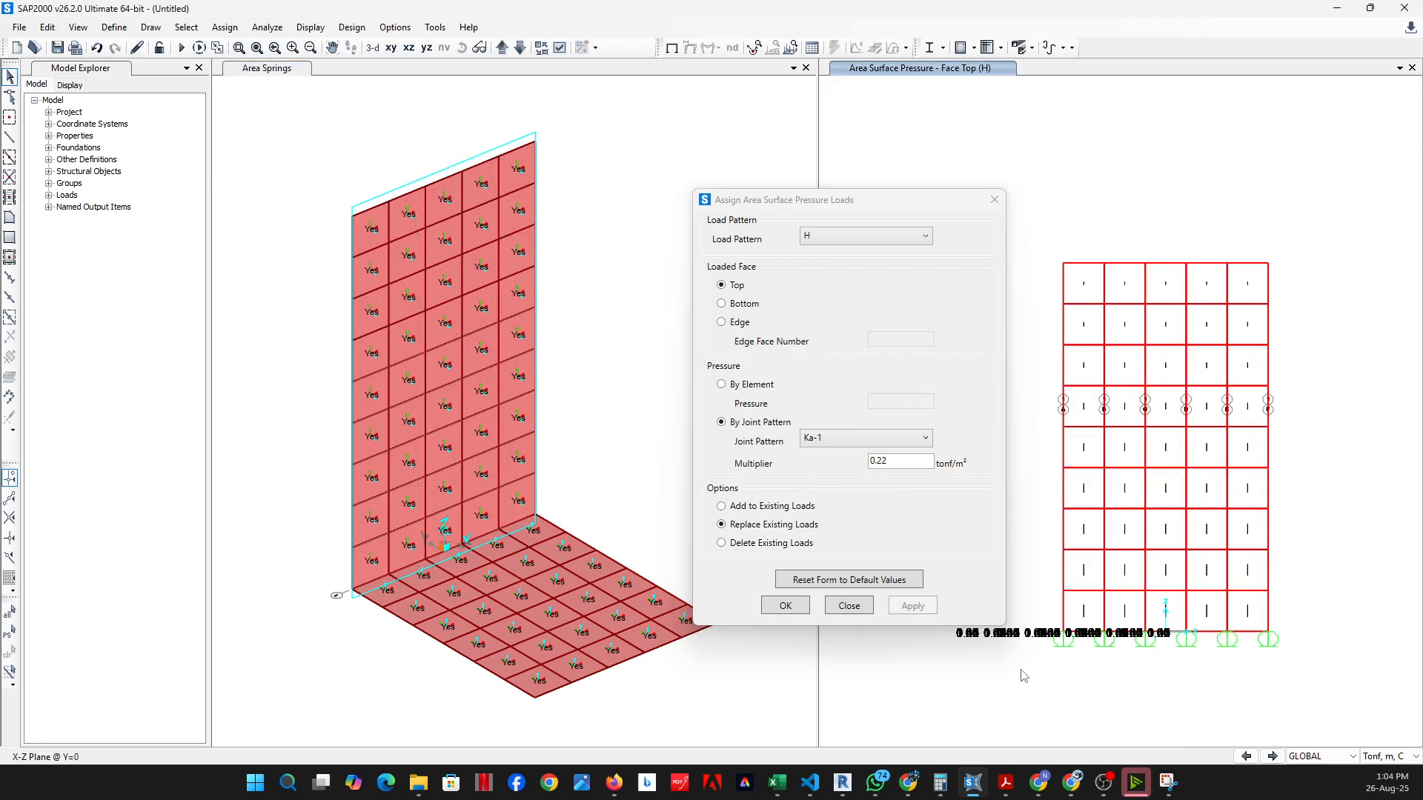
Display the assigned surface pressure in 3-D and rotate the model to examine the load arrows and their direction
left_click_drag(921, 208, 551, 203)
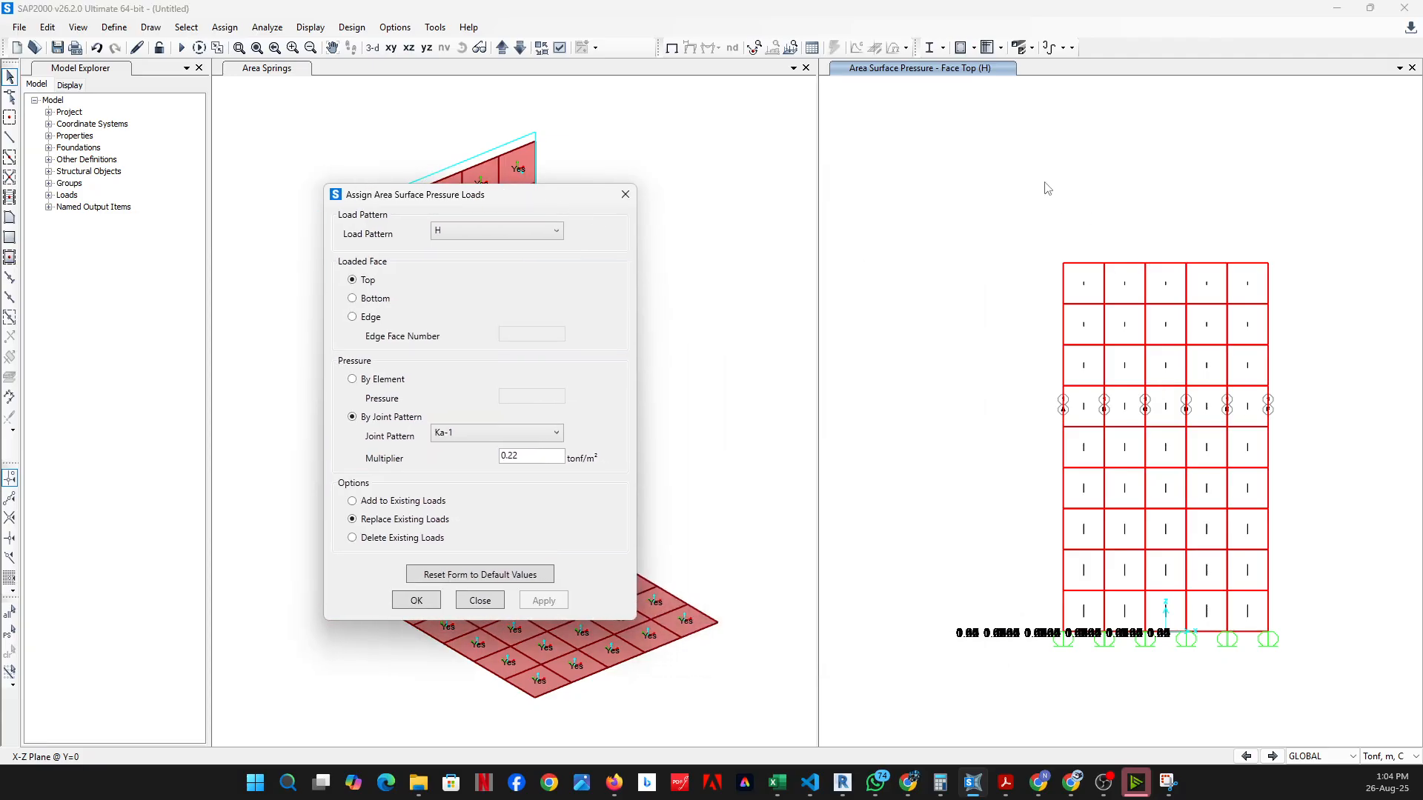
left_click(372, 48)
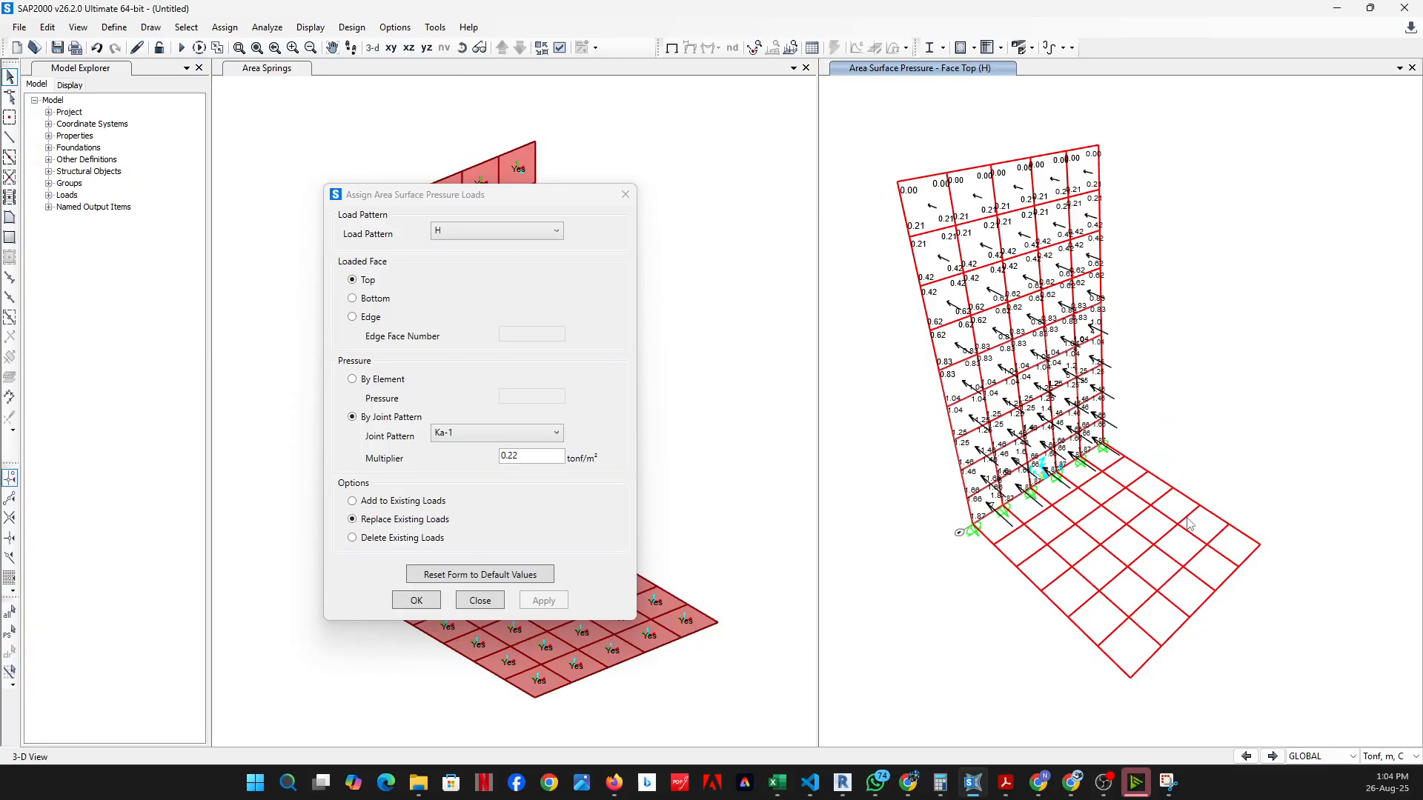
left_click(462, 47)
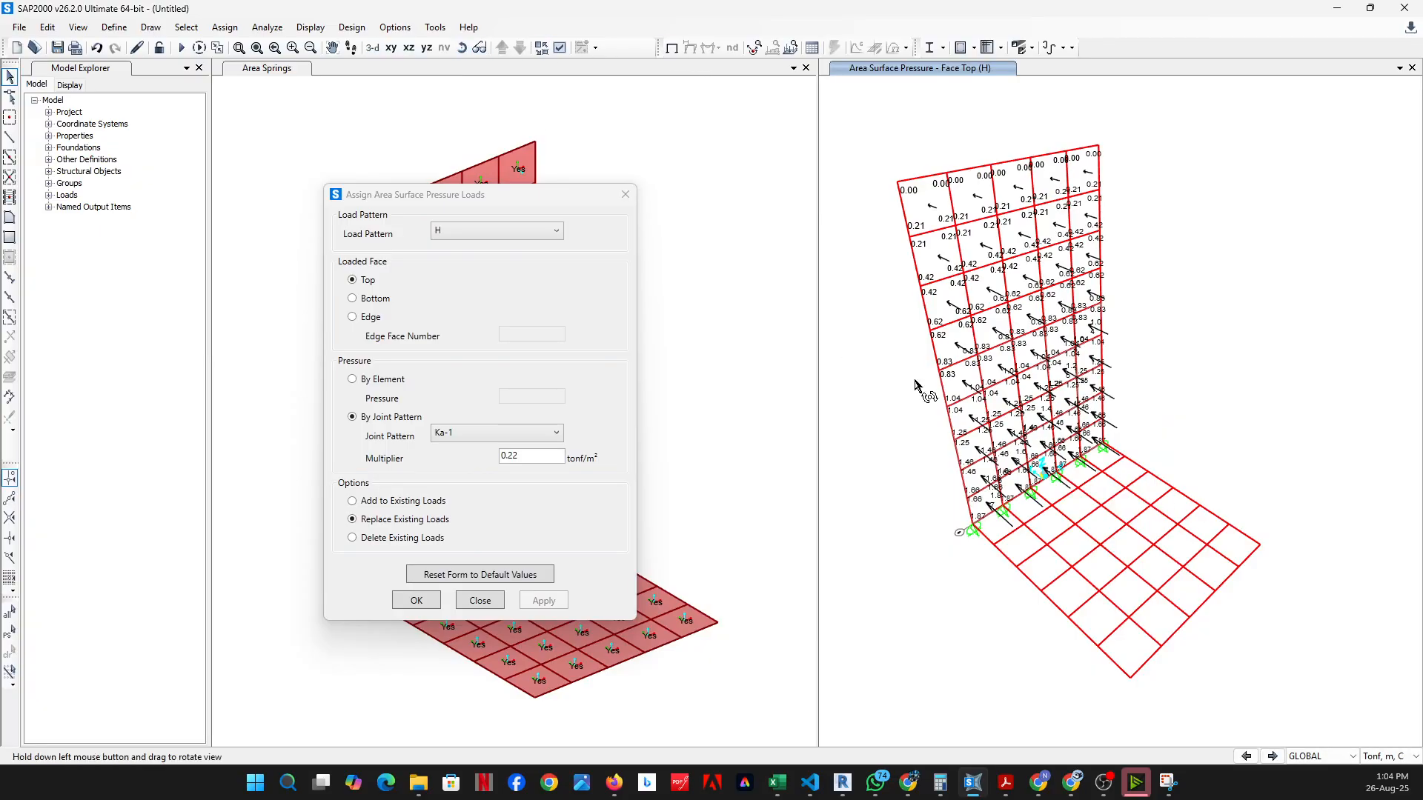
mouse_move(921, 381)
left_mouse_down()
mouse_move(1035, 404)
mouse_move(1183, 301)
mouse_move(1272, 189)
mouse_move(1326, 155)
mouse_move(1331, 92)
mouse_move(1294, 239)
mouse_move(1235, 310)
mouse_move(1127, 389)
mouse_move(900, 375)
left_mouse_up()
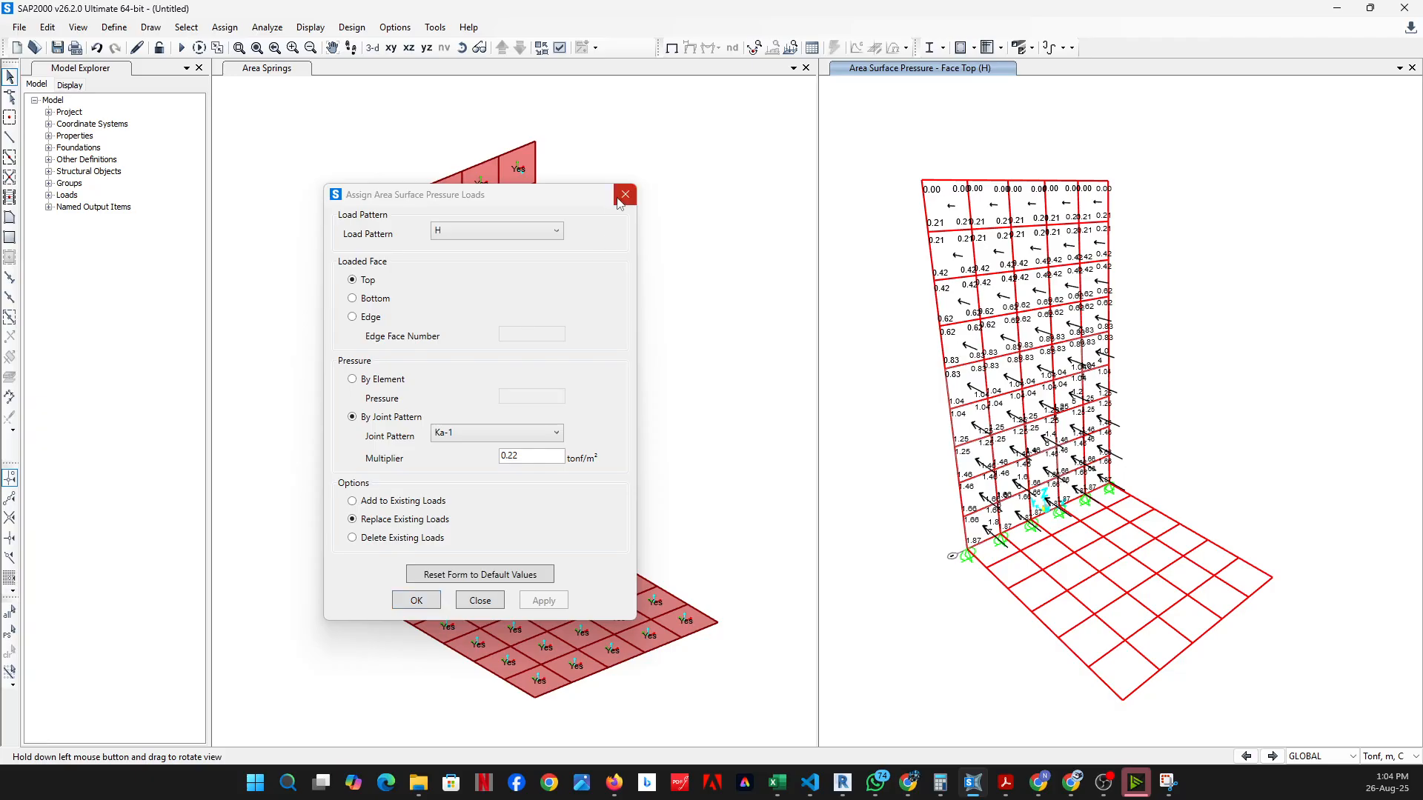
Close the pressure load assignment, capture a new snip of the wall model and sketch a blue surface outline extending from the wall's top edge
left_click(417, 601)
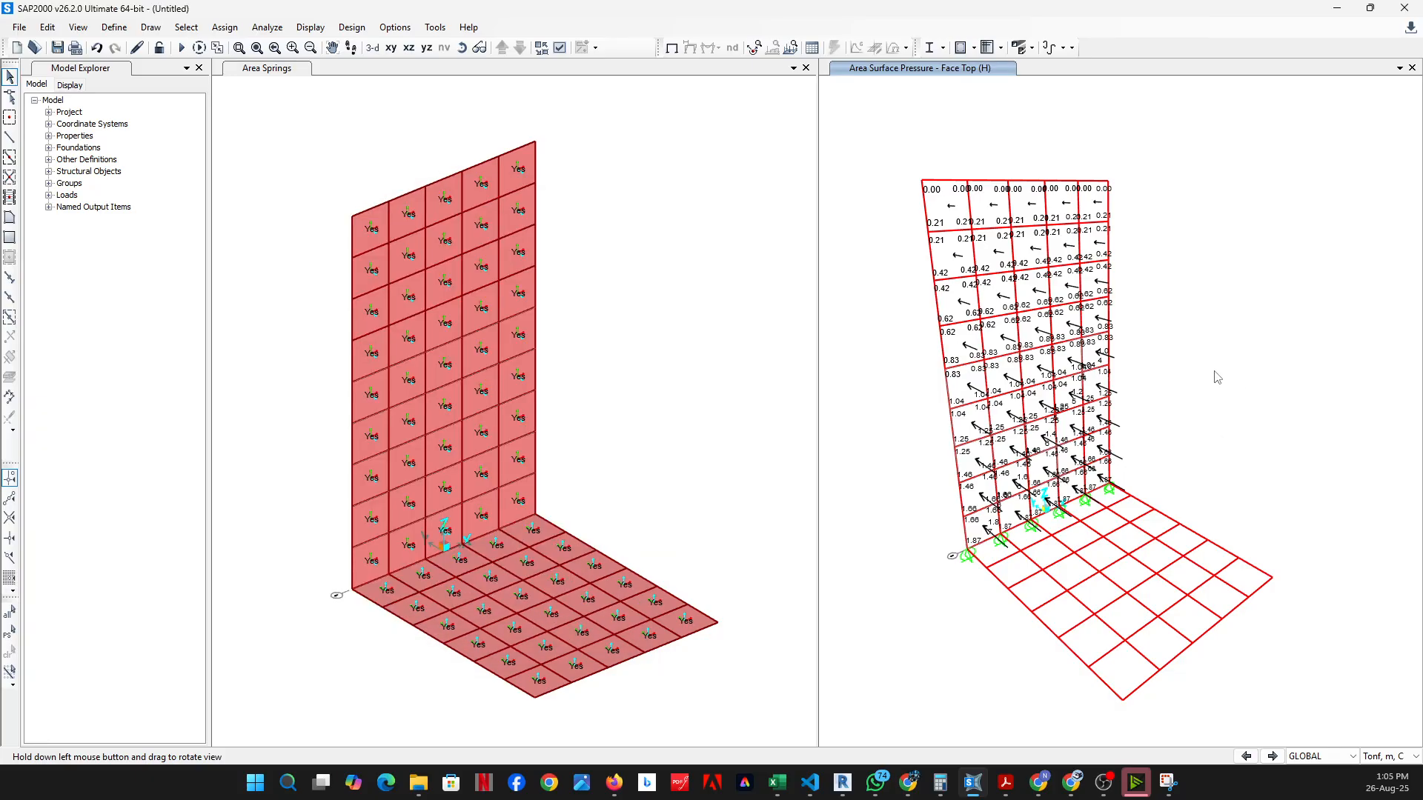
key("alt+Tab")
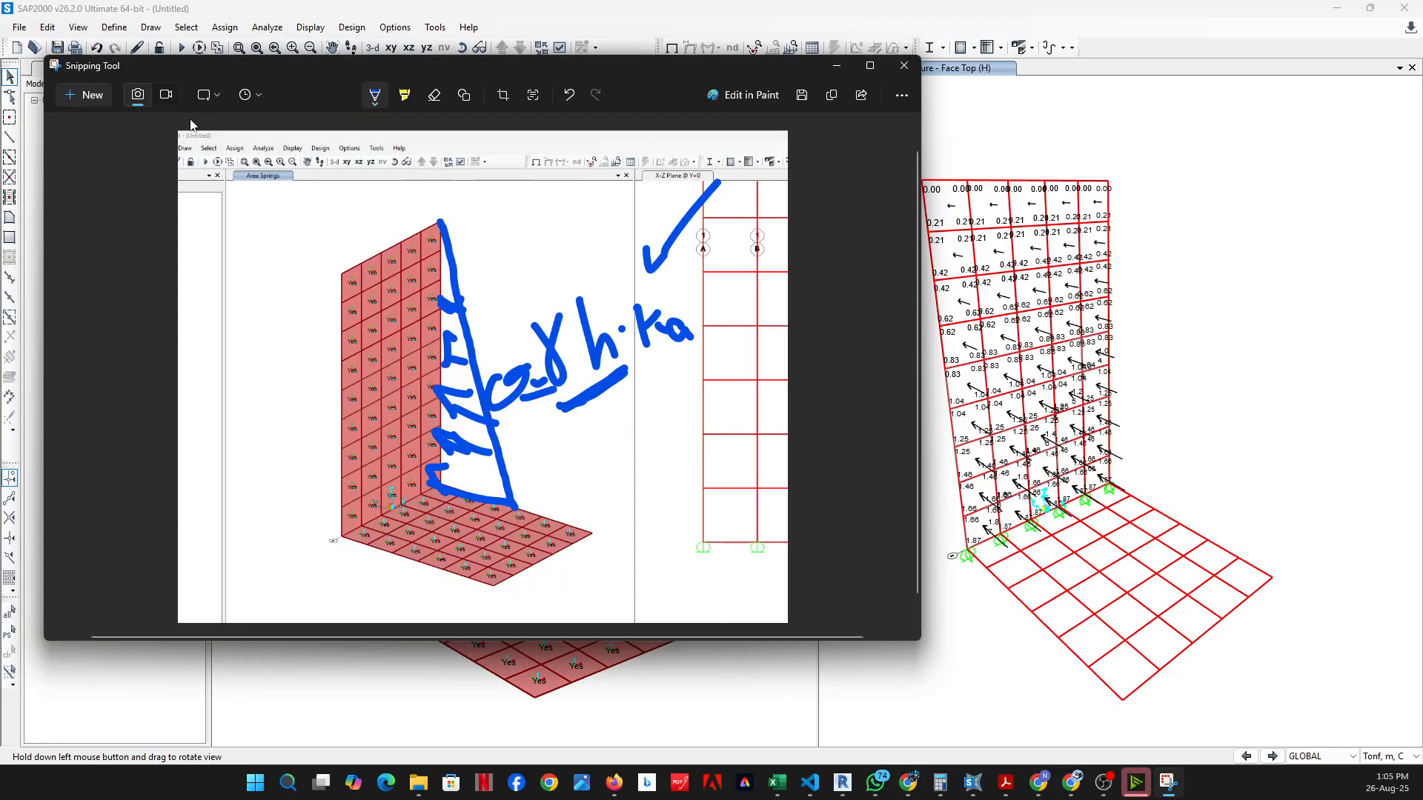
left_click(94, 102)
left_click_drag(50, 3, 967, 743)
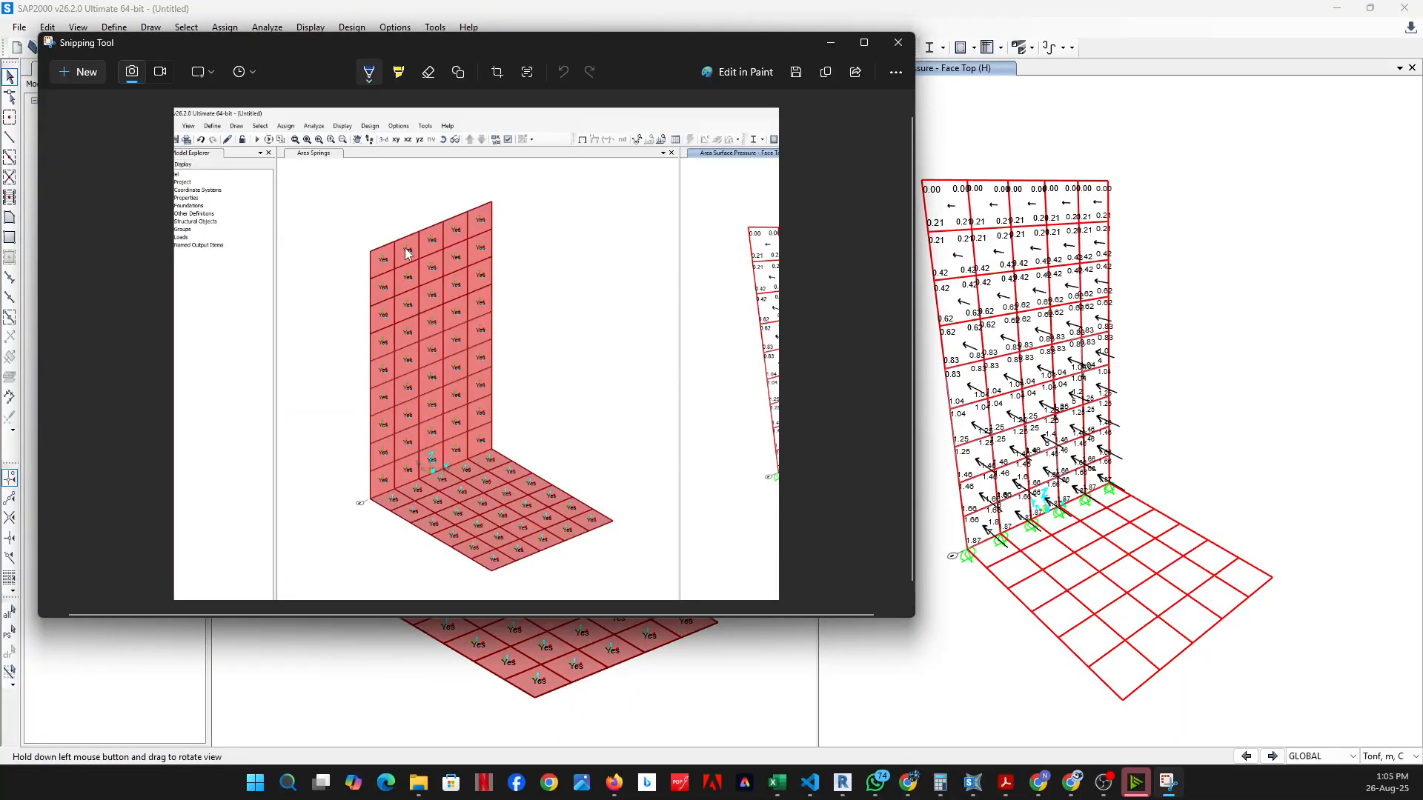
left_click_drag(381, 239, 561, 332)
mouse_move(492, 202)
left_mouse_down()
mouse_move(635, 280)
mouse_move(568, 331)
left_mouse_up()
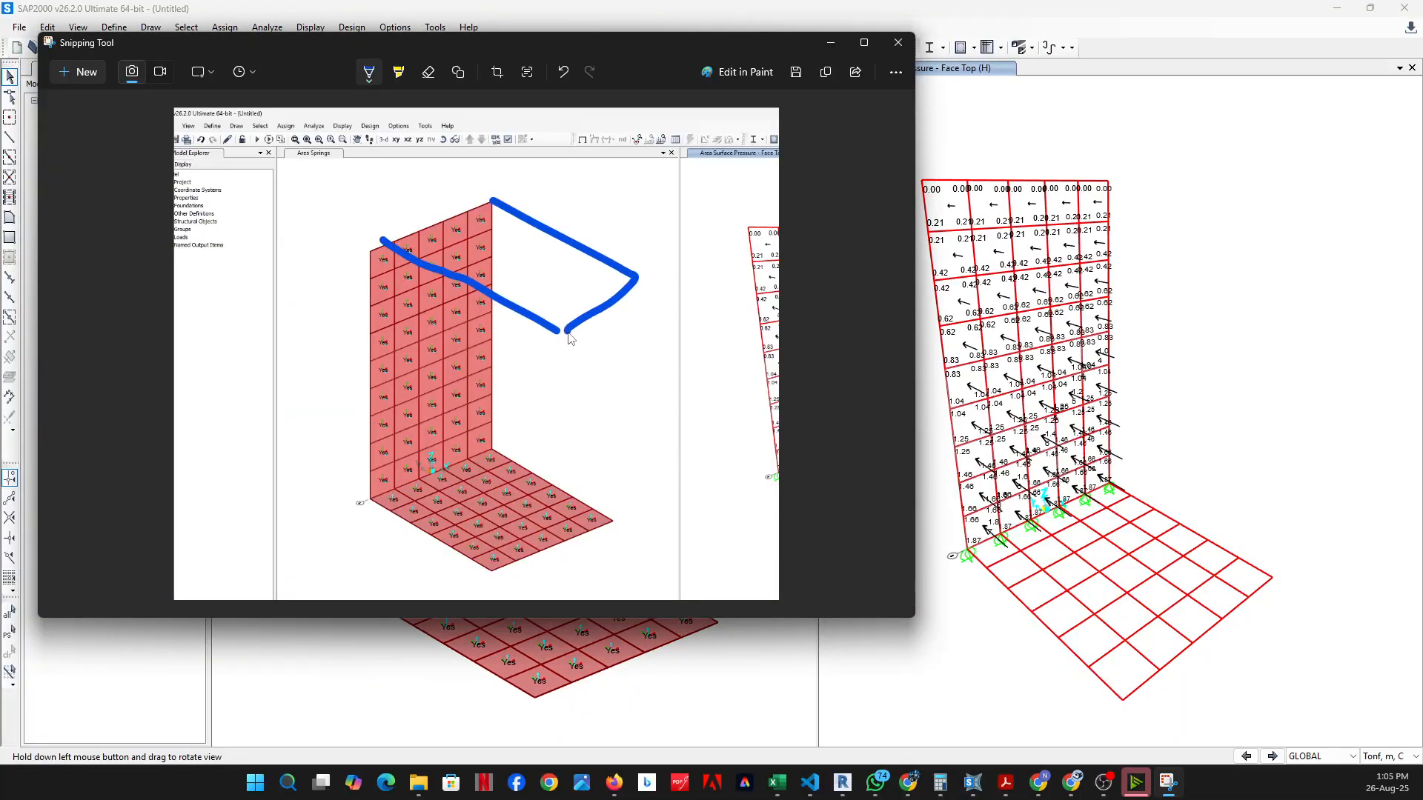
Draw red downward arrows over the blue outline to illustrate the surcharge load, and return to SAP2000
left_click(369, 71)
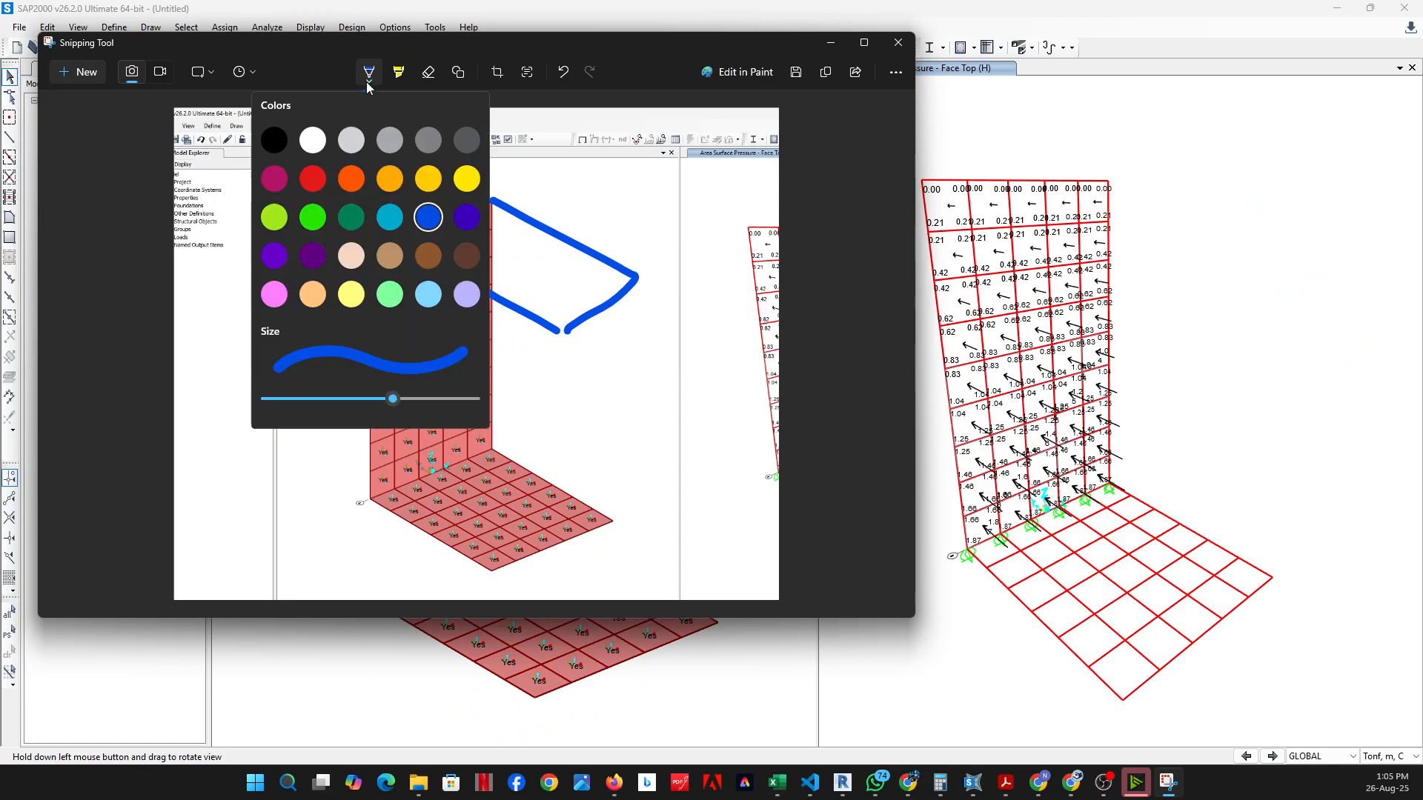
left_click(321, 189)
mouse_move(432, 164)
left_mouse_down()
mouse_move(434, 224)
mouse_move(450, 211)
left_mouse_up()
left_click_drag(463, 183, 465, 263)
mouse_move(454, 245)
left_mouse_down()
mouse_move(475, 258)
mouse_move(490, 241)
left_mouse_up()
mouse_move(495, 191)
left_mouse_down()
mouse_move(508, 251)
mouse_move(523, 245)
left_mouse_up()
left_click_drag(544, 194, 546, 268)
mouse_move(535, 246)
left_mouse_down()
mouse_move(581, 252)
mouse_move(582, 283)
left_mouse_up()
mouse_move(572, 256)
left_mouse_down()
mouse_move(595, 276)
mouse_move(535, 304)
mouse_move(547, 286)
left_mouse_up()
mouse_move(621, 228)
left_mouse_down()
mouse_move(617, 285)
mouse_move(631, 275)
mouse_move(570, 317)
mouse_move(602, 297)
left_mouse_up()
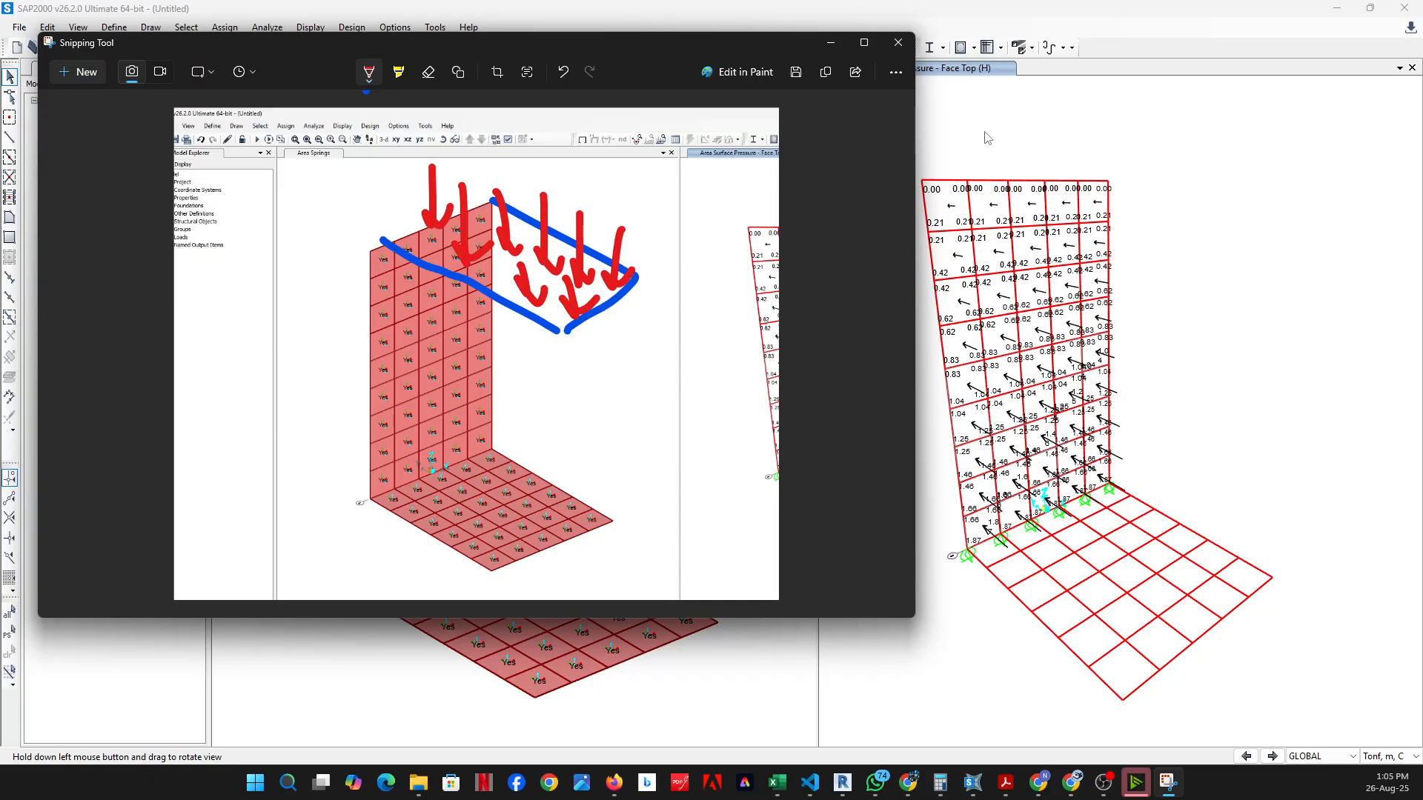
left_click(830, 46)
Add a new load pattern named Ls with type Live
left_click(116, 29)
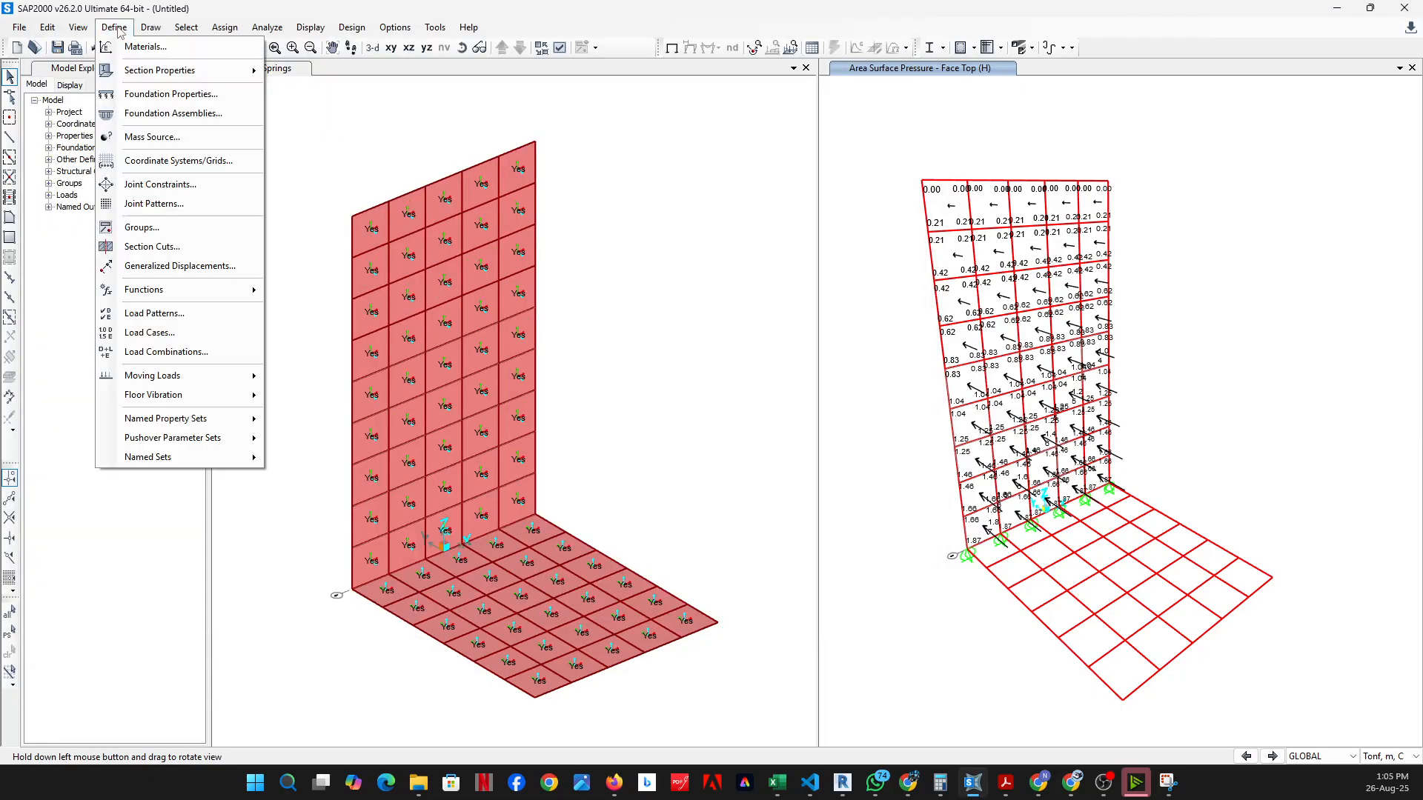
left_click(154, 313)
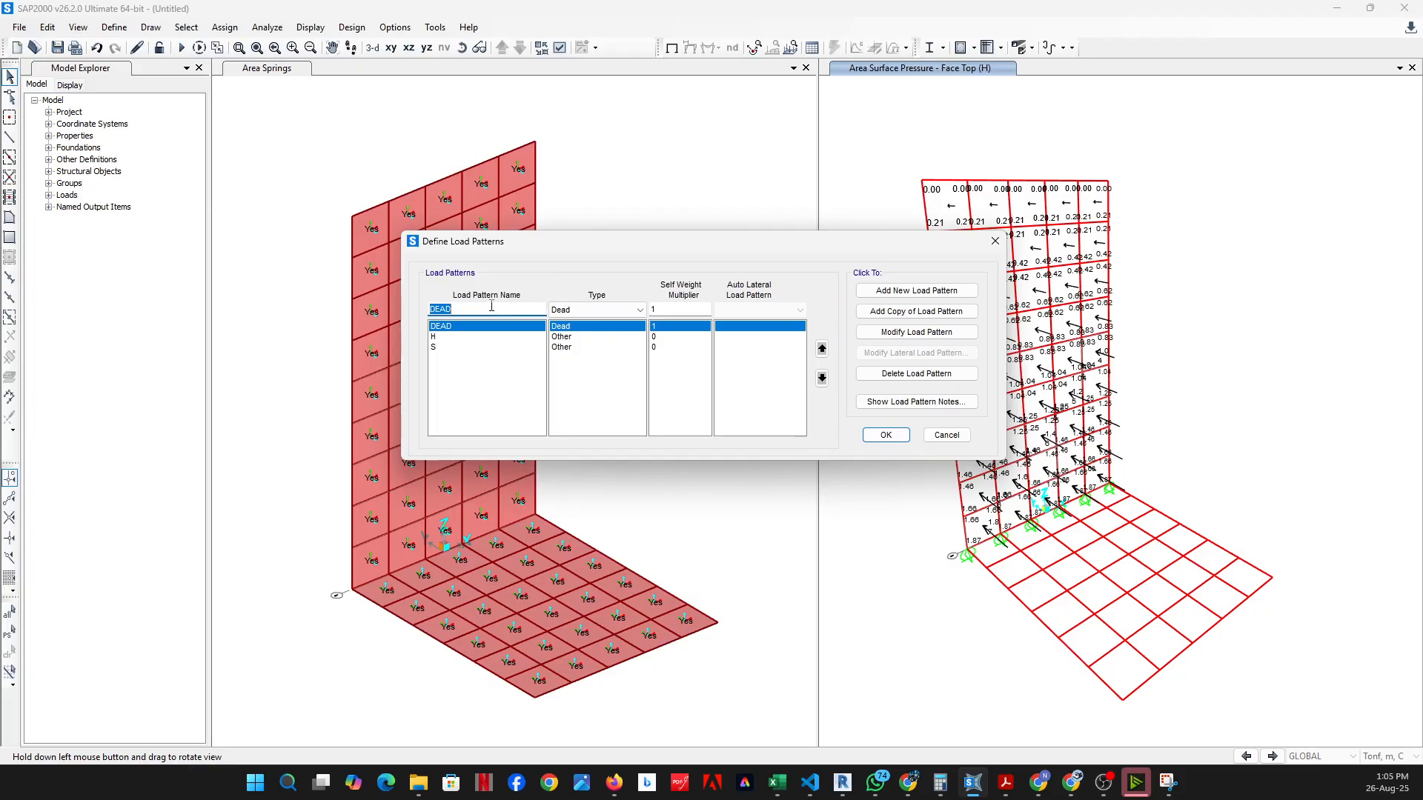
type("Ls")
left_click(634, 310)
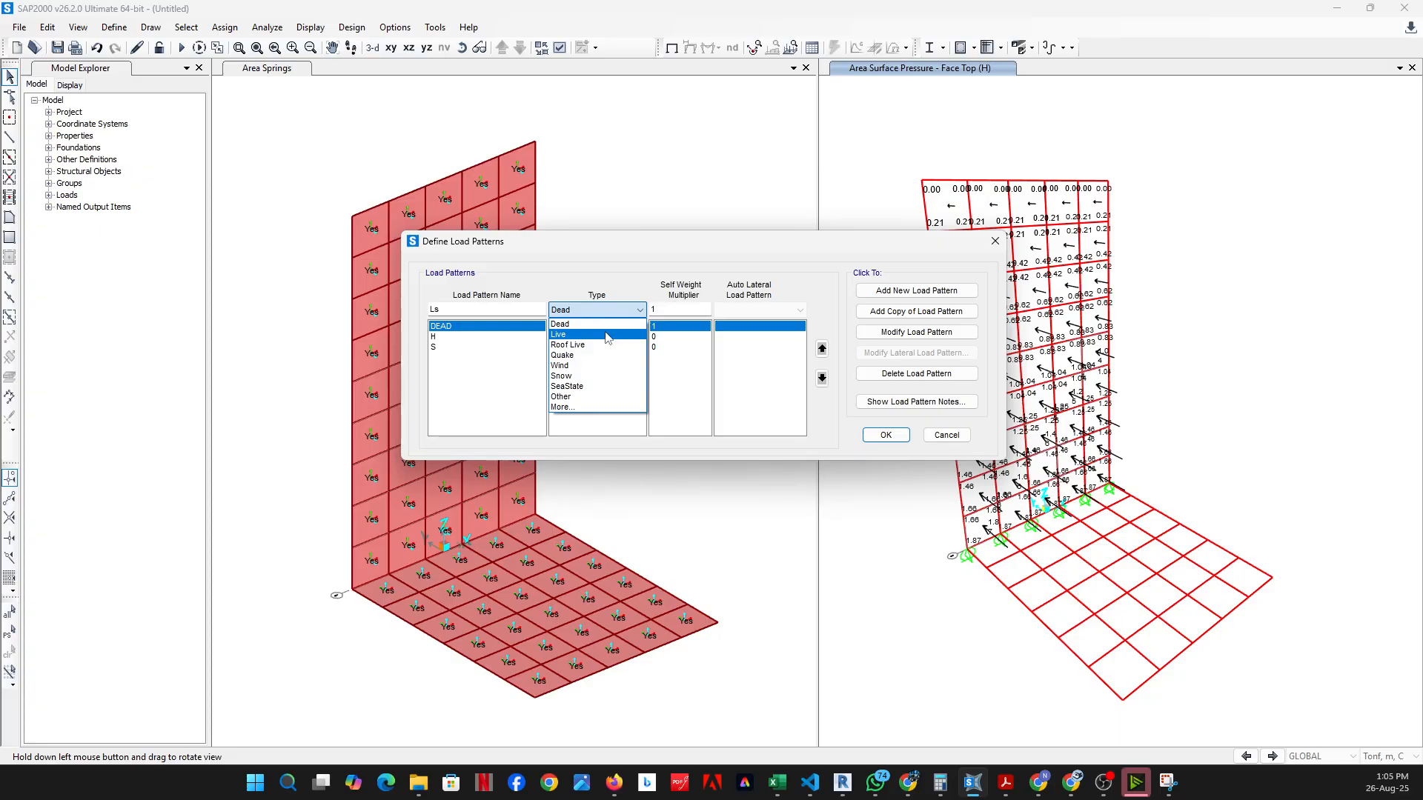
left_click(608, 335)
left_click(917, 290)
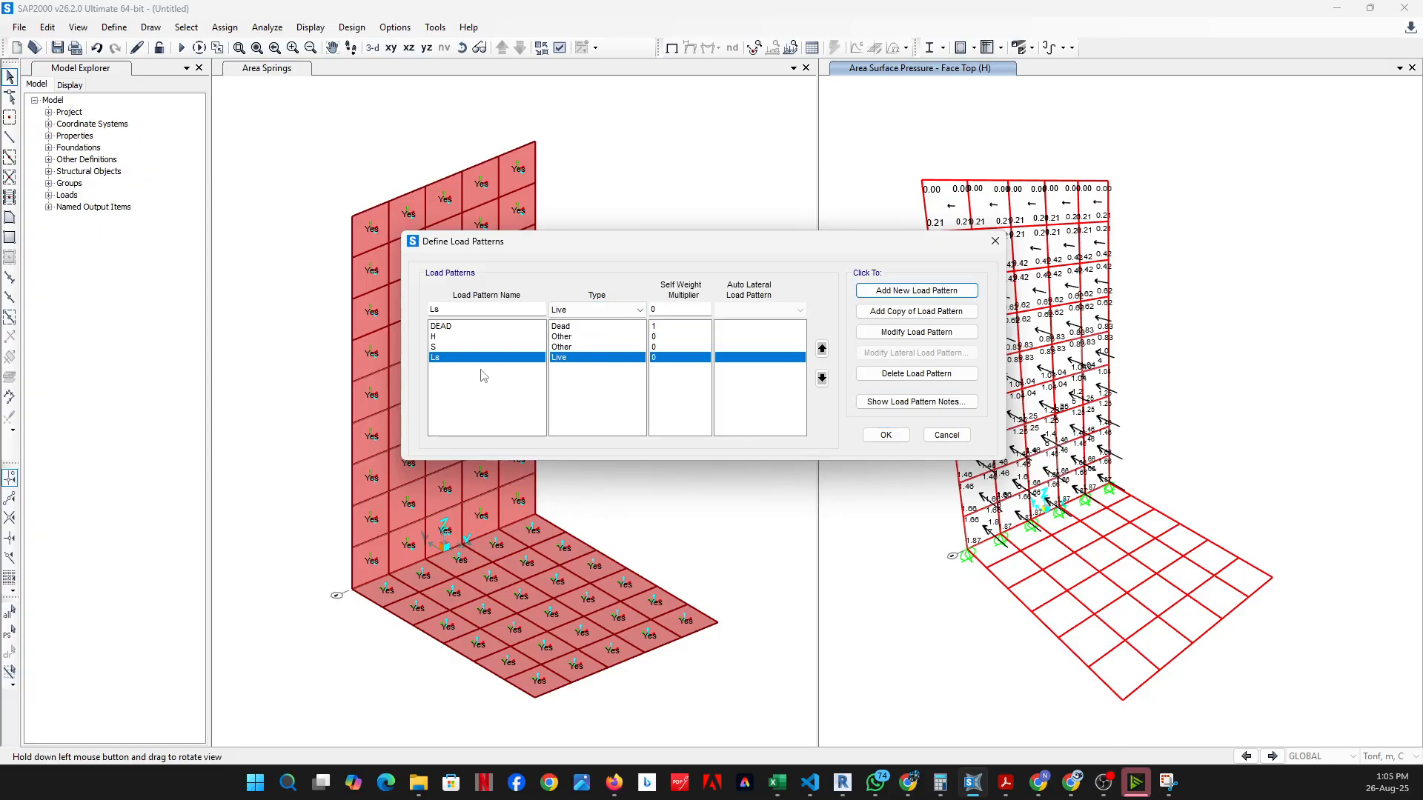
left_click(874, 437)
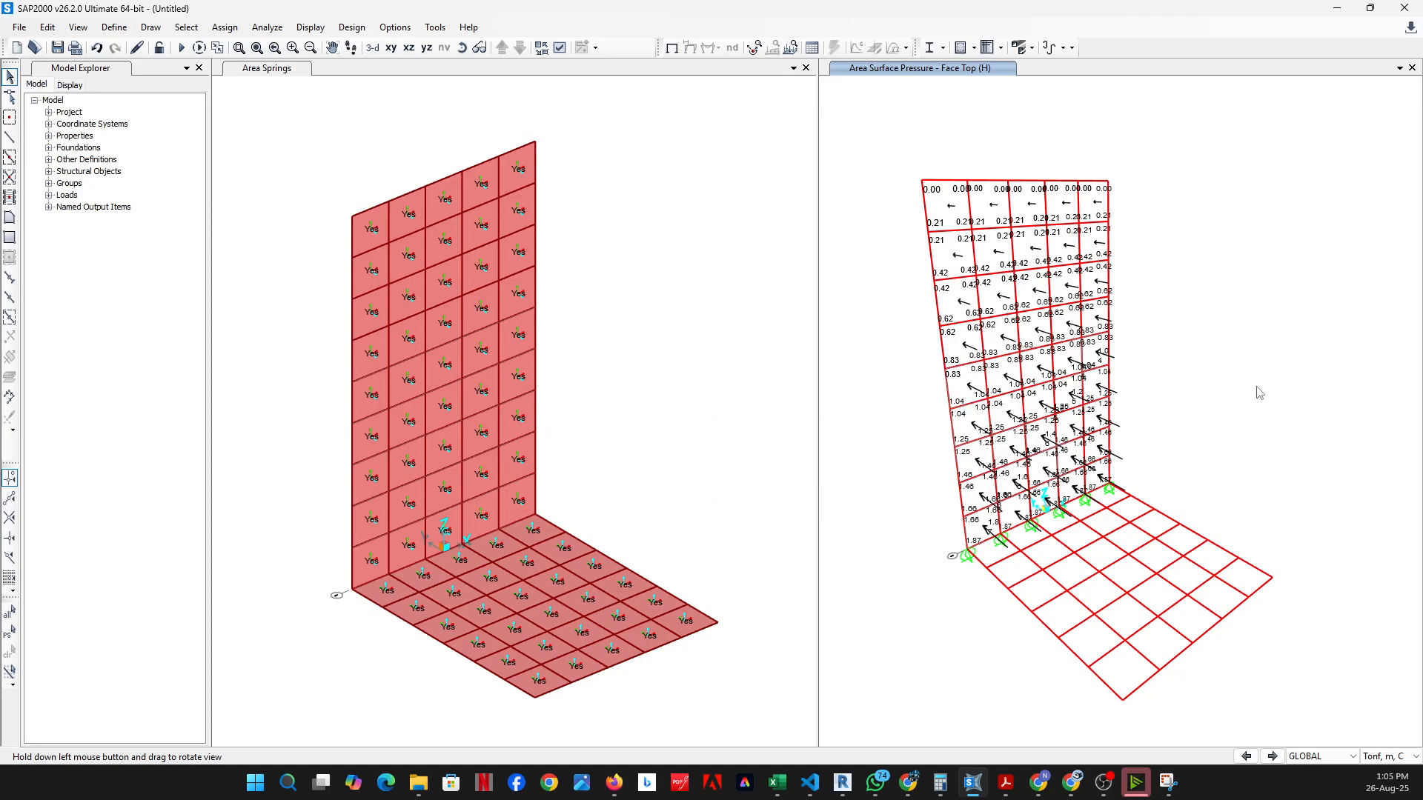
Select all wall areas in the XZ view and start a top-face surface pressure assignment by element for load pattern H
left_click(408, 49)
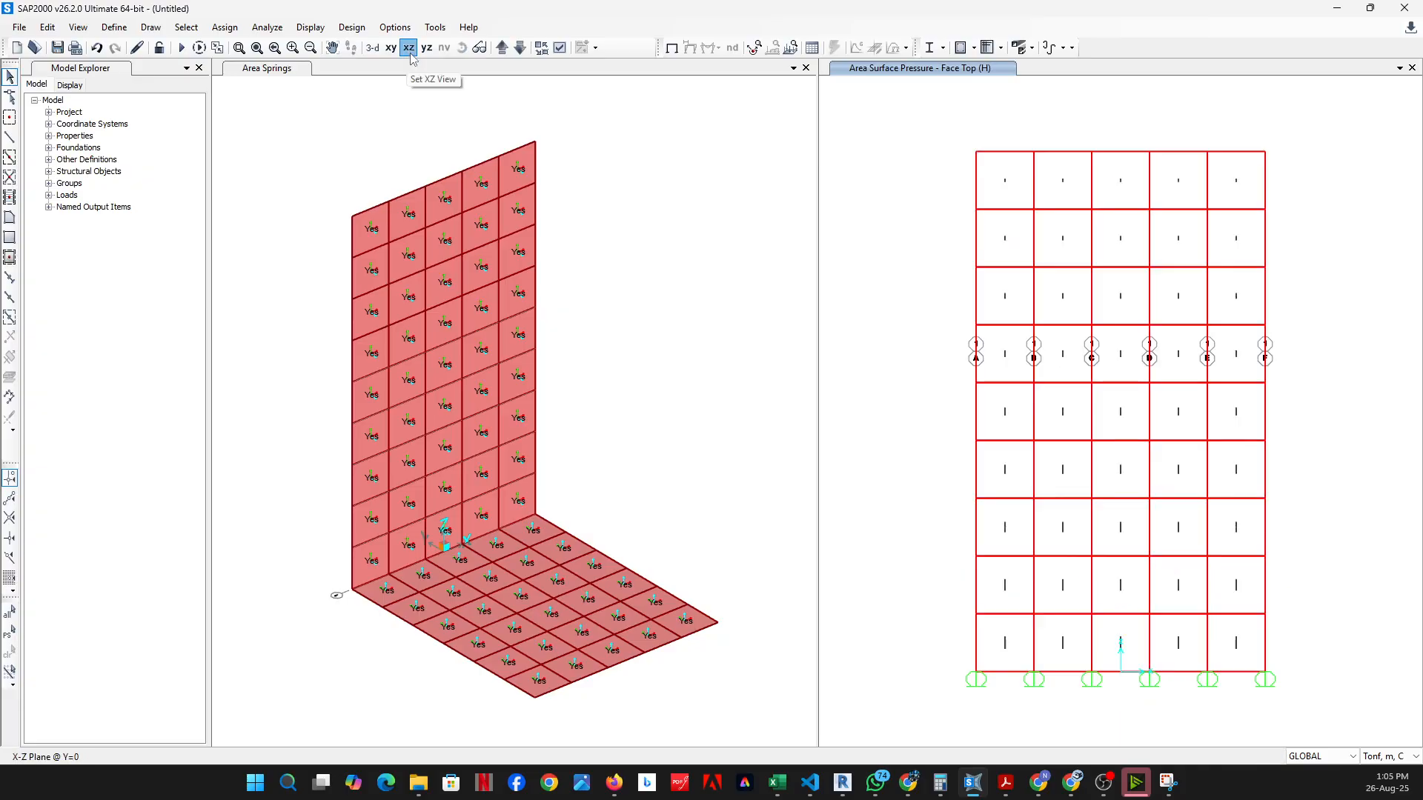
left_click_drag(945, 125, 1302, 686)
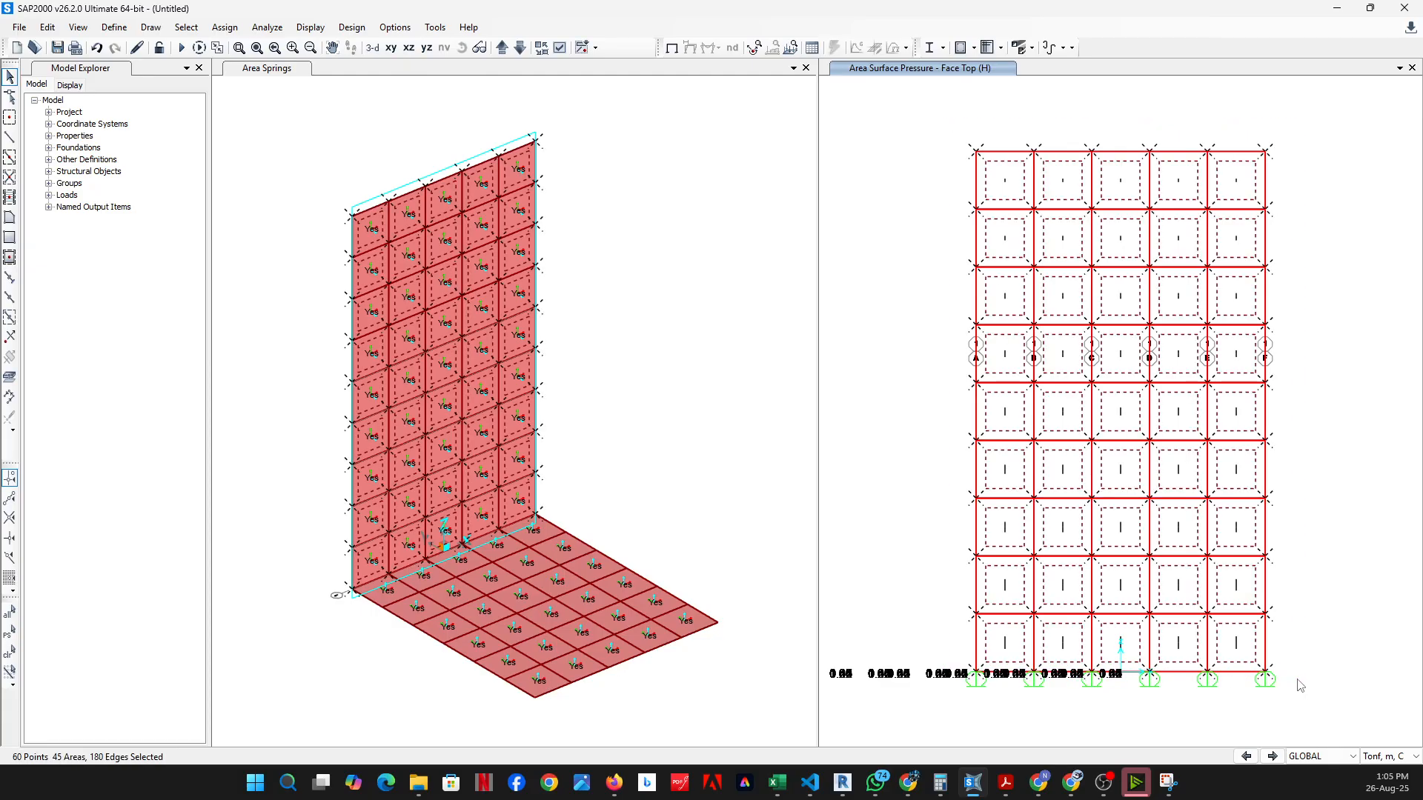
left_click(221, 30)
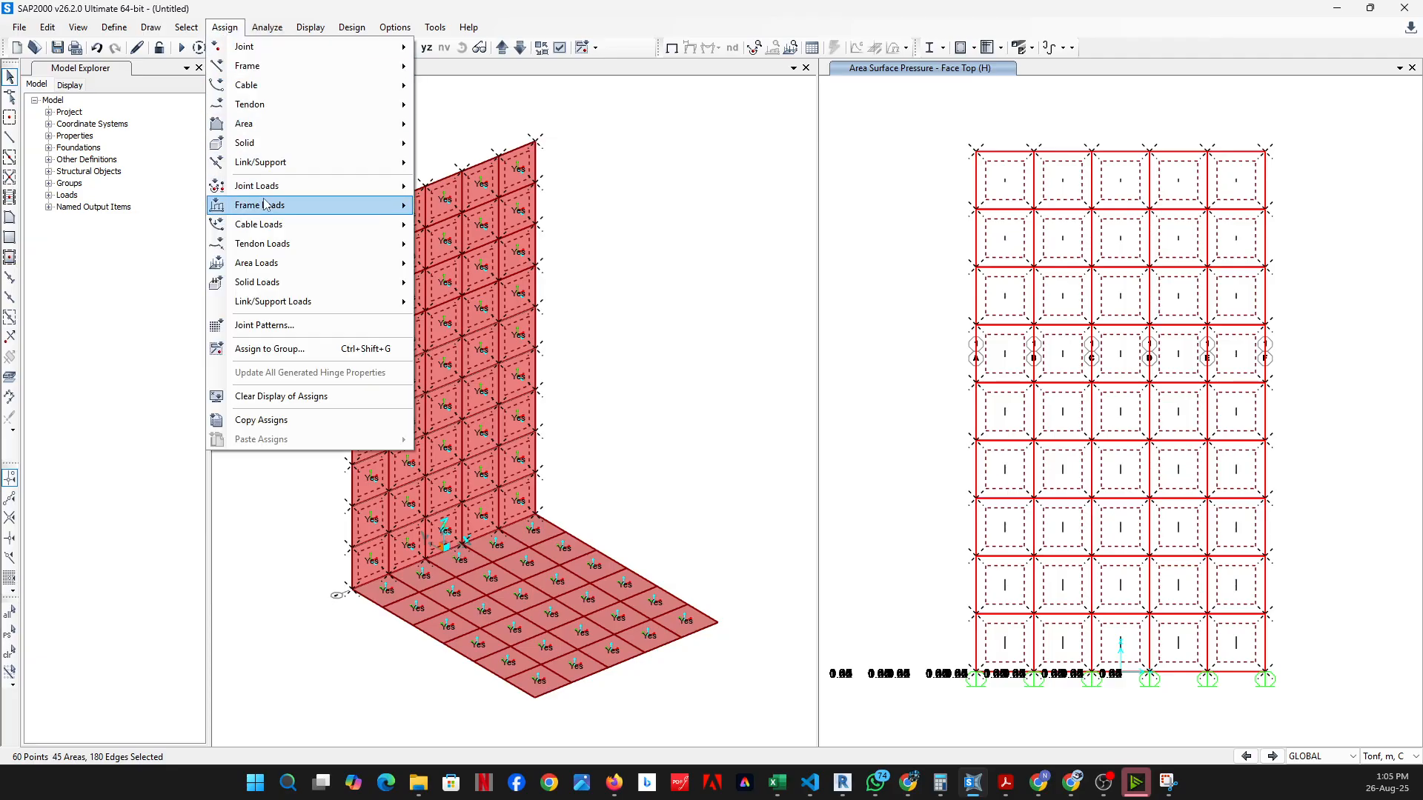
mouse_move(303, 214)
mouse_move(301, 264)
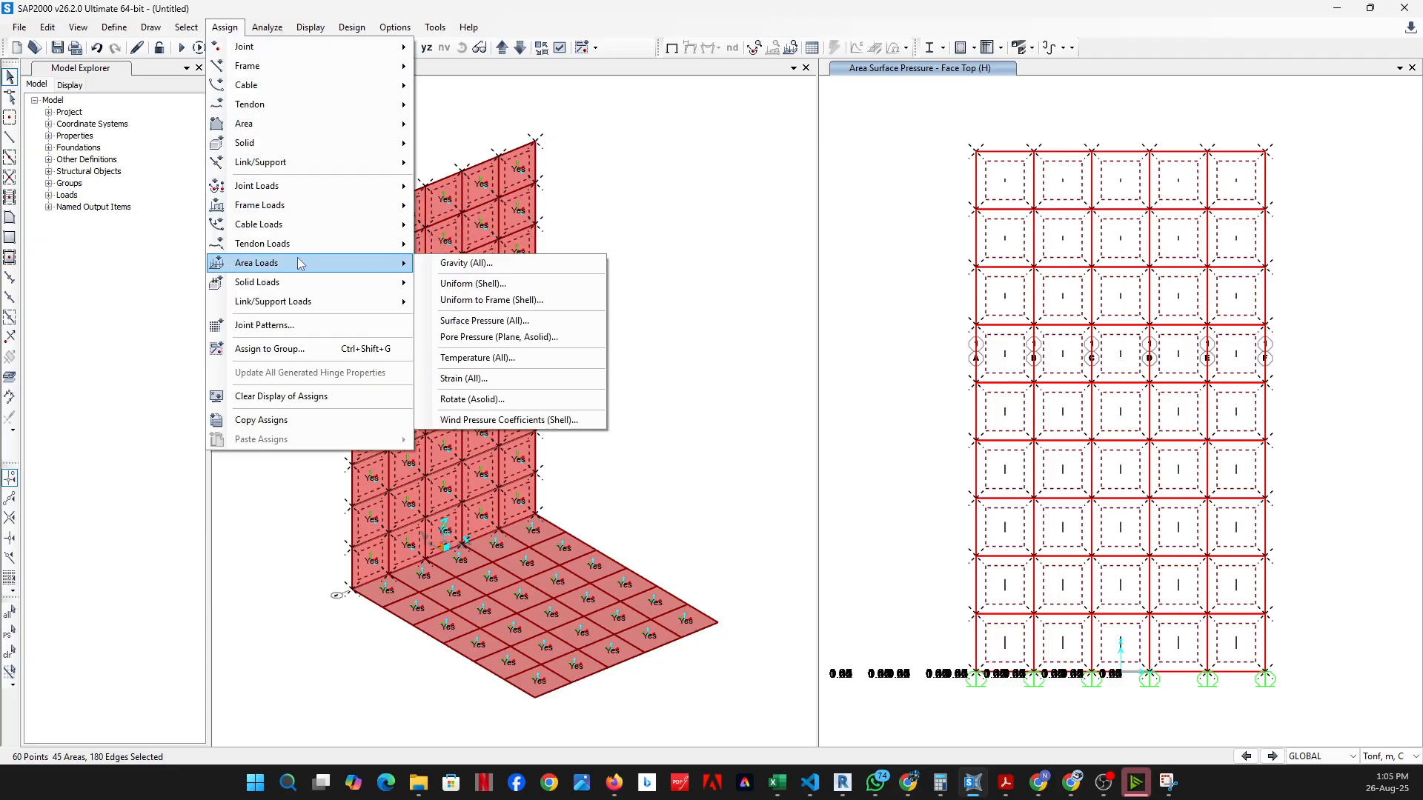
left_click(511, 322)
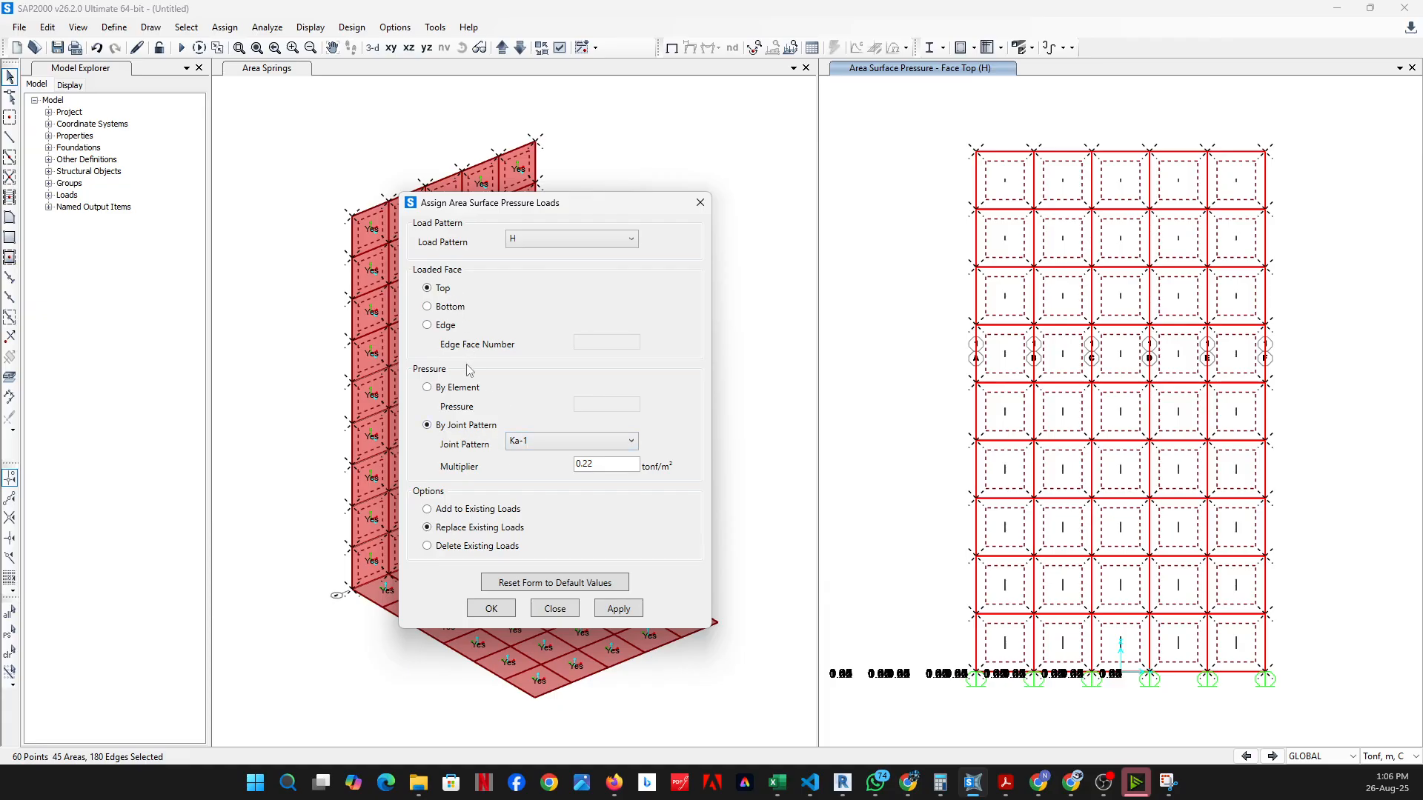
left_click(471, 389)
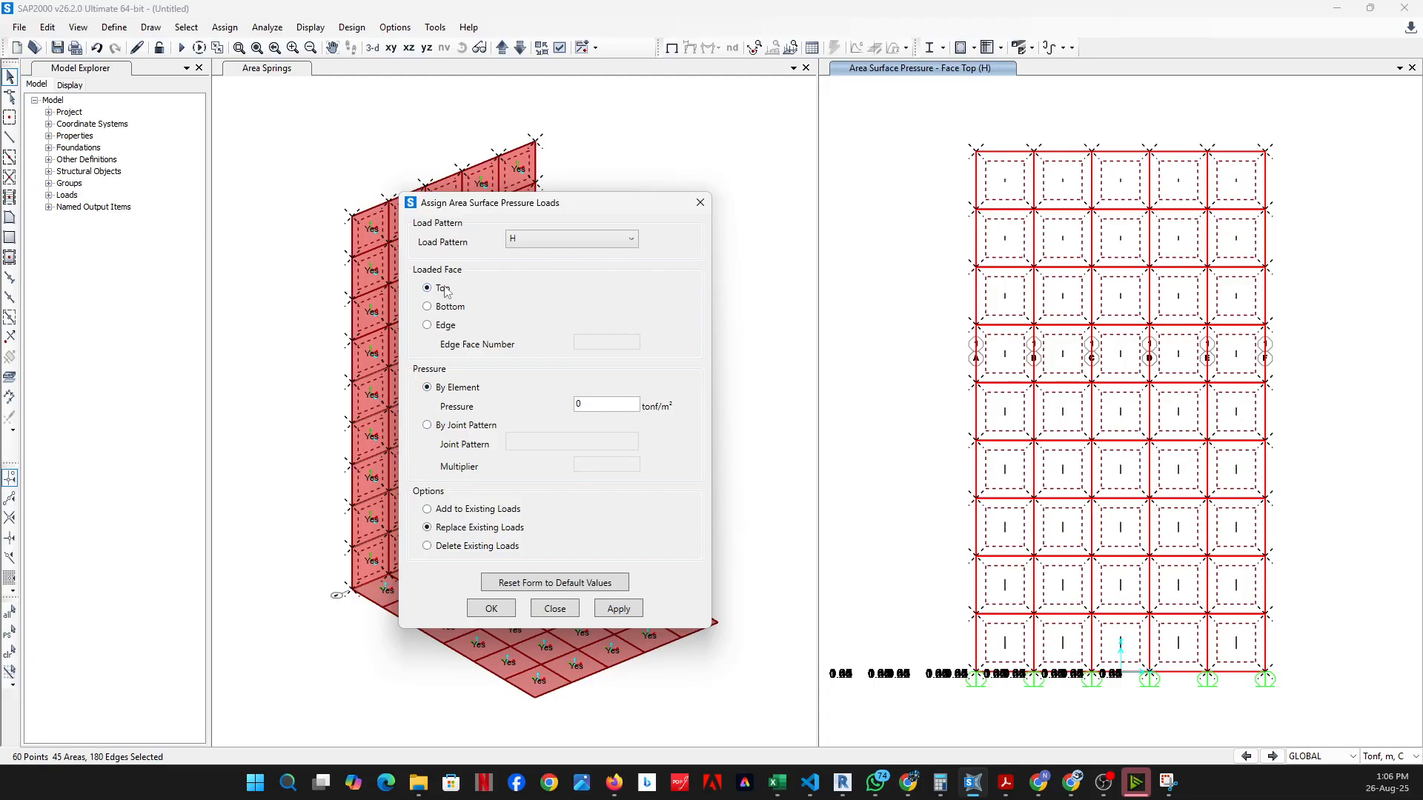
left_click_drag(562, 207, 908, 169)
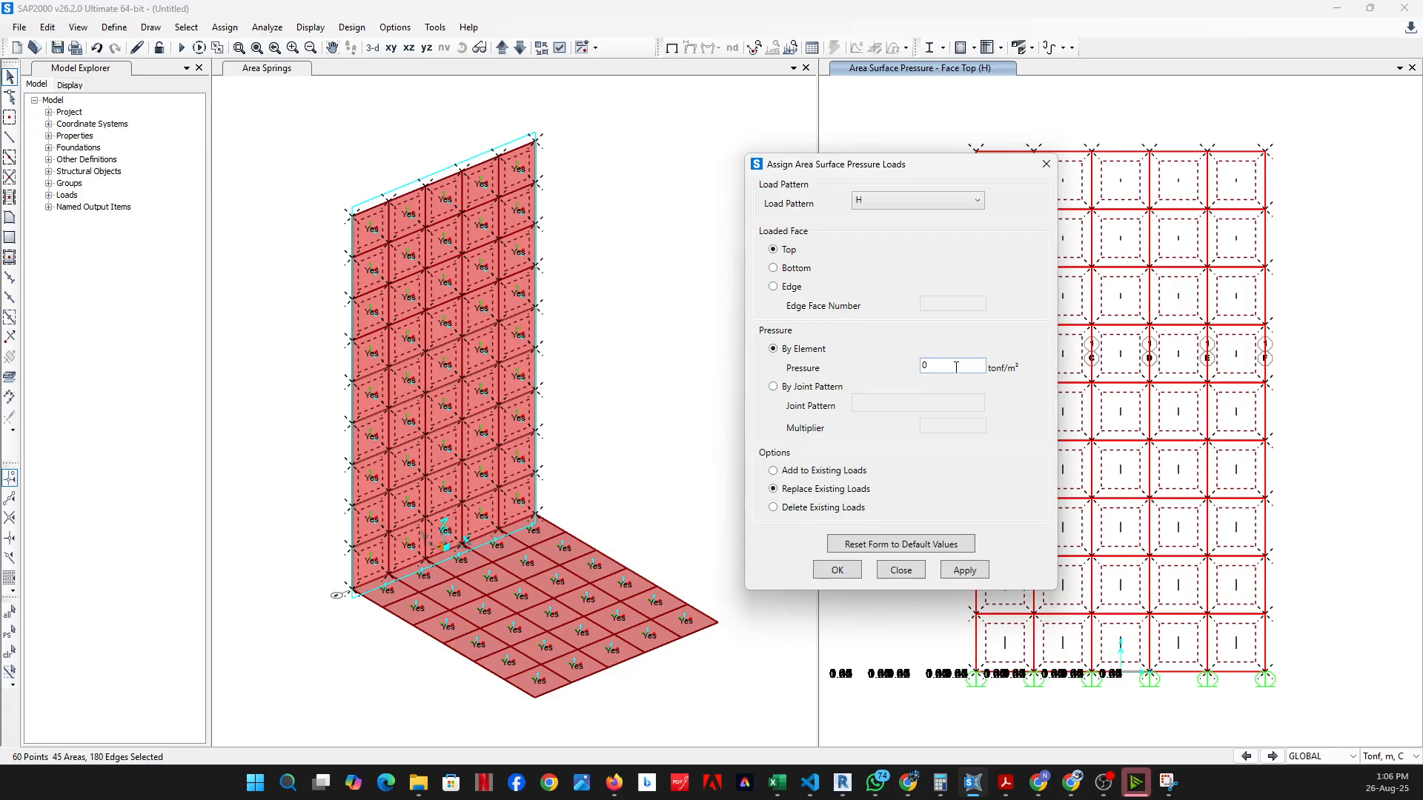
double_click(953, 367)
Calculate the lateral surcharge pressure in Calculator as 0.5 × 0.22
key("alt+Tab")
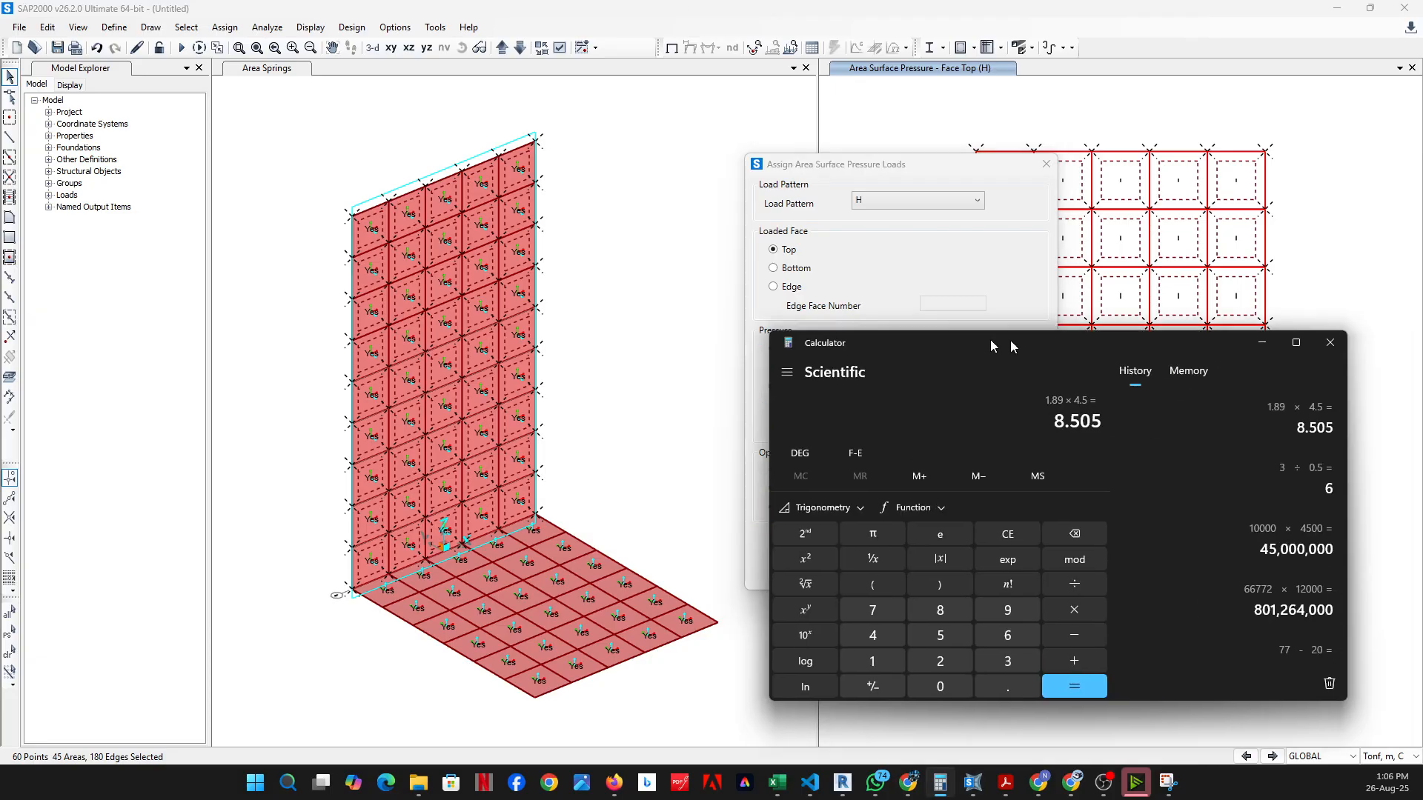
left_click_drag(995, 279, 433, 279)
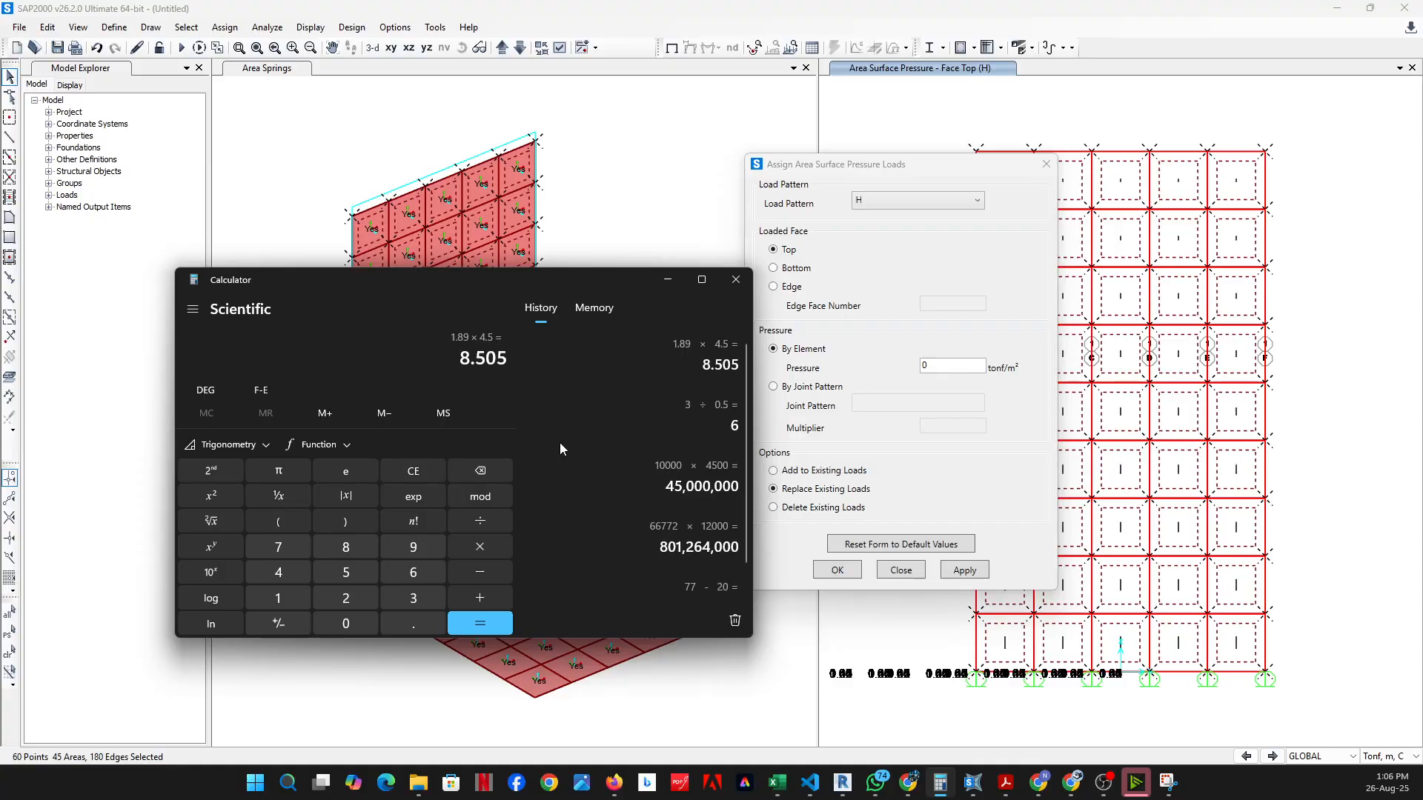
key("Escape")
type("0.5")
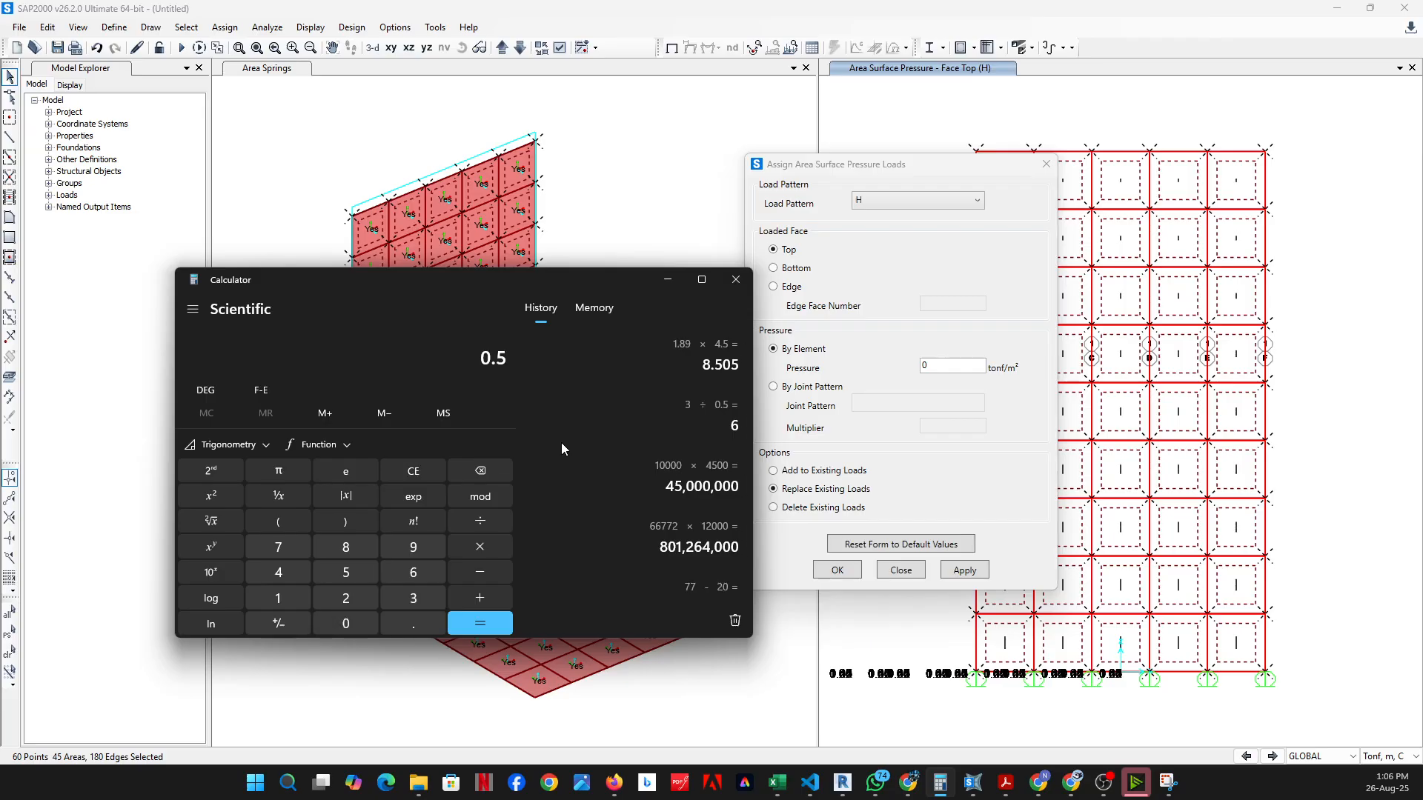
type("*0.22")
key("Return")
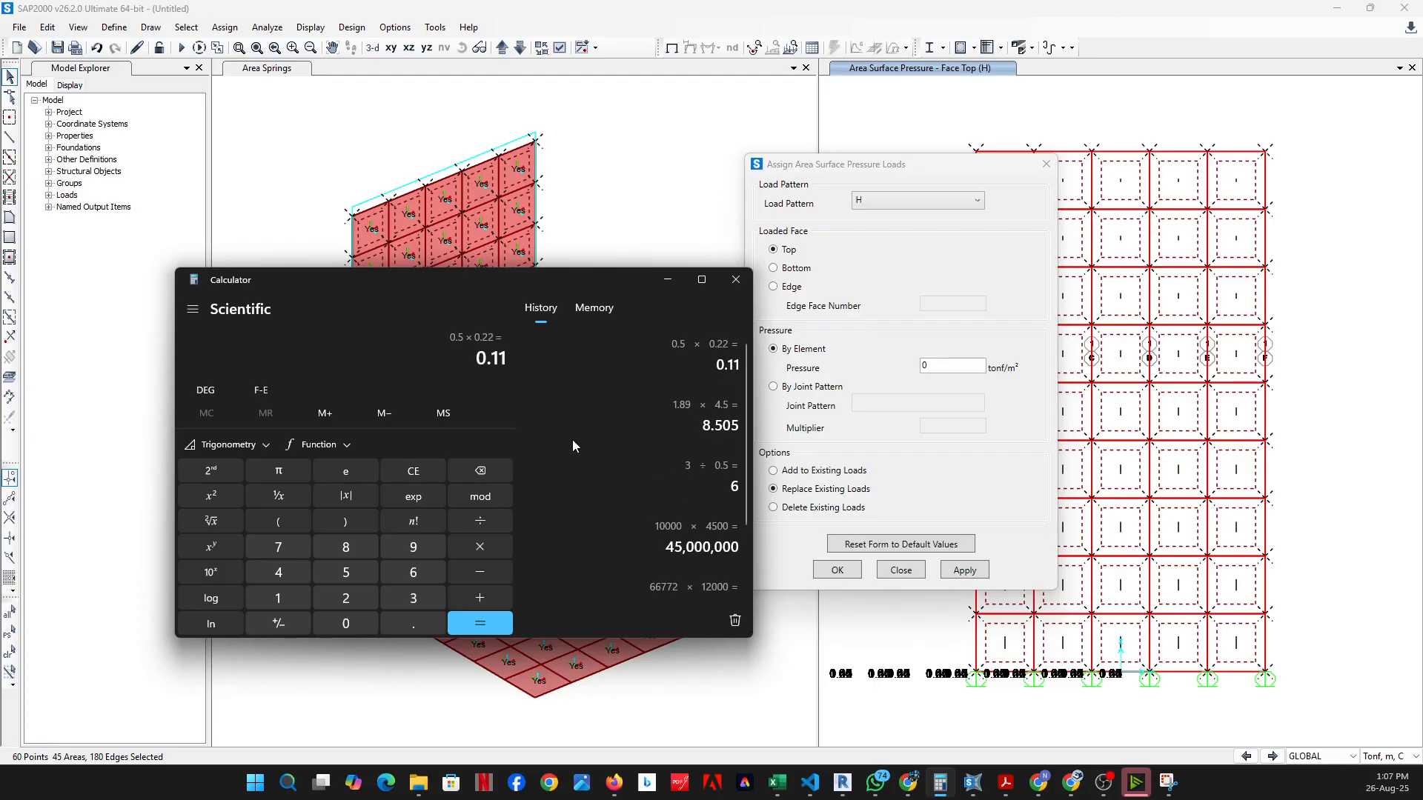
Apply a by-element pressure of 0.11 tonf/m² to the wall's top face and display the load arrows in 3-D
left_click(942, 366)
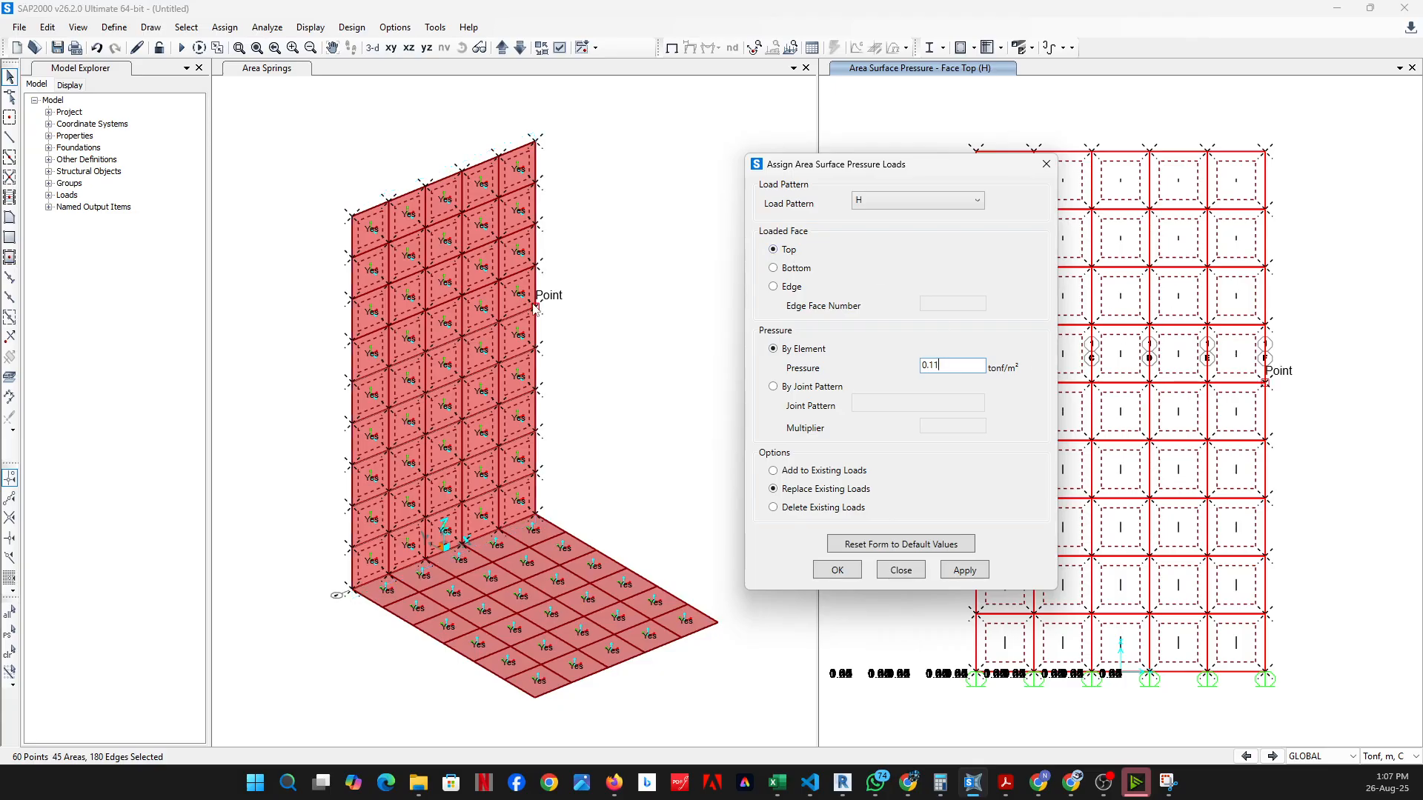
left_click(851, 575)
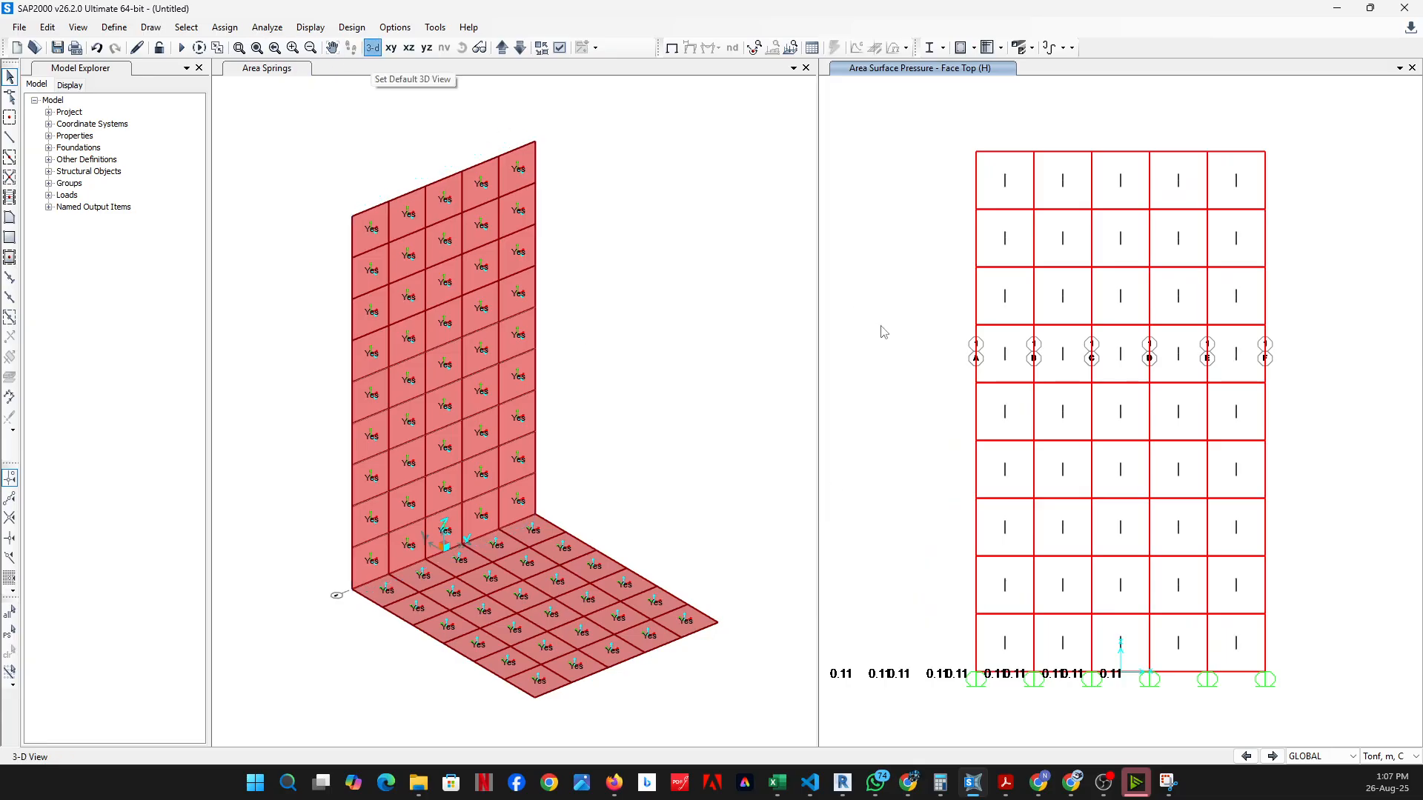
left_click(373, 47)
left_click(462, 47)
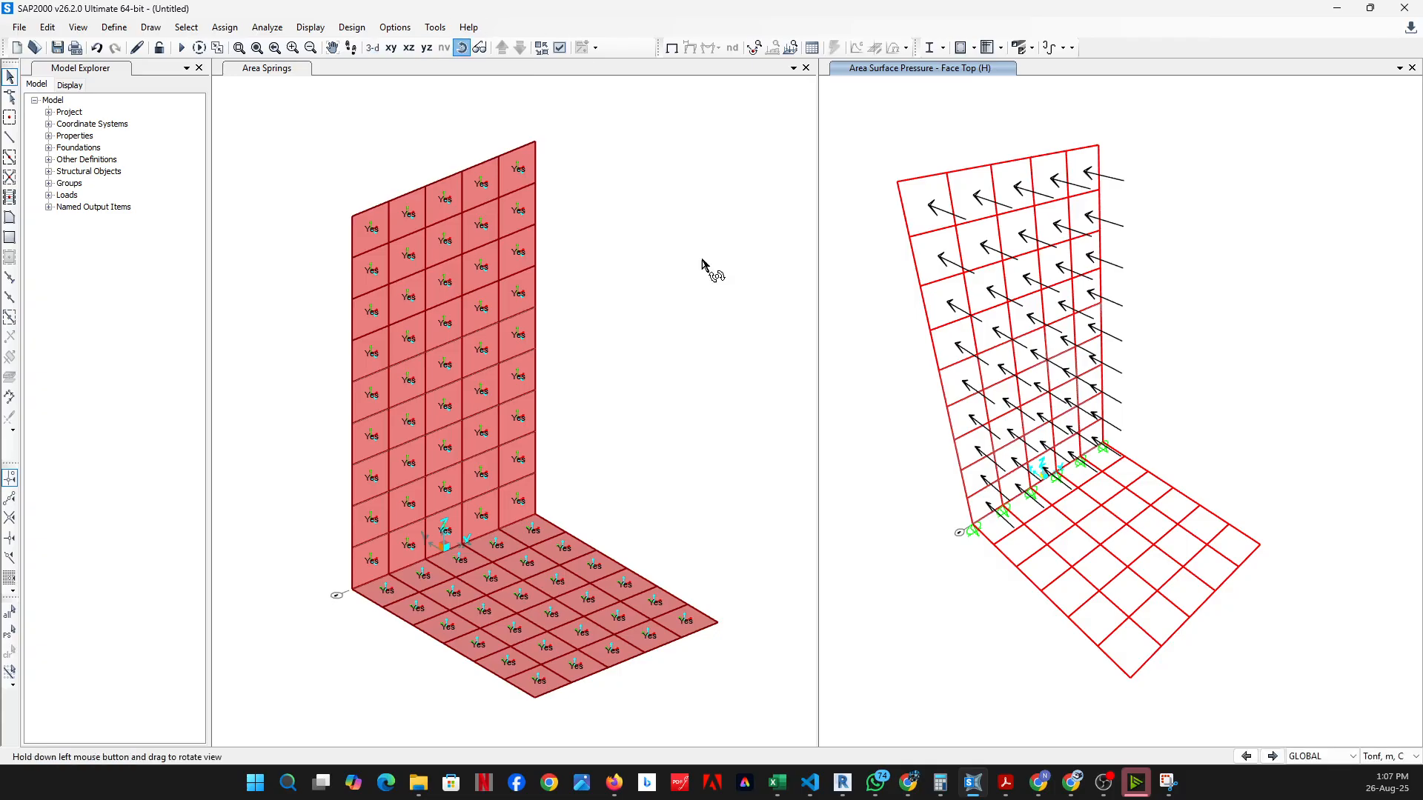
left_click_drag(1001, 437, 857, 390)
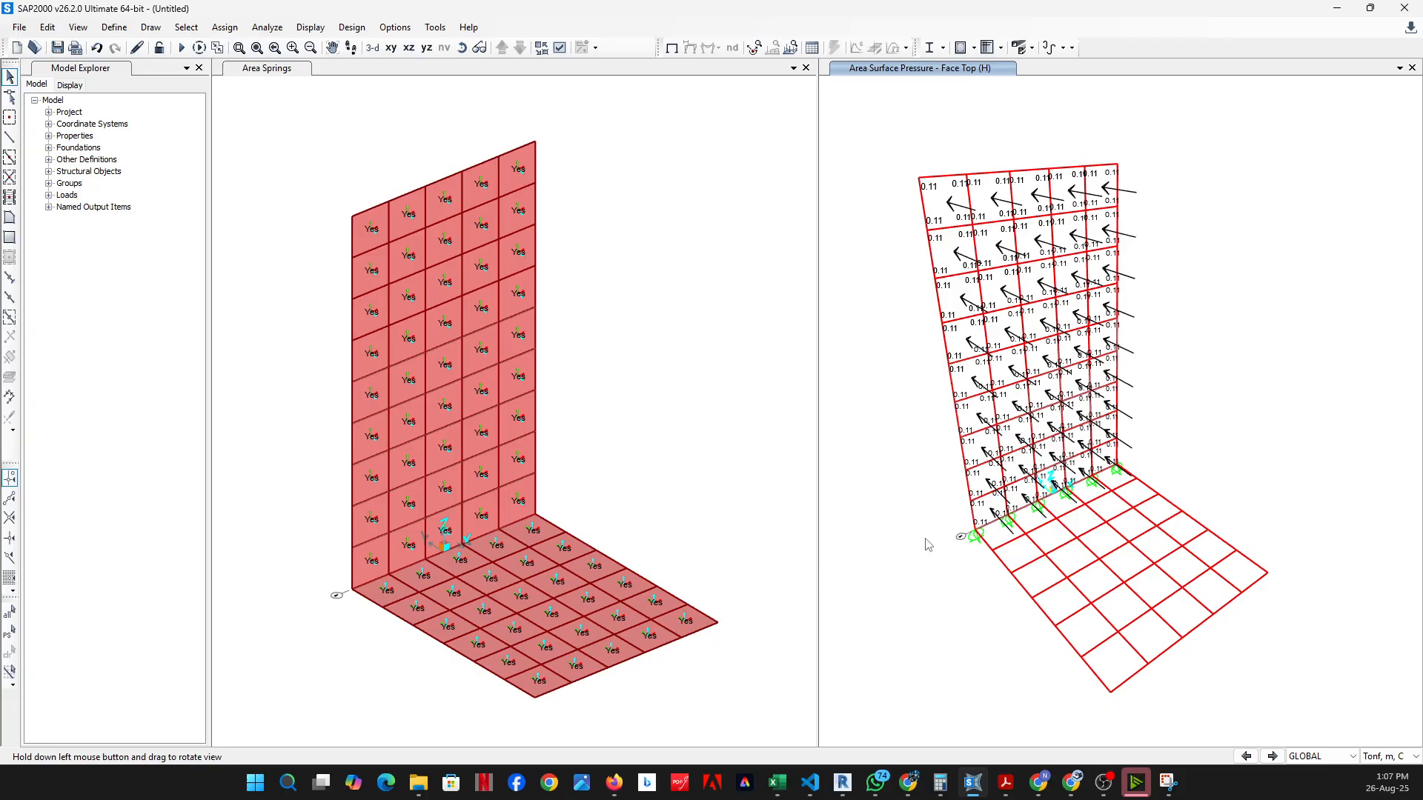
Select all base slab areas in the Area Springs view and start a uniform shell load assignment
left_click(408, 48)
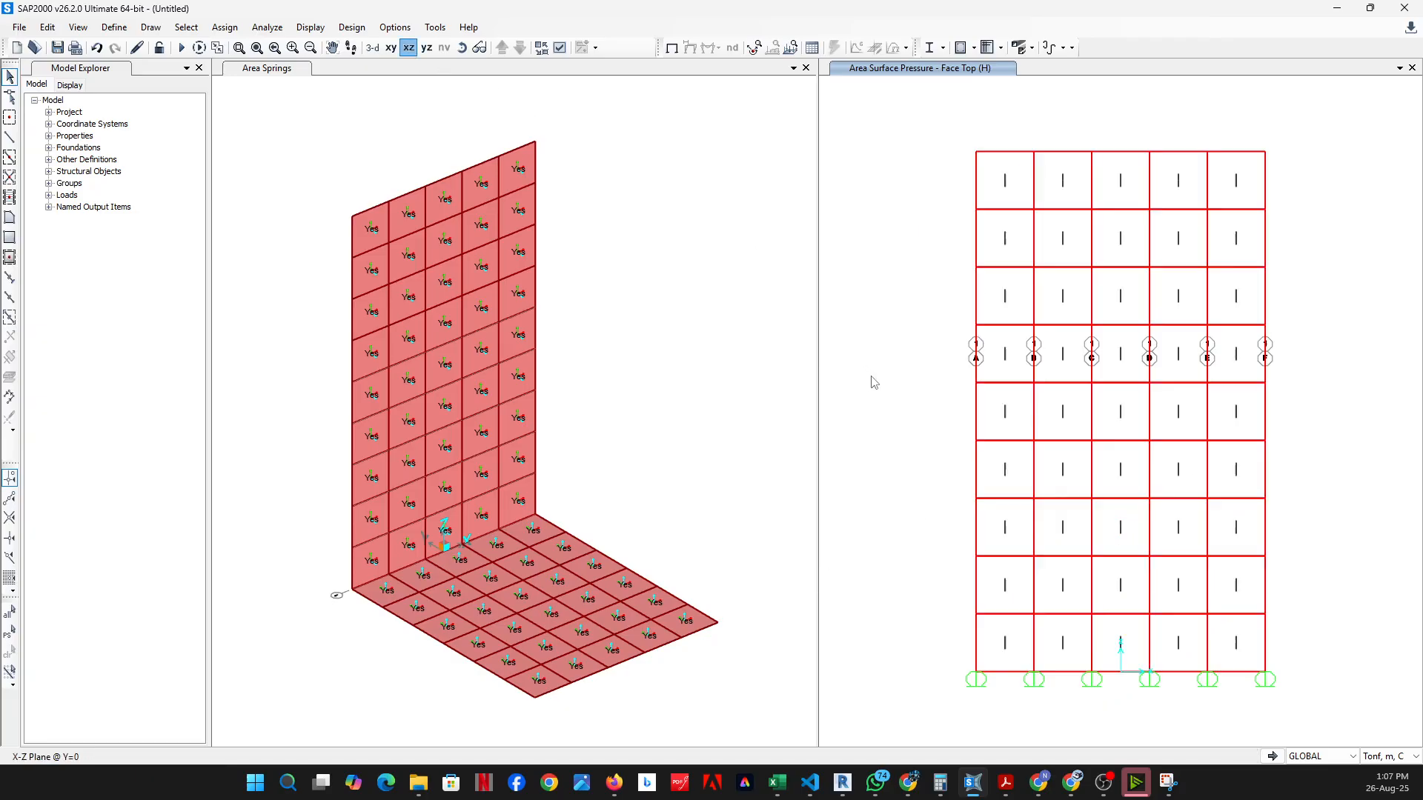
left_click(635, 466)
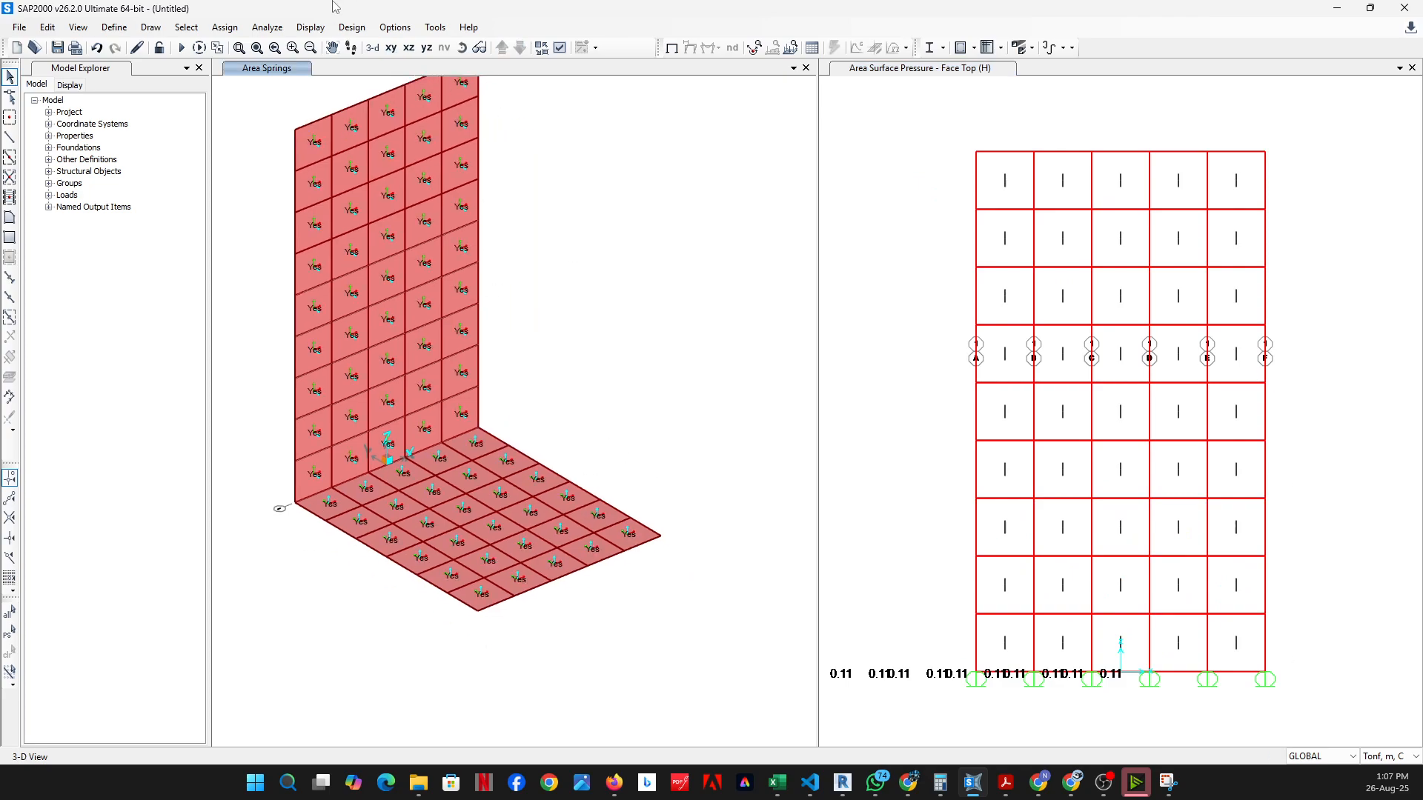
left_click(462, 47)
left_click_drag(501, 297, 793, 441)
left_click_drag(674, 635, 354, 478)
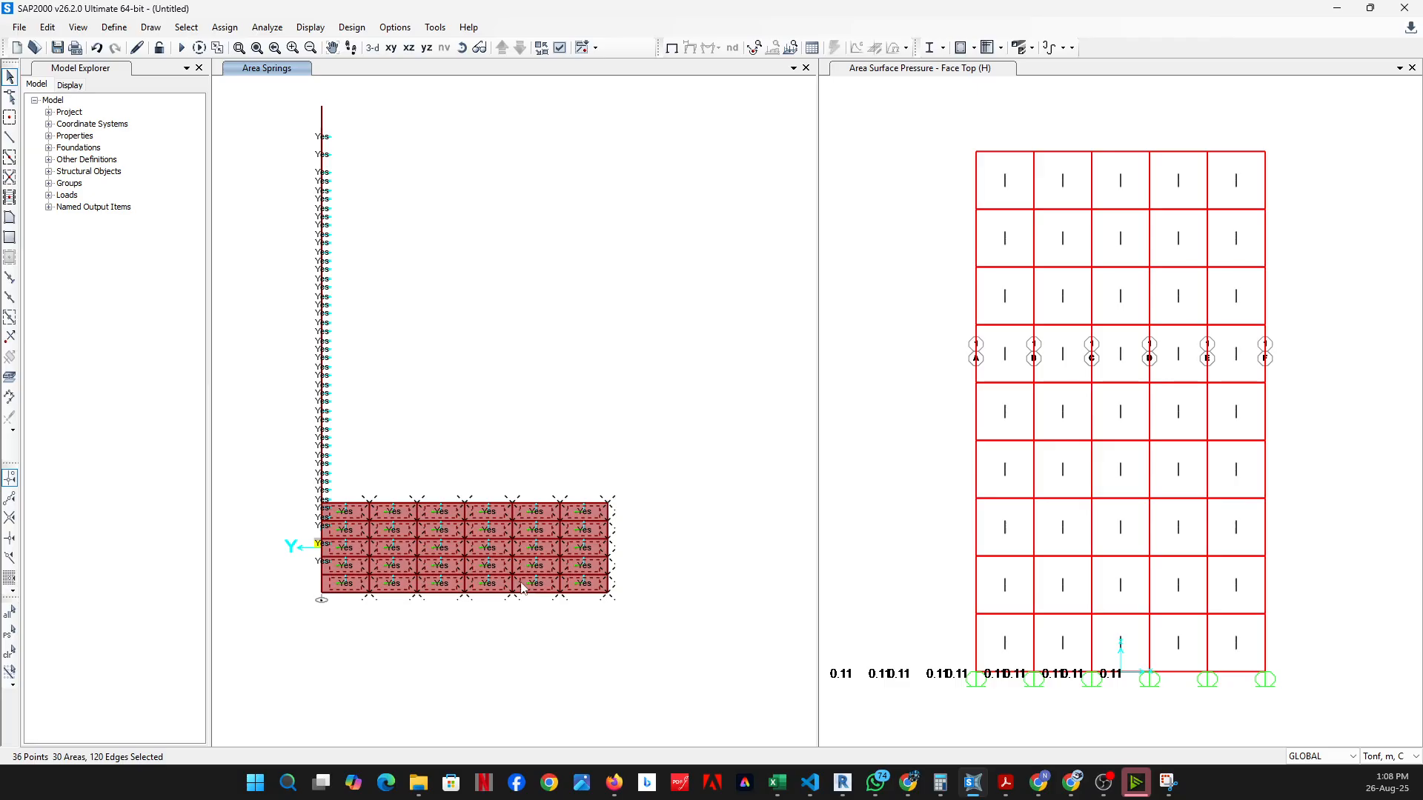
left_click(232, 30)
mouse_move(298, 211)
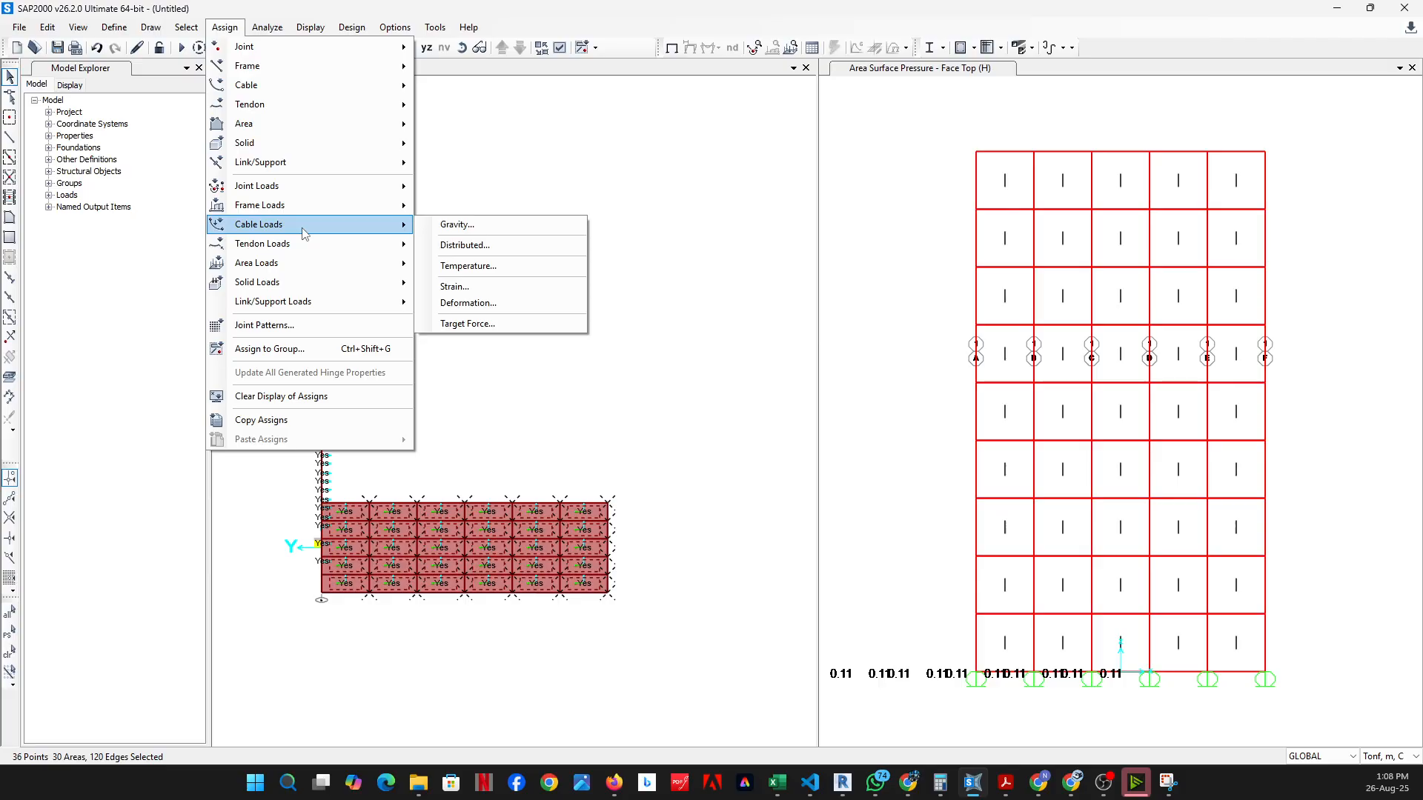
mouse_move(315, 265)
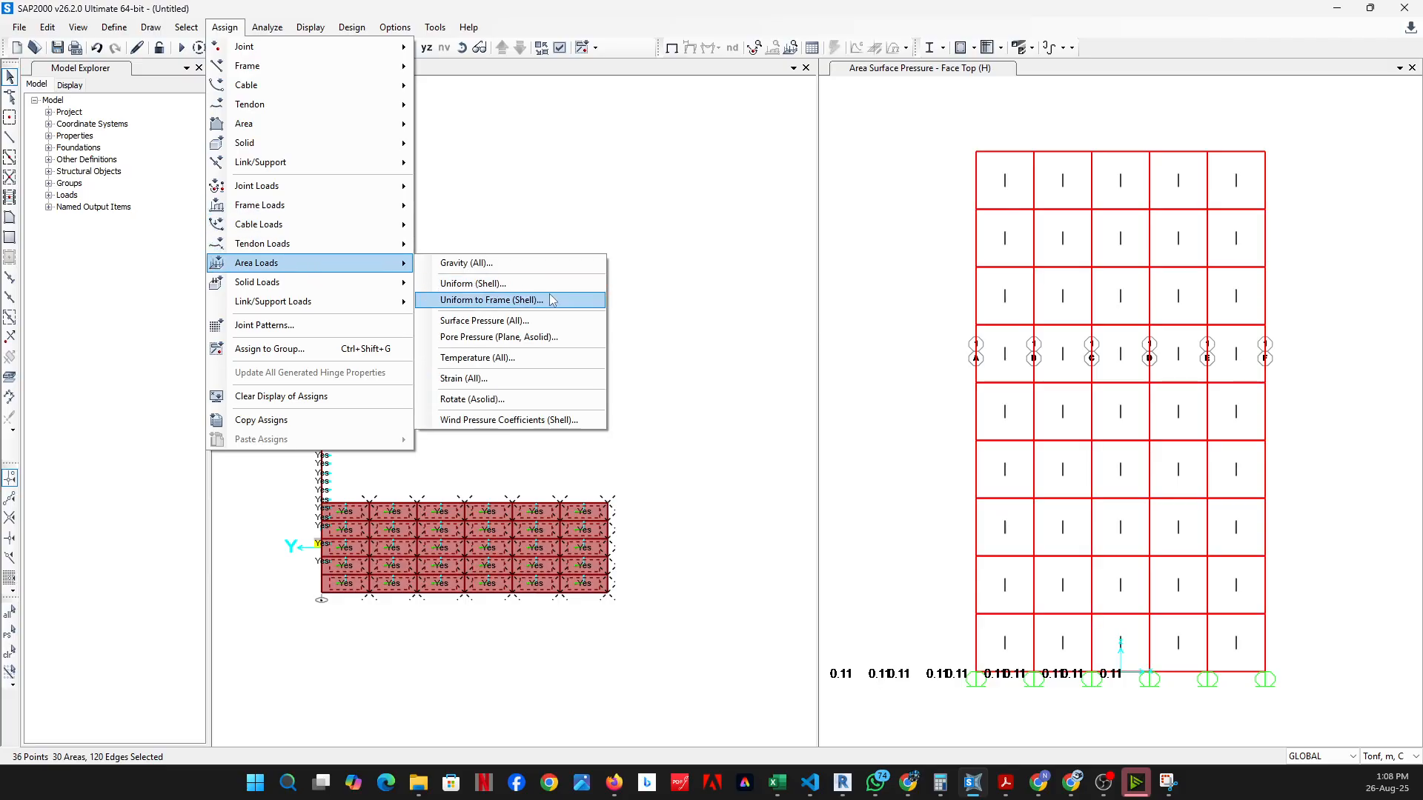
left_click(494, 284)
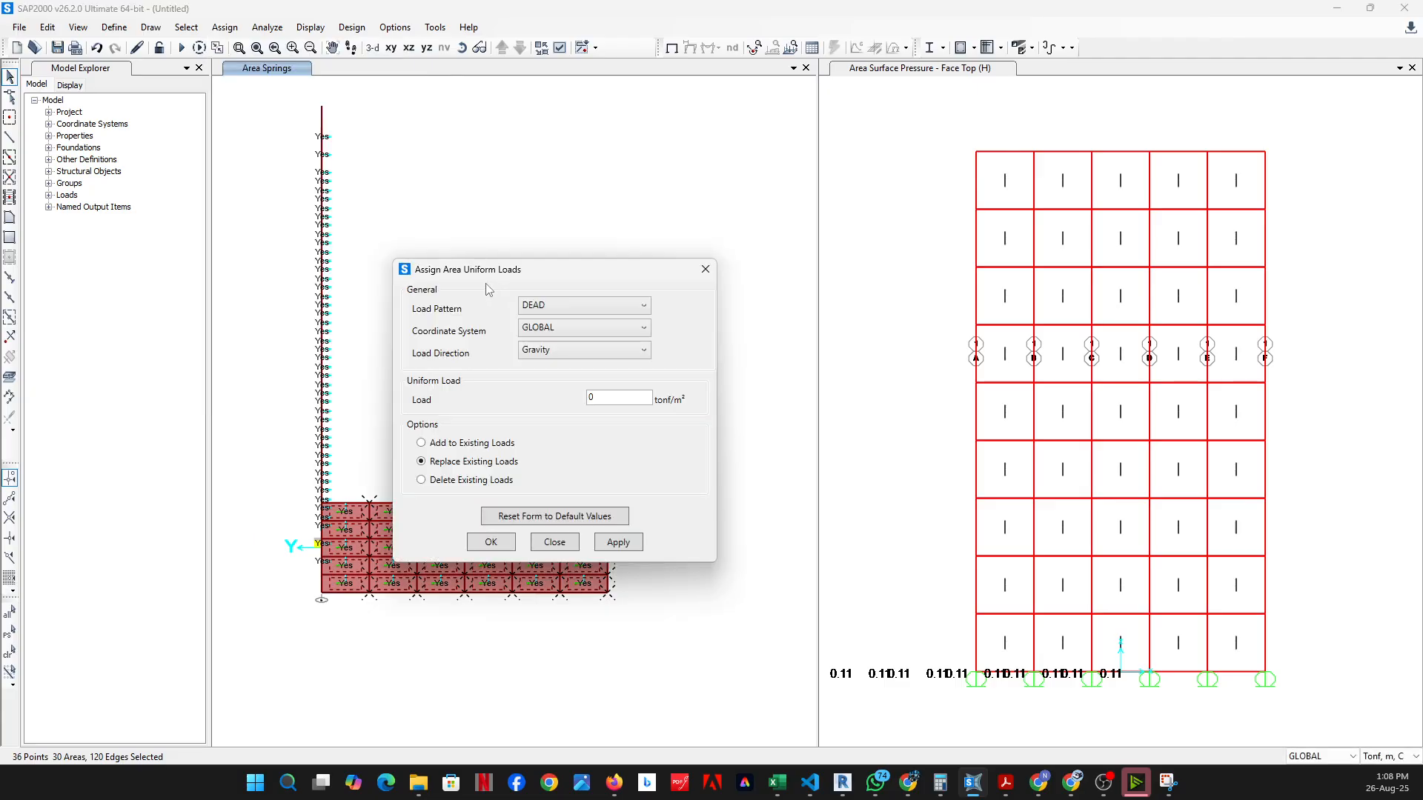
Apply a uniform gravity load of 0.5 tonf/m² to the base slab in load pattern Ls, replacing existing loads
left_click(549, 305)
left_click(549, 361)
double_click(610, 398)
type("0.5")
left_click(617, 547)
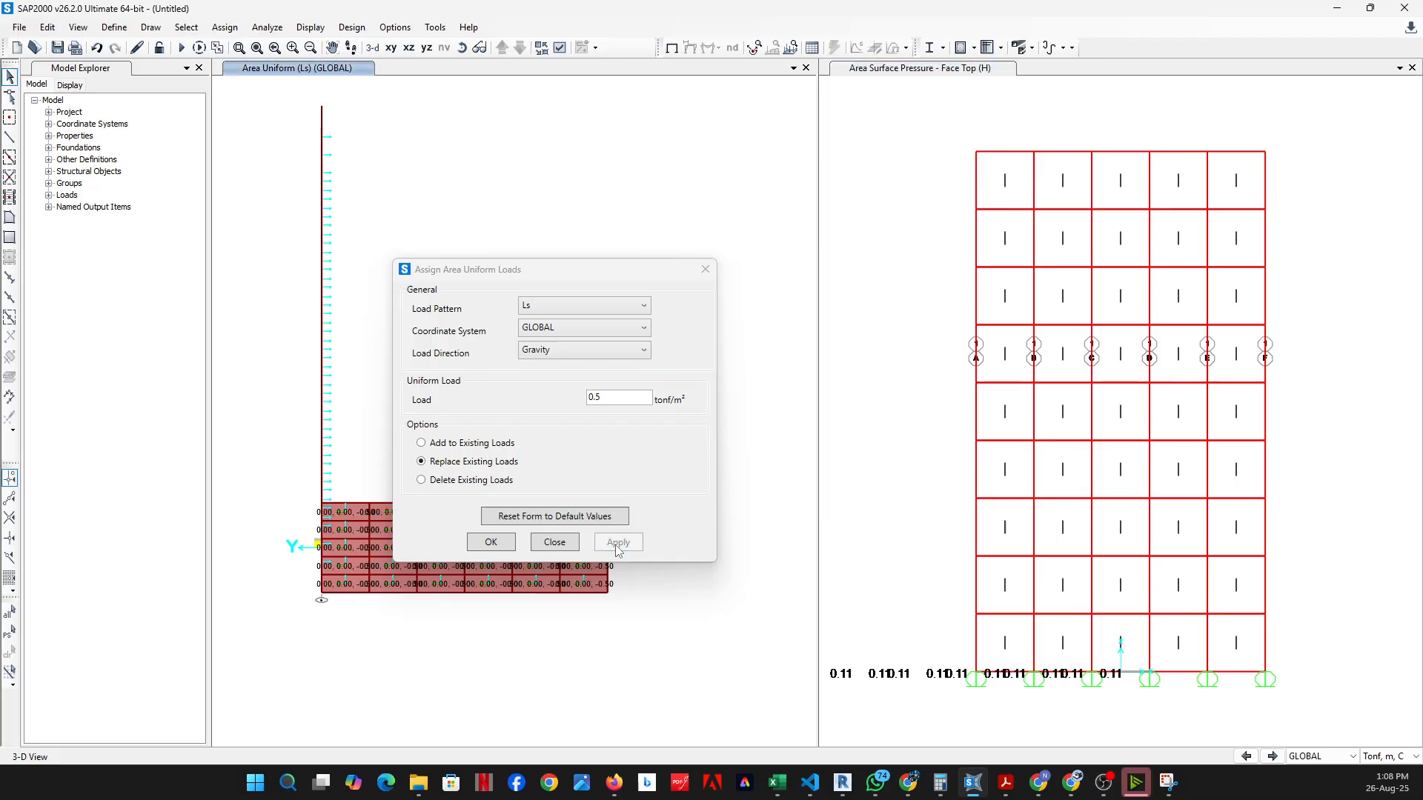
Reselect the base slab areas and apply a uniform gravity load of 8.505 tonf/m² in load pattern H, replacing existing loads
left_click(11, 639)
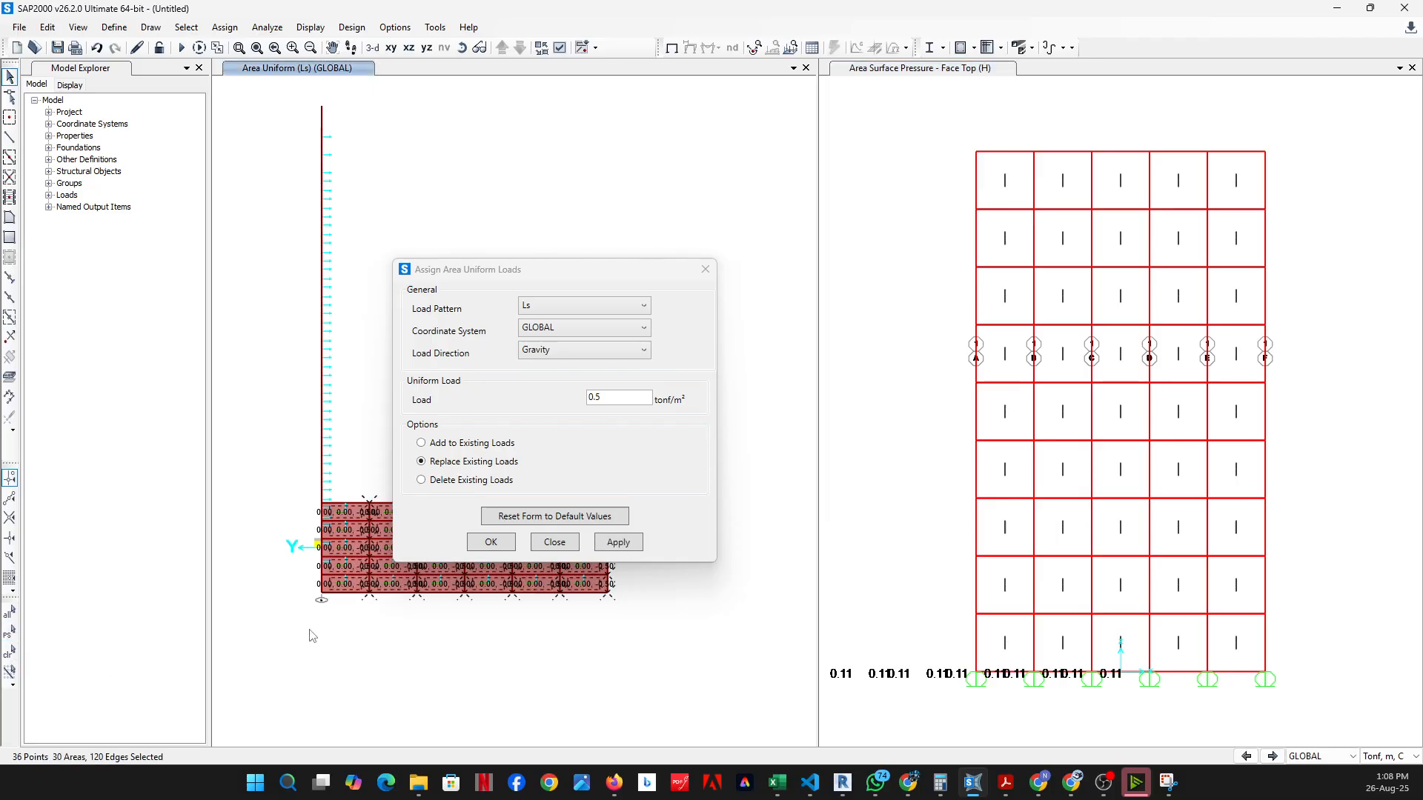
left_click(568, 309)
left_click(567, 338)
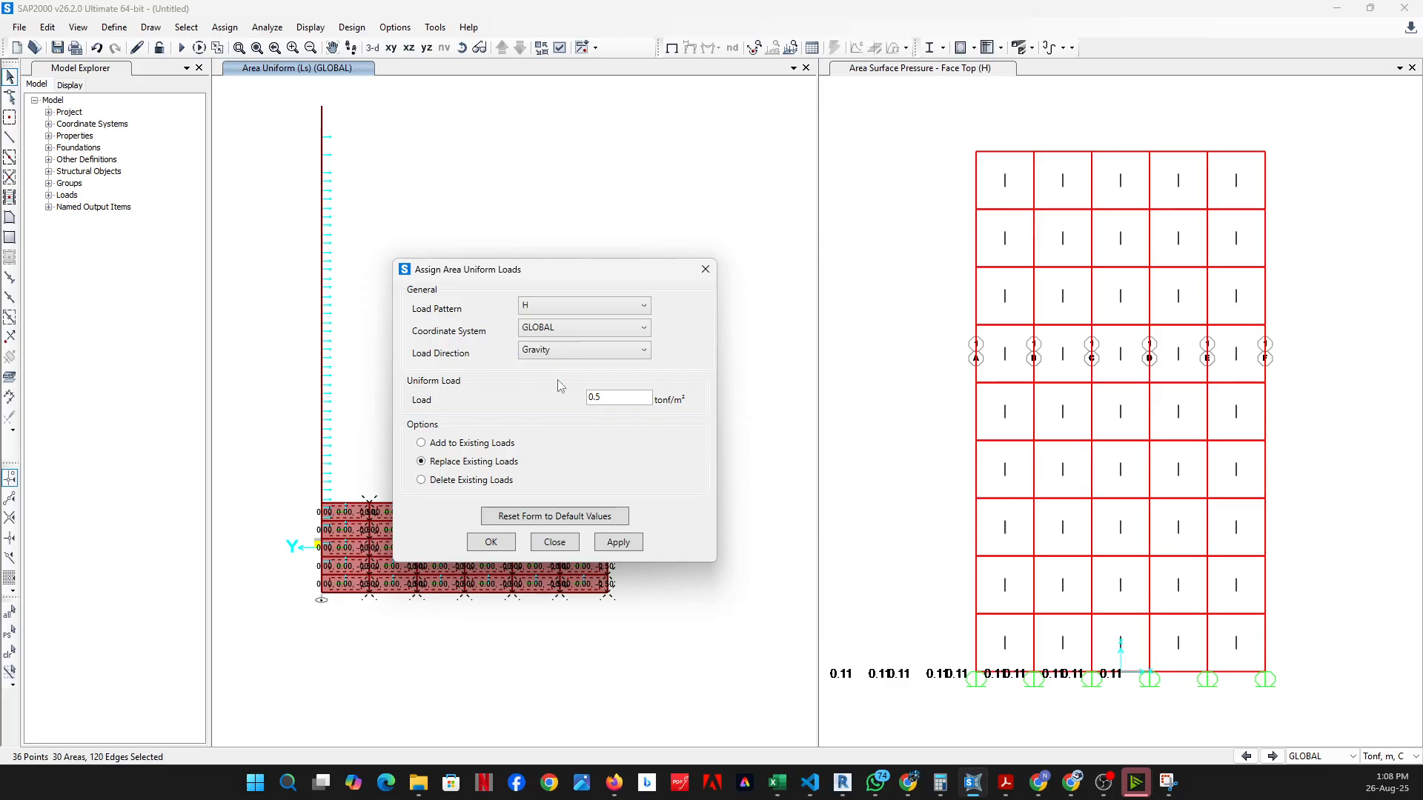
left_click(615, 399)
double_click(614, 400)
key("Return")
left_click(630, 548)
left_click(505, 546)
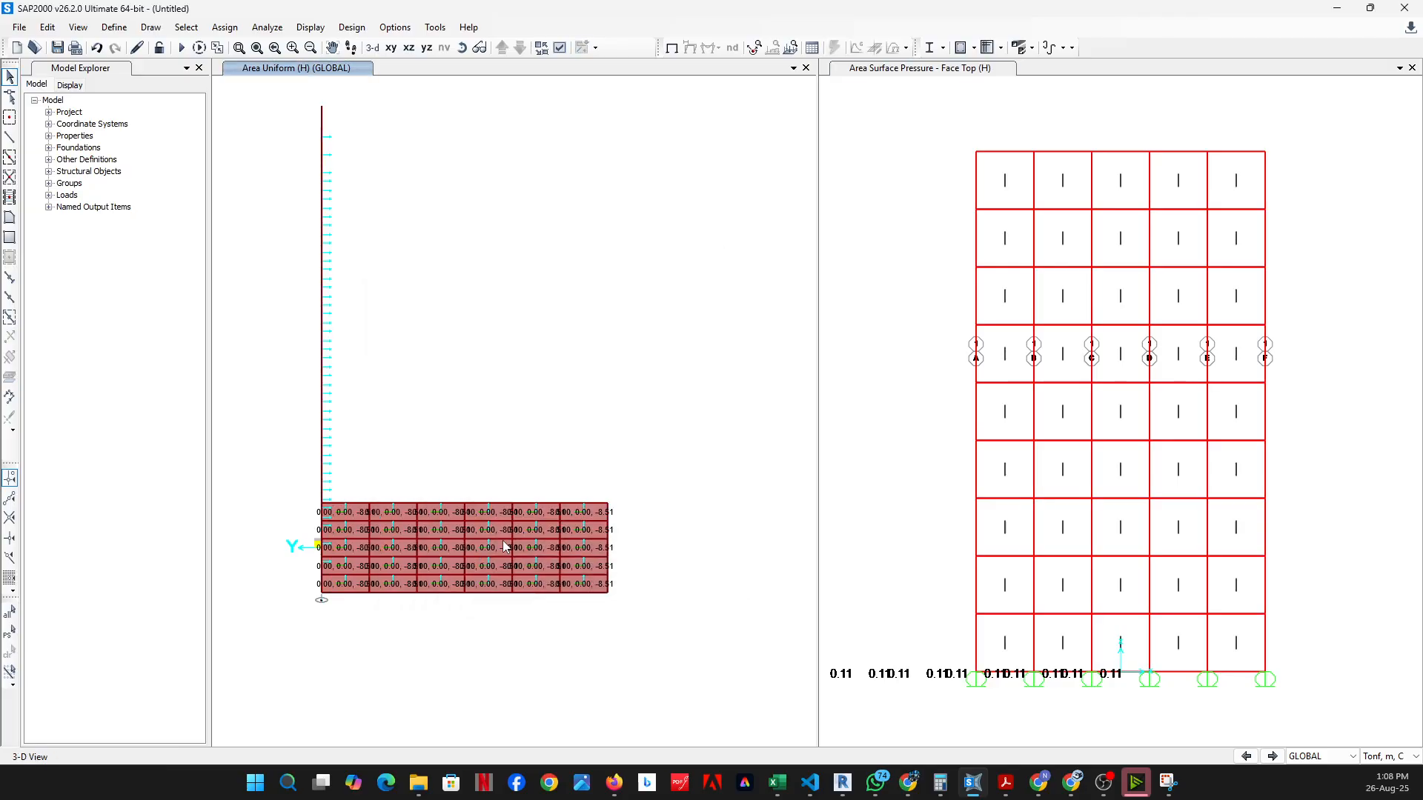
Check the load patterns and uniform loads assigned to one base slab area in the 3-D view
left_click(461, 48)
left_click_drag(625, 387, 483, 438)
scroll(581, 538, "up", 5)
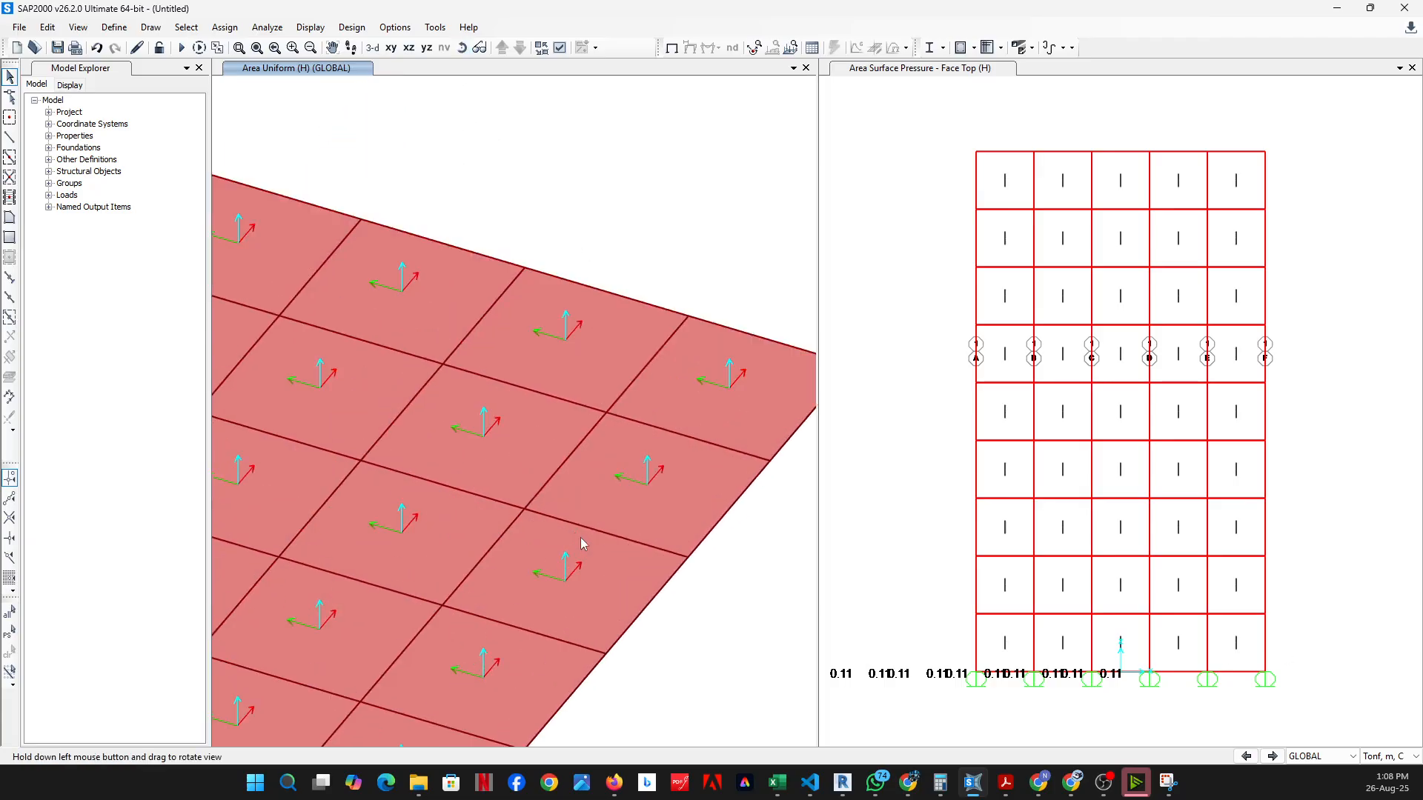
right_click(570, 432)
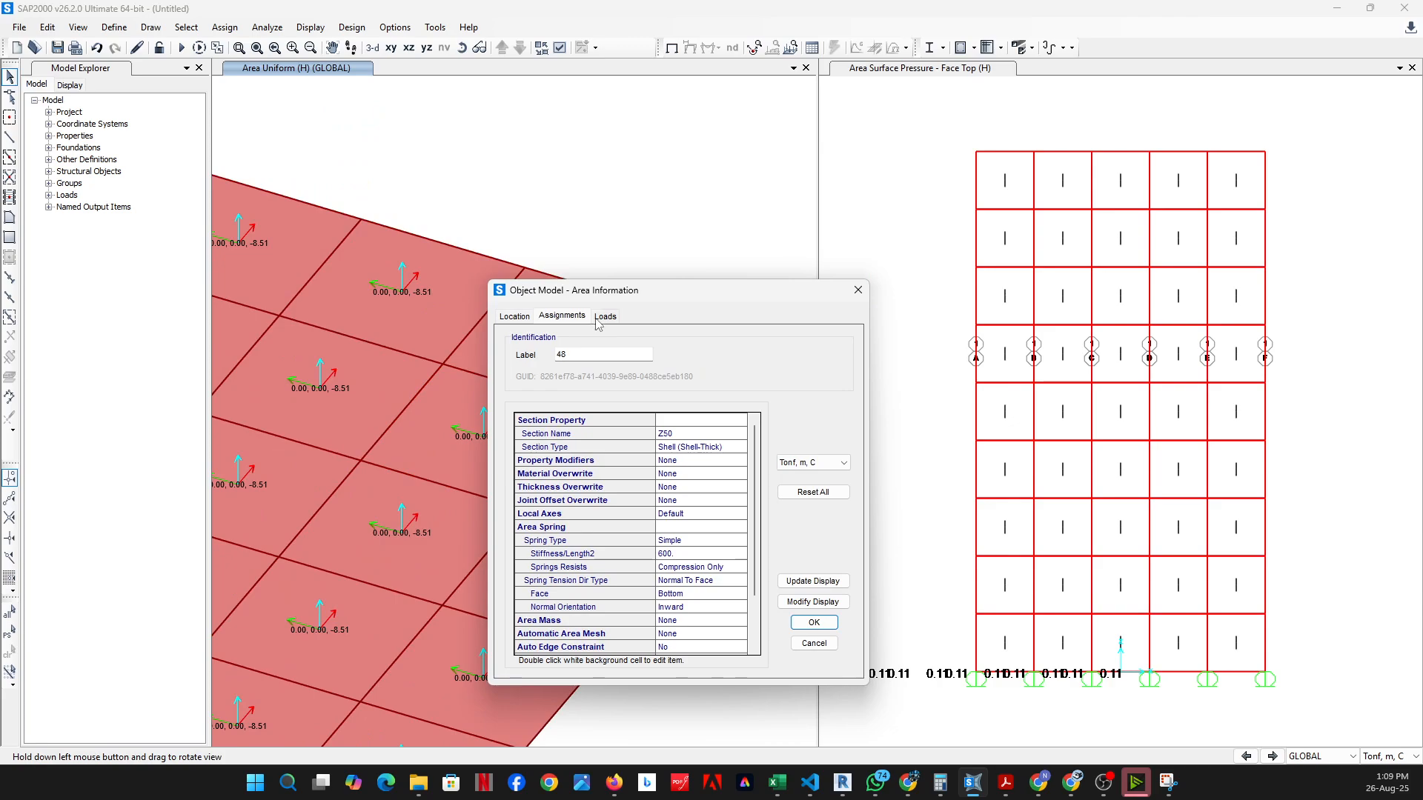
left_click(599, 318)
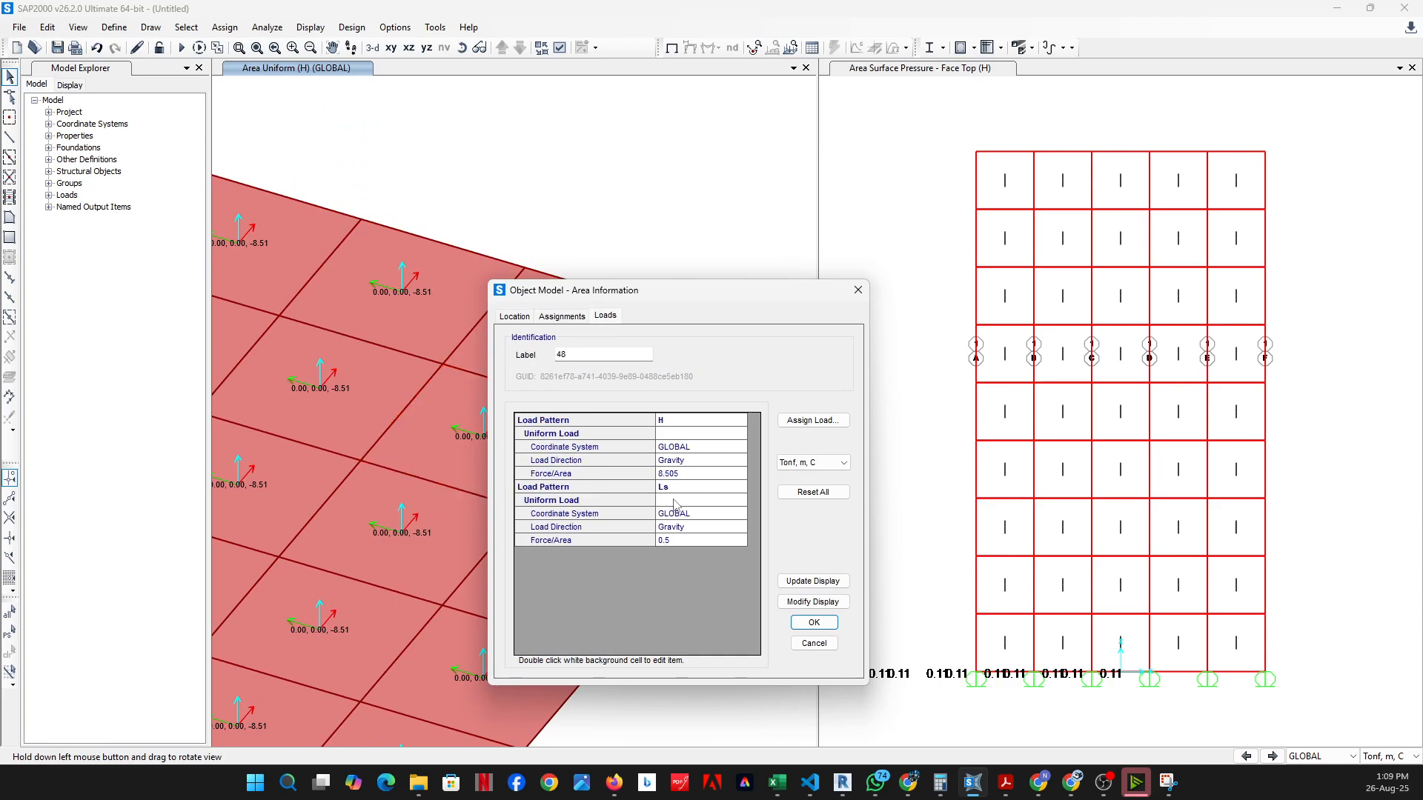
left_click(858, 289)
Check the surface pressure and load pattern assigned to one area of the vertical wall
scroll(615, 386, "down", 3)
middle_click_drag(591, 377, 739, 528)
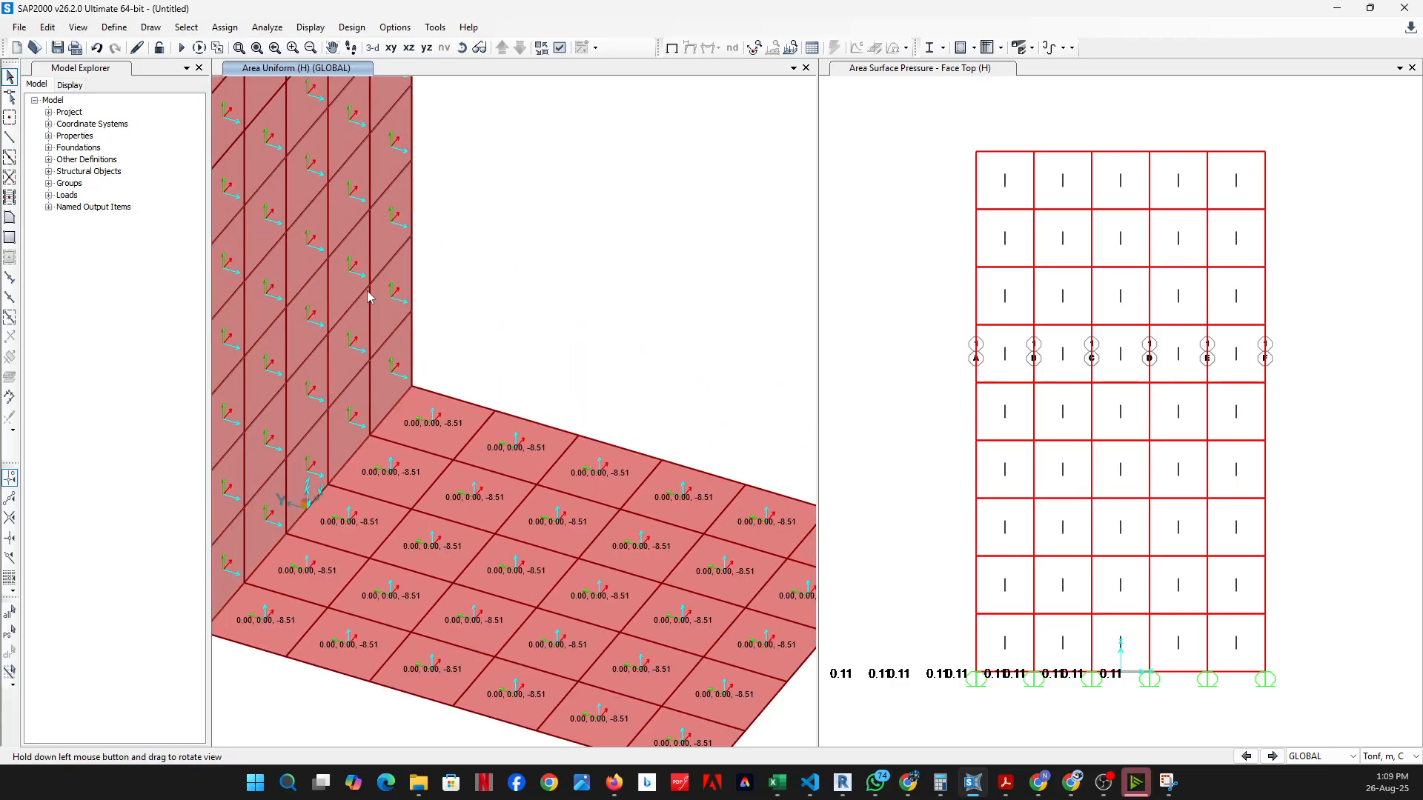
right_click(353, 278)
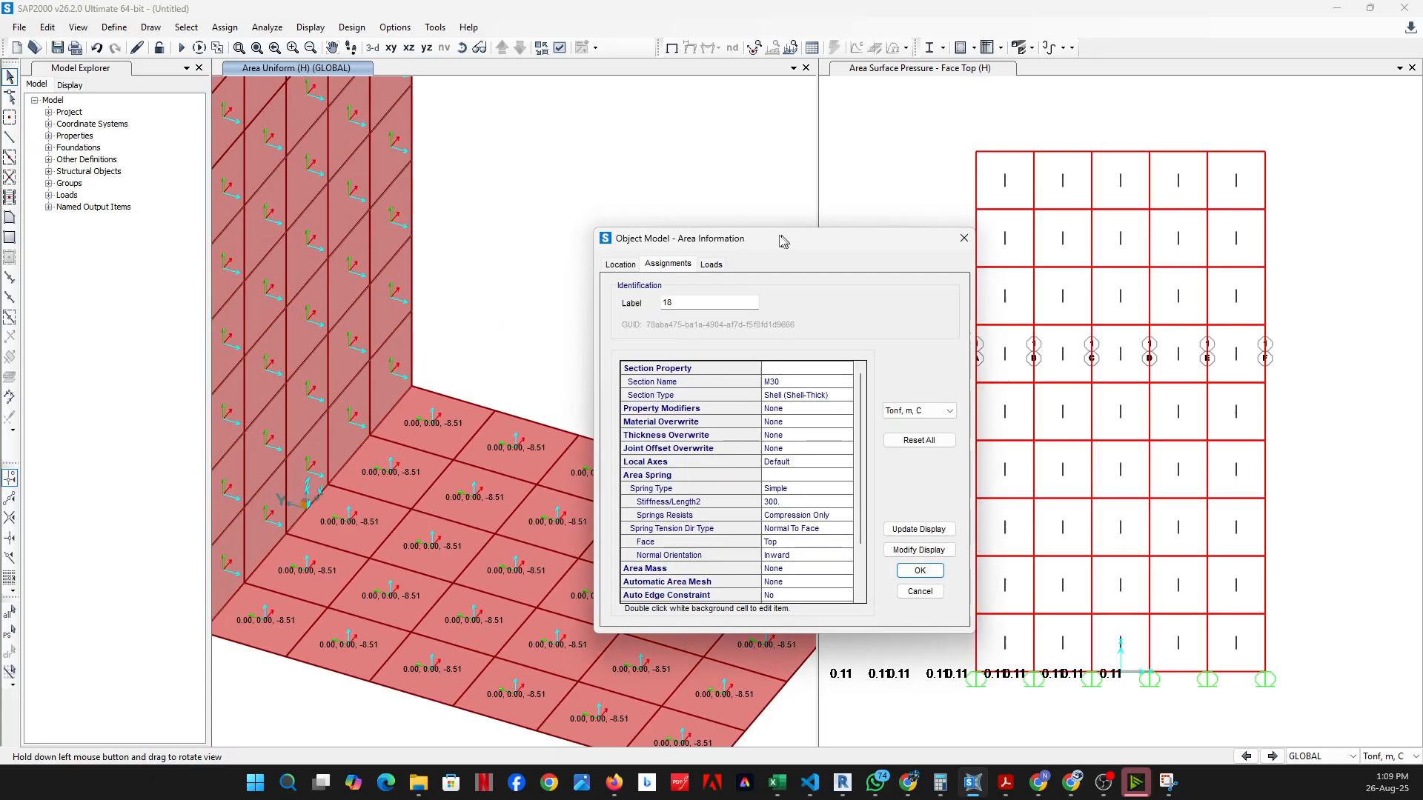
left_click_drag(783, 241, 667, 174)
left_click(594, 197)
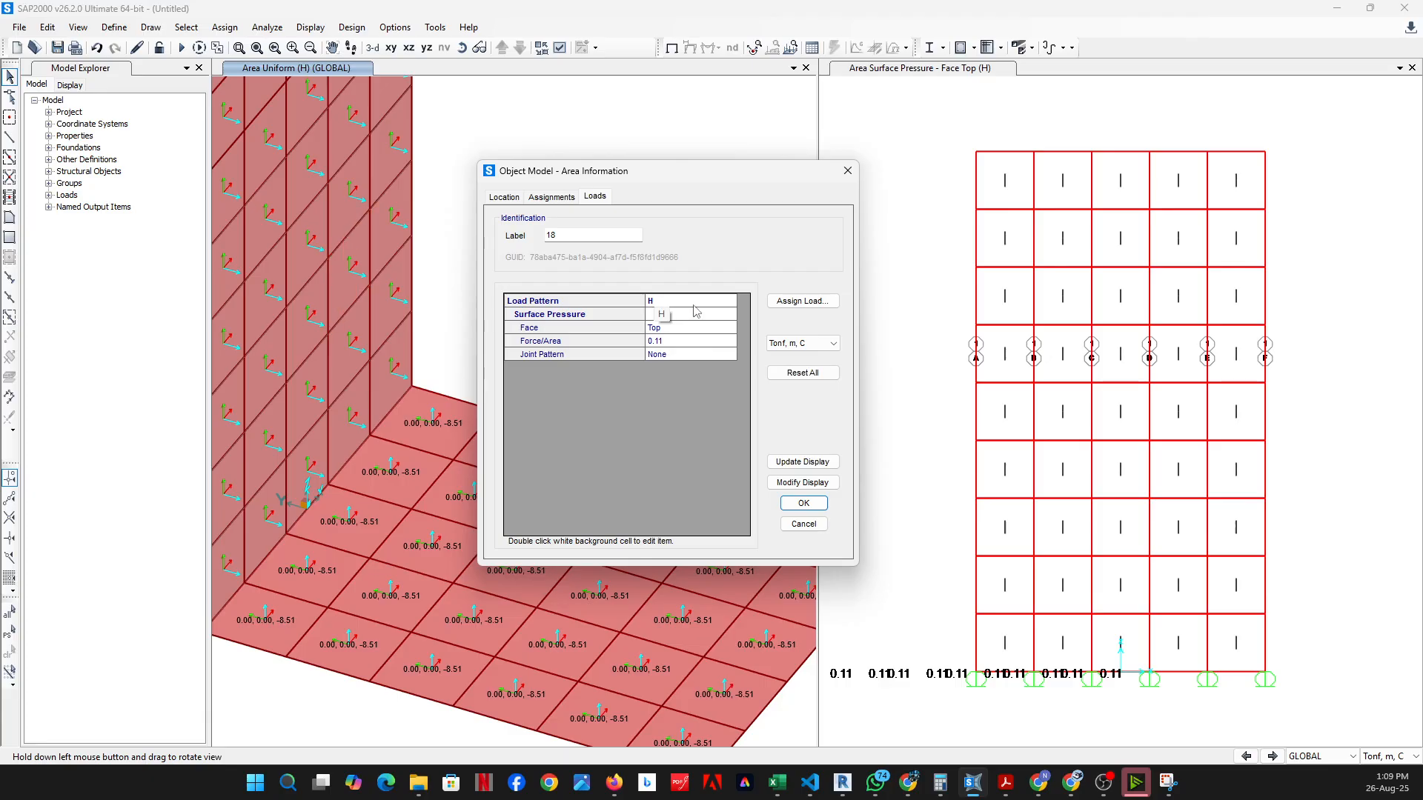
left_click(848, 171)
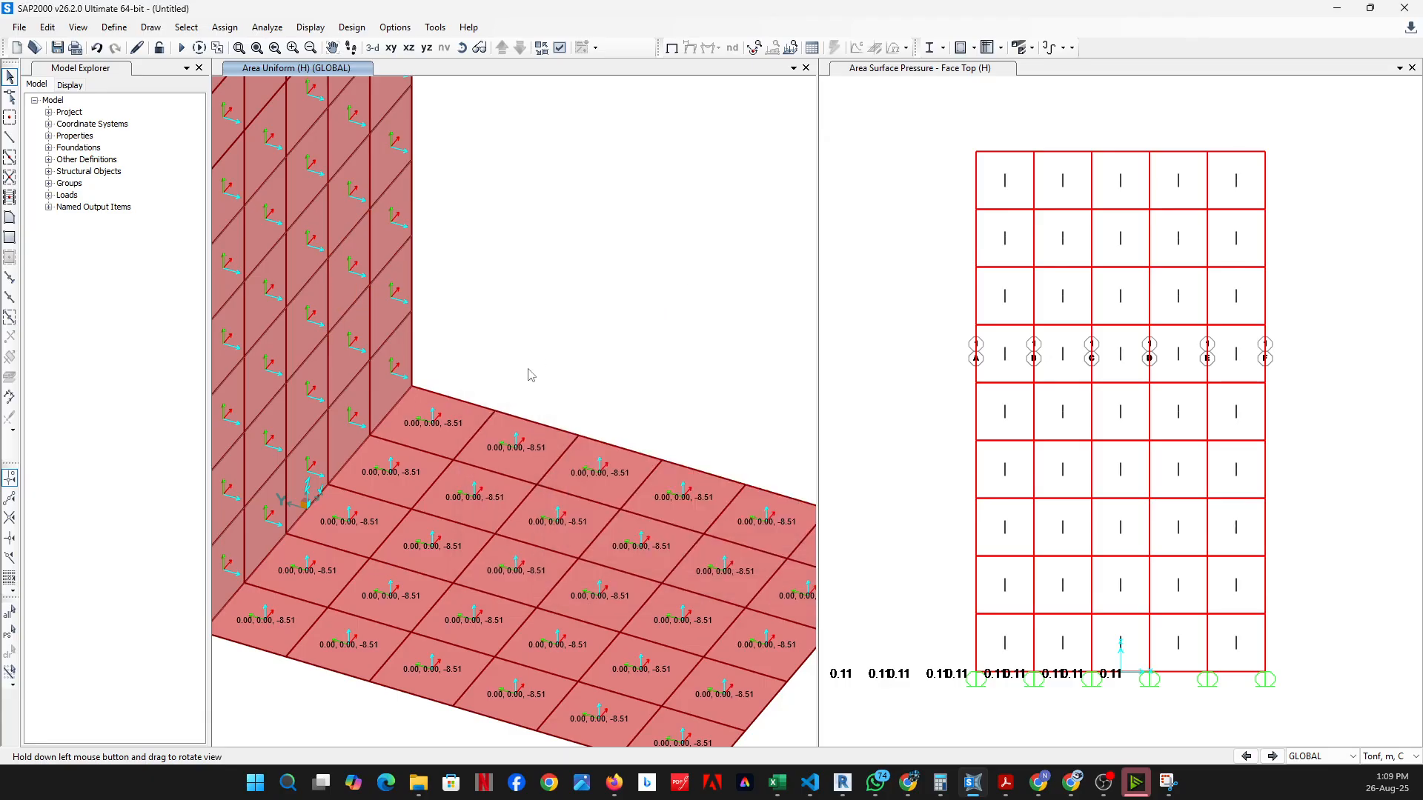
Apply a top-face surface pressure to all wall areas in load pattern H using joint pattern Ka-1 with multiplier 0.22 tonf/m², replacing existing loads
scroll(528, 372, "down", 4)
scroll(596, 385, "up", 2)
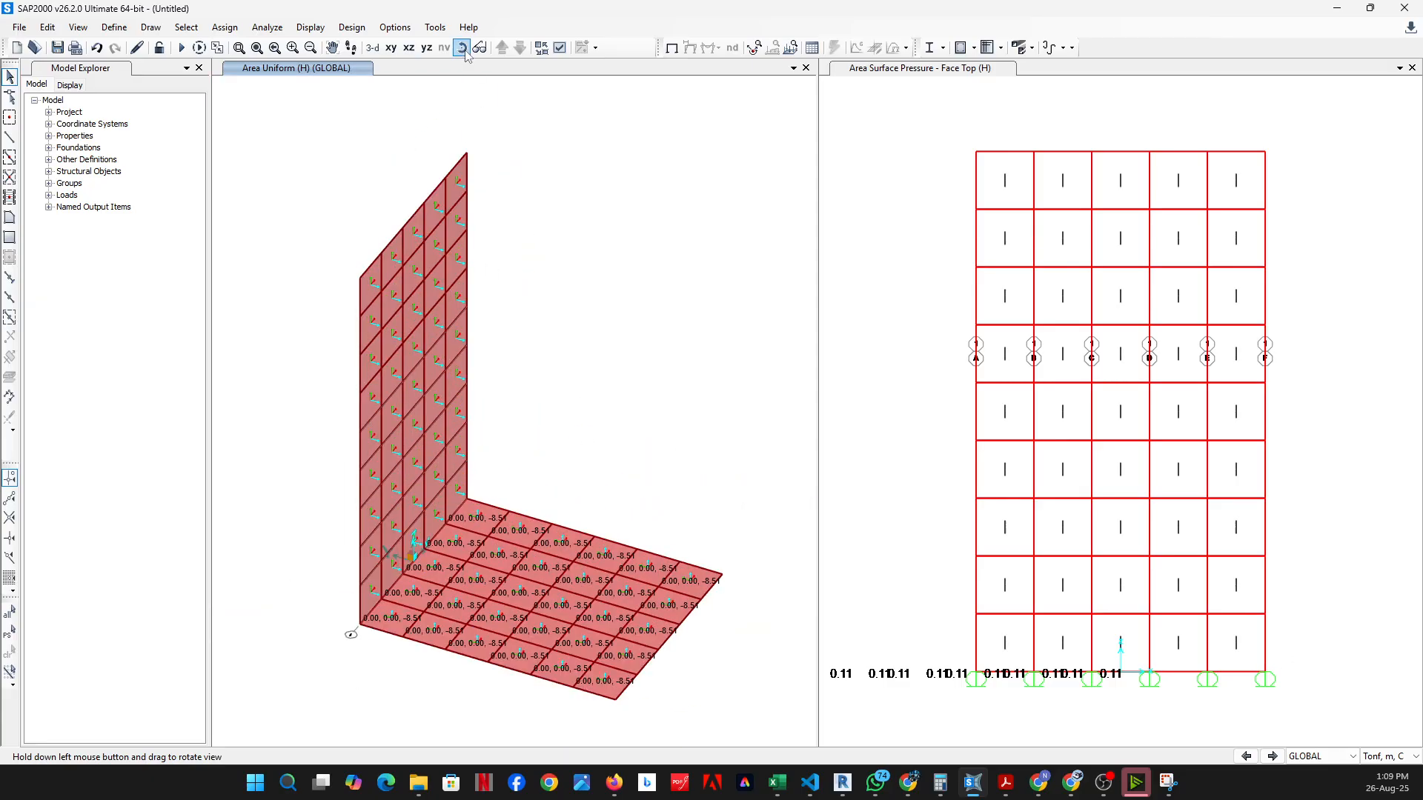
left_click_drag(472, 138, 293, 320)
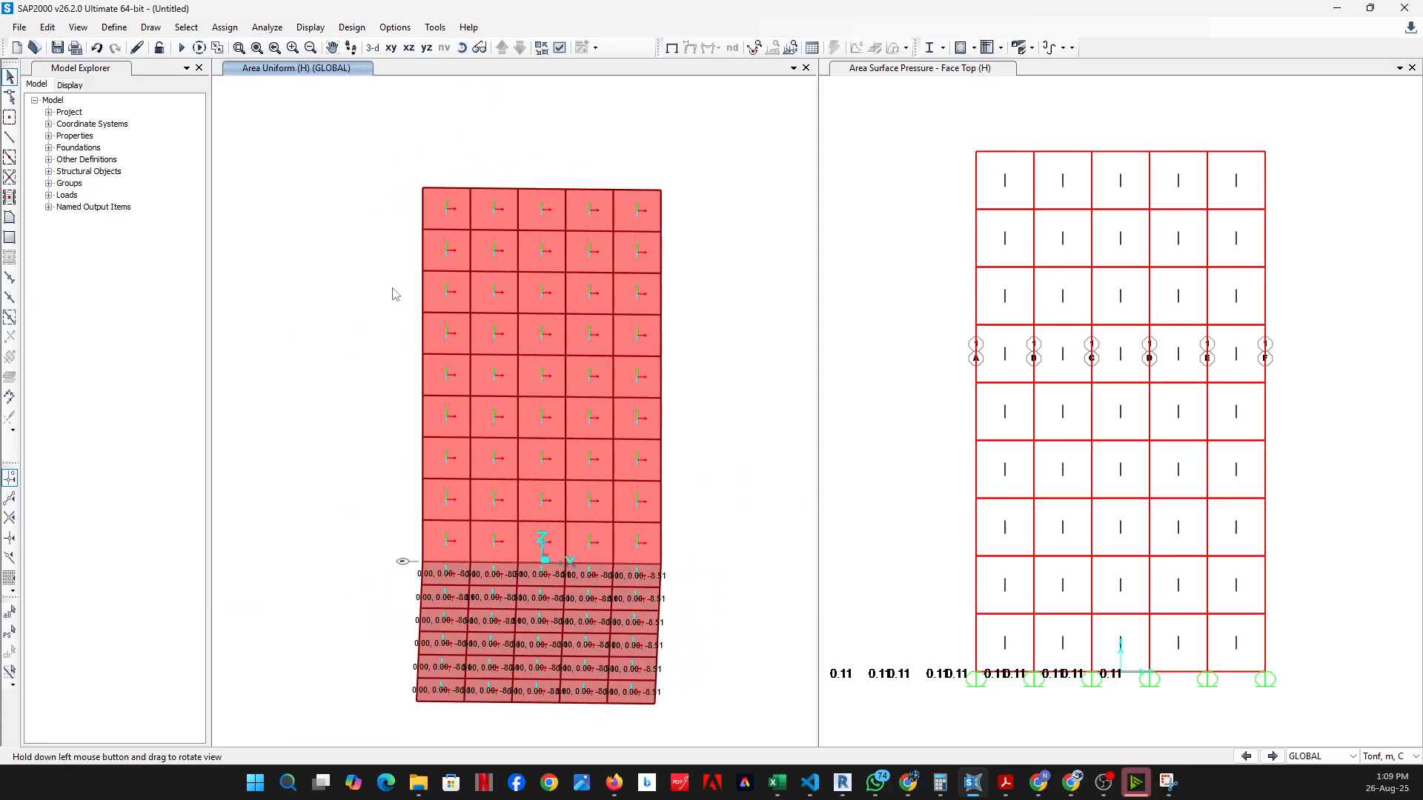
left_click_drag(689, 138, 366, 542)
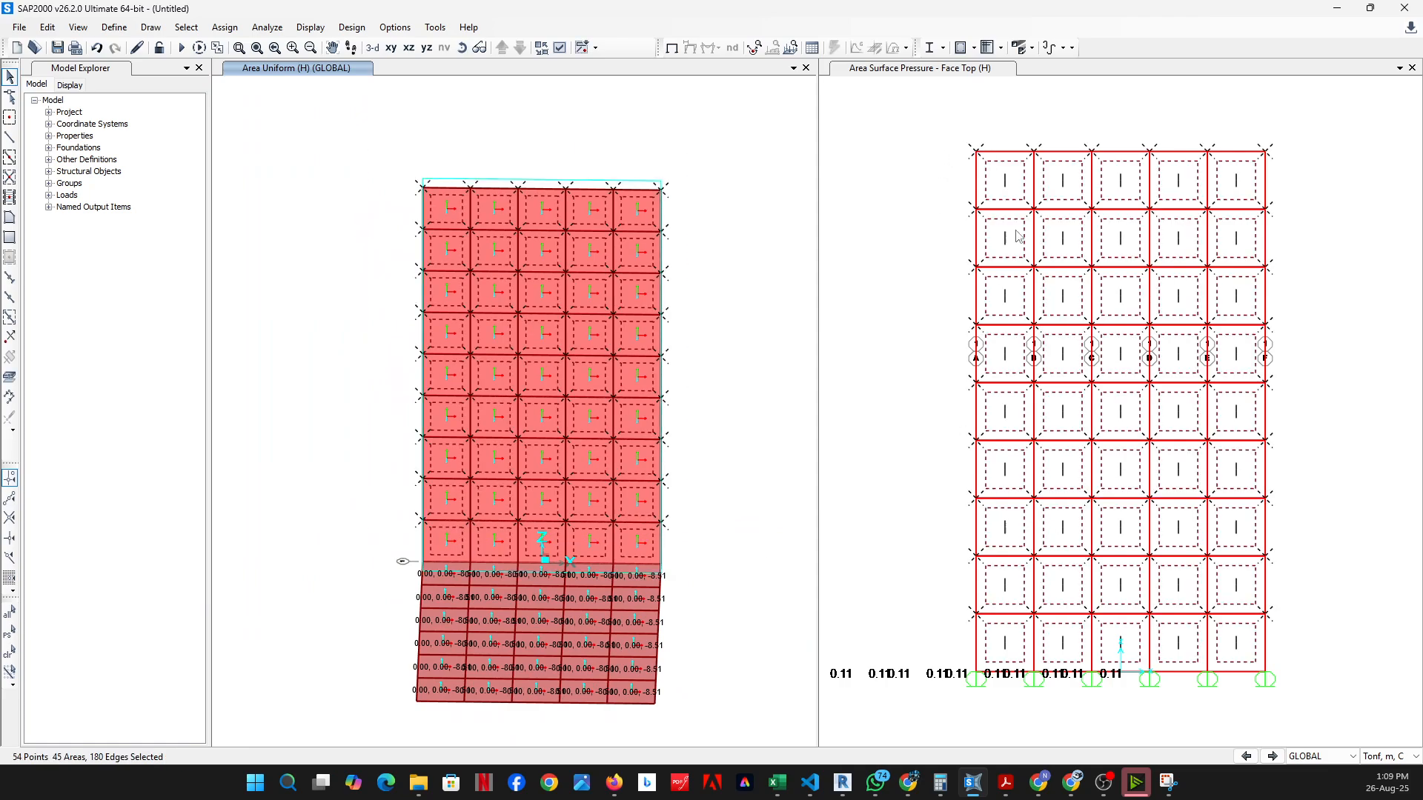
left_click_drag(940, 134, 1319, 696)
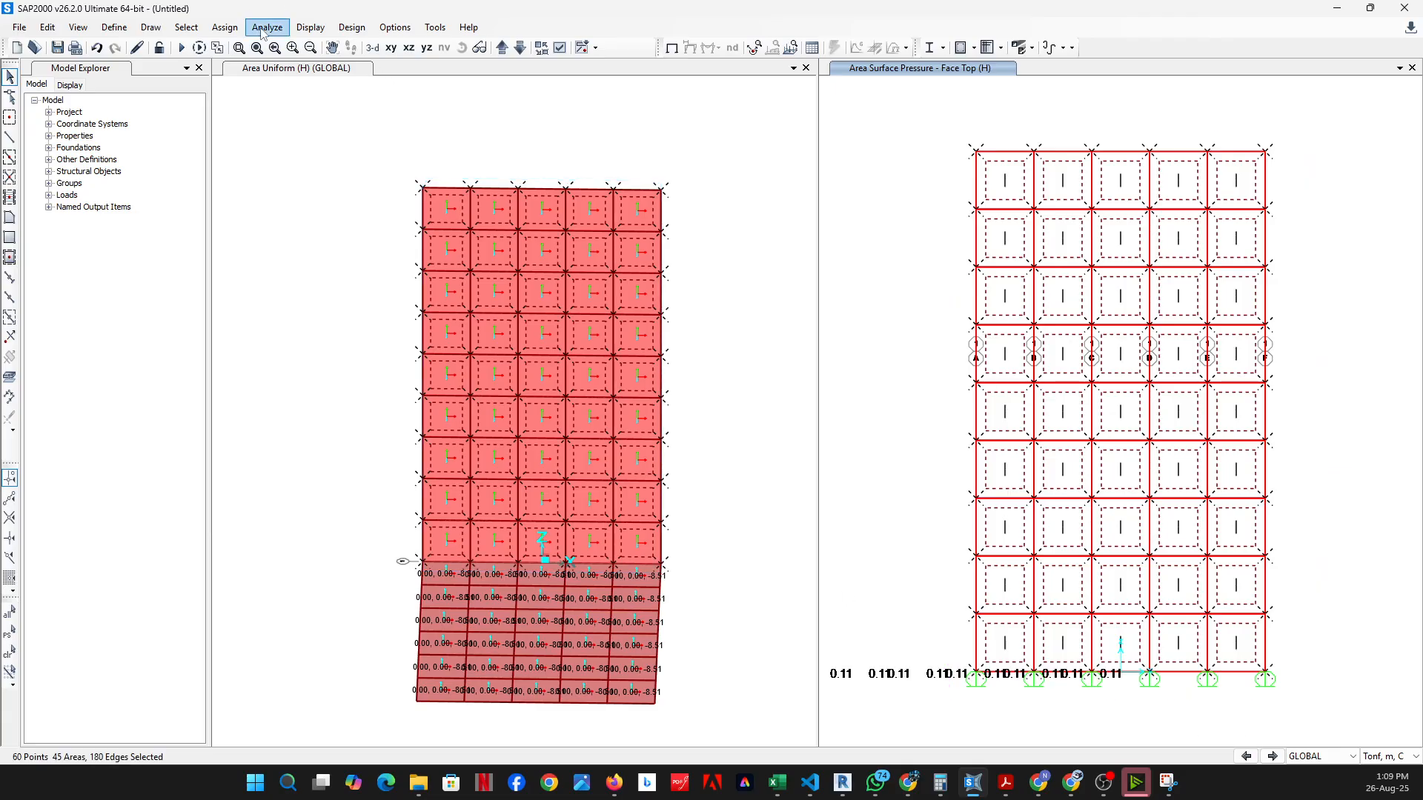
left_click(225, 27)
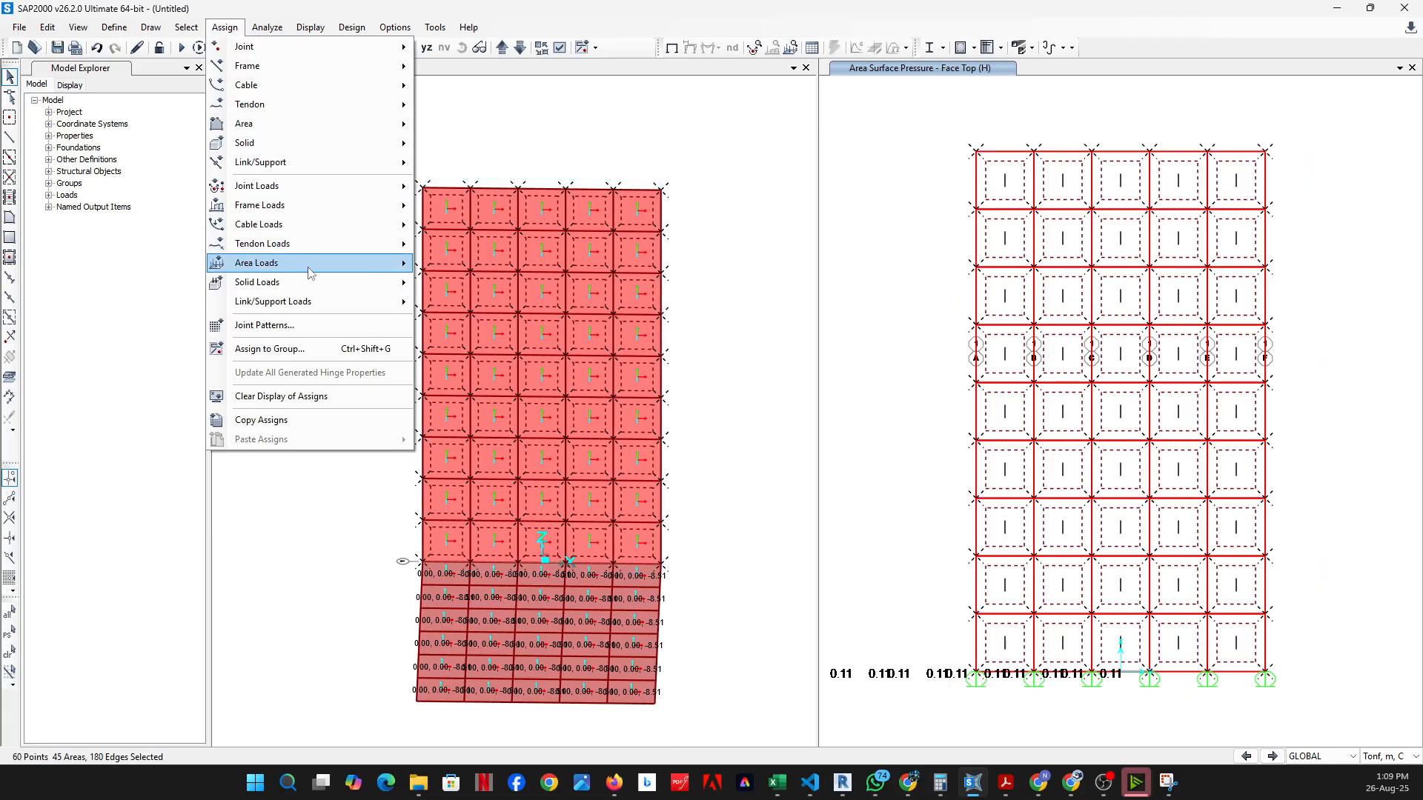
mouse_move(311, 273)
left_click(519, 321)
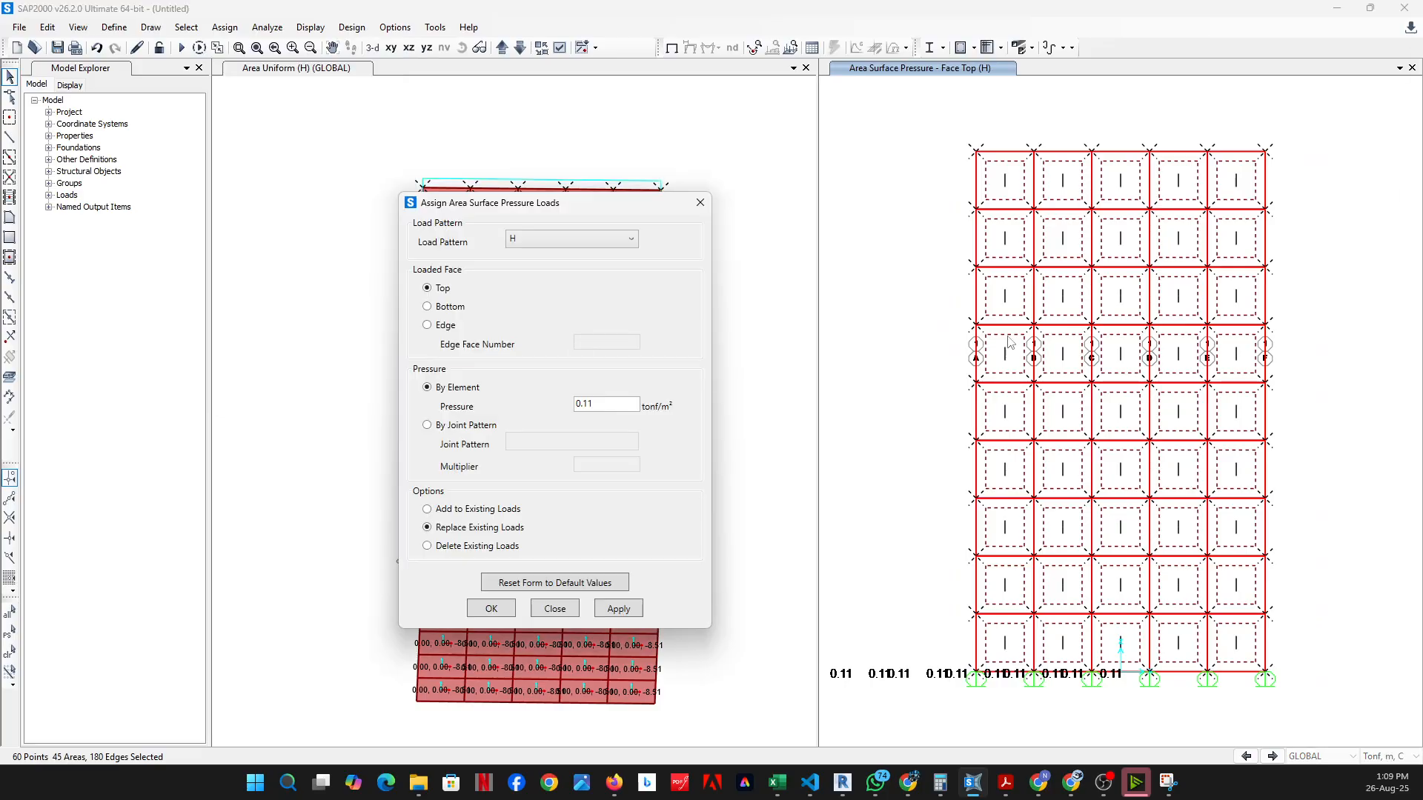
left_click(460, 426)
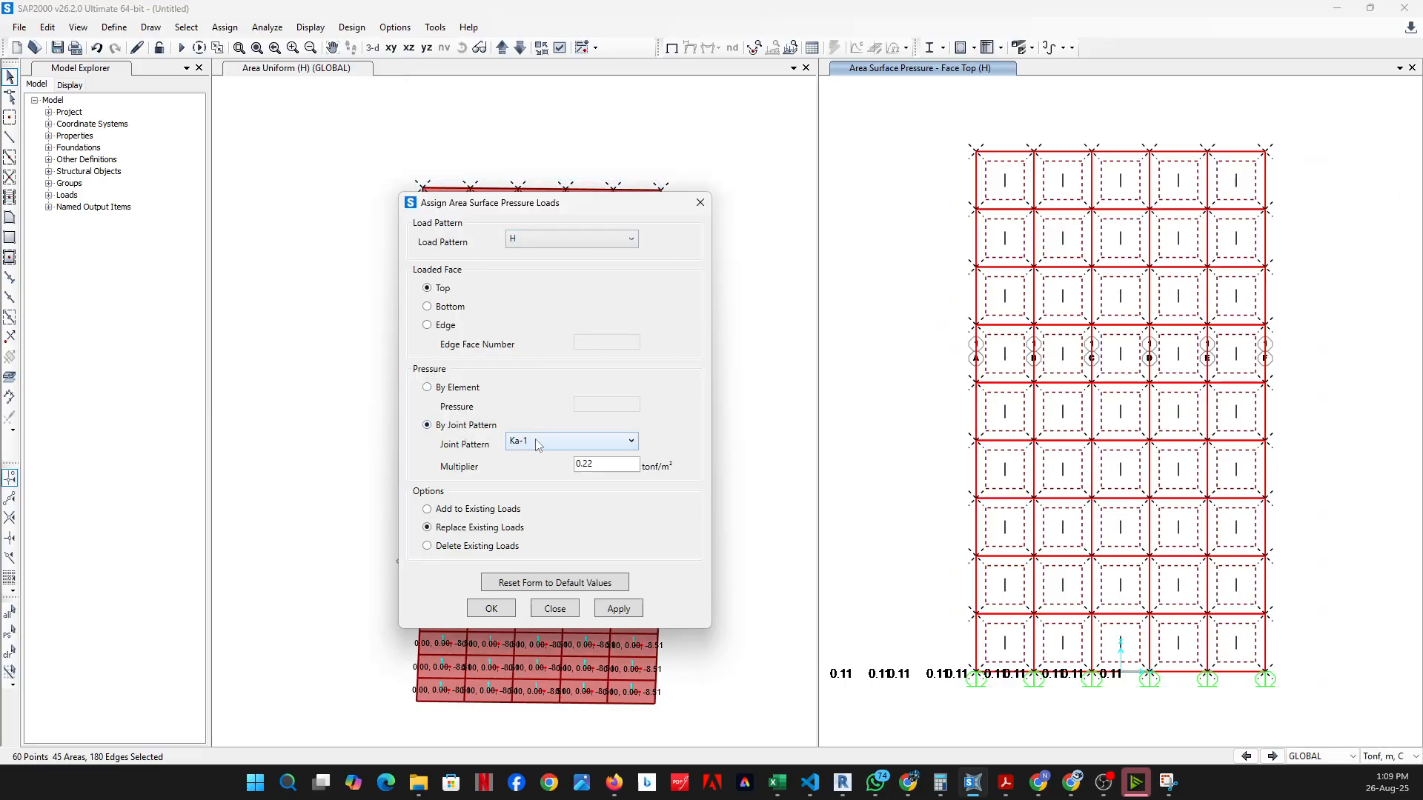
left_click(620, 610)
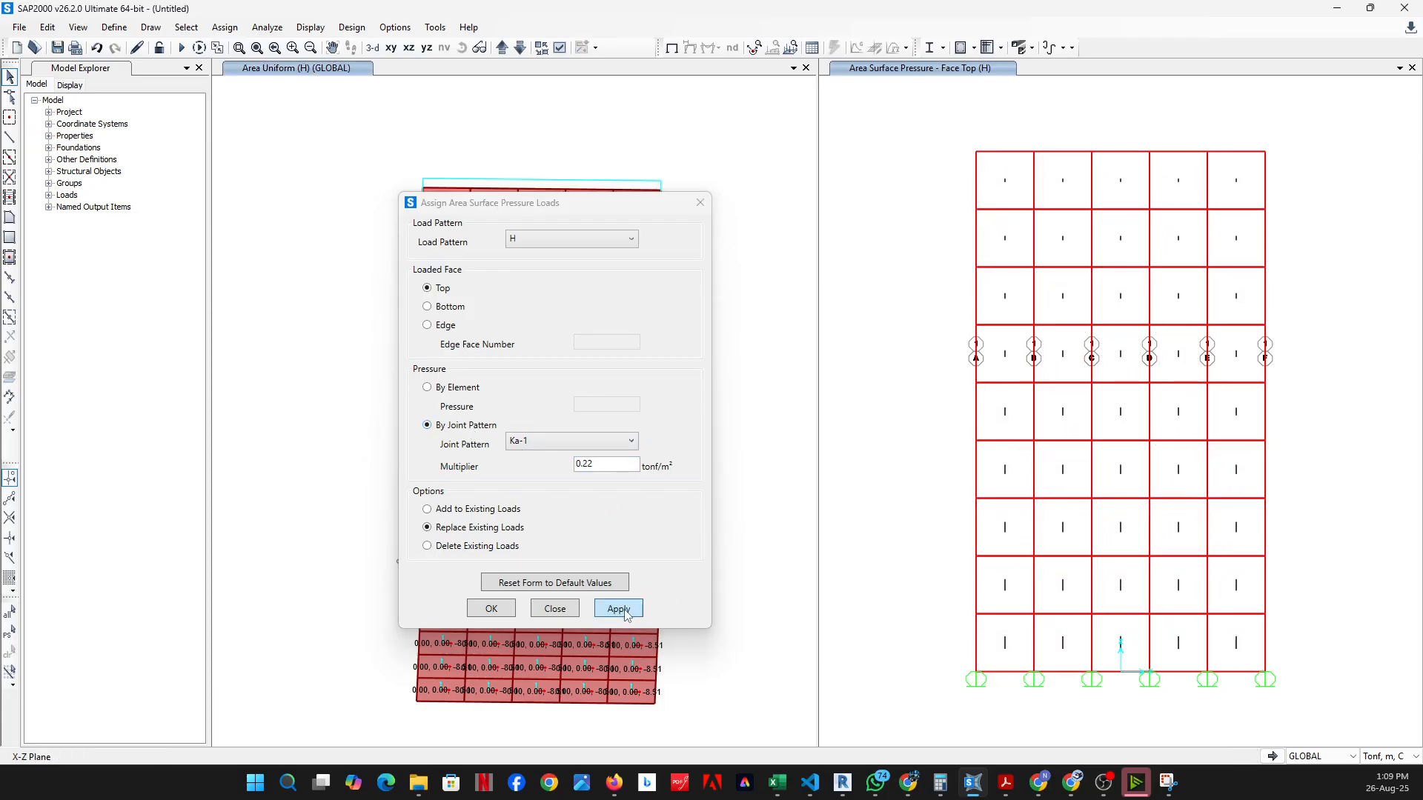
Reselect all wall areas and apply a by-element top-face pressure of 0.11 tonf/m² in load pattern Ls
left_click_drag(961, 139, 1334, 732)
left_click(548, 238)
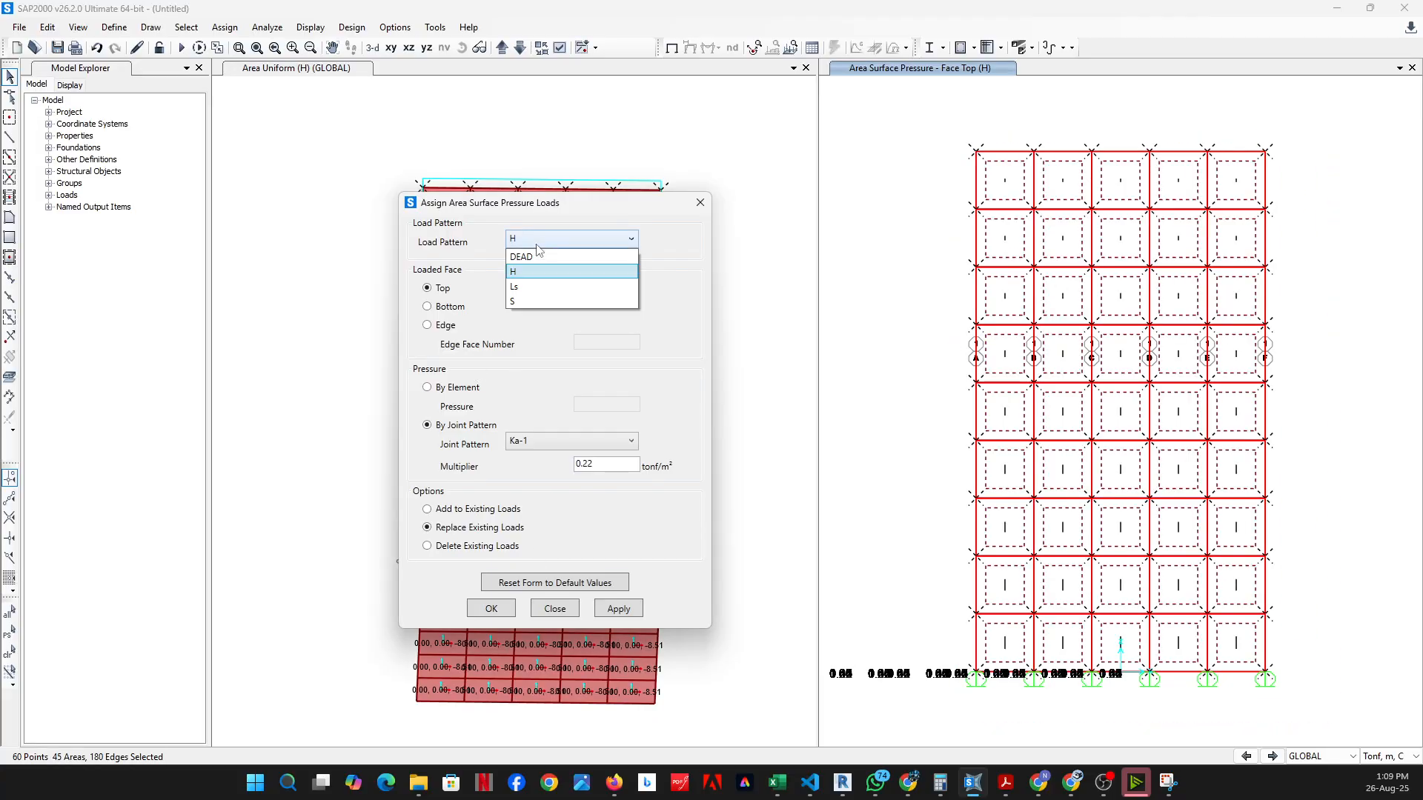
left_click(546, 289)
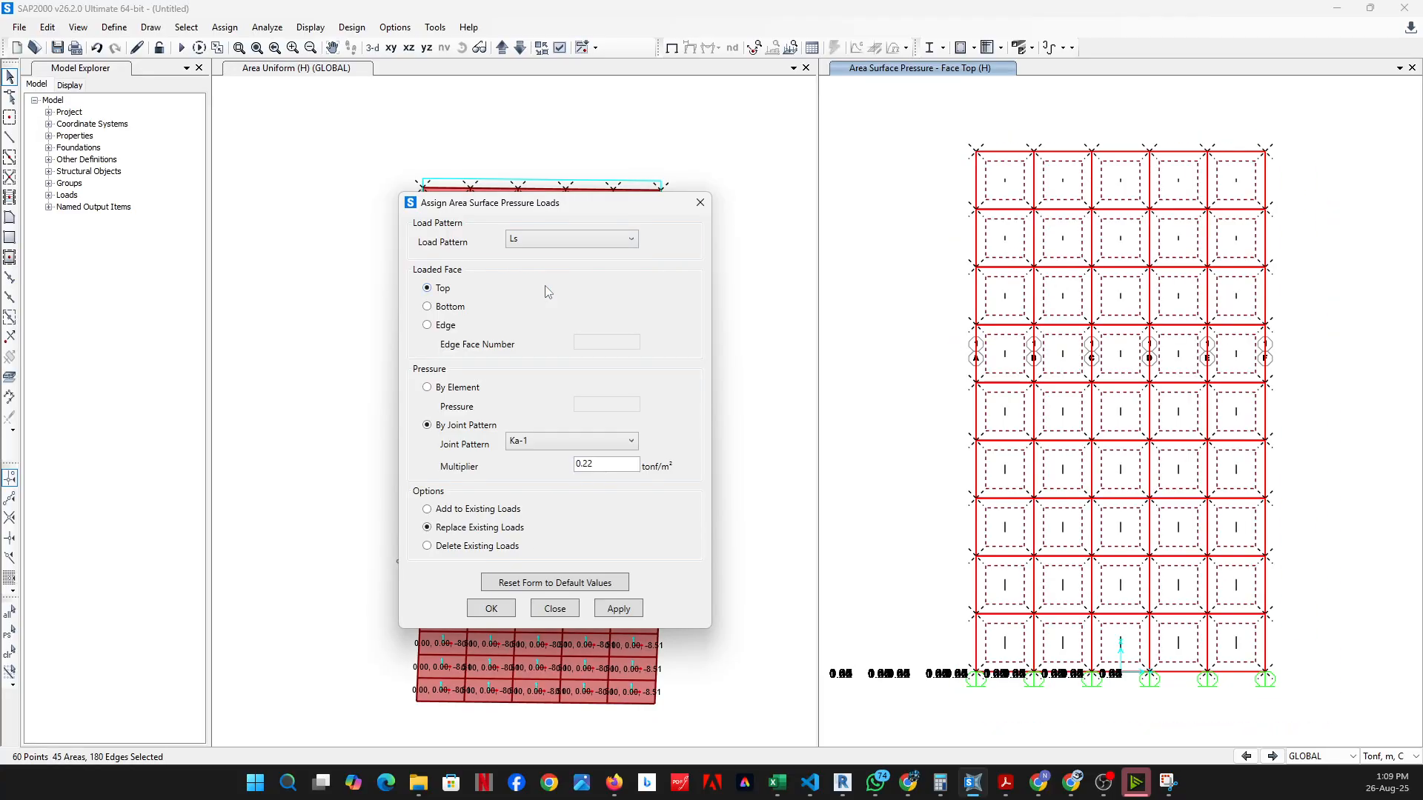
left_click(460, 388)
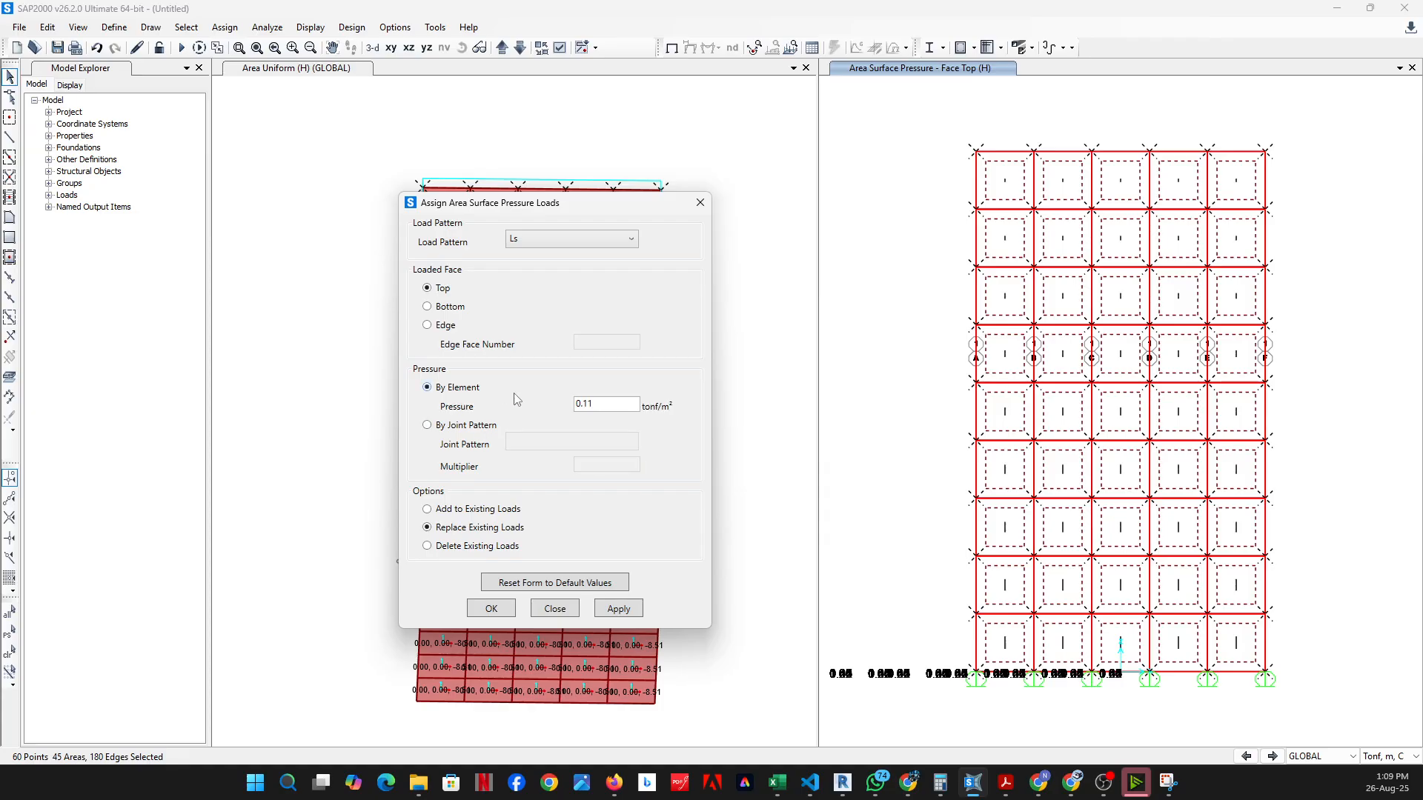
left_click(619, 609)
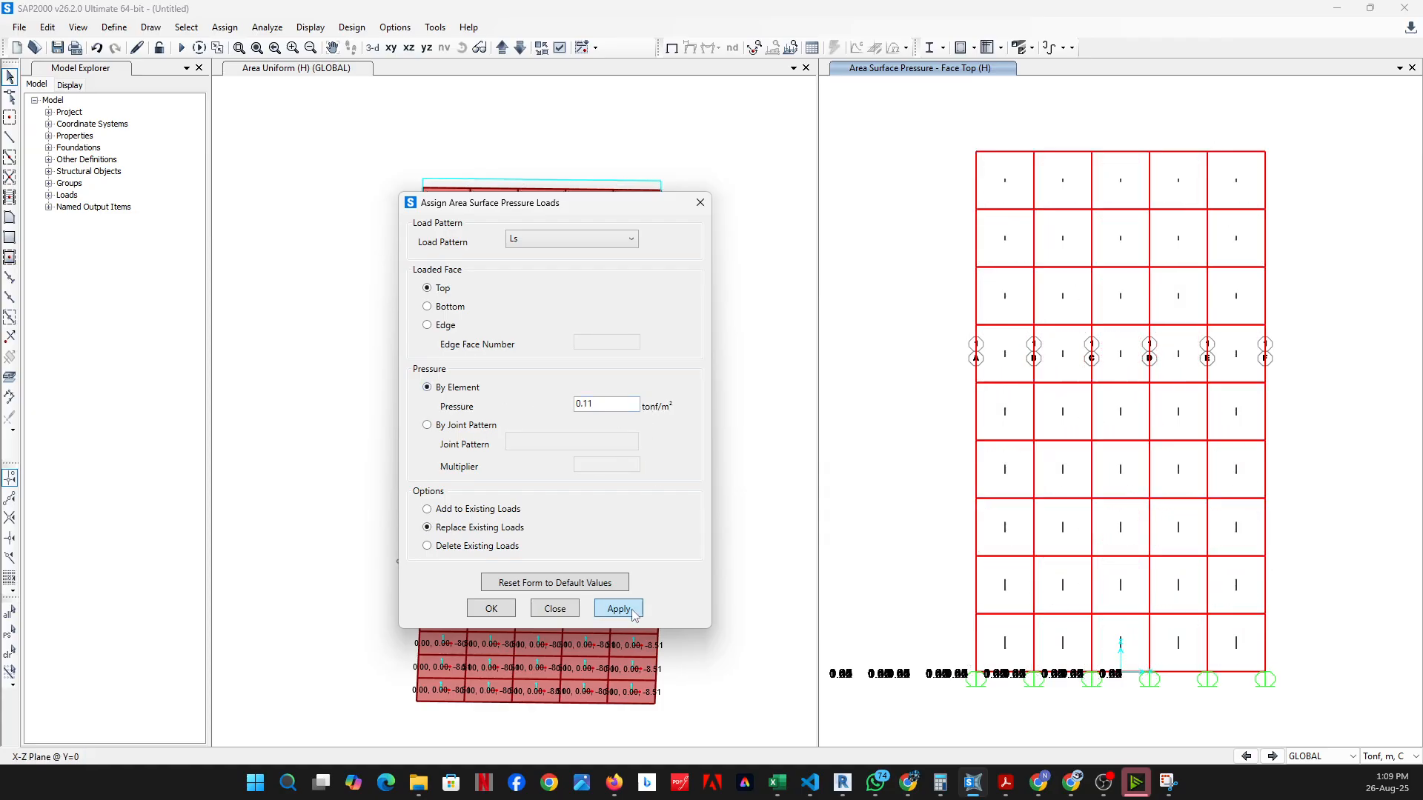
left_click(492, 610)
Check the H and Ls surface pressures assigned to one wall area and return to a 3-D view of the whole model
scroll(705, 397, "up", 5)
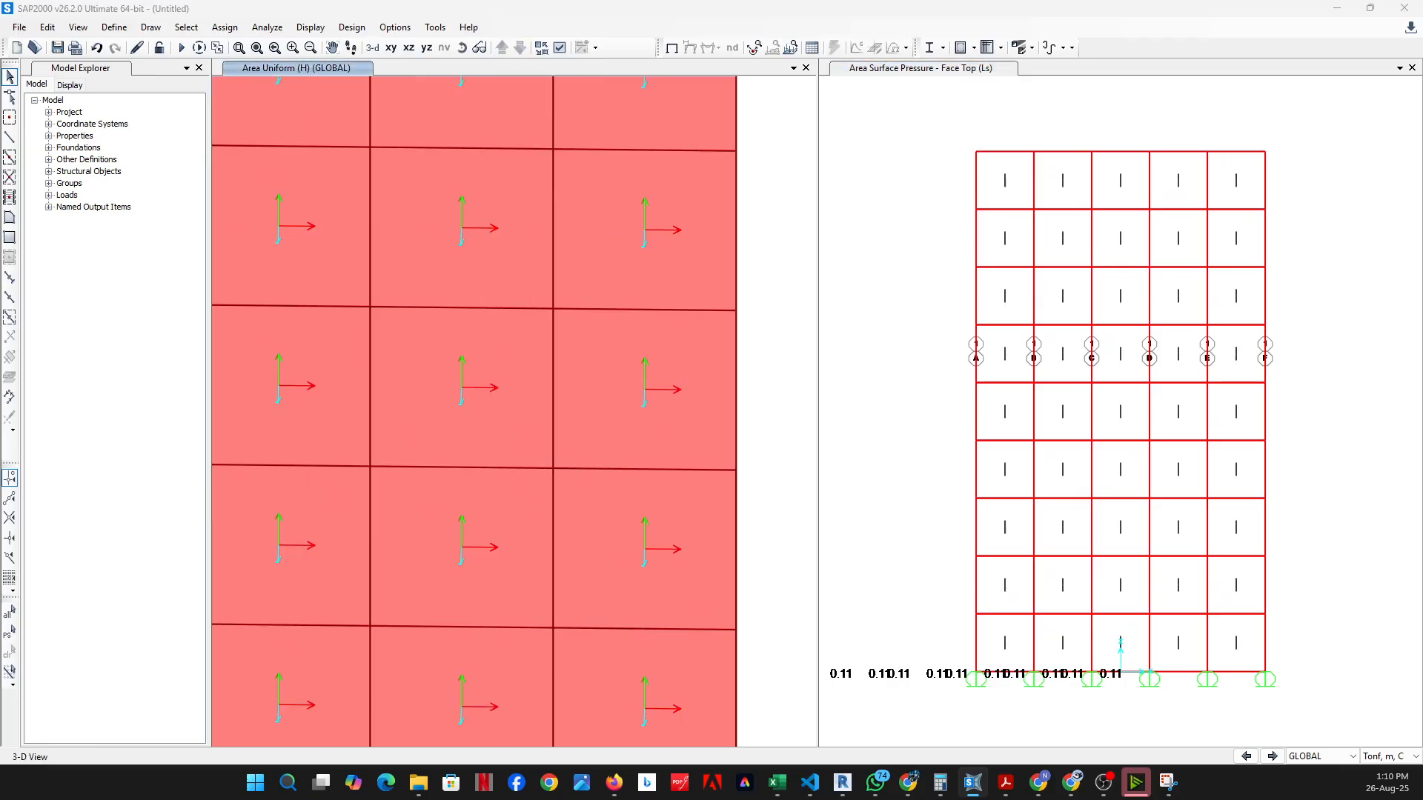
right_click(586, 289)
left_click(445, 298)
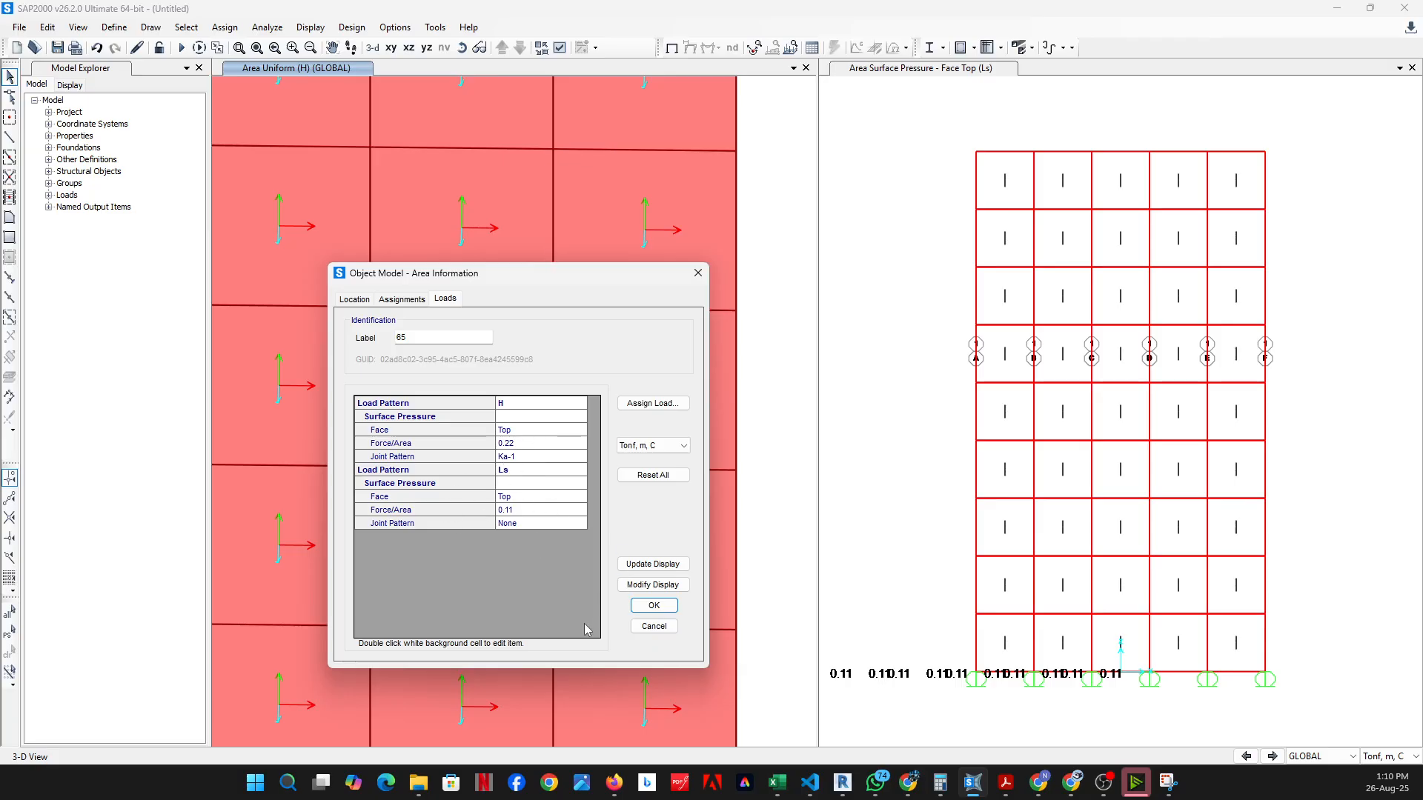
left_click(700, 274)
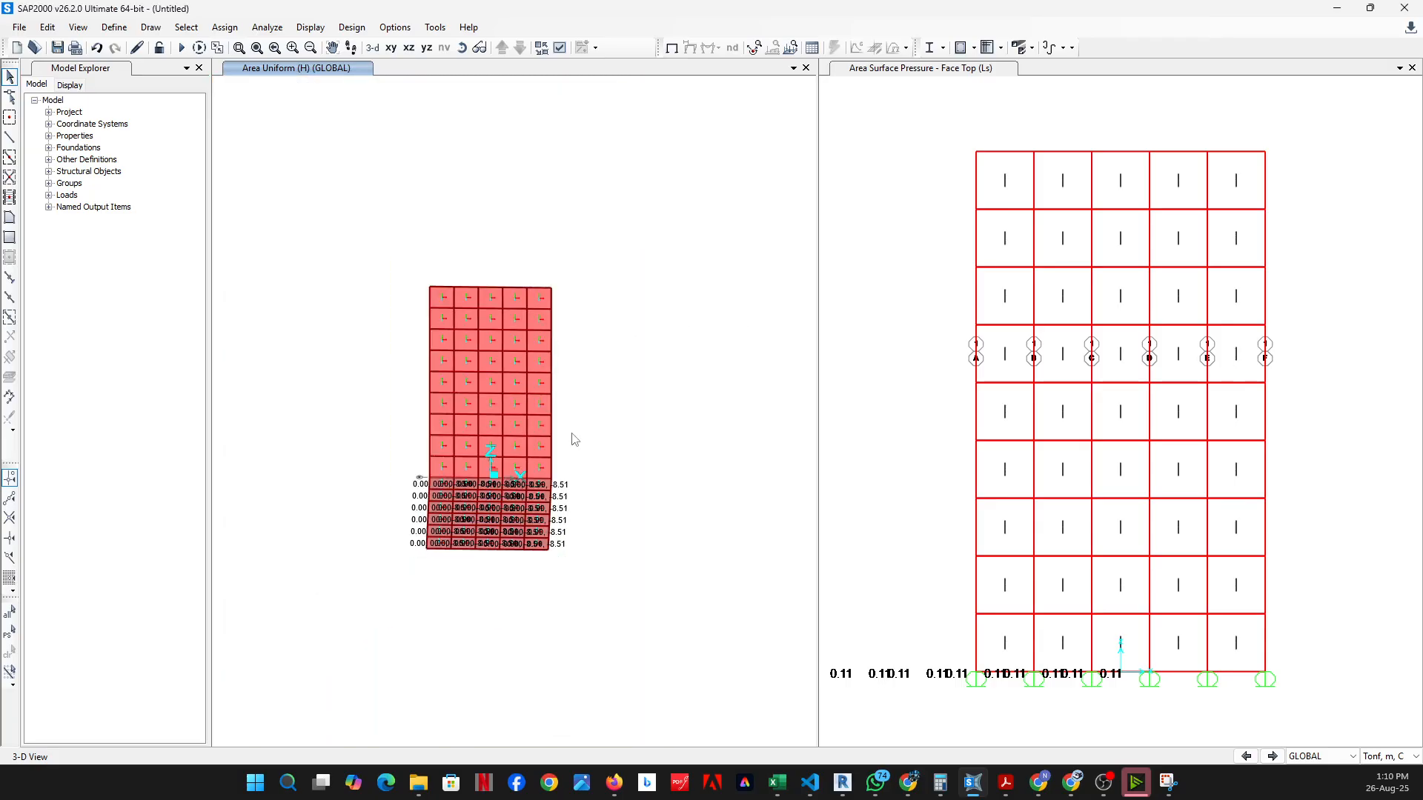
scroll(565, 437, "up", 4)
left_click(461, 49)
left_click_drag(523, 490, 683, 482)
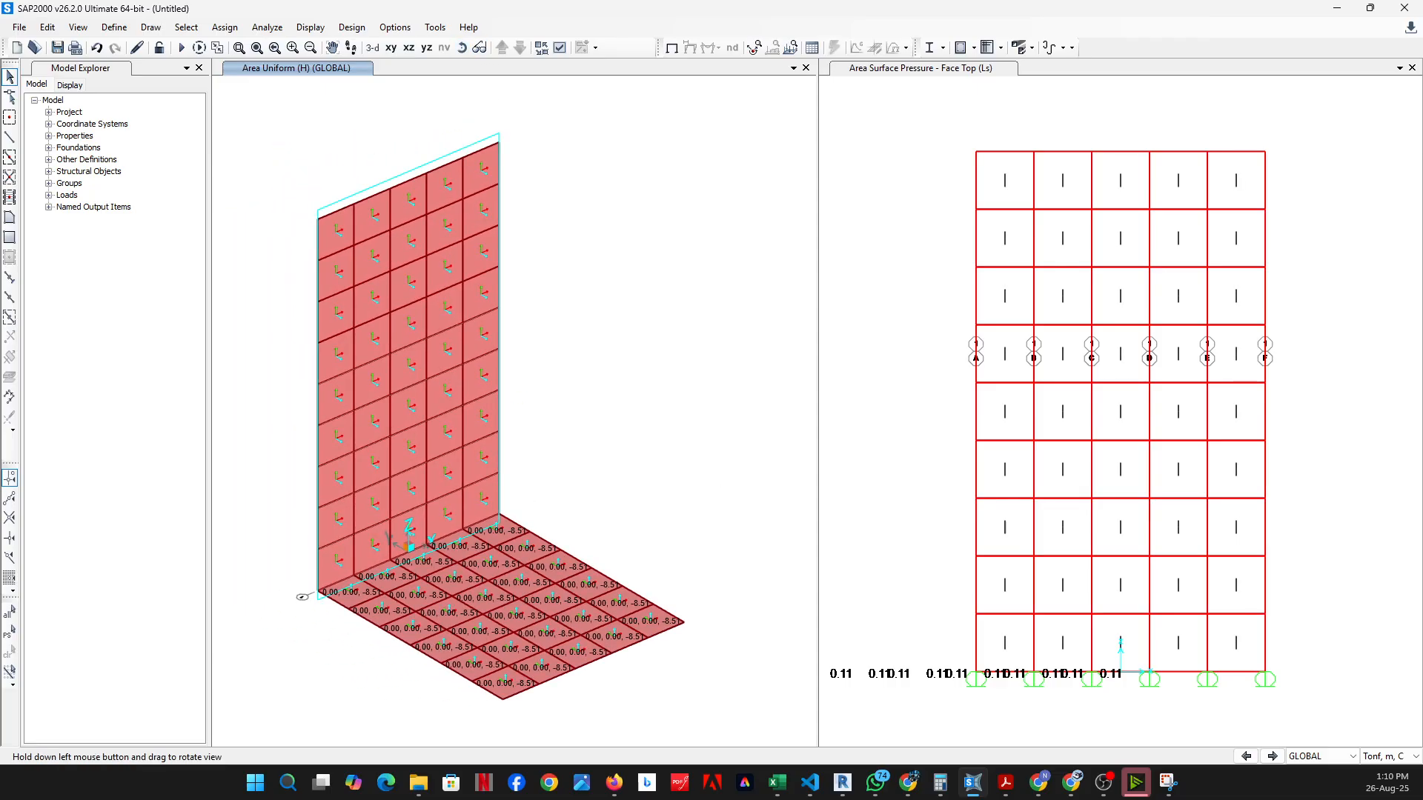
middle_click_drag(570, 335, 615, 384)
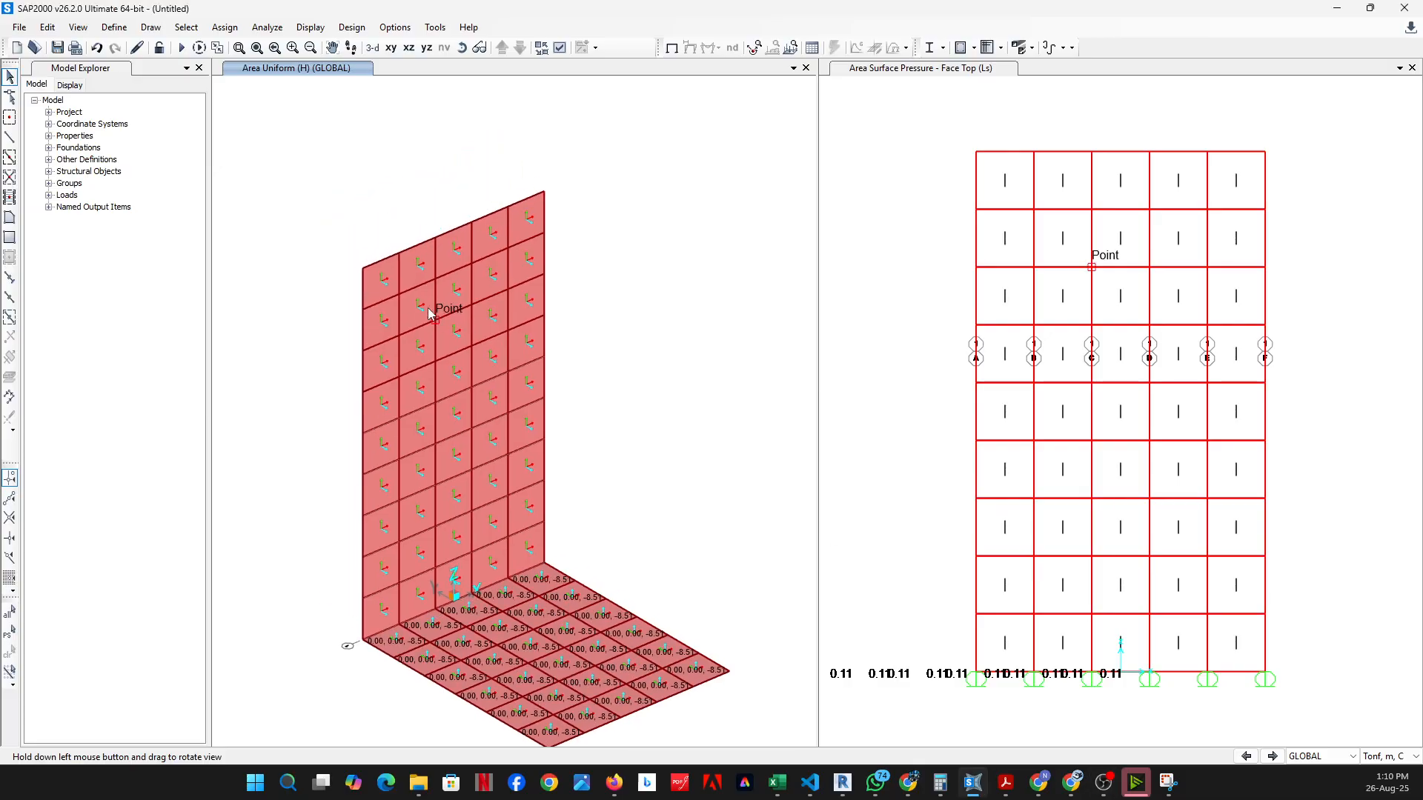
Select the six joints along the wall's top edge and assign them a Global Y joint force in load pattern S, replacing existing loads
left_click(362, 269)
left_click(399, 252)
left_click(435, 235)
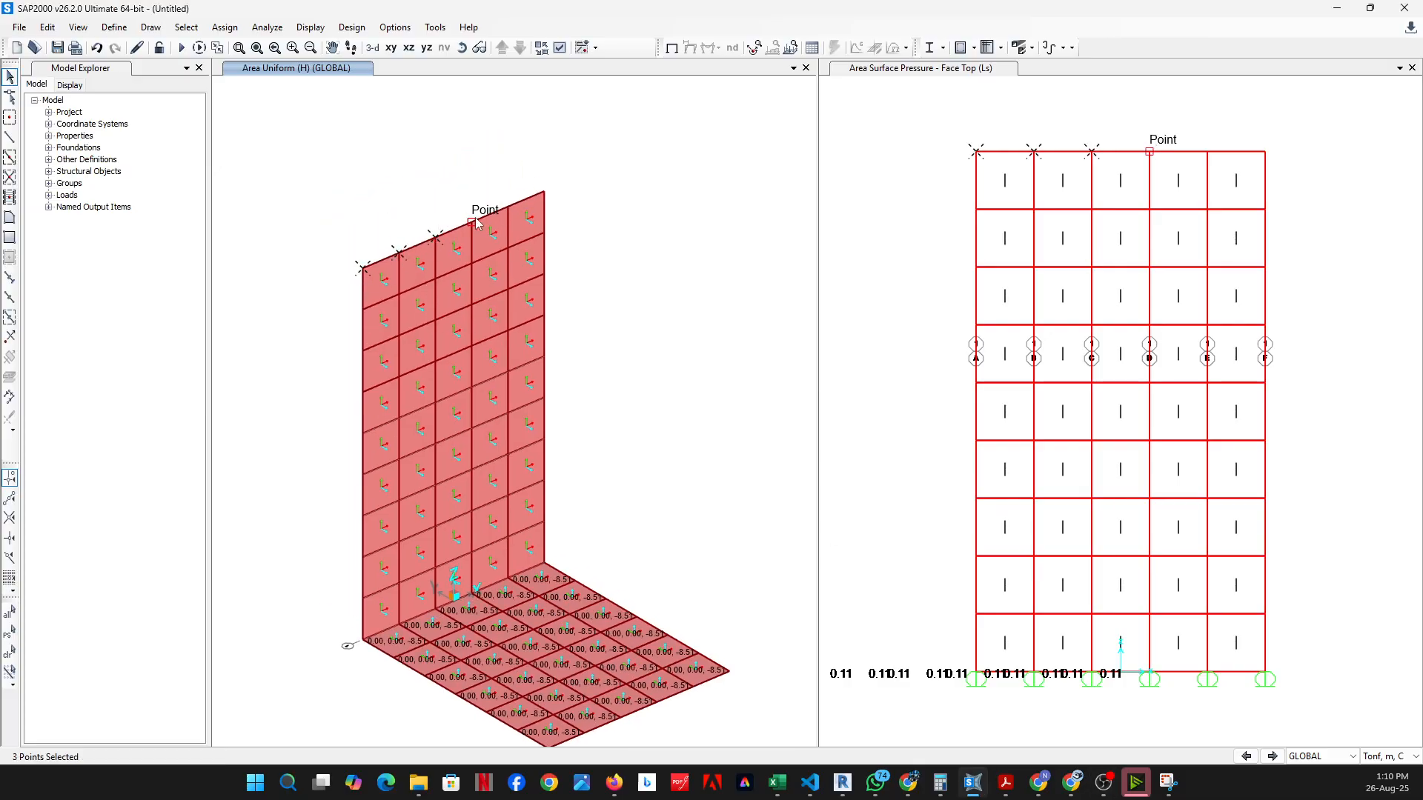
left_click(472, 221)
left_click(508, 205)
left_click(544, 191)
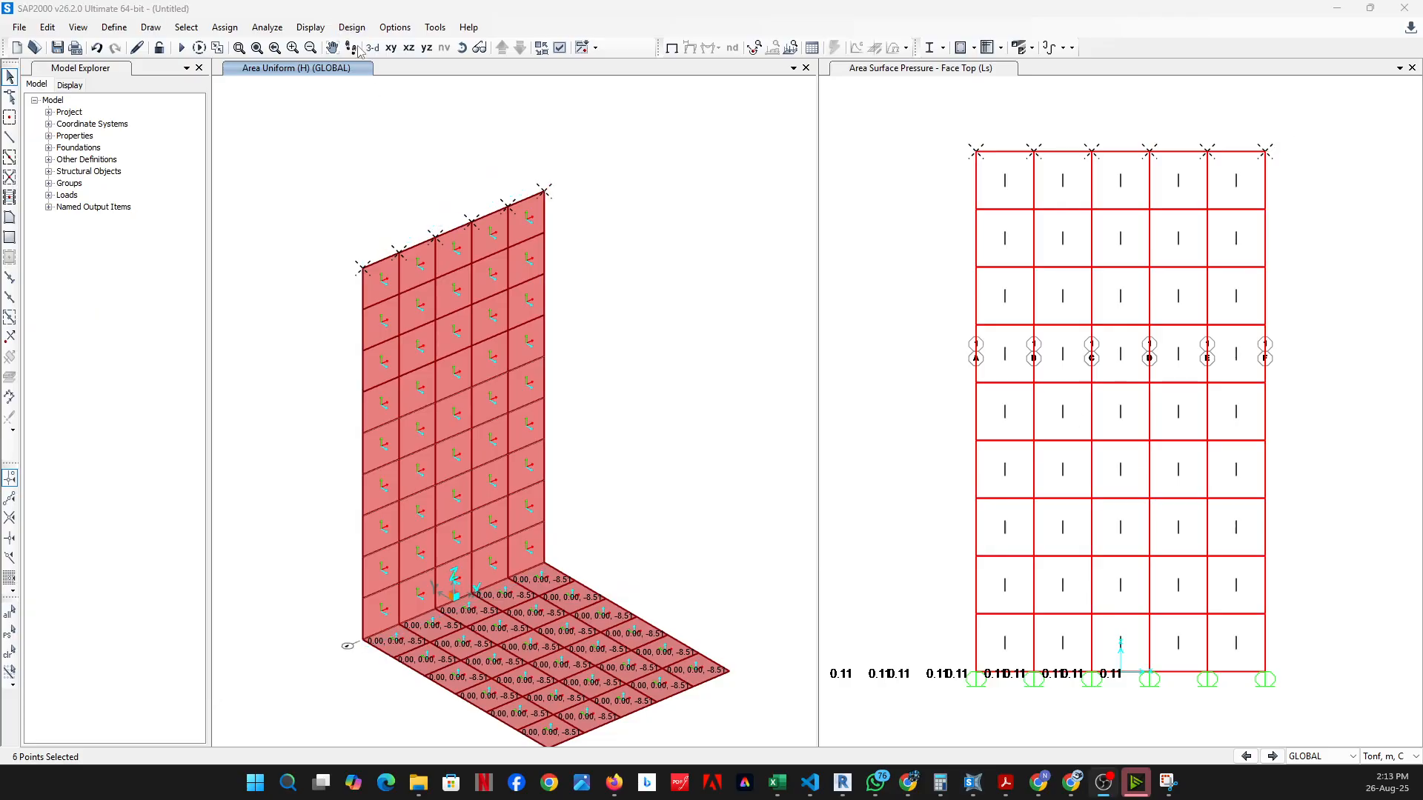
left_click(225, 28)
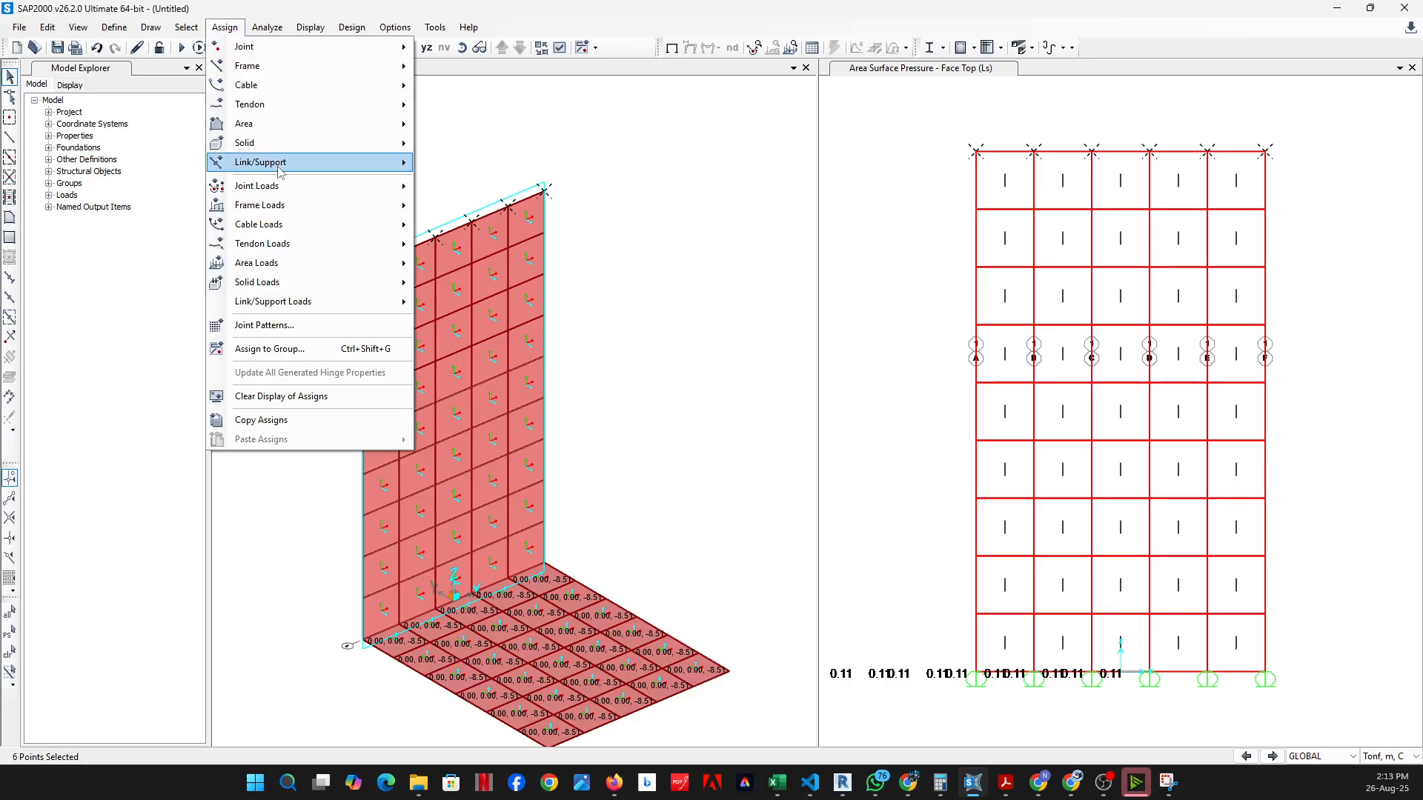
mouse_move(281, 188)
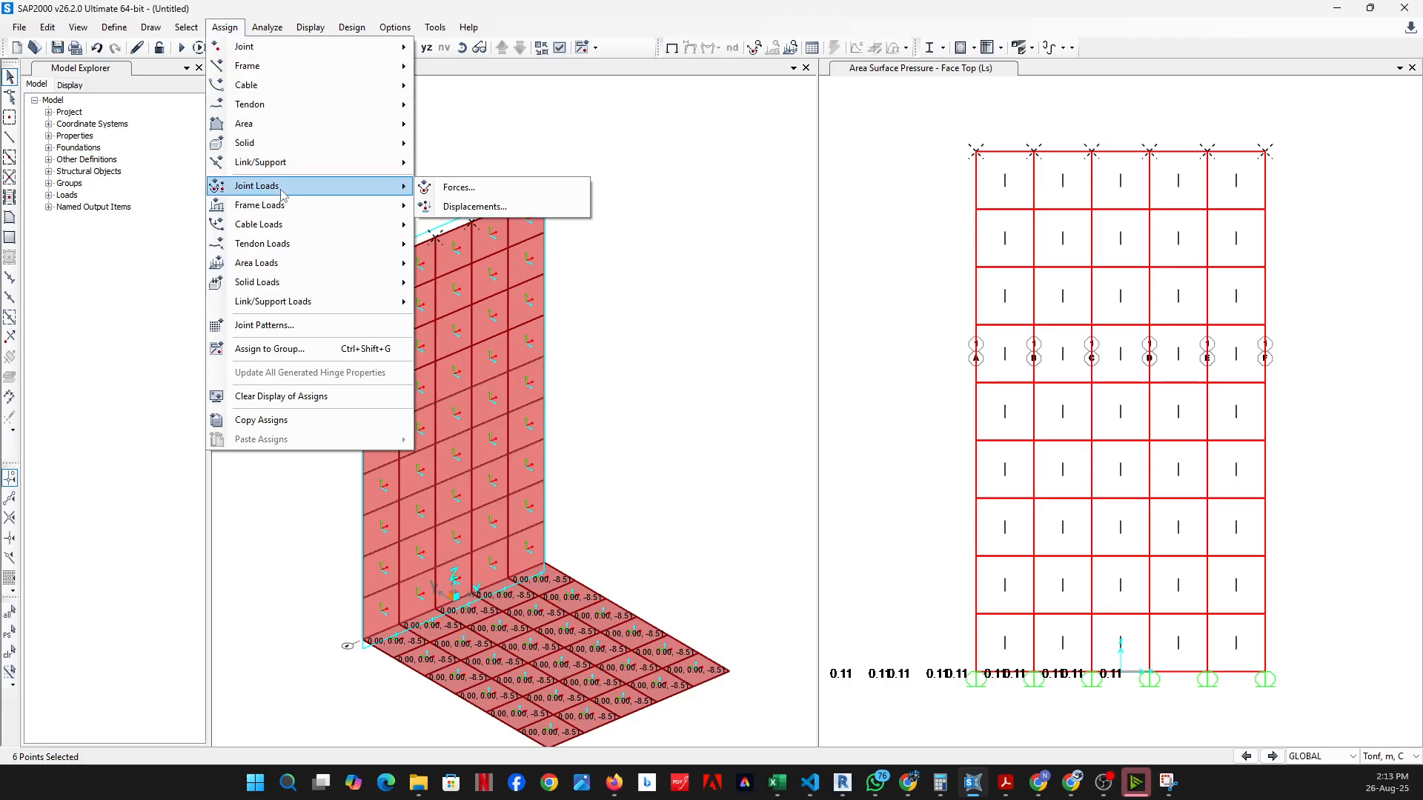
left_click(511, 190)
left_click(582, 270)
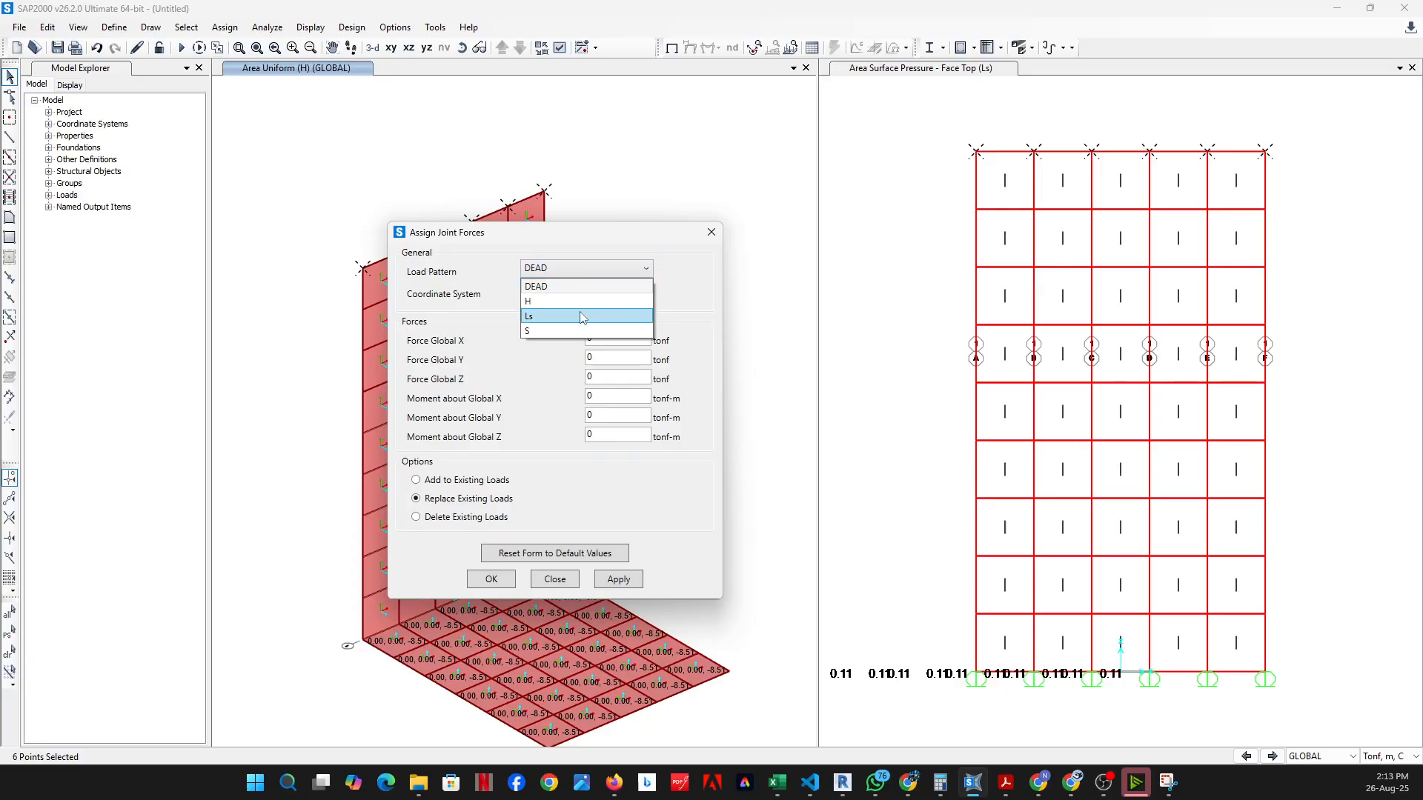
left_click(587, 334)
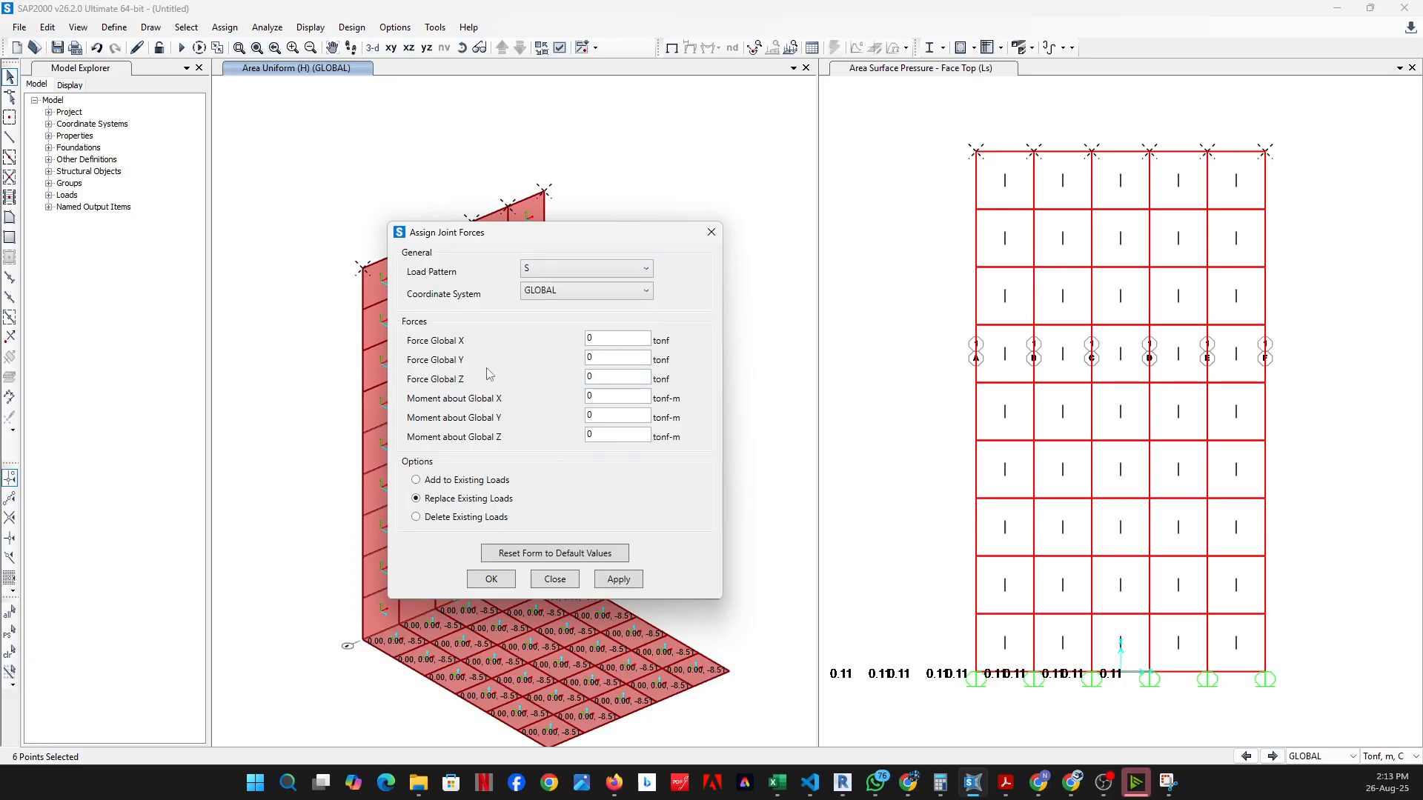
double_click(613, 359)
left_click(631, 579)
left_click(711, 234)
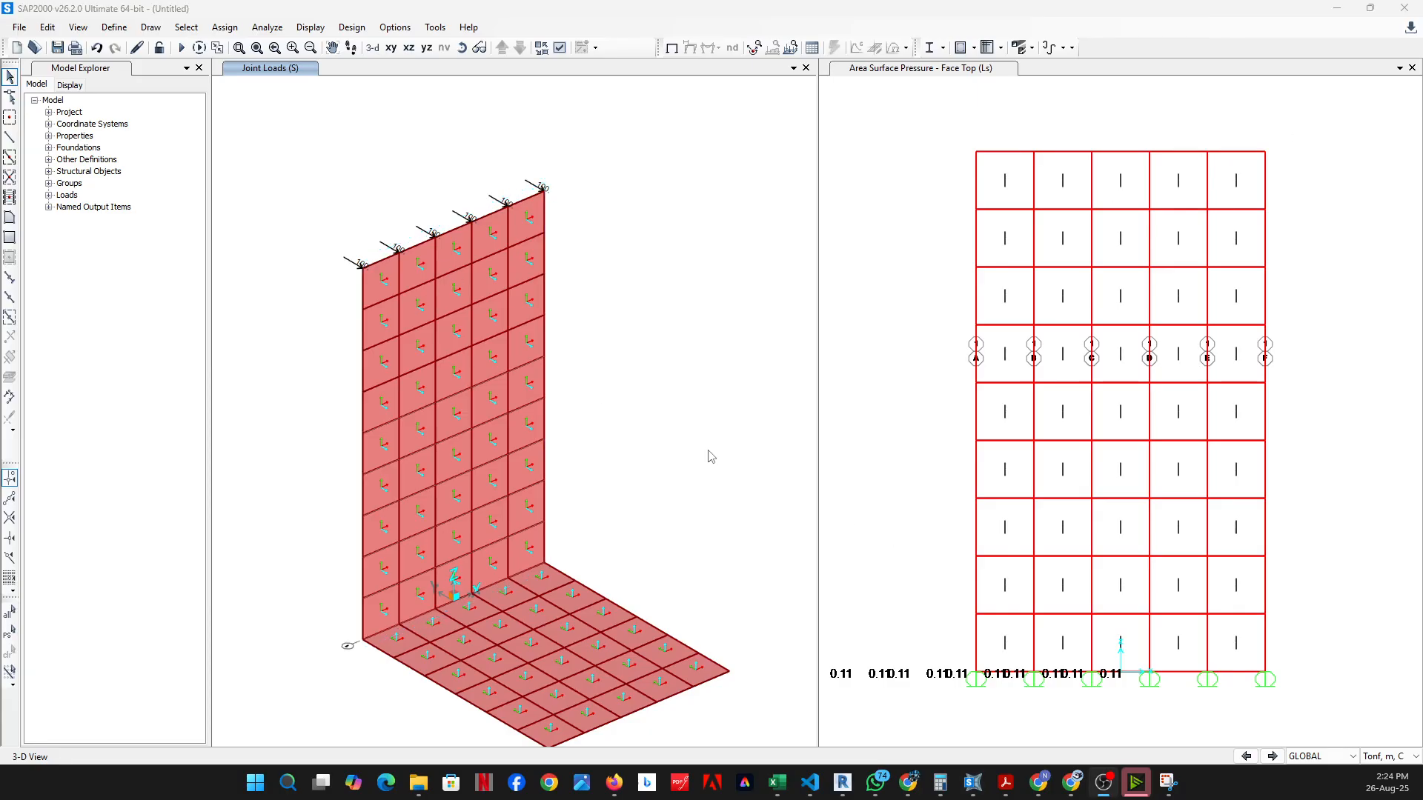
scroll(652, 532, "down", 3)
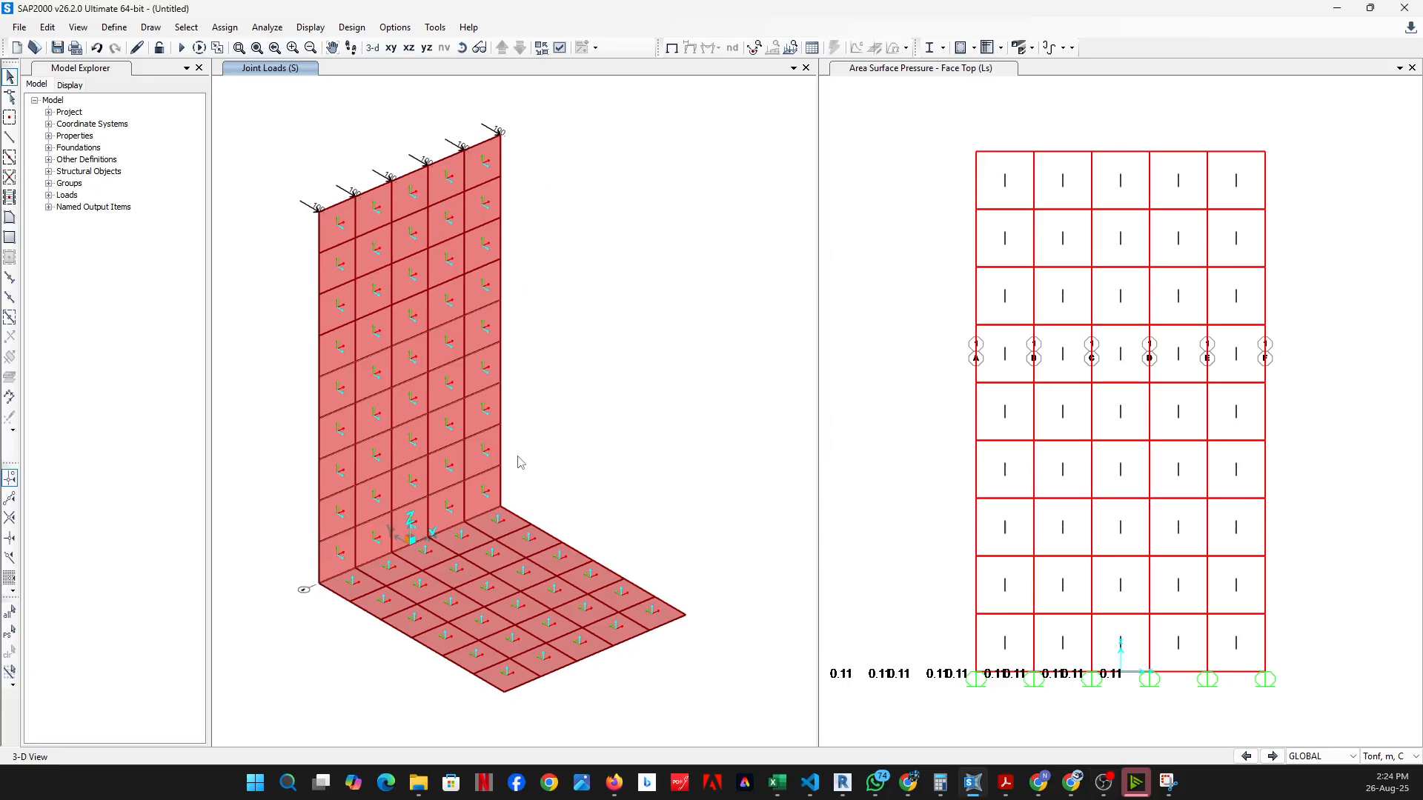
Select the entire retaining wall and replicate it linearly 2 times with dx 3.5, dy 0 and dz 0
middle_click_drag(619, 423, 590, 432)
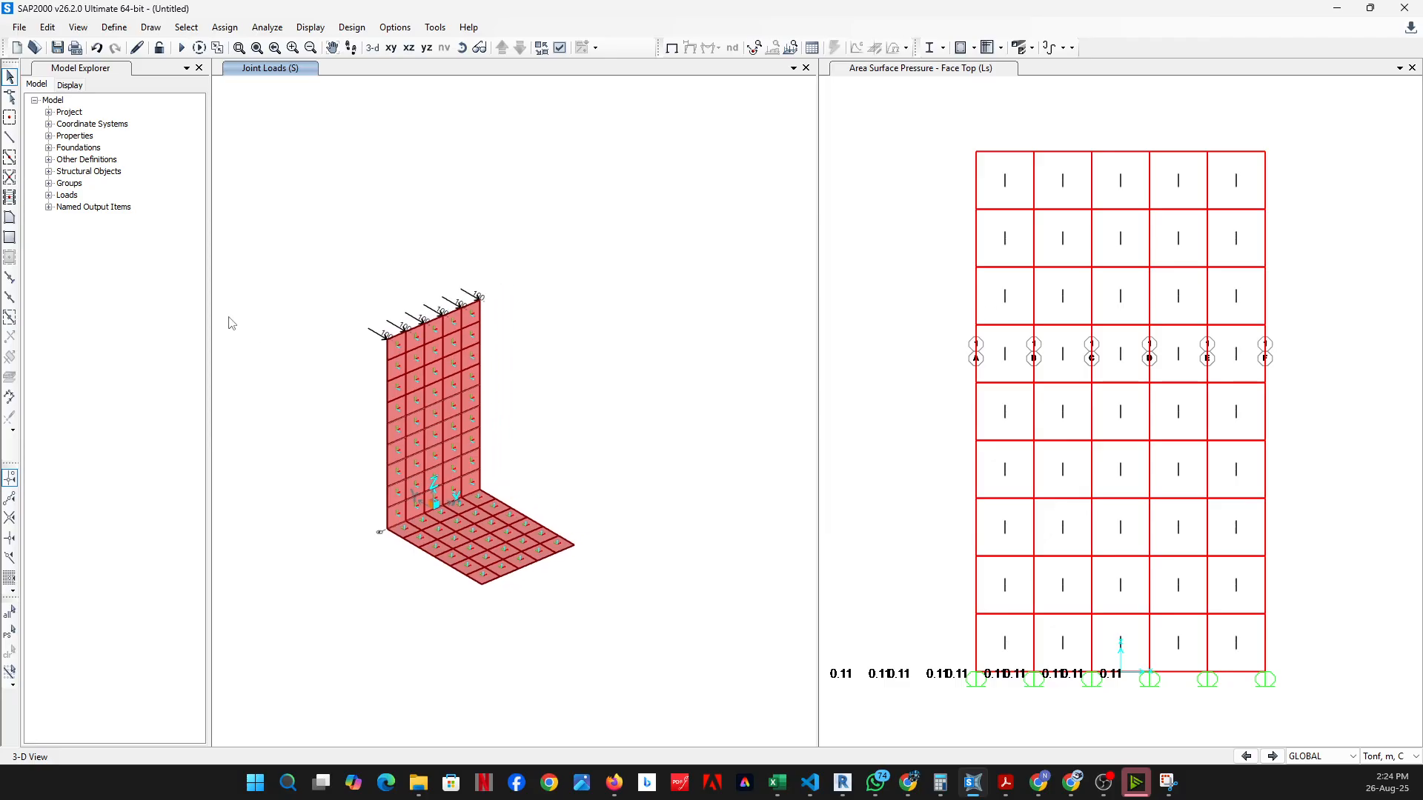
left_click_drag(445, 429, 625, 654)
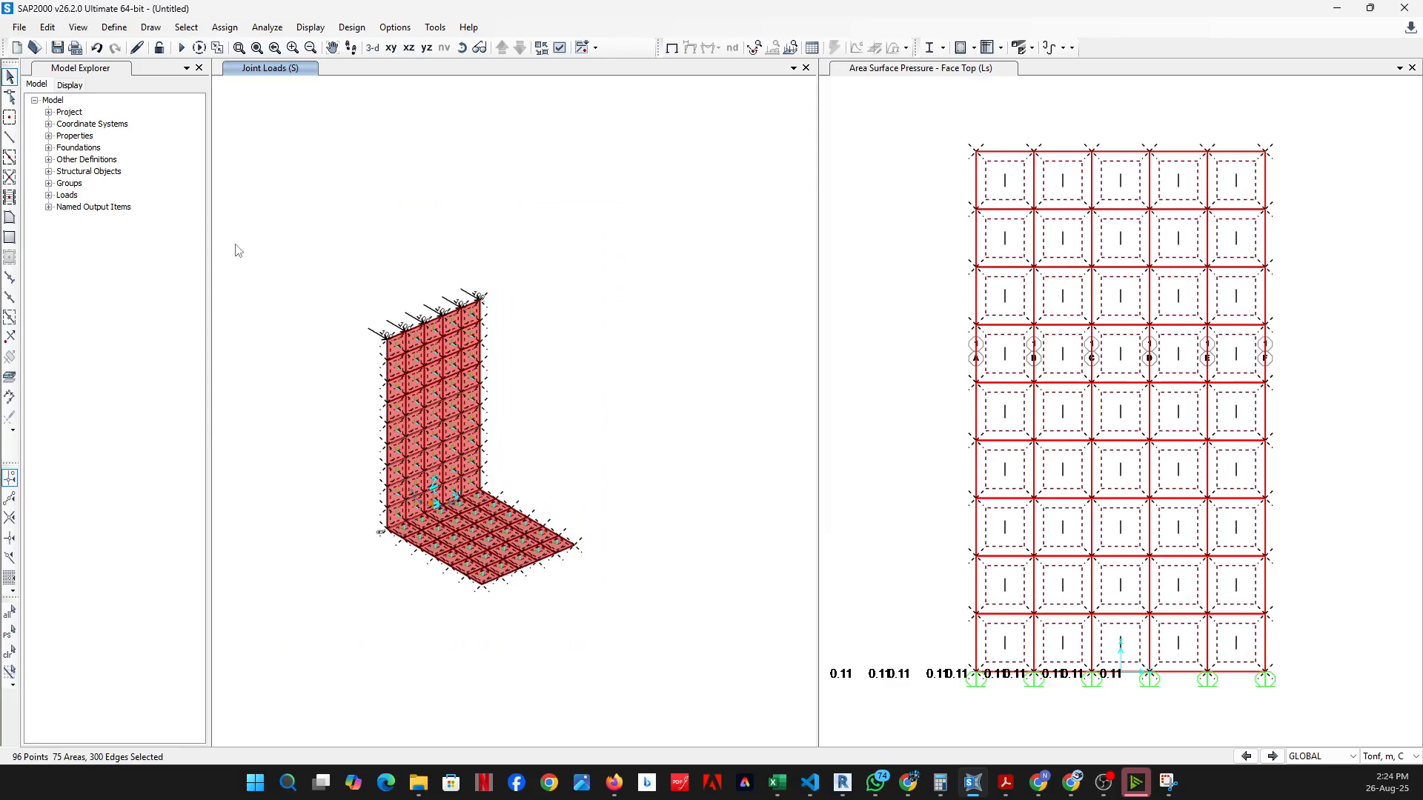
left_click(46, 27)
left_click(118, 214)
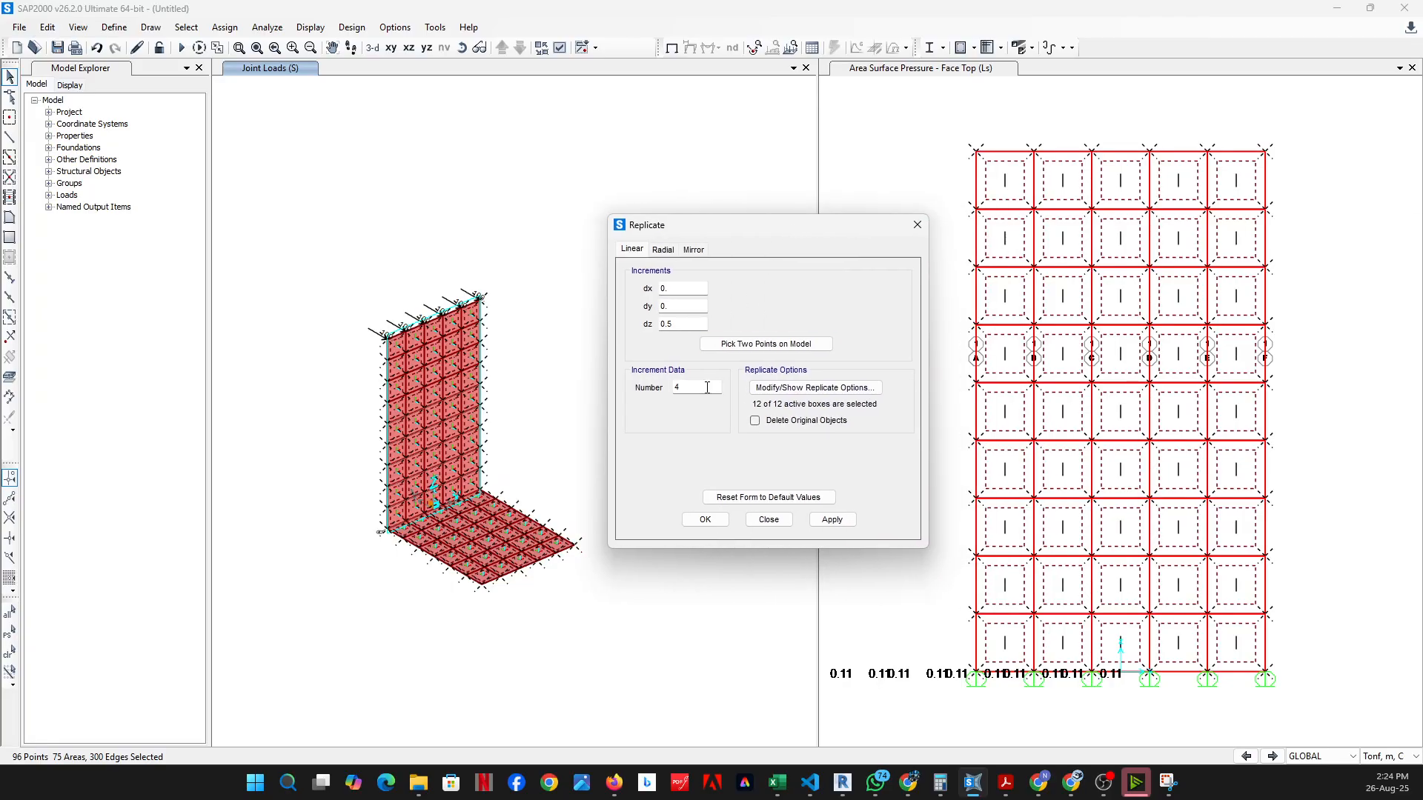
double_click(676, 388)
type("2")
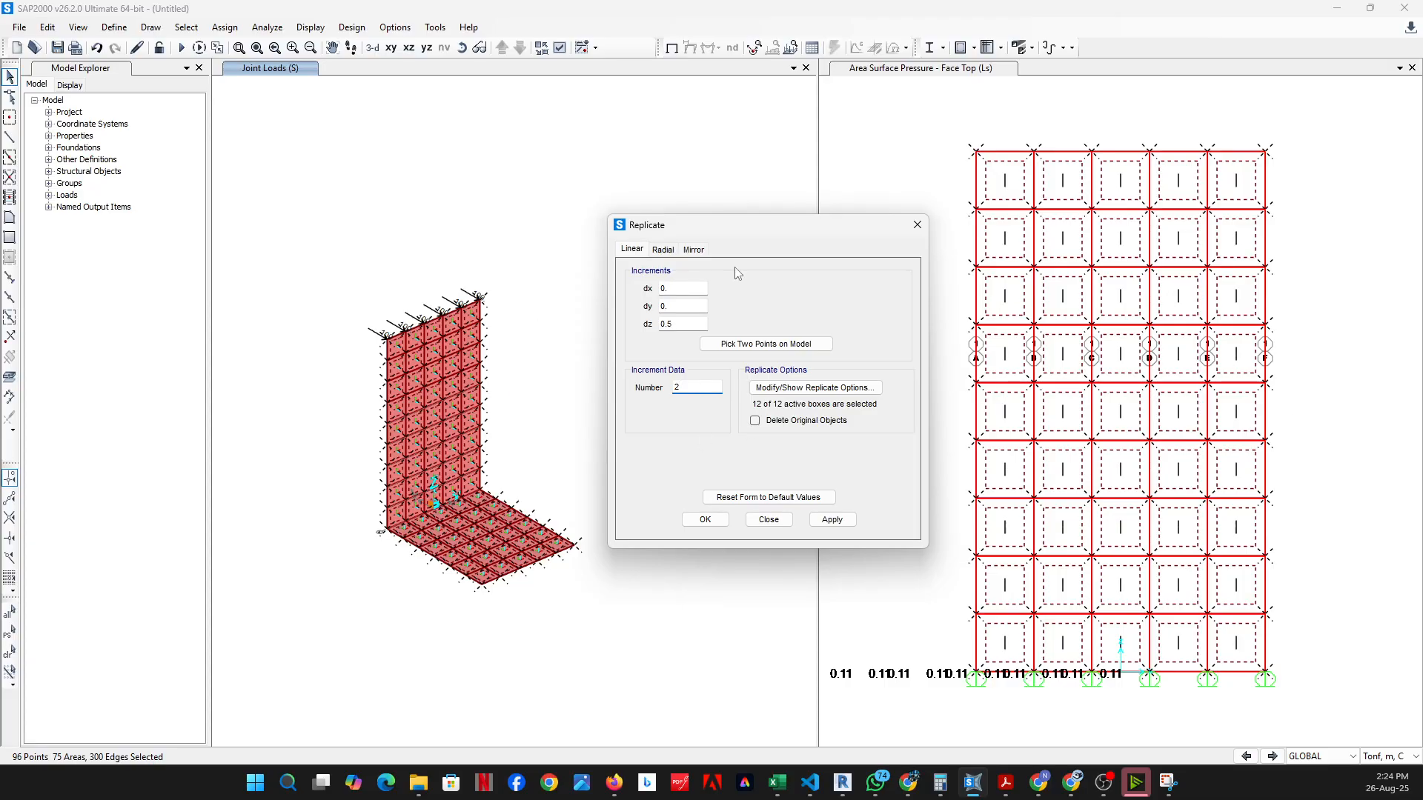
left_click(687, 289)
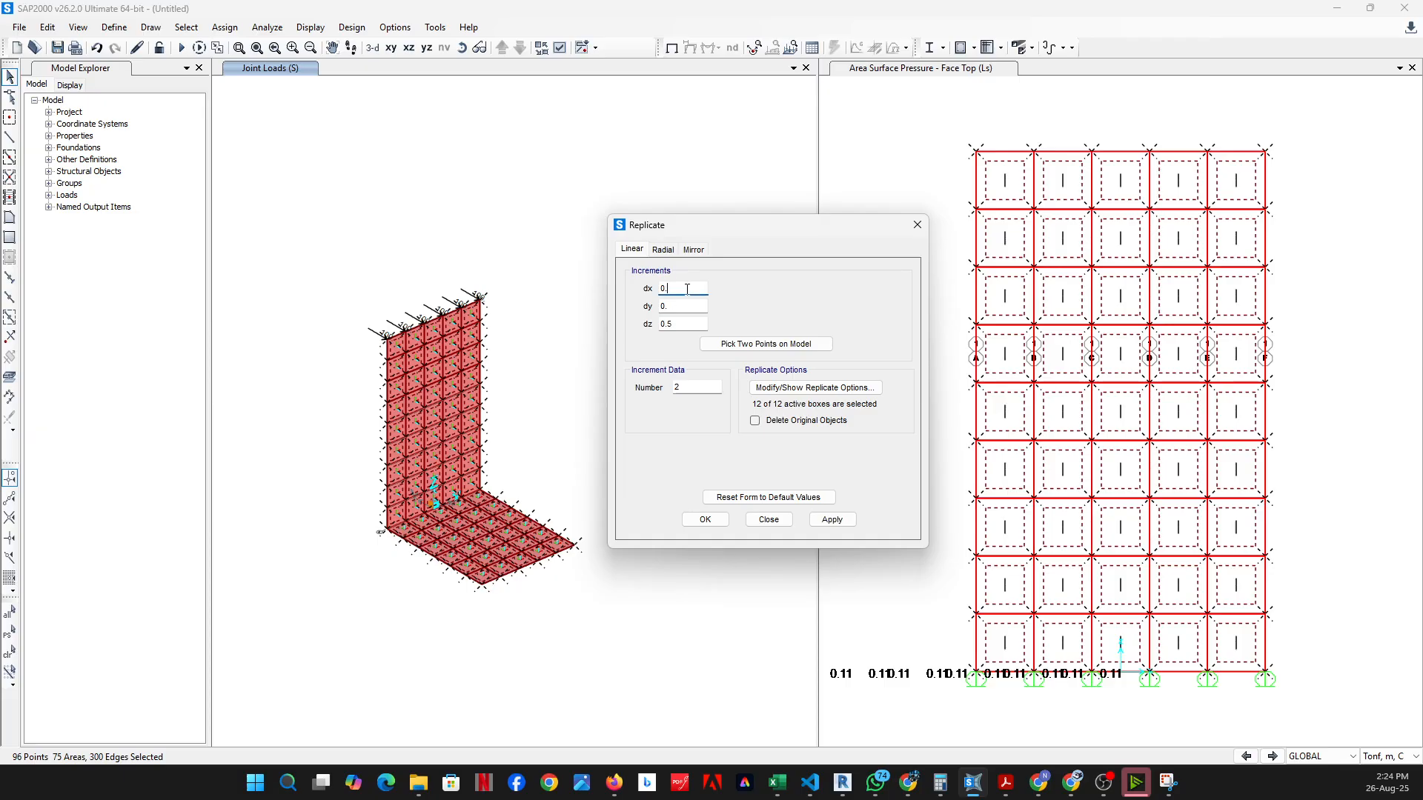
double_click(667, 324)
type("0")
left_click(831, 520)
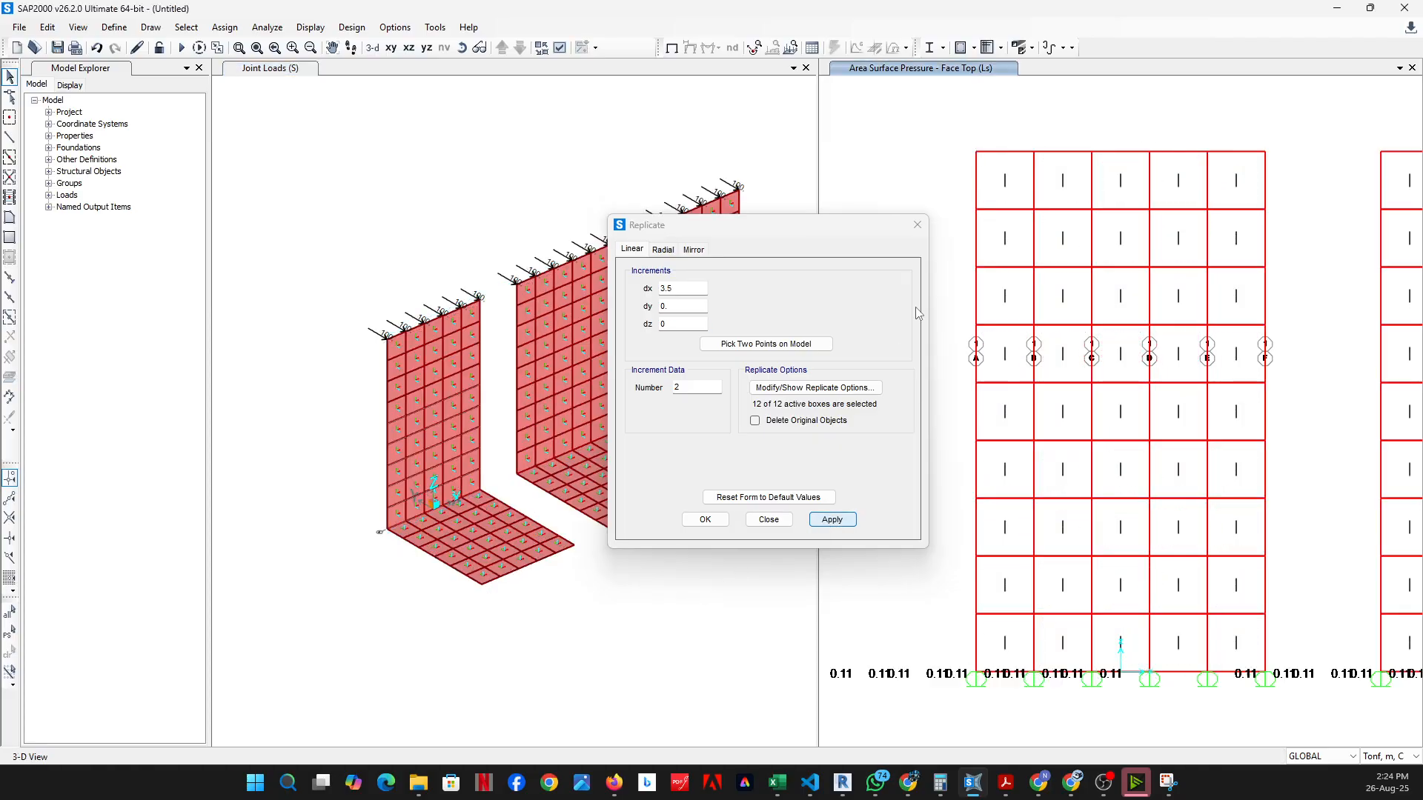
left_click(768, 519)
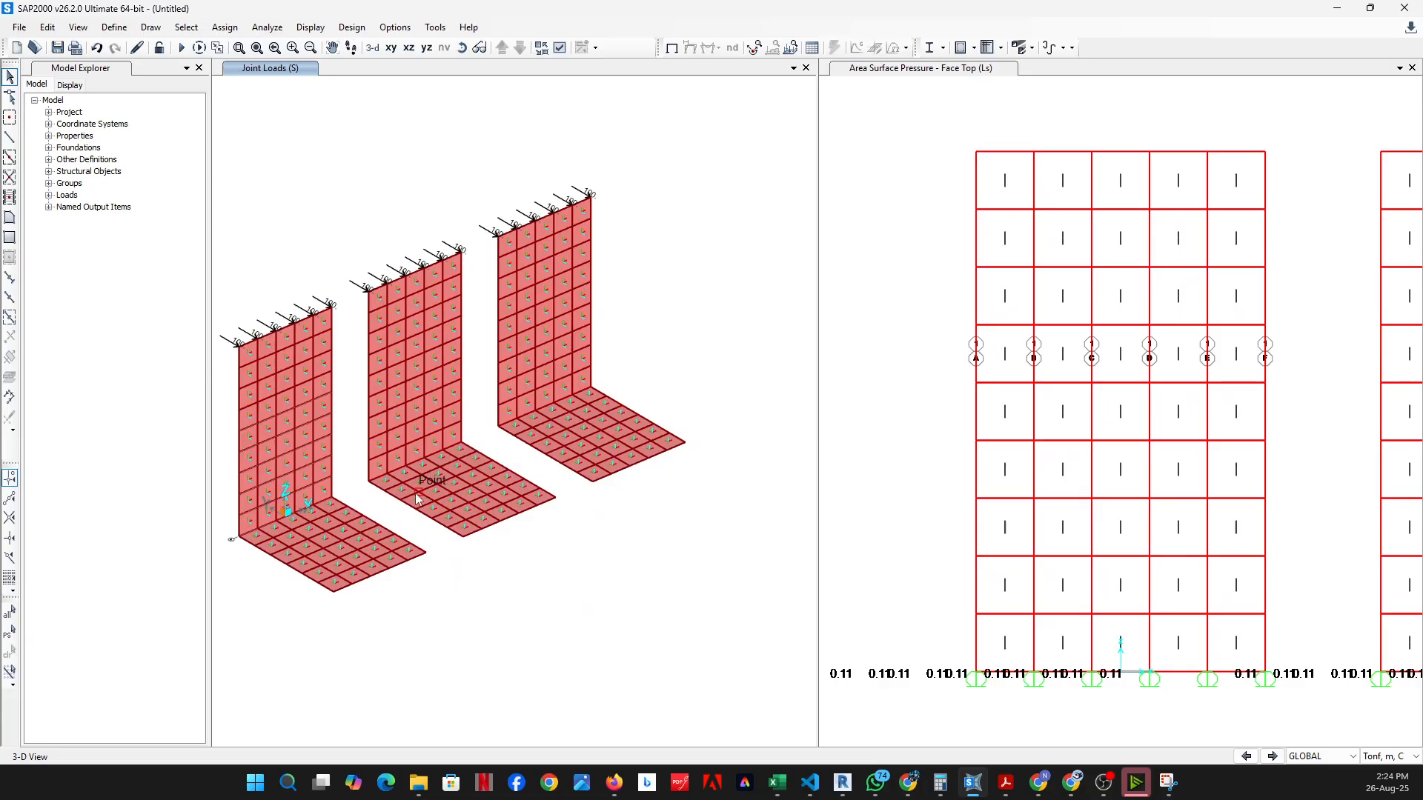
scroll(429, 493, "up", 4)
scroll(417, 135, "down", 5)
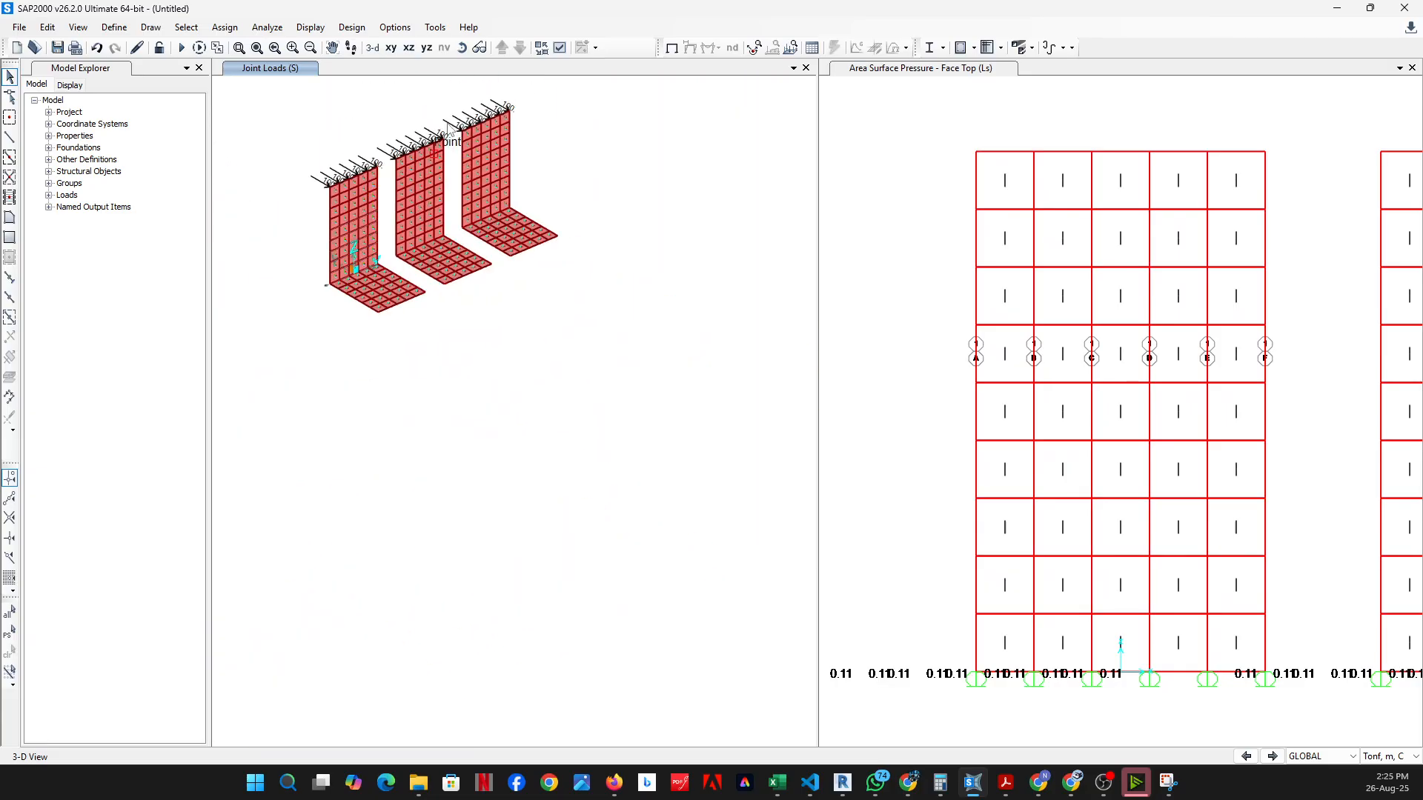
left_click(461, 48)
left_click_drag(481, 290, 447, 339)
scroll(359, 330, "up", 3)
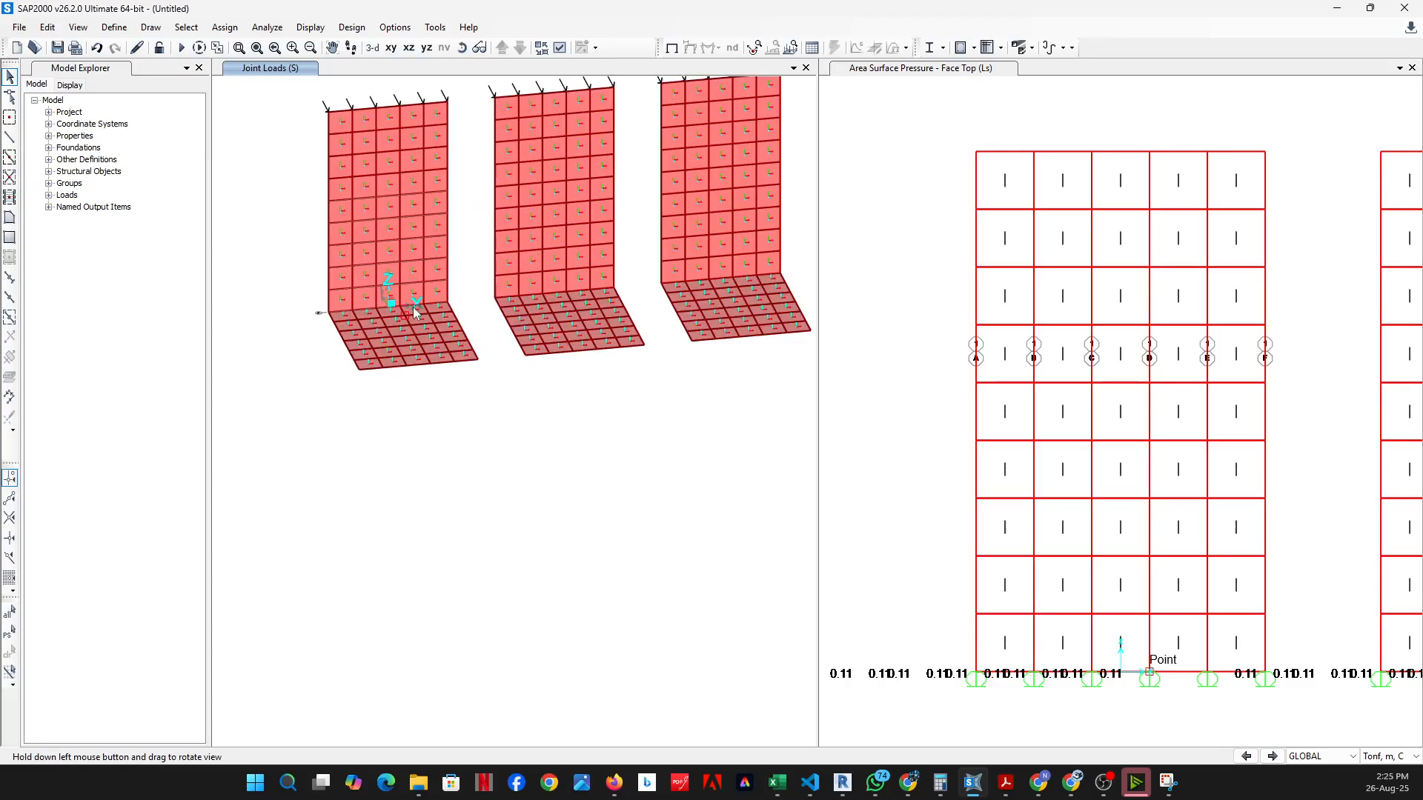
middle_click_drag(404, 308, 382, 484)
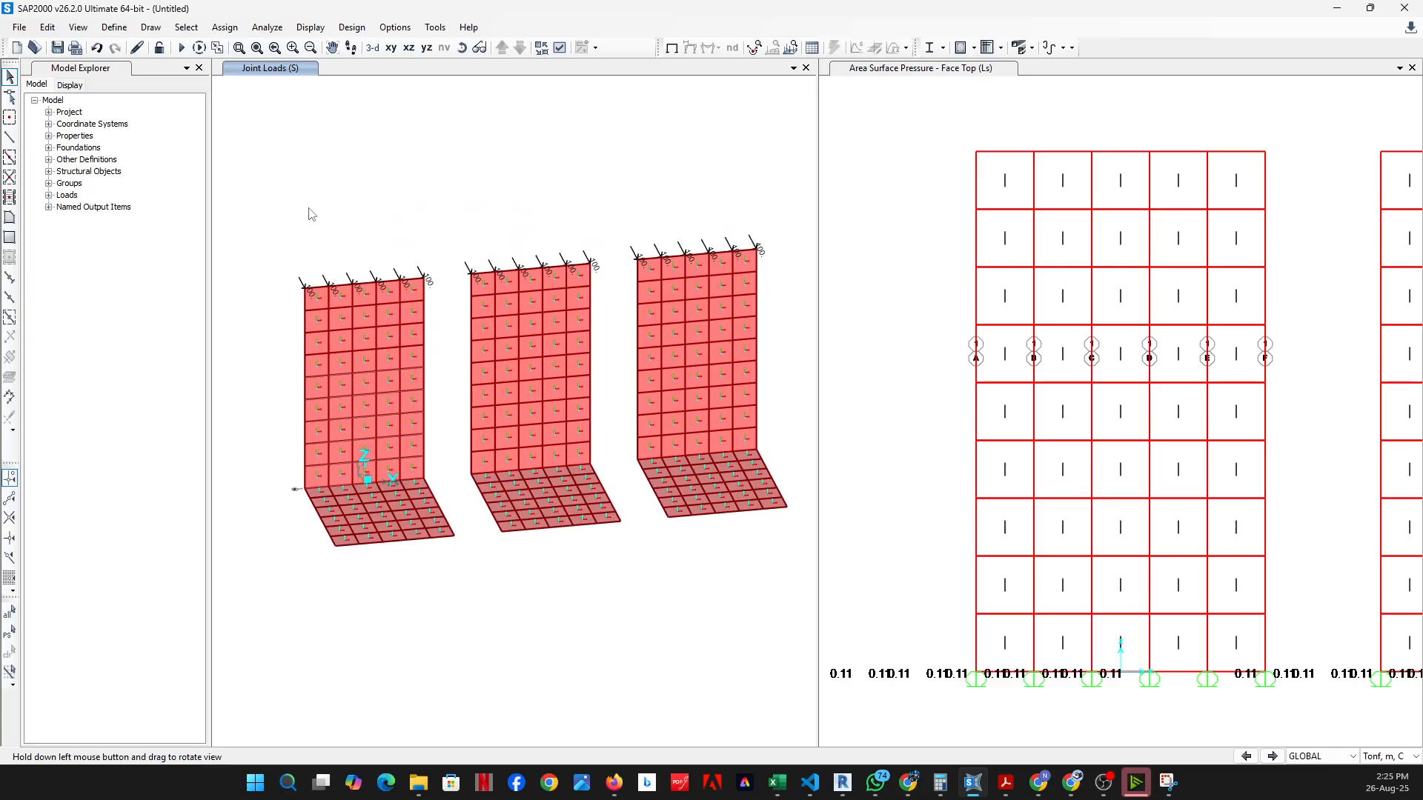
left_click_drag(266, 193, 465, 617)
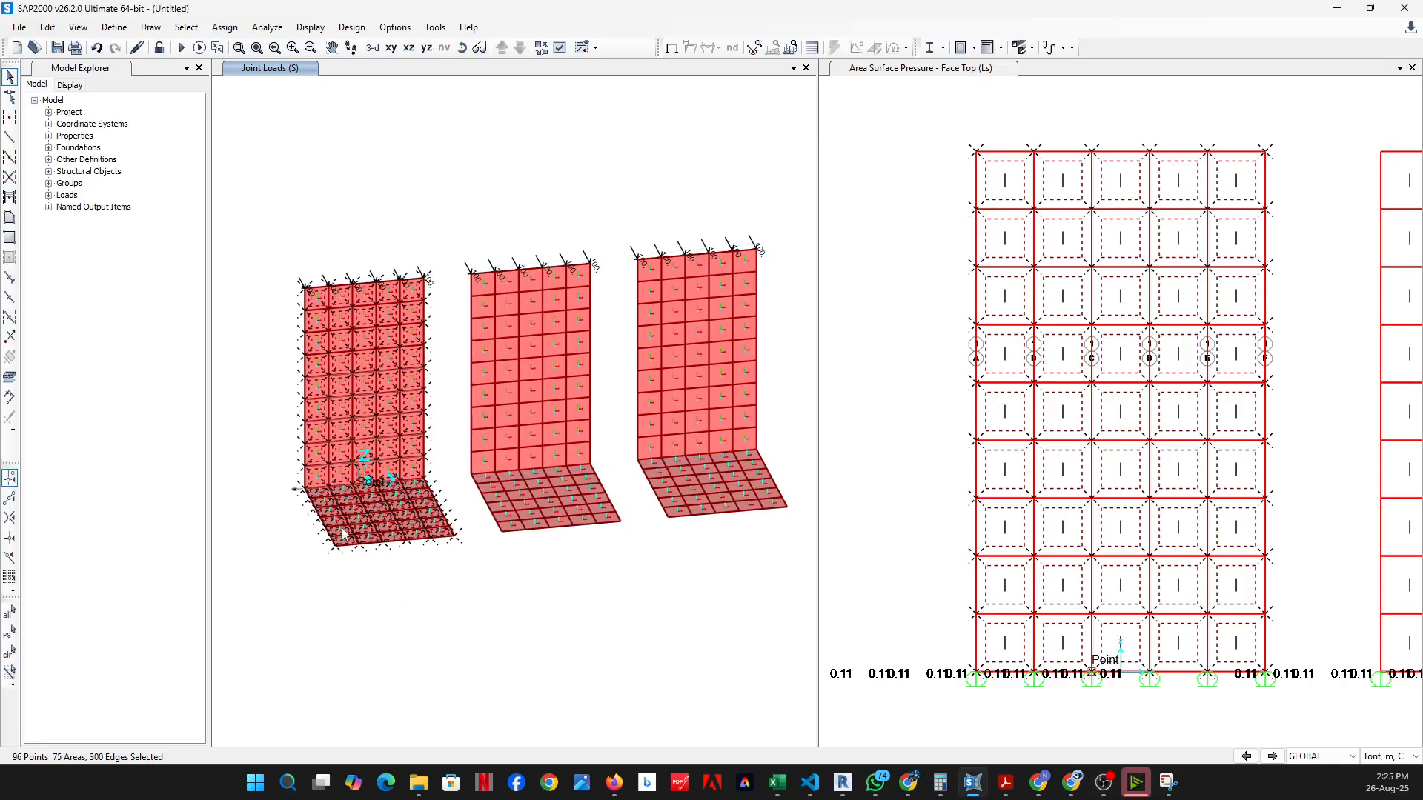
left_click(10, 652)
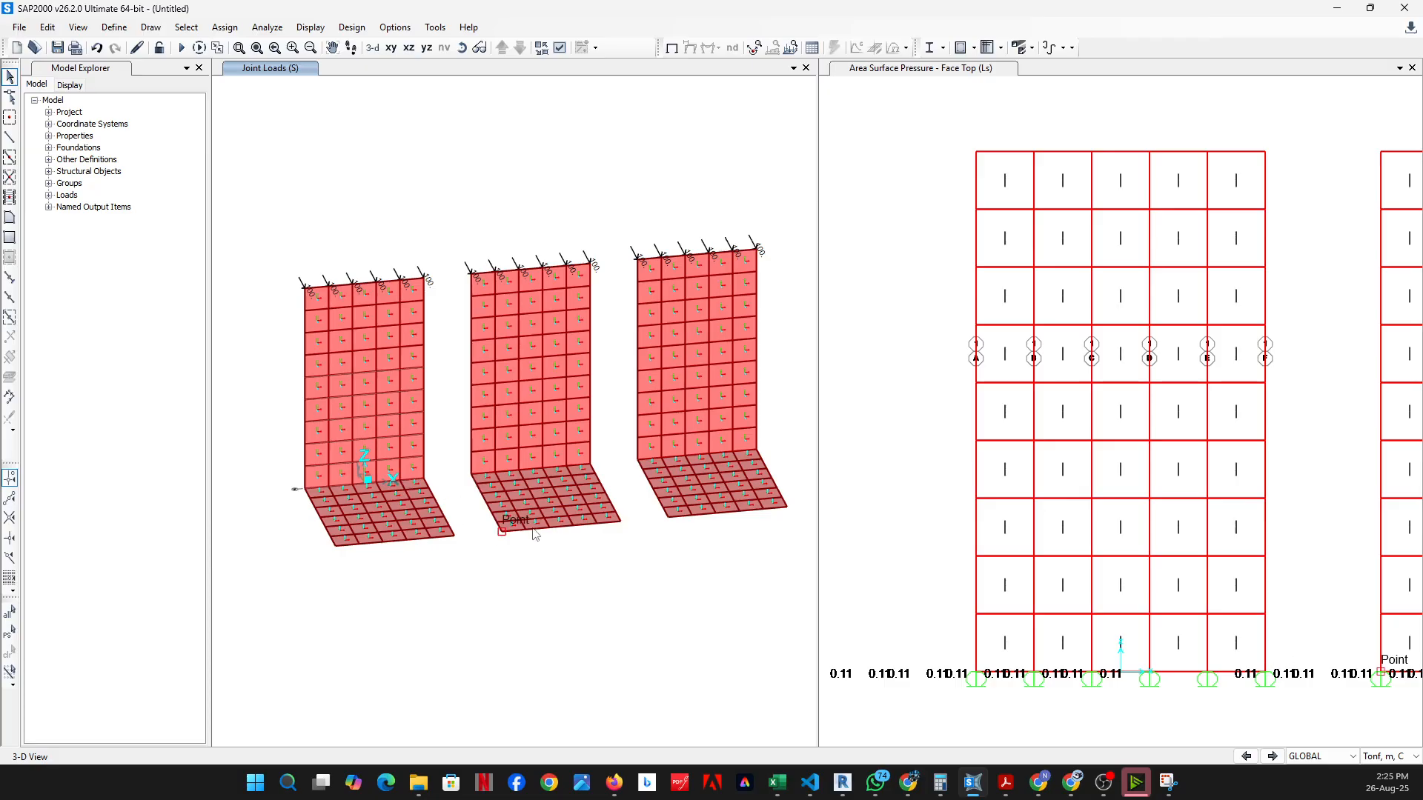
Assign 300 tonf/m/m² compression-only top-face springs to all vertical wall areas of the middle copy, normal outward, replacing existing springs
middle_click_drag(531, 534, 396, 563)
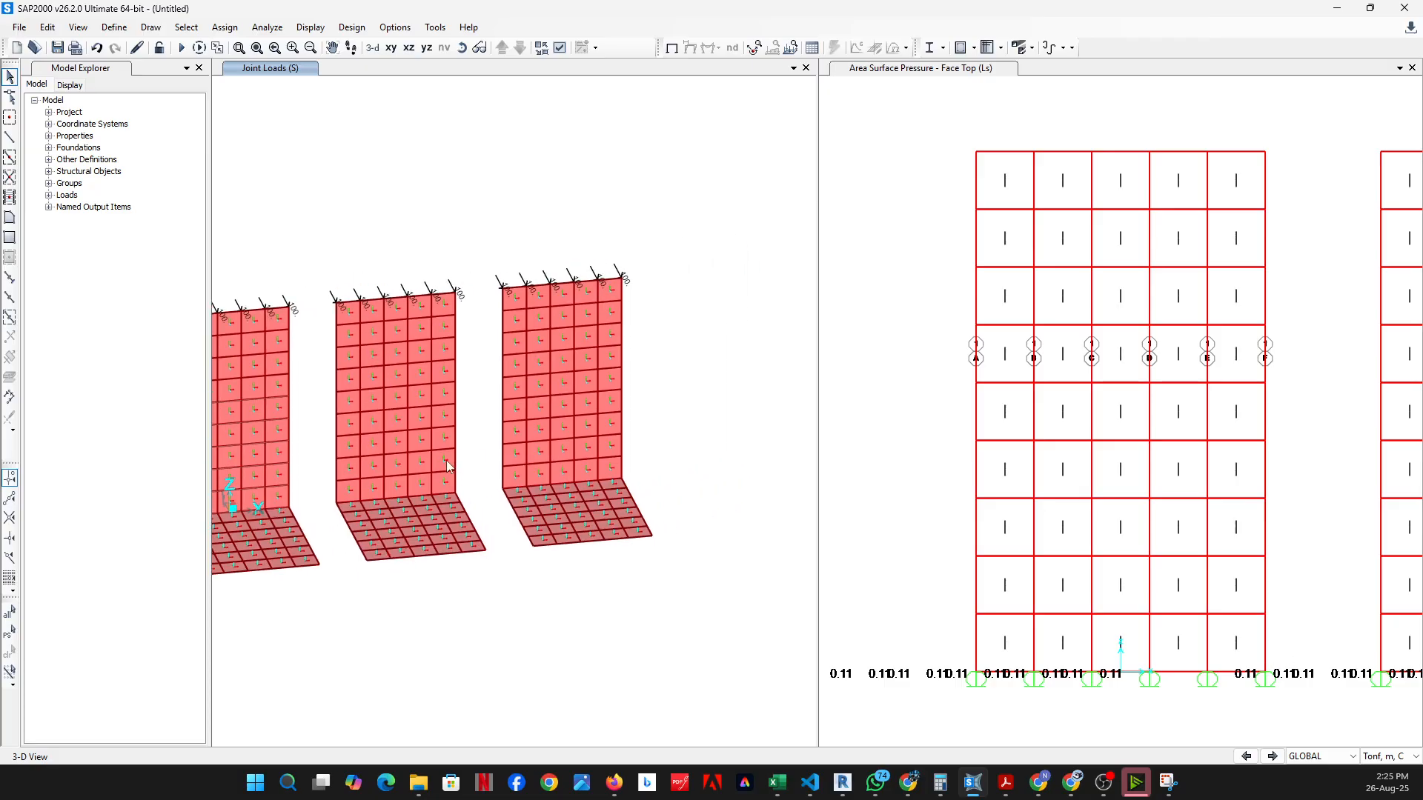
scroll(492, 524, "up", 2)
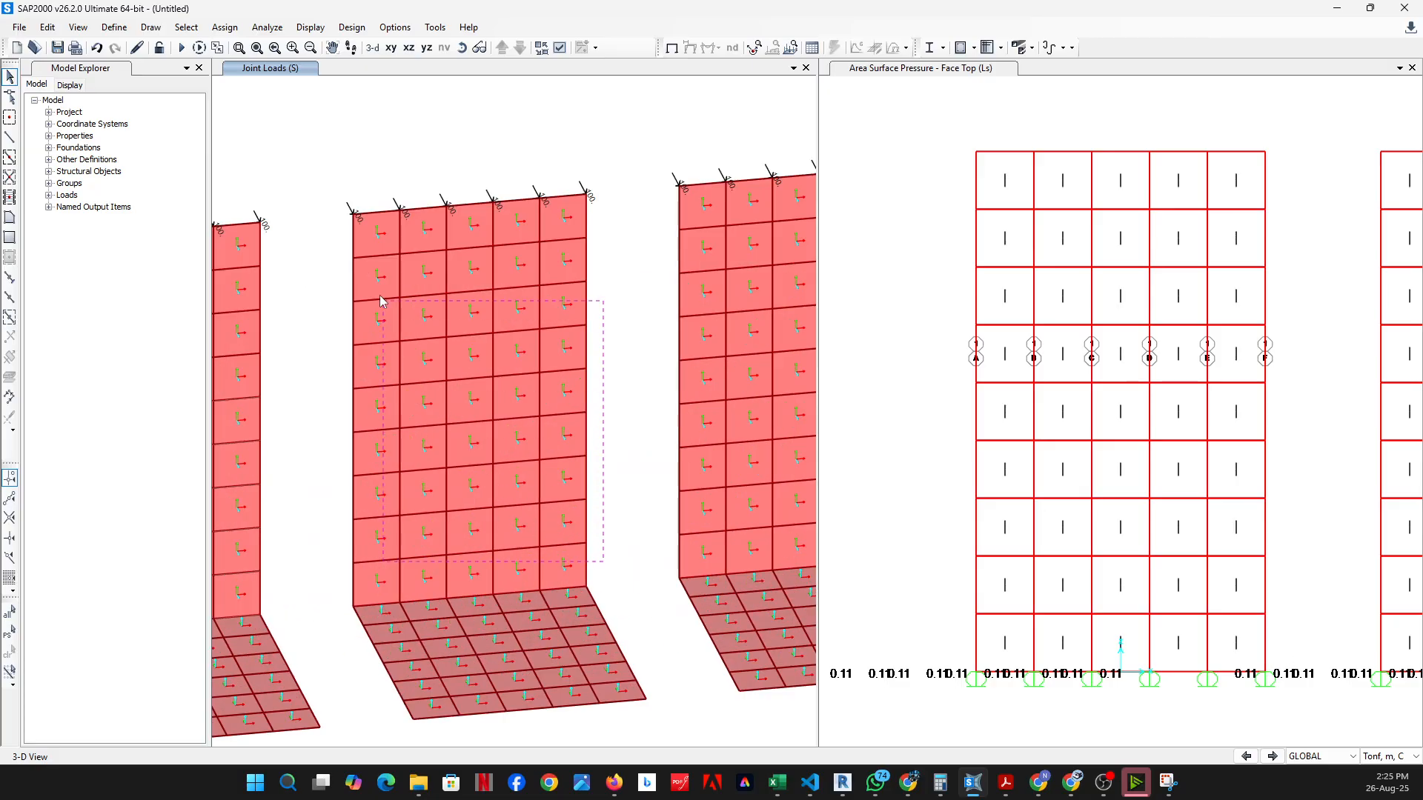
left_click_drag(382, 301, 332, 165)
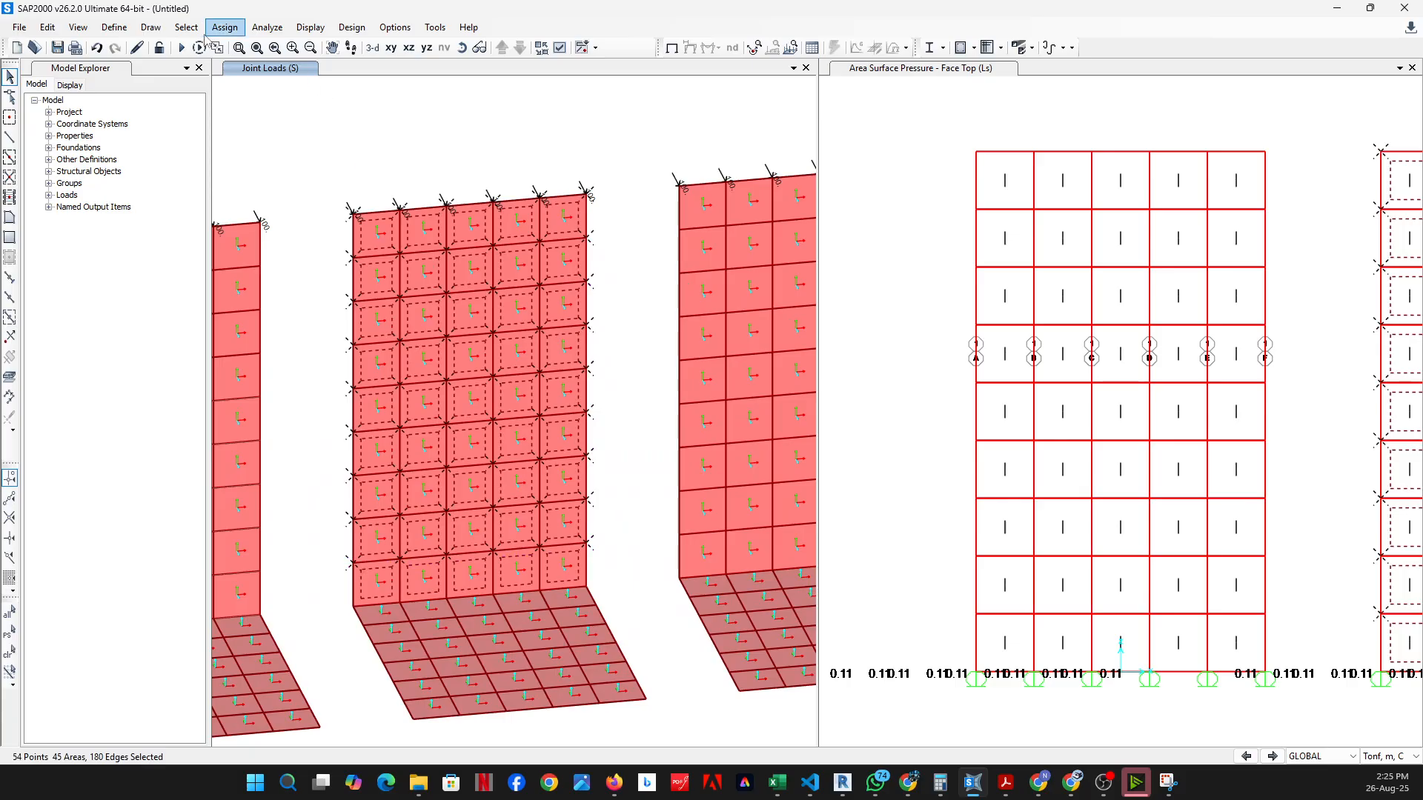
left_click(222, 29)
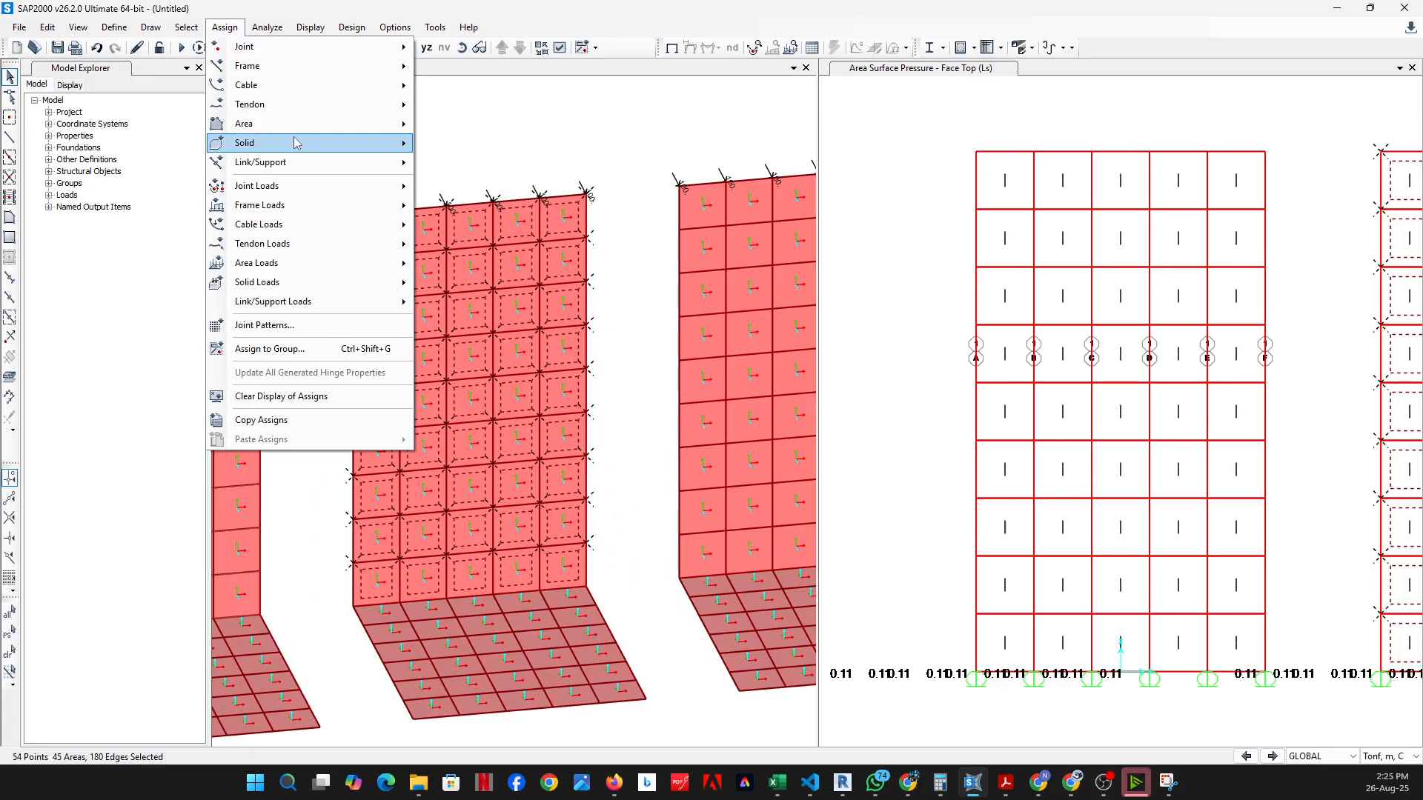
mouse_move(293, 126)
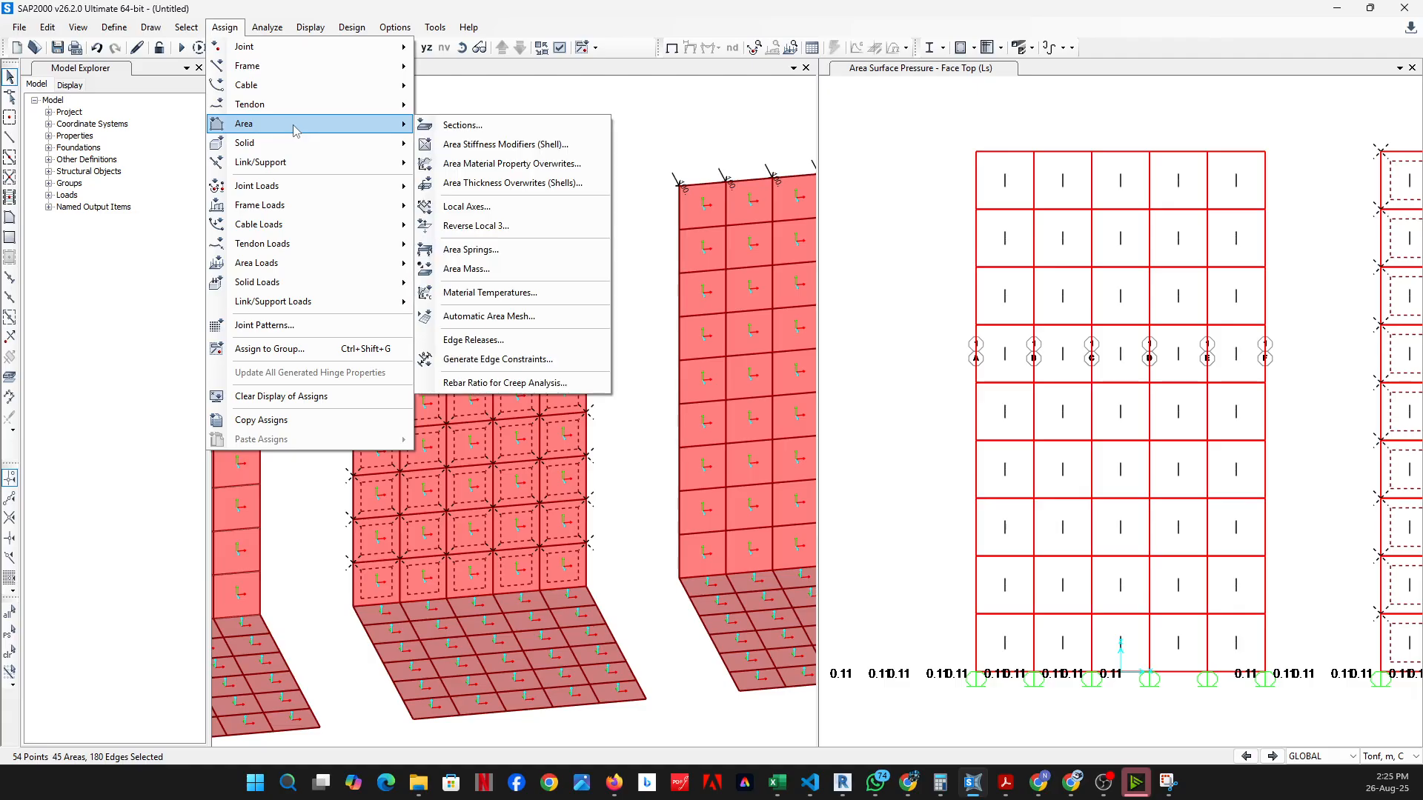
left_click(537, 255)
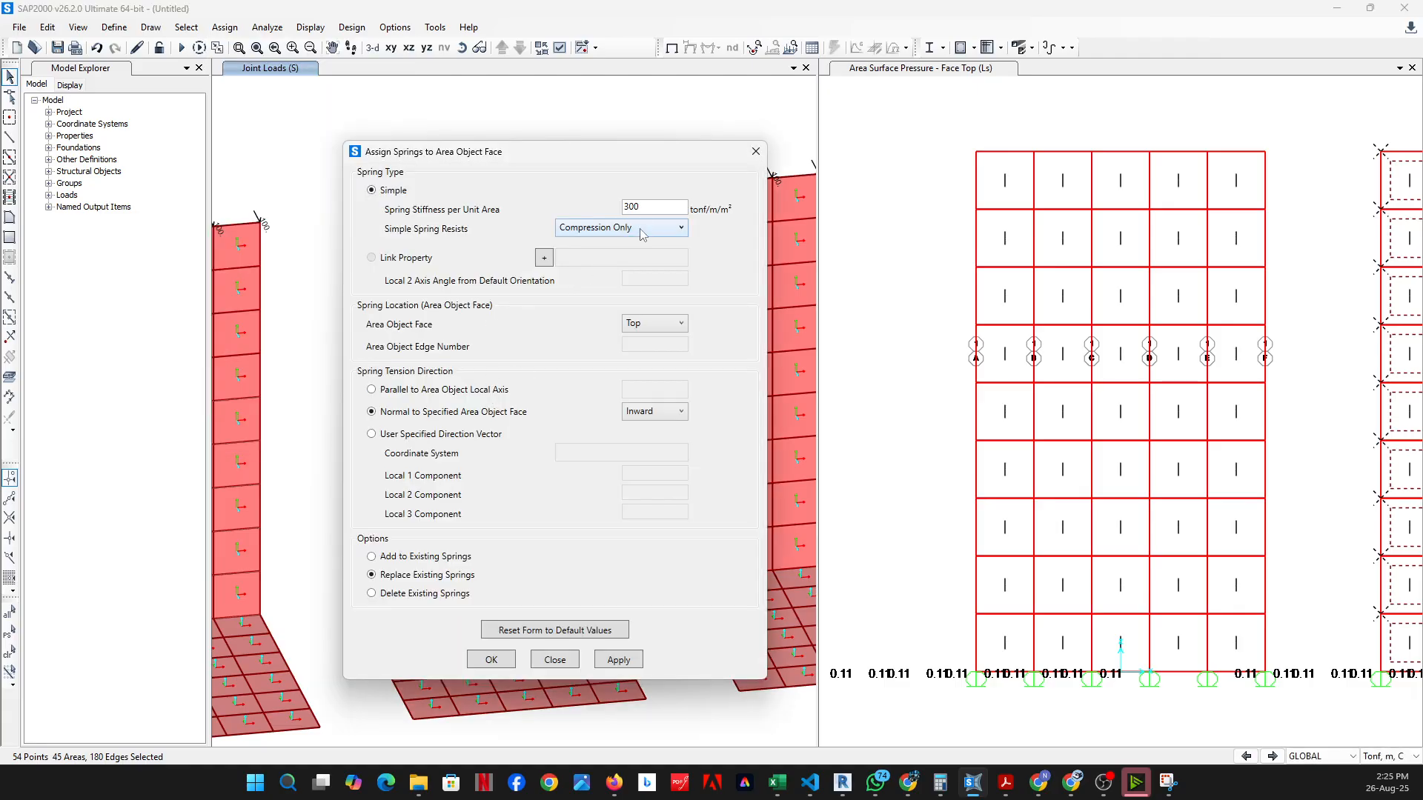
left_click_drag(646, 208, 601, 206)
type("300")
left_click(660, 421)
left_click(650, 447)
left_click(623, 661)
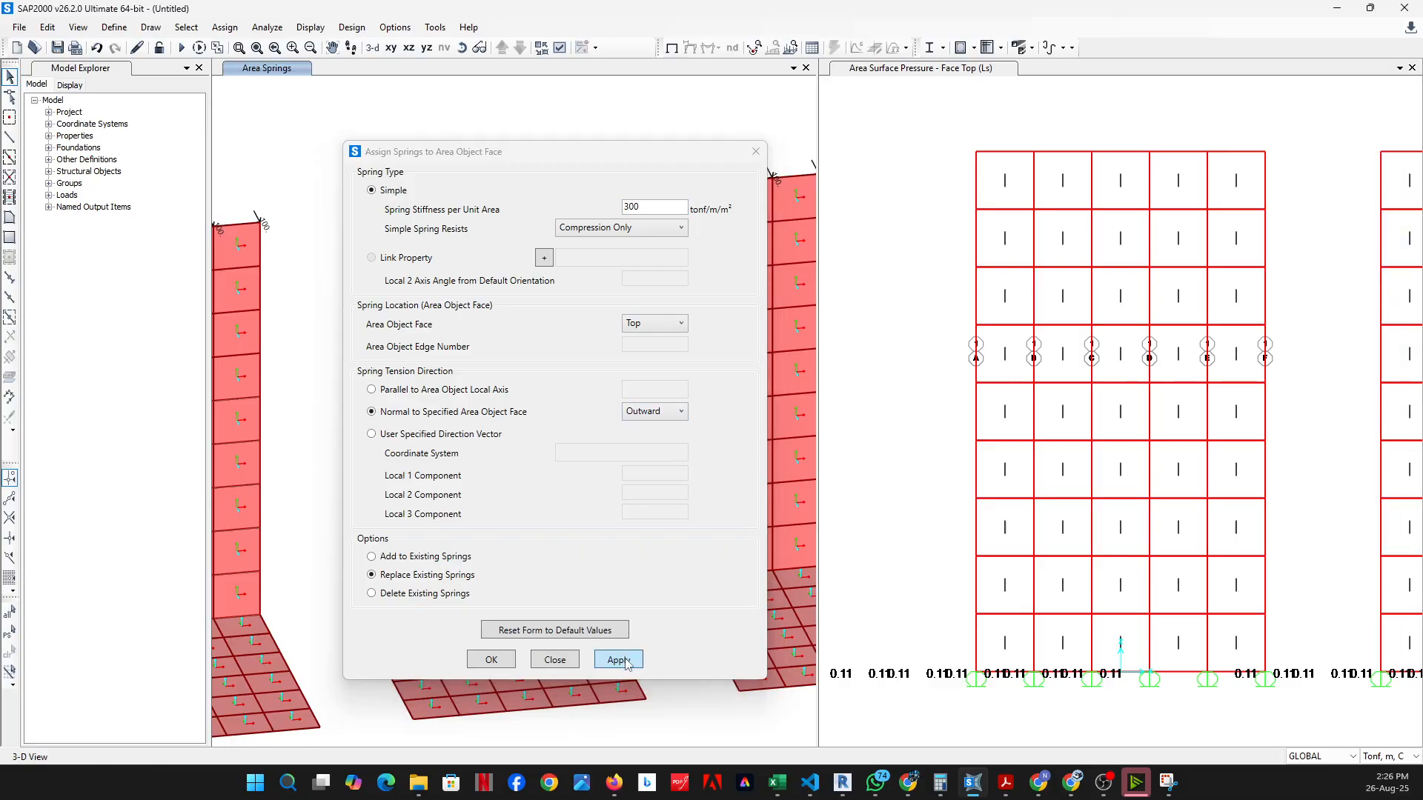
left_click(487, 664)
Assign 600 tonf/m/m² compression-only bottom-face springs to all base slab areas of the middle wall, normal outward, replacing existing springs
middle_click_drag(561, 692, 543, 554)
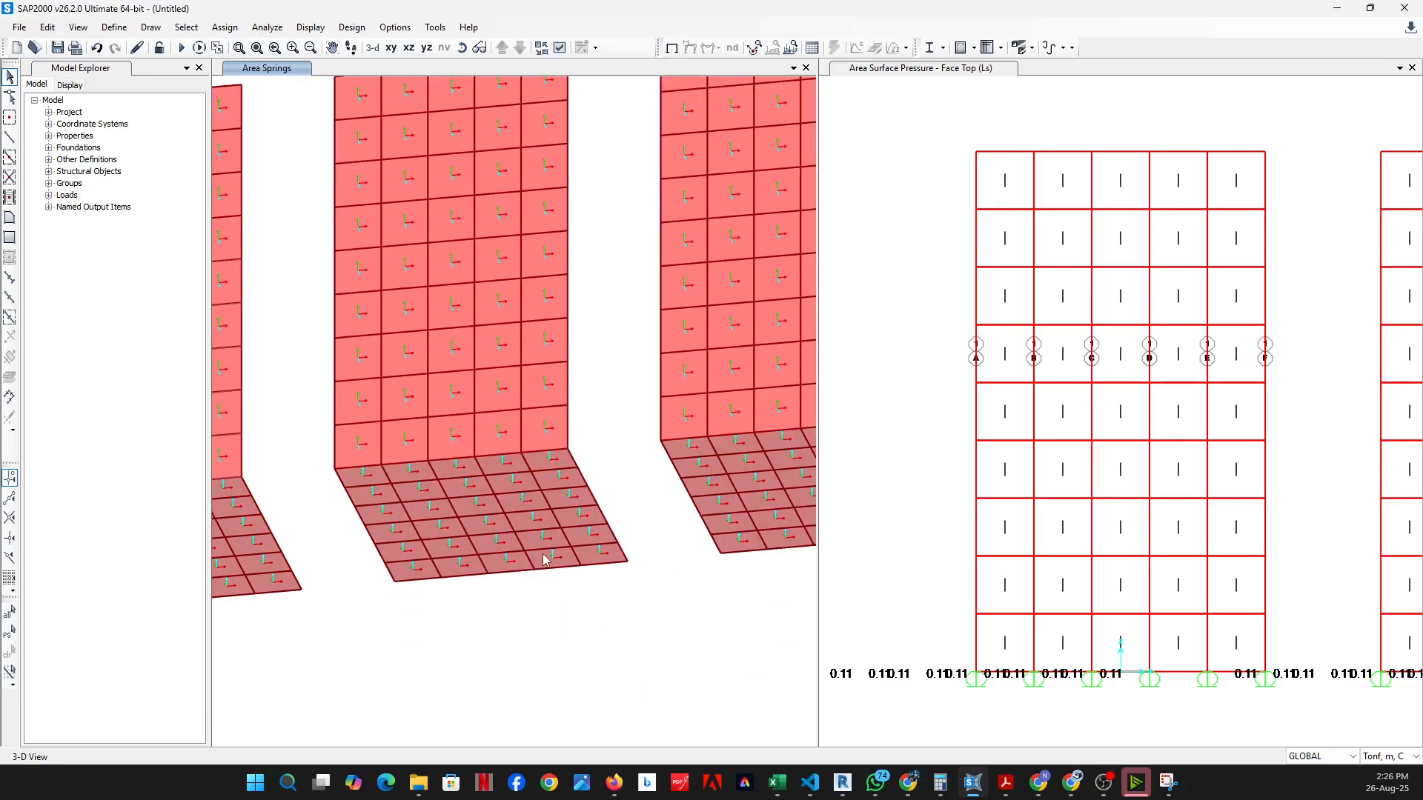
left_click(462, 47)
left_click_drag(519, 341, 444, 519)
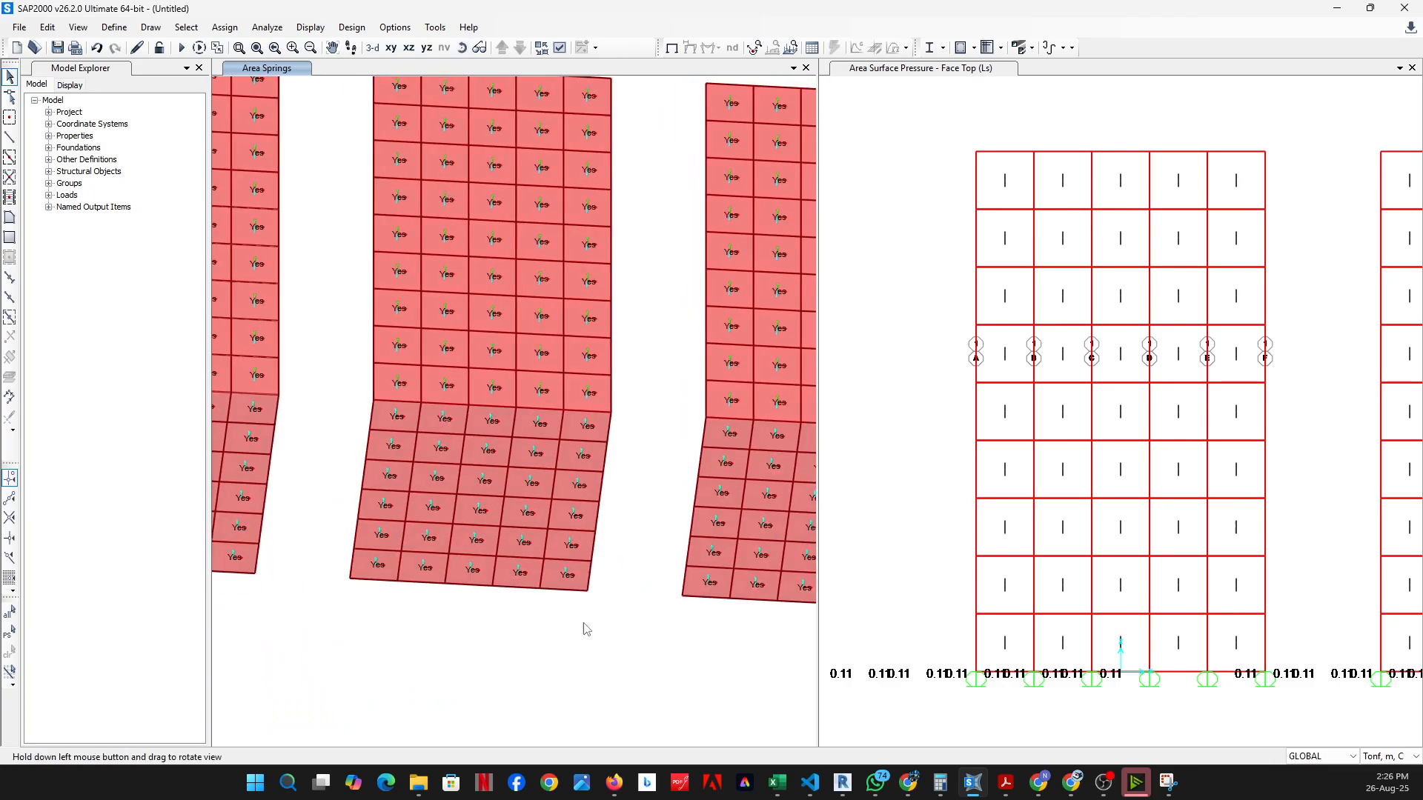
left_click_drag(612, 649, 350, 428)
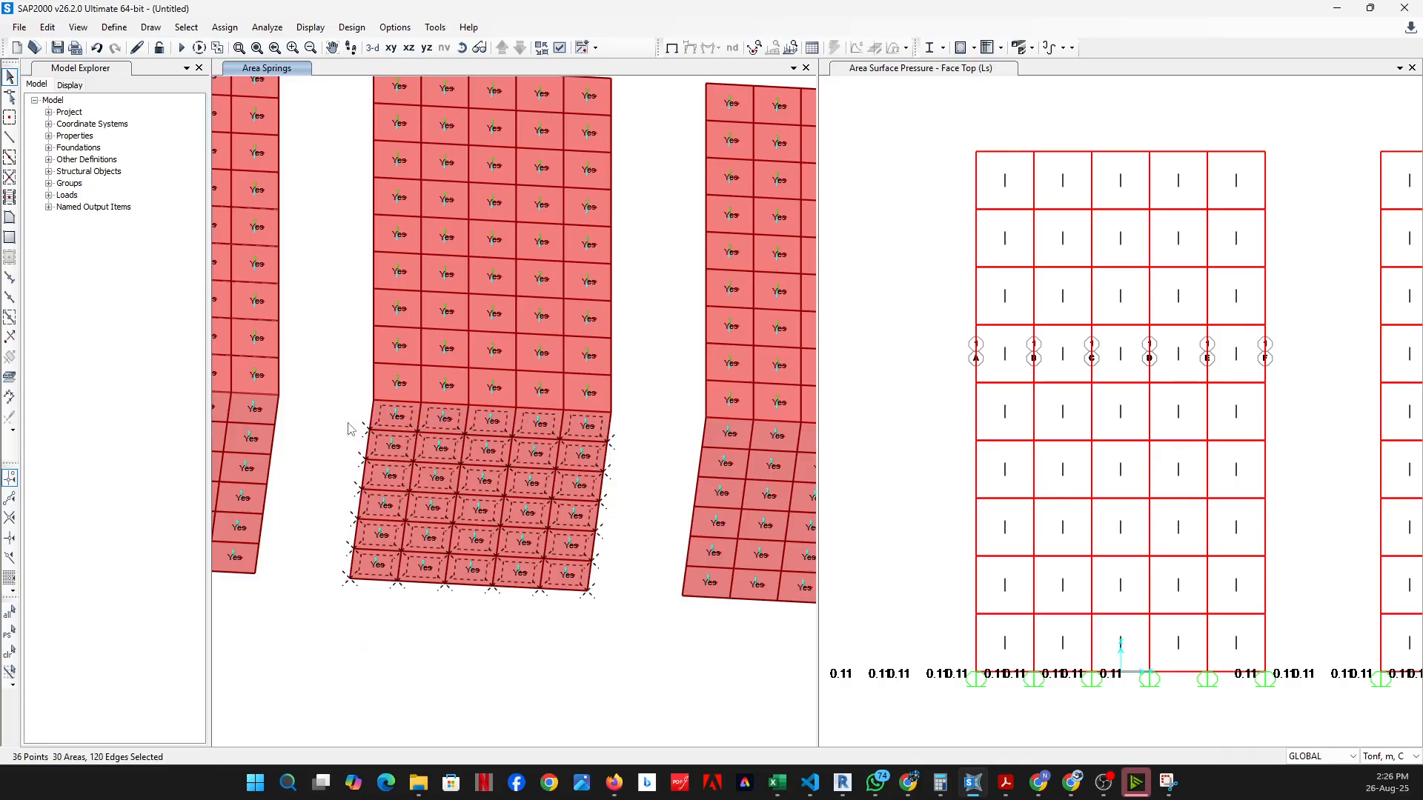
left_click(224, 28)
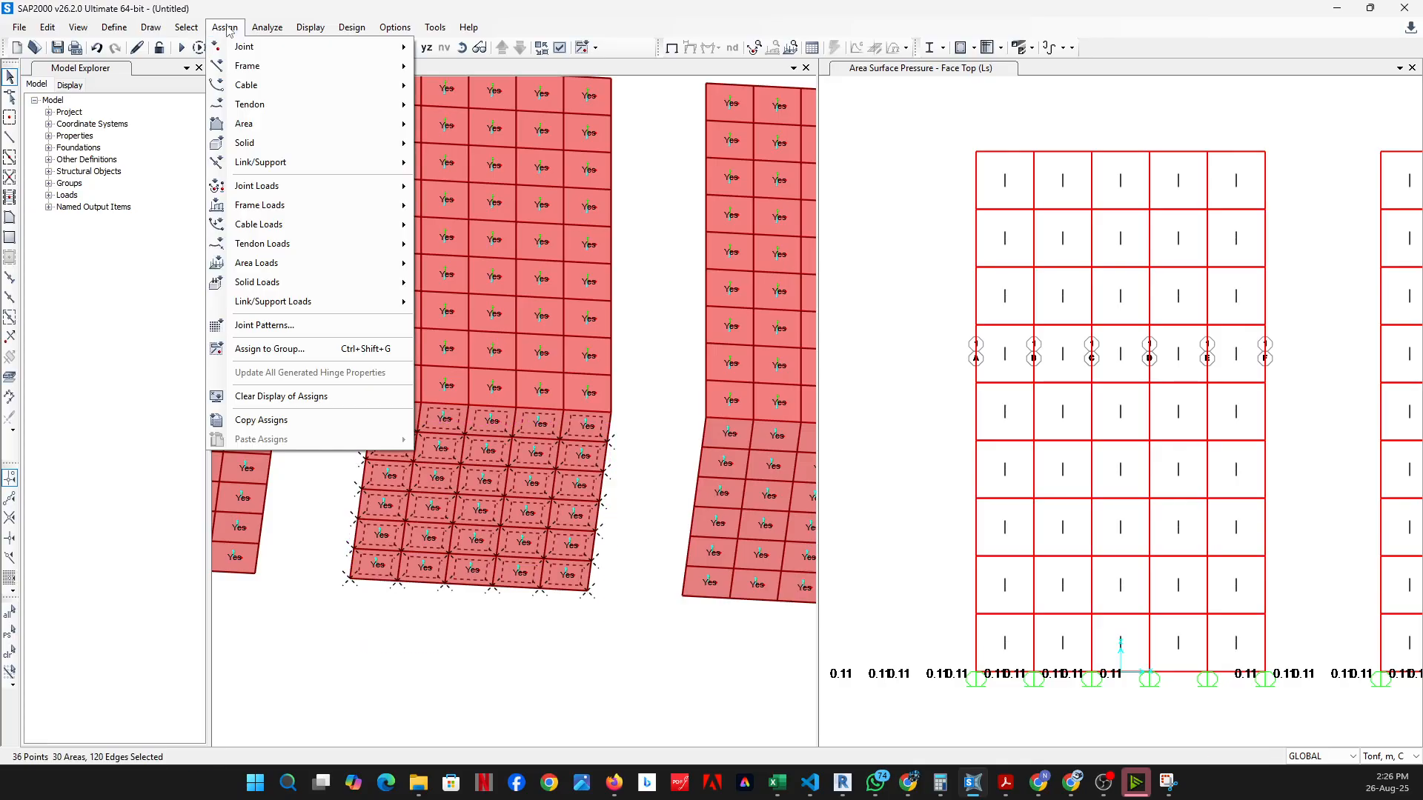
mouse_move(302, 134)
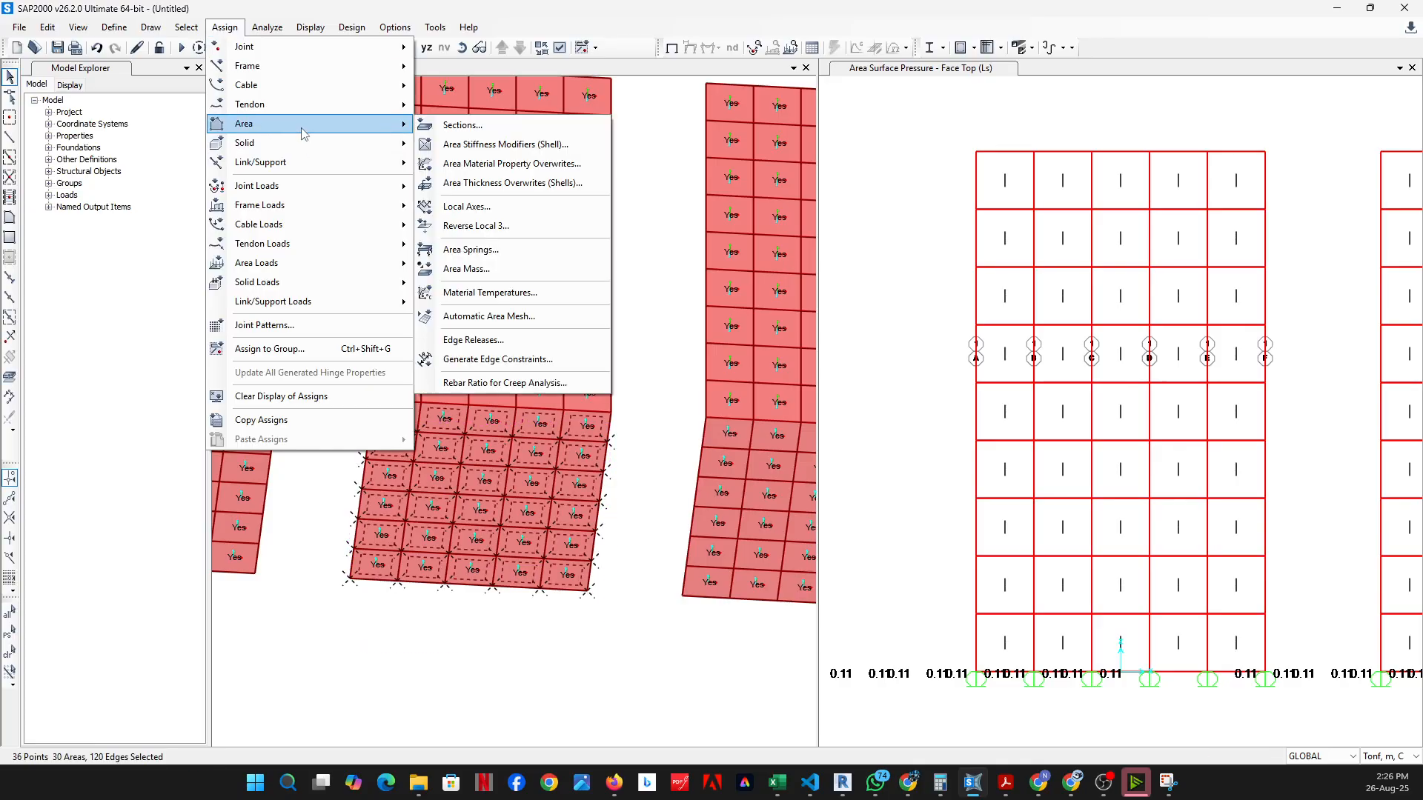
left_click(508, 259)
left_click(645, 327)
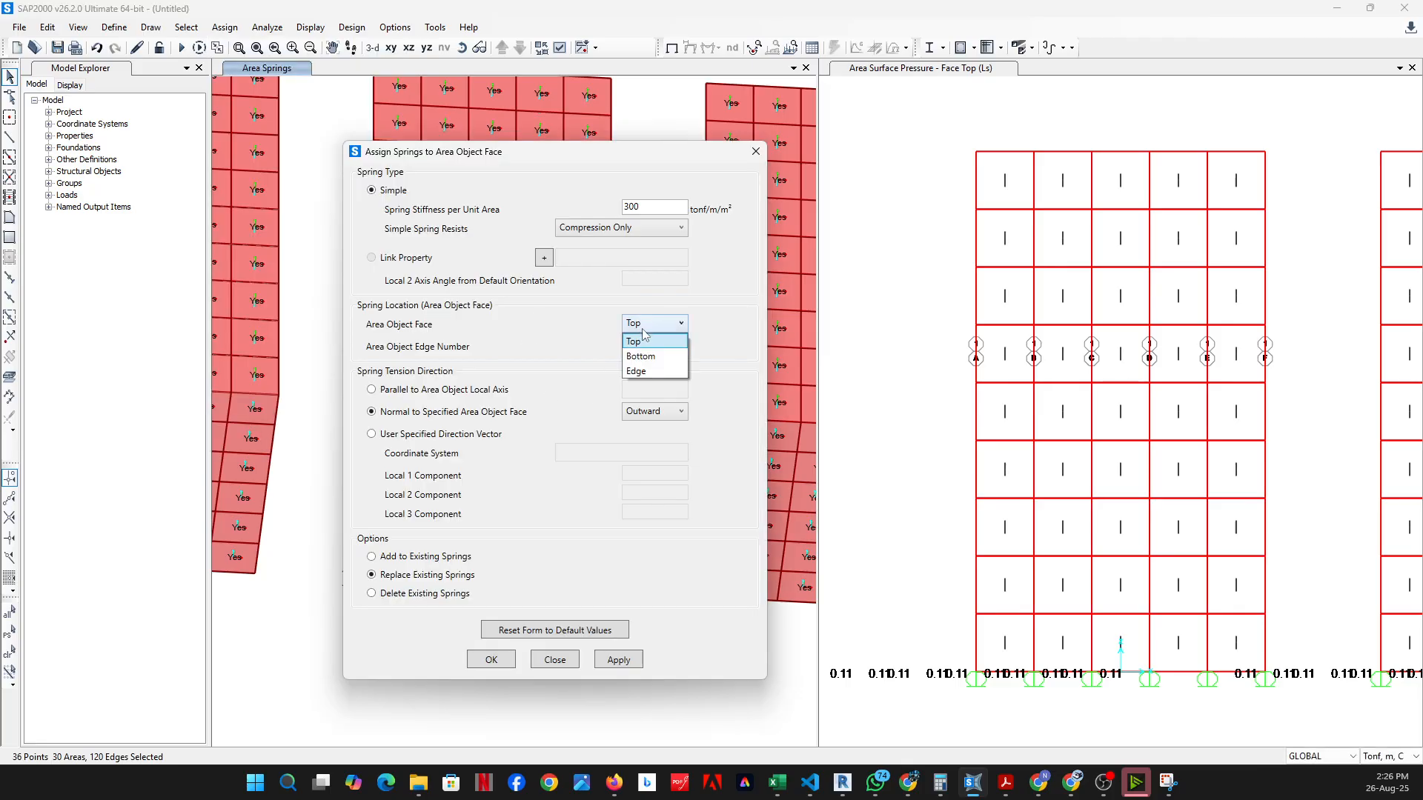
left_click(655, 348)
left_click(660, 208)
double_click(660, 208)
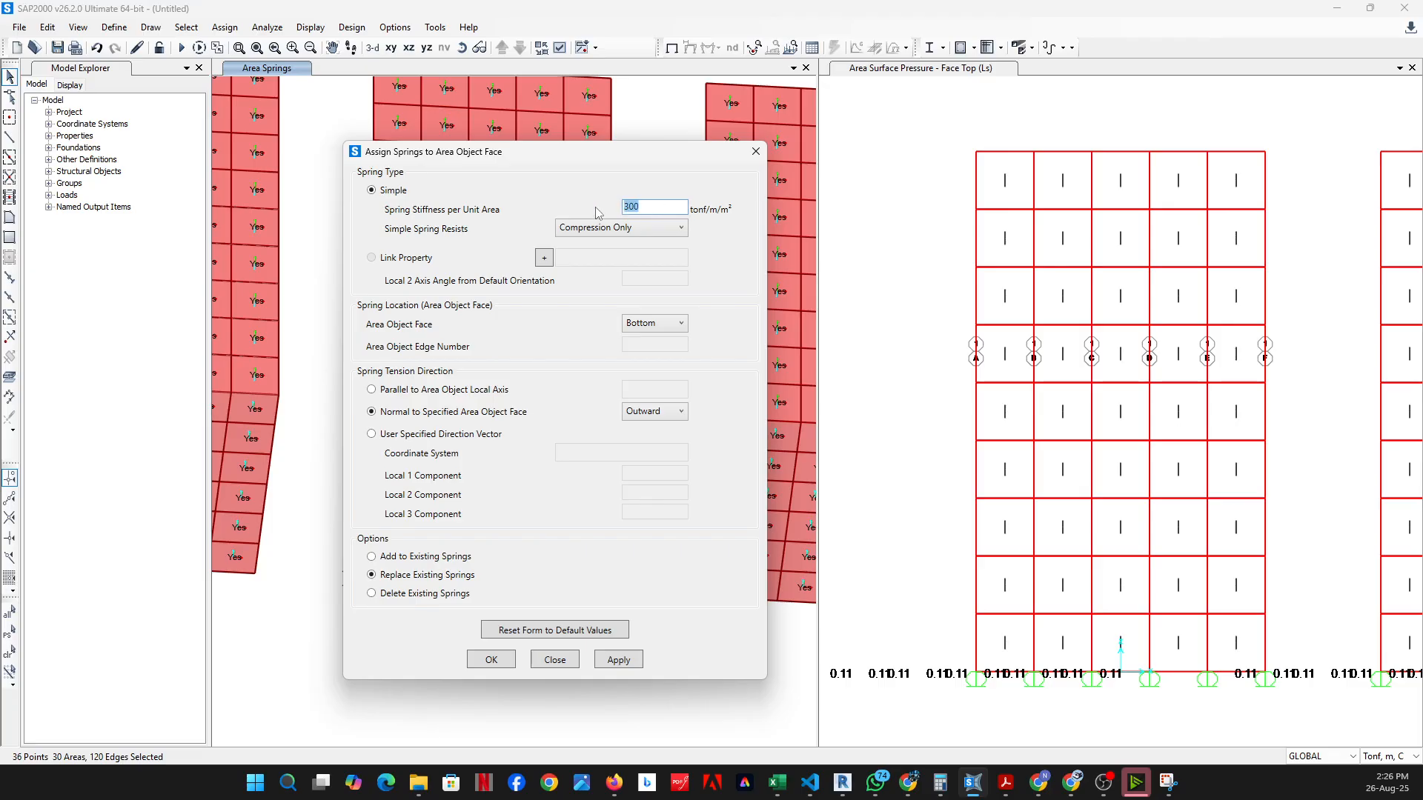
type("600")
left_click(656, 418)
left_click(655, 448)
left_click(619, 661)
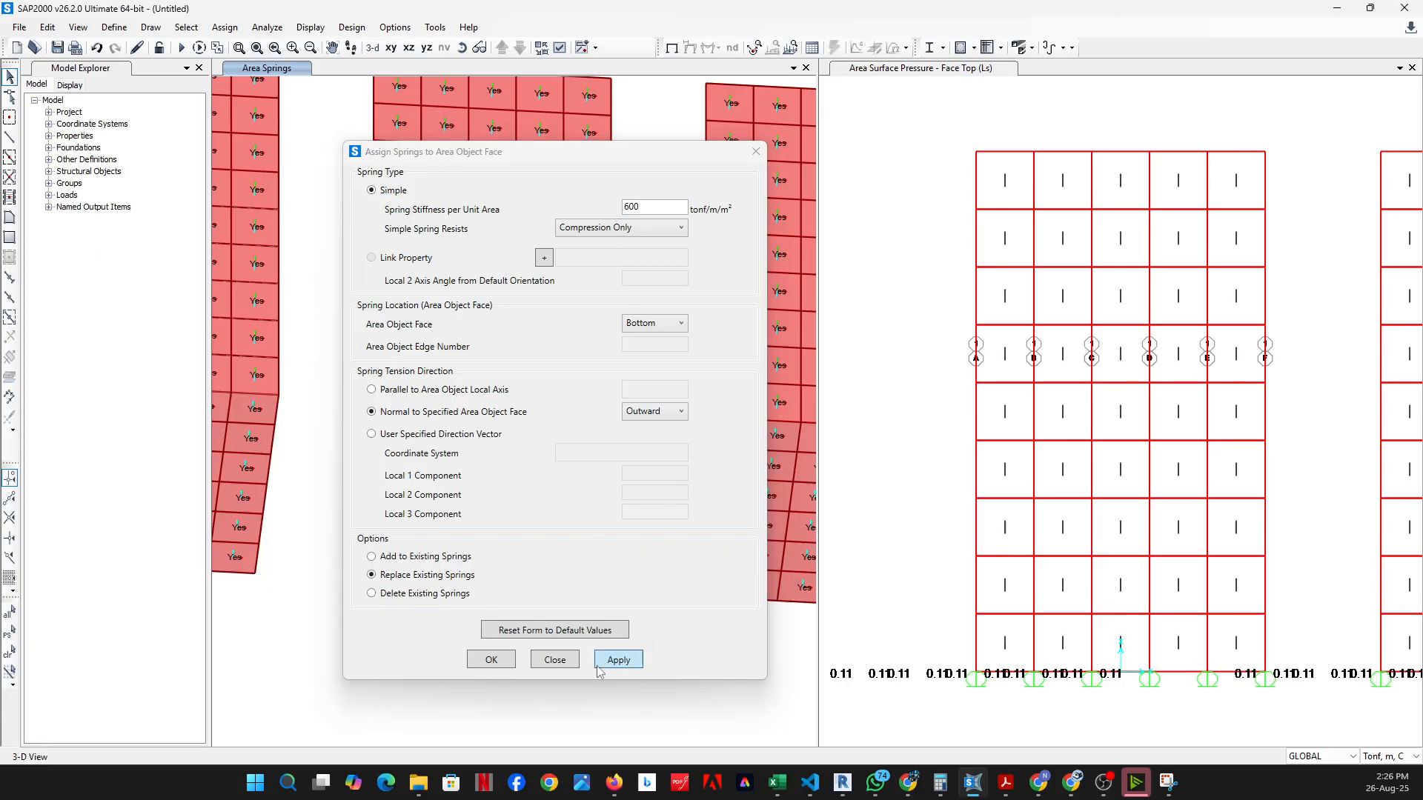
left_click(491, 661)
Select all areas of the third wall farthest from the origin and delete their existing area springs
scroll(482, 582, "down", 3)
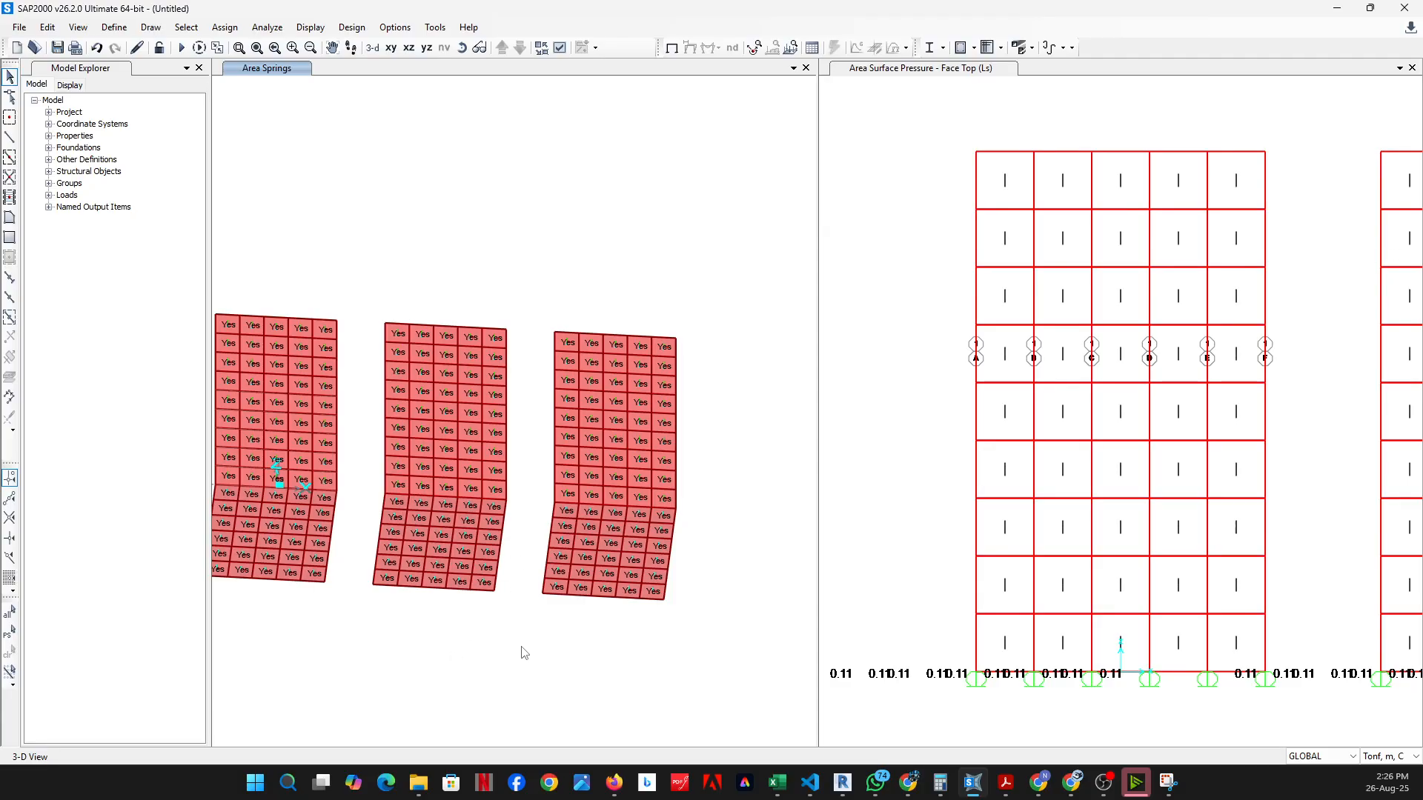
left_click_drag(731, 690, 542, 250)
left_click(224, 27)
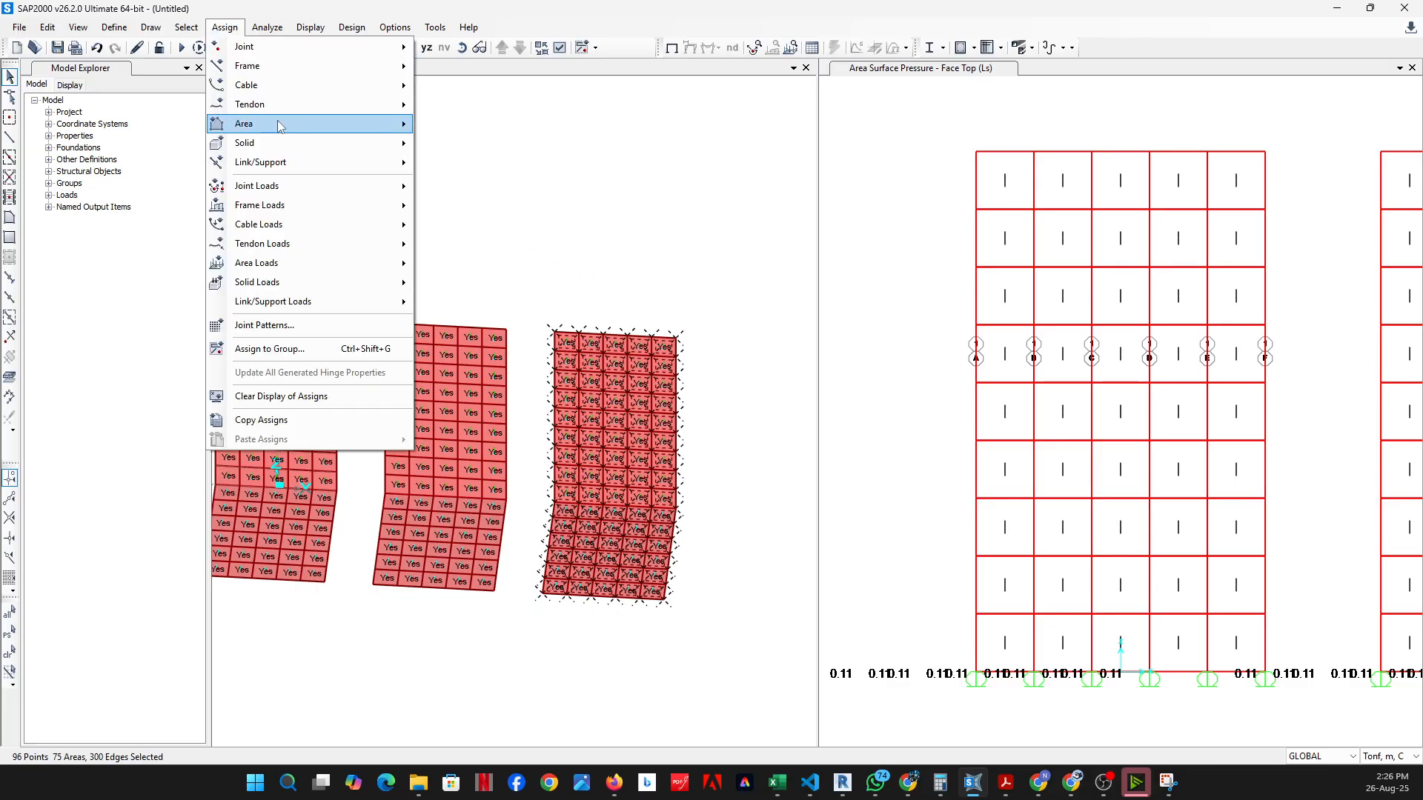
mouse_move(281, 126)
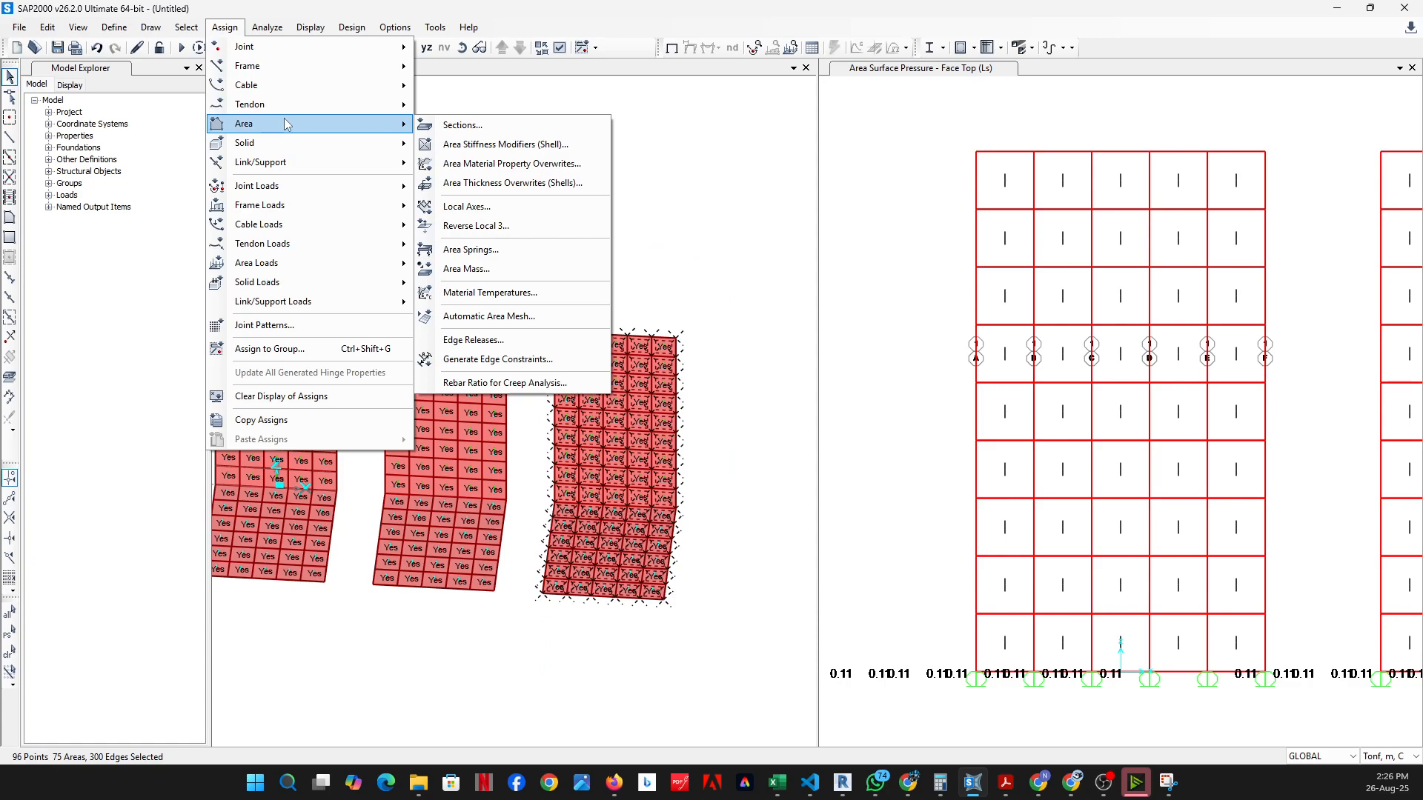
left_click(519, 251)
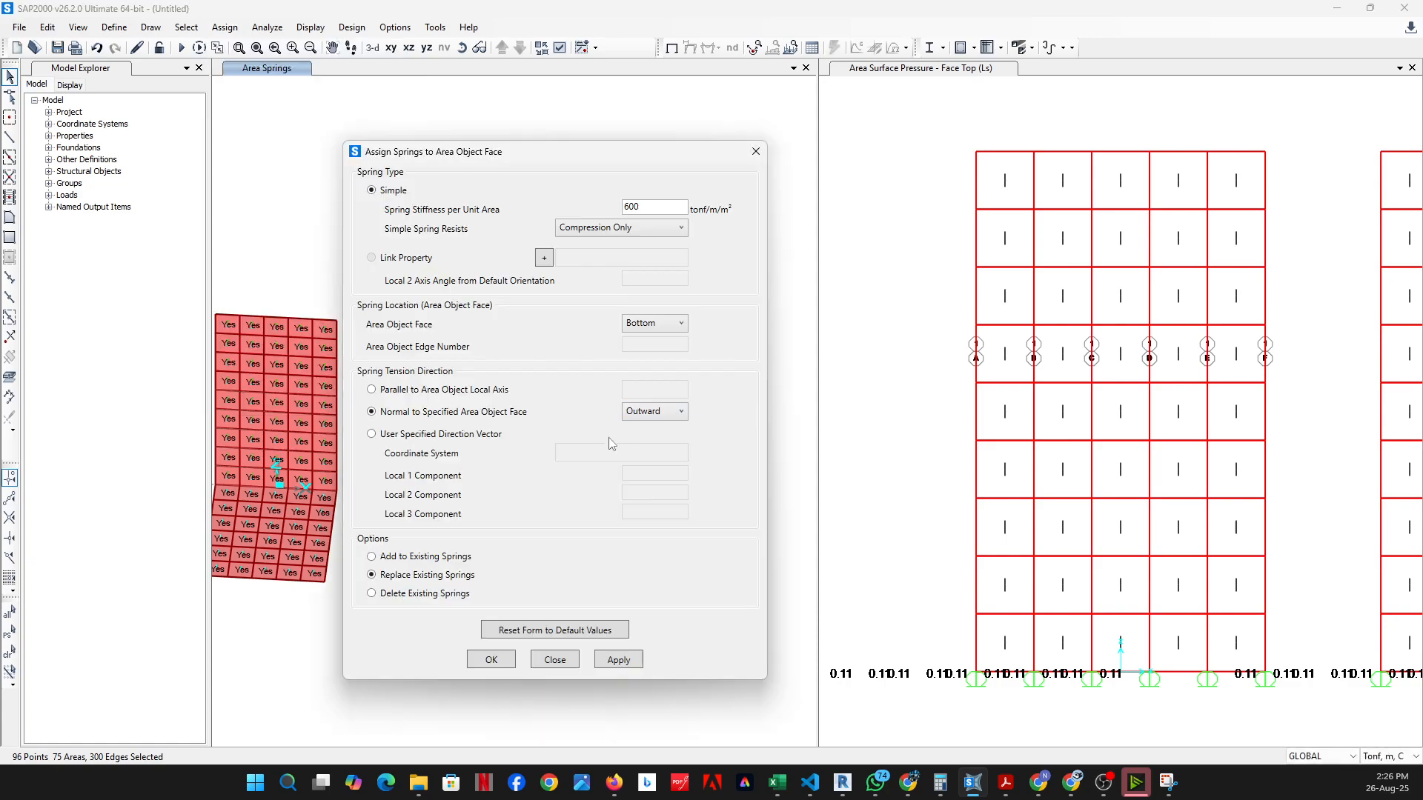
left_click(446, 599)
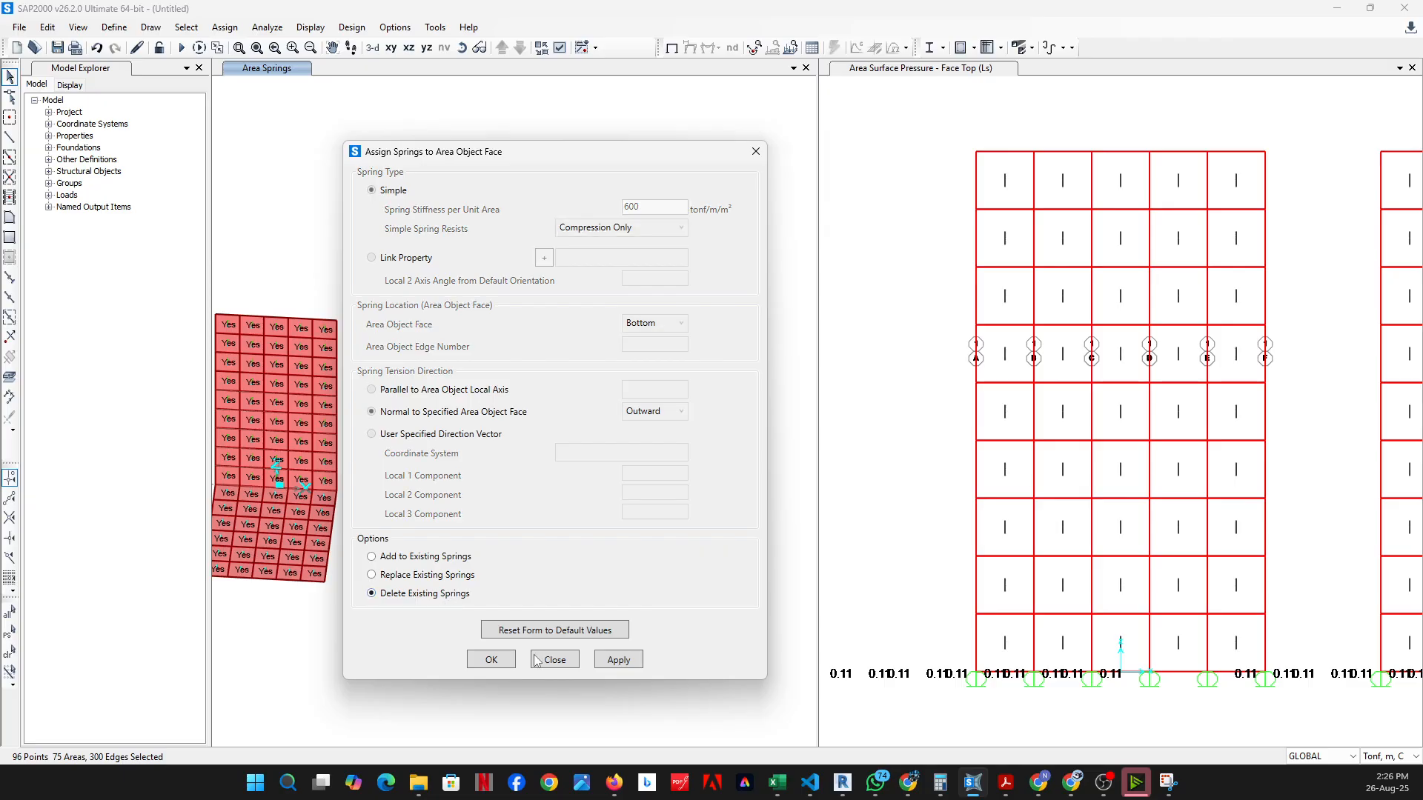
left_click(627, 662)
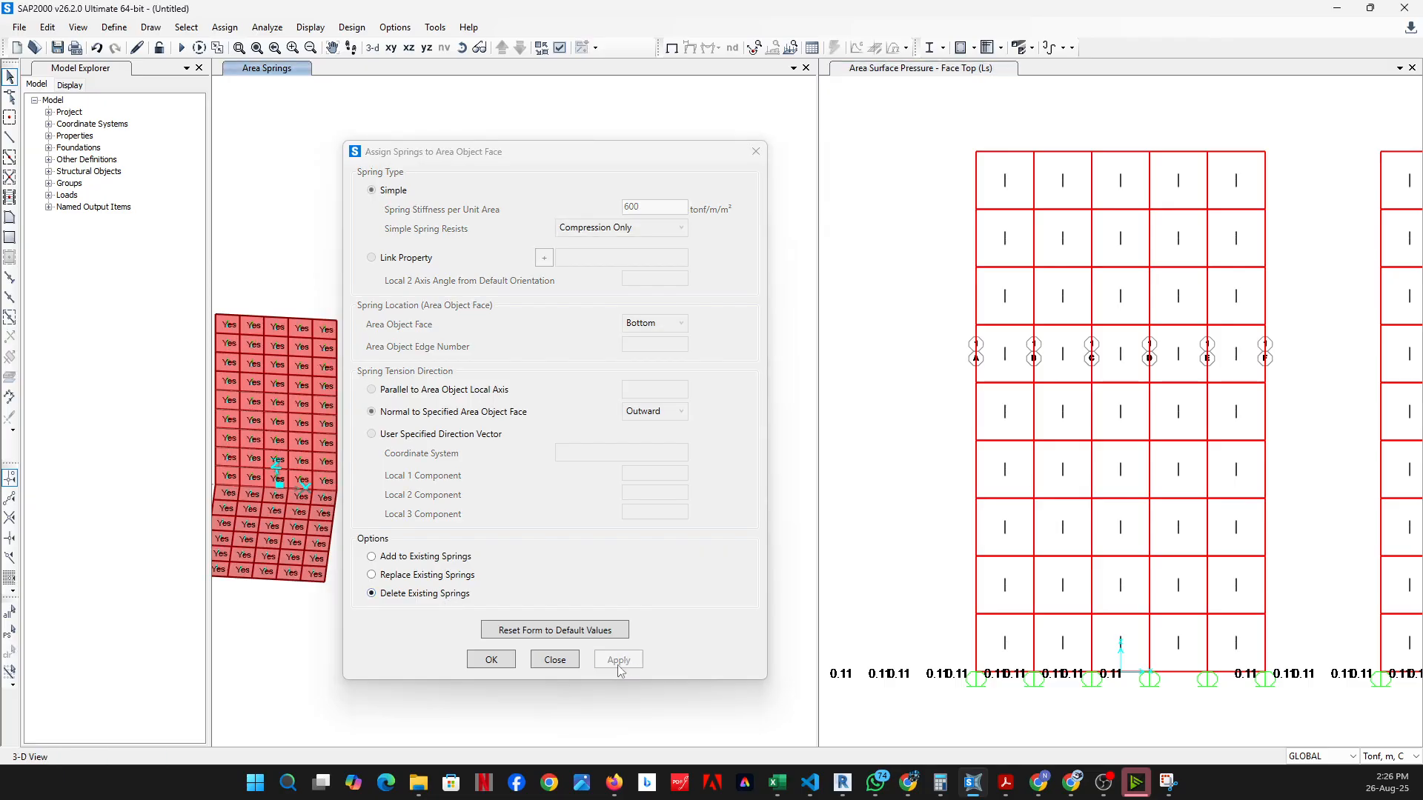
left_click(492, 660)
Inspect the area spring assignments of one base slab area and one vertical area on the middle wall
scroll(677, 575, "up", 5)
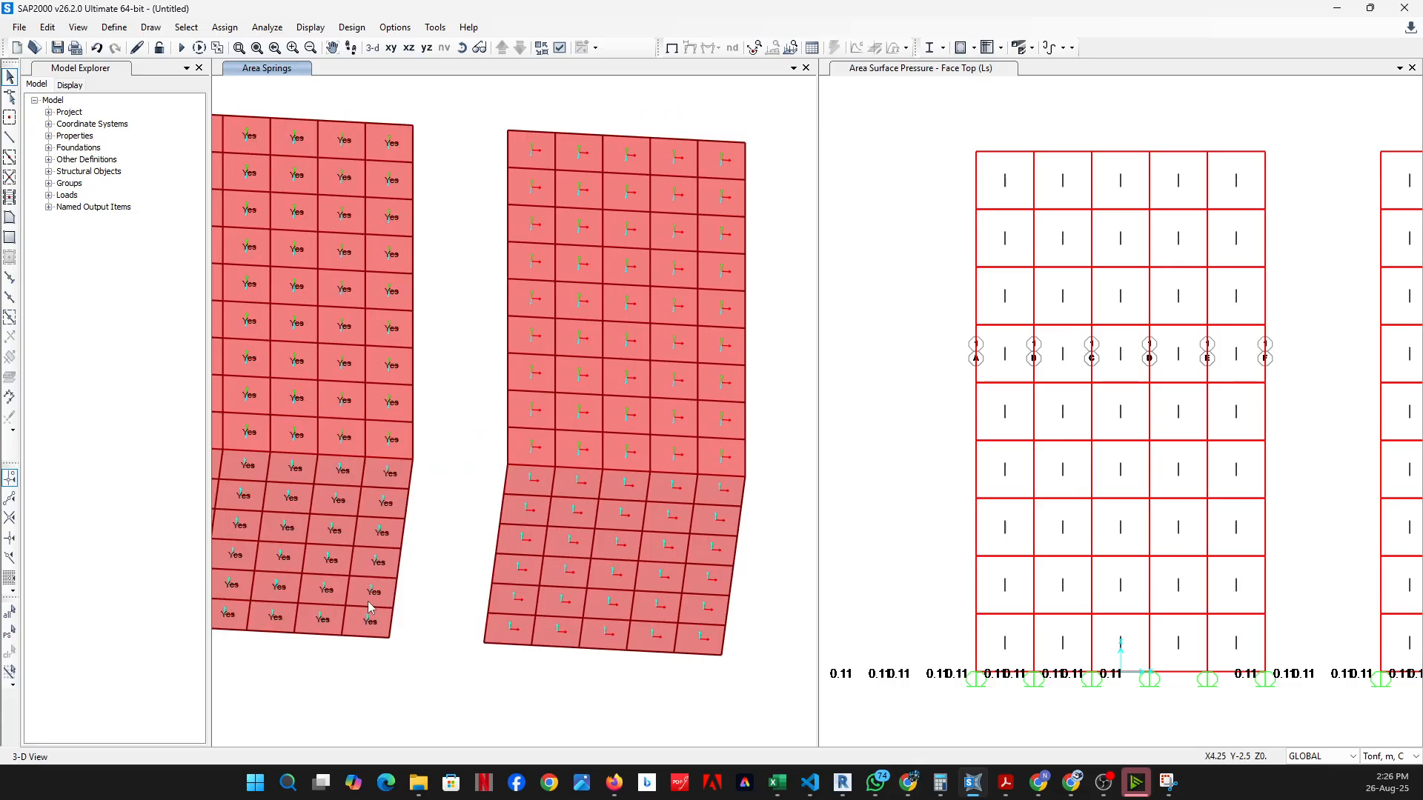
right_click(370, 597)
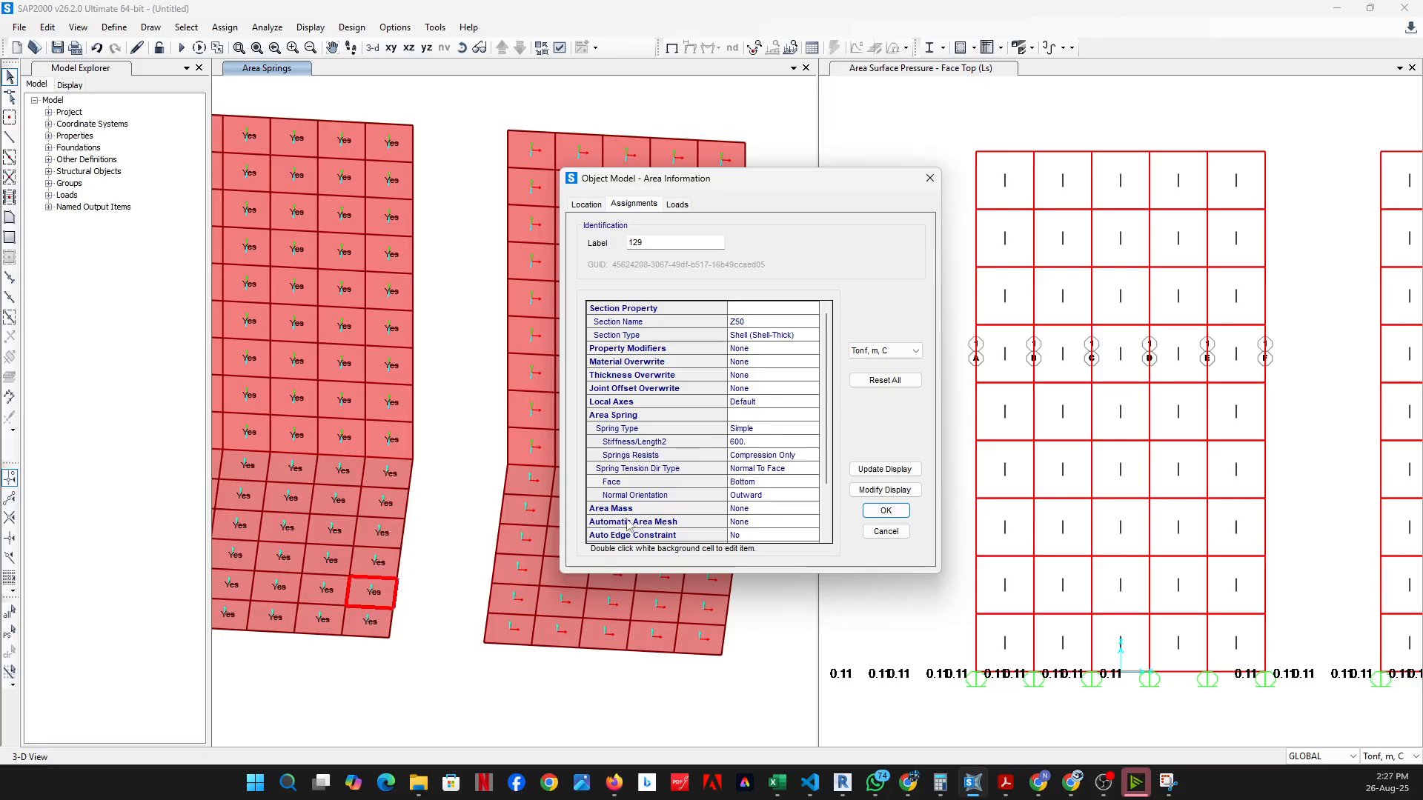
left_click(928, 178)
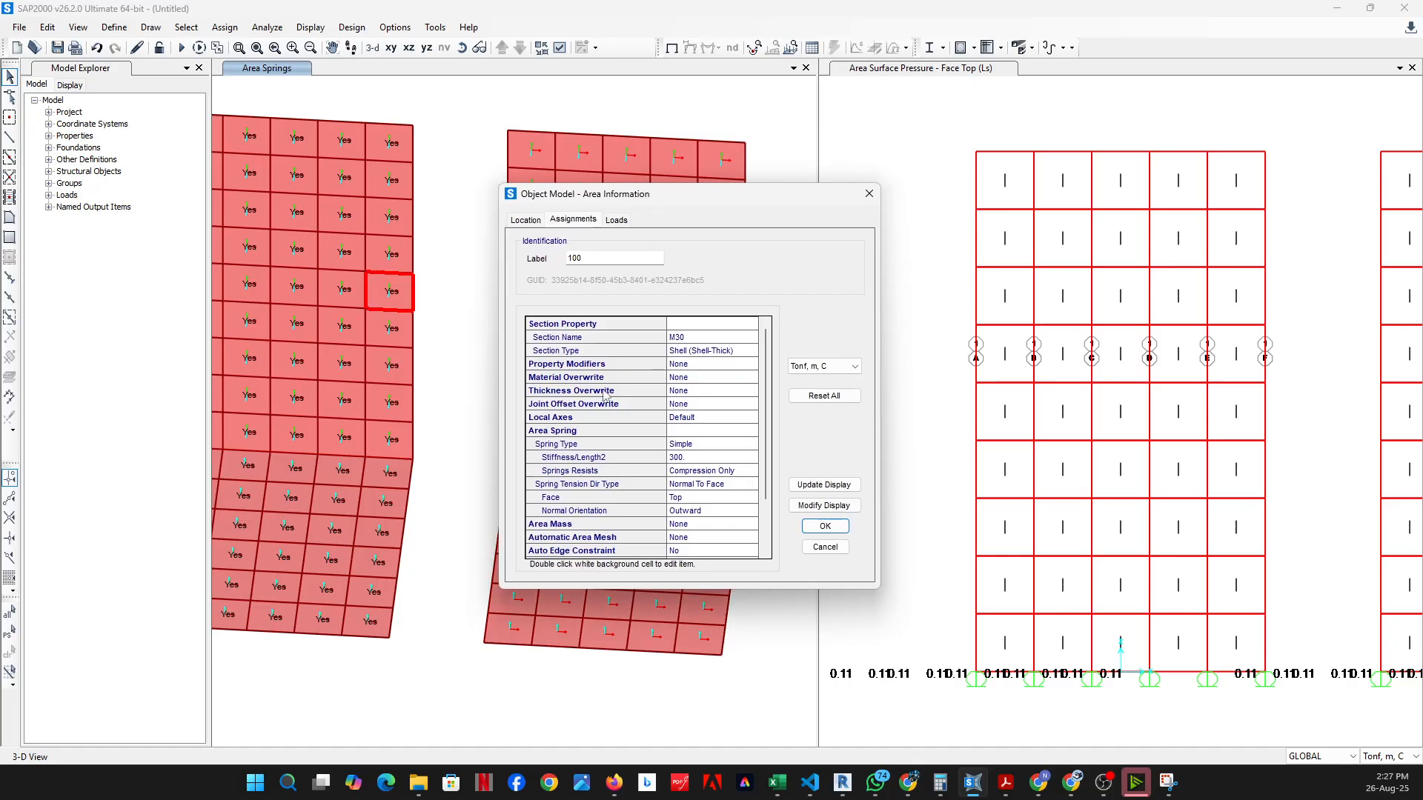
left_click(869, 193)
Inspect the area spring assignments of one base slab area and one vertical area on the third wall
middle_click_drag(704, 438, 685, 441)
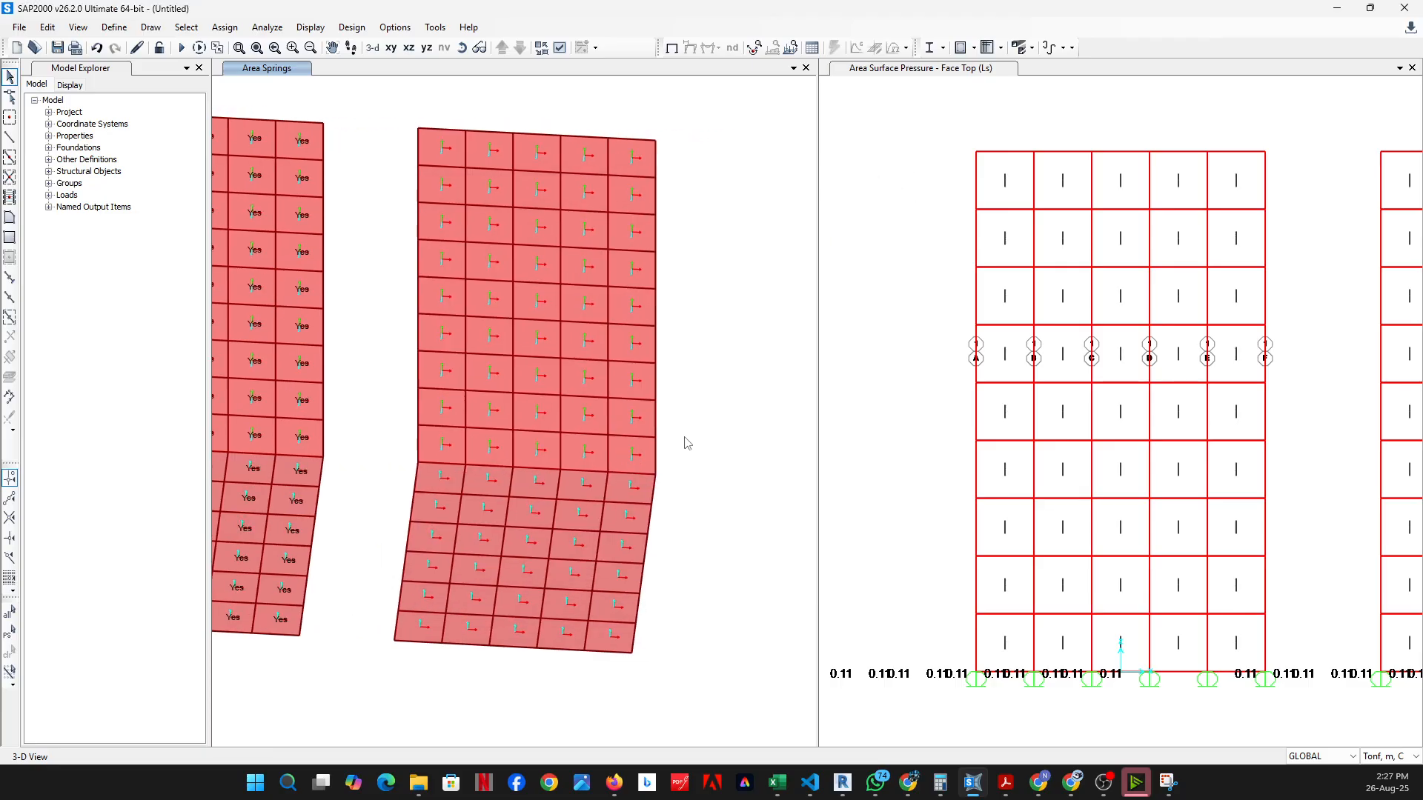
right_click(611, 610)
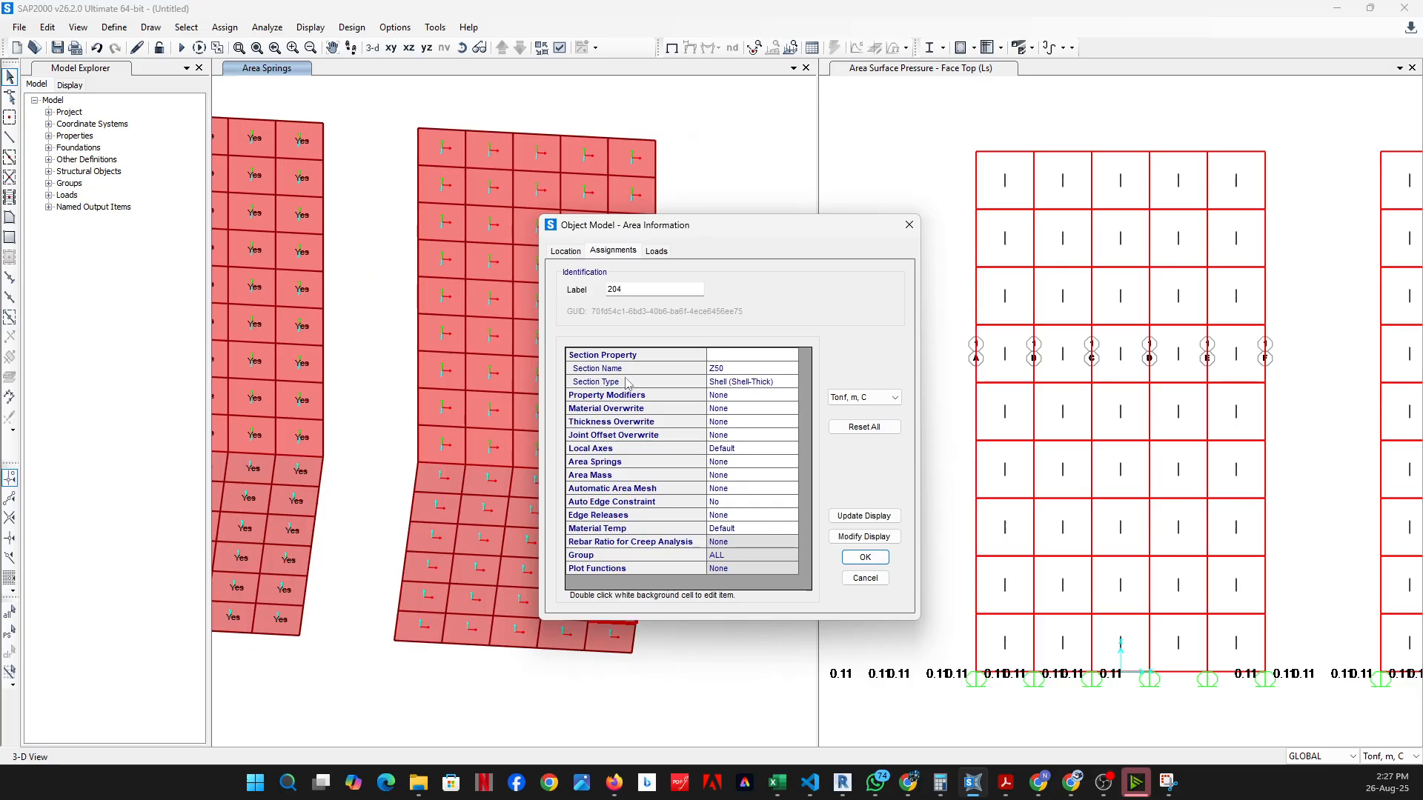
left_click(909, 225)
right_click(631, 231)
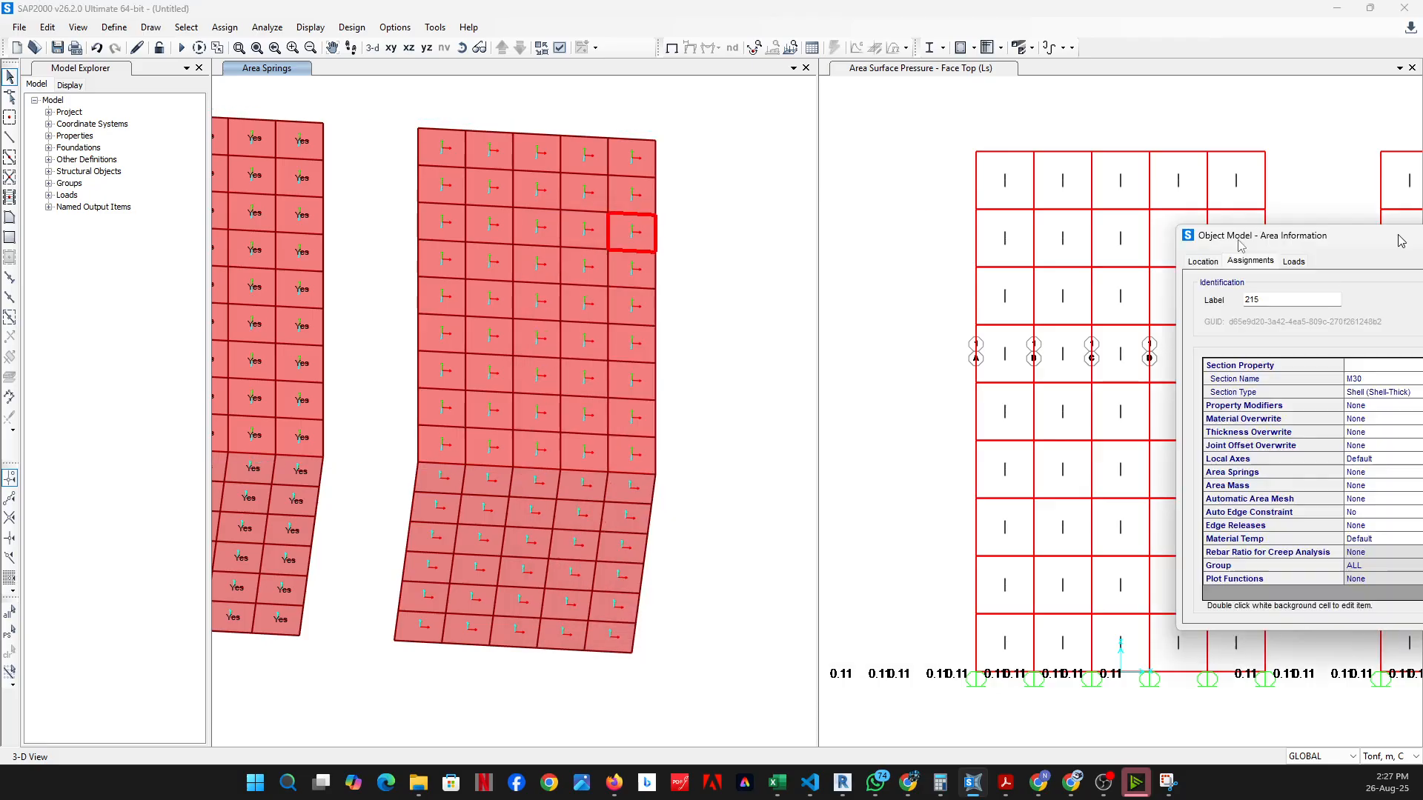
left_click_drag(1223, 238, 684, 239)
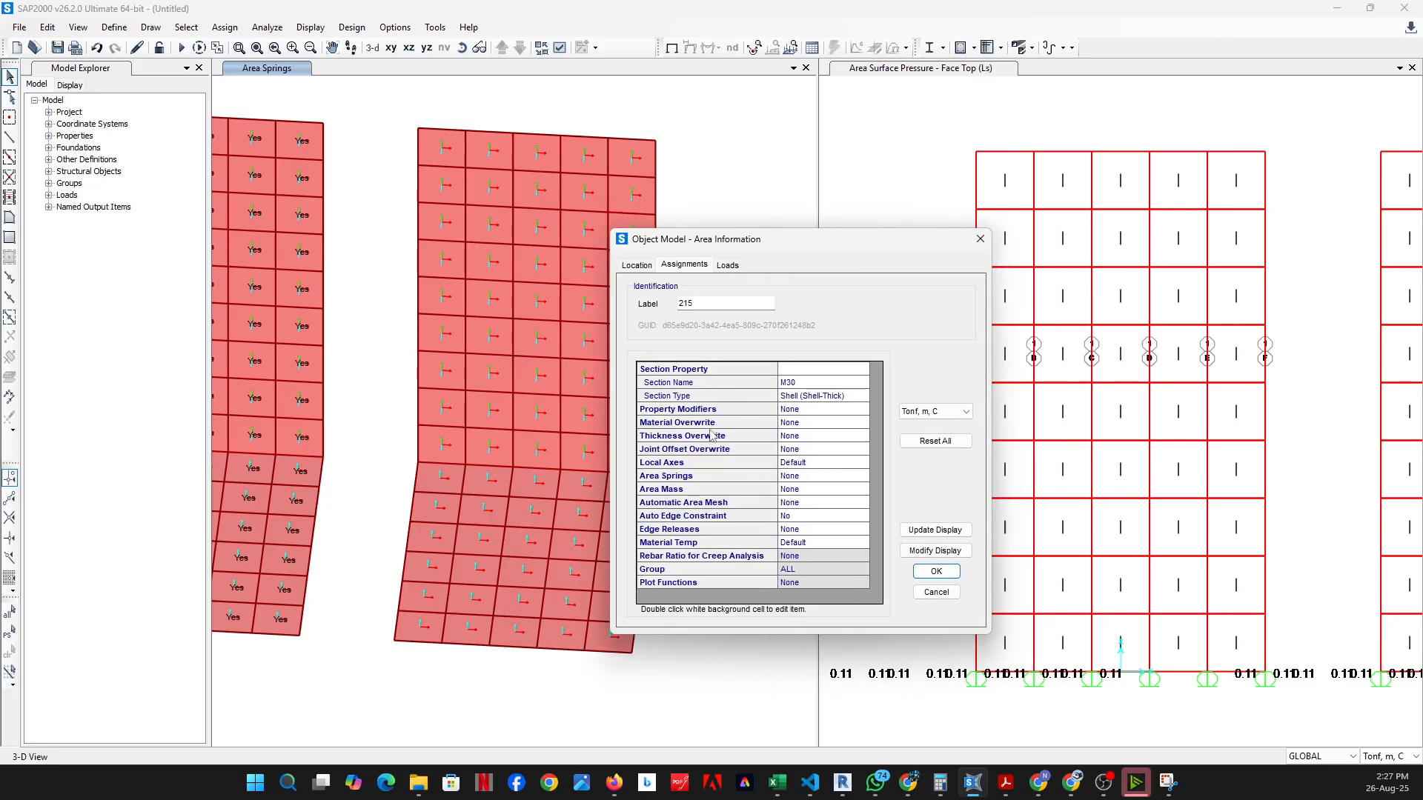
left_click(809, 479)
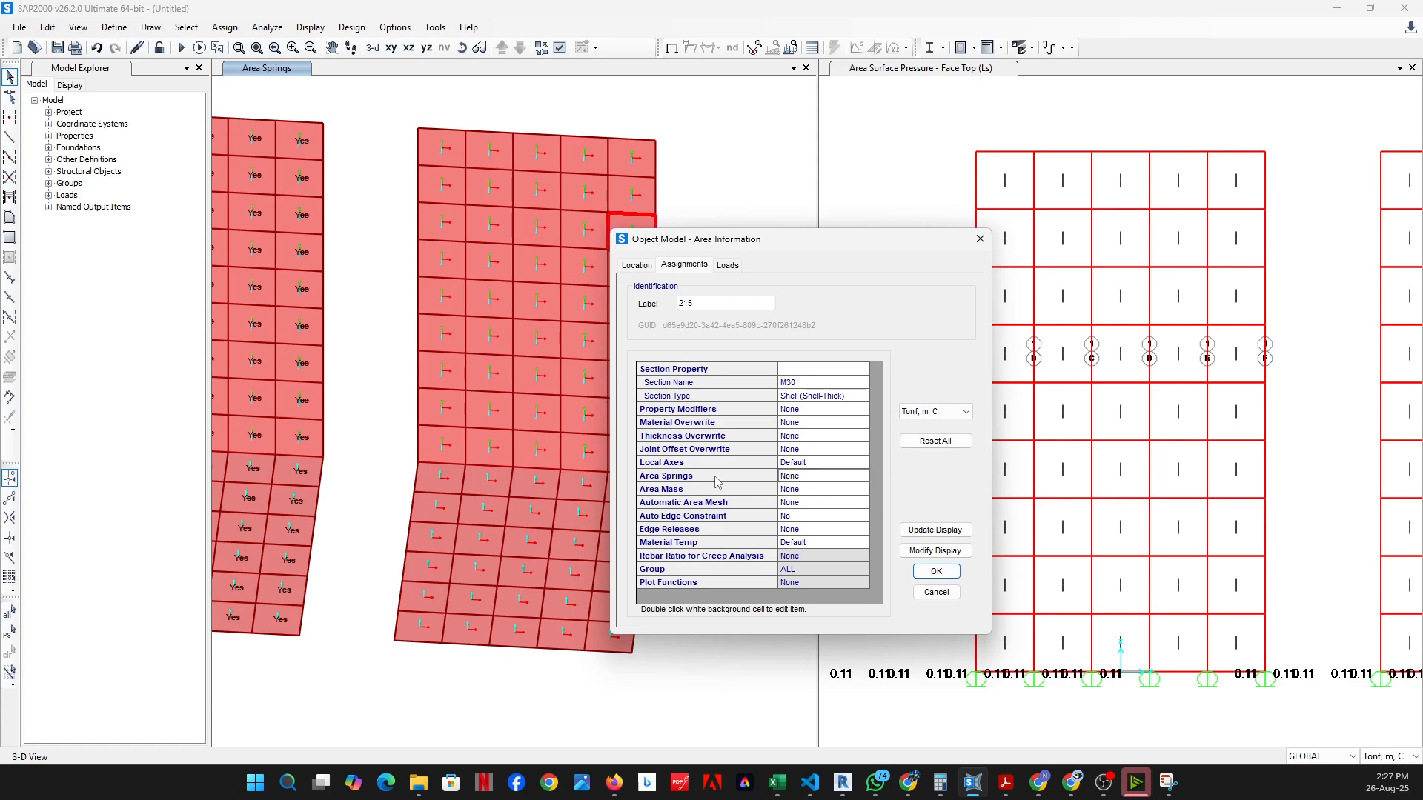
left_click(980, 239)
Run the analysis for all load cases, saving the model as MURO DE CONTENCION
scroll(716, 465, "down", 2)
scroll(716, 465, "down", 2)
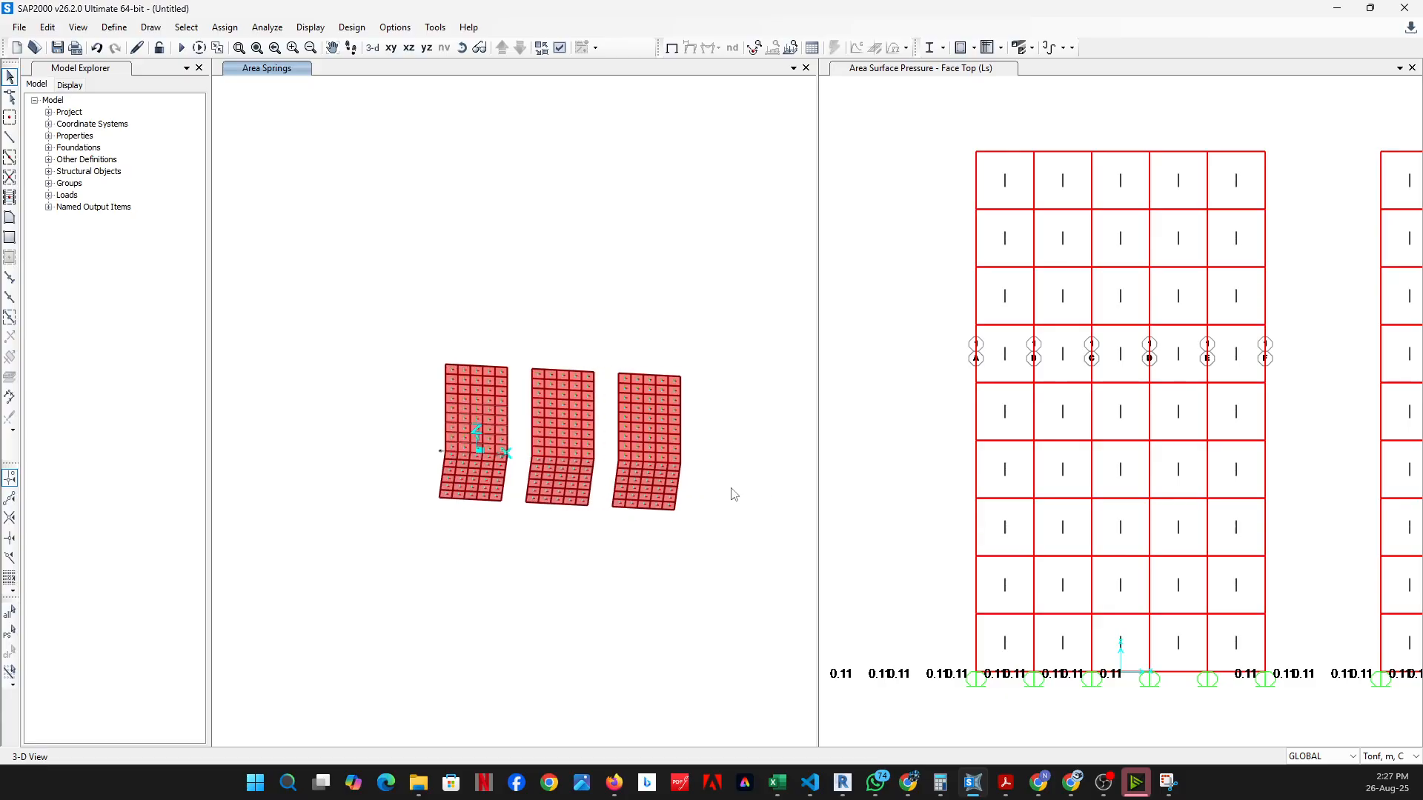
left_click(460, 53)
left_click_drag(563, 326, 701, 366)
scroll(689, 373, "up", 5)
middle_click_drag(602, 413, 755, 316)
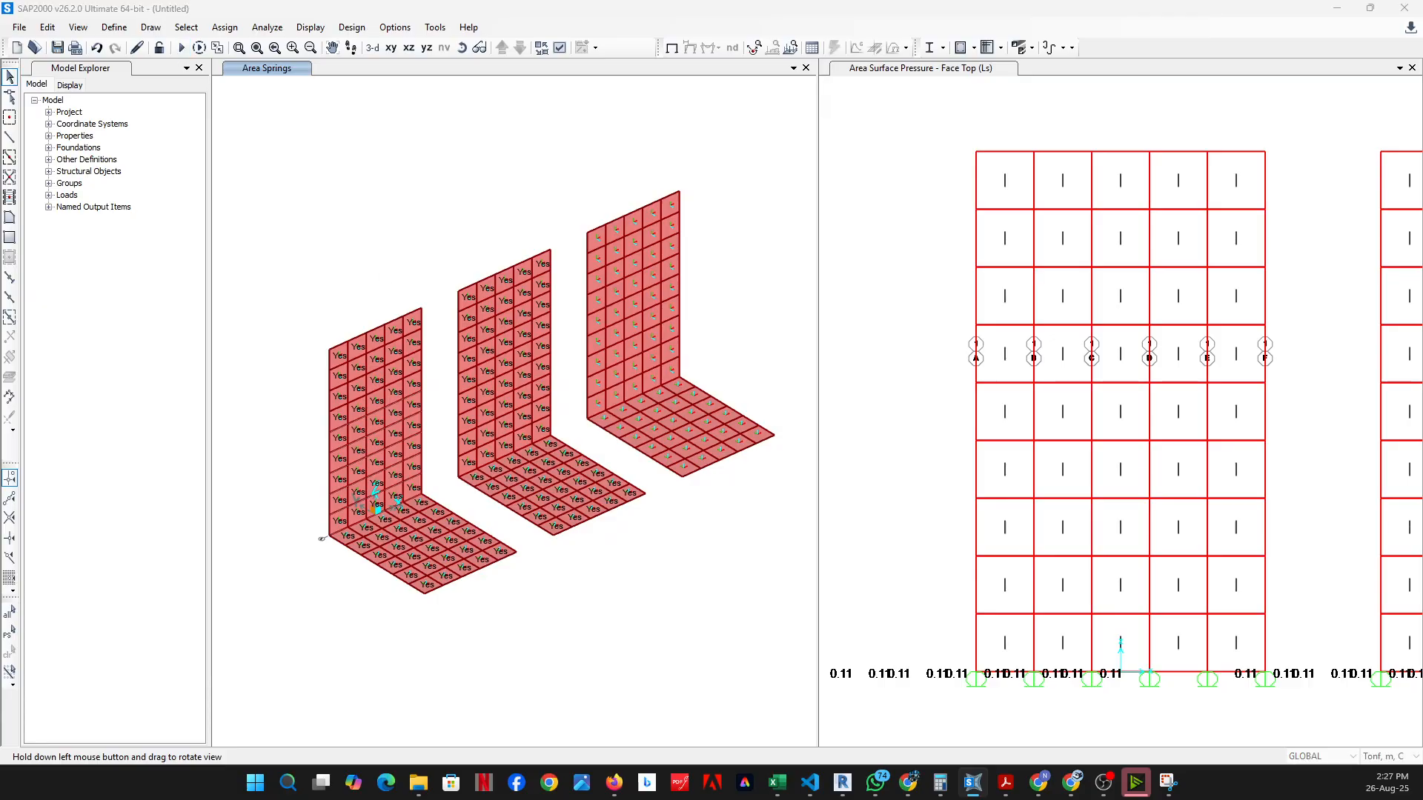
left_click(182, 48)
left_click_drag(638, 290, 571, 294)
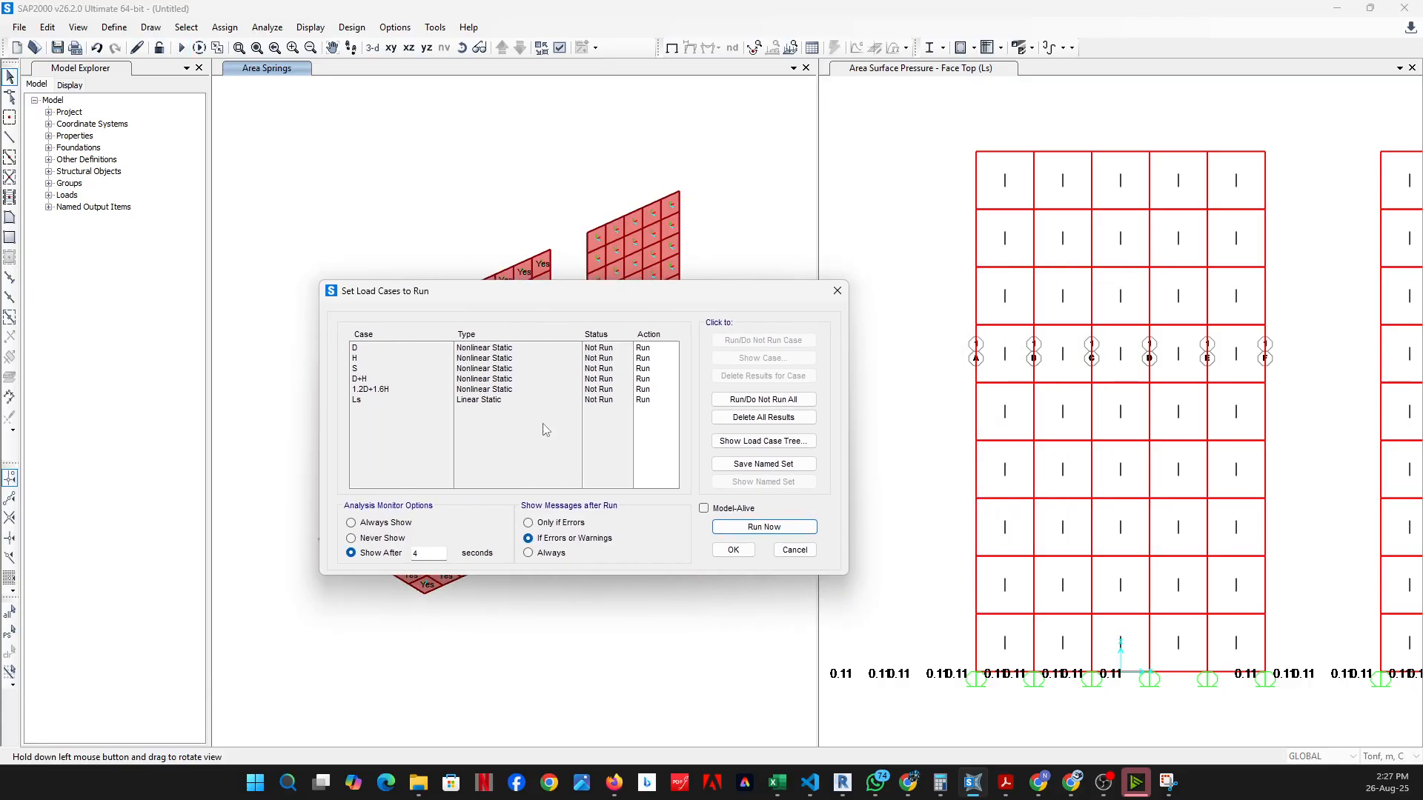
left_click(744, 527)
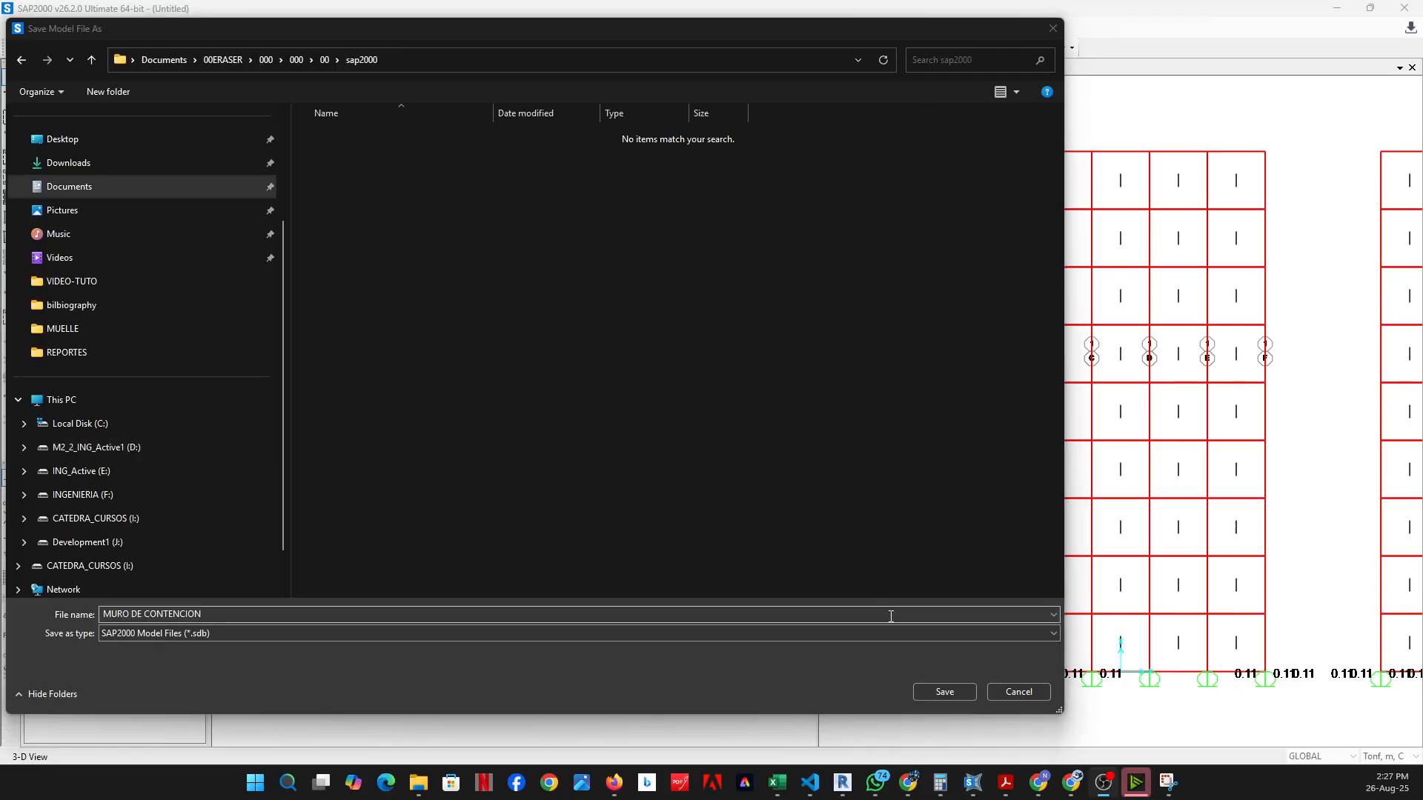
left_click(949, 693)
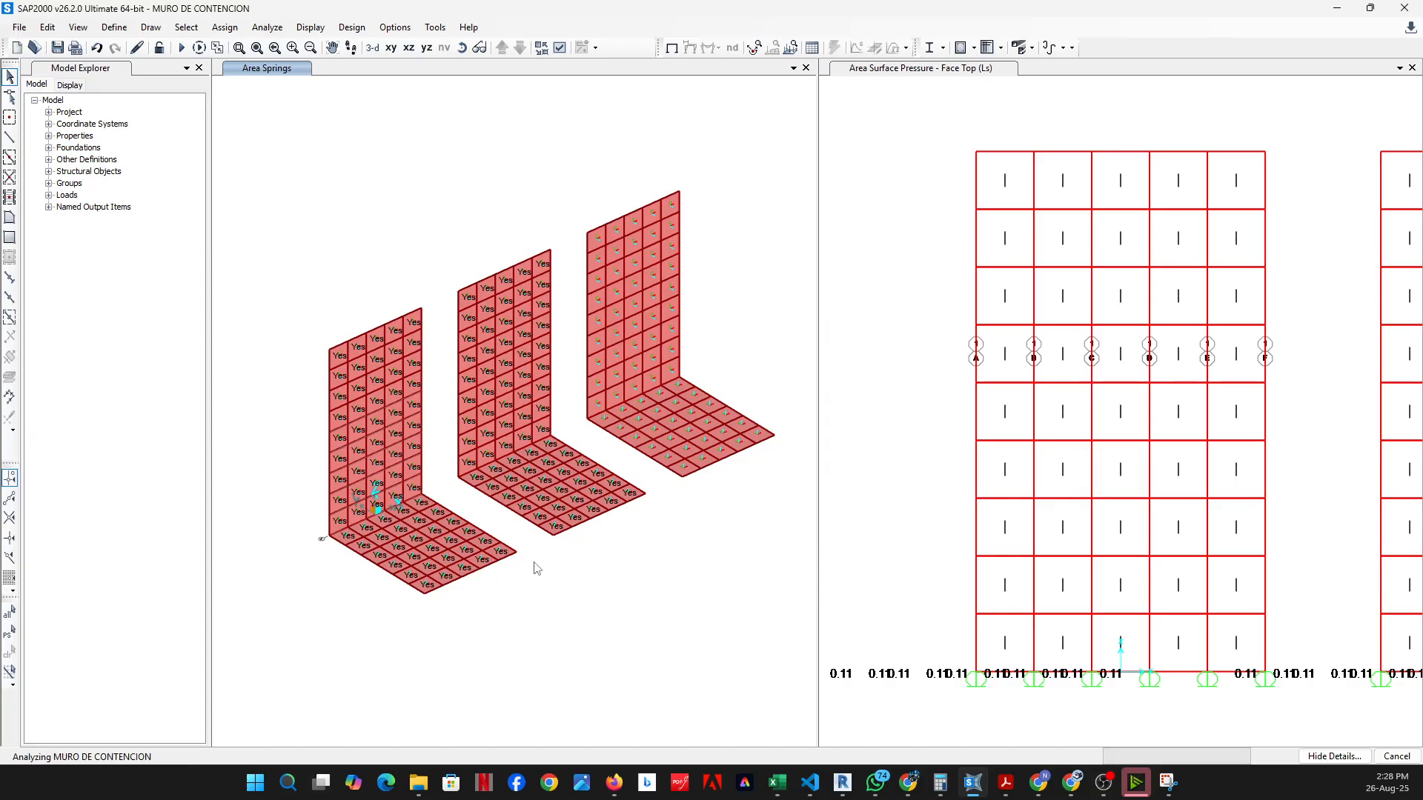
Show the detailed progress log of the running analysis and enlarge it for reading
left_click(1334, 757)
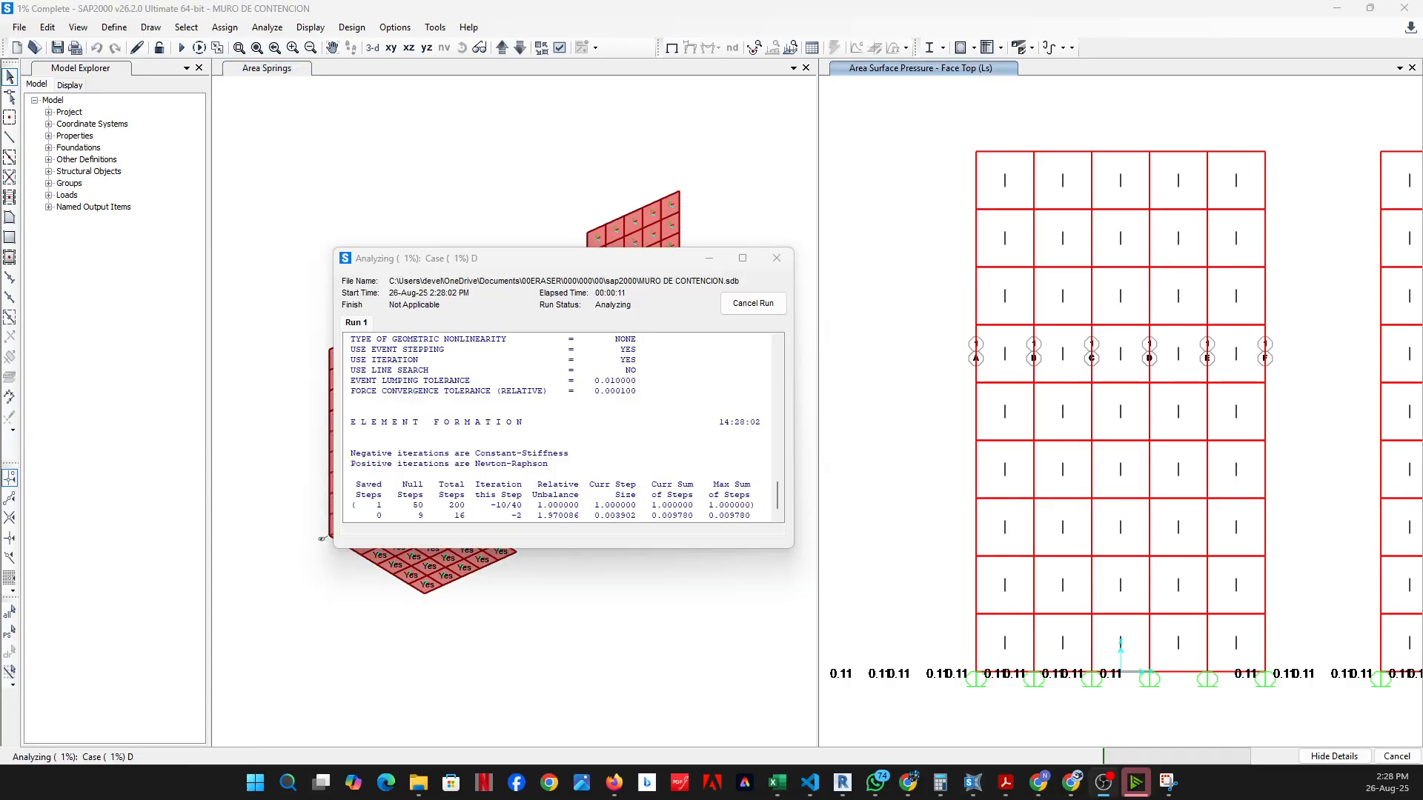
left_click_drag(595, 252, 501, 55)
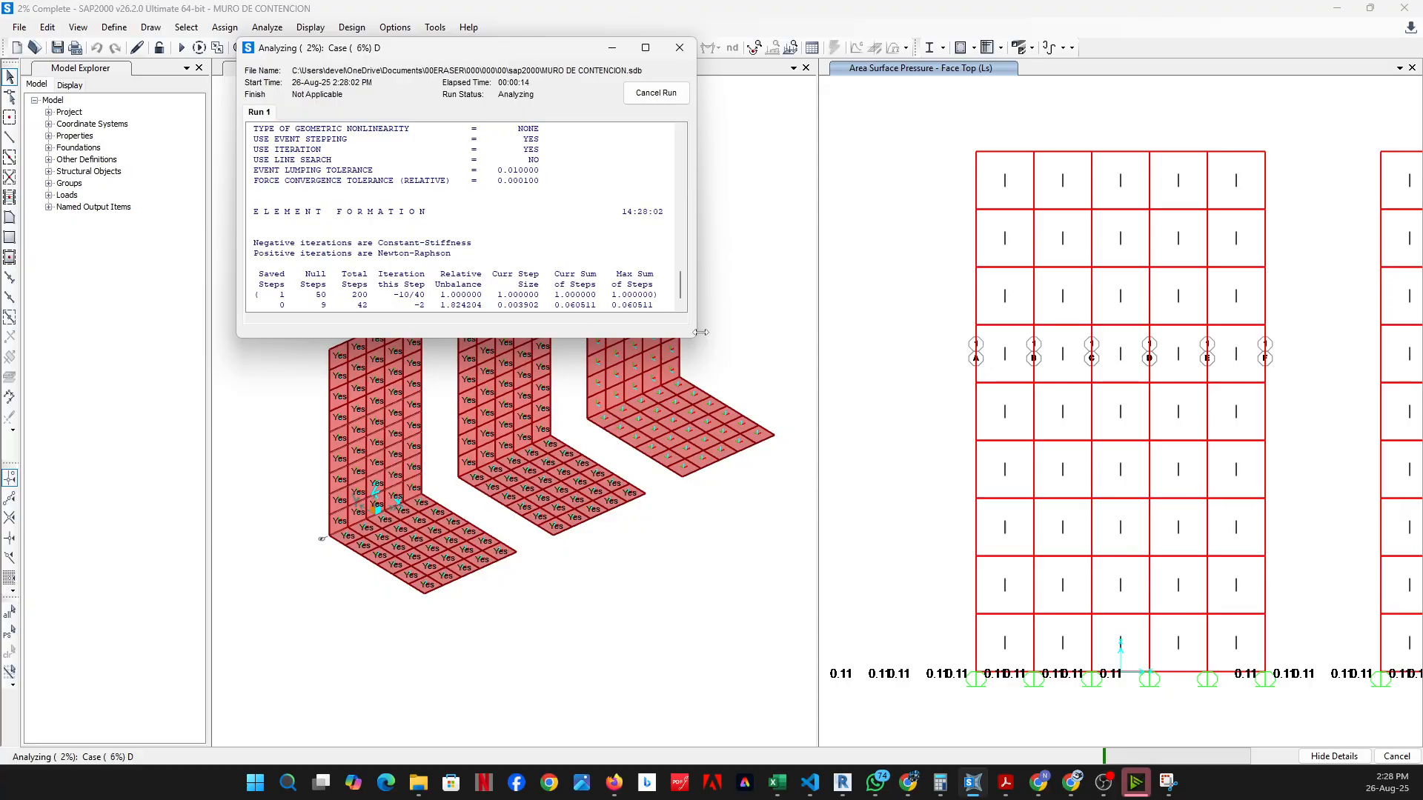
left_click_drag(694, 342, 734, 712)
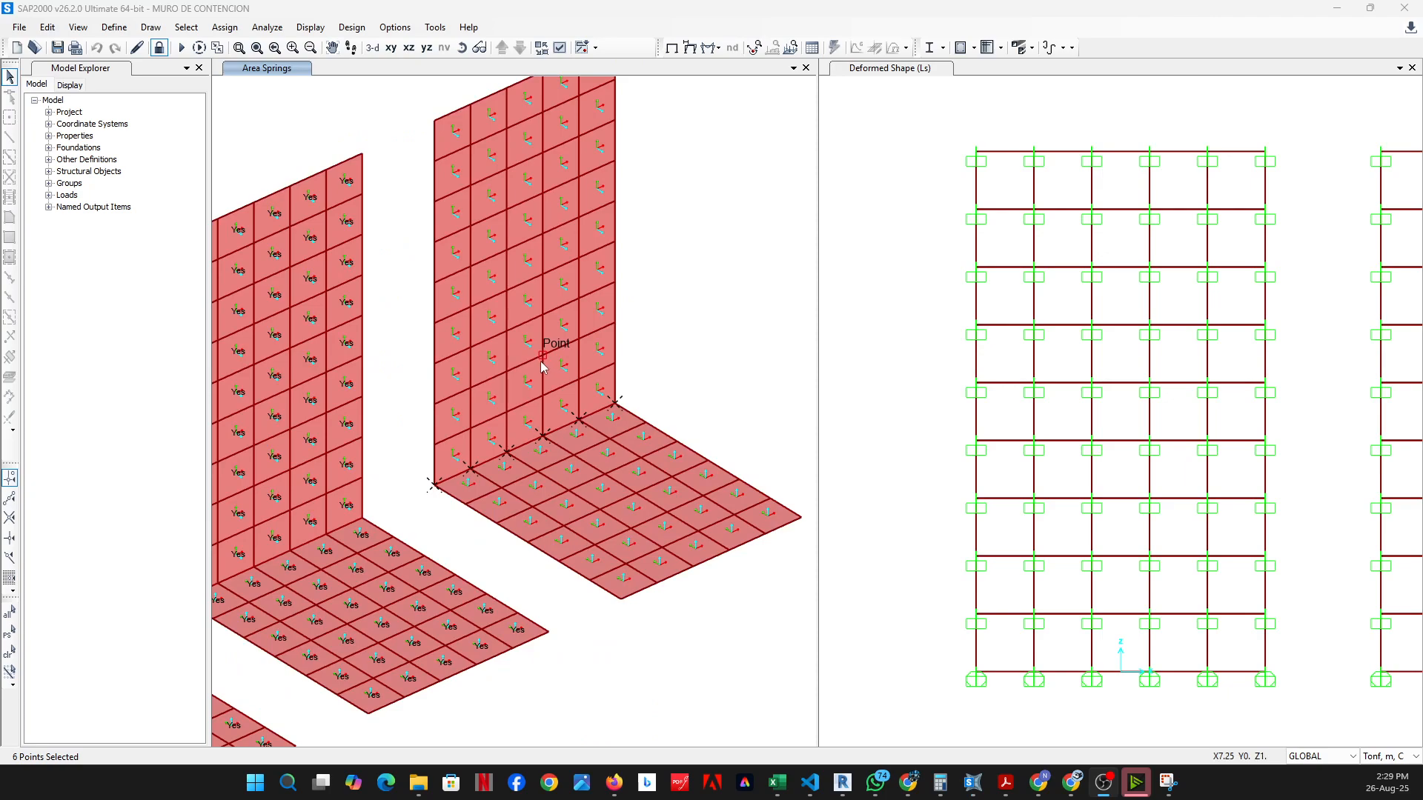
Unlock the model, accepting deletion of the analysis results
middle_click_drag(543, 366, 502, 419)
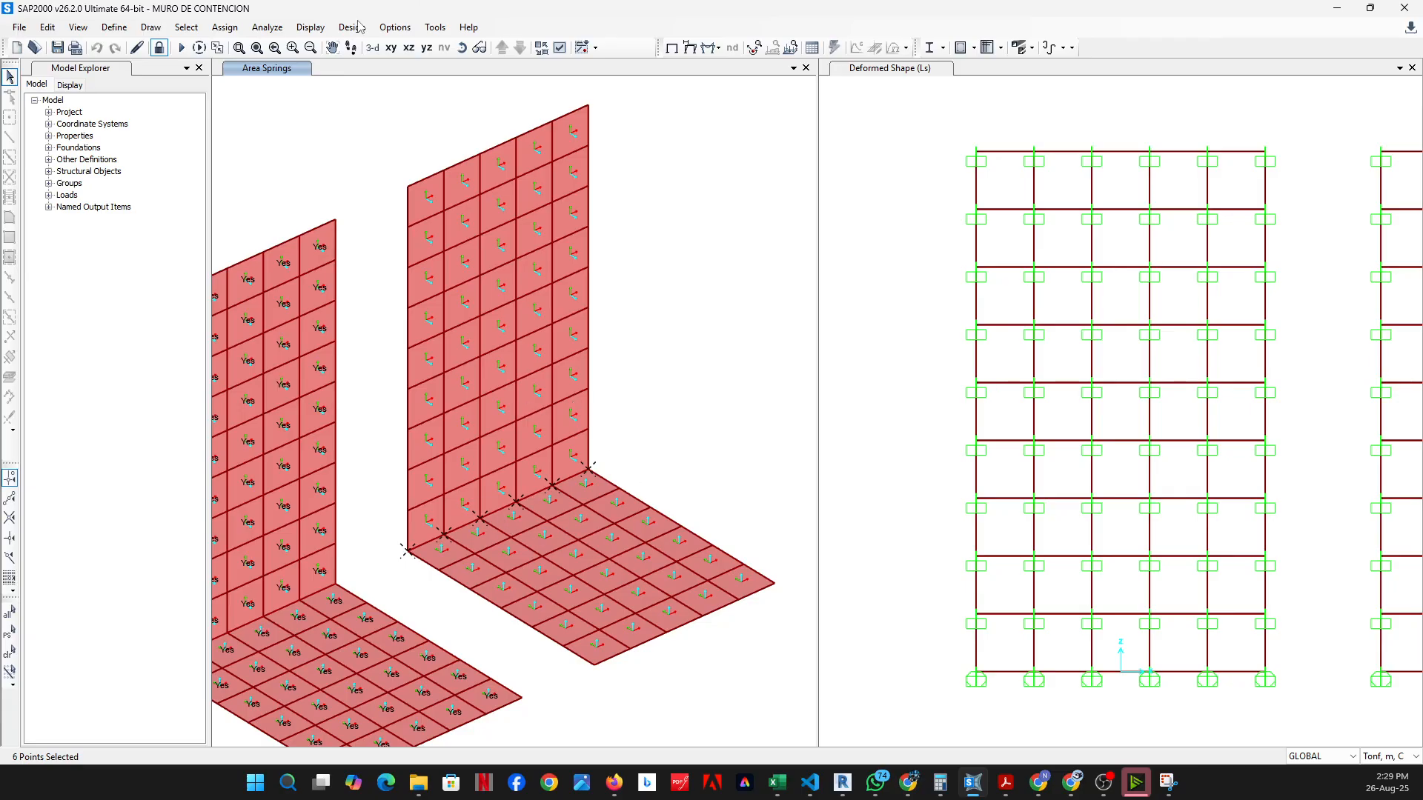
left_click(225, 28)
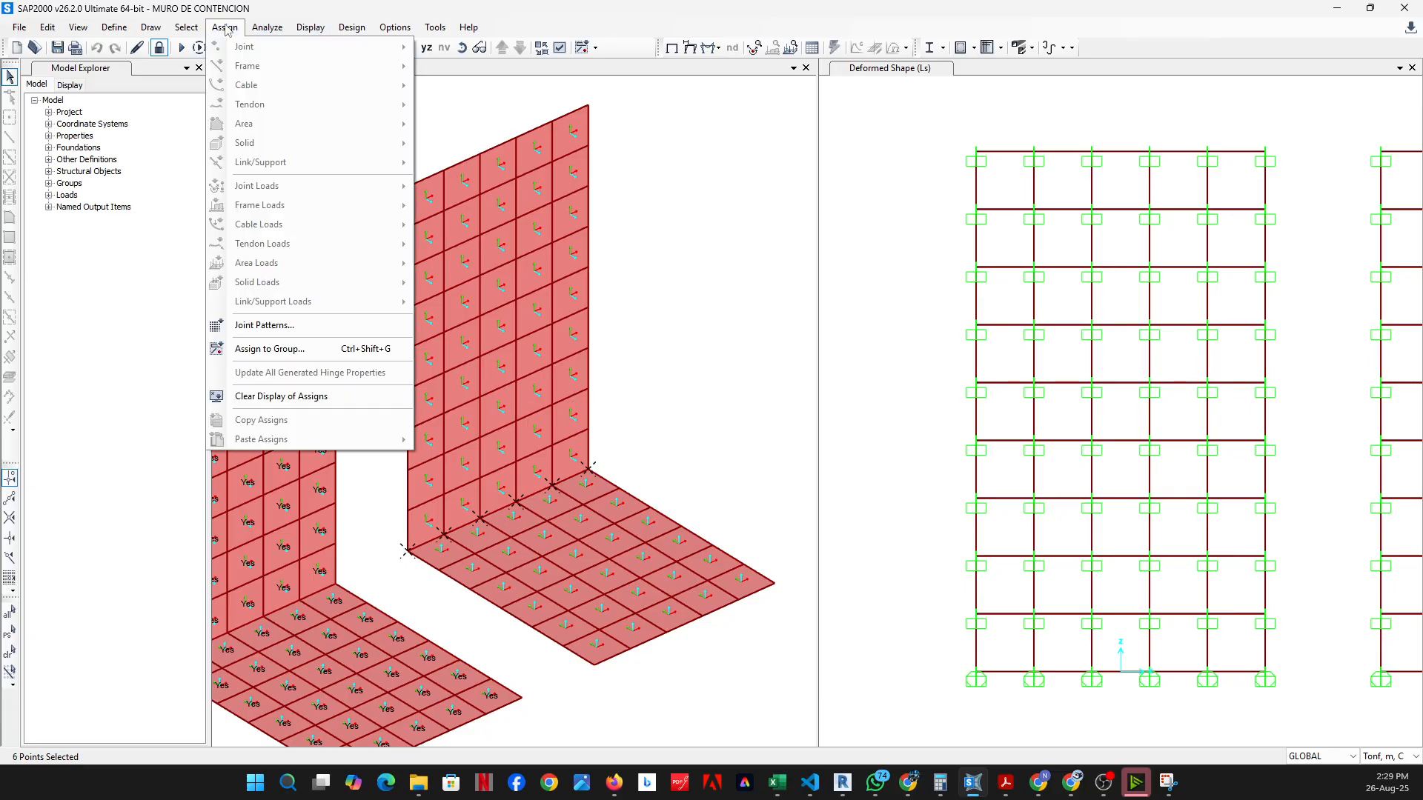
left_click(159, 49)
left_click(160, 49)
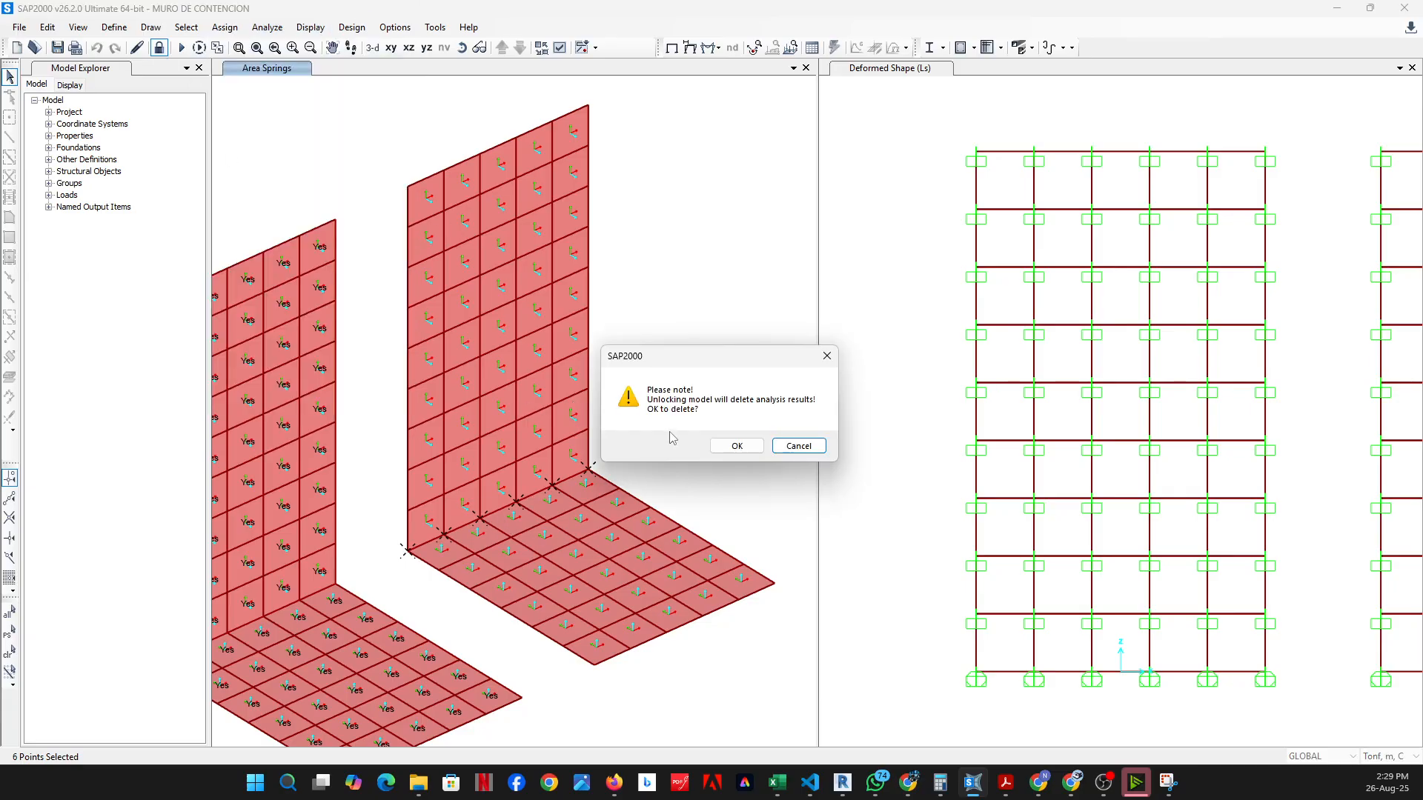
left_click(734, 445)
Assign fixed restraints to the six selected joints where the third wall meets its base slab, and rerun all load cases
left_click(227, 28)
mouse_move(244, 49)
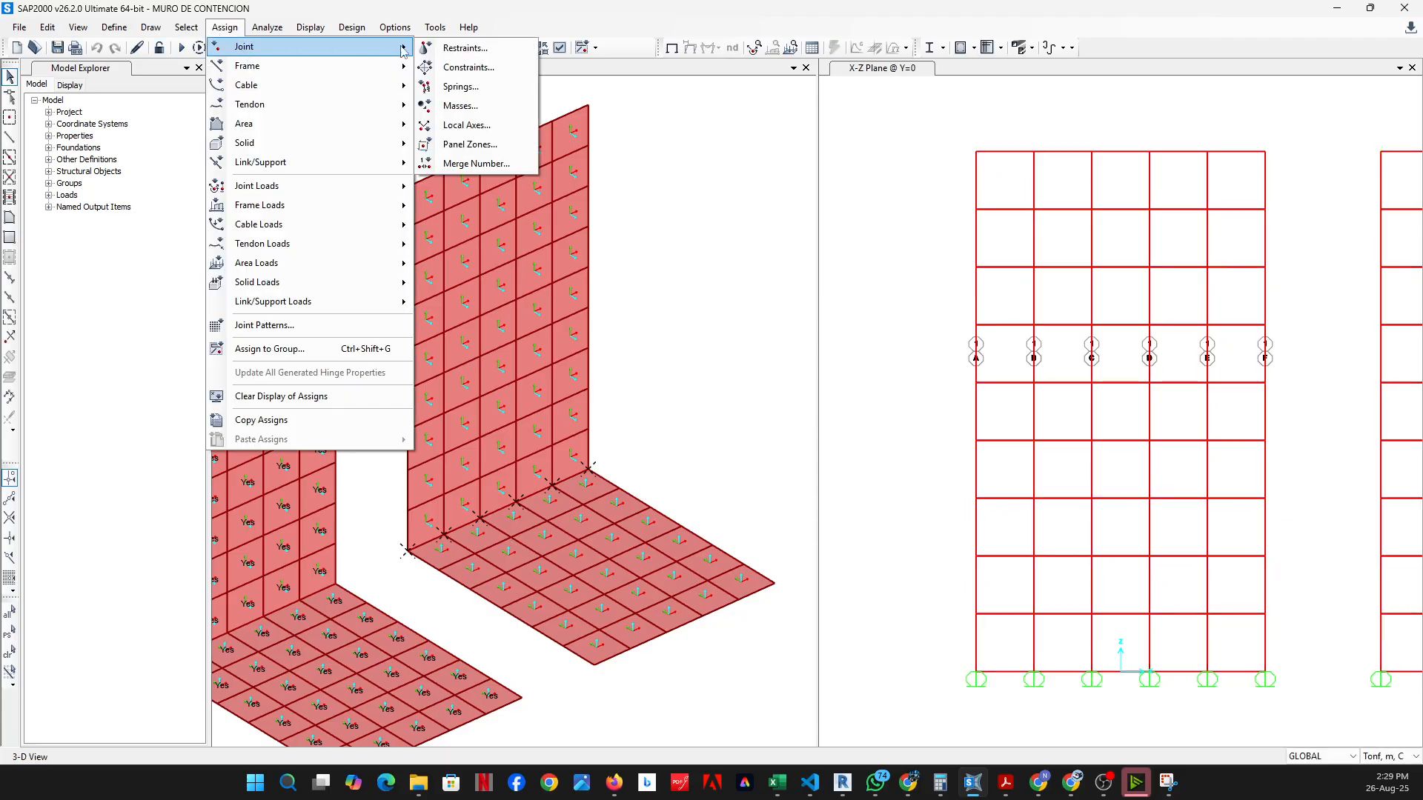
left_click(499, 51)
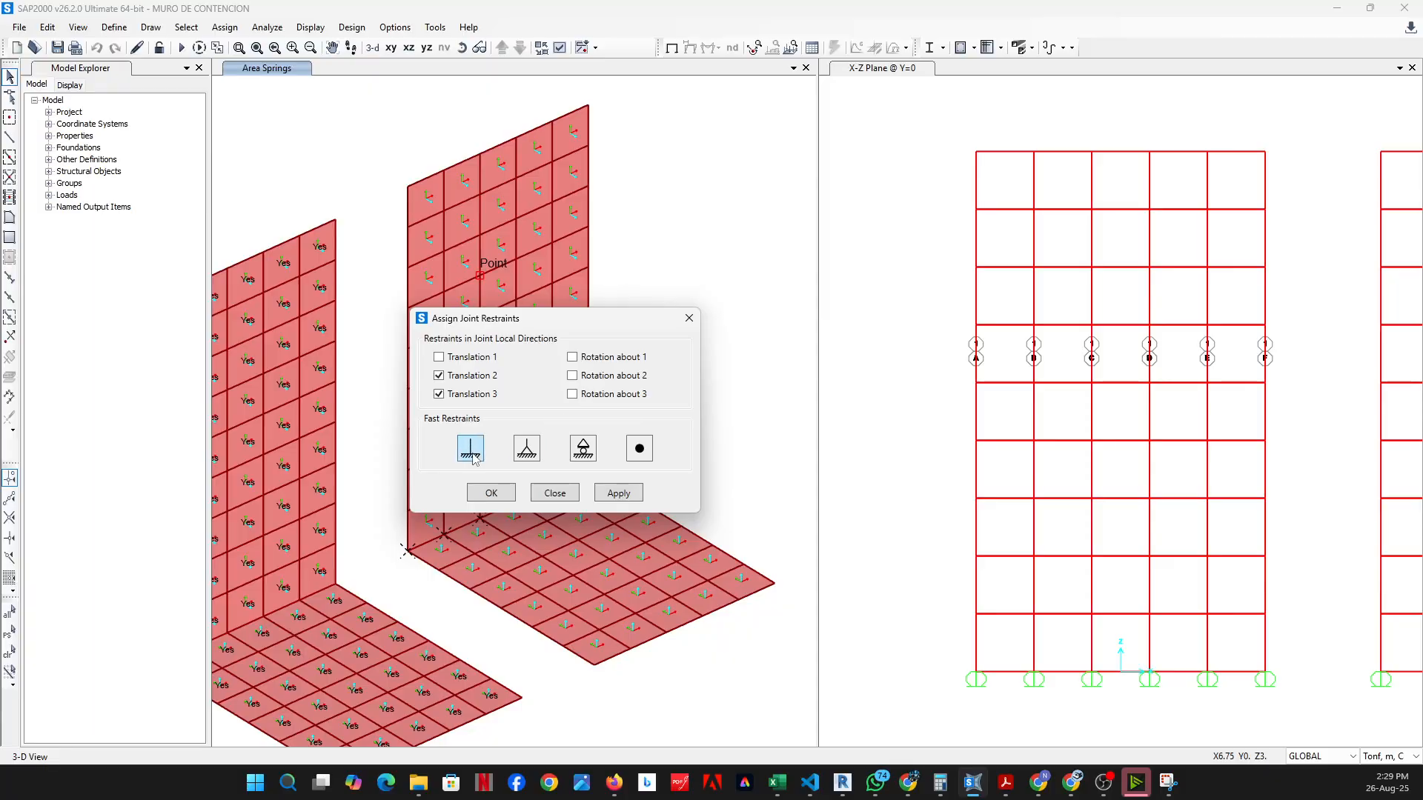
left_click(492, 494)
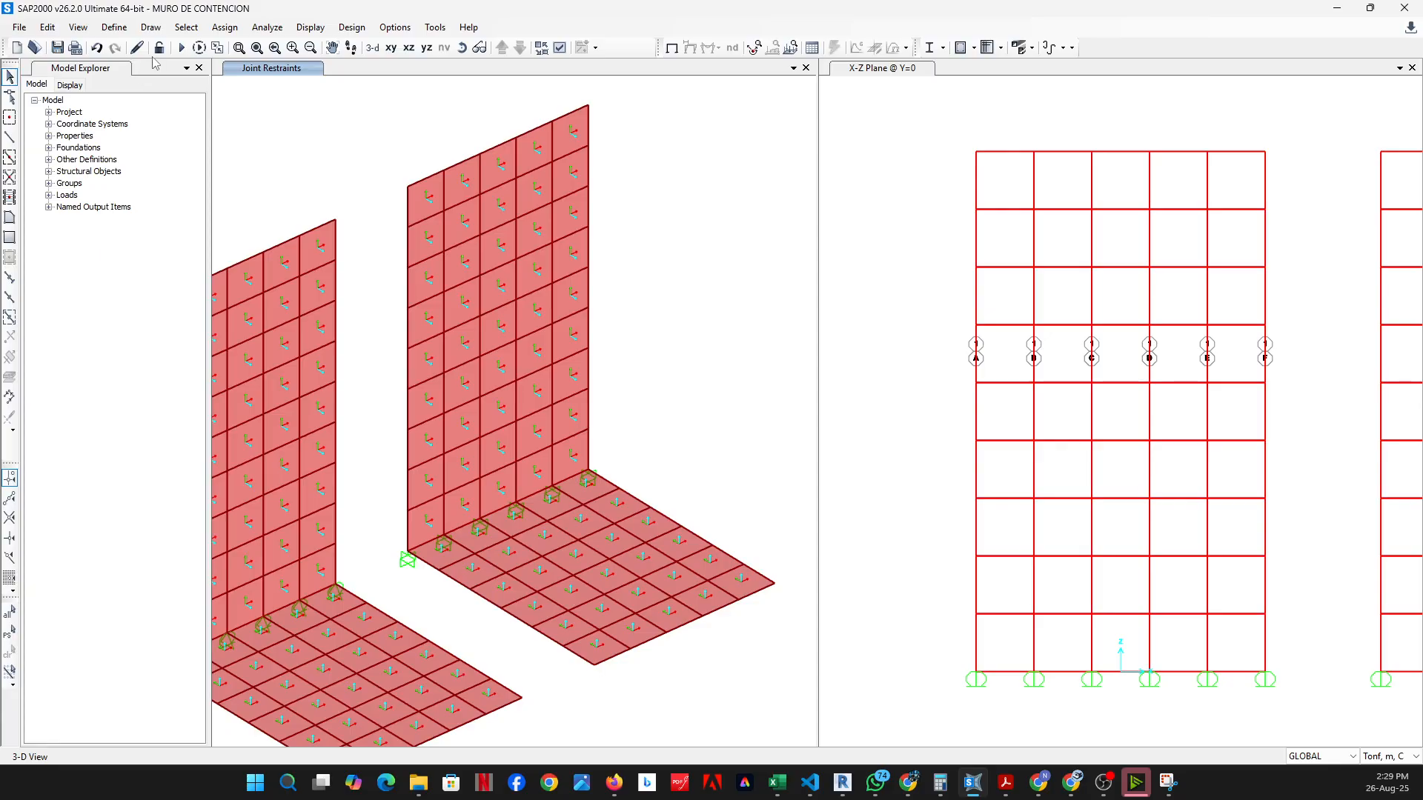
left_click(182, 47)
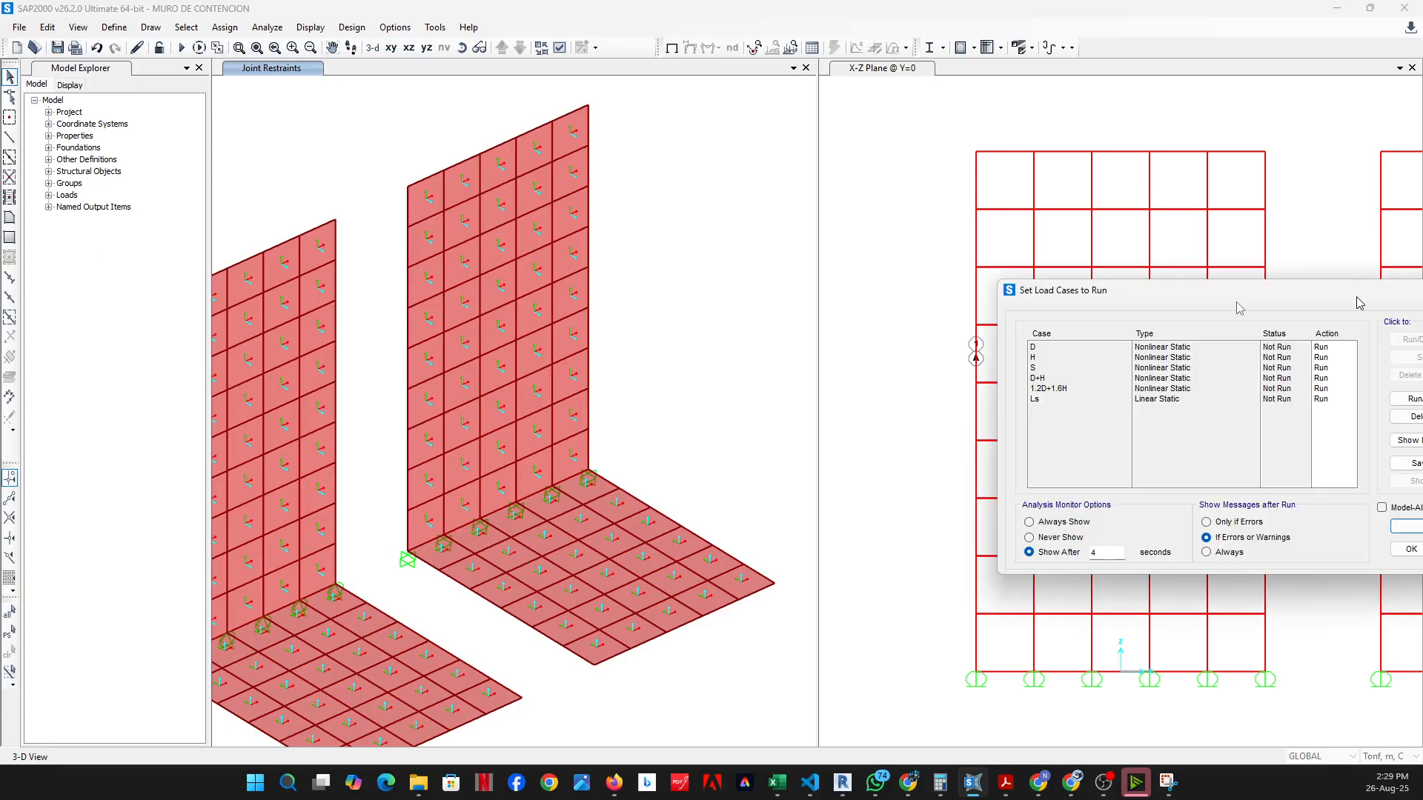
left_click(815, 537)
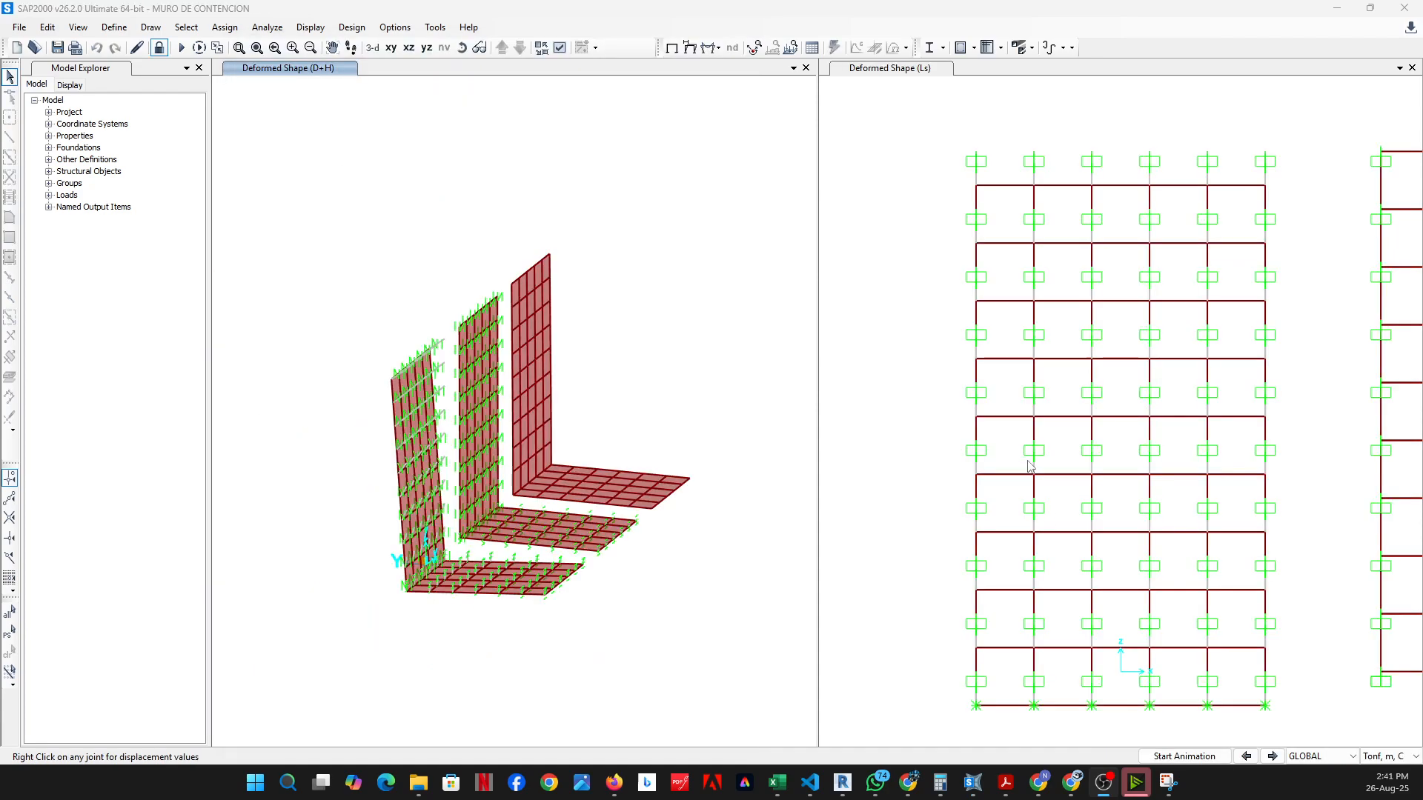
Display the deformed shape for load case D+H and review which cases are available for display
left_click(690, 47)
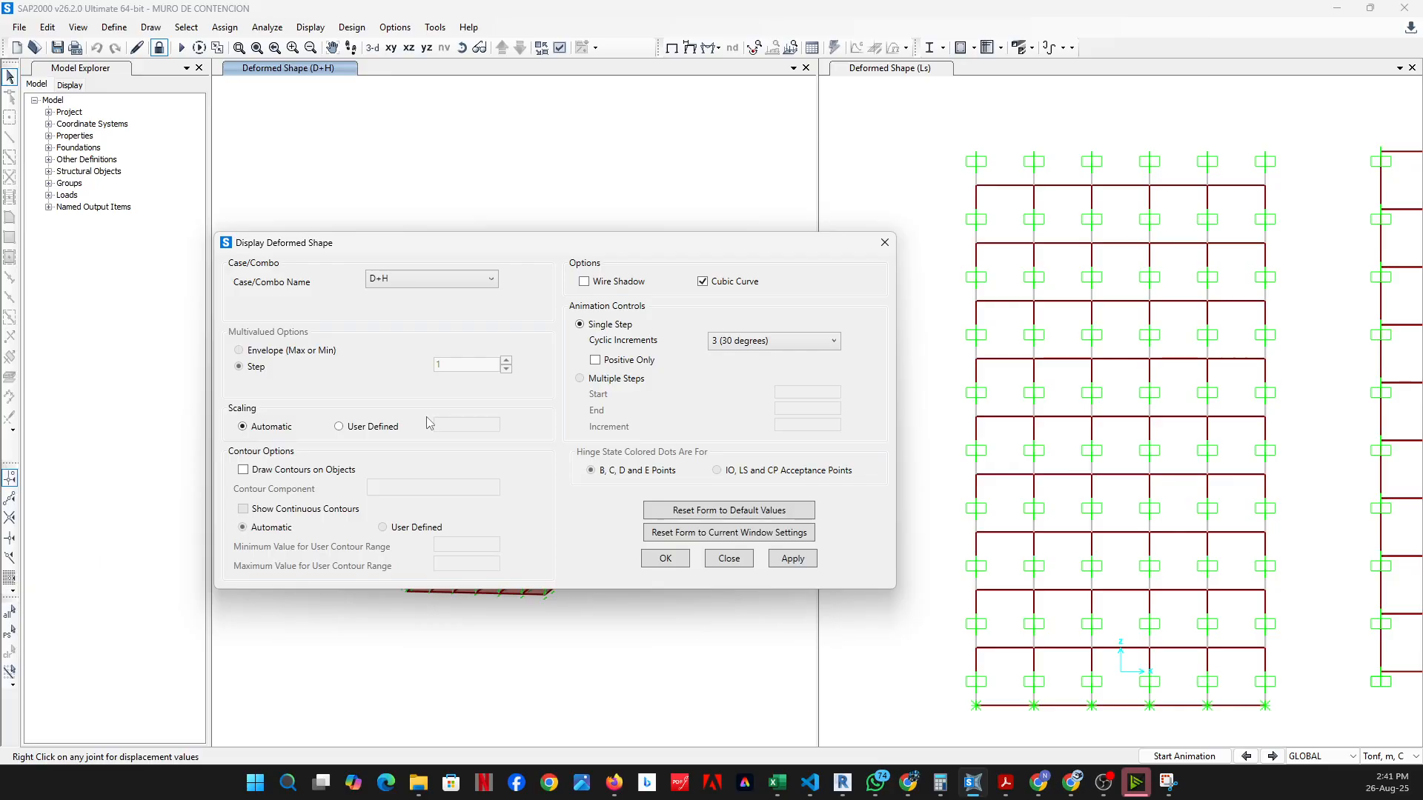
left_click(433, 280)
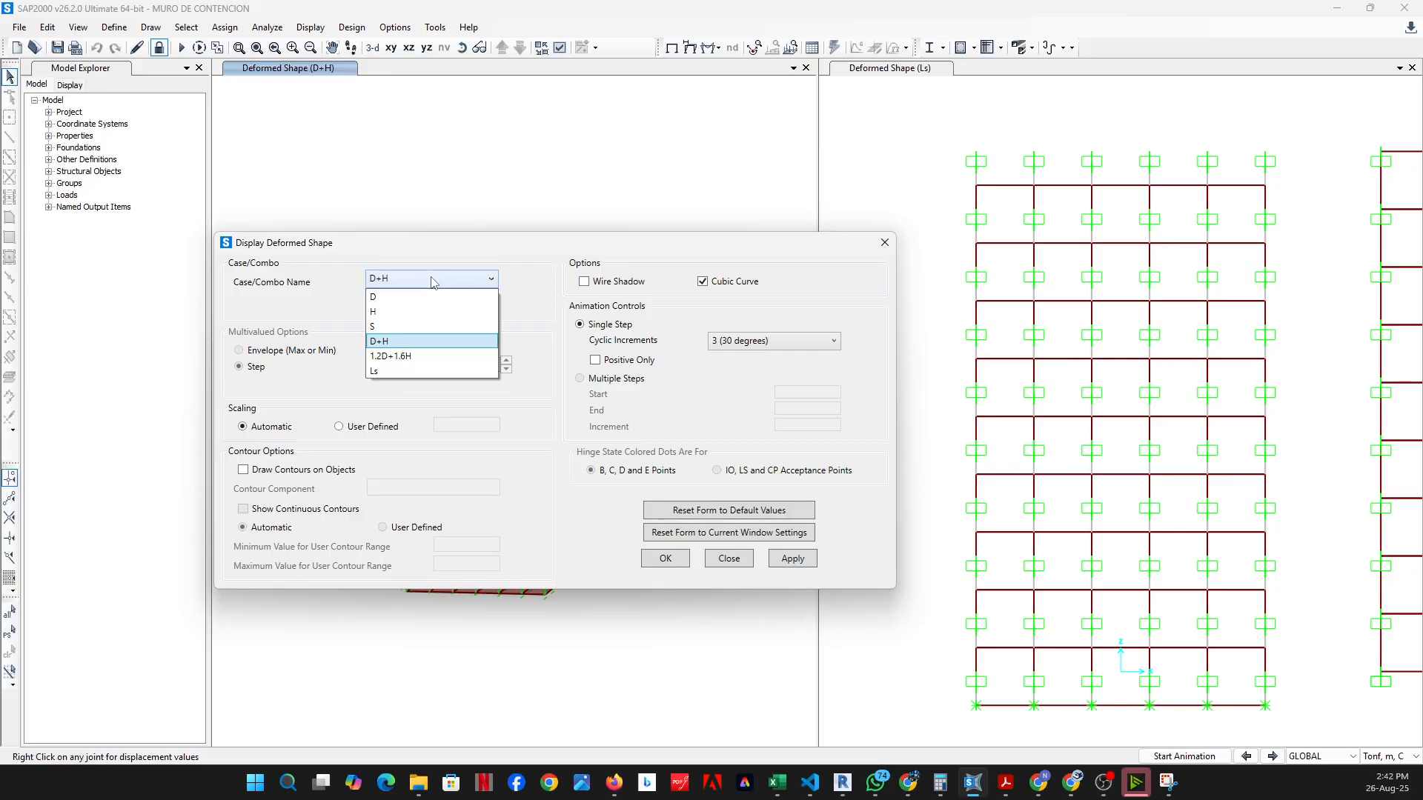
left_click(403, 343)
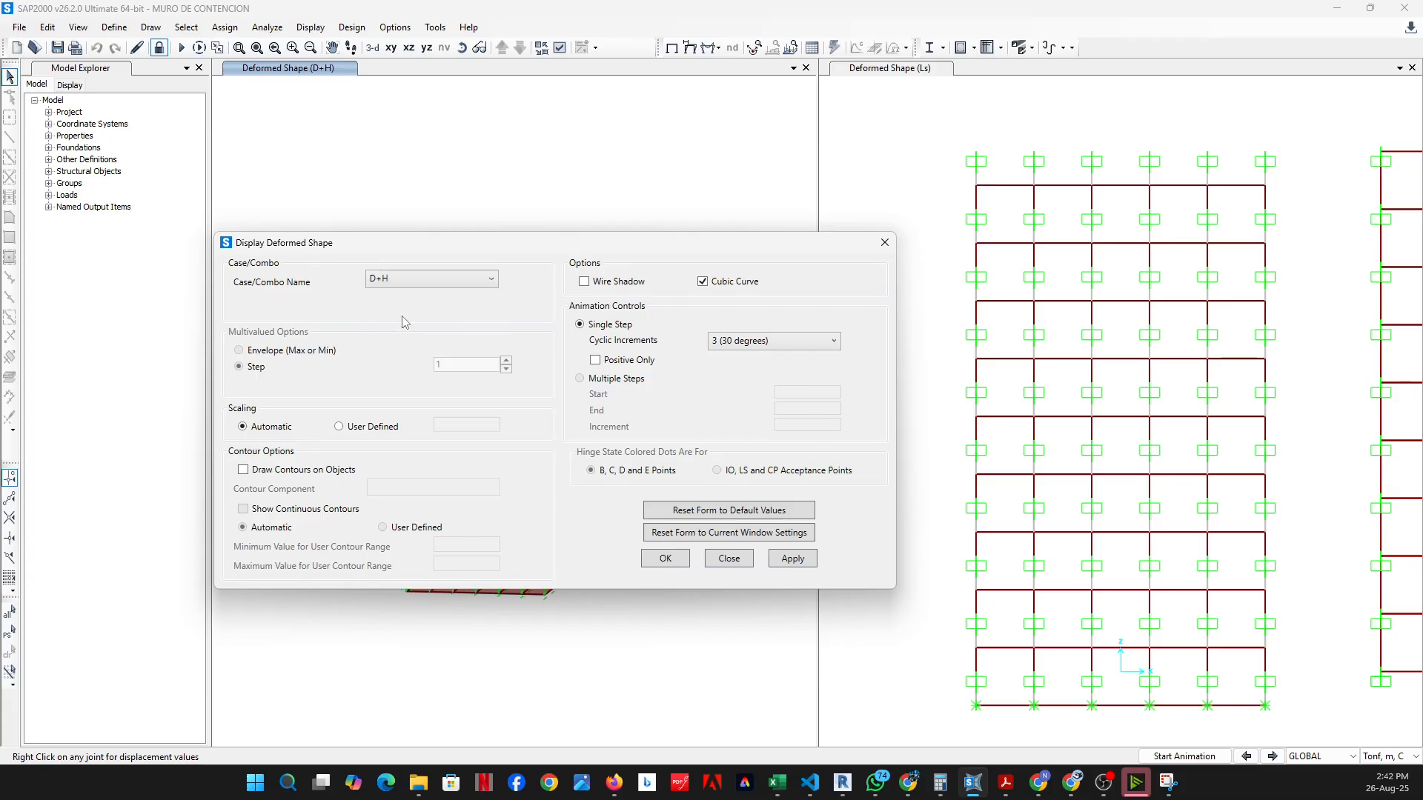
left_click(782, 562)
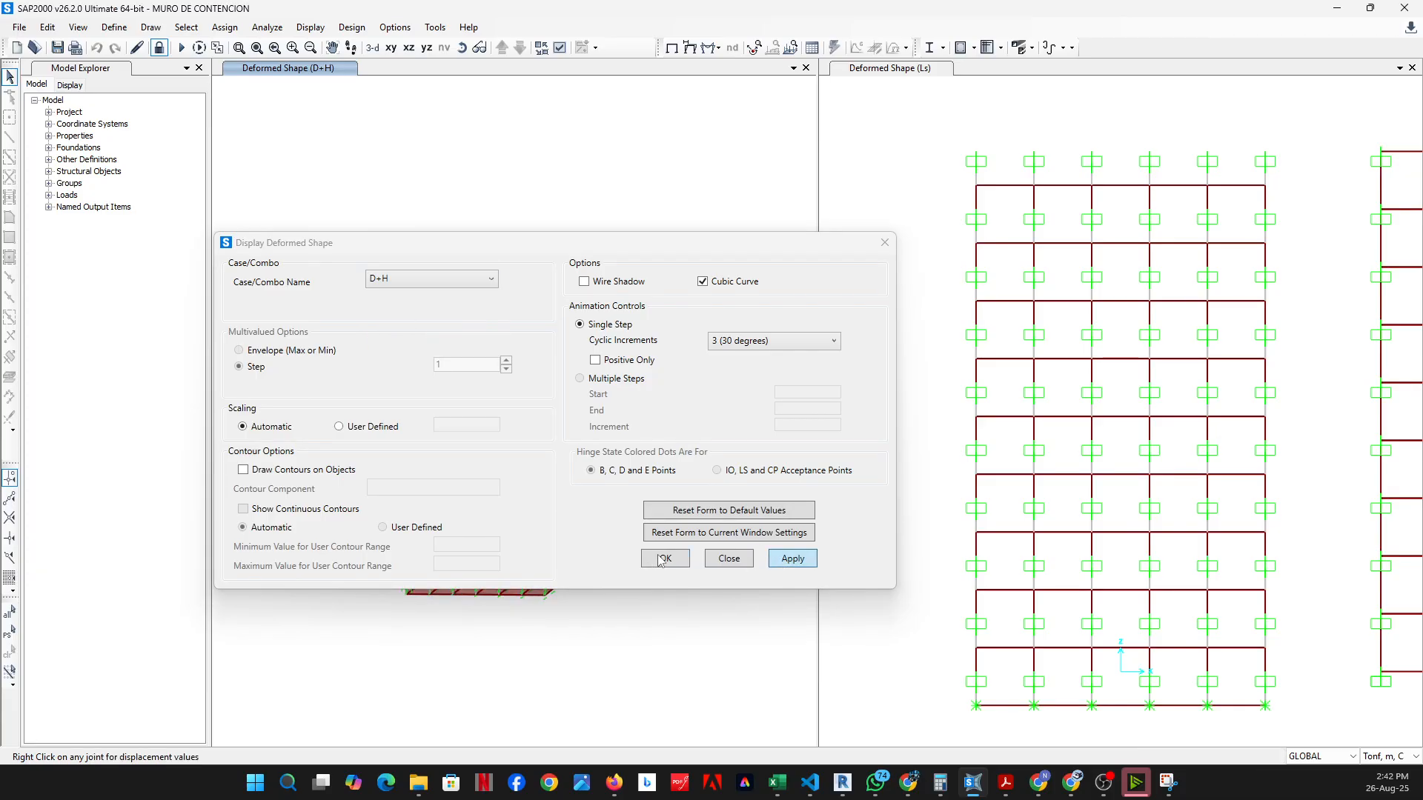
left_click(662, 560)
left_click(485, 279)
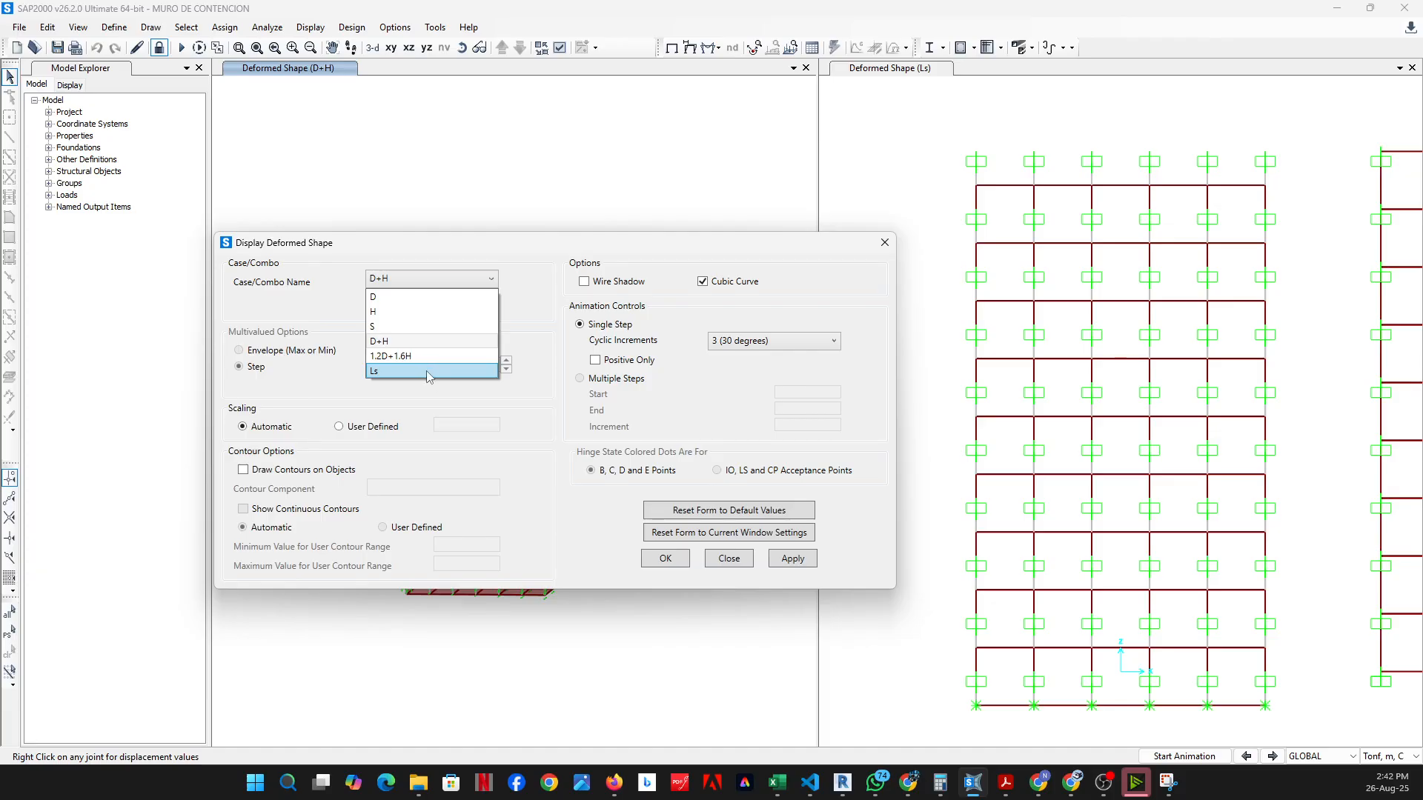
left_click(885, 243)
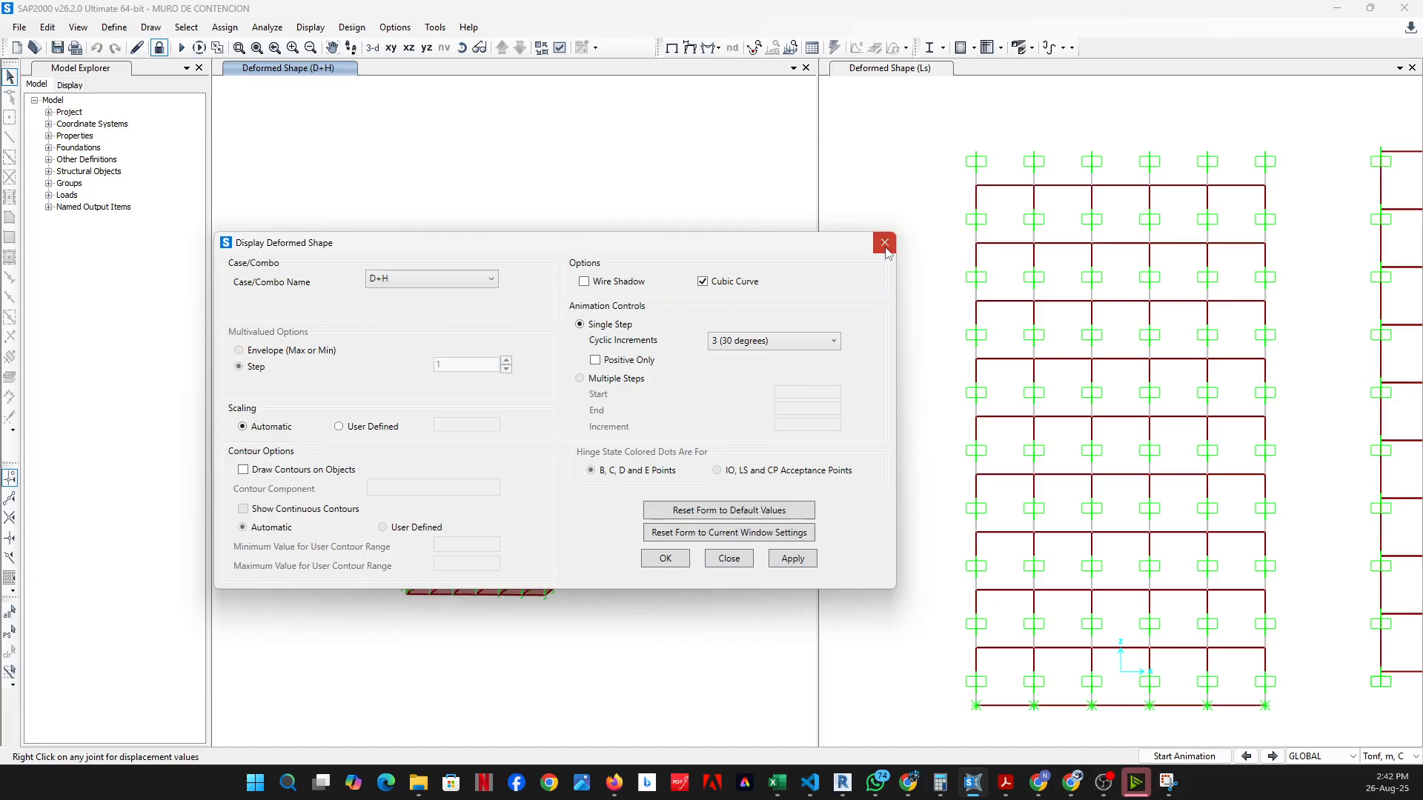
left_click(885, 242)
Create a new load combination named D+H+Ls of type Linear Add and add load case D with scale factor 1
left_click(128, 29)
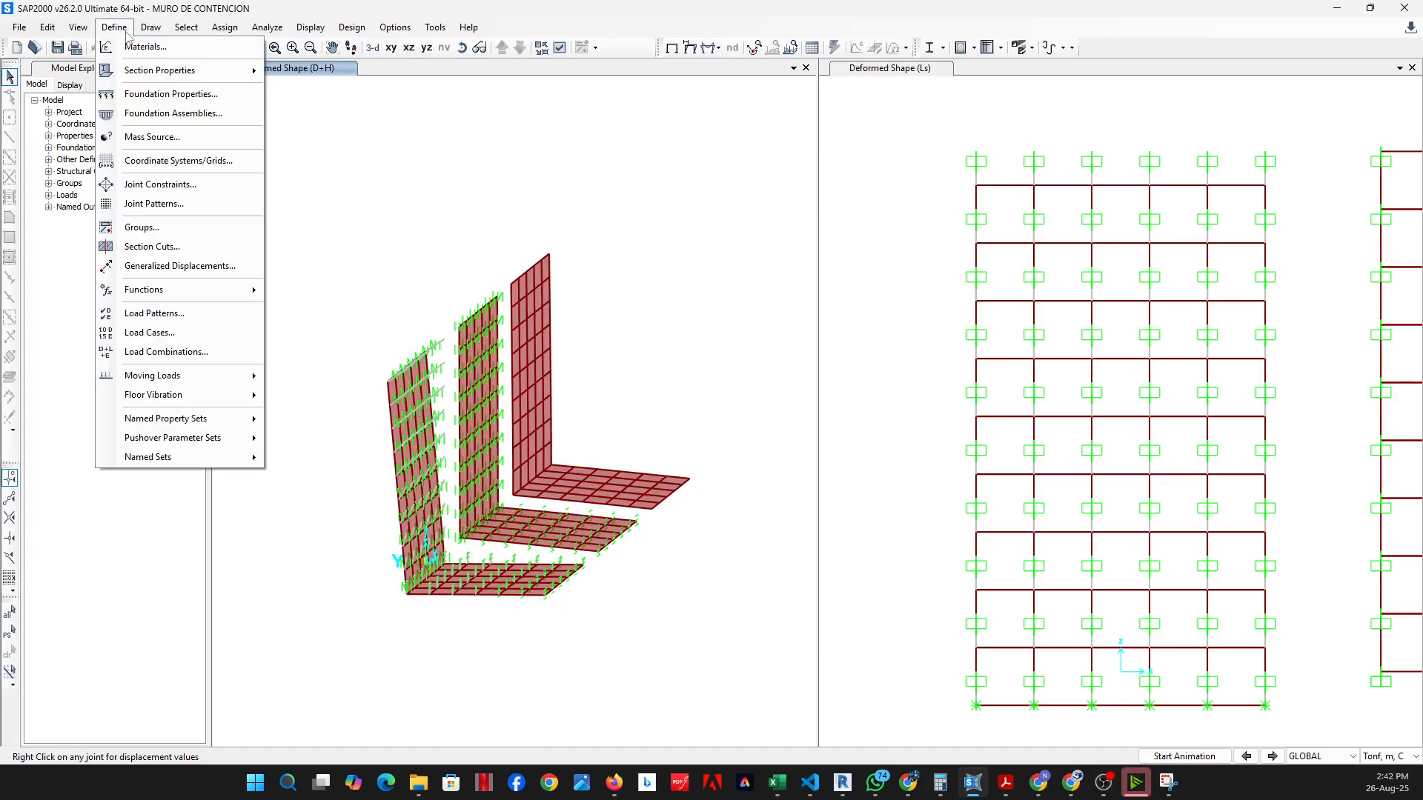
left_click(170, 353)
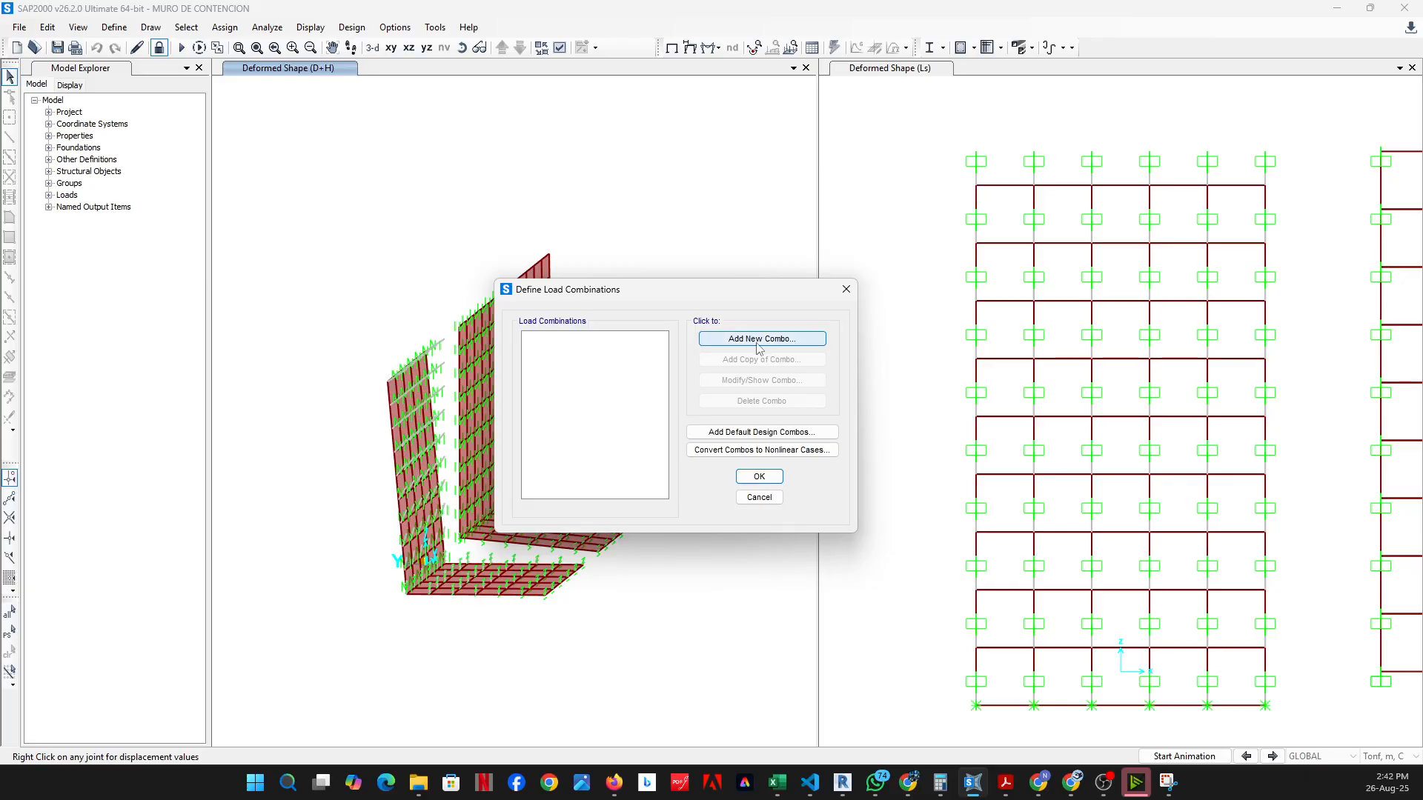
left_click(762, 338)
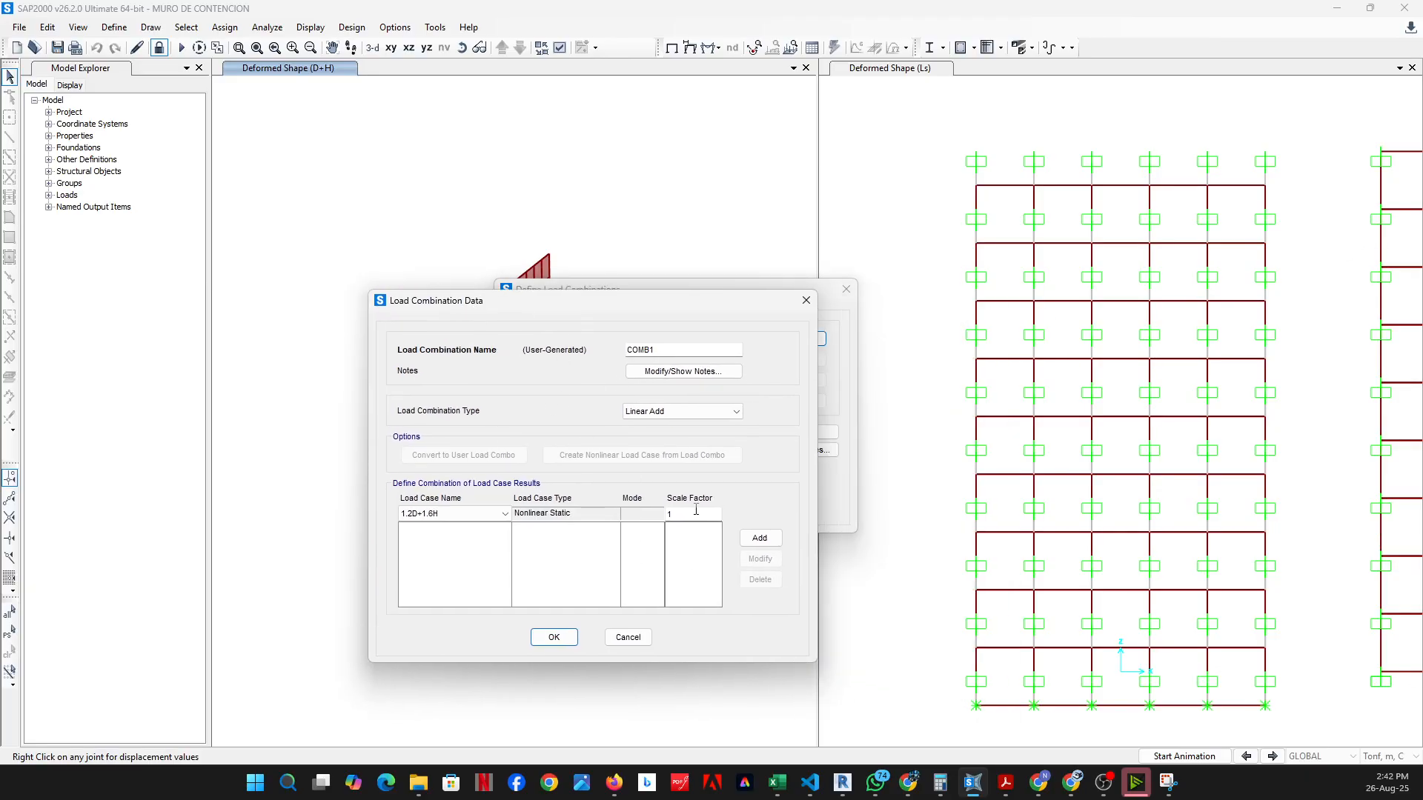
left_click_drag(693, 350, 558, 356)
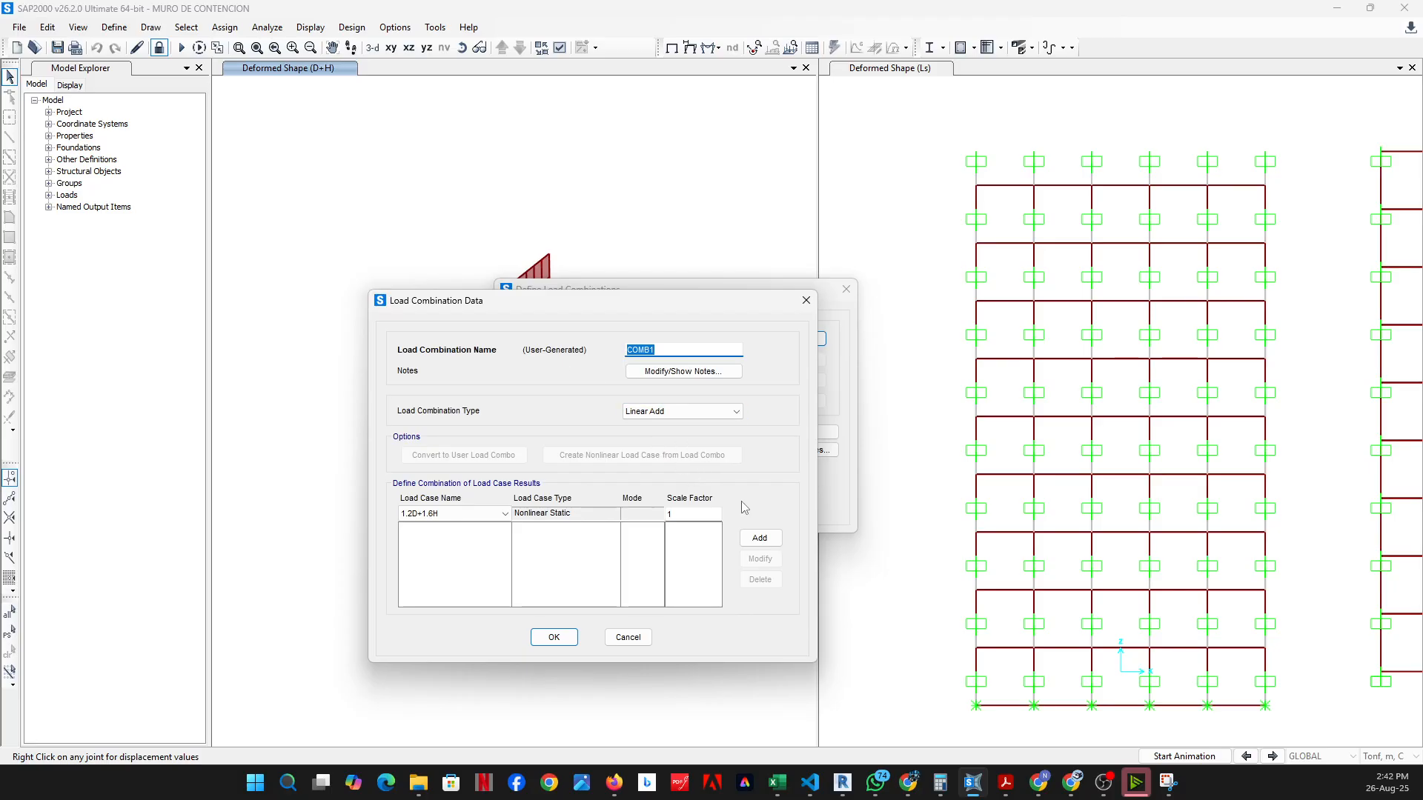
type("D+H+Ls")
left_click(463, 513)
left_click(467, 543)
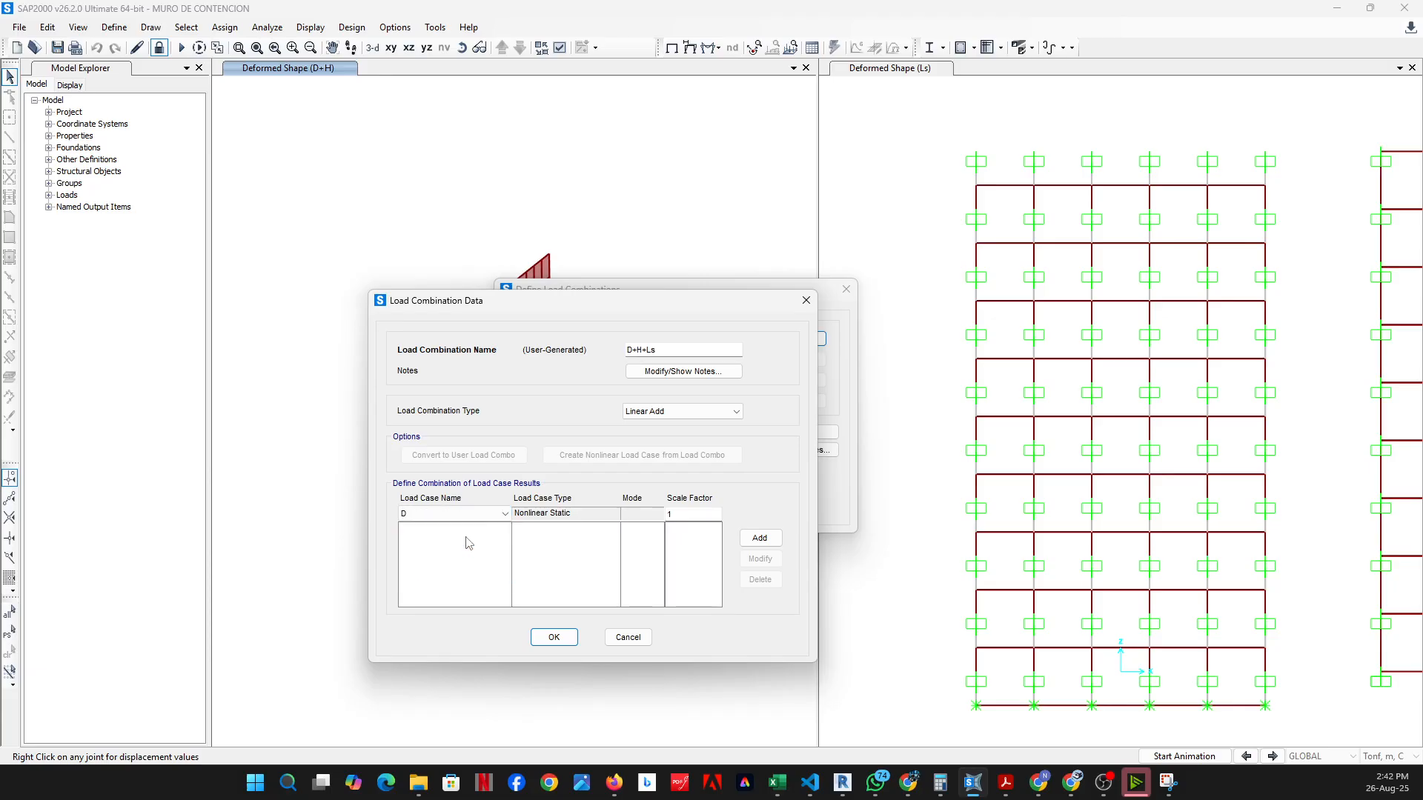
left_click(760, 538)
Add load cases H and Ls with scale factor 1 to the D+H+Ls combination and save the combination definitions
left_click(459, 514)
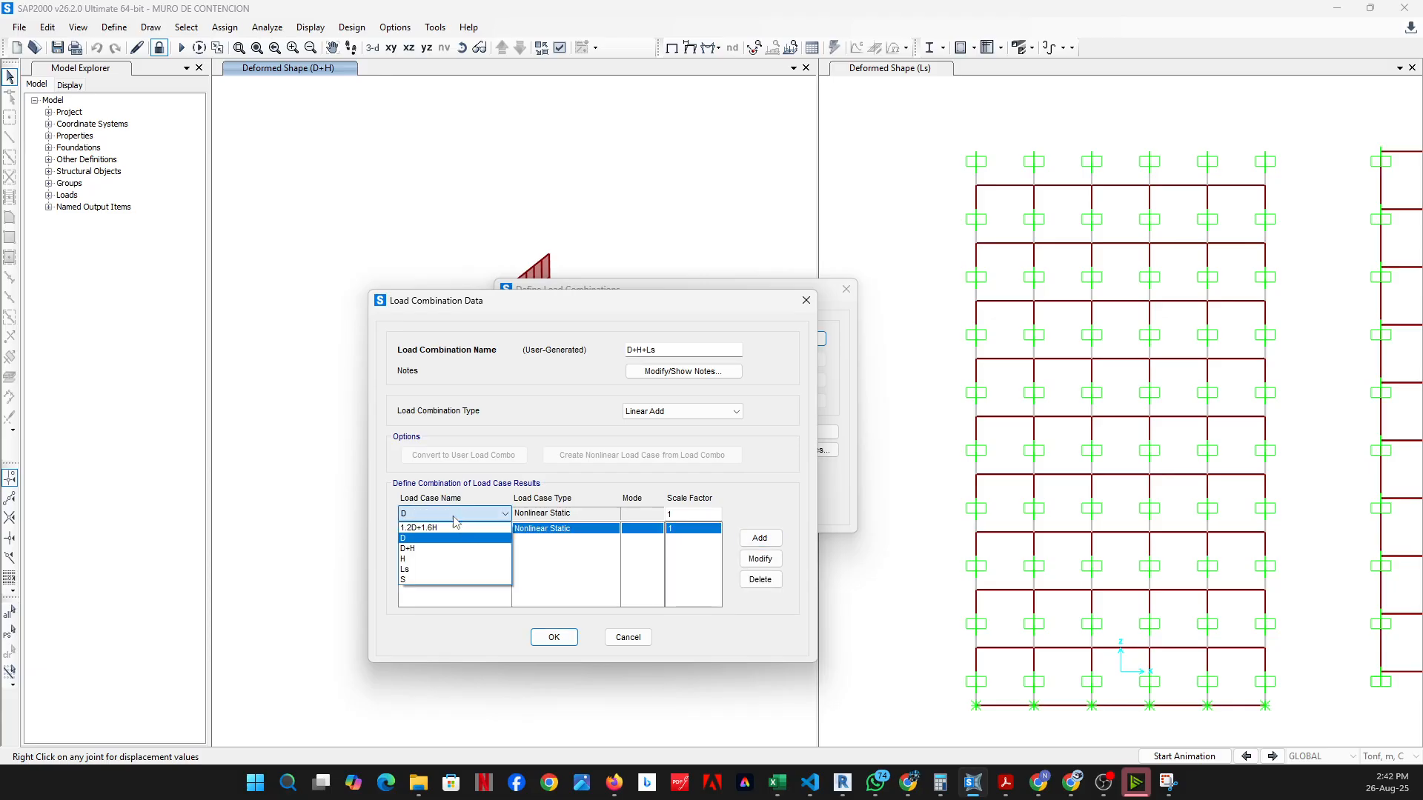
left_click(457, 560)
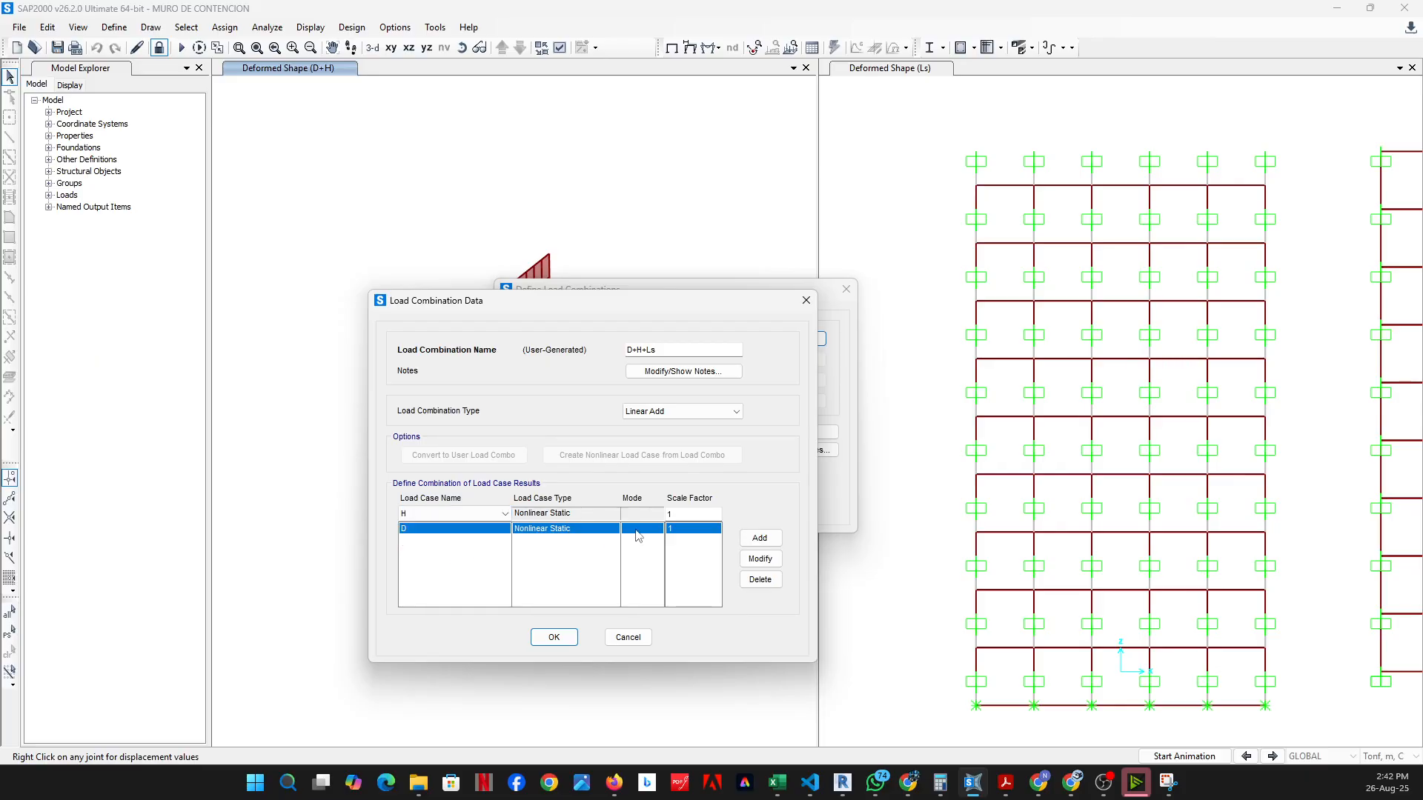
left_click(760, 538)
left_click(450, 514)
left_click(453, 569)
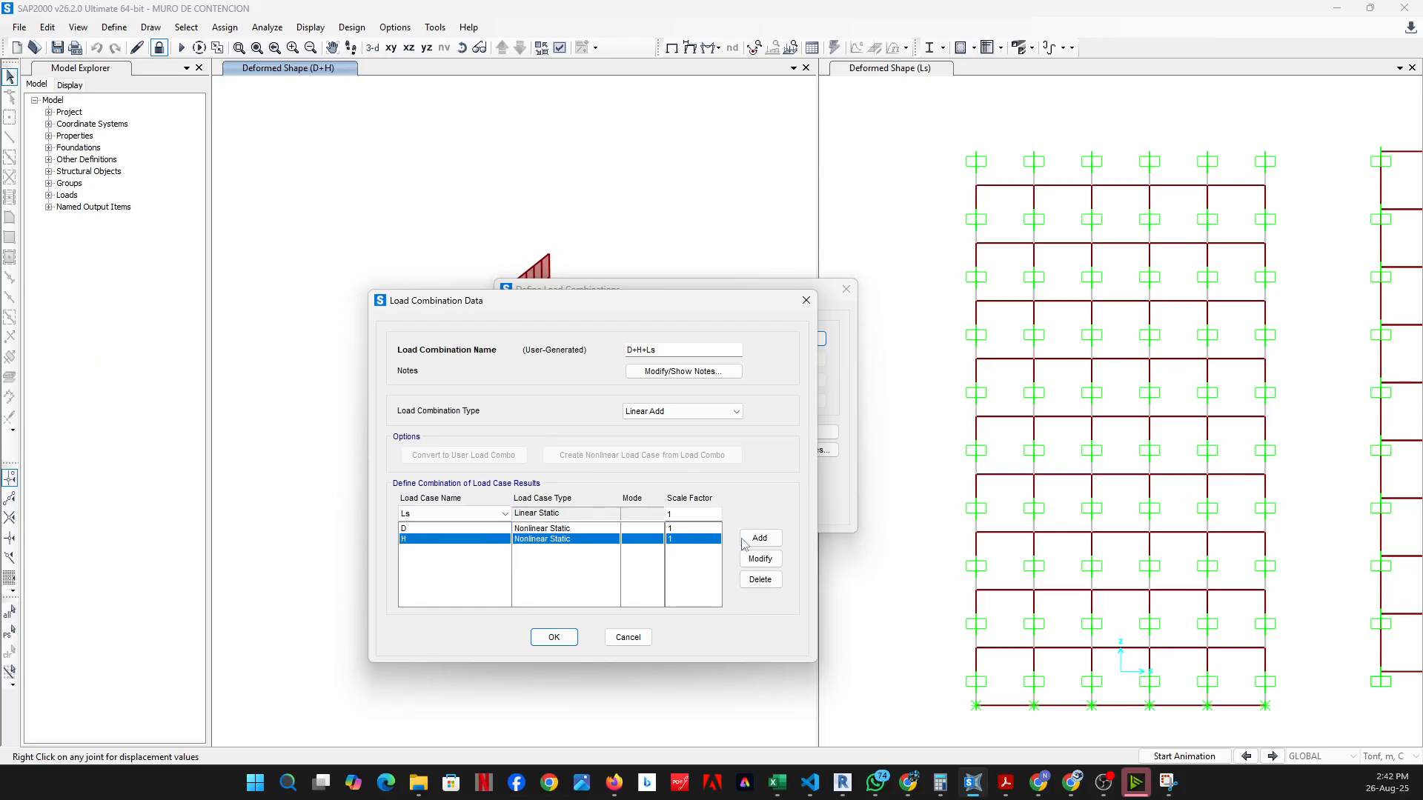
left_click(760, 538)
left_click(553, 637)
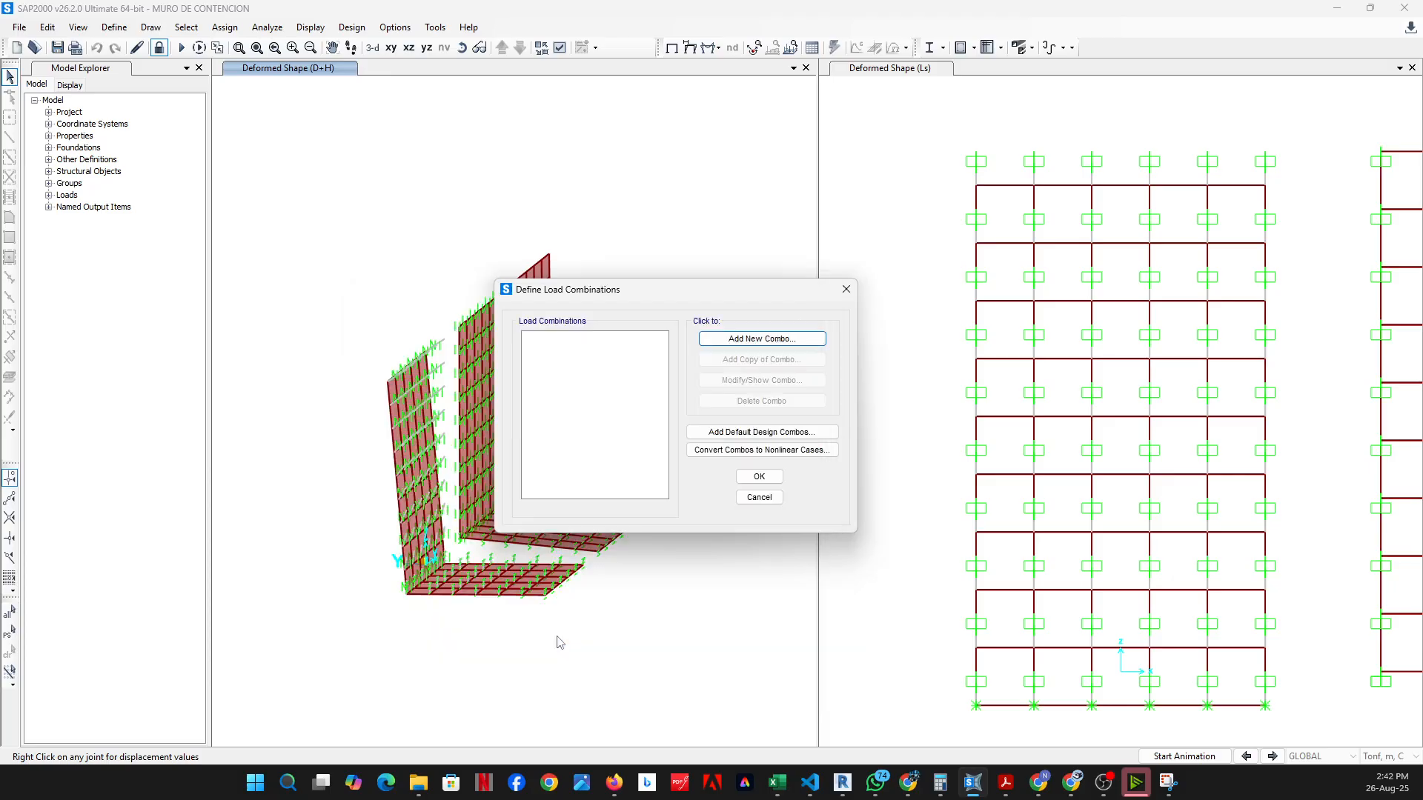
left_click(756, 478)
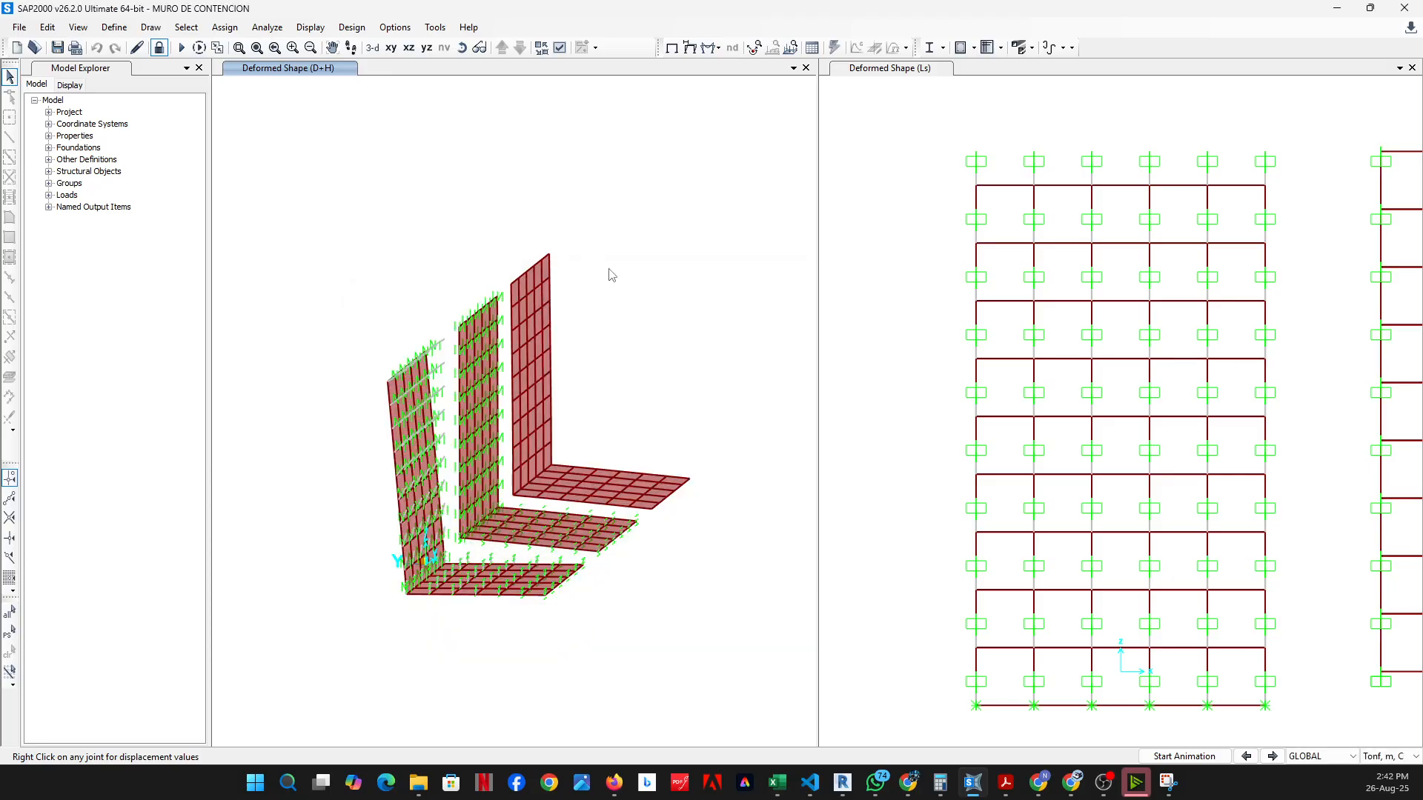
Display the deformed shape for the D+H+Ls combination in the 3D view
left_click(690, 47)
left_click(415, 279)
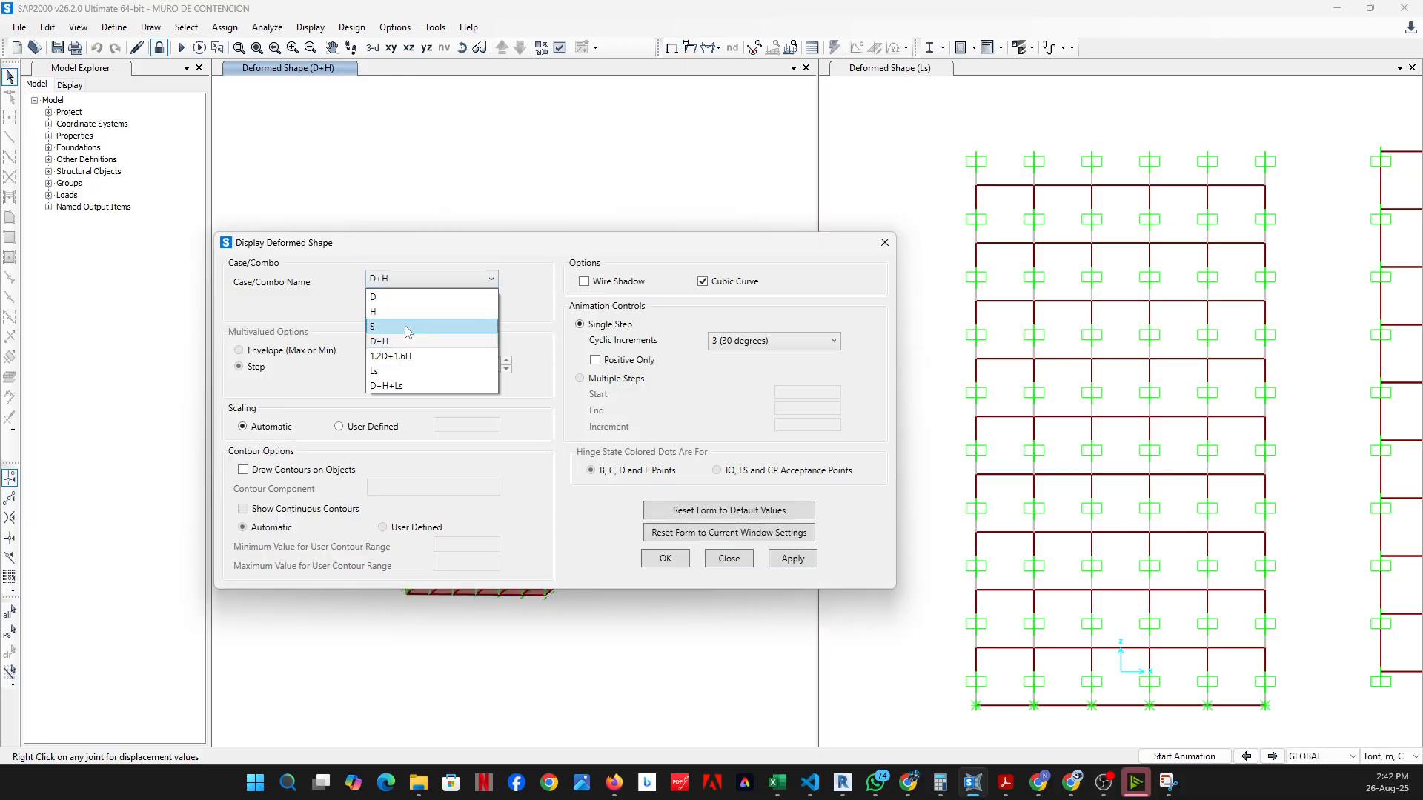
left_click(415, 387)
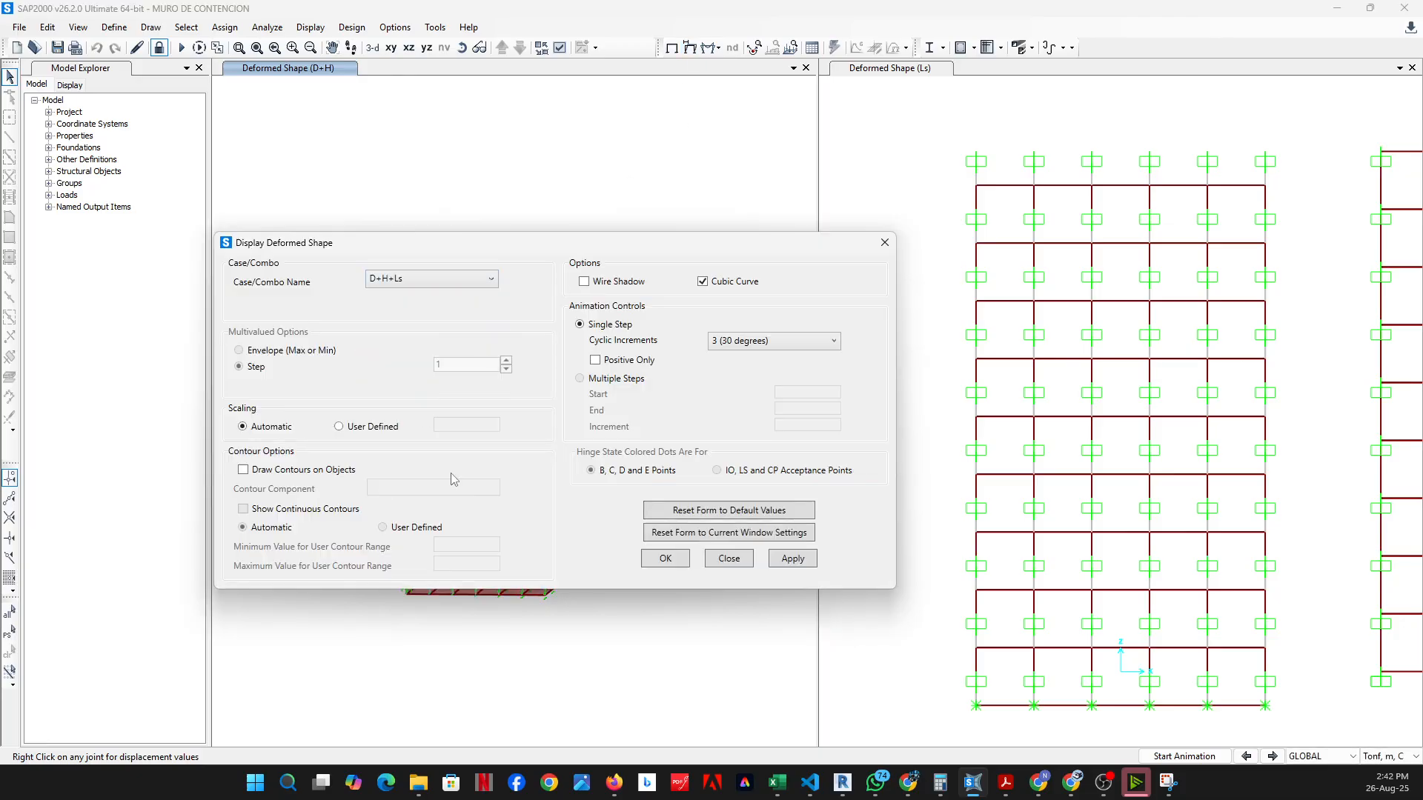
left_click(675, 564)
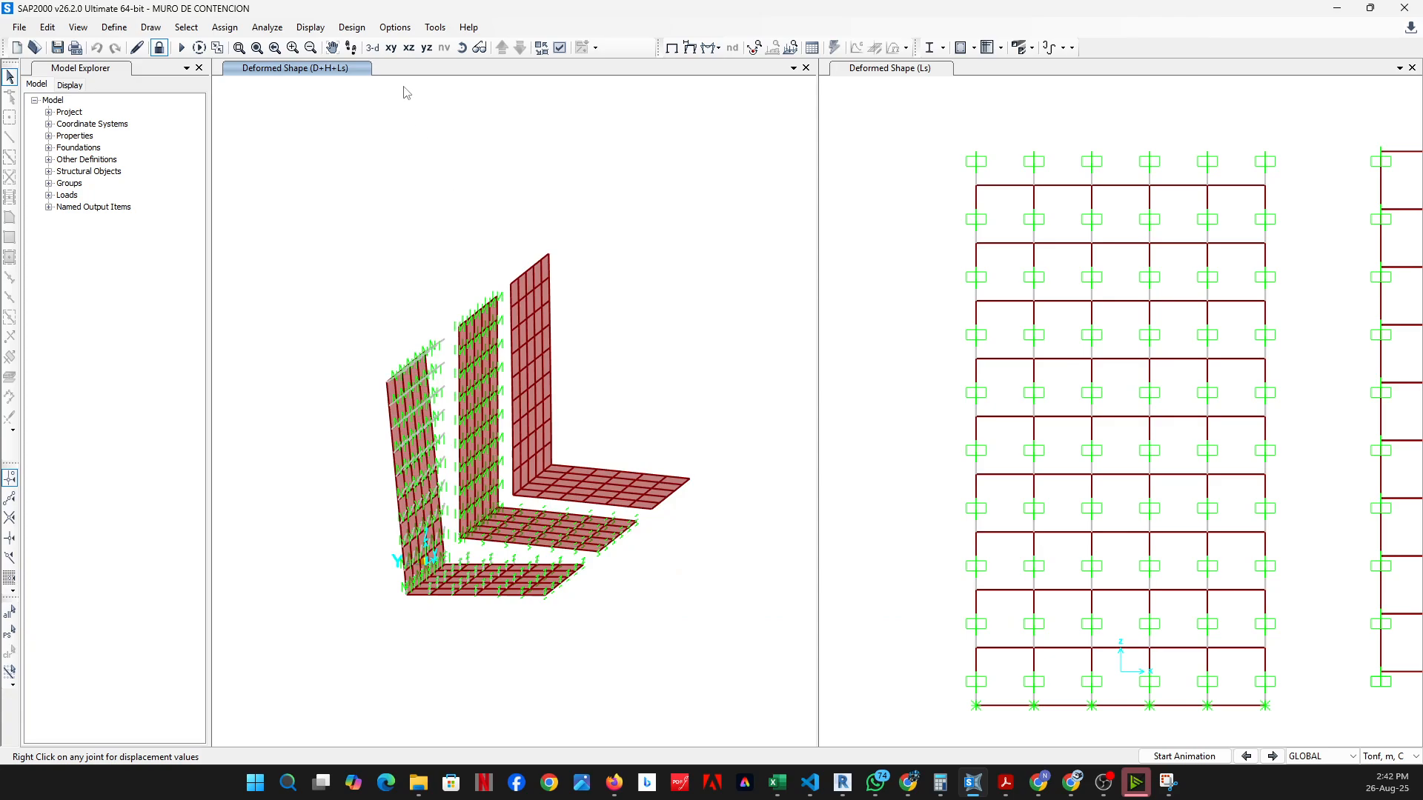
Examine the D+H+Ls deformed shape of the three walls from oblique and side views, comparing how their stems lean
left_click(462, 47)
left_click_drag(673, 381, 566, 403)
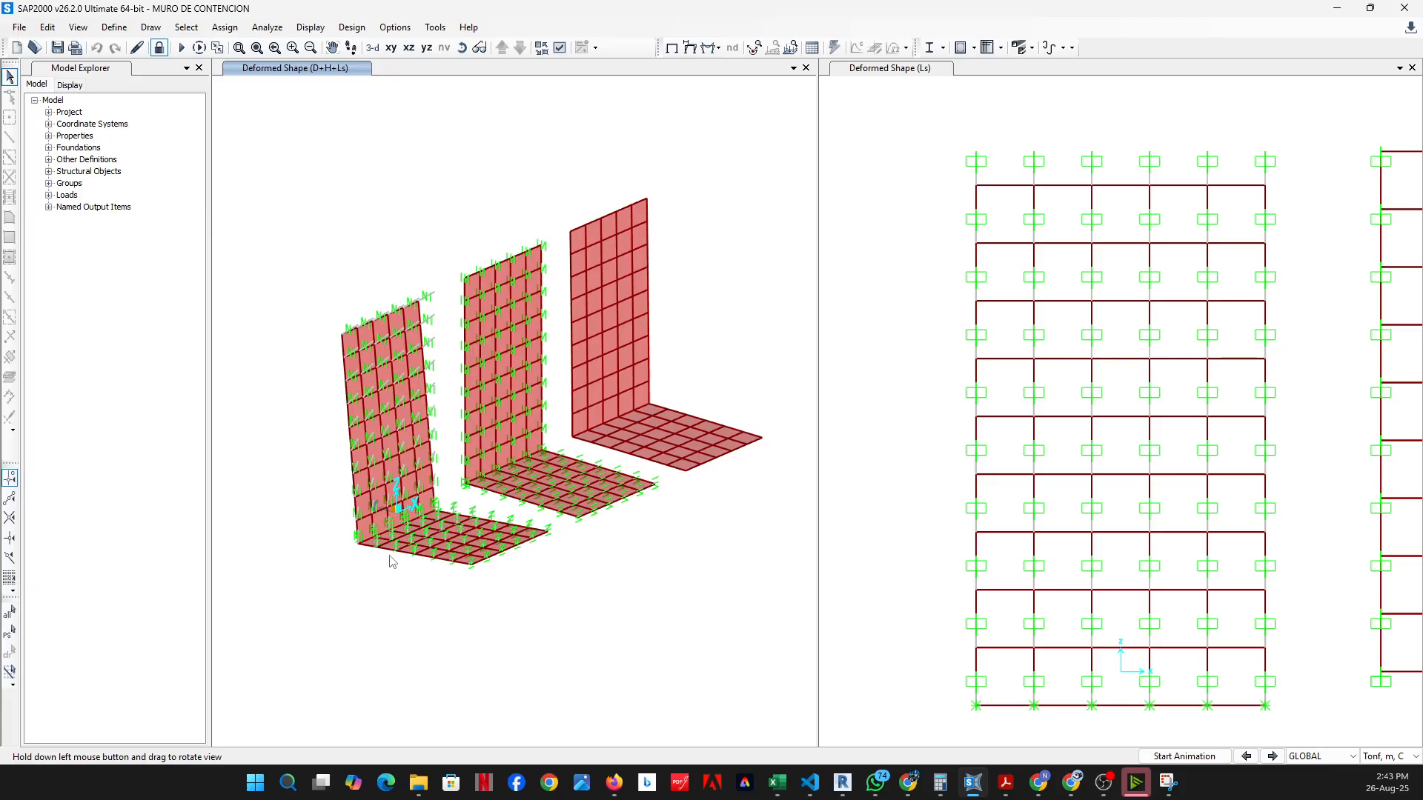
left_click_drag(348, 437, 344, 523)
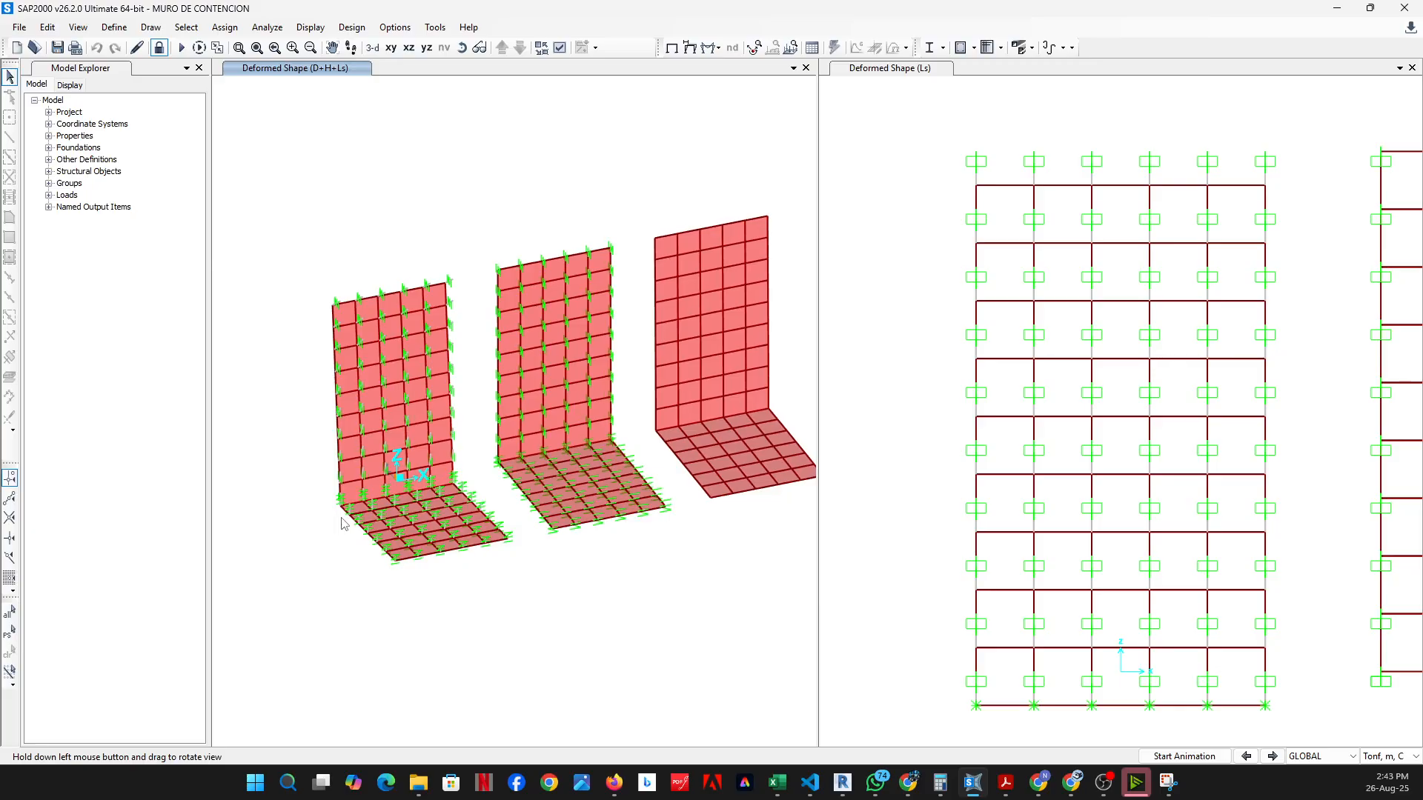
left_click(462, 47)
left_click_drag(329, 492, 771, 241)
scroll(470, 308, "up", 3)
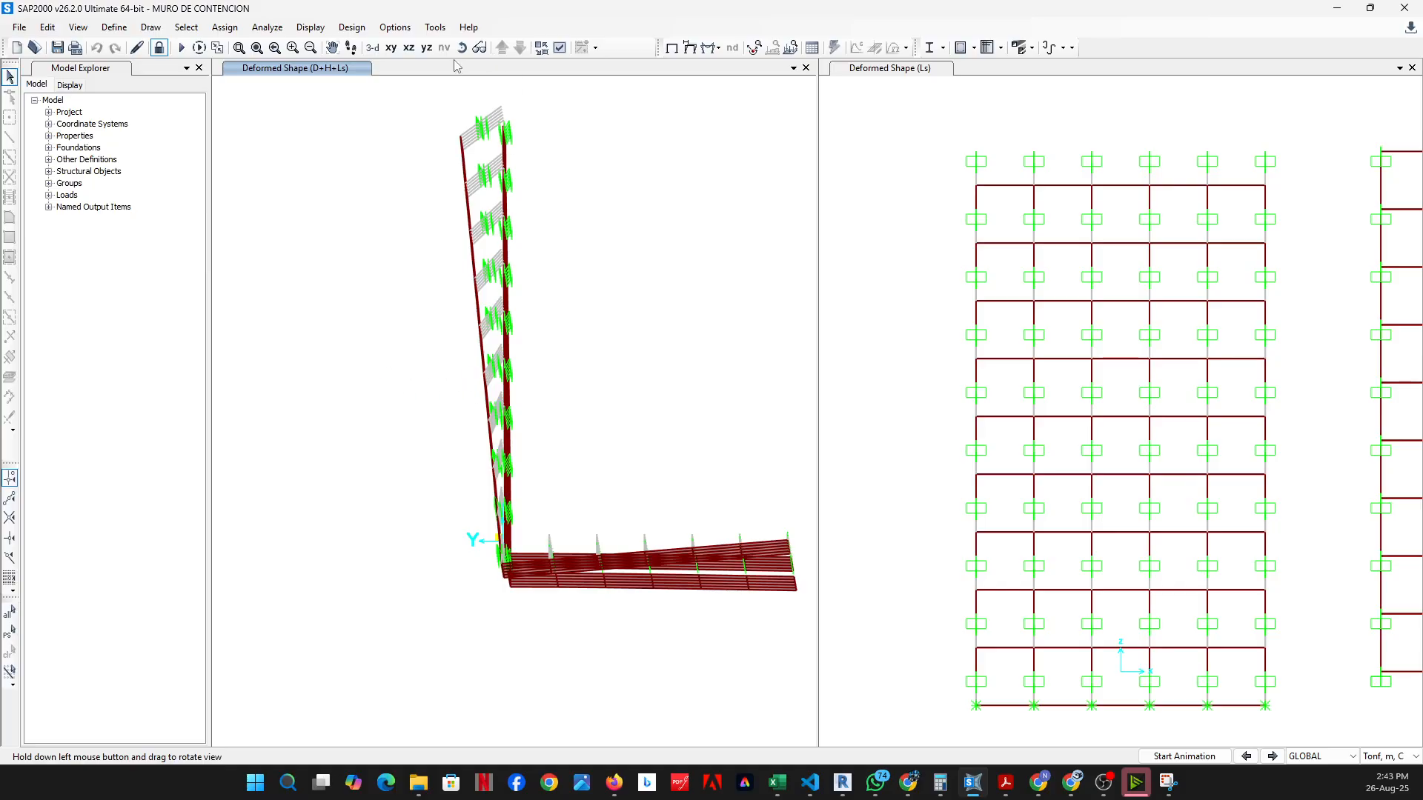
left_click_drag(474, 100, 503, 230)
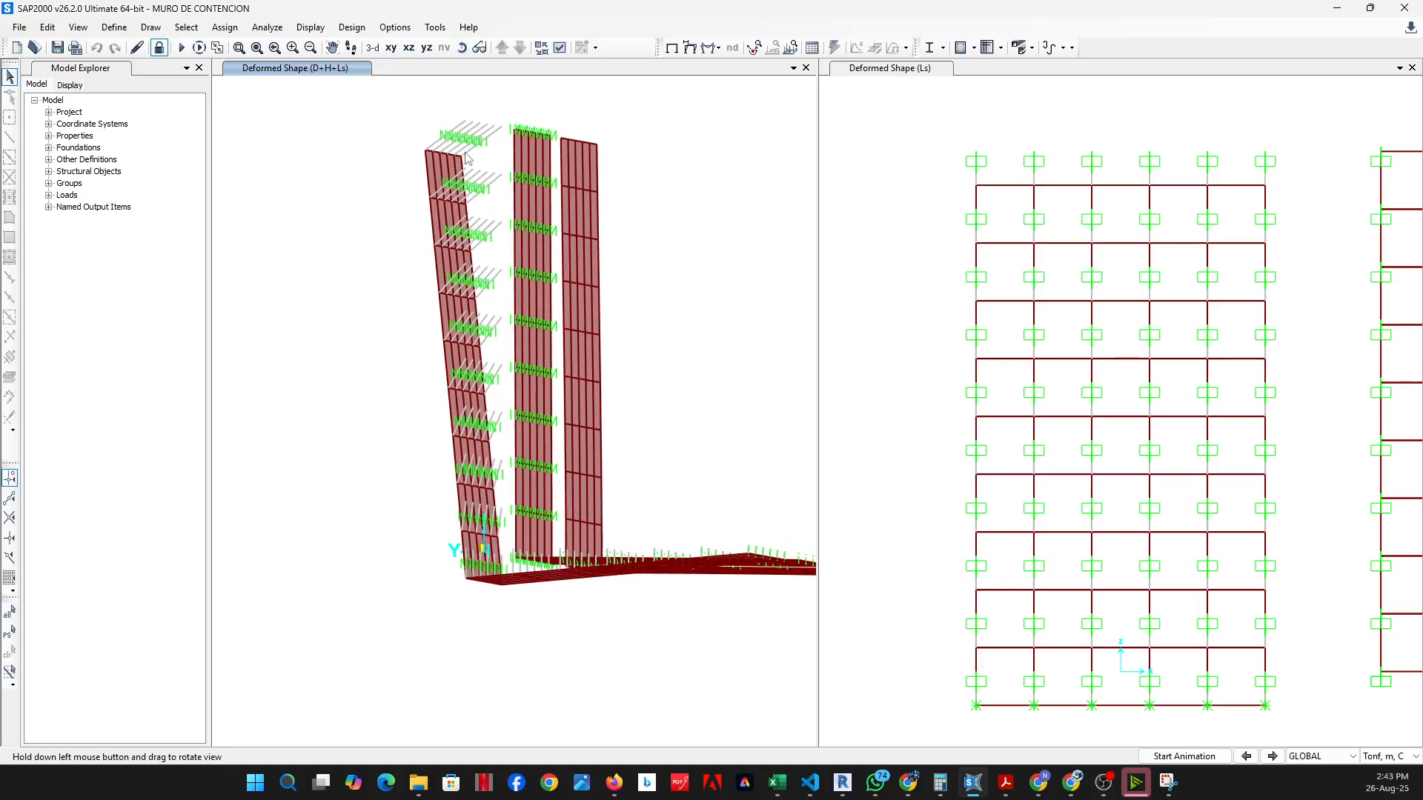
scroll(503, 230, "up", 5)
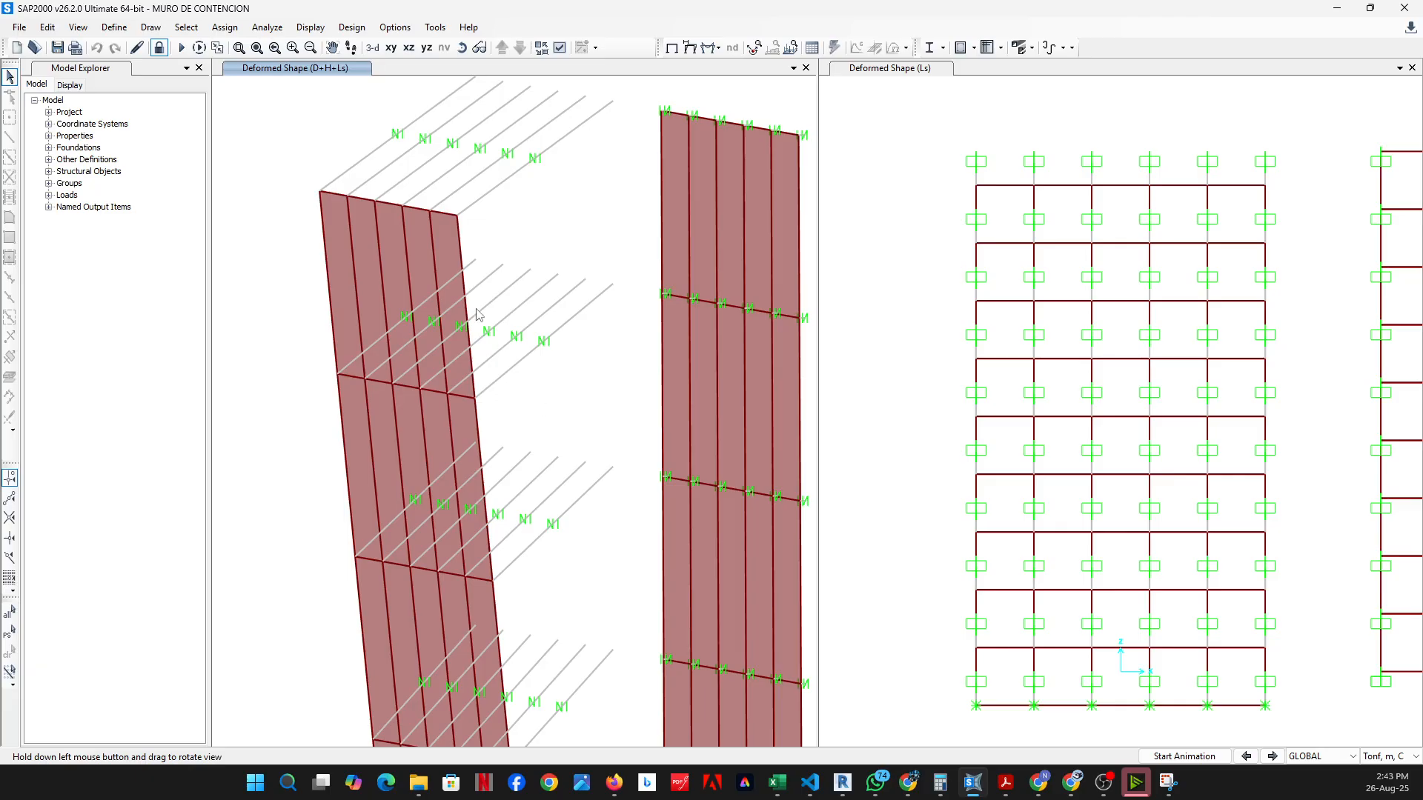
scroll(476, 315, "down", 2)
middle_click_drag(479, 430, 443, 283)
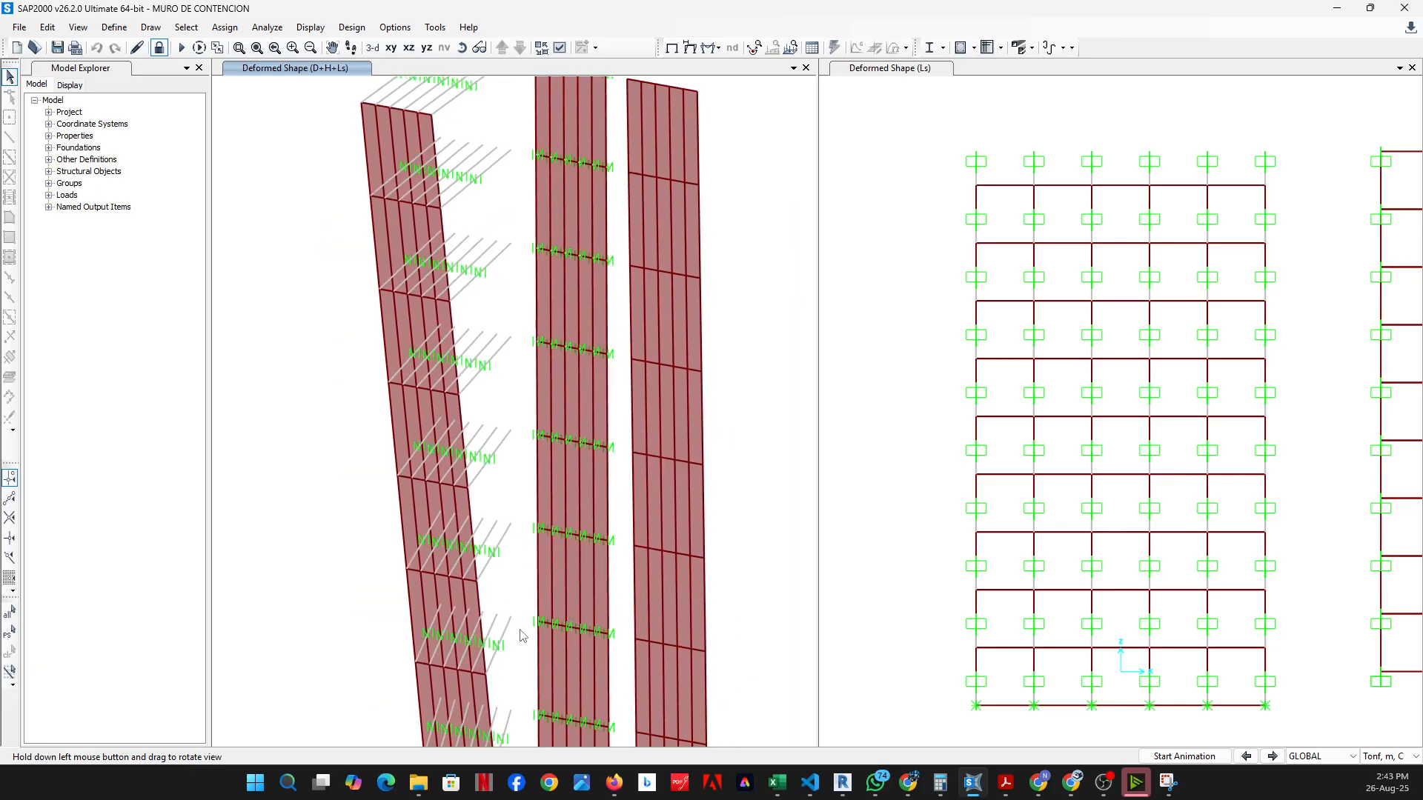
middle_click_drag(518, 632, 492, 518)
scroll(386, 502, "down", 2)
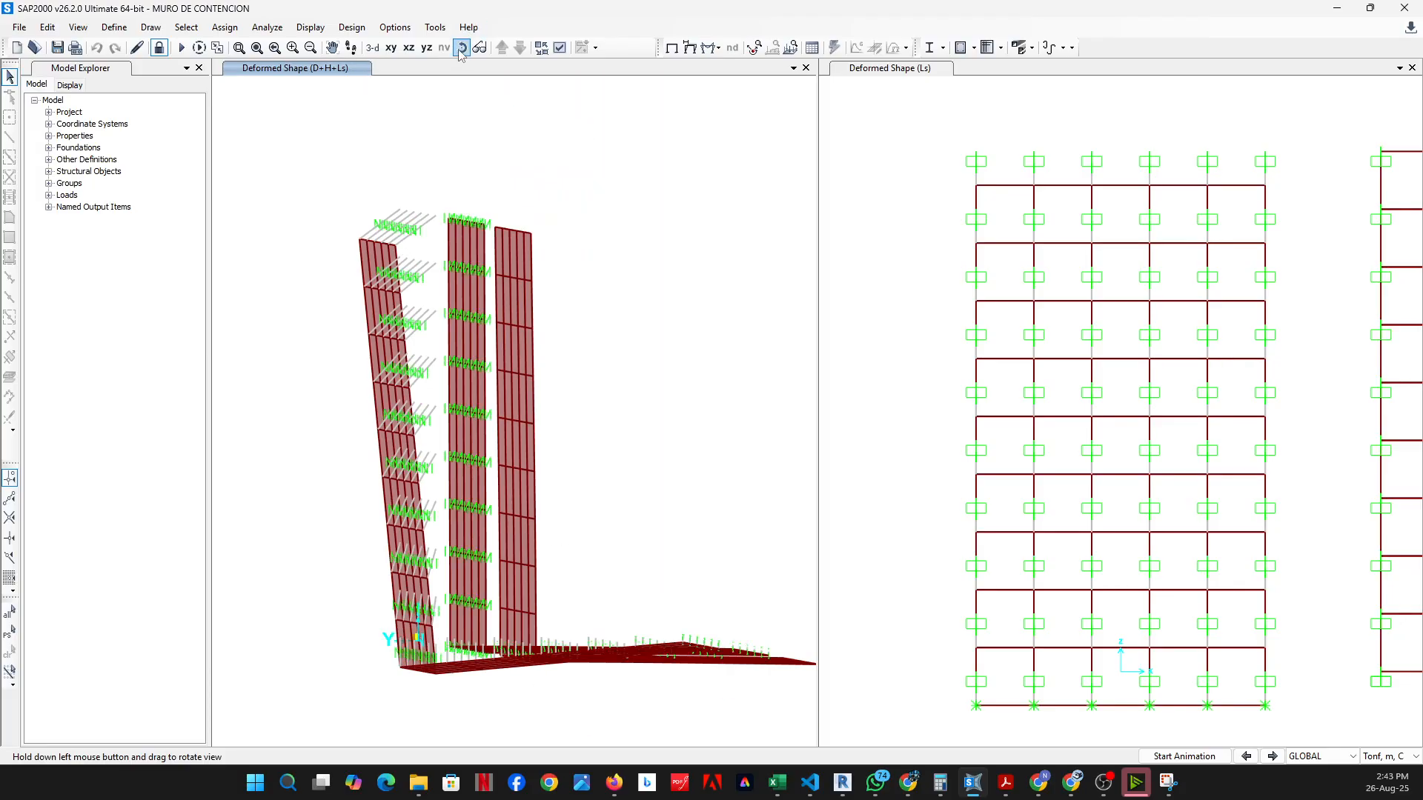
Examine the first wall's deformed base slab, from the stem junction to the free edge, against its undeformed spring positions
left_click_drag(584, 482, 457, 585)
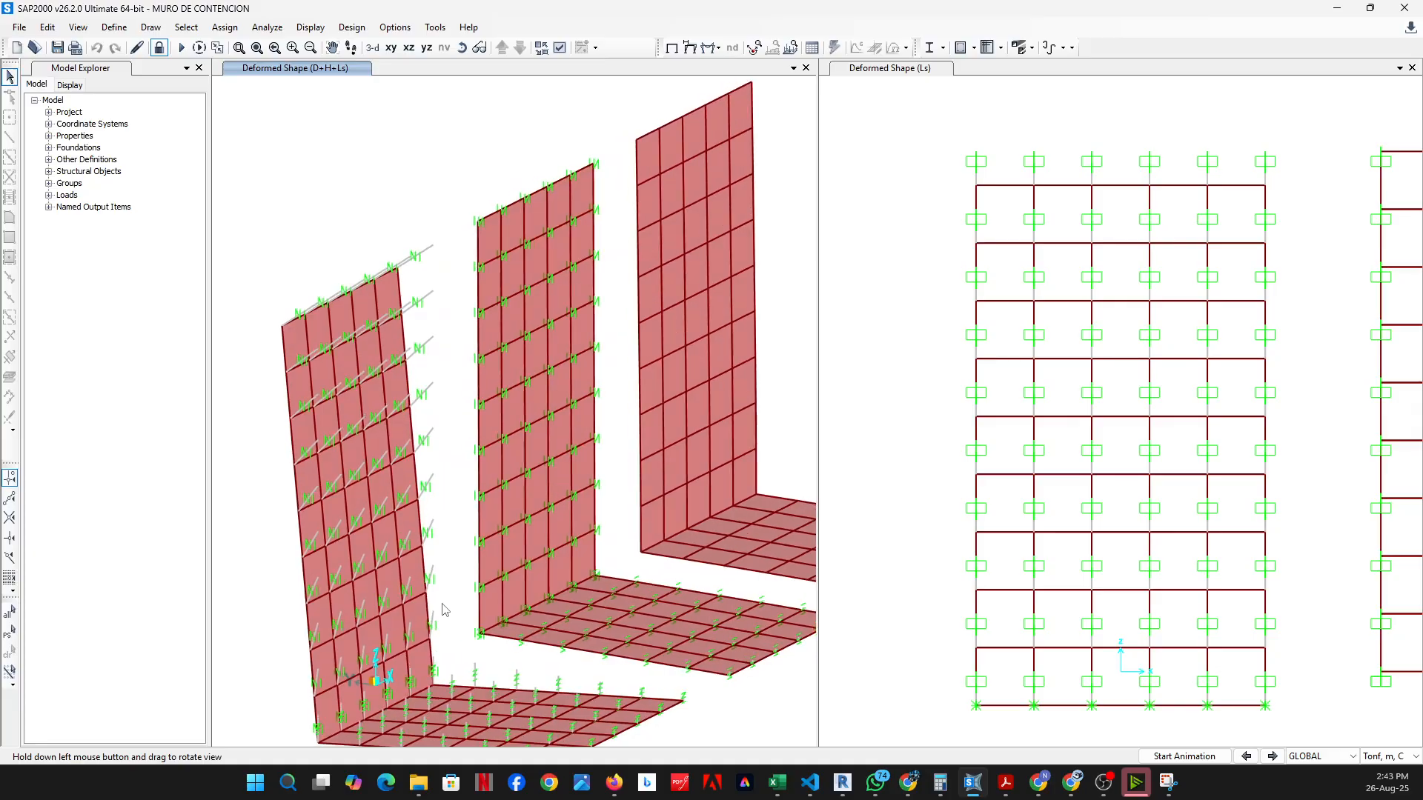
scroll(460, 578, "up", 3)
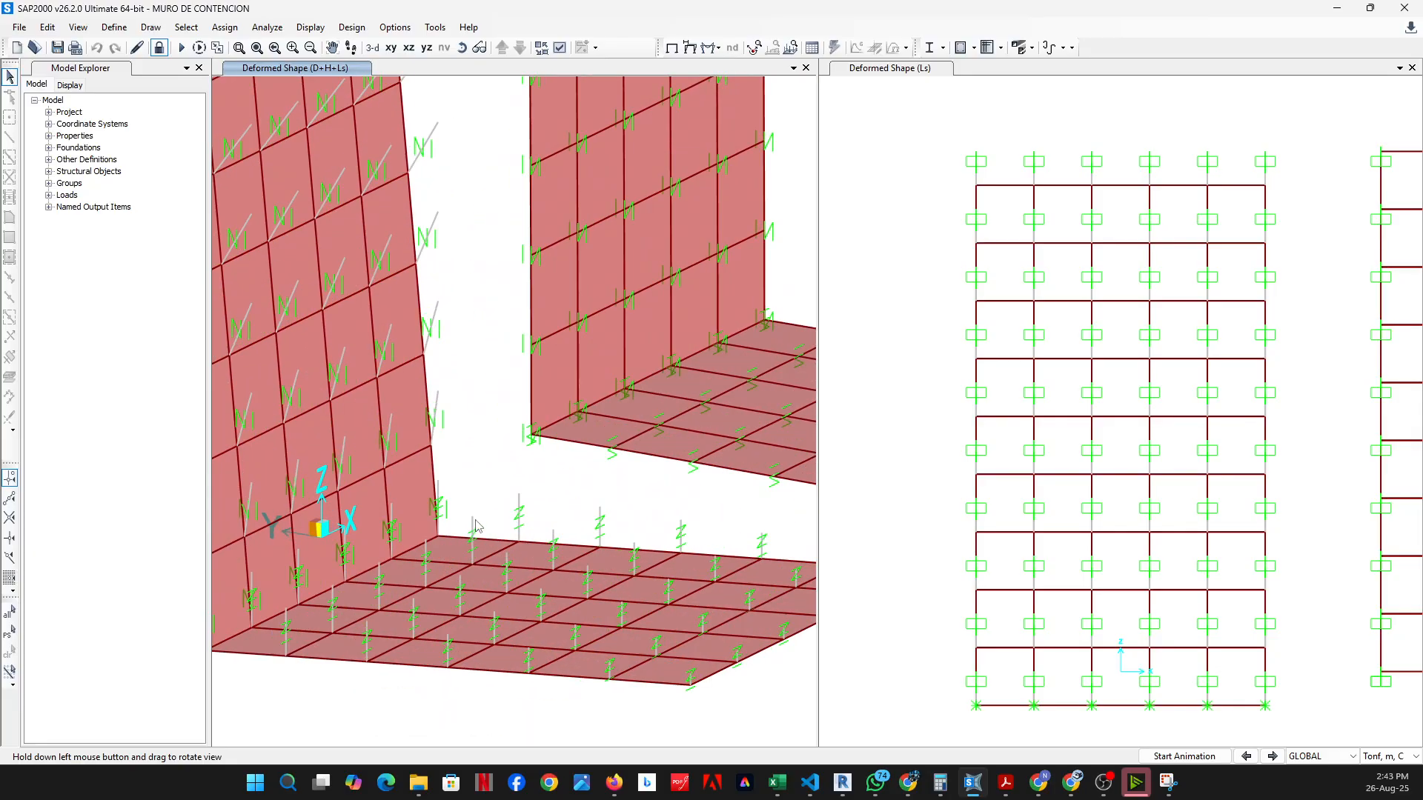
scroll(476, 516, "down", 3)
middle_click_drag(401, 410, 512, 569)
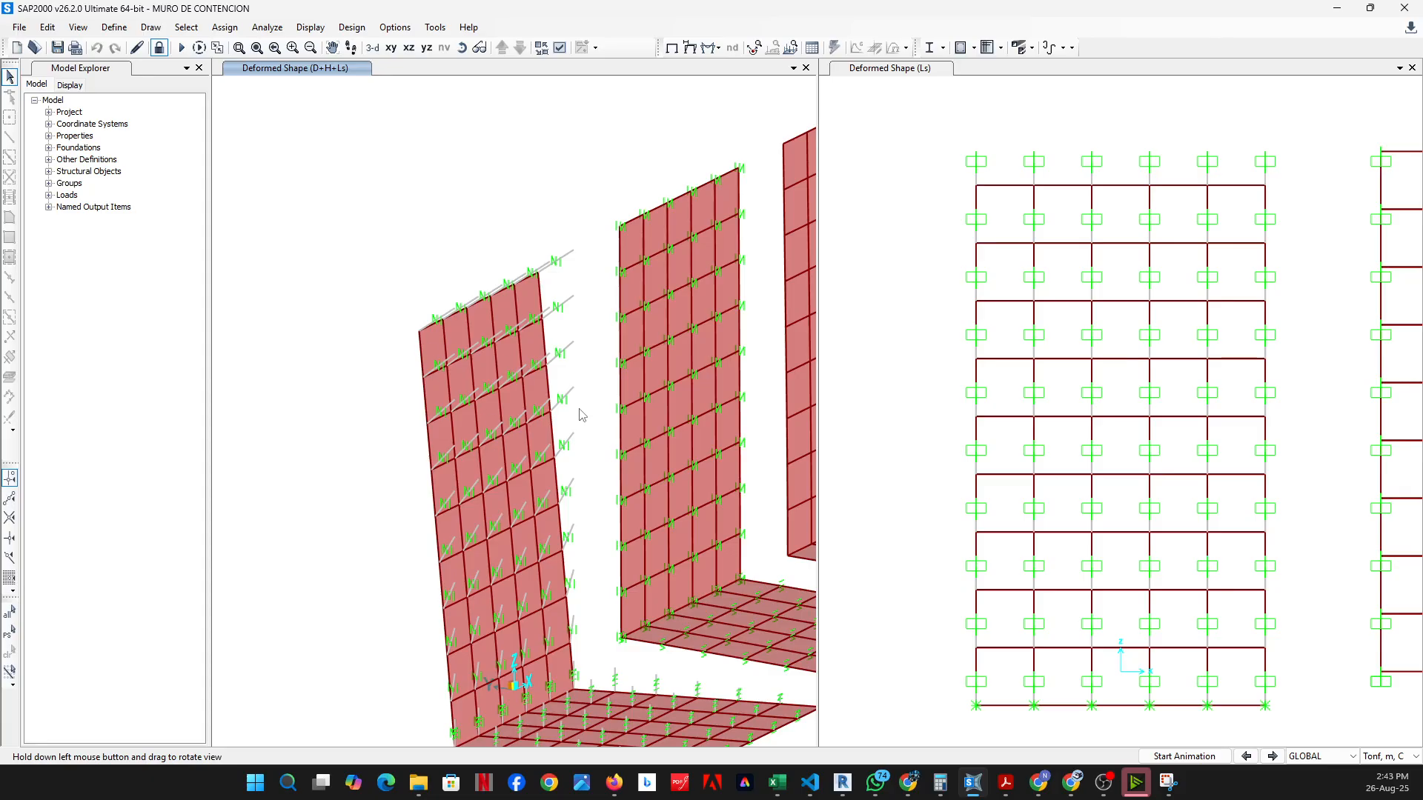
scroll(508, 675, "up", 5)
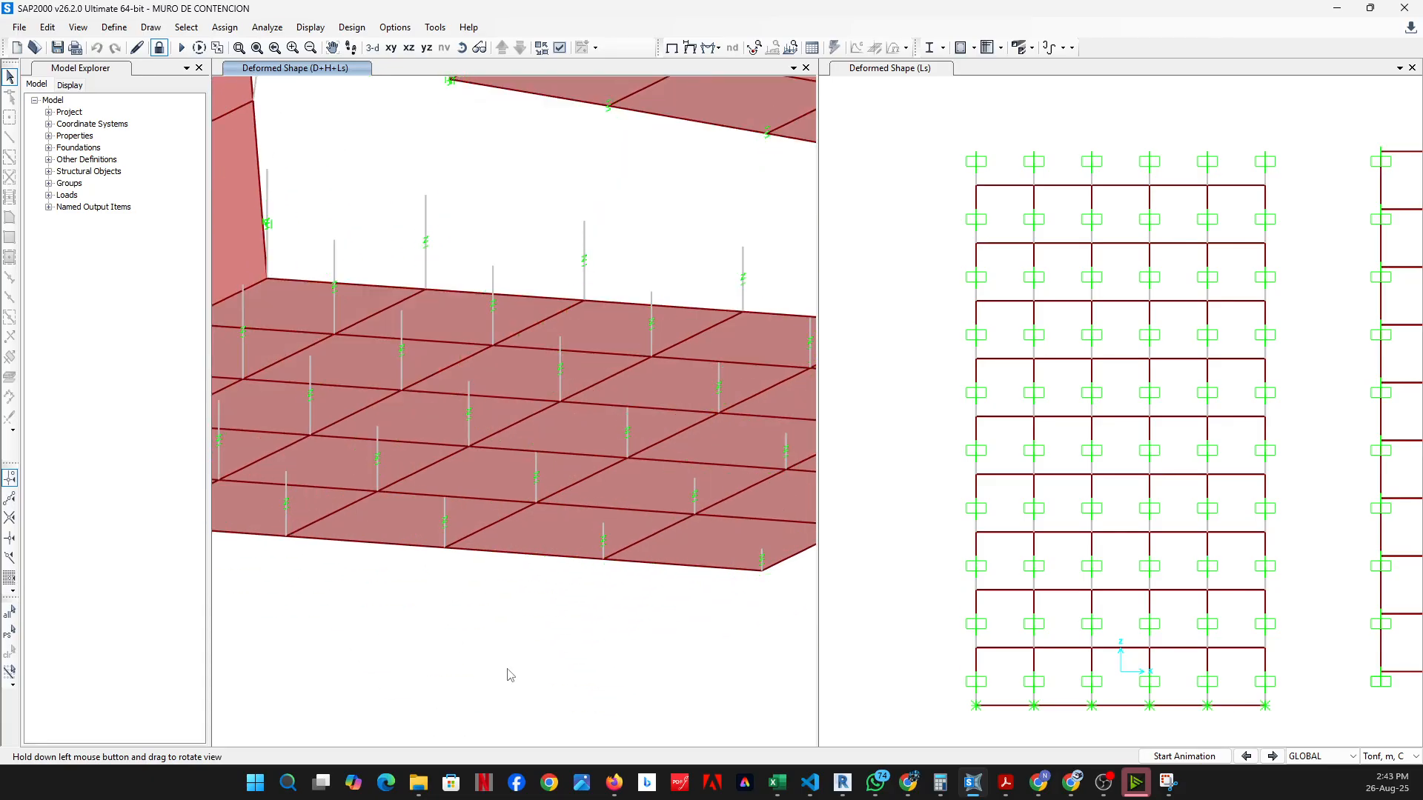
scroll(500, 645, "down", 5)
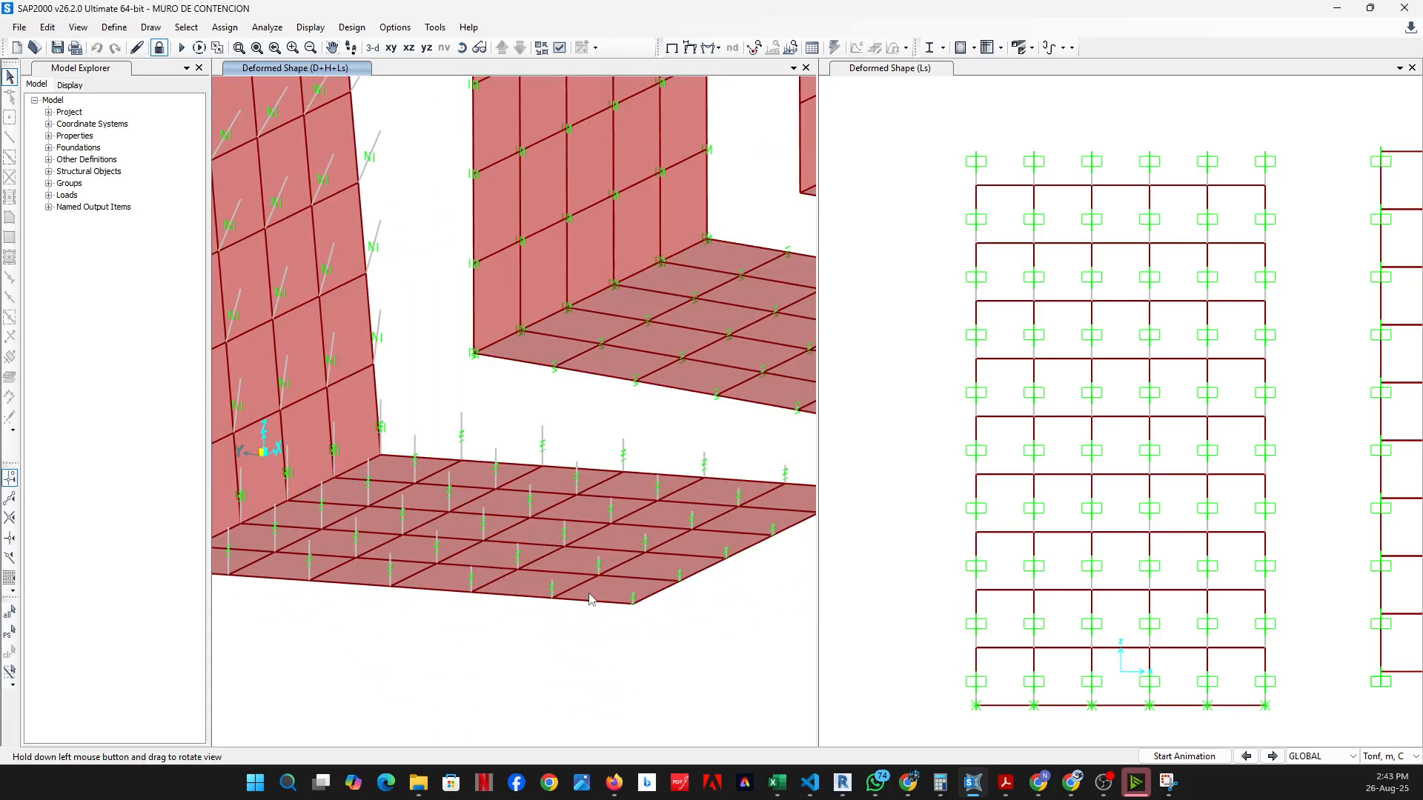
scroll(594, 599, "up", 5)
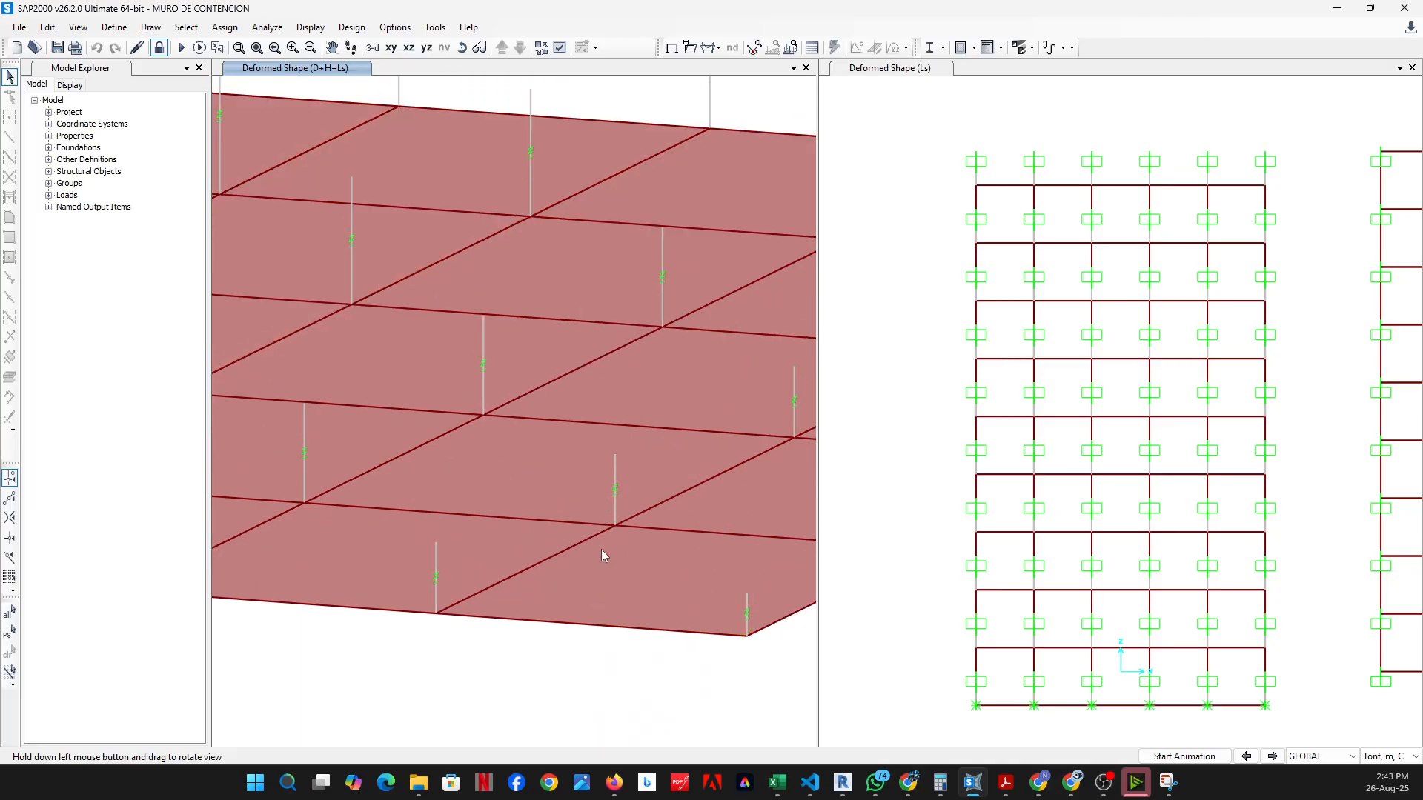
scroll(596, 552, "down", 5)
scroll(393, 612, "up", 5)
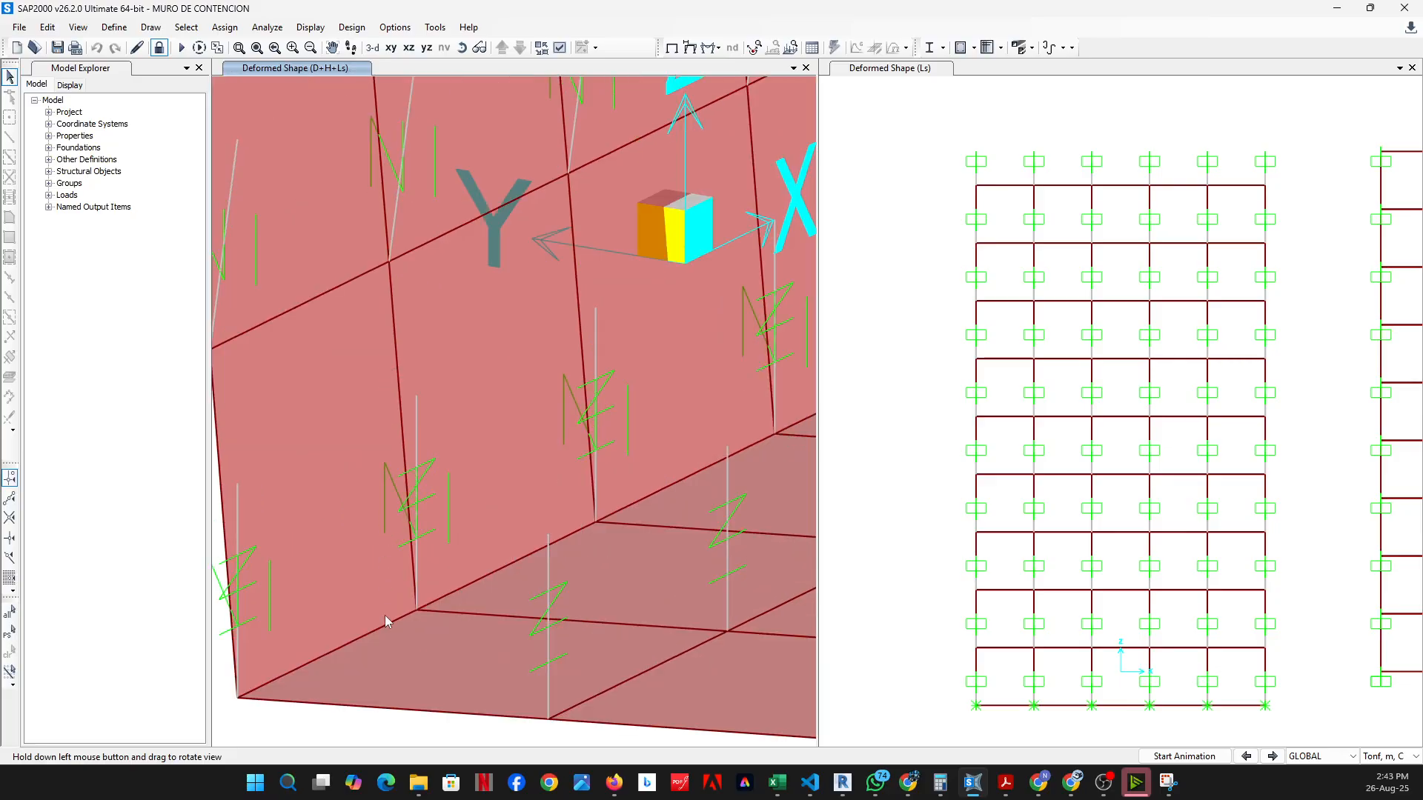
scroll(374, 614, "down", 5)
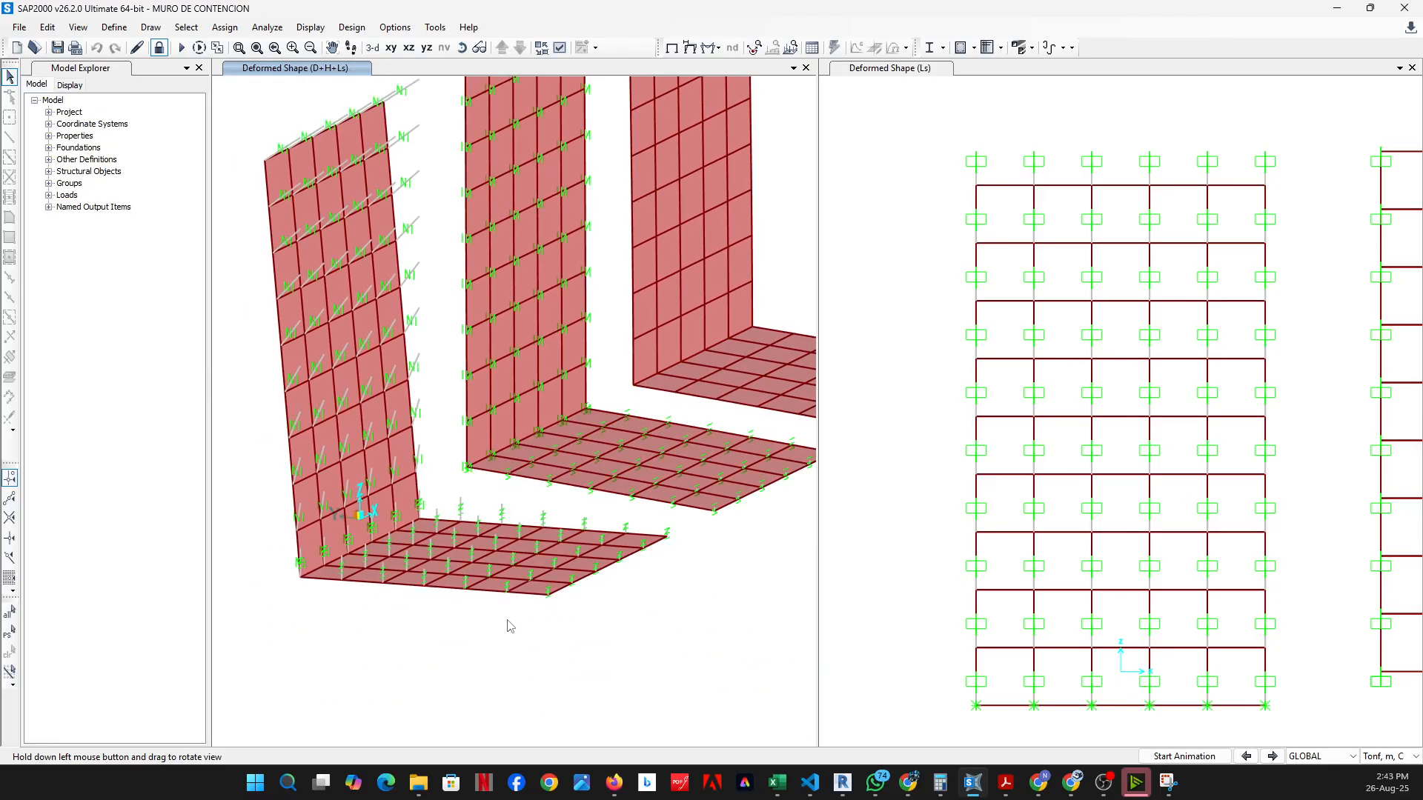
middle_click_drag(386, 606, 439, 627)
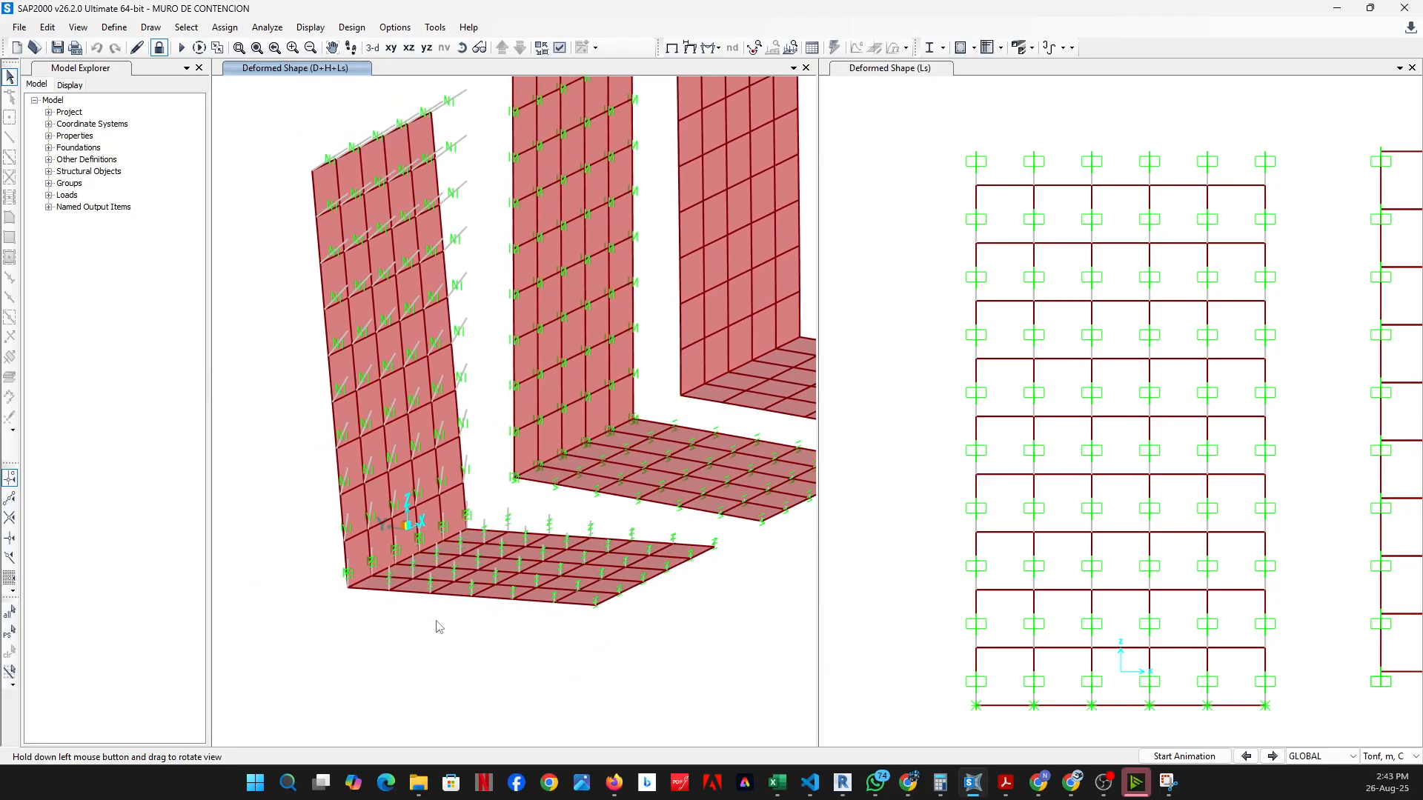
Read the joint displacements at an interior joint on the top edge of the first wall's stem
right_click(311, 173)
left_click(277, 207)
scroll(401, 208, "up", 6)
mouse_move(429, 197)
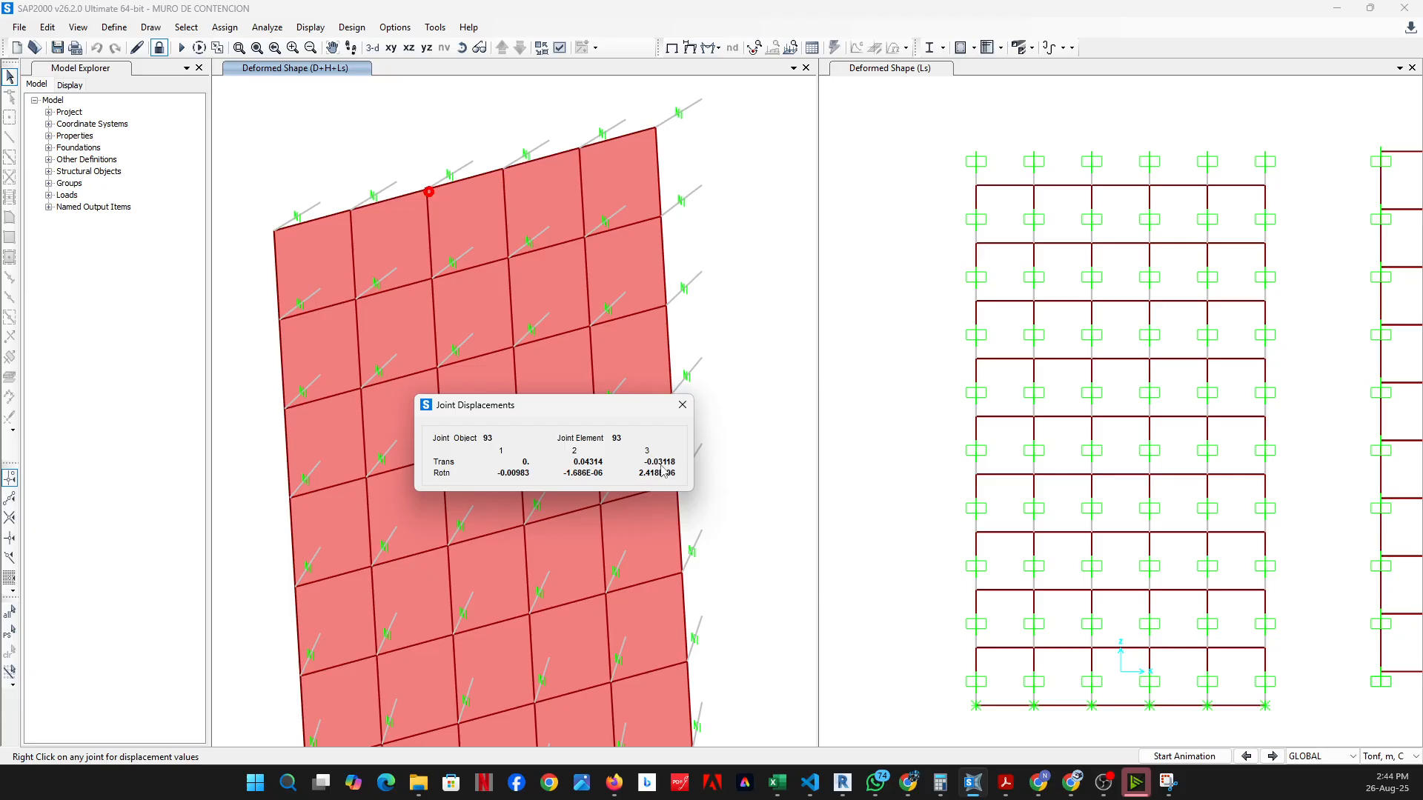
left_click(682, 404)
Read the joint displacements at an interior joint where the first wall's stem meets its base slab
scroll(489, 622, "down", 3)
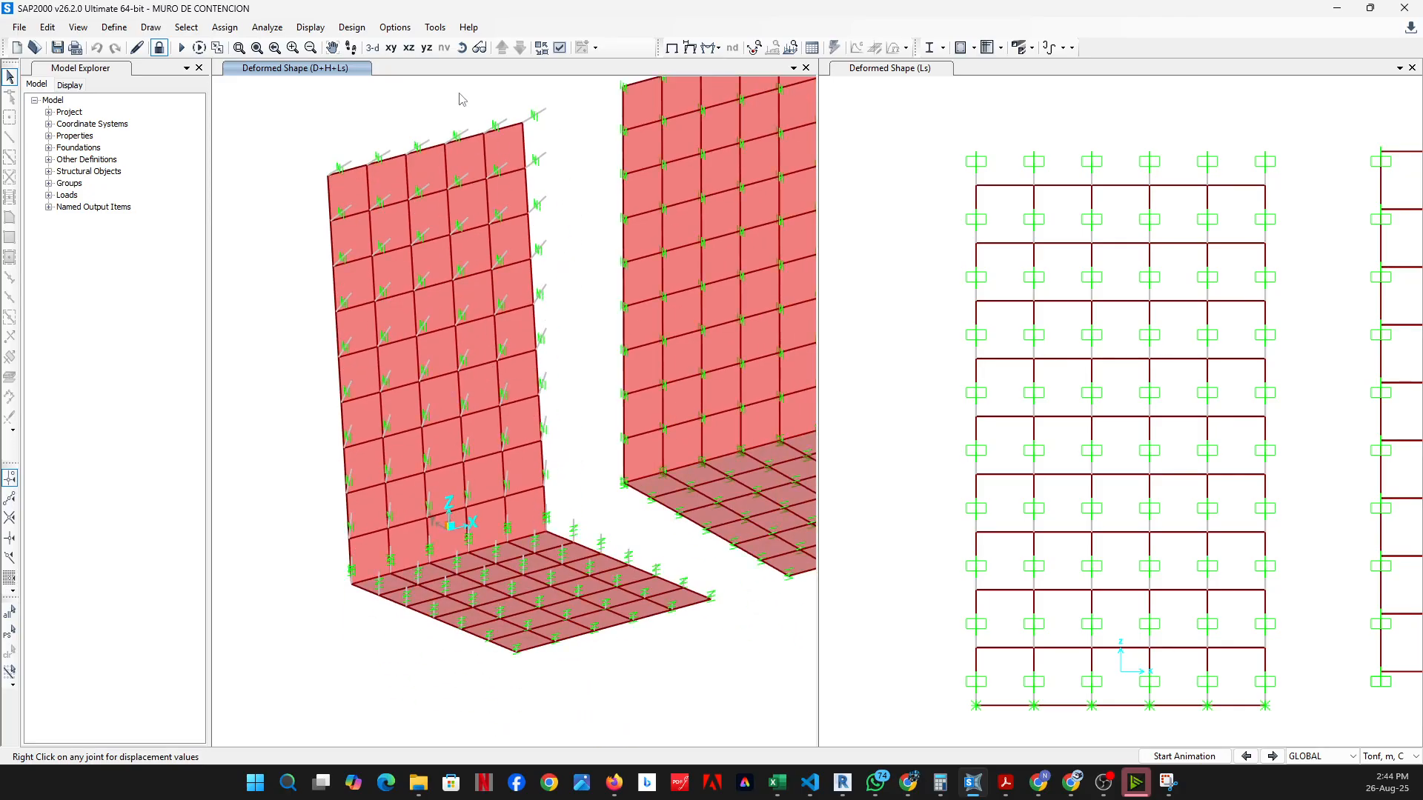
left_click(461, 47)
left_click_drag(502, 440, 583, 462)
scroll(581, 461, "up", 2)
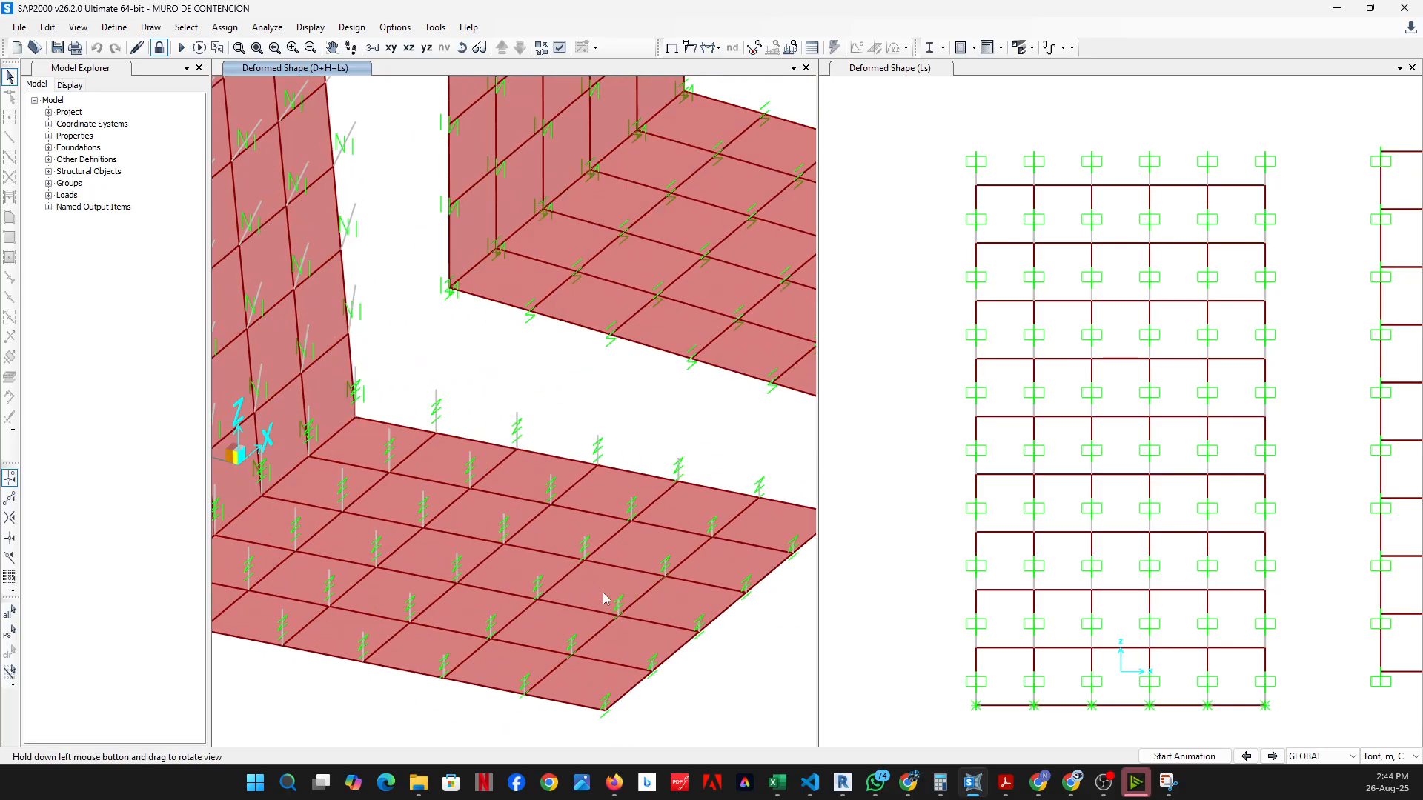
mouse_move(311, 460)
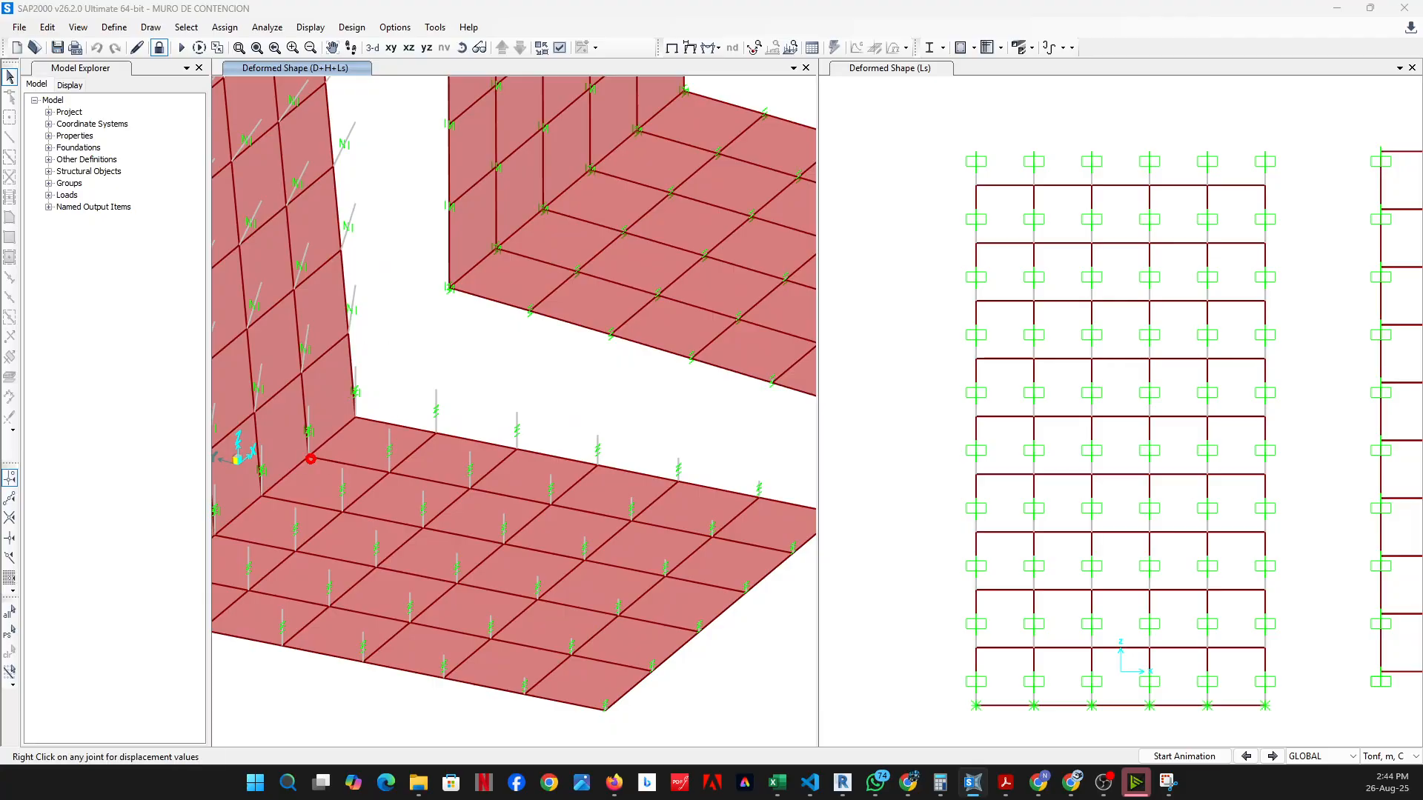
right_click(311, 460)
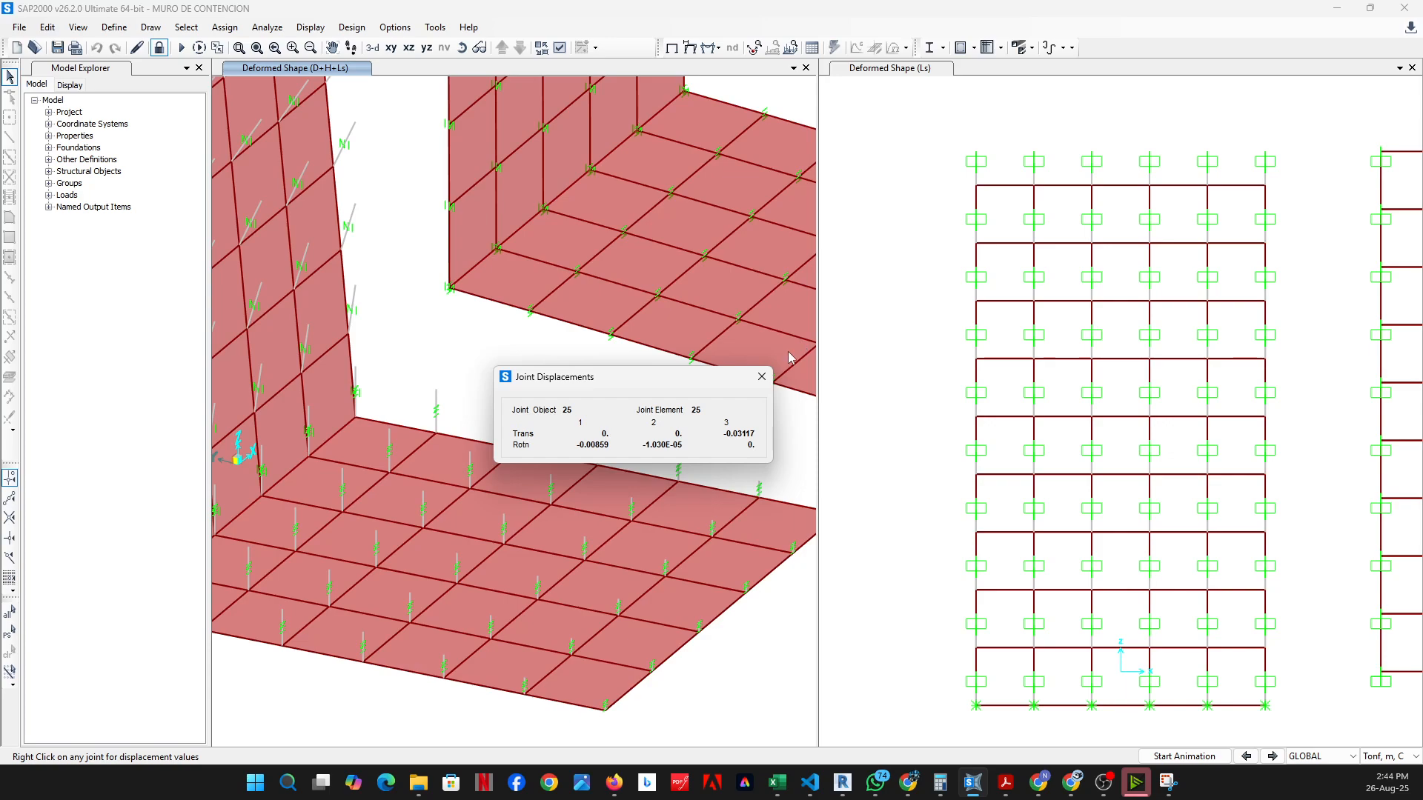
left_click(762, 376)
Read the joint displacements at an interior joint on the free edge of the first wall's base slab
middle_click_drag(658, 466, 464, 421)
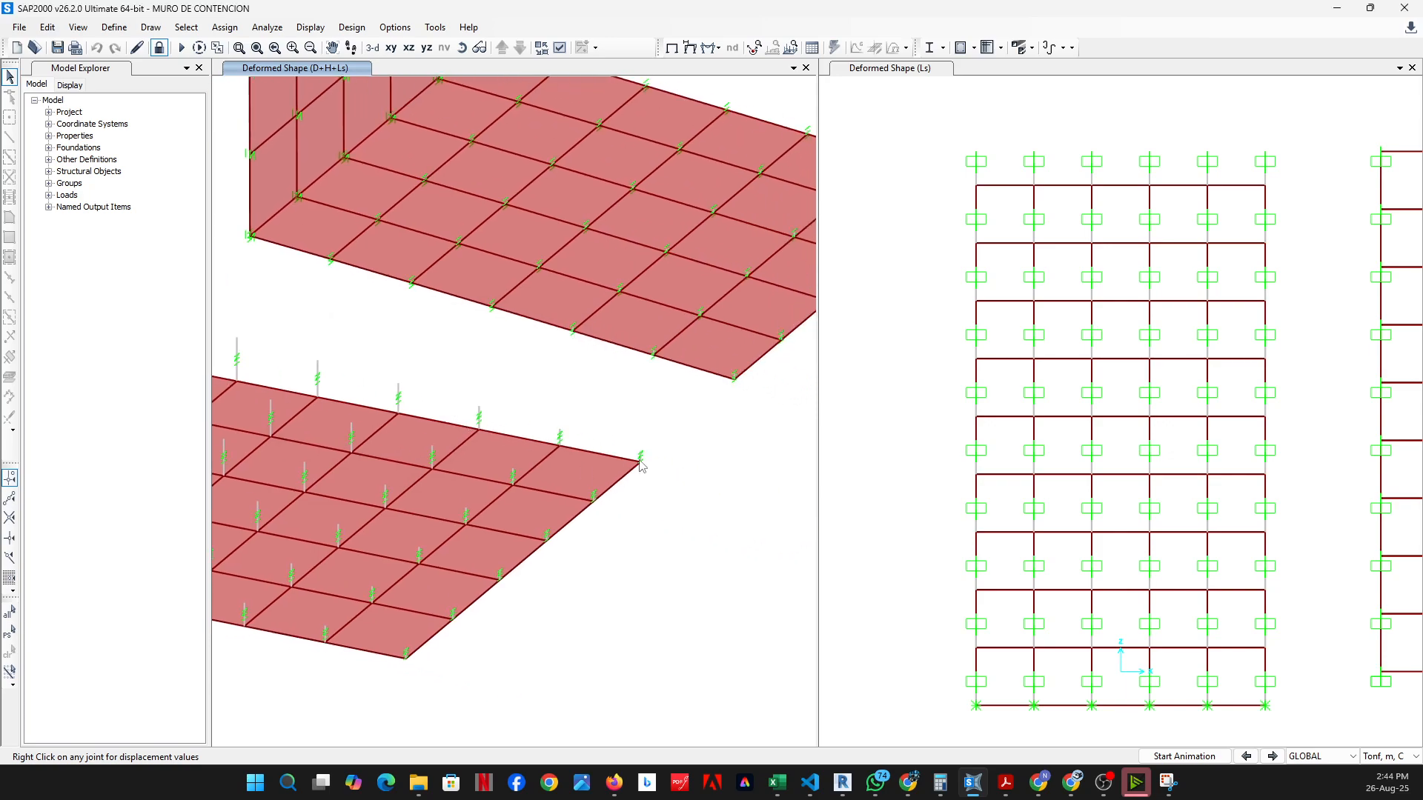
right_click(596, 504)
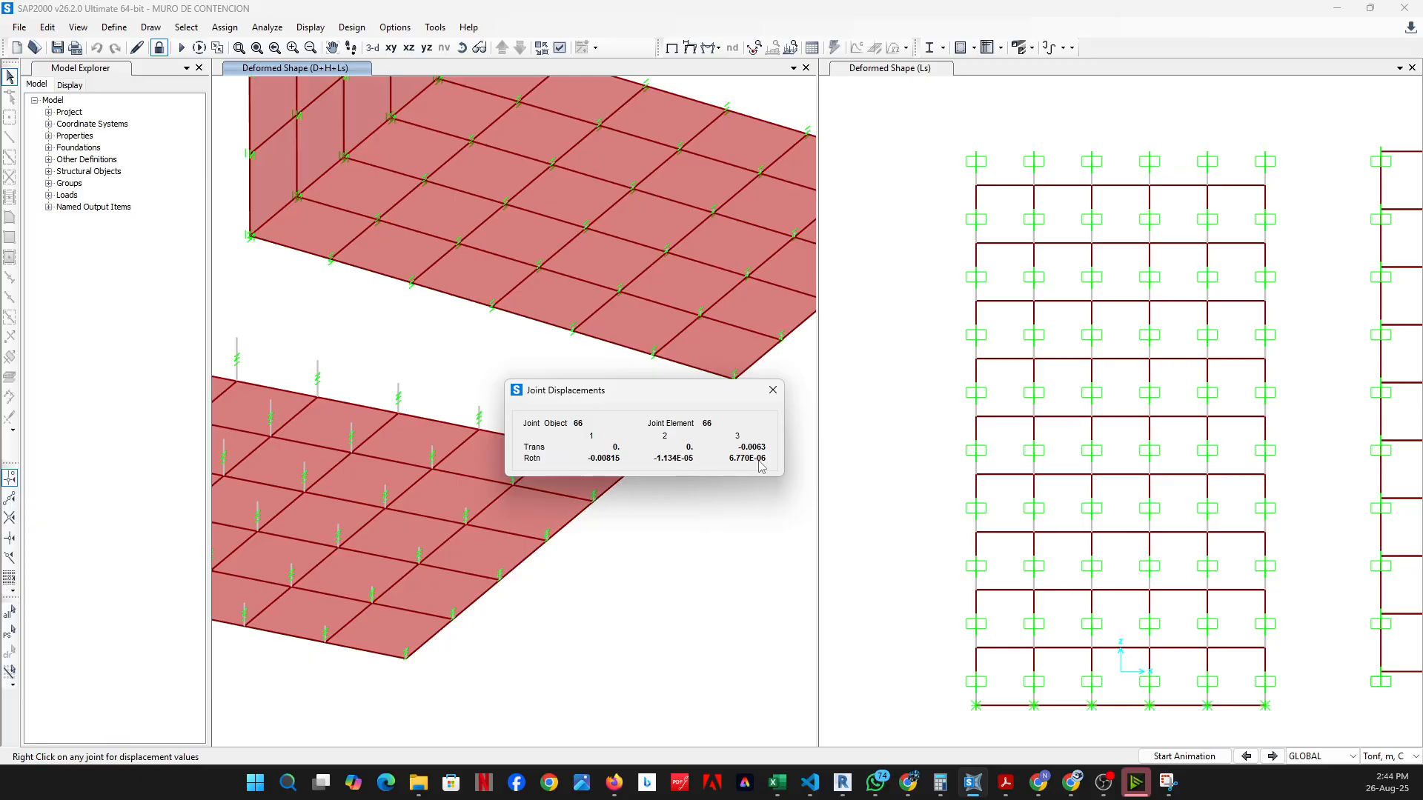
left_click(773, 390)
Switch to Snipping Tool and capture the D+H+Ls deformed shape with the whole first wall in frame
scroll(547, 460, "down", 3)
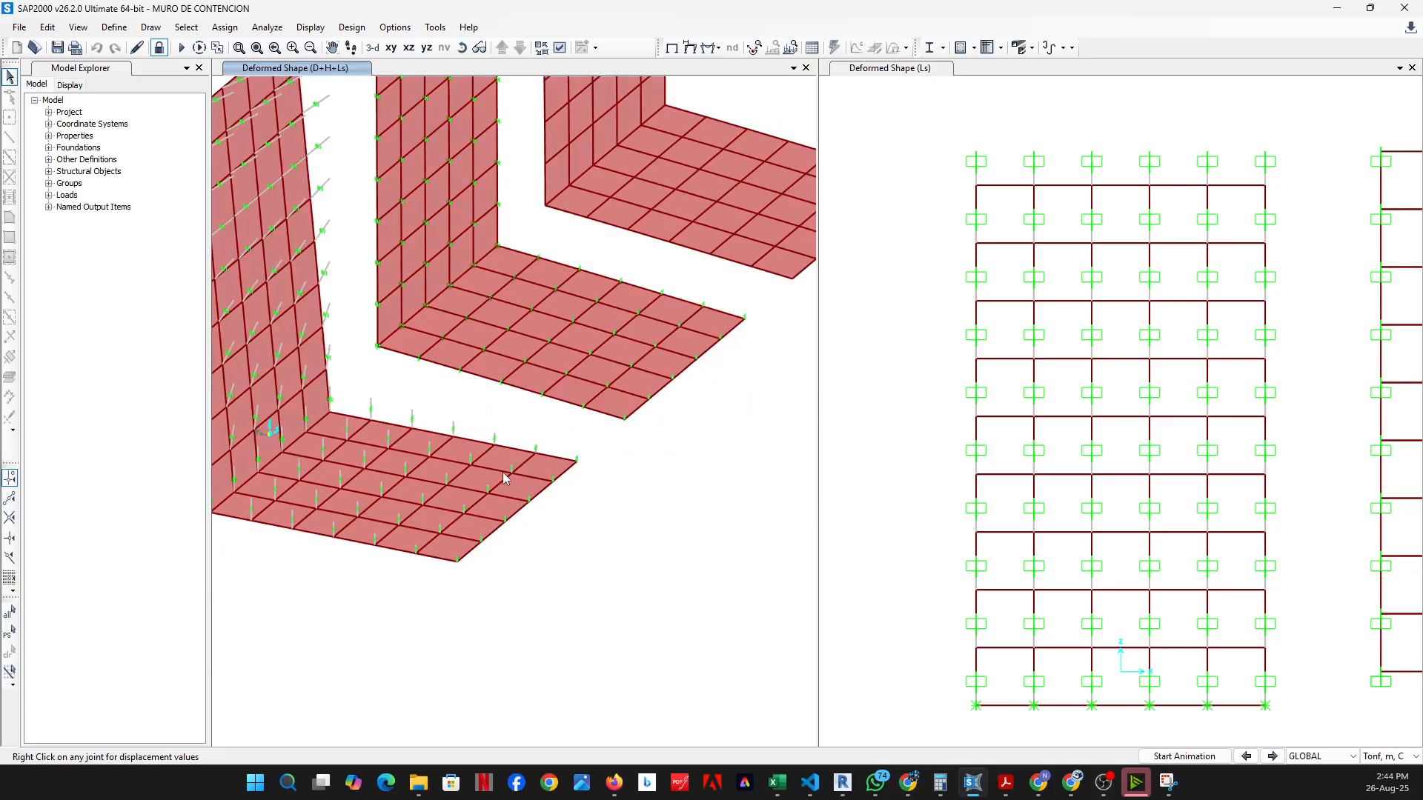
middle_click_drag(423, 516, 605, 559)
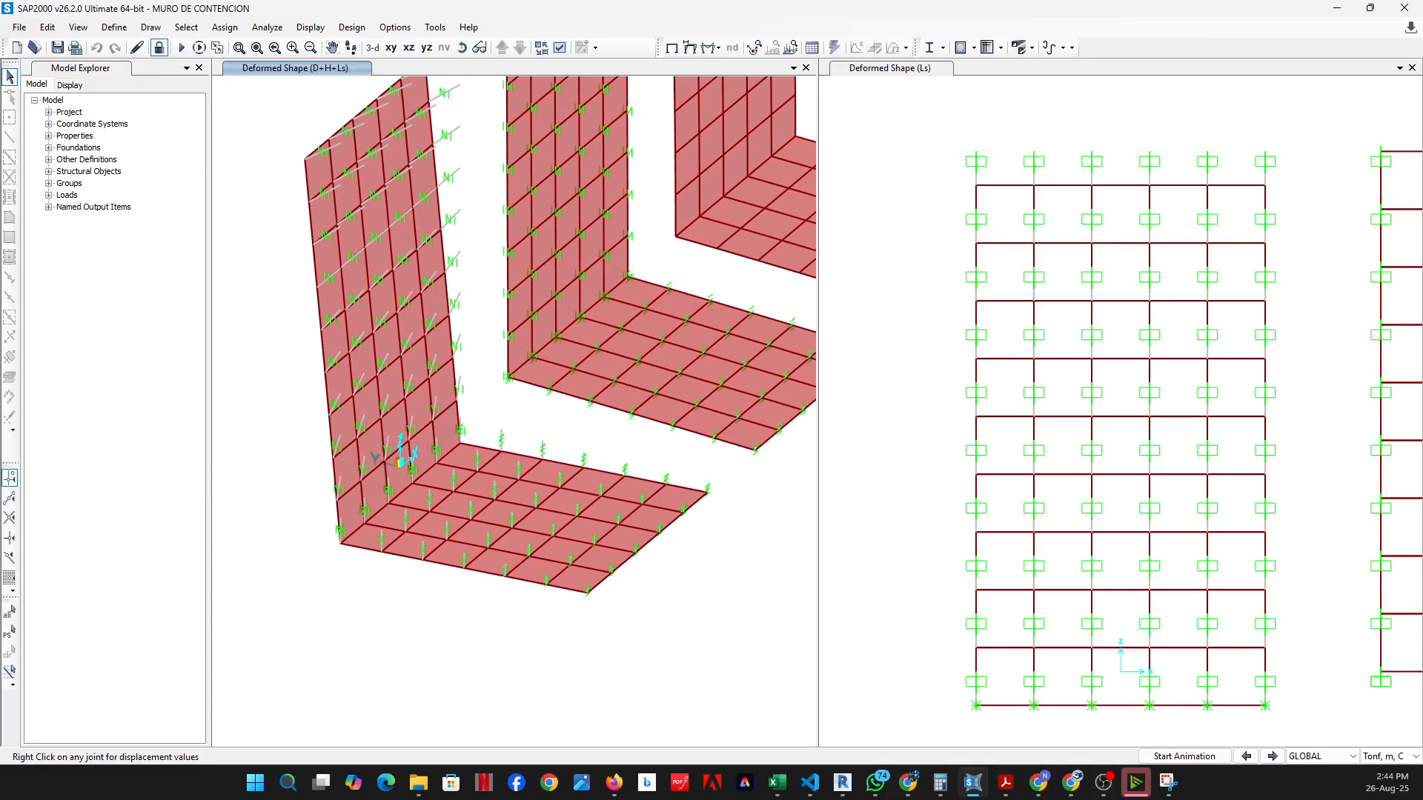
key("alt+Tab")
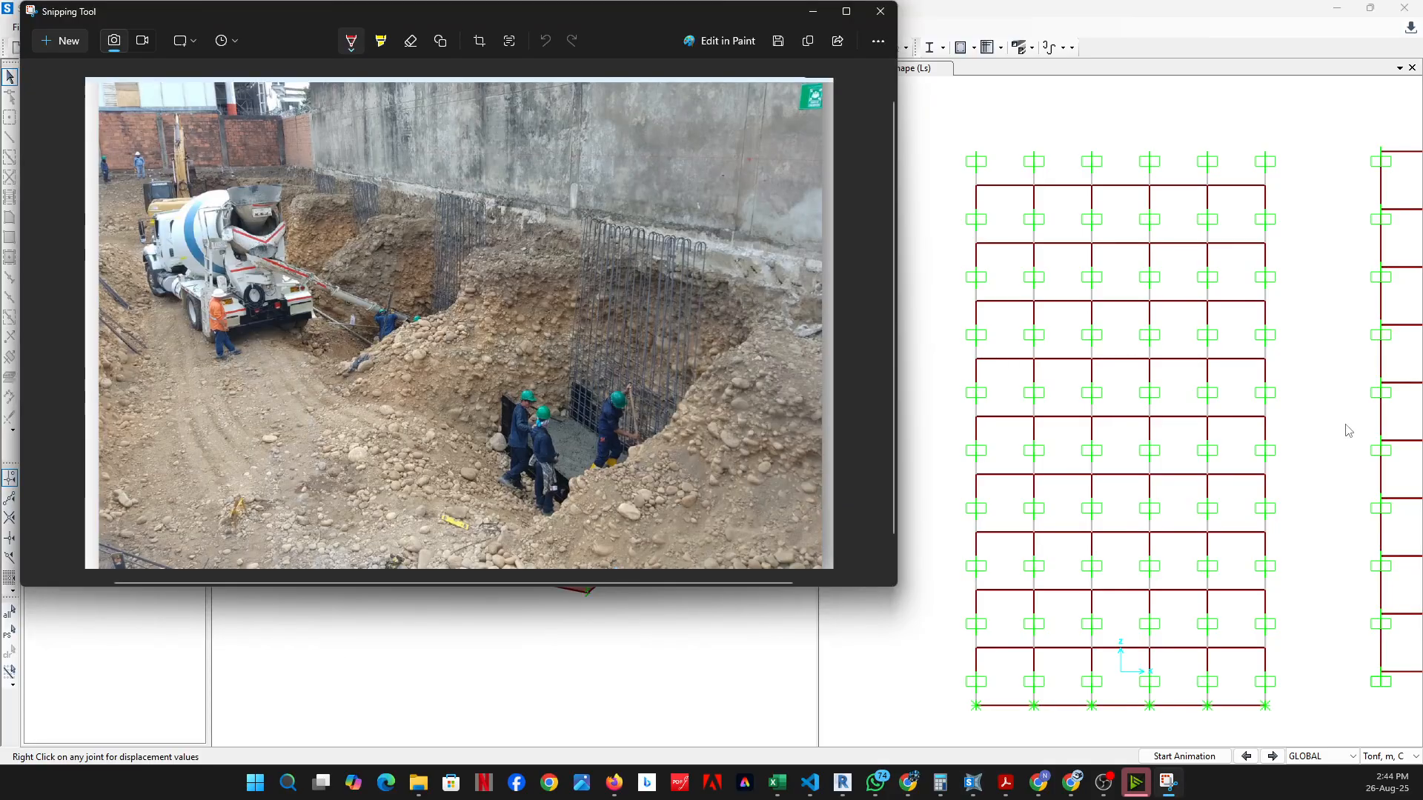
left_click(63, 35)
left_click_drag(123, 19, 1045, 742)
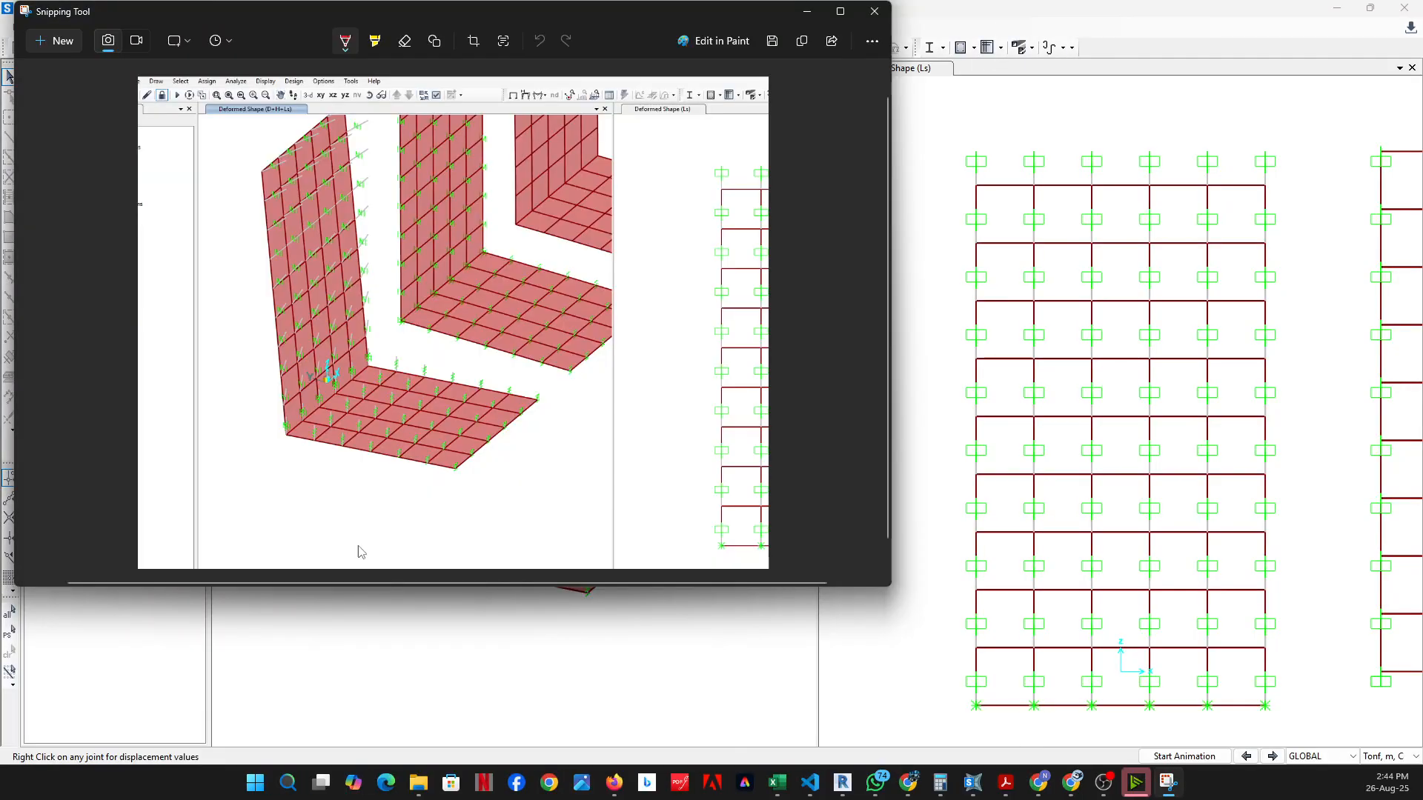
Sketch a red distribution diagram with five downward arrows beneath the first wall's base, mark its free edge and add a check mark
mouse_move(285, 446)
left_mouse_down()
mouse_move(288, 531)
mouse_move(456, 510)
mouse_move(450, 476)
left_mouse_up()
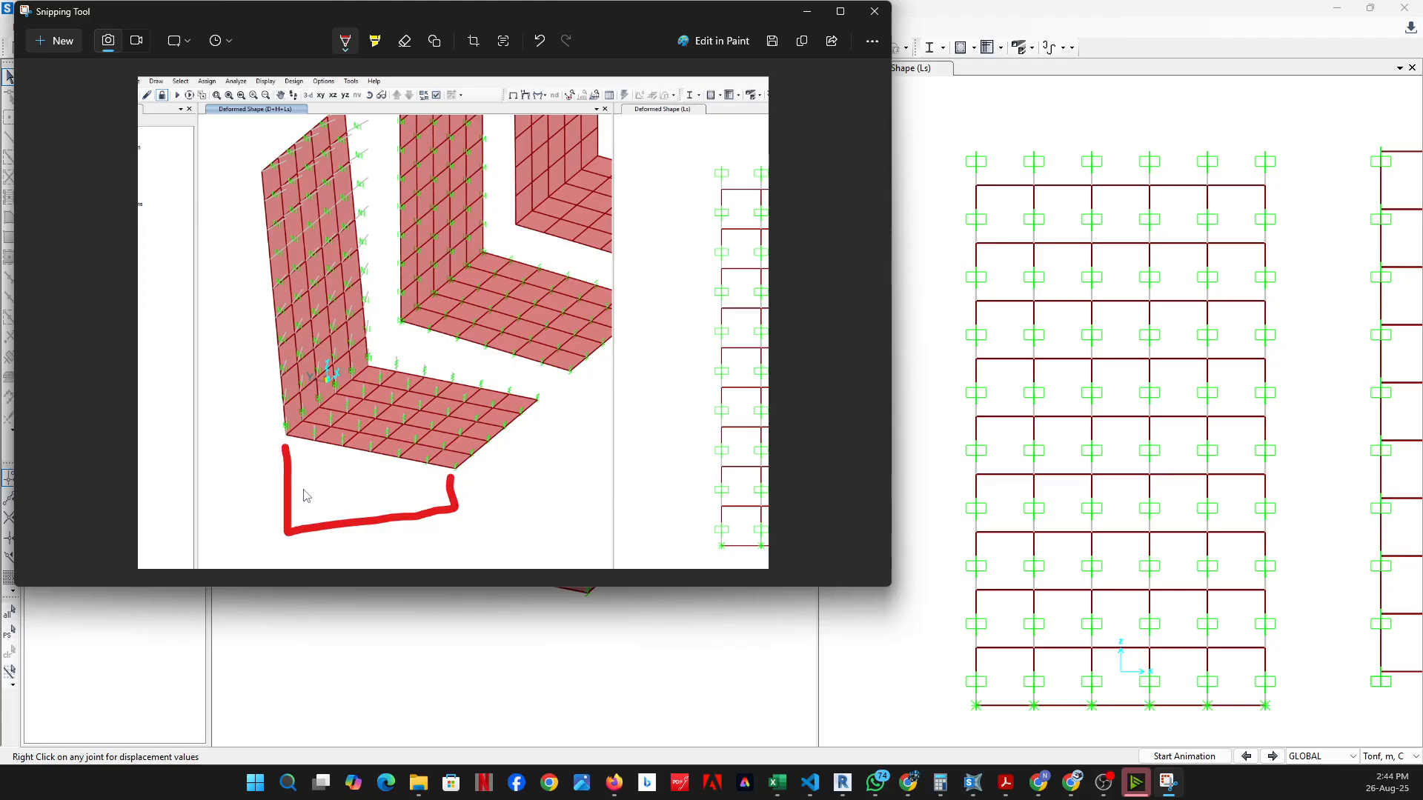
left_click_drag(312, 457, 321, 512)
mouse_move(344, 465)
left_mouse_down()
mouse_move(346, 519)
mouse_move(375, 512)
left_mouse_up()
left_click_drag(364, 500, 403, 507)
left_click_drag(394, 498, 421, 513)
mouse_move(431, 473)
left_mouse_down()
mouse_move(427, 501)
mouse_move(552, 404)
mouse_move(492, 460)
left_mouse_up()
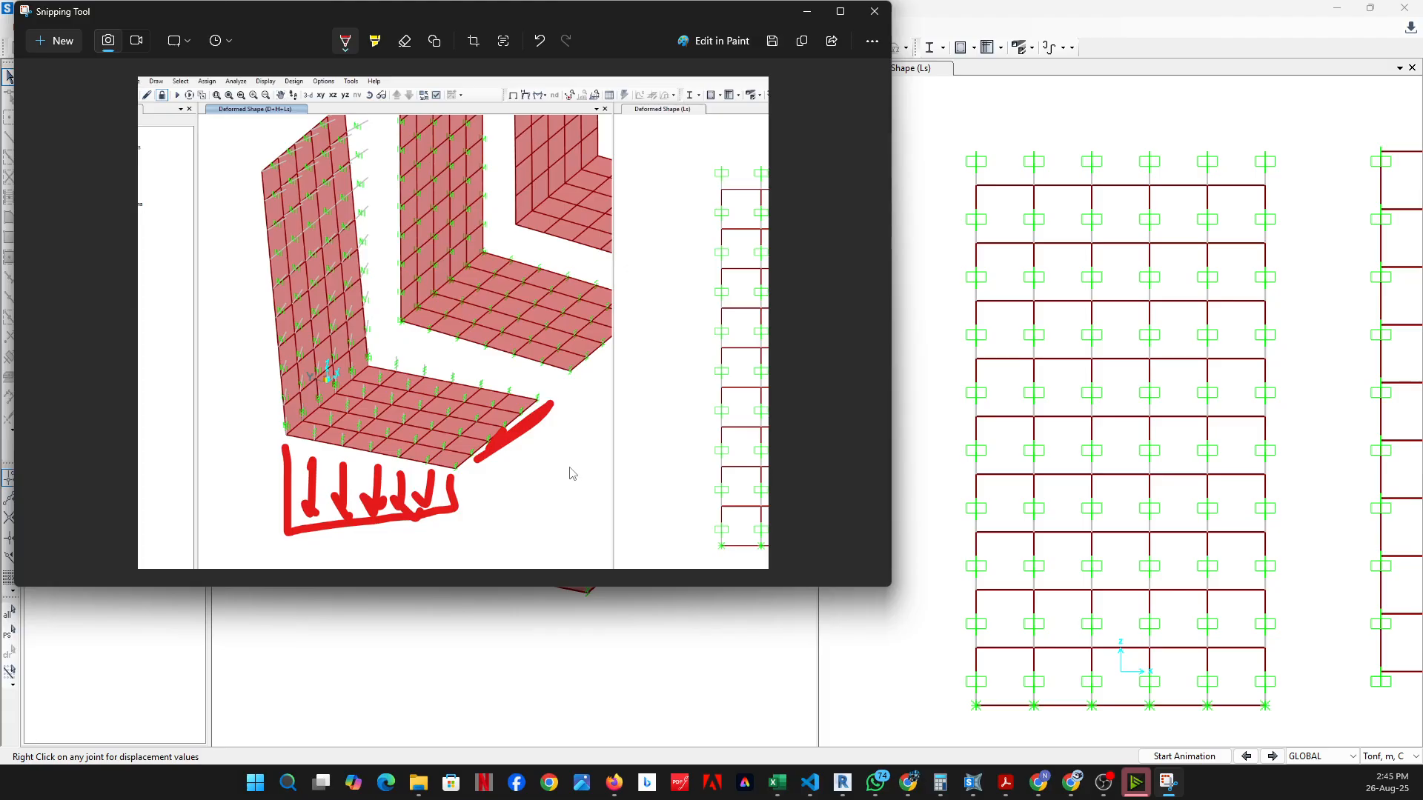
left_click_drag(571, 472, 665, 404)
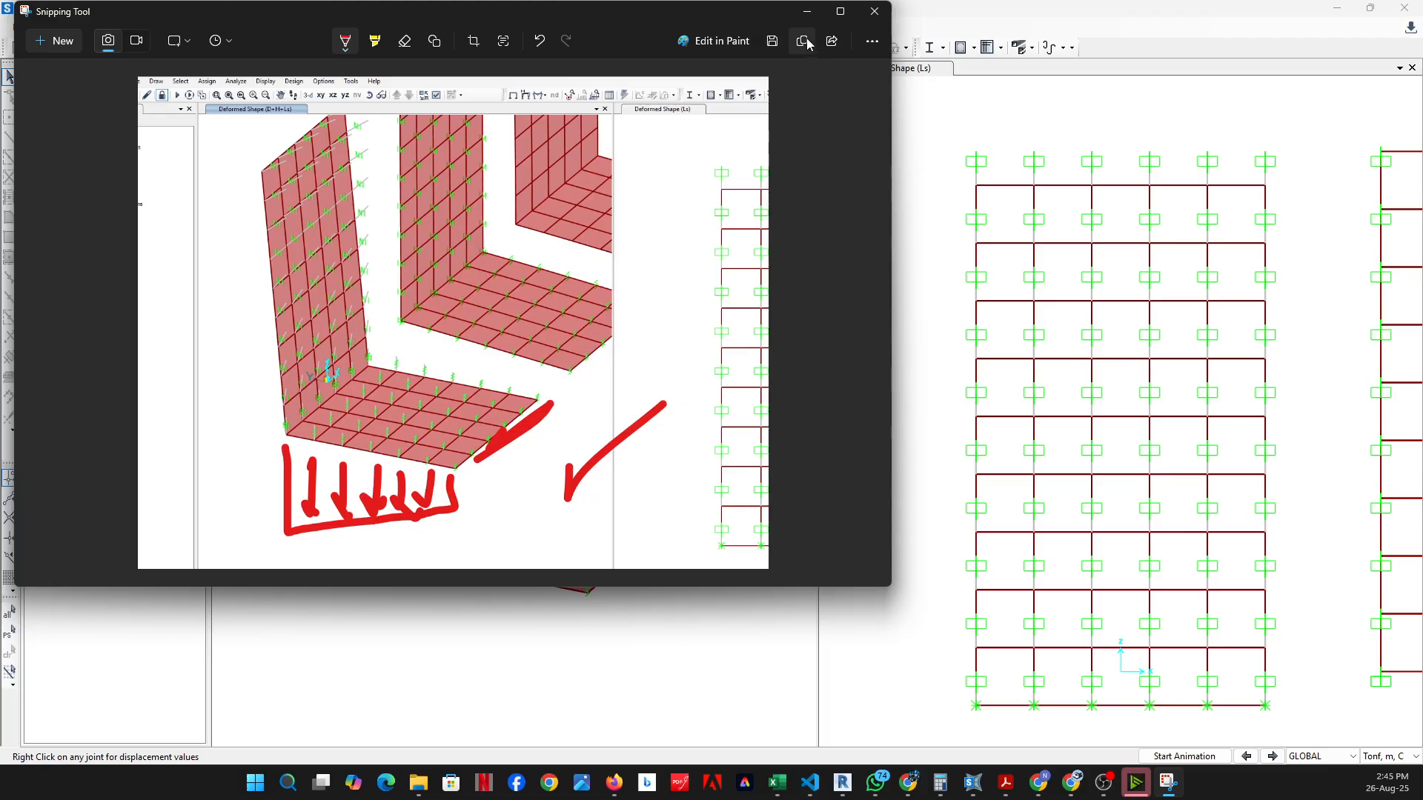
left_click(807, 12)
Remove the first and third walls from the view so that only the second wall is displayed
scroll(556, 459, "down", 5)
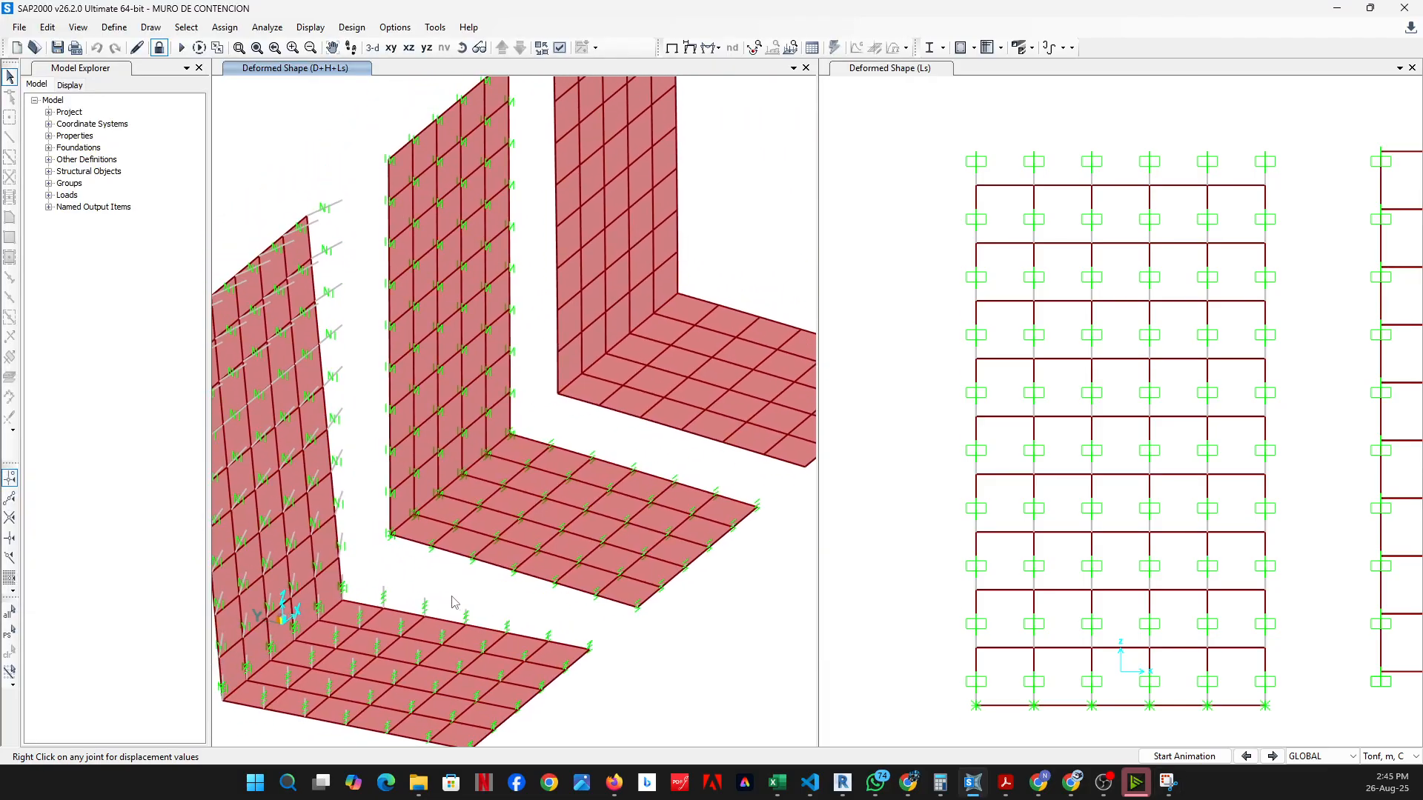
middle_click_drag(425, 568, 474, 545)
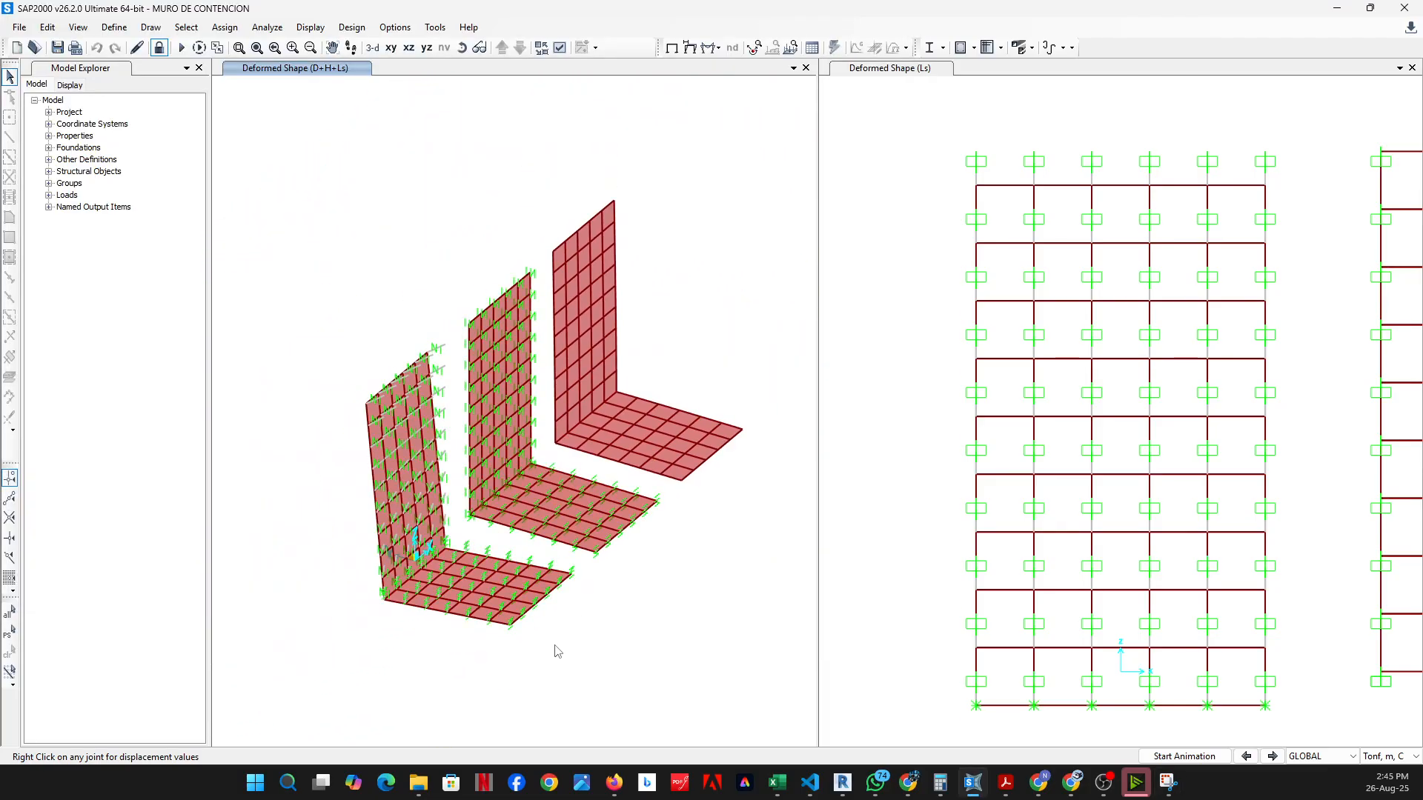
left_click(462, 47)
left_click_drag(505, 369, 312, 303)
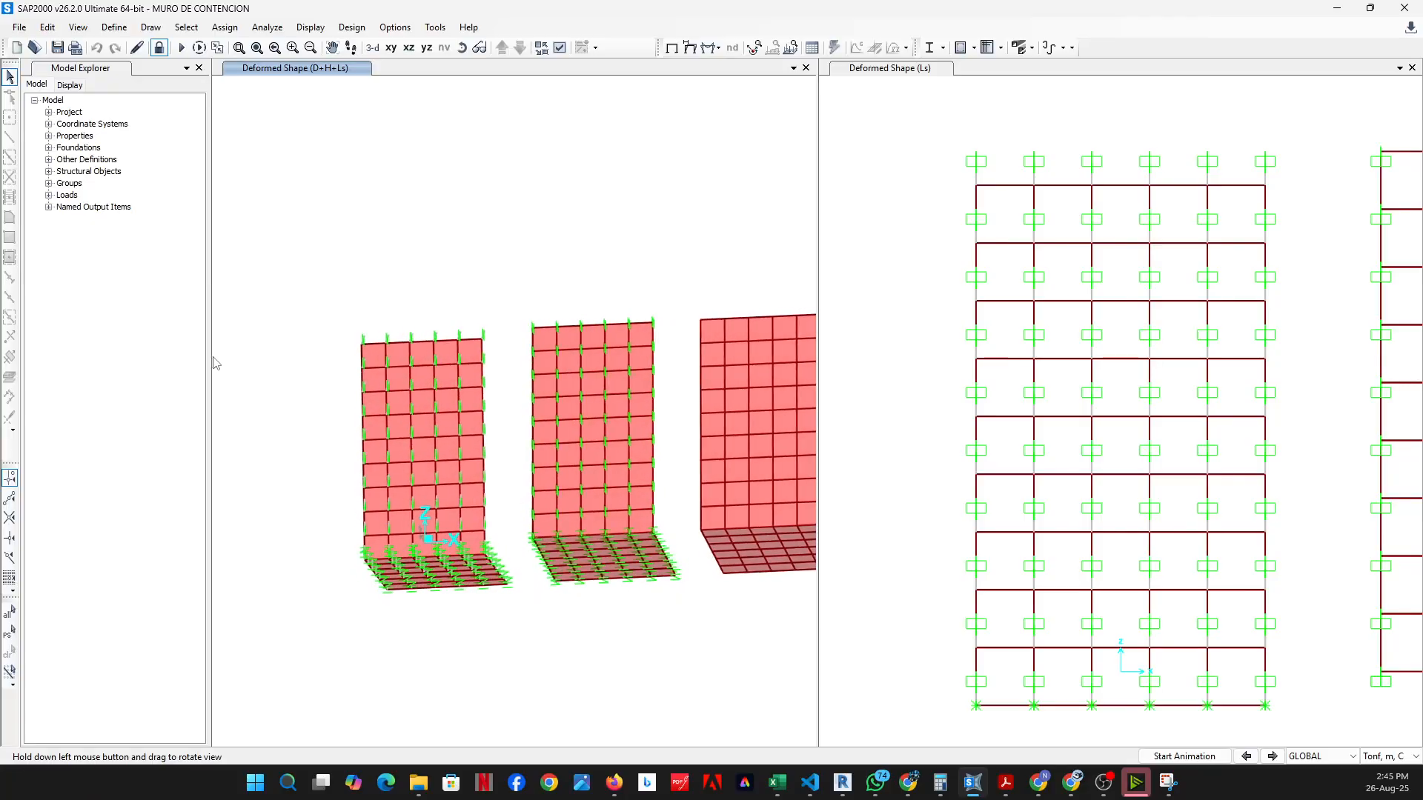
left_click_drag(271, 227, 521, 645)
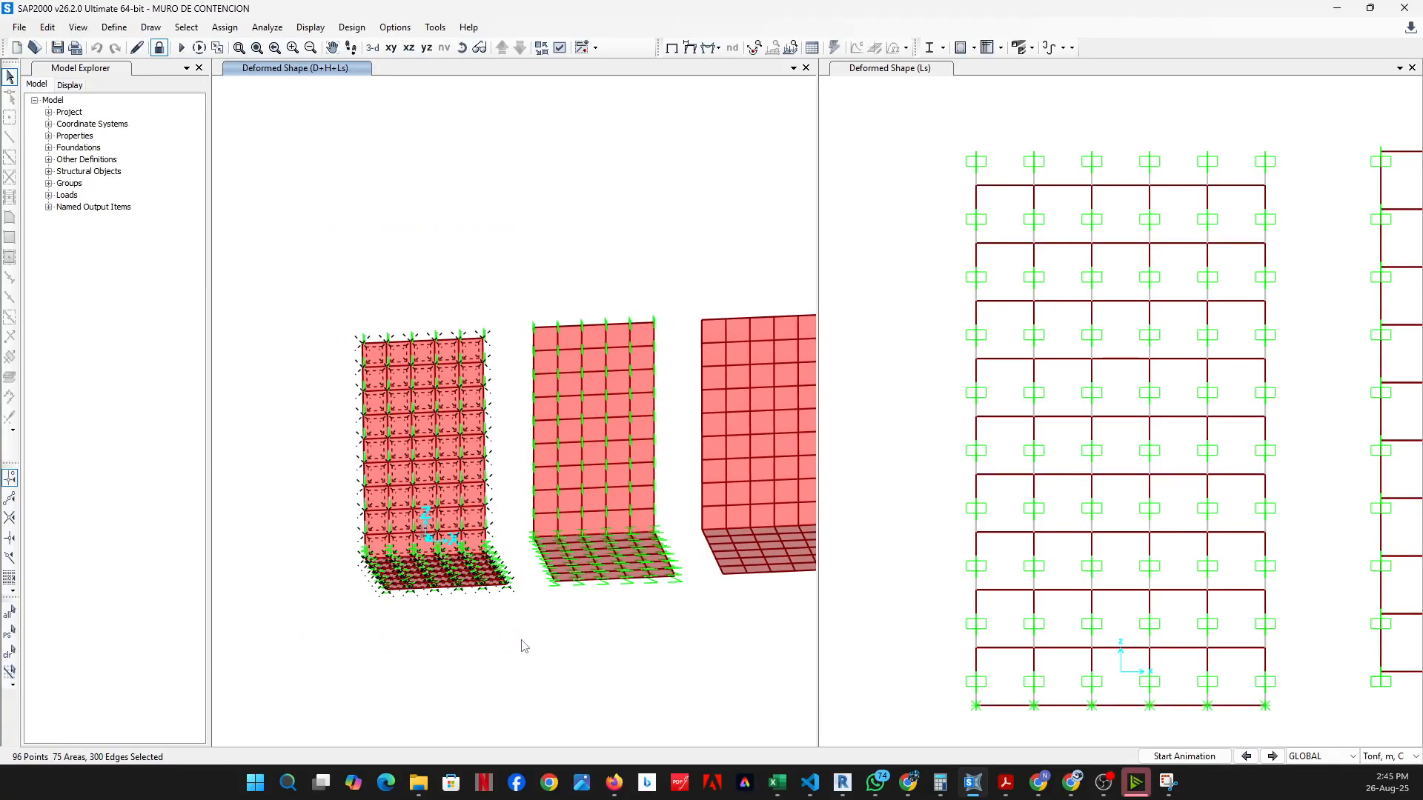
middle_click_drag(521, 645, 381, 638)
left_click_drag(502, 264, 700, 581)
right_click(700, 579)
left_click(784, 723)
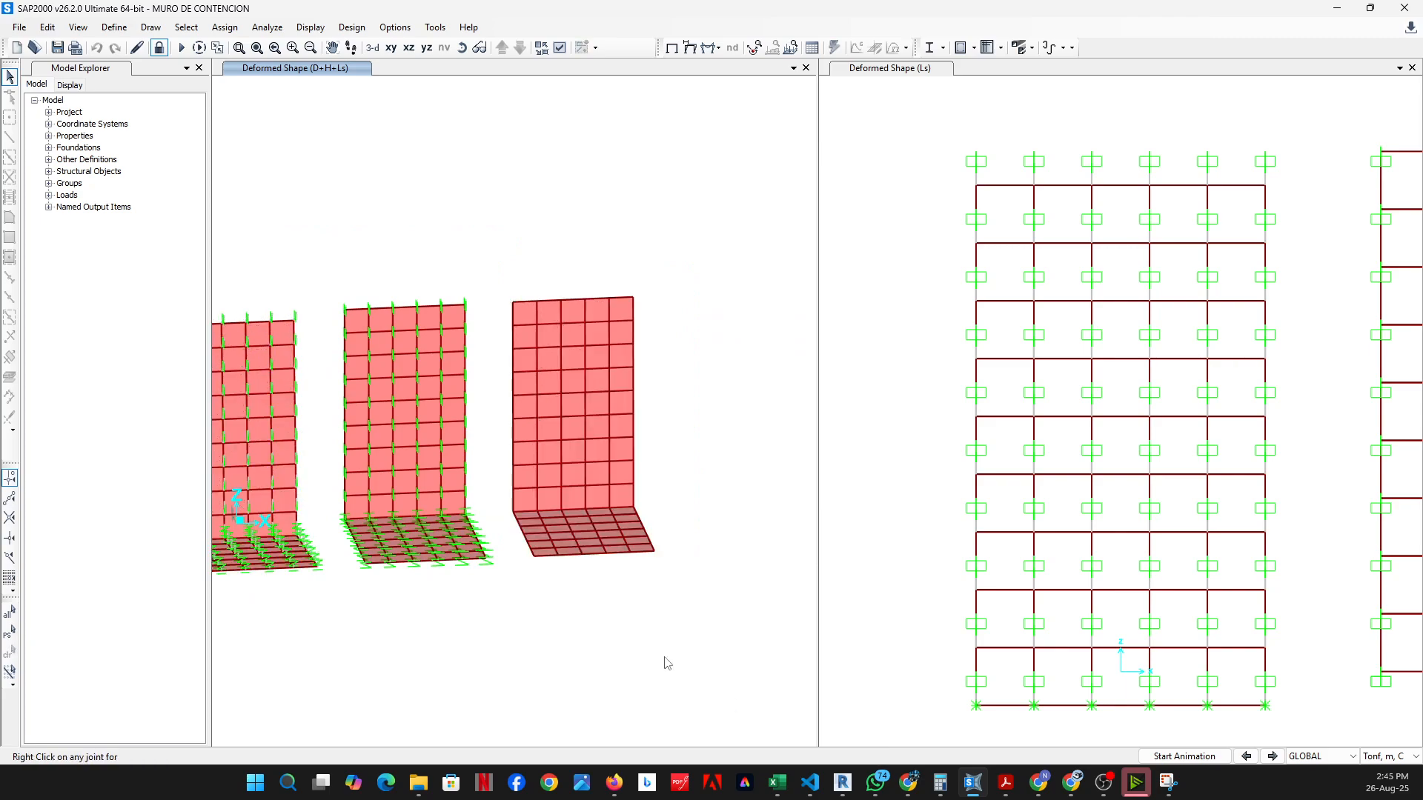
Display the isolated second wall's deformed shape for load case H with automatic scaling
left_click(690, 48)
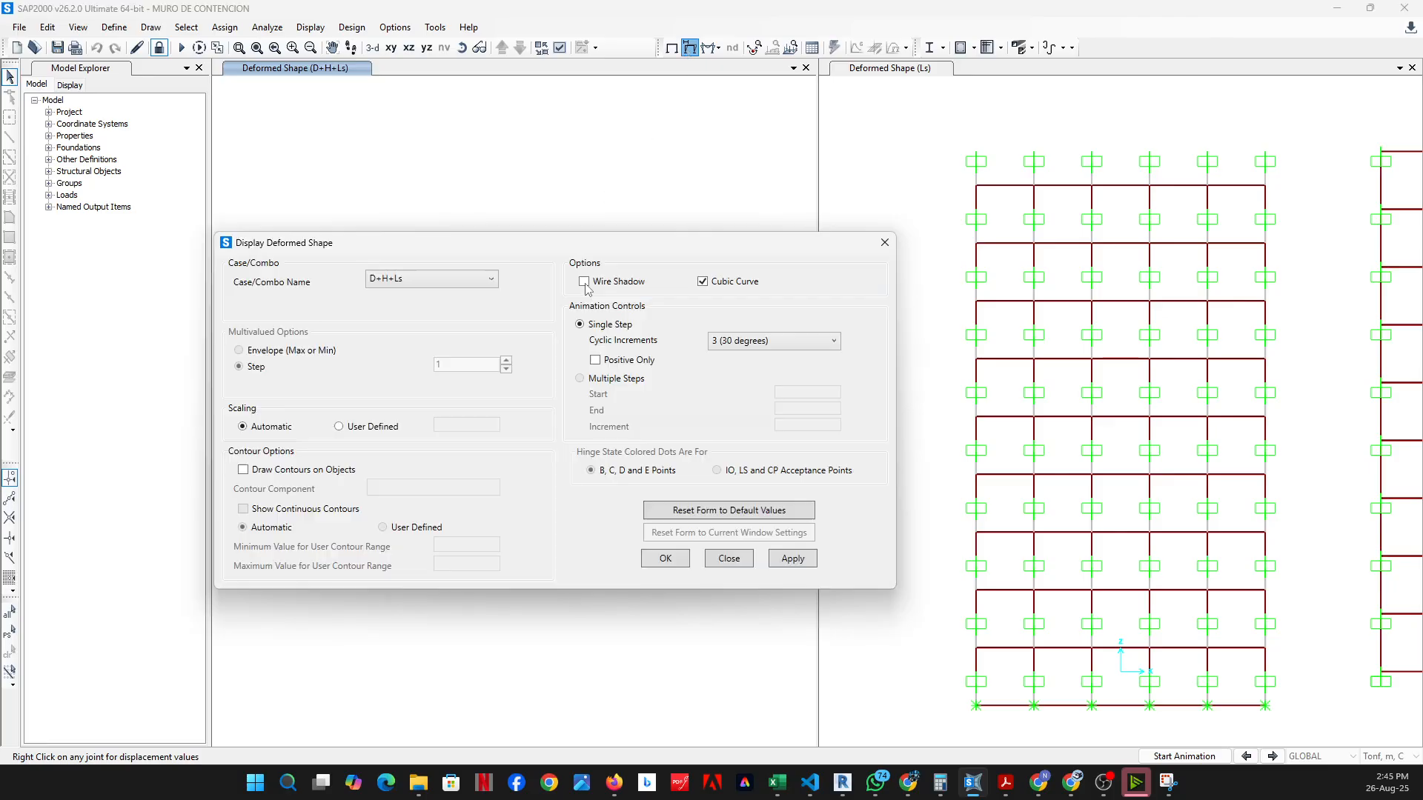
left_click(466, 278)
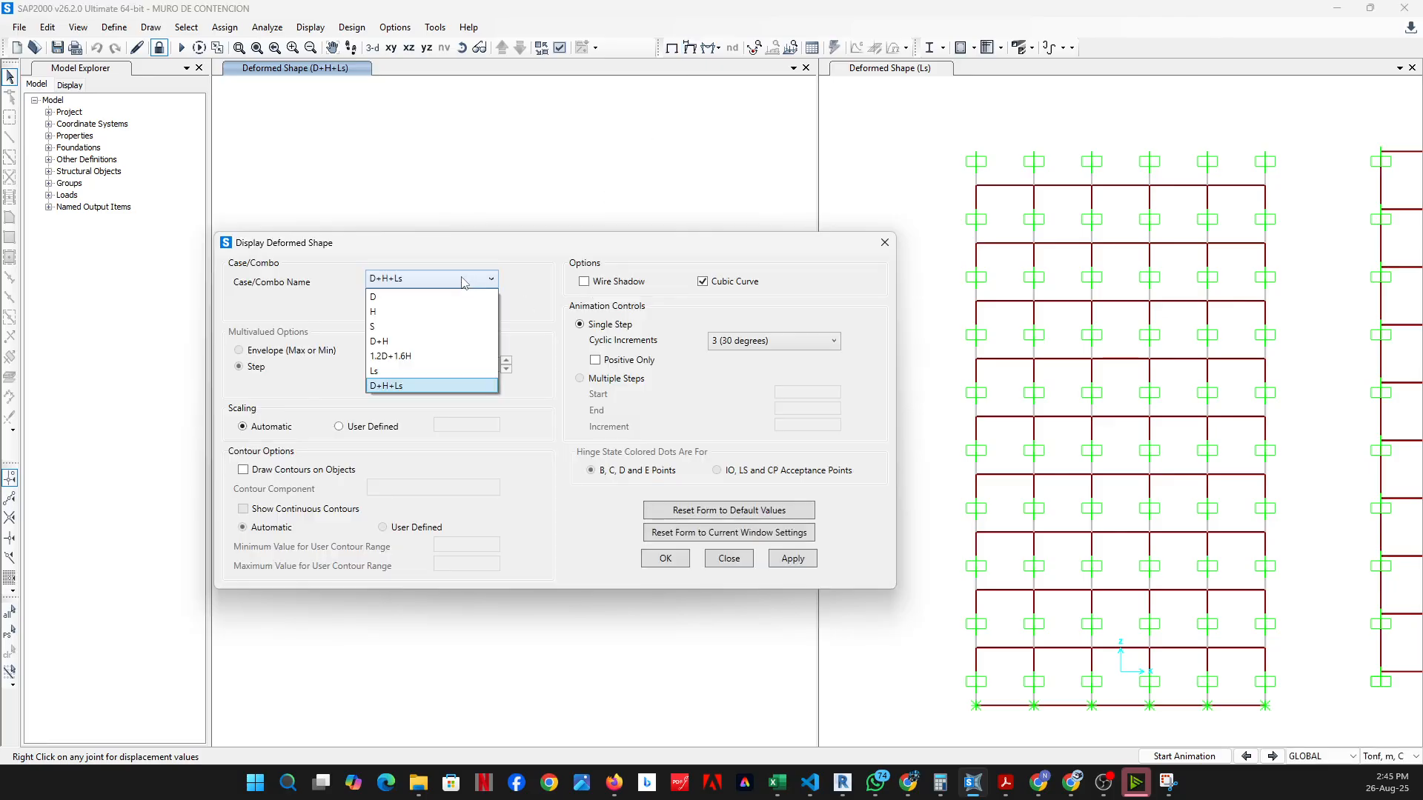
left_click(444, 312)
left_click(666, 560)
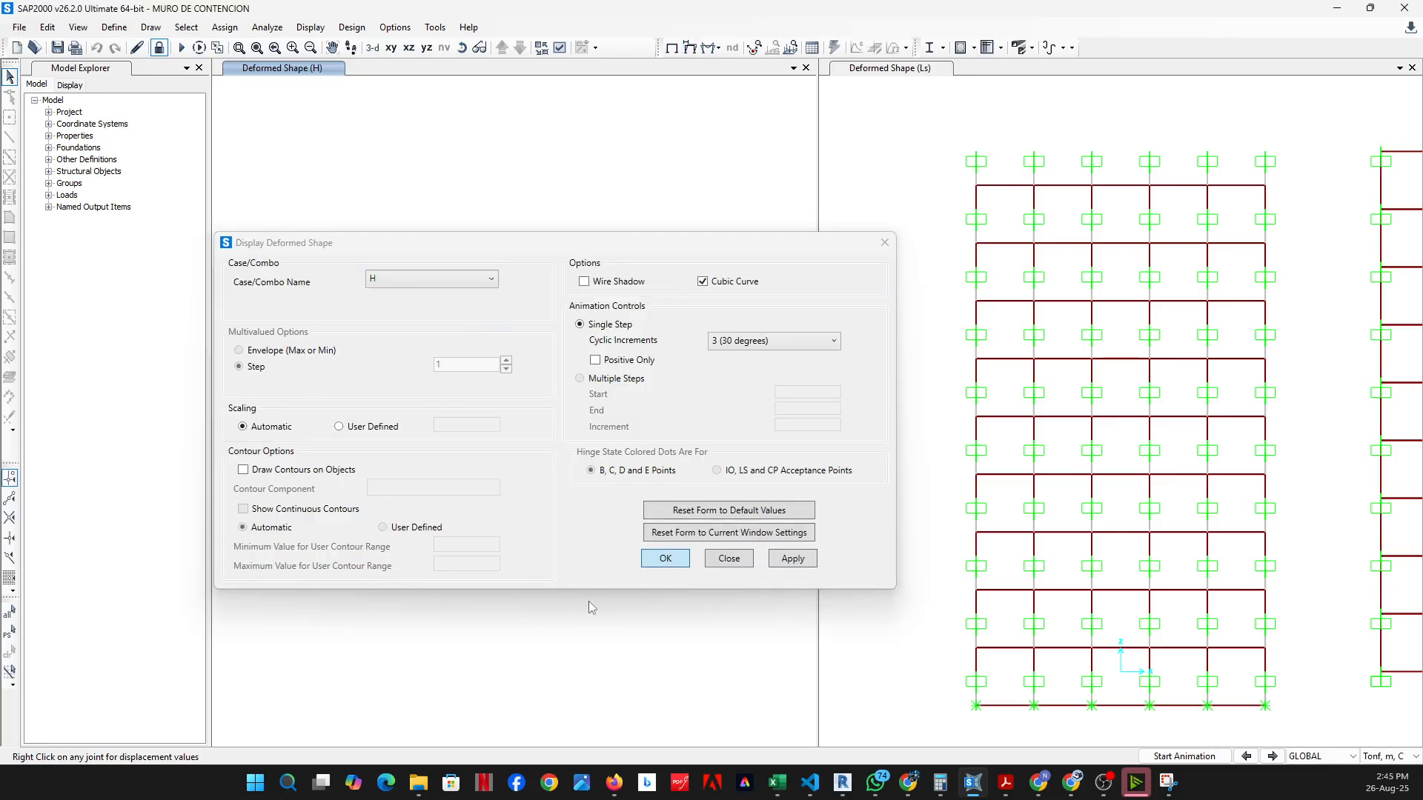
left_click(461, 49)
left_click_drag(478, 430, 467, 581)
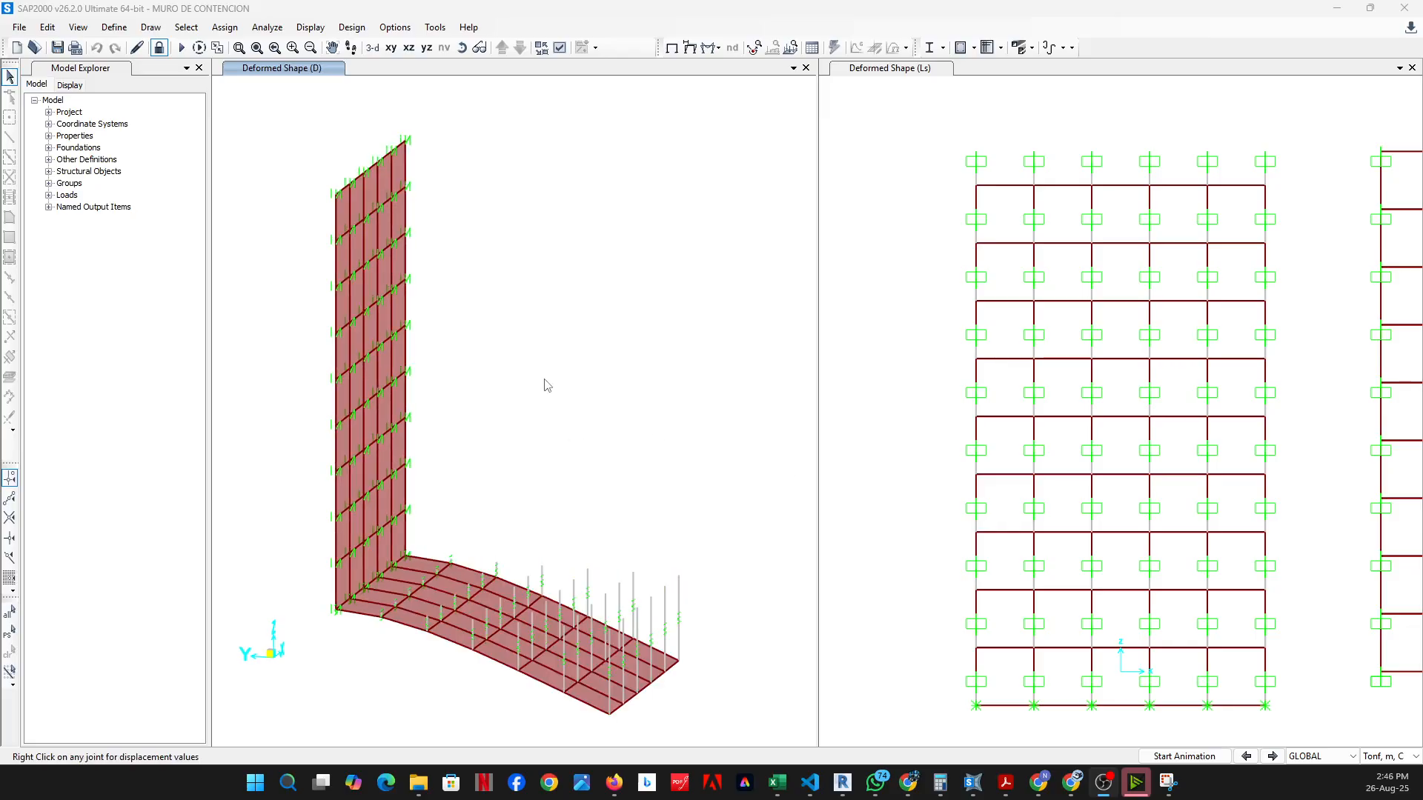
Examine the second wall's deformed base slab under load case D from side and oblique views, comparing it with the undeformed spring positions
left_click(461, 50)
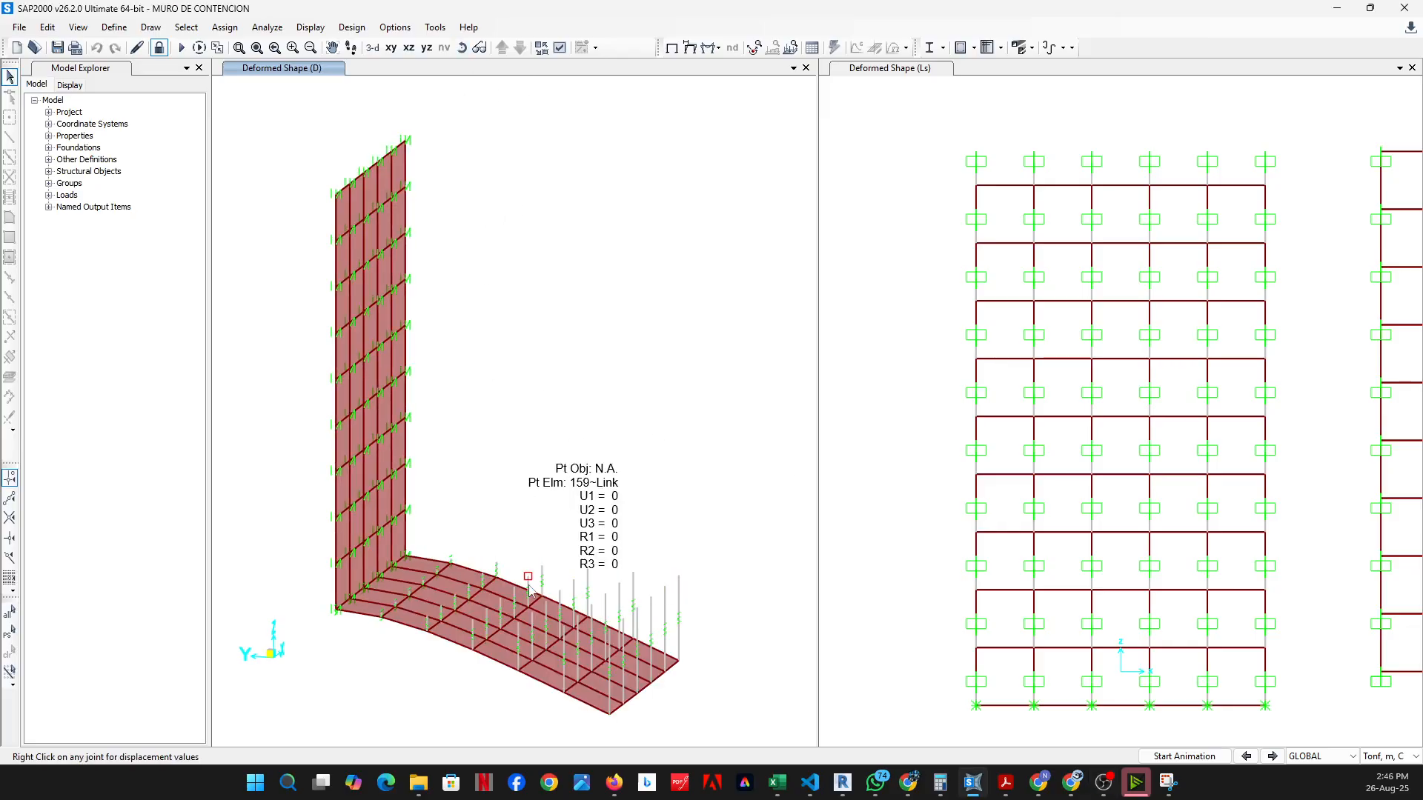
left_click_drag(524, 589, 539, 533)
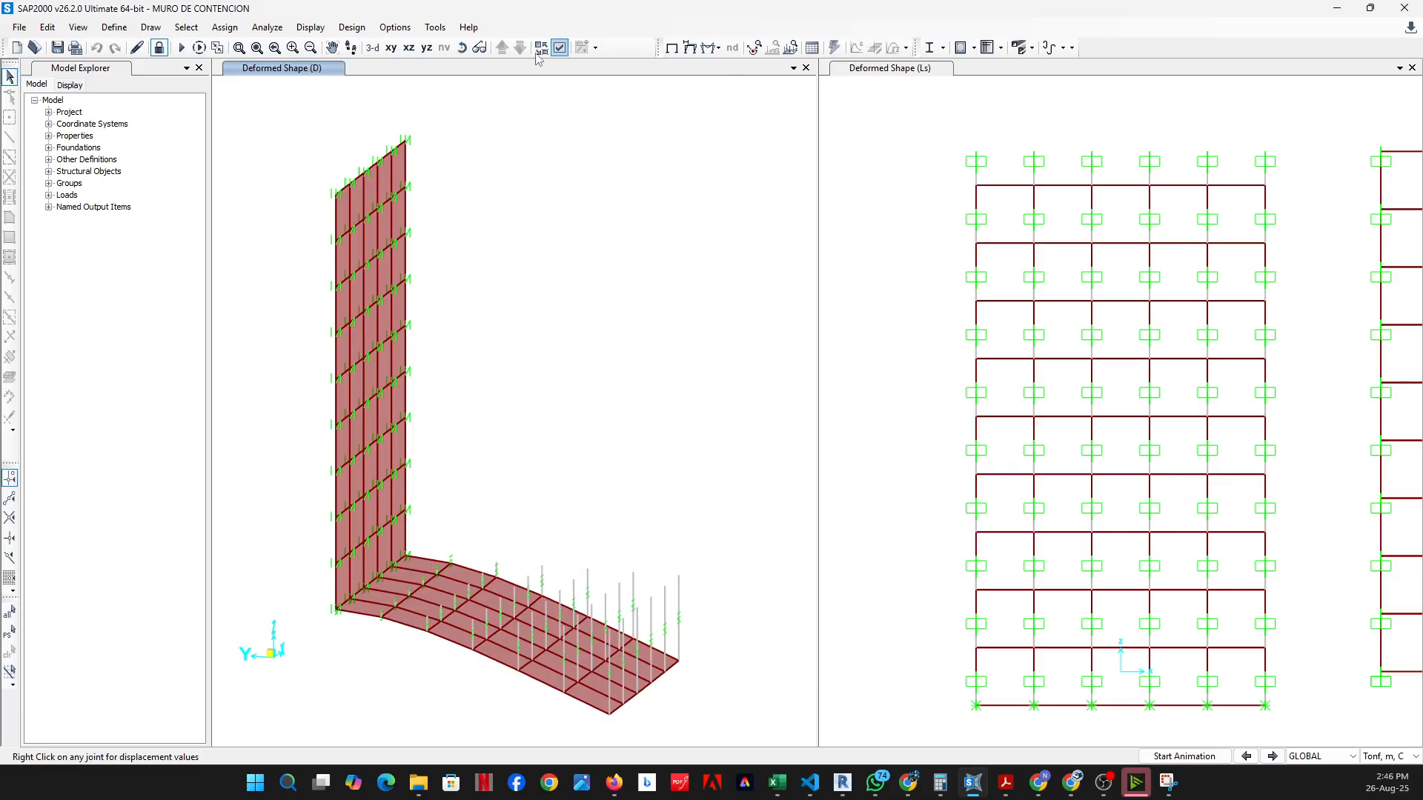
left_click(461, 48)
mouse_move(607, 489)
left_mouse_down()
mouse_move(669, 494)
mouse_move(709, 429)
mouse_move(699, 413)
mouse_move(696, 447)
mouse_move(407, 454)
mouse_move(366, 549)
mouse_move(683, 429)
mouse_move(676, 445)
left_mouse_up()
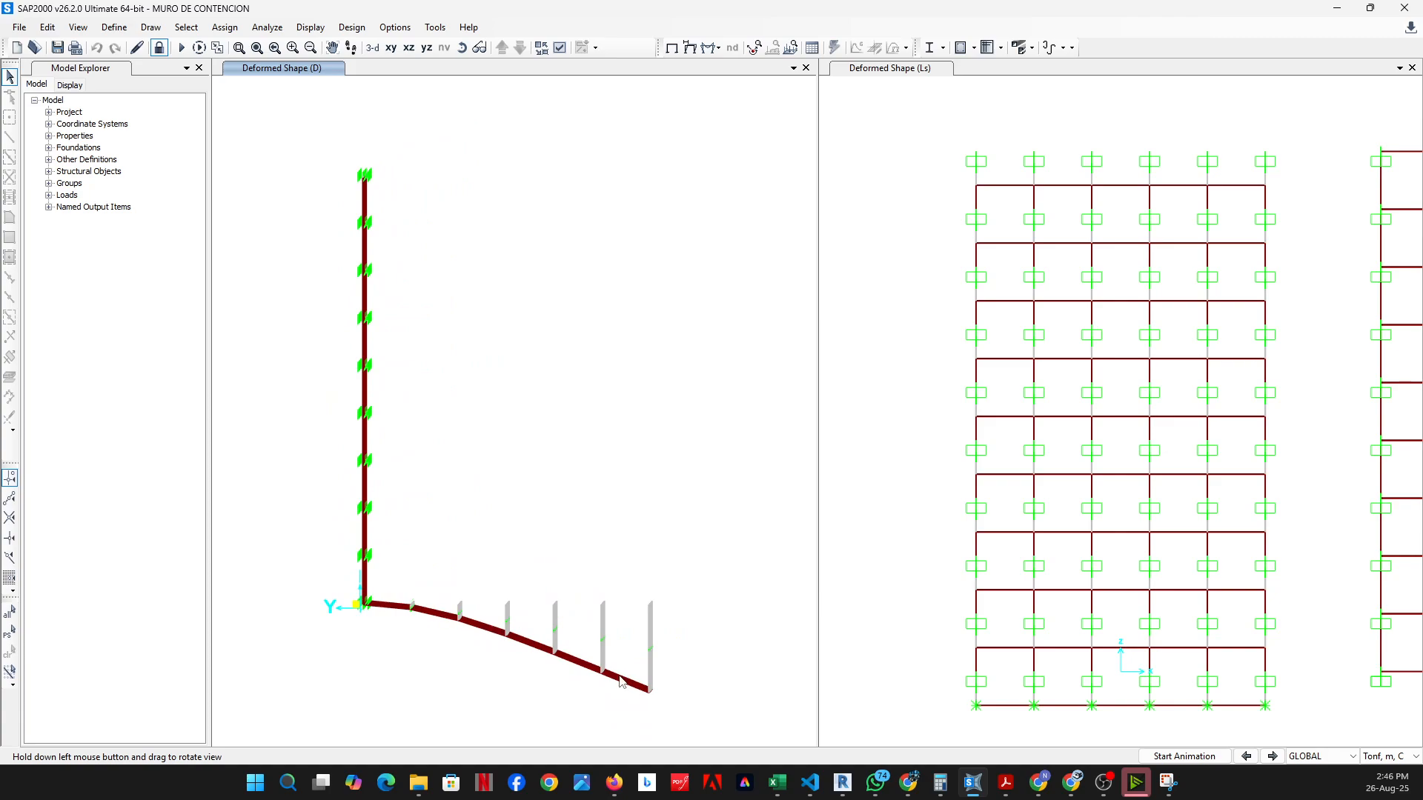
left_click_drag(512, 226, 545, 554)
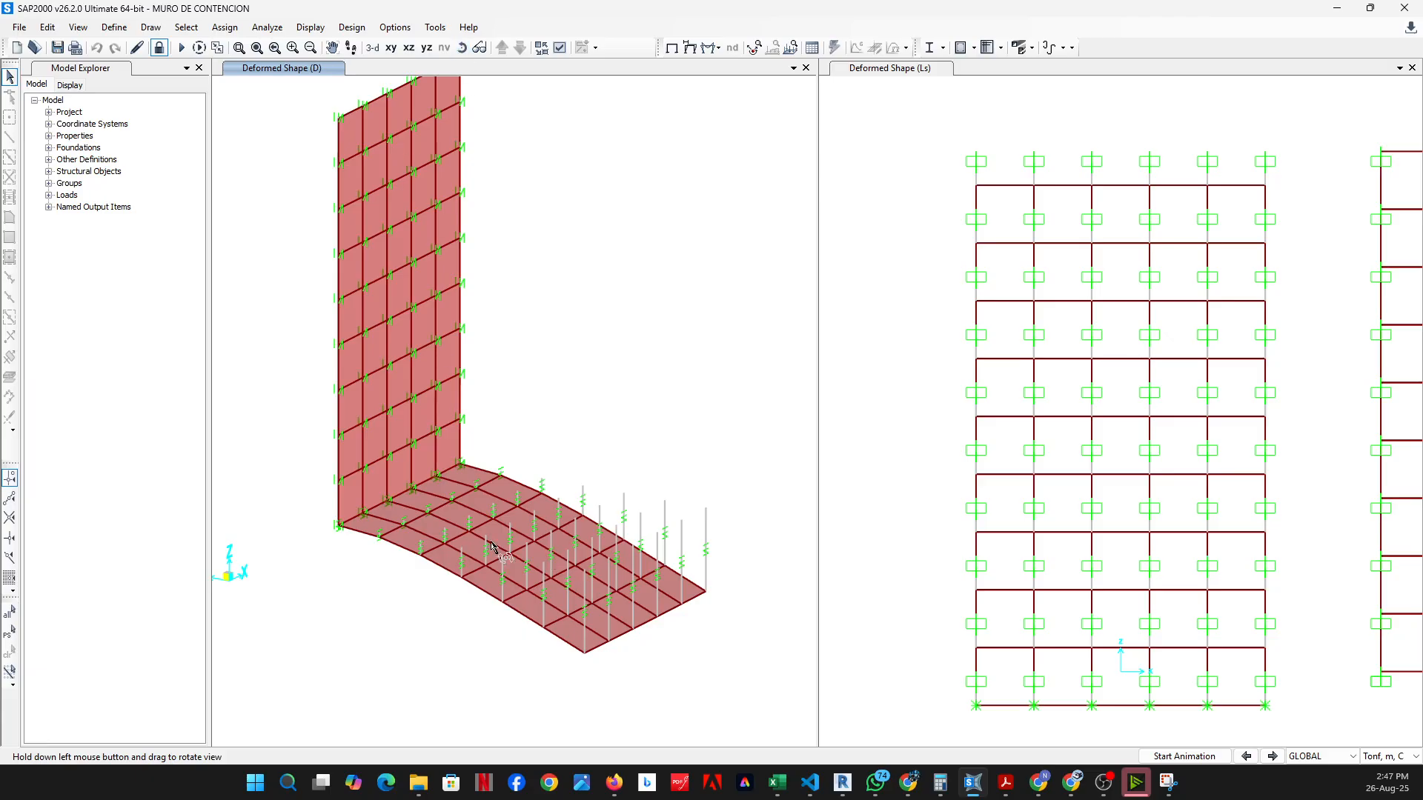
left_click_drag(504, 552, 530, 527)
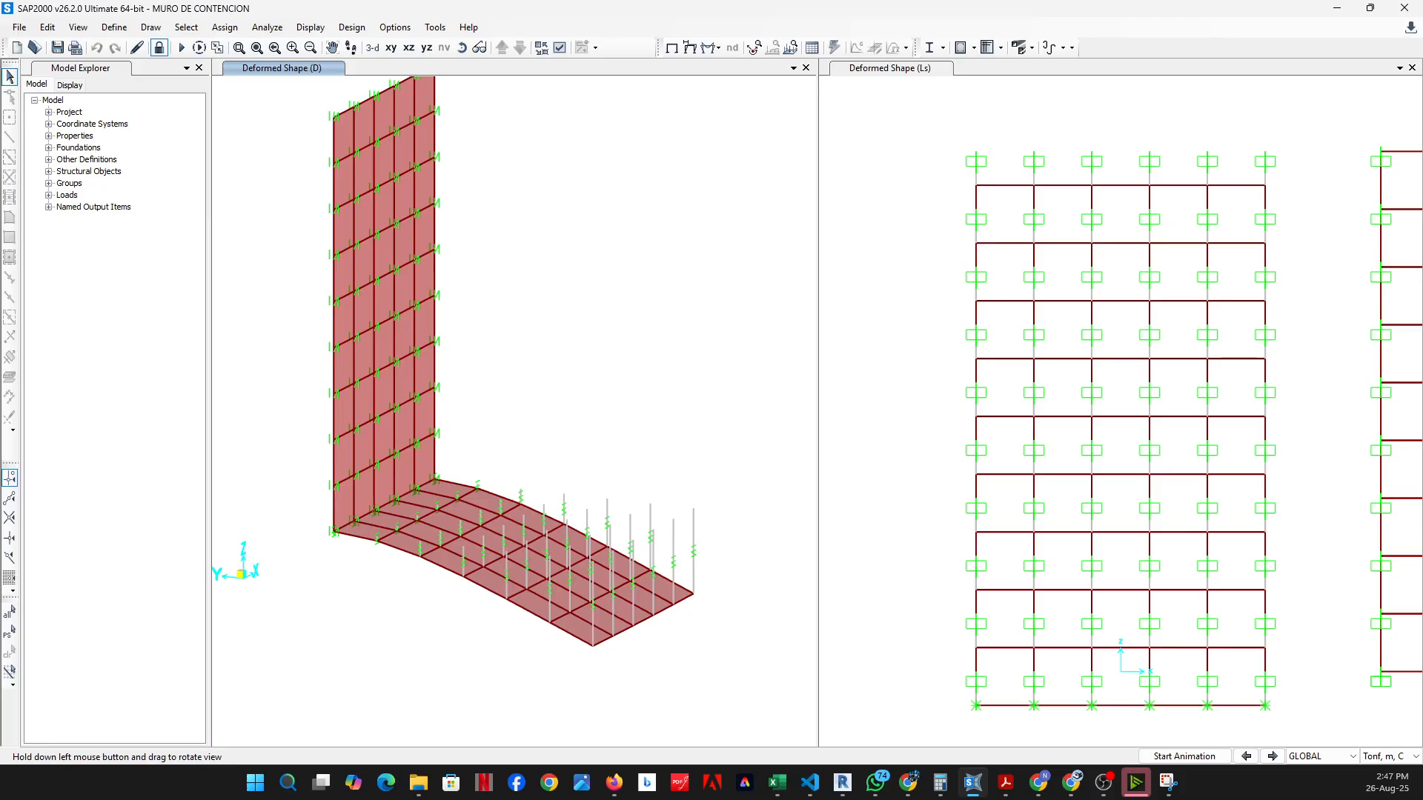
left_click(1104, 782)
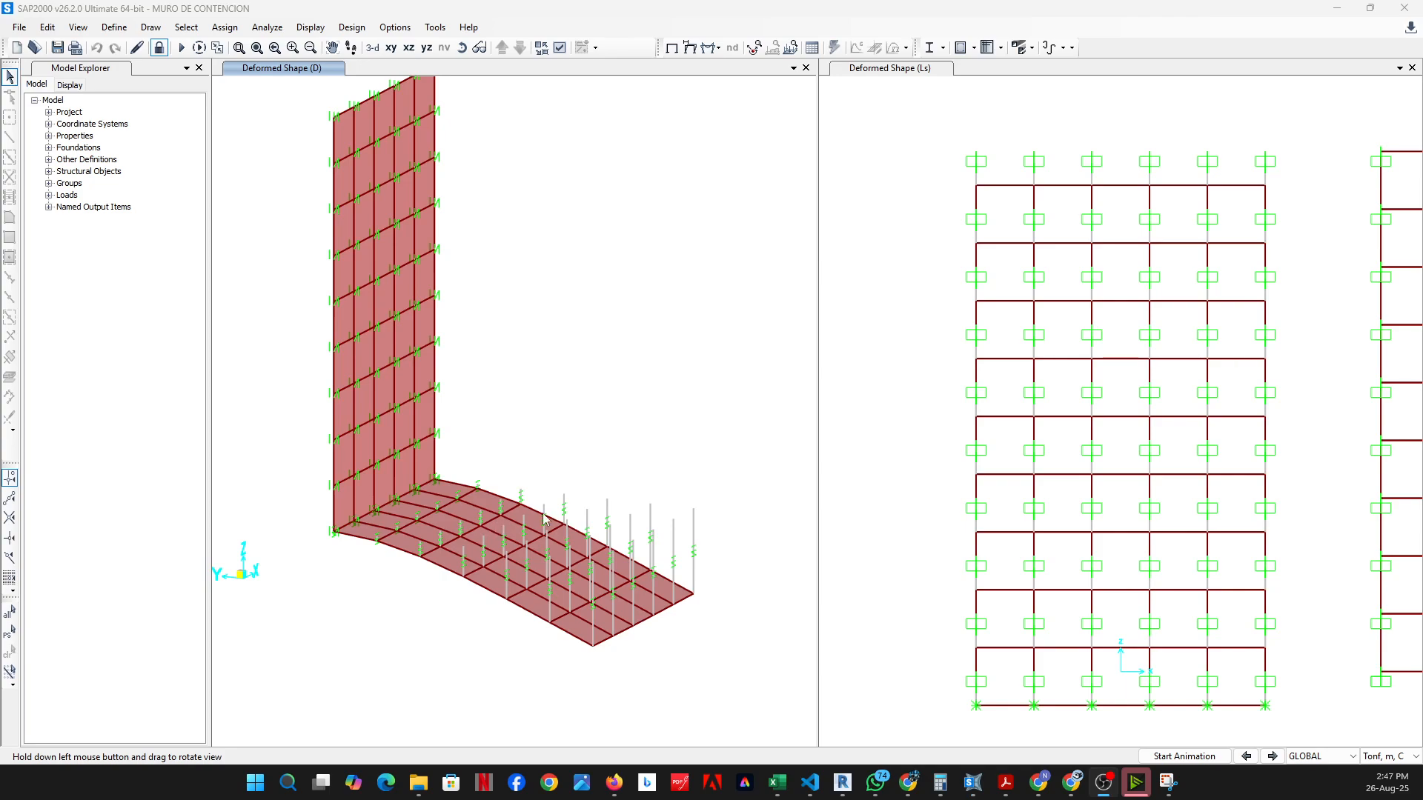
Show all objects in the view again and compare the three walls' deformed shapes under load case D
scroll(545, 519, "down", 3)
left_click_drag(508, 535, 423, 533)
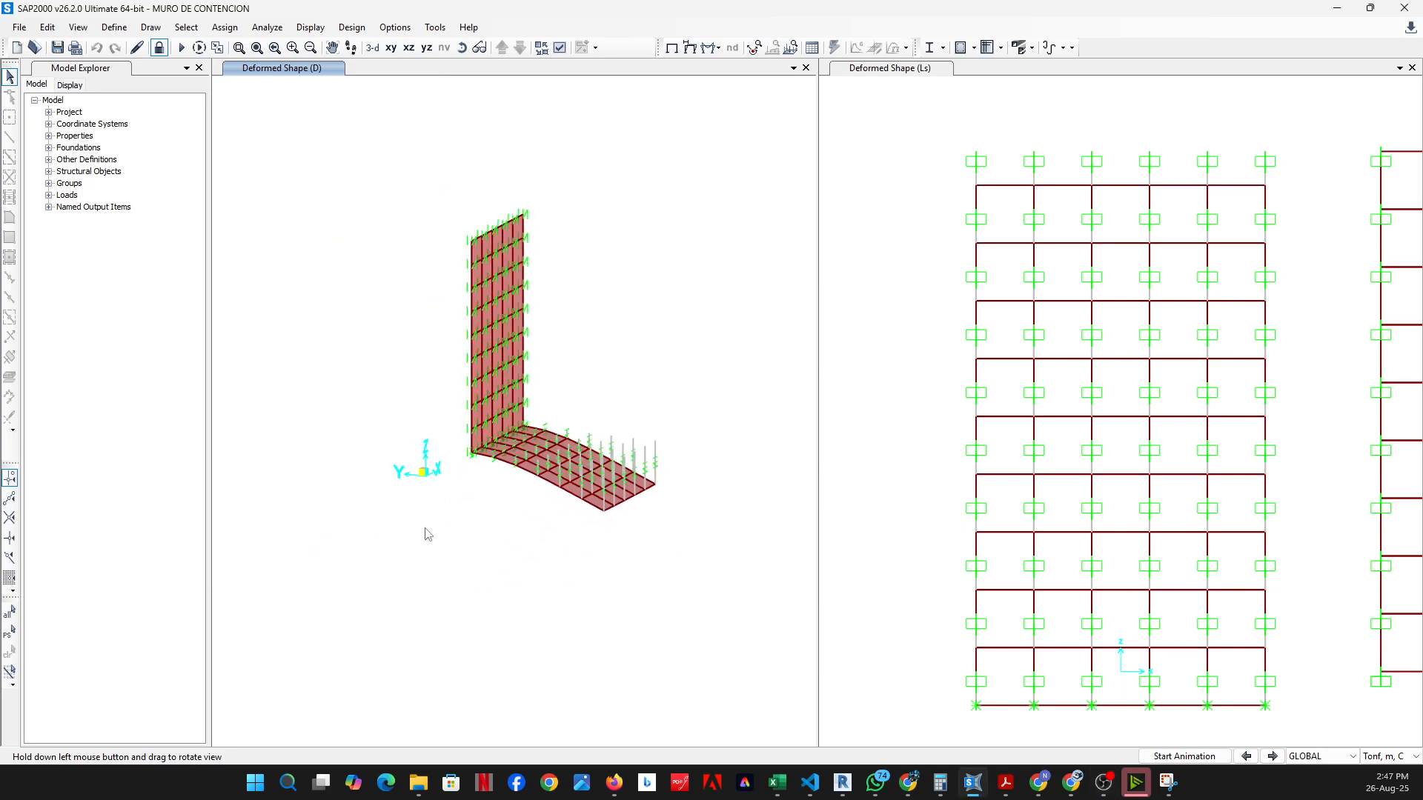
scroll(454, 546, "down", 2)
right_click(456, 542)
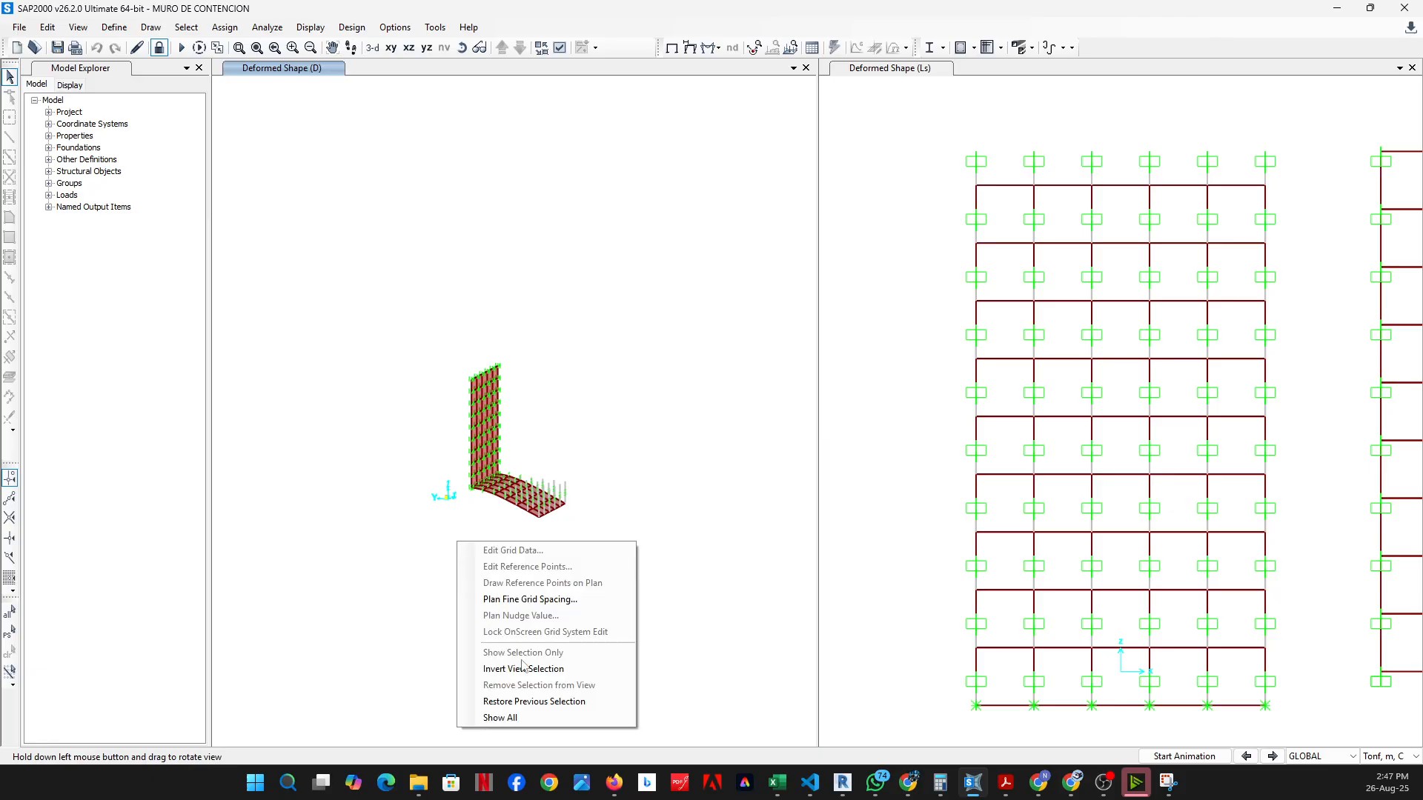
left_click(530, 718)
middle_click_drag(533, 669, 687, 305)
scroll(617, 396, "down", 3)
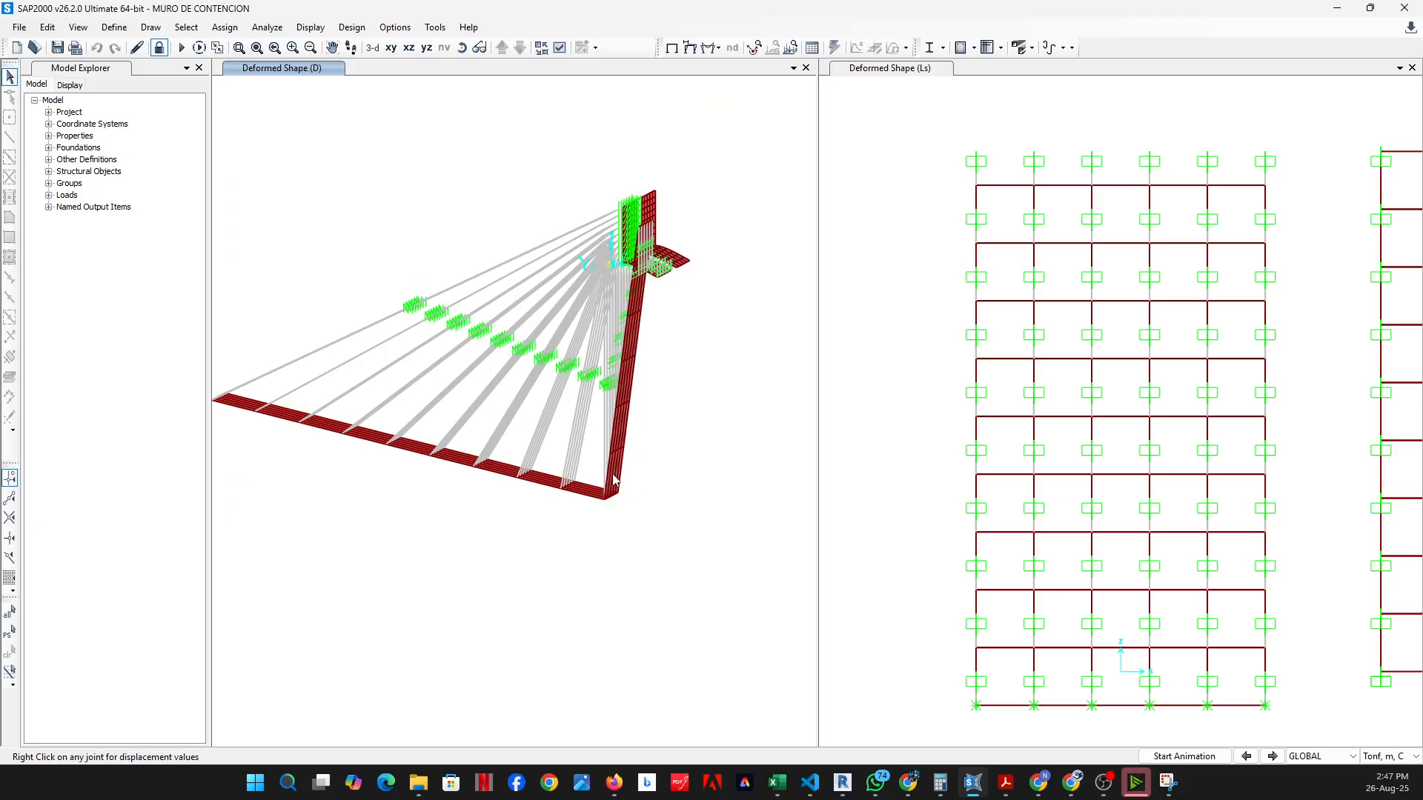
scroll(635, 387, "up", 2)
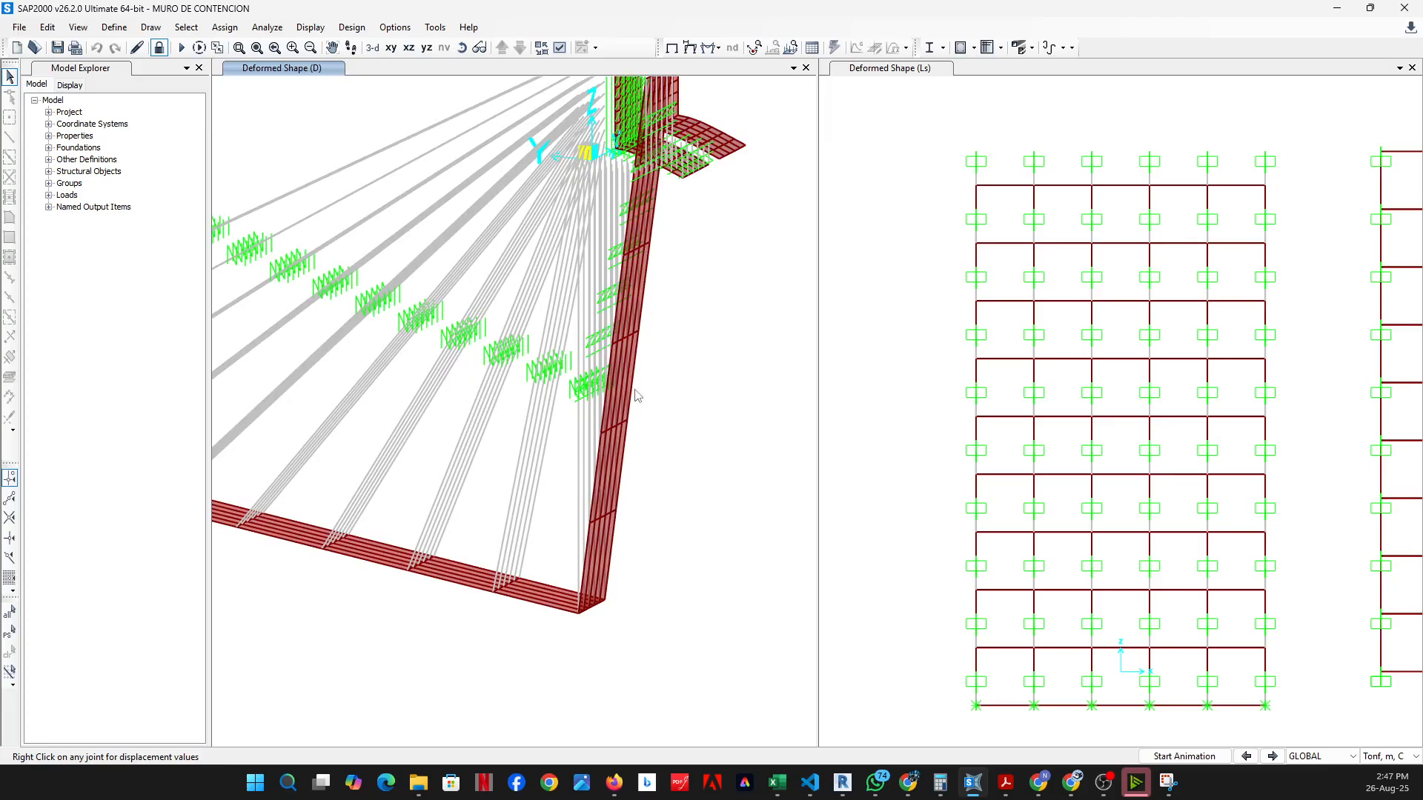
scroll(652, 518, "down", 2)
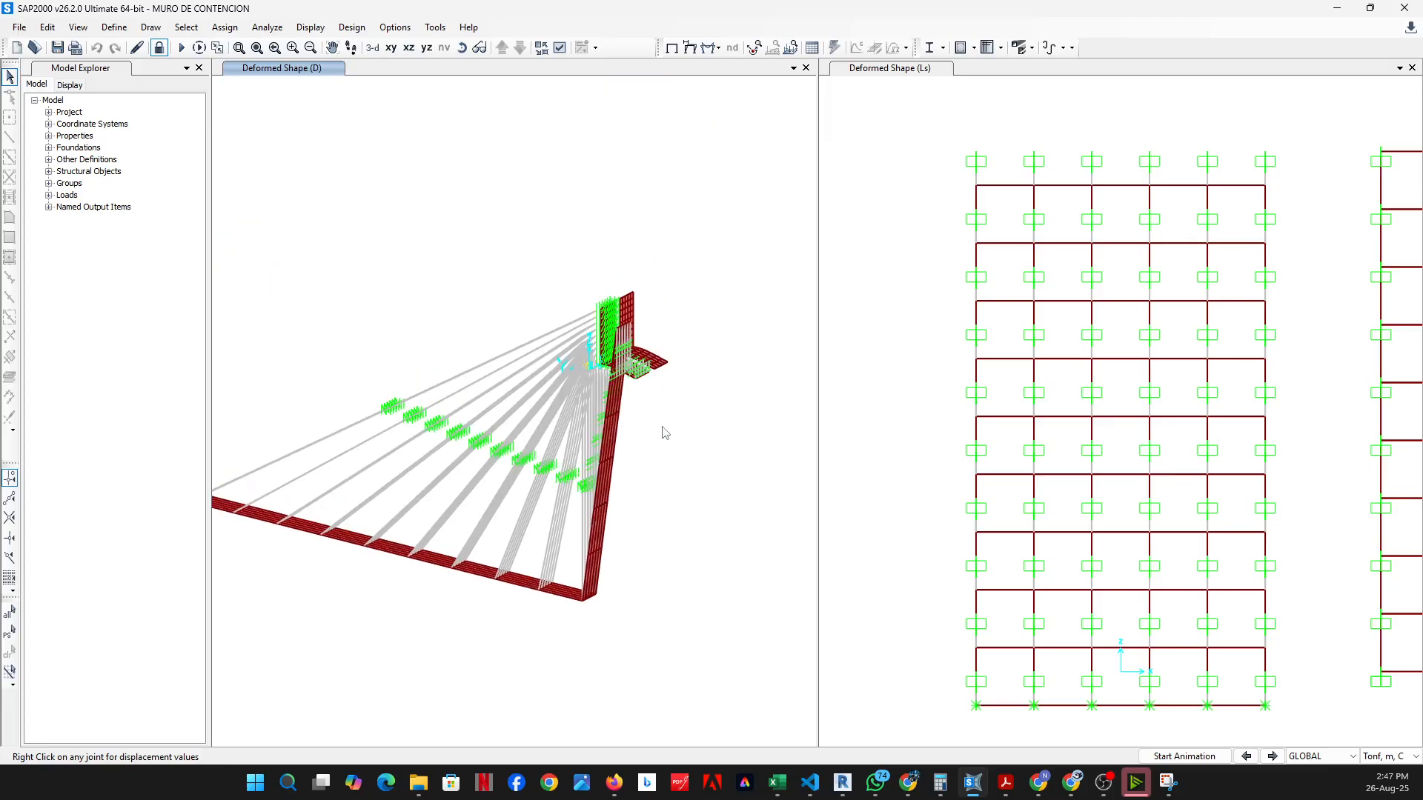
Show the undeformed shape of the three walls in the 3-D view
left_click(672, 47)
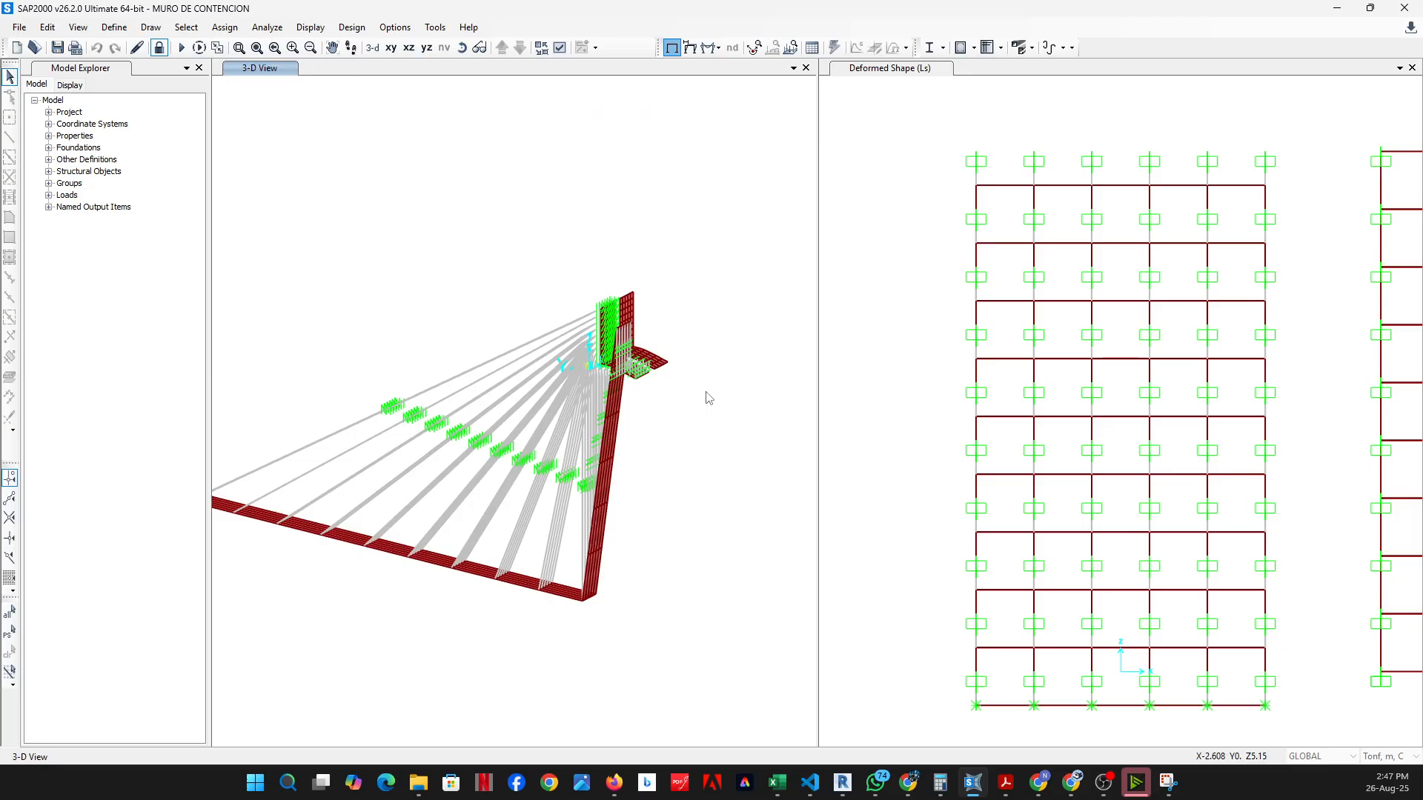
scroll(582, 331, "up", 5)
middle_click_drag(724, 409, 401, 475)
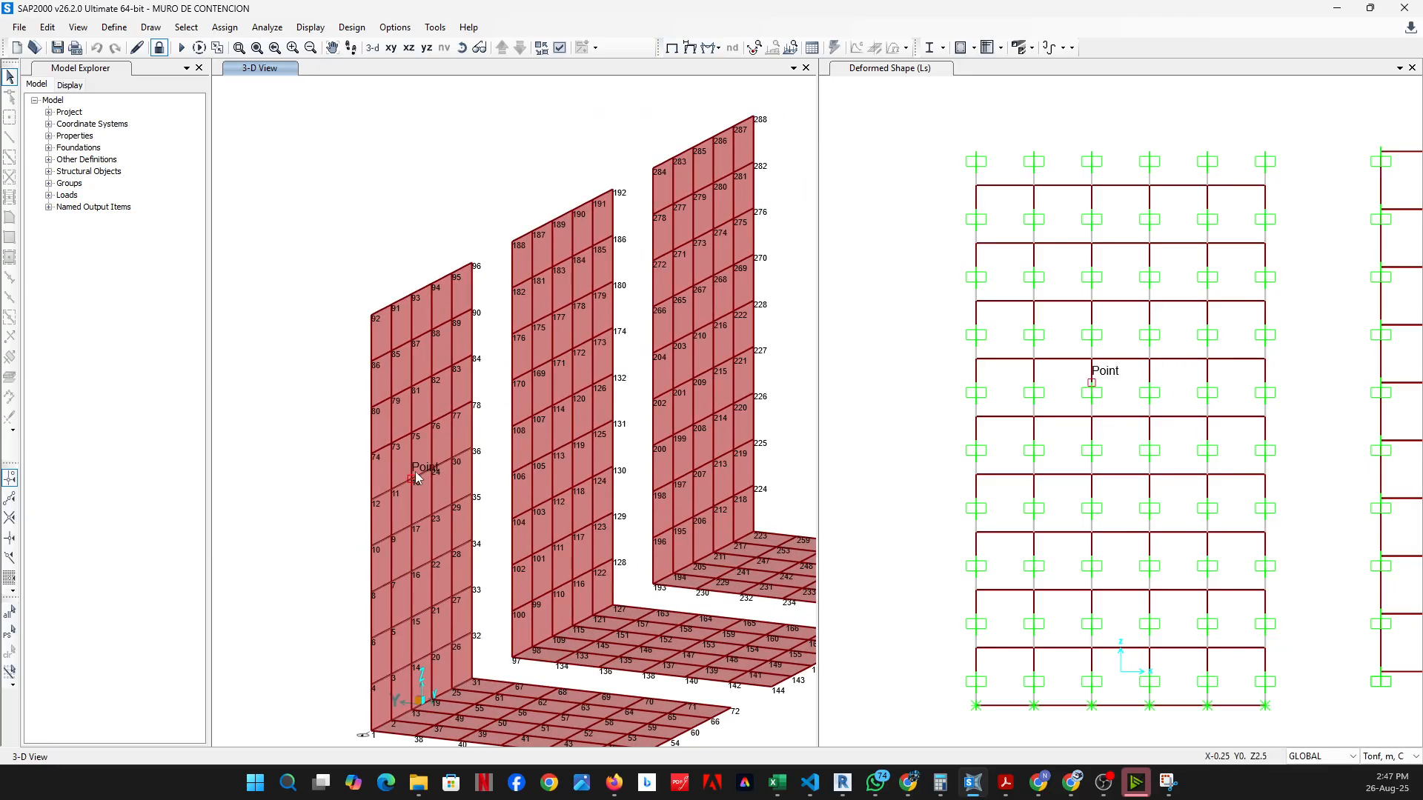
Select the stems of all three walls from the side and remove them from the view, leaving only the base slabs
left_click(462, 47)
left_click_drag(548, 297, 627, 328)
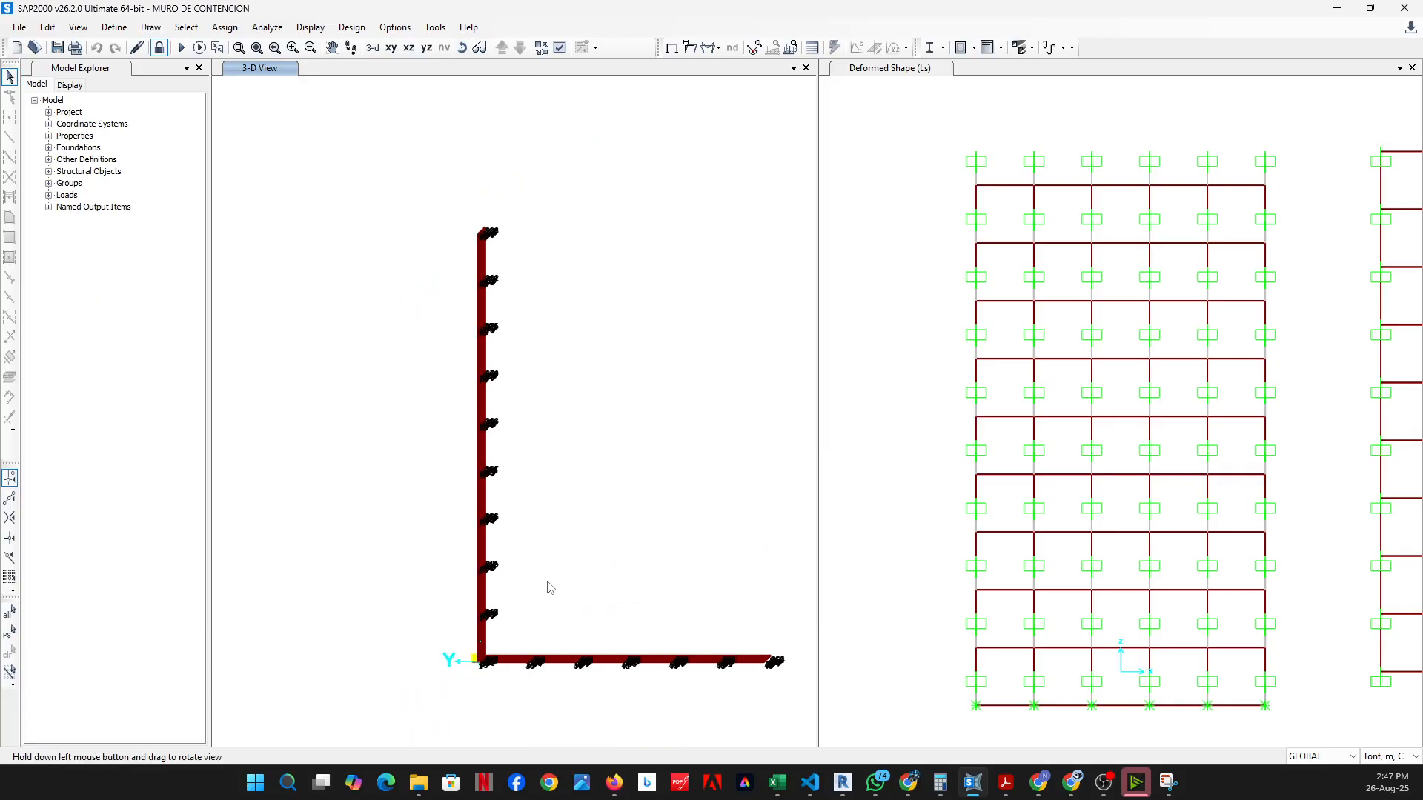
key("Escape")
right_click(371, 204)
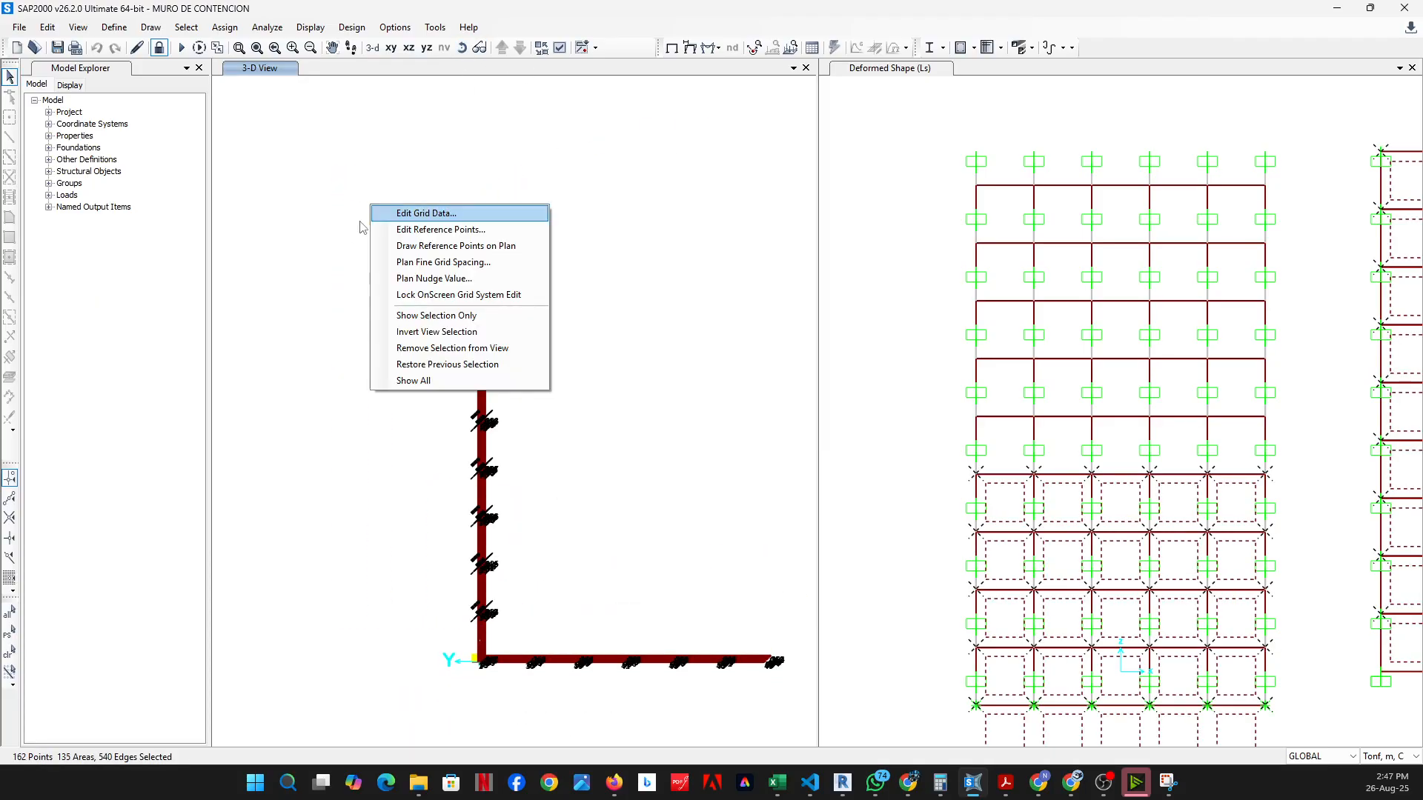
left_click(427, 348)
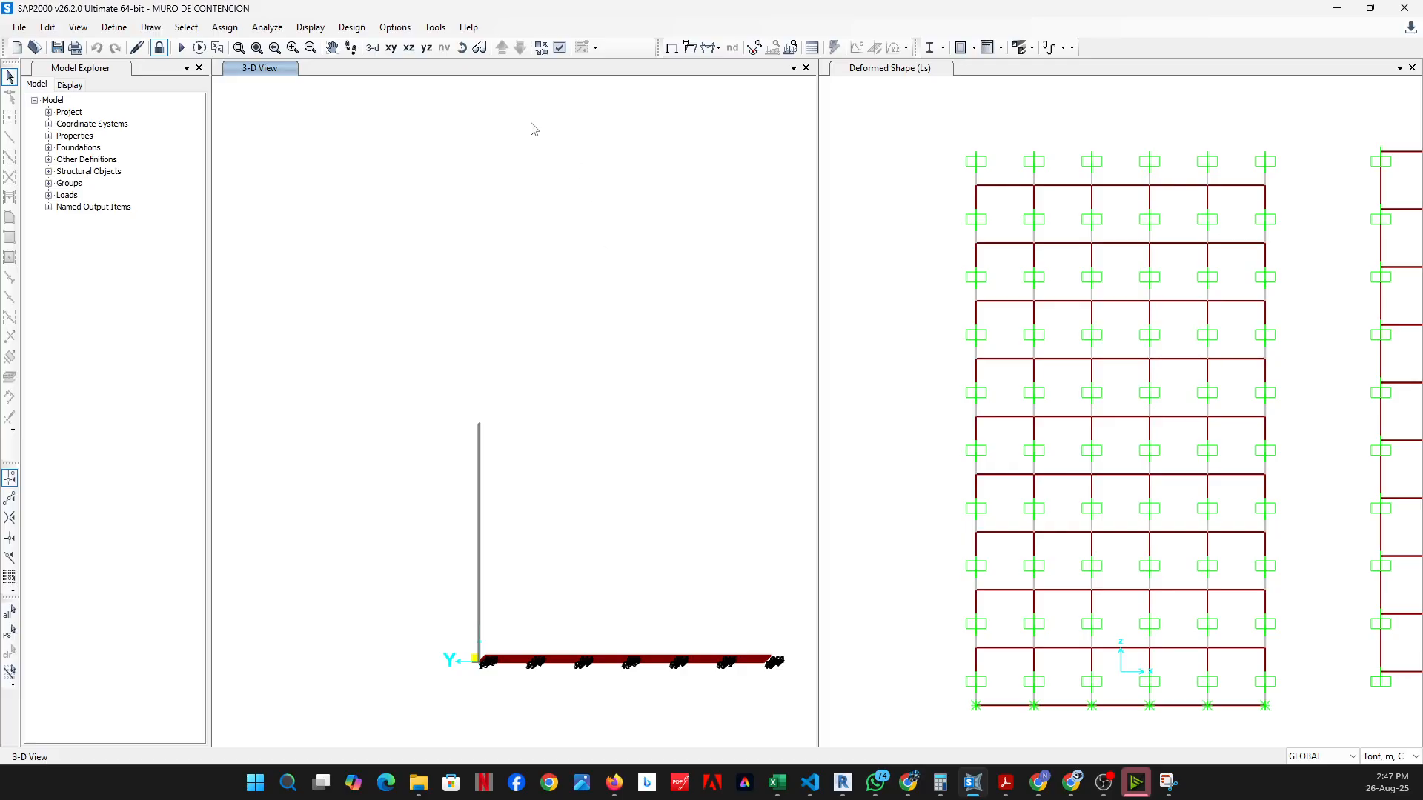
Display the deformed shape for load case D and view the three isolated base slabs together from an oblique angle
left_click(689, 47)
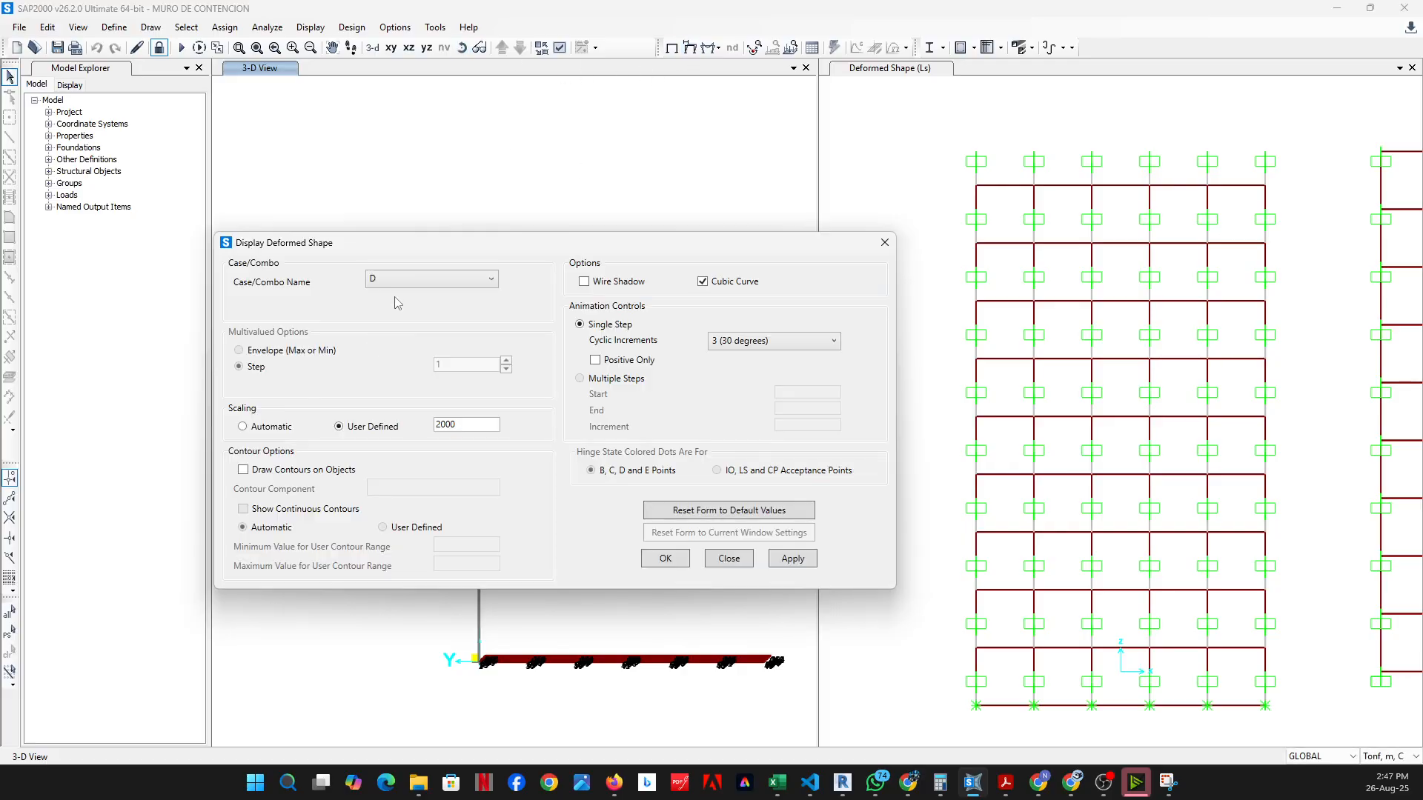
left_click(788, 560)
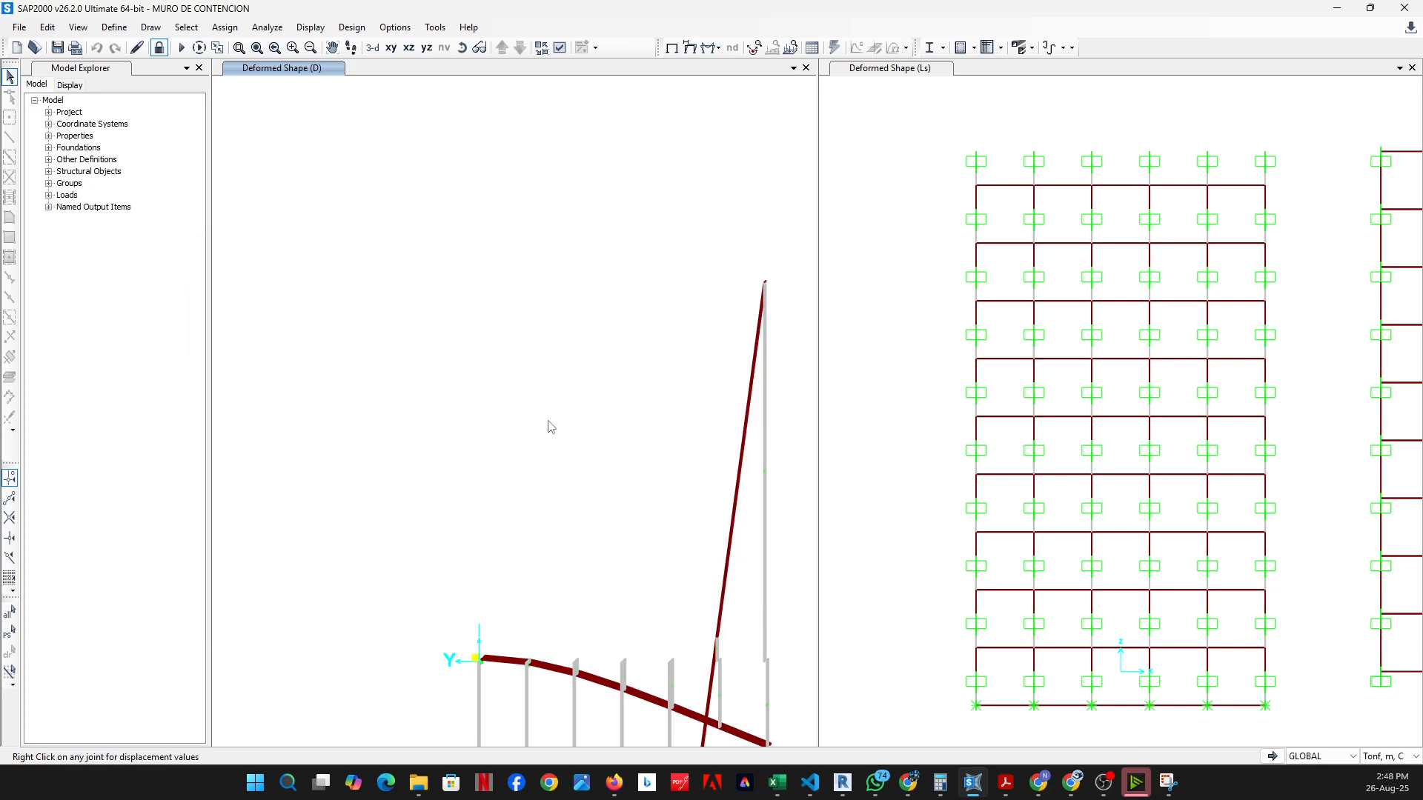
scroll(544, 417, "down", 4)
left_click(461, 47)
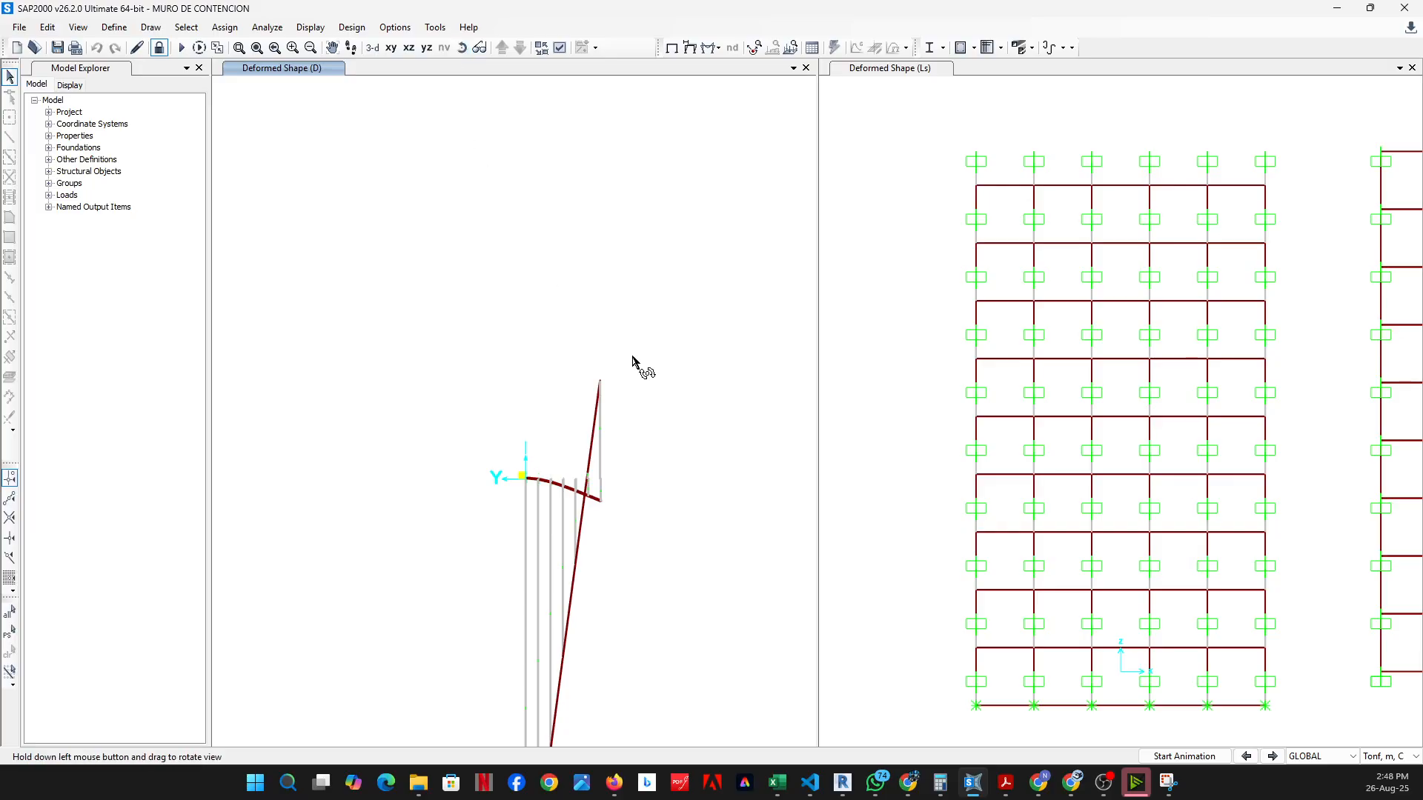
left_click_drag(635, 372, 401, 406)
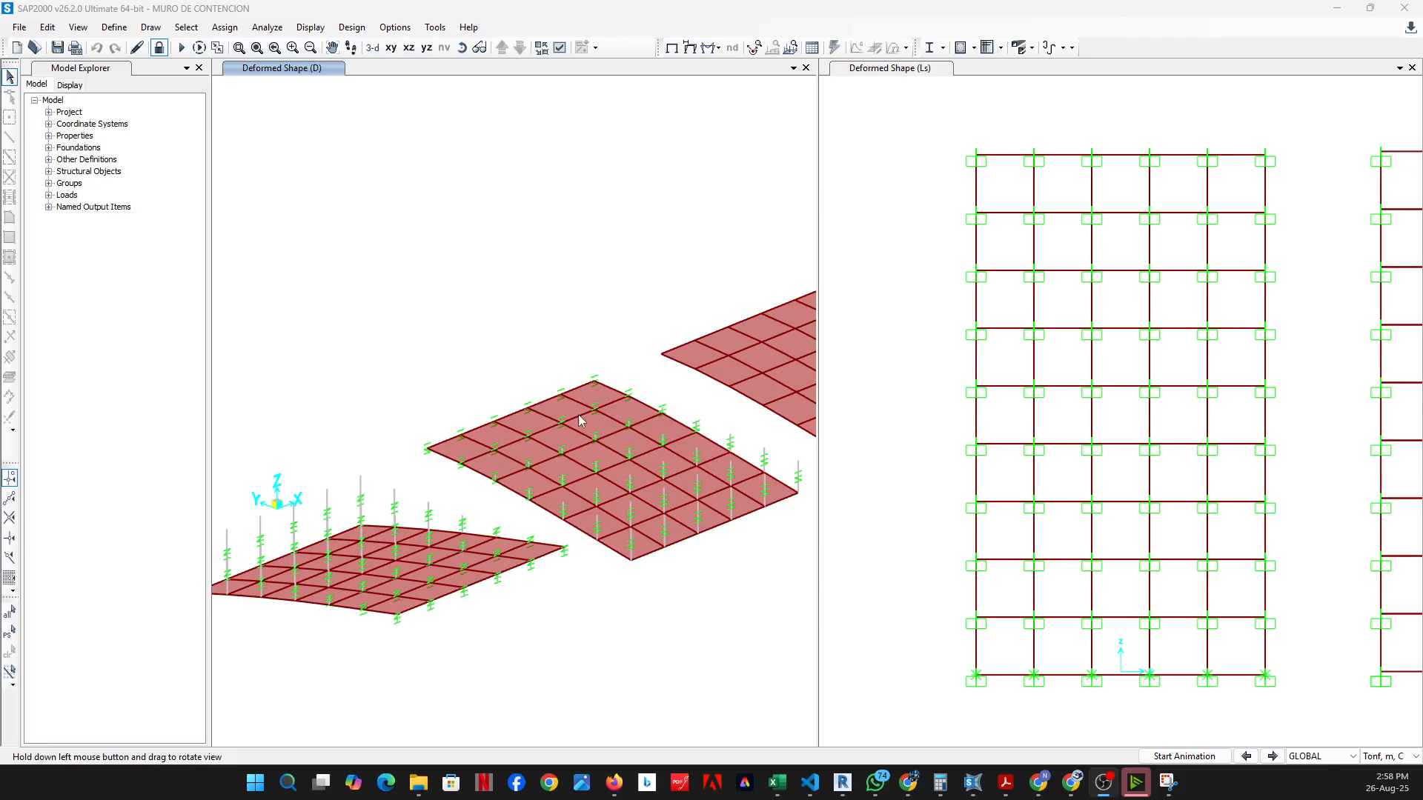
scroll(414, 378, "down", 2)
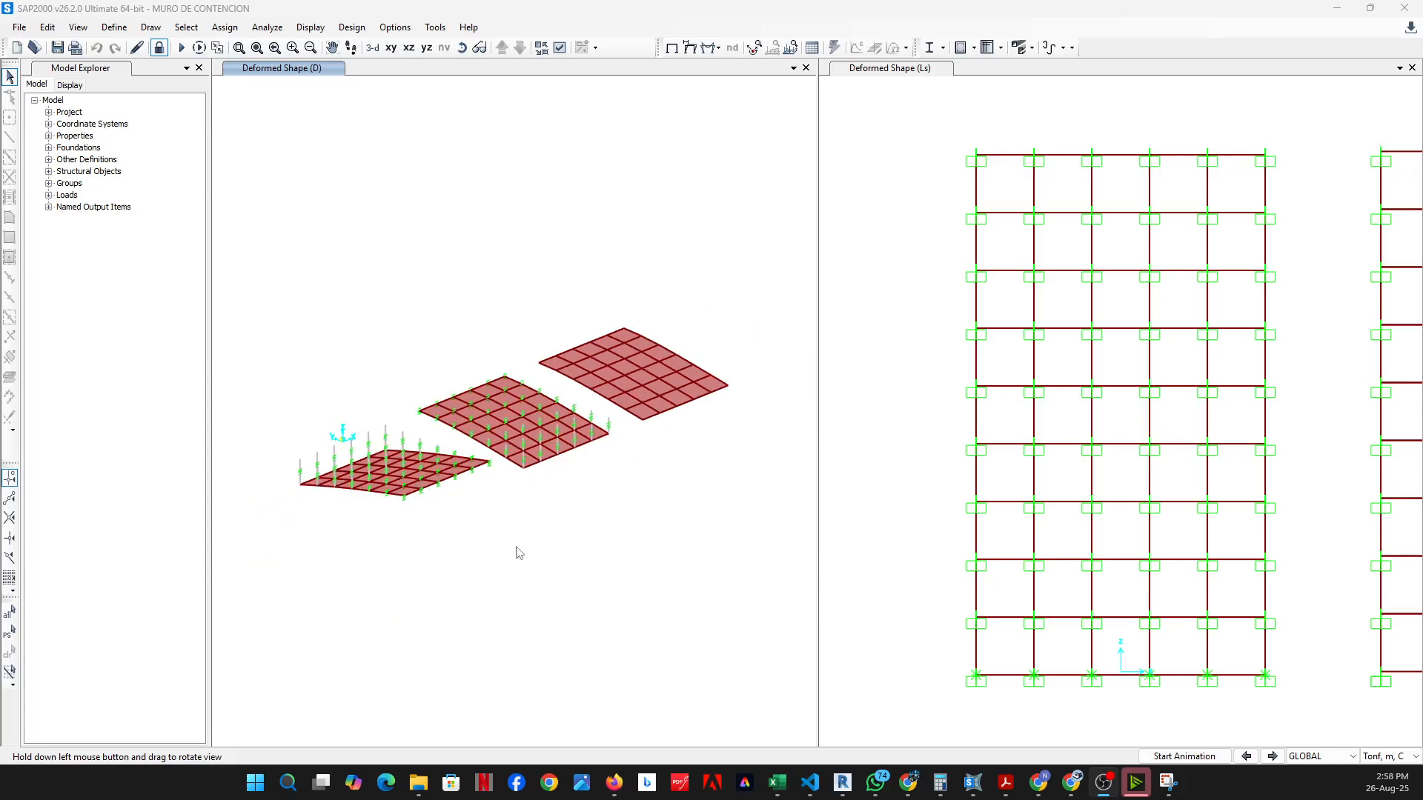
Show all objects in the view again so the stems join the base slabs, and tilt the model
right_click(513, 542)
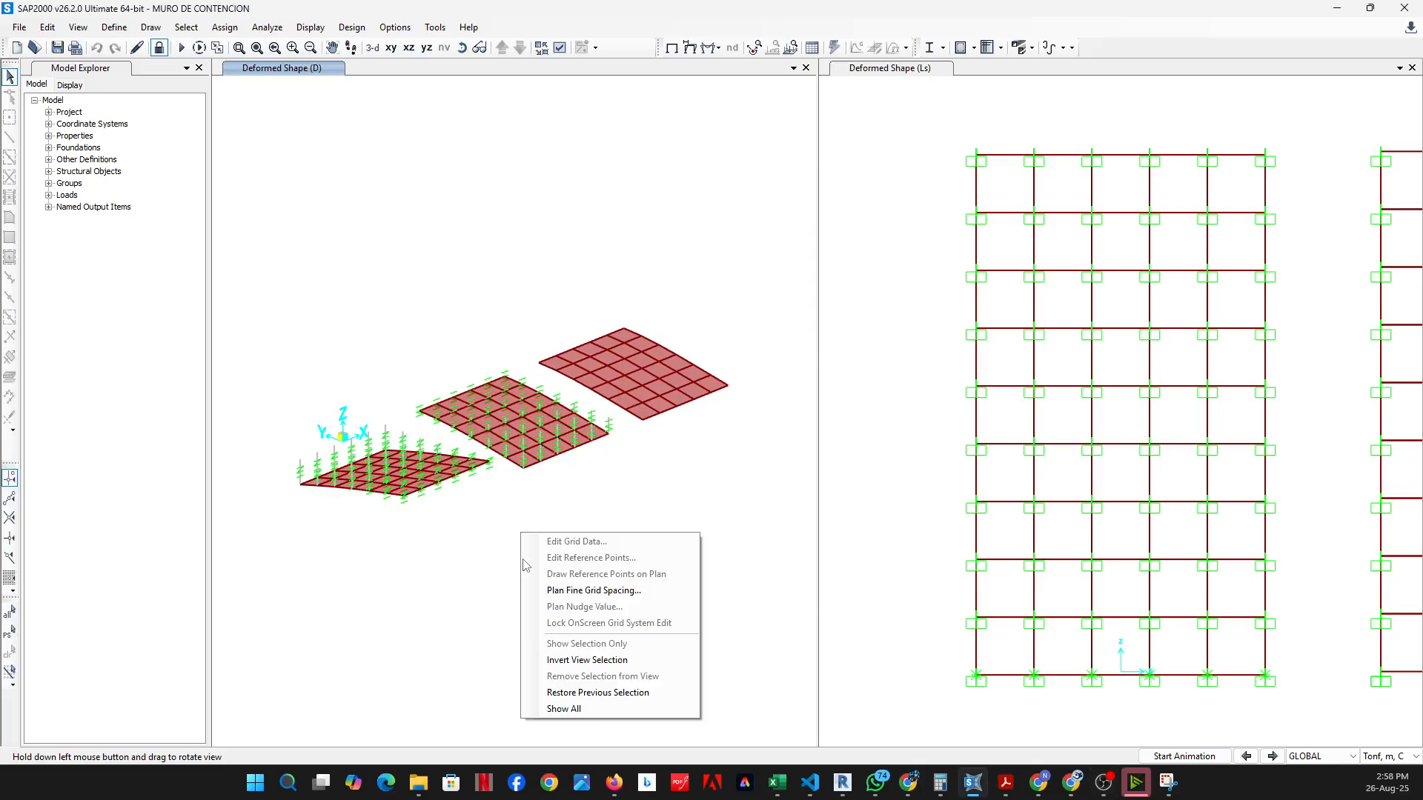
left_click(593, 716)
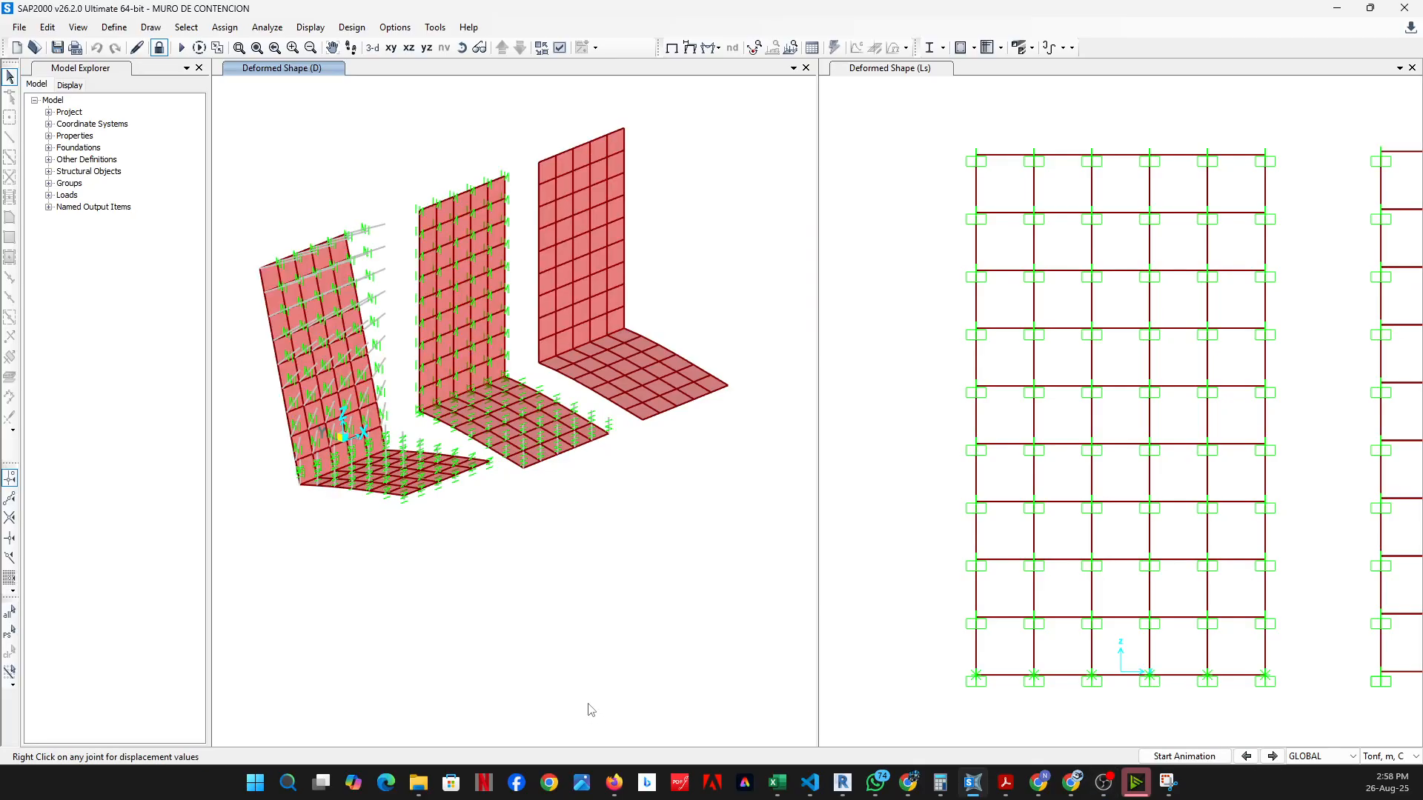
left_click_drag(445, 235, 536, 623)
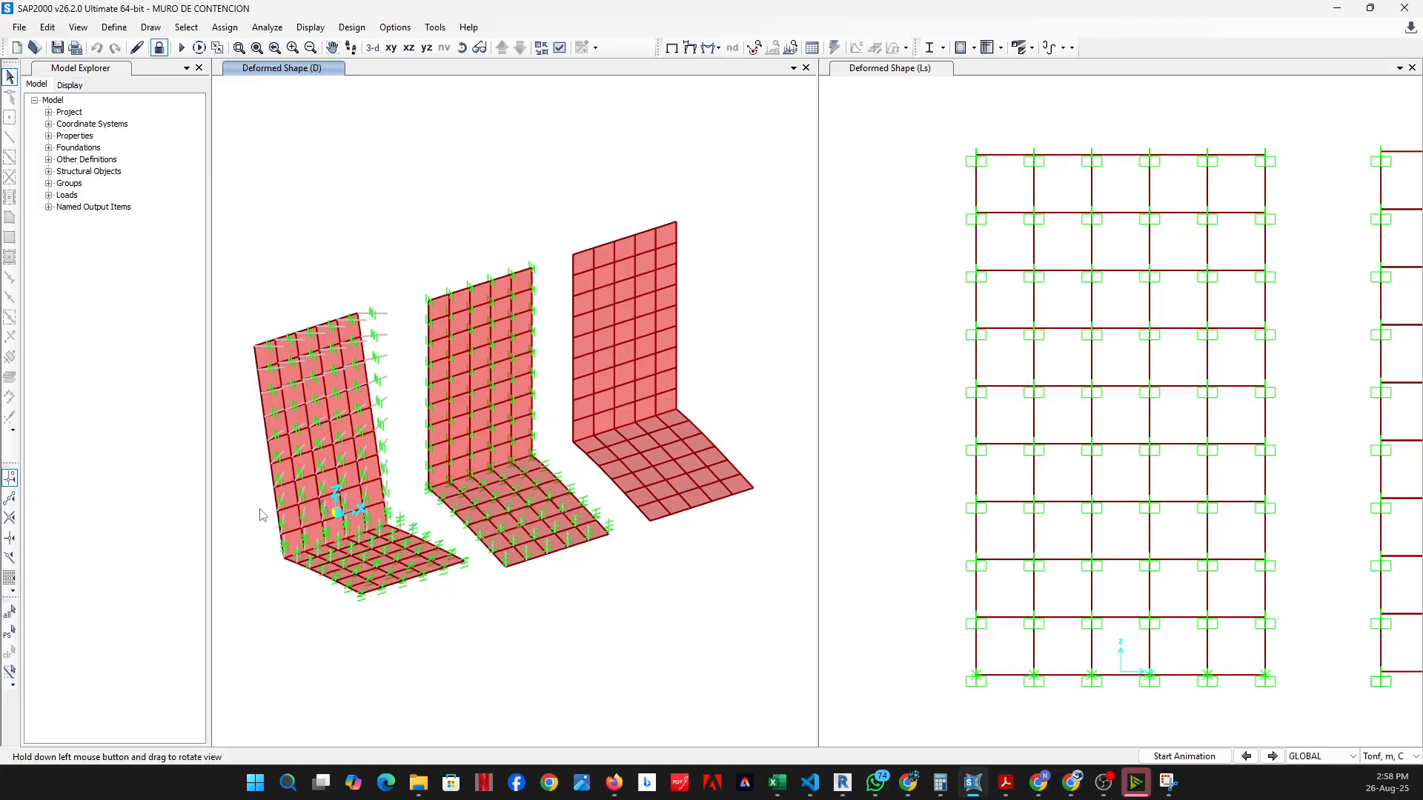
Examine the deformed base slabs and stems of the three walls under load case D, comparing them wall by wall
scroll(292, 561, "up", 2)
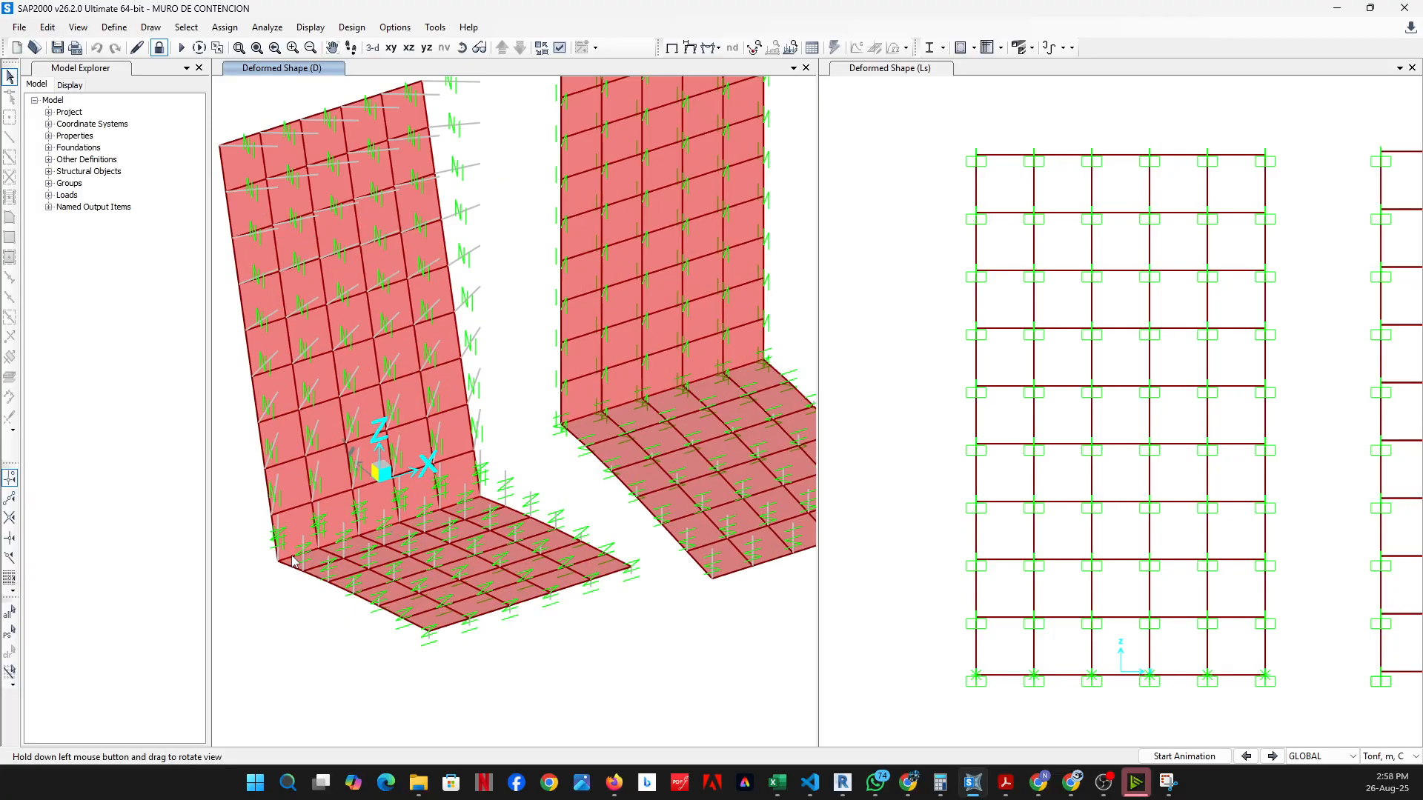
middle_click_drag(300, 561, 377, 587)
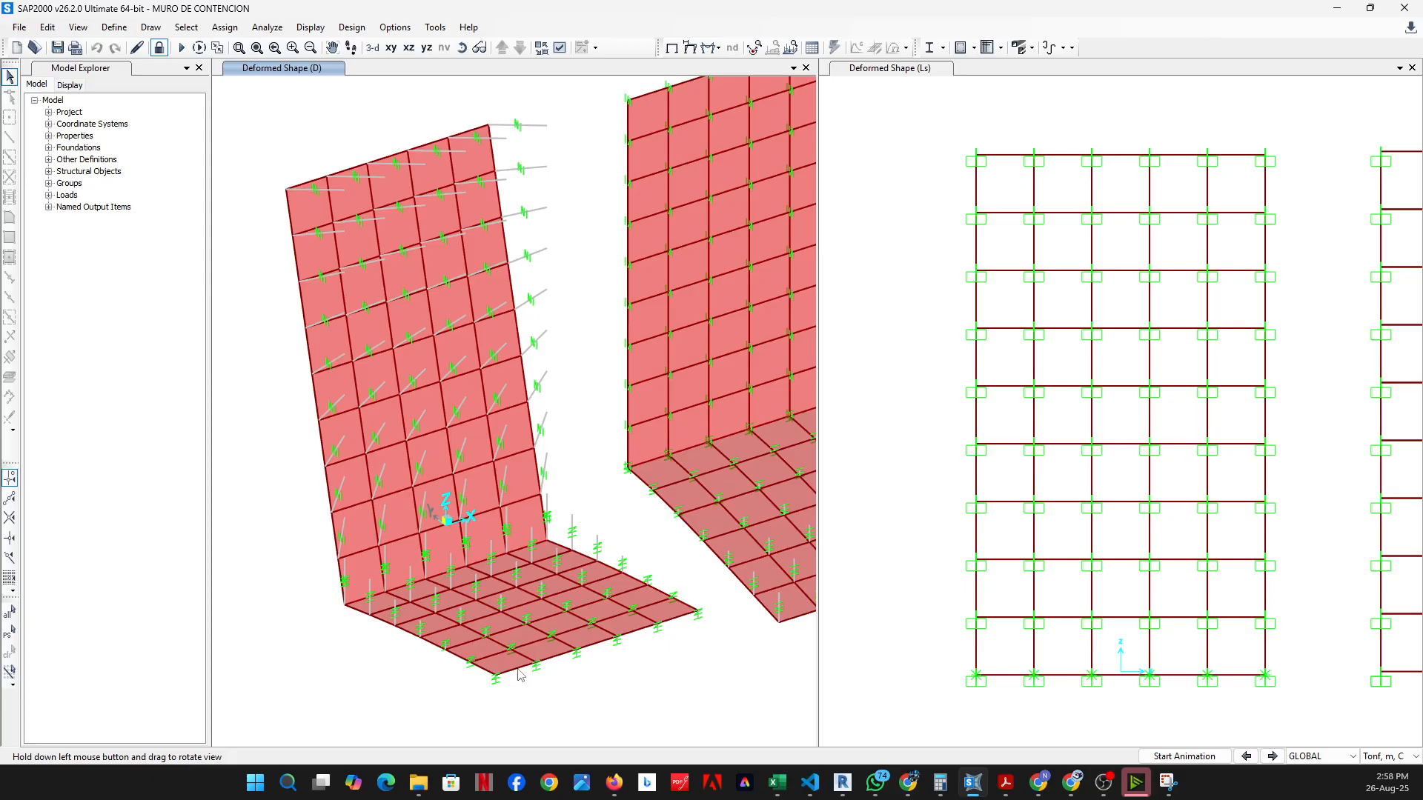
scroll(441, 626, "down", 2)
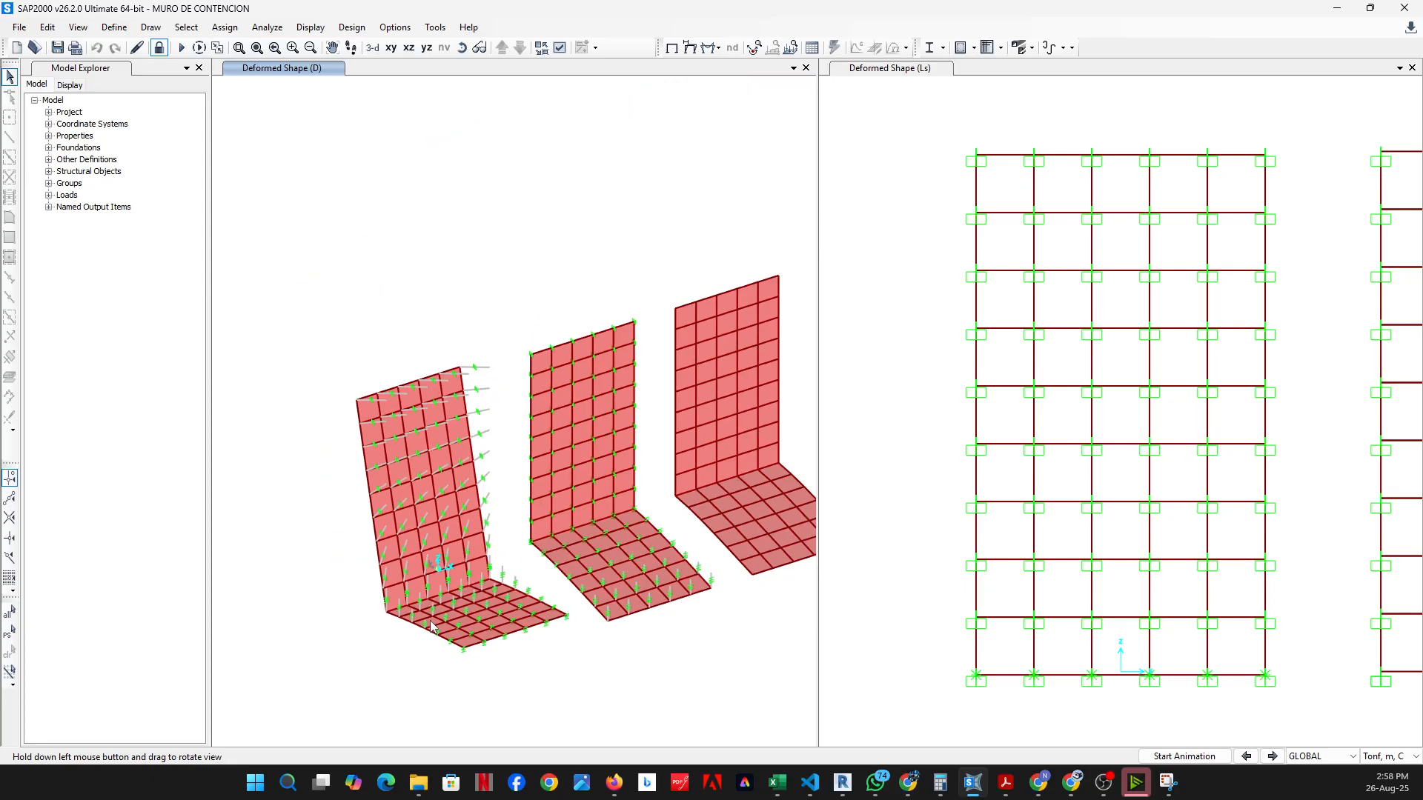
scroll(376, 629, "up", 3)
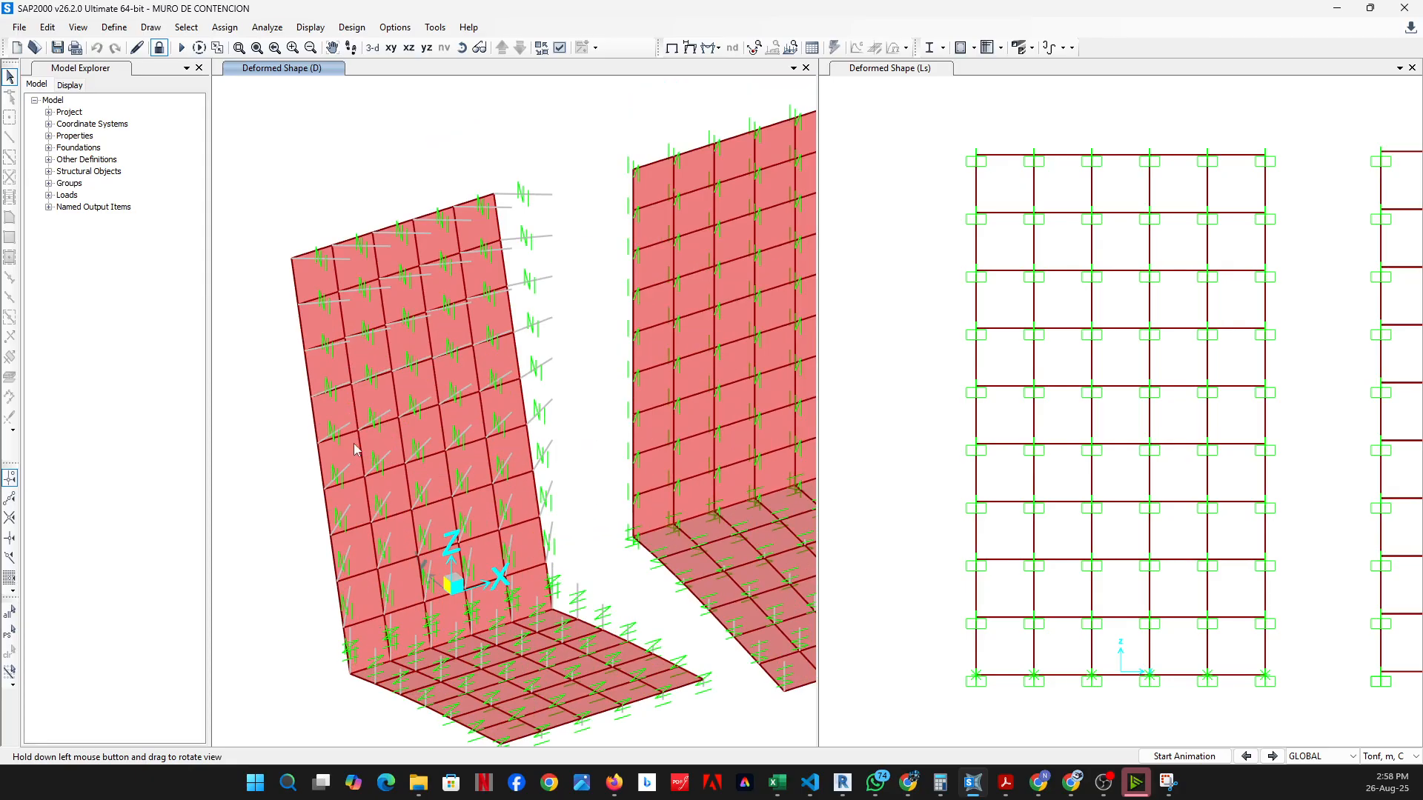
middle_click_drag(612, 649, 304, 680)
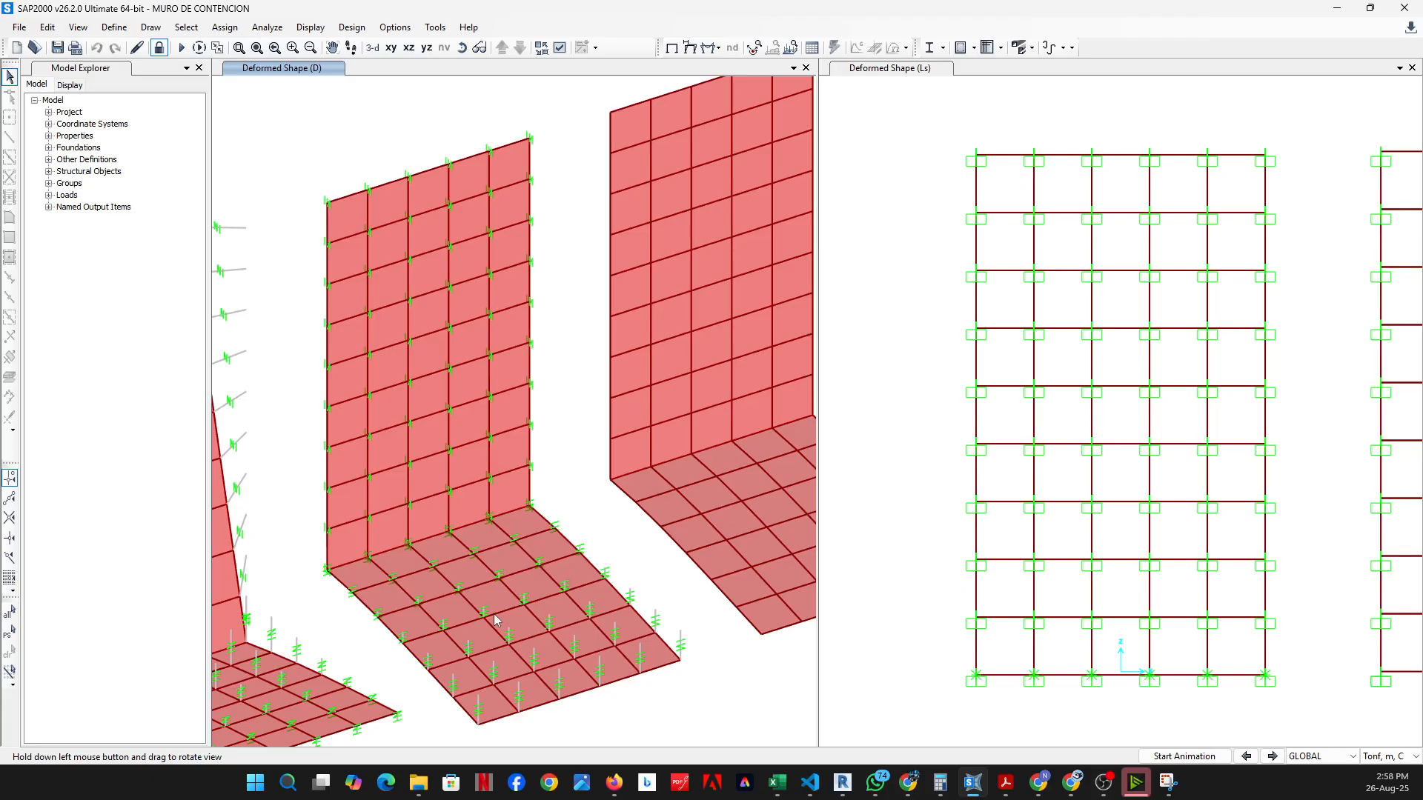
scroll(490, 620, "down", 3)
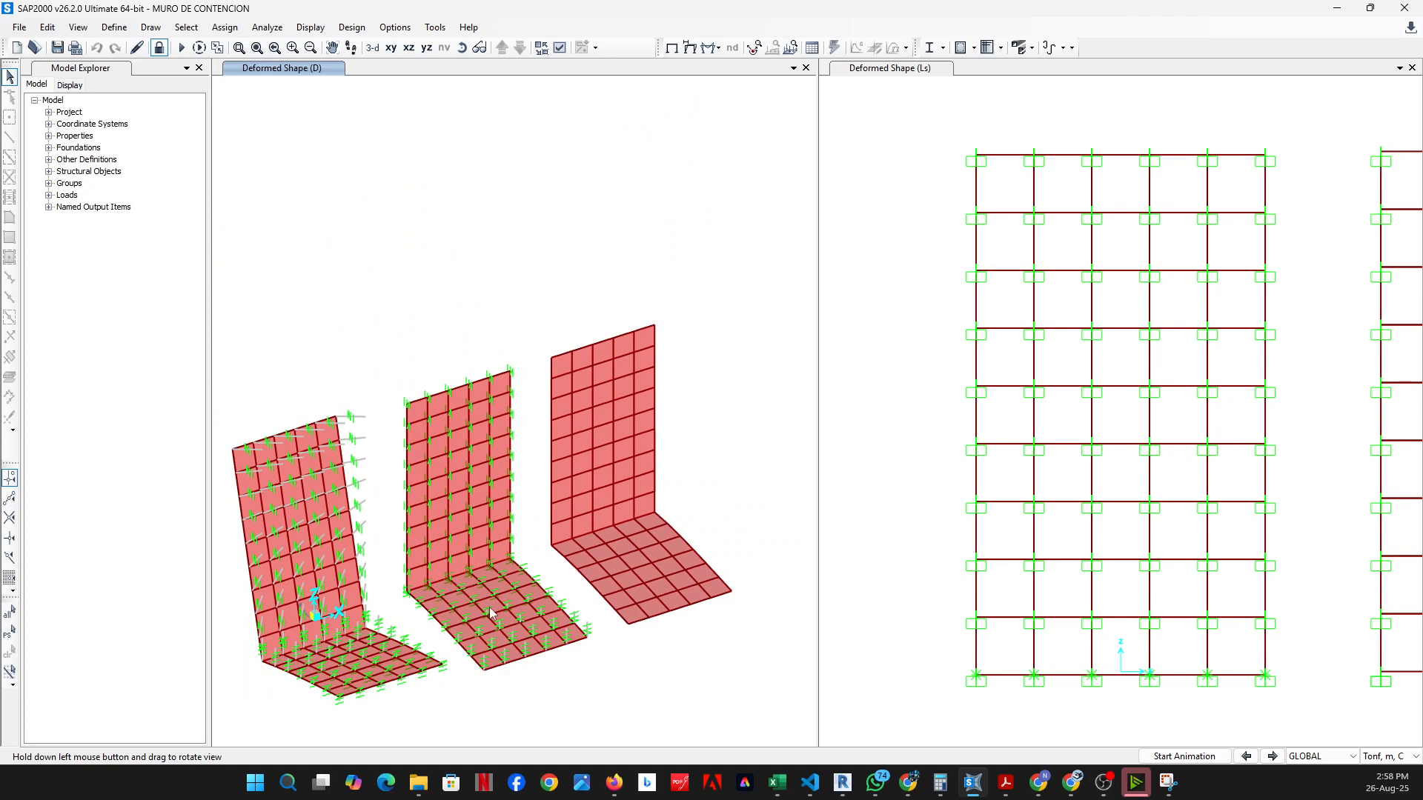
middle_click_drag(640, 558, 550, 550)
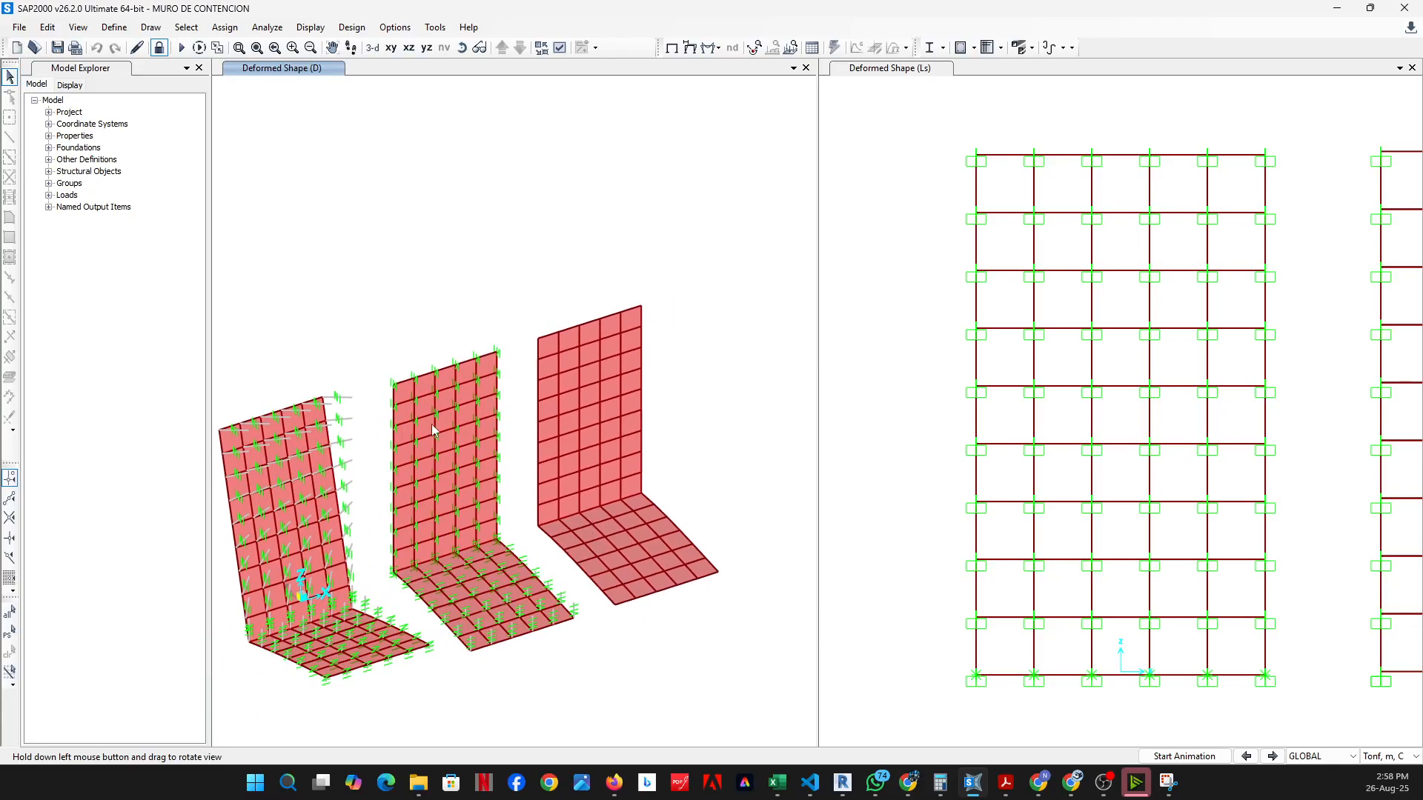
scroll(413, 582, "up", 3)
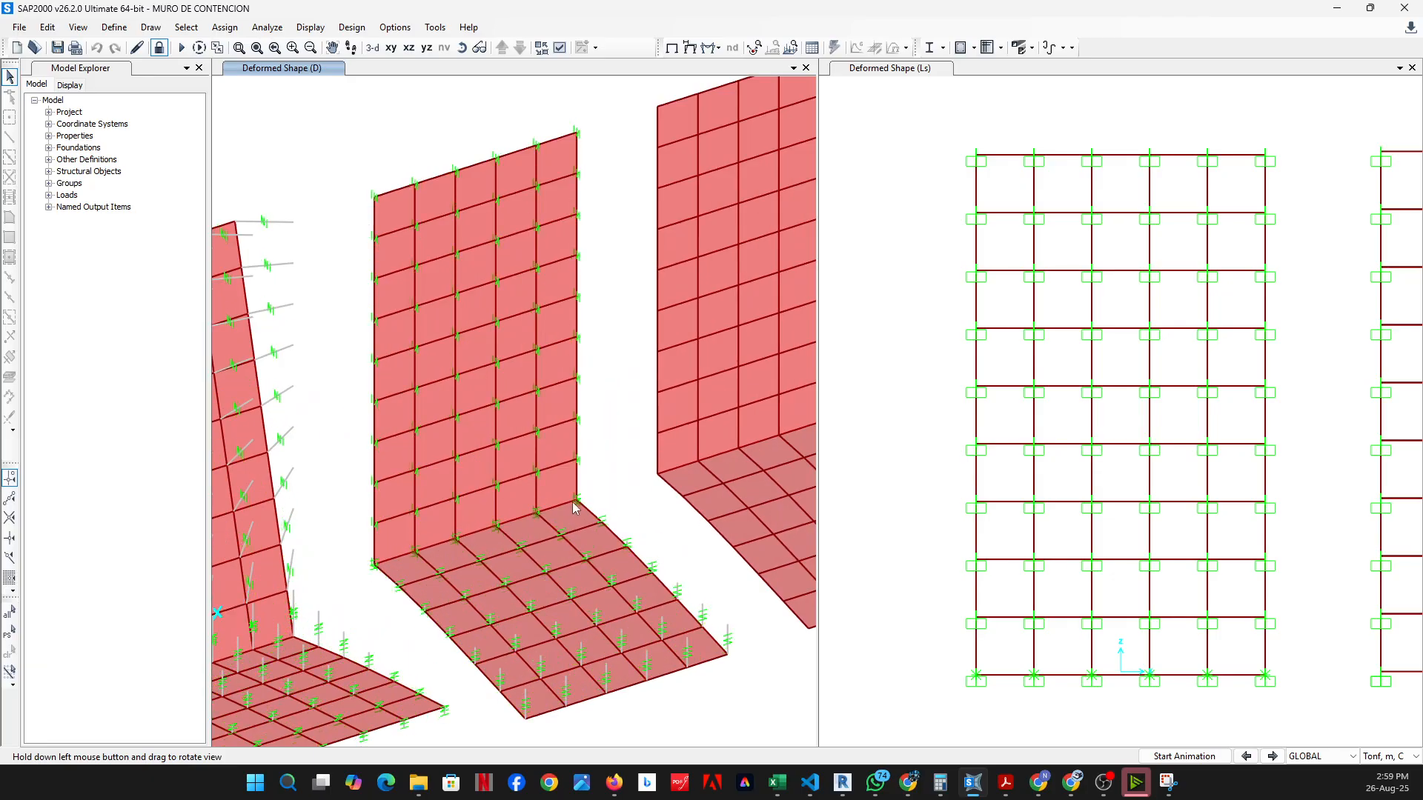
middle_click_drag(574, 507, 426, 555)
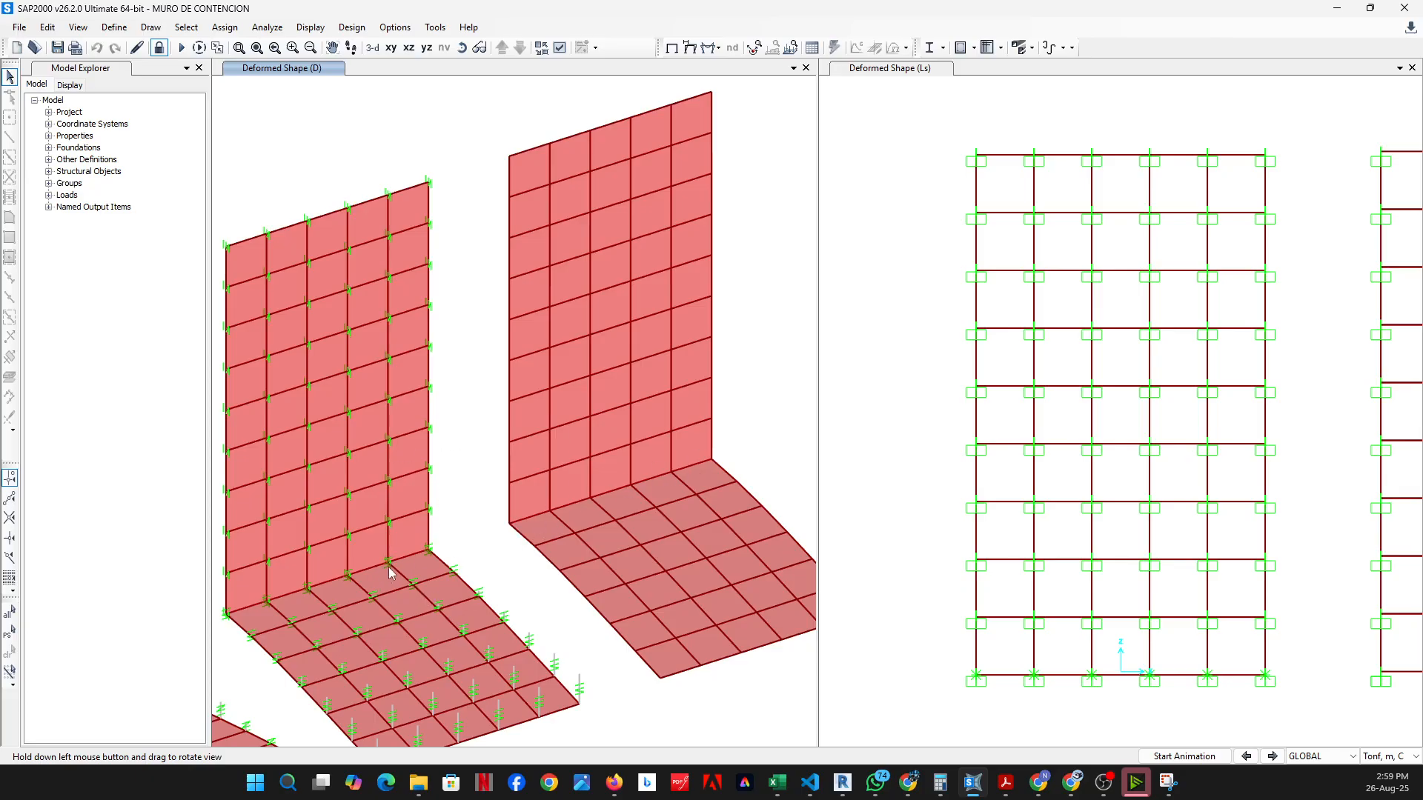
scroll(391, 573, "down", 3)
middle_click_drag(352, 571, 488, 557)
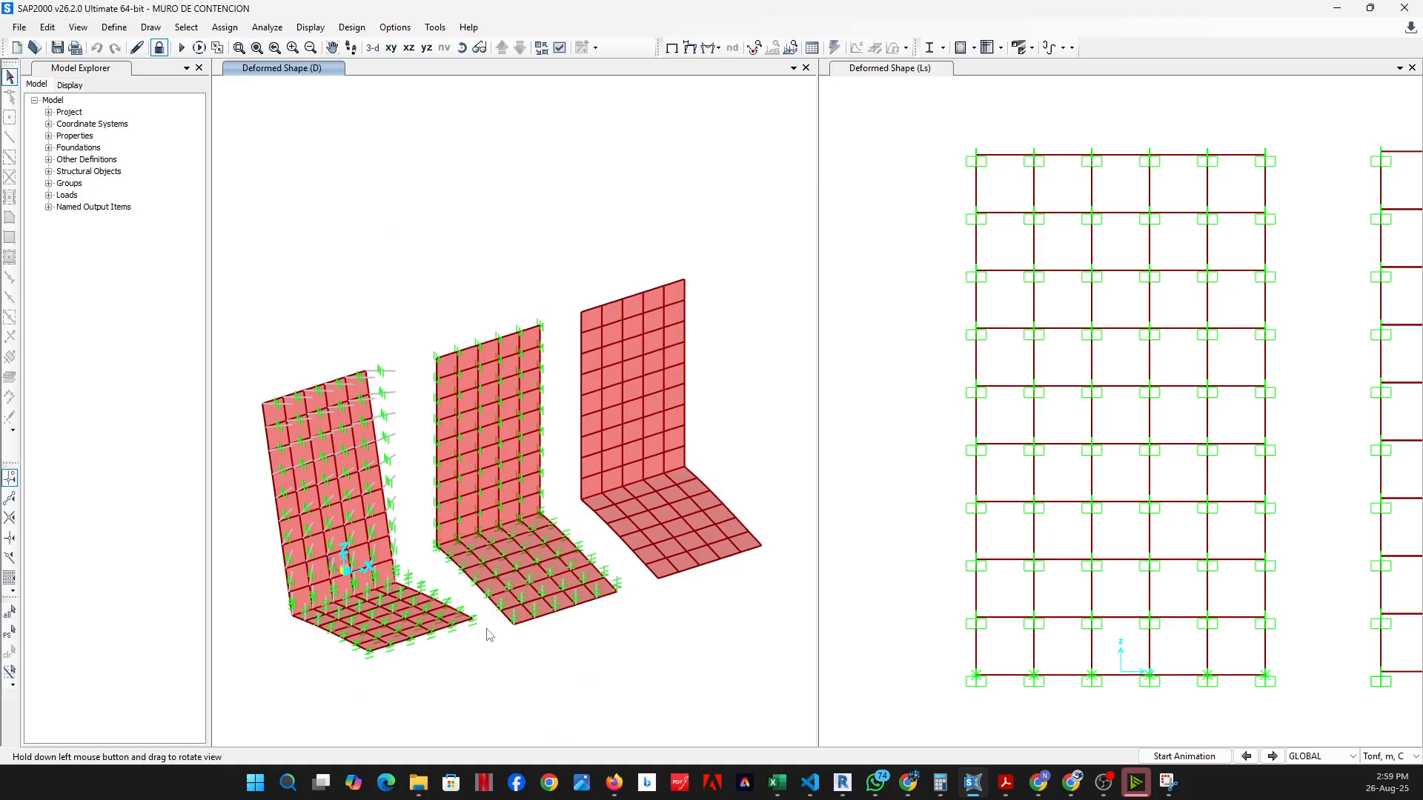
Check the joint displacements at the third wall's free base slab corner facing the second wall under load case D
left_click(461, 49)
left_click_drag(545, 441, 660, 538)
scroll(687, 543, "up", 3)
middle_click_drag(674, 551, 640, 580)
mouse_move(586, 576)
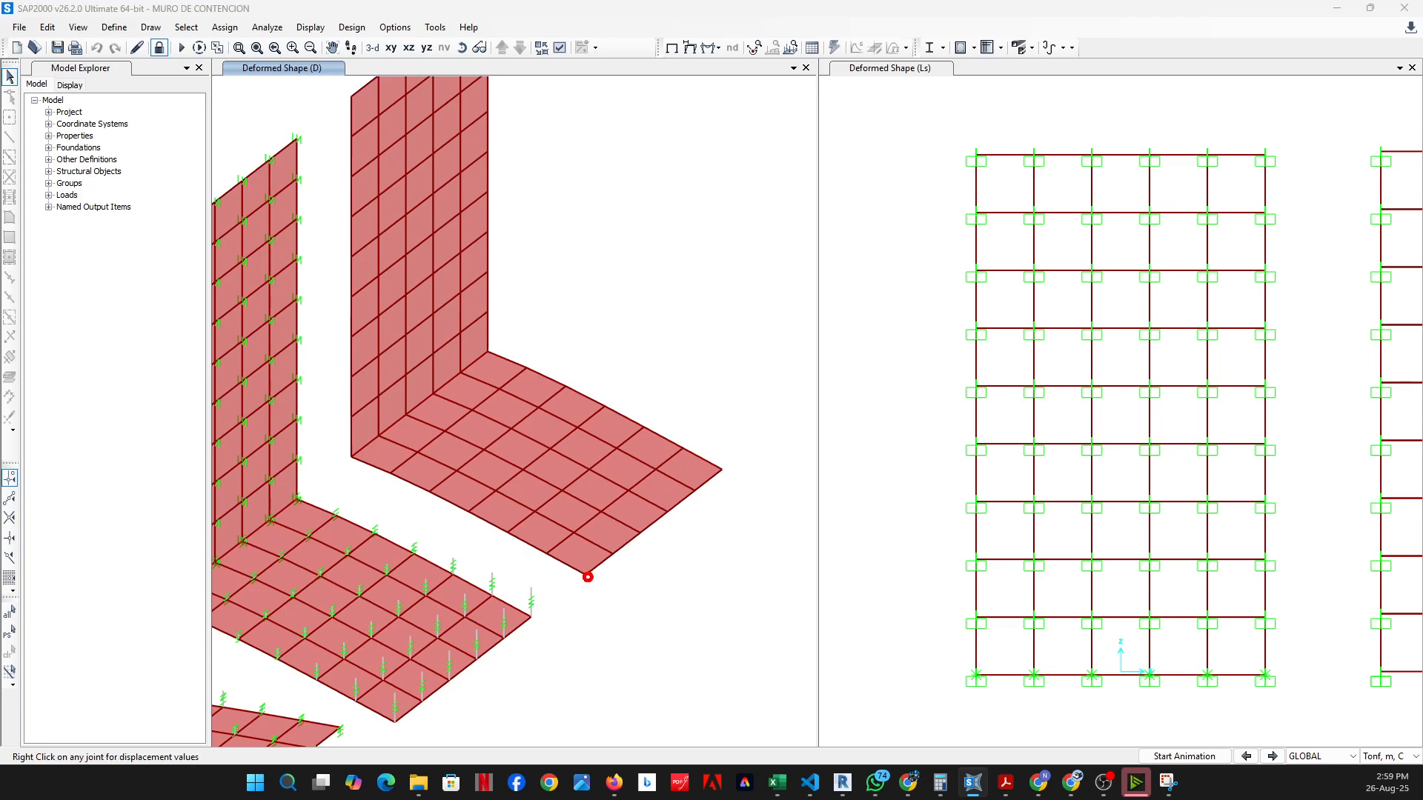
right_click(588, 577)
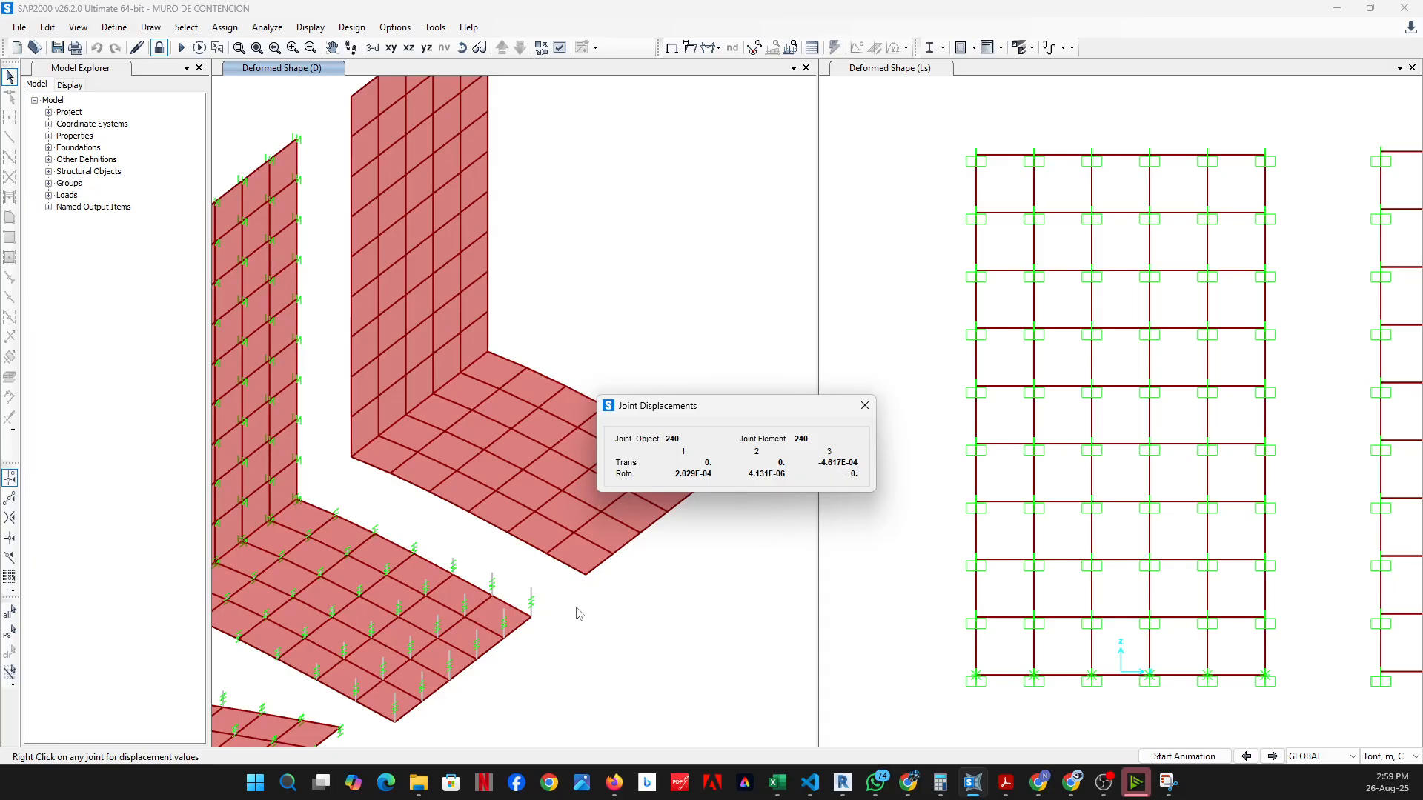
mouse_move(587, 578)
left_click(864, 406)
Check the joint displacements at the second wall's free base slab corner facing the third wall
middle_click_drag(461, 652, 630, 575)
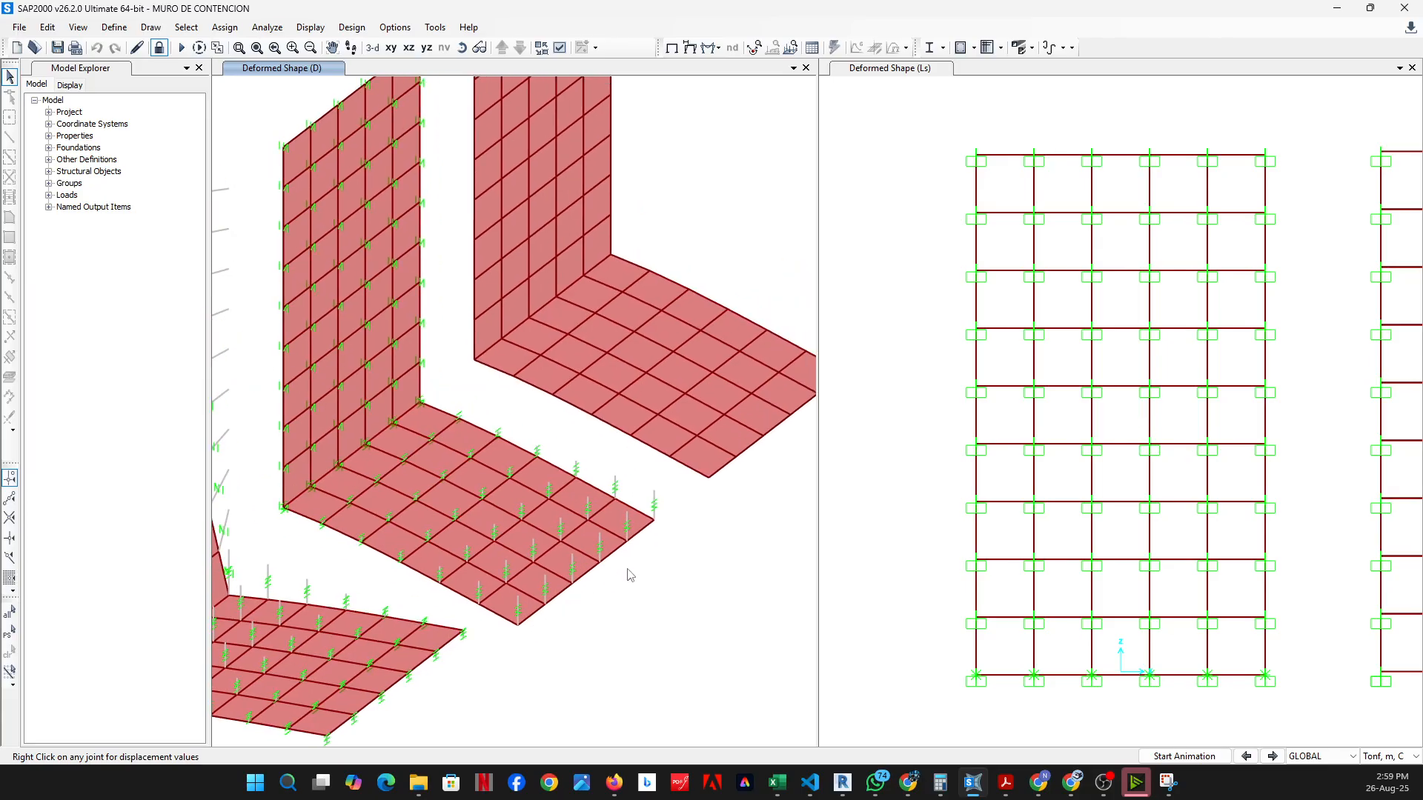
right_click(654, 520)
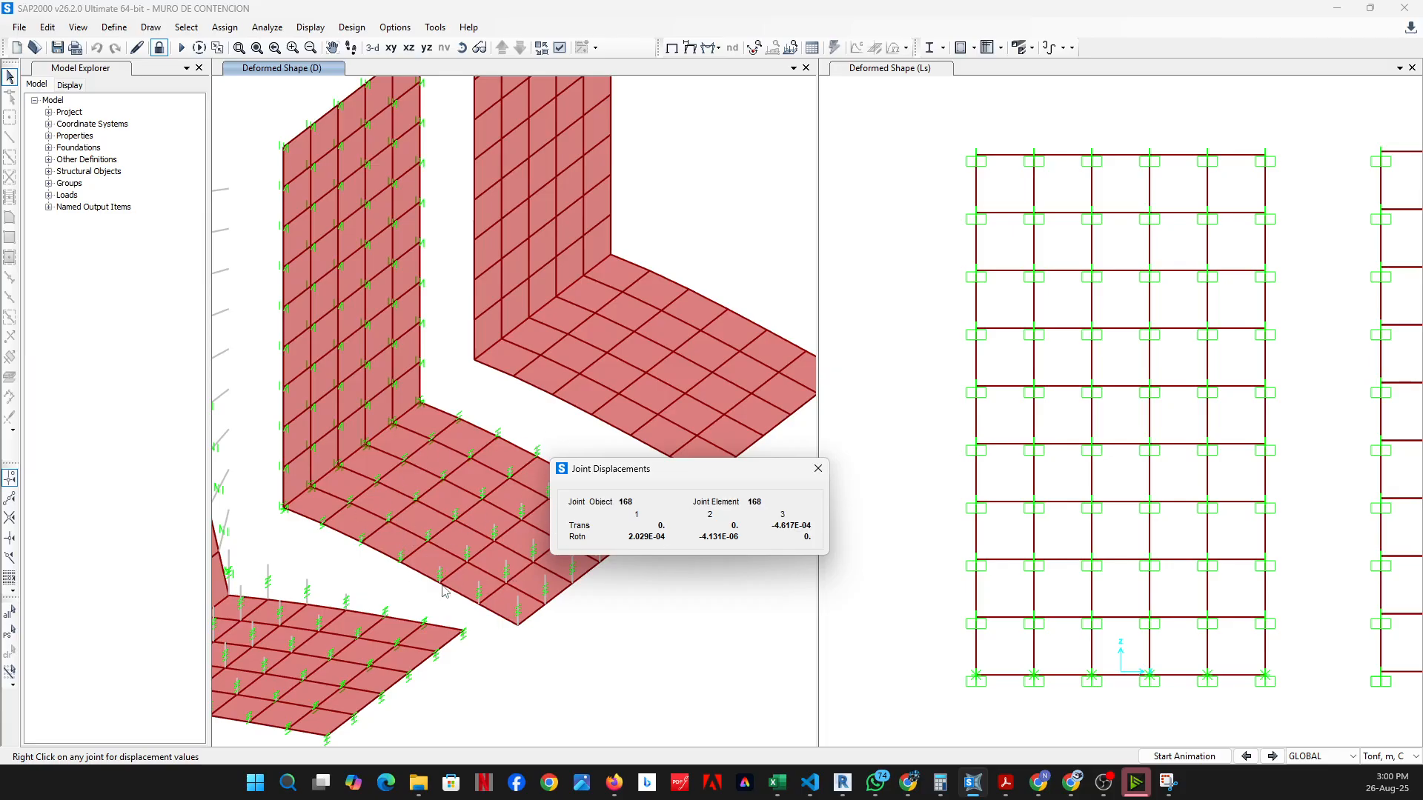
mouse_move(443, 590)
left_click(818, 469)
Check the joint displacements at the first wall's free base slab corner facing the second wall and at the adjacent joint toward the stem
middle_click_drag(785, 489, 679, 546, "shift")
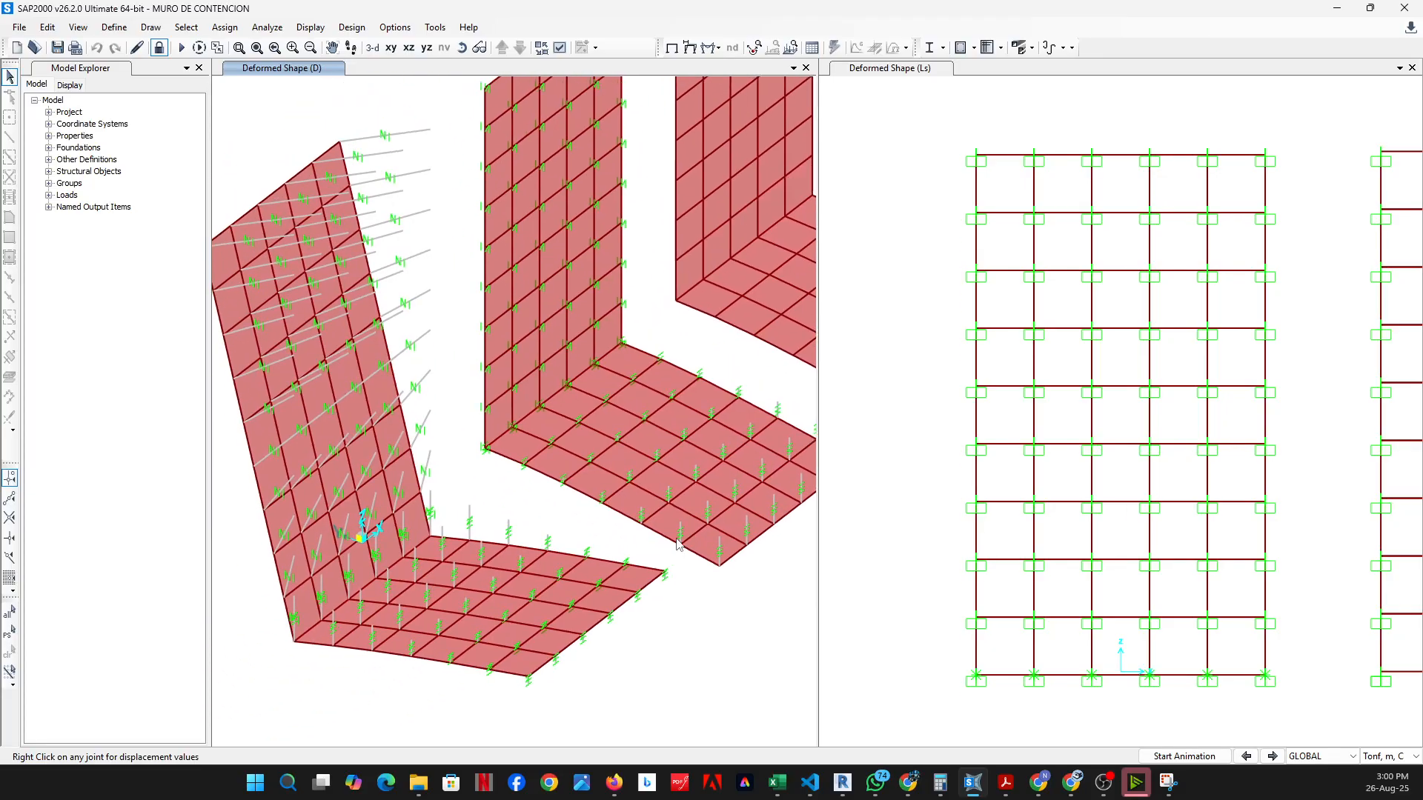
scroll(582, 491, "down", 2)
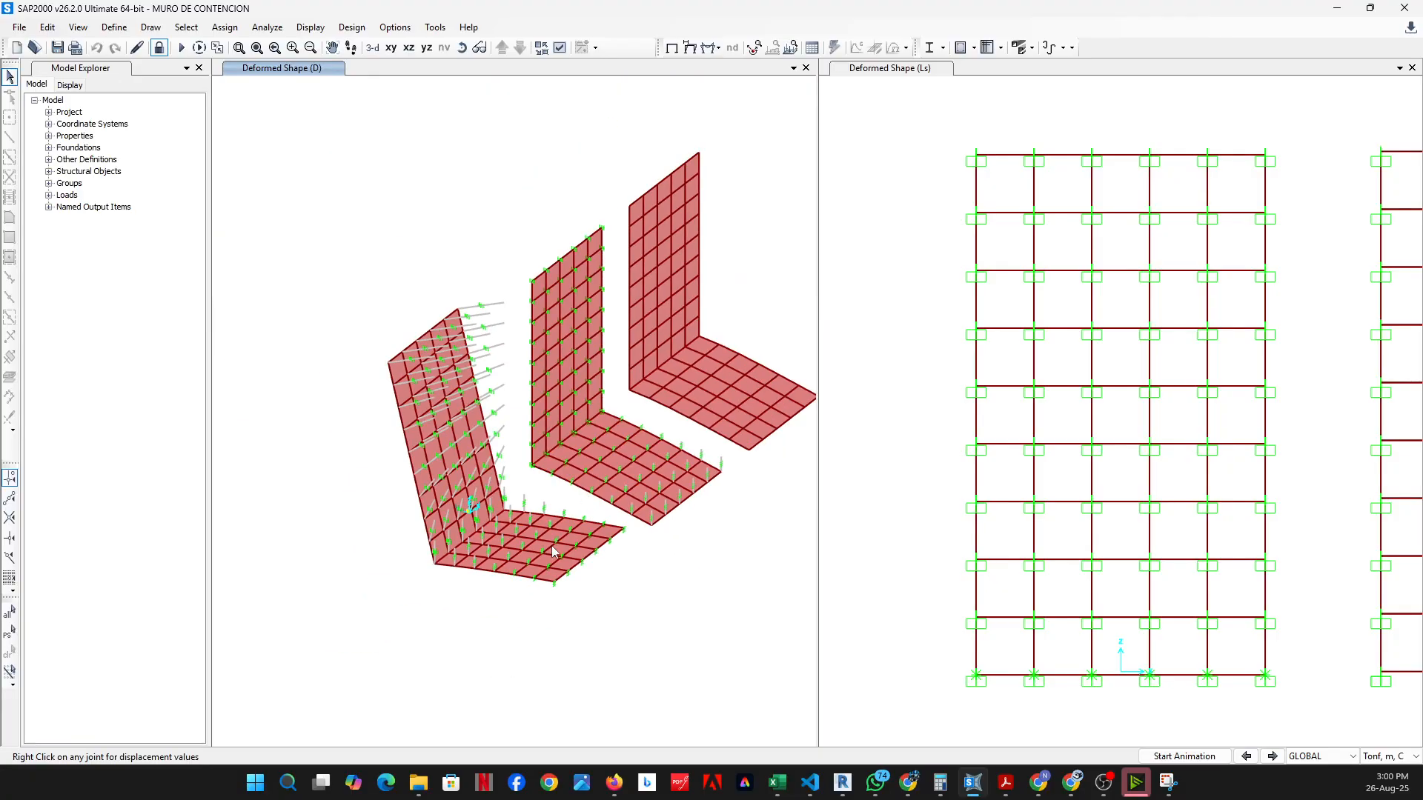
scroll(652, 563, "up", 5)
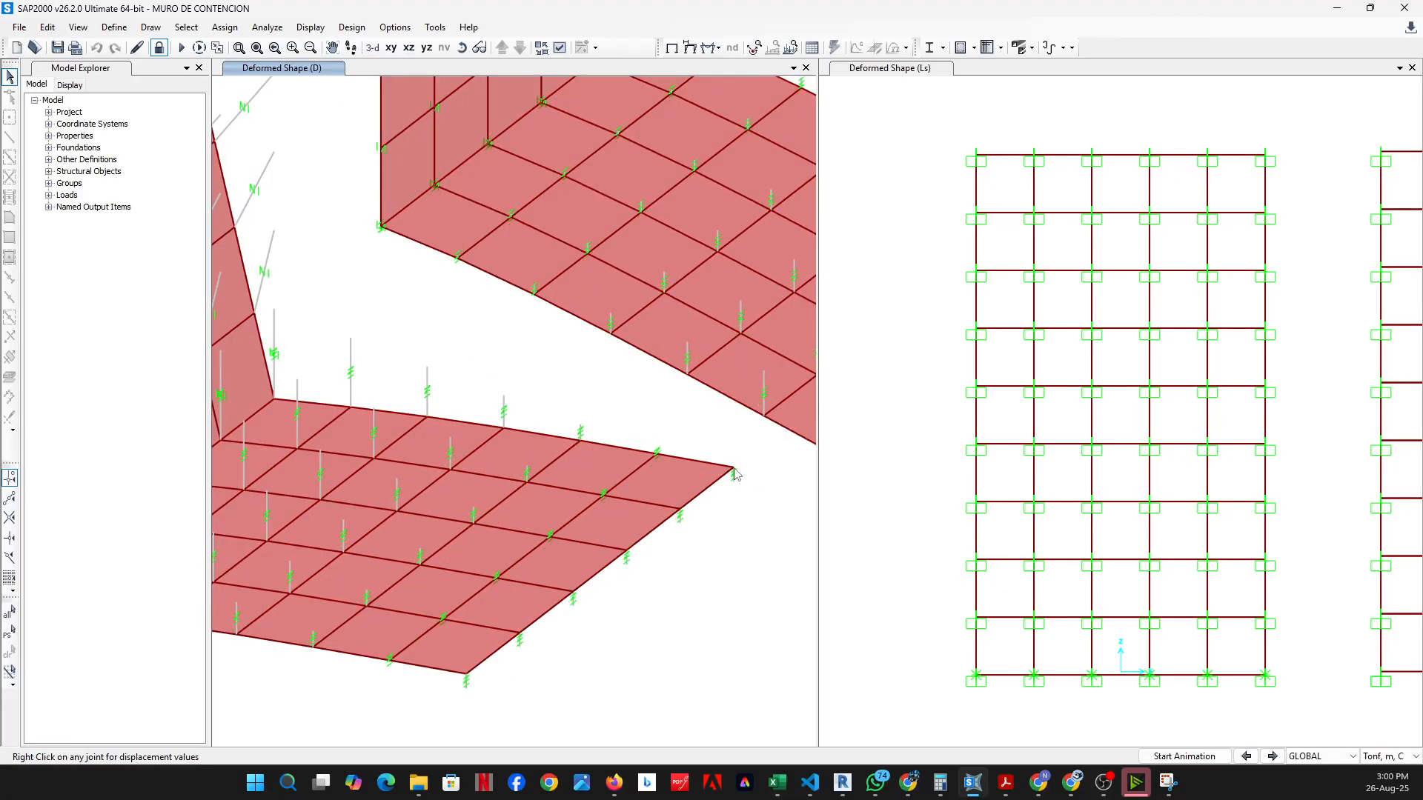
right_click(732, 478)
right_click(734, 473)
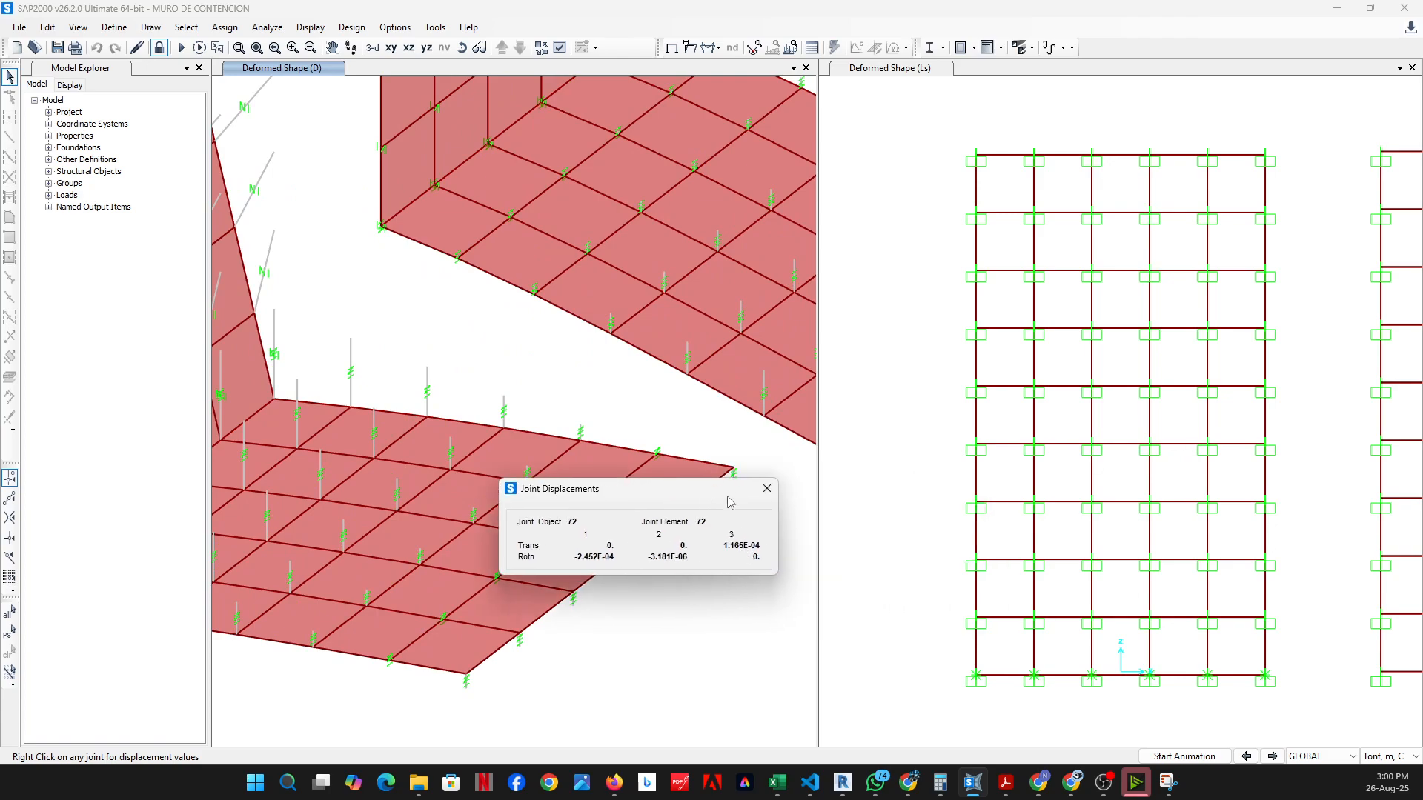
mouse_move(734, 473)
left_click(767, 490)
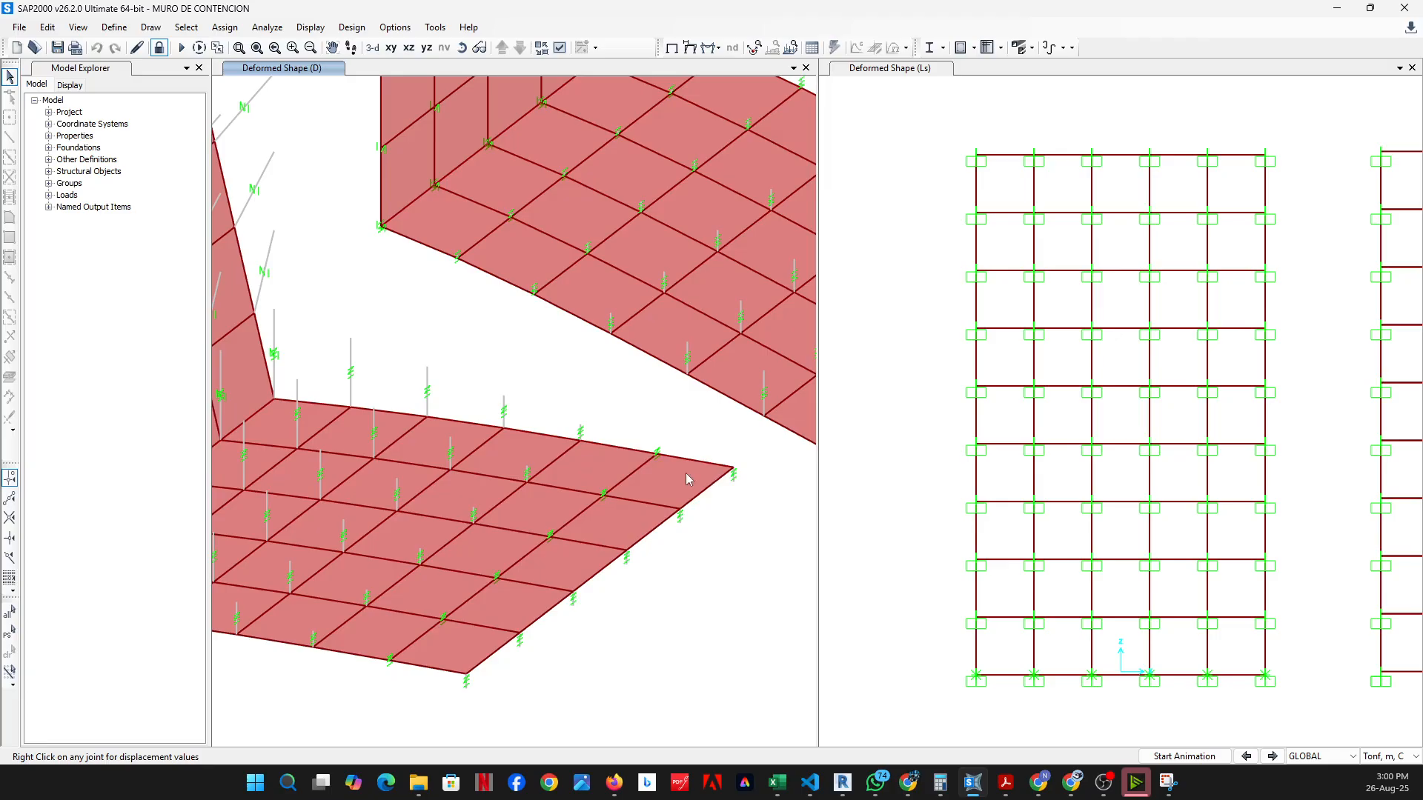
right_click(659, 456)
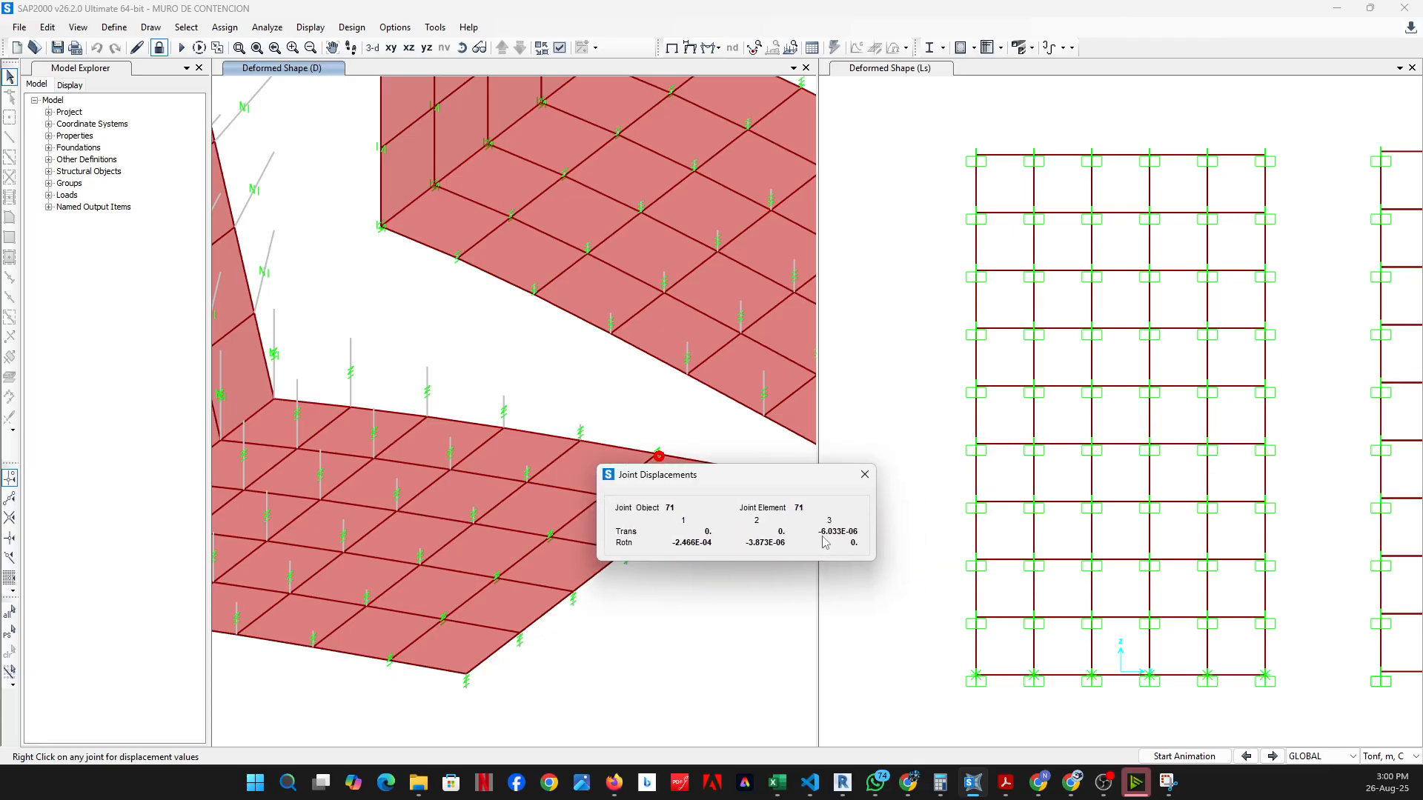
left_click(865, 474)
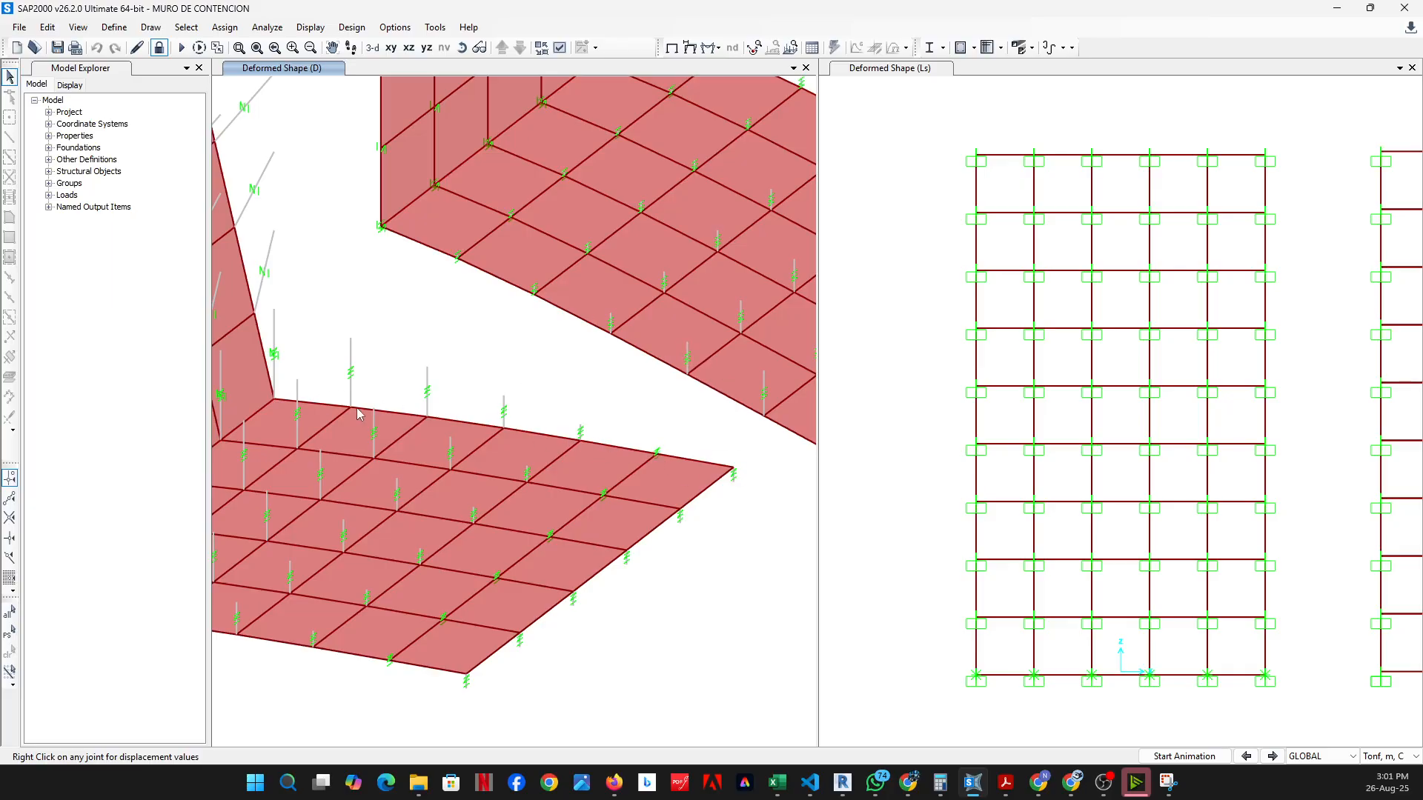
Check the displacements of an interior joint where the first wall's stem meets its base slab
middle_click_drag(357, 413, 337, 469, "shift")
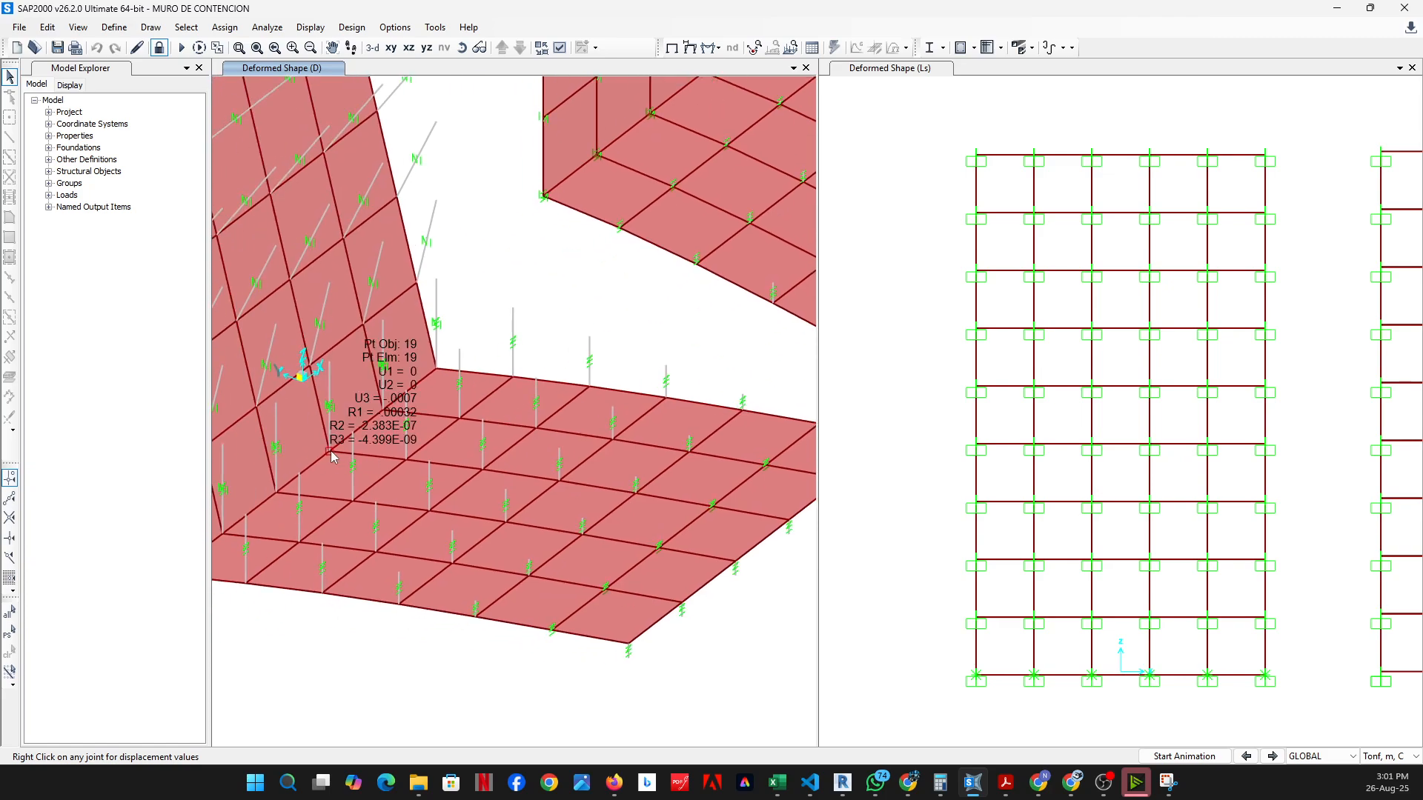
right_click(331, 454)
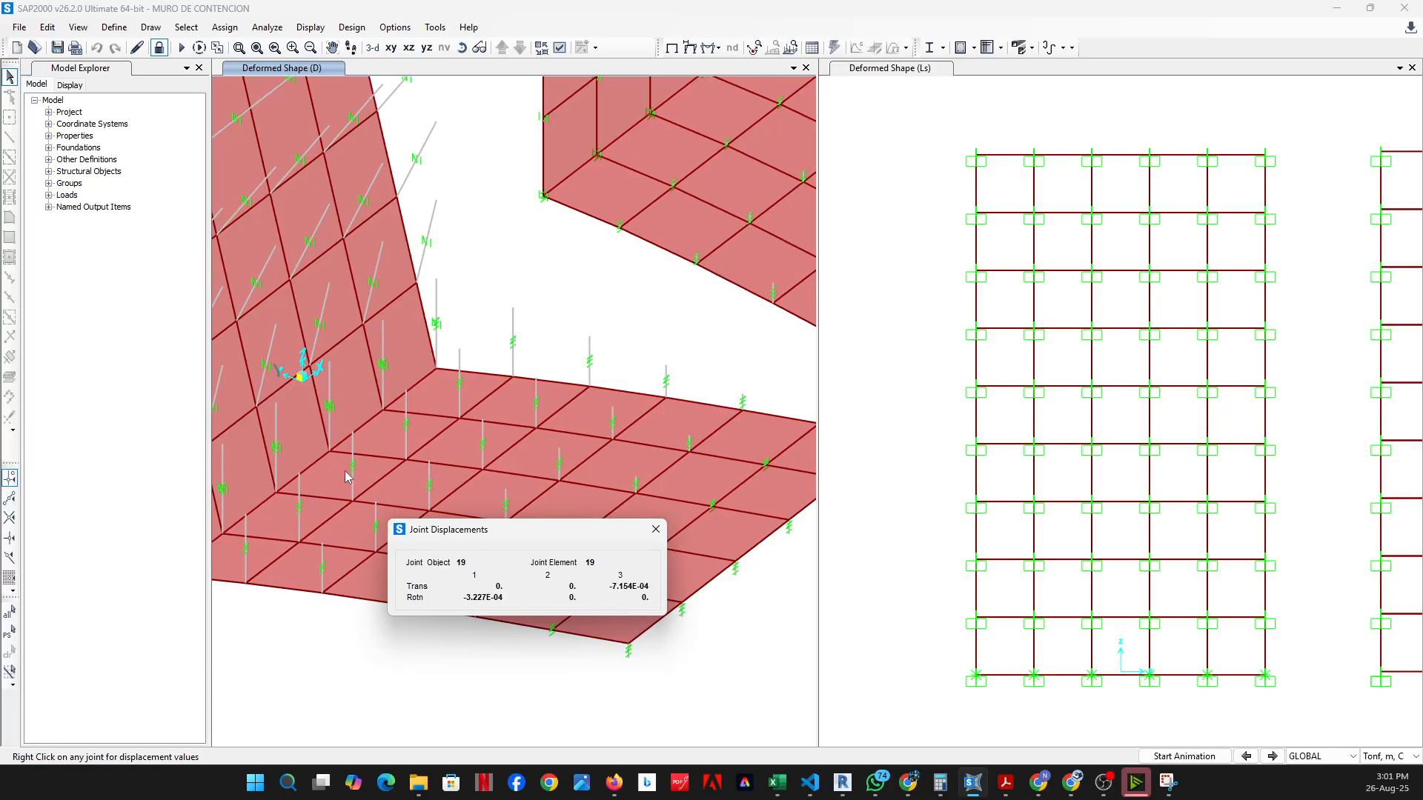
left_click(656, 531)
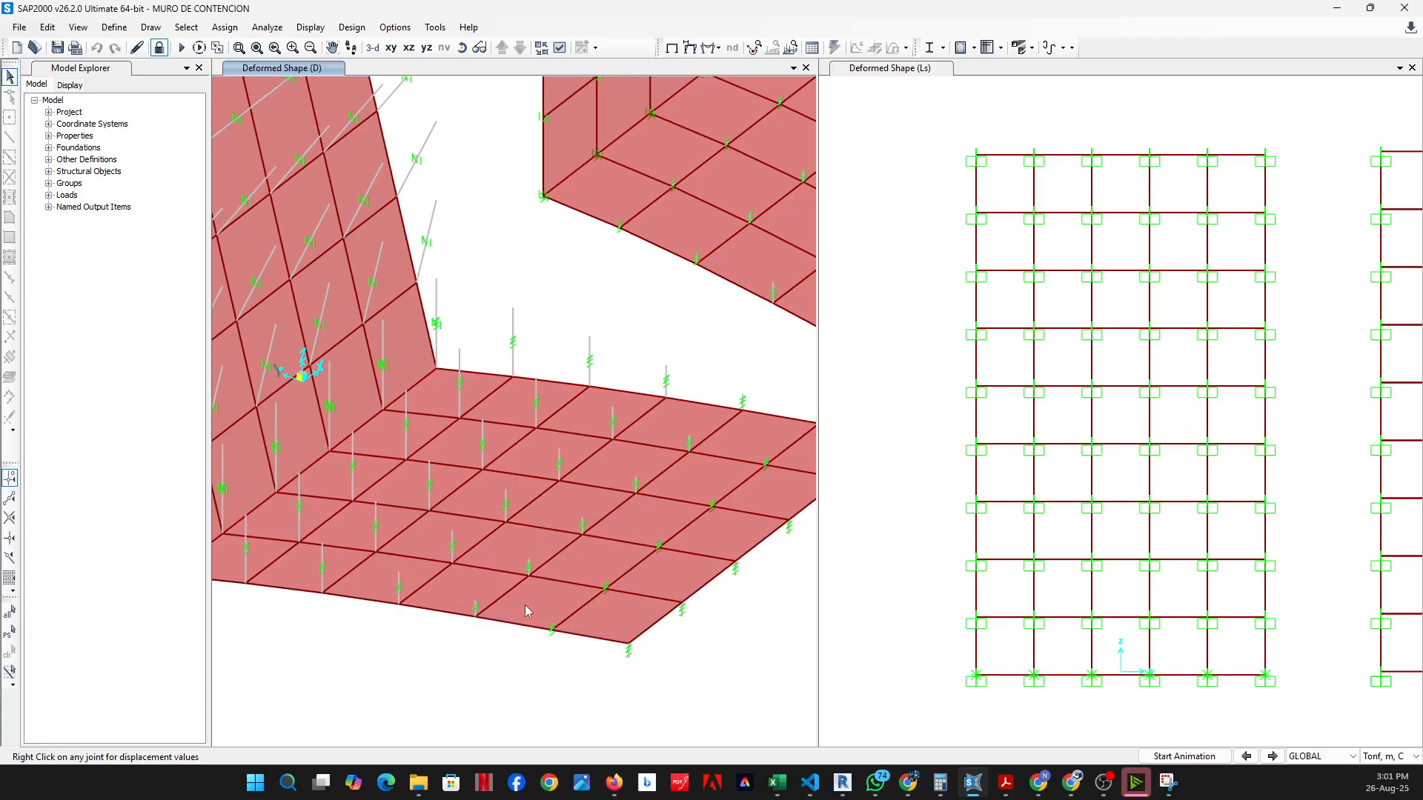
Examine the first wall's deformed stem under load case D from a lower oblique angle alongside the other two walls
scroll(474, 593, "down", 4)
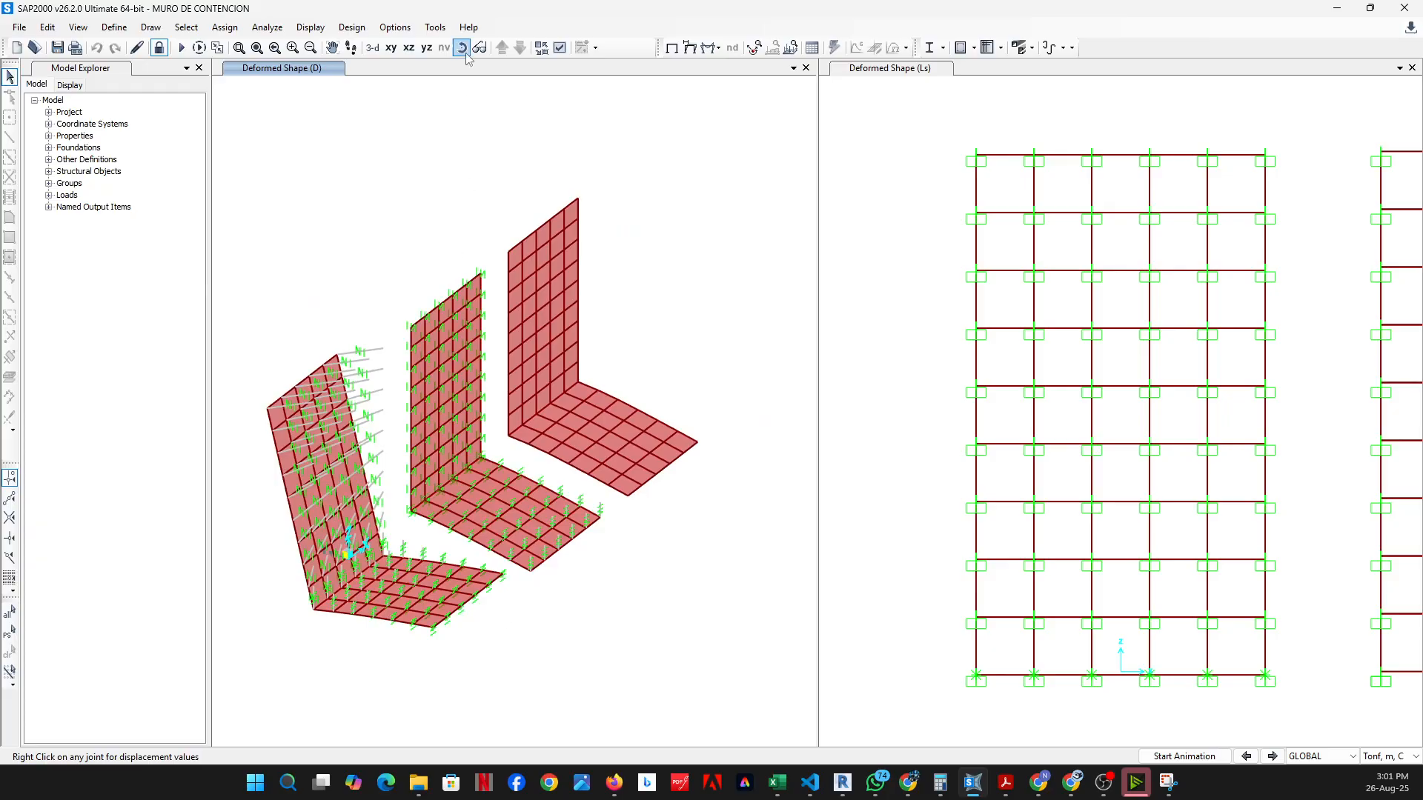
left_click(461, 47)
left_click_drag(519, 312, 529, 488)
scroll(381, 445, "up", 5)
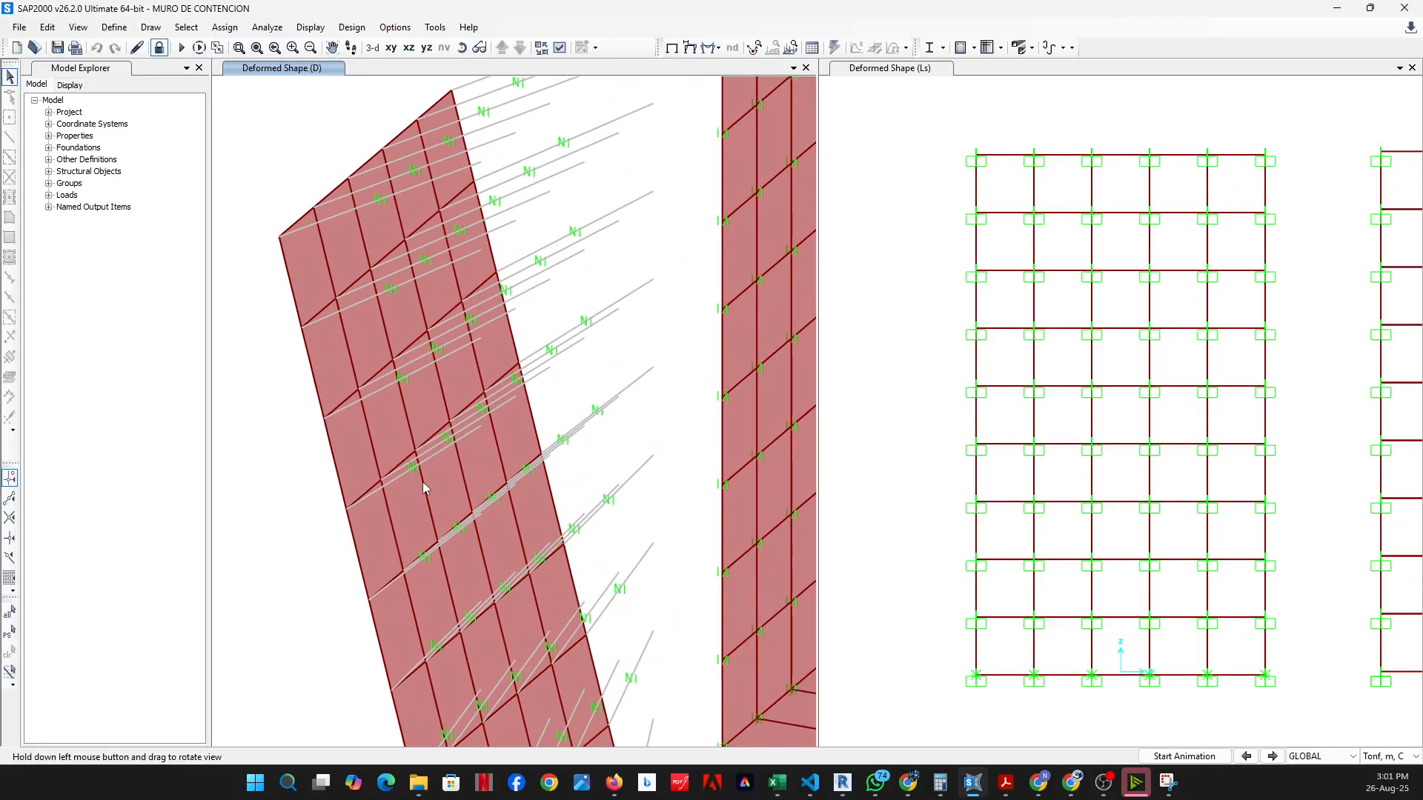
scroll(415, 477, "down", 5)
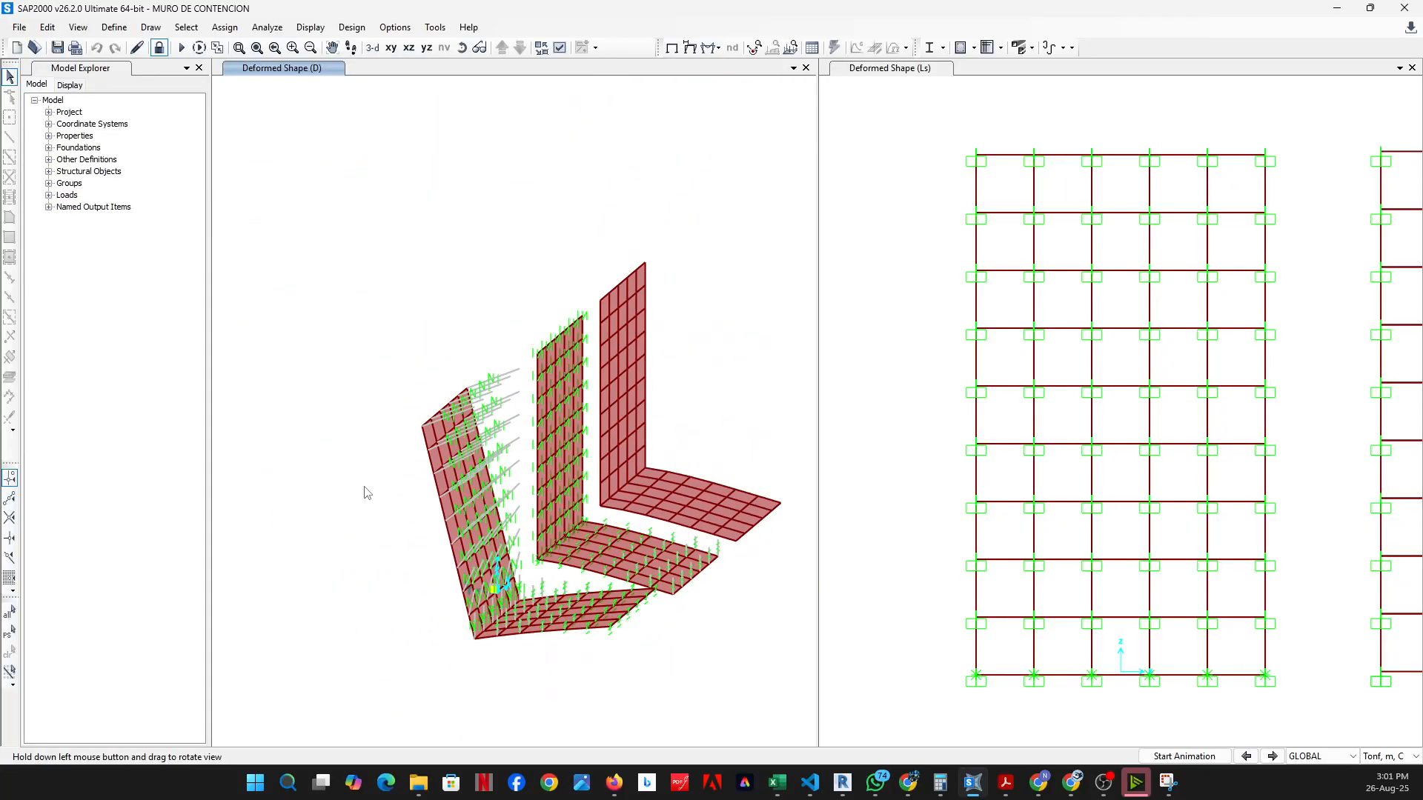
Display the deformed shape of the three walls for load case H at the user-defined scale of 800
scroll(364, 489, "up", 4)
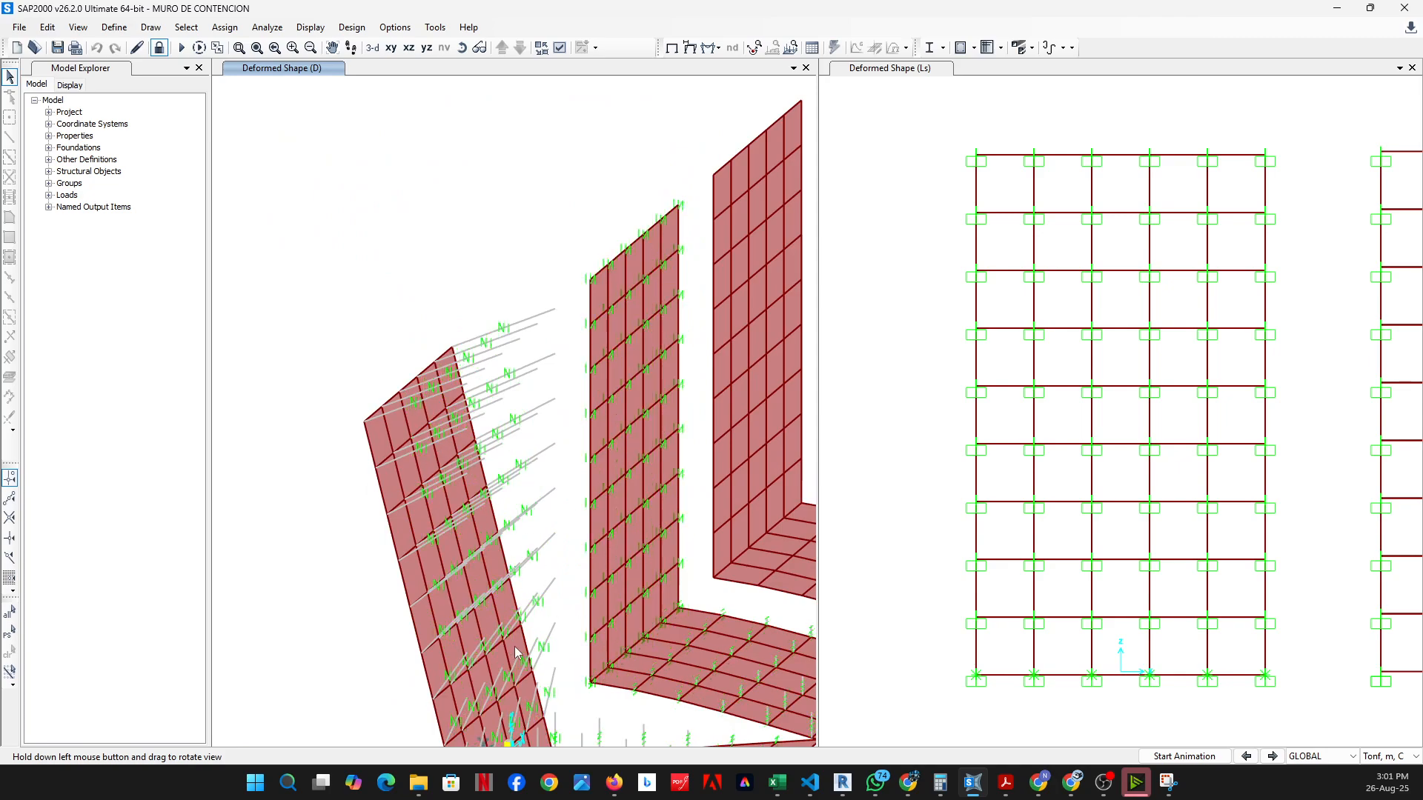
middle_click_drag(517, 652, 439, 469)
middle_click_drag(521, 385, 460, 528)
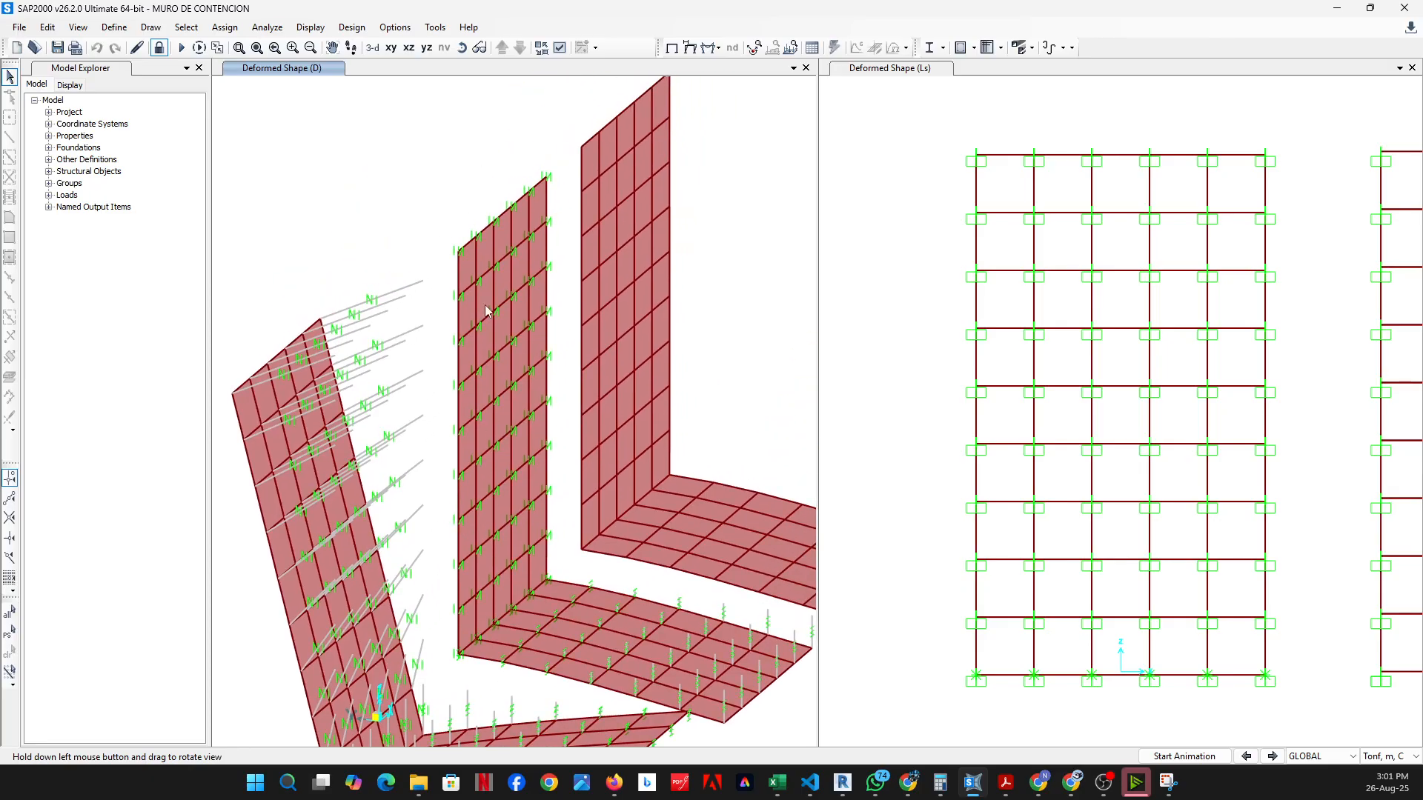
middle_click_drag(386, 471, 403, 387)
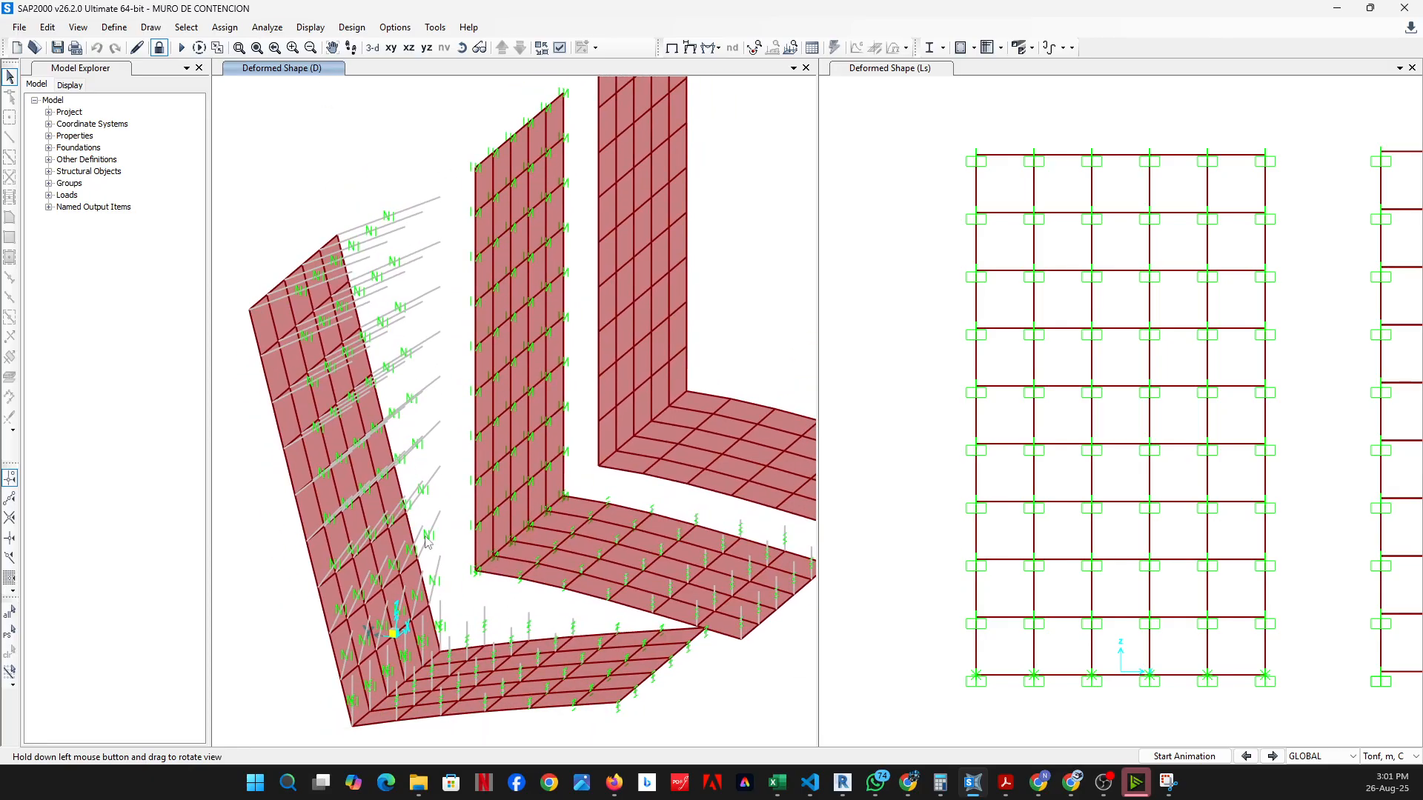
left_click(689, 47)
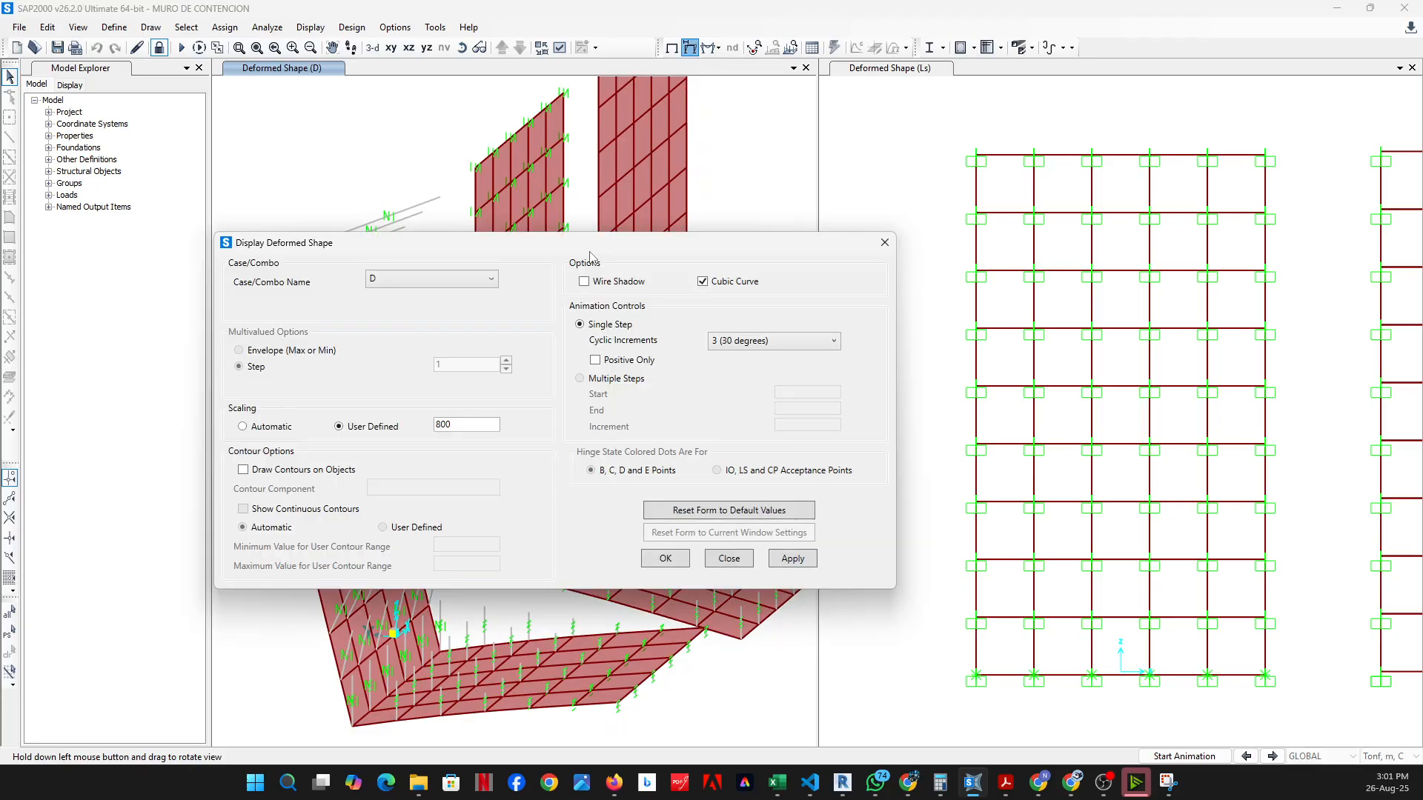
left_click(454, 280)
left_click(459, 313)
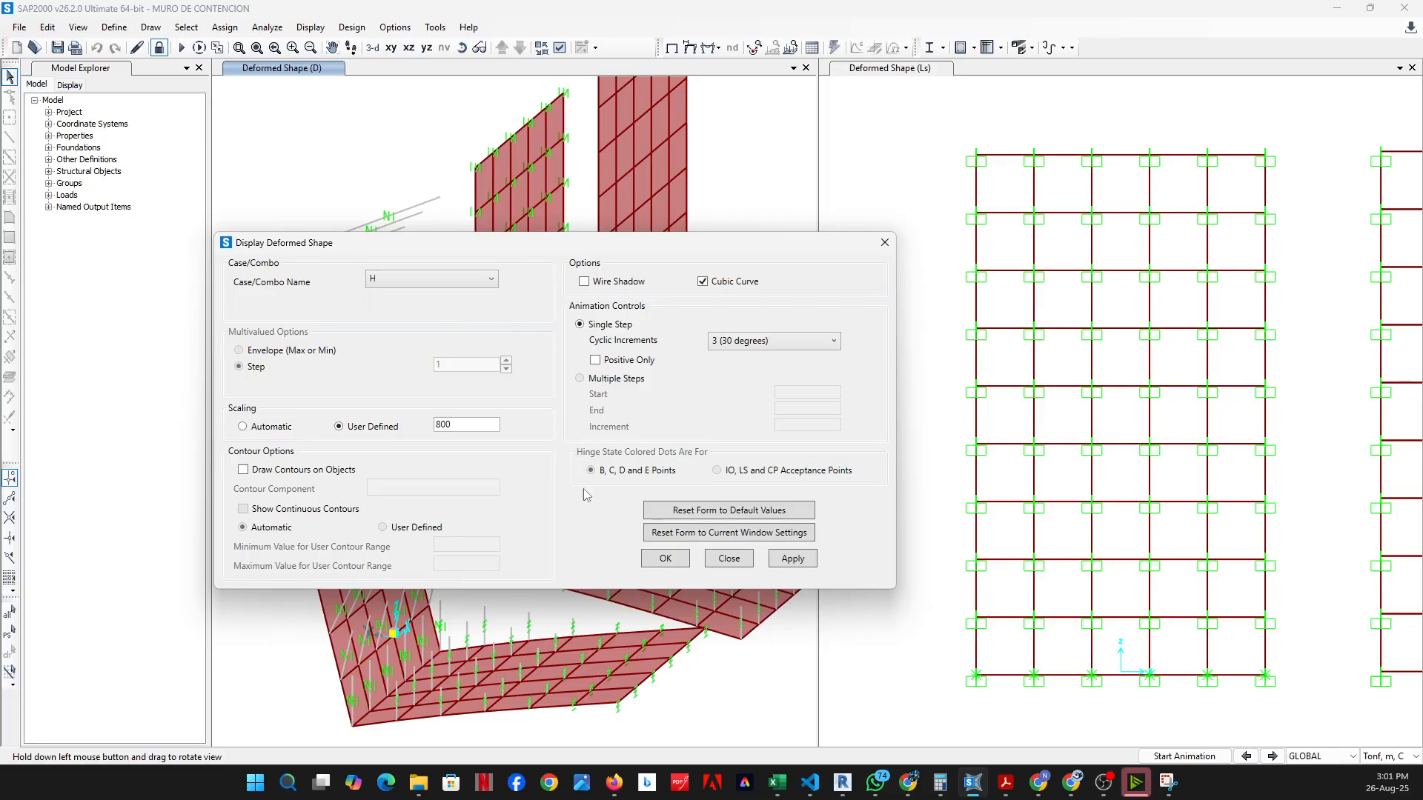
left_click(791, 559)
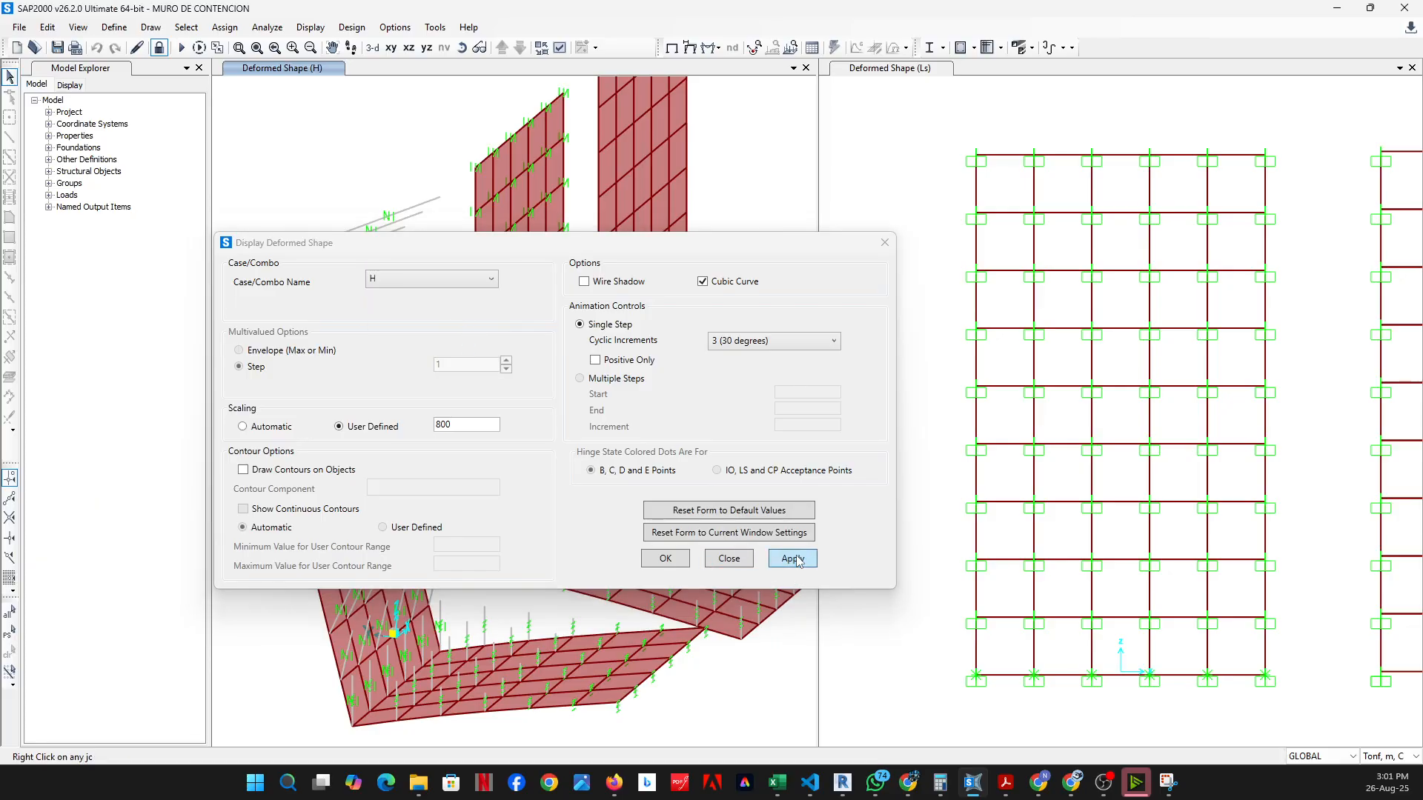
left_click(671, 564)
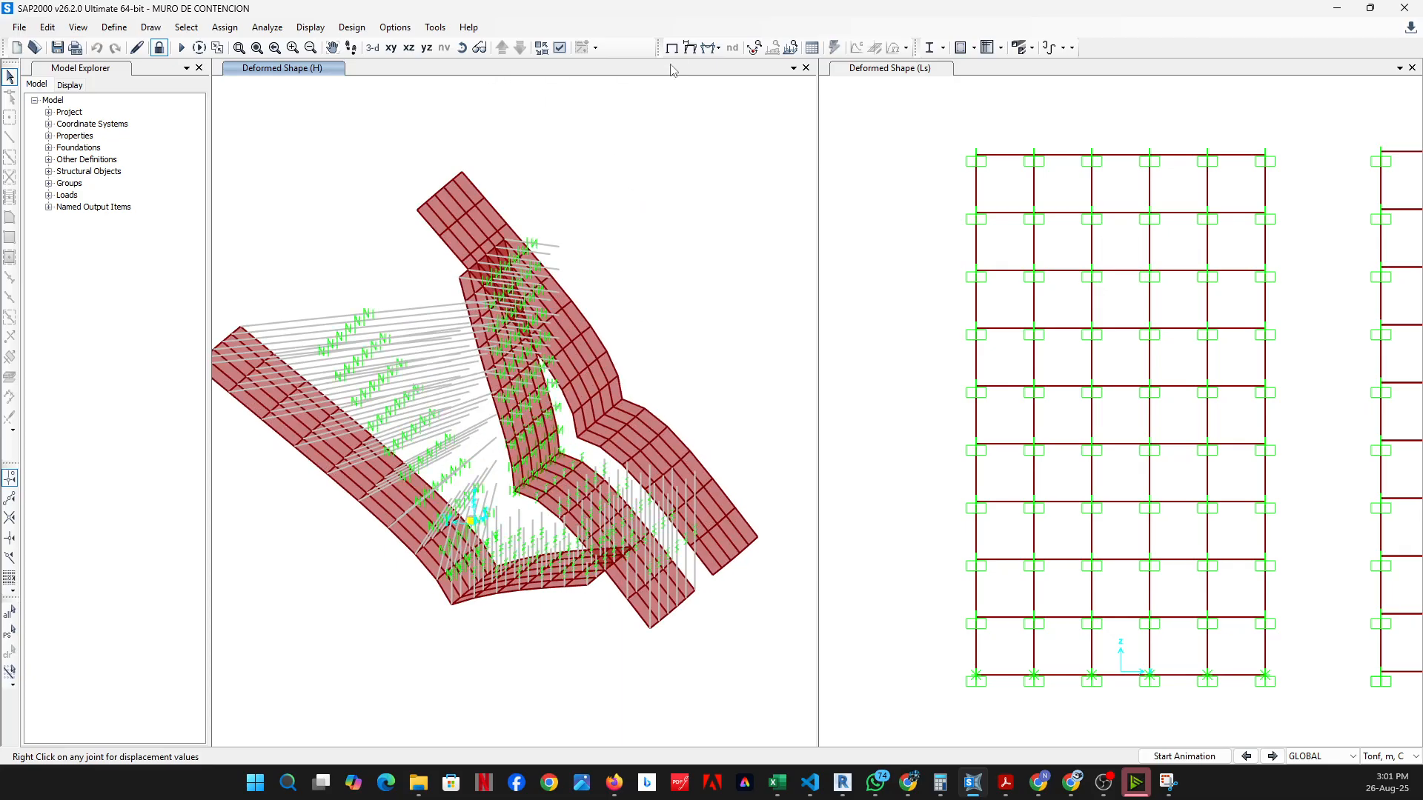
Set the user-defined scaling of the H deformed shape to 100
left_click(690, 47)
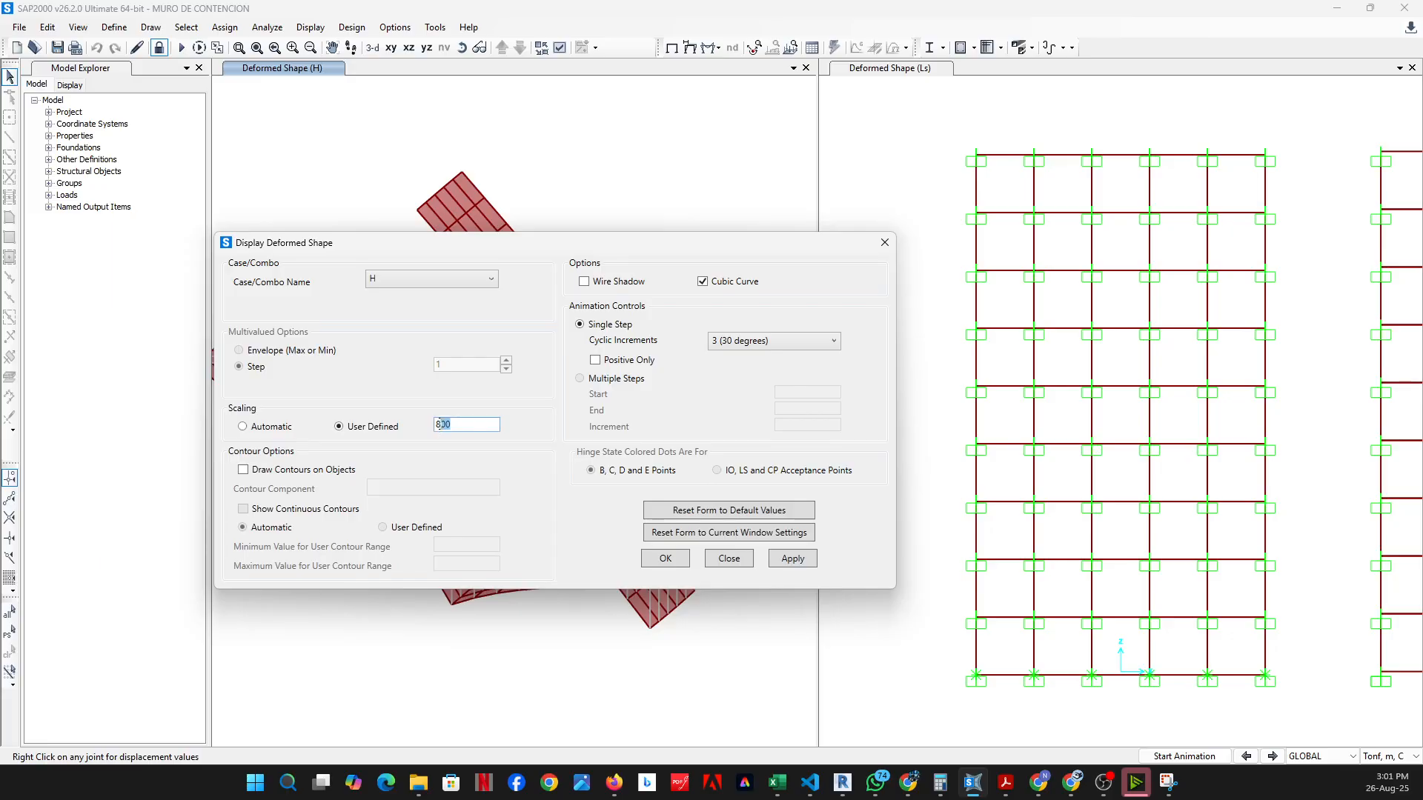
type("100")
left_click(657, 571)
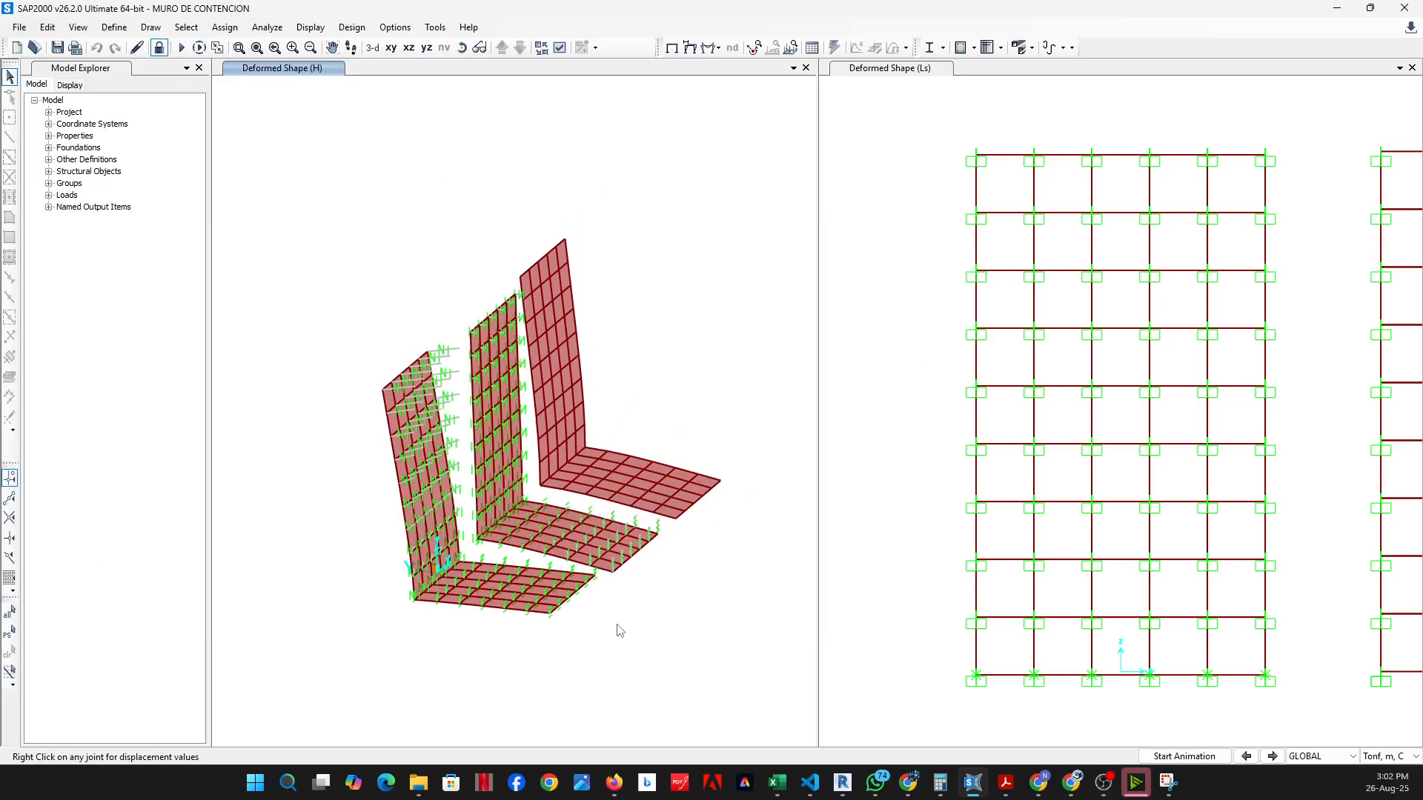
Rotate to a closer view of the first two walls' H deformed shape and capture it with Snipping Tool
left_click(461, 48)
left_click_drag(470, 260, 386, 465)
scroll(386, 465, "up", 3)
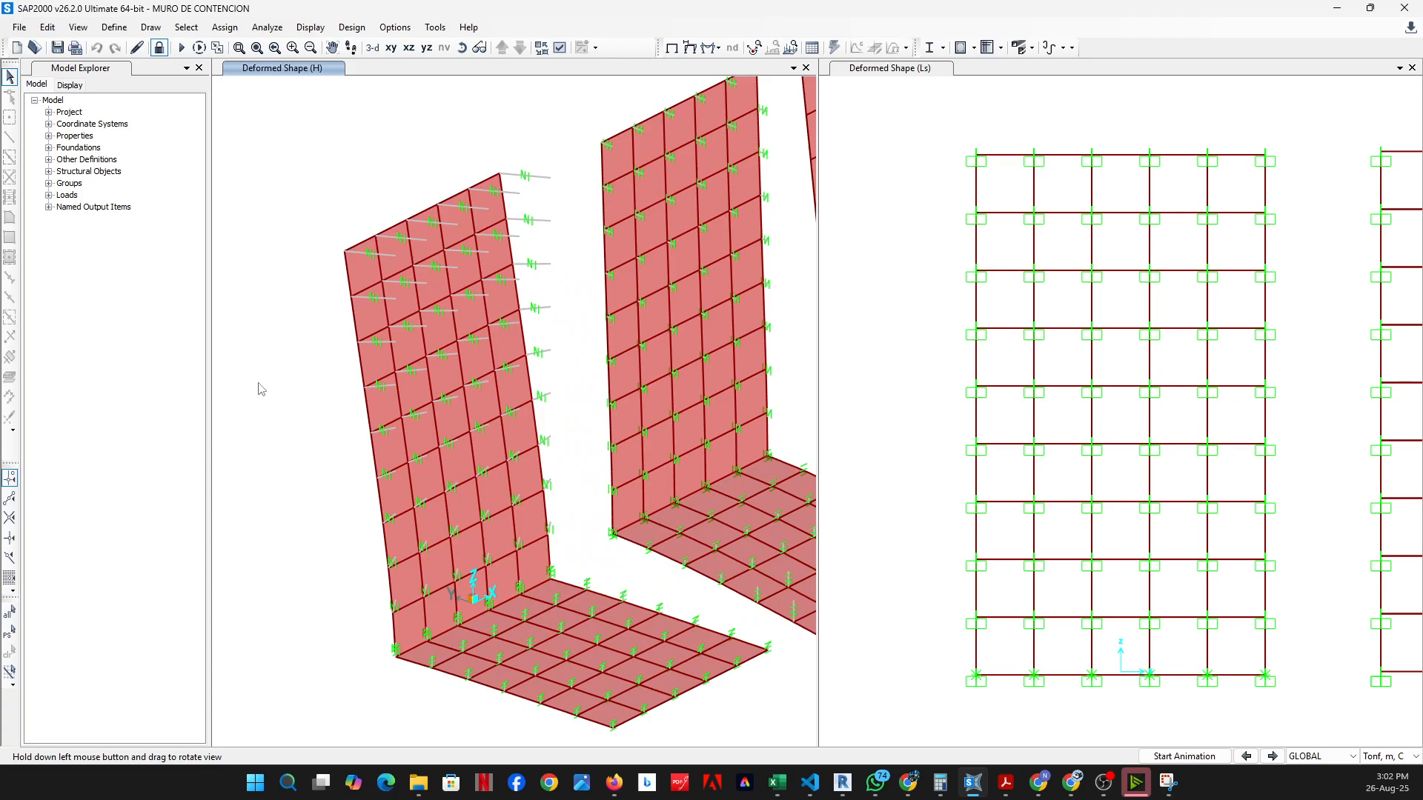
key("alt+Tab")
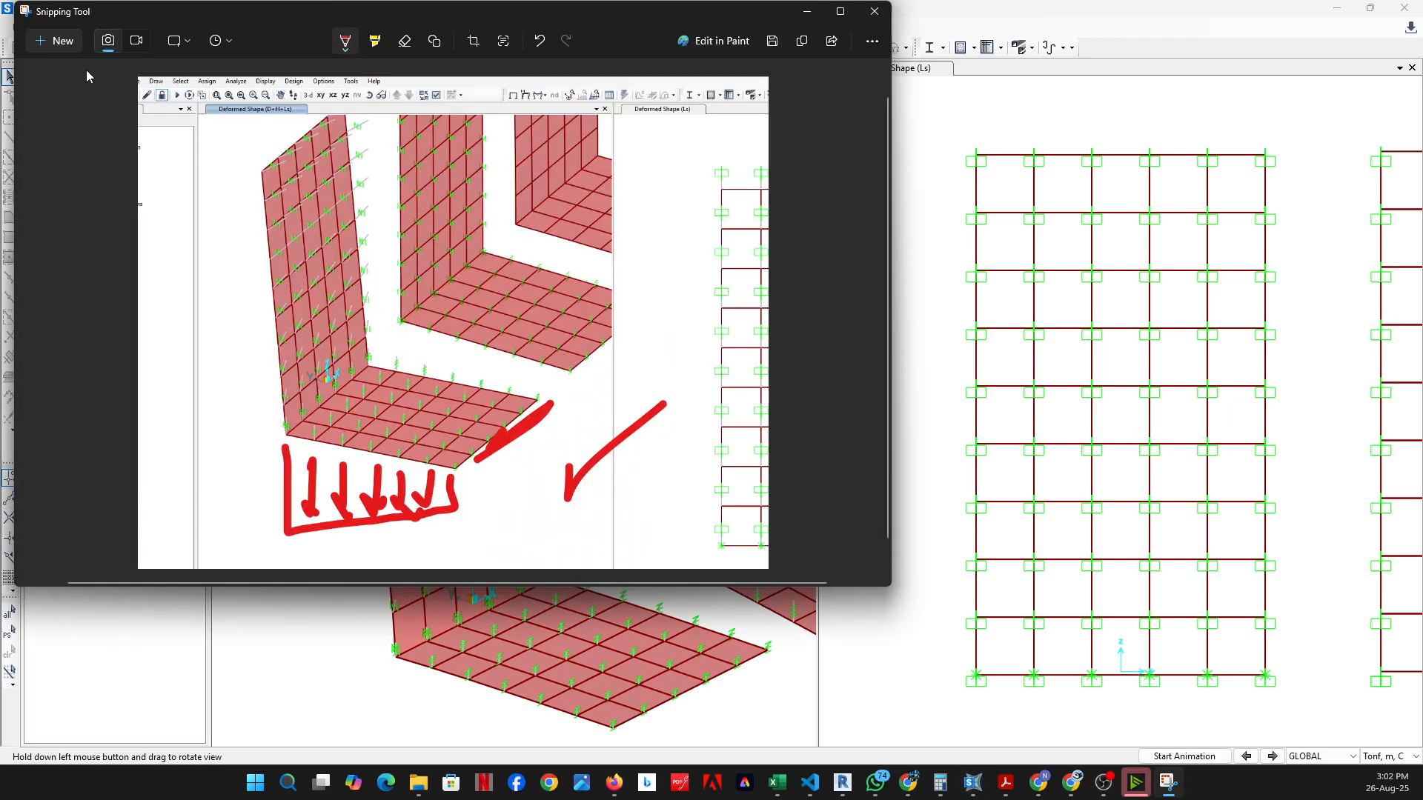
left_click(62, 45)
left_click_drag(134, 20, 1116, 733)
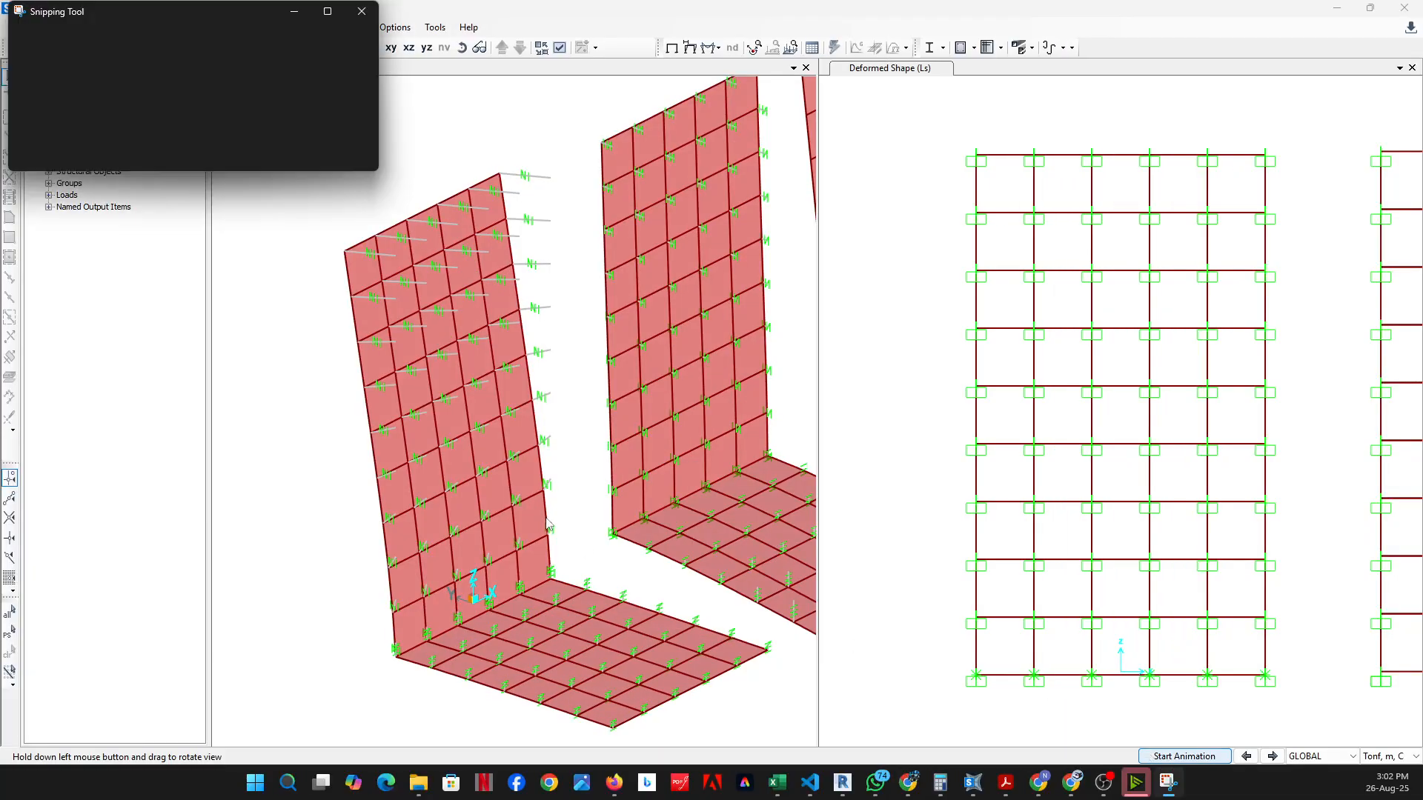
Draw red arrows on the captured image pushing against the first and second walls' stems, and return to SAP2000
mouse_move(424, 456)
left_mouse_down()
mouse_move(327, 399)
mouse_move(332, 387)
left_mouse_up()
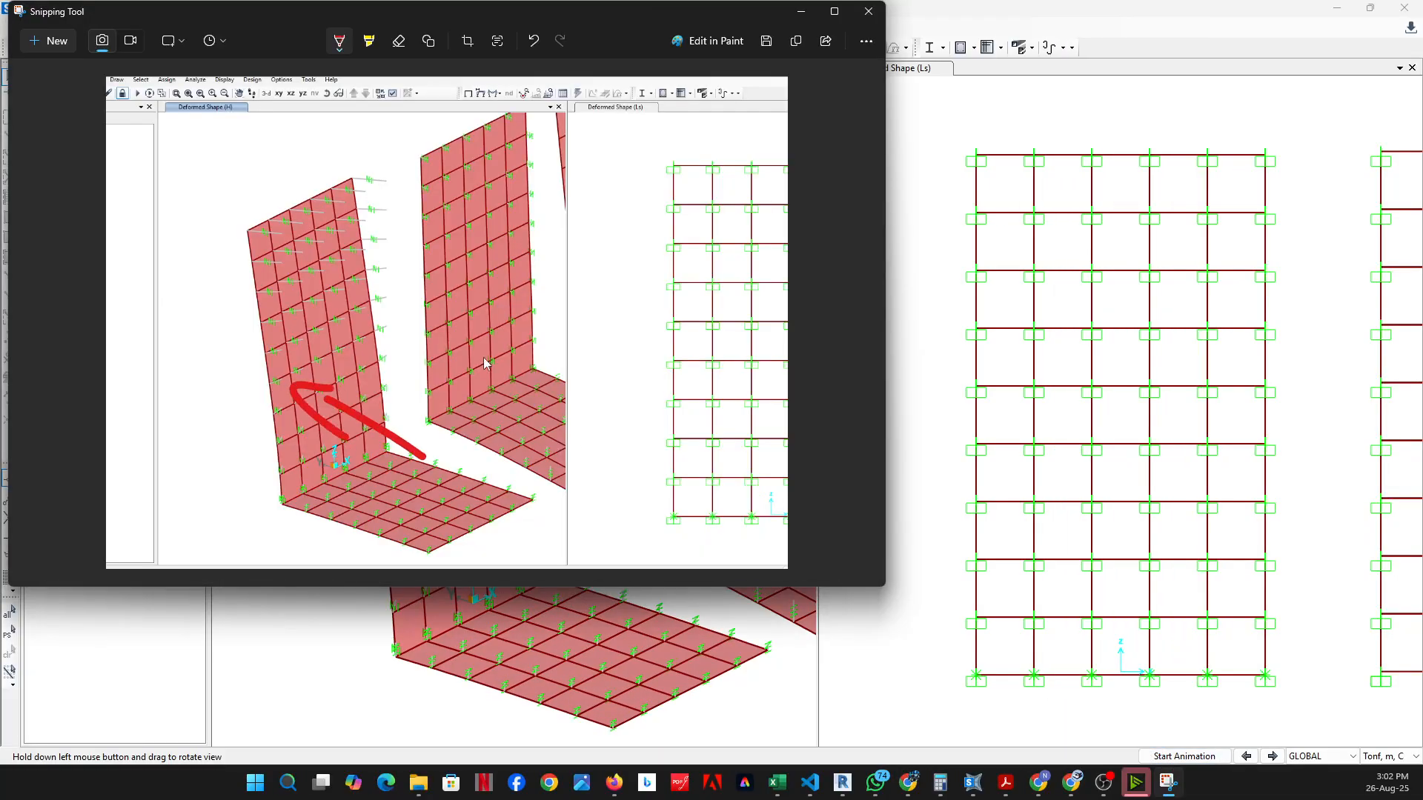
mouse_move(535, 365)
left_mouse_down()
mouse_move(468, 314)
mouse_move(493, 310)
left_mouse_up()
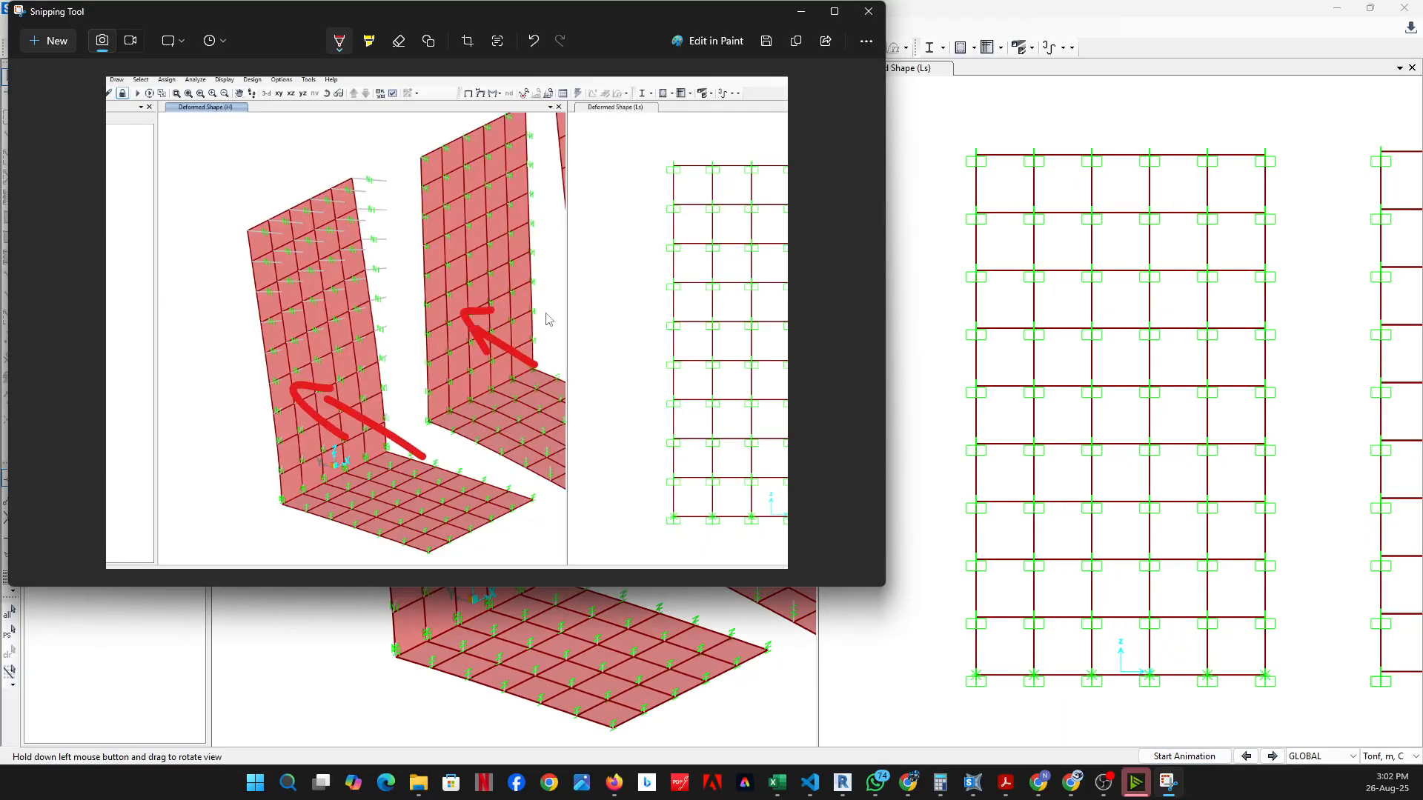
left_click(799, 14)
Check the joint displacements under H at the first wall's top stem corner facing the second wall
middle_click_drag(569, 376, 414, 472)
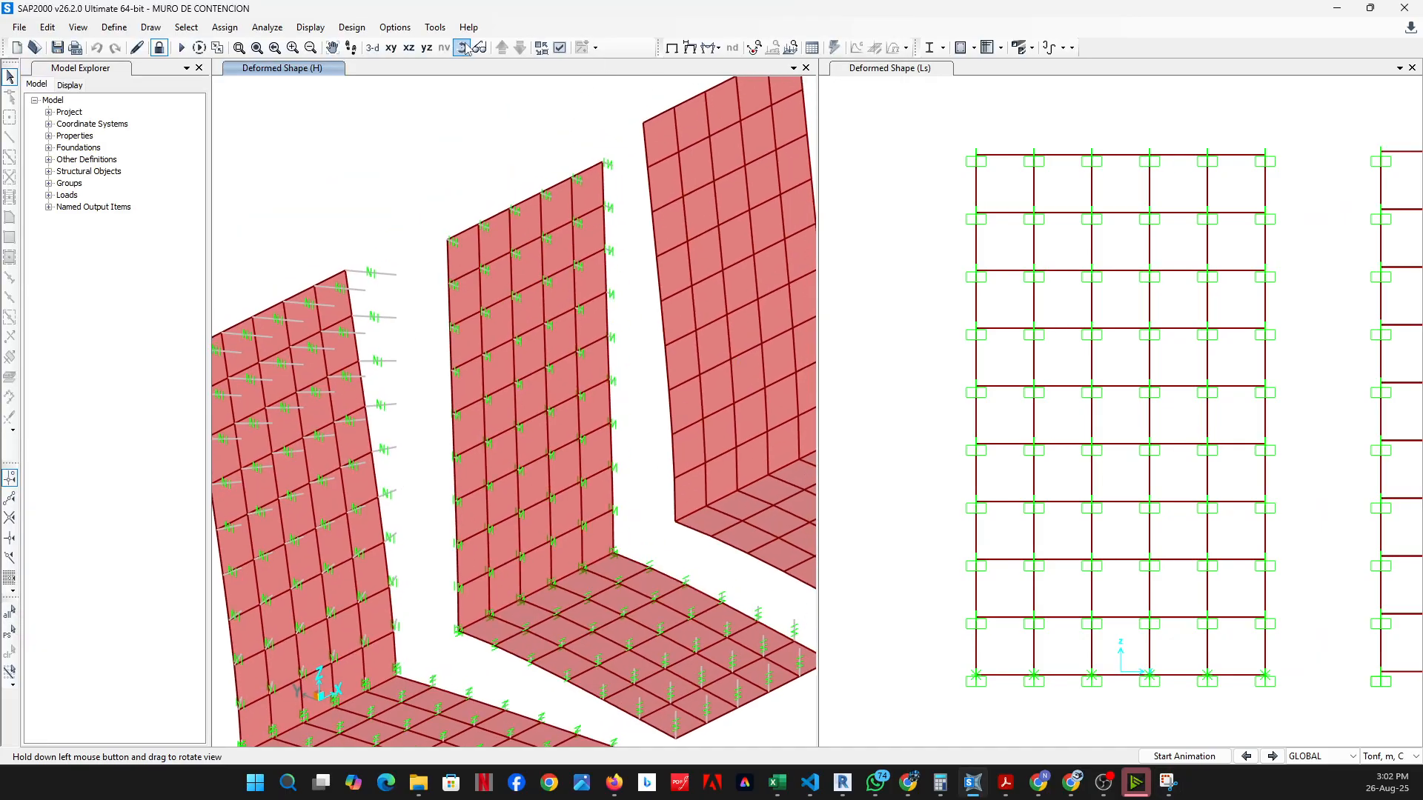
left_click_drag(496, 186, 383, 278)
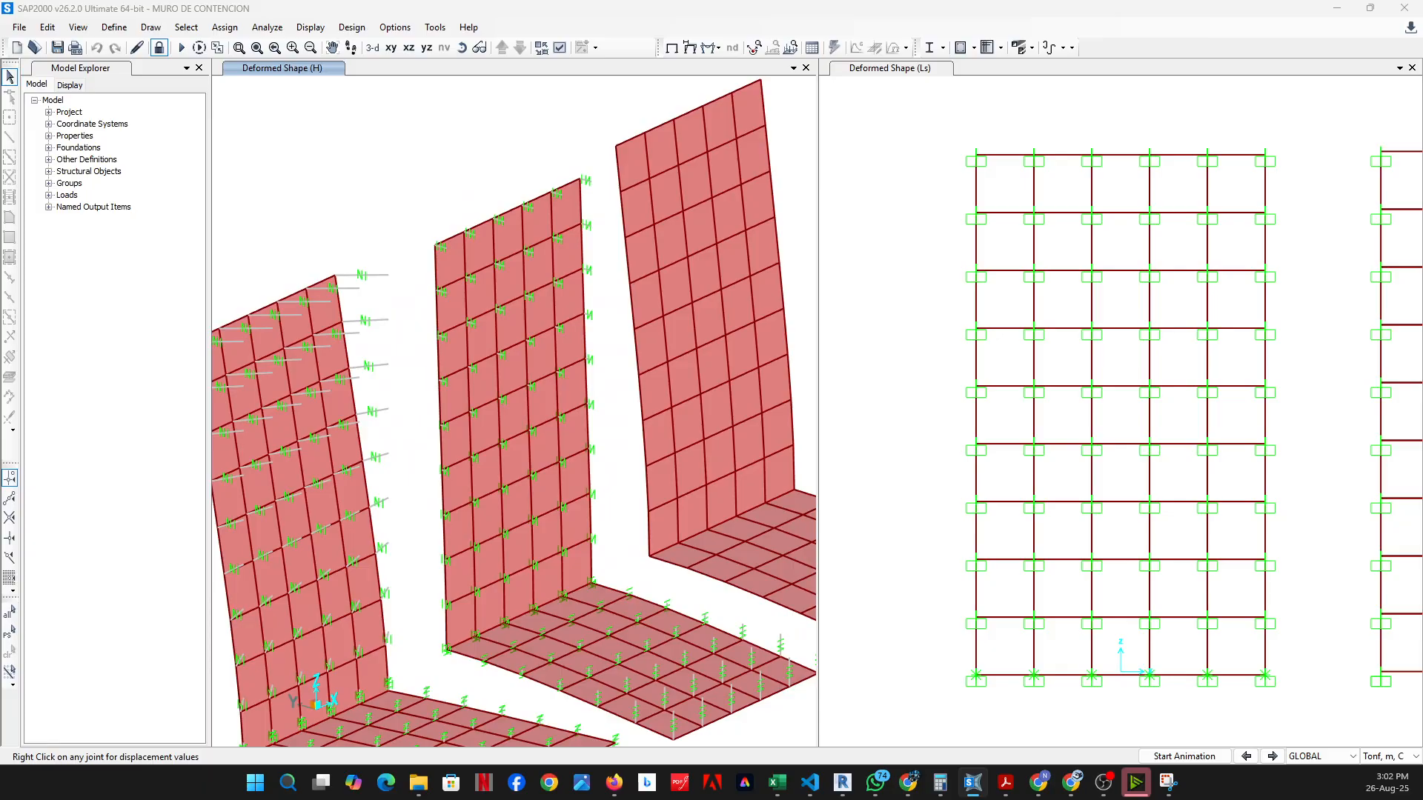
right_click(337, 277)
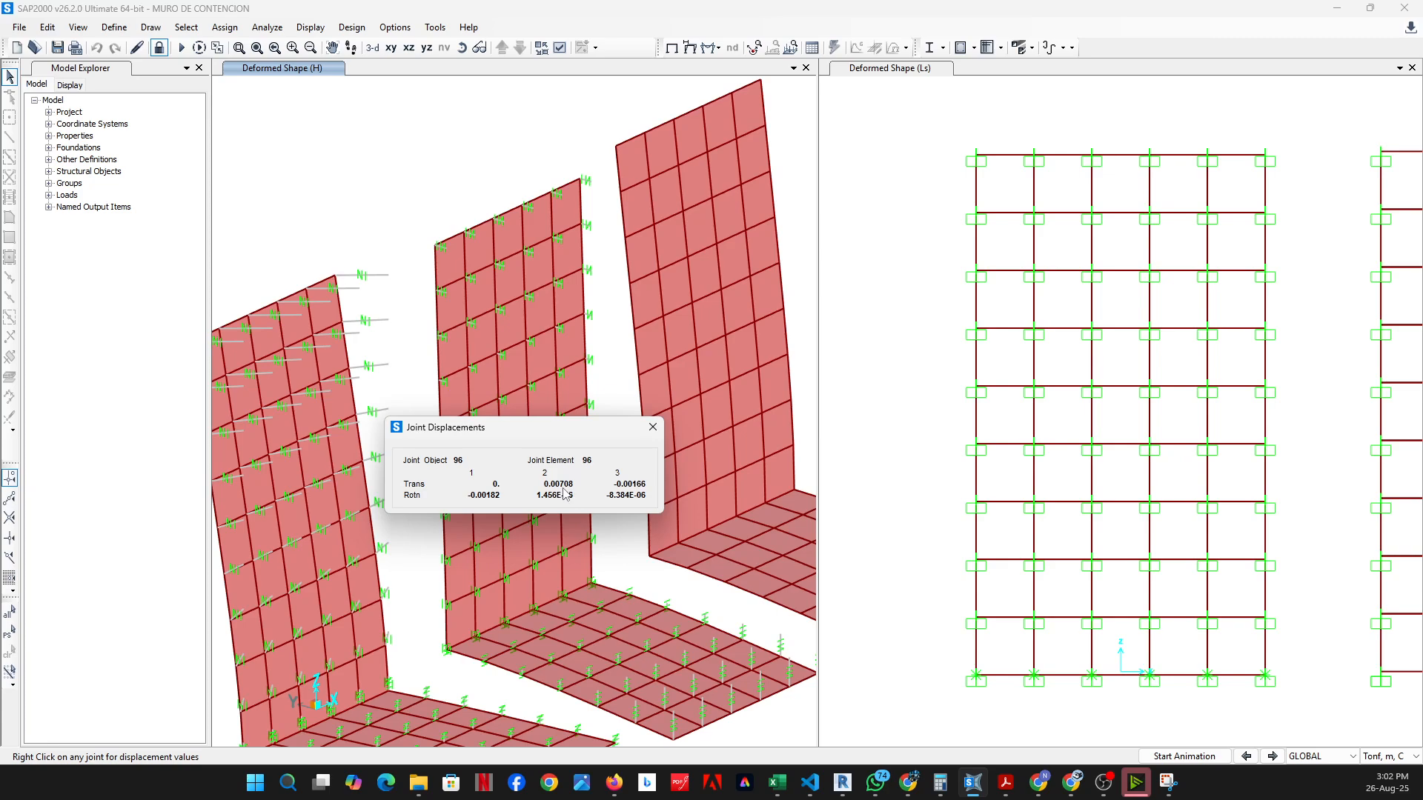
Check the joint displacements at a joint on the middle wall's top edge for case H
left_click(652, 427)
middle_click_drag(622, 412, 587, 489)
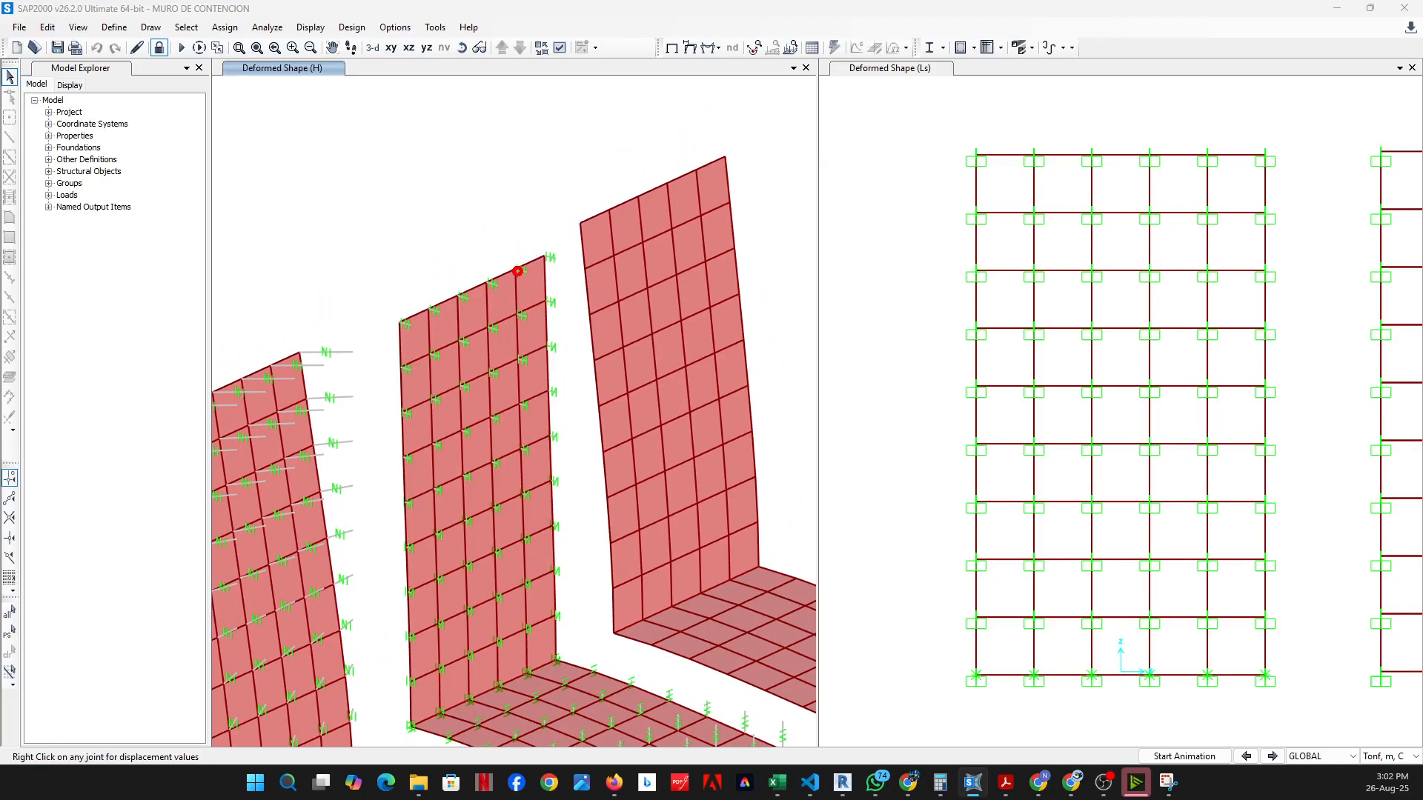
right_click(521, 273)
left_click_drag(763, 528, 617, 522)
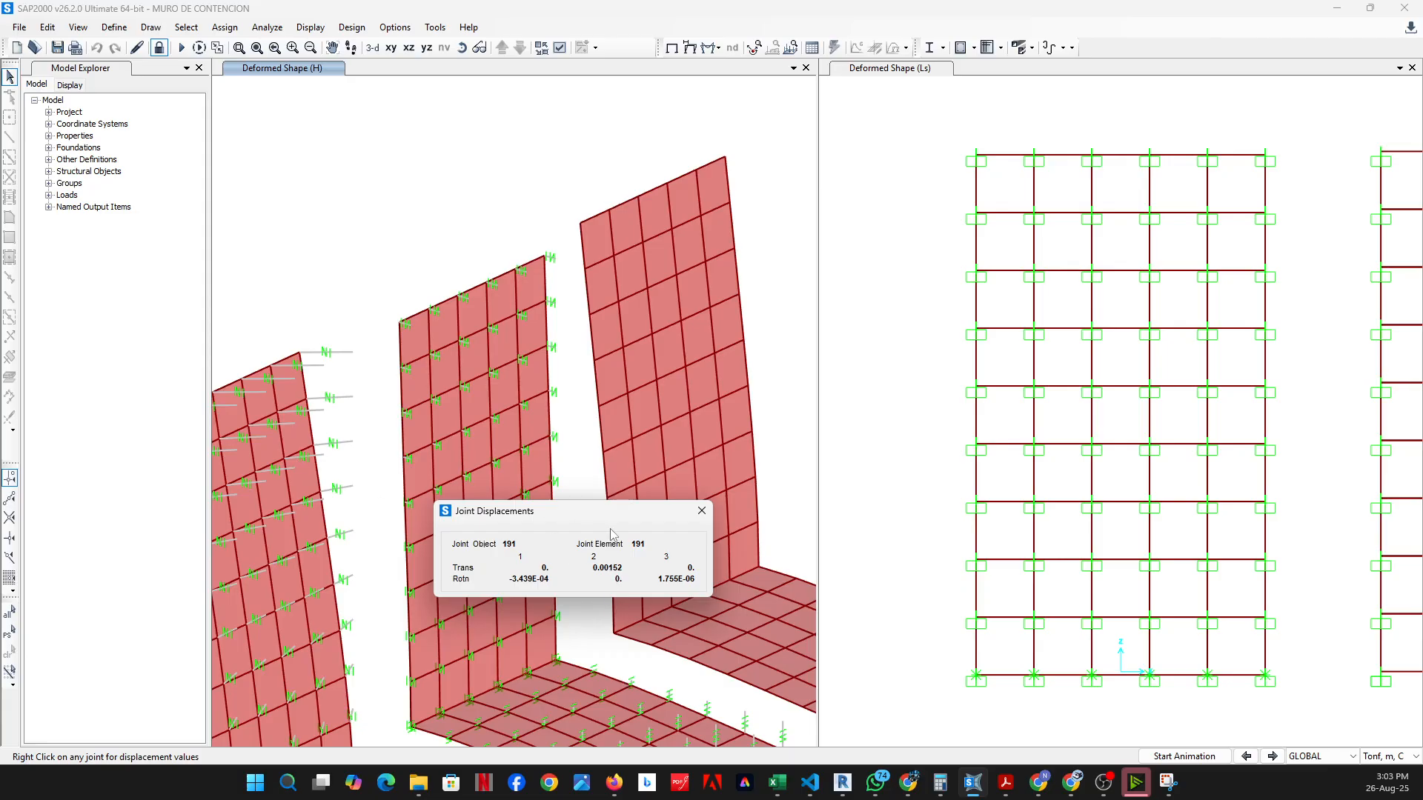
left_click(701, 511)
Check the joint displacements at the top corner joint of the rear wall, the one without springs, for case H
middle_click_drag(383, 530, 485, 449)
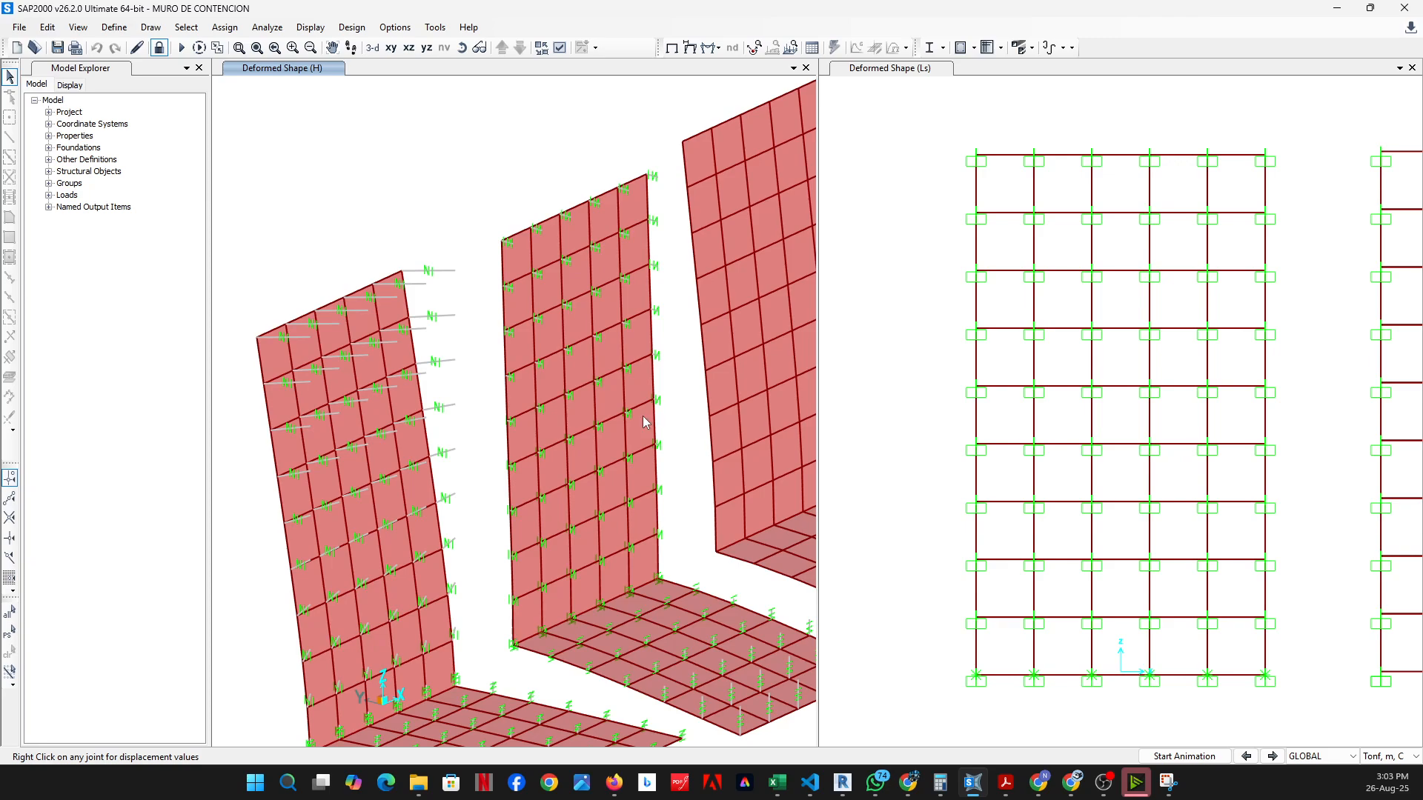
middle_click_drag(546, 458, 390, 510)
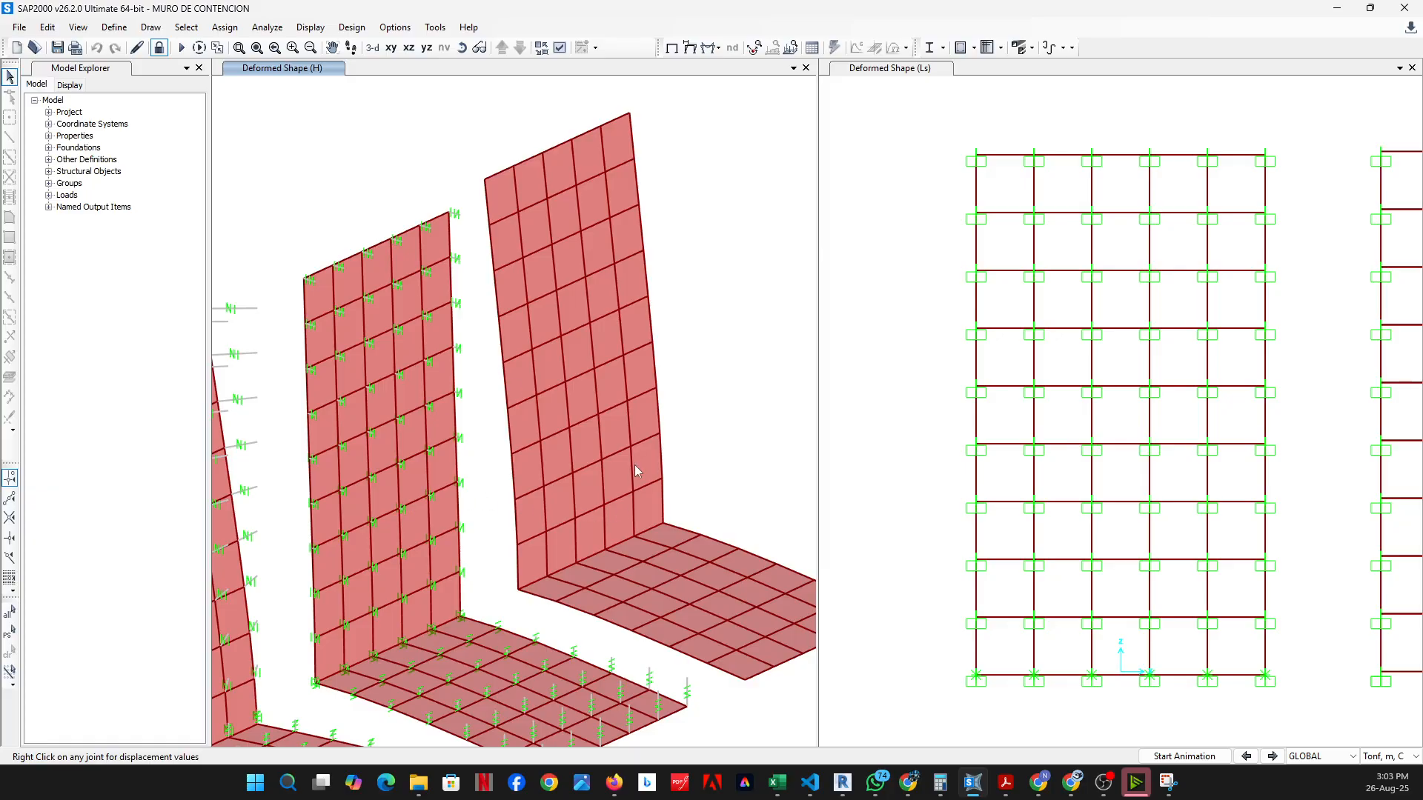
middle_click_drag(724, 294, 699, 363)
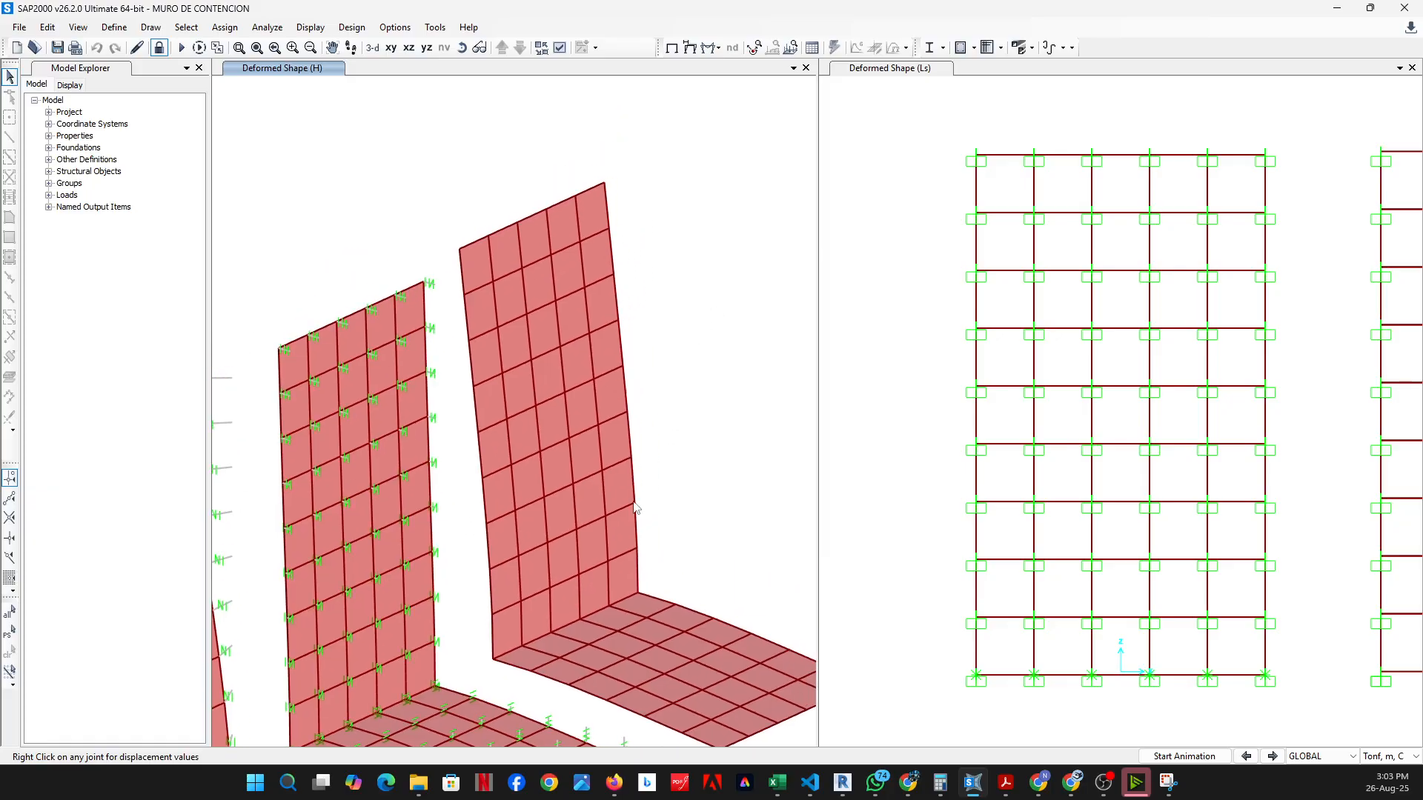
left_click(462, 46)
left_click_drag(469, 356, 750, 241)
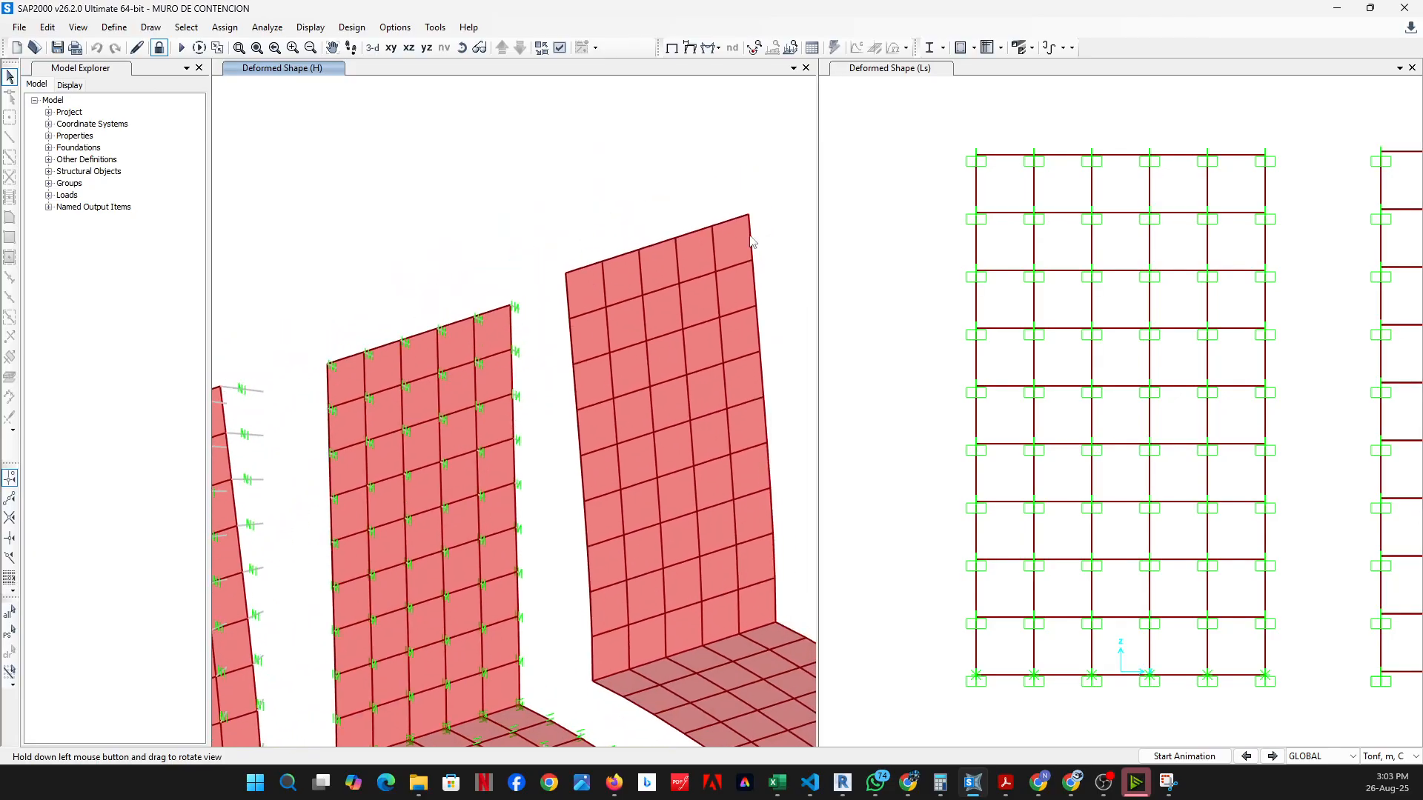
right_click(749, 216)
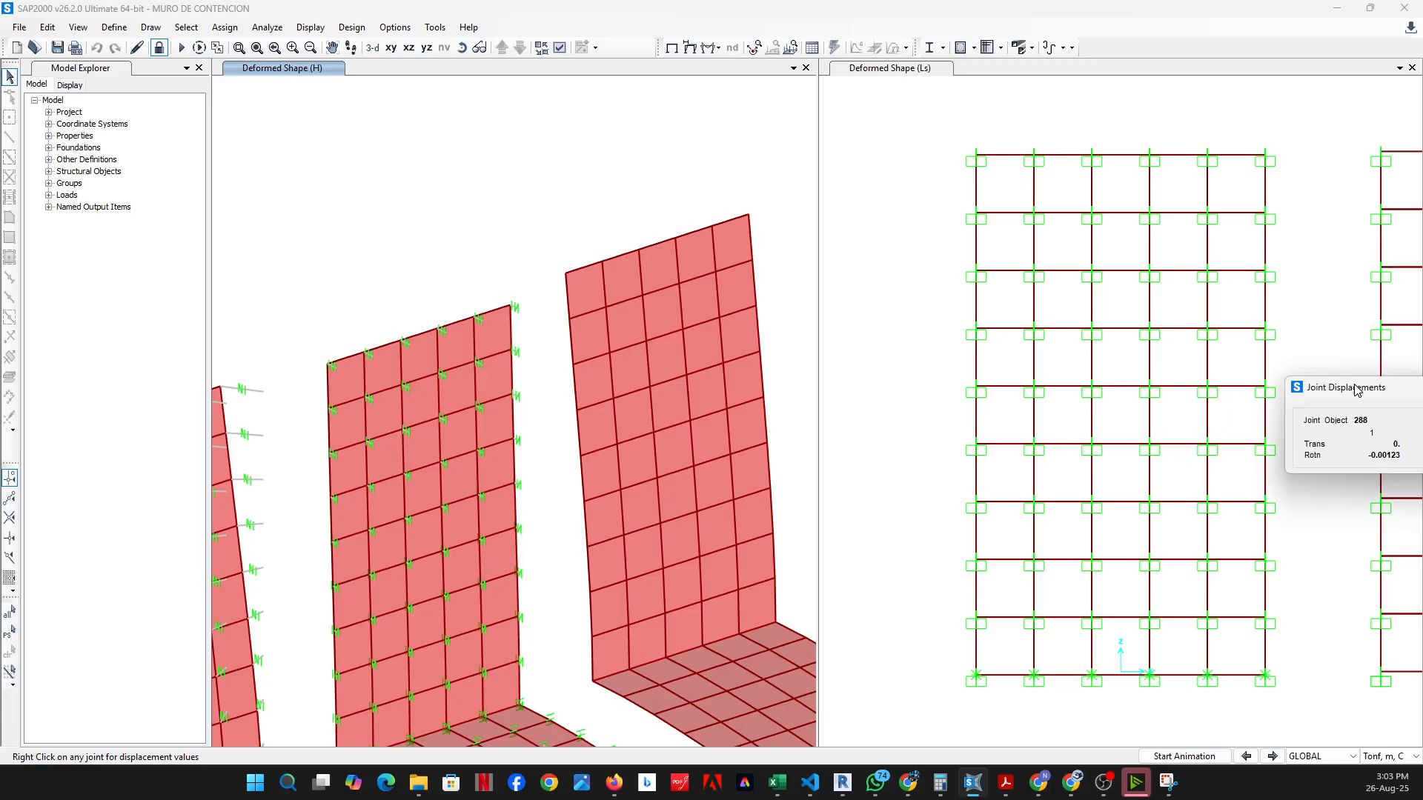
left_click_drag(1356, 391, 579, 412)
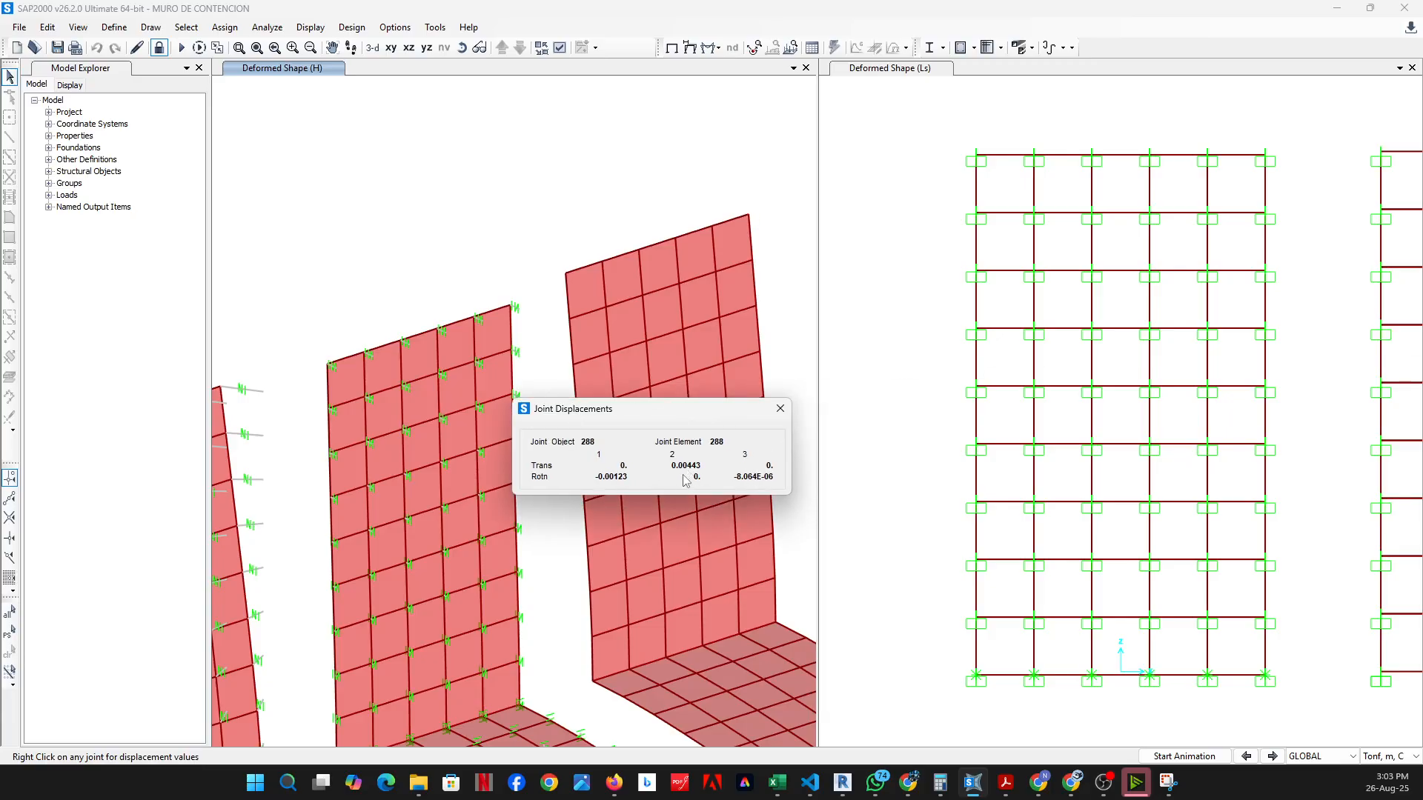
left_click(779, 409)
Check the joint displacements at the top corner joint of the front wall for case H
middle_click_drag(257, 423, 373, 426)
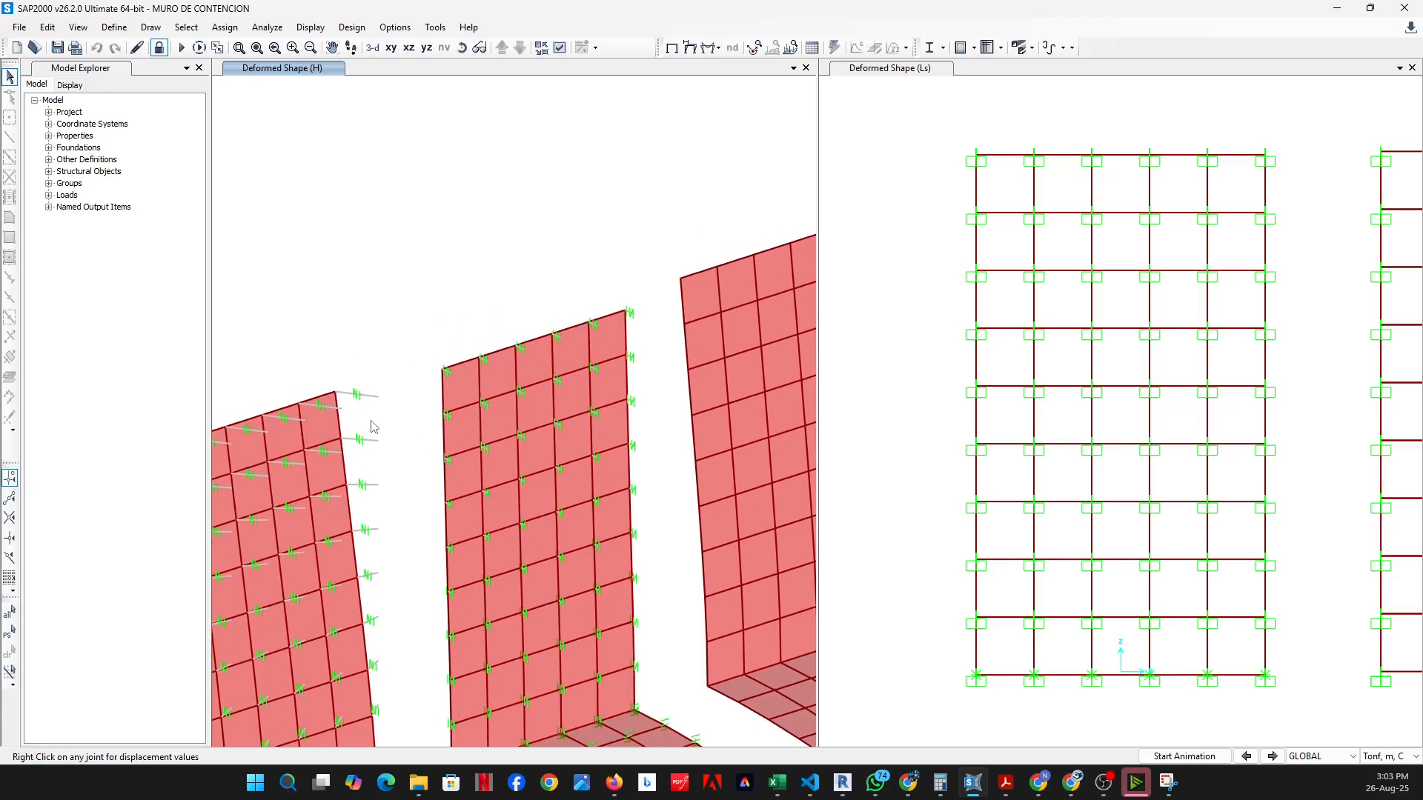
right_click(336, 391)
middle_click_drag(317, 412, 329, 400)
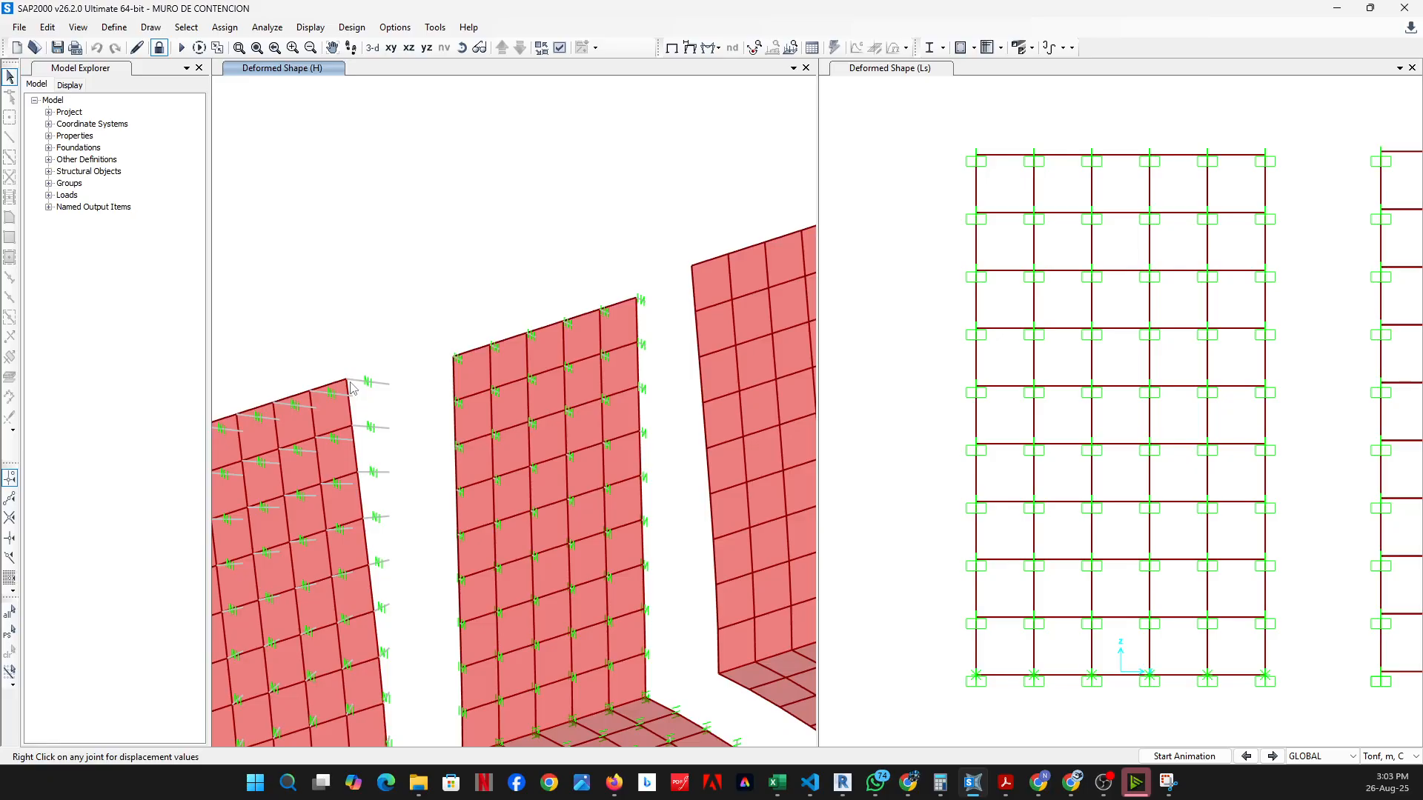
right_click(347, 384)
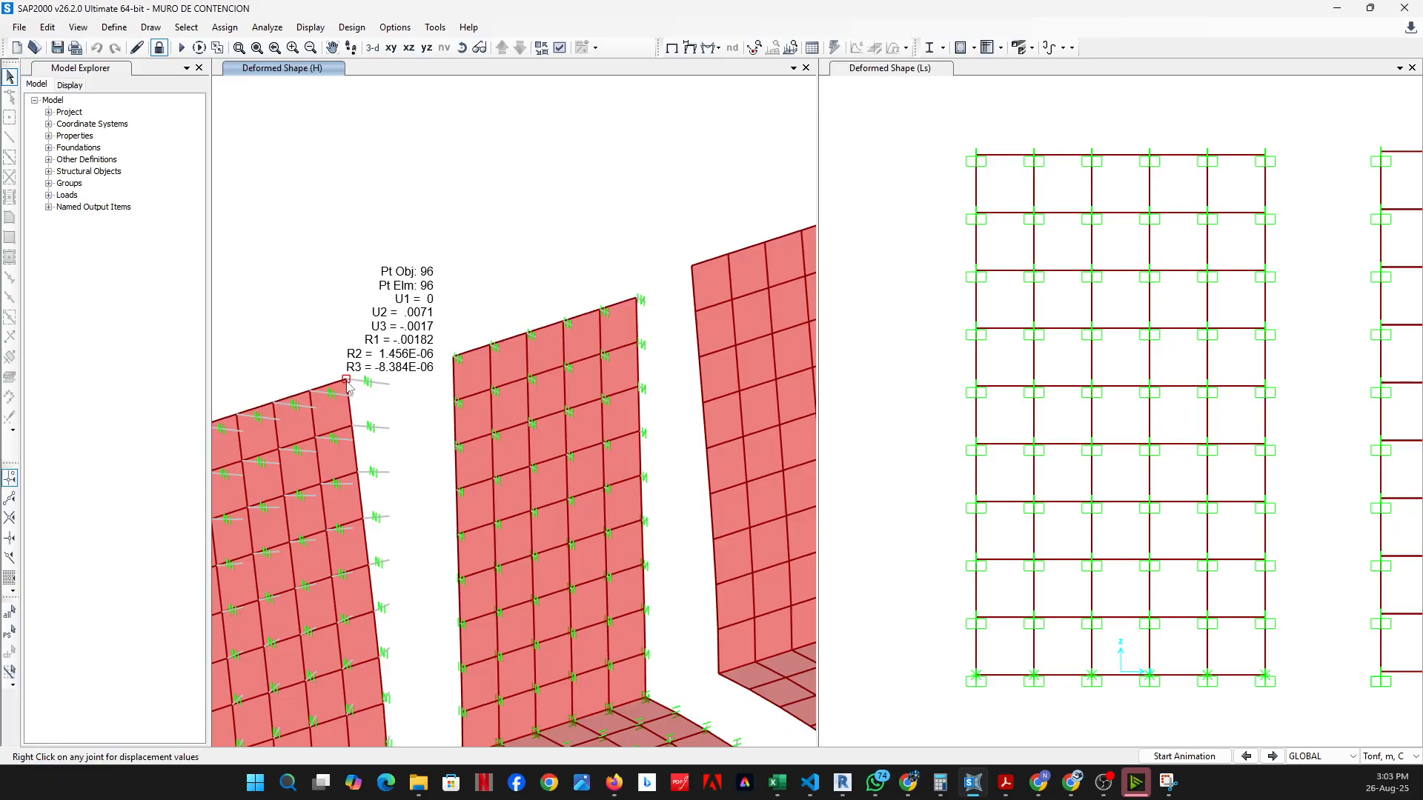
right_click(347, 383)
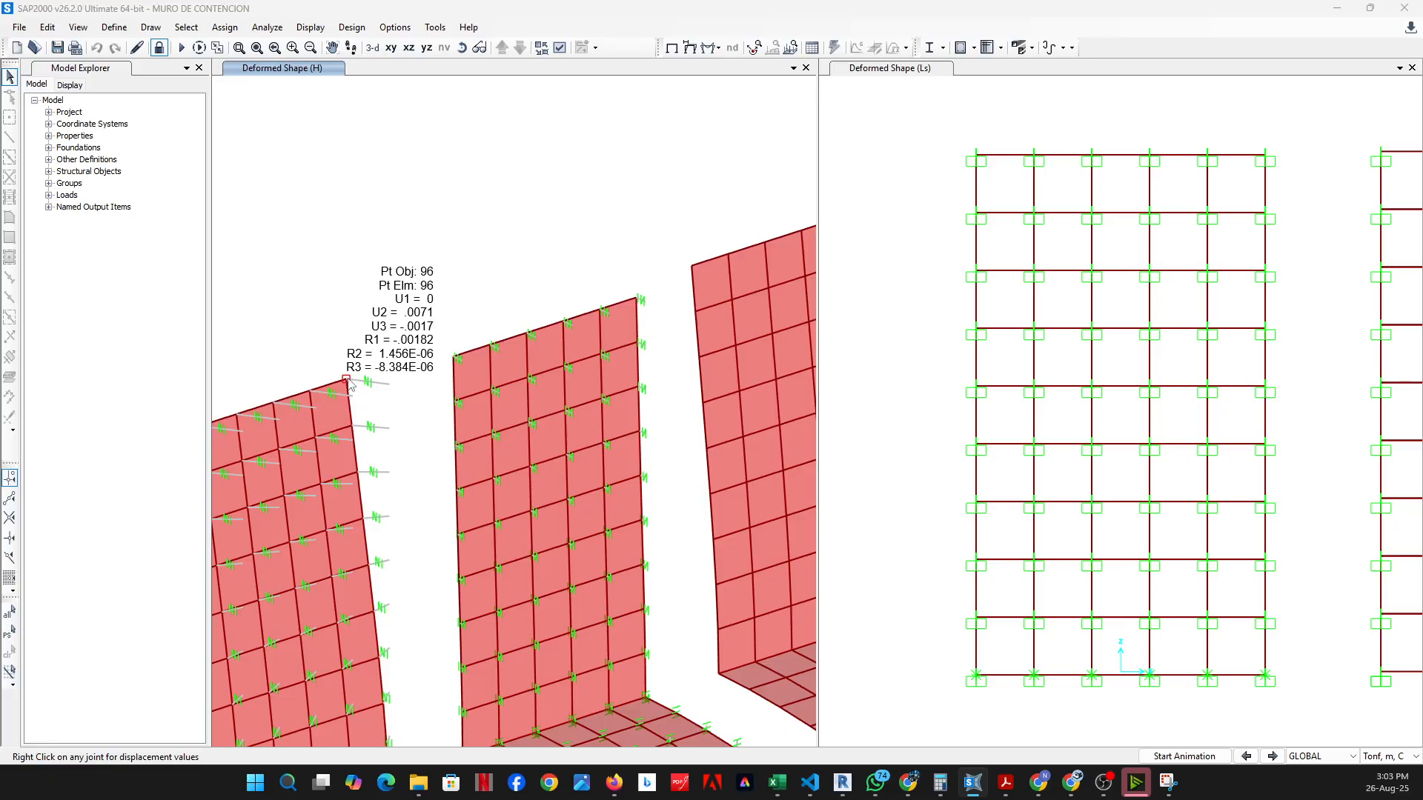
right_click(347, 383)
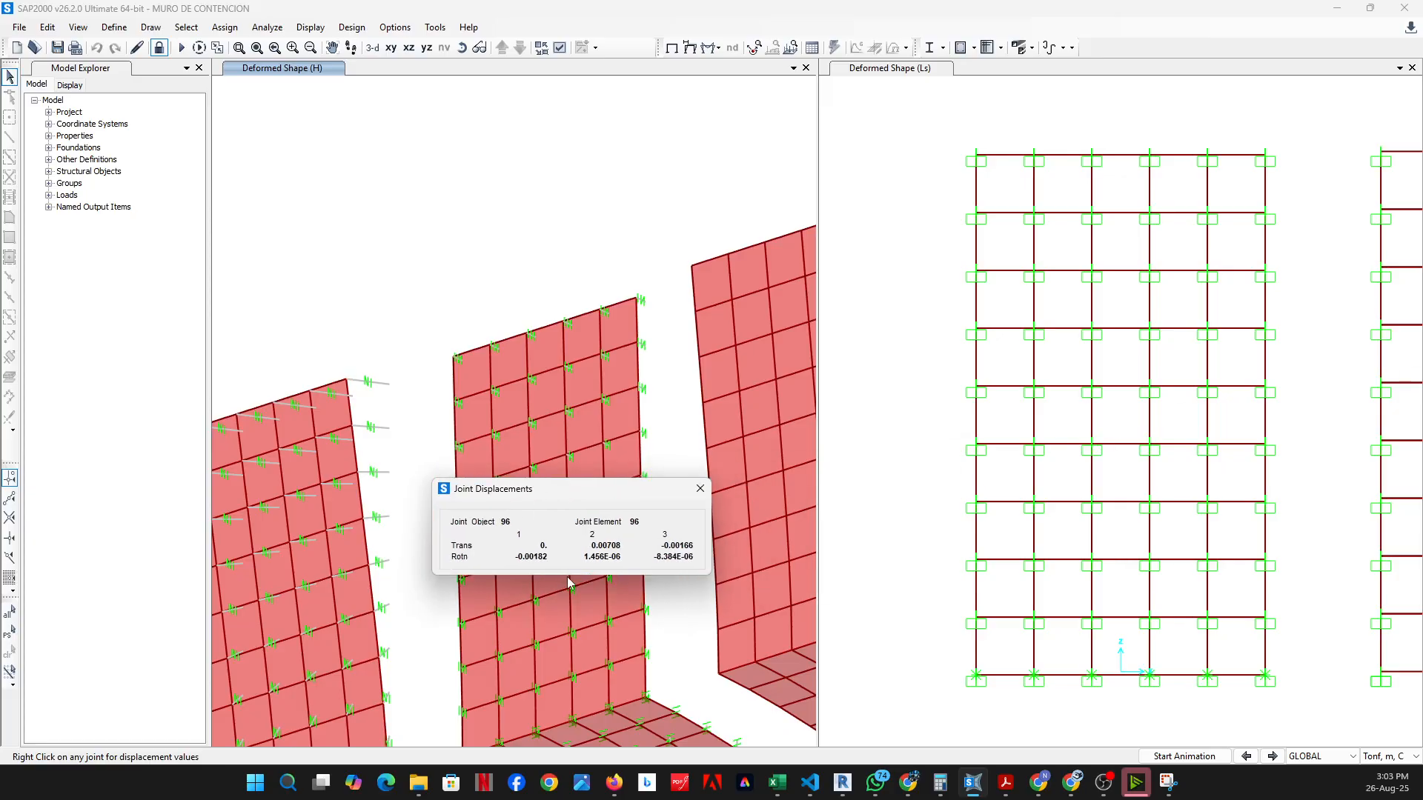
left_click(699, 488)
Display the deformed shape of the three walls for case S
scroll(520, 486, "down", 3)
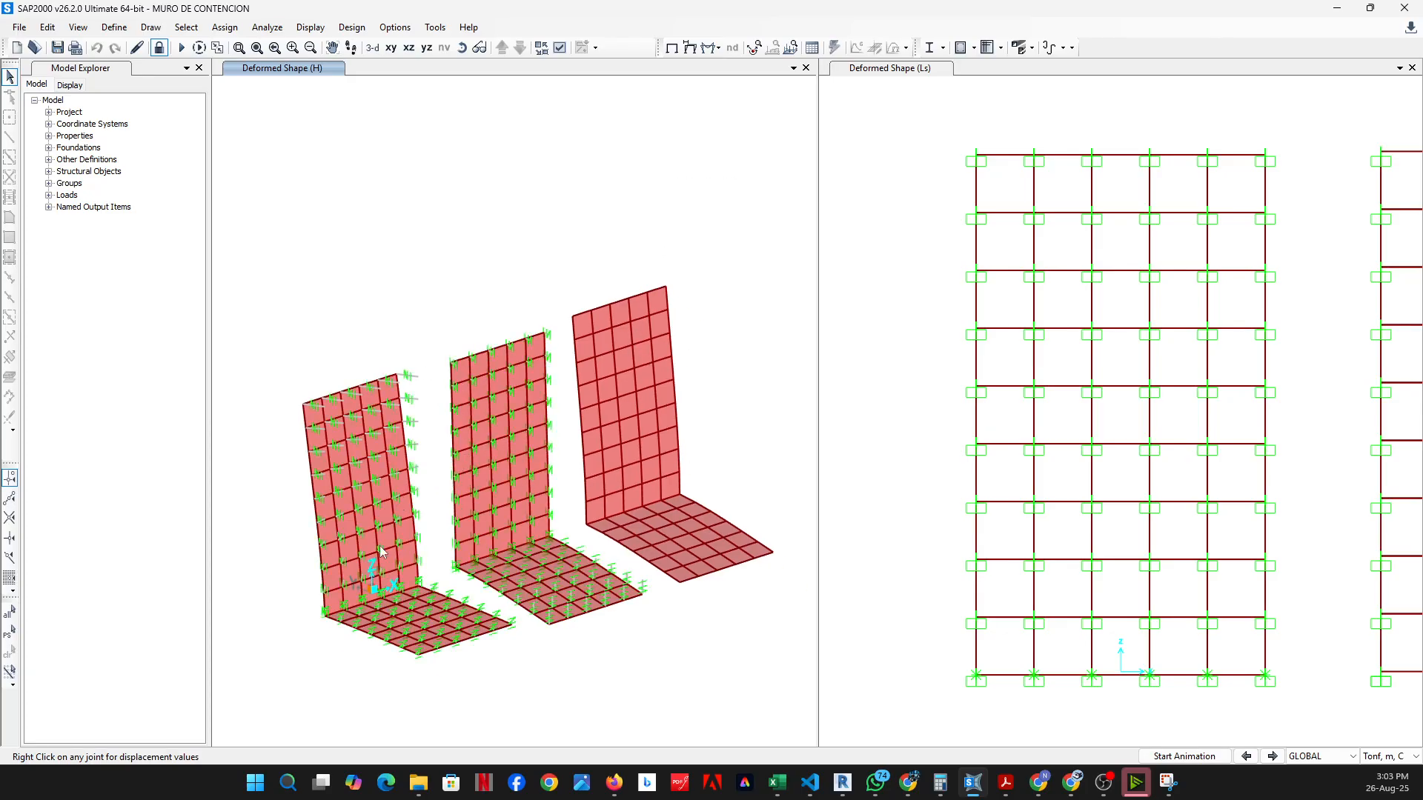
scroll(619, 546, "up", 5)
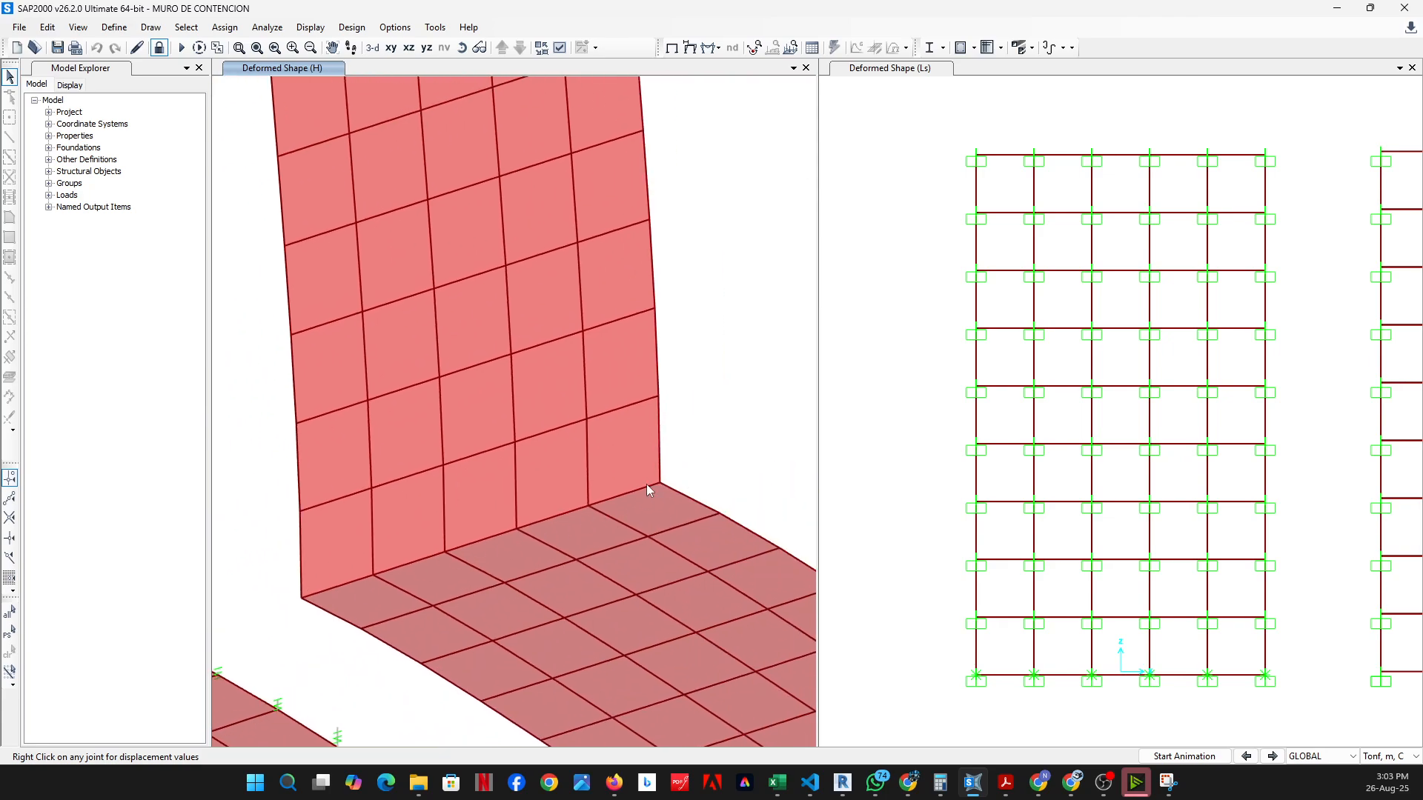
scroll(683, 482, "down", 5)
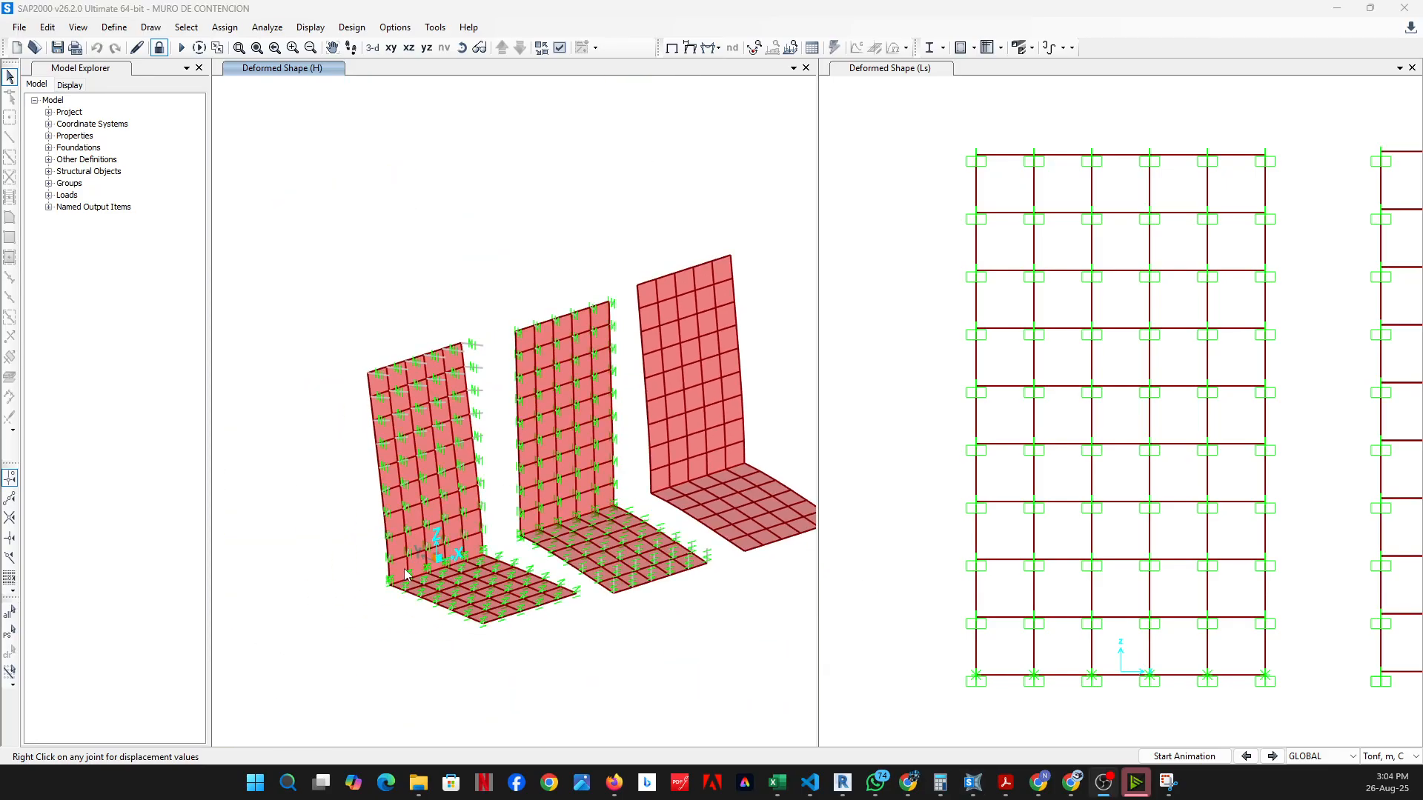
left_click(693, 54)
left_click(690, 48)
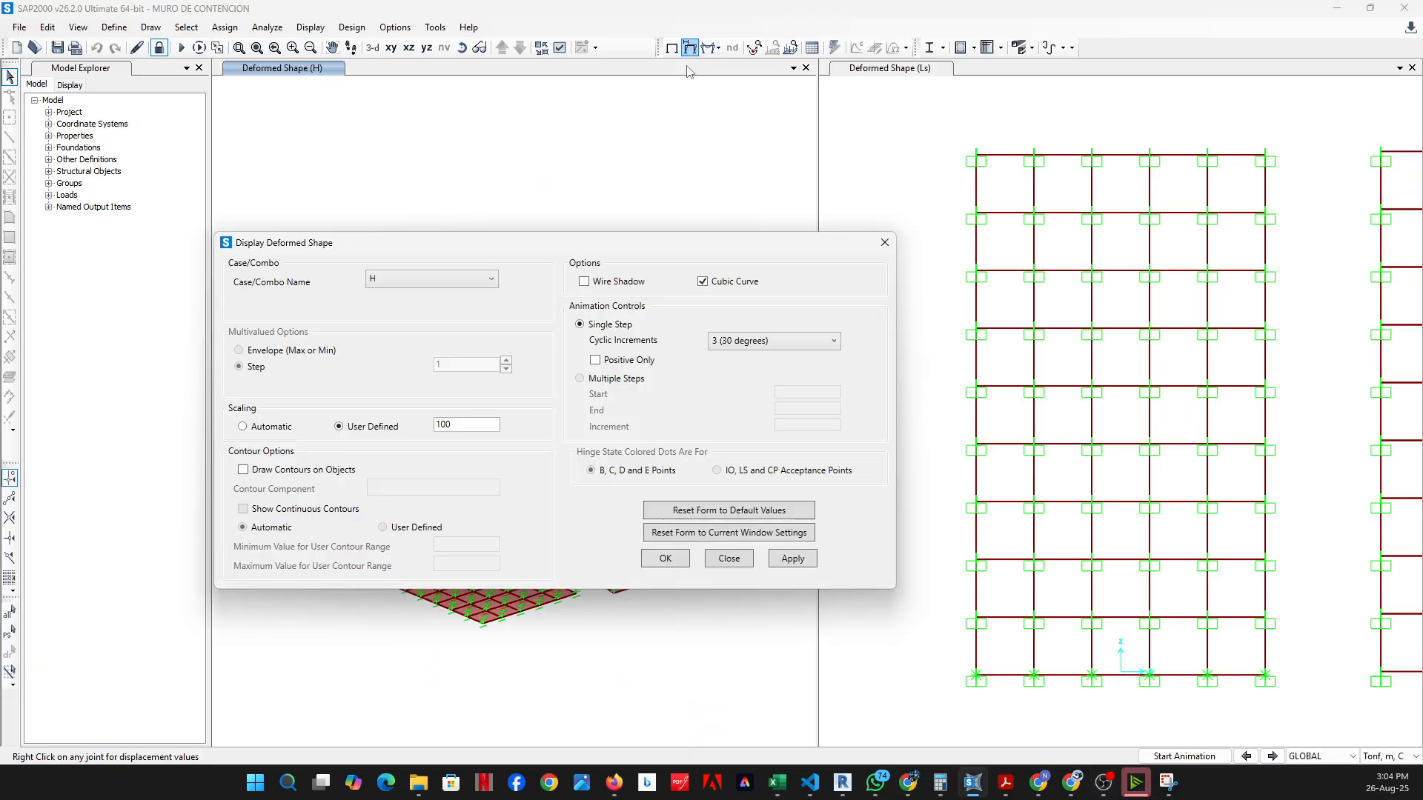
left_click(432, 279)
left_click(428, 326)
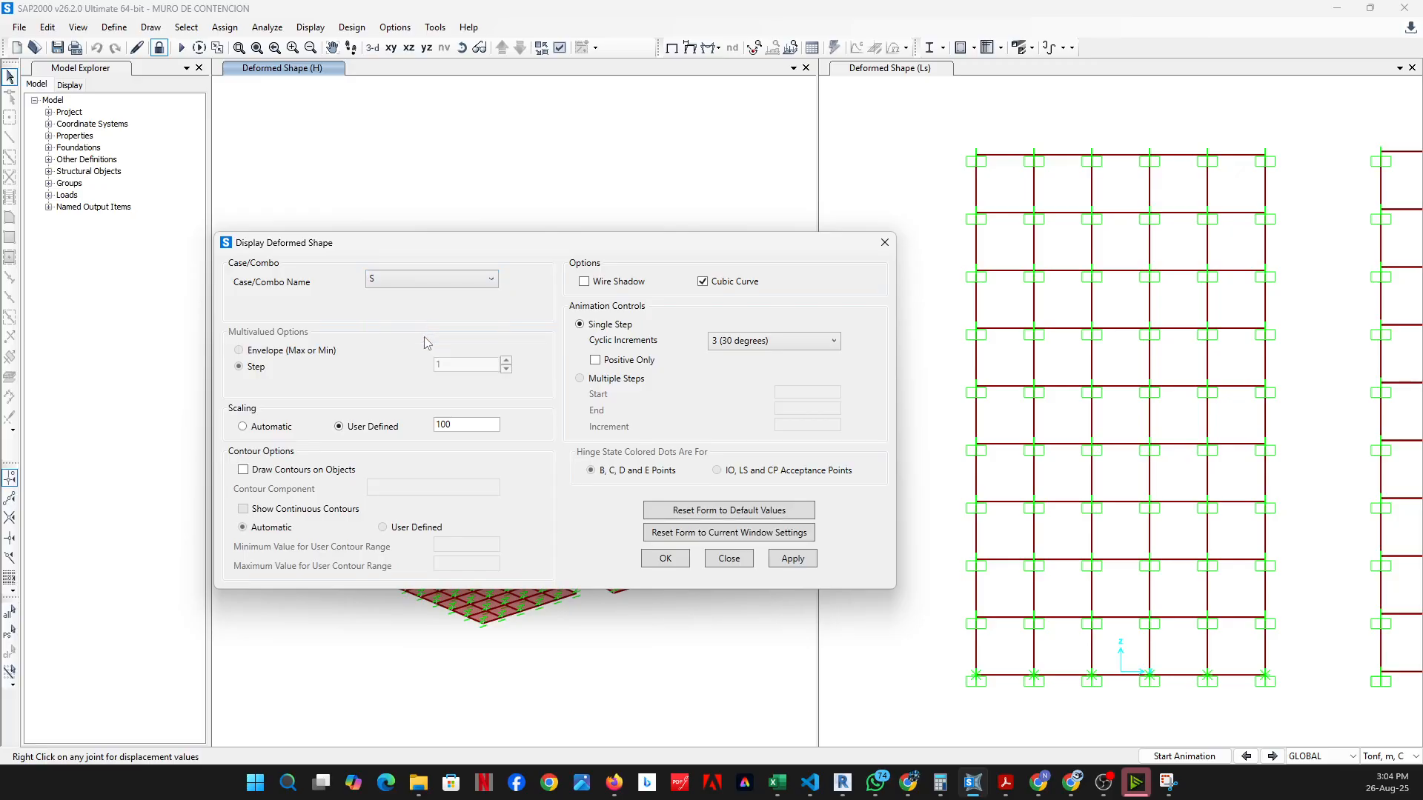
left_click(652, 560)
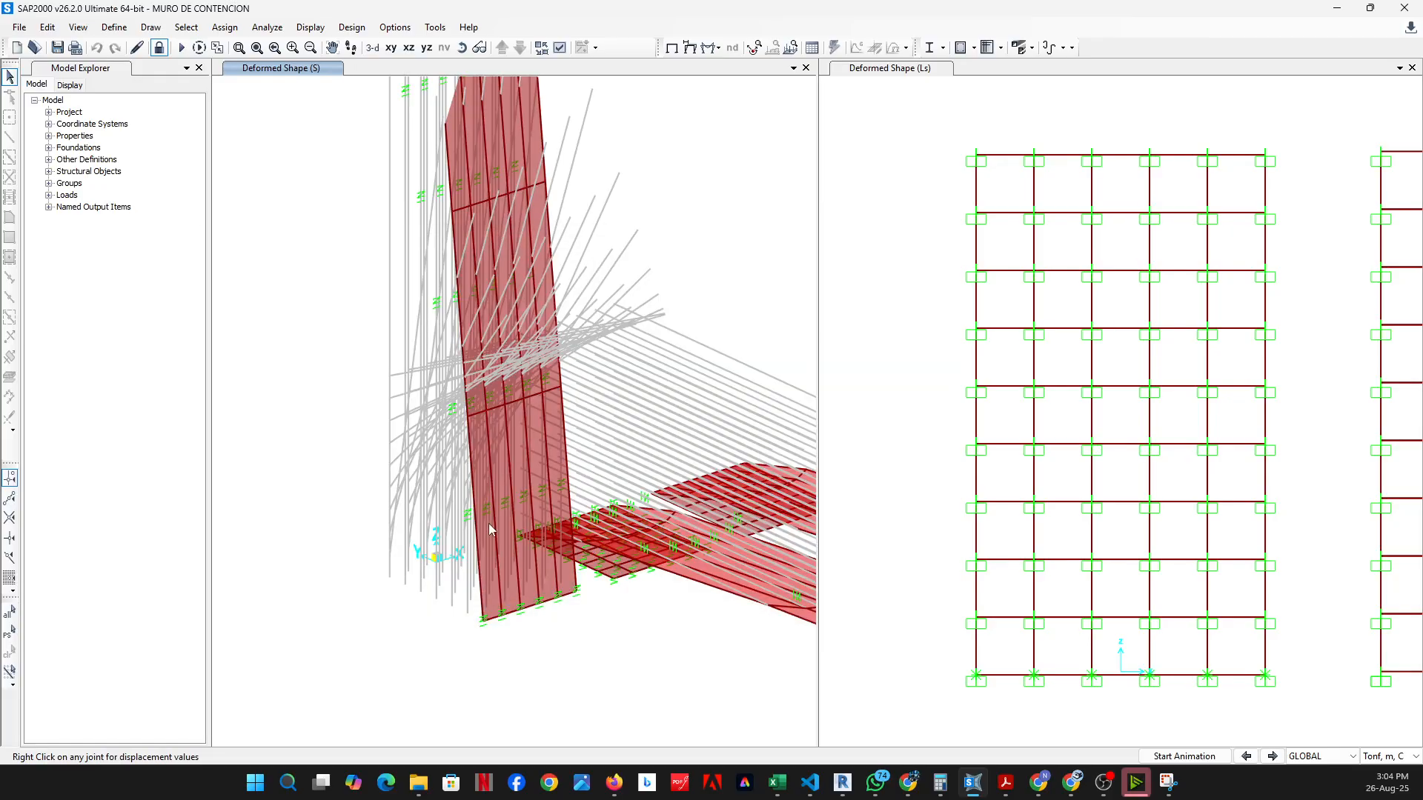
Set the scaling of the case S deformed shape to Automatic
left_click(690, 48)
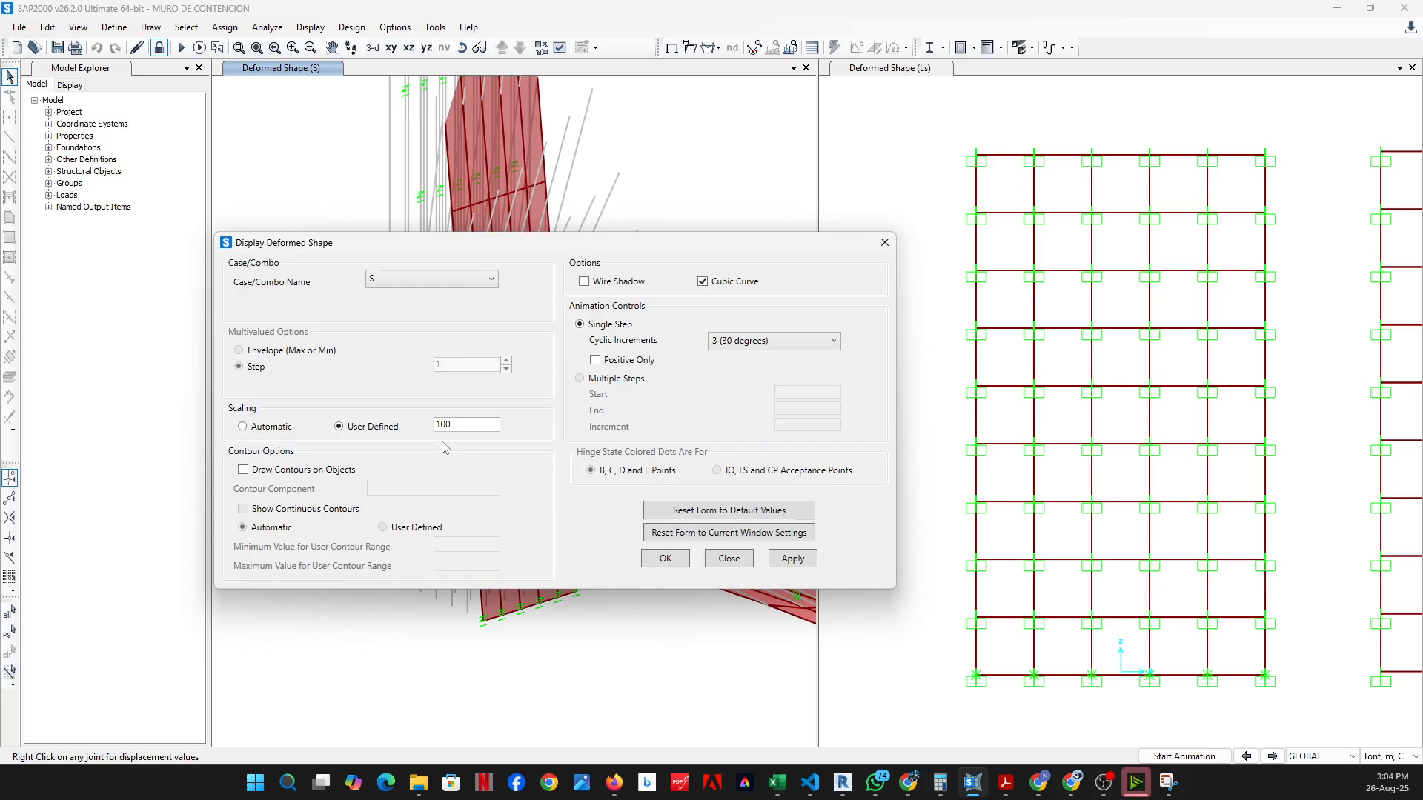
left_click_drag(464, 426, 435, 437)
left_click(266, 428)
left_click(794, 559)
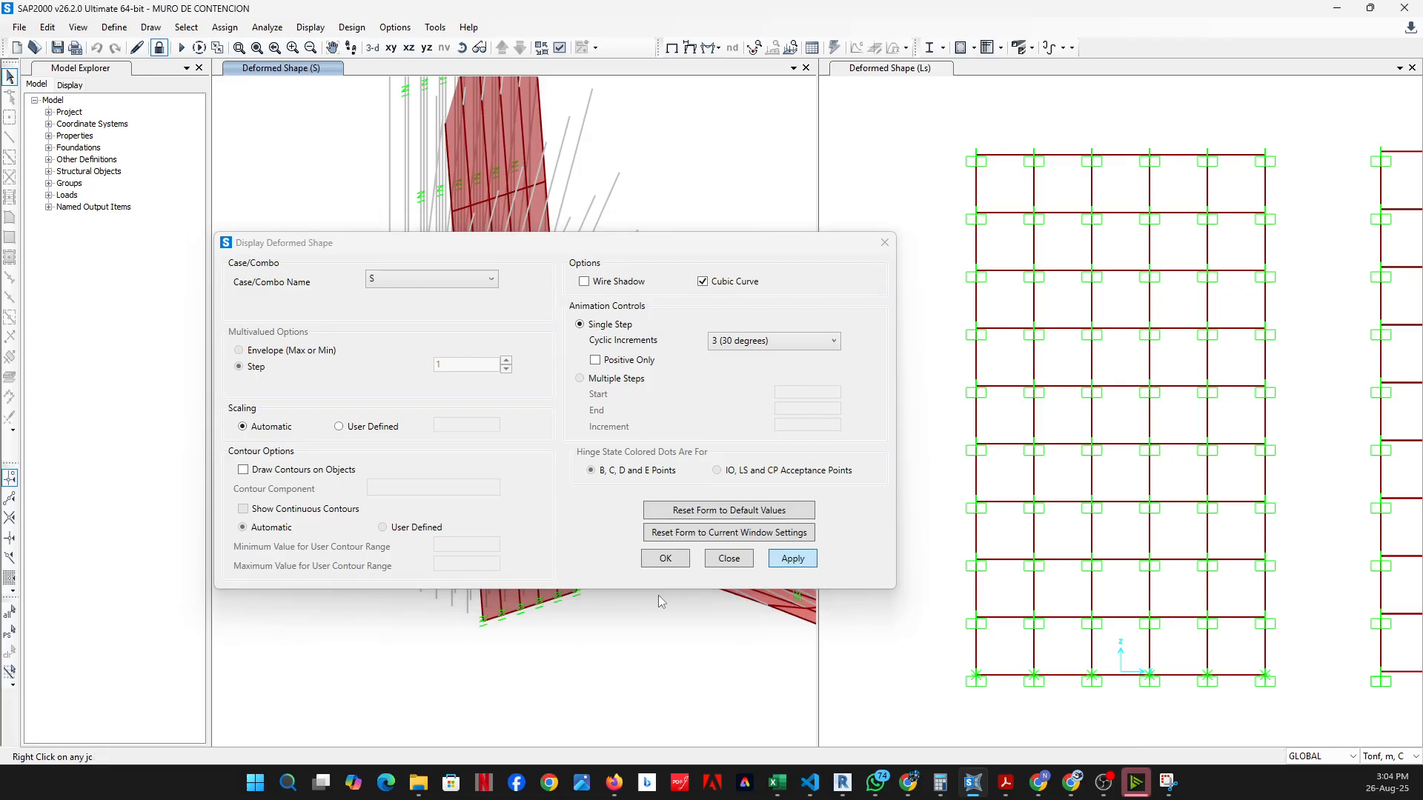
key("Return")
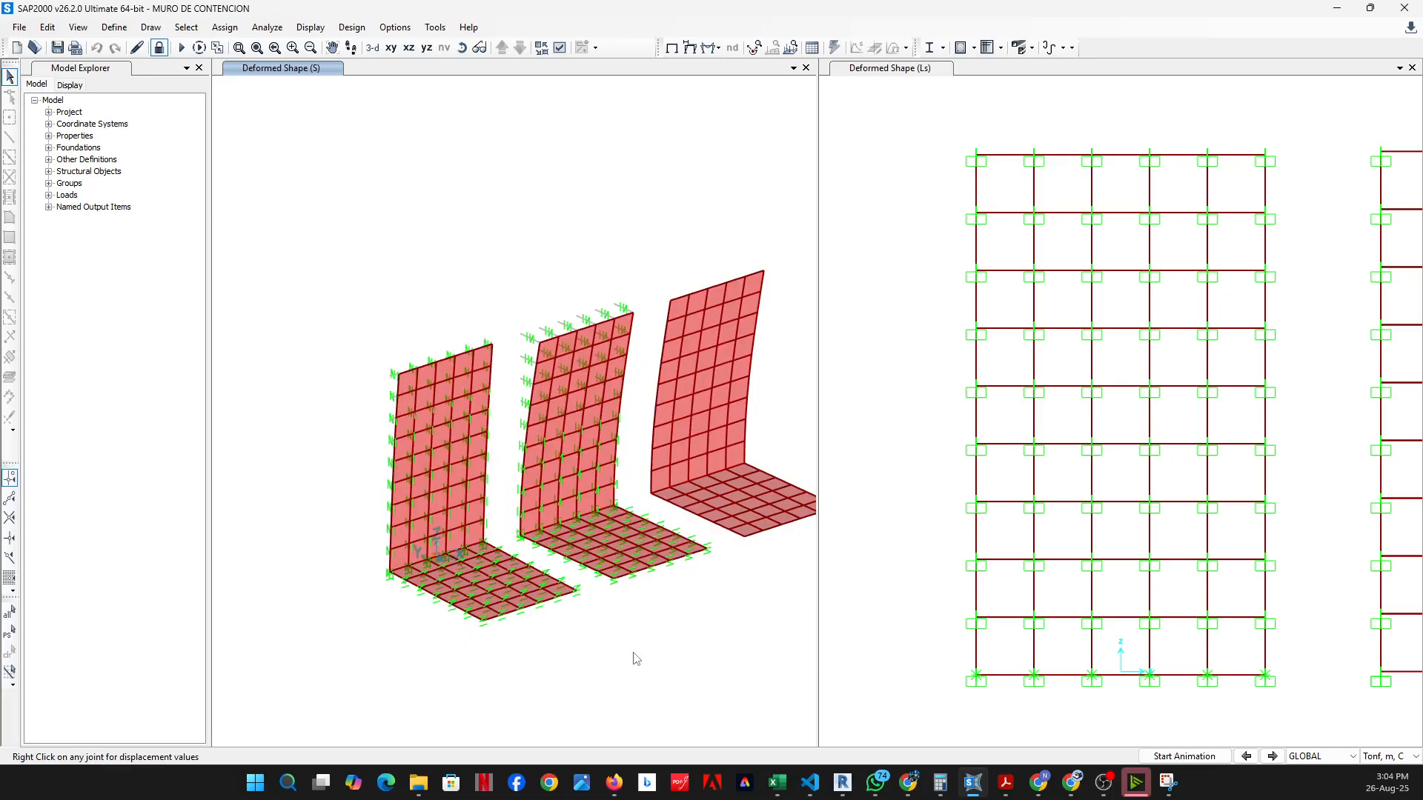
Check the joint displacements at a joint on the middle wall's top edge for case S
left_click(462, 47)
left_click_drag(469, 373, 536, 445)
scroll(535, 445, "up", 4)
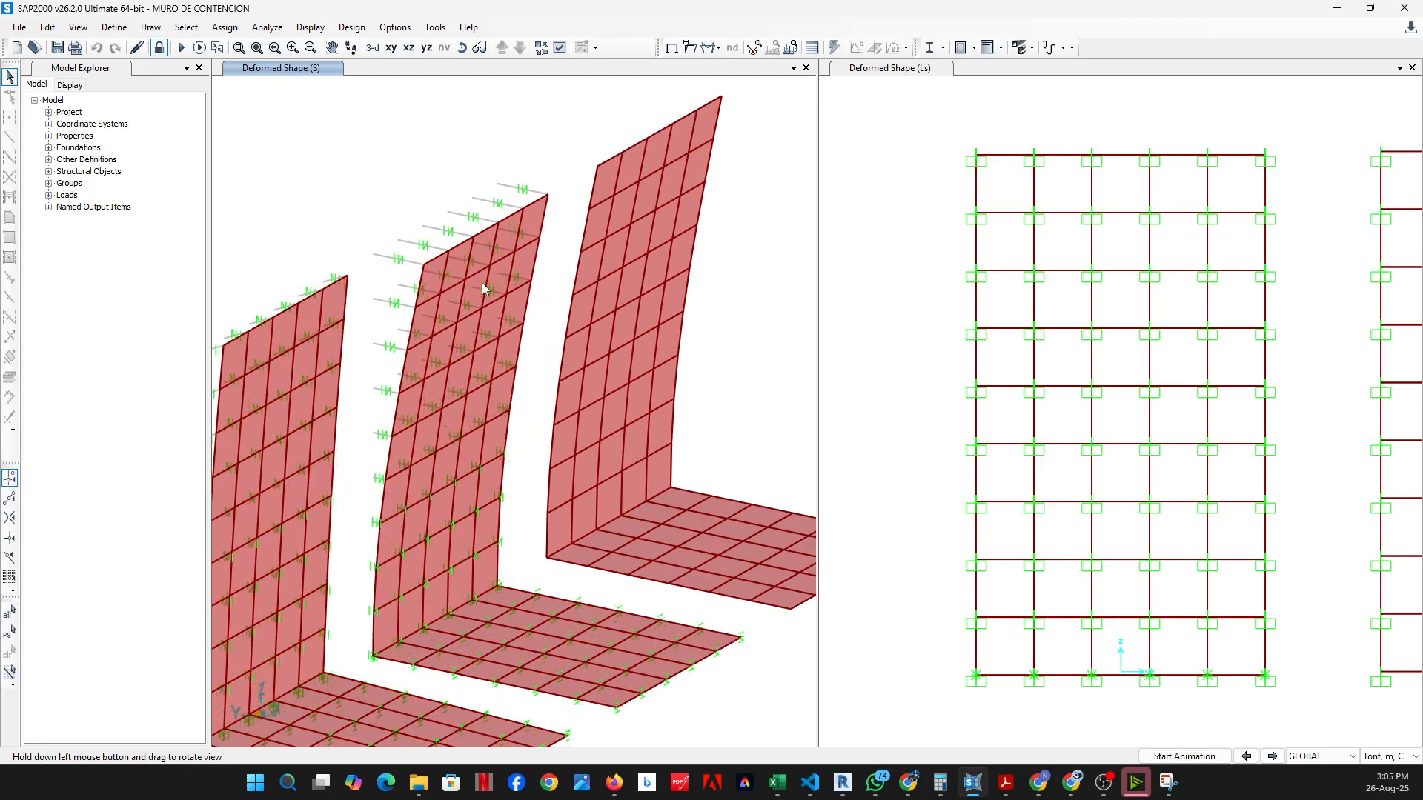
scroll(530, 425, "down", 3)
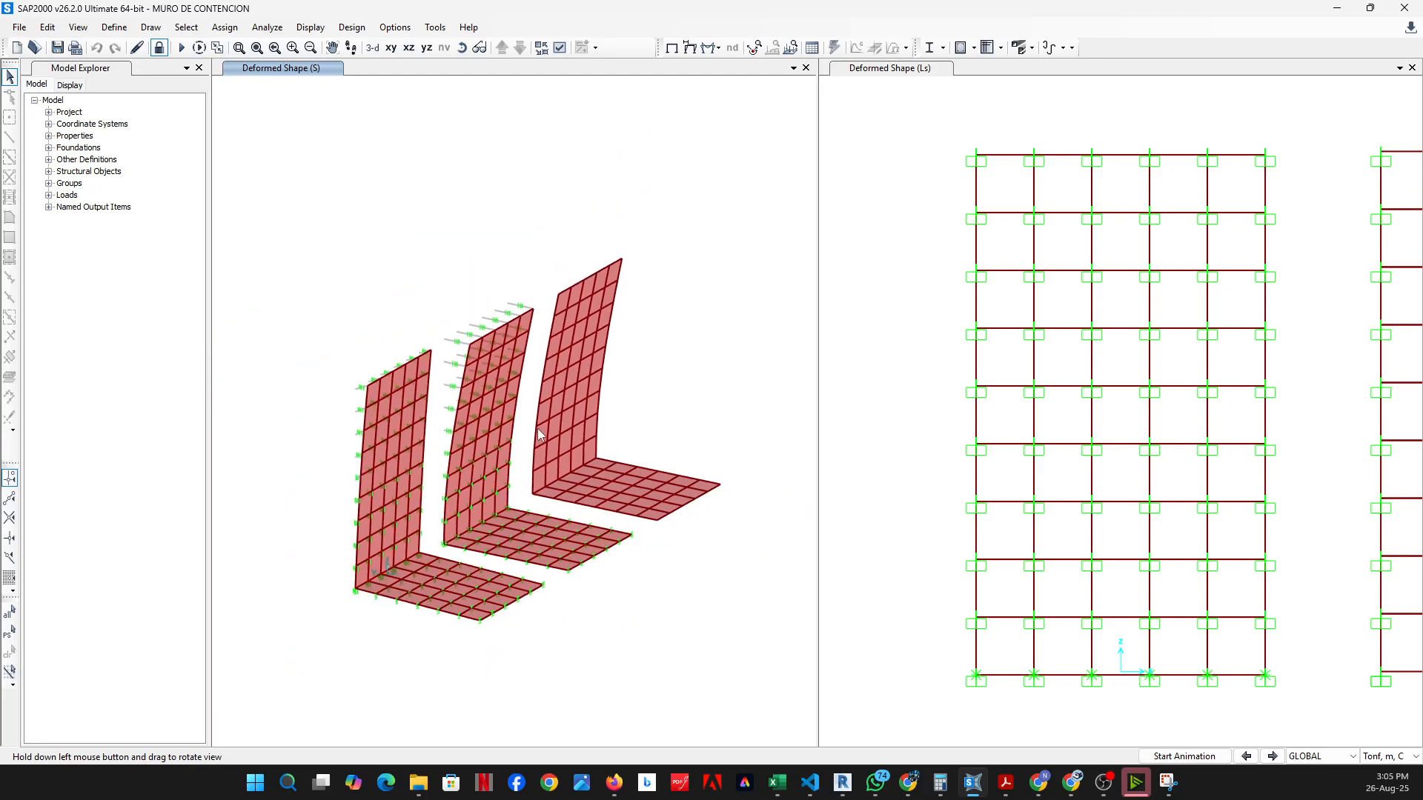
scroll(463, 438, "up", 3)
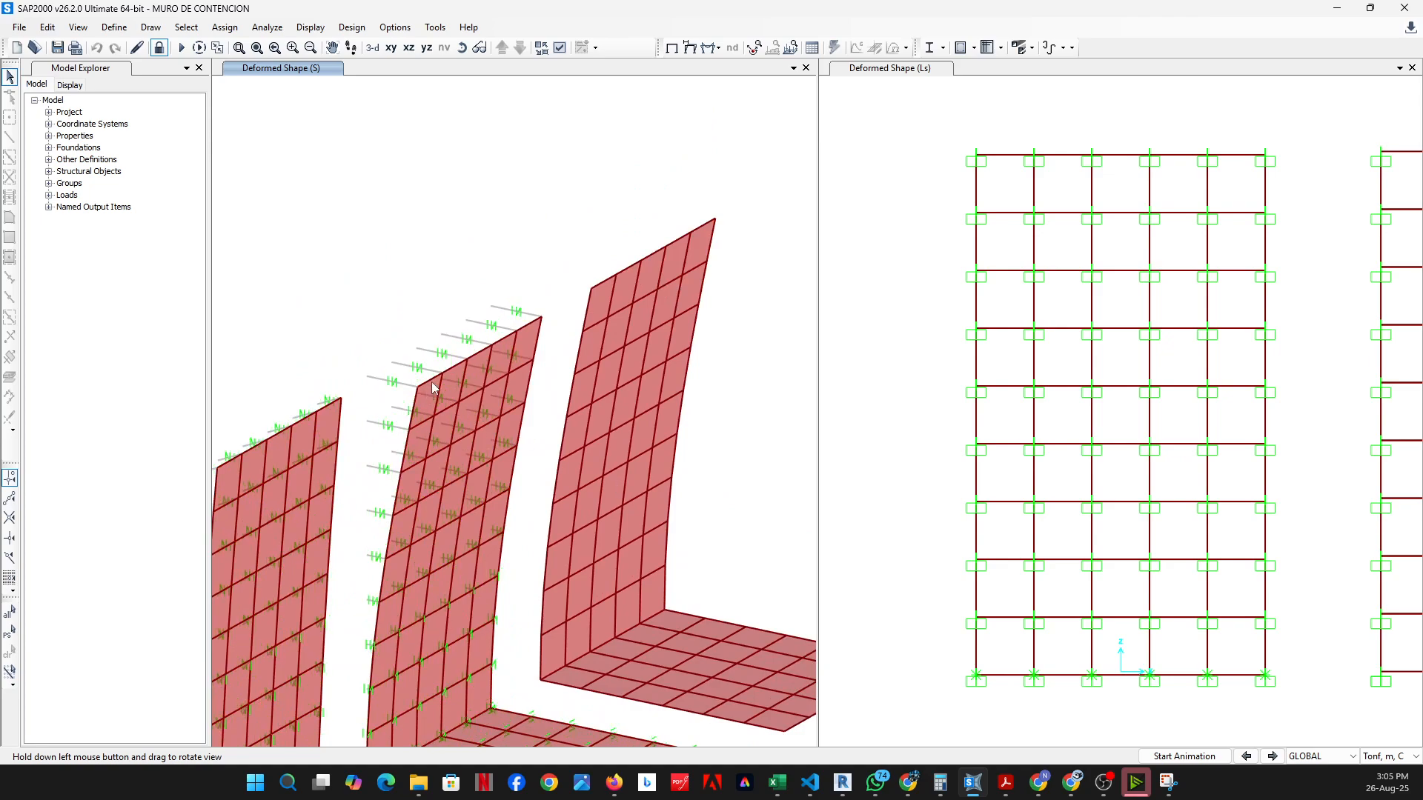
right_click(442, 374)
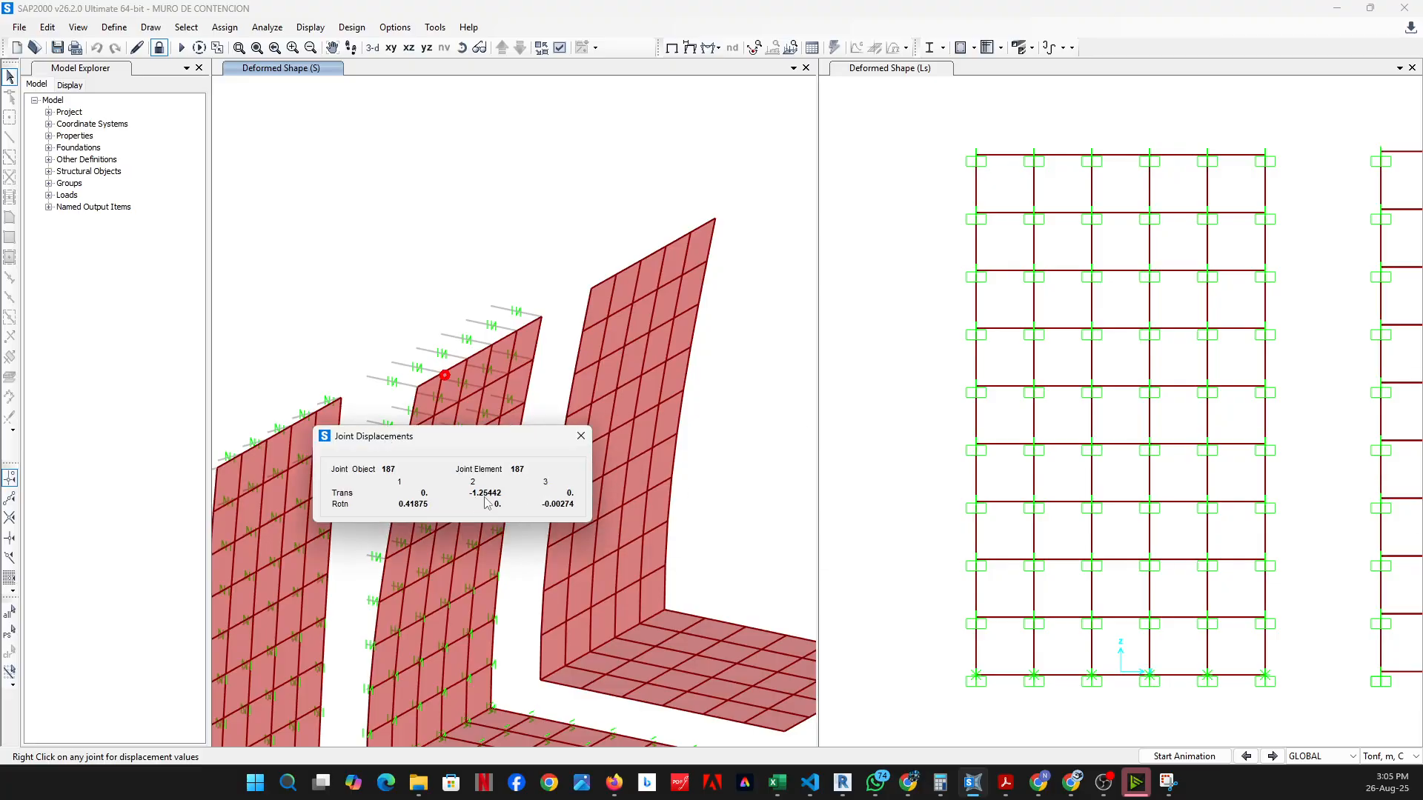
left_click(1383, 756)
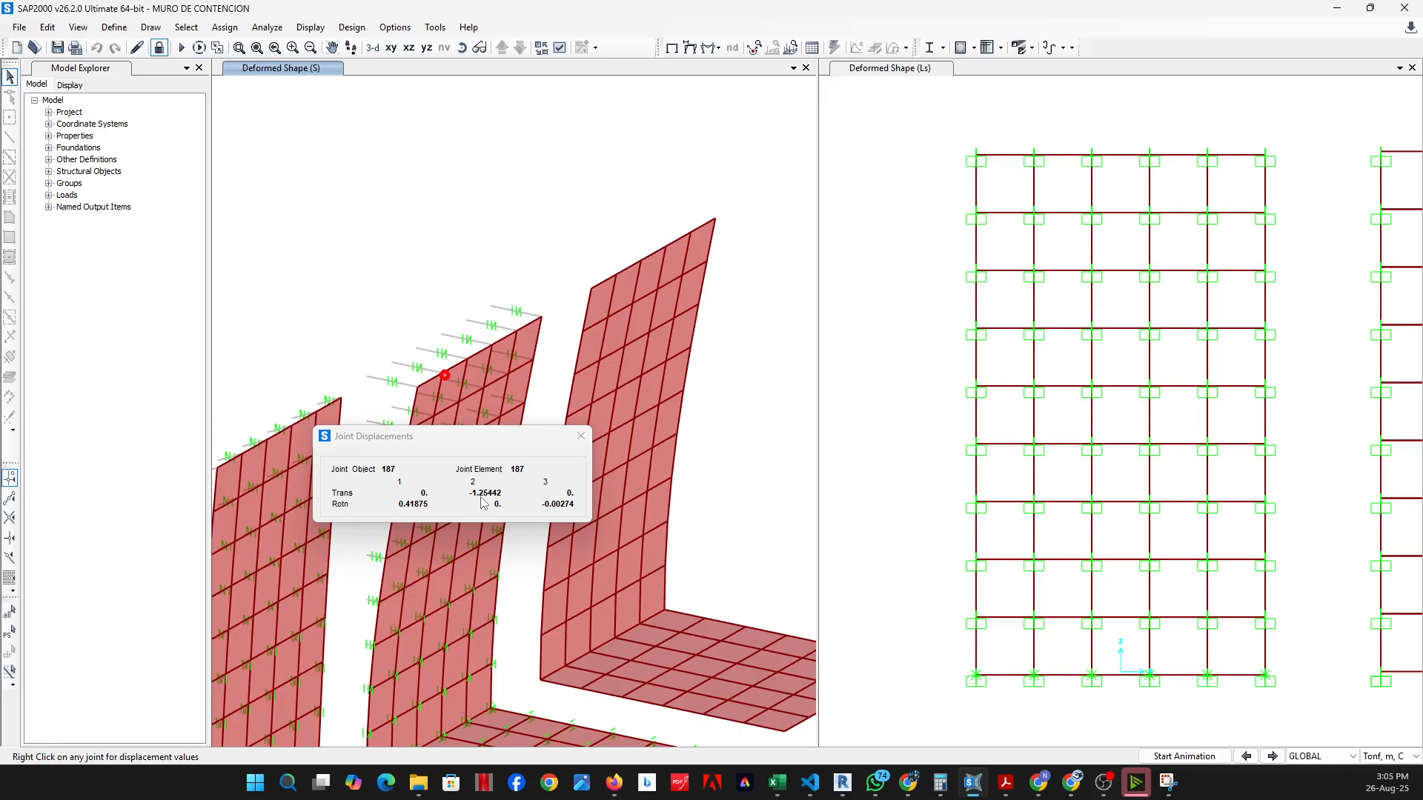
left_click(585, 435)
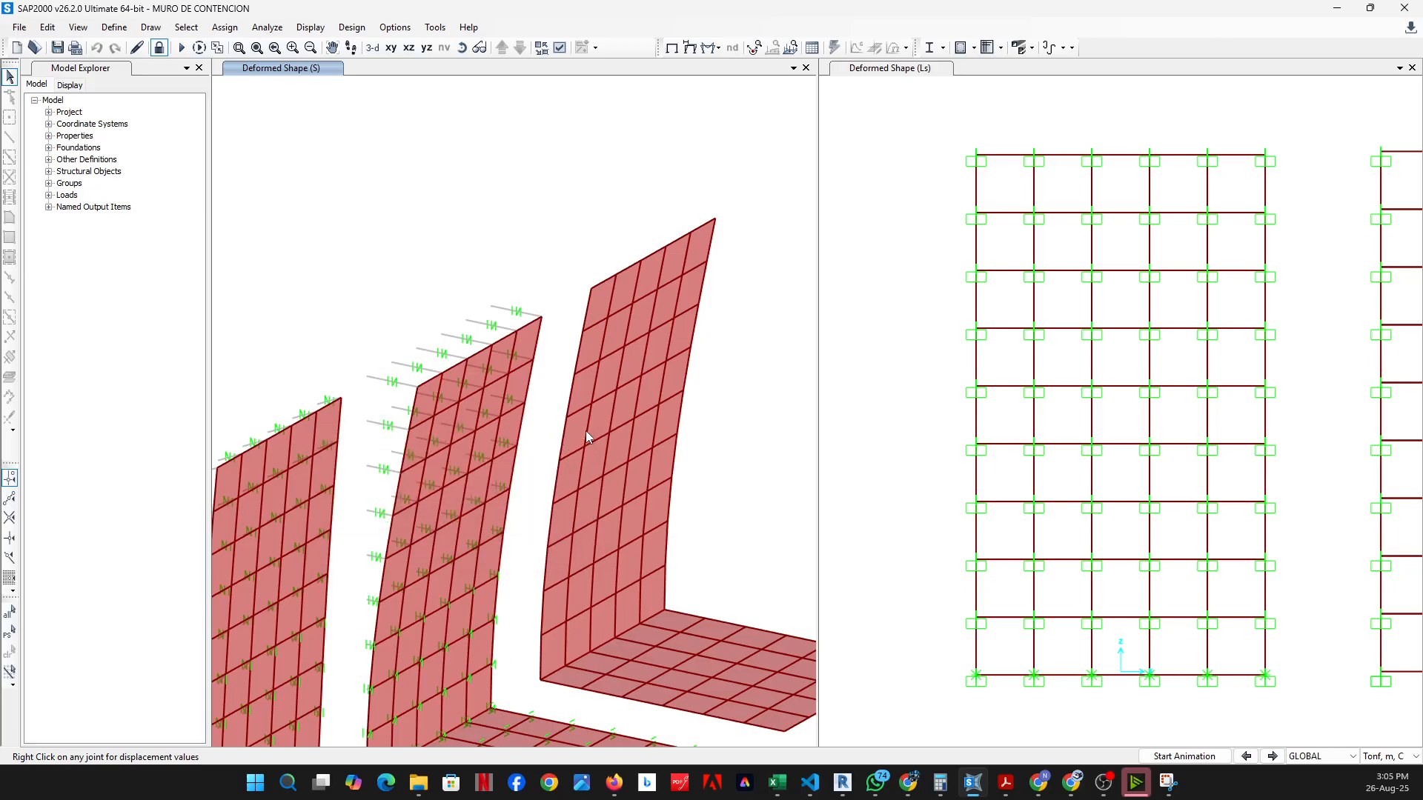
Check the joint displacements at a joint on the rear wall's top edge for case S
middle_click_drag(615, 346, 531, 409)
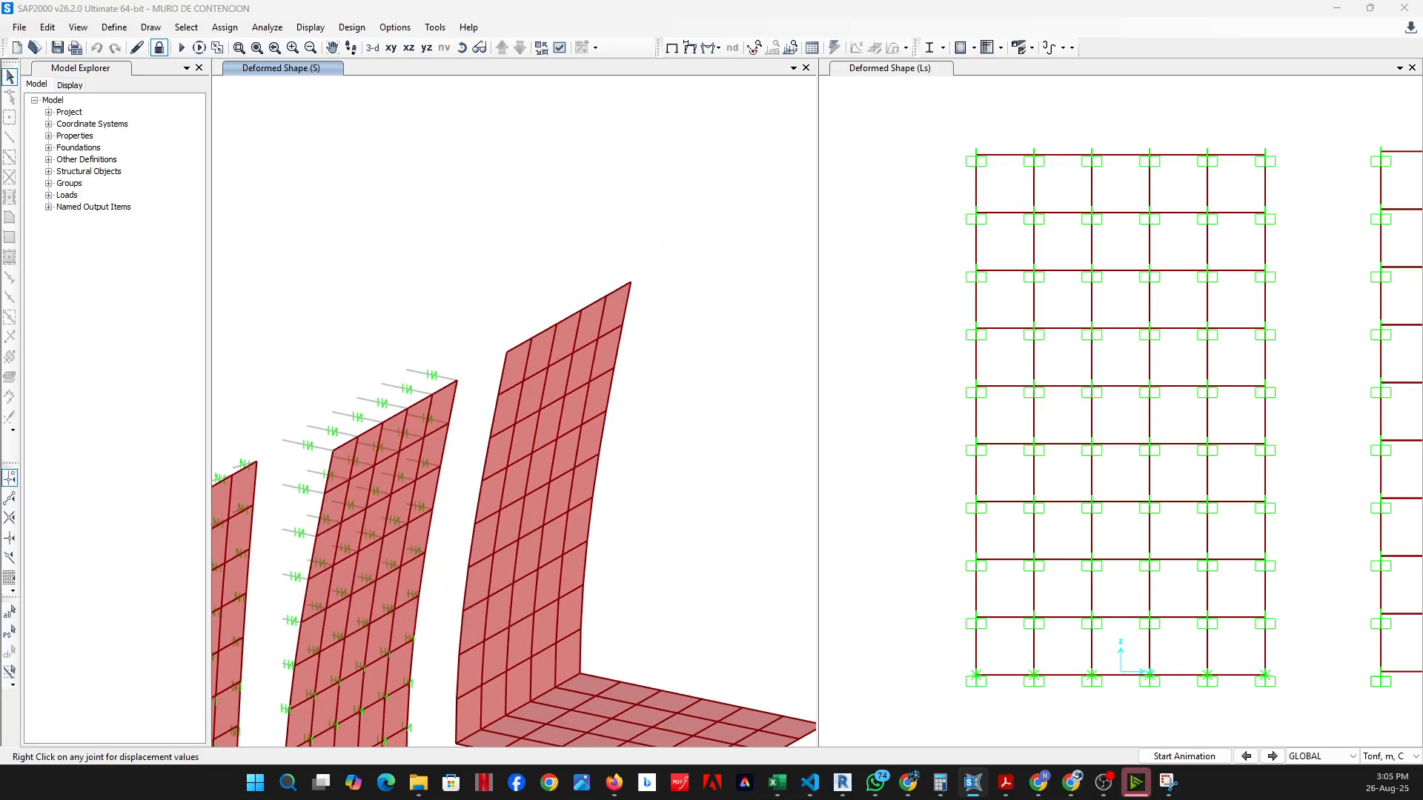
right_click(557, 326)
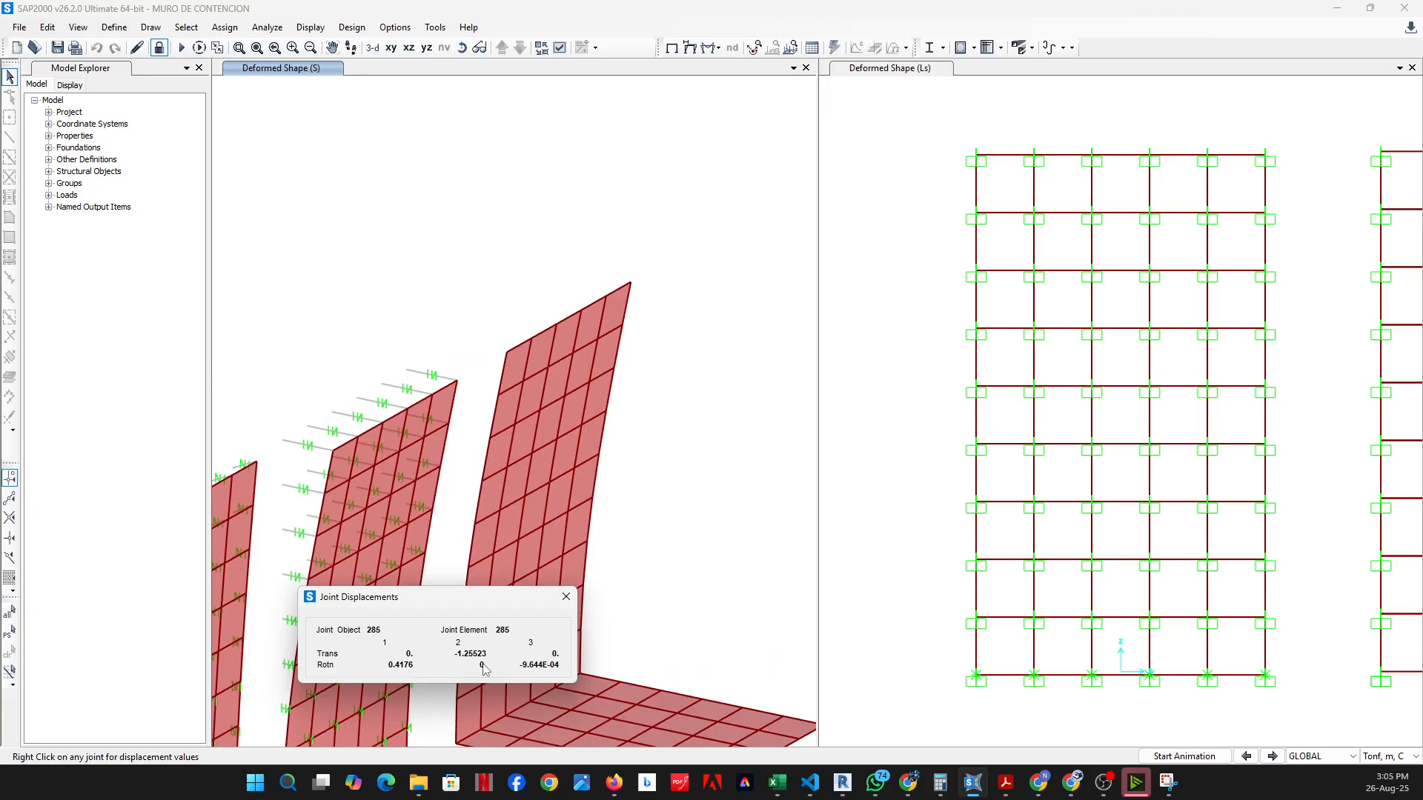
left_click(566, 597)
scroll(411, 512, "down", 3)
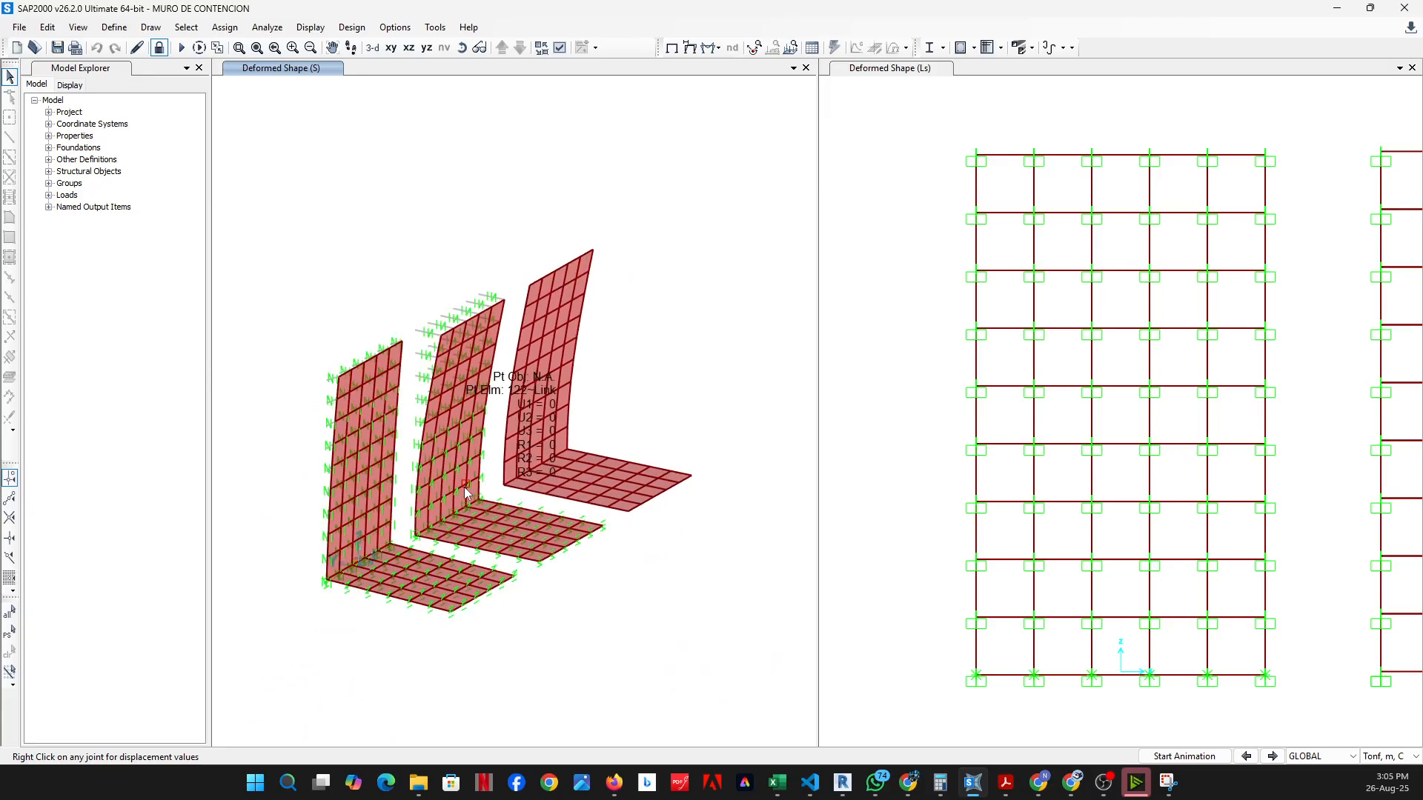
Check the joint displacements at a joint on the front wall's top edge for case S
scroll(467, 495, "up", 4)
middle_click_drag(493, 408, 498, 501)
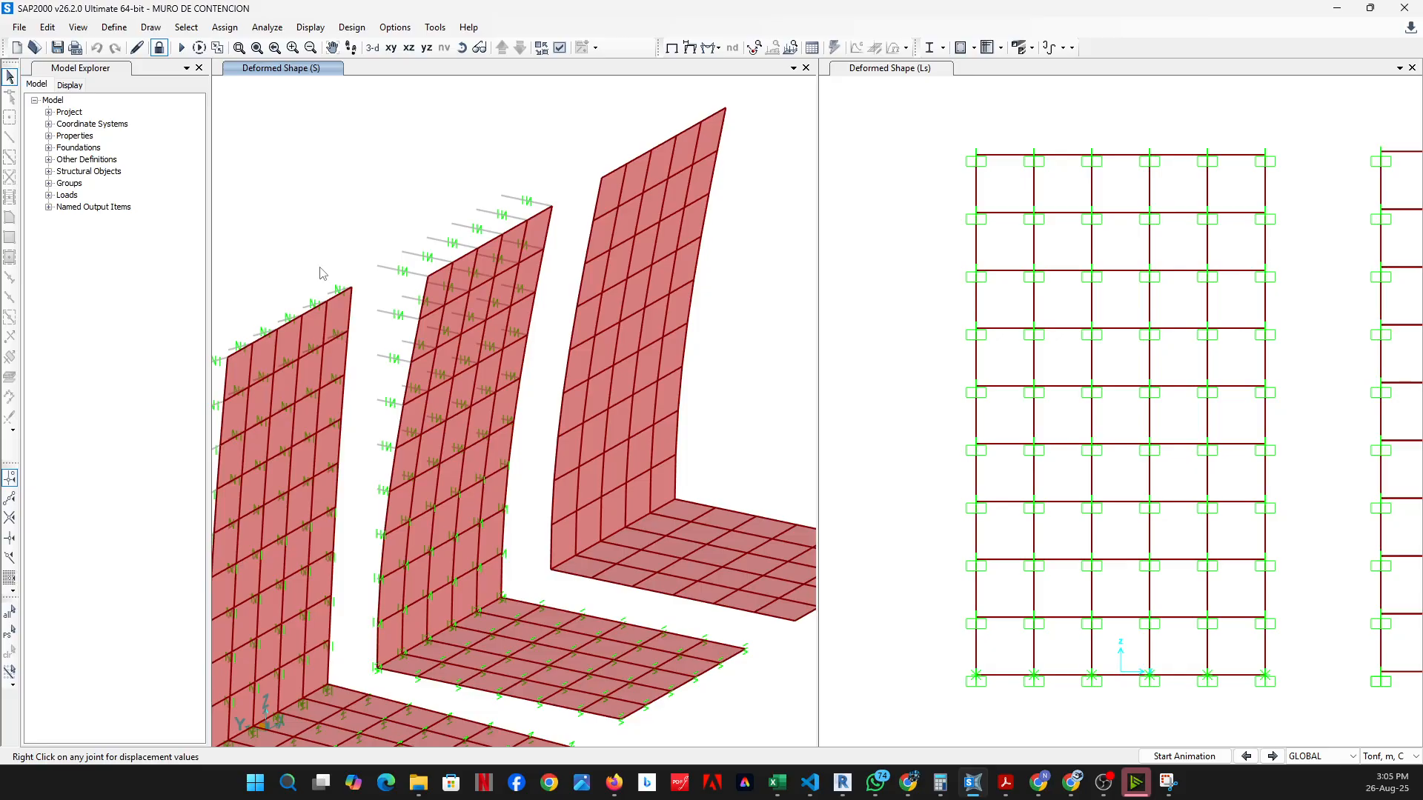
middle_click_drag(353, 436, 455, 317)
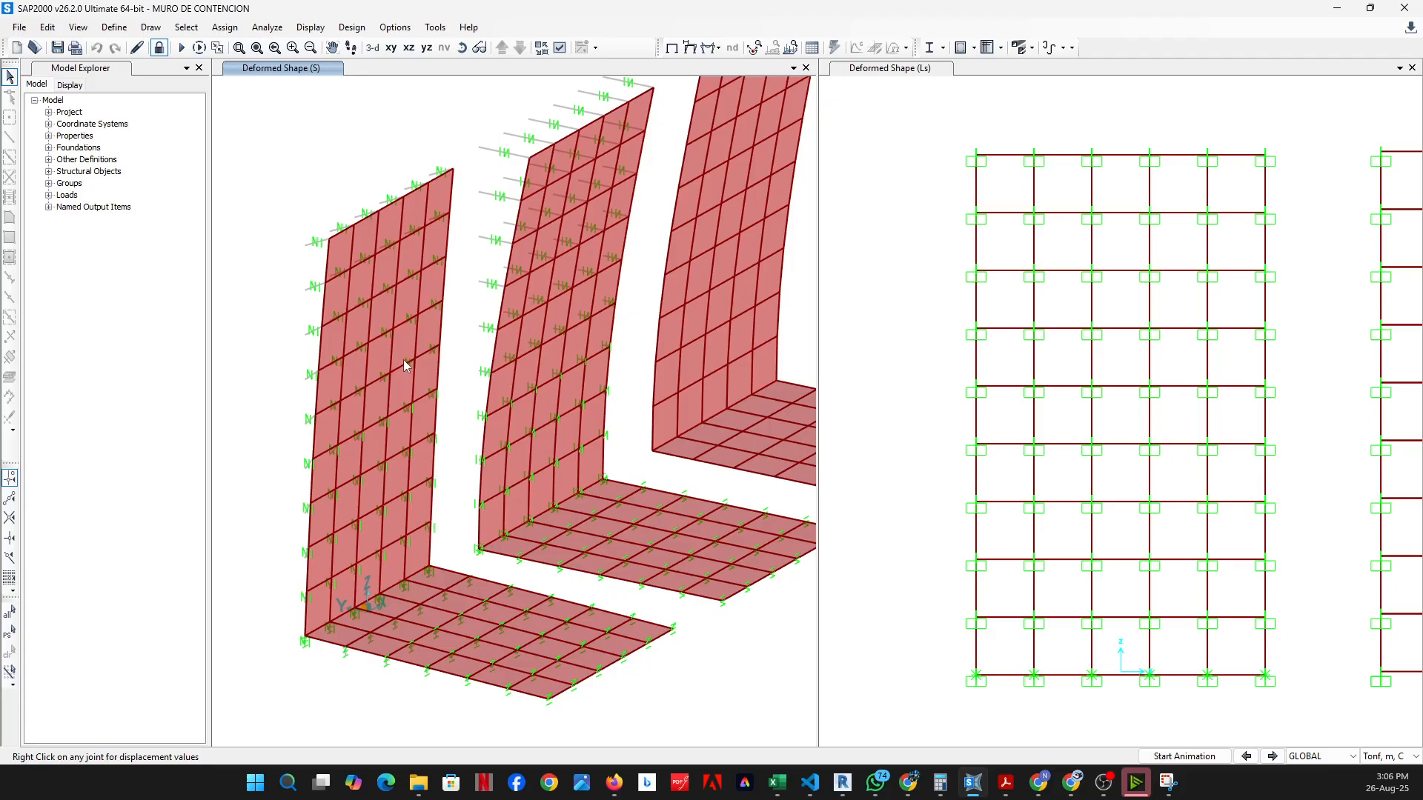
right_click(404, 202)
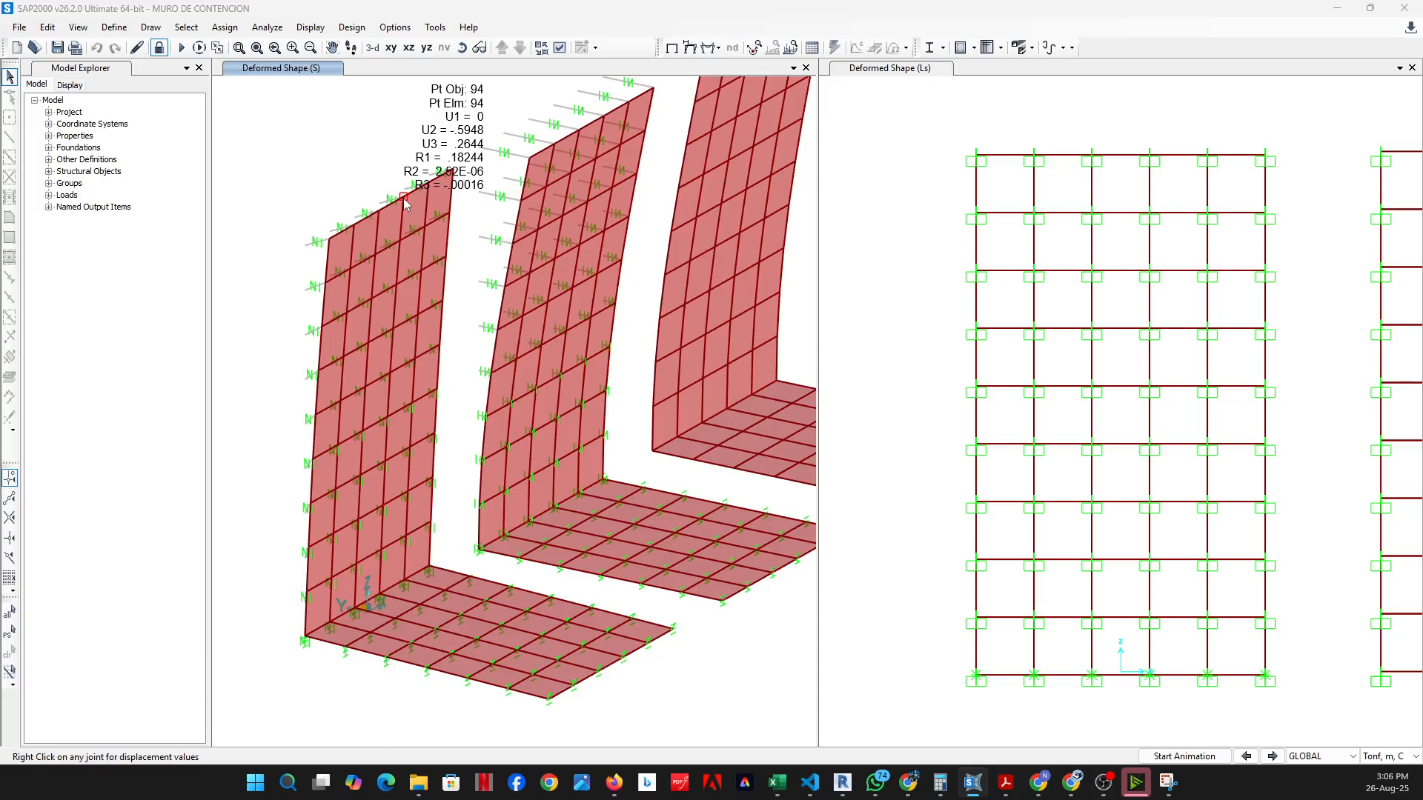
right_click(404, 202)
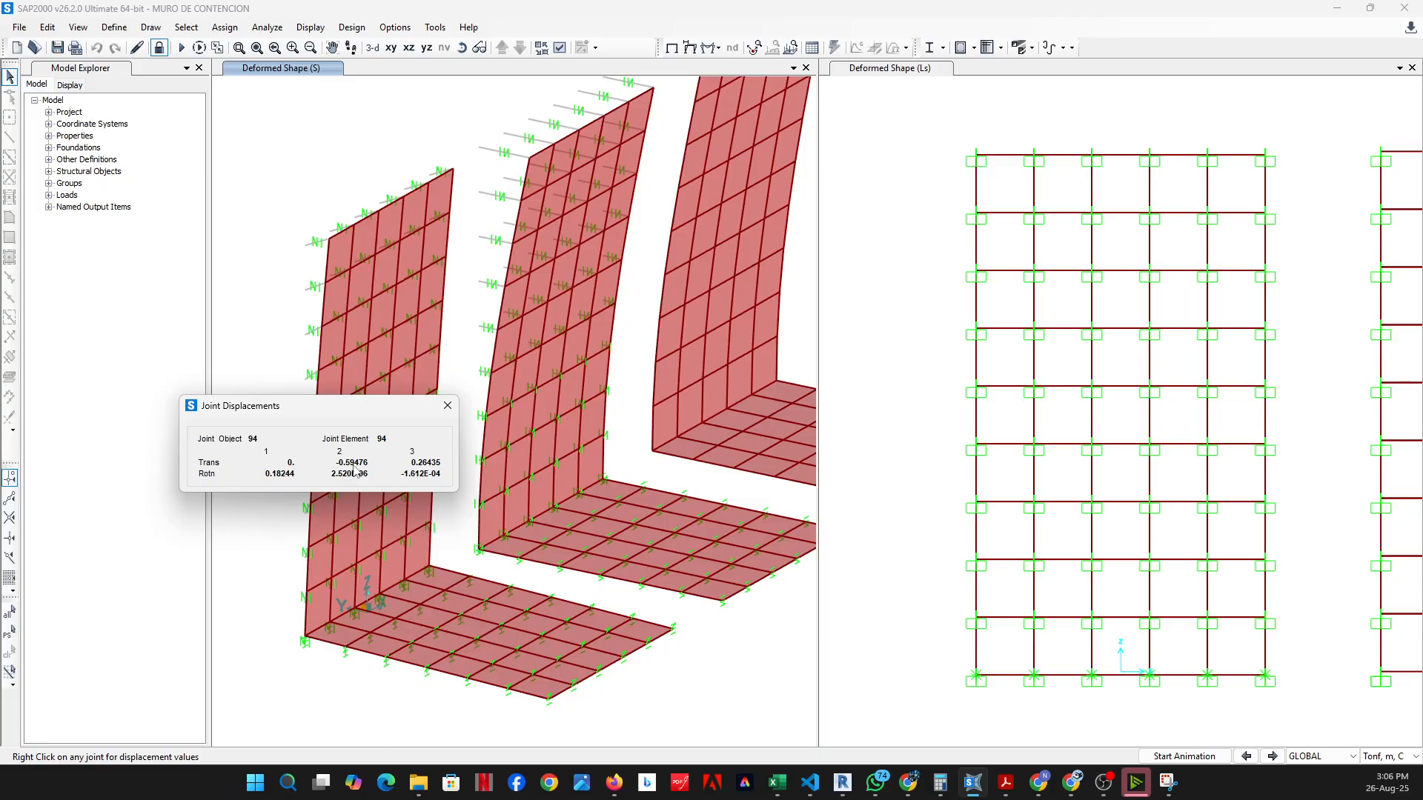
Check the joint displacements at a joint where the front wall's stem meets its base slab for case S
left_click(448, 406)
left_click_drag(363, 398, 575, 242)
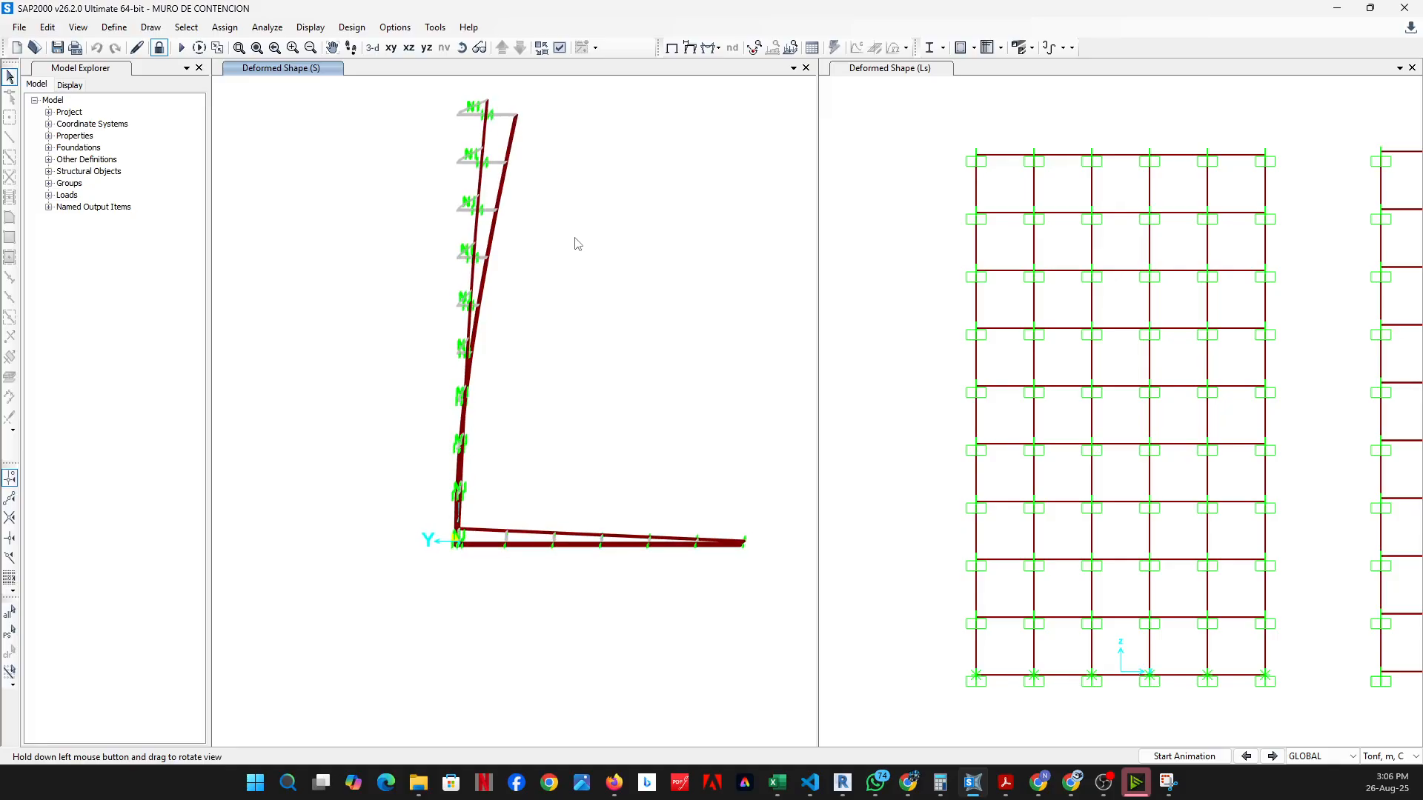
scroll(459, 539, "up", 2)
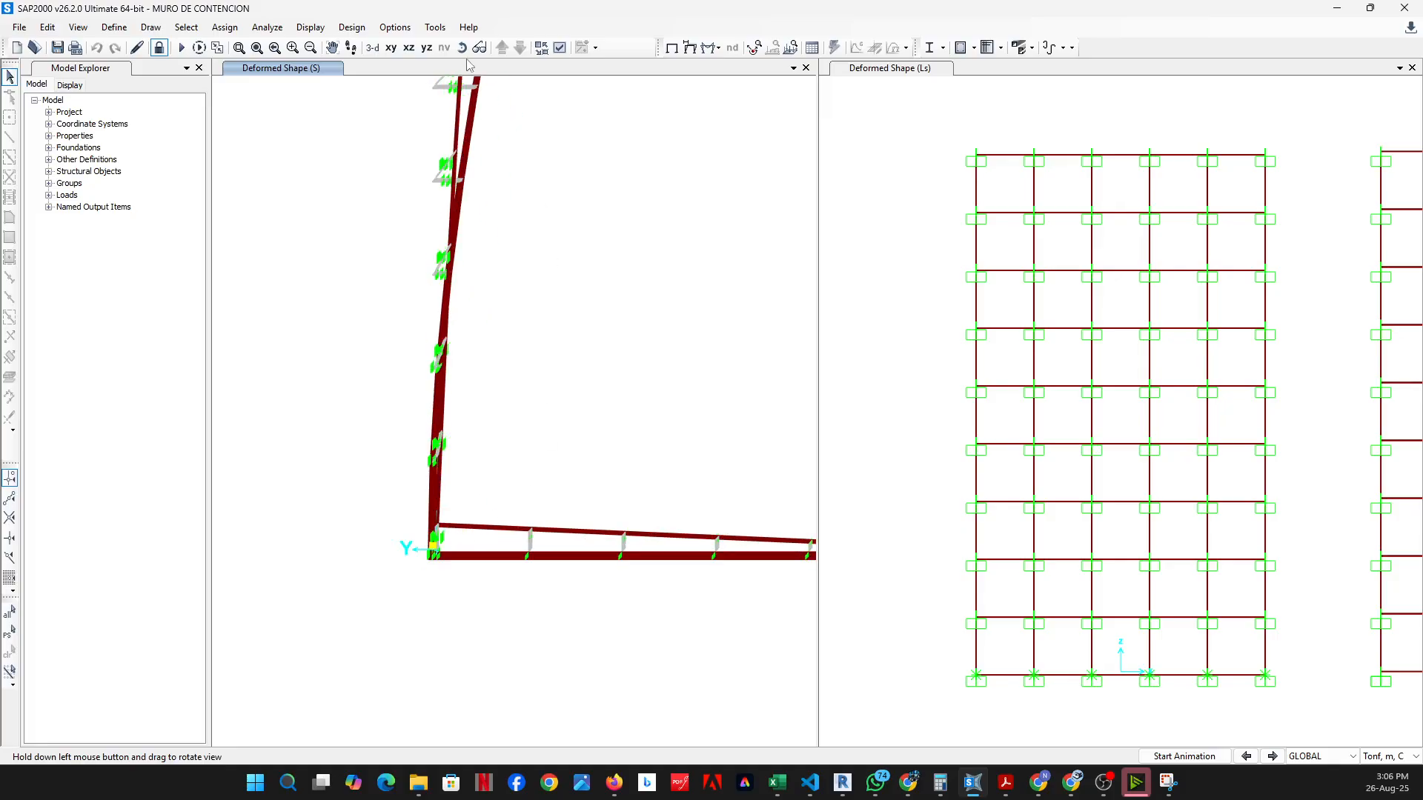
left_click_drag(499, 401, 374, 571)
scroll(374, 570, "down", 3)
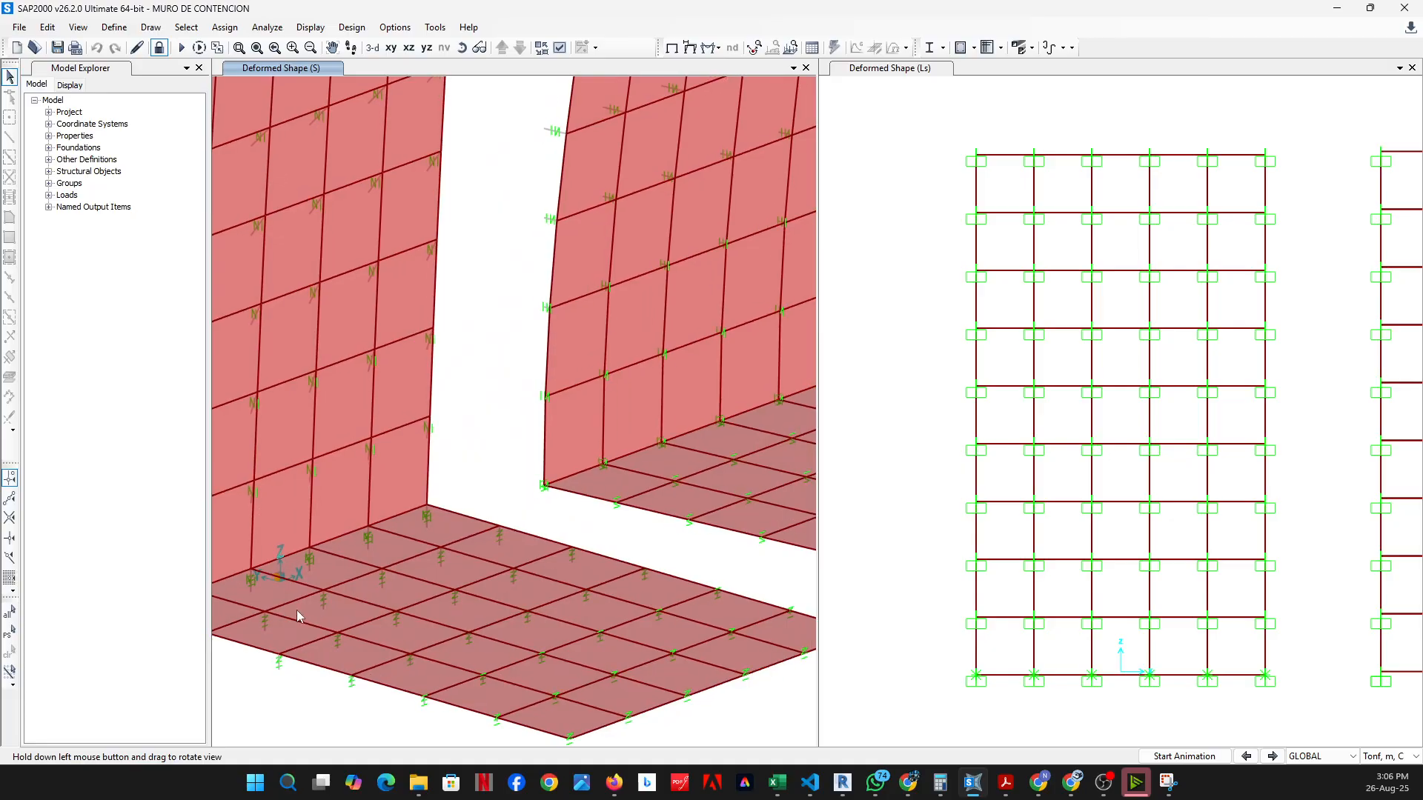
scroll(292, 621, "up", 2)
scroll(291, 622, "up", 3)
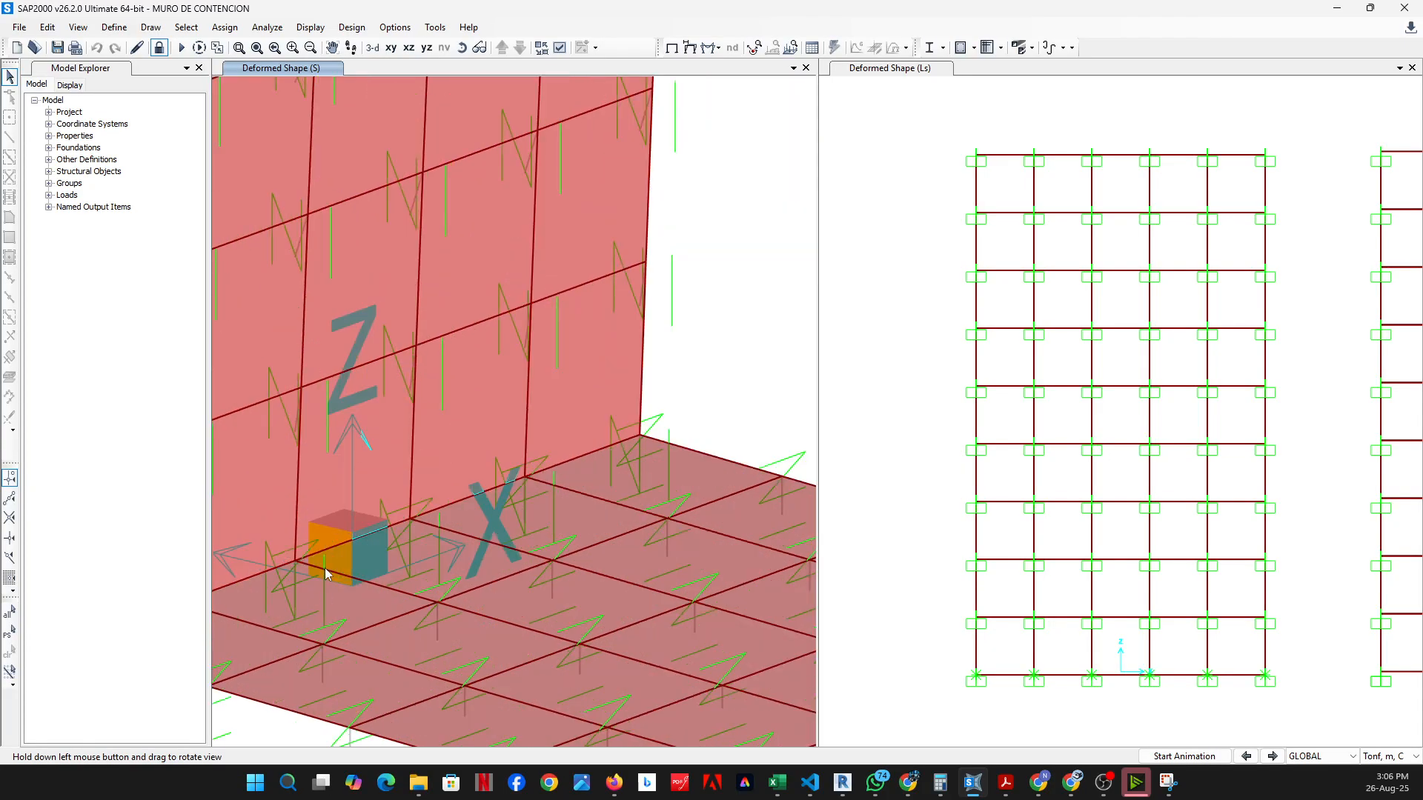
mouse_move(298, 568)
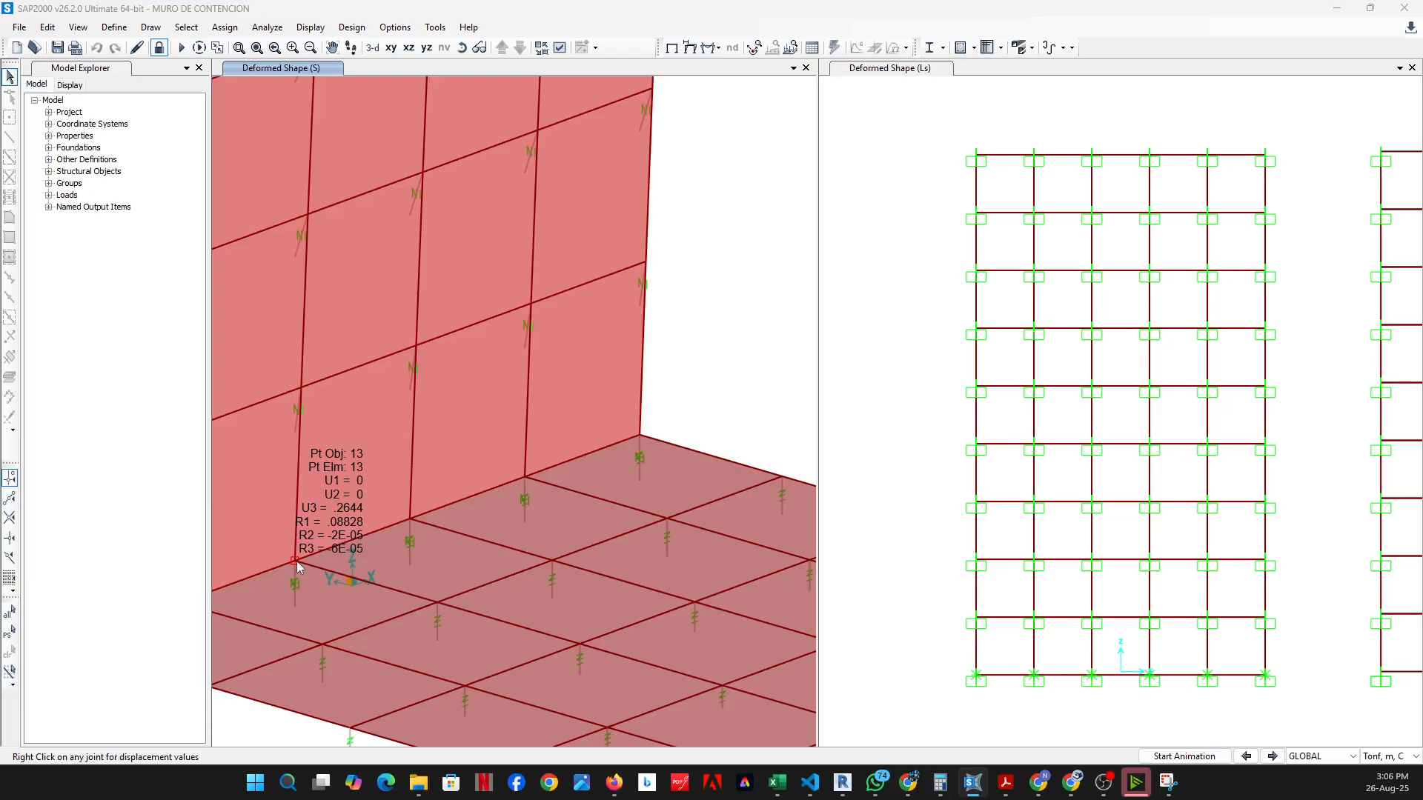
right_click(296, 562)
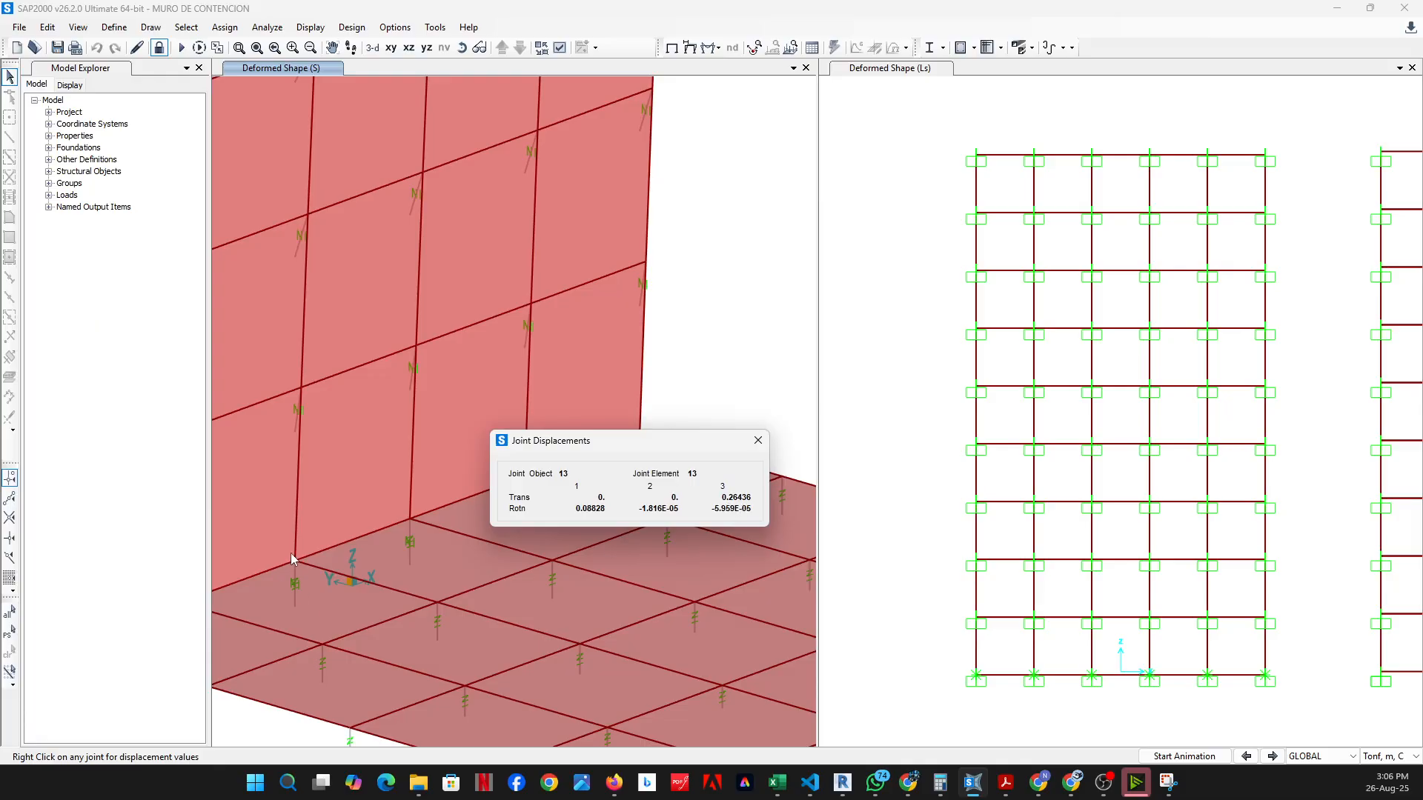
left_click(757, 440)
Check the joint displacements at a joint on the outer free edge of the front wall's base slab for case S
scroll(562, 538, "down", 6)
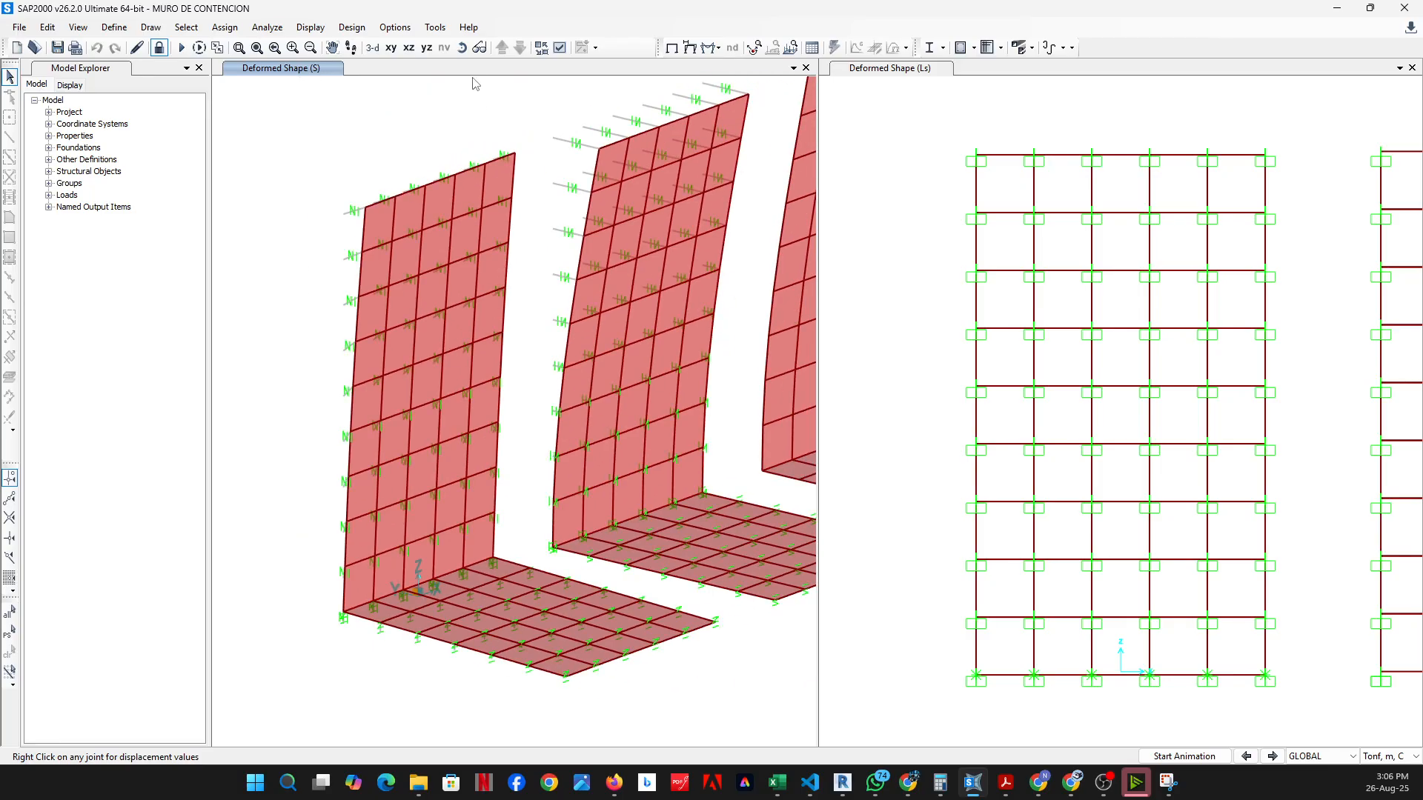
left_click(462, 47)
left_click_drag(474, 311, 461, 481)
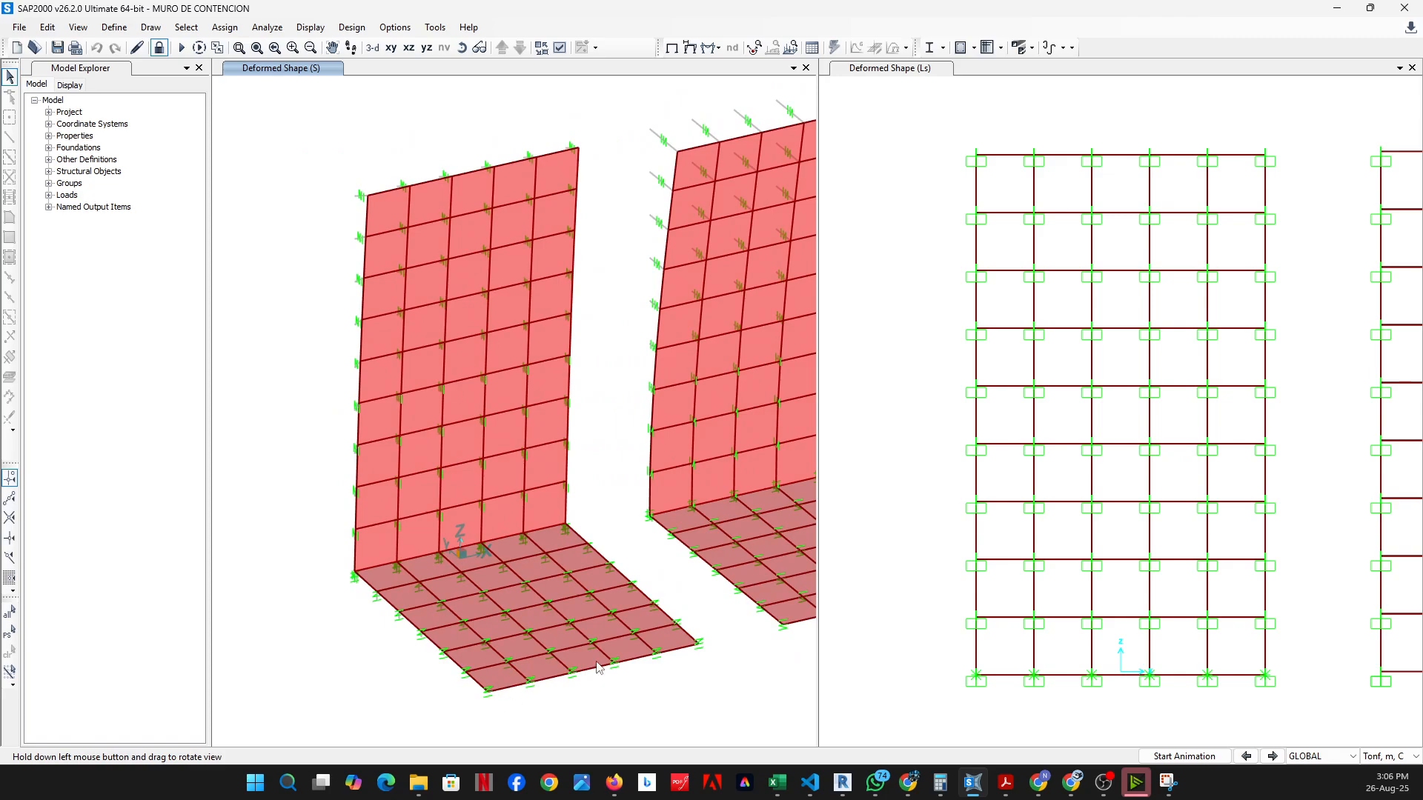
scroll(600, 667, "up", 3)
mouse_move(627, 662)
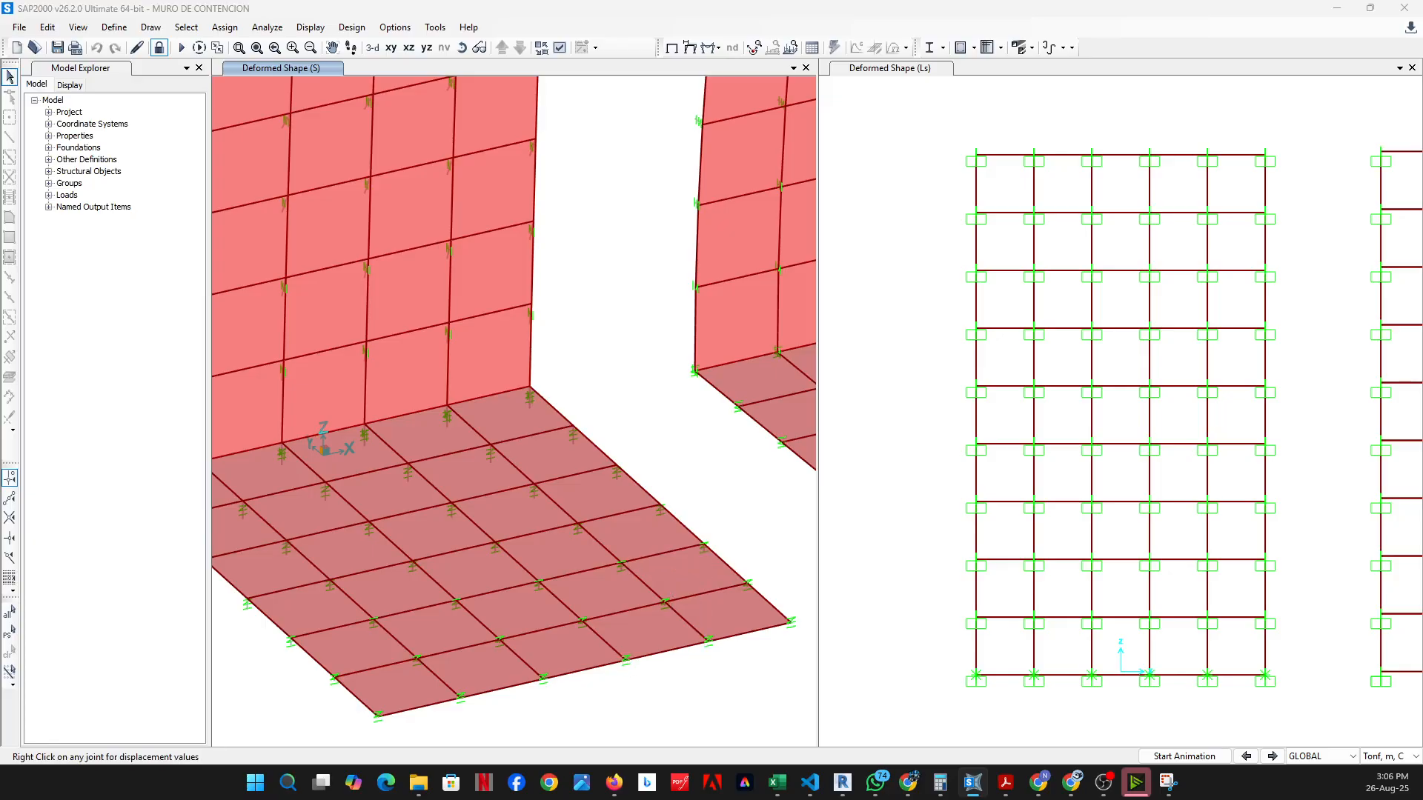
right_click(627, 661)
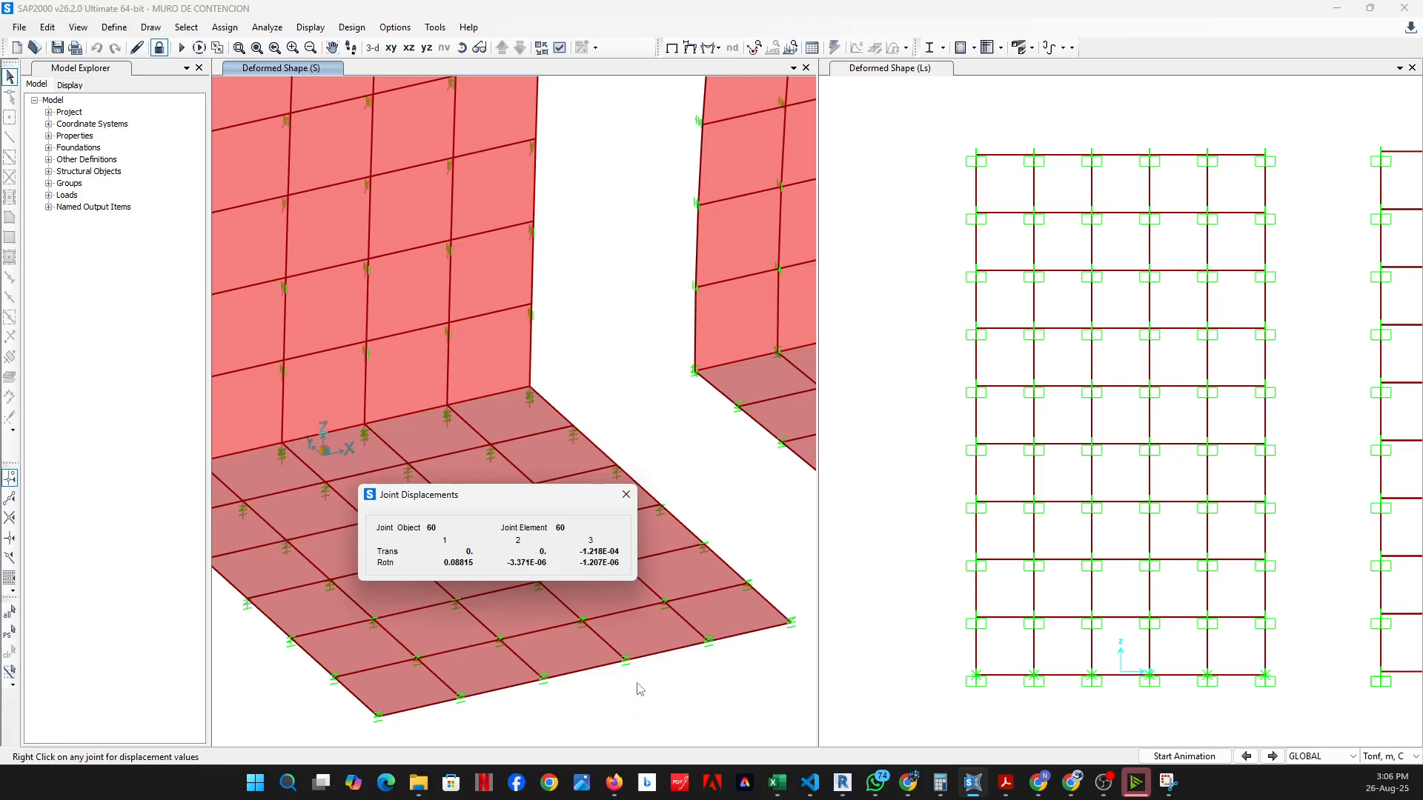
left_click(625, 495)
scroll(417, 478, "down", 4)
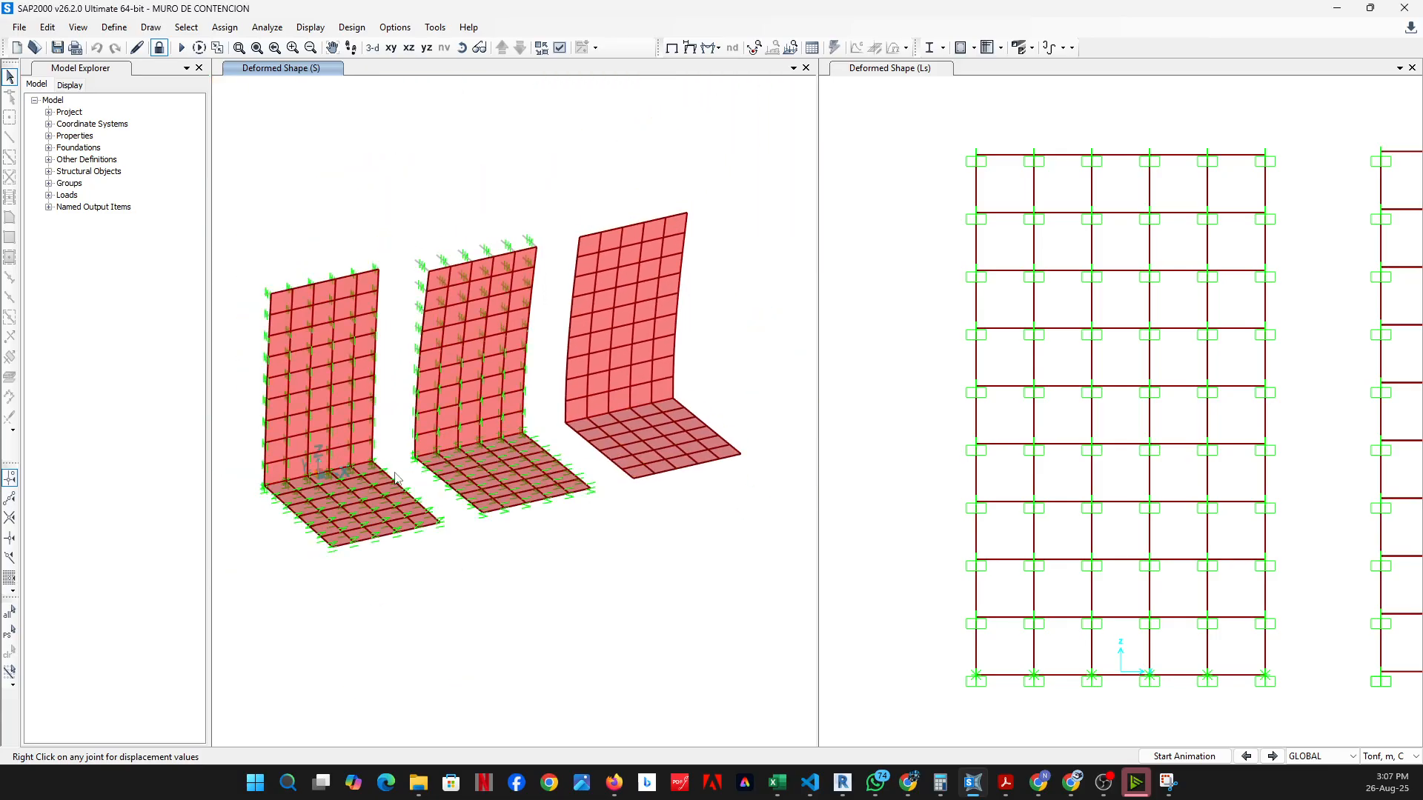
middle_click_drag(513, 562, 558, 590)
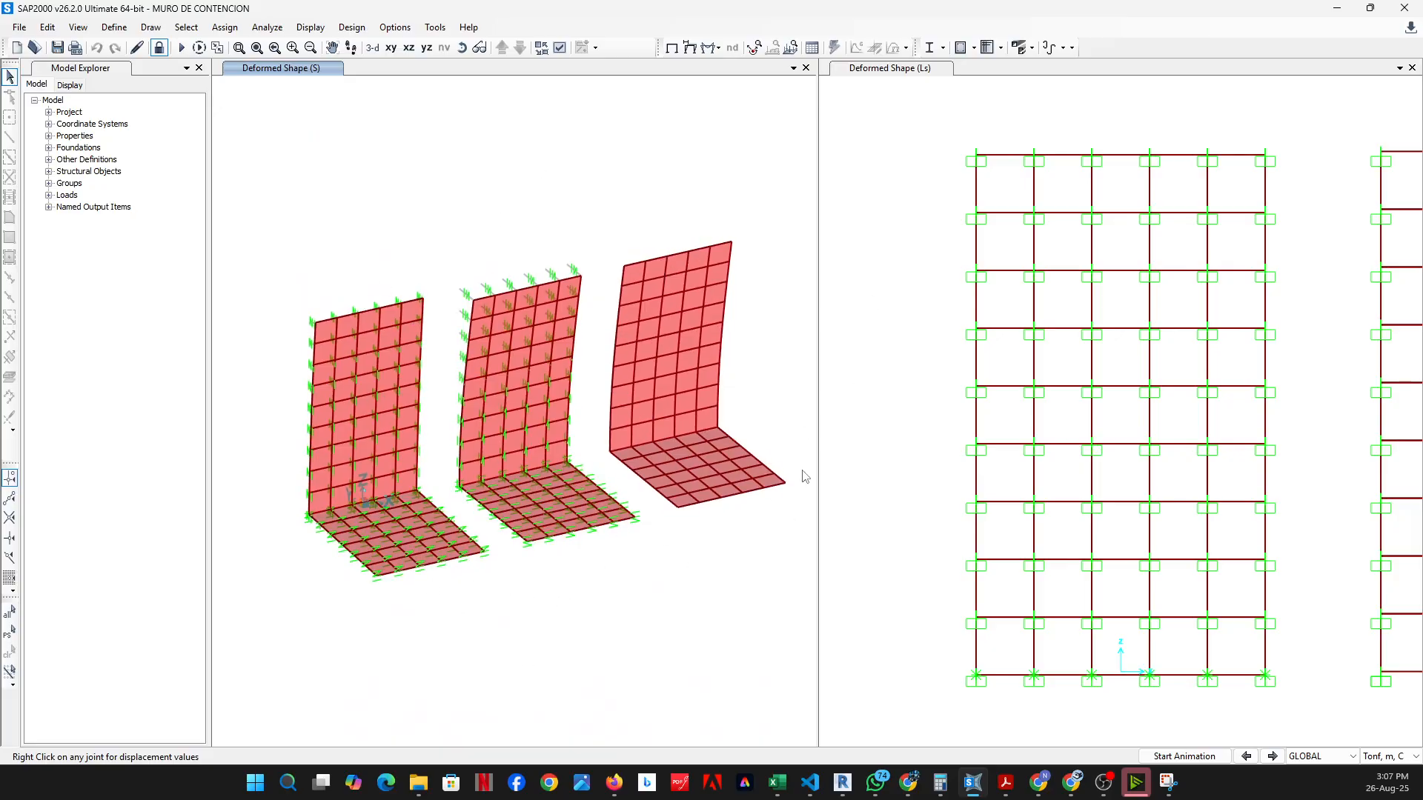
left_click(461, 48)
left_click_drag(652, 385, 614, 488)
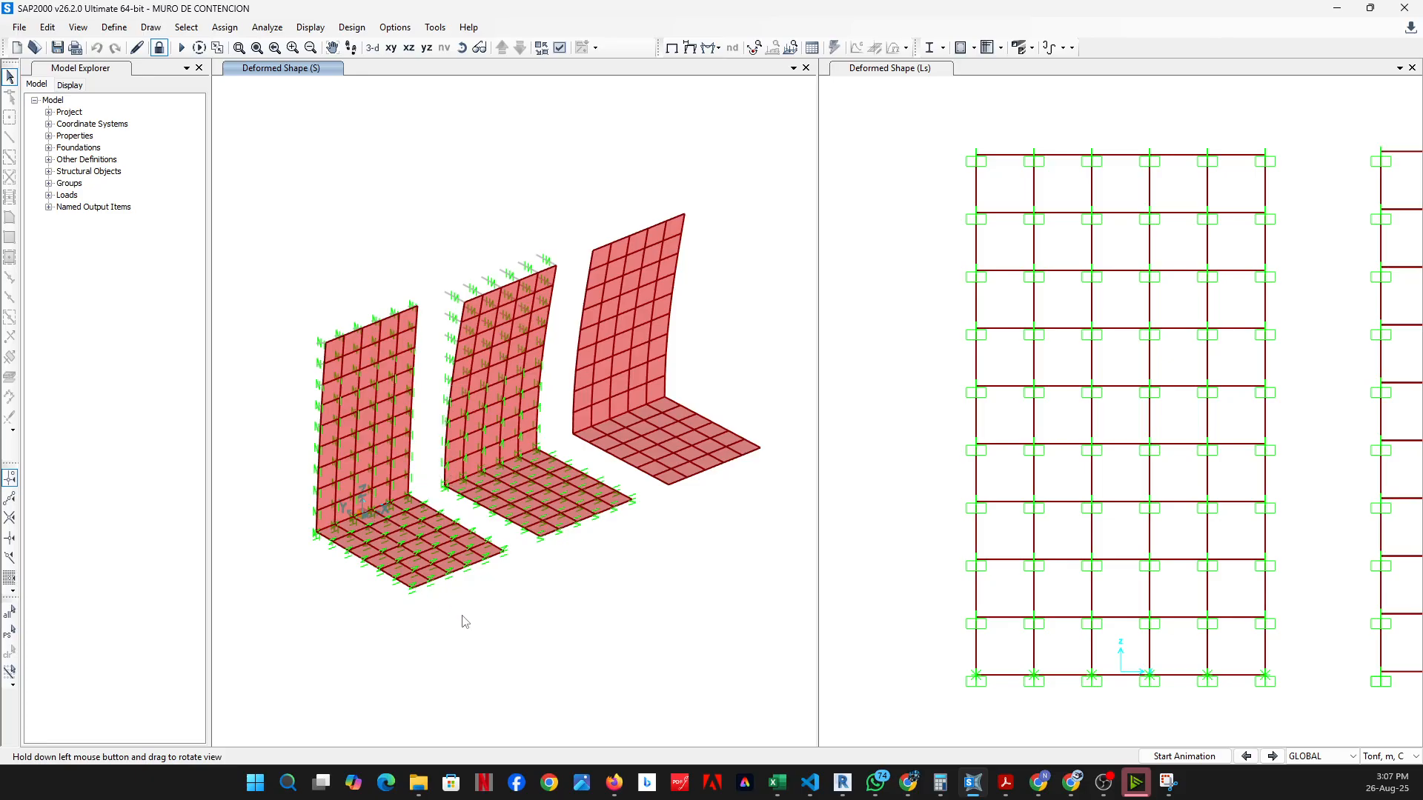
left_click(462, 48)
left_click_drag(704, 419, 473, 317)
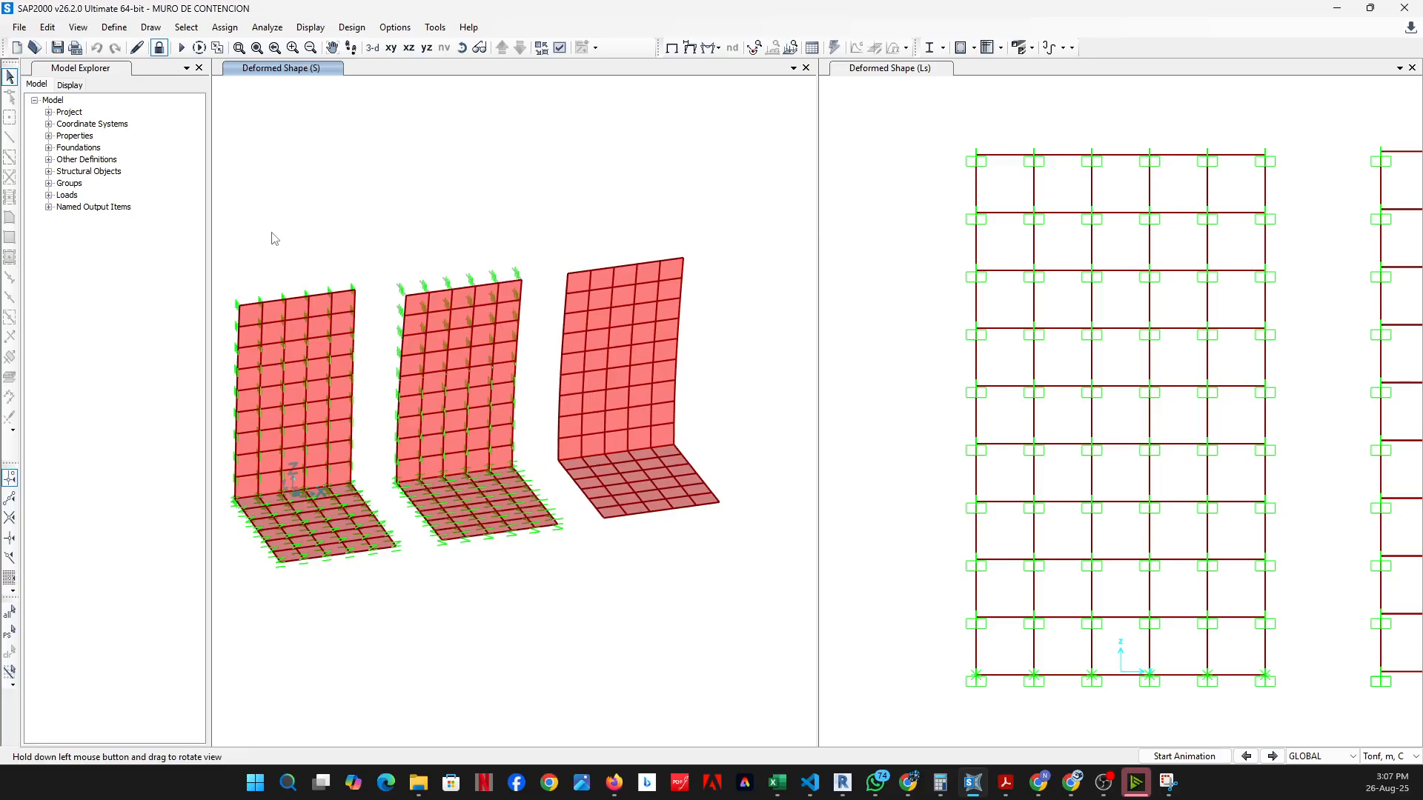
Save the model as a new file named MURO DE CONTENCION_V2.sdb in the same folder
left_click(20, 27)
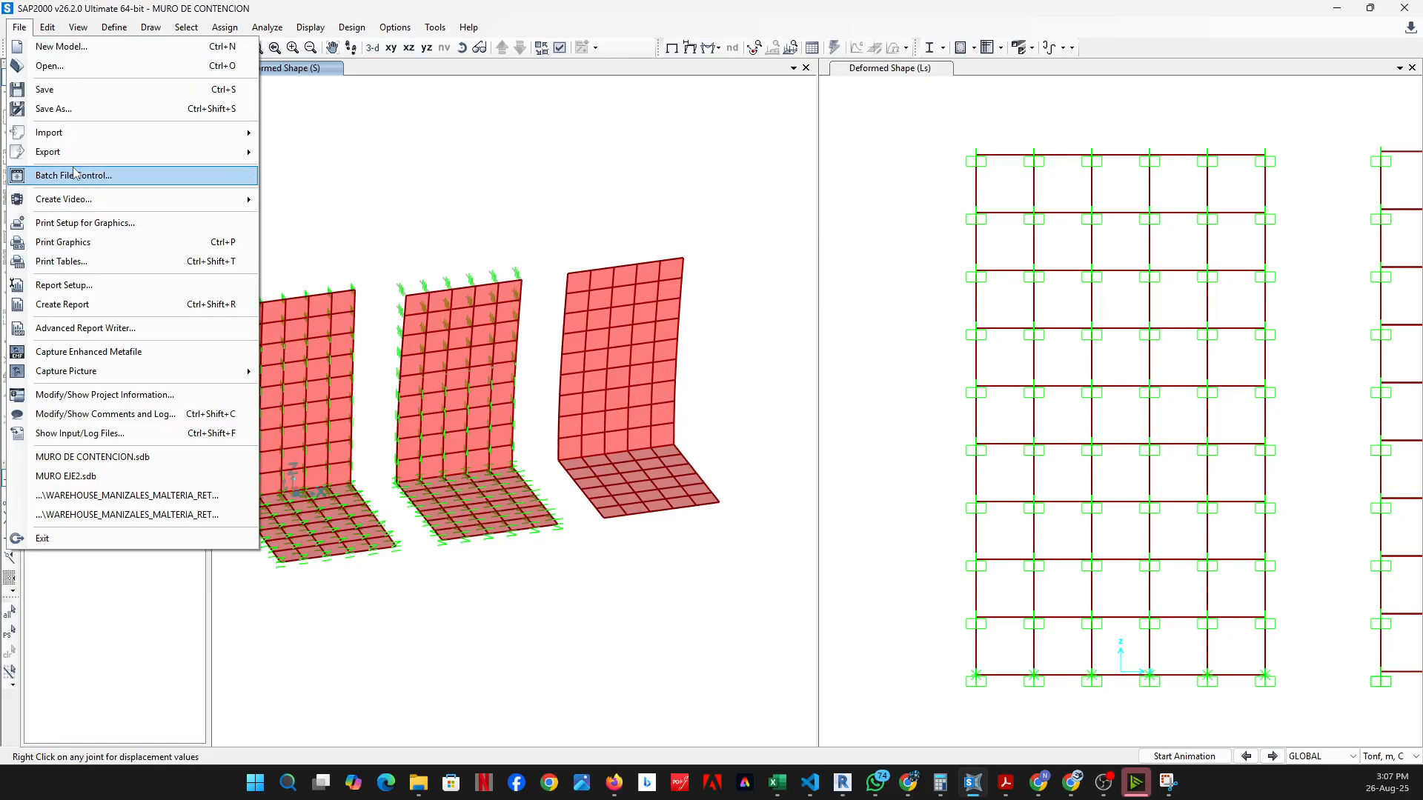
left_click(66, 109)
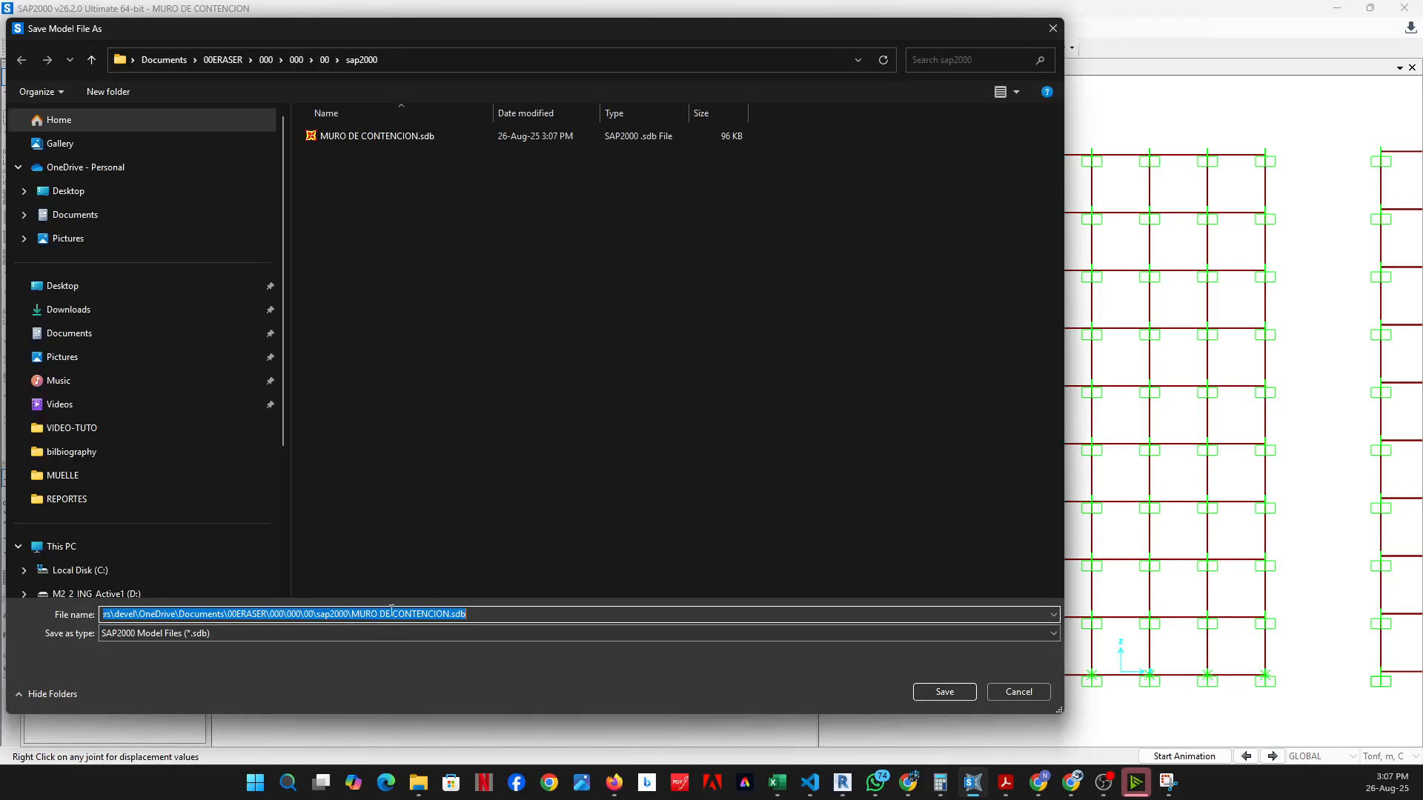
left_click(452, 613)
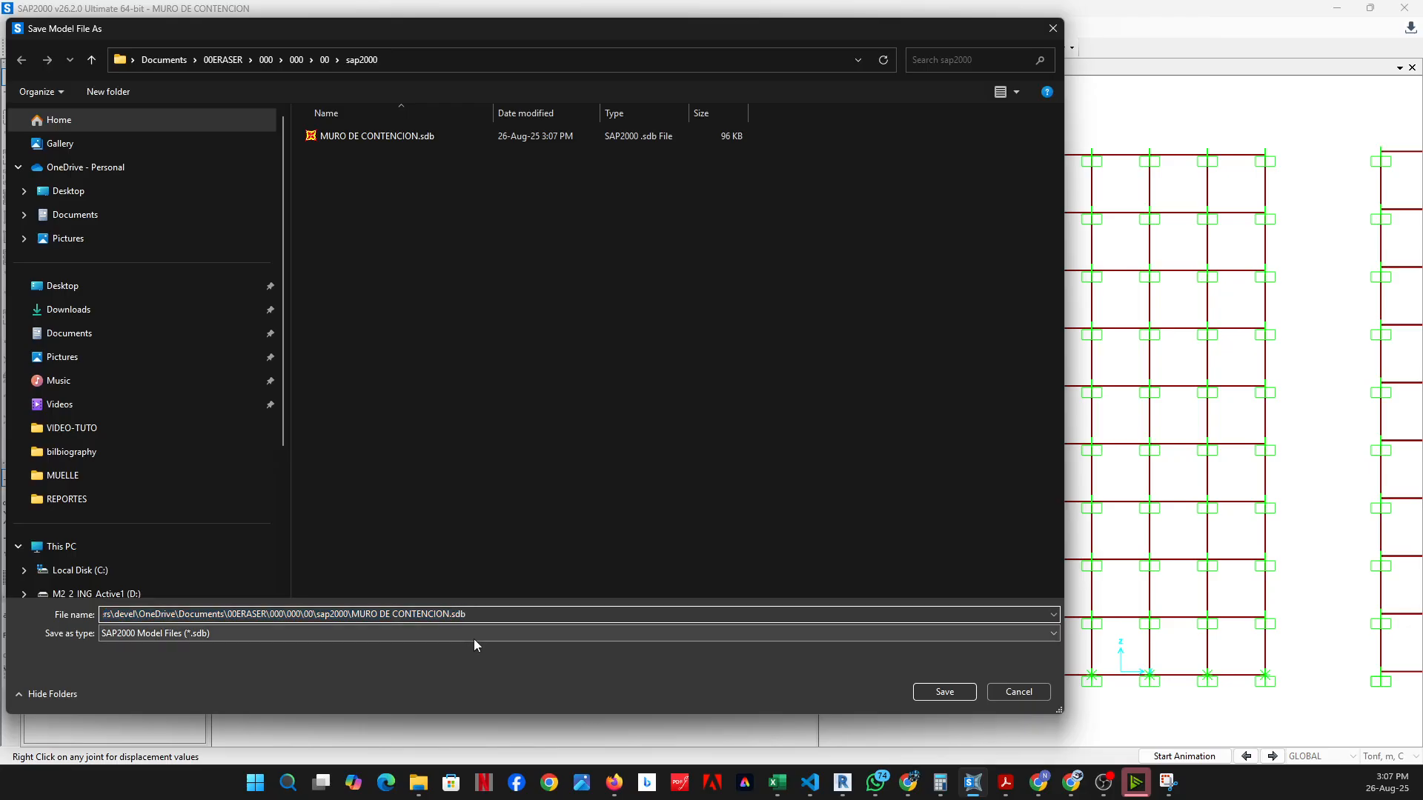
type("_V2")
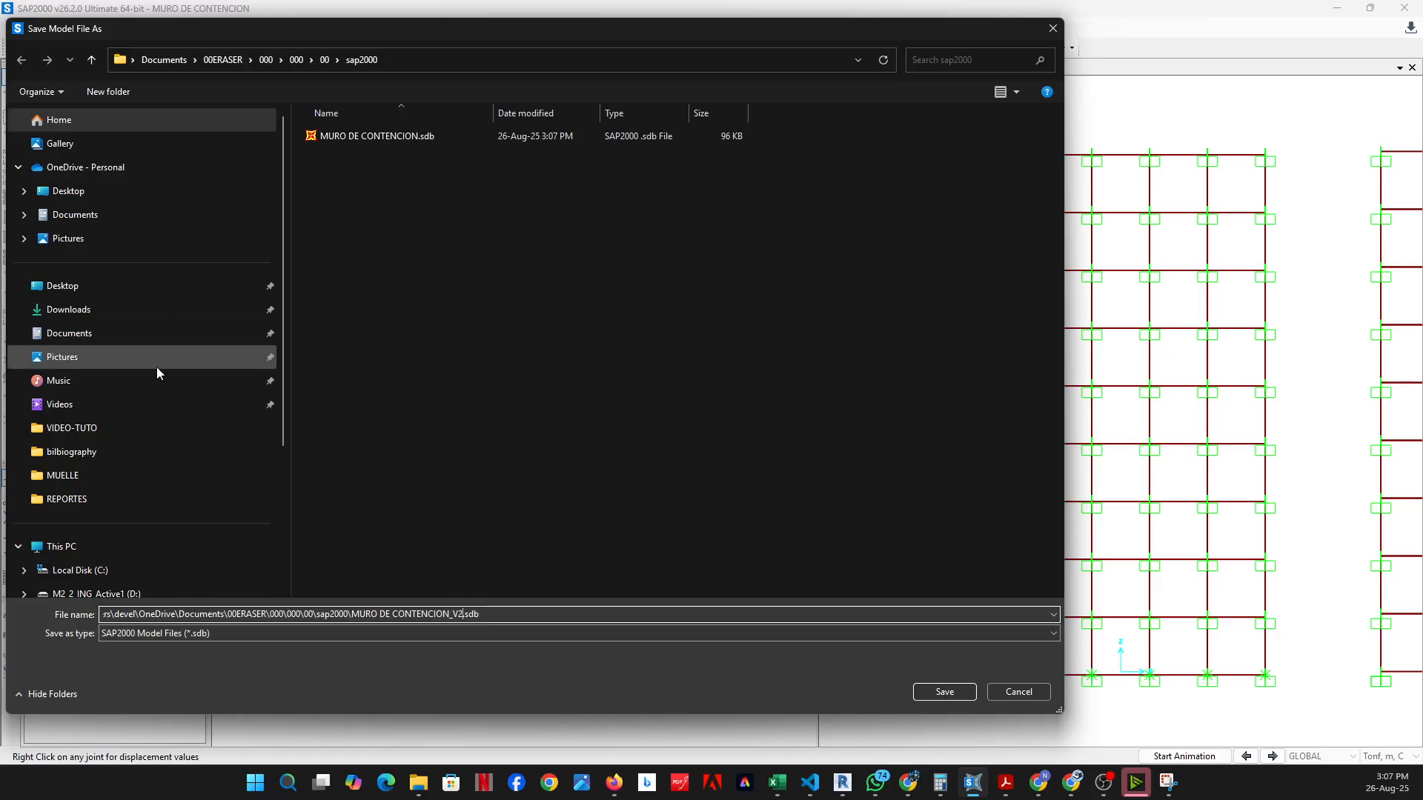
left_click(945, 691)
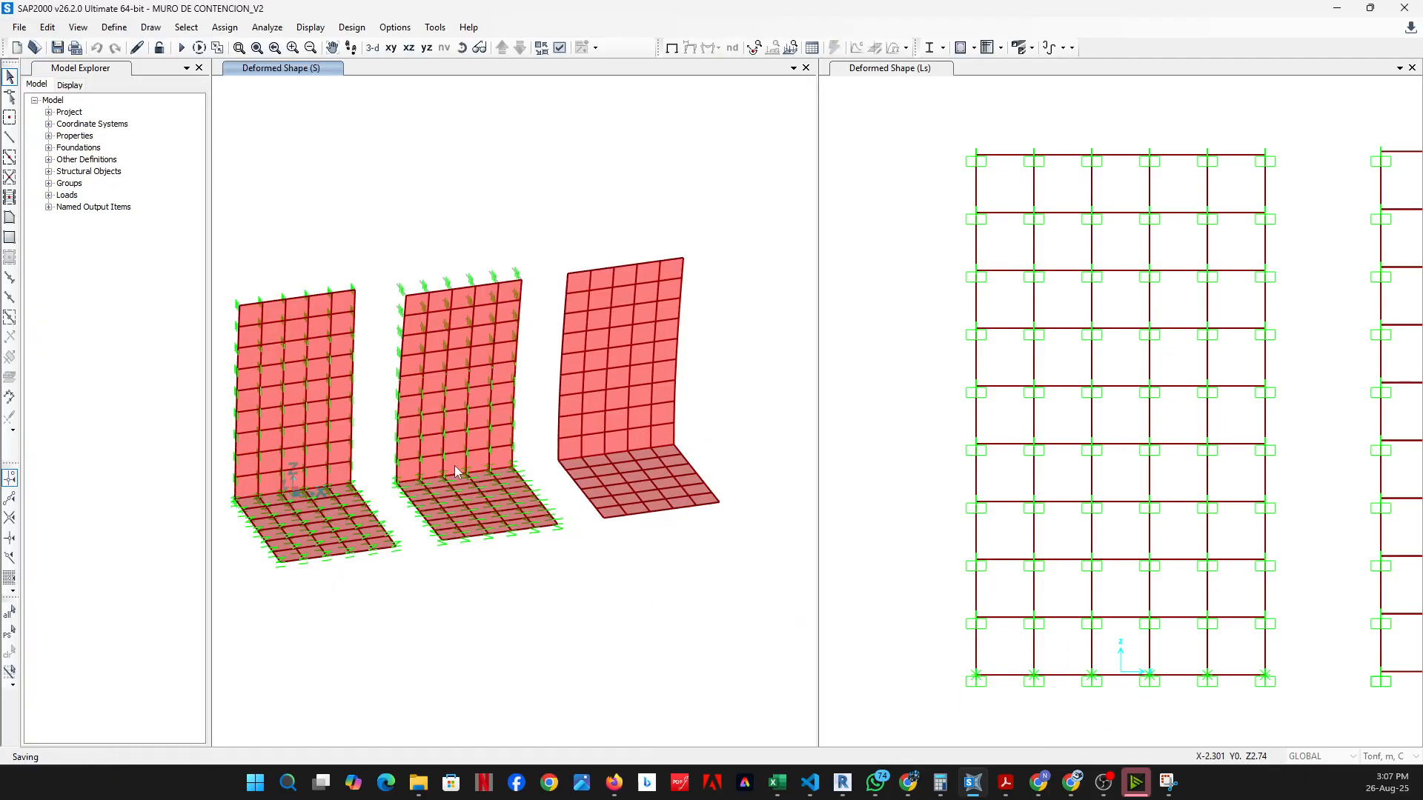
Delete the middle and rear retaining walls, keeping only the front wall
left_click(462, 48)
left_click_drag(595, 381, 485, 439)
left_click_drag(744, 638, 395, 215)
key("Delete")
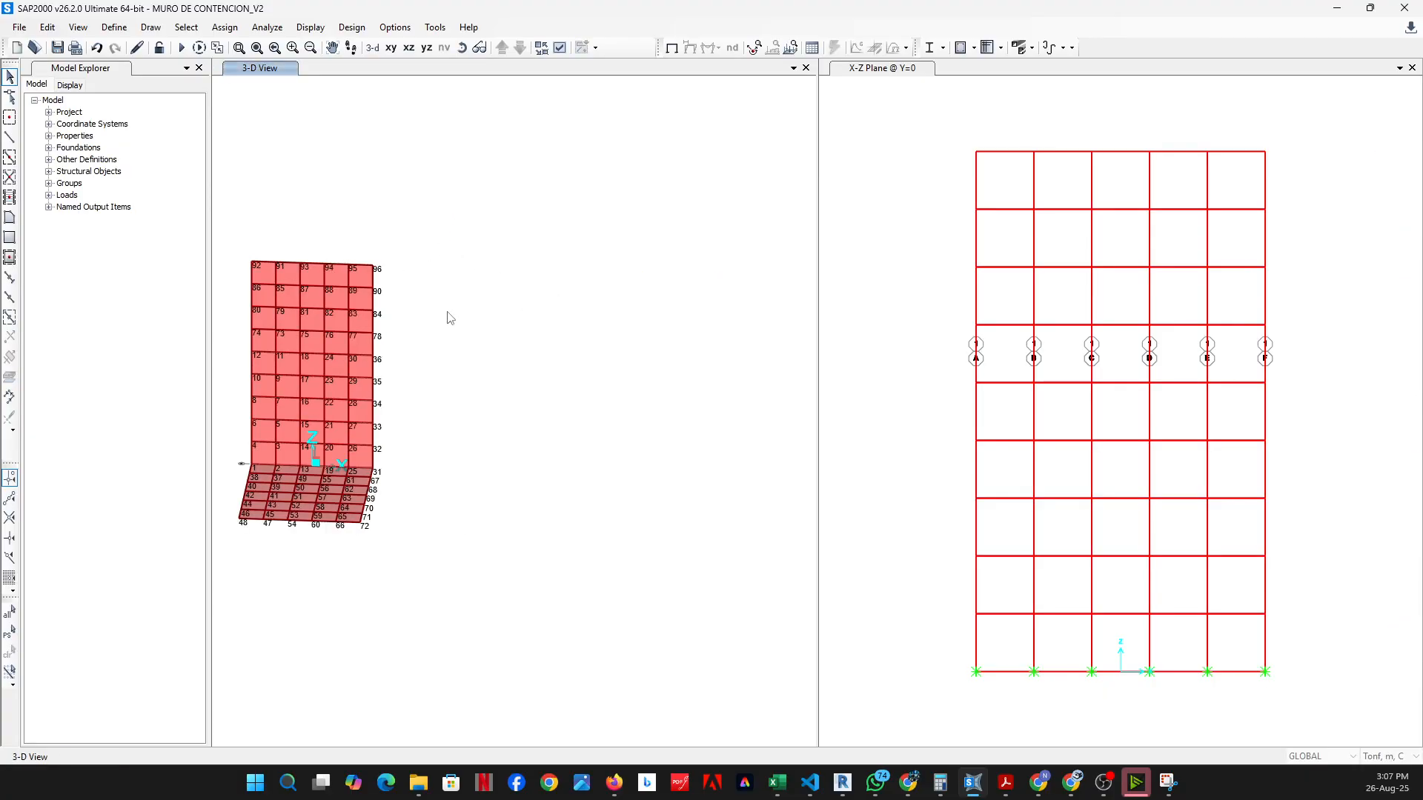
Turn off the joint labels in the 3-D view
left_click(560, 48)
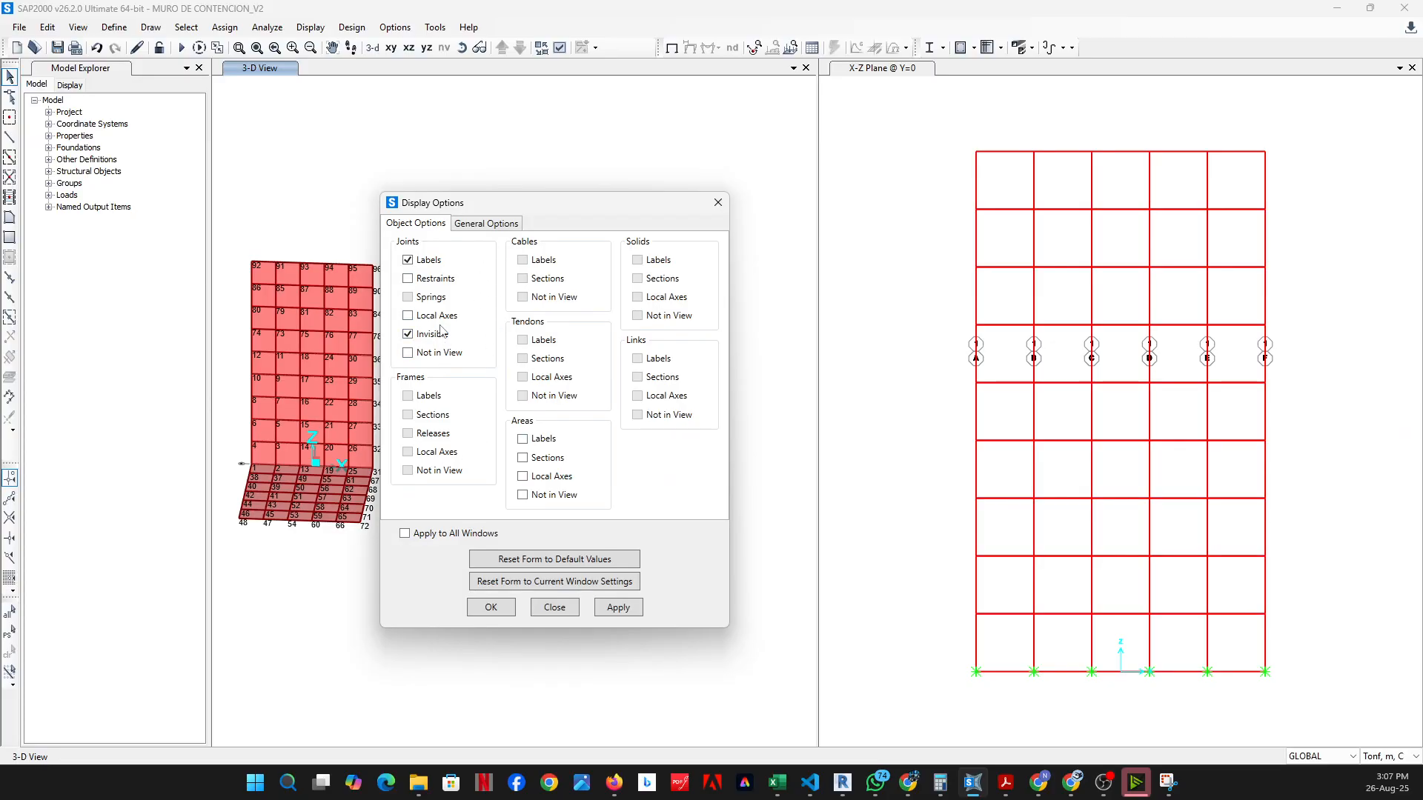
left_click(422, 259)
left_click(618, 607)
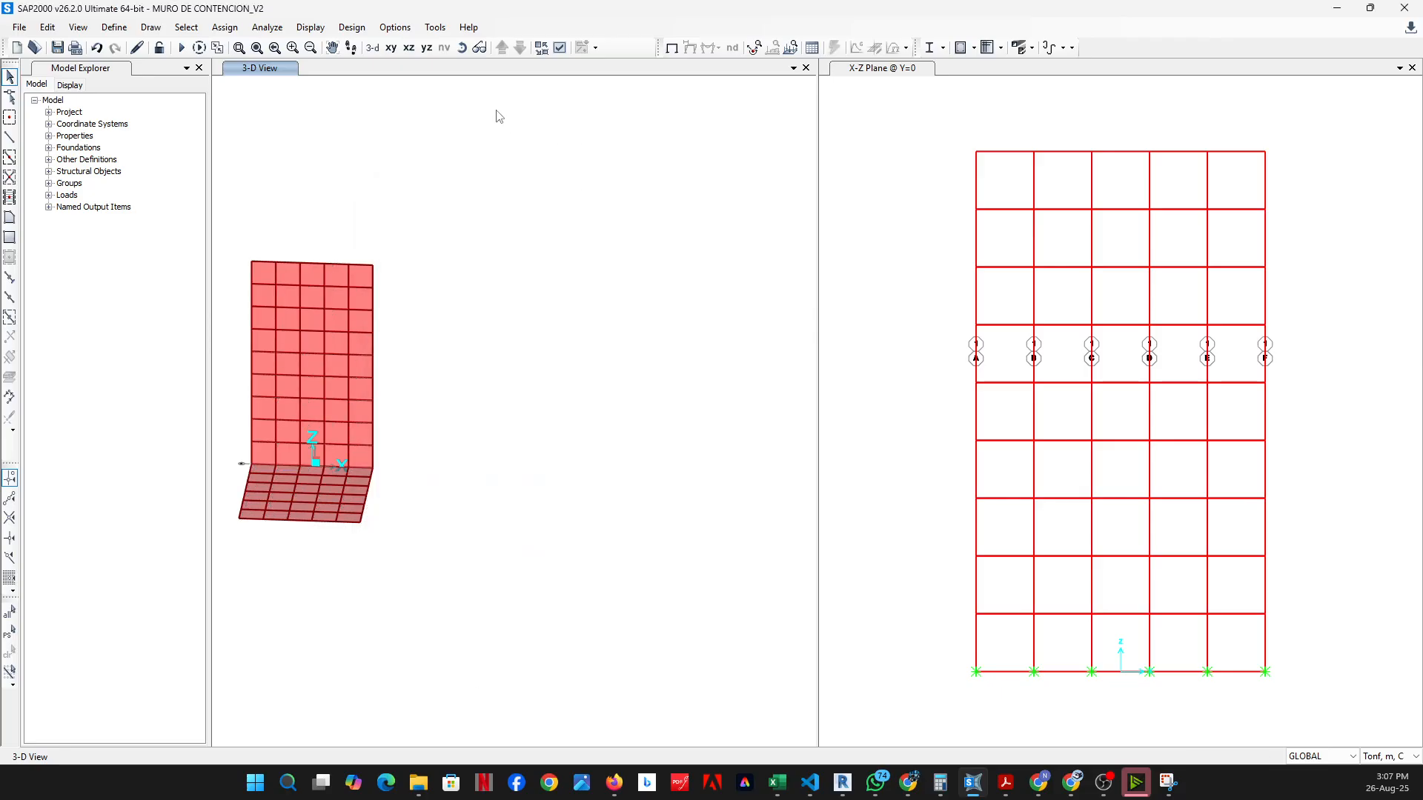
Show the local axes of the area elements in the 3-D view
left_click(461, 47)
left_click_drag(467, 467, 616, 435)
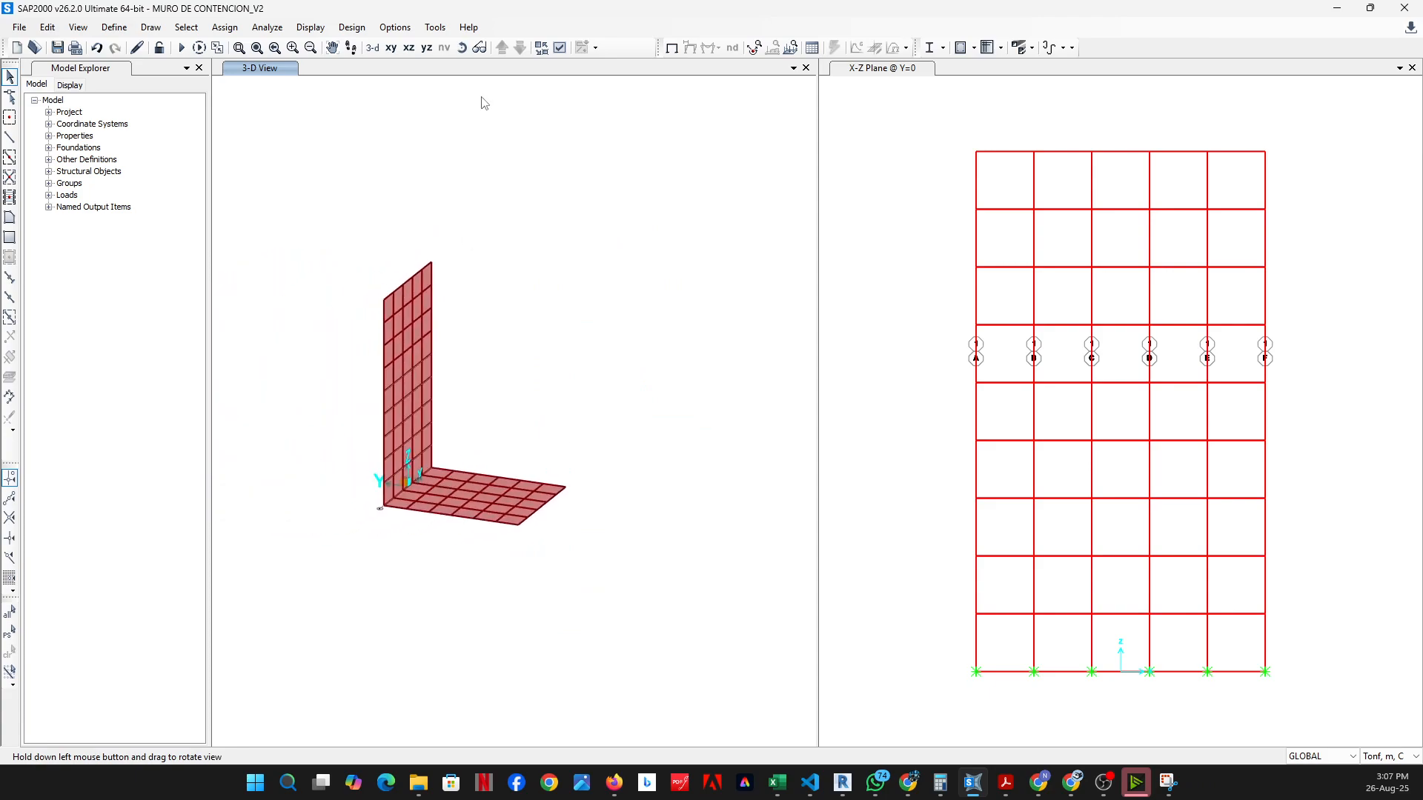
left_click(559, 48)
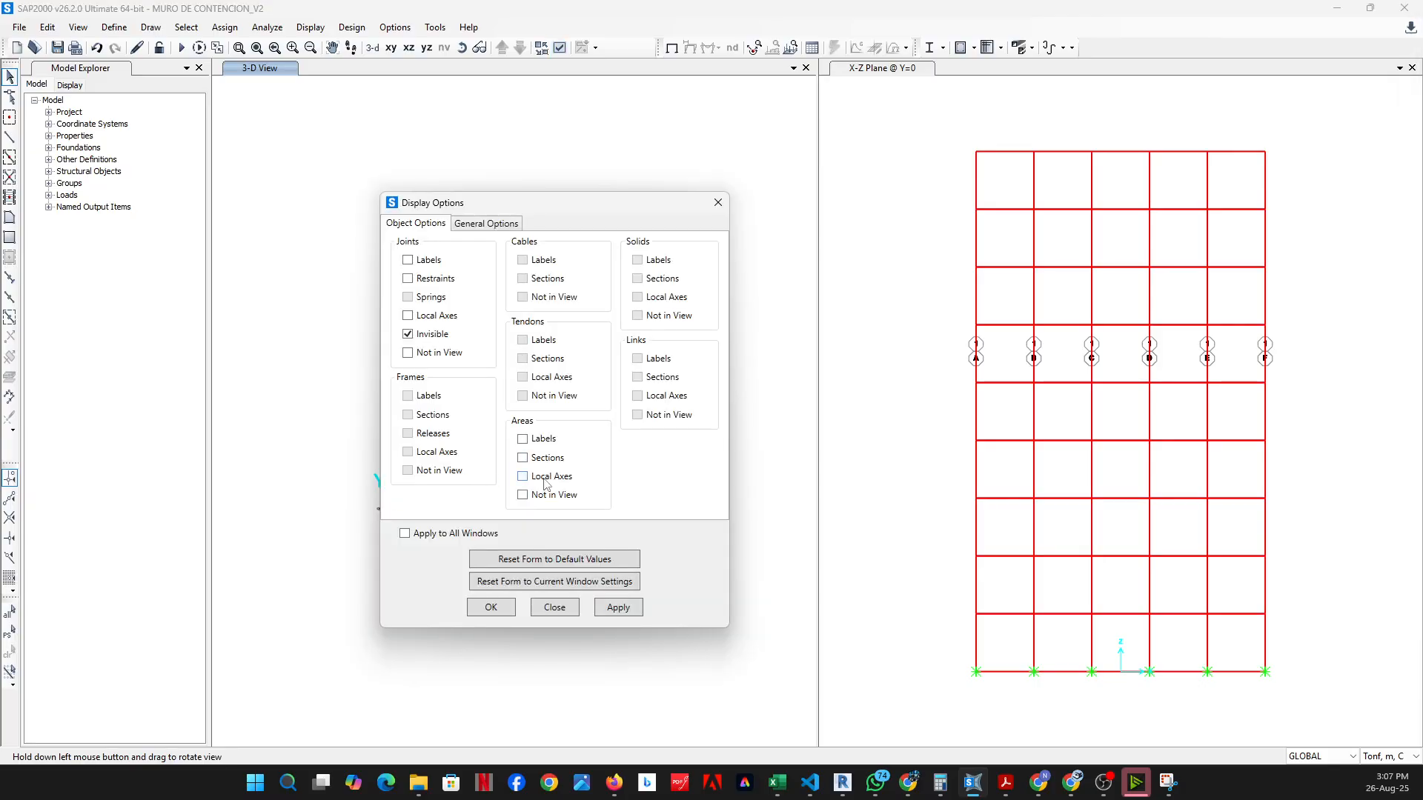
left_click(545, 482)
left_click(618, 607)
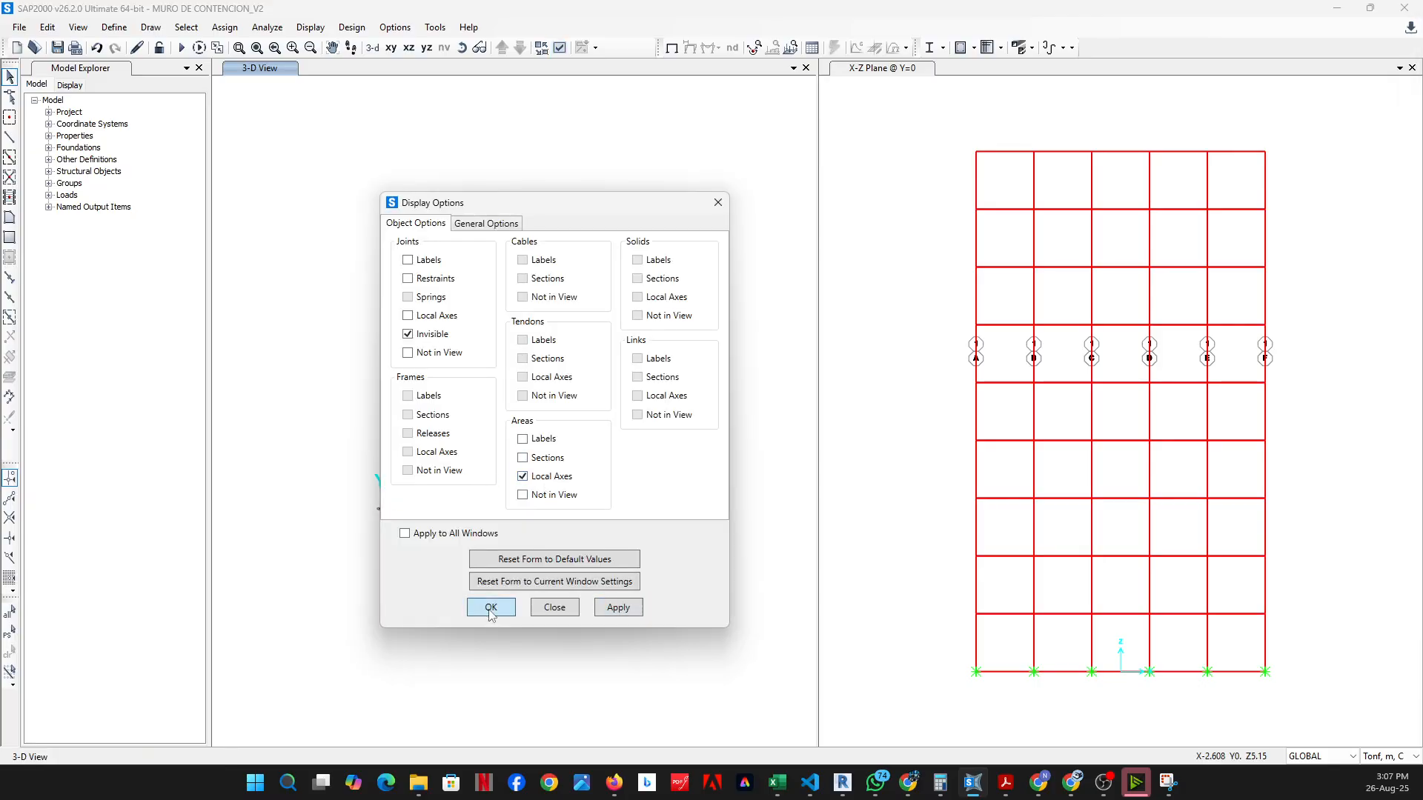
left_click(490, 608)
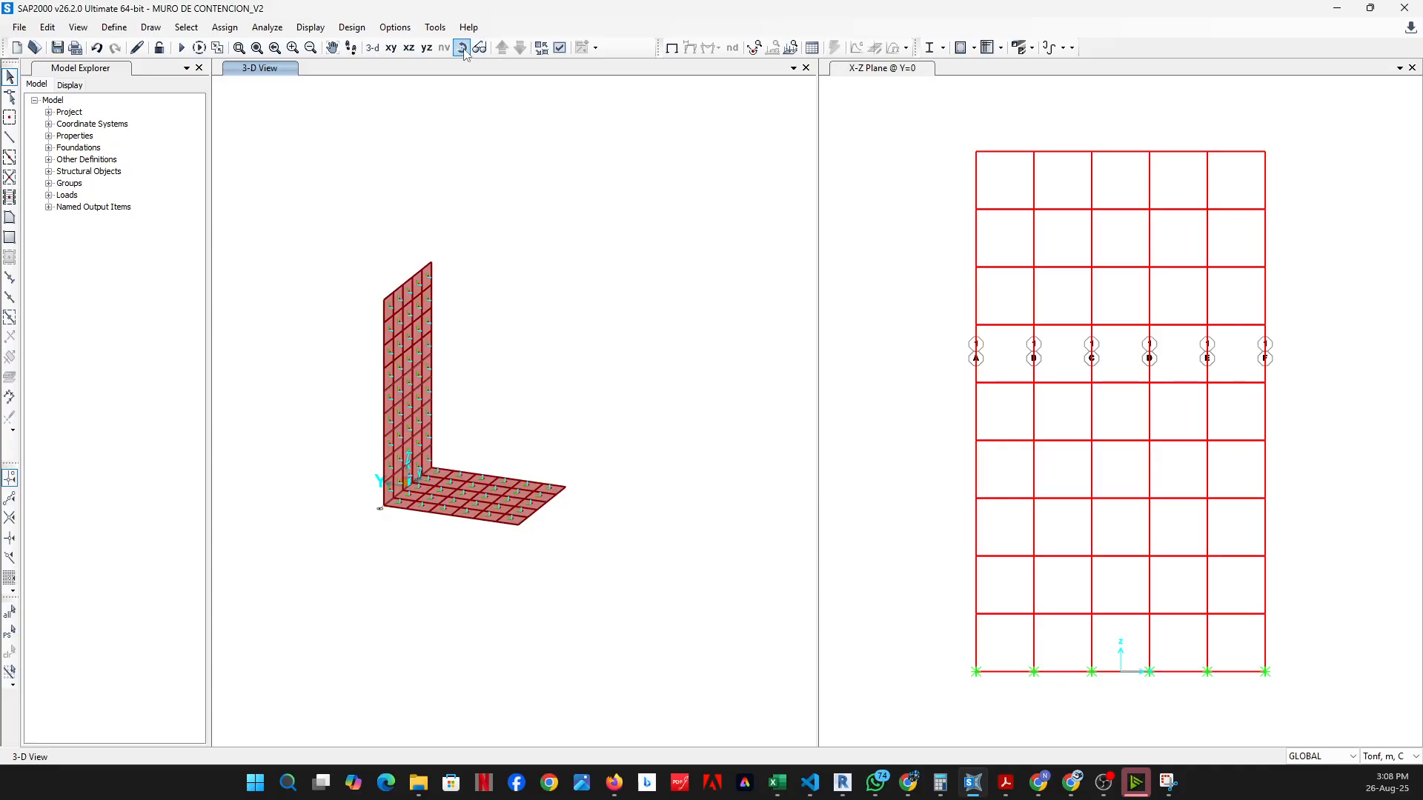
Switch to Snipping Tool and capture a screenshot of the 3-D view showing the wall with its area local axes
left_click(479, 47)
left_click_drag(363, 495, 282, 505)
scroll(392, 485, "up", 3)
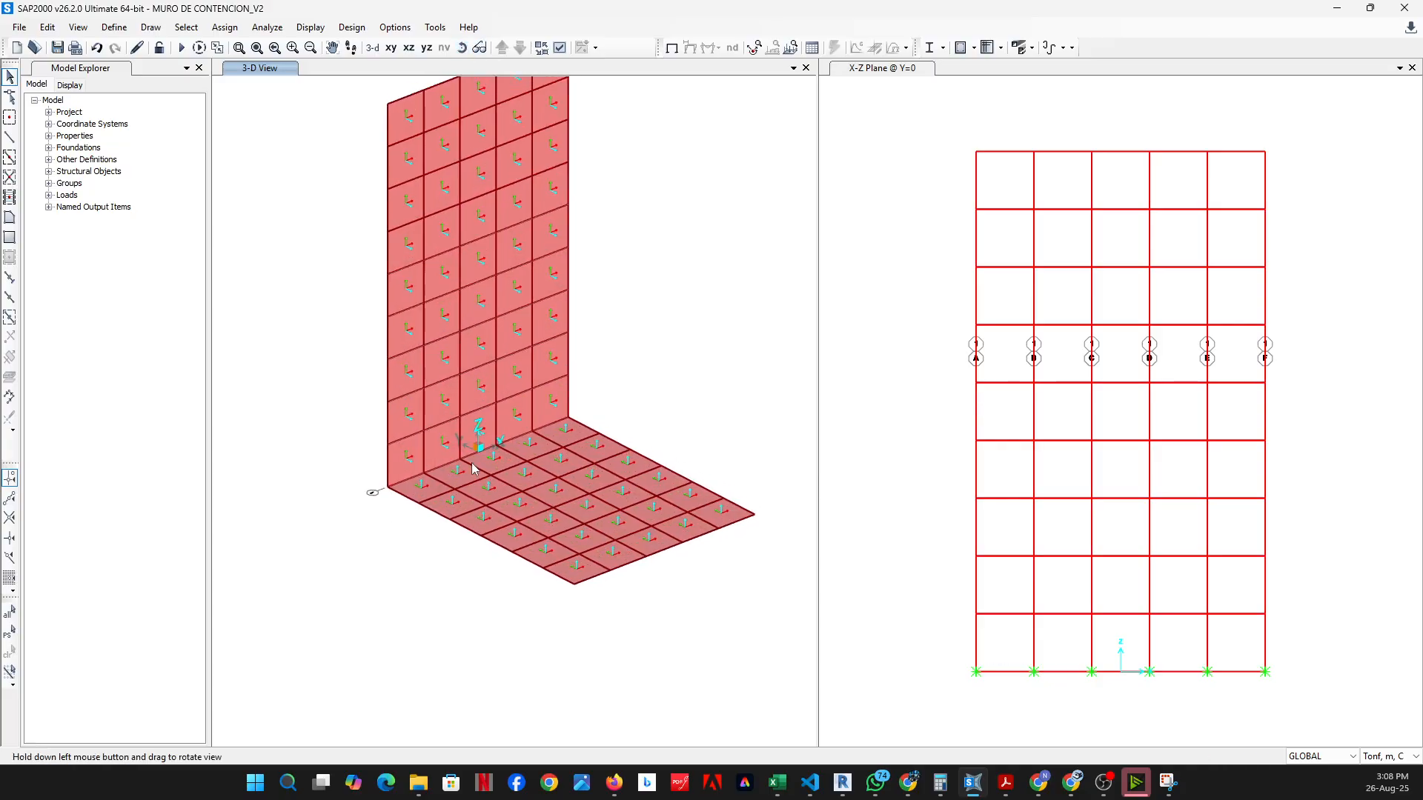
scroll(477, 401, "down", 1)
scroll(509, 487, "up", 3)
scroll(539, 471, "down", 2)
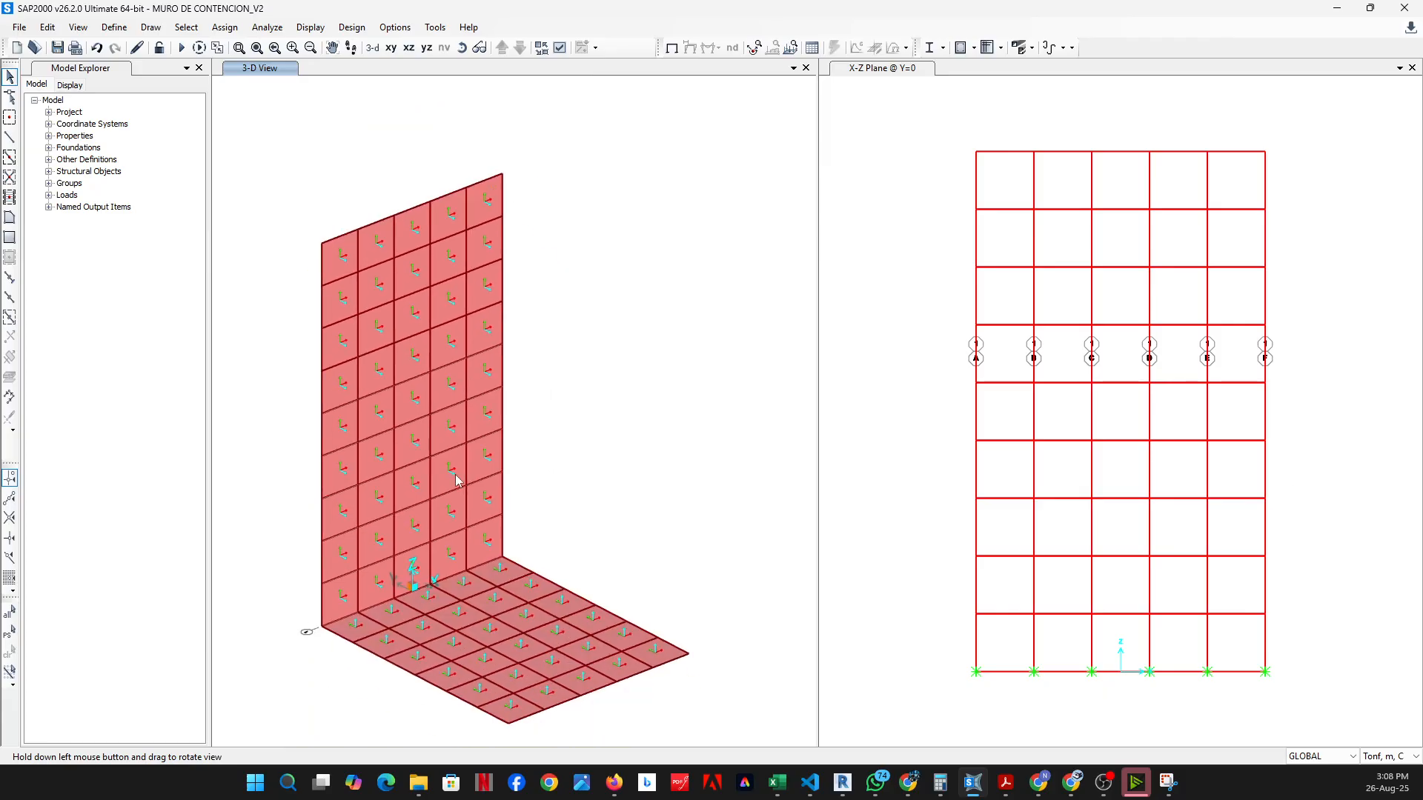
key("alt+Tab")
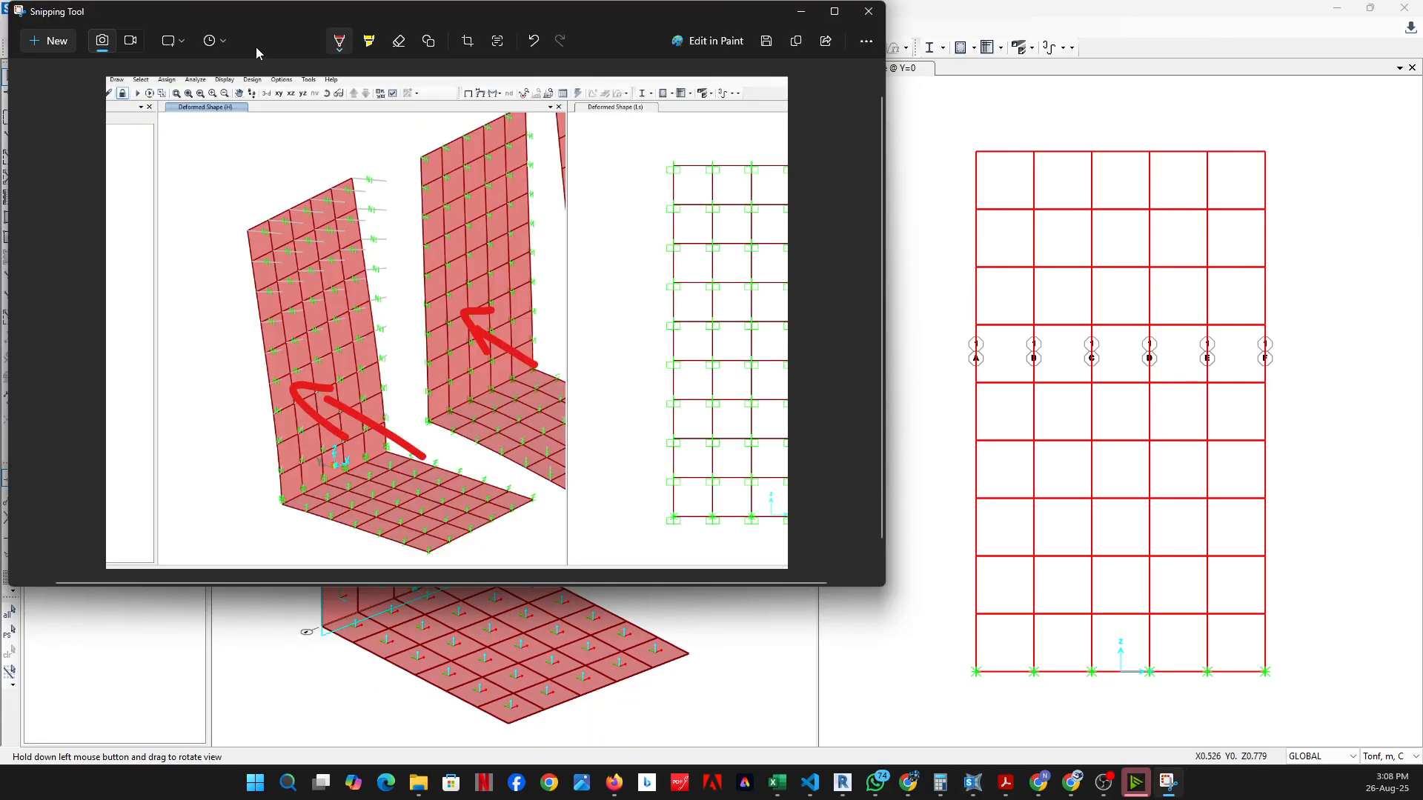
left_click(57, 44)
left_click_drag(242, 96, 963, 751)
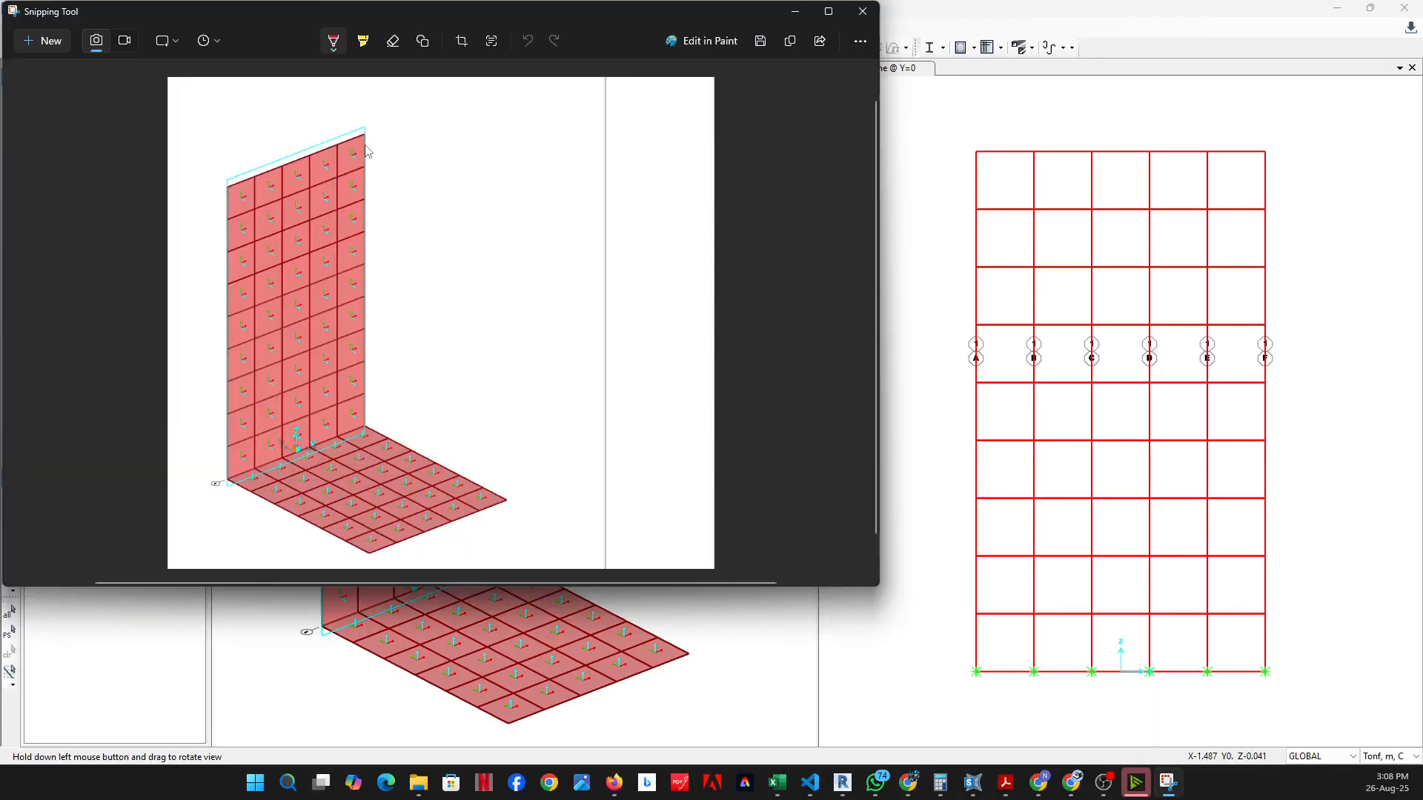
Sketch the backfill volume over the base slab in red with an arrow pointing toward the stem, and close the snip
mouse_move(363, 138)
left_mouse_down()
mouse_move(490, 190)
mouse_move(505, 492)
left_mouse_up()
left_click_drag(435, 207, 398, 298)
mouse_move(435, 261)
left_mouse_down()
mouse_move(413, 351)
mouse_move(438, 419)
left_mouse_up()
mouse_move(236, 192)
left_mouse_down()
mouse_move(276, 217)
mouse_move(374, 528)
left_mouse_up()
left_click_drag(337, 289, 297, 454)
mouse_move(595, 463)
left_mouse_down()
mouse_move(466, 386)
mouse_move(486, 379)
mouse_move(482, 426)
mouse_move(468, 400)
left_mouse_up()
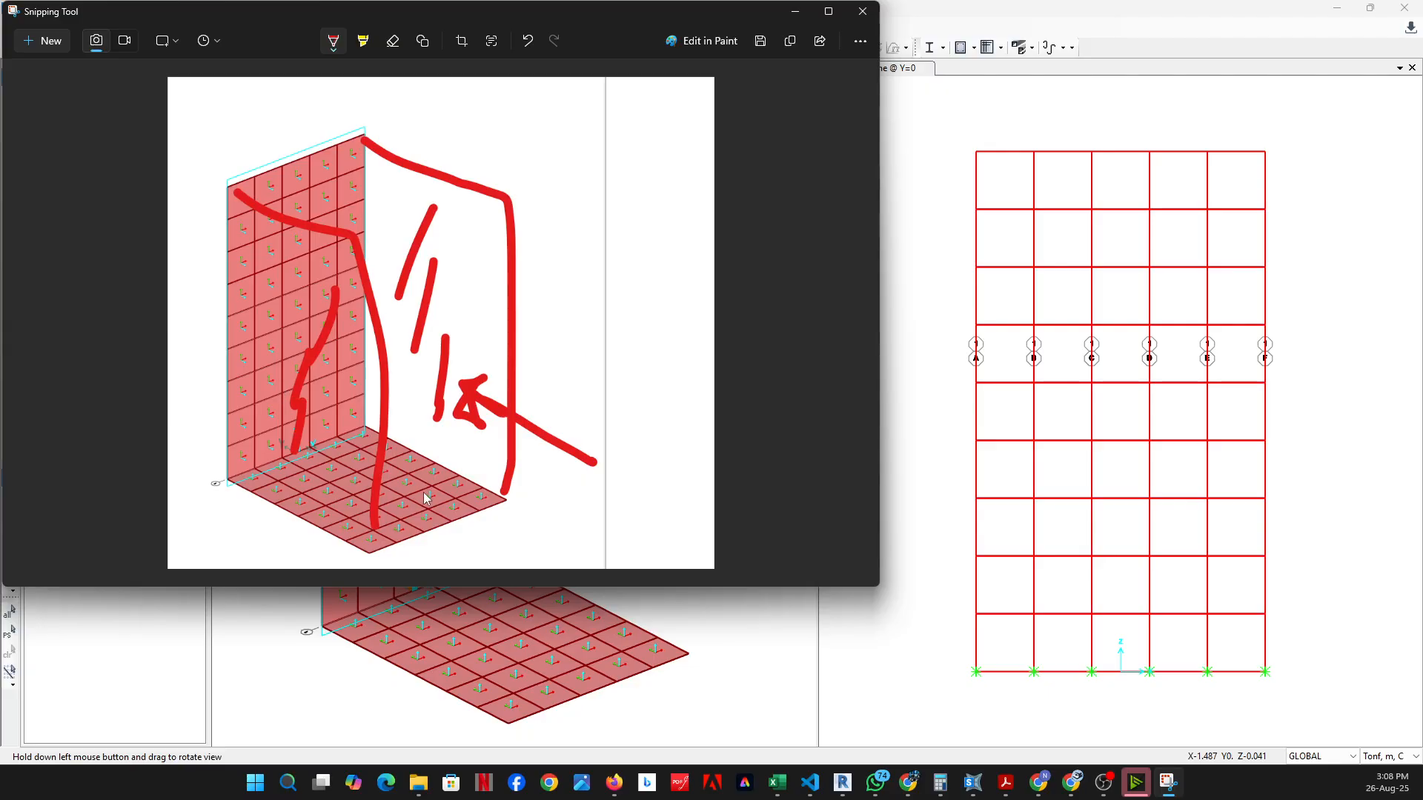
left_click(862, 11)
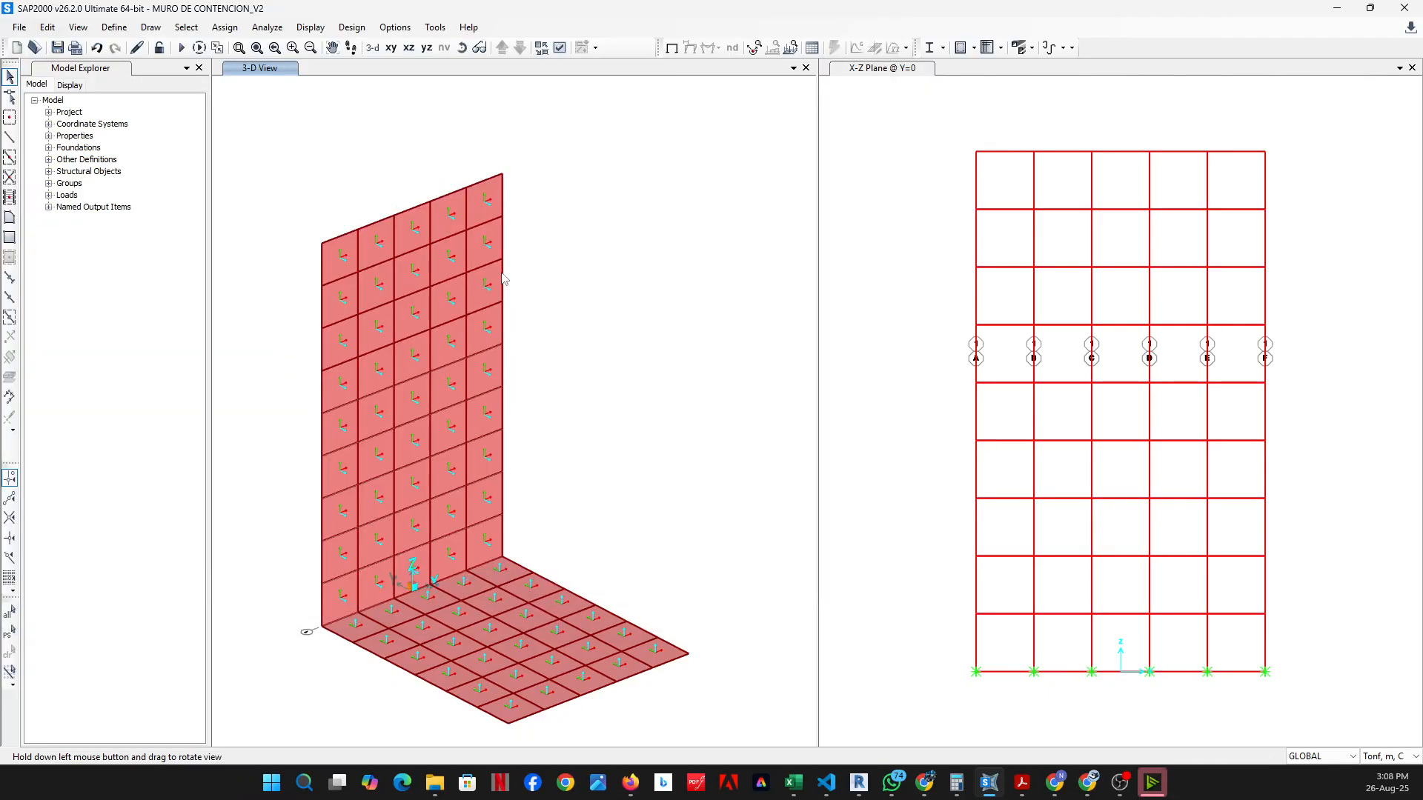
Review the section and area spring assignments of an area element in the upper part of the wall stem
scroll(503, 282, "up", 3)
right_click(476, 333)
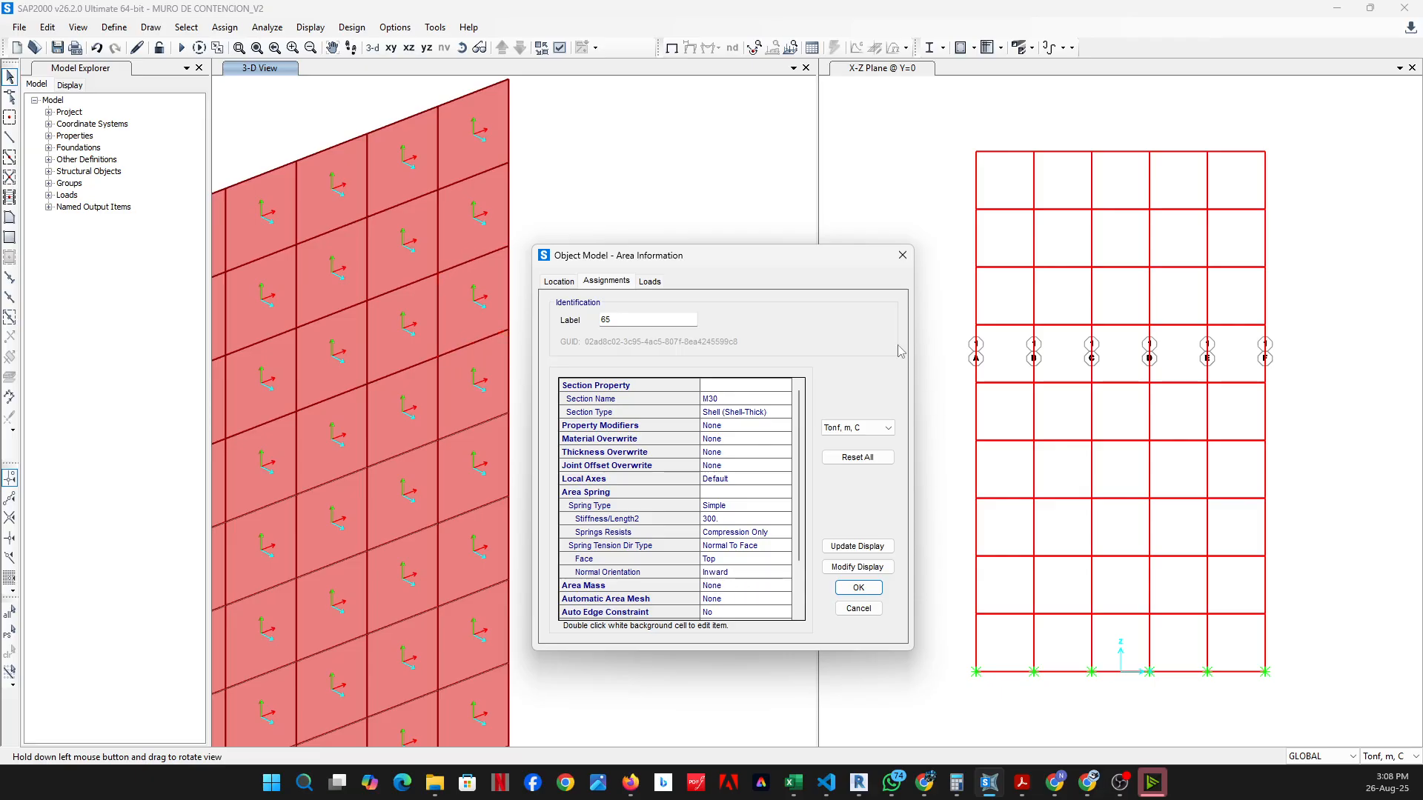
left_click(895, 258)
Review the section and area spring assignments of an area element near the outer edge of the base slab
scroll(591, 409, "down", 3)
middle_click_drag(610, 508, 511, 350)
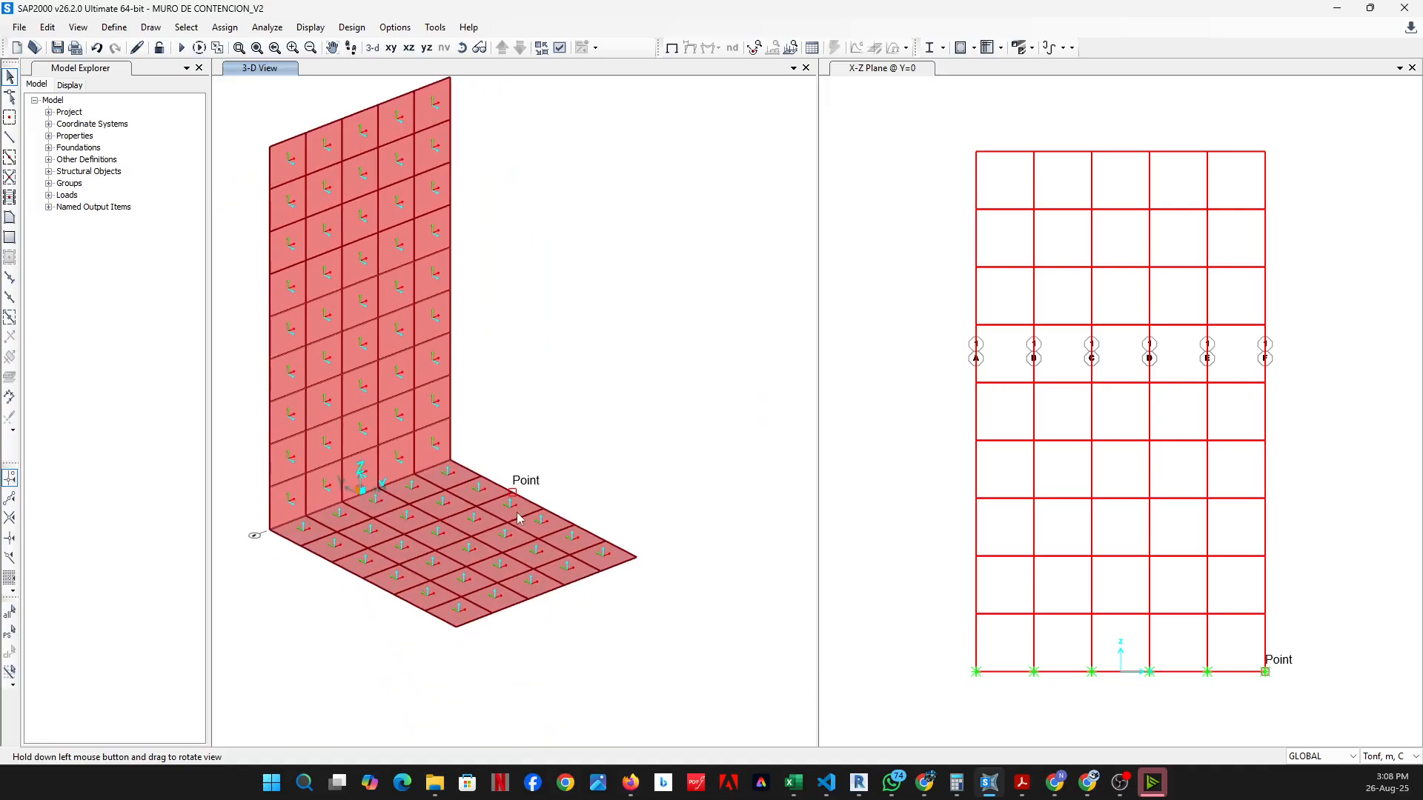
scroll(517, 512, "up", 3)
middle_click_drag(597, 594, 588, 560)
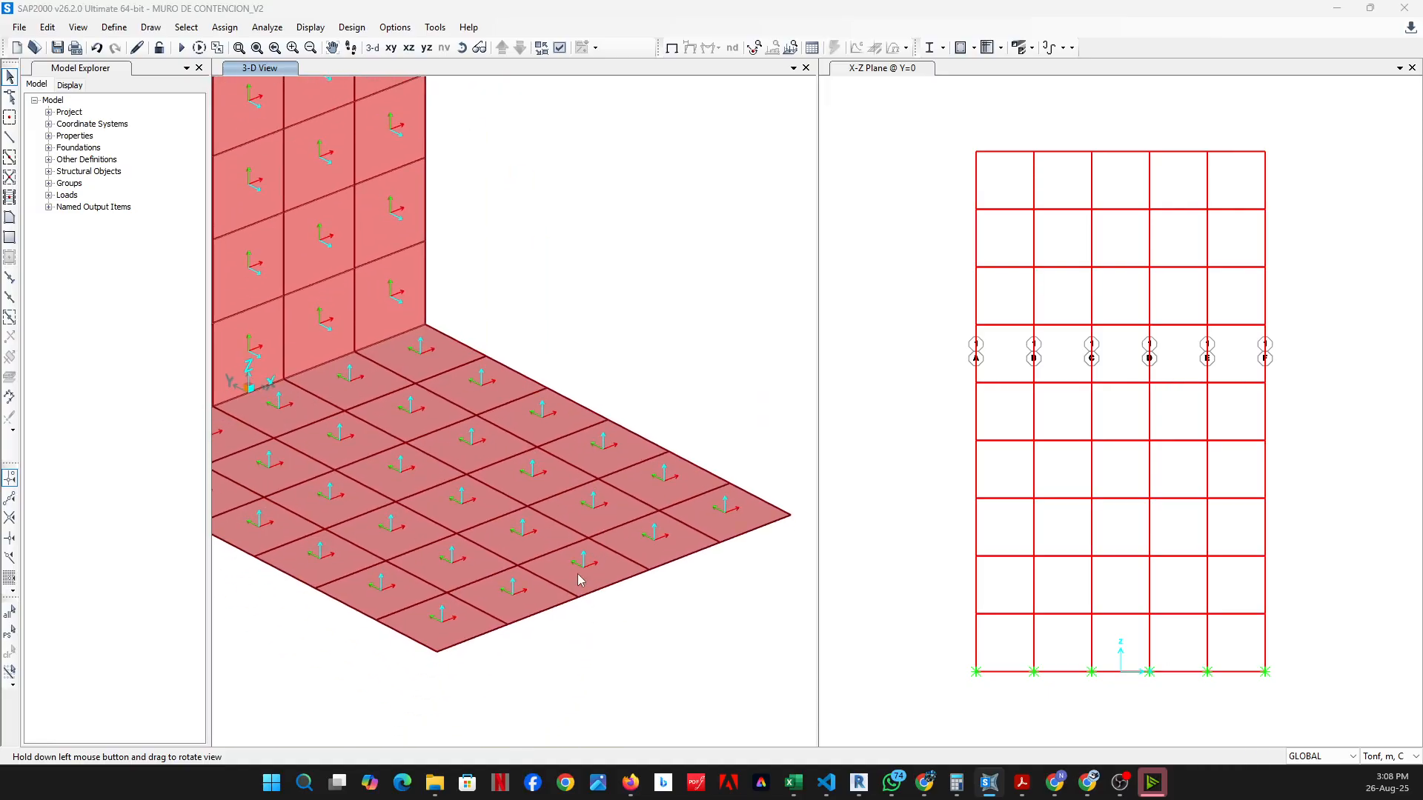
right_click(583, 573)
left_click_drag(680, 342, 664, 264)
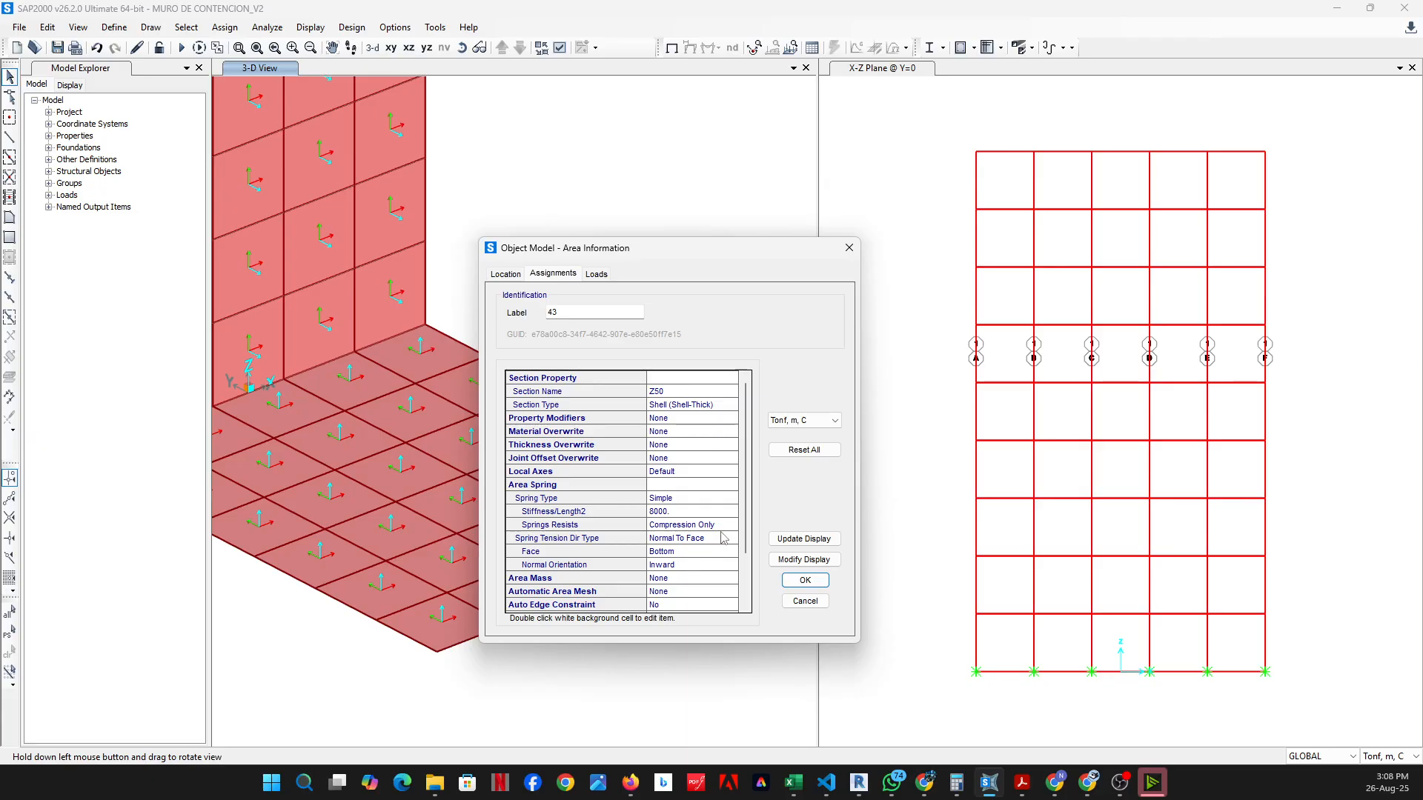
left_click(849, 249)
Examine the local axis directions of the base slab elements and the wall stem elements in the 3-D view
scroll(593, 488, "down", 3)
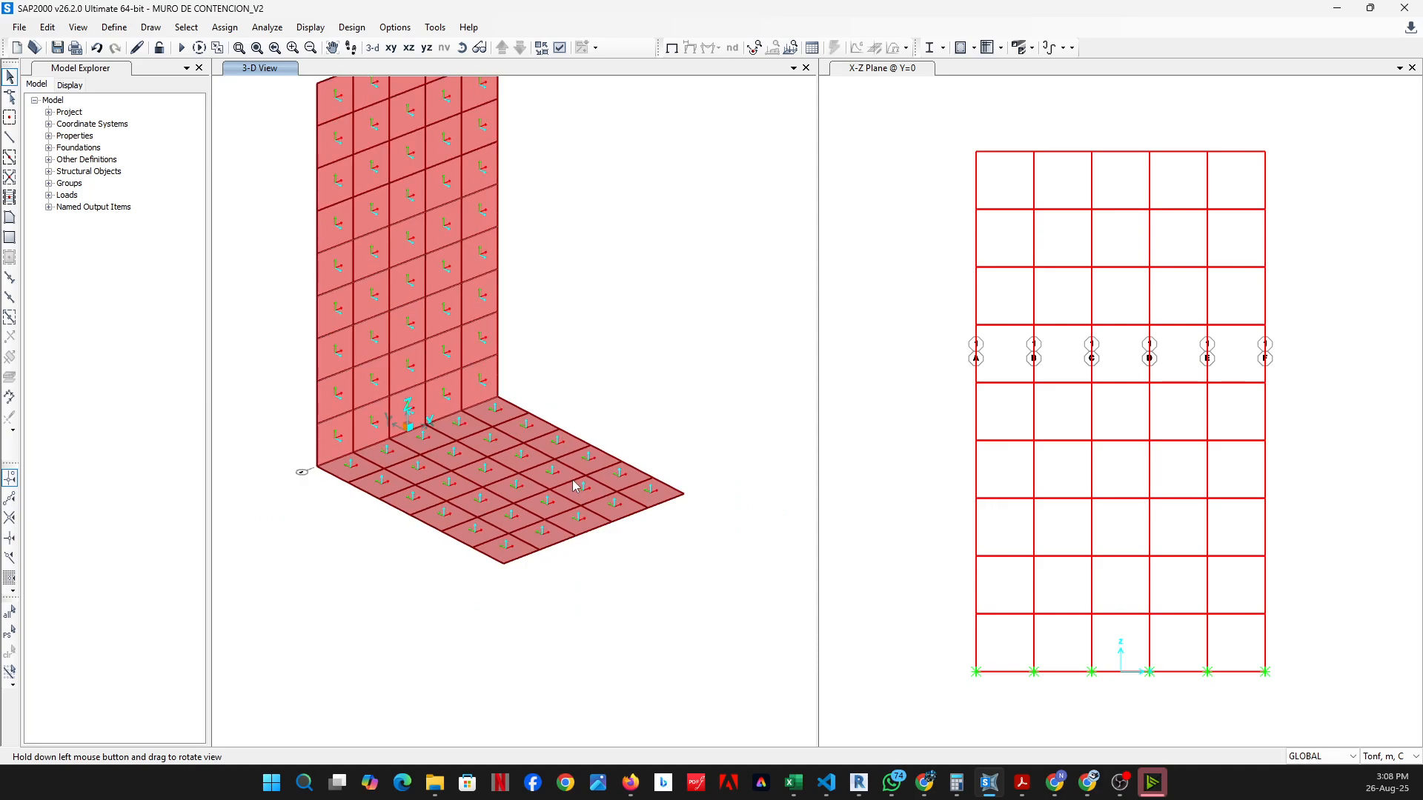
scroll(550, 538, "up", 5)
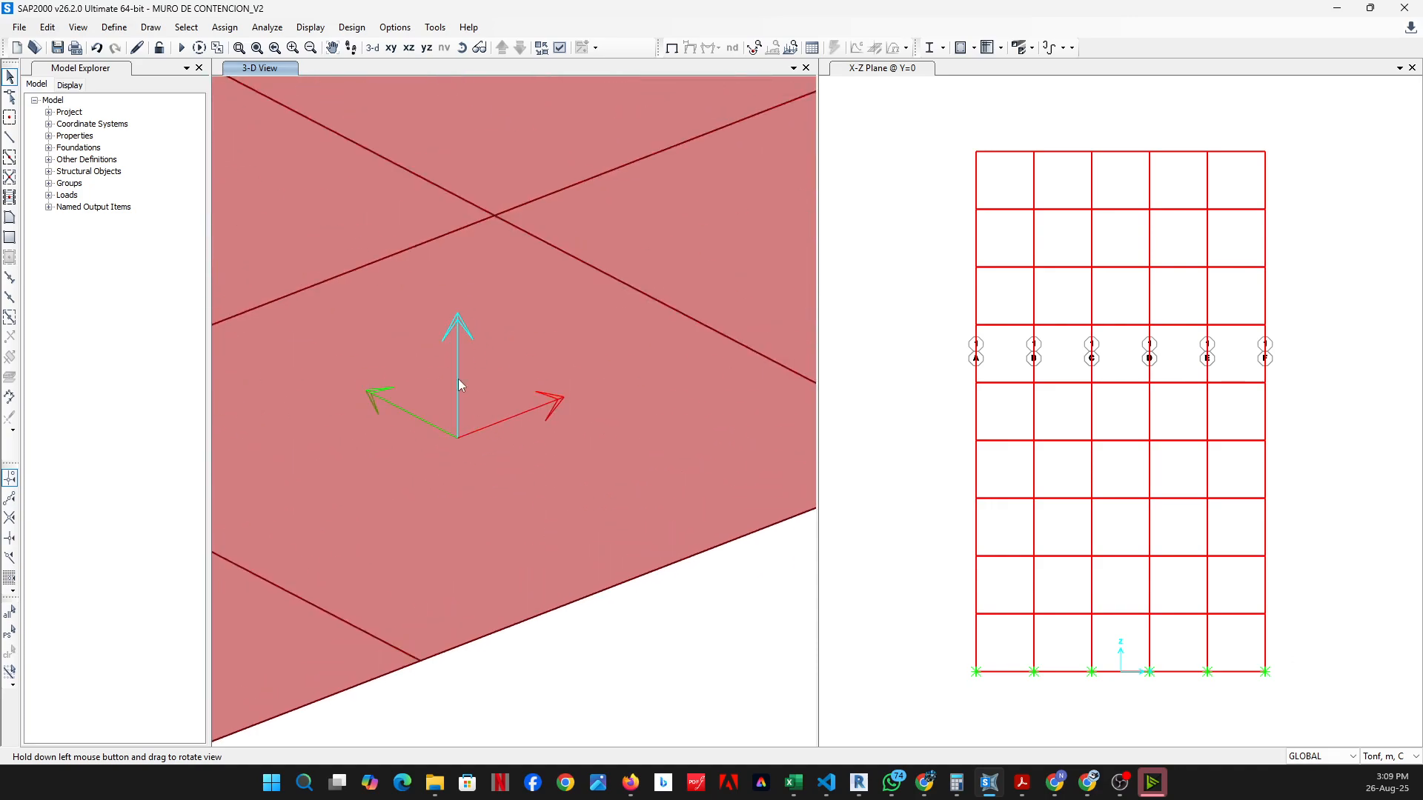
scroll(458, 380, "down", 3)
scroll(558, 519, "up", 3)
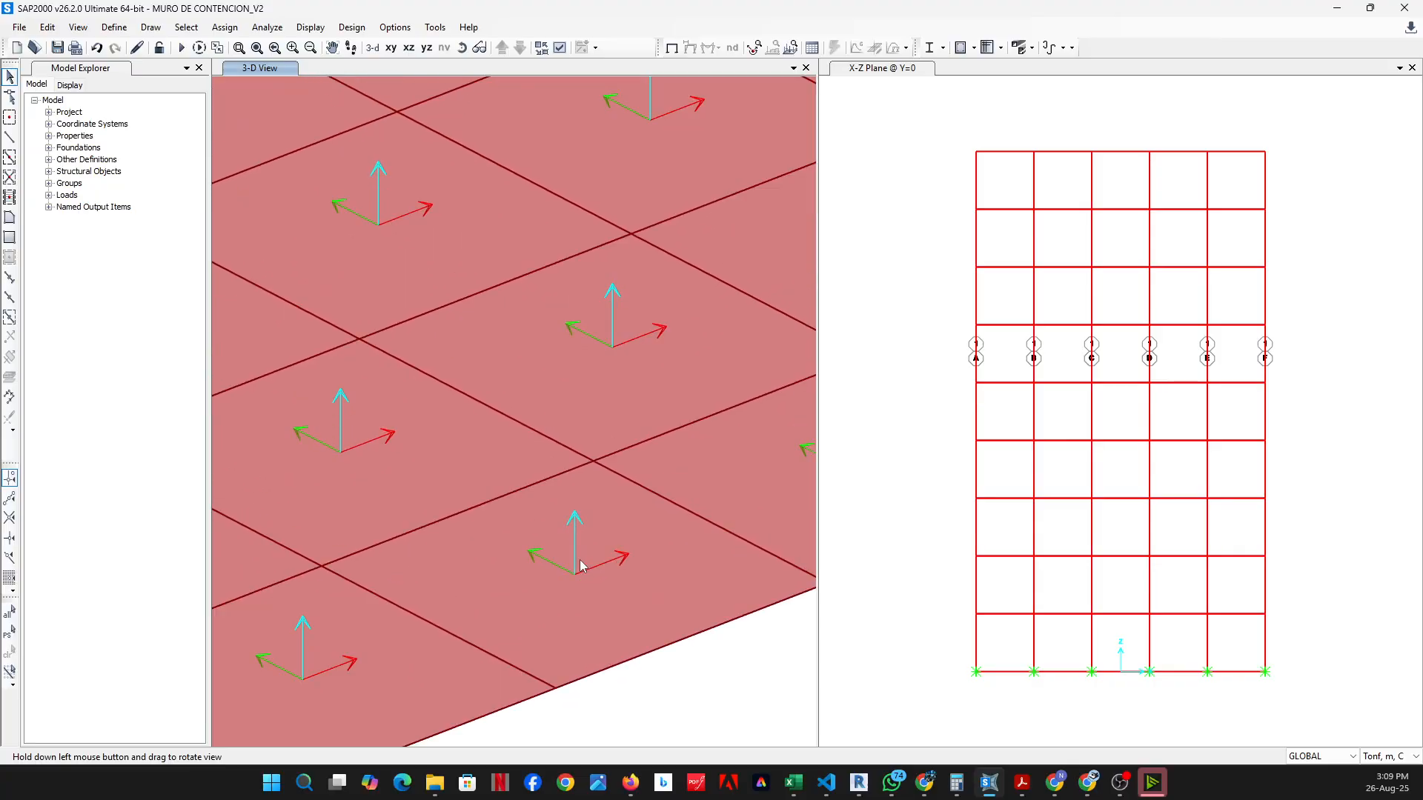
scroll(470, 359, "down", 4)
scroll(498, 492, "up", 6)
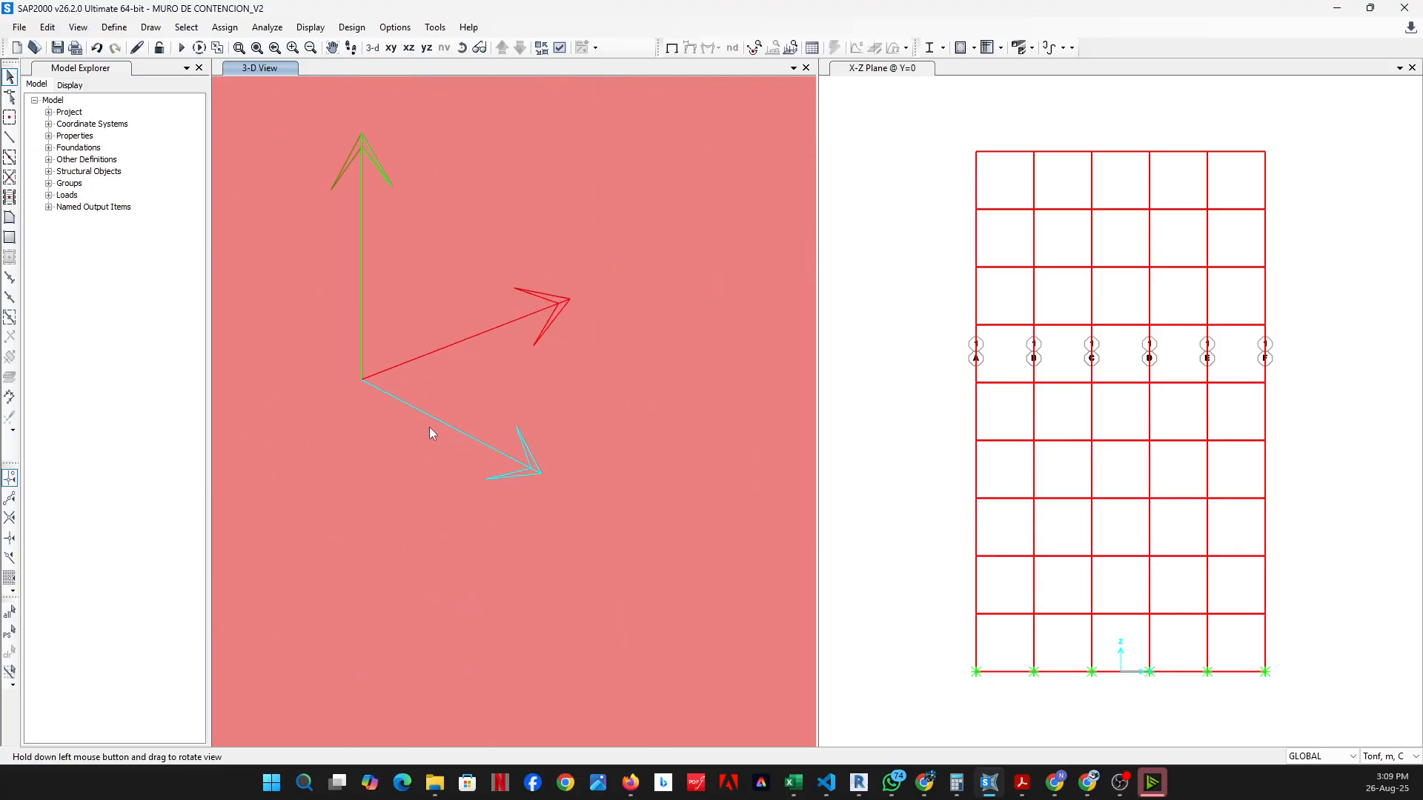
scroll(463, 423, "down", 4)
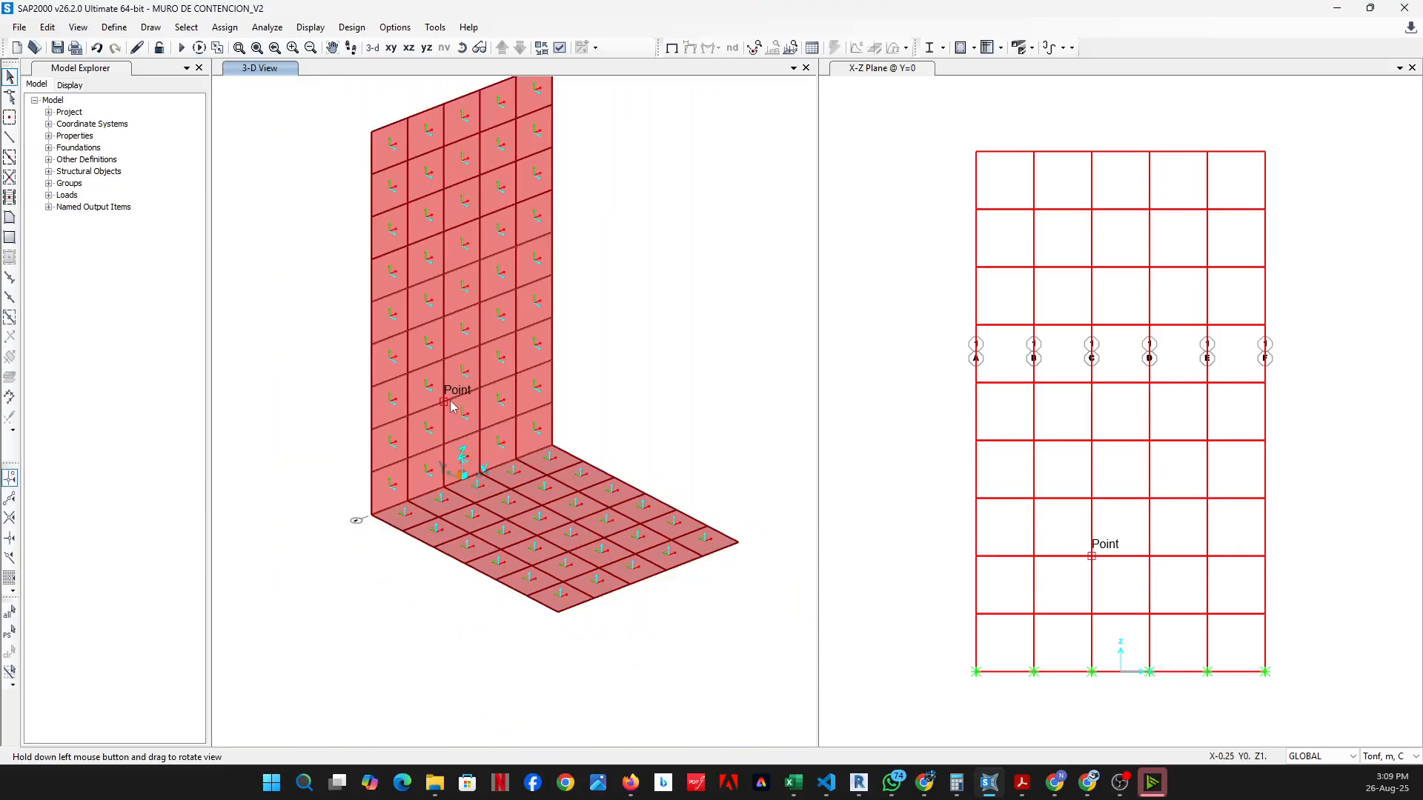
scroll(467, 427, "up", 3)
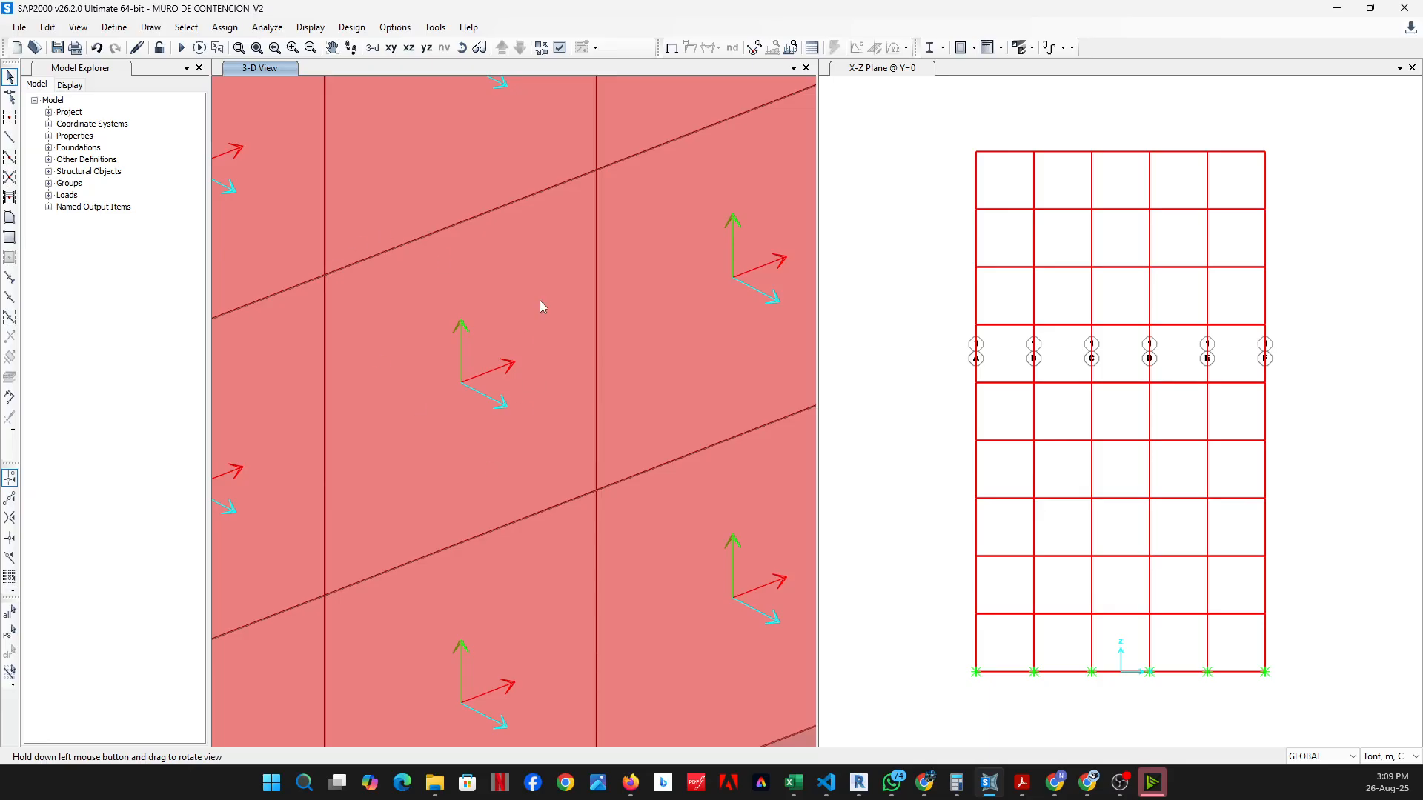
scroll(467, 398, "down", 4)
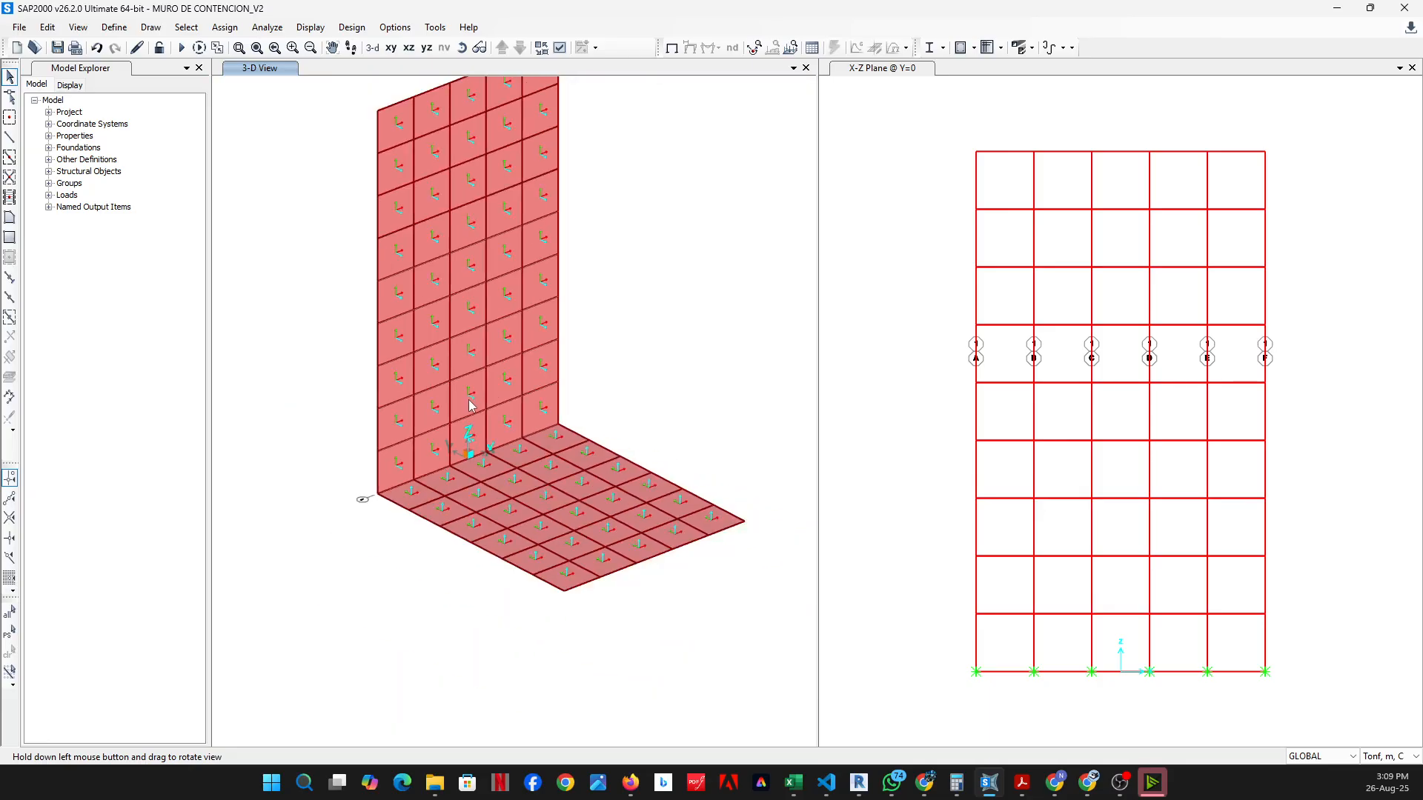
scroll(474, 445, "up", 4)
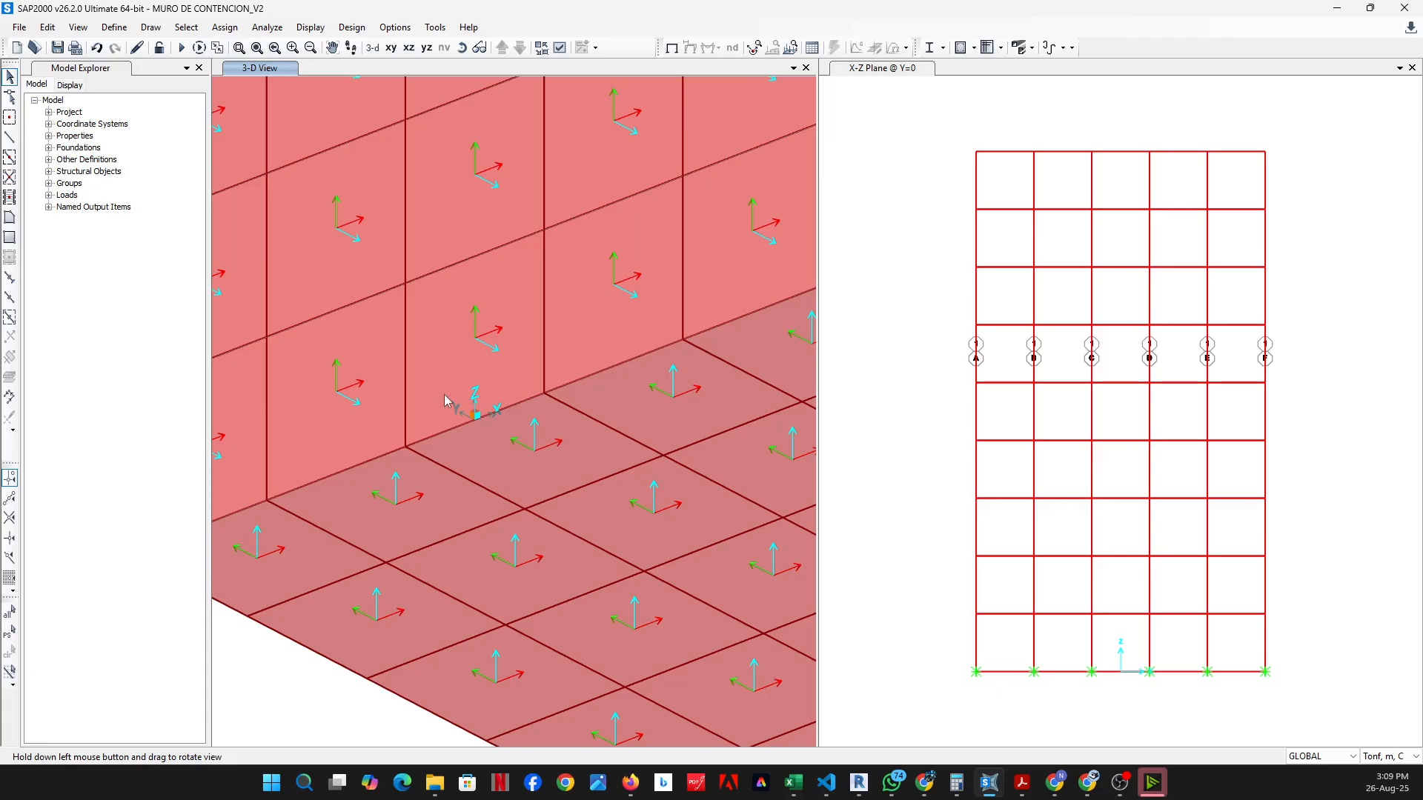
scroll(488, 439, "down", 3)
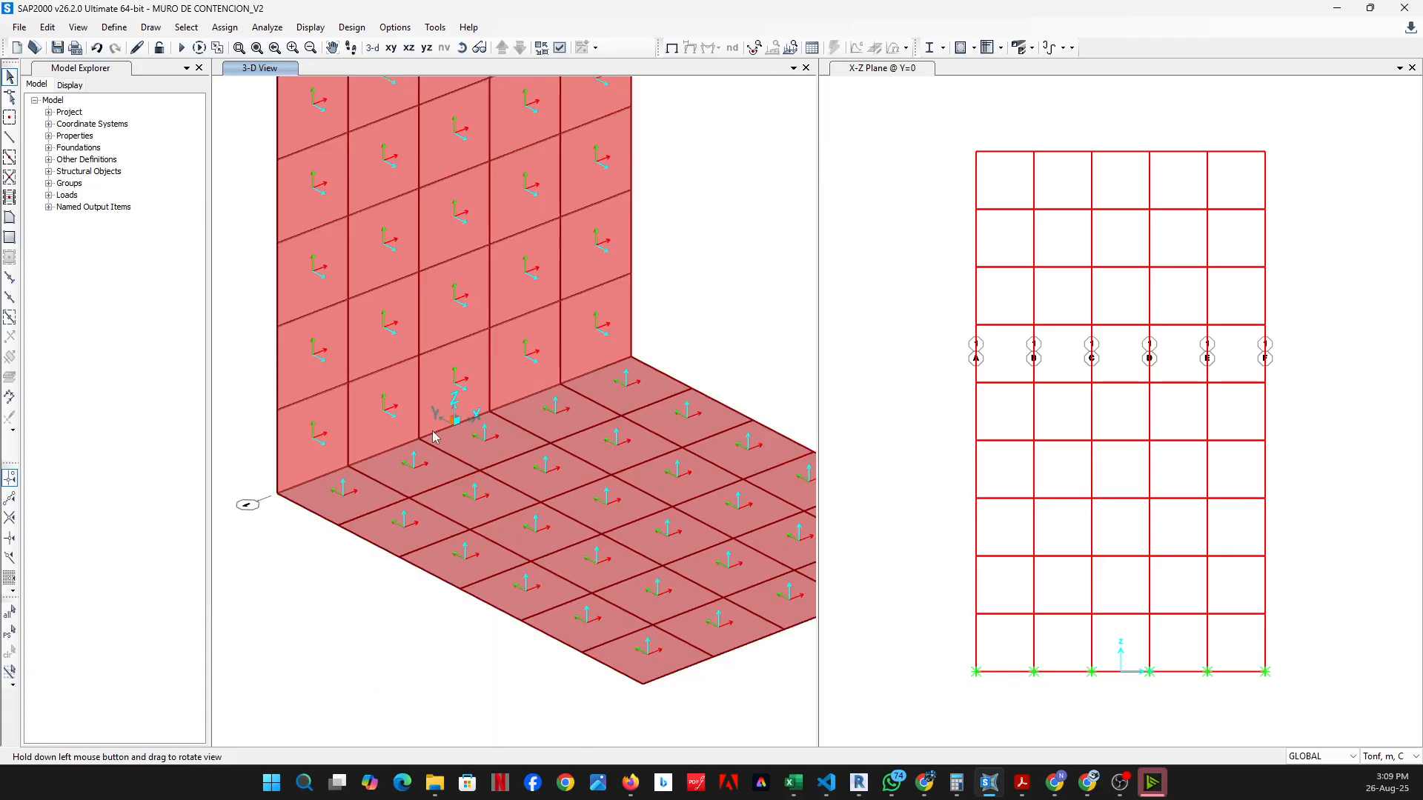
scroll(498, 635, "up", 2)
scroll(451, 650, "up", 1)
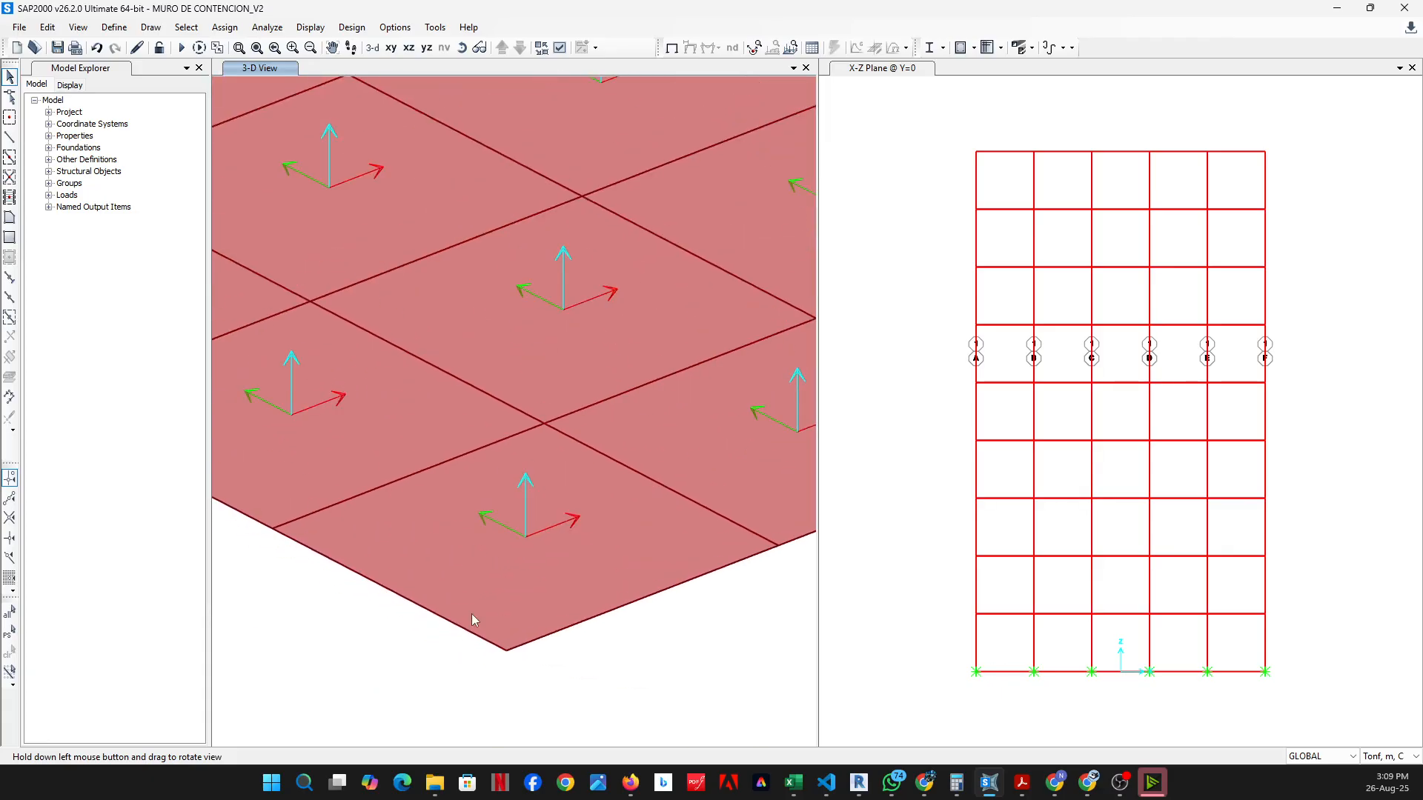
scroll(477, 623, "down", 4)
scroll(484, 637, "up", 1)
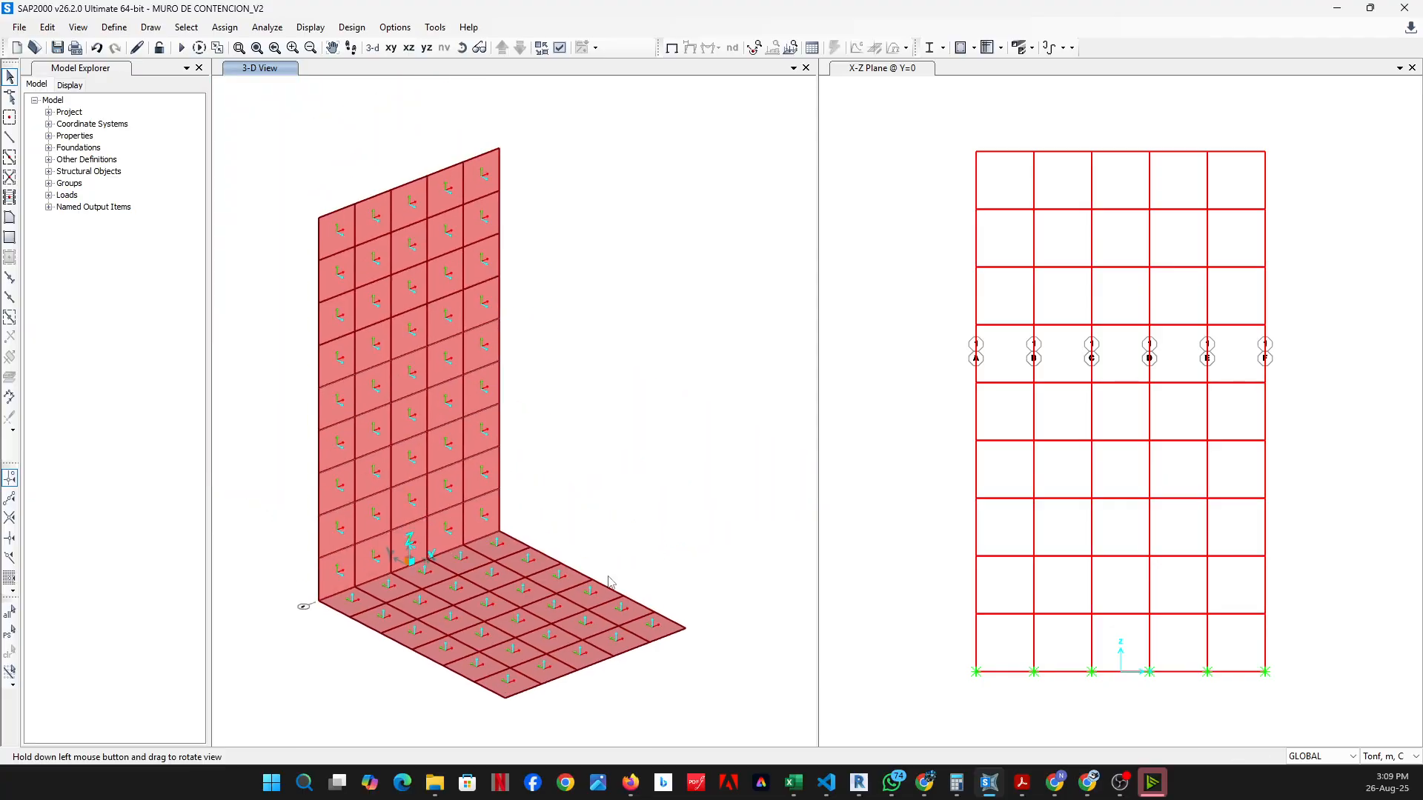
Run the analysis for all load cases and open the shell forces/stresses display options
left_click(182, 49)
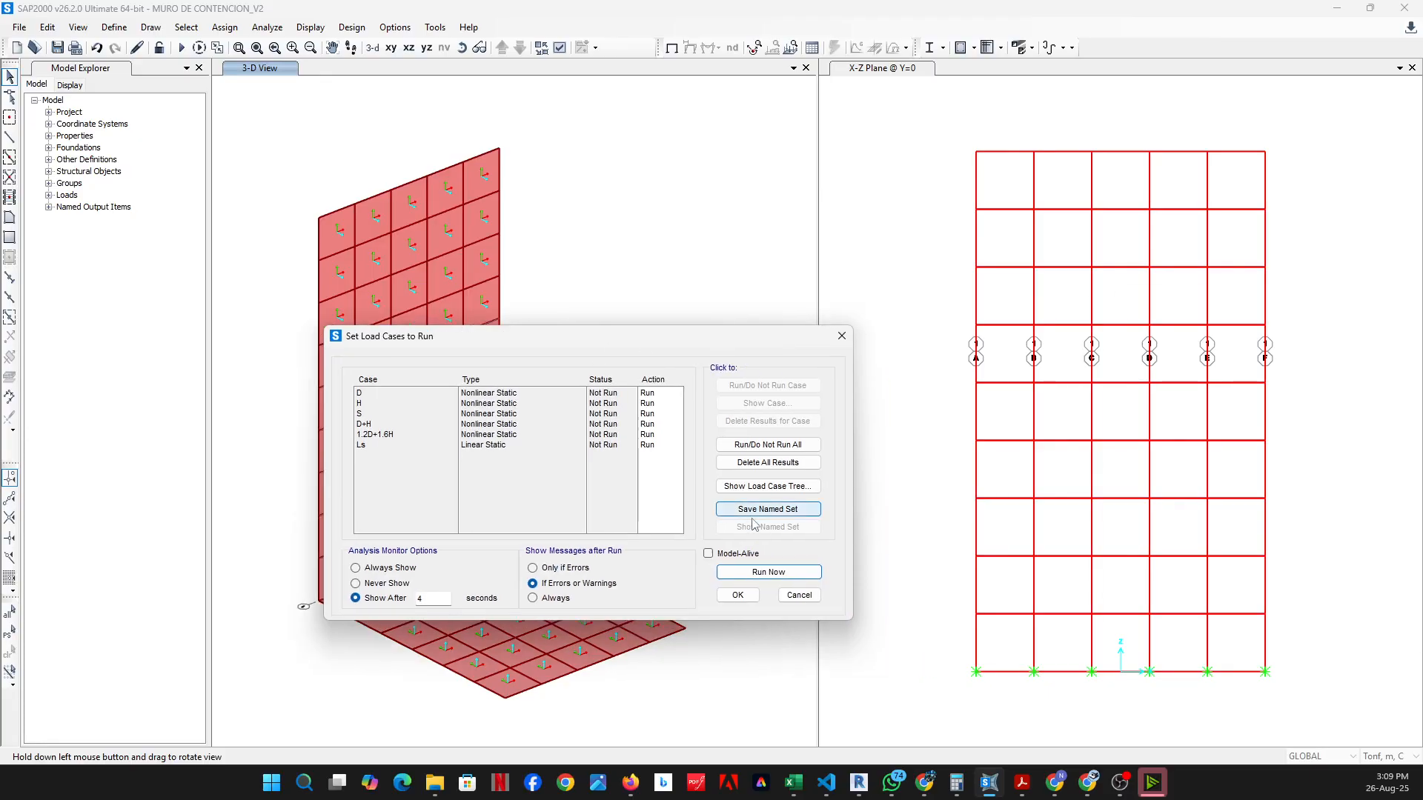
left_click(757, 578)
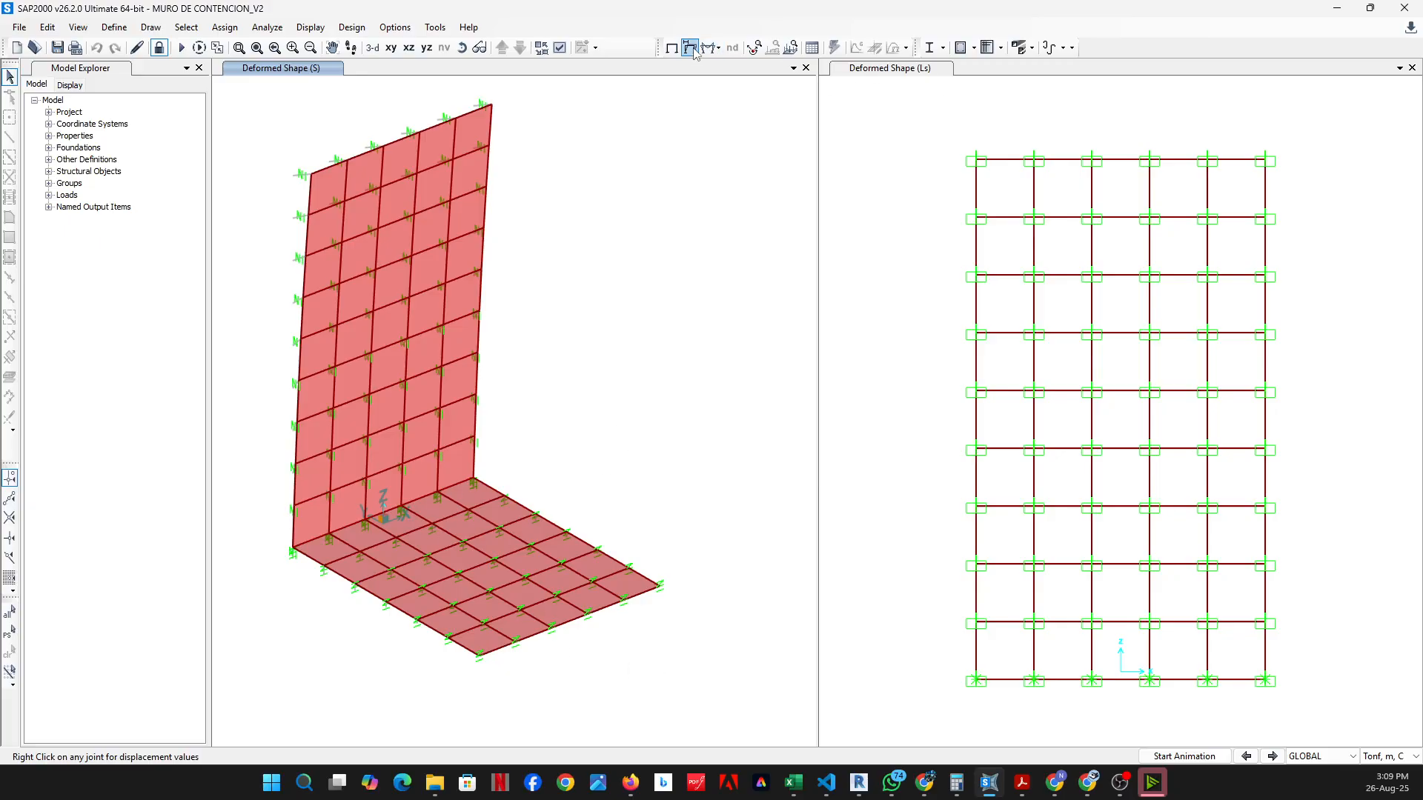
left_click(719, 49)
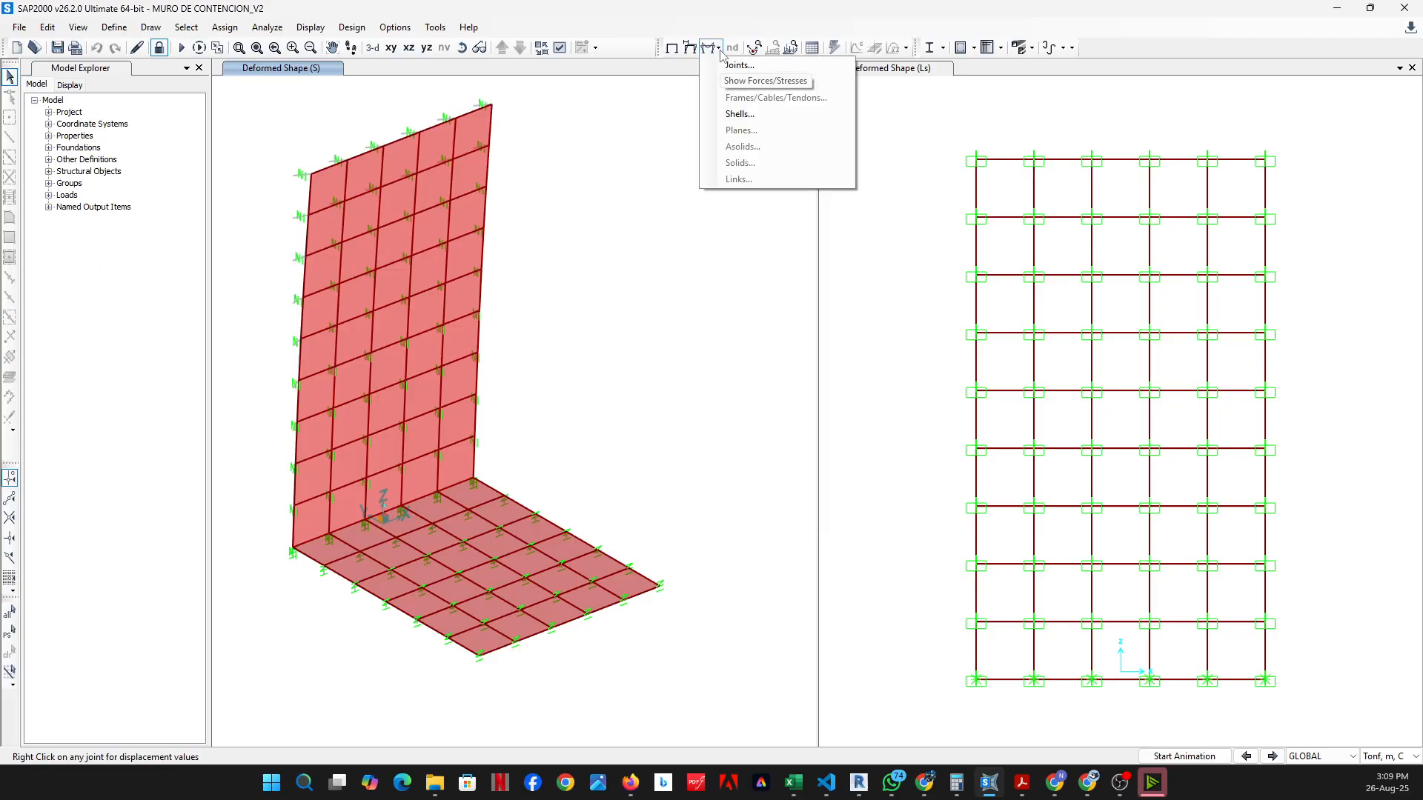
left_click(740, 114)
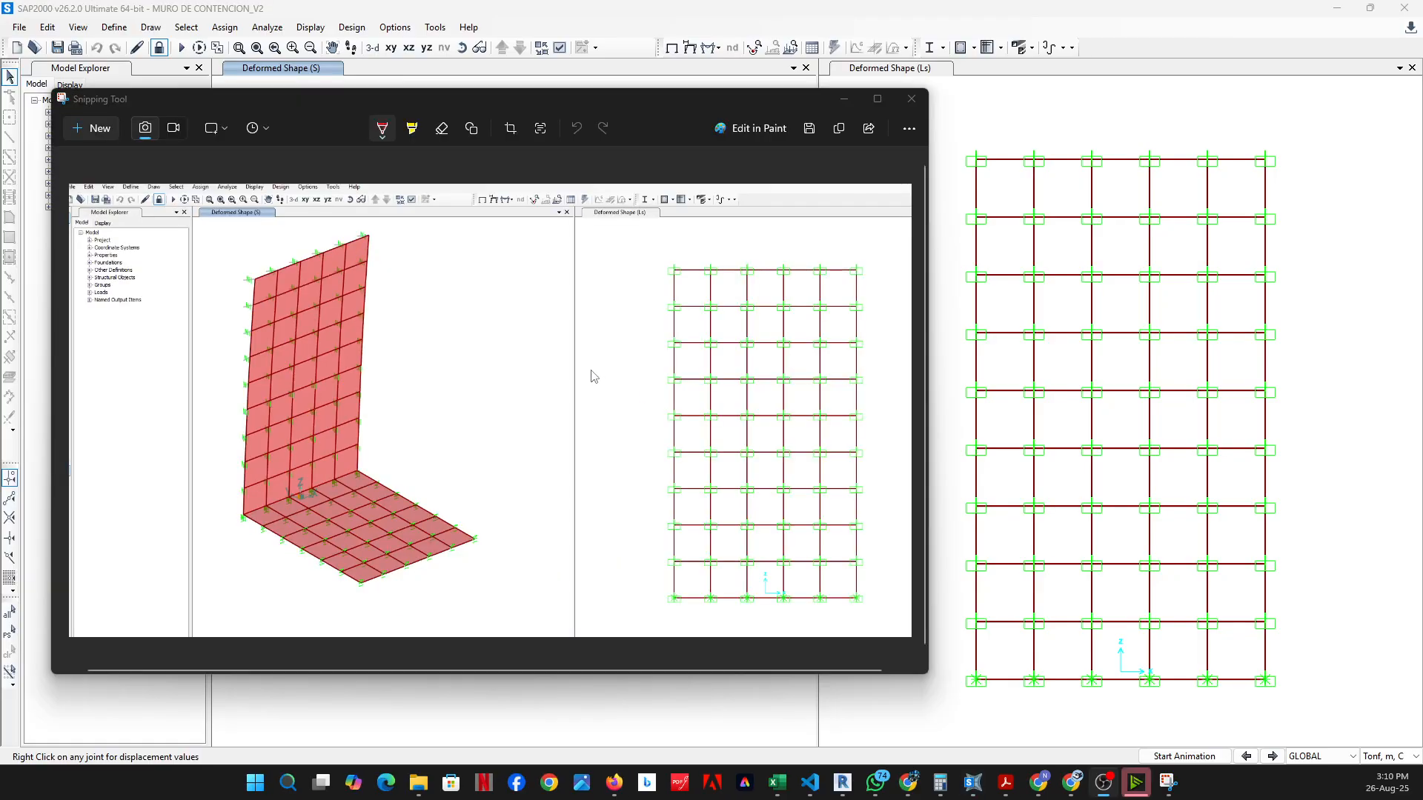
On the Snipping Tool capture, sketch the base slab's local axes with thinner red, green and light-blue arrows above the slab
left_click(382, 132)
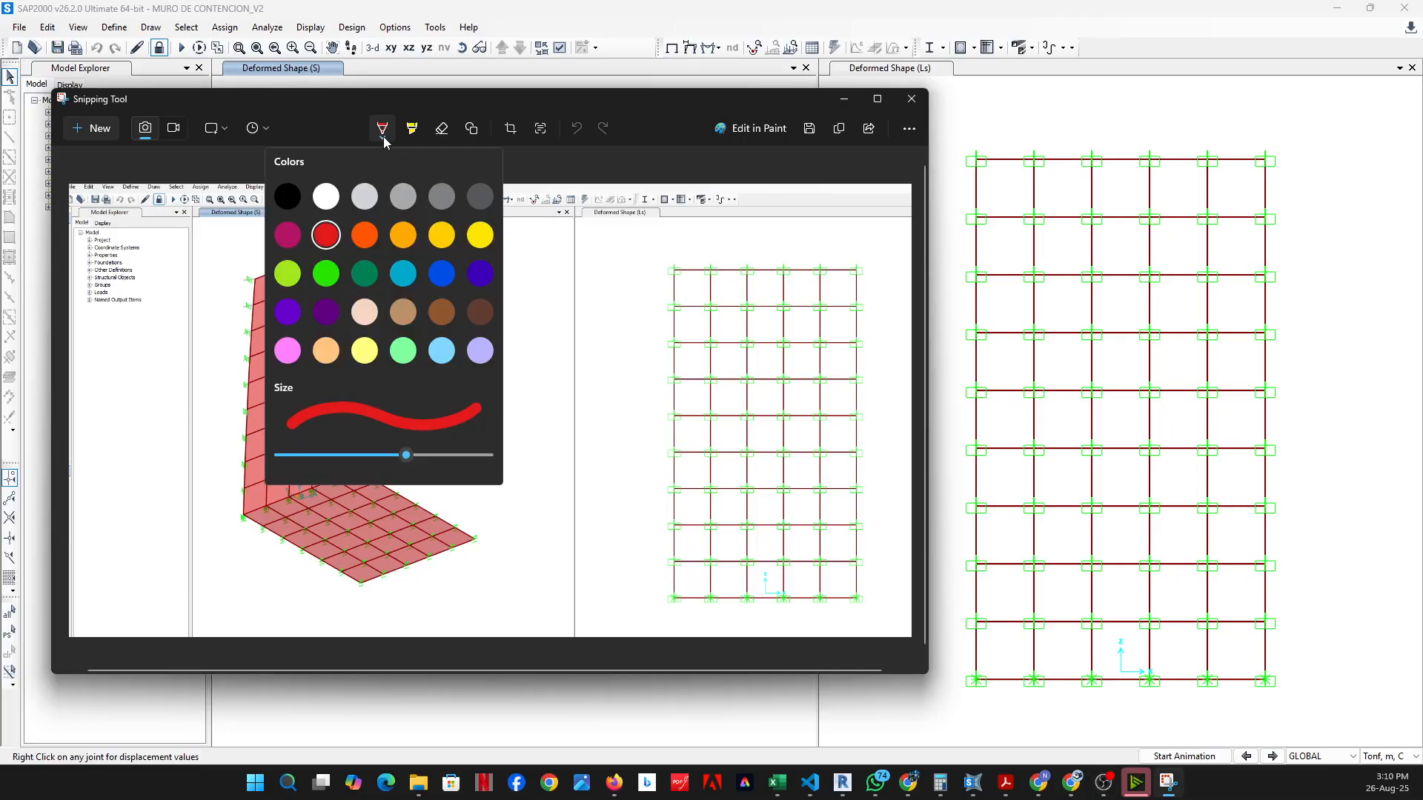
left_click_drag(405, 455, 318, 462)
left_click(444, 493)
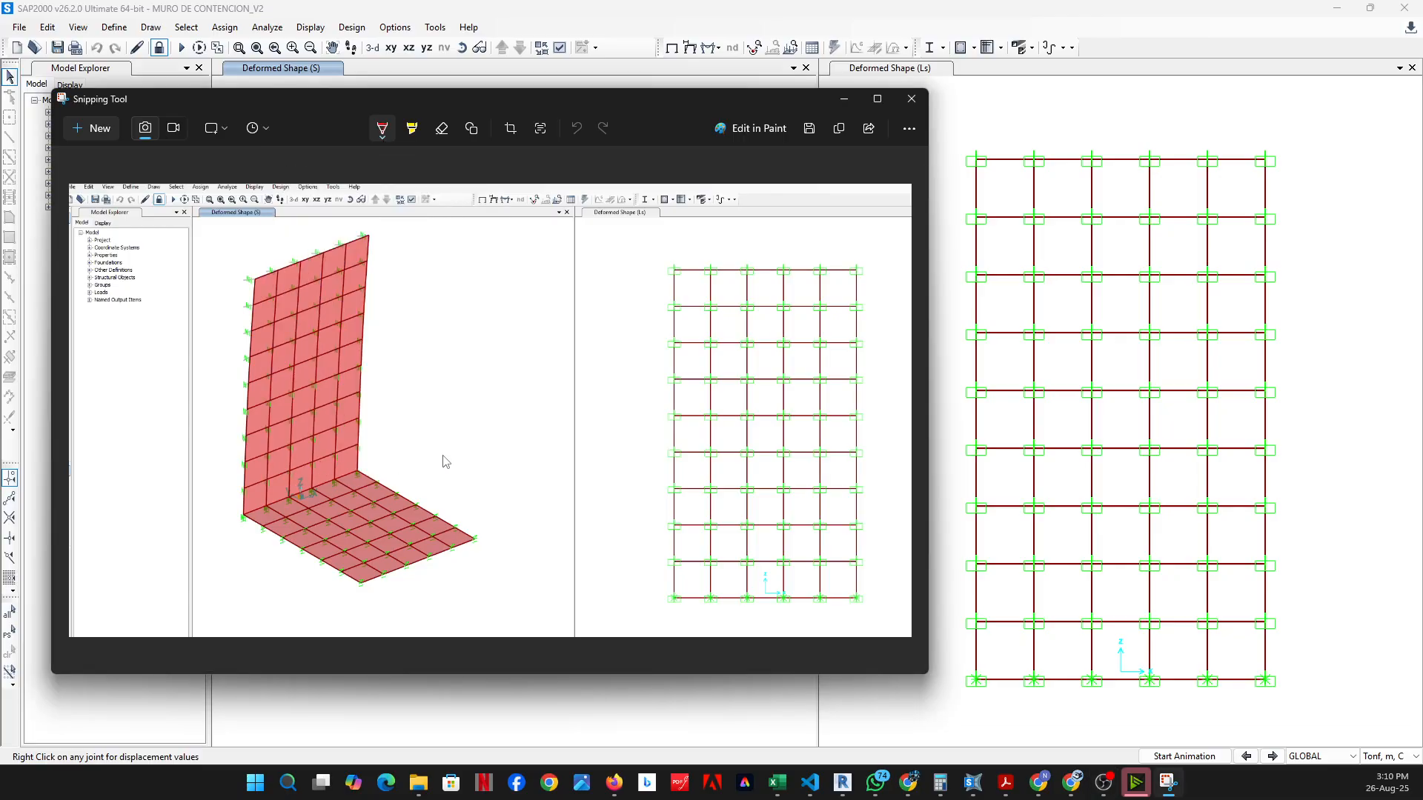
left_click_drag(450, 476, 501, 470)
left_click(381, 132)
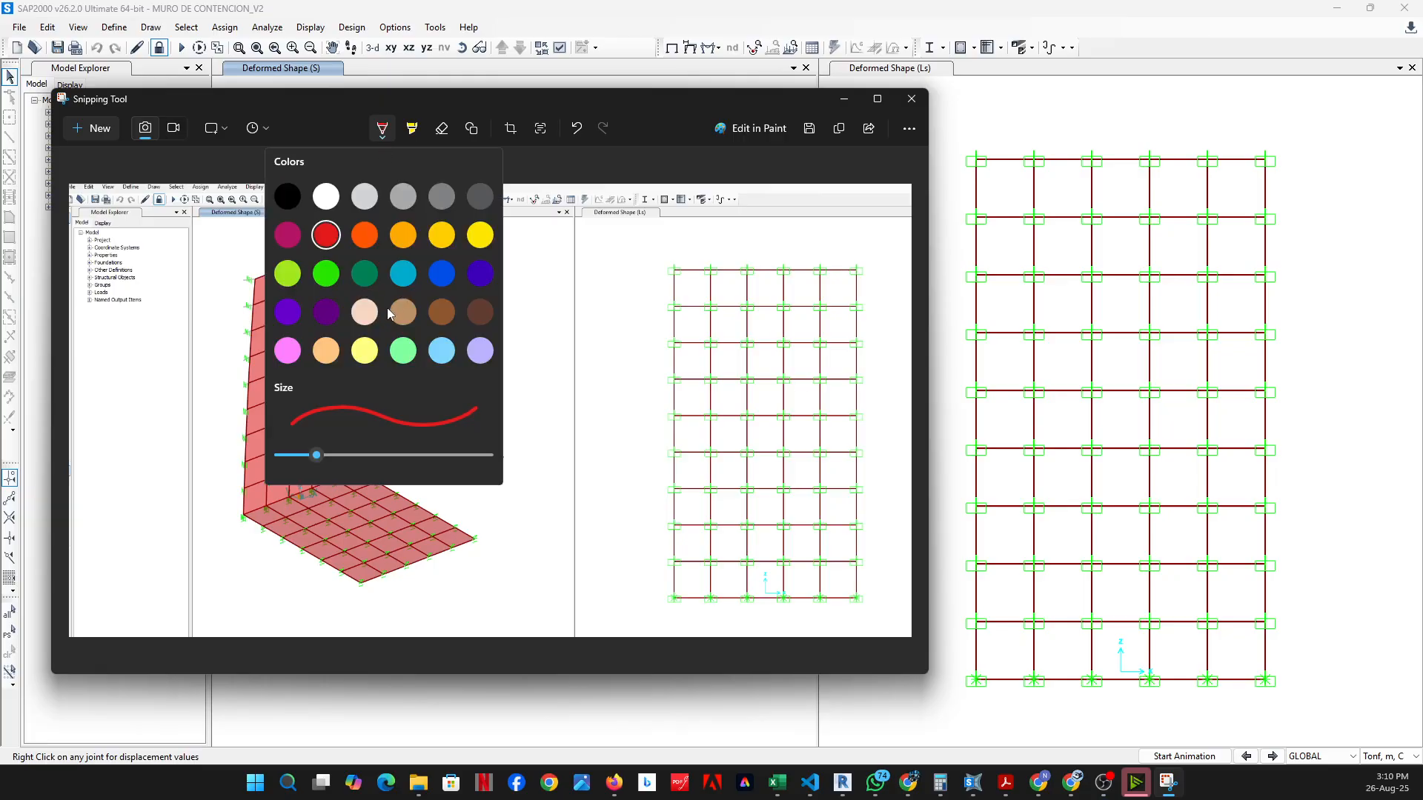
left_click(331, 284)
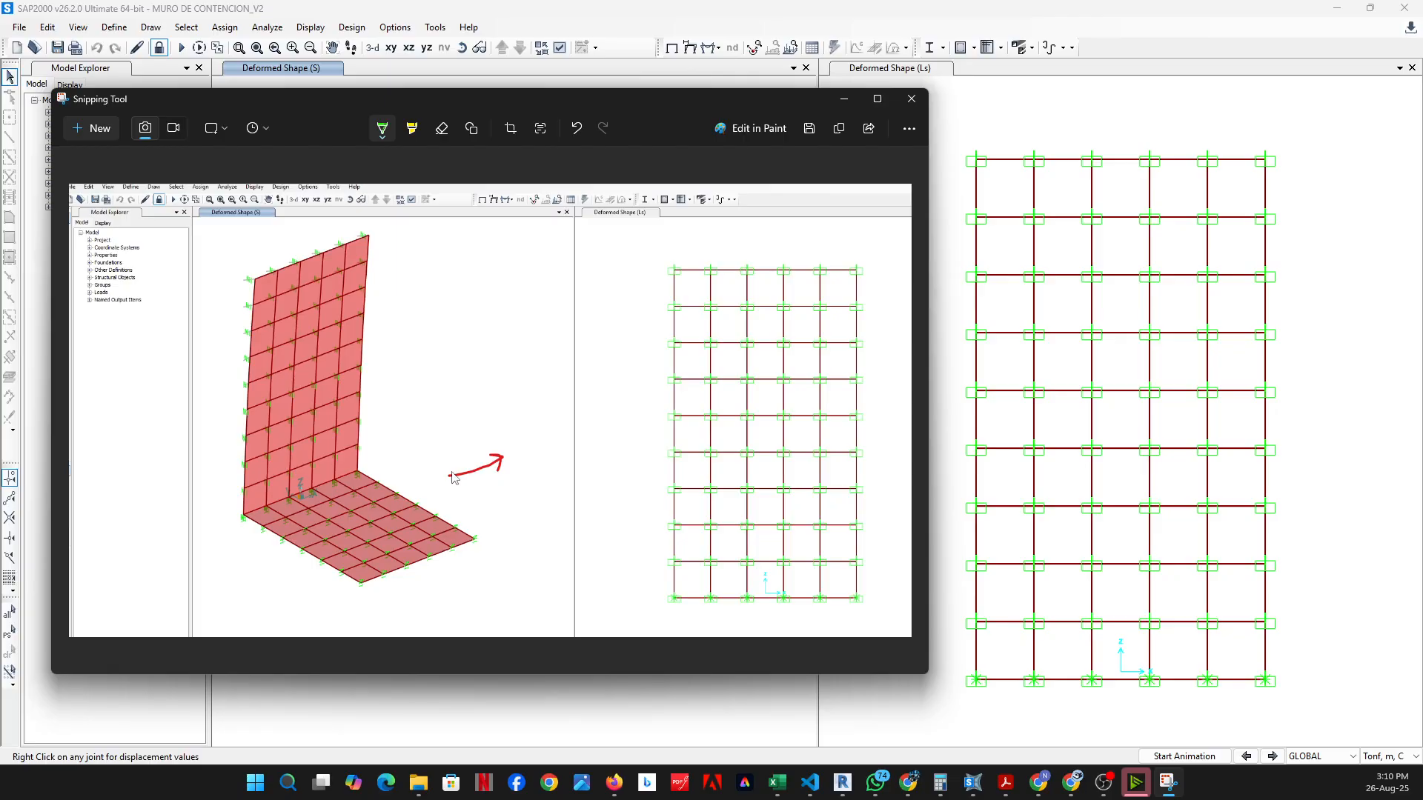
left_click_drag(449, 475, 420, 472)
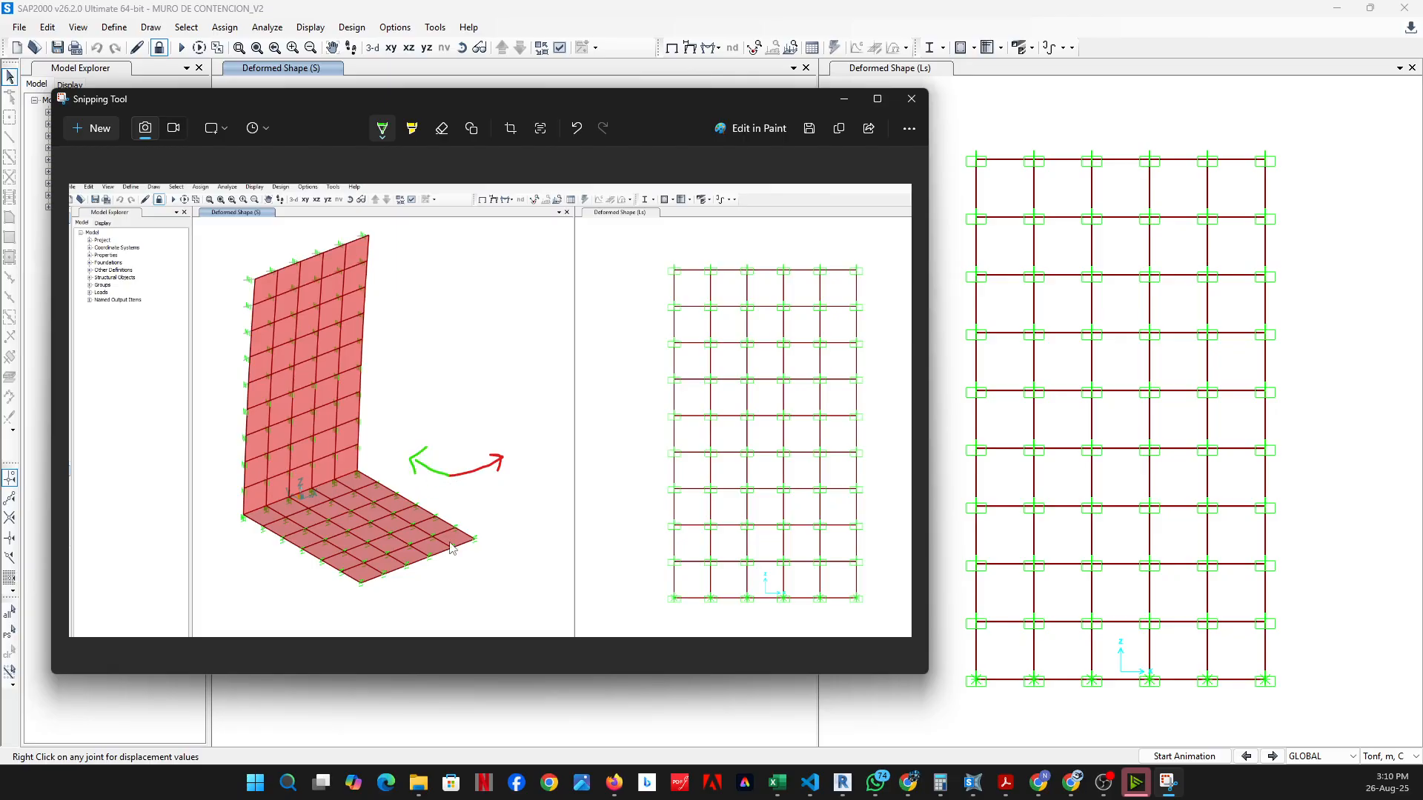
left_click(383, 130)
left_click(407, 273)
left_click_drag(455, 471, 460, 423)
Sketch the stem's local axes beside the wall: red along its length, green upward and light blue outward
left_click(382, 131)
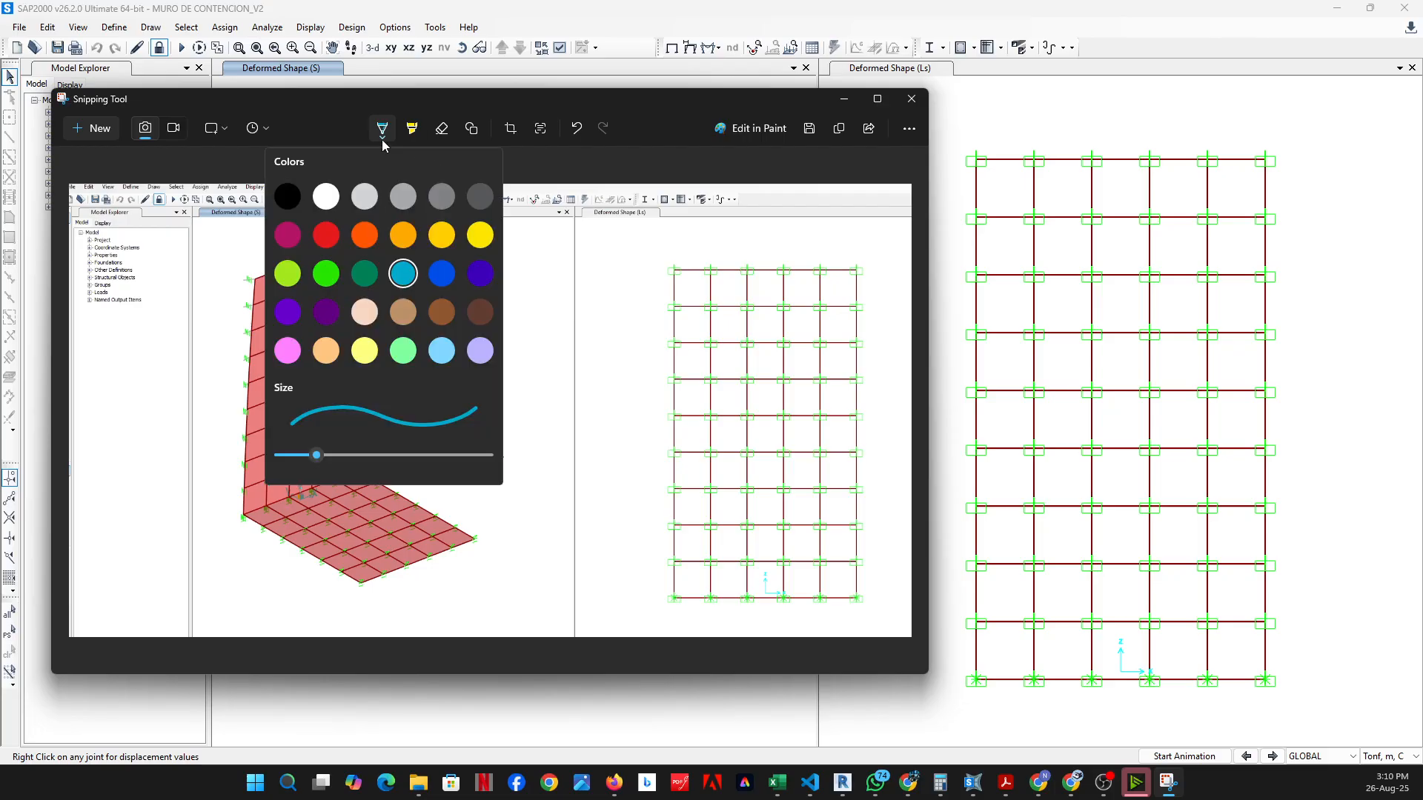
left_click(332, 235)
mouse_move(381, 330)
left_mouse_down()
mouse_move(430, 319)
mouse_move(425, 332)
left_mouse_up()
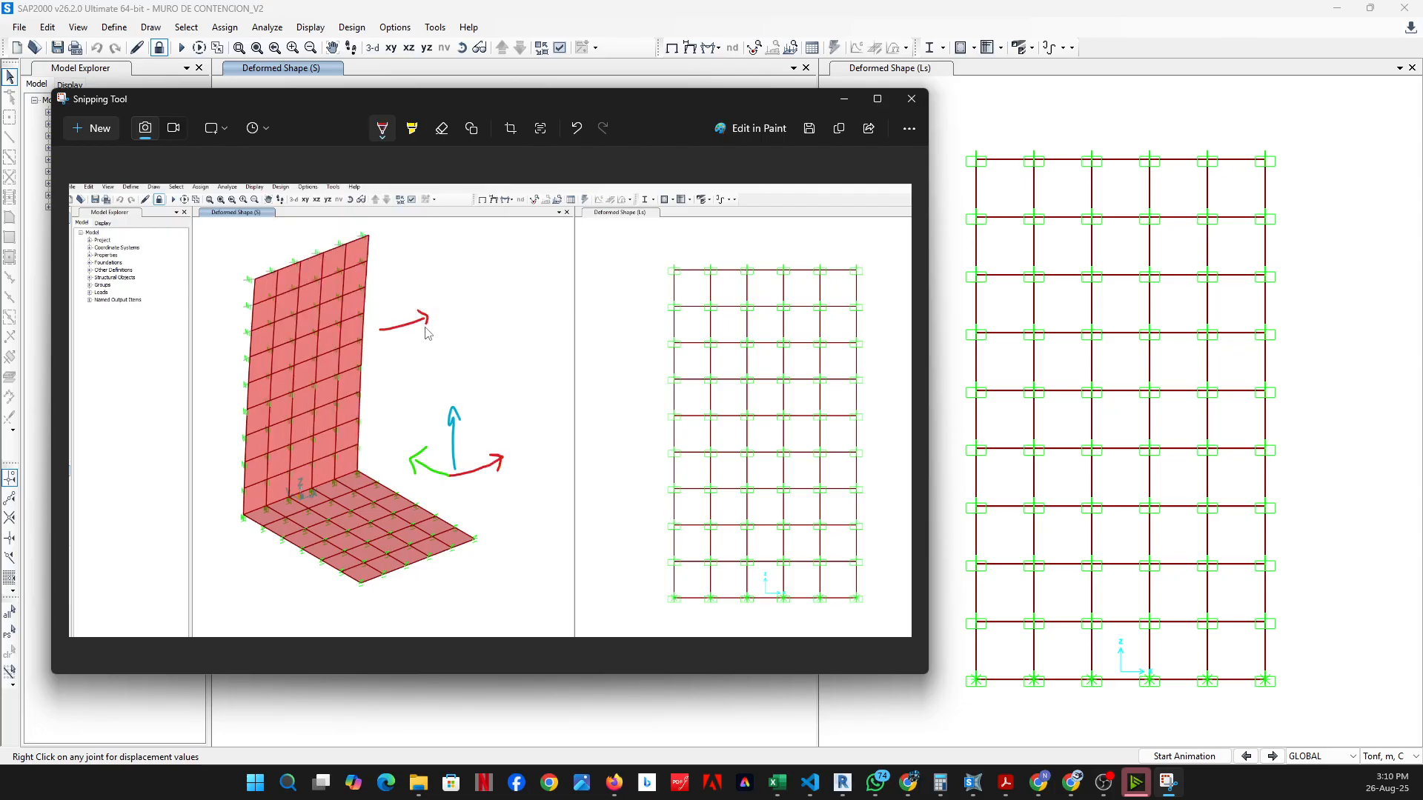
left_click(384, 137)
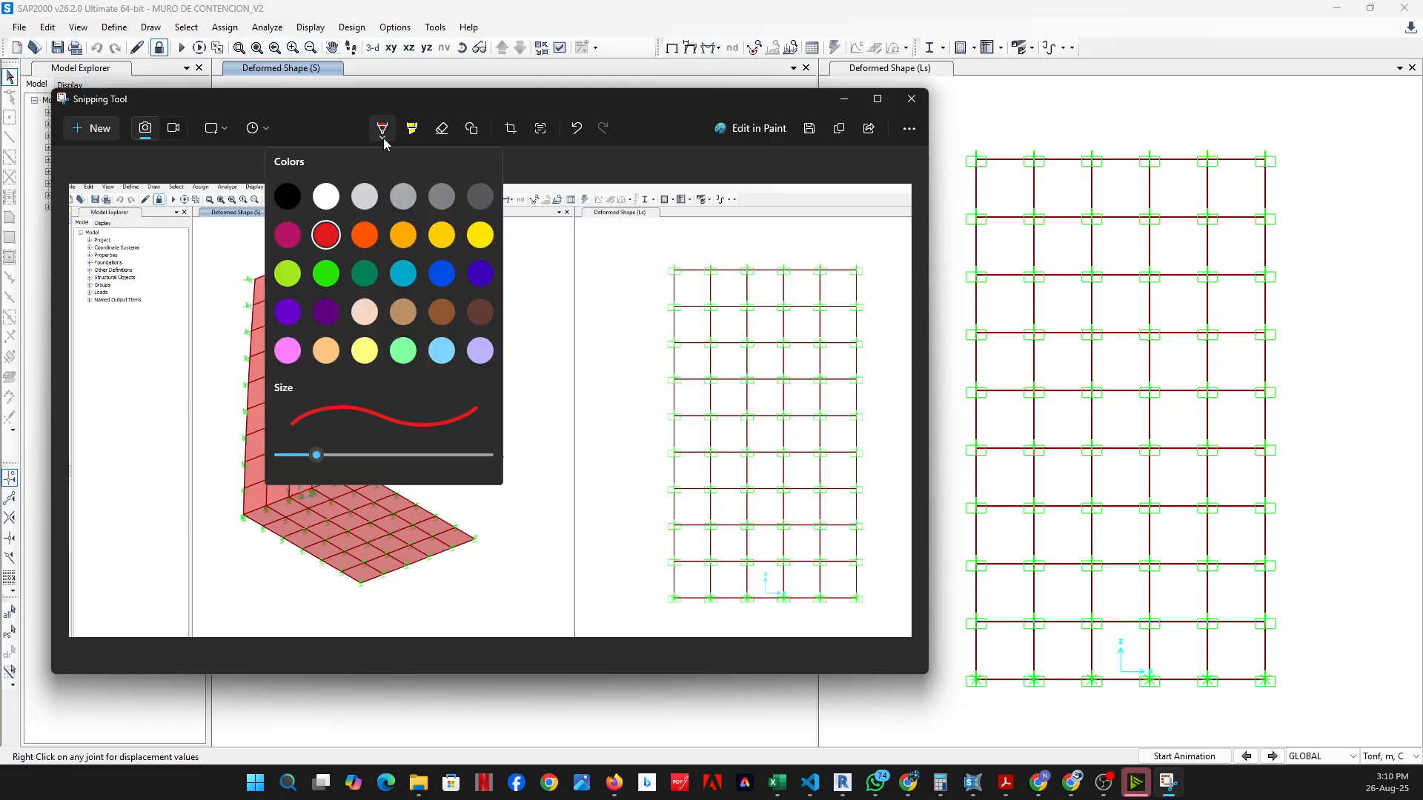
left_click(327, 273)
mouse_move(384, 330)
left_mouse_down()
mouse_move(387, 277)
mouse_move(393, 288)
left_mouse_up()
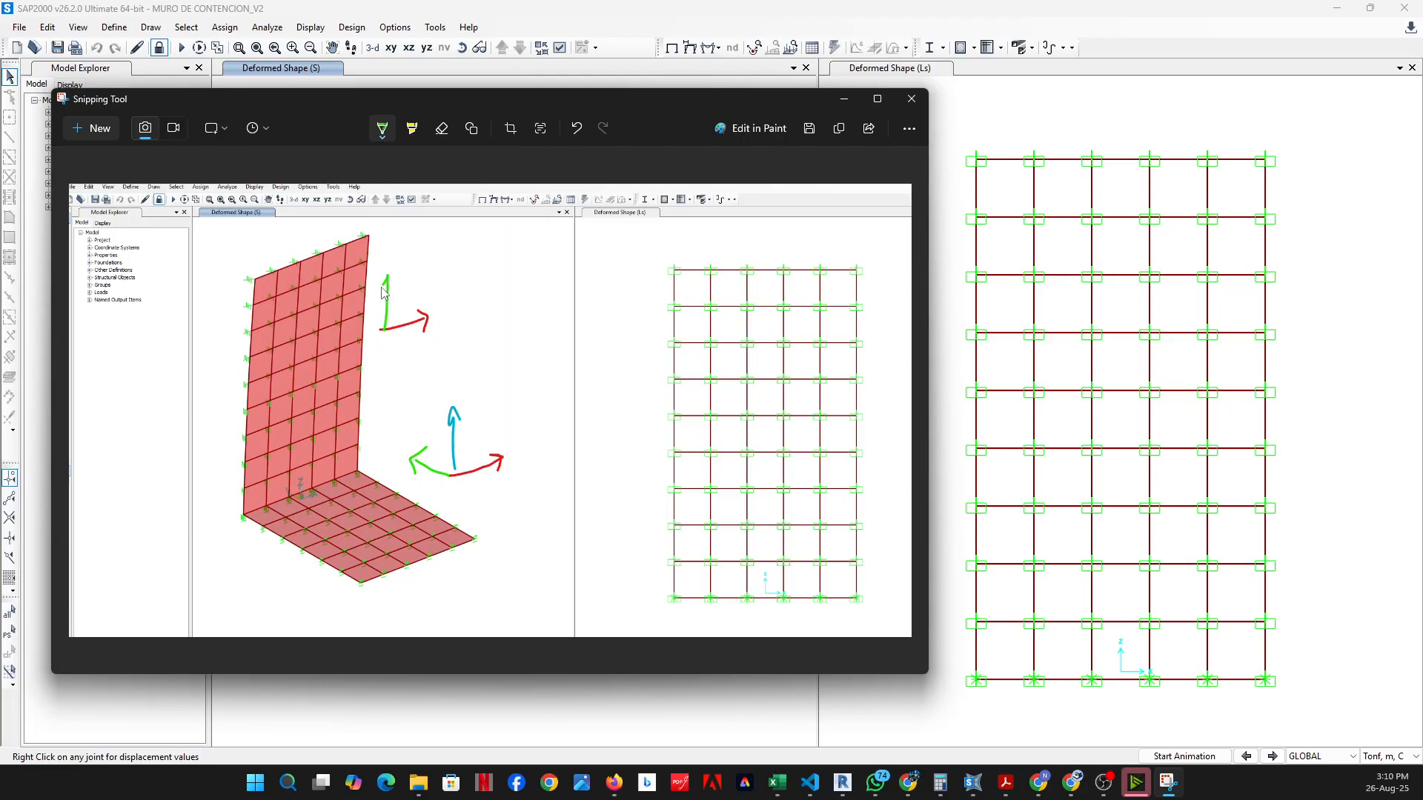
left_click(380, 138)
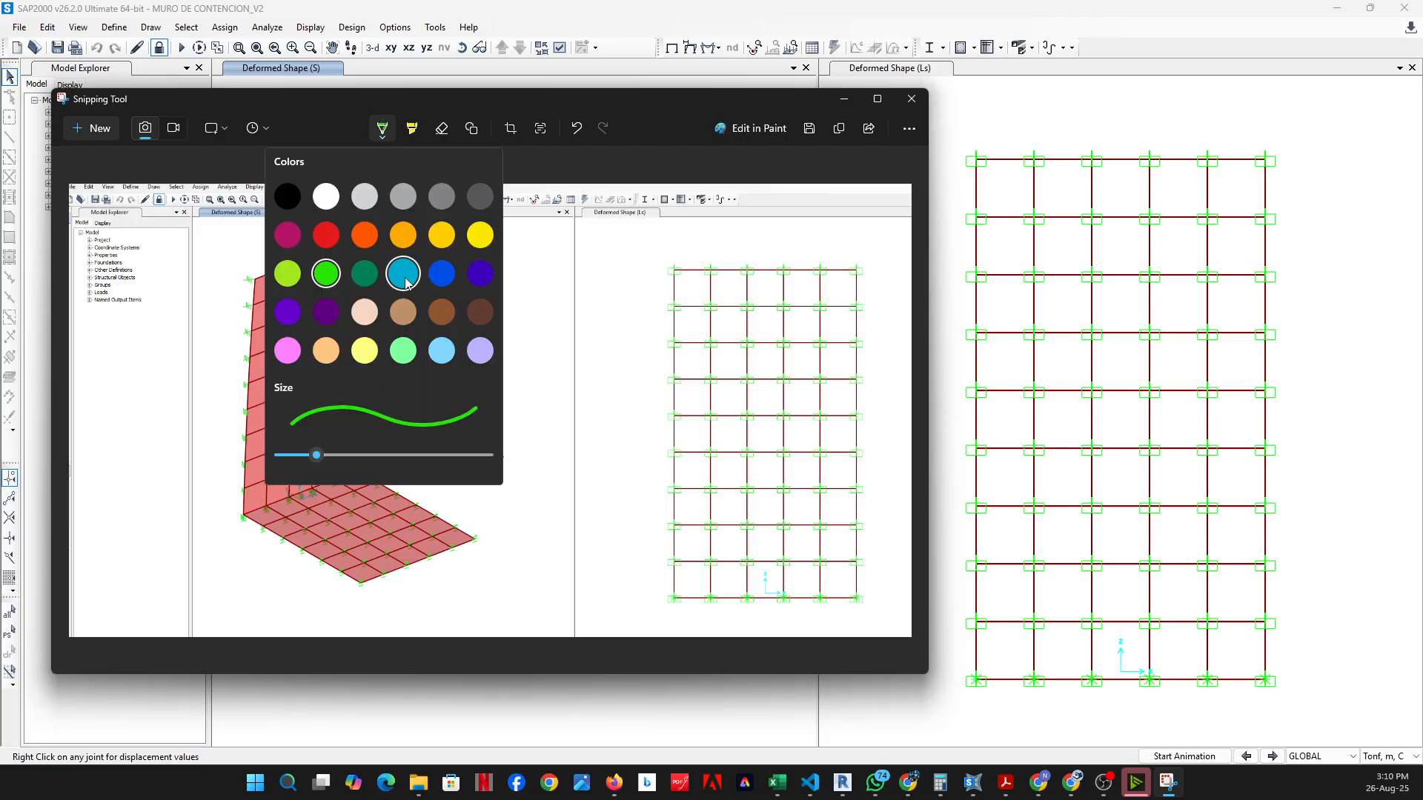
left_click(404, 271)
left_click_drag(382, 329, 404, 357)
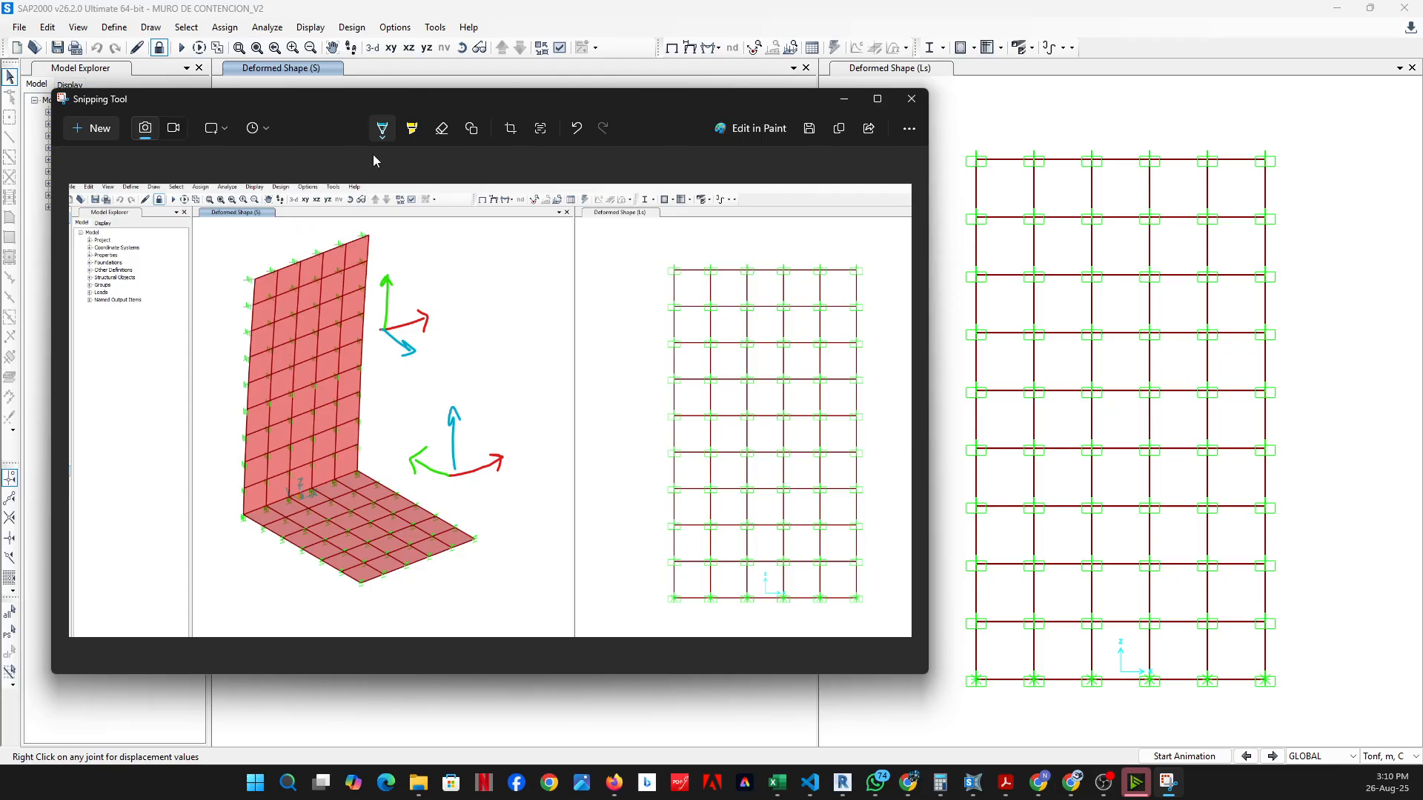
Sketch gray bending shapes along the stem height, over the base slab and as a horizontal strip across the stem
left_click(382, 130)
left_click(442, 223)
mouse_move(261, 514)
left_mouse_down()
mouse_move(221, 311)
mouse_move(249, 504)
left_mouse_up()
left_click_drag(194, 281, 240, 513)
mouse_move(252, 407)
left_mouse_down()
mouse_move(266, 514)
mouse_move(237, 504)
left_mouse_up()
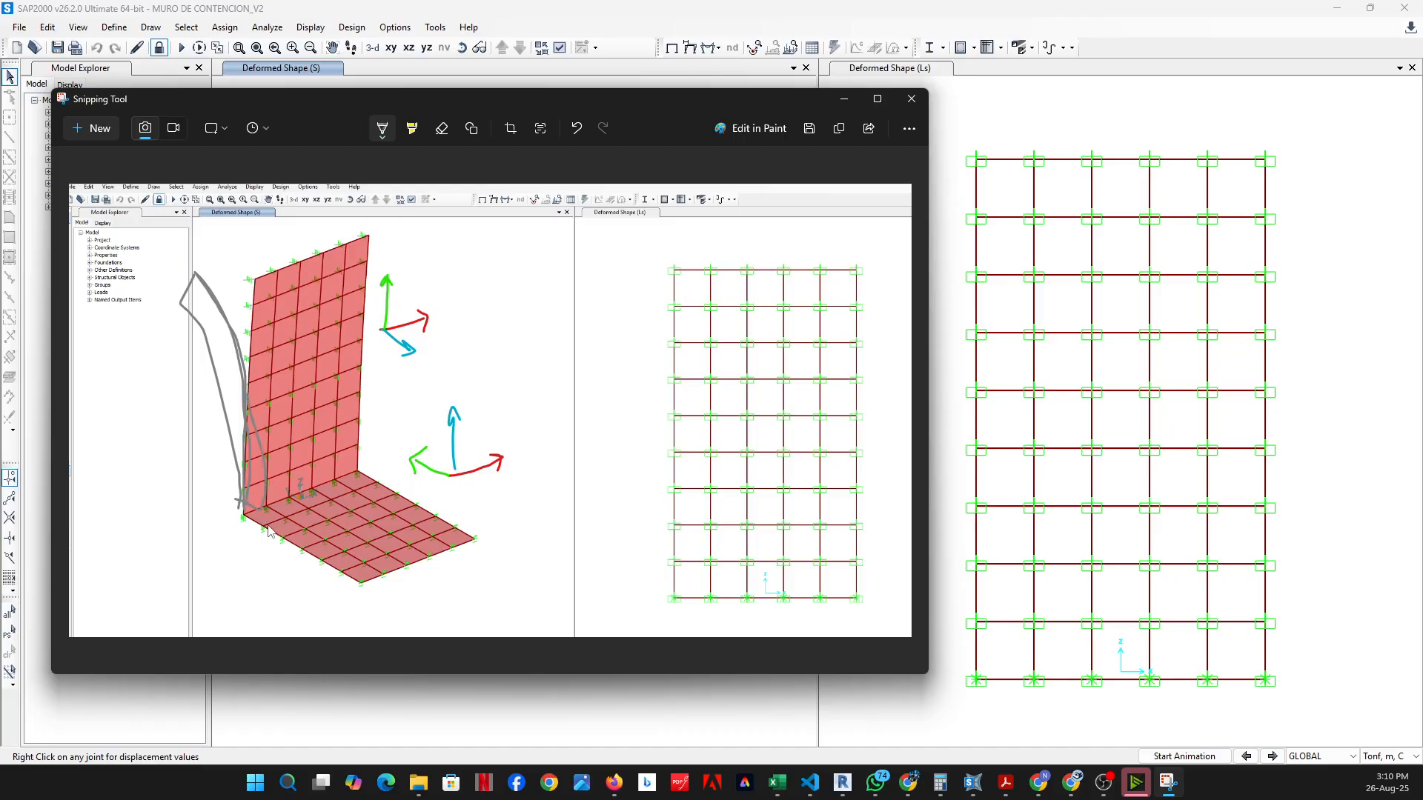
mouse_move(250, 512)
left_mouse_down()
mouse_move(350, 507)
mouse_move(431, 606)
left_mouse_up()
mouse_move(253, 513)
left_mouse_down()
mouse_move(370, 562)
mouse_move(422, 622)
mouse_move(428, 604)
left_mouse_up()
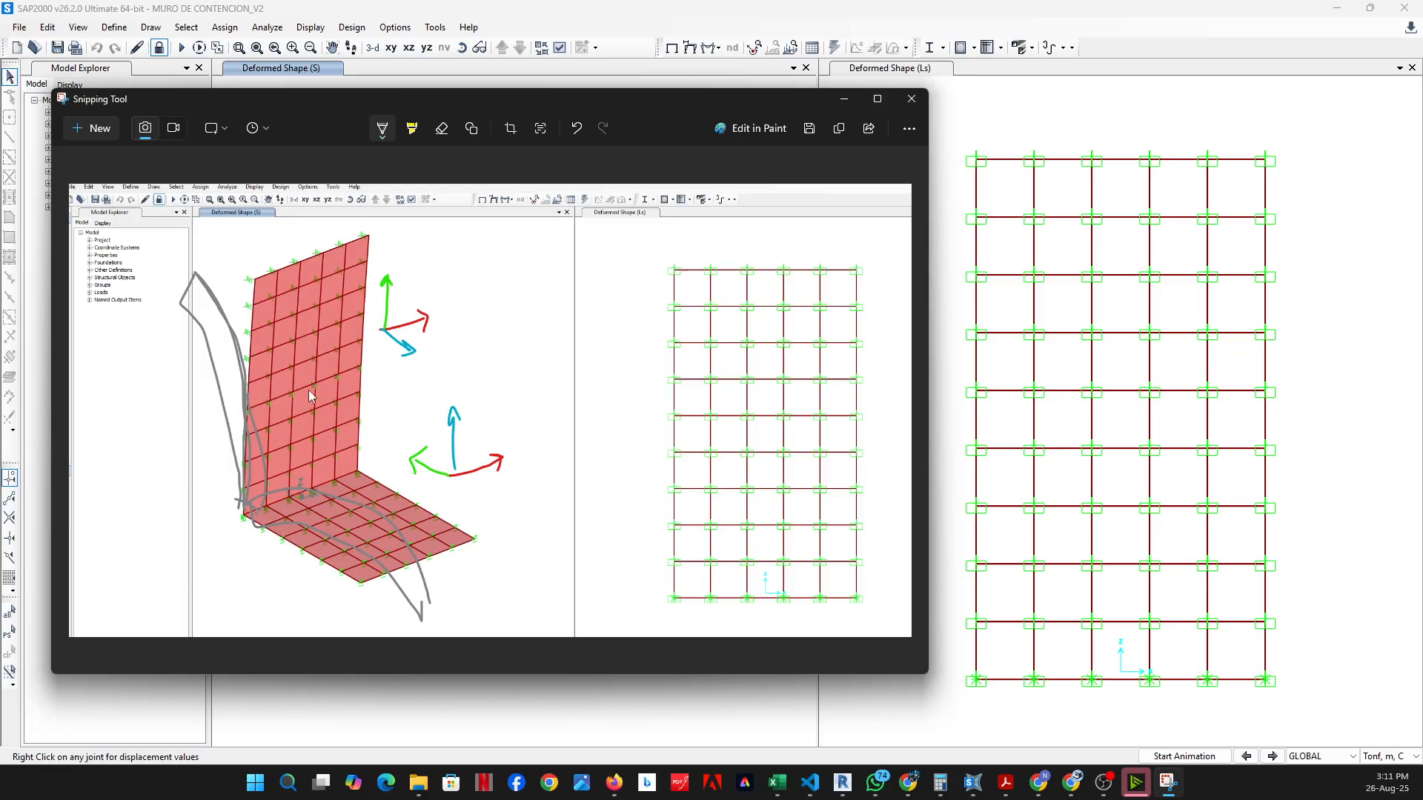
mouse_move(226, 396)
left_mouse_down()
mouse_move(246, 413)
mouse_move(374, 380)
mouse_move(345, 361)
mouse_move(231, 400)
left_mouse_up()
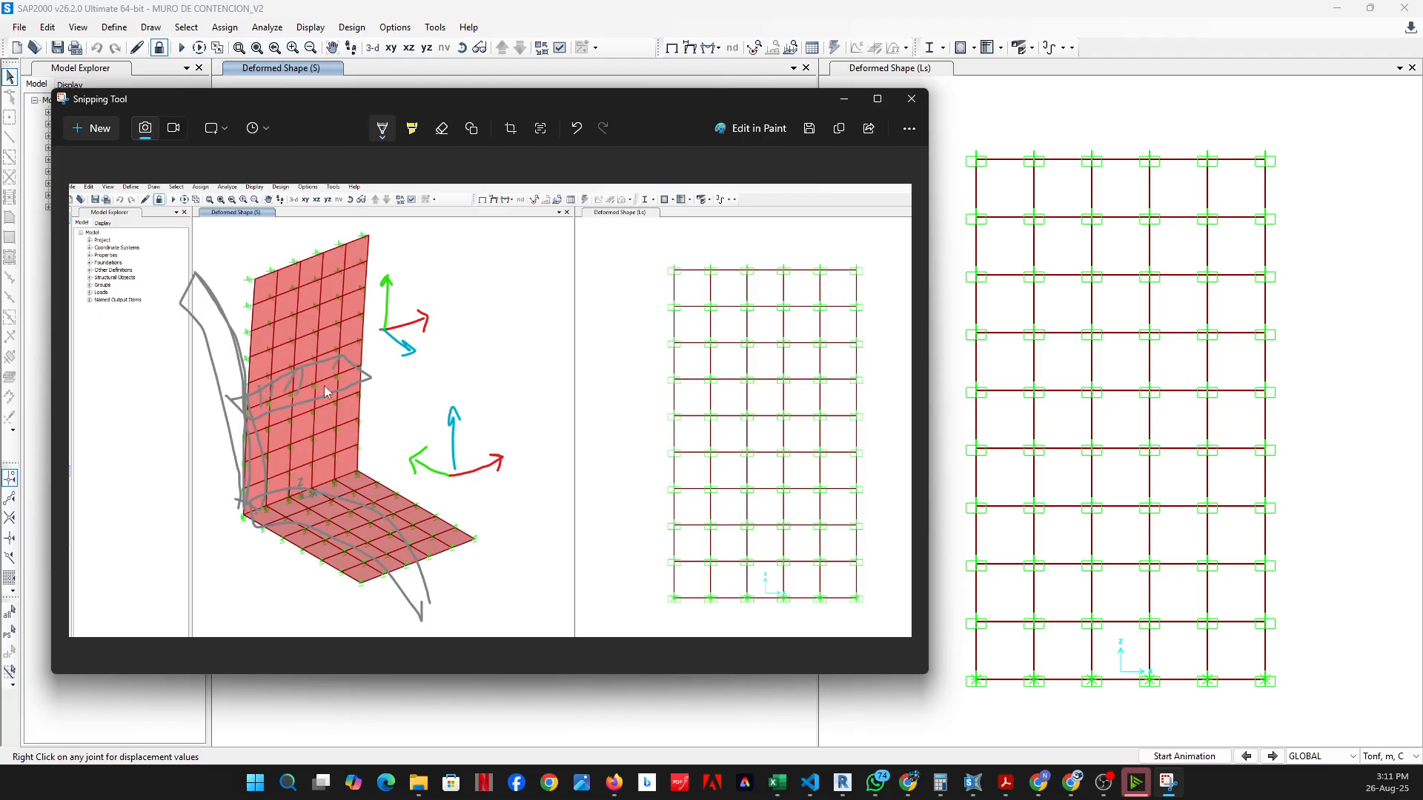
mouse_move(252, 406)
left_mouse_down()
mouse_move(333, 393)
mouse_move(309, 375)
mouse_move(379, 375)
mouse_move(334, 348)
left_mouse_up()
Handwrite the moment labels M11 and M22 in gray in the blank area beside the wall
left_click_drag(485, 248, 482, 289)
mouse_move(505, 248)
left_mouse_down()
mouse_move(505, 289)
mouse_move(507, 249)
mouse_move(520, 249)
mouse_move(527, 285)
mouse_move(548, 252)
mouse_move(550, 283)
left_mouse_up()
mouse_move(480, 311)
left_mouse_down()
mouse_move(492, 342)
mouse_move(510, 314)
left_mouse_up()
mouse_move(521, 326)
left_mouse_down()
mouse_move(545, 326)
mouse_move(550, 349)
left_mouse_up()
mouse_move(547, 326)
left_mouse_down()
mouse_move(557, 317)
mouse_move(571, 347)
left_mouse_up()
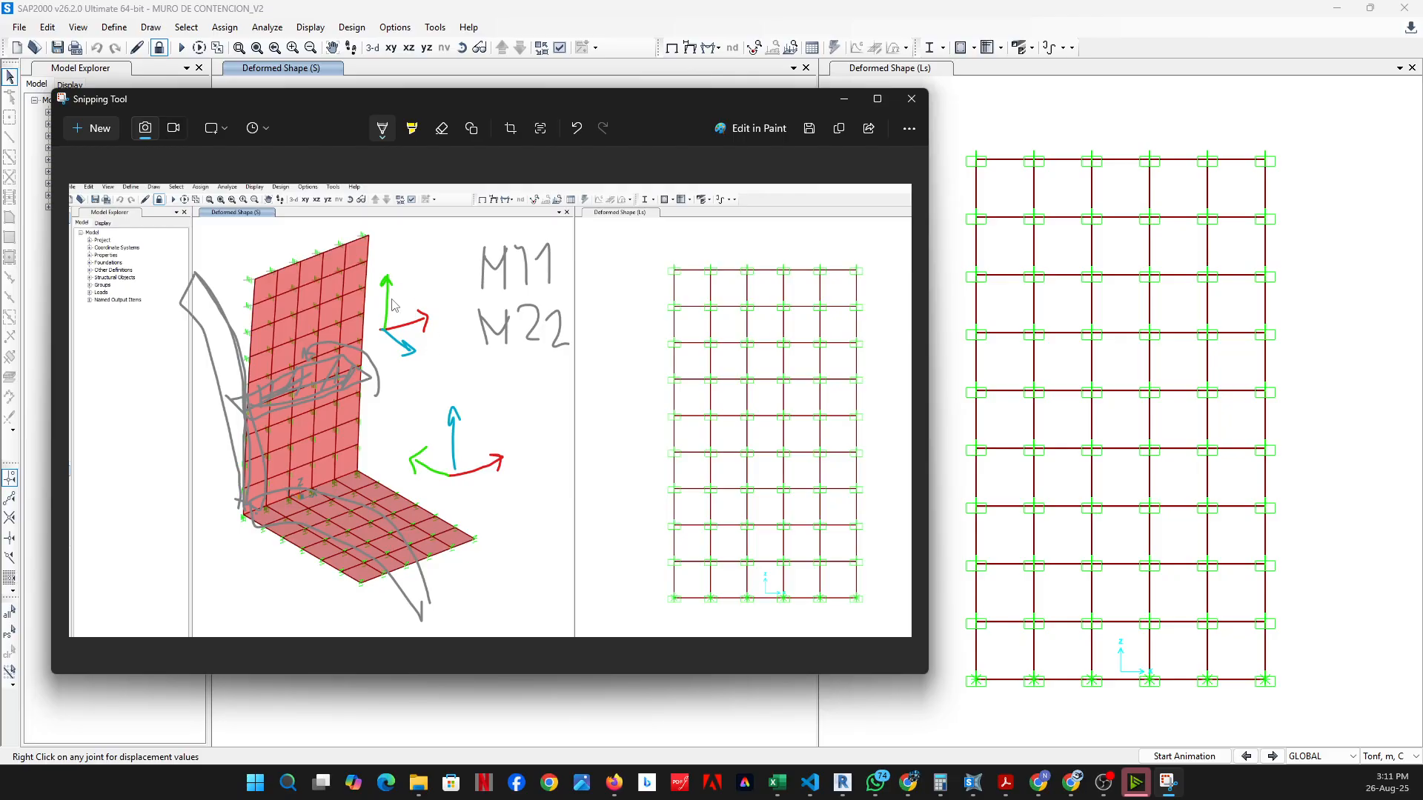
Label the stem's green axis 2 in gray and cover the gray strip across the stem with a thick white band
left_click_drag(393, 263, 402, 273)
left_click(381, 139)
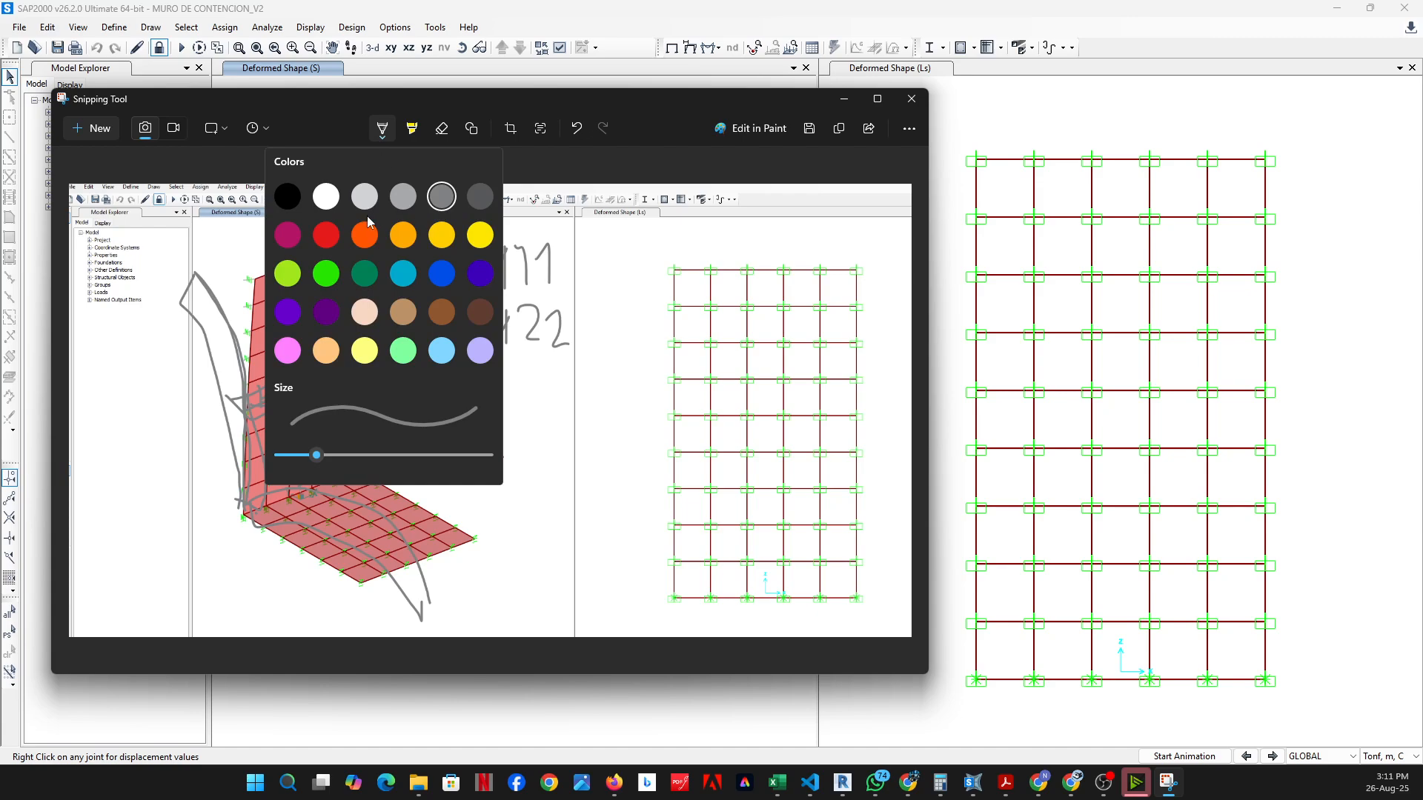
left_click(326, 197)
left_click(382, 132)
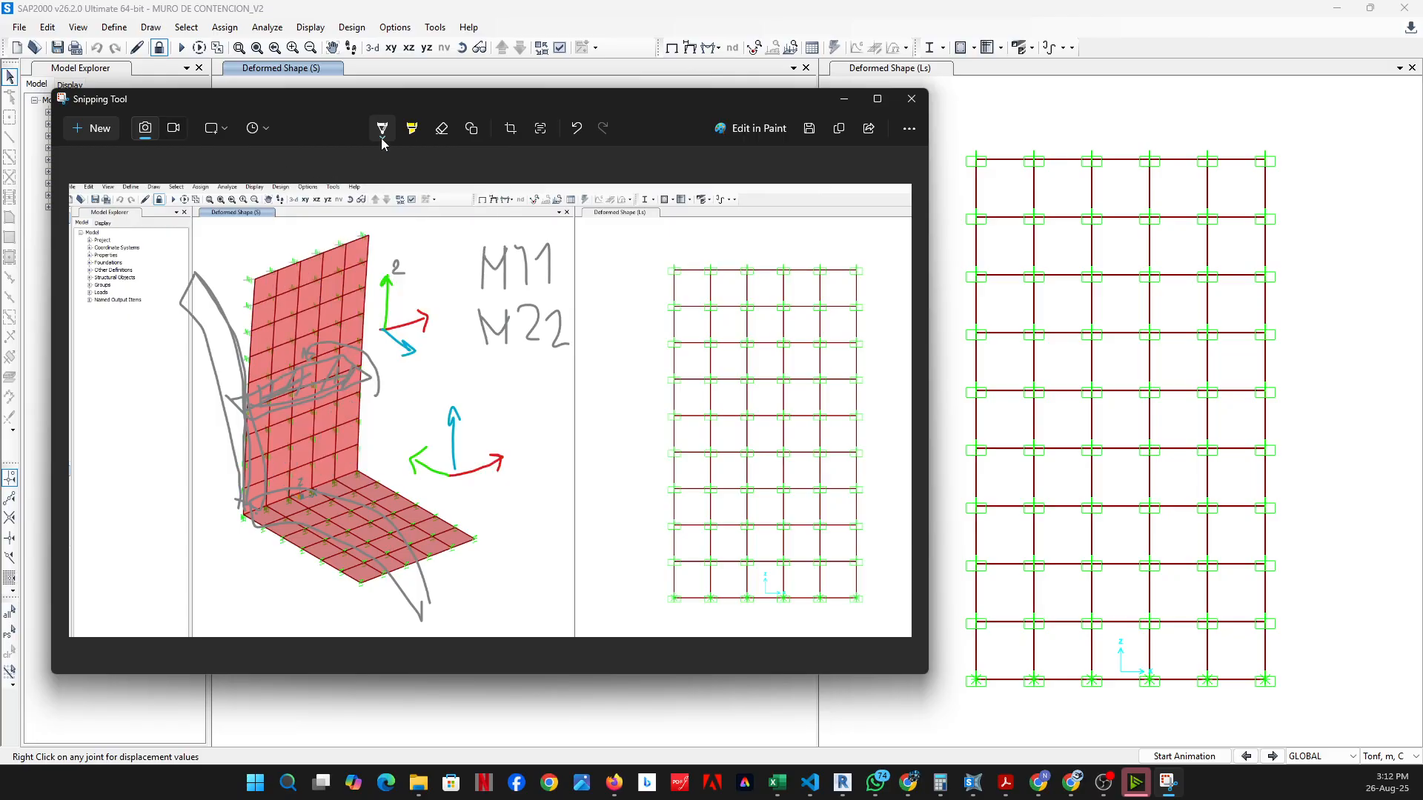
left_click(383, 132)
left_click_drag(316, 455, 382, 447)
mouse_move(232, 402)
left_mouse_down()
mouse_move(255, 417)
mouse_move(375, 388)
mouse_move(344, 358)
mouse_move(241, 406)
mouse_move(359, 379)
mouse_move(327, 387)
mouse_move(335, 372)
mouse_move(245, 409)
mouse_move(341, 365)
mouse_move(234, 404)
mouse_move(348, 358)
left_mouse_up()
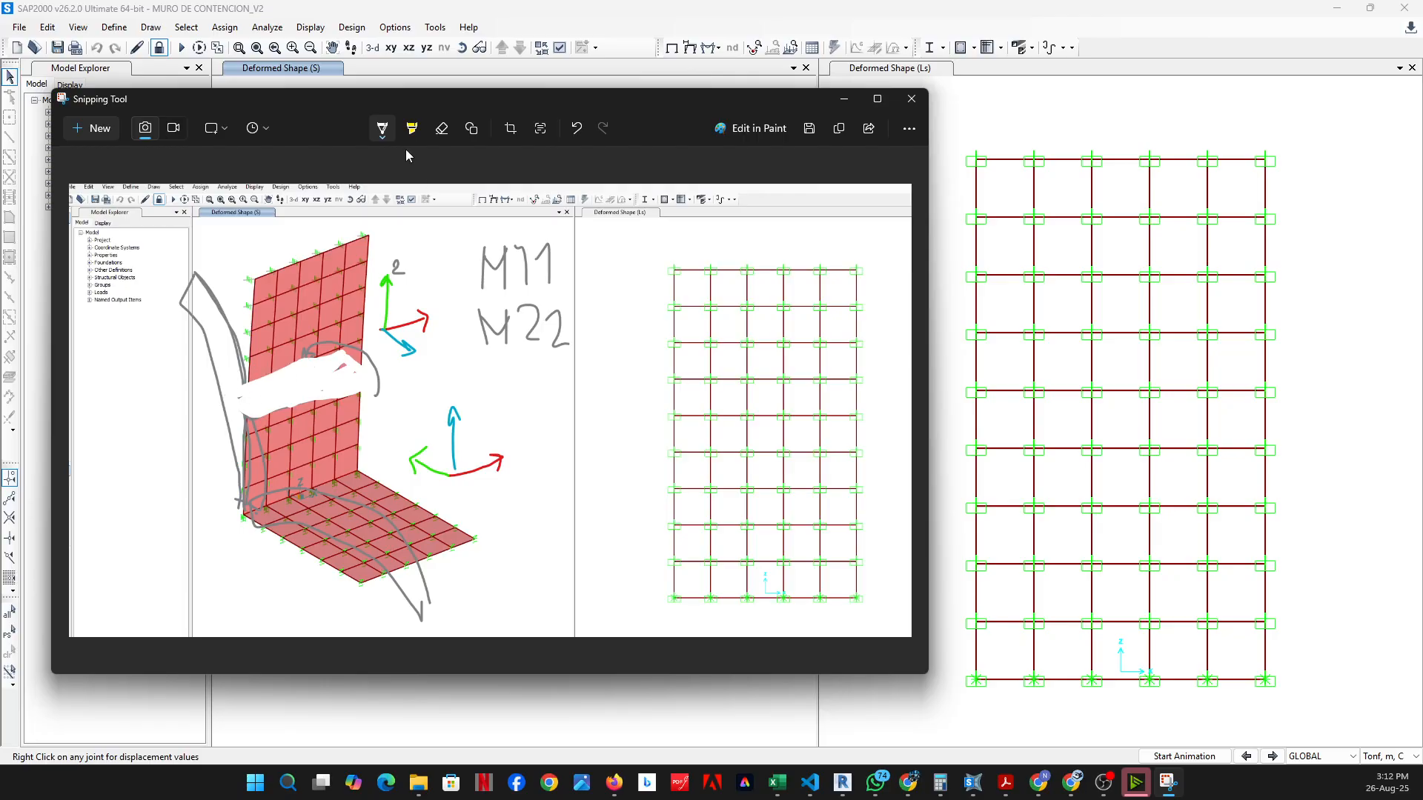
Outline the white band across the stem in black with a thinner stroke as a horizontal cut section
left_click(379, 140)
left_click(292, 200)
left_click(380, 140)
left_click_drag(441, 458, 324, 461)
left_click(260, 437)
mouse_move(251, 425)
left_mouse_down()
mouse_move(369, 381)
mouse_move(334, 360)
mouse_move(254, 380)
mouse_move(227, 393)
mouse_move(250, 415)
left_mouse_up()
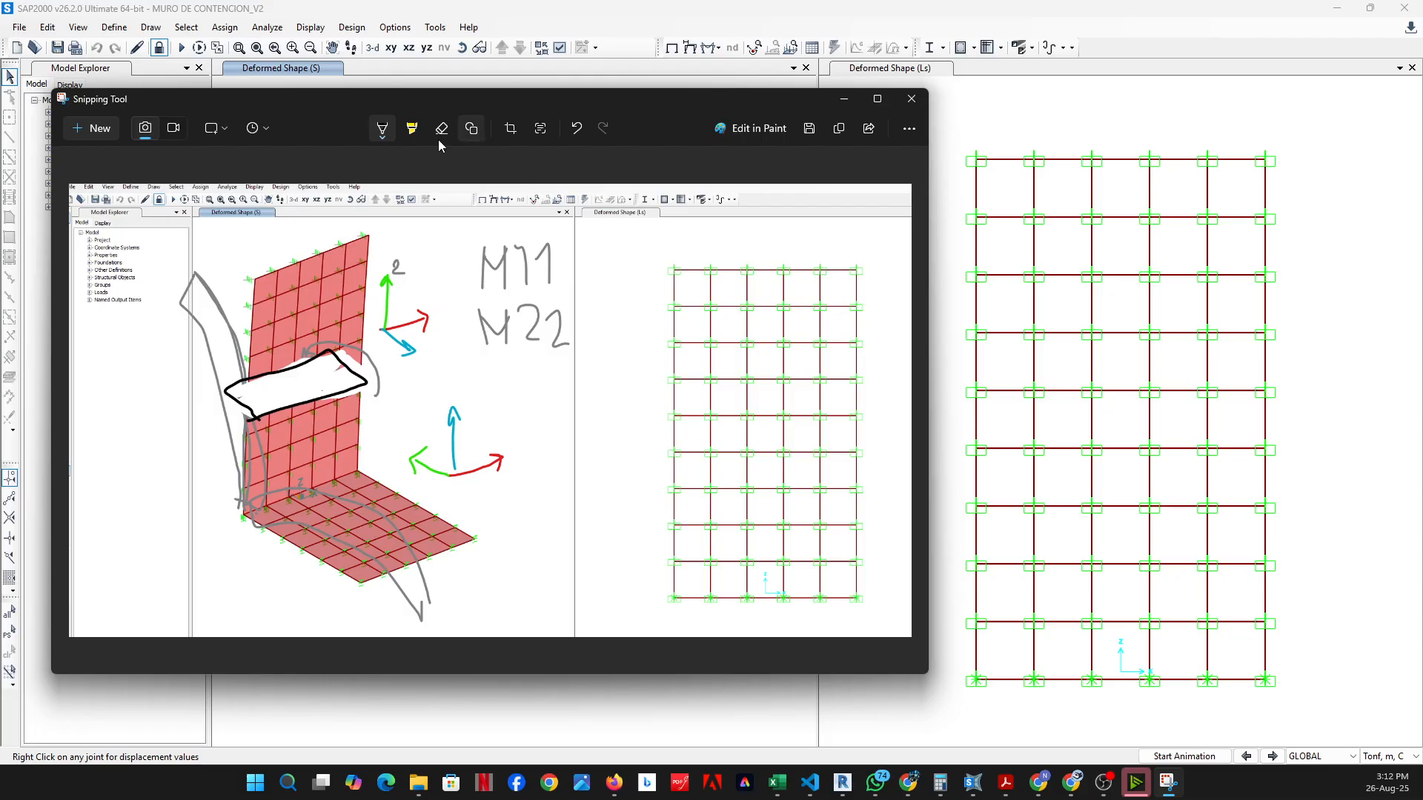
Sketch local axes on the horizontal cut section: red along the wall, green upward and light blue outward
left_click(382, 135)
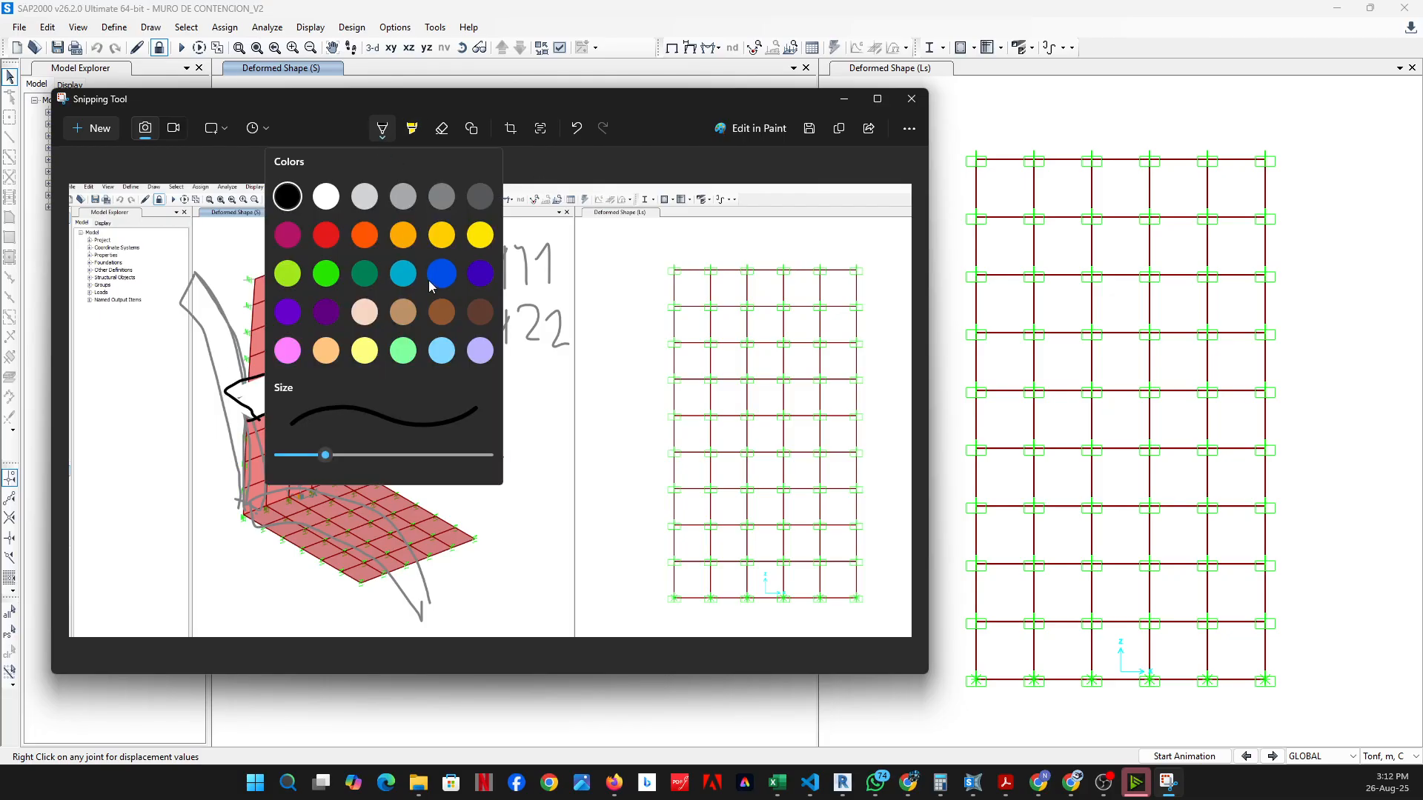
left_click(327, 235)
left_click_drag(296, 398, 319, 381)
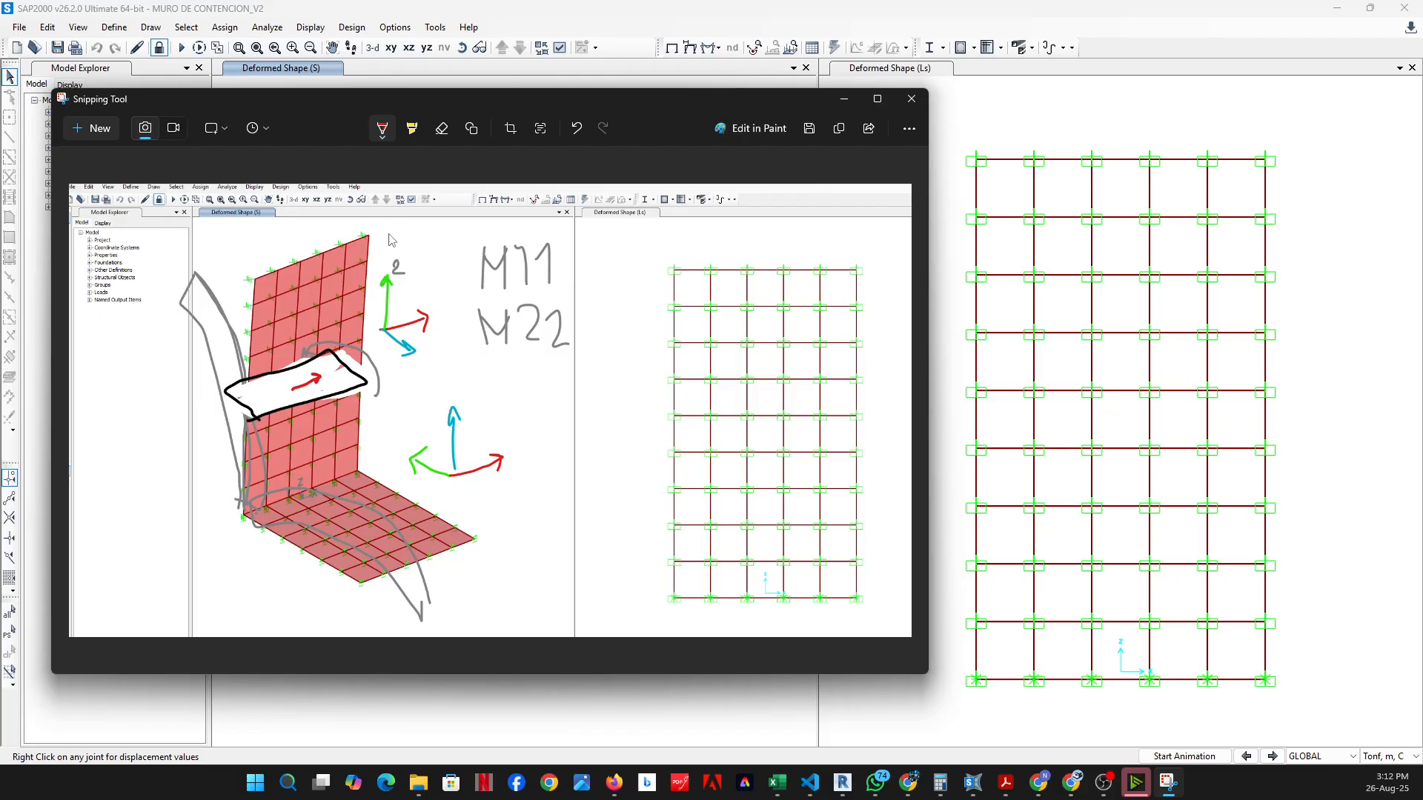
left_click(379, 138)
left_click(329, 274)
mouse_move(293, 382)
left_mouse_down()
mouse_move(294, 341)
mouse_move(284, 350)
left_mouse_up()
left_click(383, 141)
left_click(405, 275)
left_click(383, 136)
left_click(439, 274)
Mark two rows of thick black reinforcement dots along both long edges of the horizontal cut section
left_click(384, 140)
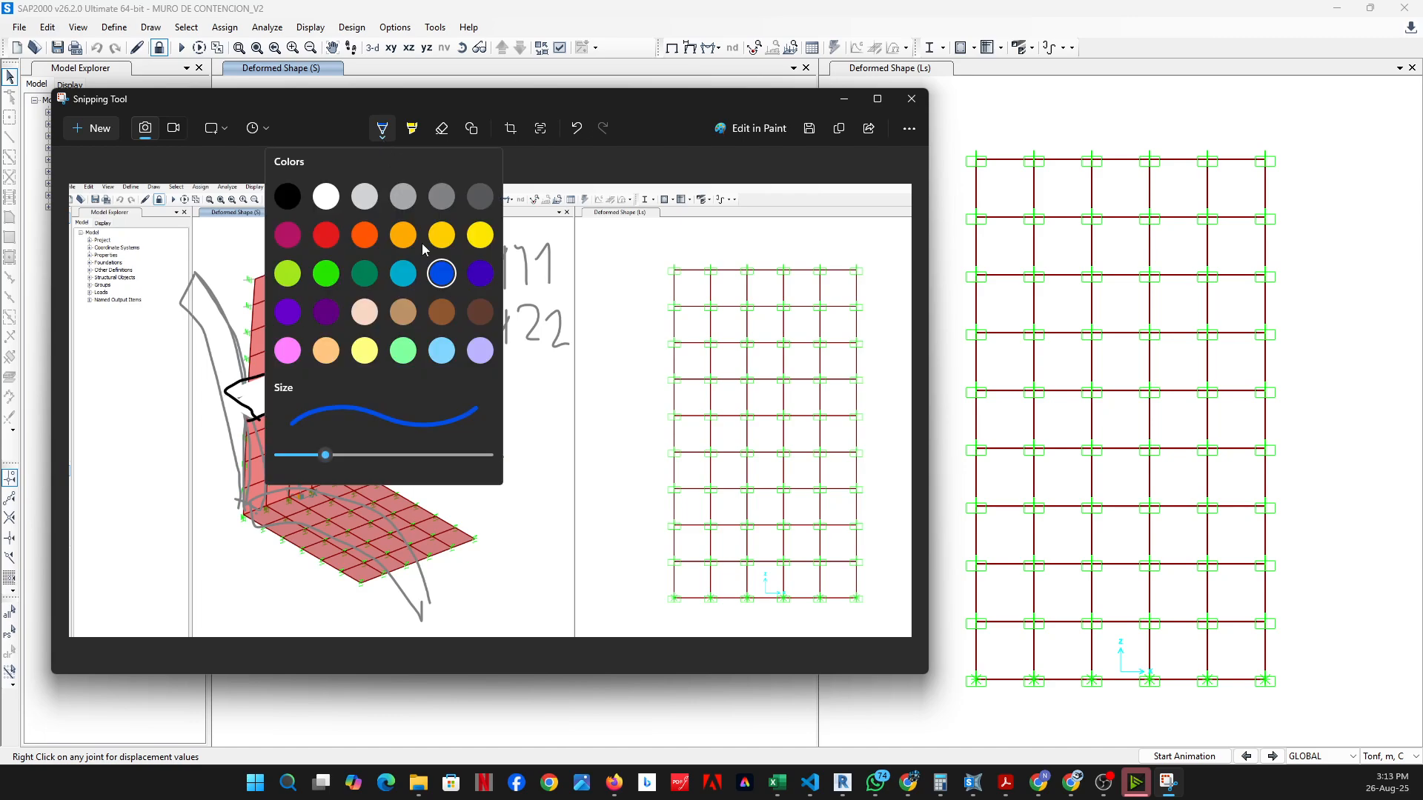
left_click(289, 195)
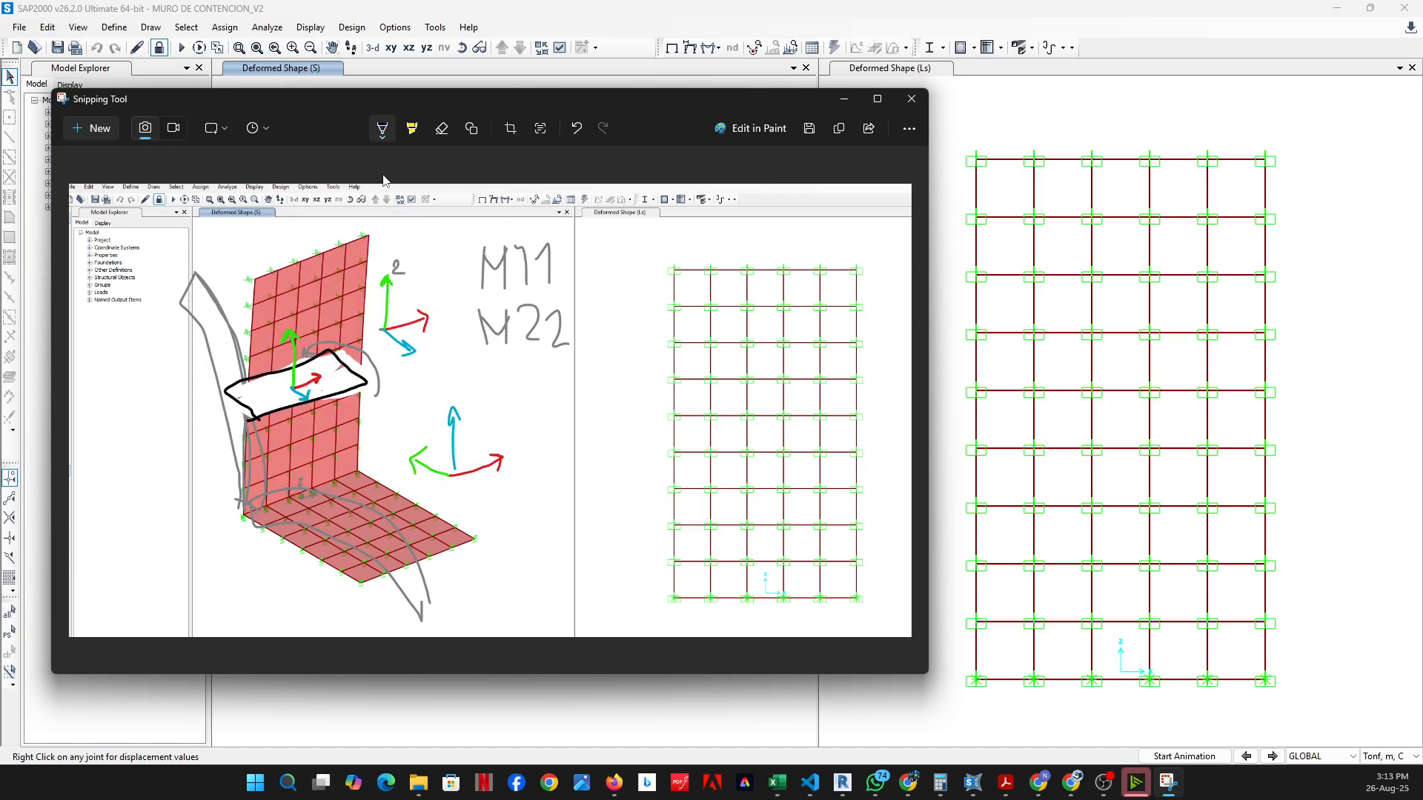
left_click(382, 141)
left_click_drag(324, 455, 372, 457)
left_click(249, 390)
left_click(261, 384)
left_click(273, 381)
left_click(285, 379)
left_click(297, 376)
left_click(310, 372)
left_click(264, 408)
left_click(278, 404)
left_click(294, 396)
left_click(319, 392)
left_click(329, 388)
left_click(342, 384)
left_click(350, 381)
Sketch thick black lines along the stem's top edge and back from its top corners, plus a tall vertical section outline beside the wall
left_click(383, 130)
left_click(284, 200)
left_click_drag(259, 278, 173, 232)
left_click_drag(366, 230, 299, 195)
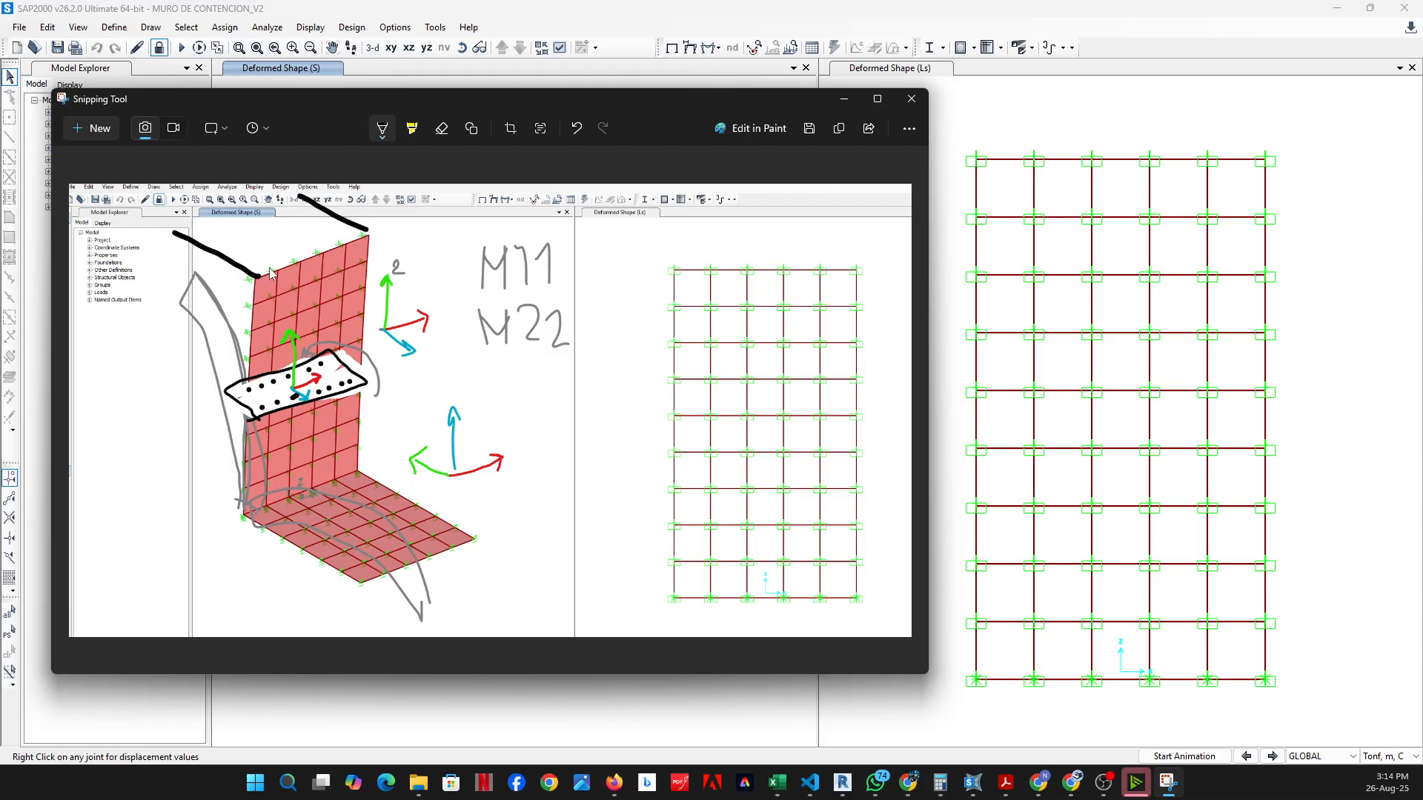
mouse_move(261, 273)
left_mouse_down()
mouse_move(293, 246)
mouse_move(363, 237)
left_mouse_up()
mouse_move(114, 322)
left_mouse_down()
mouse_move(115, 477)
mouse_move(155, 500)
mouse_move(158, 325)
mouse_move(115, 307)
mouse_move(159, 332)
left_mouse_up()
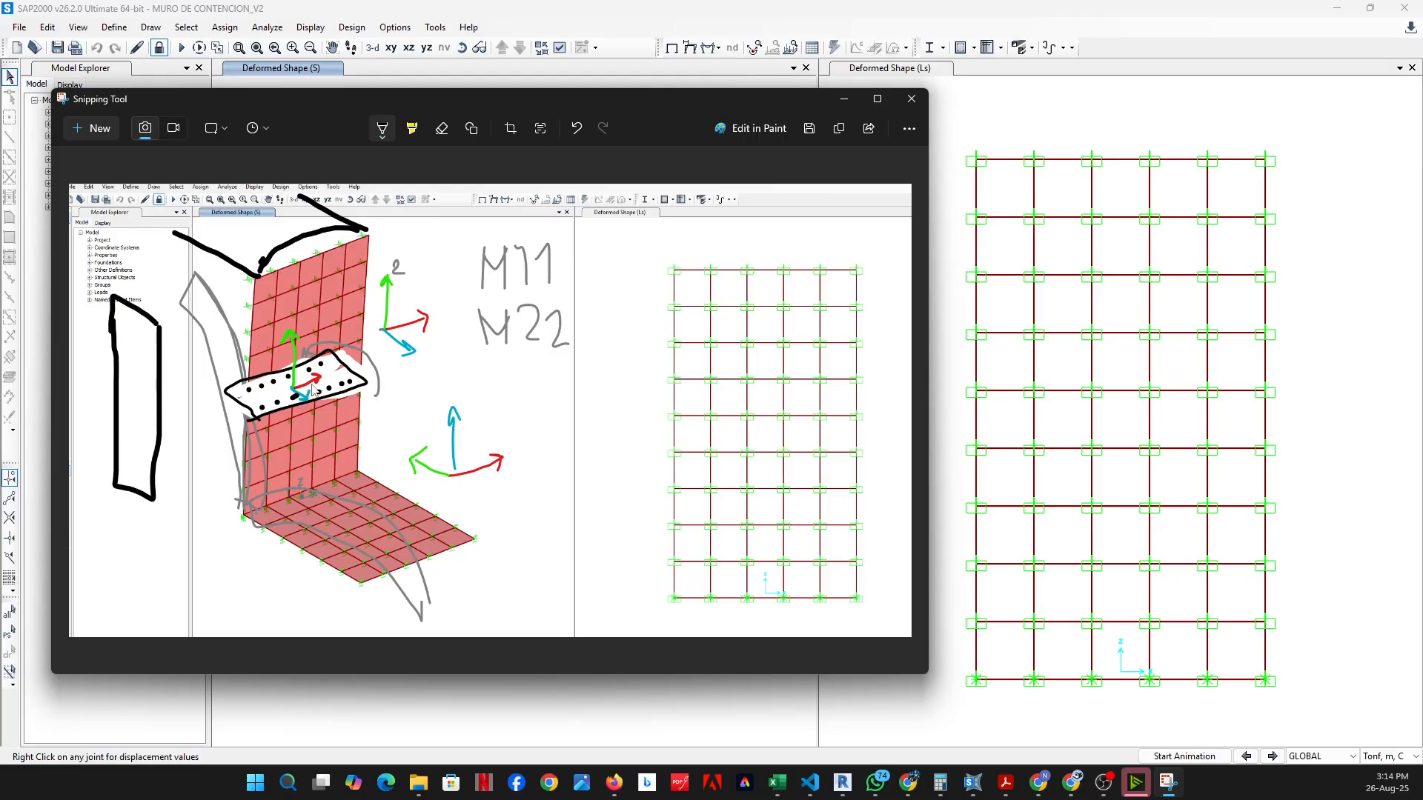
Sketch thinner local axes on the vertical section: red and light-blue arrows pointing out of it and a green one upward
left_click(381, 135)
left_click_drag(376, 453, 316, 452)
left_click(381, 137)
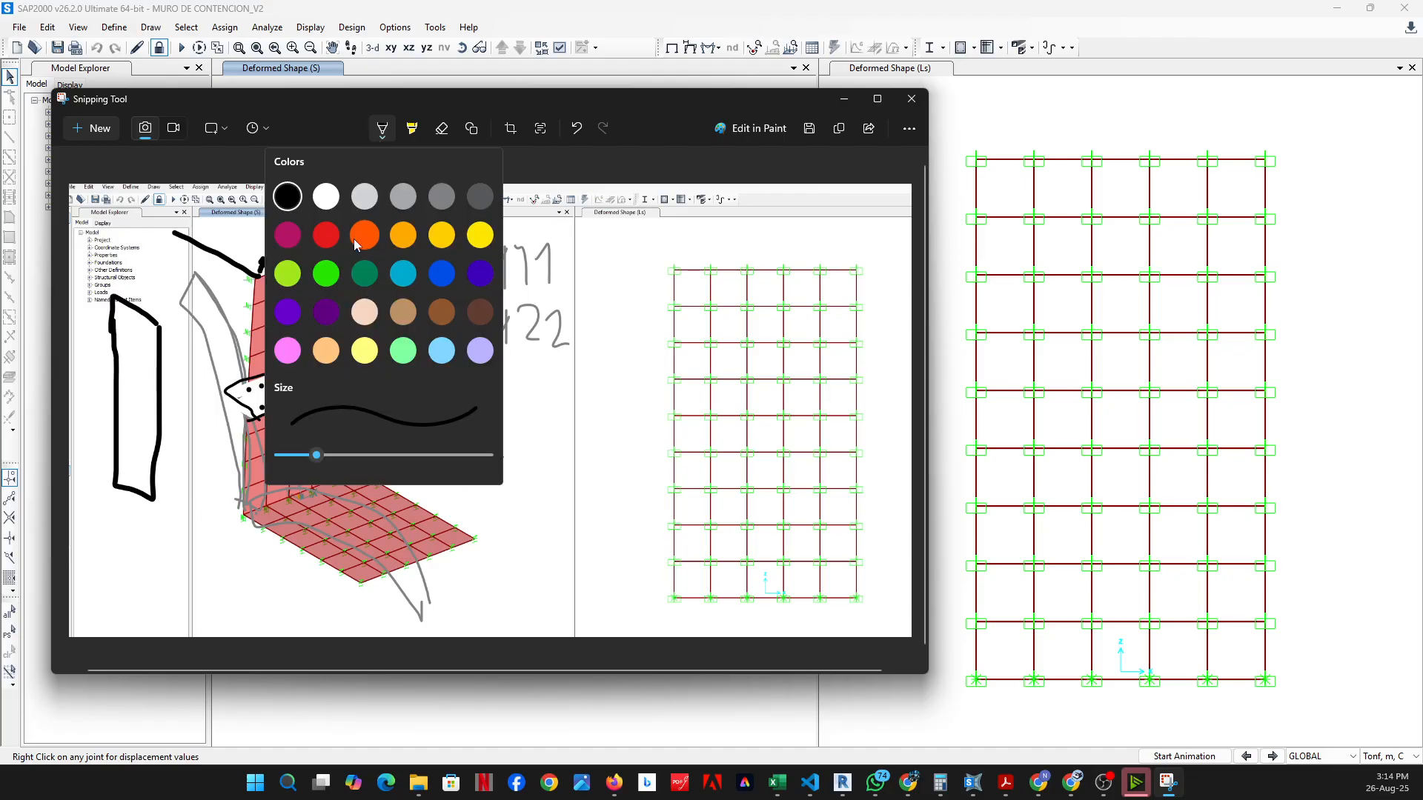
left_click(326, 235)
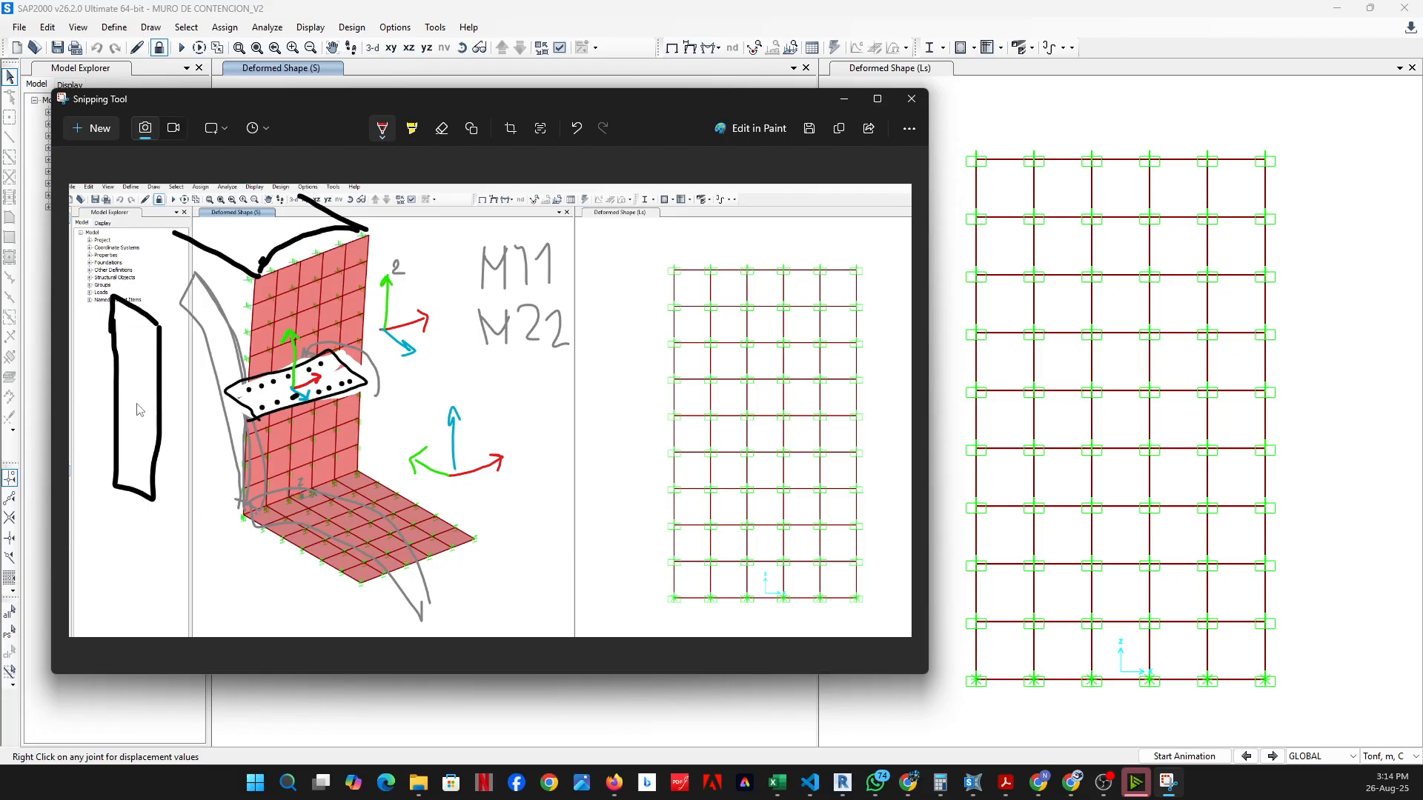
left_click_drag(137, 406, 186, 386)
left_click(387, 136)
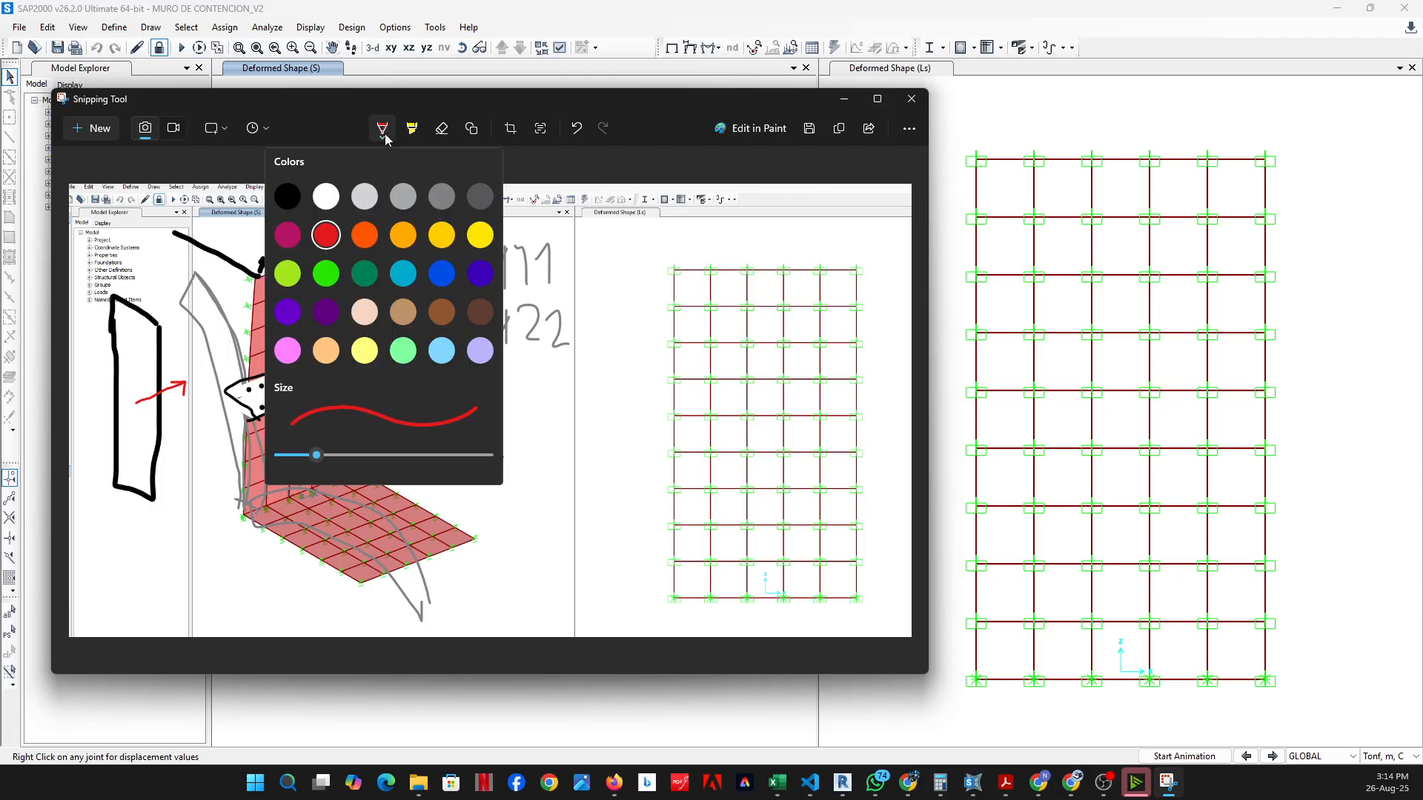
left_click(413, 278)
mouse_move(138, 403)
left_mouse_down()
mouse_move(192, 436)
mouse_move(181, 445)
left_mouse_up()
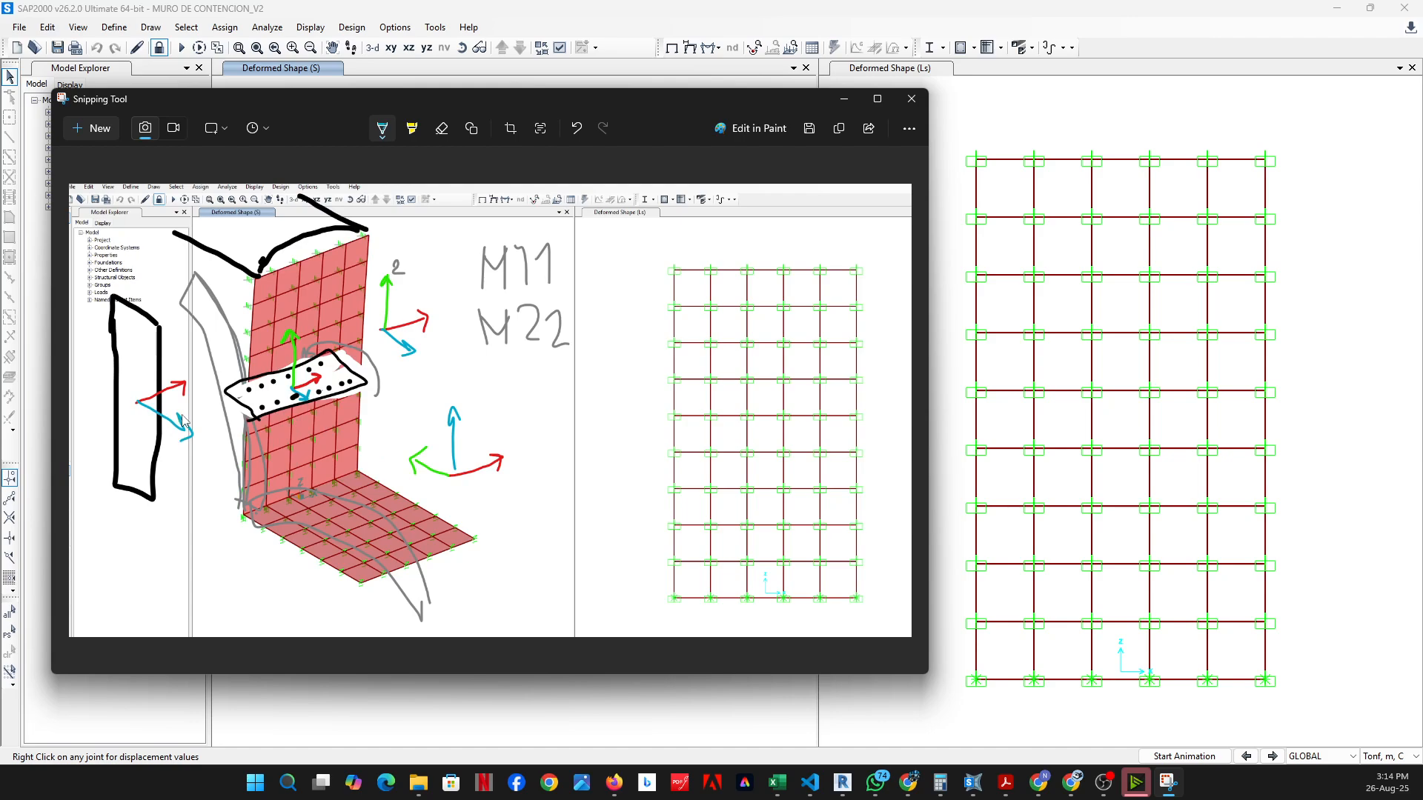
left_click(383, 134)
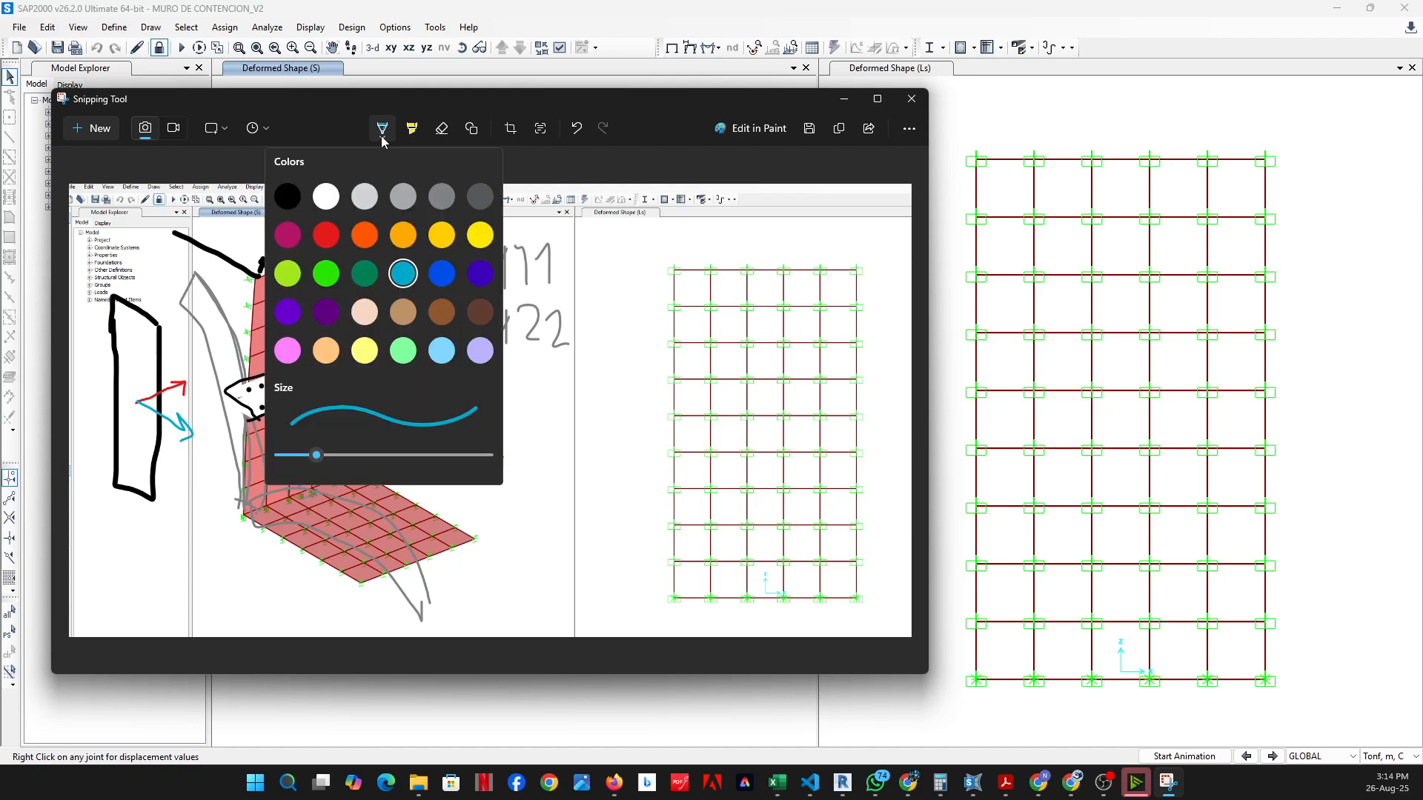
left_click(331, 277)
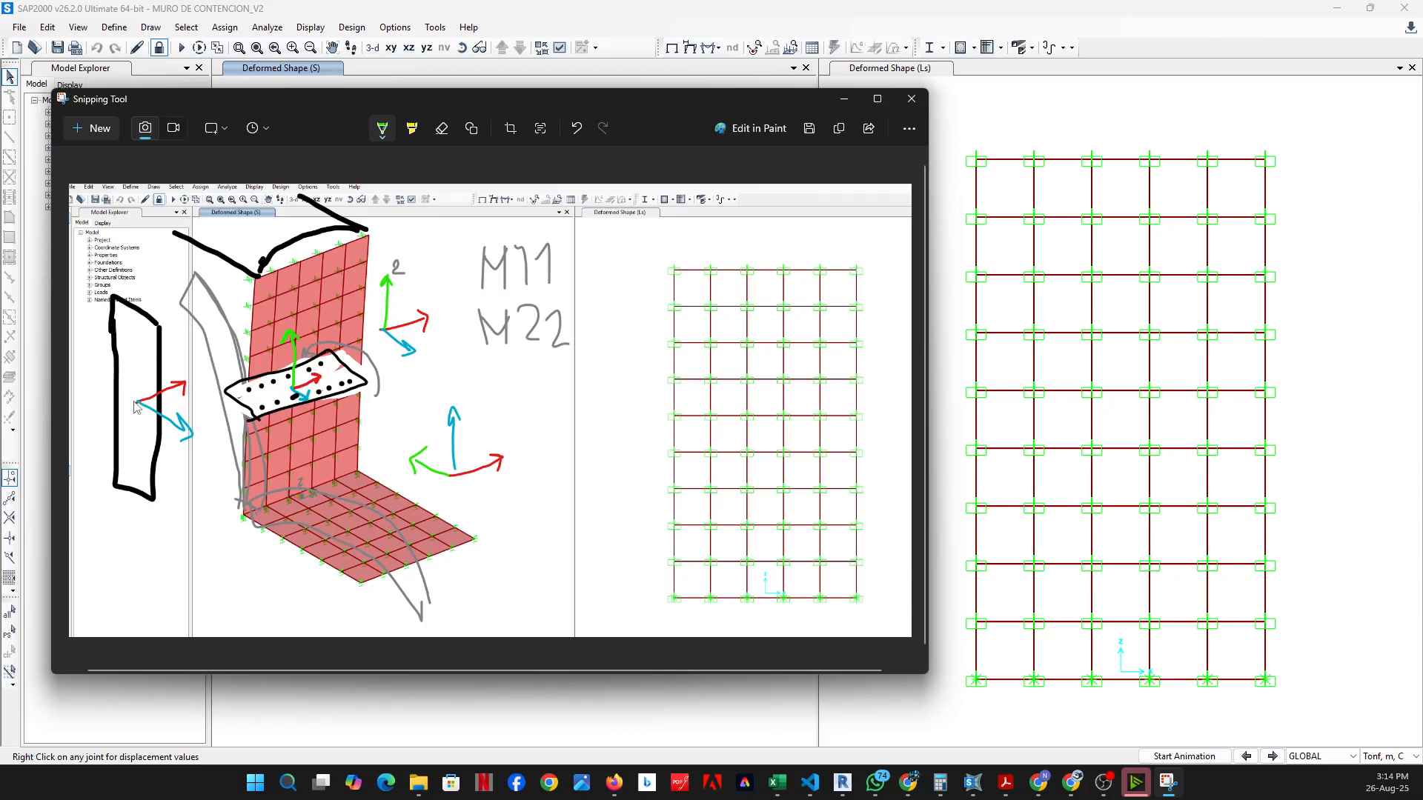
mouse_move(135, 403)
left_mouse_down()
mouse_move(140, 346)
mouse_move(147, 360)
left_mouse_up()
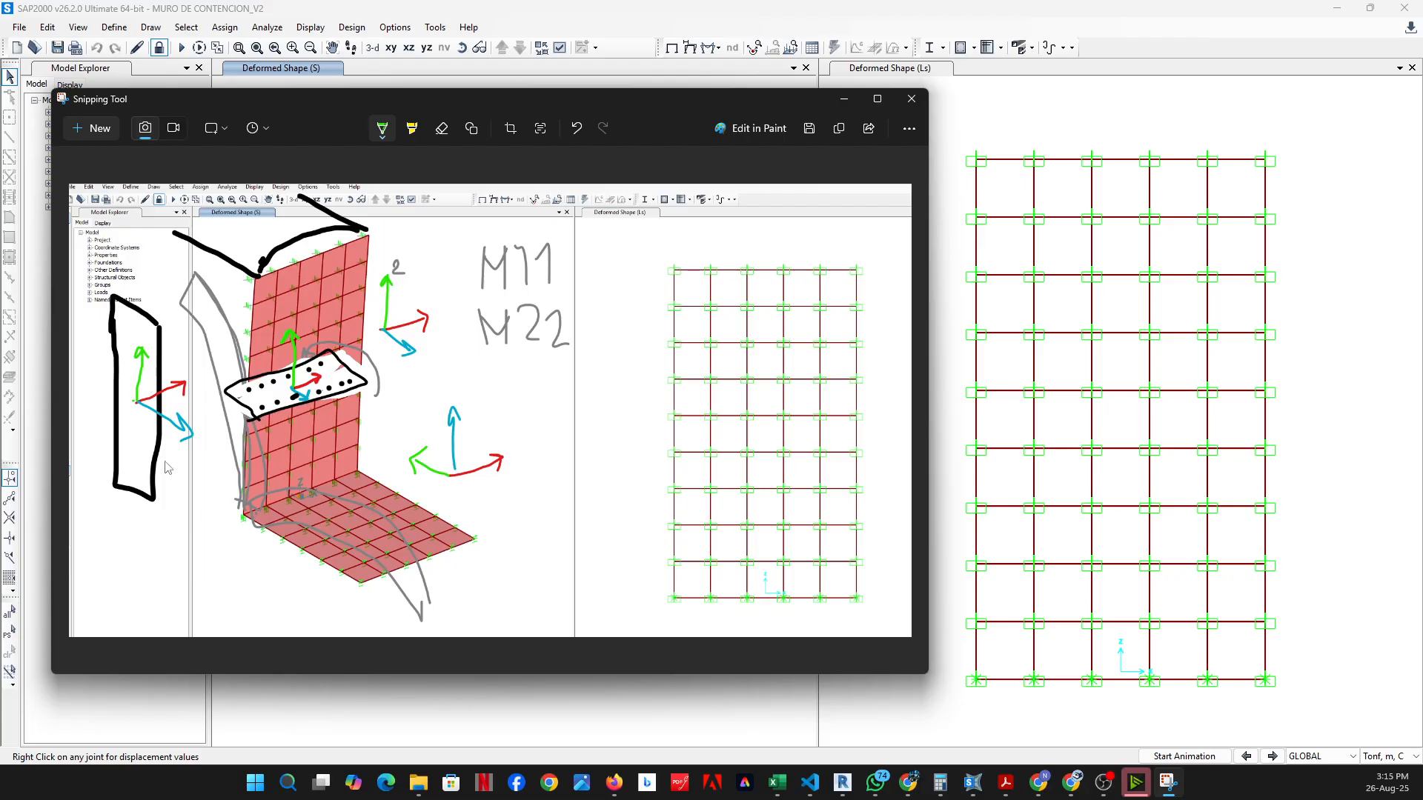
Label the vertical section's red axis 1, going over the green number in black
left_click_drag(180, 363, 186, 374)
left_click(384, 133)
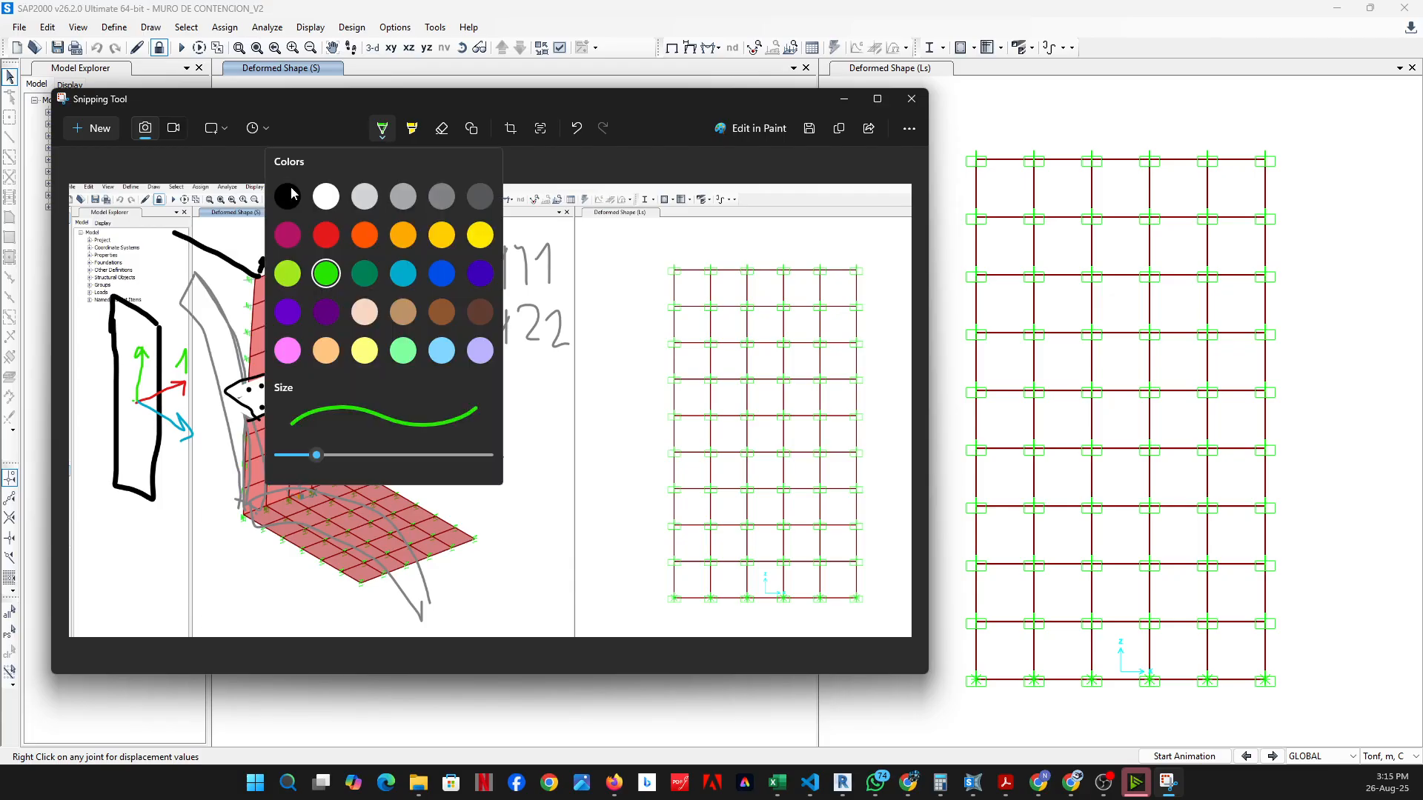
left_click(280, 204)
mouse_move(175, 364)
left_mouse_down()
mouse_move(183, 350)
mouse_move(188, 374)
left_mouse_up()
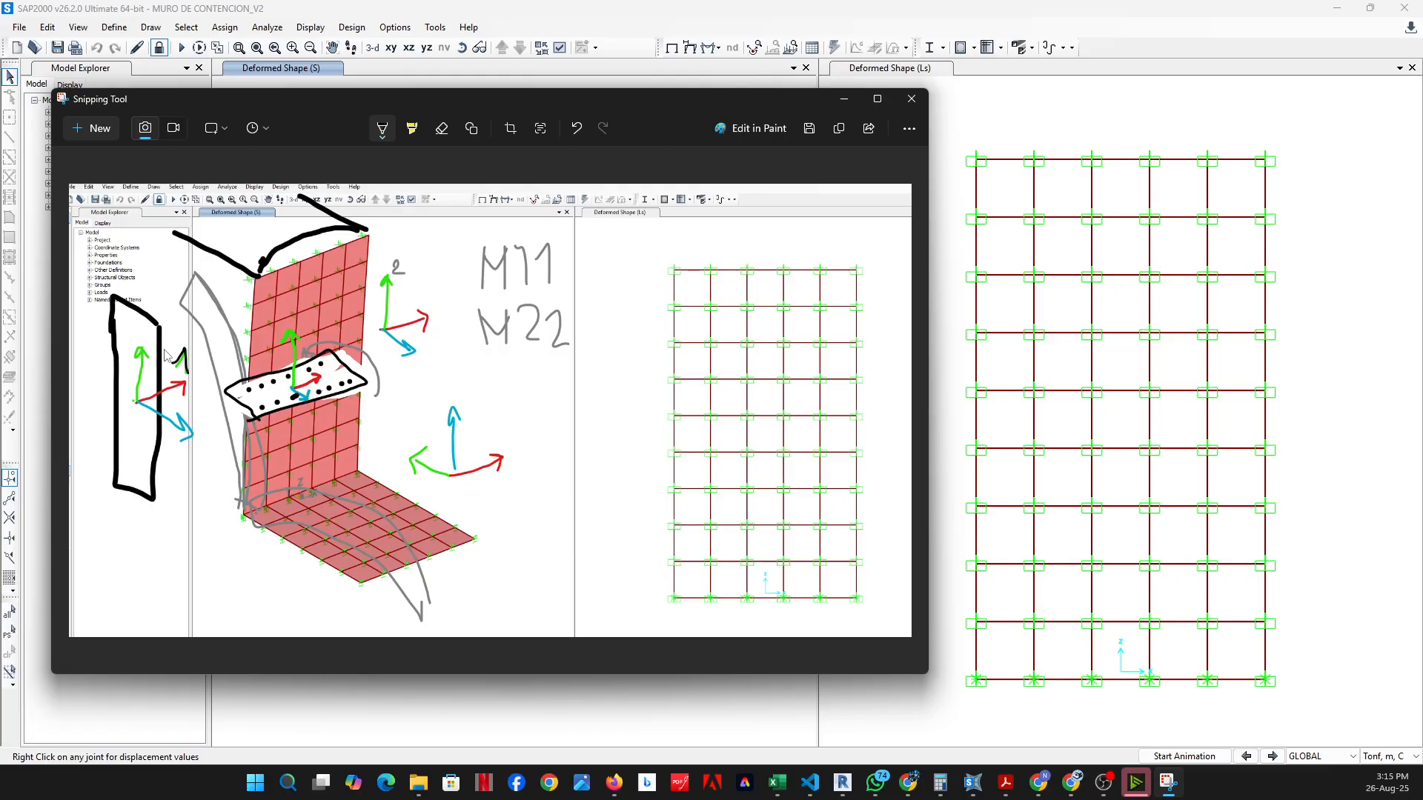
Mark thick black reinforcement dots down both sides of the vertical section and draw a slanted black line across its upper end
left_click(383, 131)
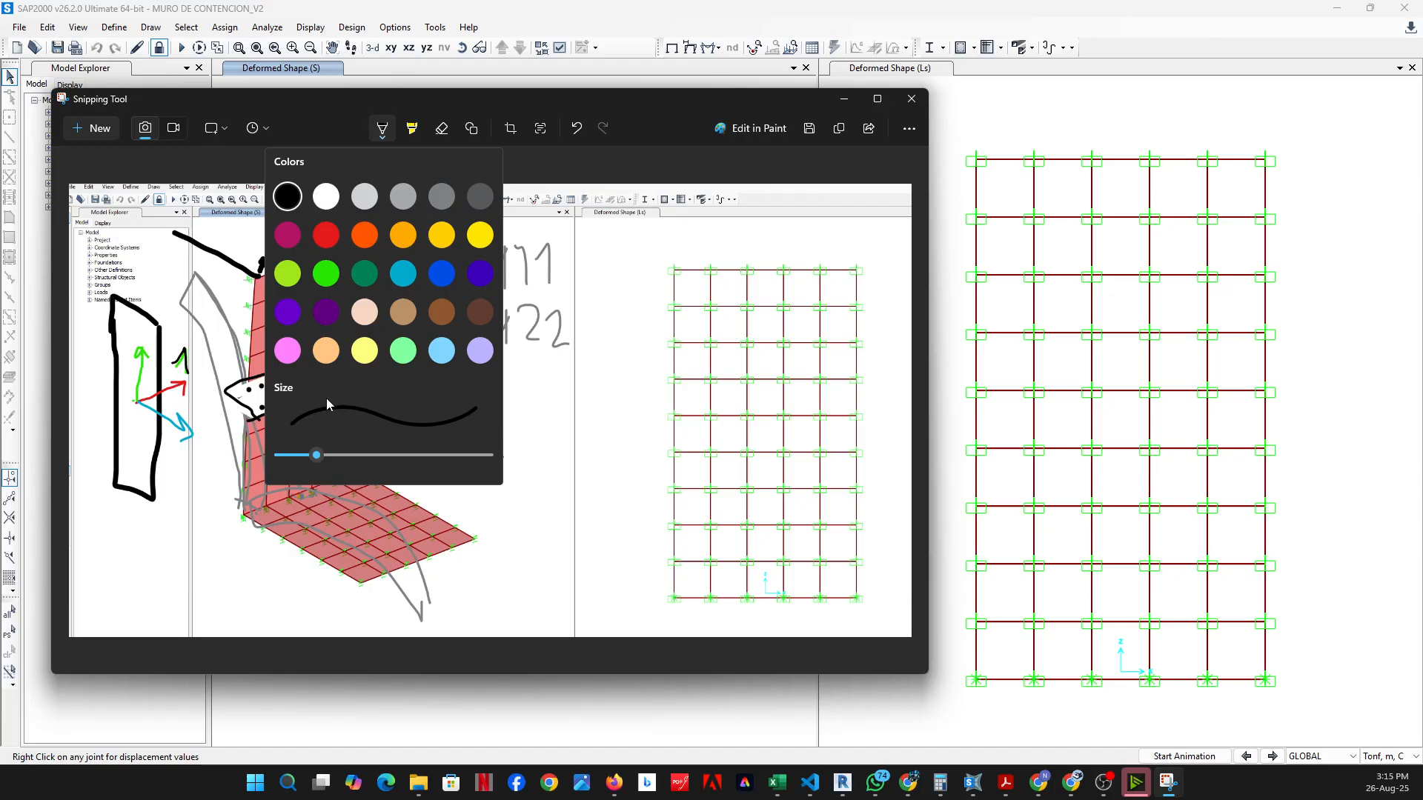
left_click_drag(315, 456, 383, 455)
left_click(182, 332)
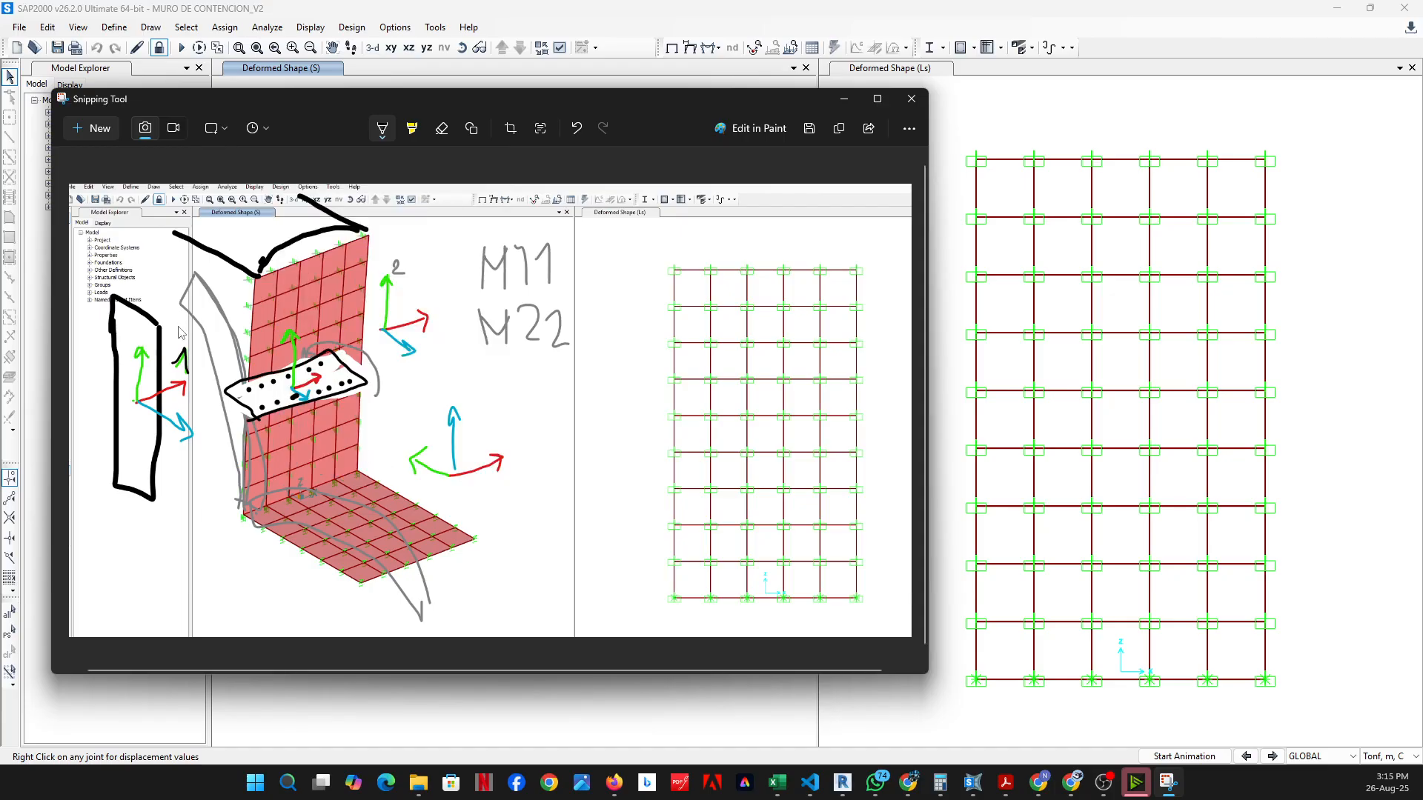
left_click(121, 322)
left_click(123, 342)
left_click(123, 358)
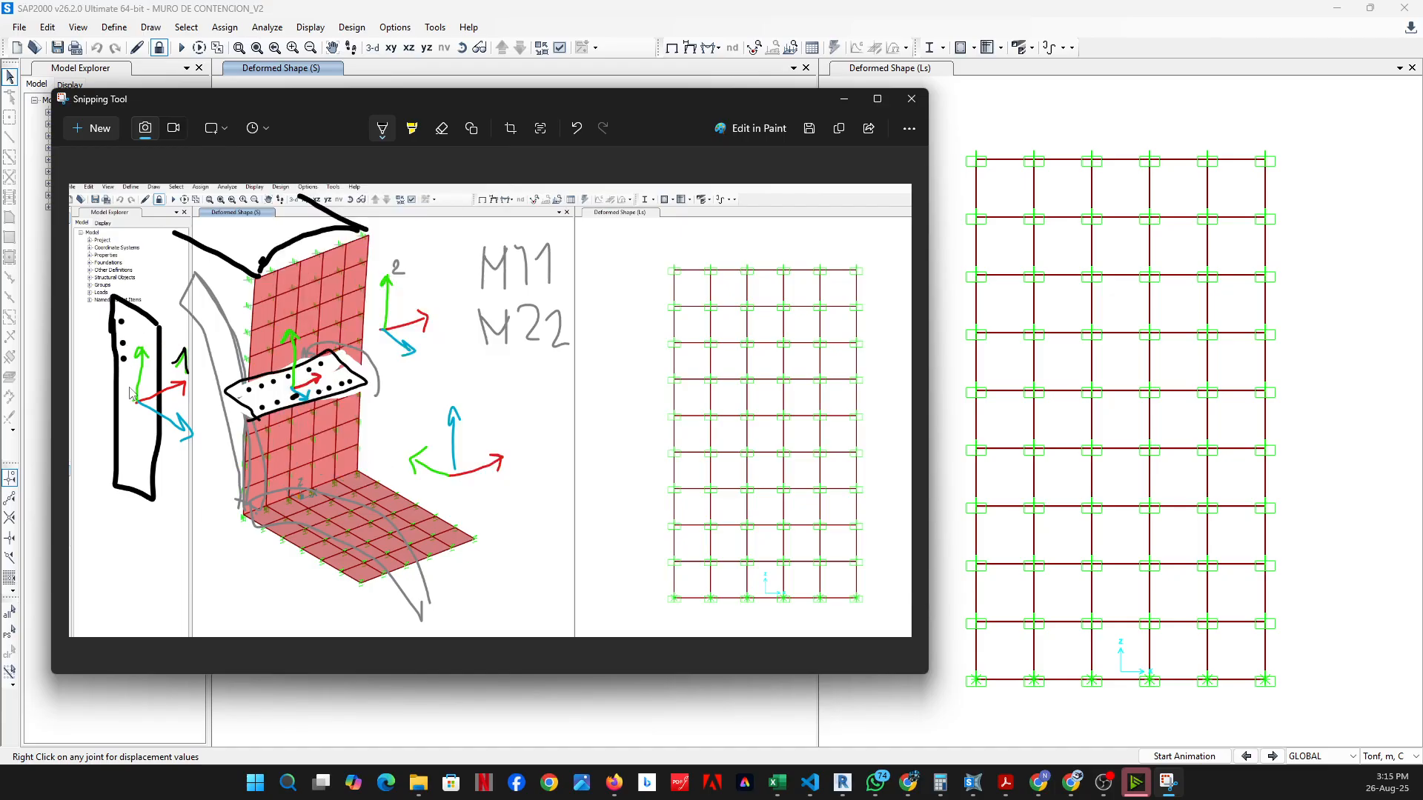
left_click(124, 376)
left_click(124, 390)
left_click(123, 404)
left_click(124, 433)
left_click(125, 447)
left_click(125, 460)
left_click(141, 474)
left_click(149, 449)
left_click(148, 437)
left_click(144, 378)
left_click(146, 332)
left_click_drag(73, 337, 189, 292)
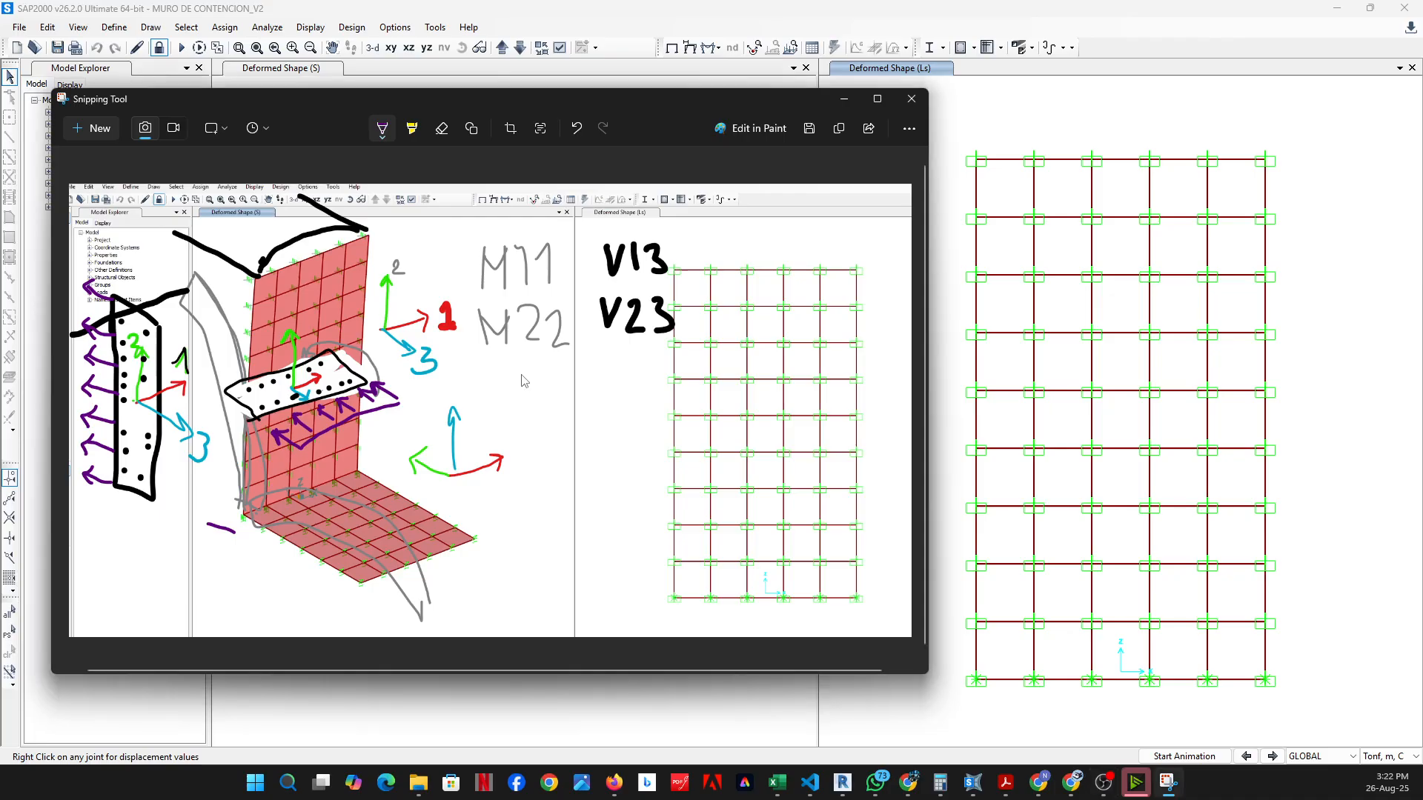
Underline the handwritten labels M22 and V23 in purple
left_click_drag(486, 359, 557, 360)
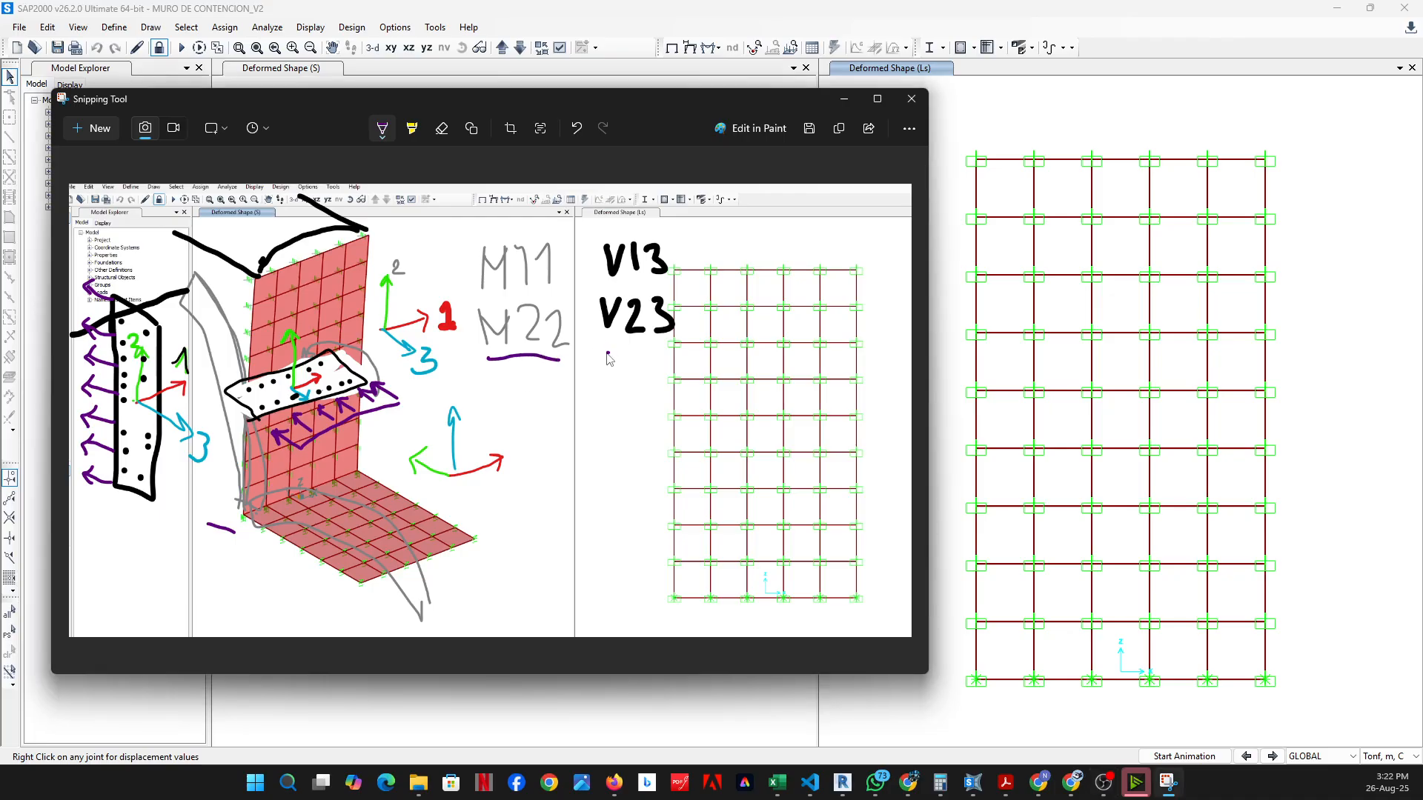
left_click_drag(606, 354, 683, 357)
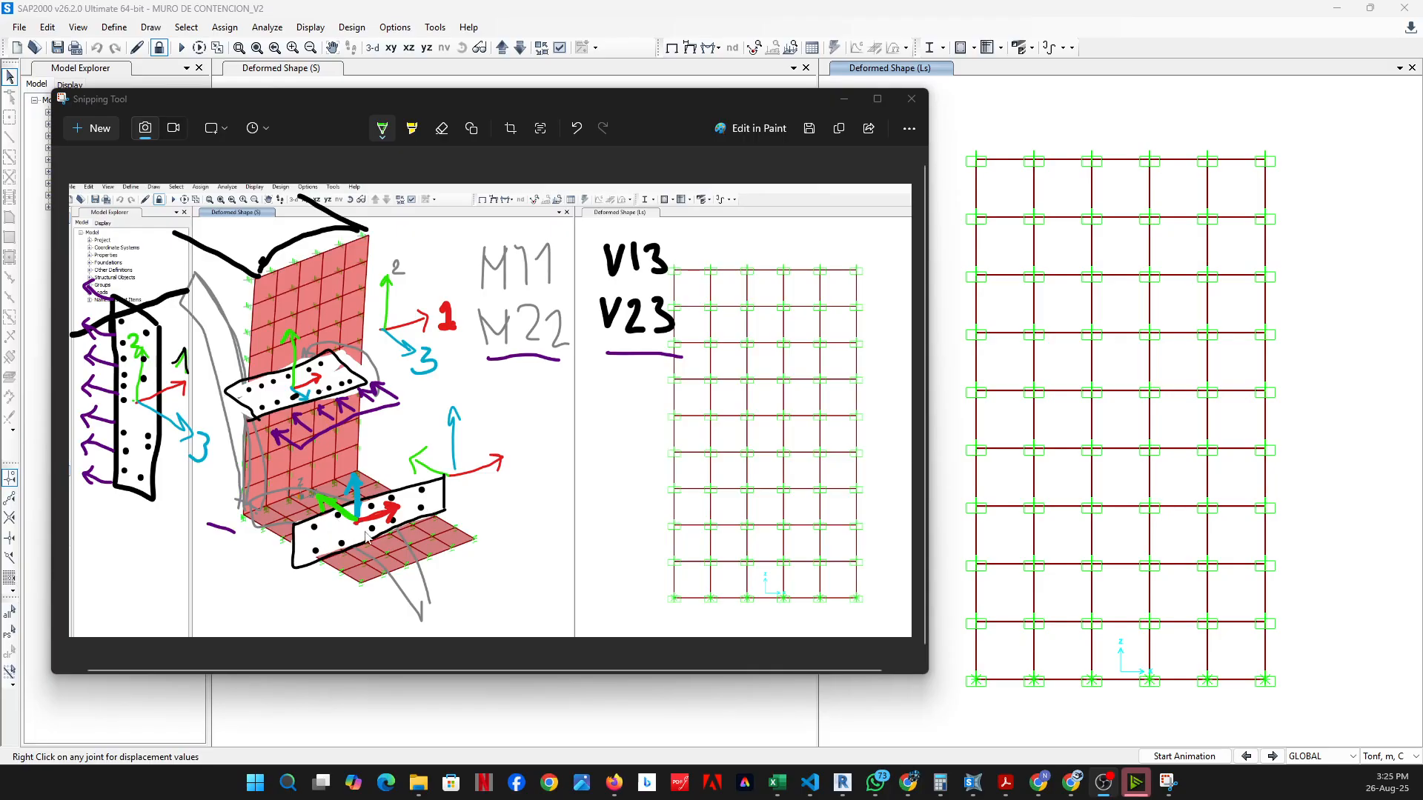
Move the annotated capture aside, switch to SAP2000 and display the undeformed shape in the 3-D view
left_click(732, 114)
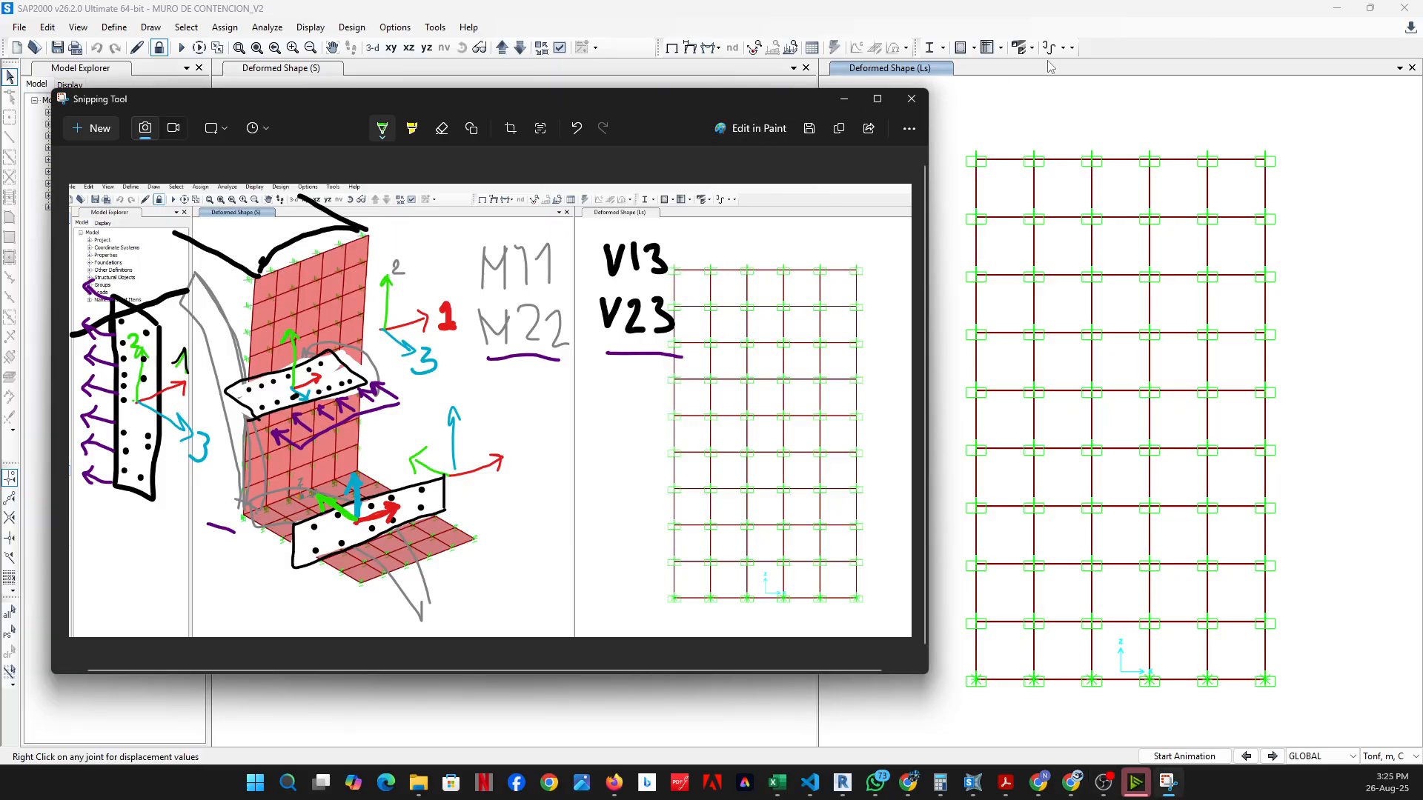
left_click_drag(777, 111, 410, 228)
left_click(718, 302)
key("F4")
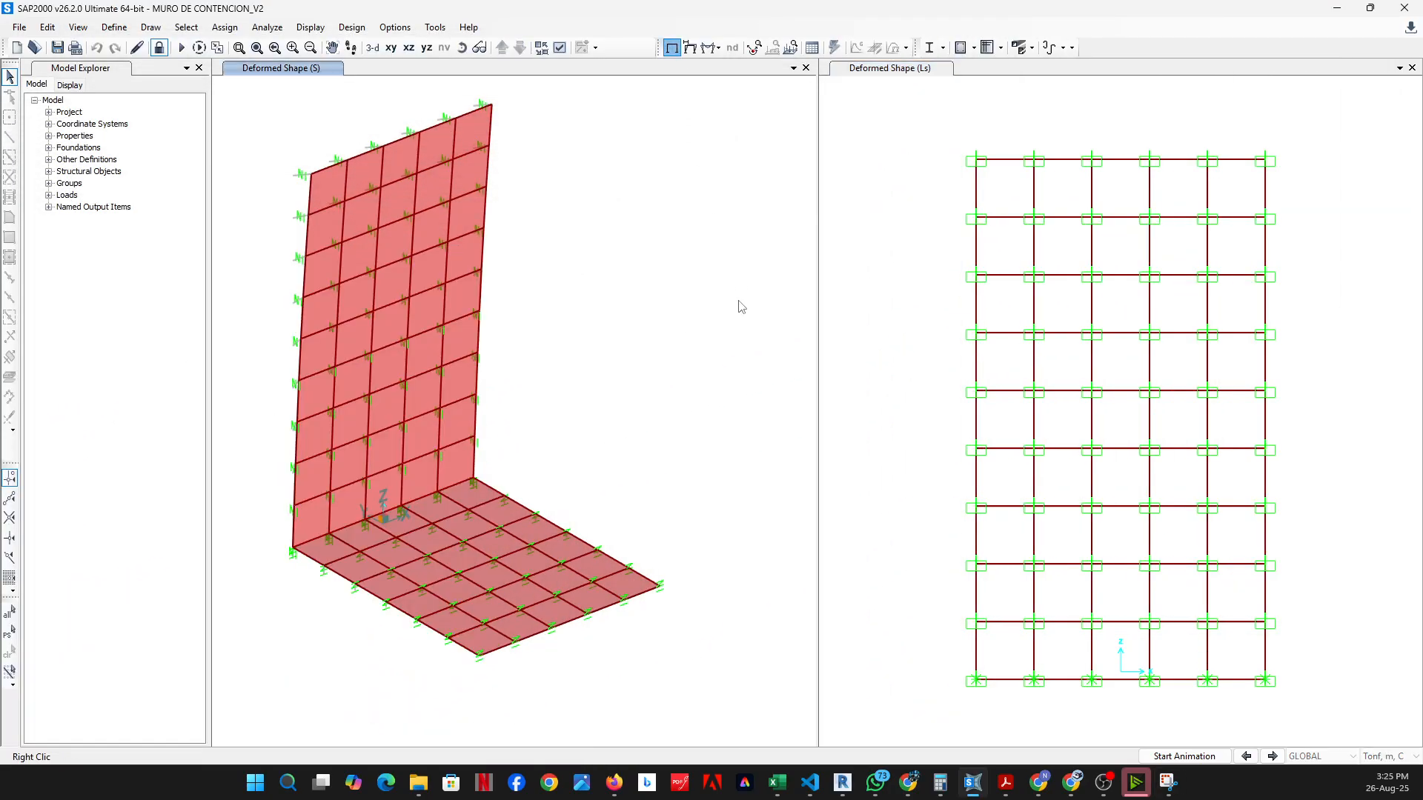
scroll(593, 675, "up", 5)
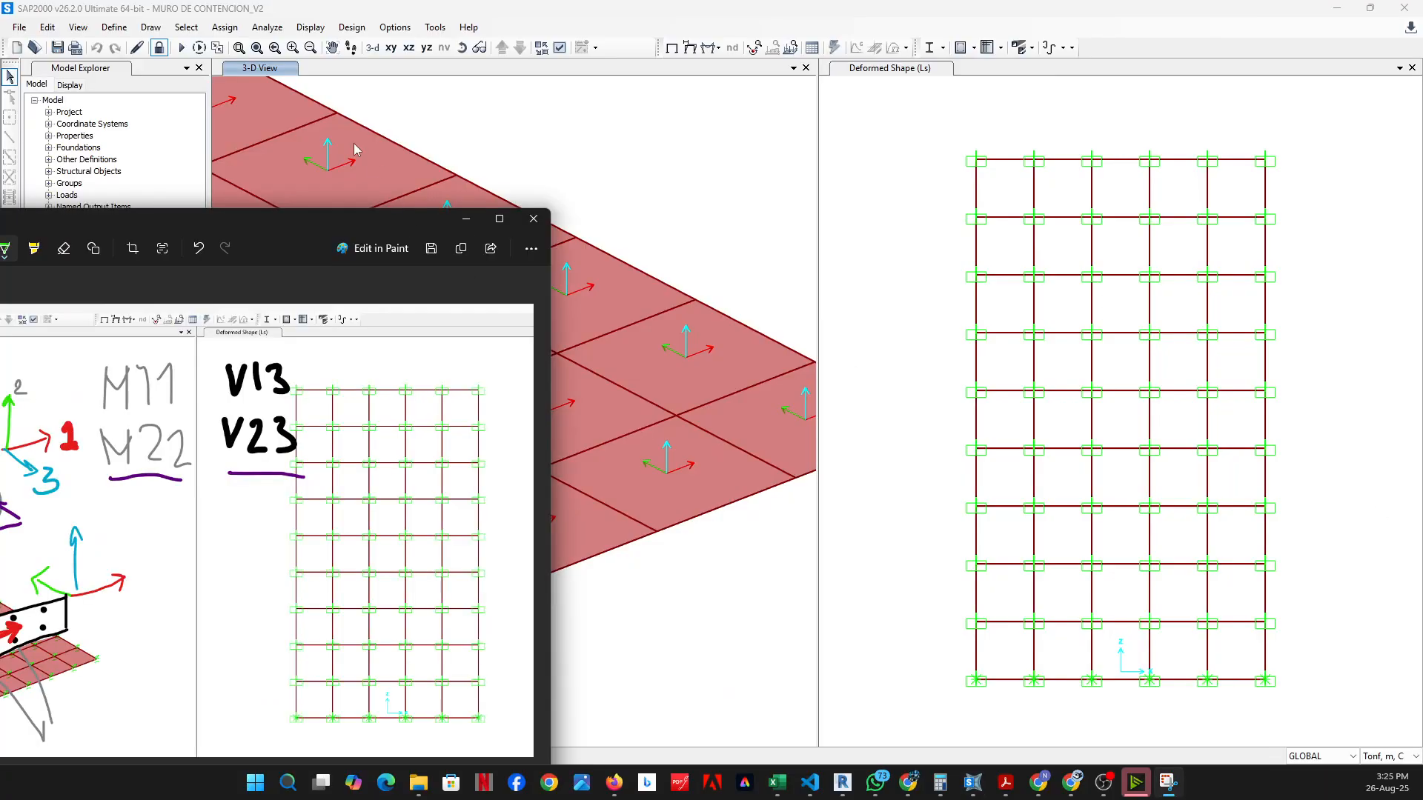
Enlarge the annotated capture to review the sketched sections and axes, and minimize it to return to the whole SAP2000 model
left_click_drag(320, 221, 1188, 85)
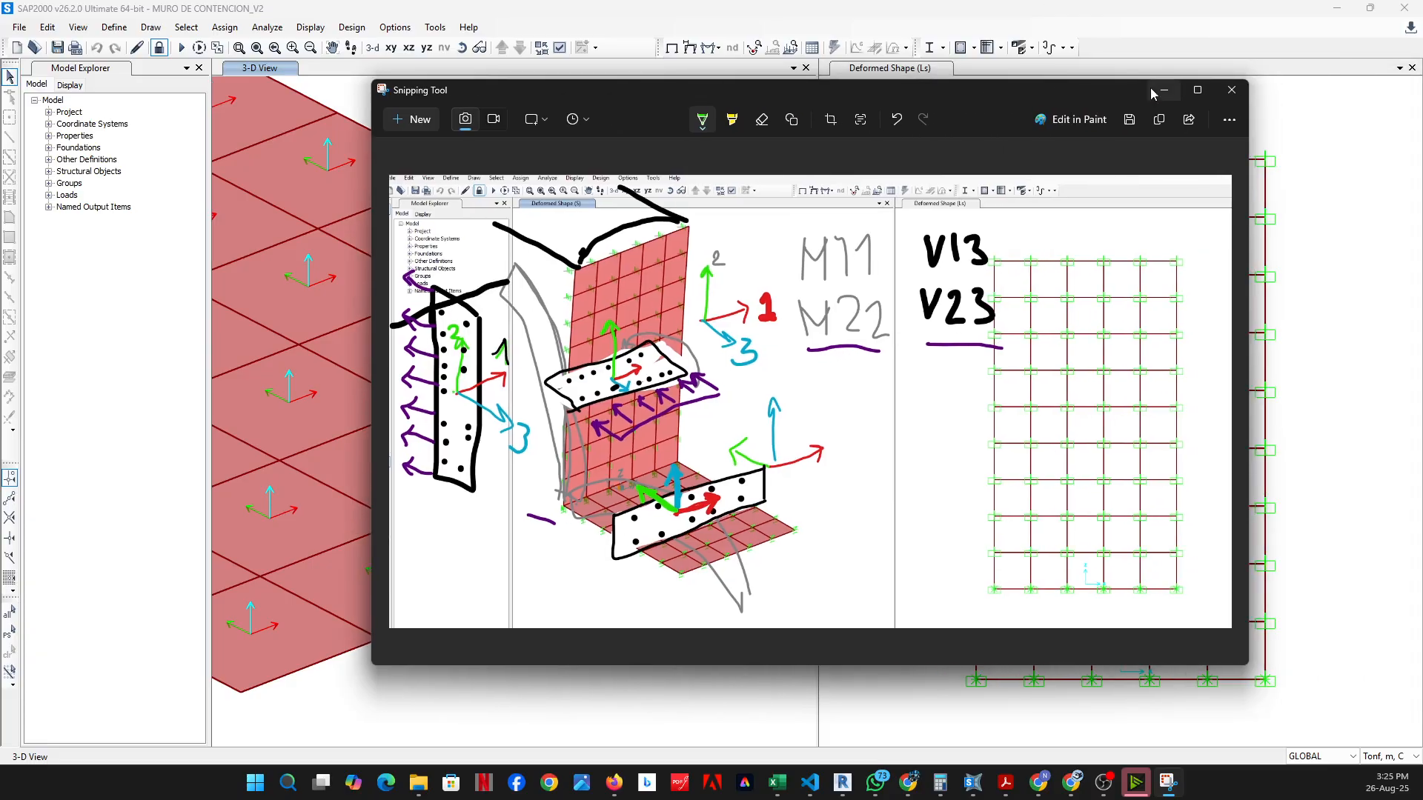
double_click(1200, 89)
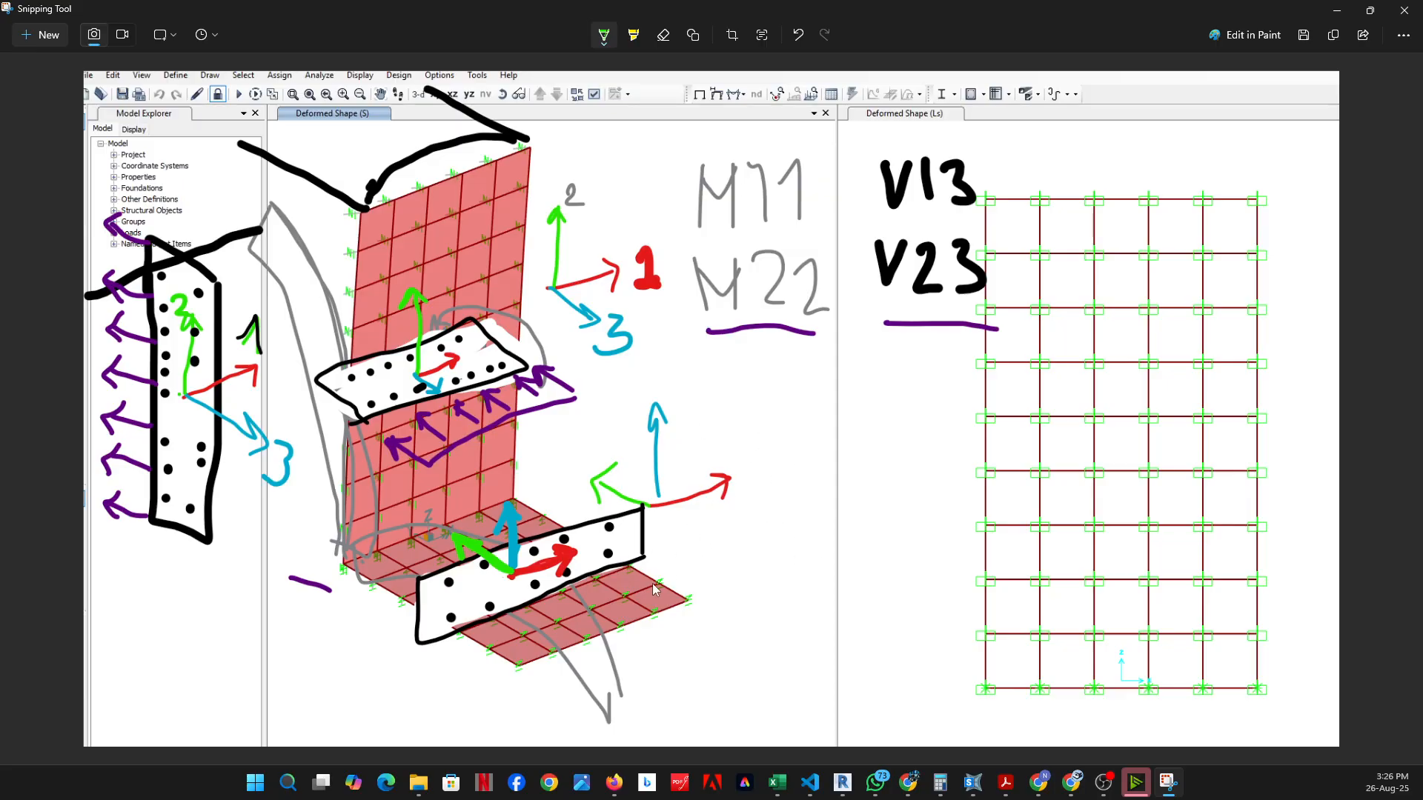
left_click(1339, 15)
scroll(615, 538, "down", 3)
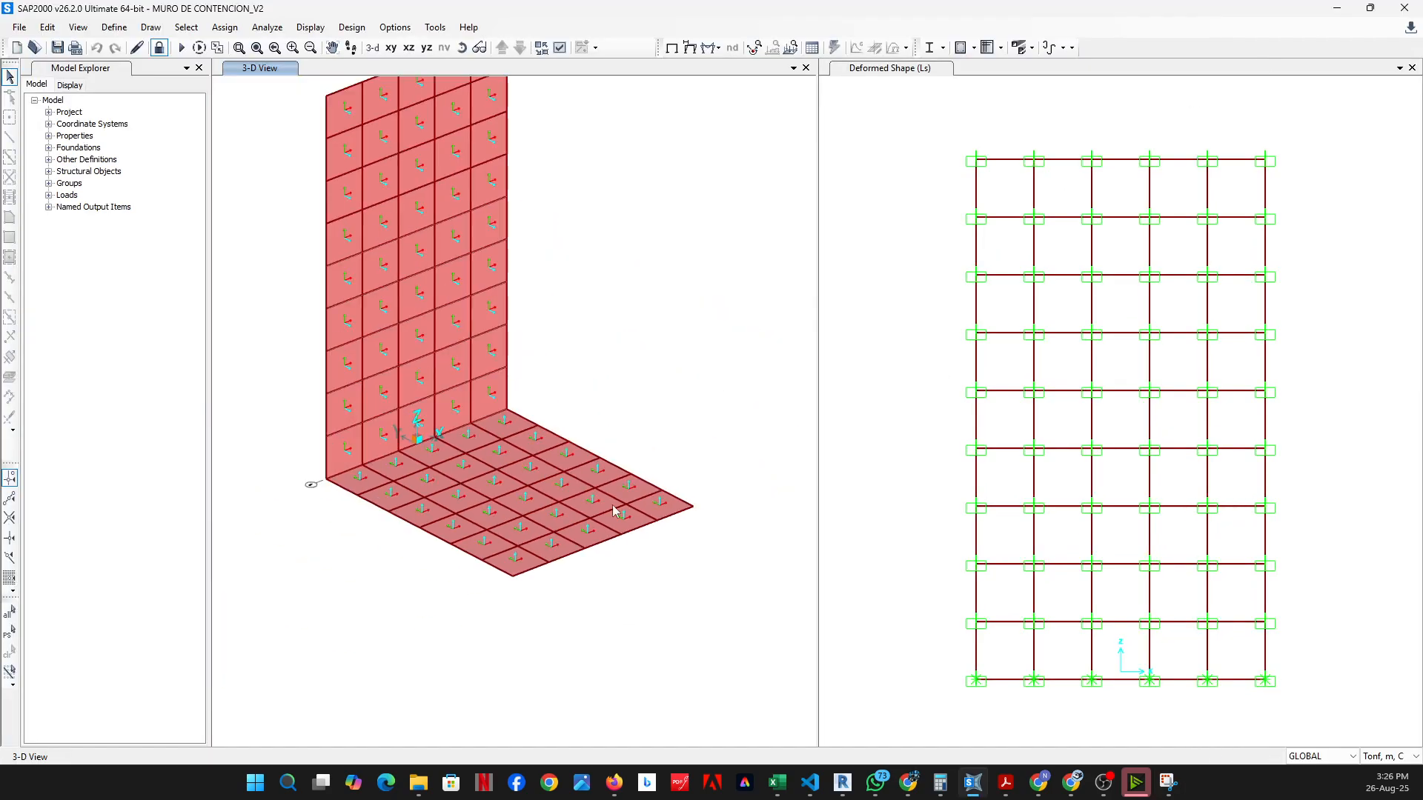
Display the M22 shell resultant forces in the 3-D view for combination 1.2D+1.6H, averaged at all joints
left_click(719, 48)
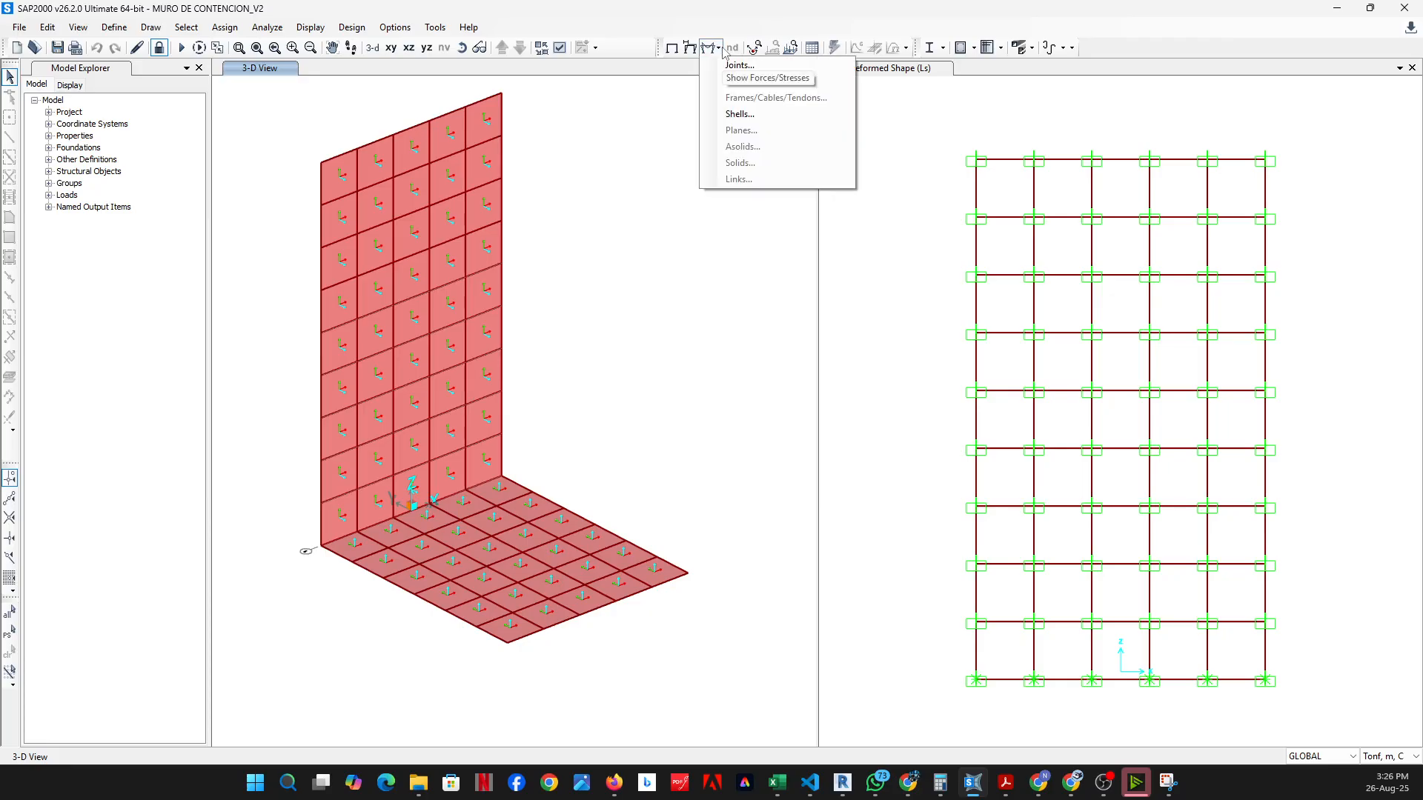
left_click(760, 116)
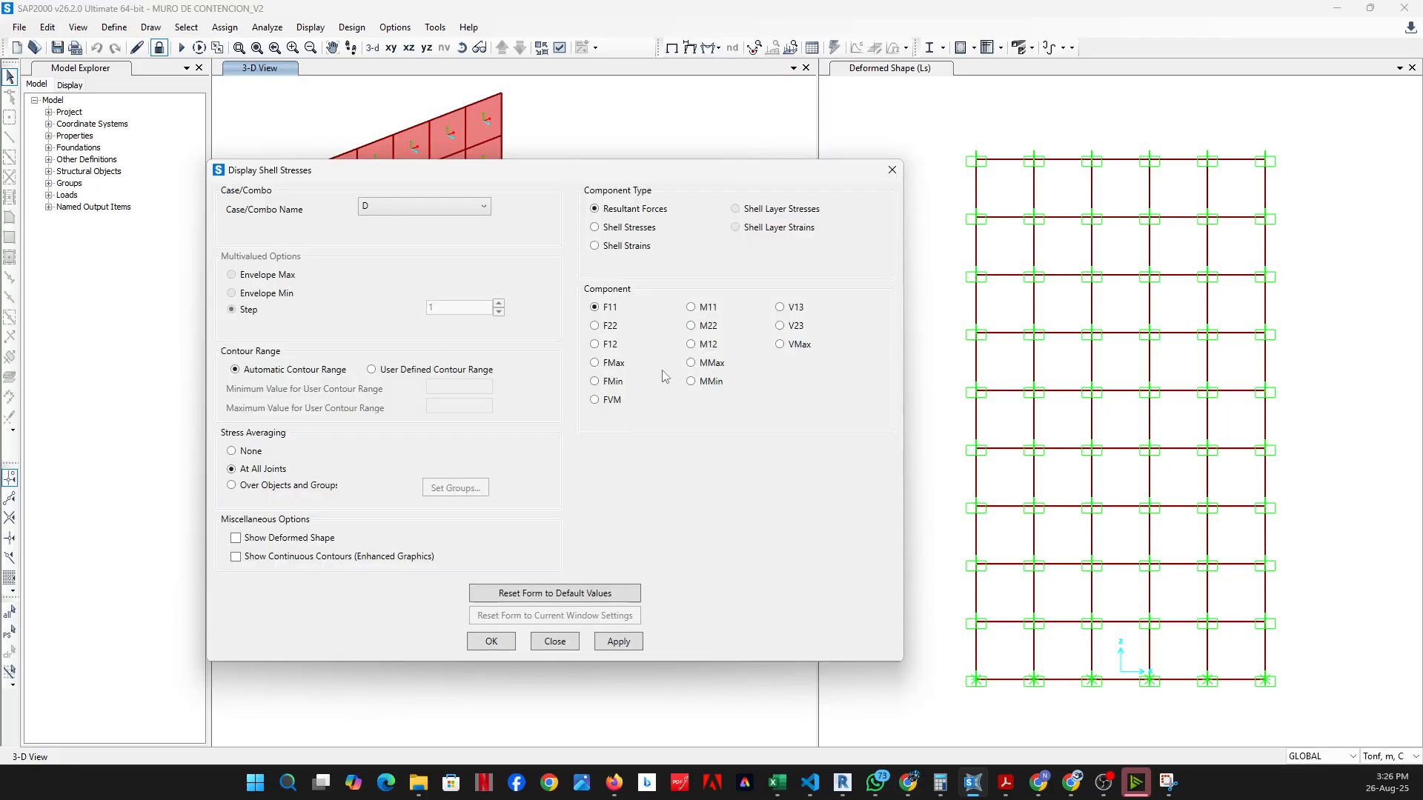
left_click(475, 202)
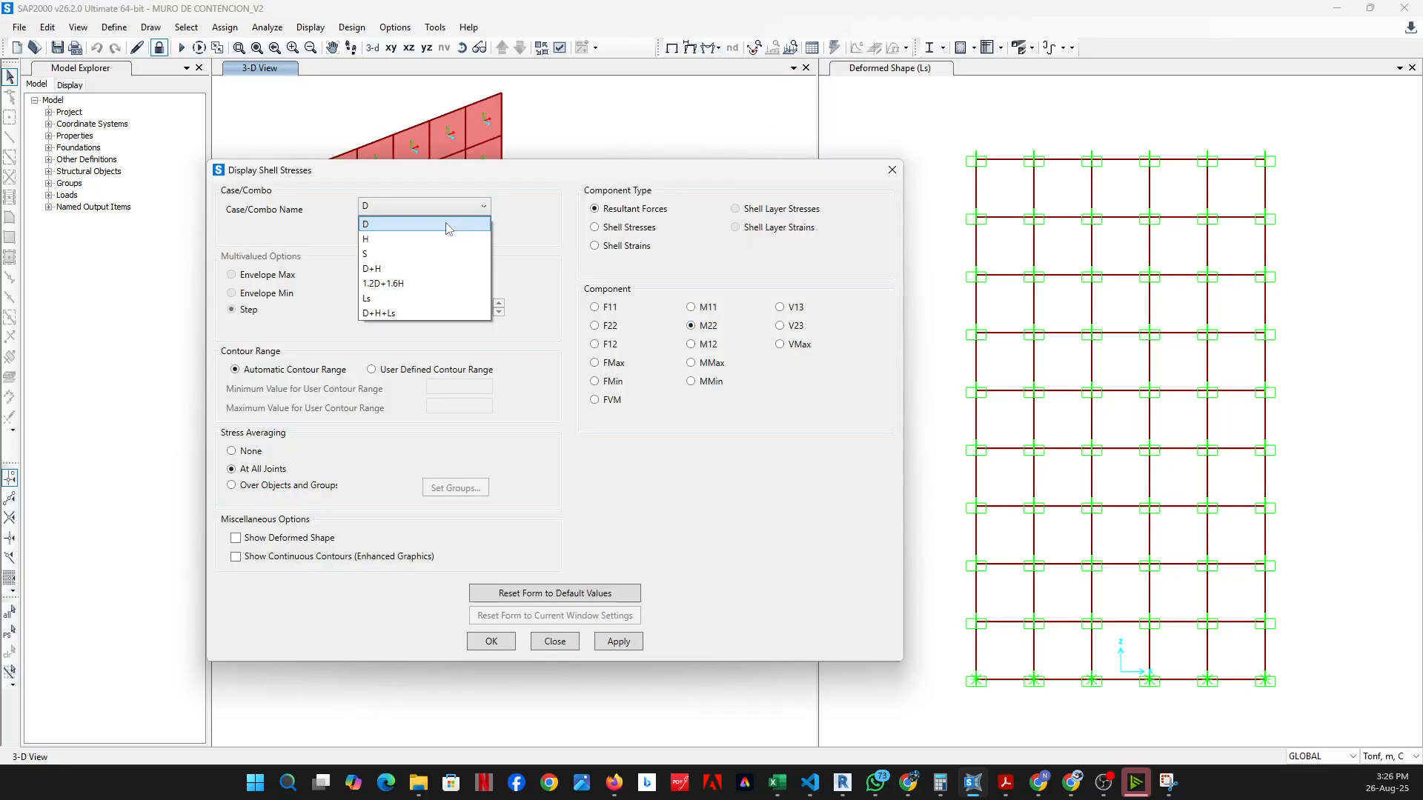
left_click(410, 284)
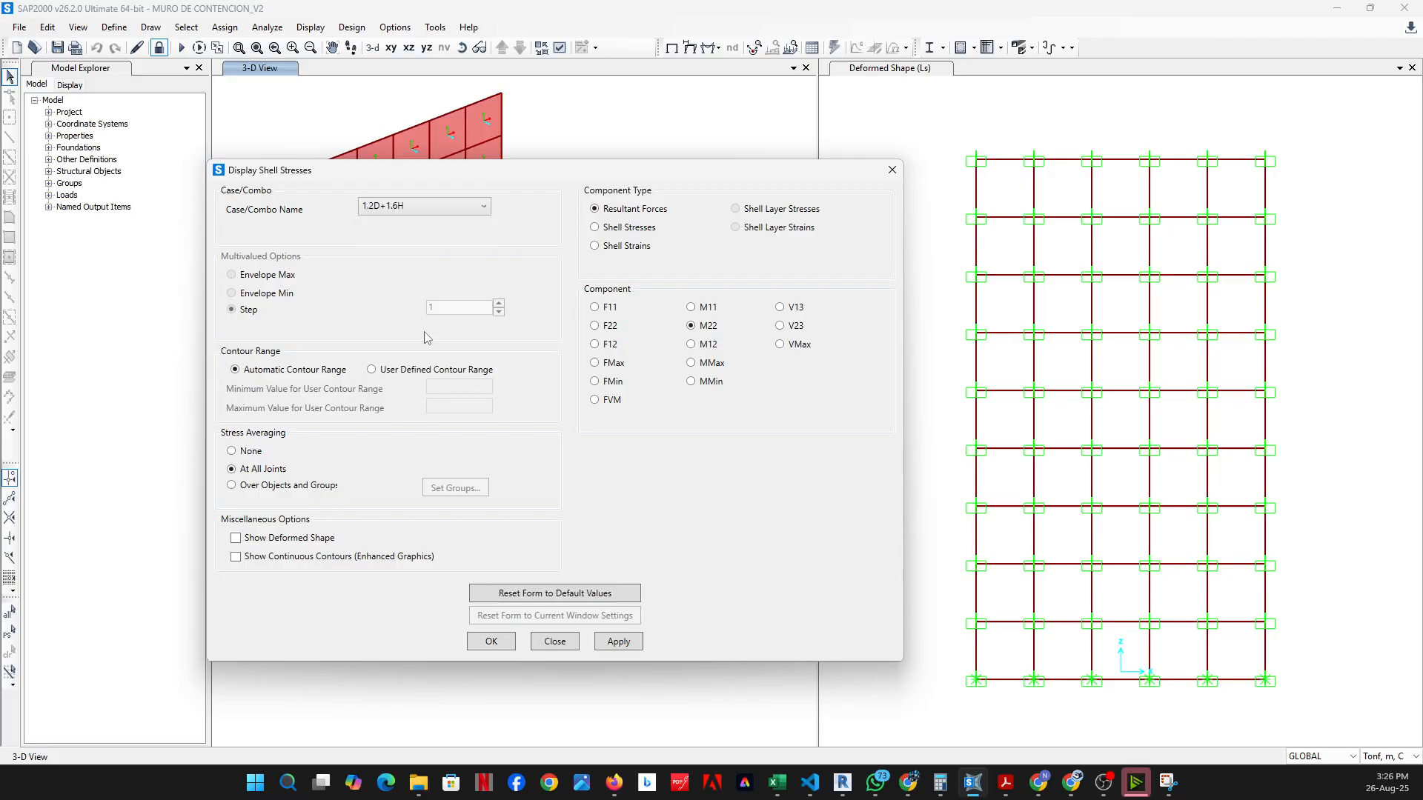
left_click(638, 638)
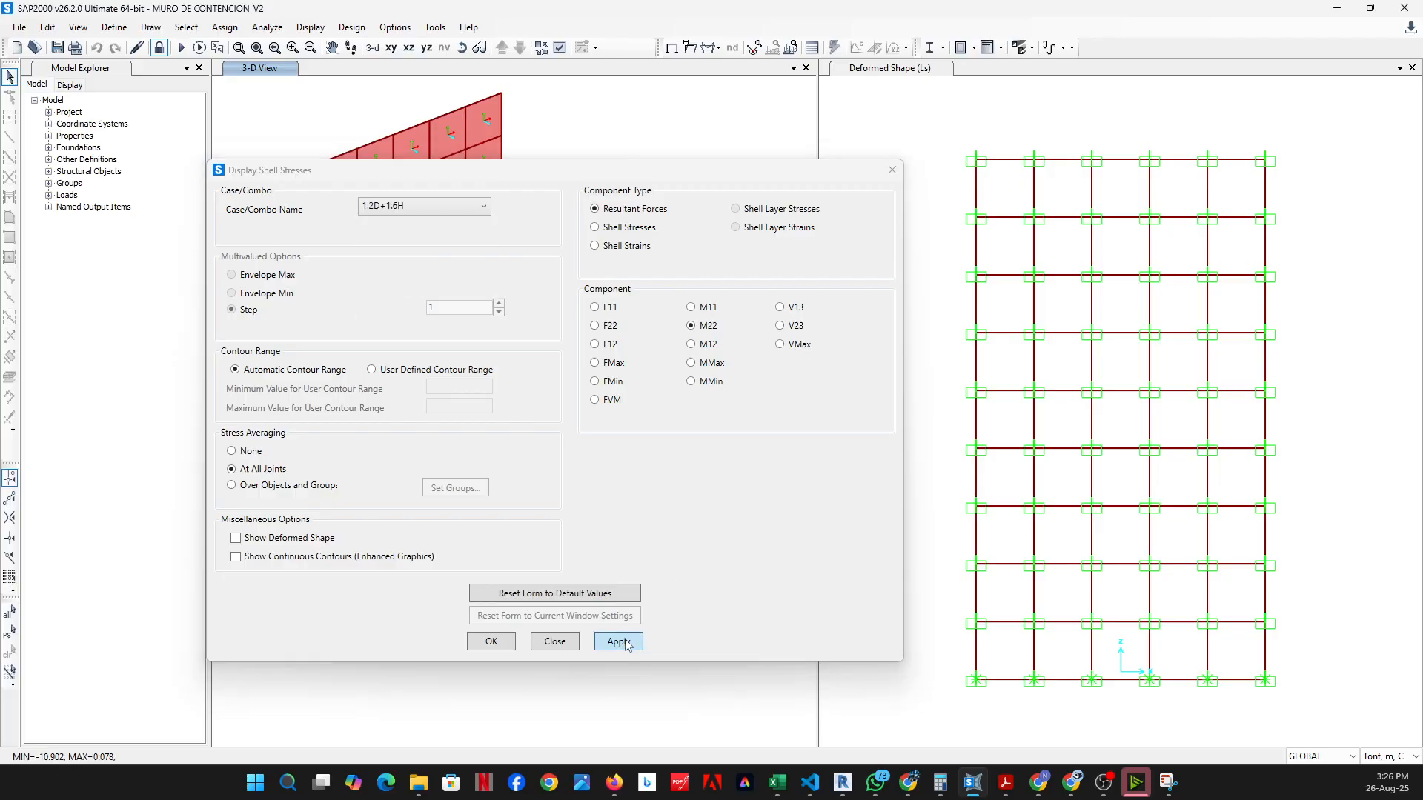
left_click(563, 643)
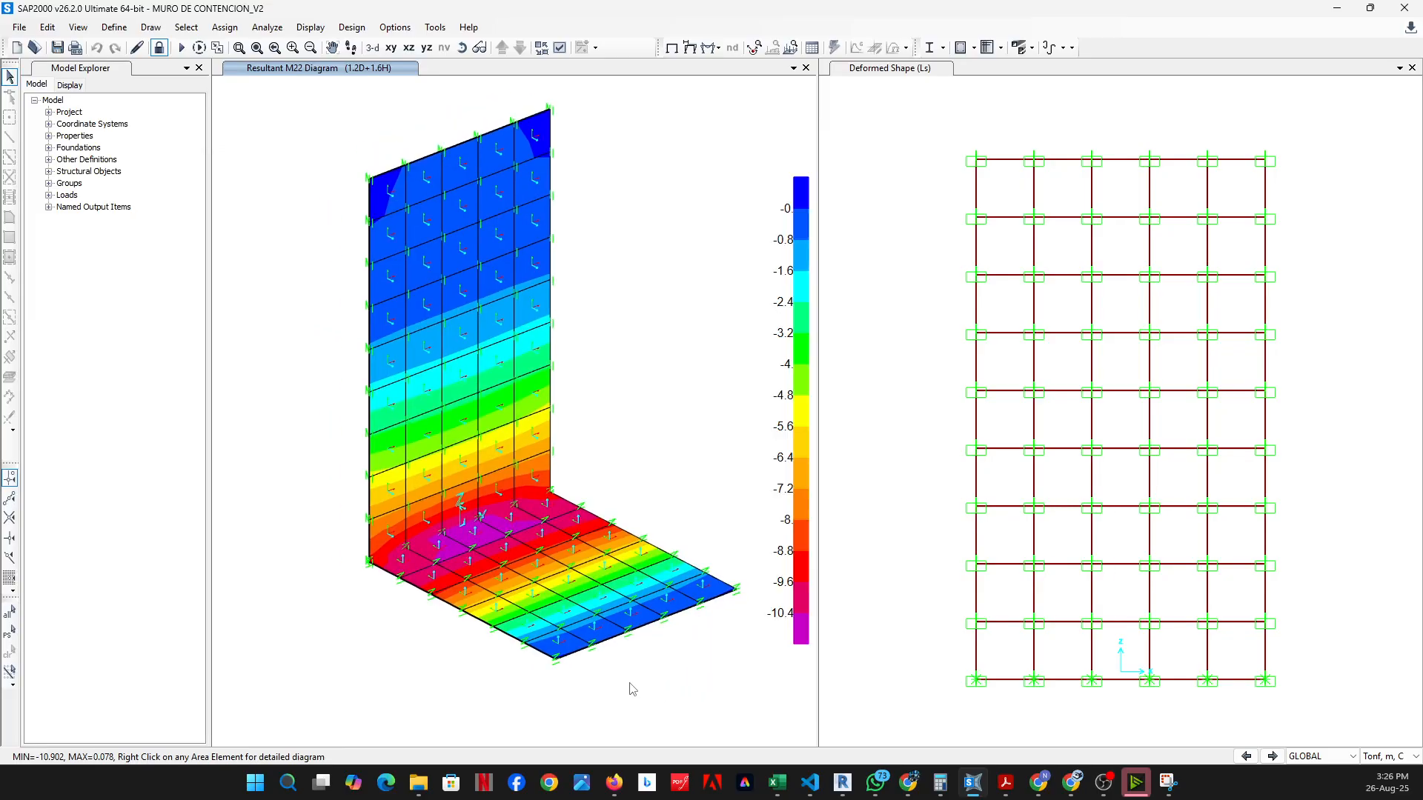
Turn off the area local axes in the M22 diagram view
scroll(499, 567, "up", 3)
scroll(422, 497, "down", 3)
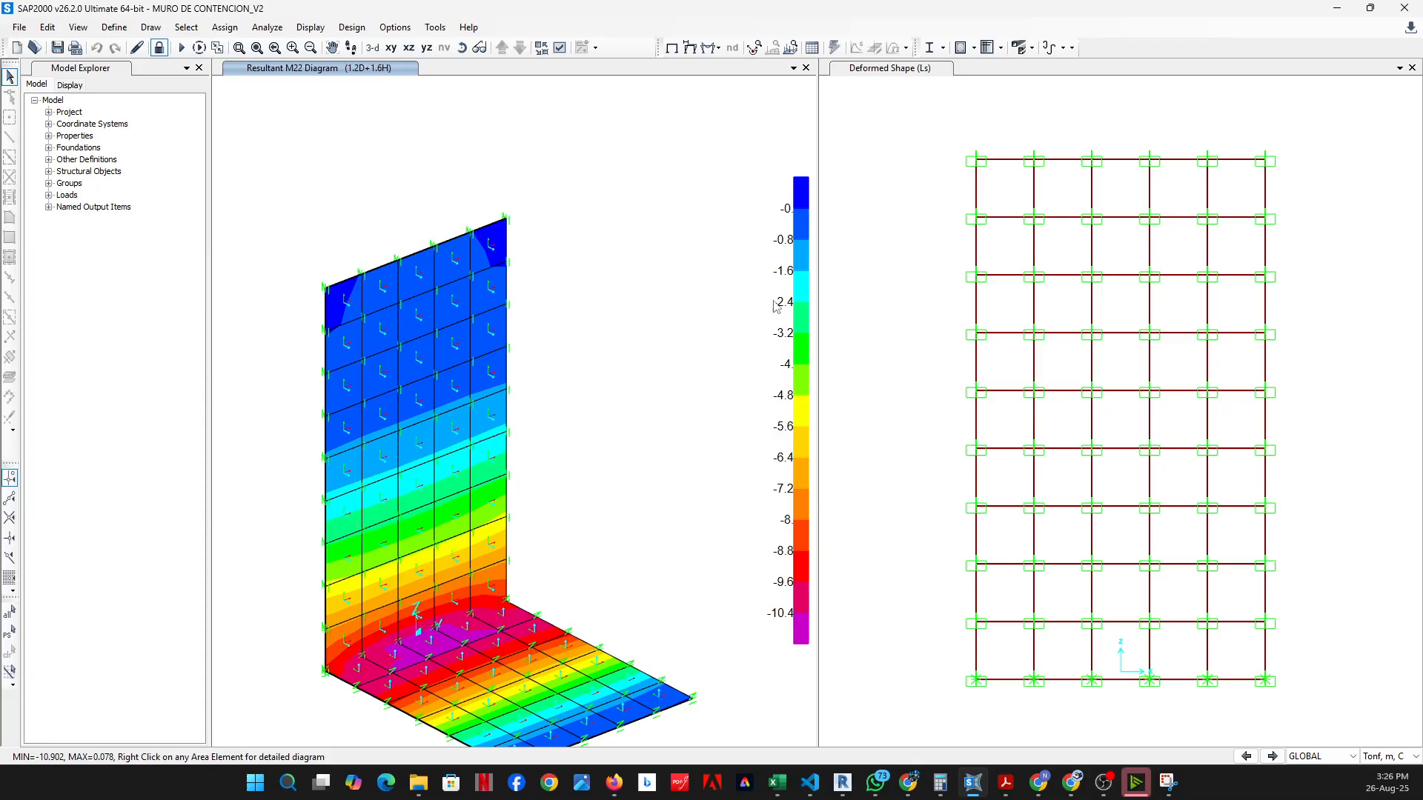
middle_click_drag(504, 602, 521, 534)
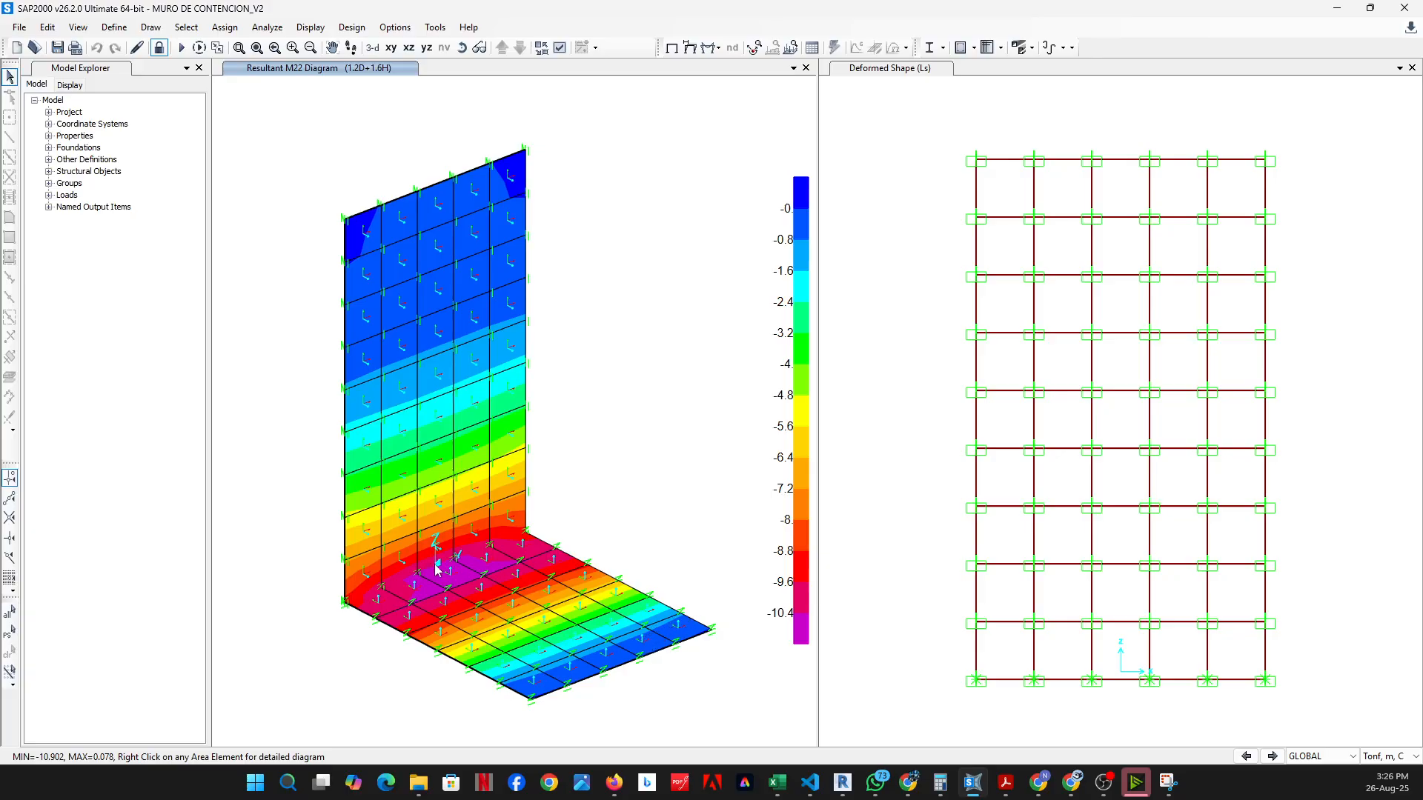
scroll(441, 563, "up", 2)
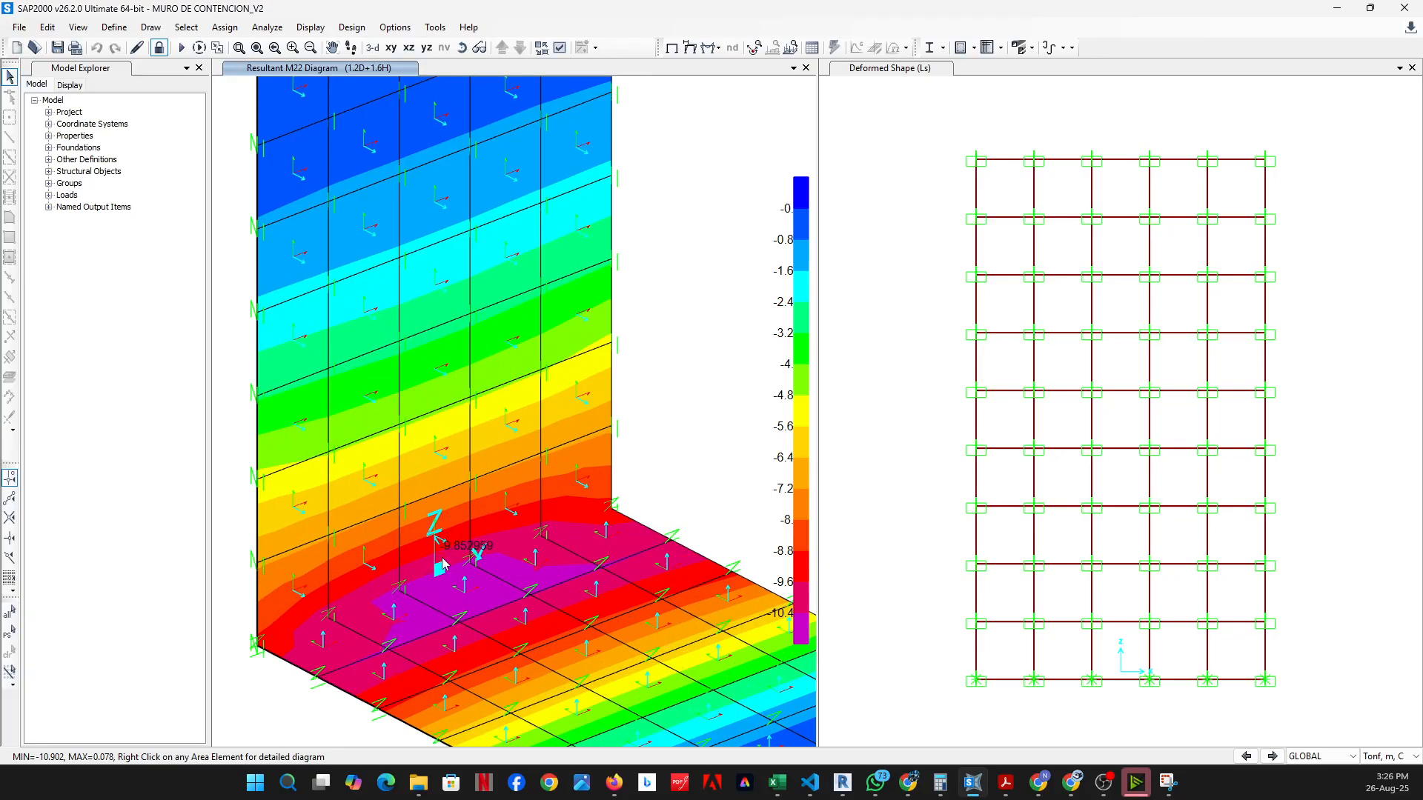
left_click(559, 46)
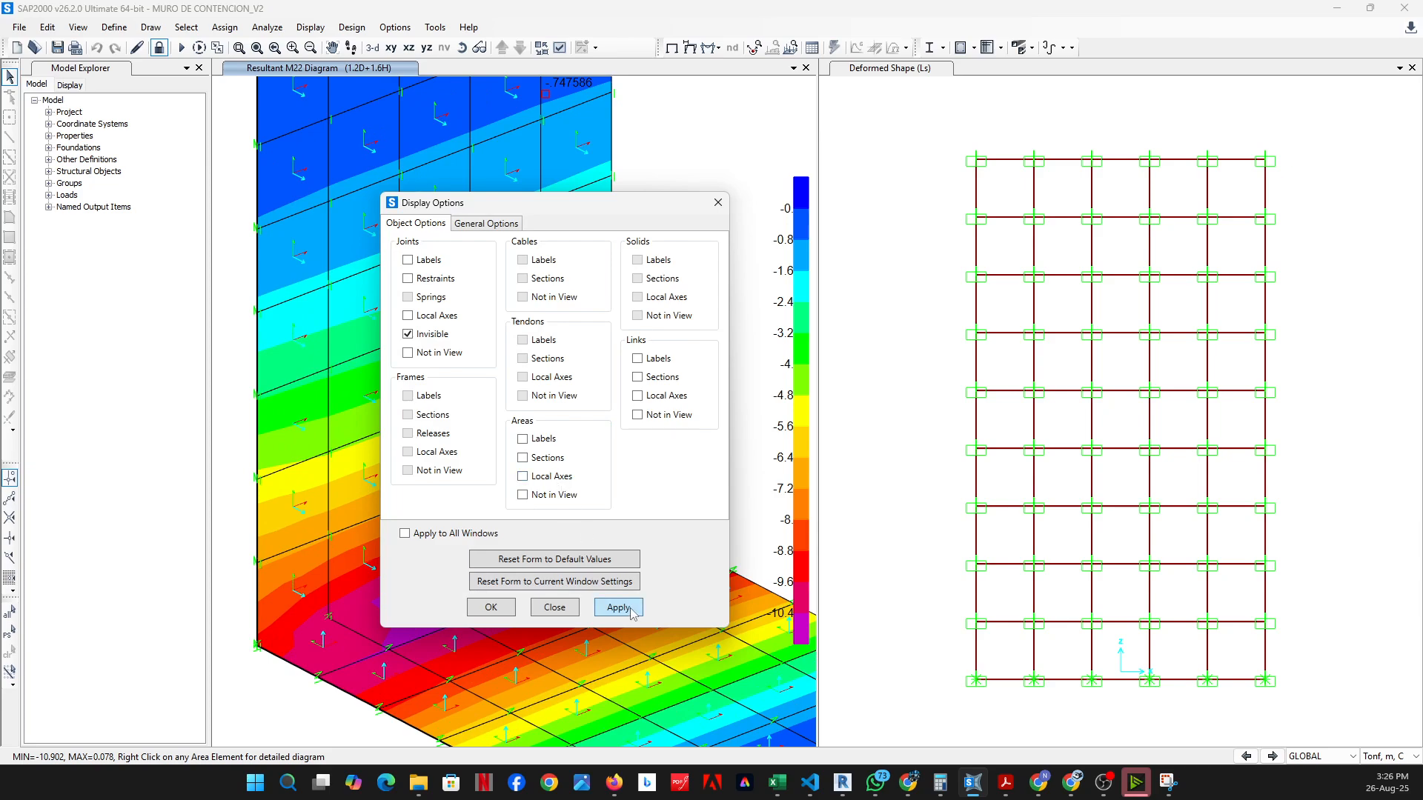
left_click(508, 610)
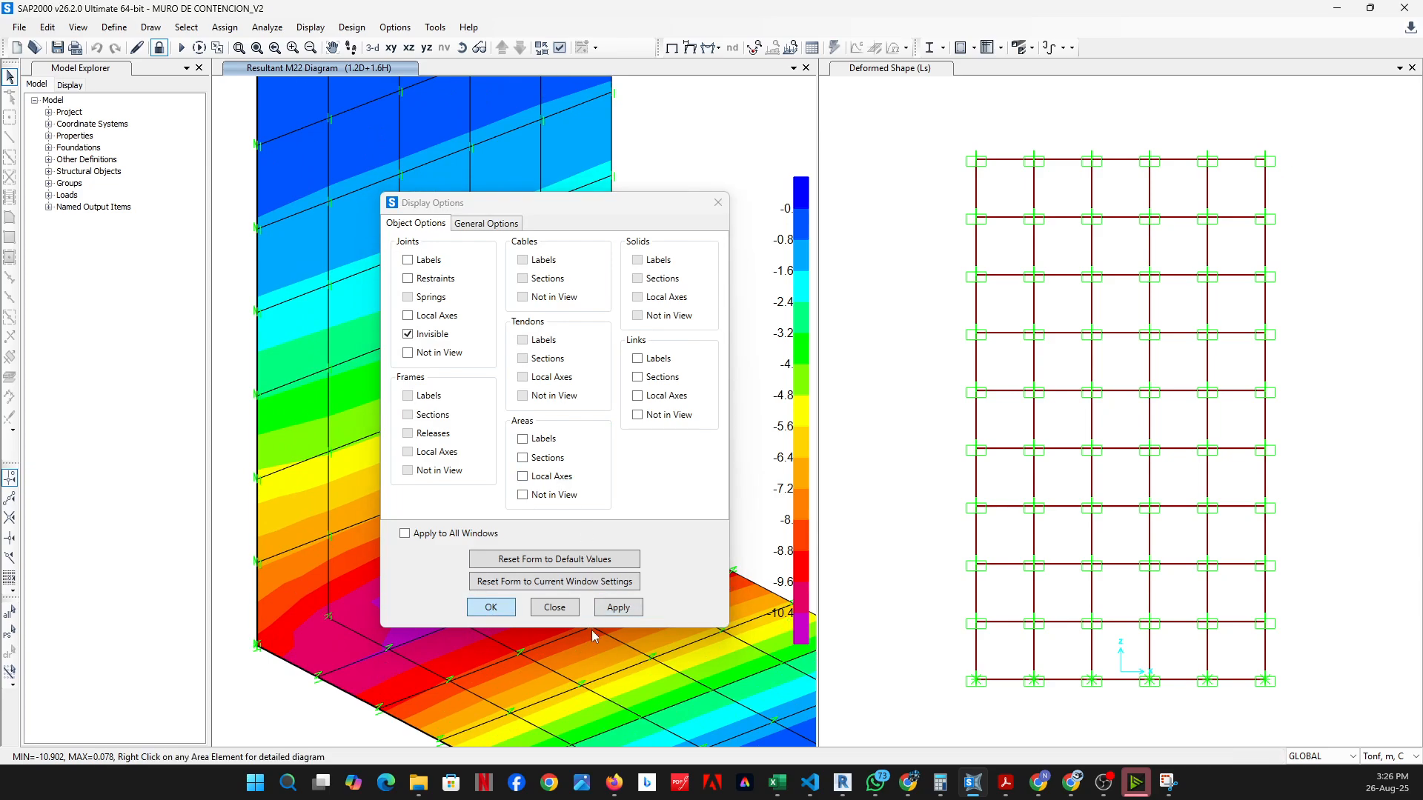
Hide the link objects in the M22 diagram by enabling their Not in View display option
scroll(655, 540, "down", 6)
scroll(583, 583, "up", 6)
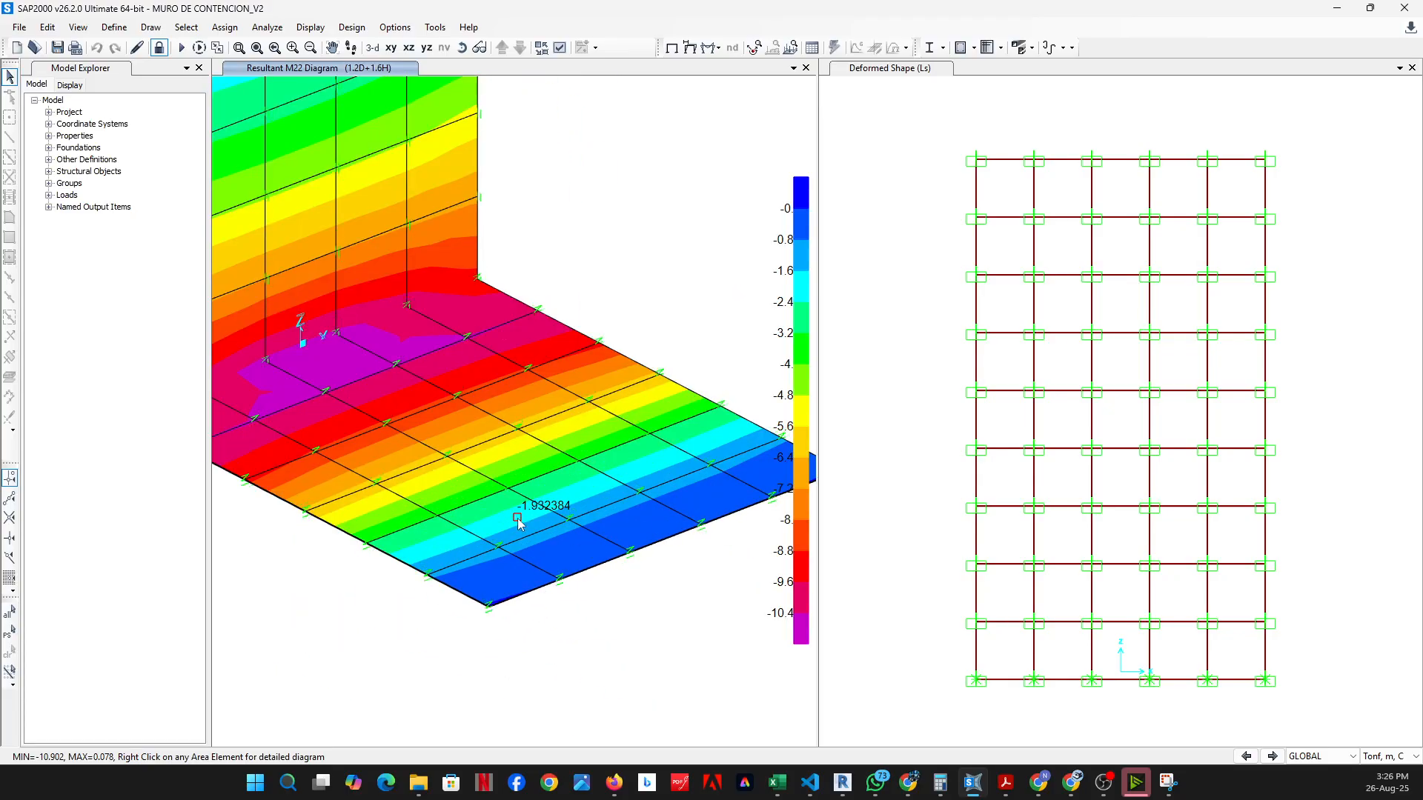
middle_click_drag(516, 514, 577, 612)
left_click(561, 49)
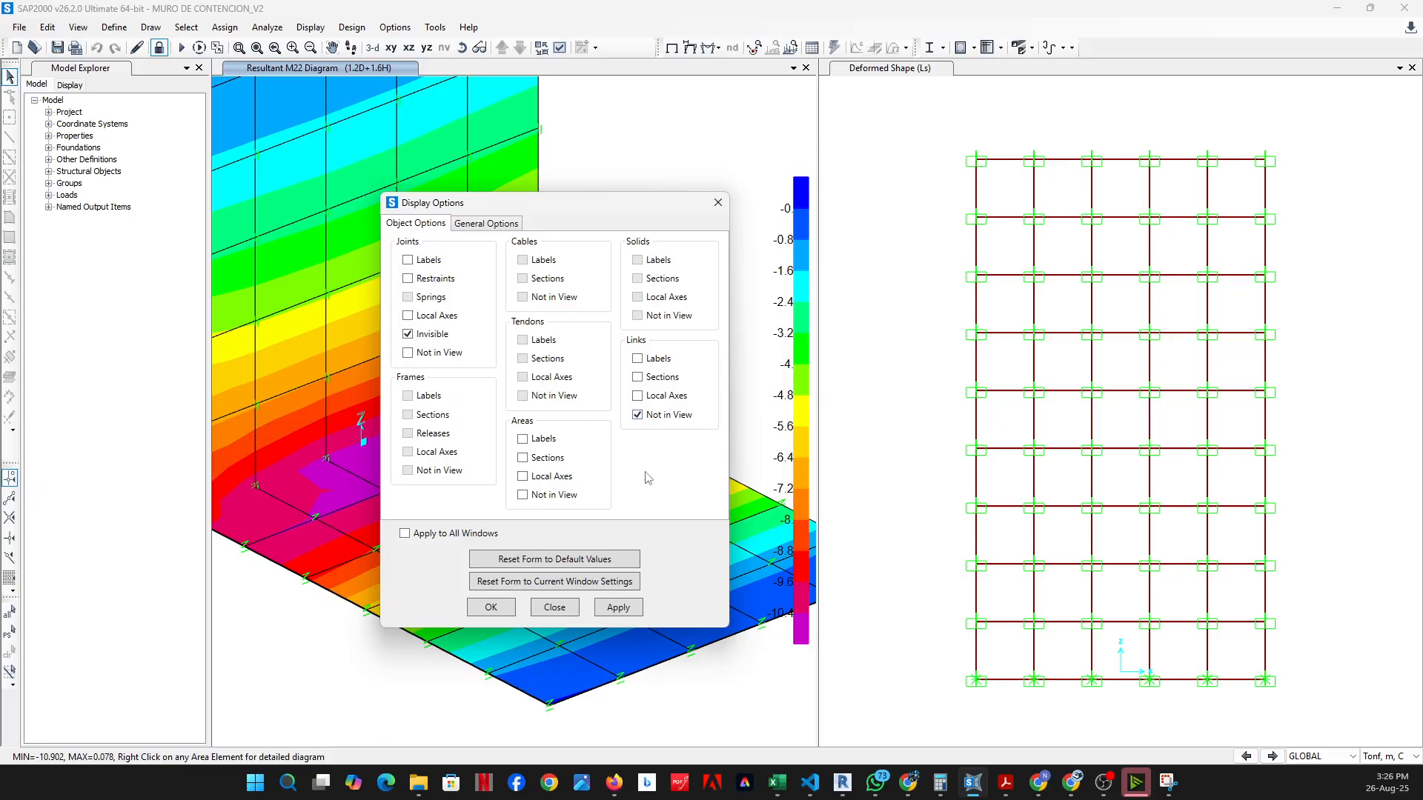
left_click(618, 608)
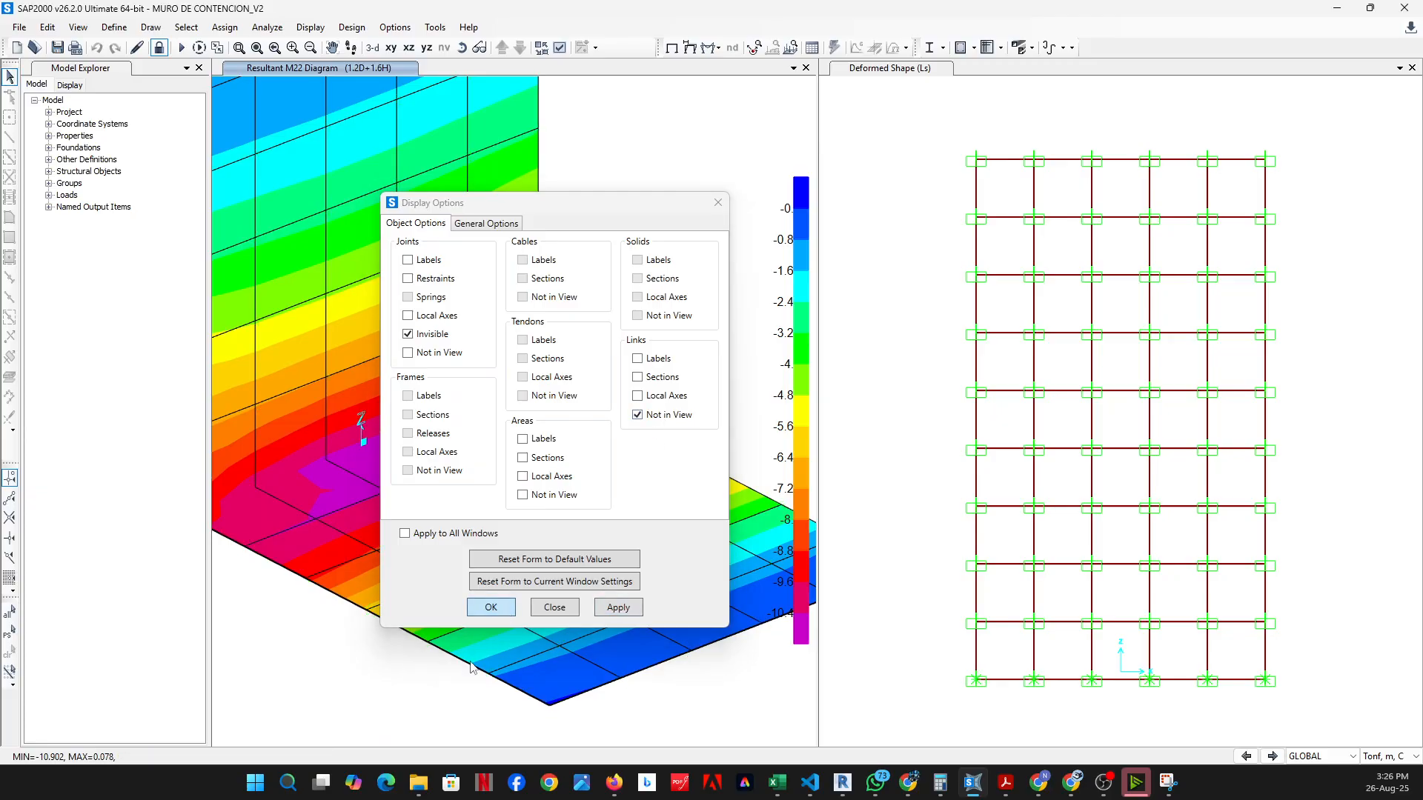
scroll(497, 478, "down", 3)
middle_click_drag(511, 499, 533, 590)
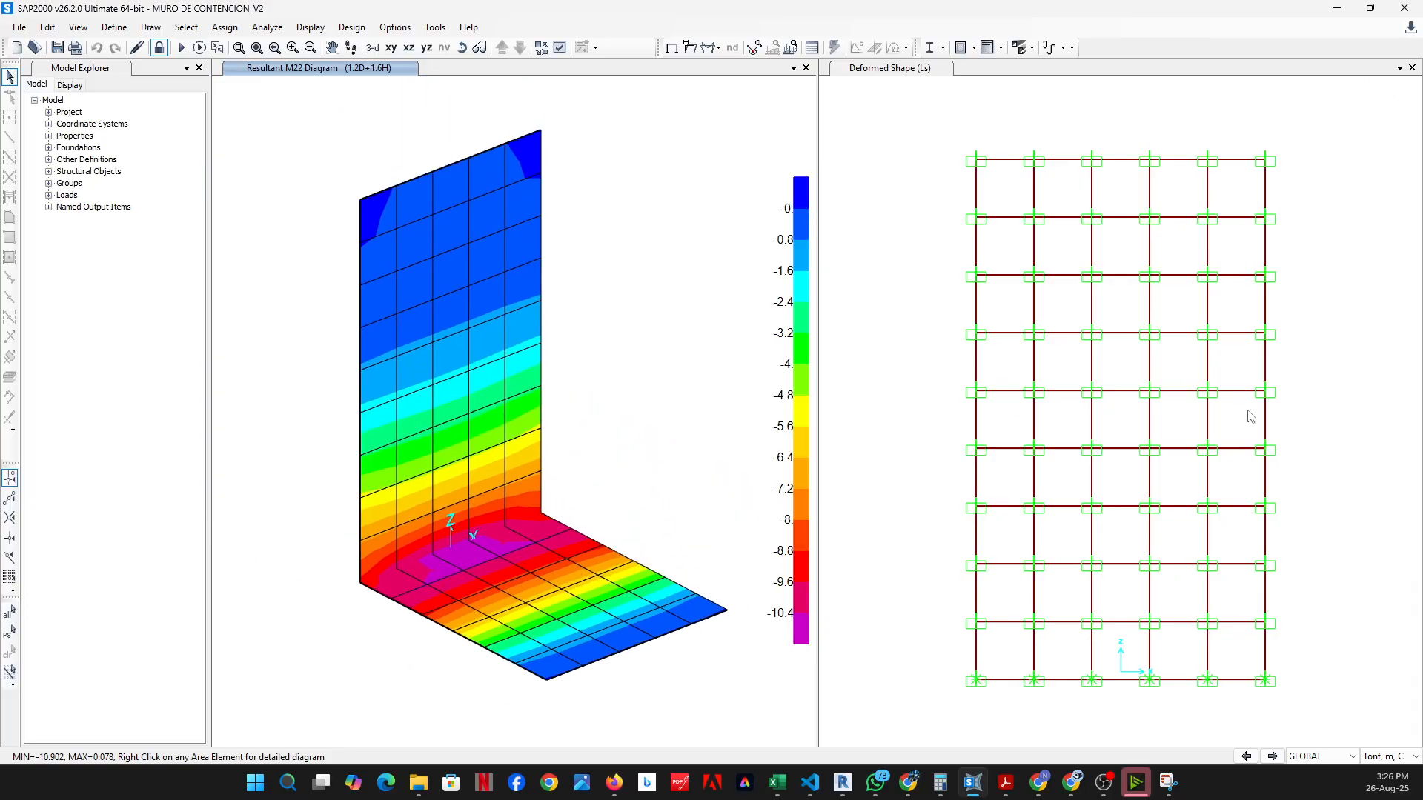
Widen the M22 diagram window and refresh it so the contour legend clears the wall model
left_click_drag(819, 428, 992, 412)
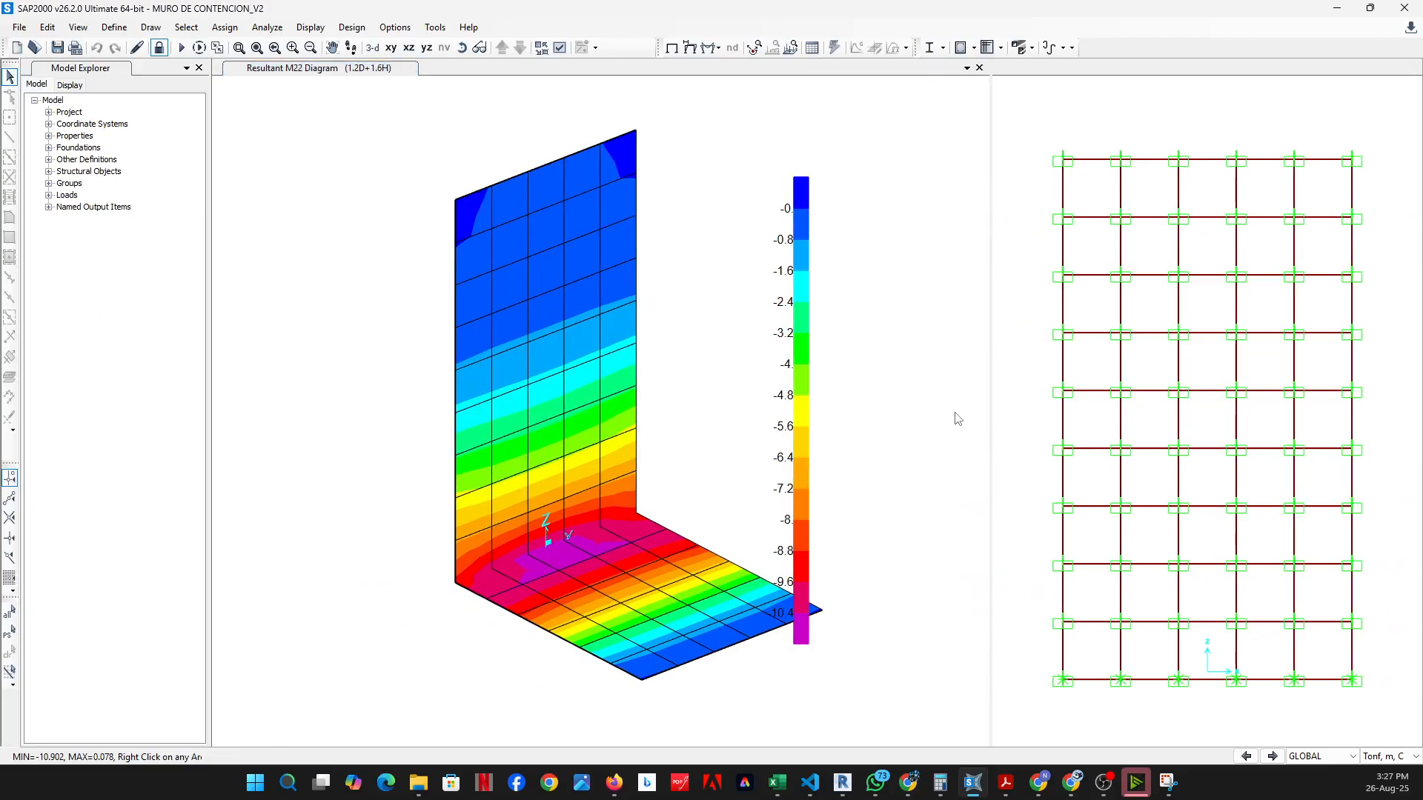
scroll(686, 490, "up", 2)
scroll(667, 448, "down", 2)
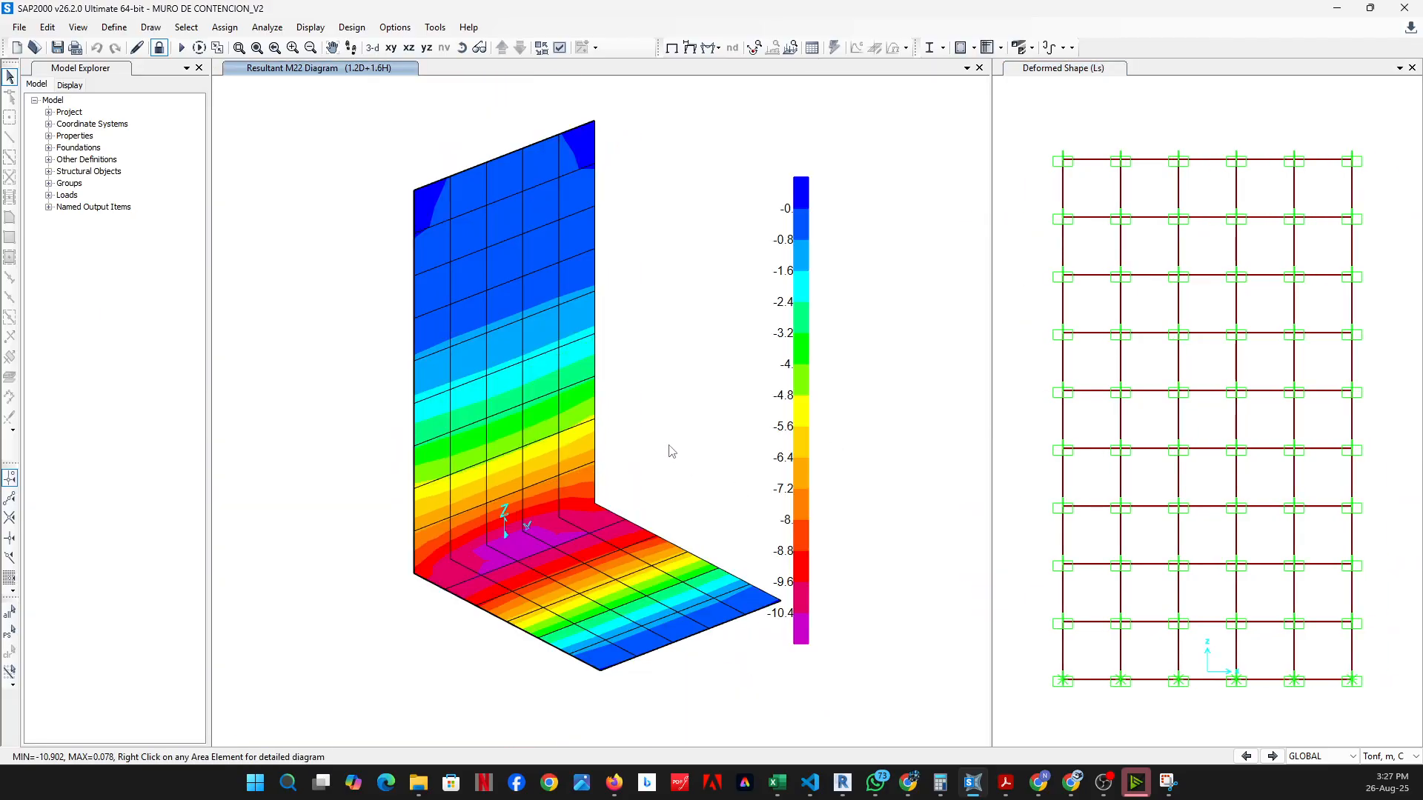
scroll(699, 467, "up", 2)
scroll(707, 478, "down", 3)
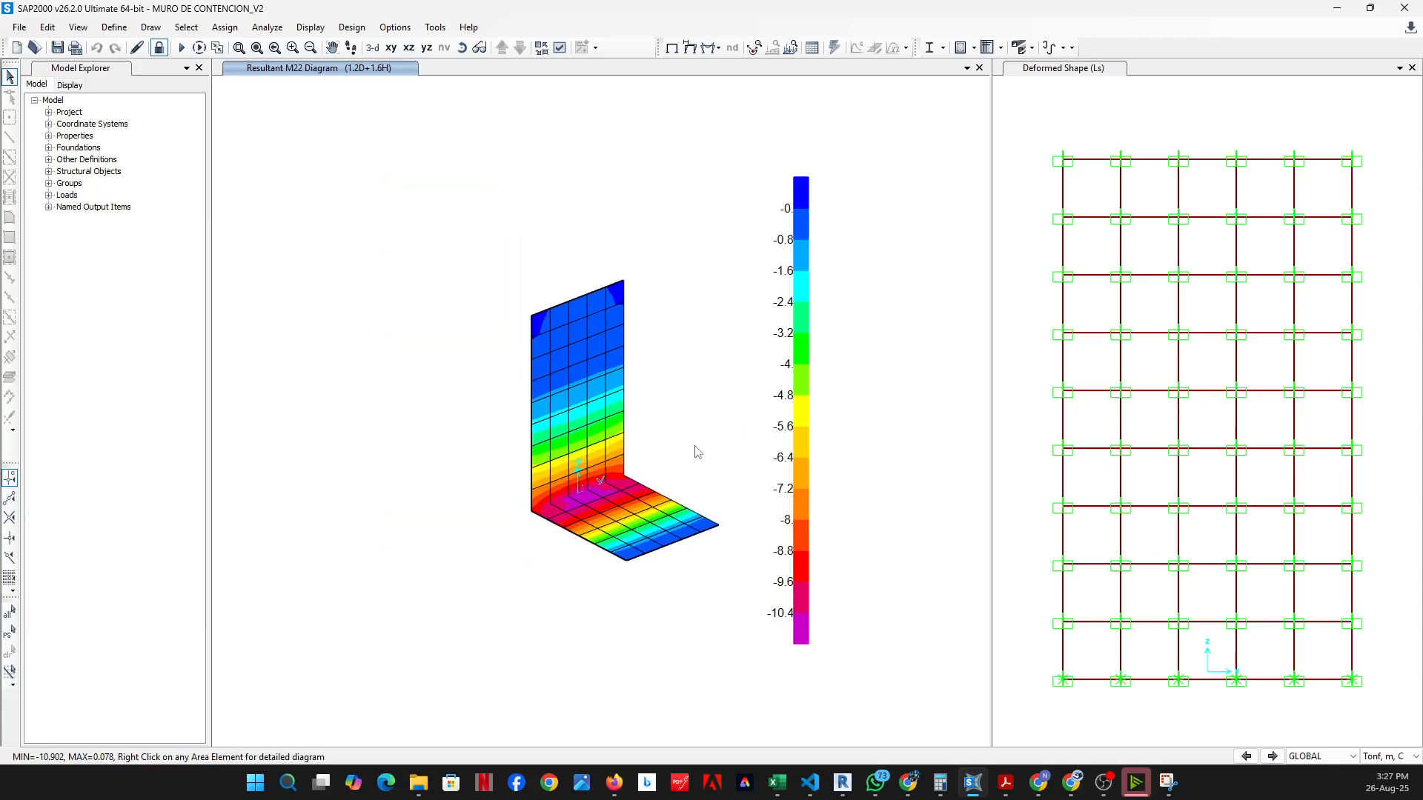
left_click(135, 52)
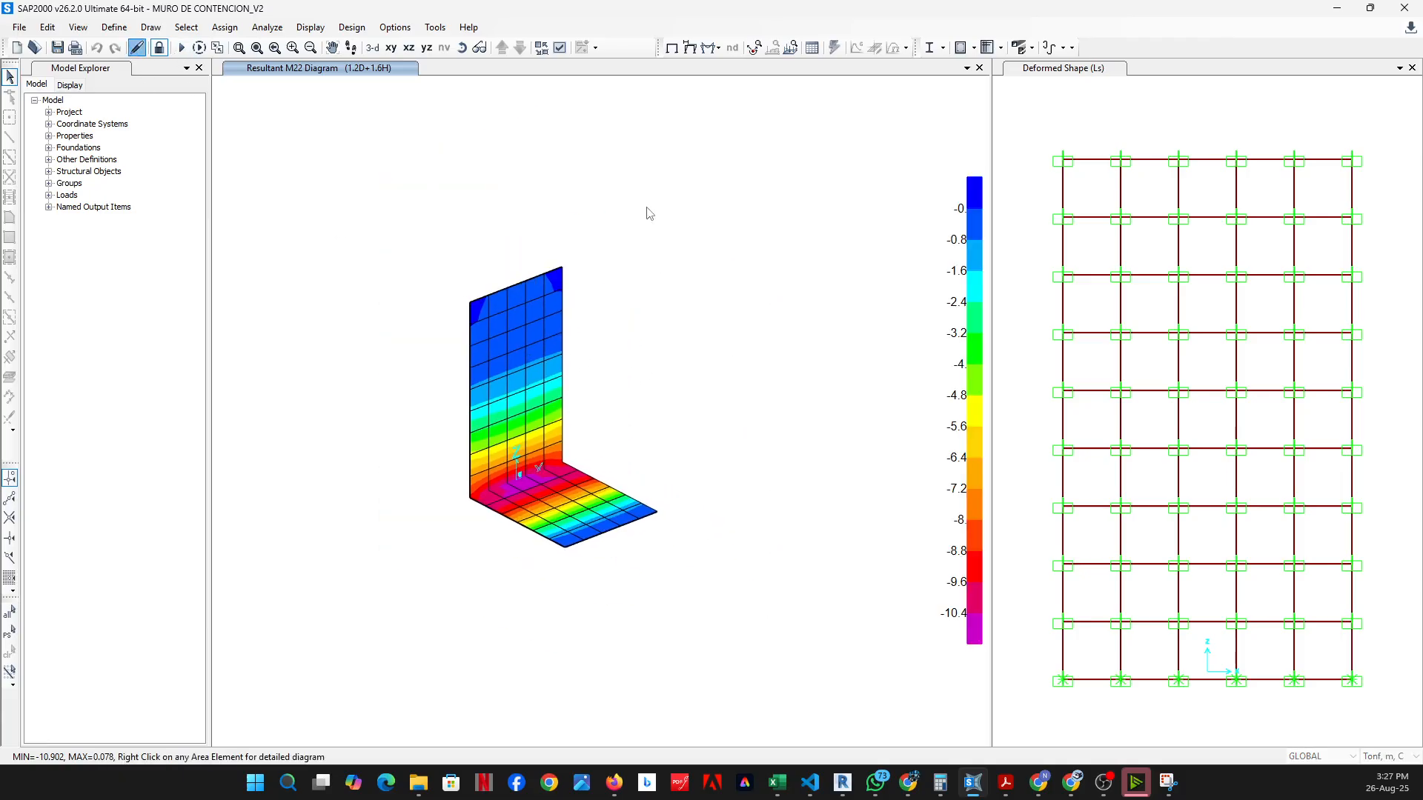
scroll(519, 428, "up", 3)
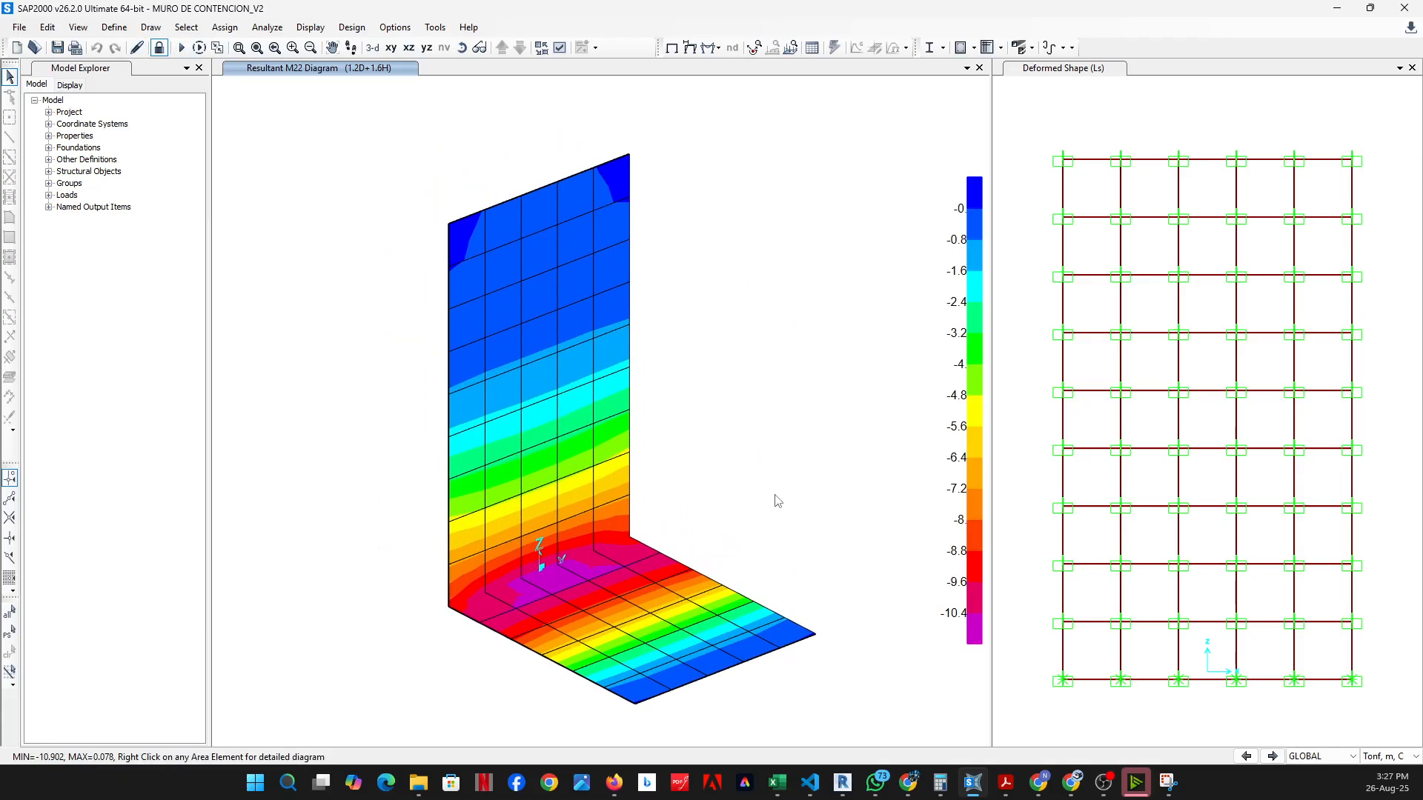
middle_click_drag(779, 541, 765, 502)
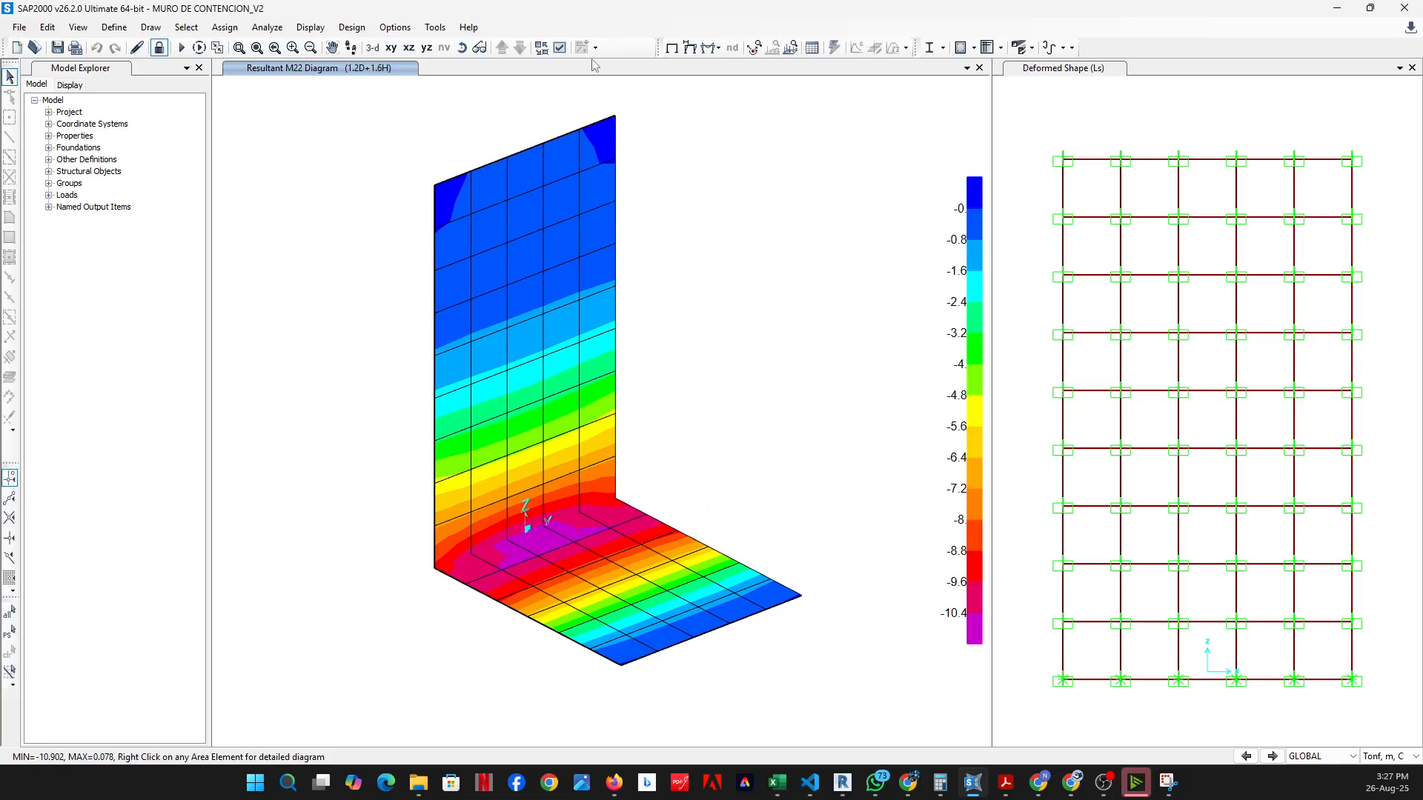
Show the M22 contours for 1.2D+1.6H on the deformed shape of the wall
left_click(463, 49)
left_click_drag(752, 361, 705, 375)
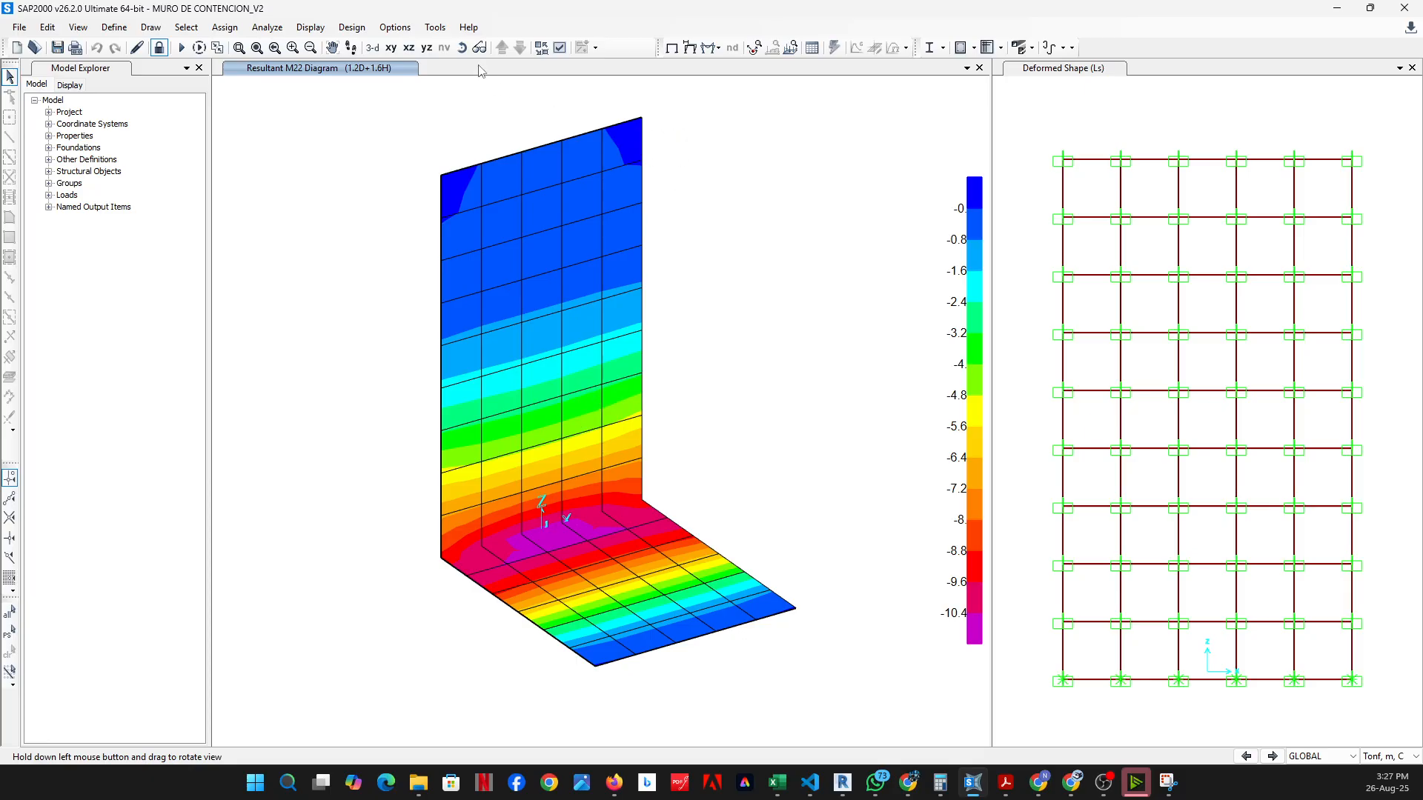
left_click(714, 48)
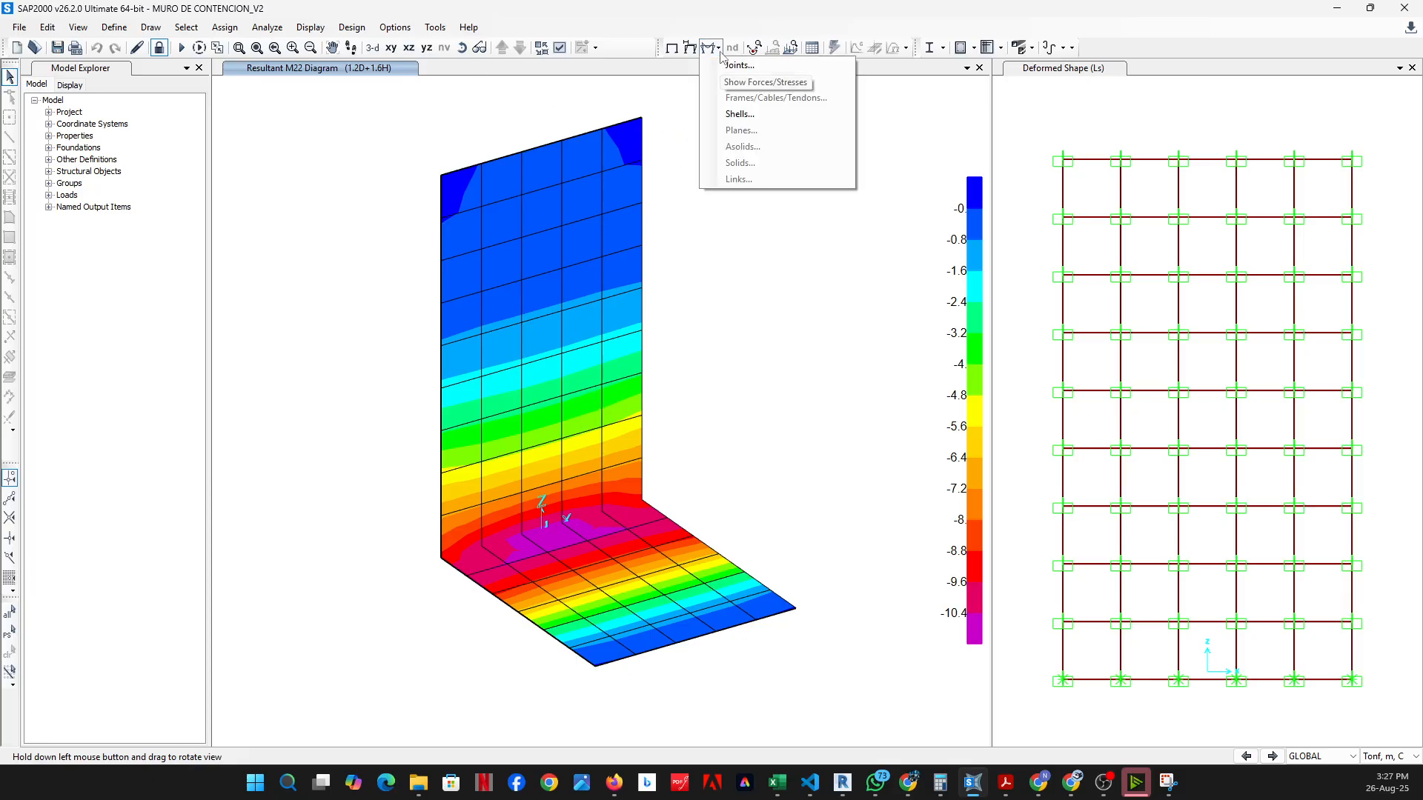
left_click(750, 114)
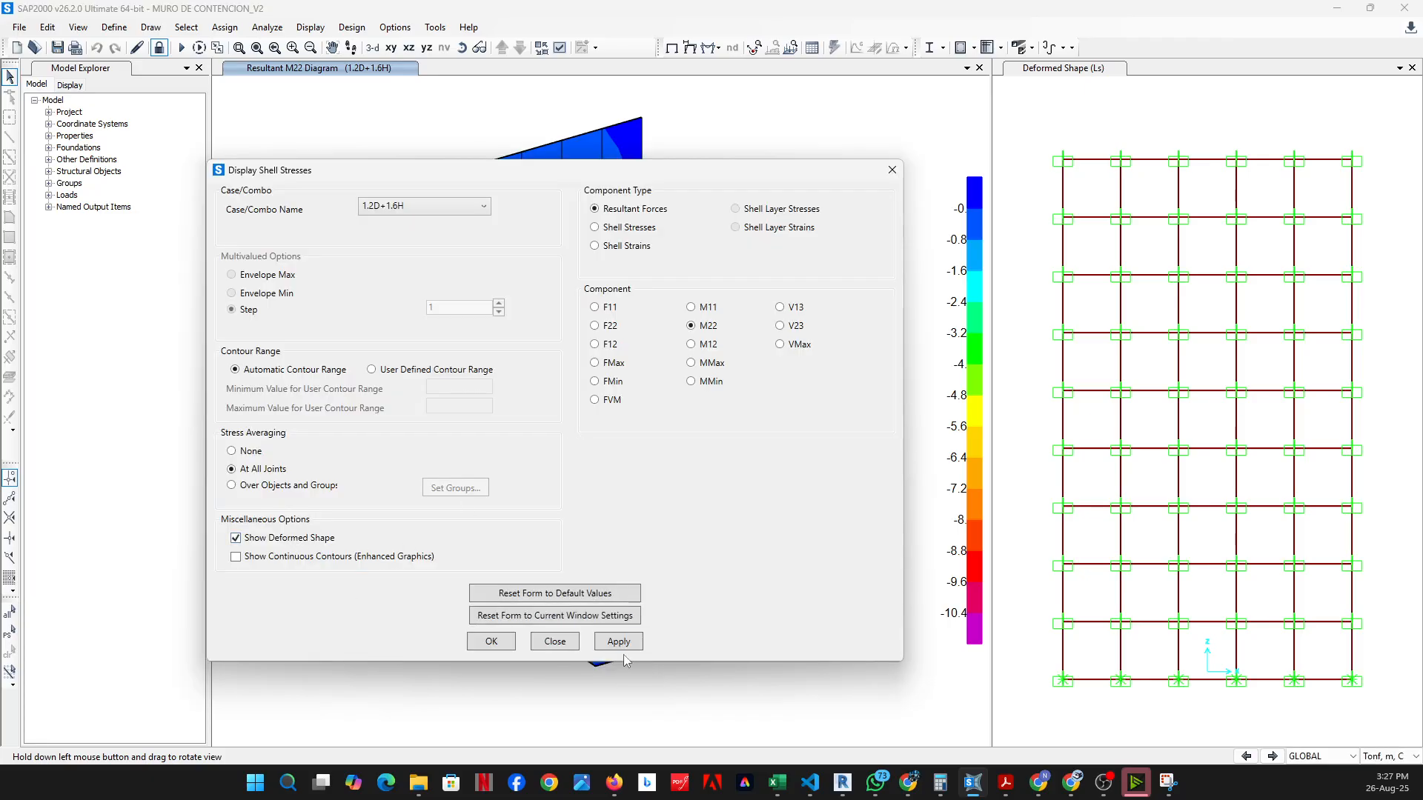
left_click(507, 644)
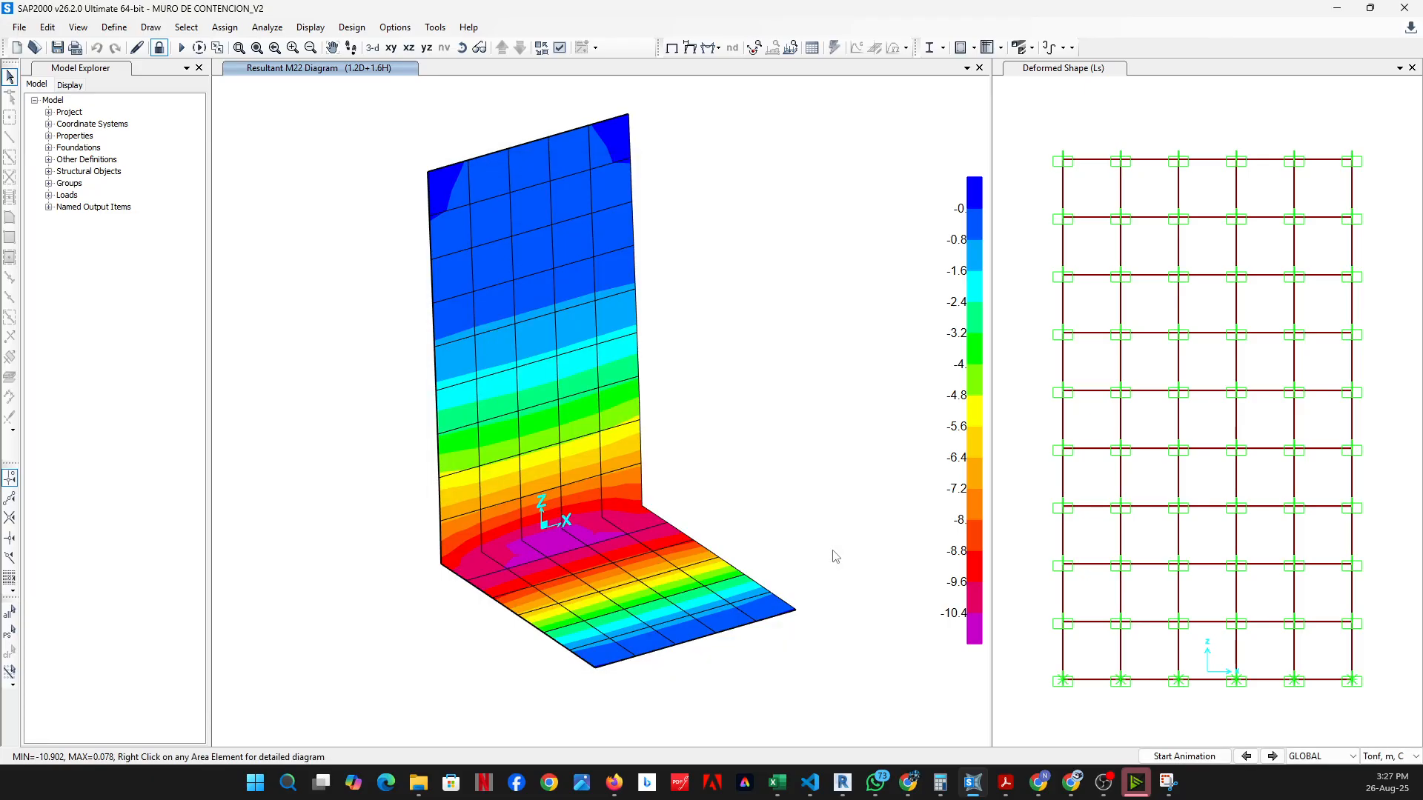
Display the deformed shape for case S with a user-defined scale factor of 2
left_click(462, 47)
left_click_drag(696, 356, 625, 434)
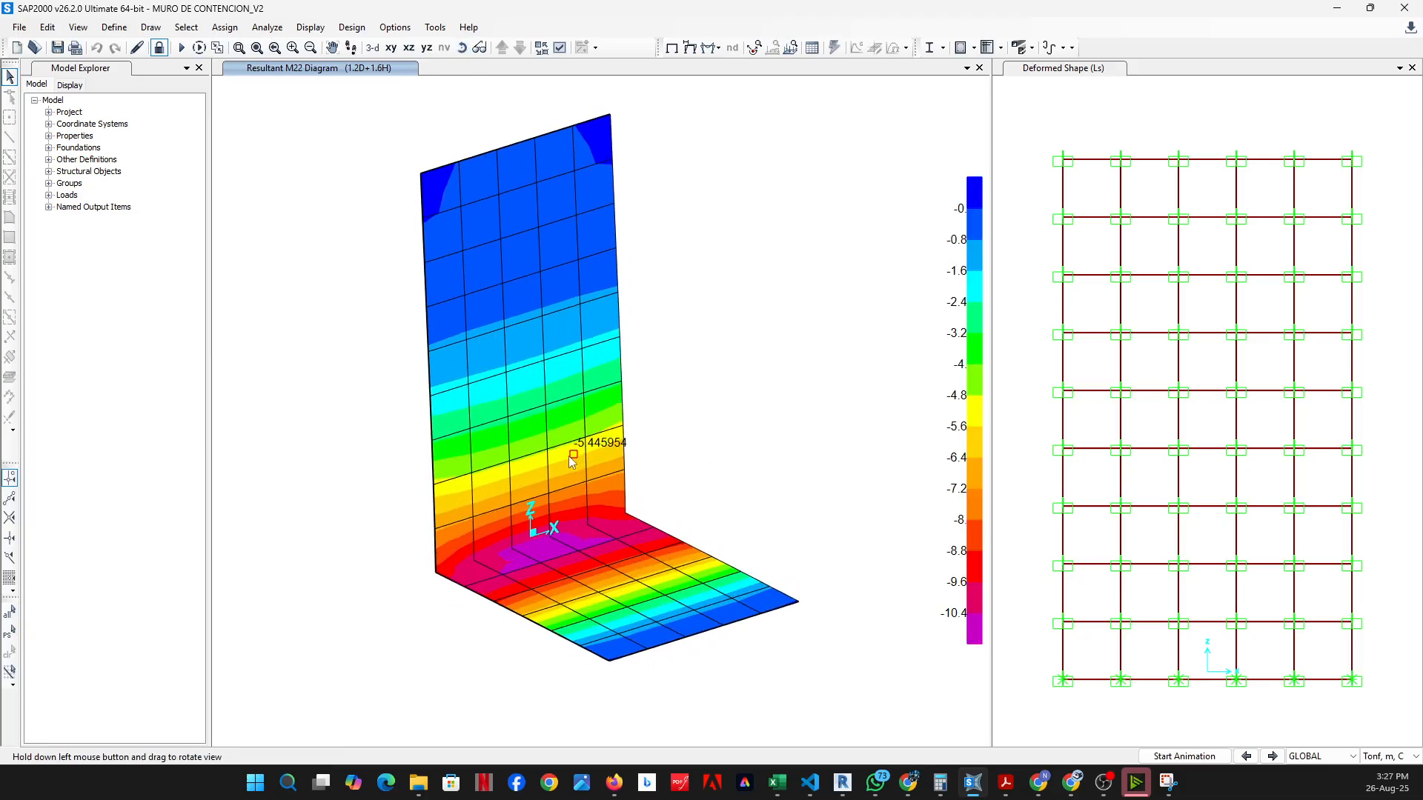
left_click(691, 48)
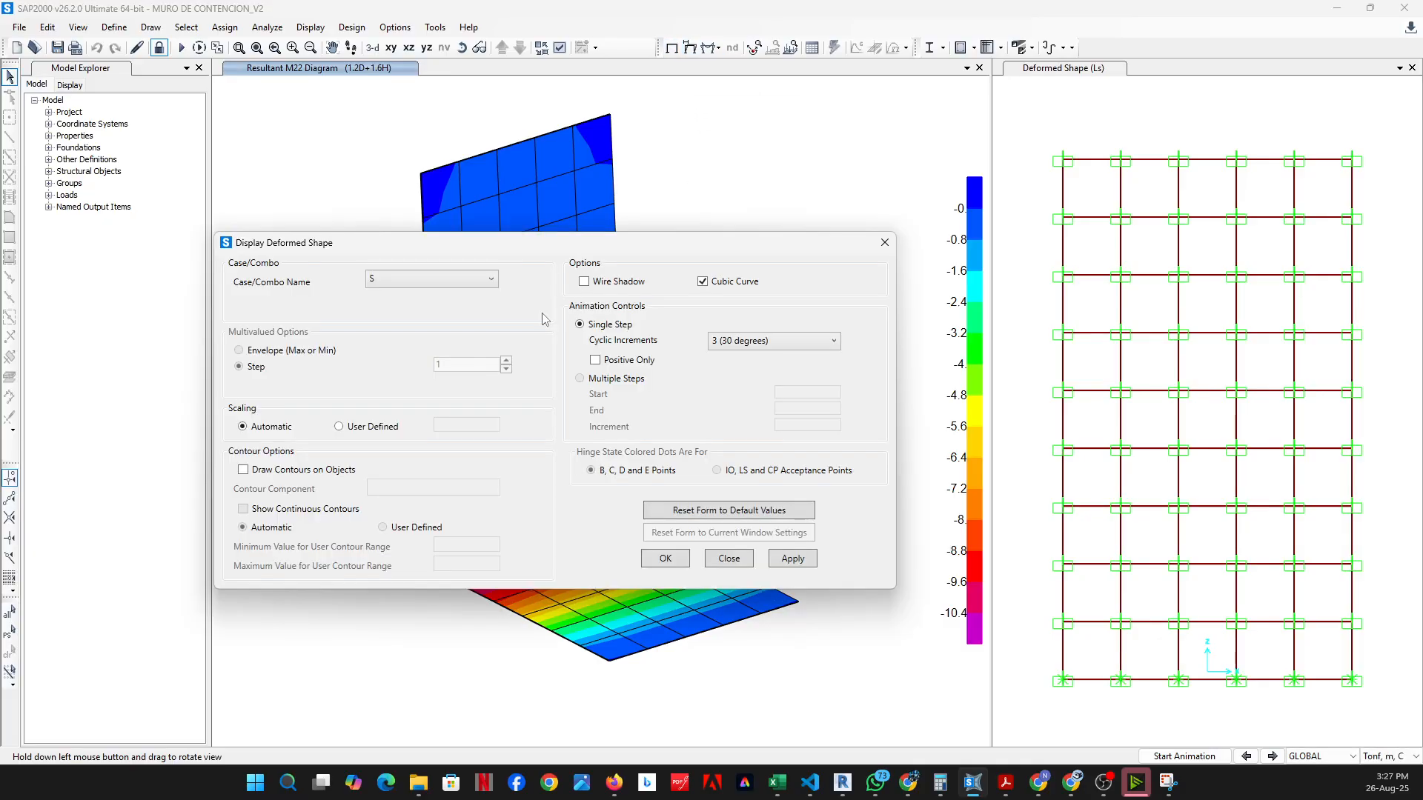
left_click(443, 425)
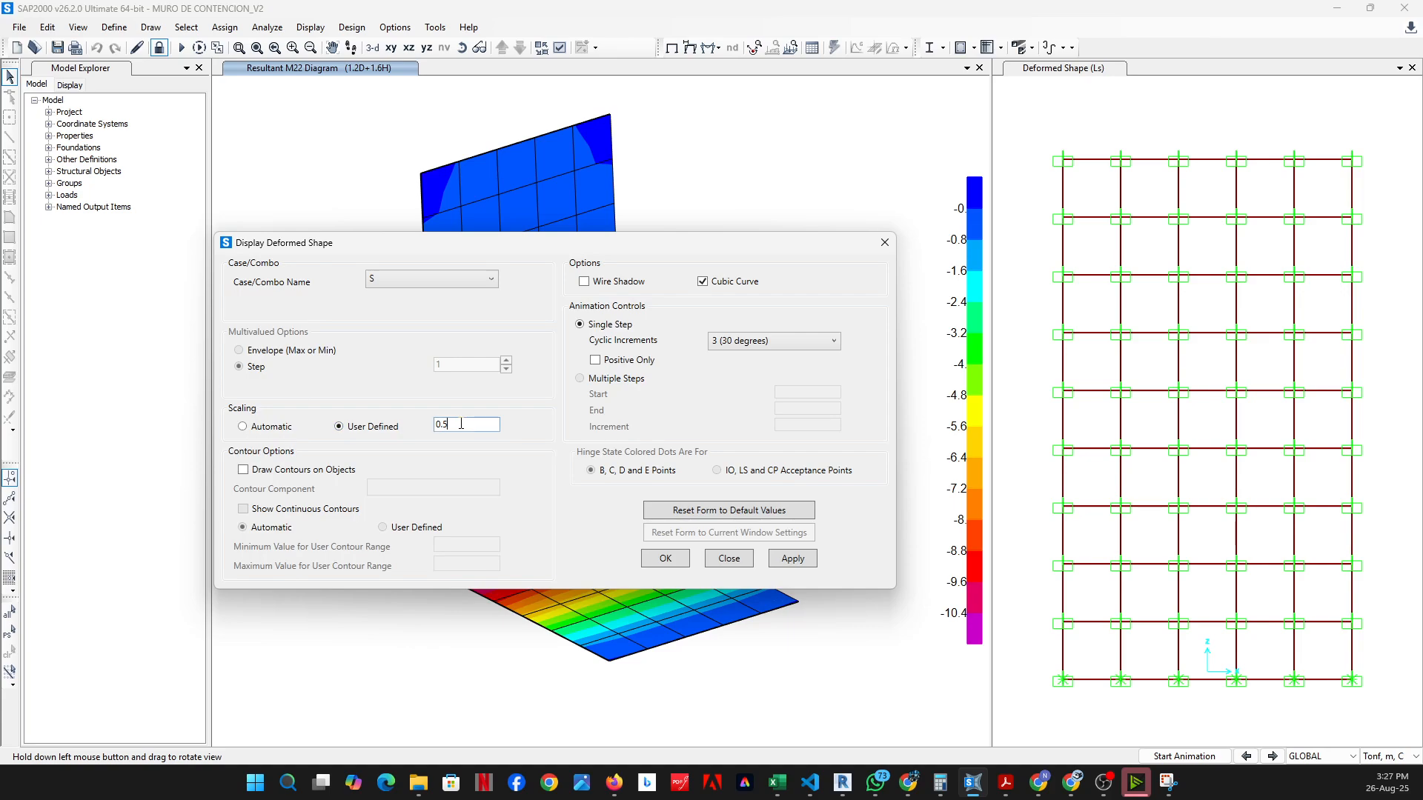
left_click_drag(461, 424, 432, 424)
left_click(660, 558)
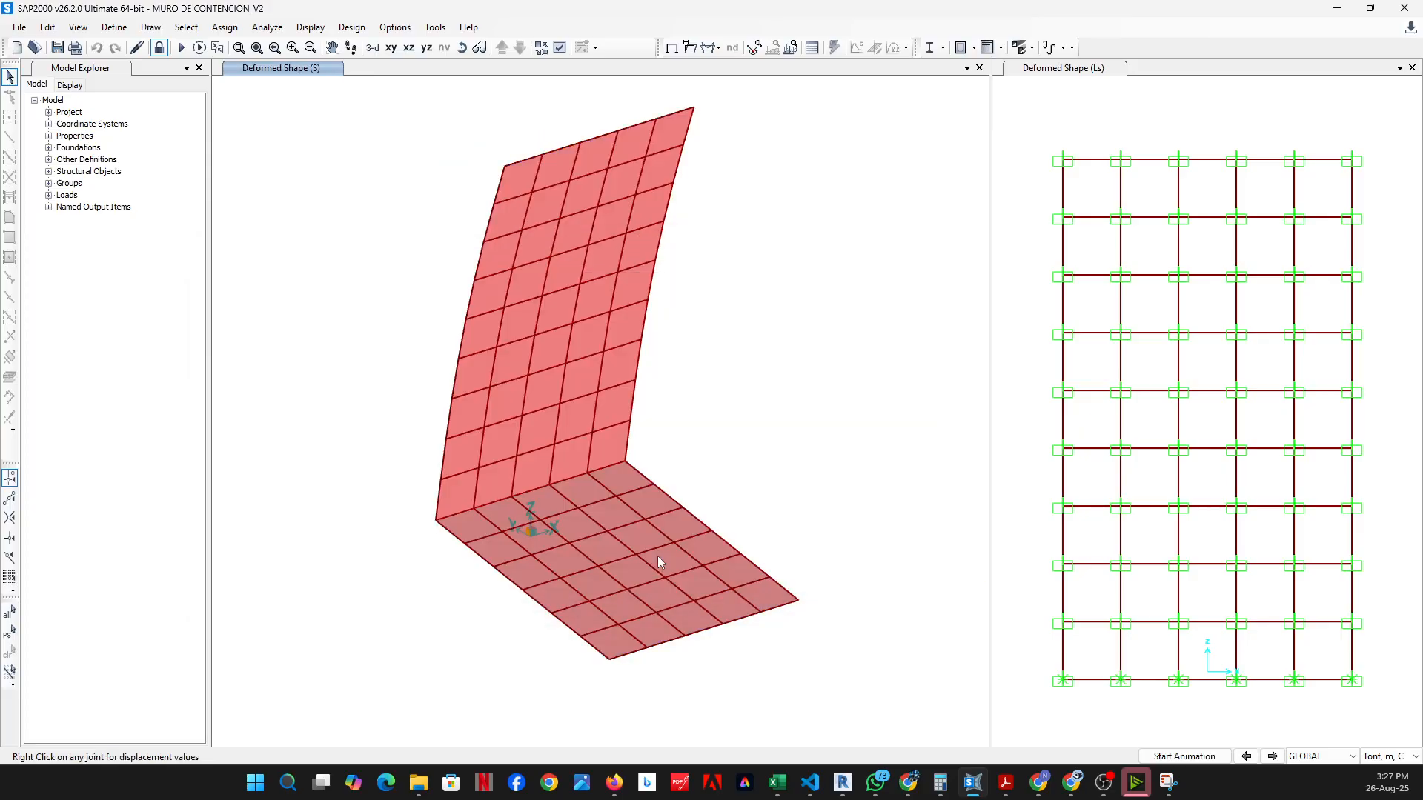
Display the M22 resultant contours for 1.2D+1.6H again, keeping Show Deformed Shape enabled
left_click(717, 47)
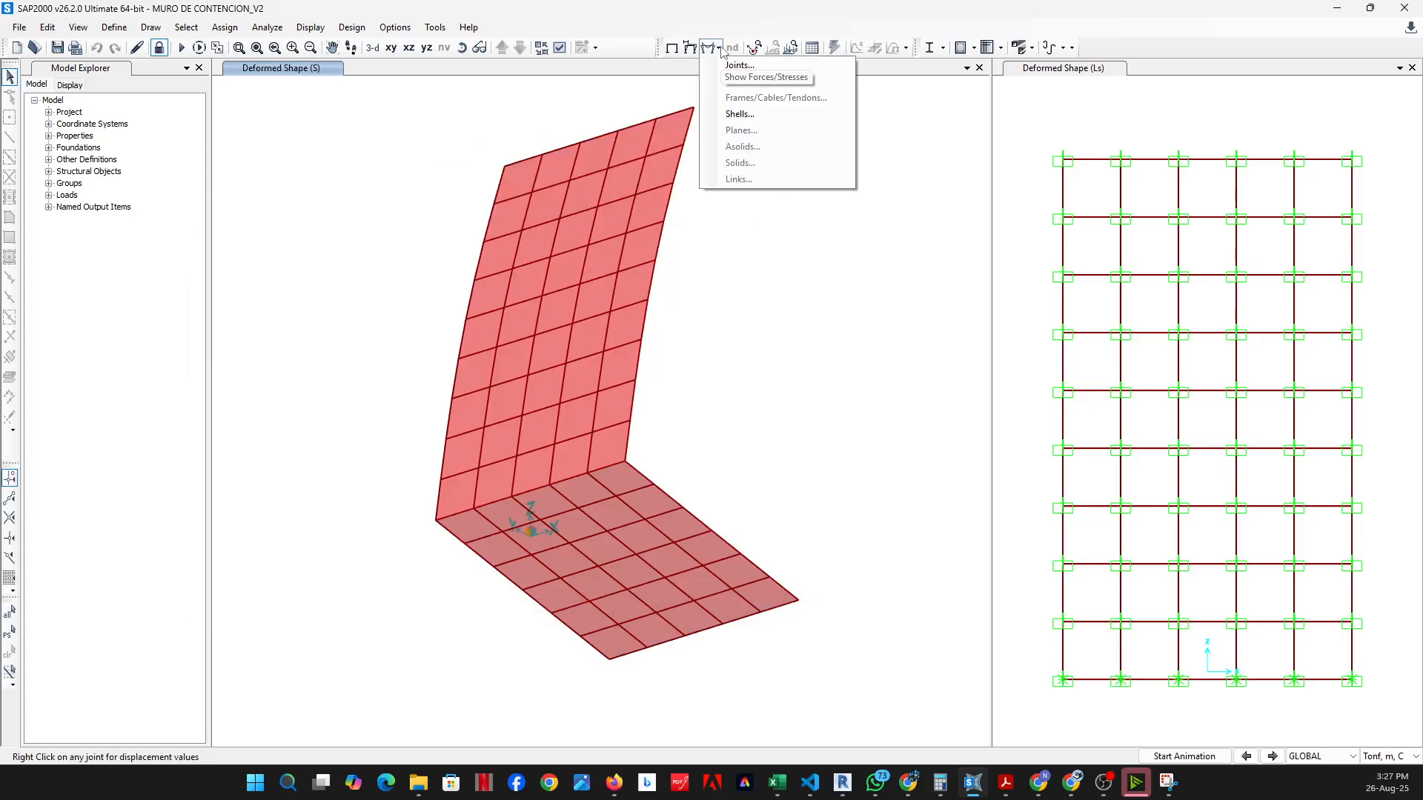
left_click(741, 114)
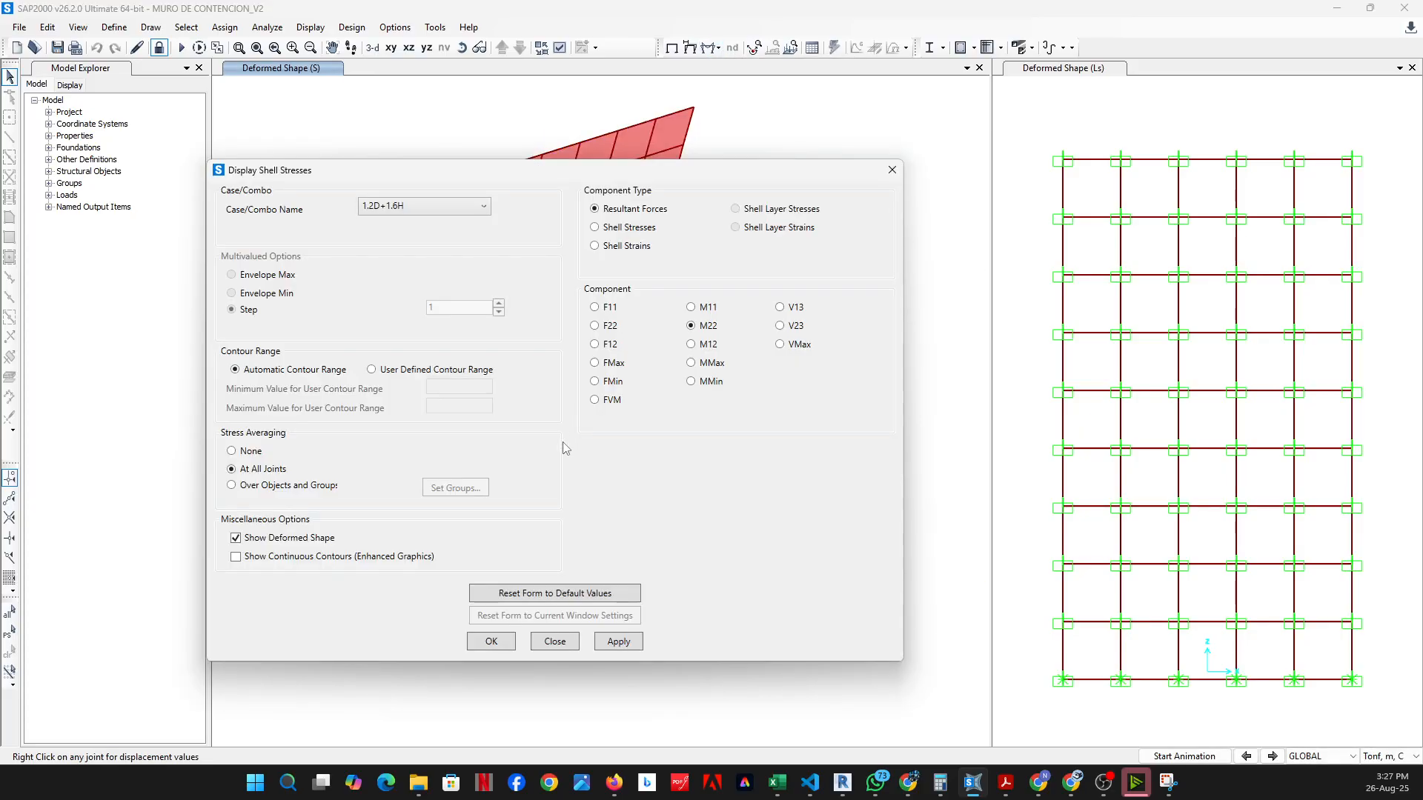
left_click(619, 642)
left_click(510, 651)
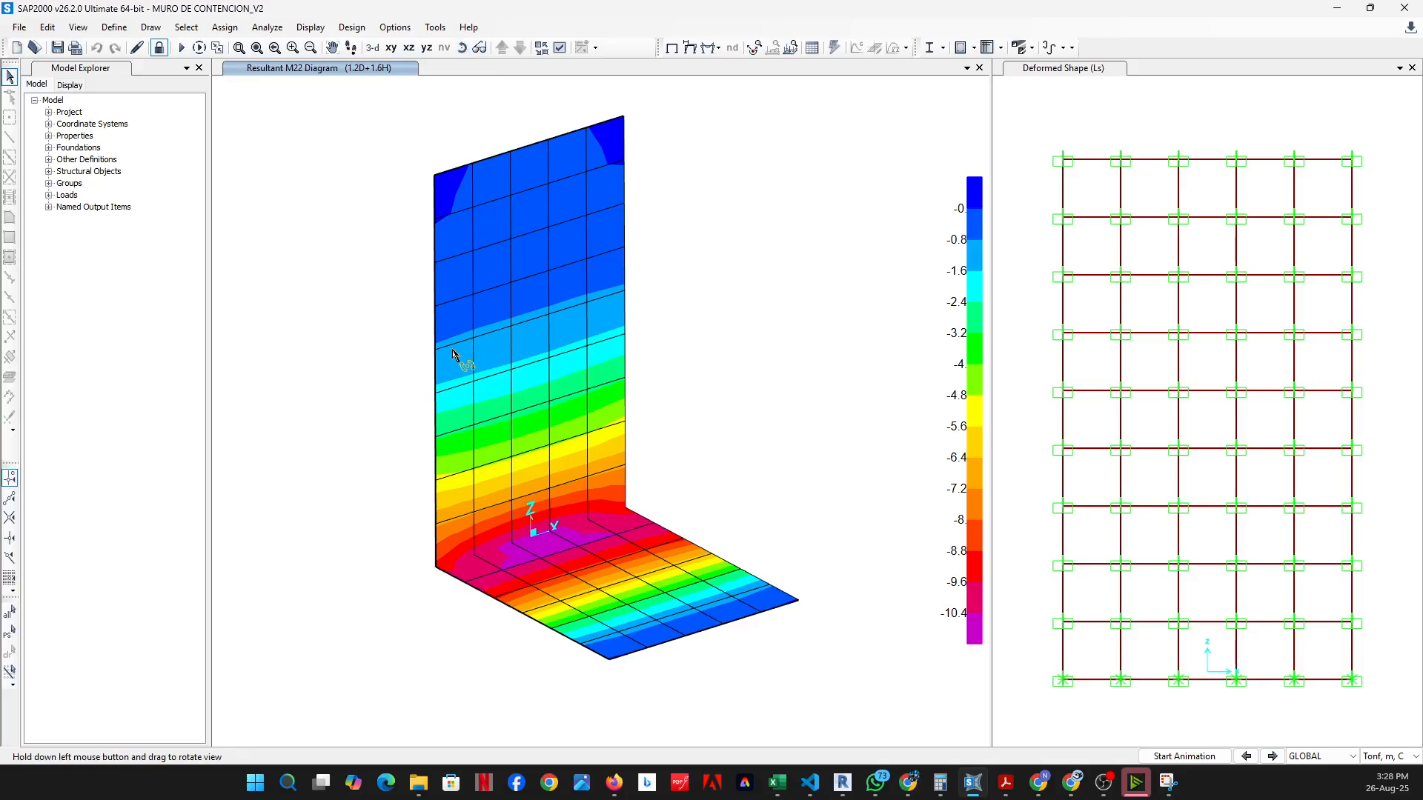
Display the deformed shape for 1.2D+1.6H with a user-defined scale factor of 200
left_click_drag(452, 351, 496, 480)
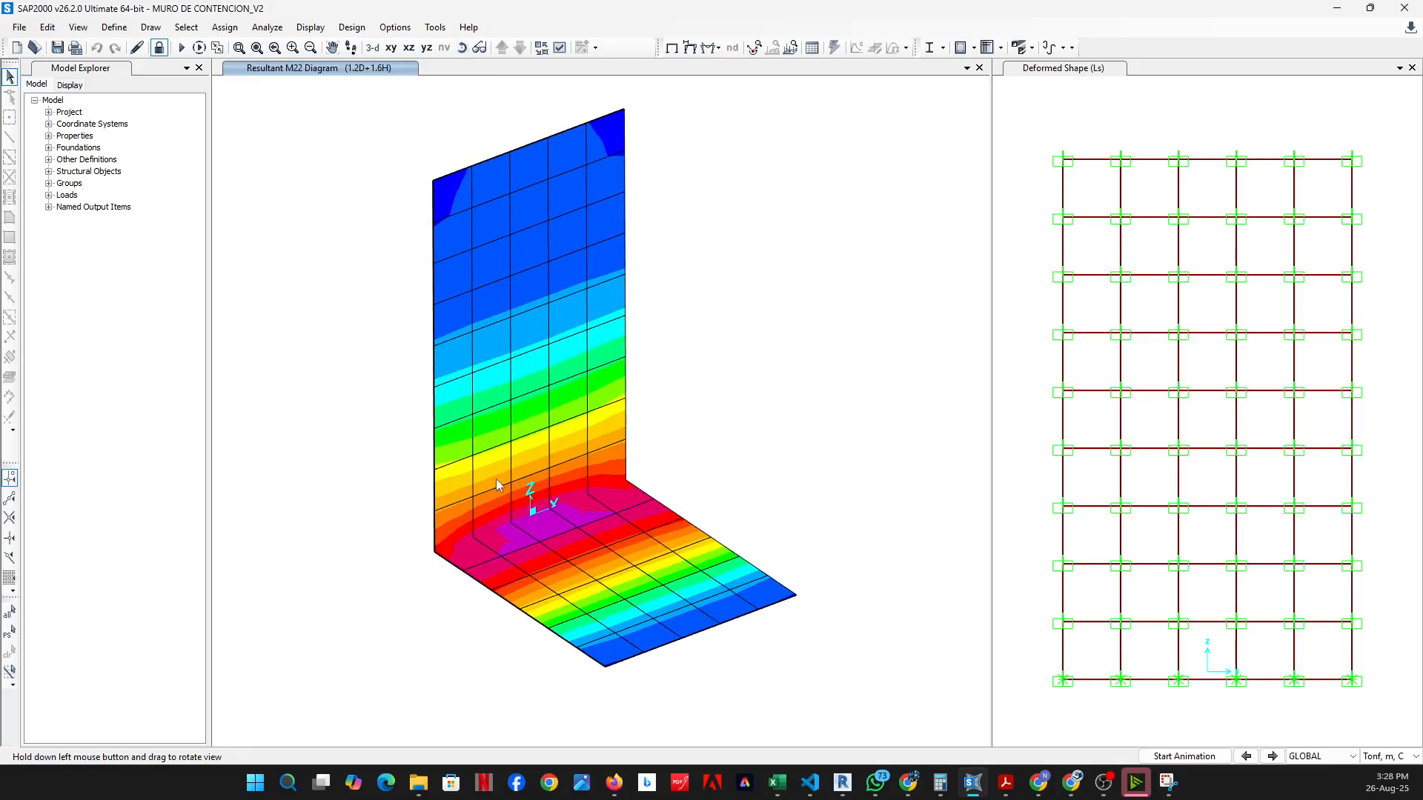
left_click(690, 49)
left_click(474, 276)
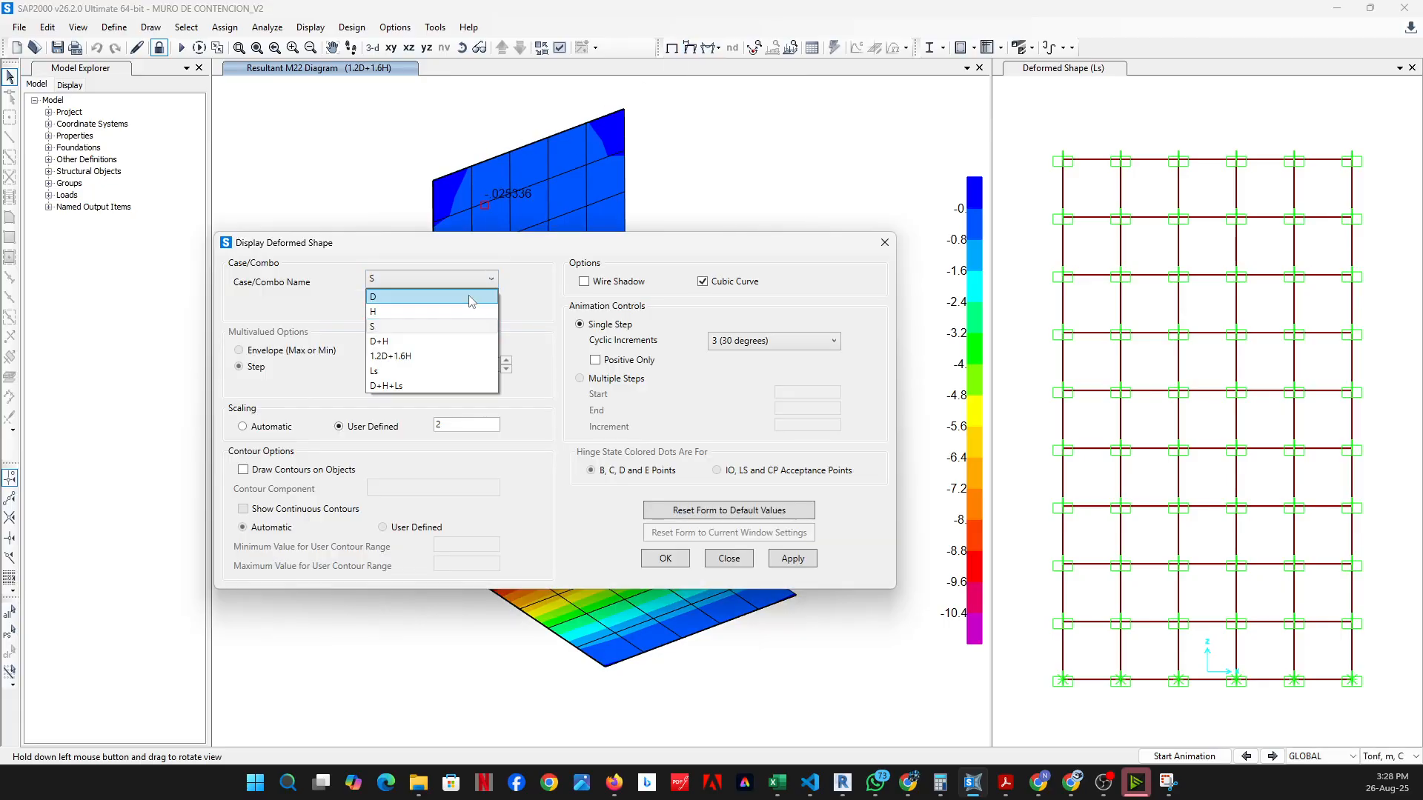
left_click(455, 357)
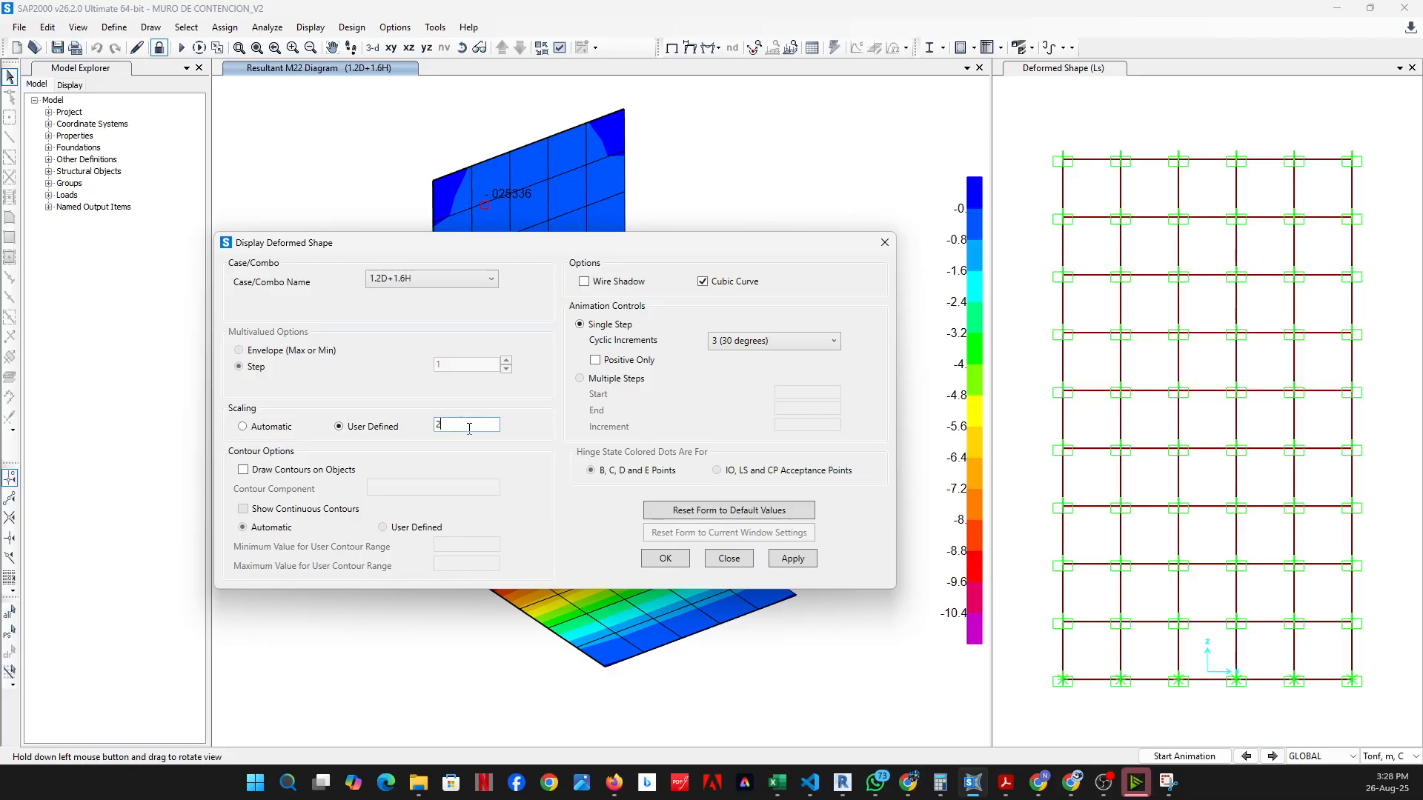
left_click(784, 560)
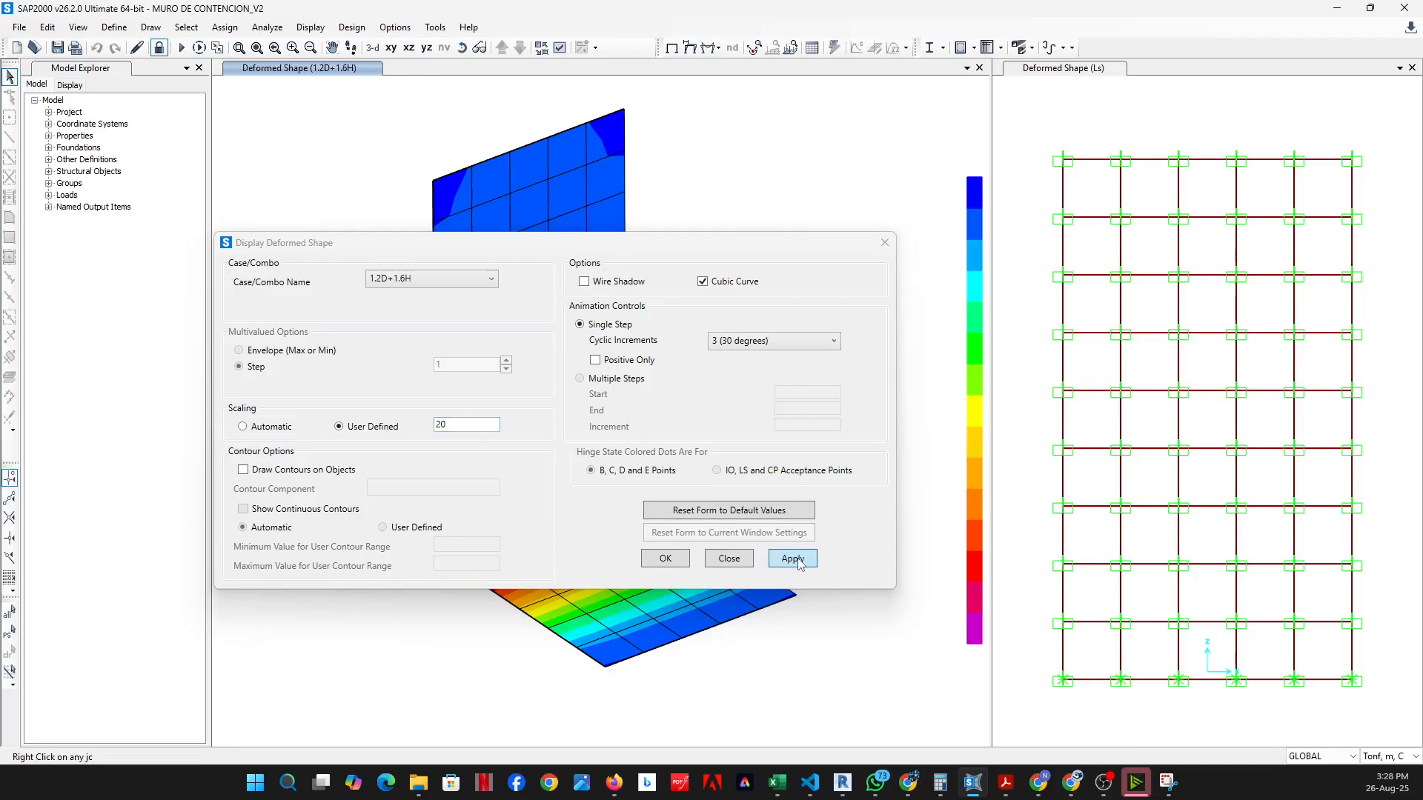
left_click(473, 429)
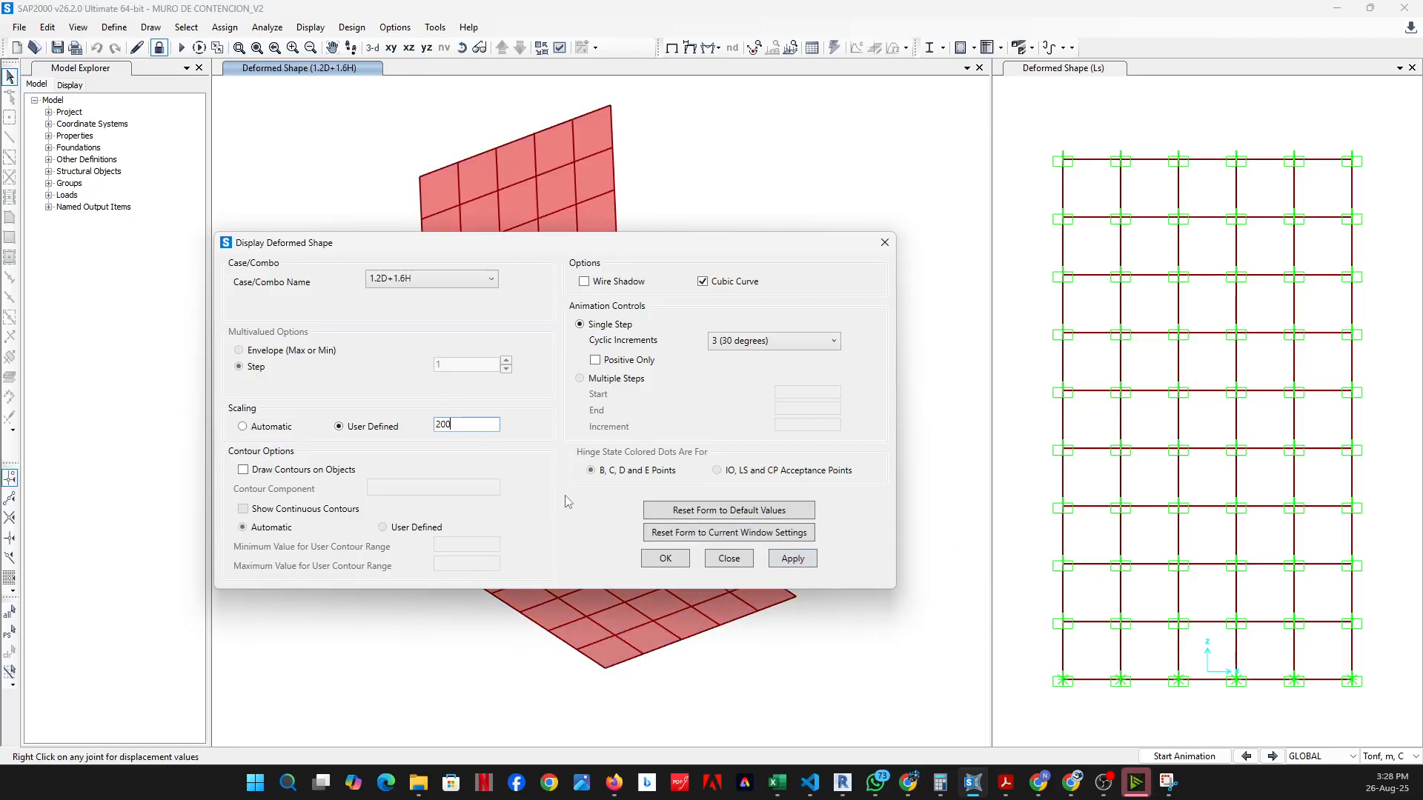
left_click(793, 560)
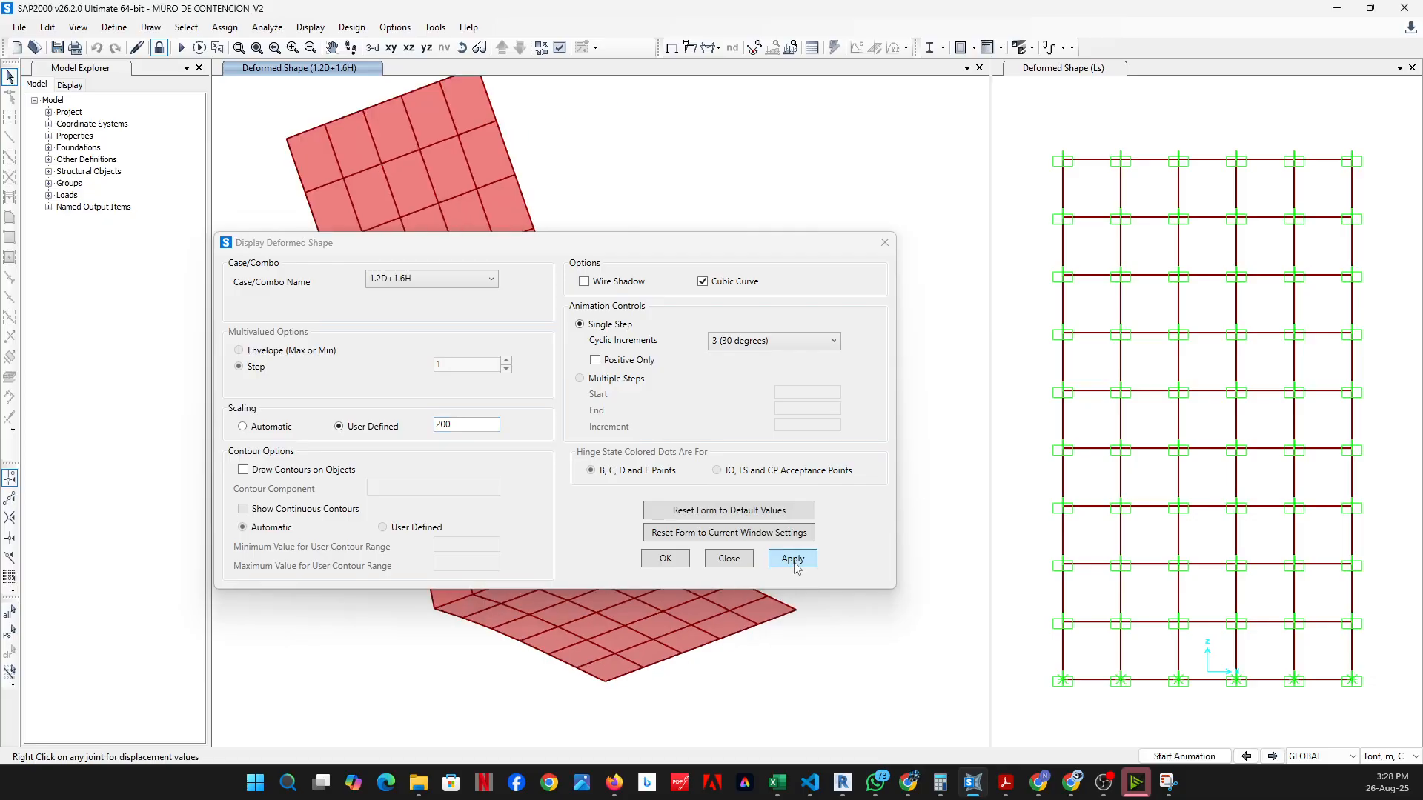
left_click(671, 559)
Display the M22 resultant shell contours for 1.2D+1.6H with Show Deformed Shape enabled
left_click(713, 47)
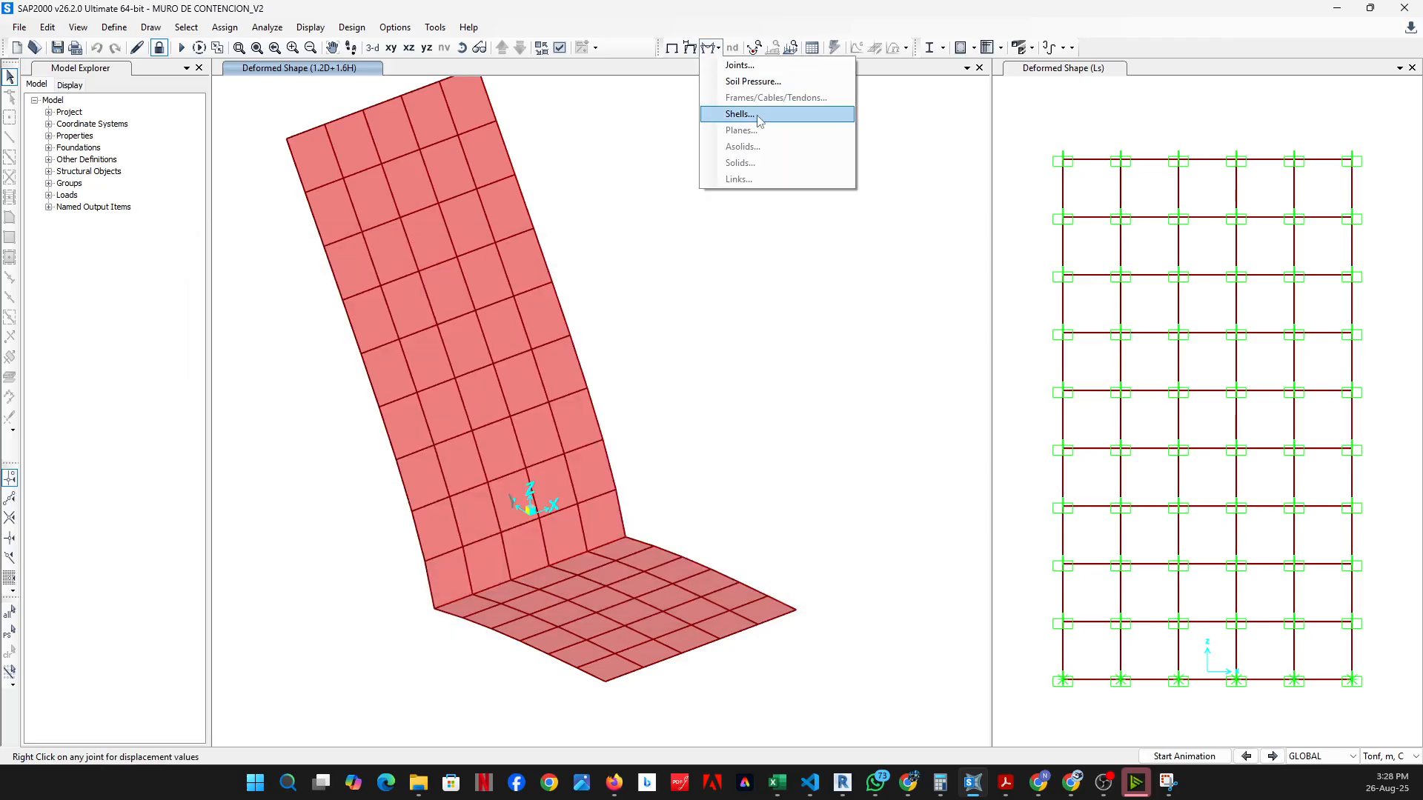
left_click(758, 116)
left_click(623, 644)
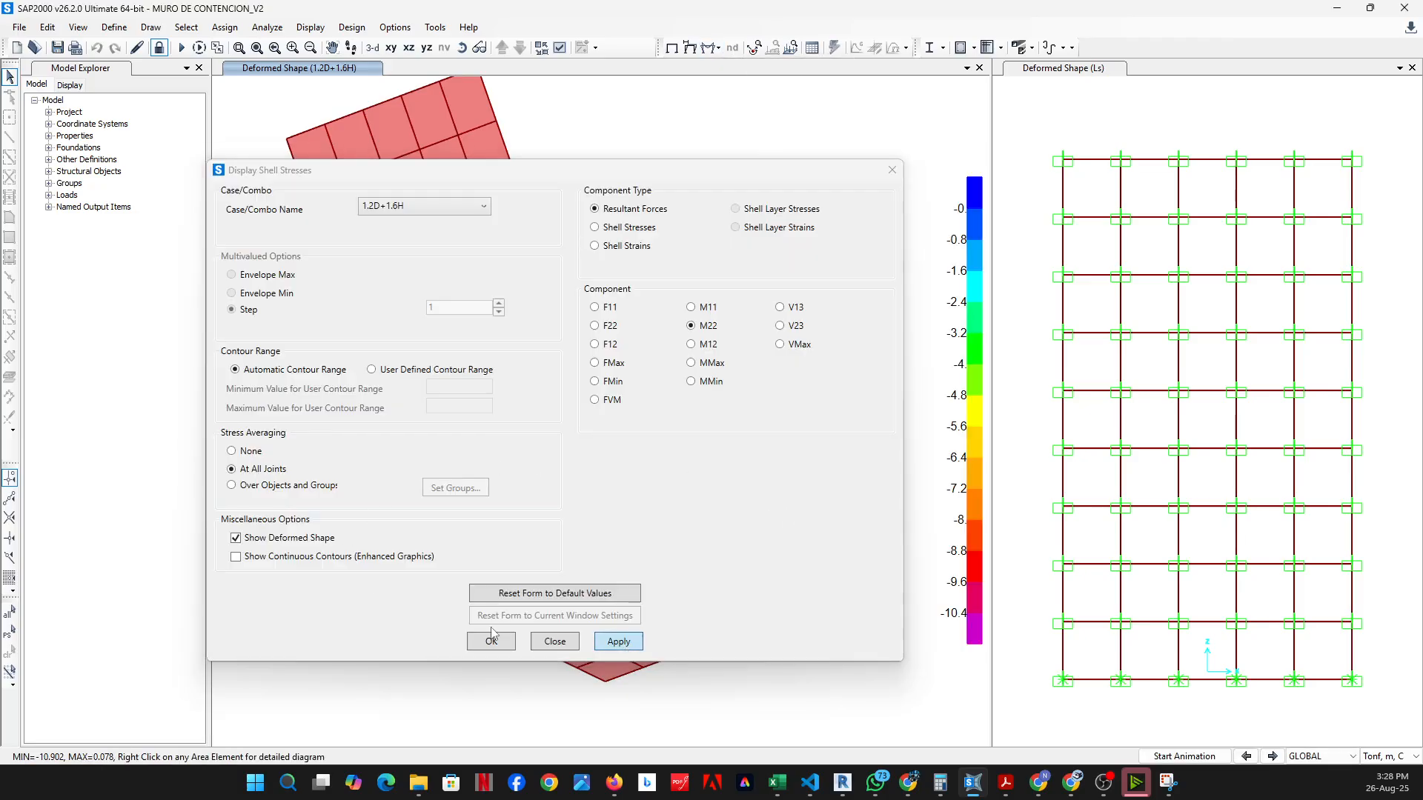
left_click(492, 641)
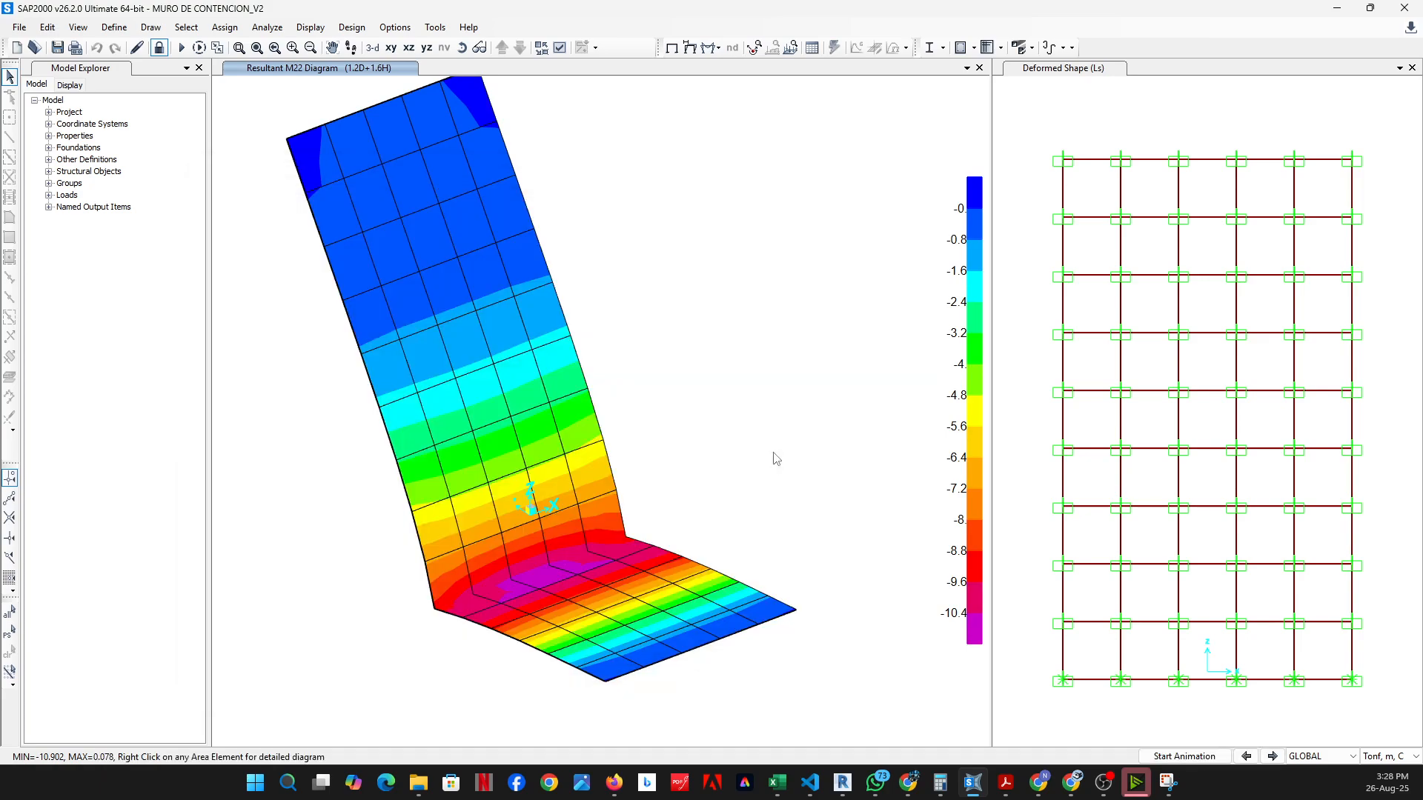
Examine the exaggerated wall deformation in side profile and the M22 contours at the base of the wall
left_click(479, 47)
left_click_drag(630, 488, 1060, 299)
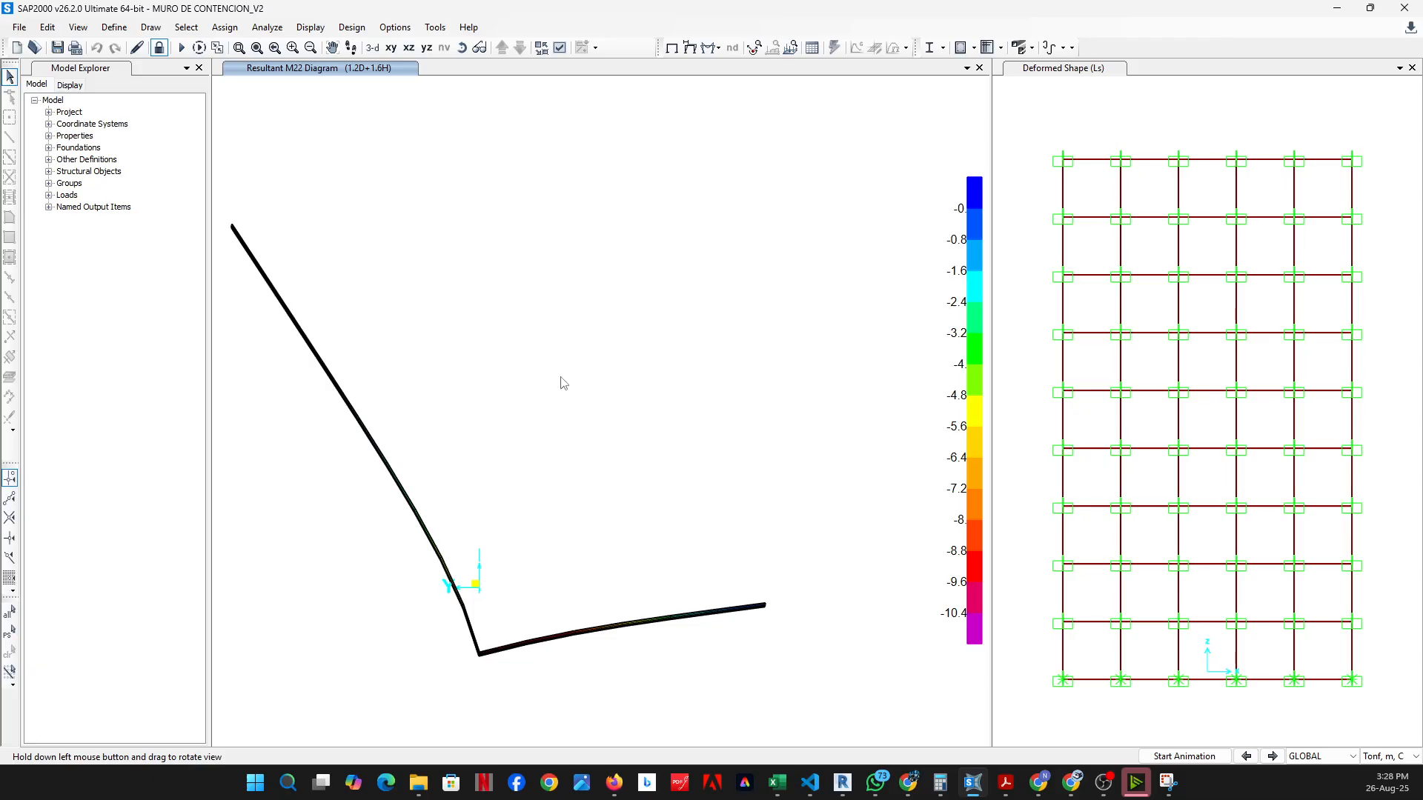
left_click_drag(486, 119, 386, 563)
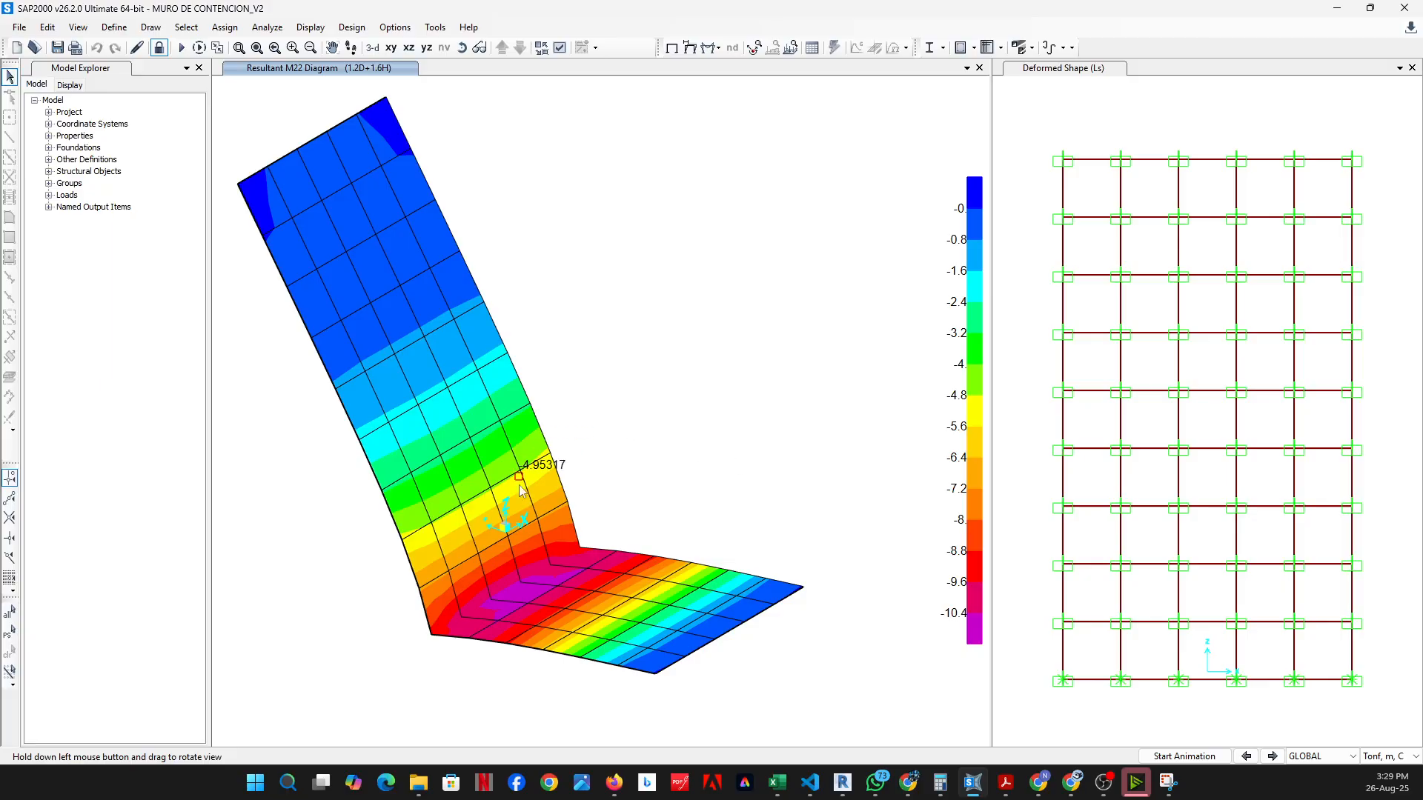
scroll(512, 586, "up", 4)
scroll(552, 495, "down", 2)
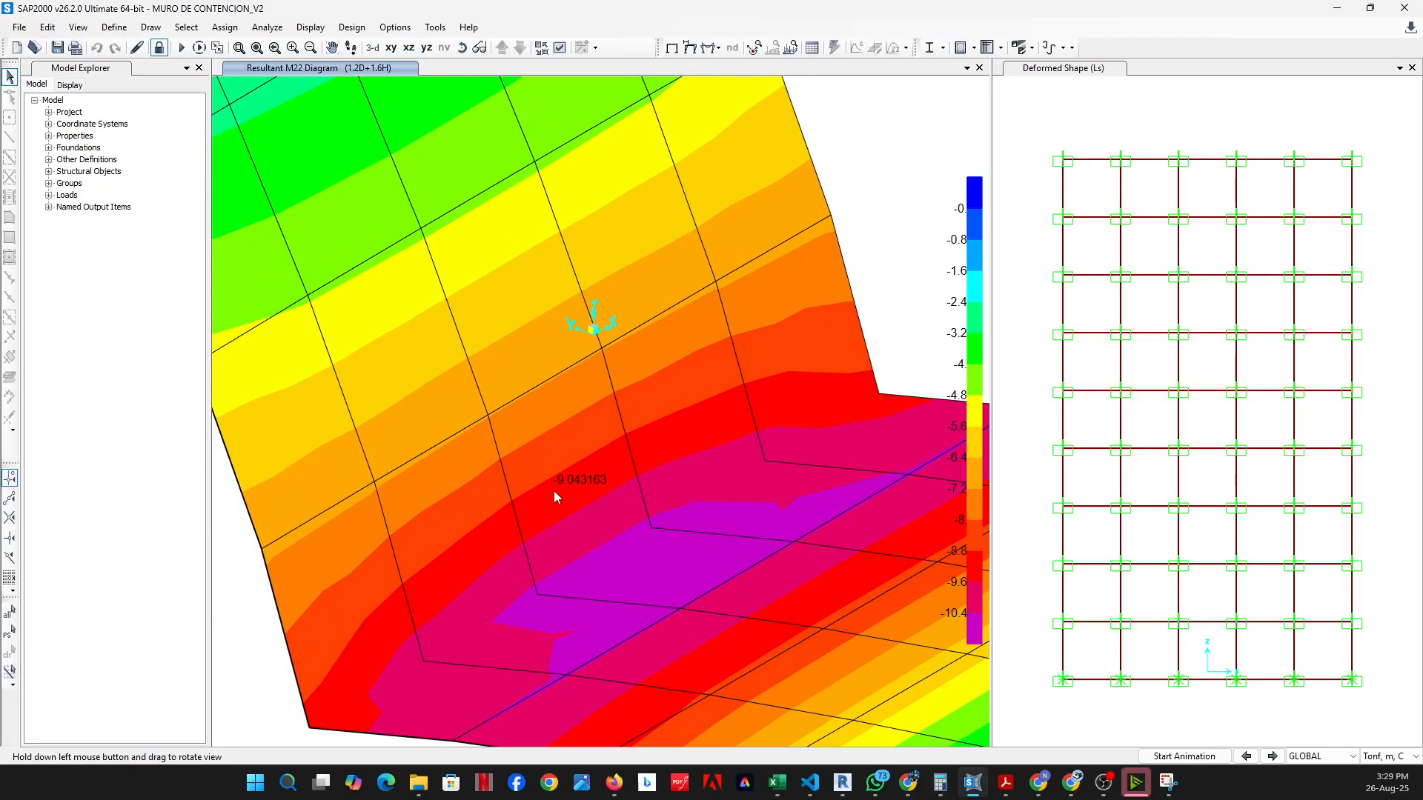
scroll(554, 490, "down", 2)
scroll(564, 552, "up", 2)
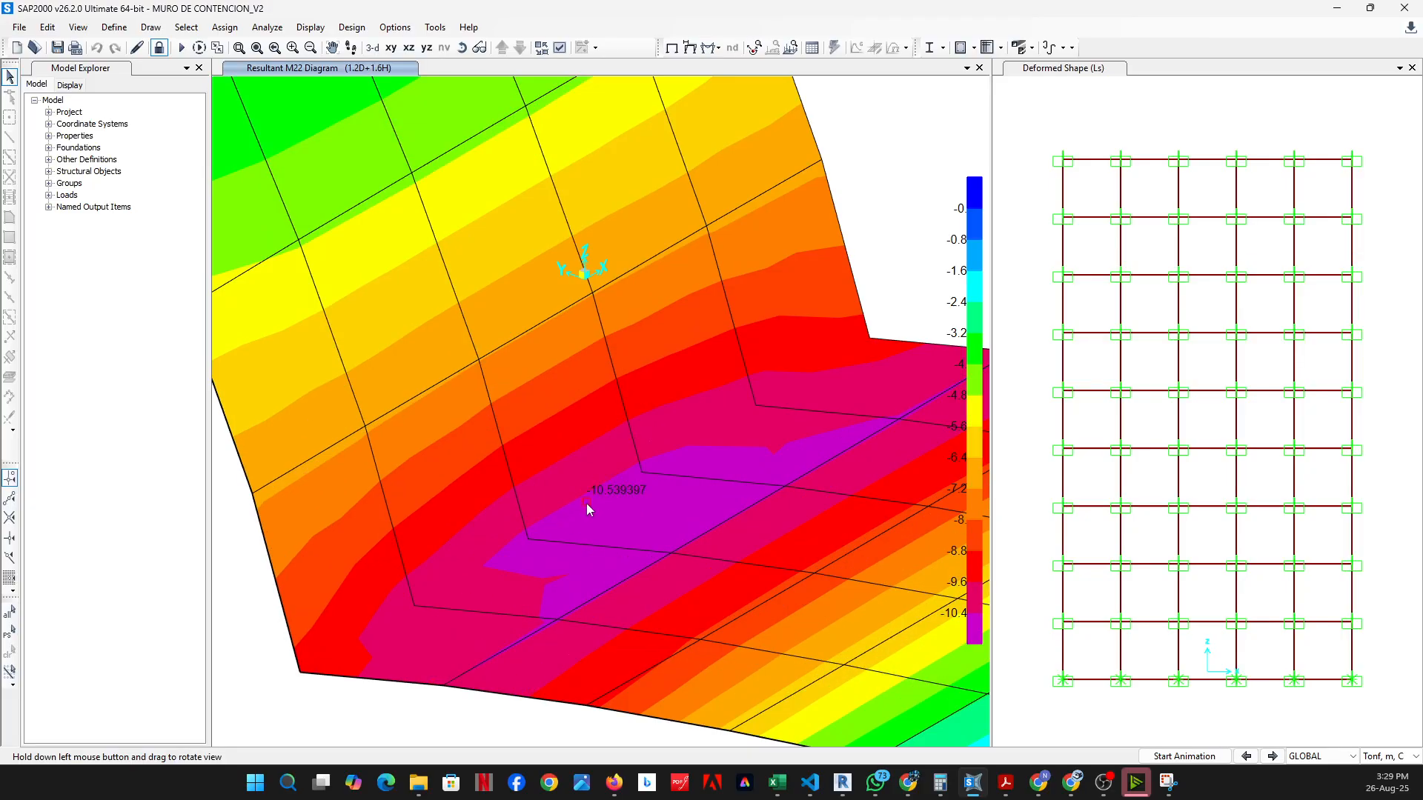
left_click_drag(586, 486, 357, 351)
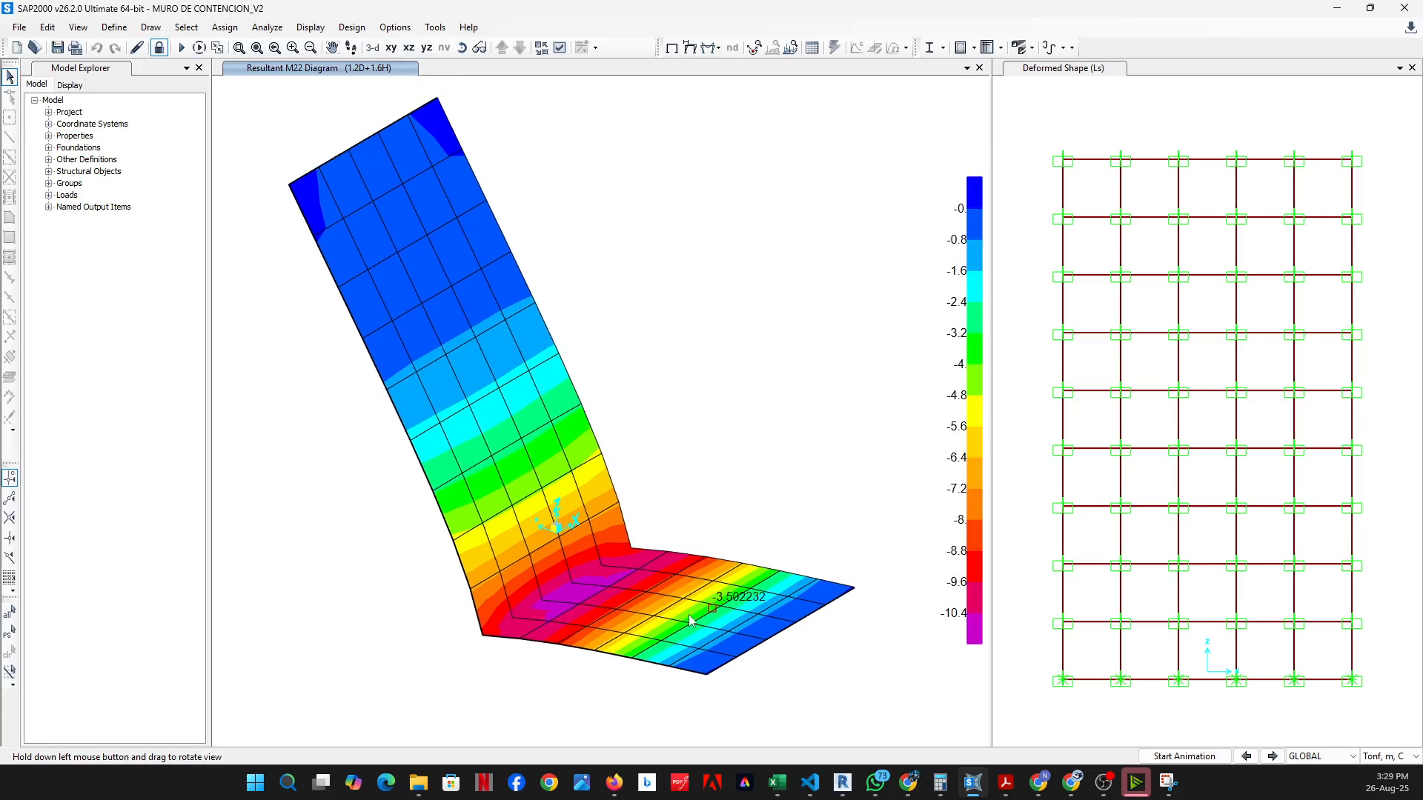
Read the M22 values around the joint between the wall stem and the footing
mouse_move(689, 639)
scroll(531, 597, "up", 2)
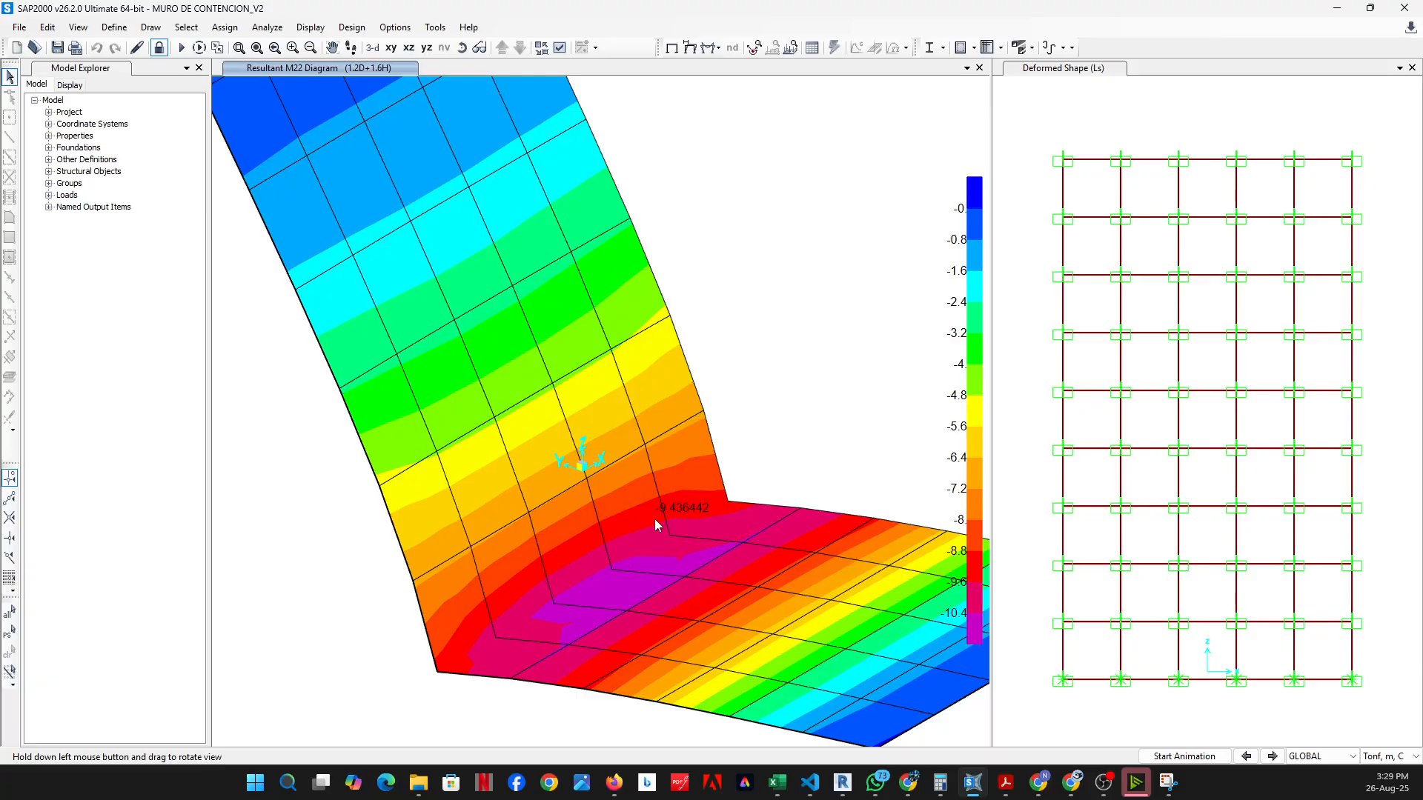
mouse_move(585, 508)
scroll(749, 487, "up", 2)
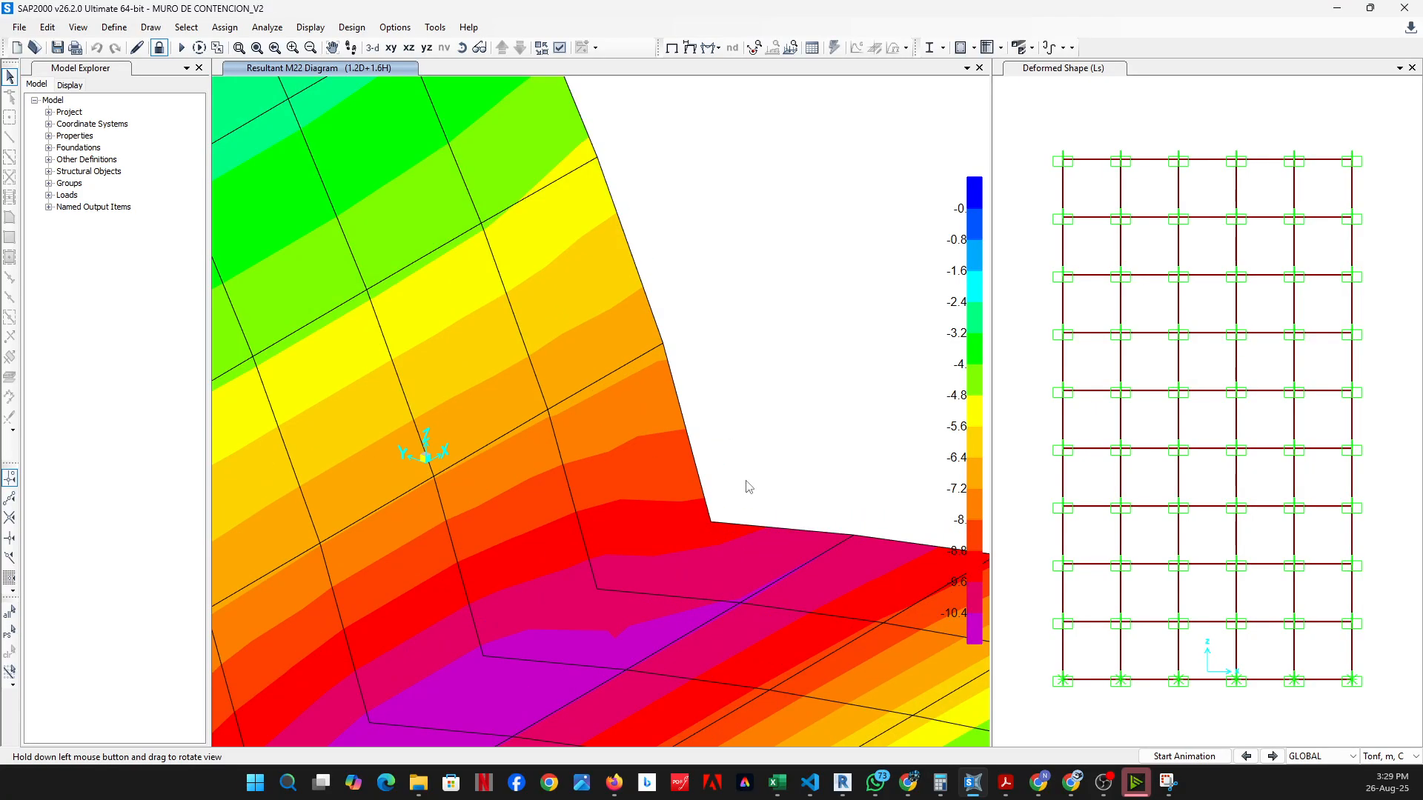
mouse_move(687, 519)
scroll(600, 497, "down", 3)
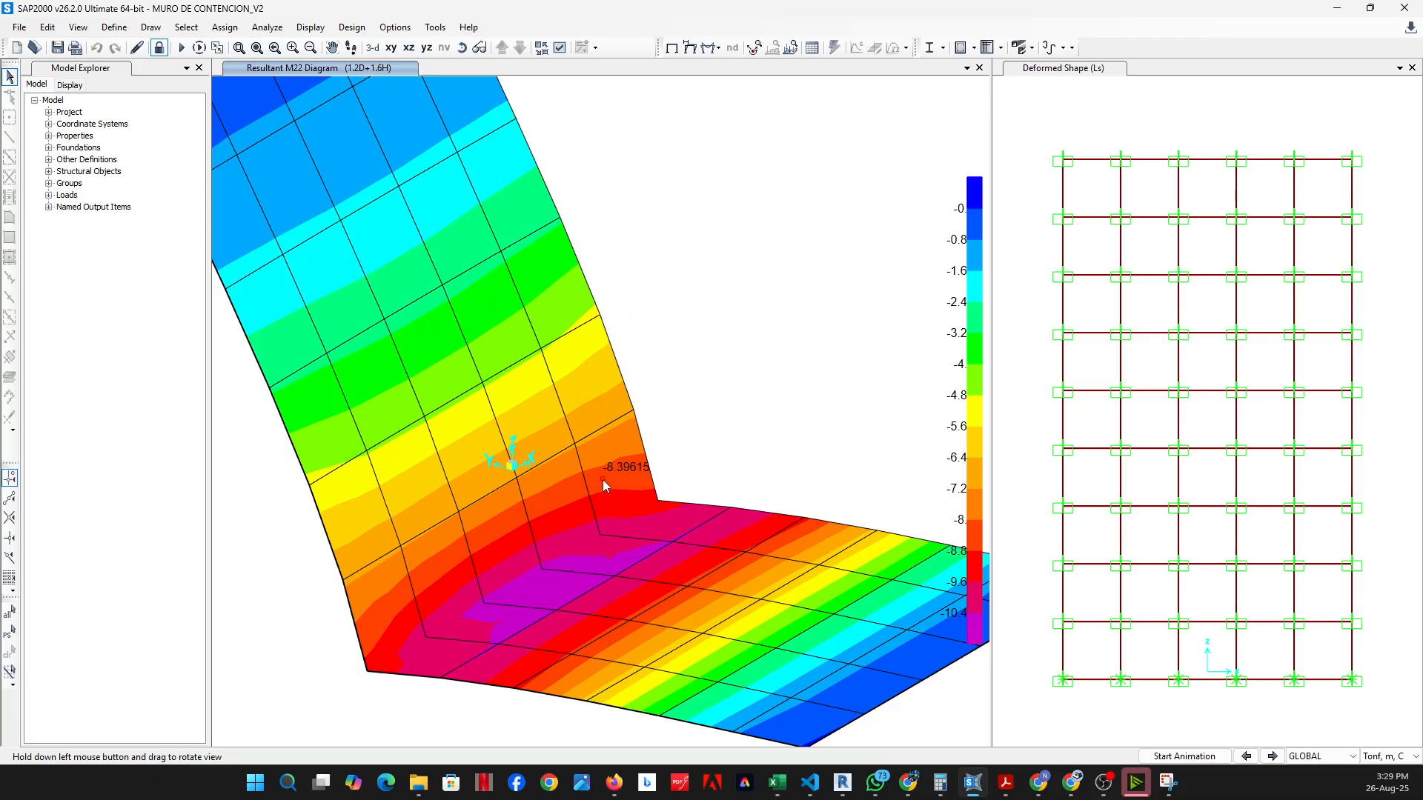
scroll(590, 443, "up", 4)
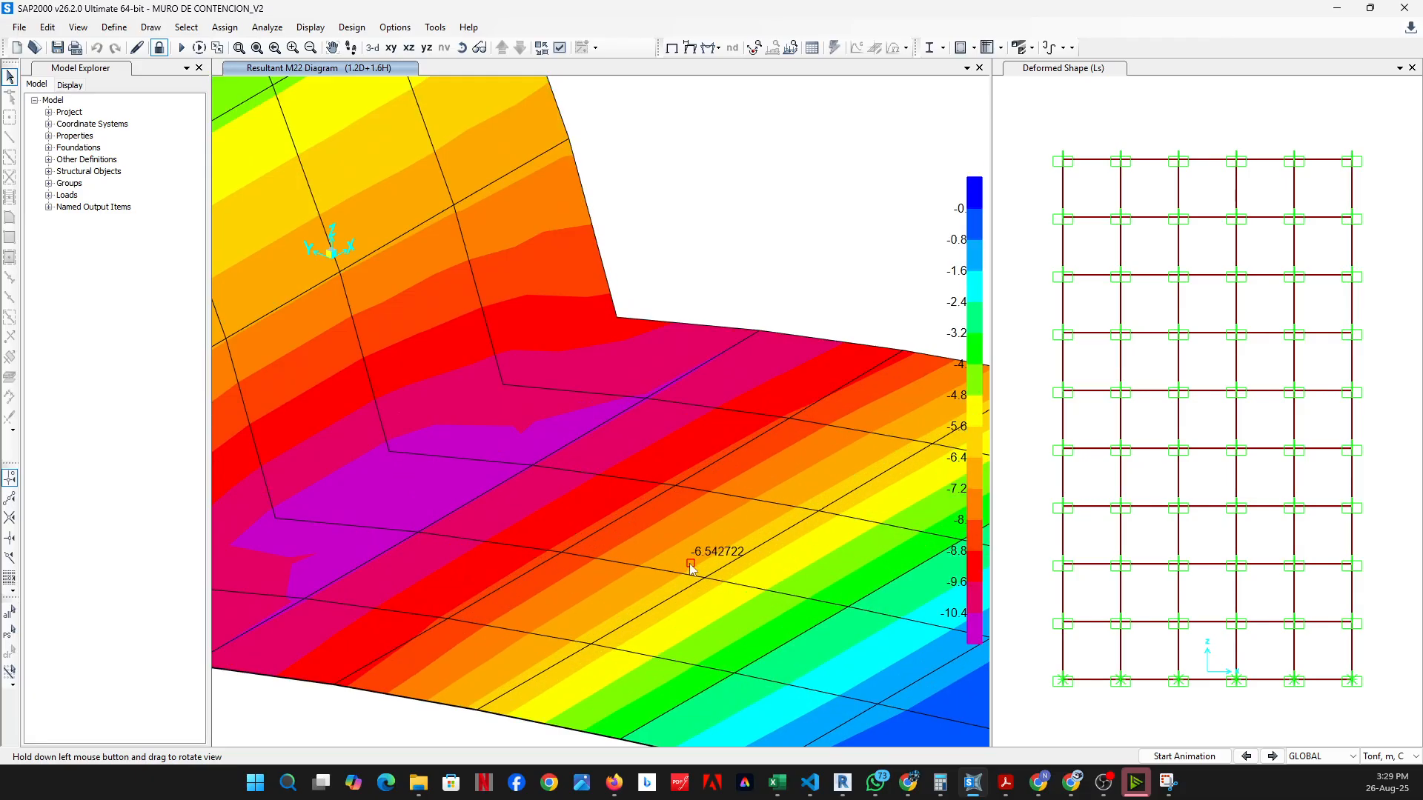
middle_click_drag(516, 535, 572, 574)
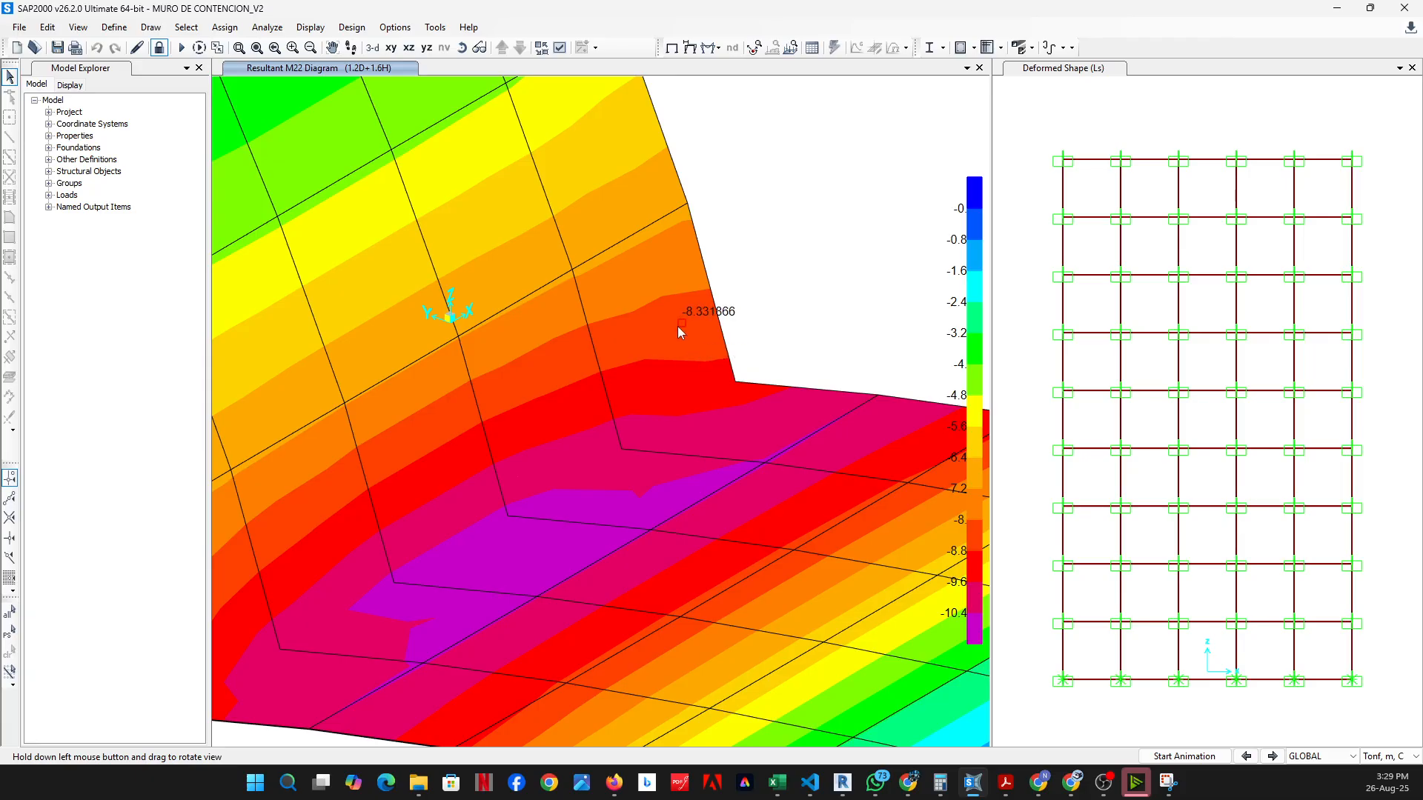
Inspect the M22 force diagram of a shell element at the foot of the wall, and close it
right_click(424, 469)
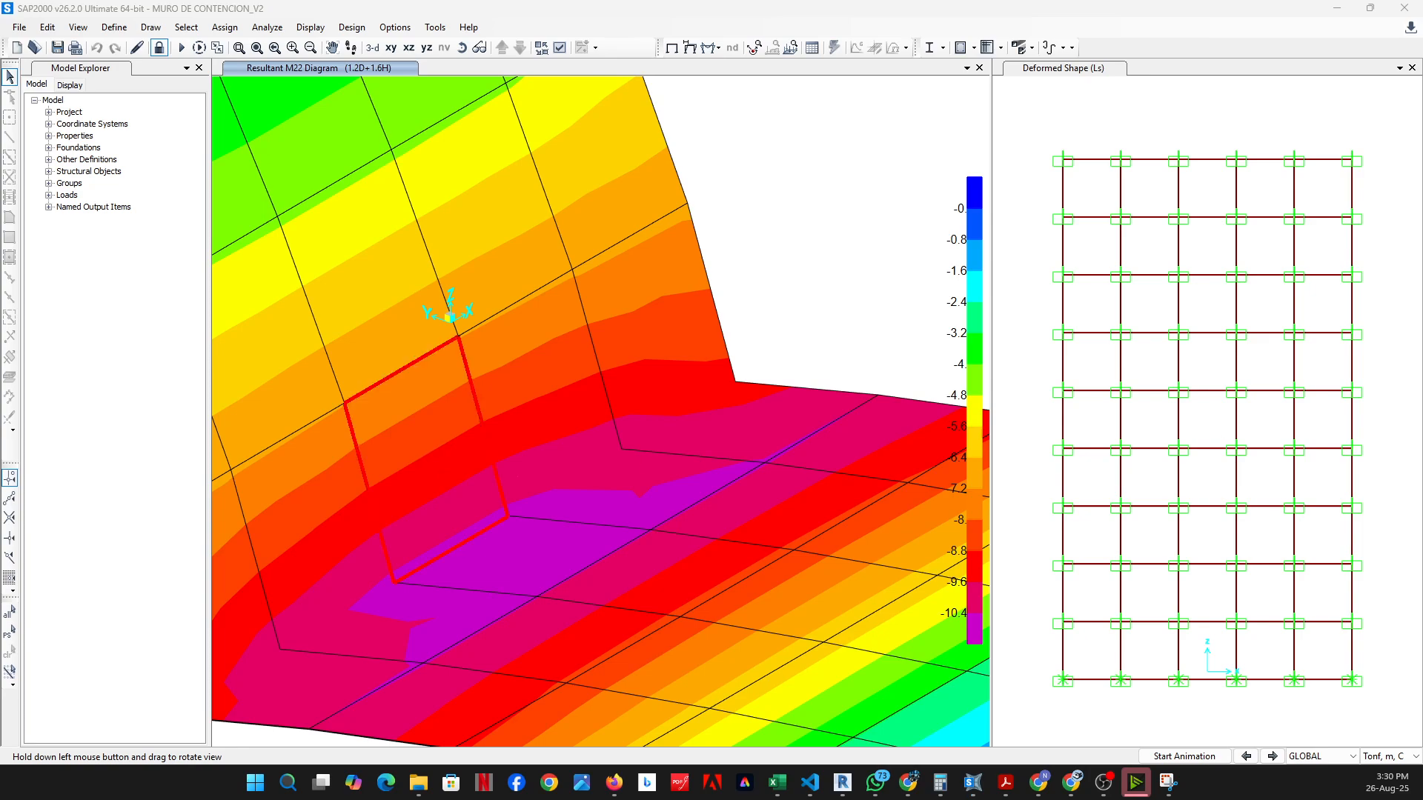
mouse_move(492, 429)
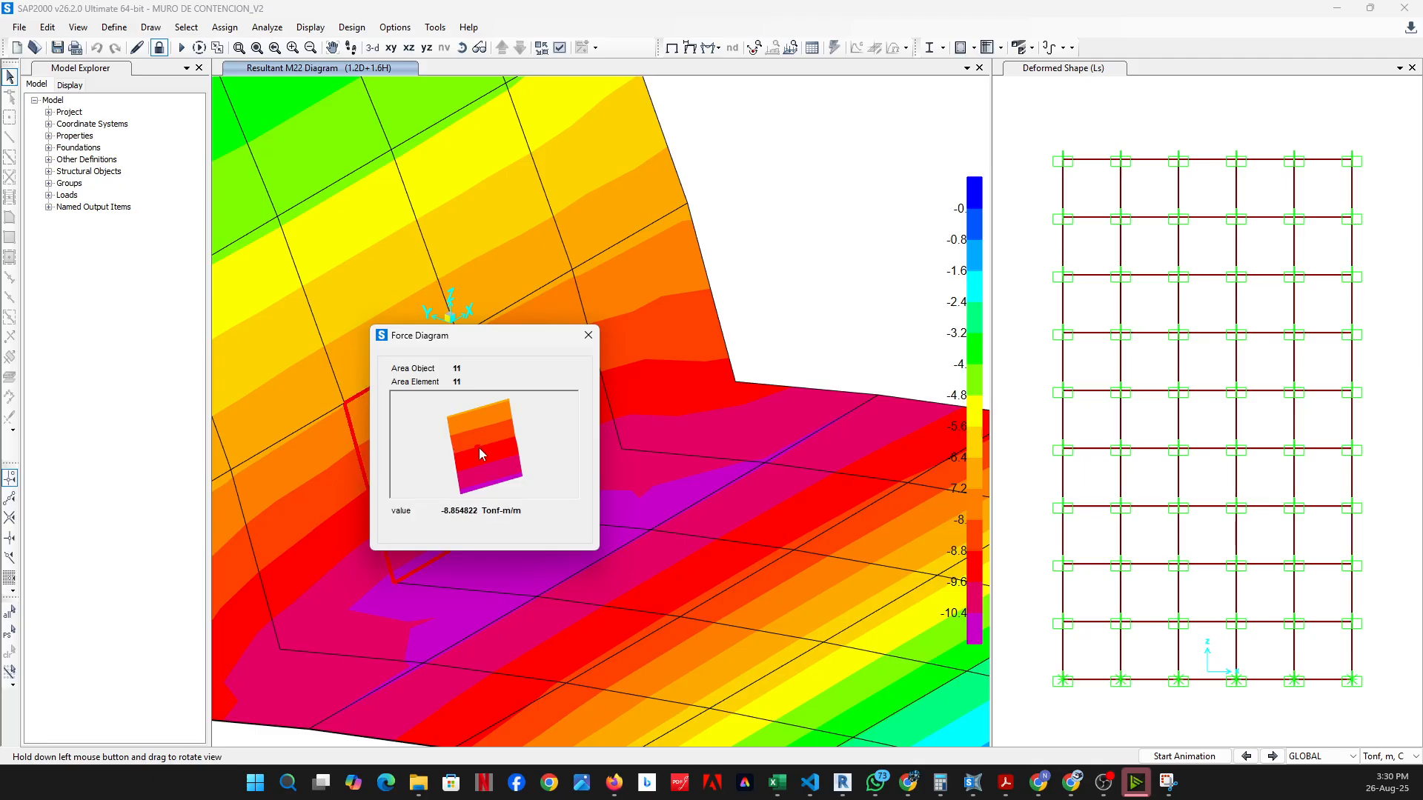
left_click(586, 335)
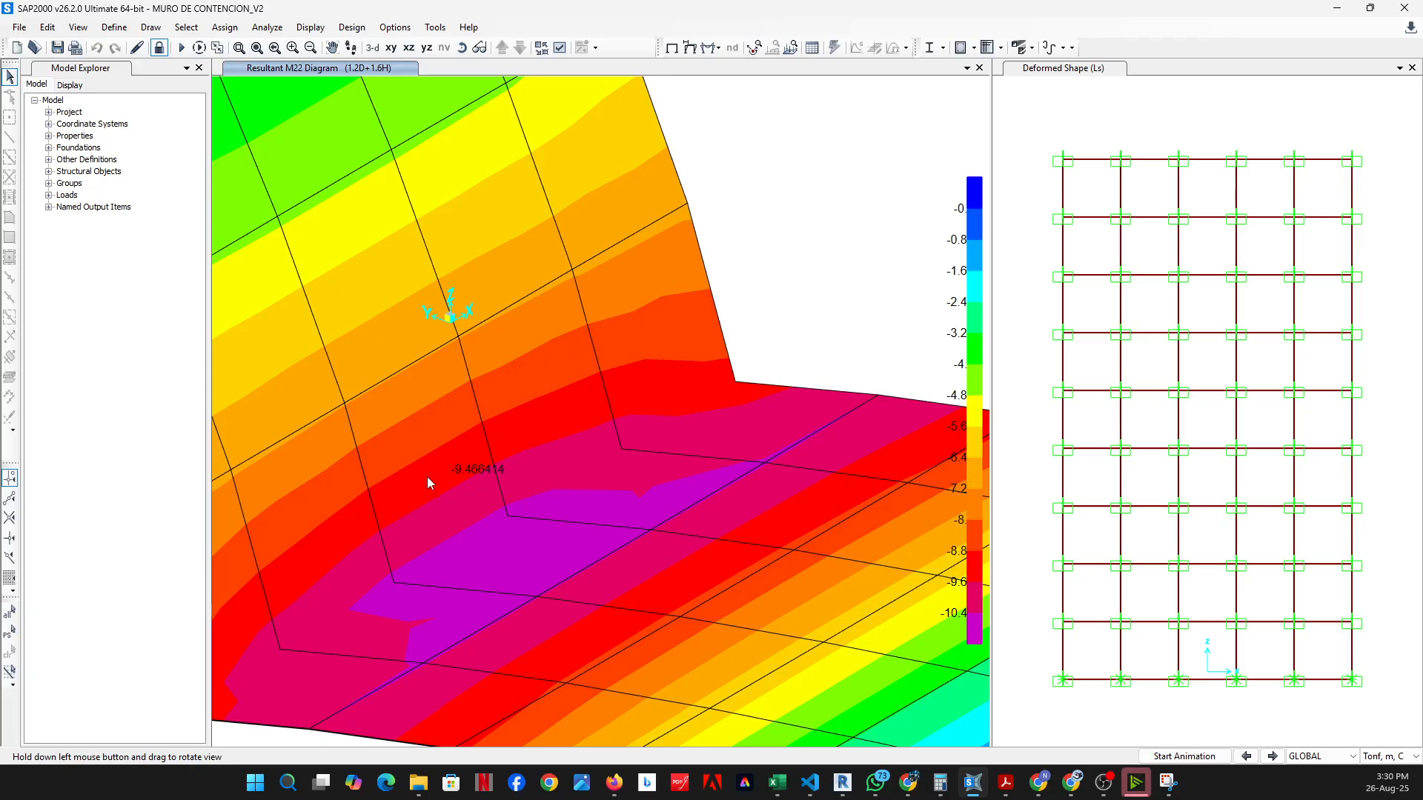
Compare the M22 values up the wall stem with those at its base
scroll(491, 434, "down", 3)
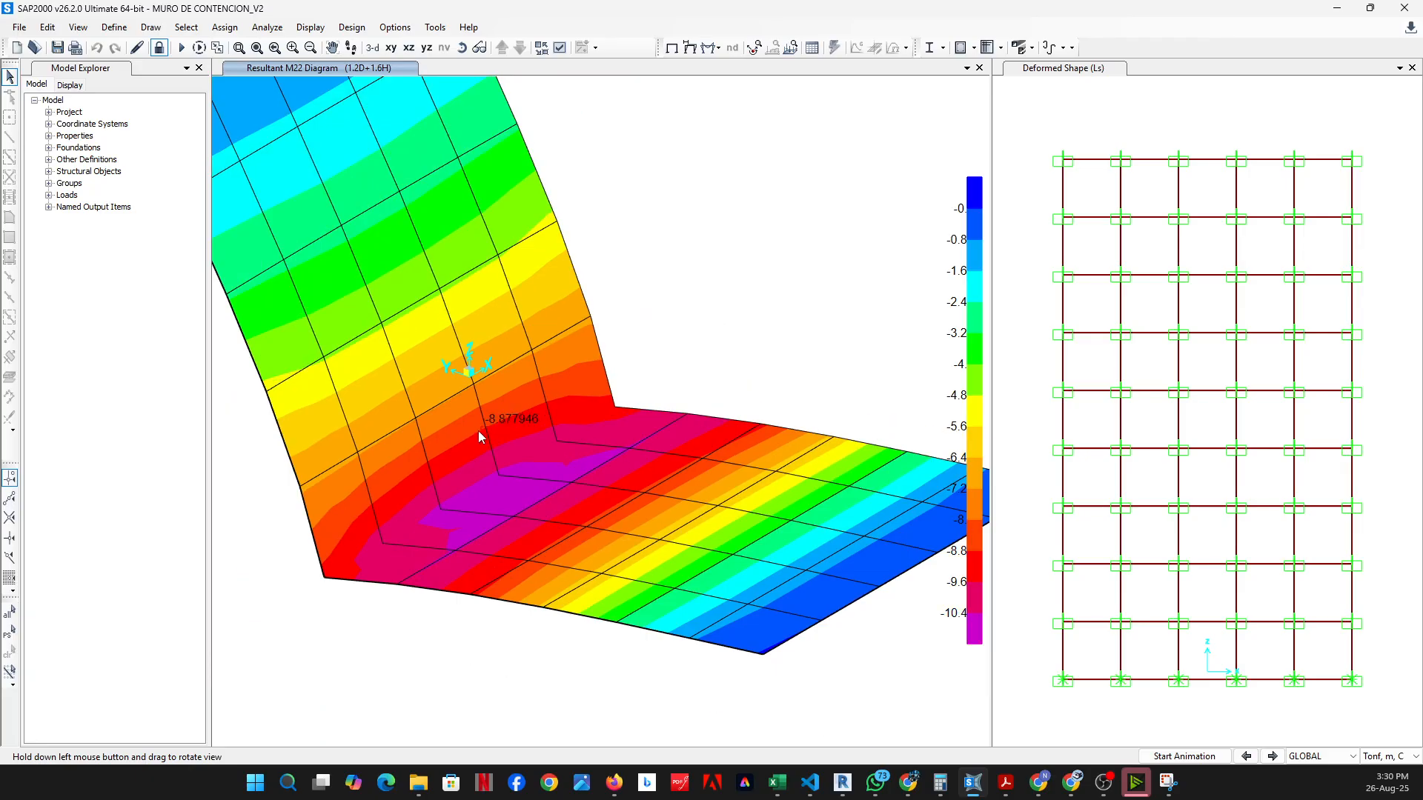
middle_click_drag(438, 348, 504, 482)
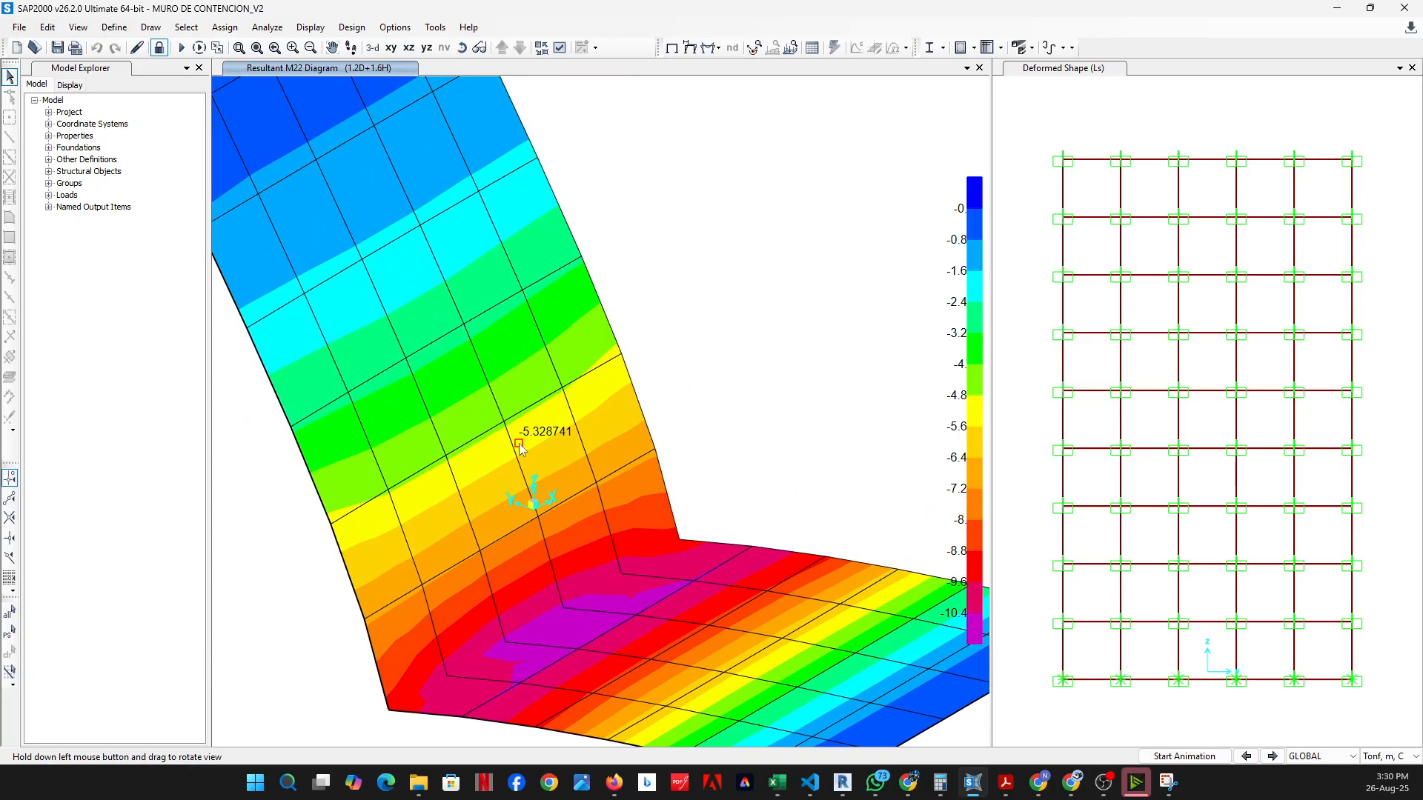
scroll(501, 489, "down", 2)
scroll(501, 501, "up", 2)
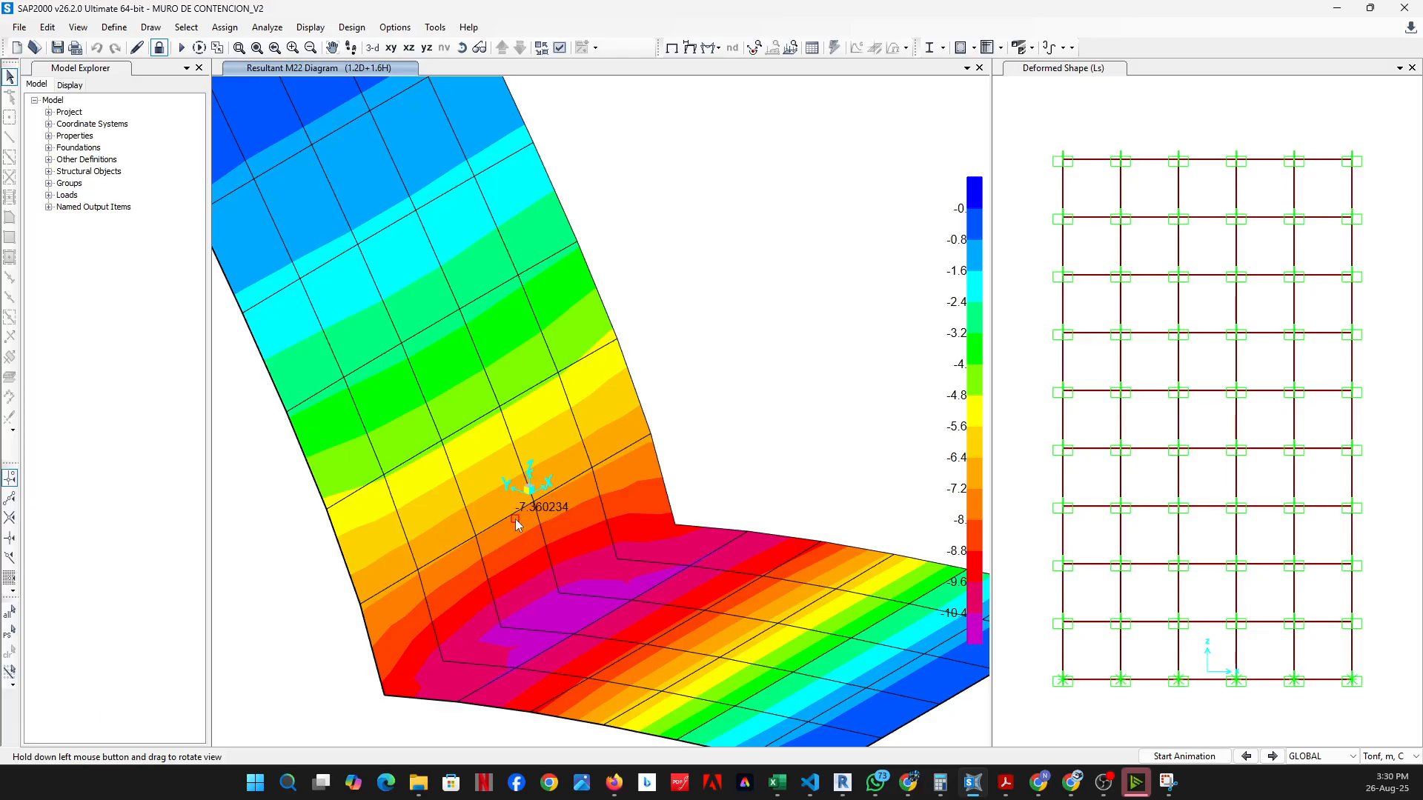
scroll(514, 519, "down", 2)
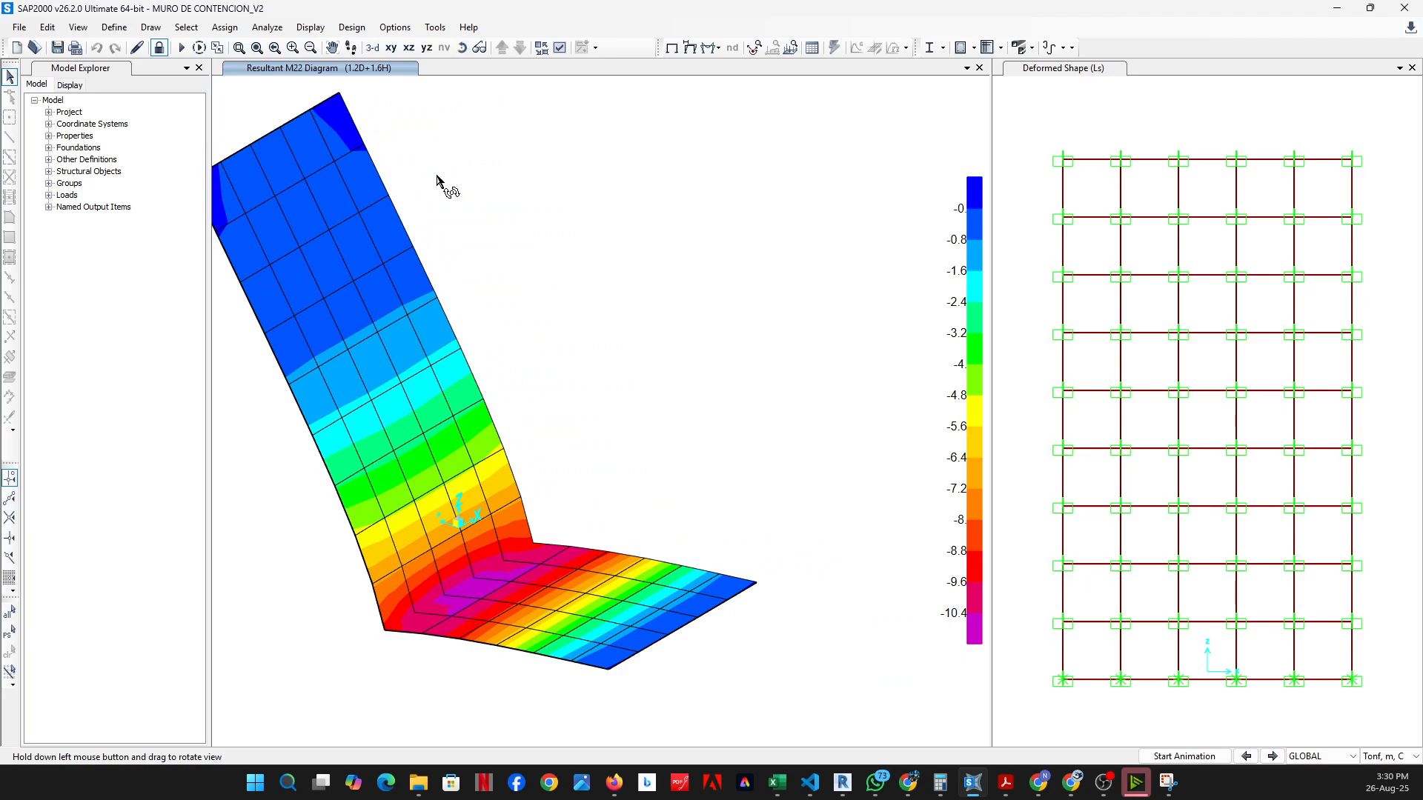
left_click_drag(446, 186, 291, 543)
scroll(567, 606, "up", 2)
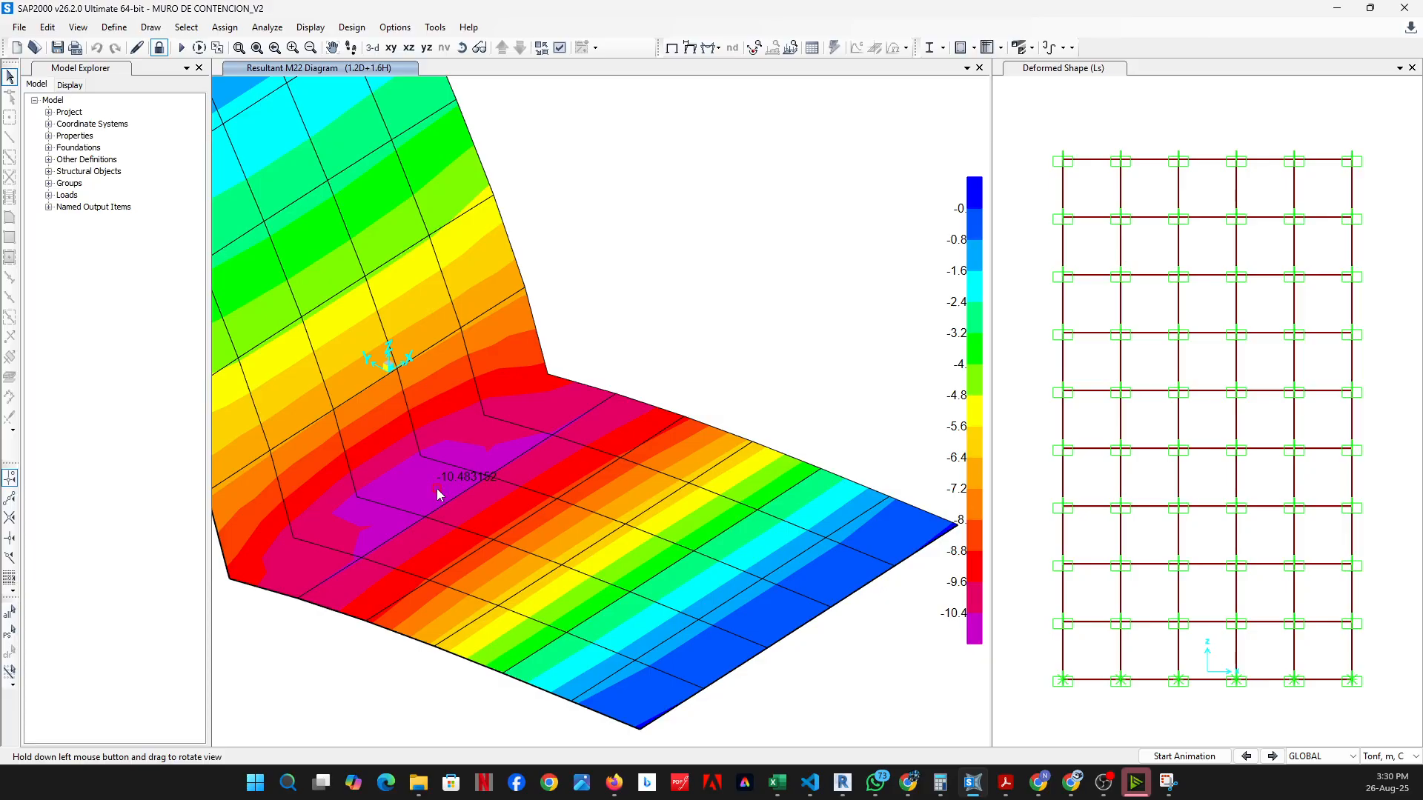
Examine how M22 varies across the footing from the wall joint to its free edge
left_click(461, 47)
mouse_move(482, 409)
left_mouse_down()
mouse_move(581, 375)
mouse_move(683, 248)
mouse_move(536, 426)
mouse_move(412, 455)
mouse_move(498, 413)
left_mouse_up()
scroll(443, 601, "up", 2)
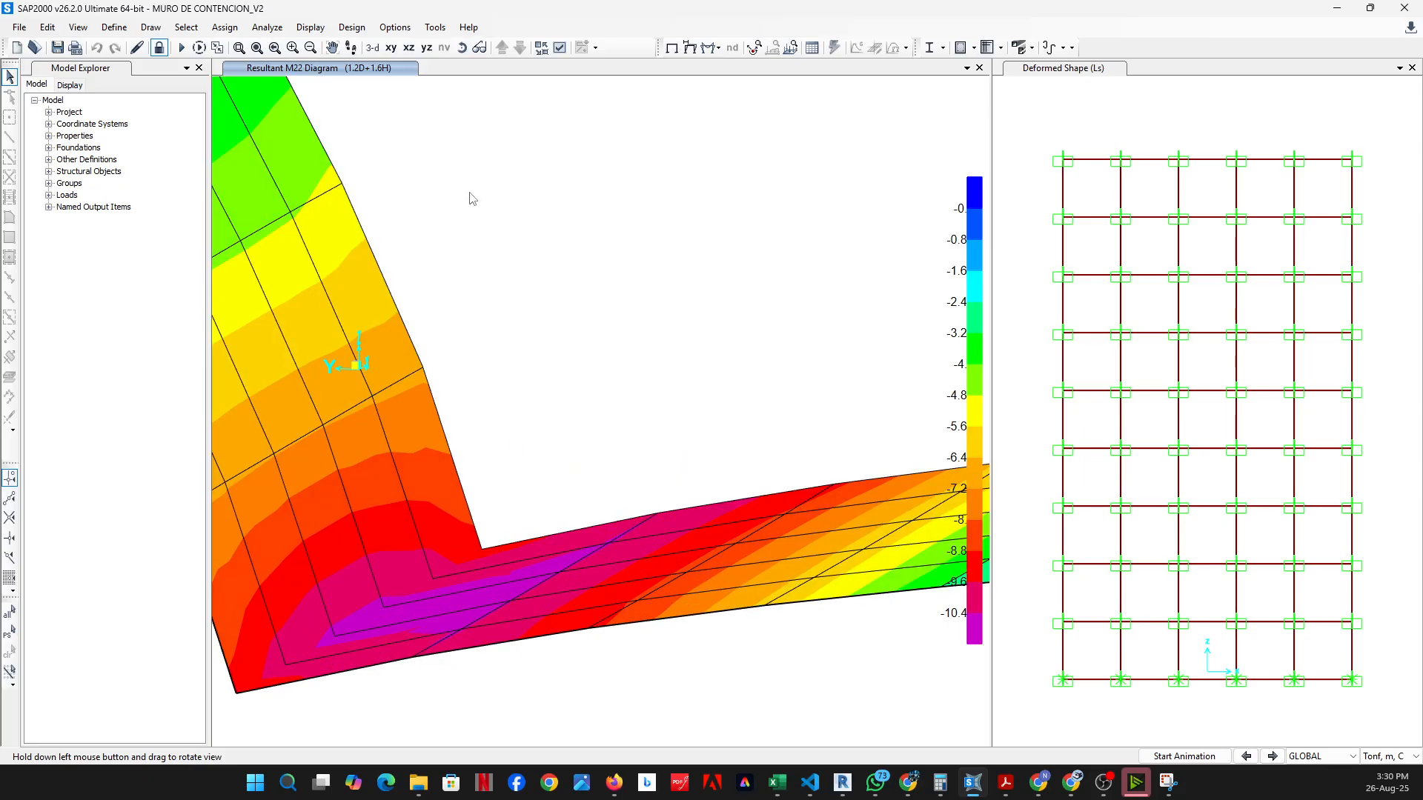
scroll(509, 671, "up", 2)
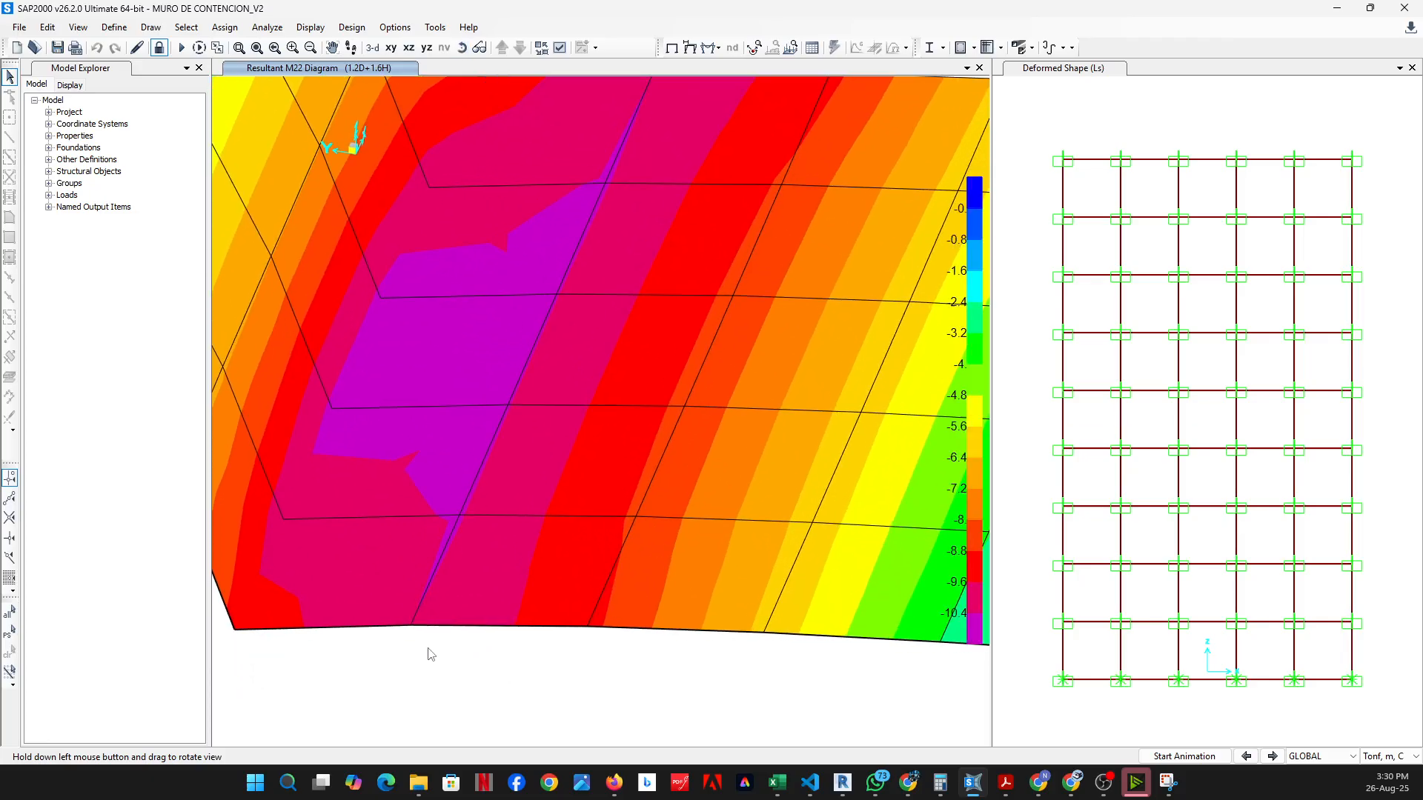
mouse_move(397, 438)
mouse_move(373, 357)
middle_click_drag(469, 353, 404, 452)
mouse_move(405, 458)
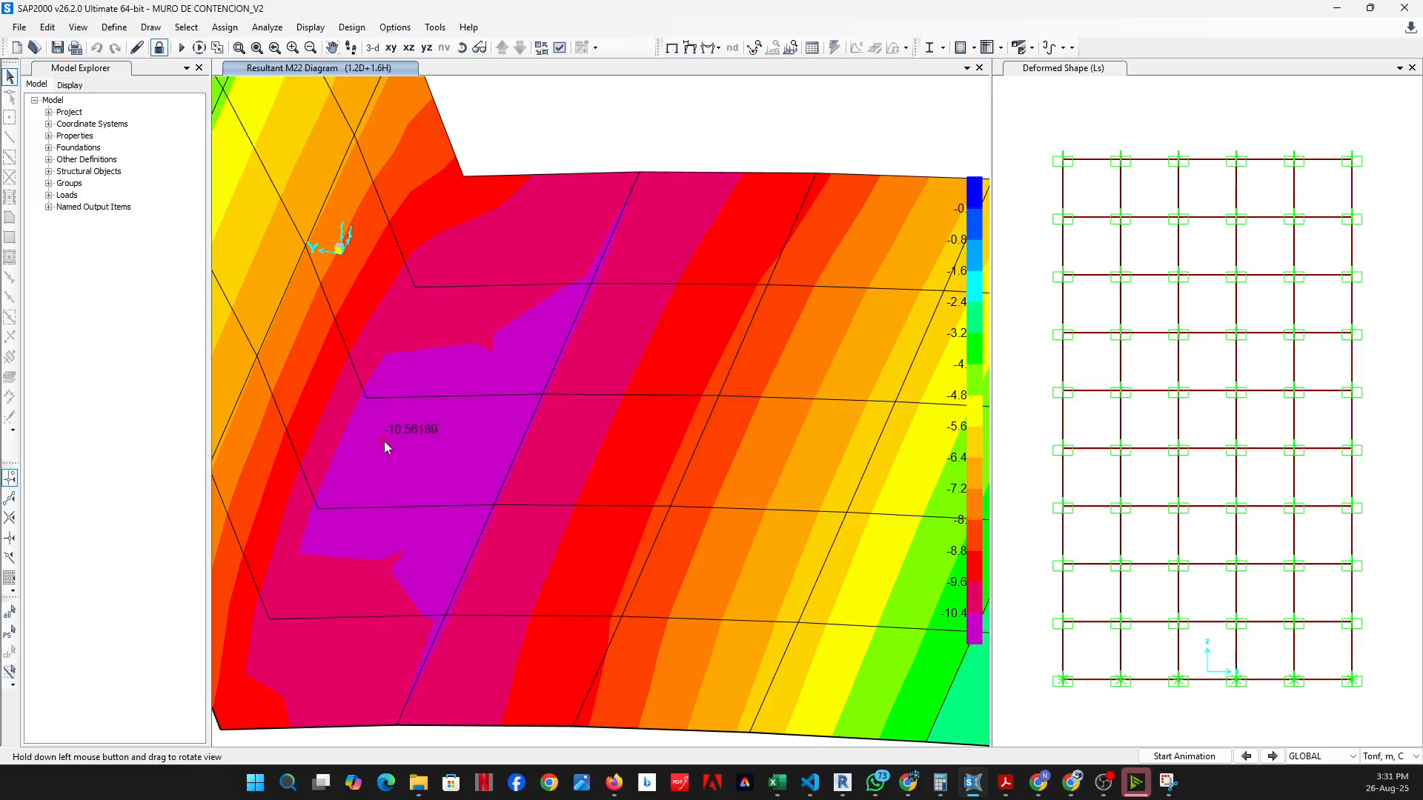
mouse_move(375, 504)
scroll(375, 504, "down", 3)
mouse_move(540, 484)
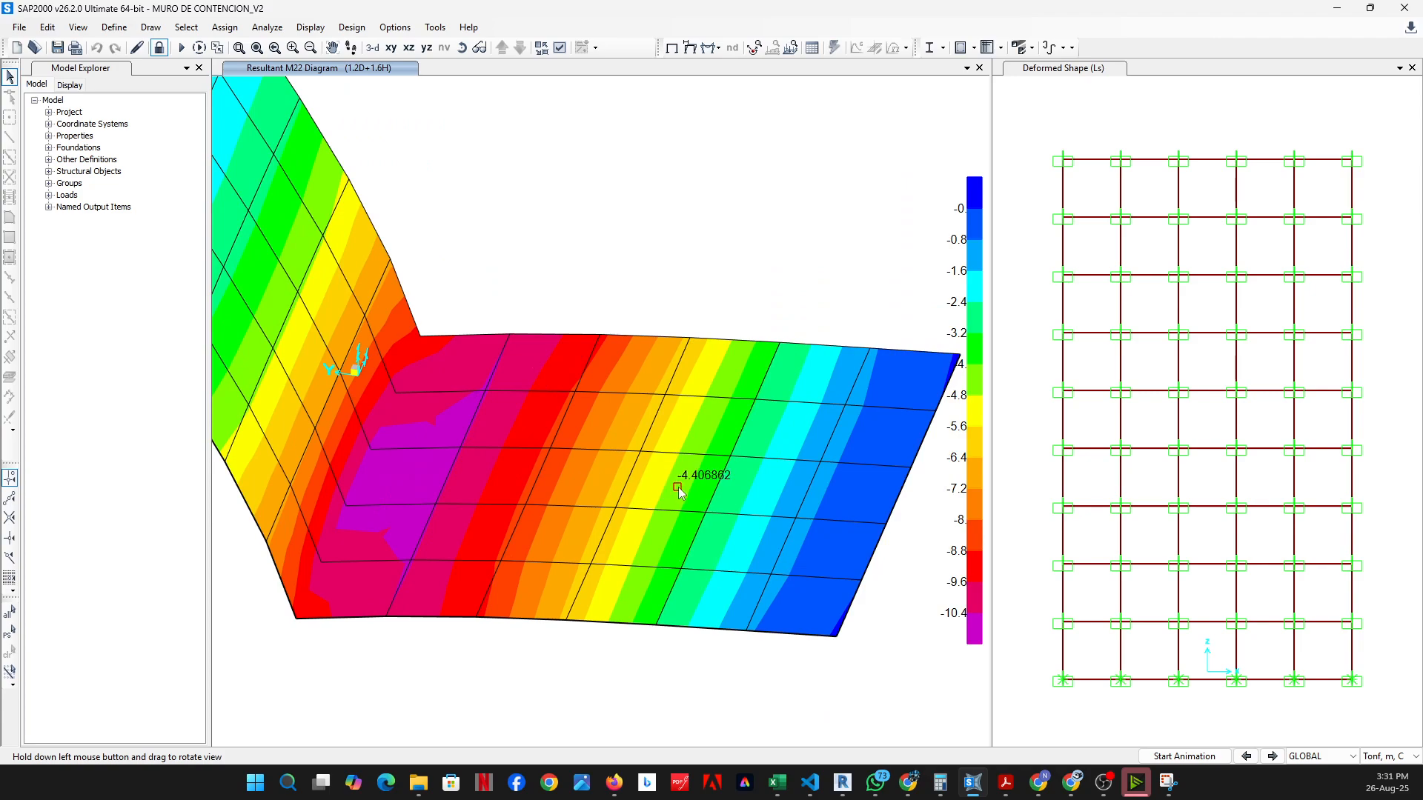
mouse_move(734, 490)
mouse_move(591, 489)
mouse_move(825, 494)
scroll(649, 525, "down", 2)
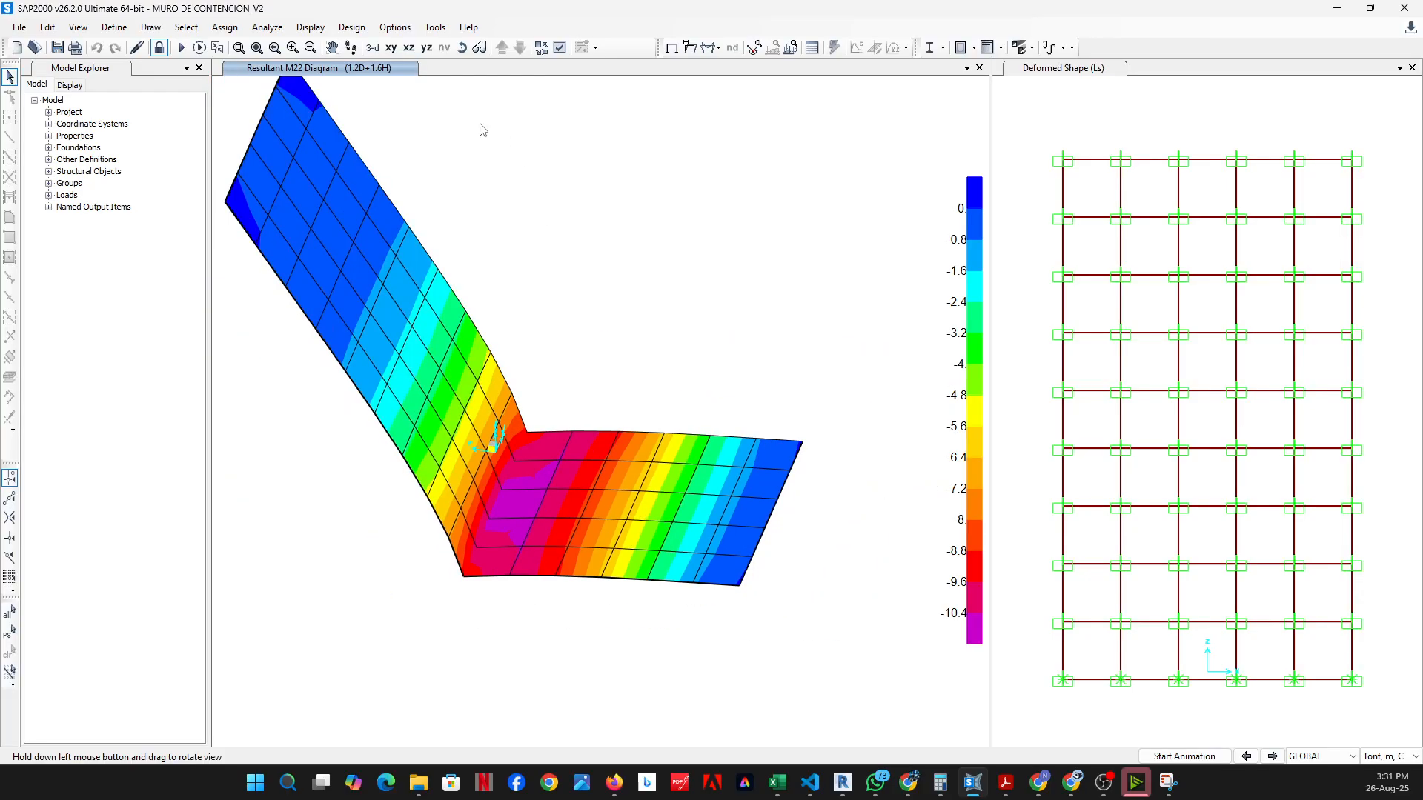
Review the deformed wall and footing in side profile, and return to an oblique 3D view of the M22 contours
left_click_drag(572, 610, 724, 308)
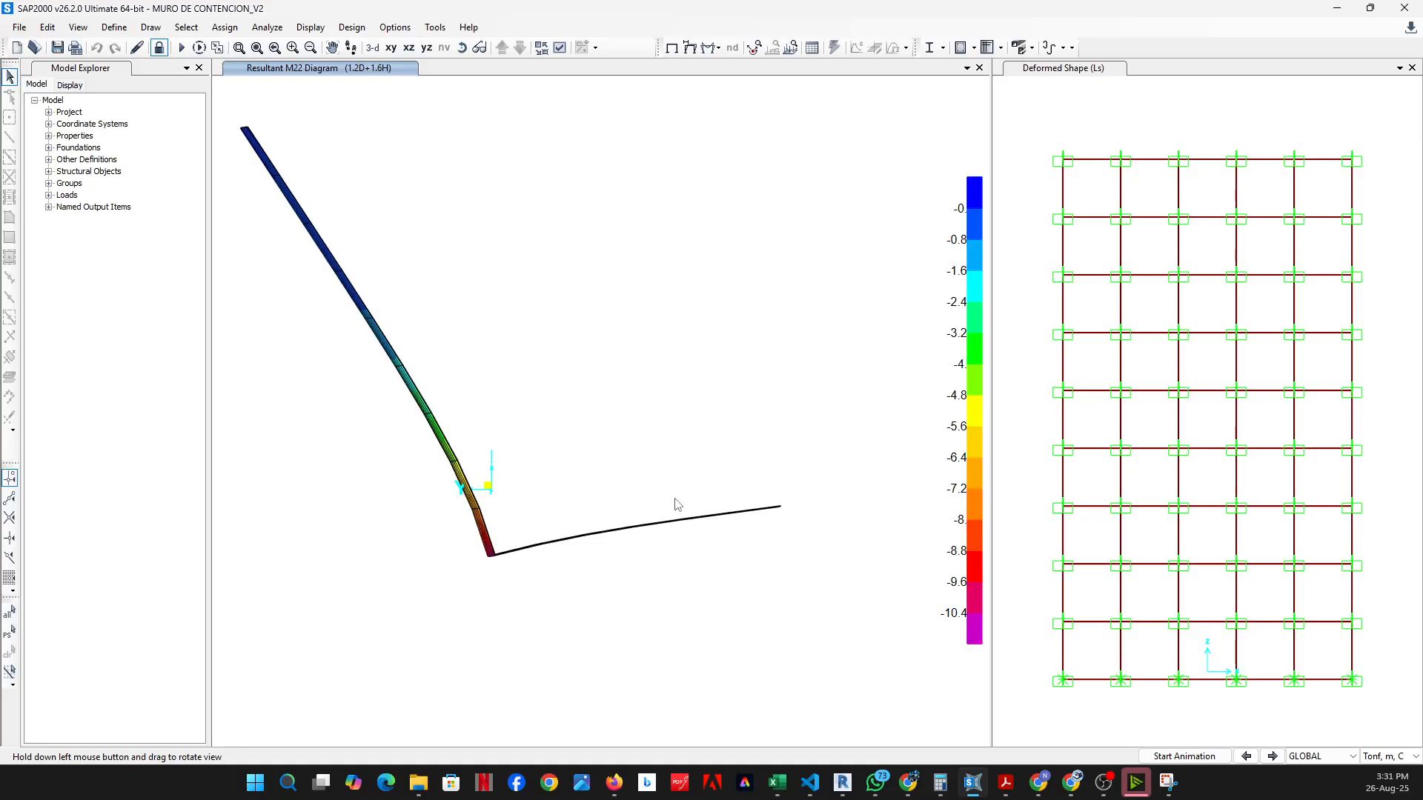
scroll(677, 499, "up", 2)
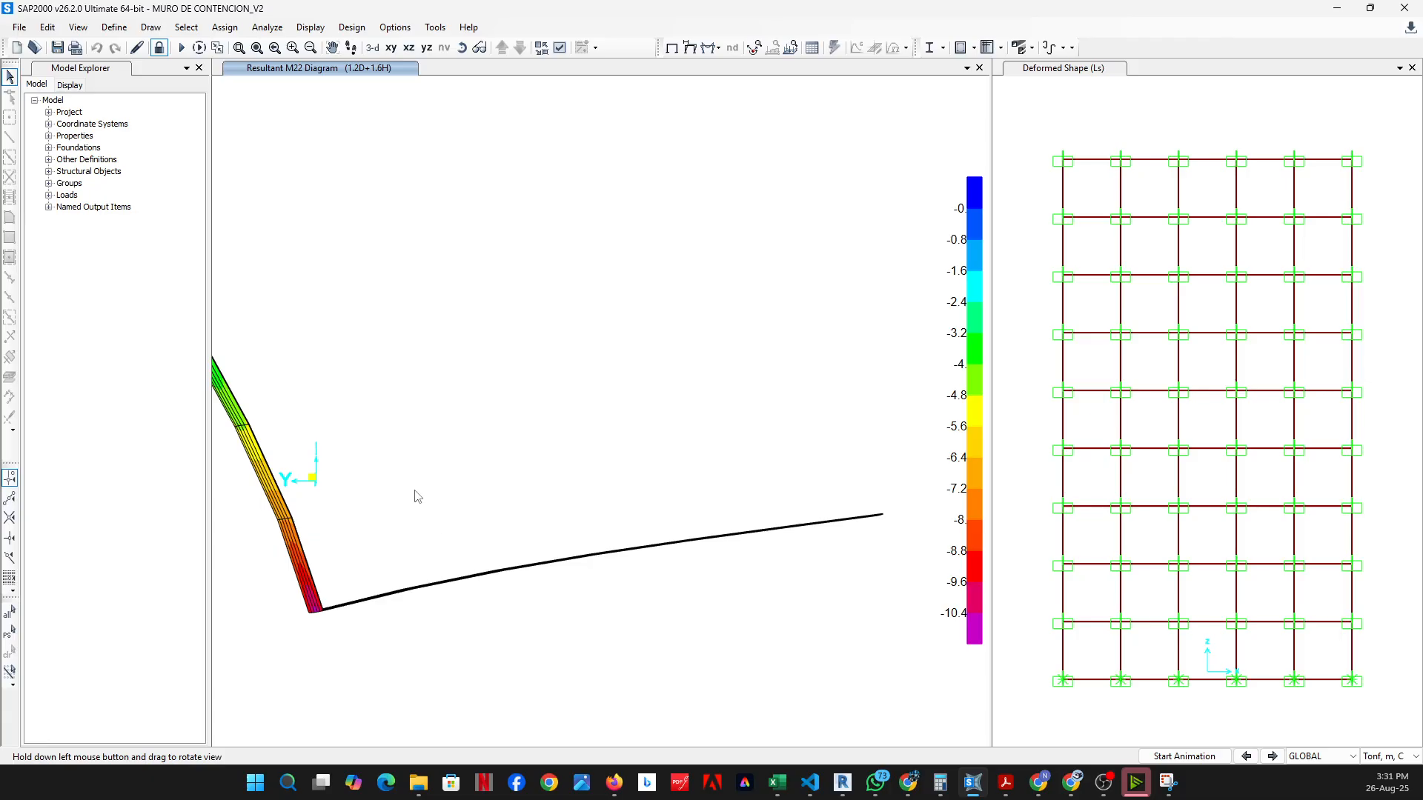
left_click_drag(415, 495, 408, 444)
left_click(463, 52)
left_click_drag(667, 407, 295, 588)
middle_click_drag(550, 395, 620, 554)
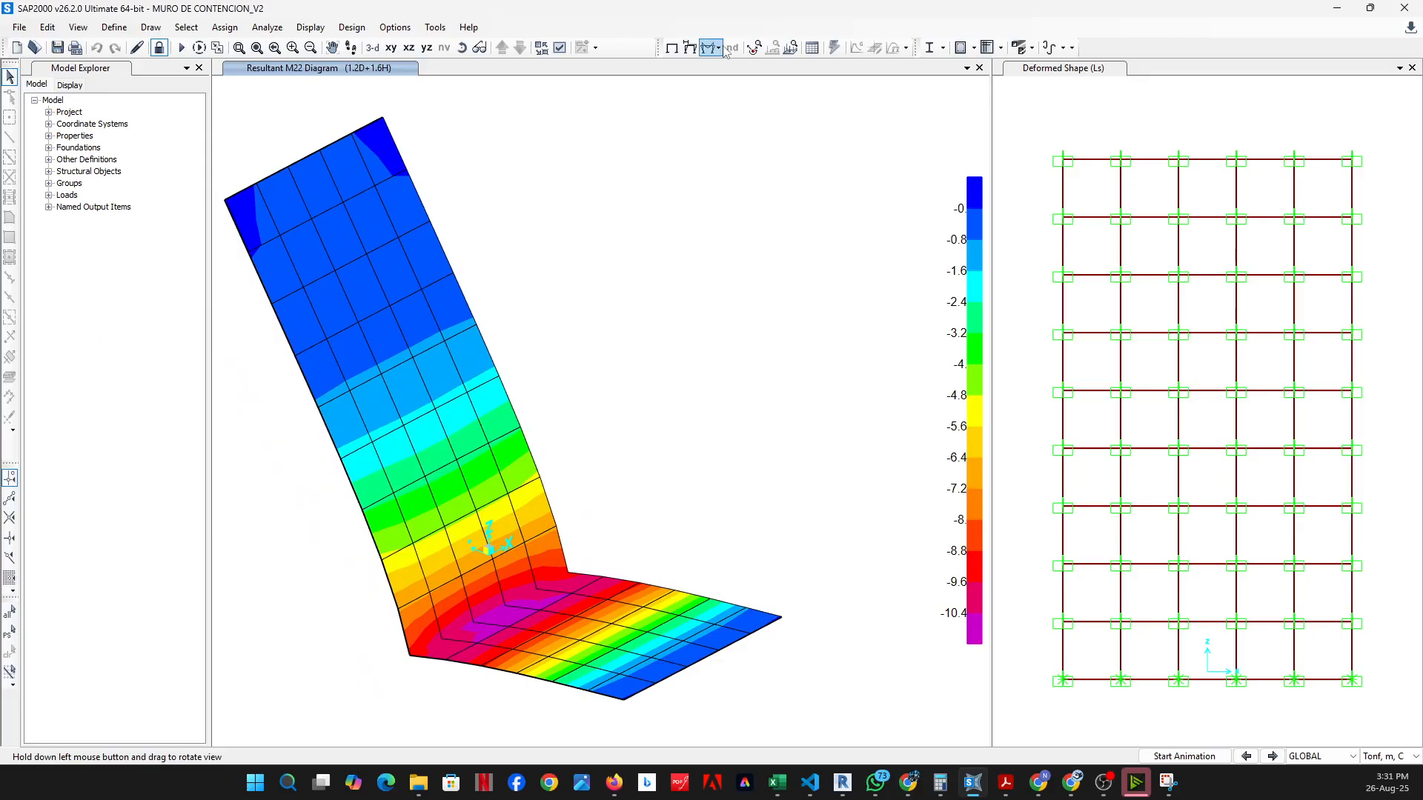
Display the V23 resultant shear contours of the shells for the 1.2D+1.6H combination
left_click(747, 47)
left_click(762, 105)
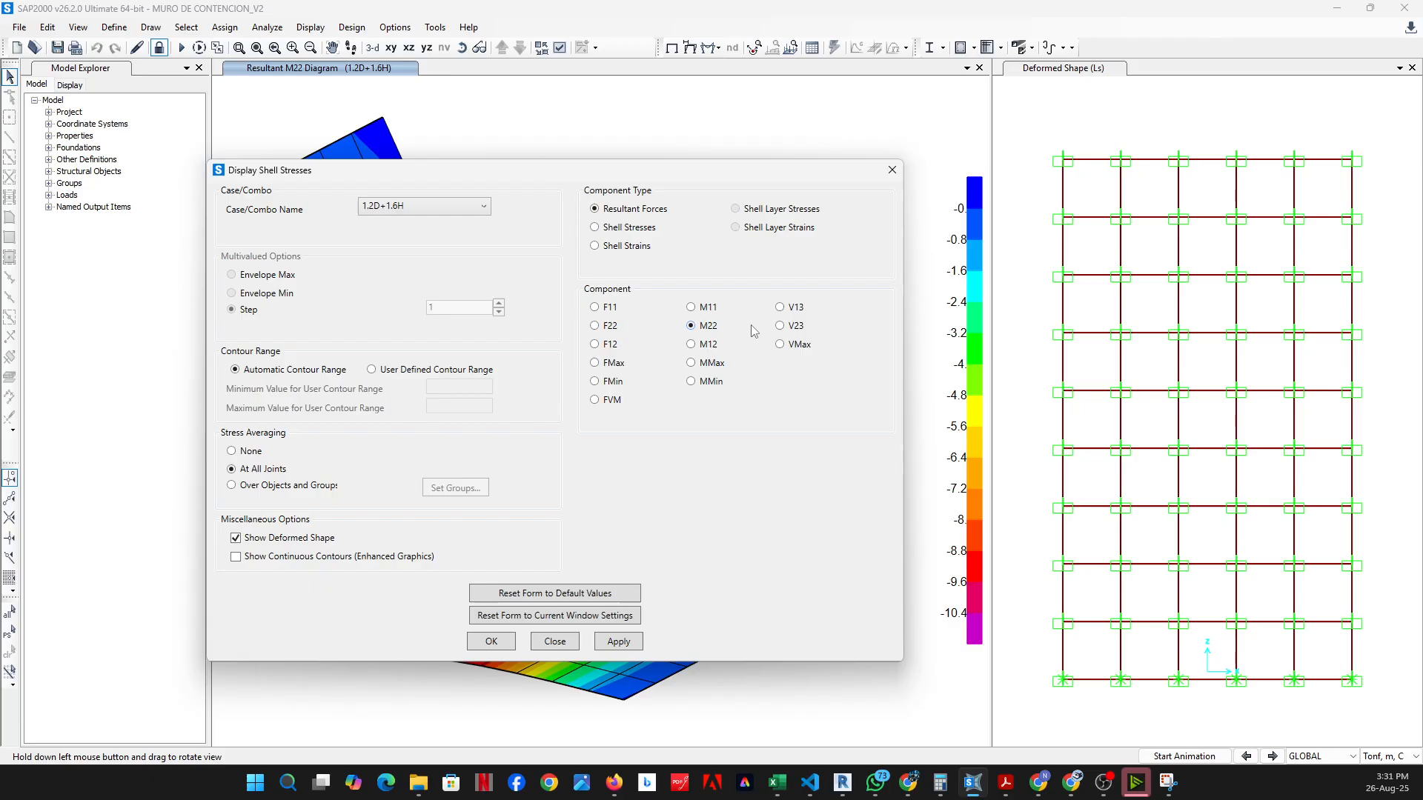
left_click(797, 327)
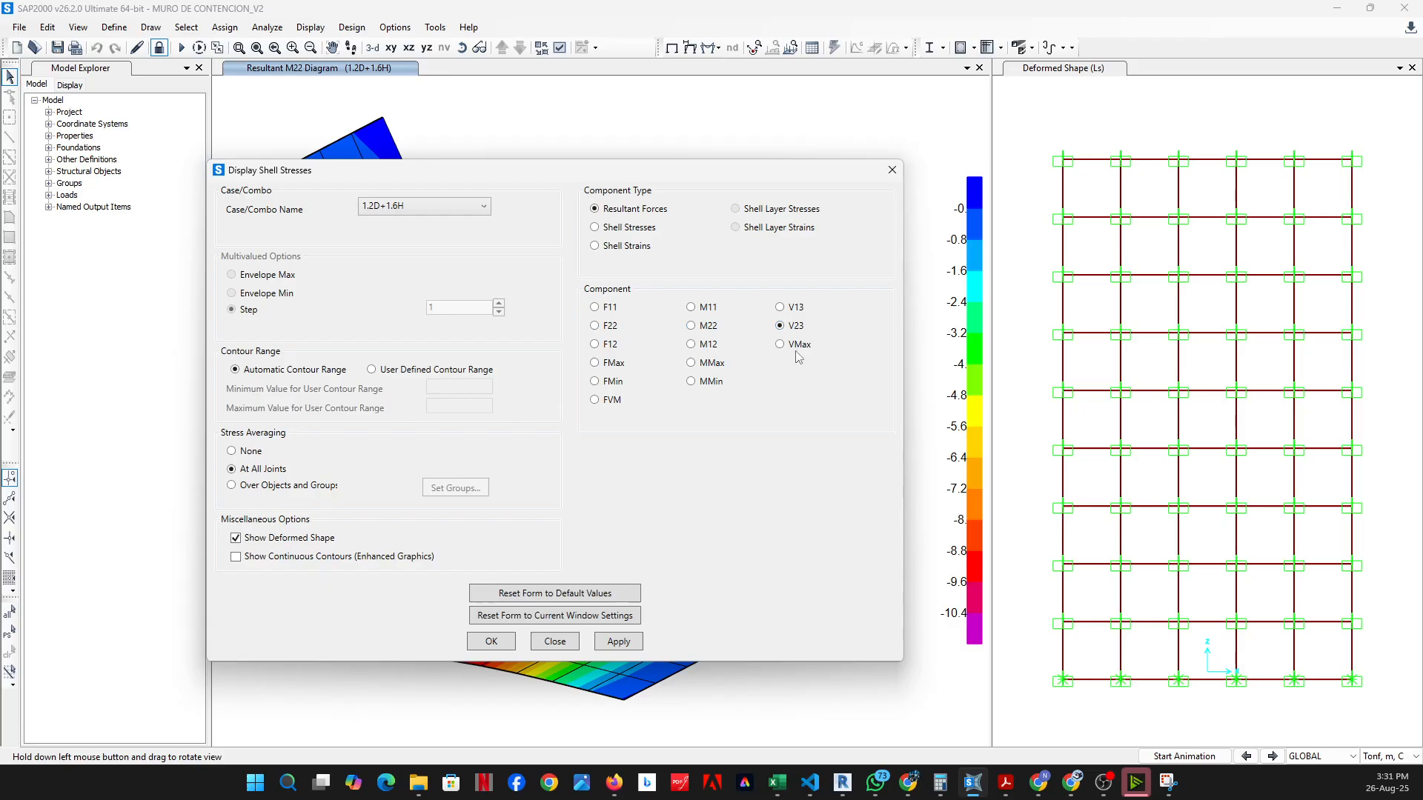
left_click(604, 643)
left_click(602, 689)
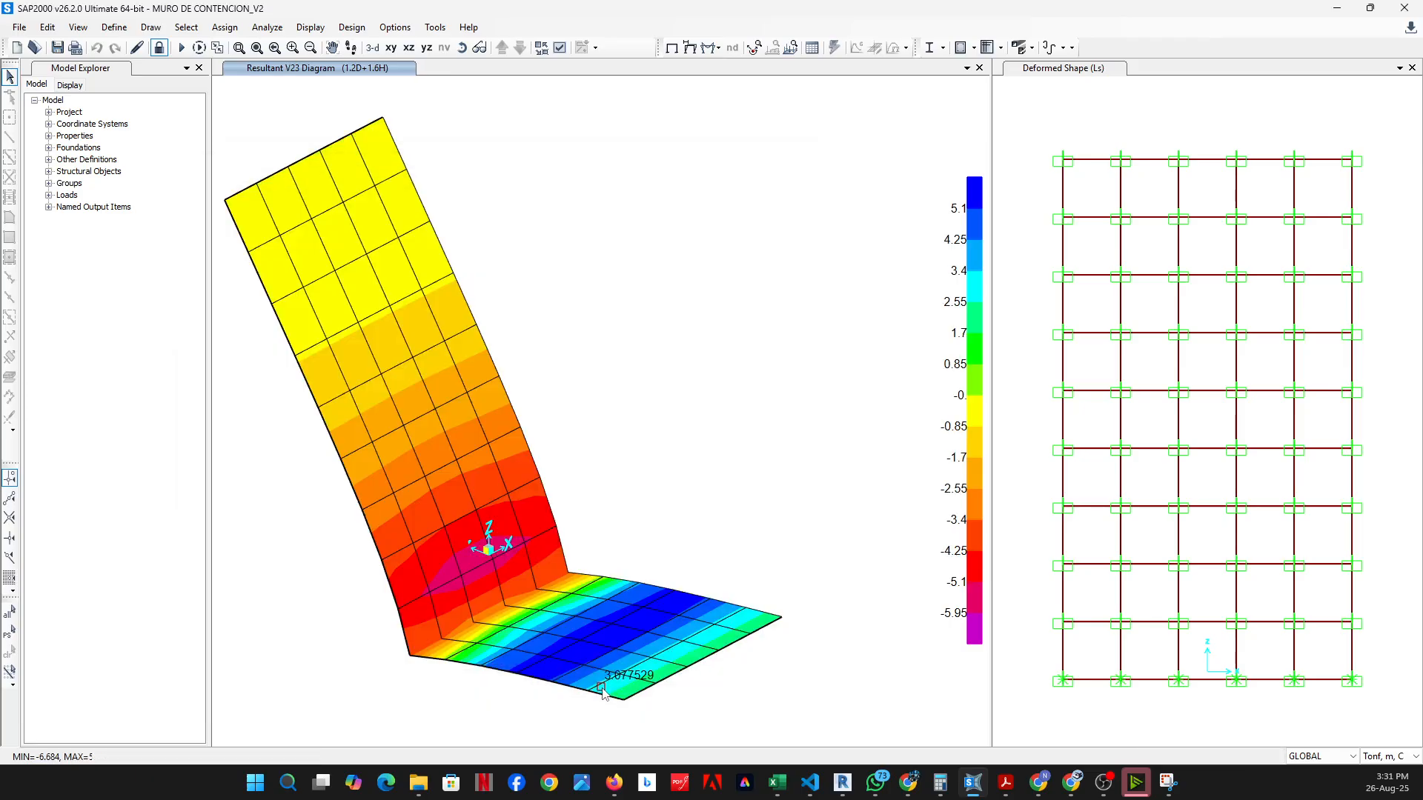
Examine the V23 shear at the wall-footing joint and along the footing to its free edge
middle_click_drag(639, 540, 696, 450)
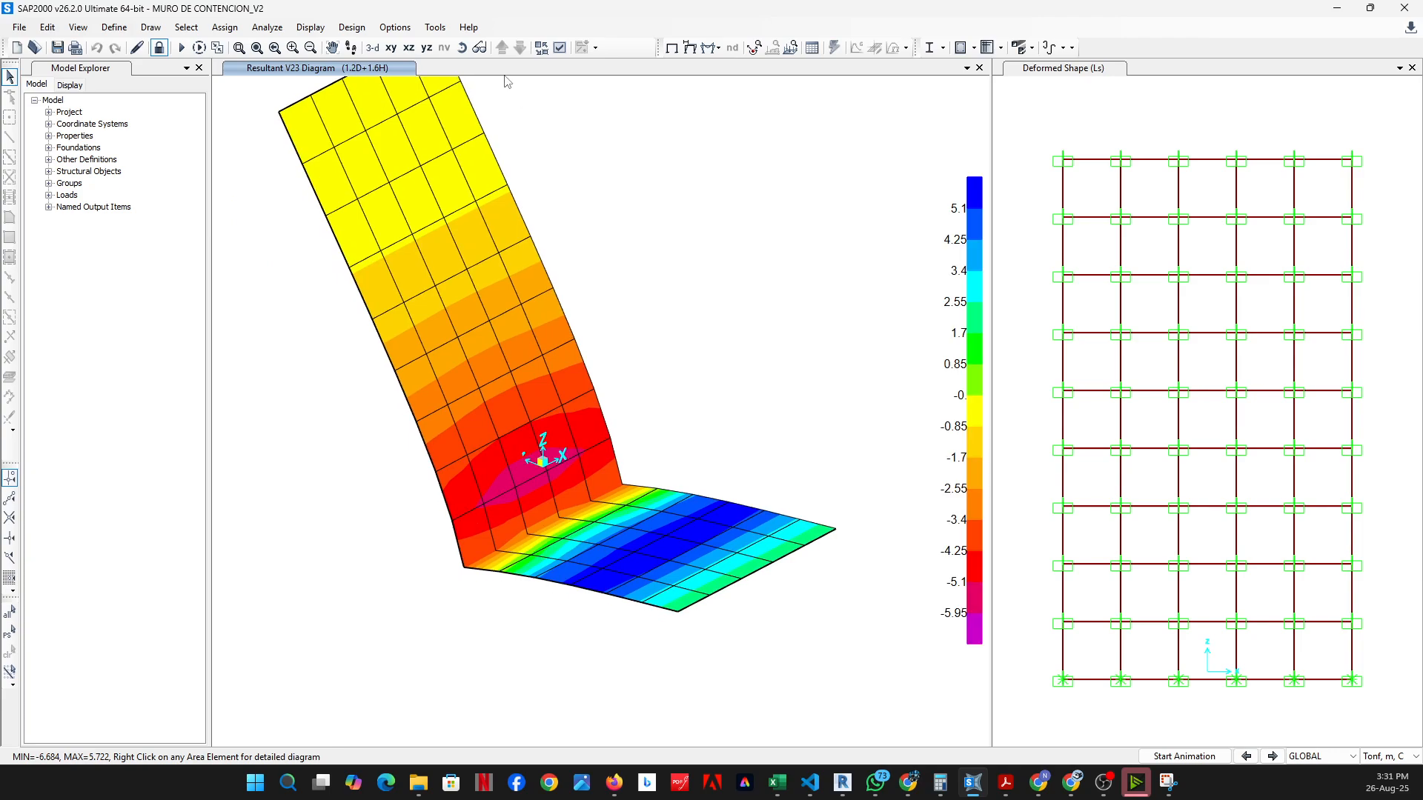
left_click(461, 47)
left_click_drag(645, 356, 457, 526)
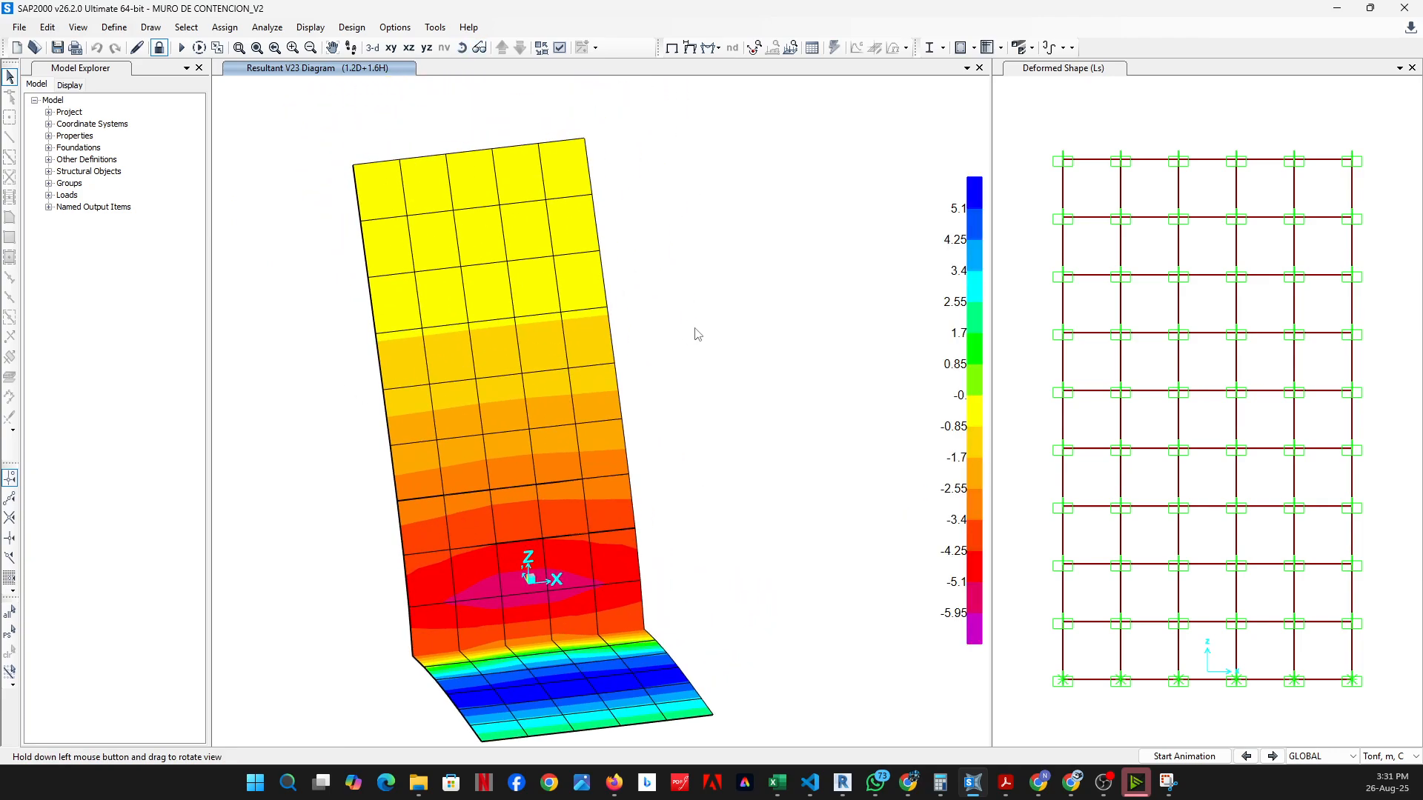
mouse_move(565, 743)
left_click_drag(565, 743, 604, 528)
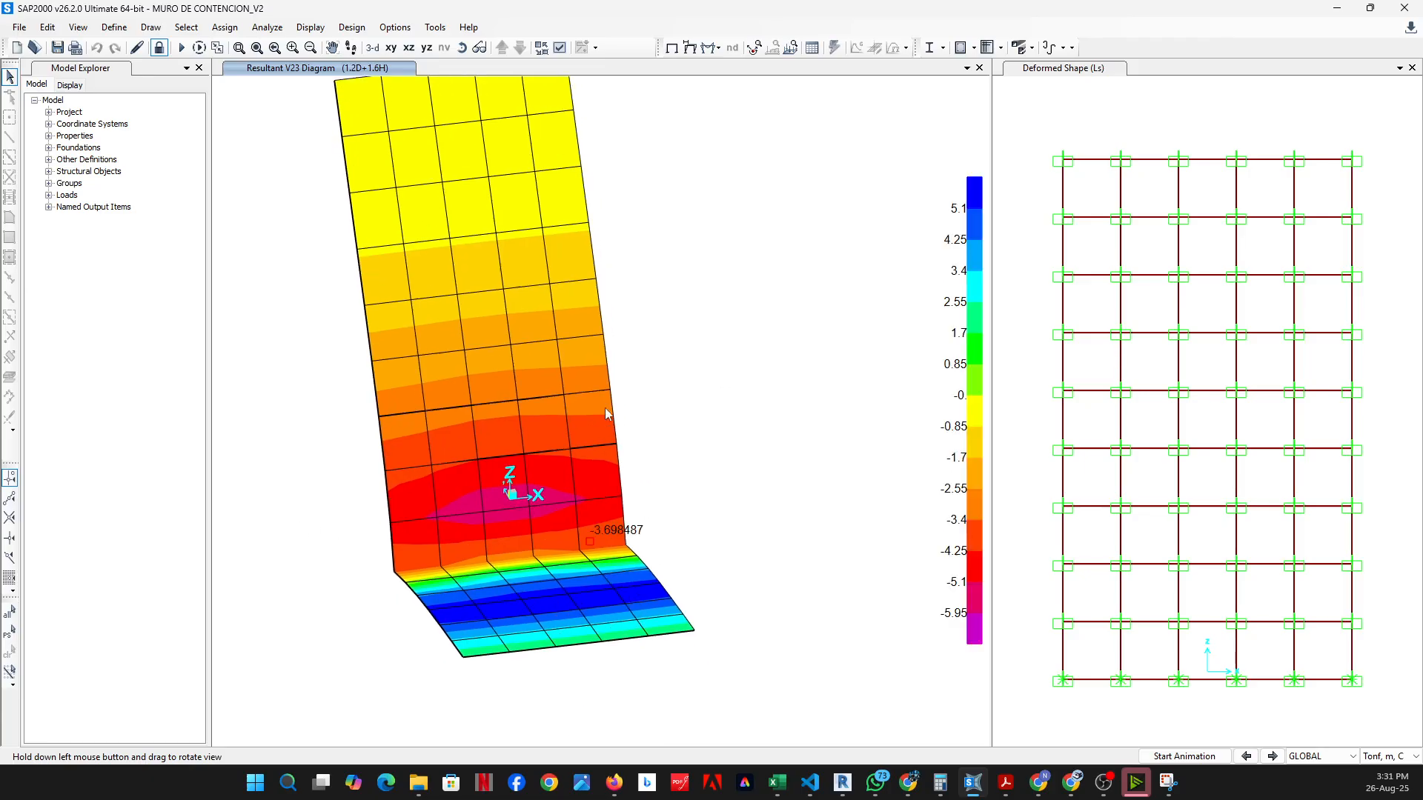
left_click_drag(492, 141, 462, 607)
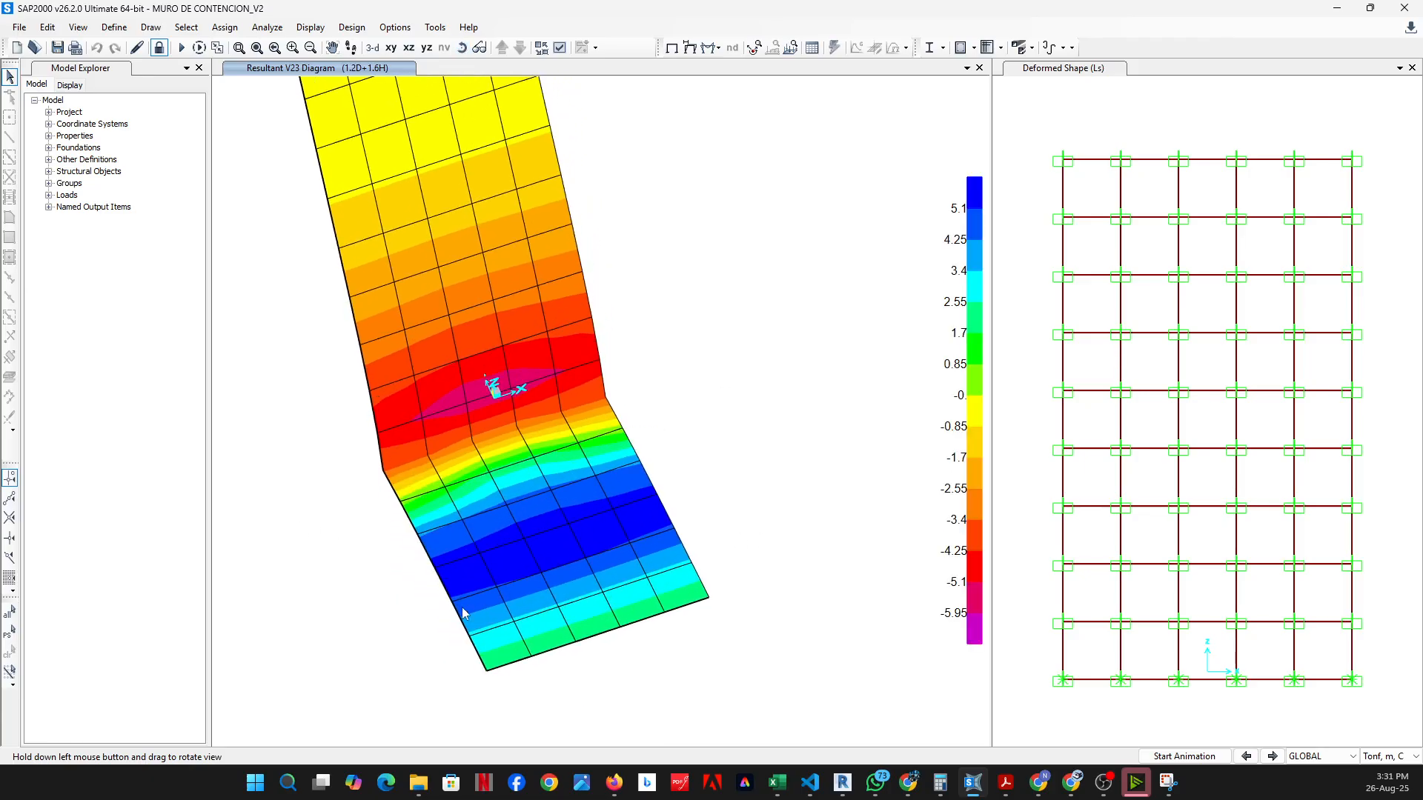
scroll(505, 532, "up", 2)
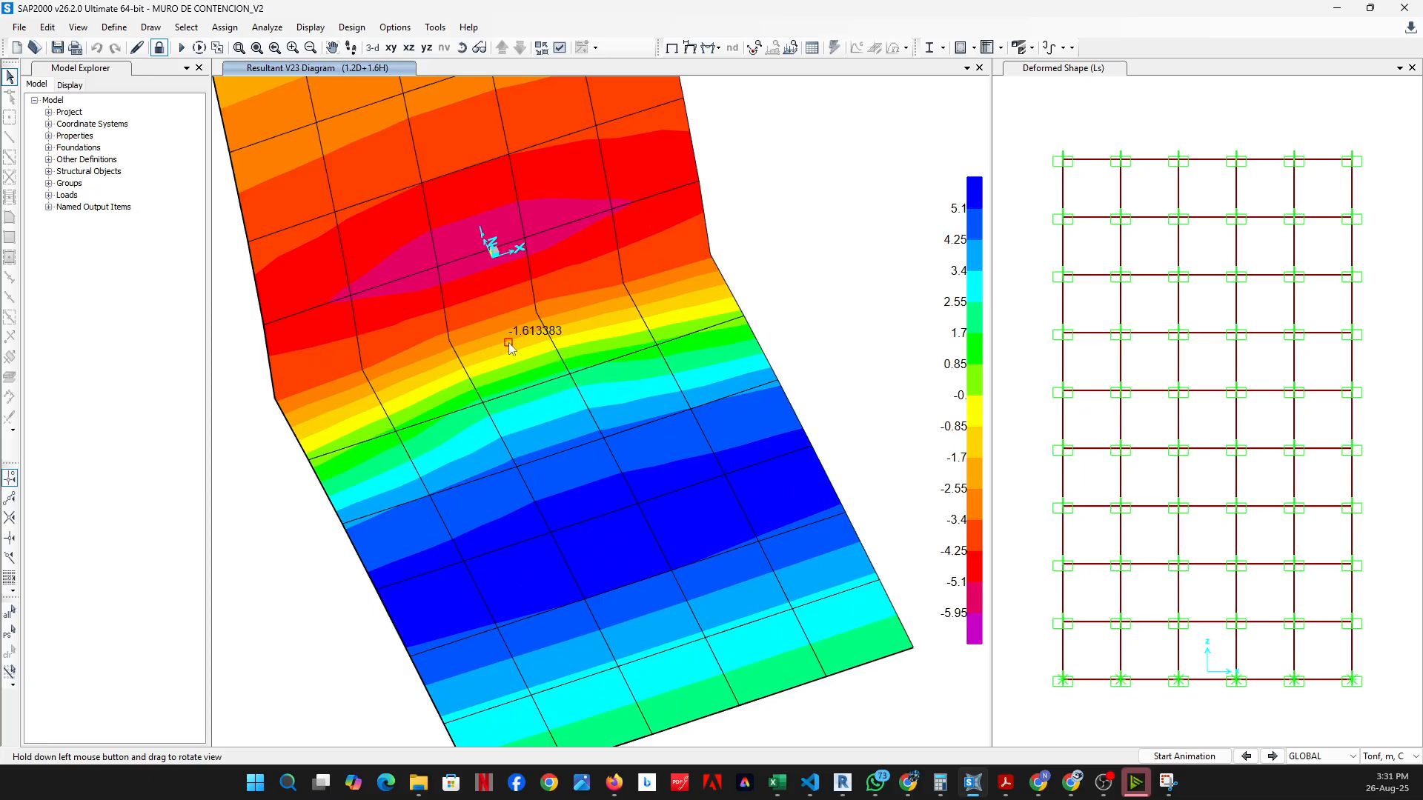
mouse_move(533, 392)
mouse_move(550, 447)
mouse_move(687, 706)
mouse_move(627, 606)
mouse_move(496, 357)
Review from the side how the V23 shear varies across the deformed footing, starting at the wall joint
left_click_drag(403, 456, 699, 460)
mouse_move(508, 571)
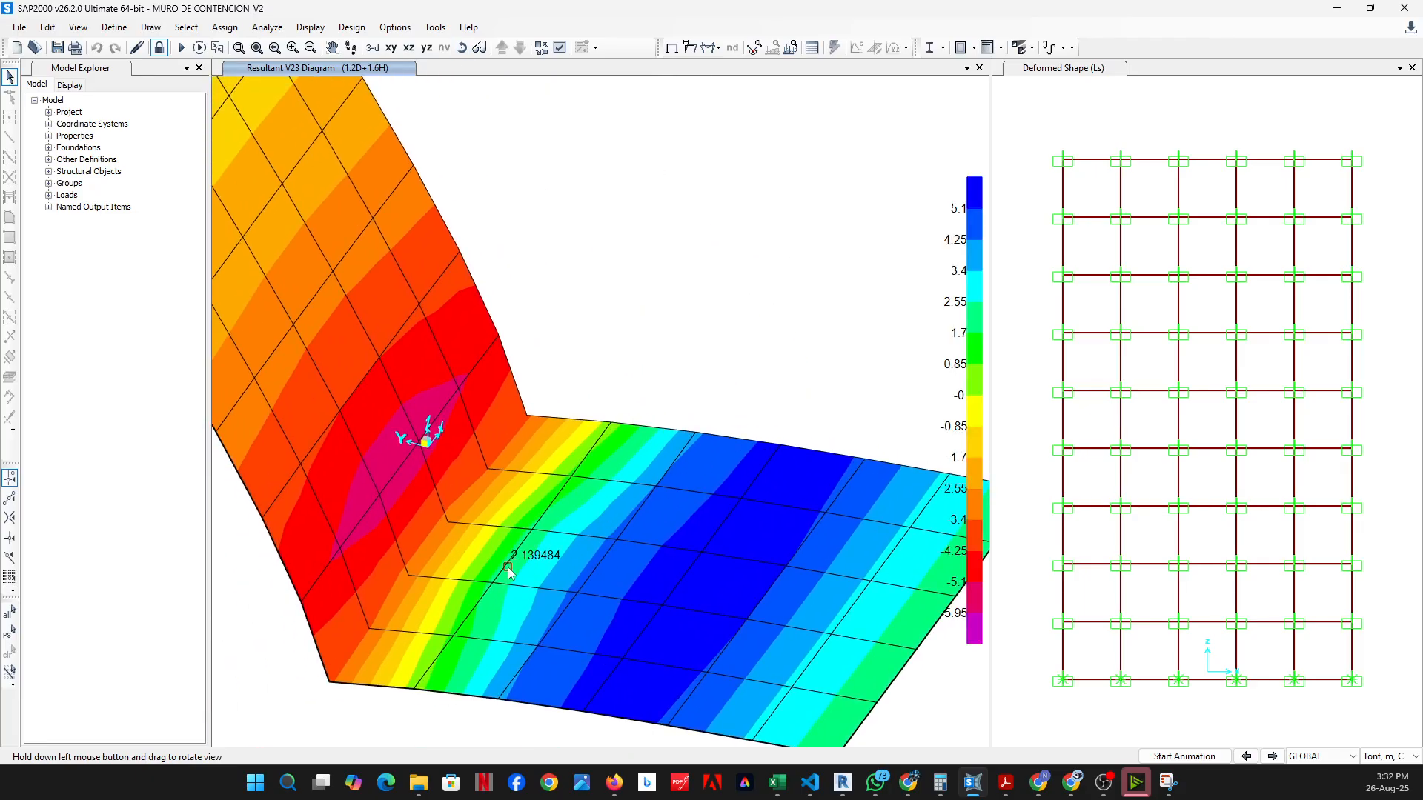
mouse_move(549, 699)
scroll(519, 600, "up", 2)
mouse_move(455, 535)
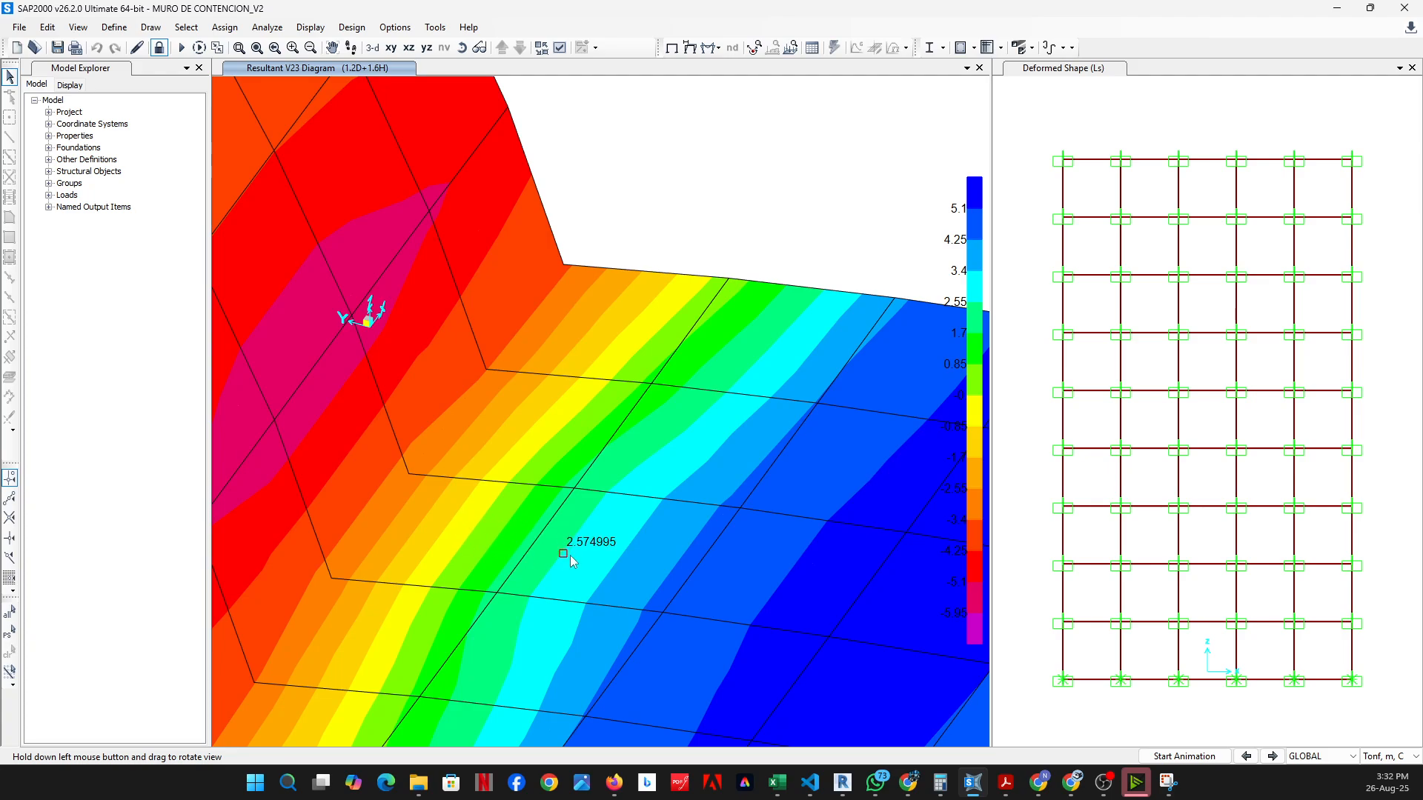
scroll(472, 529, "down", 2)
middle_click_drag(472, 528, 388, 513)
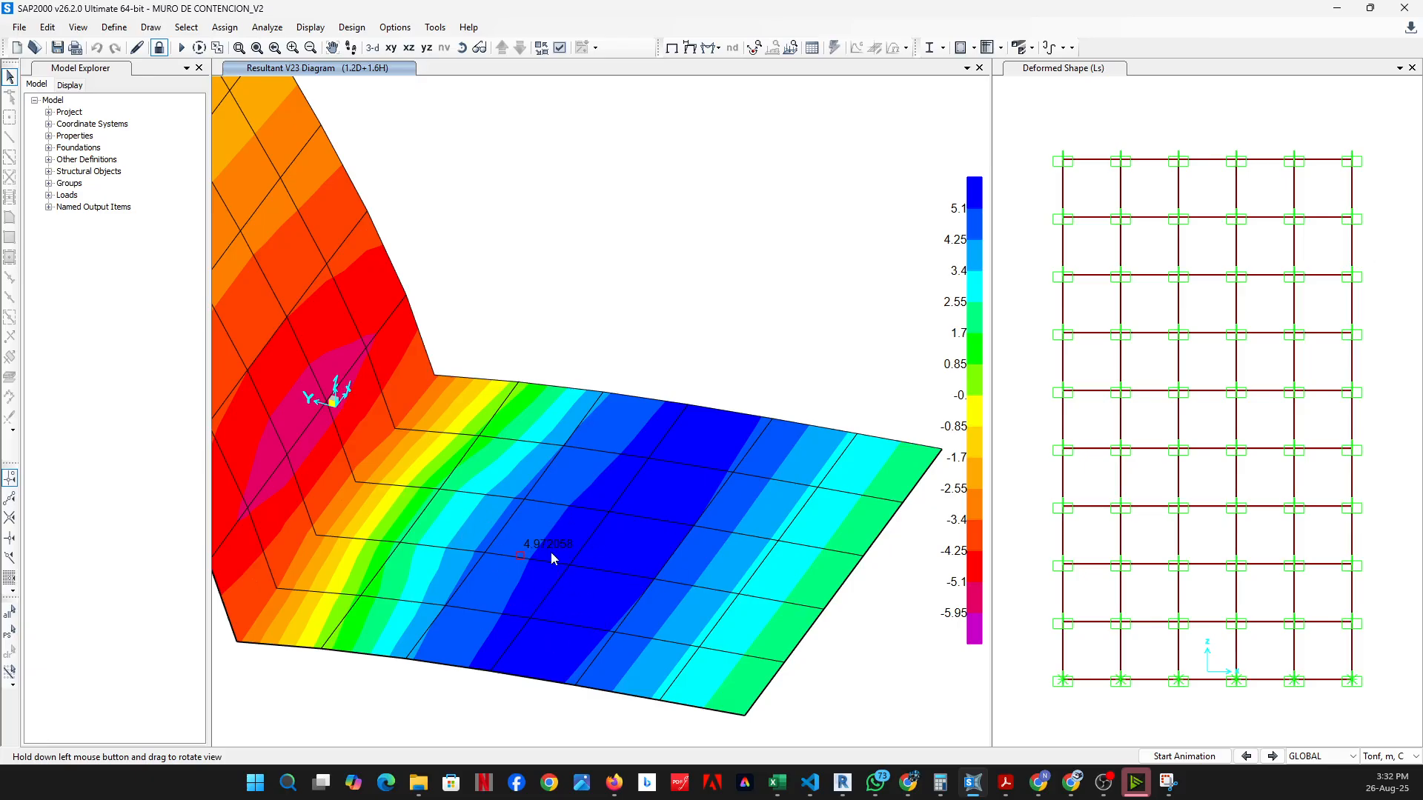
scroll(700, 582, "down", 2)
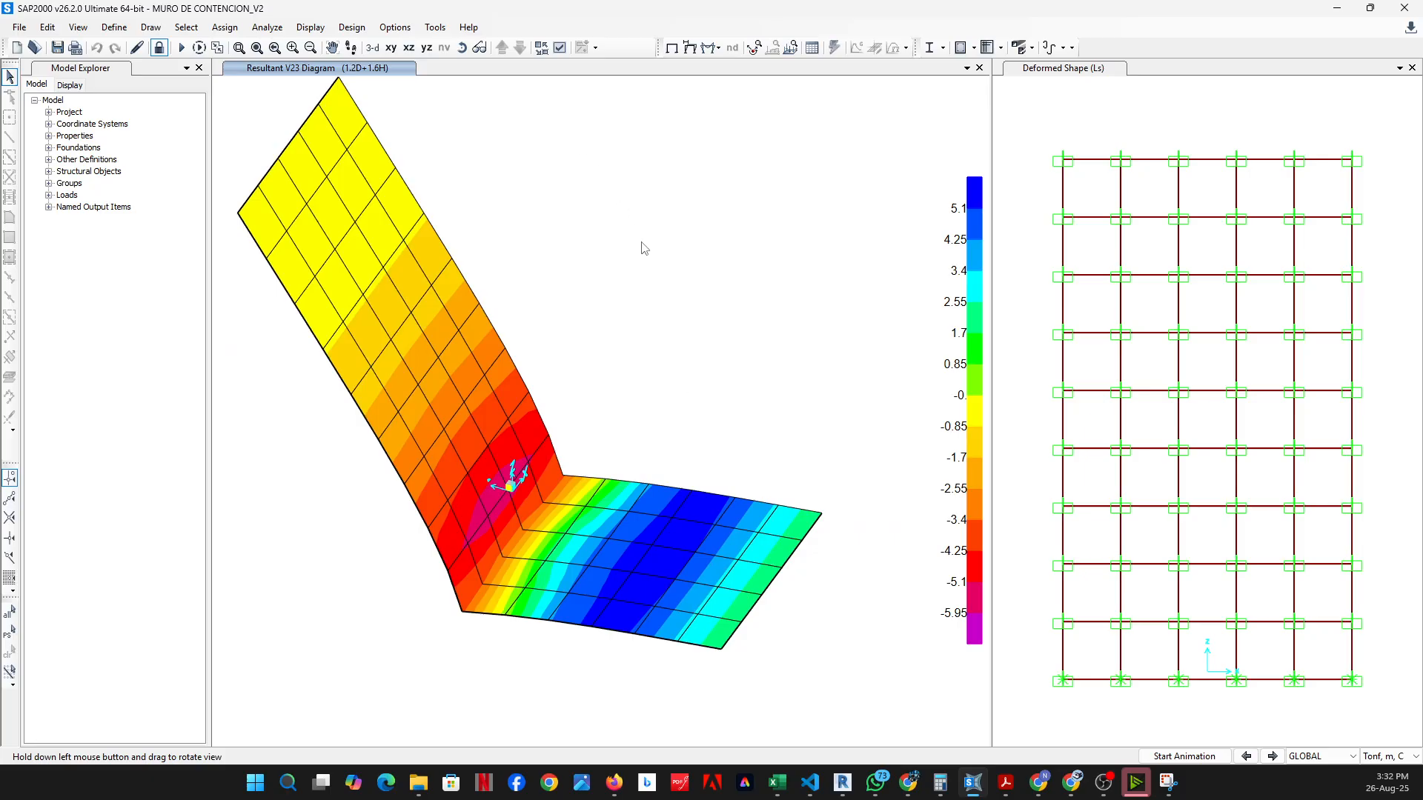
Try to draw a section cut through the wall and footing with the model rotated to a top-down 3D view
left_click(463, 49)
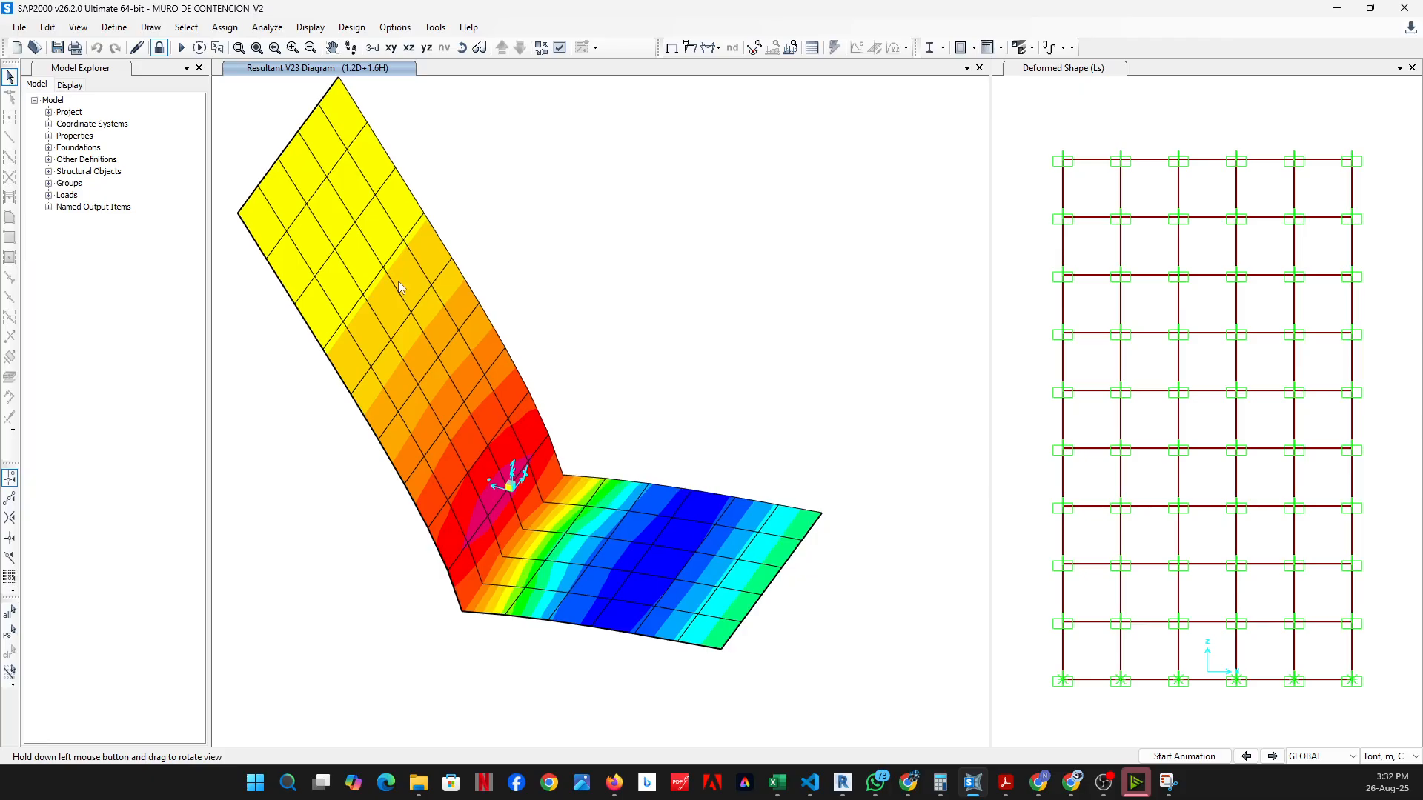
left_click_drag(398, 282, 573, 616)
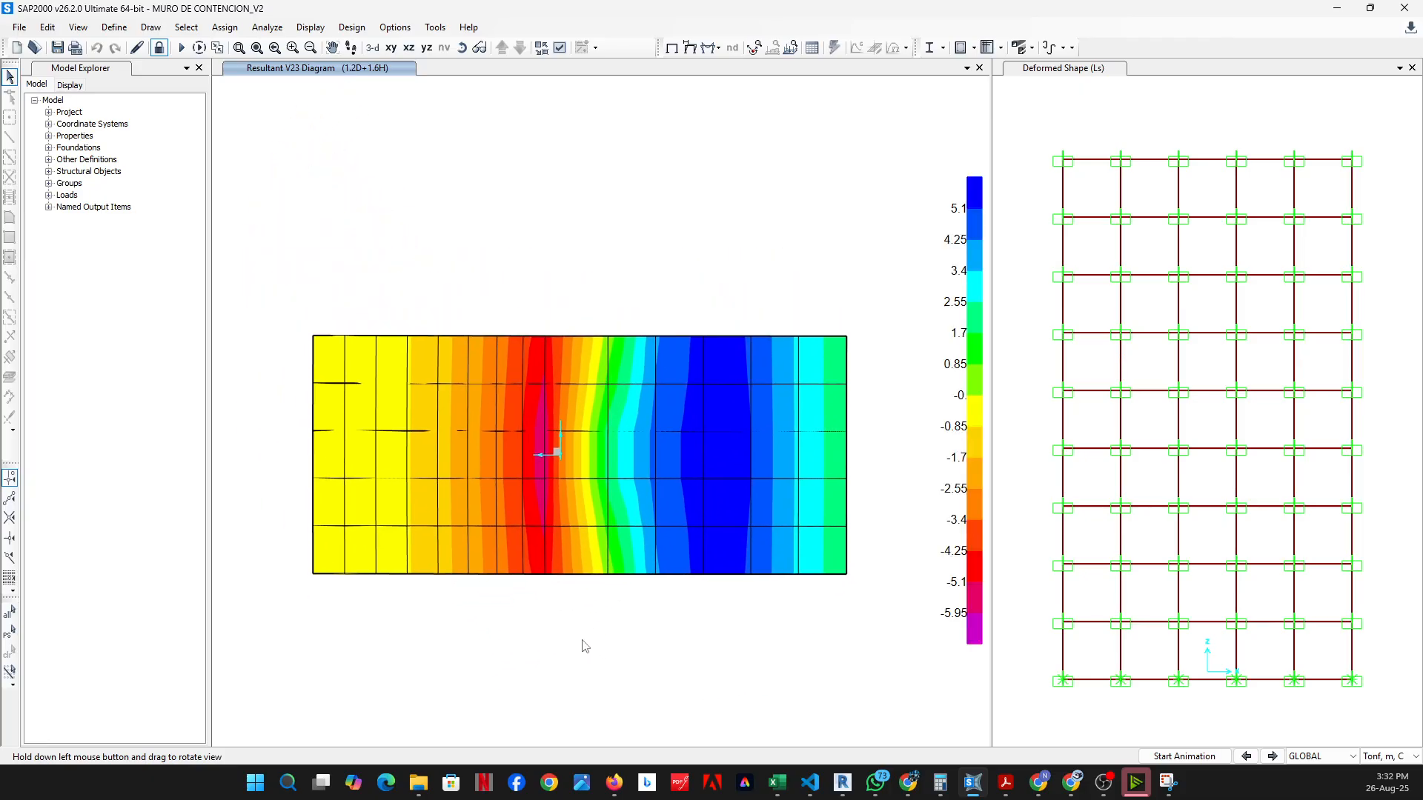
left_click(150, 28)
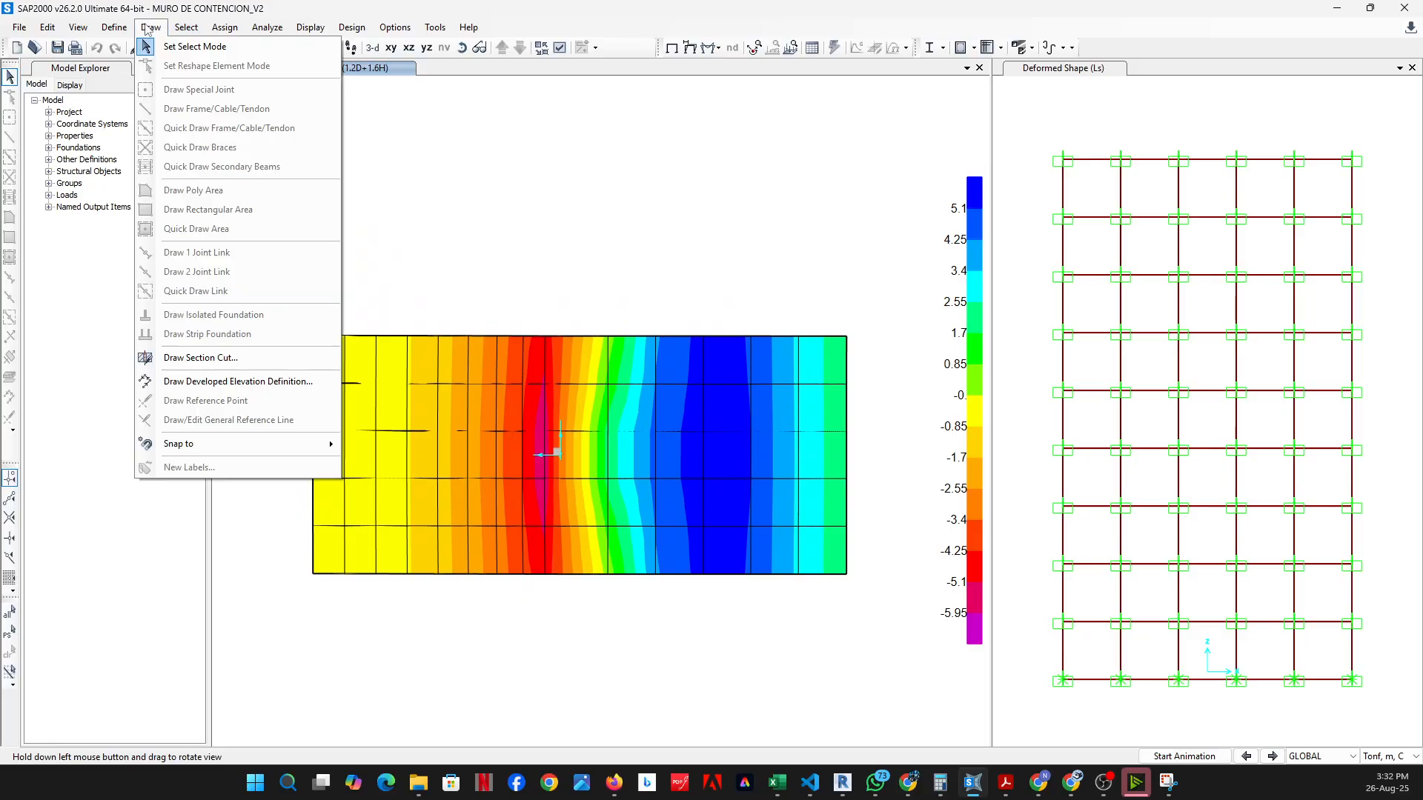
left_click(192, 359)
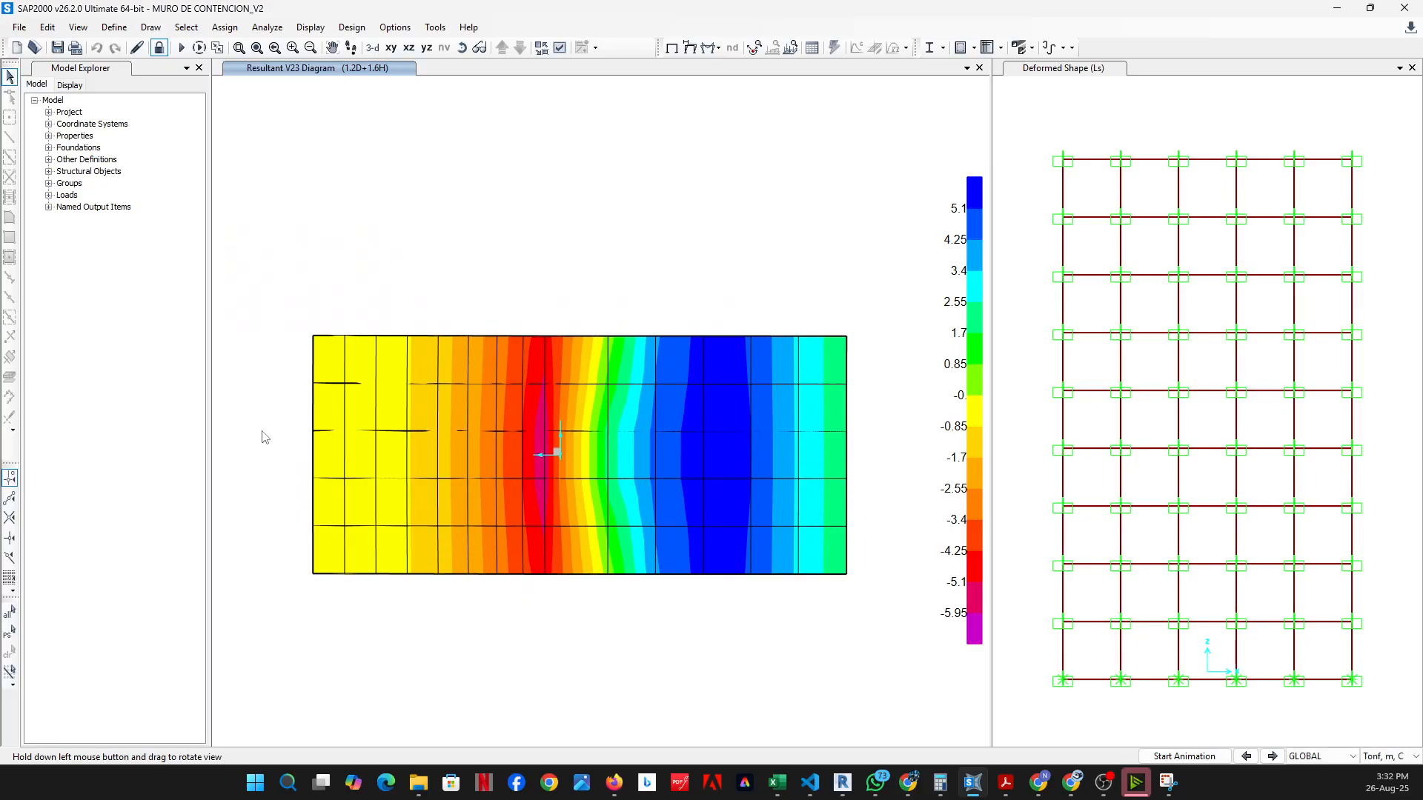
left_click_drag(867, 458, 879, 452)
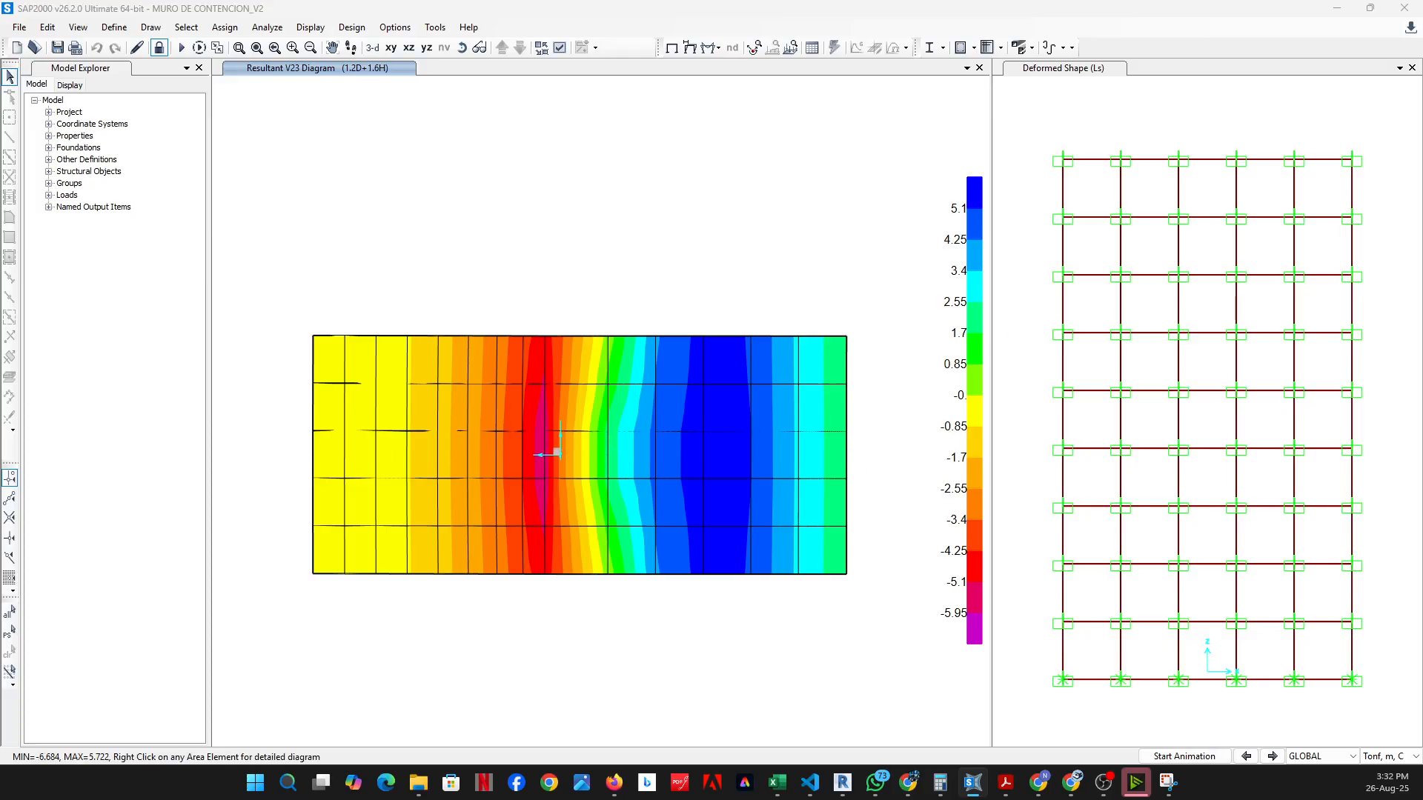
Show the footing in plan on the XY plane at Z=0
left_click(407, 48)
left_click(393, 48)
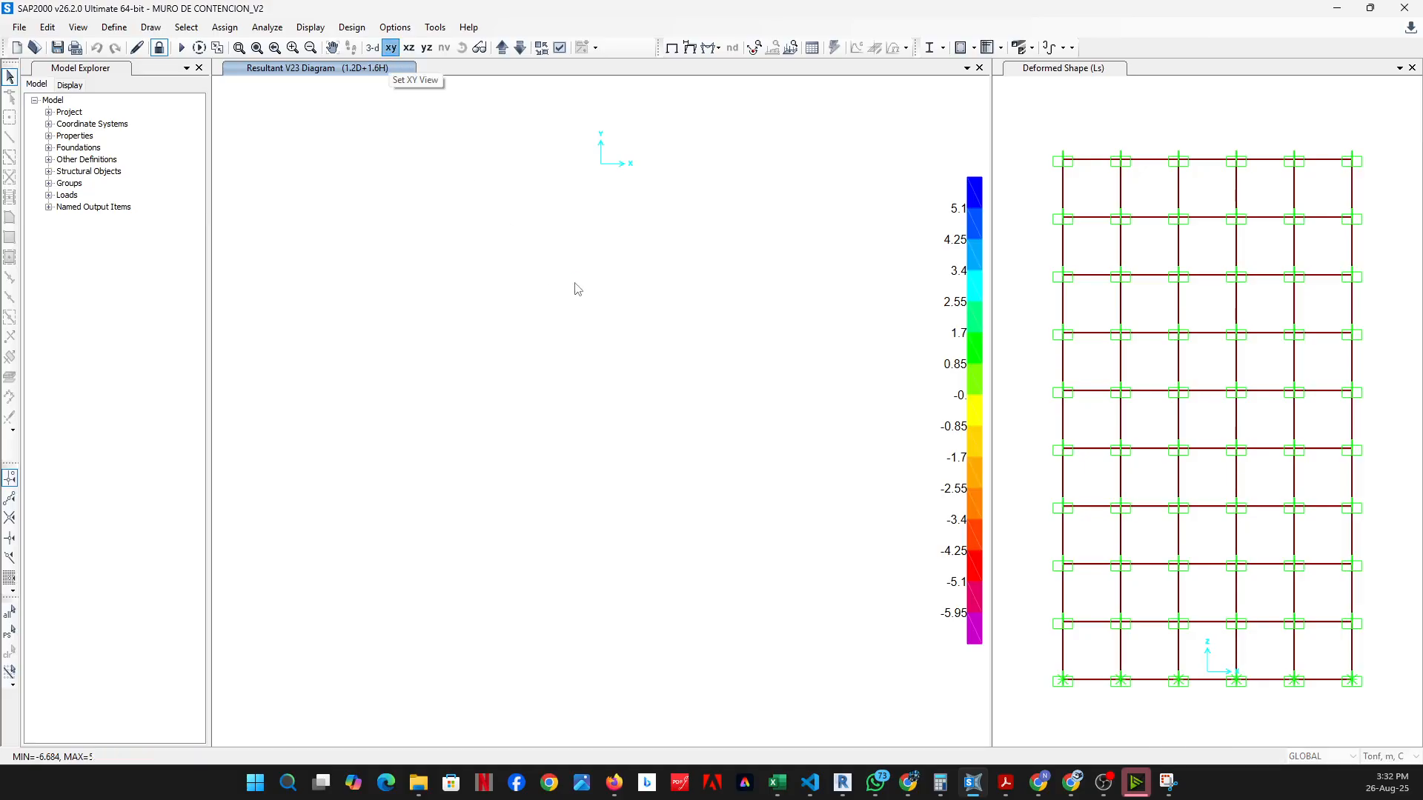
left_click(503, 48)
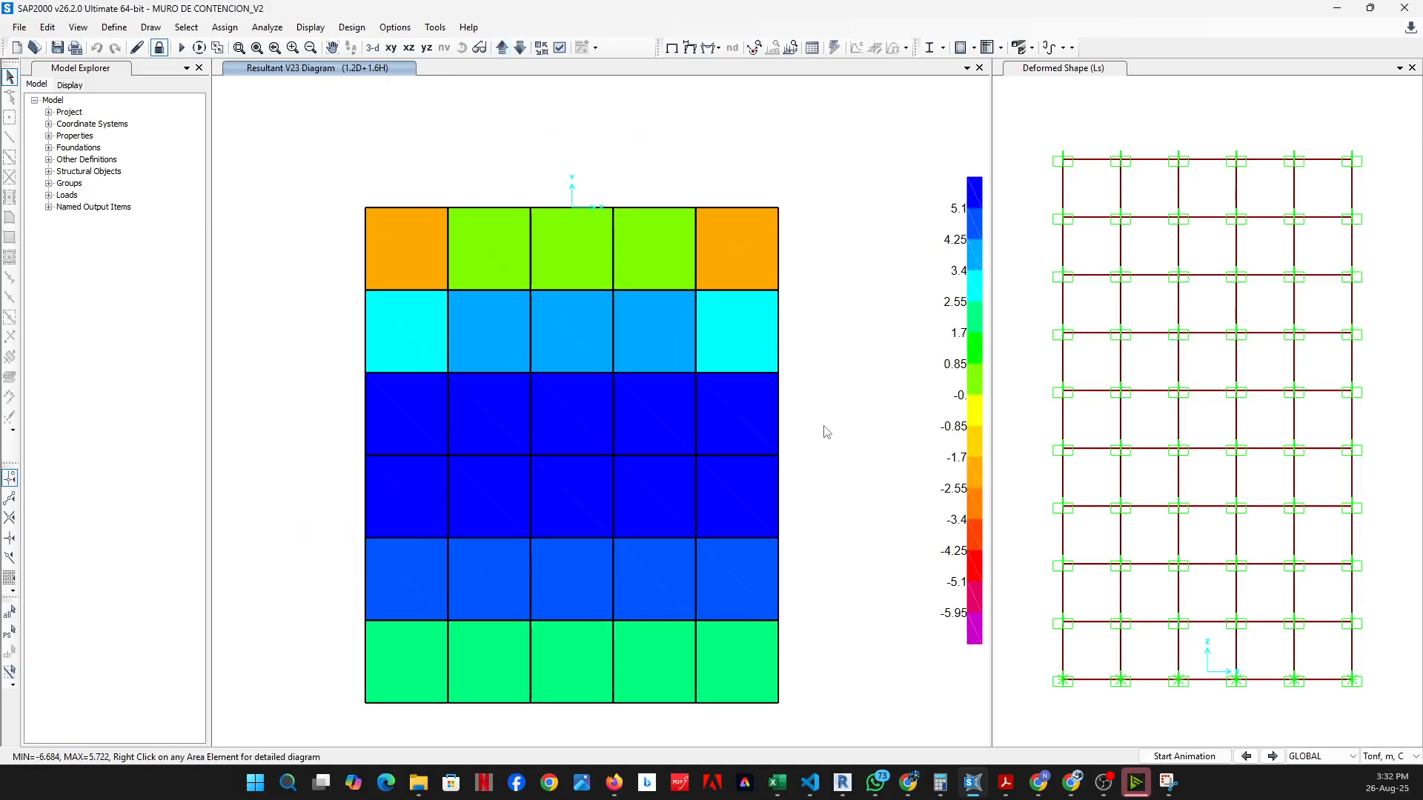
left_click(508, 49)
left_click(516, 49)
Reset the plan to the undeformed shape and redisplay the 1.2D+1.6H V23 shell contours, averaged at all joints on the deformed shape
left_click(716, 49)
left_click(716, 49)
left_click(672, 47)
left_click(716, 49)
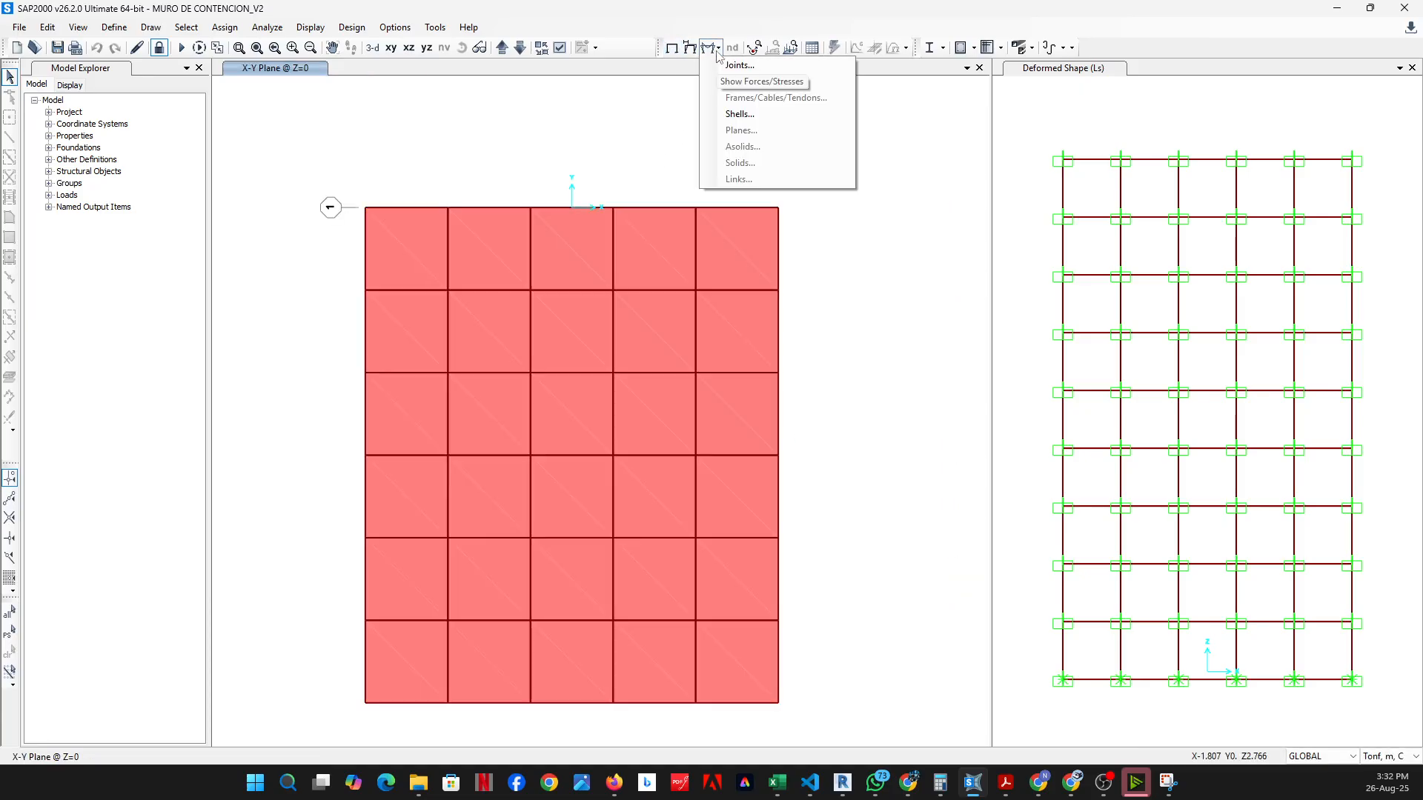
left_click(739, 114)
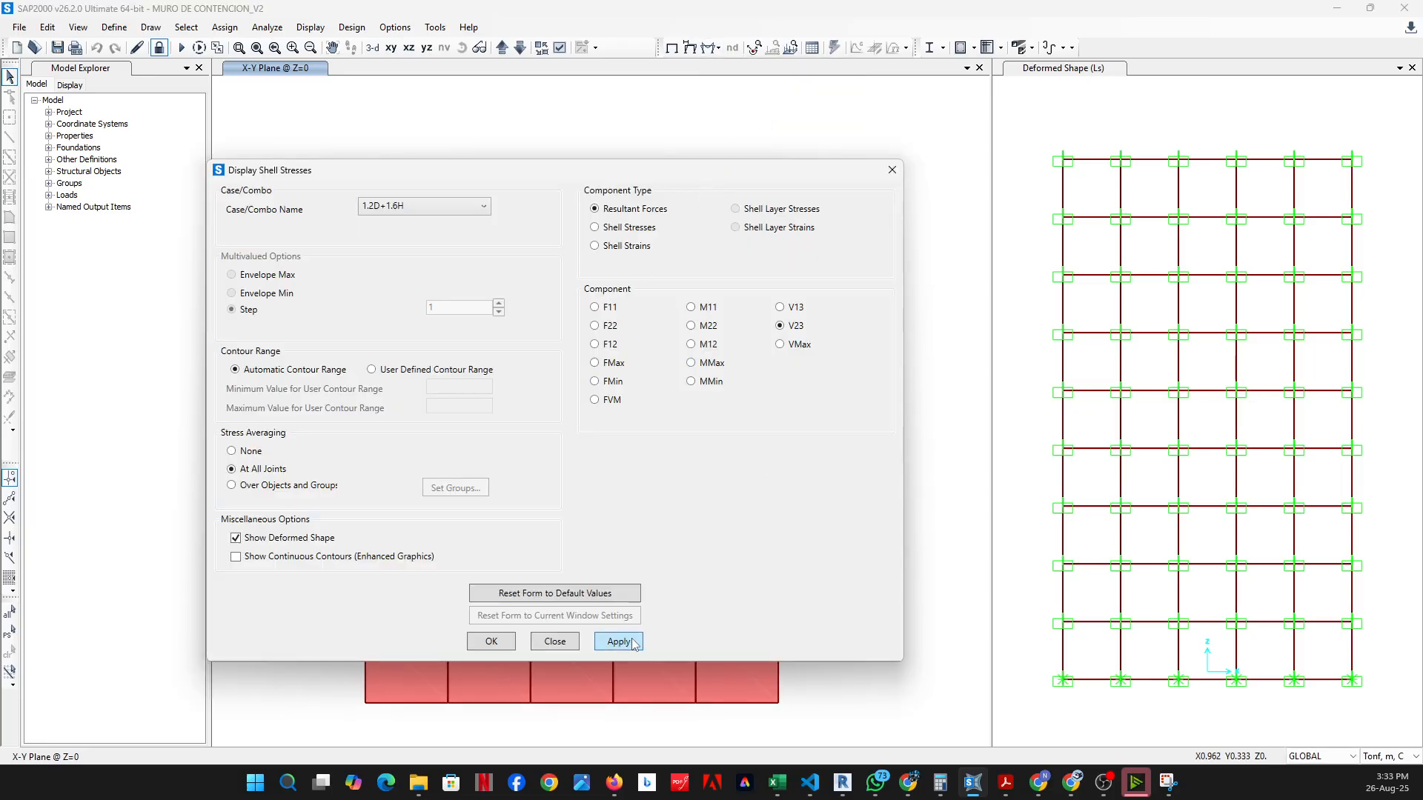
left_click(619, 642)
left_click(509, 644)
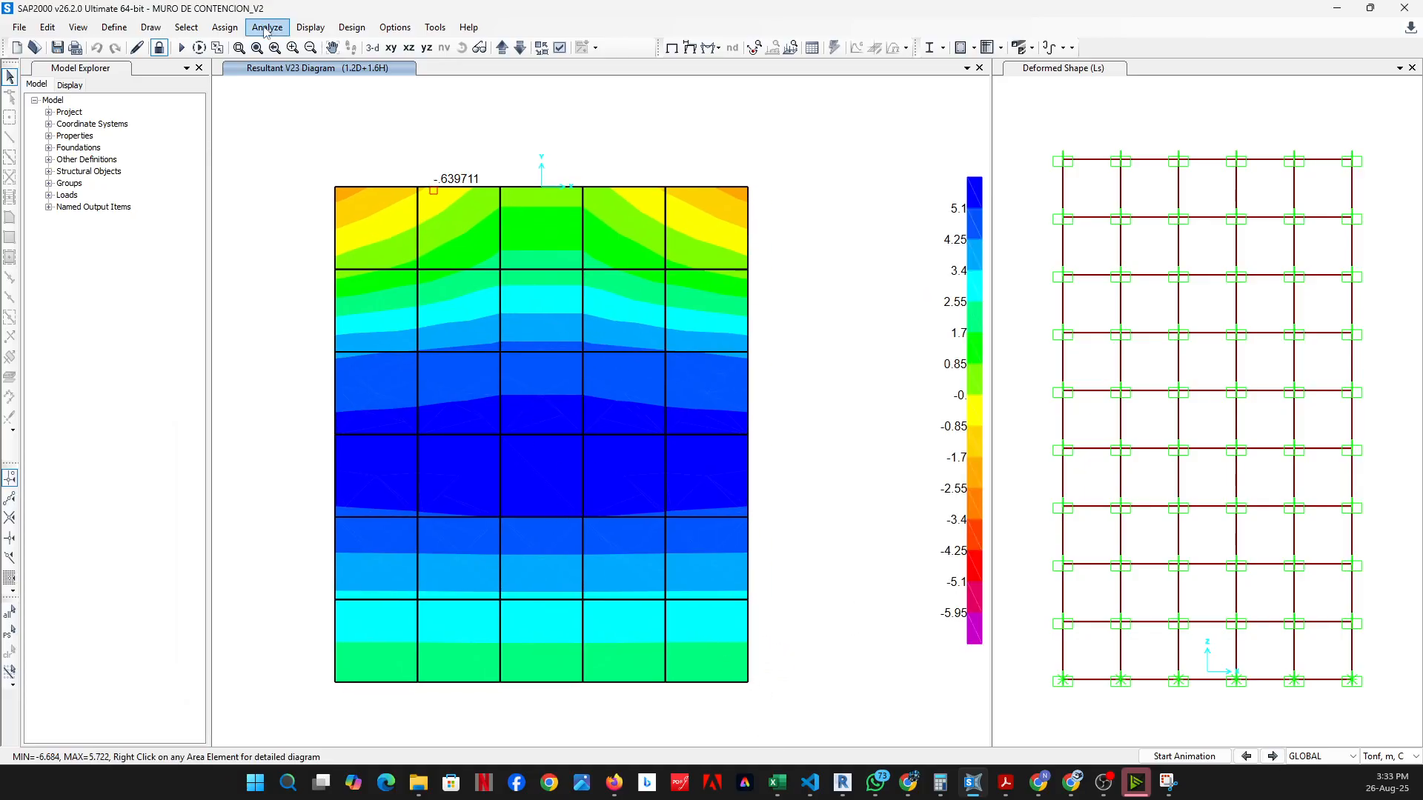
Draw a section cut along Y through the middle of the footing, from about Y=0.28 to Y=-3.18, to view its V23 diagram
left_click(152, 27)
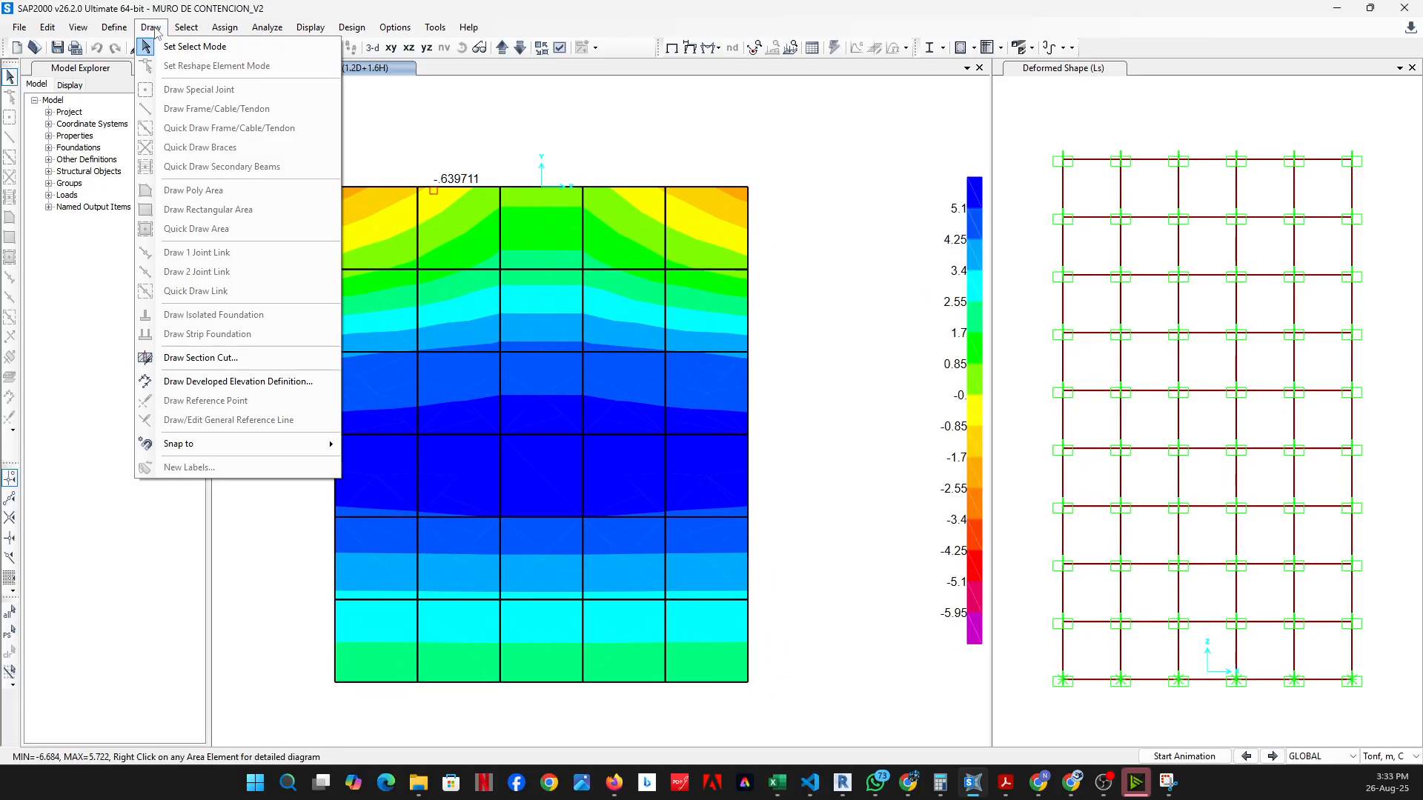
left_click(321, 360)
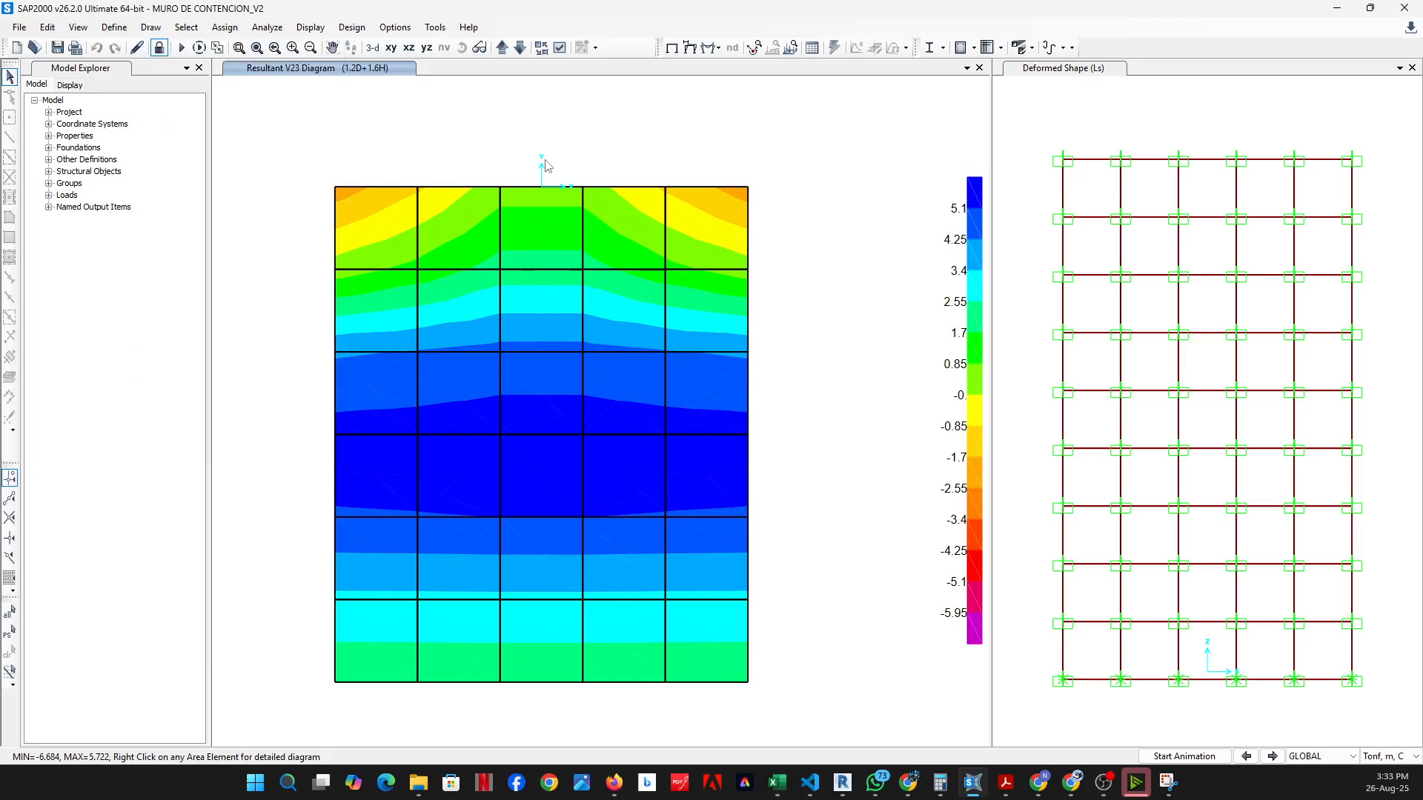
left_click(545, 140)
left_click(546, 712)
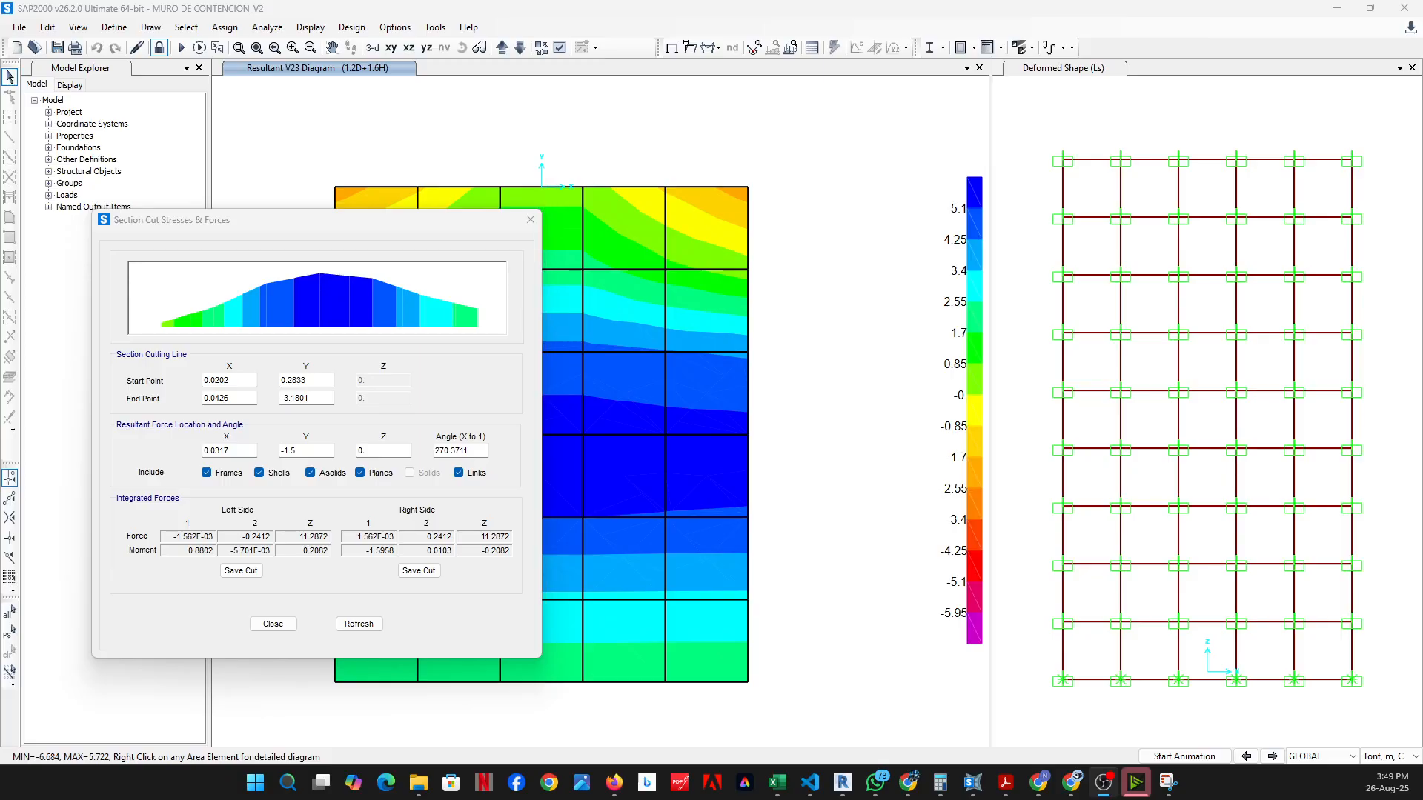
Switch to the Advanced Mechanics of Materials PDF in Acrobat and go to PDF page 291
key("alt+Tab")
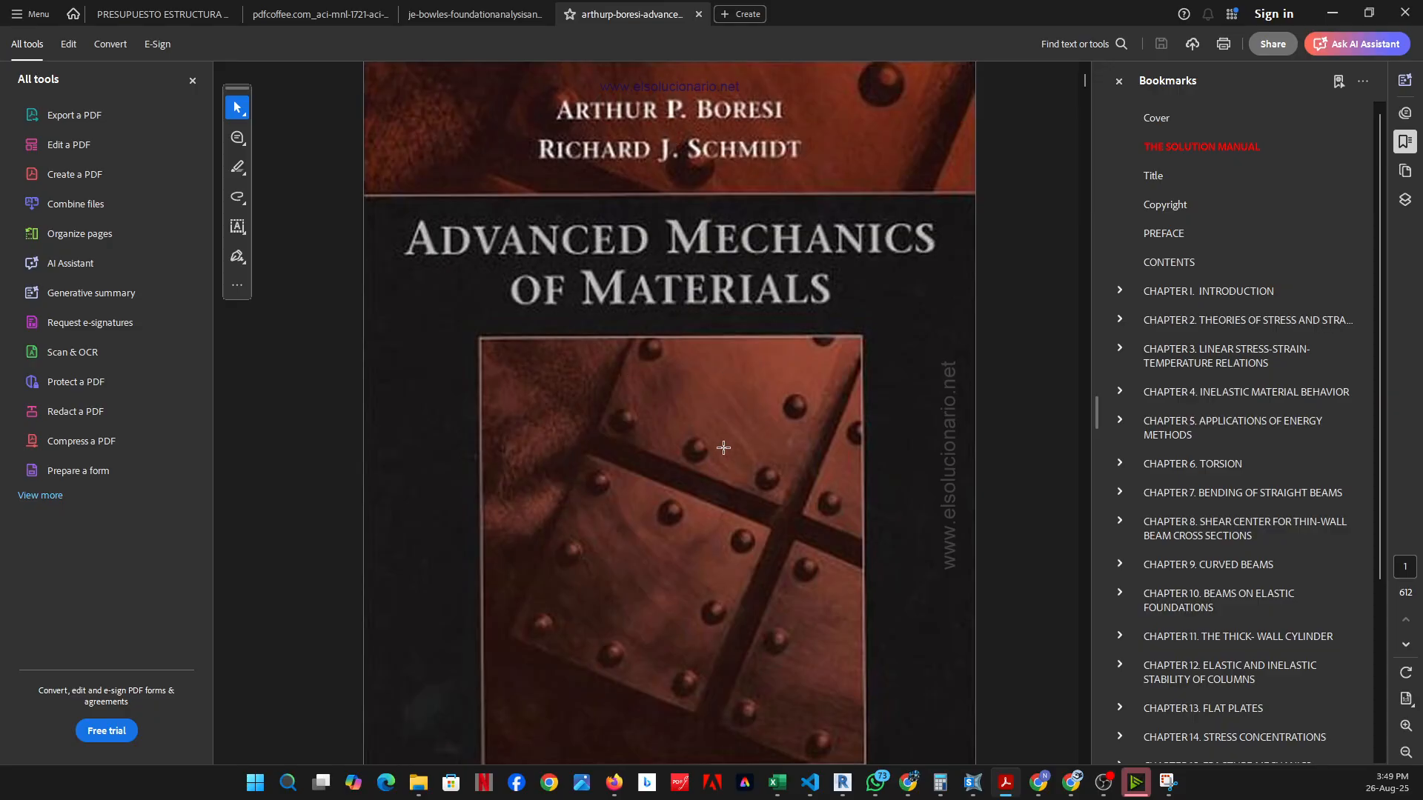
left_click(1408, 567)
type("291")
key("Return")
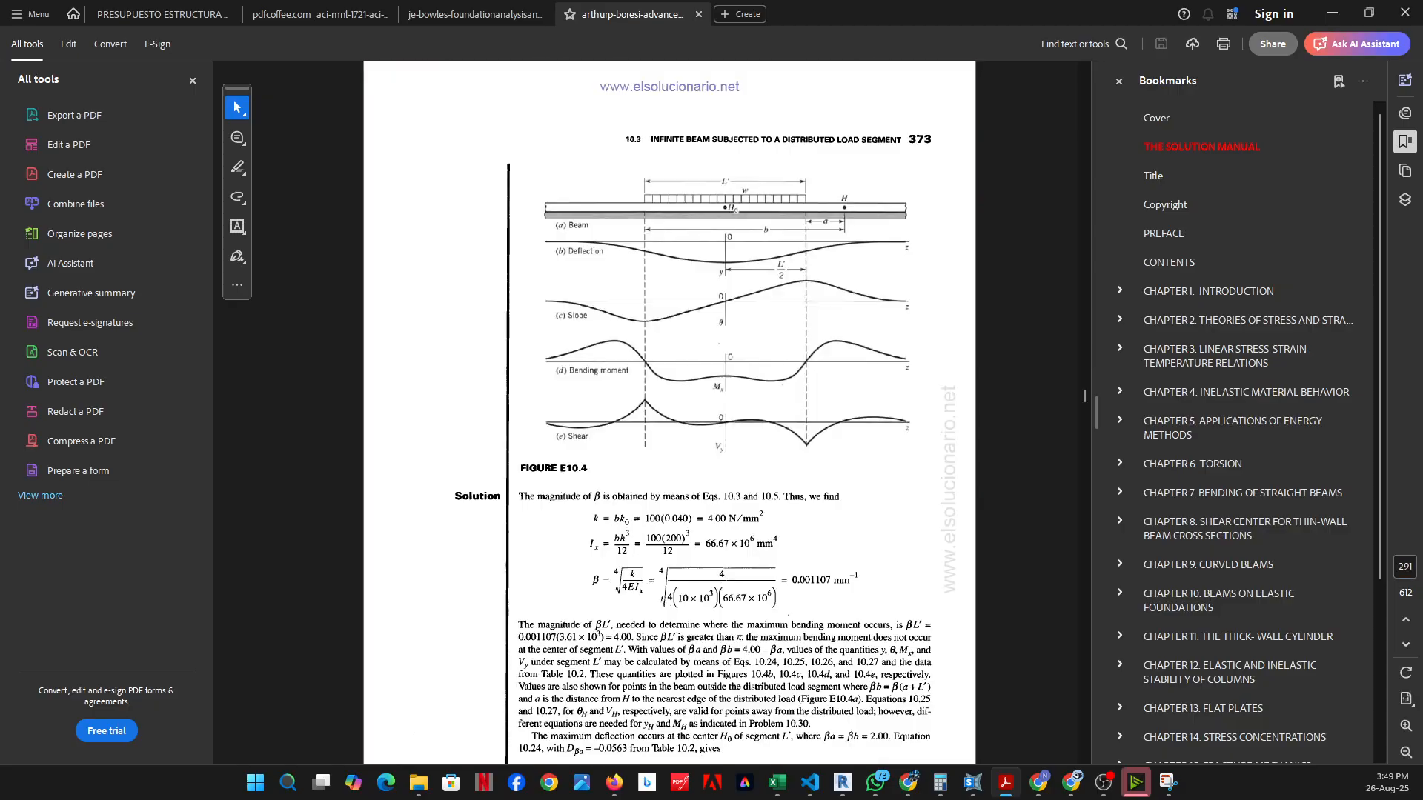
left_click(763, 514)
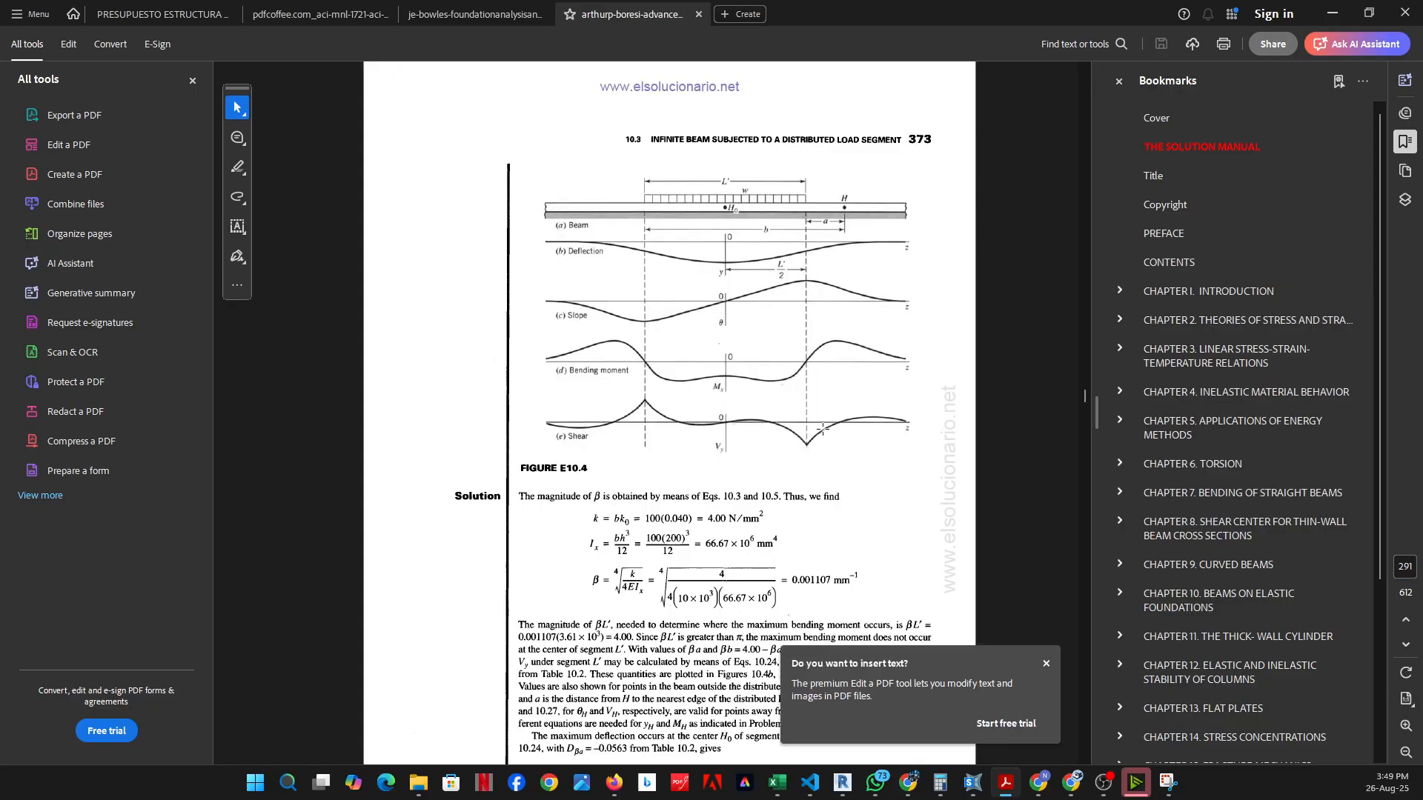
left_click(1046, 664)
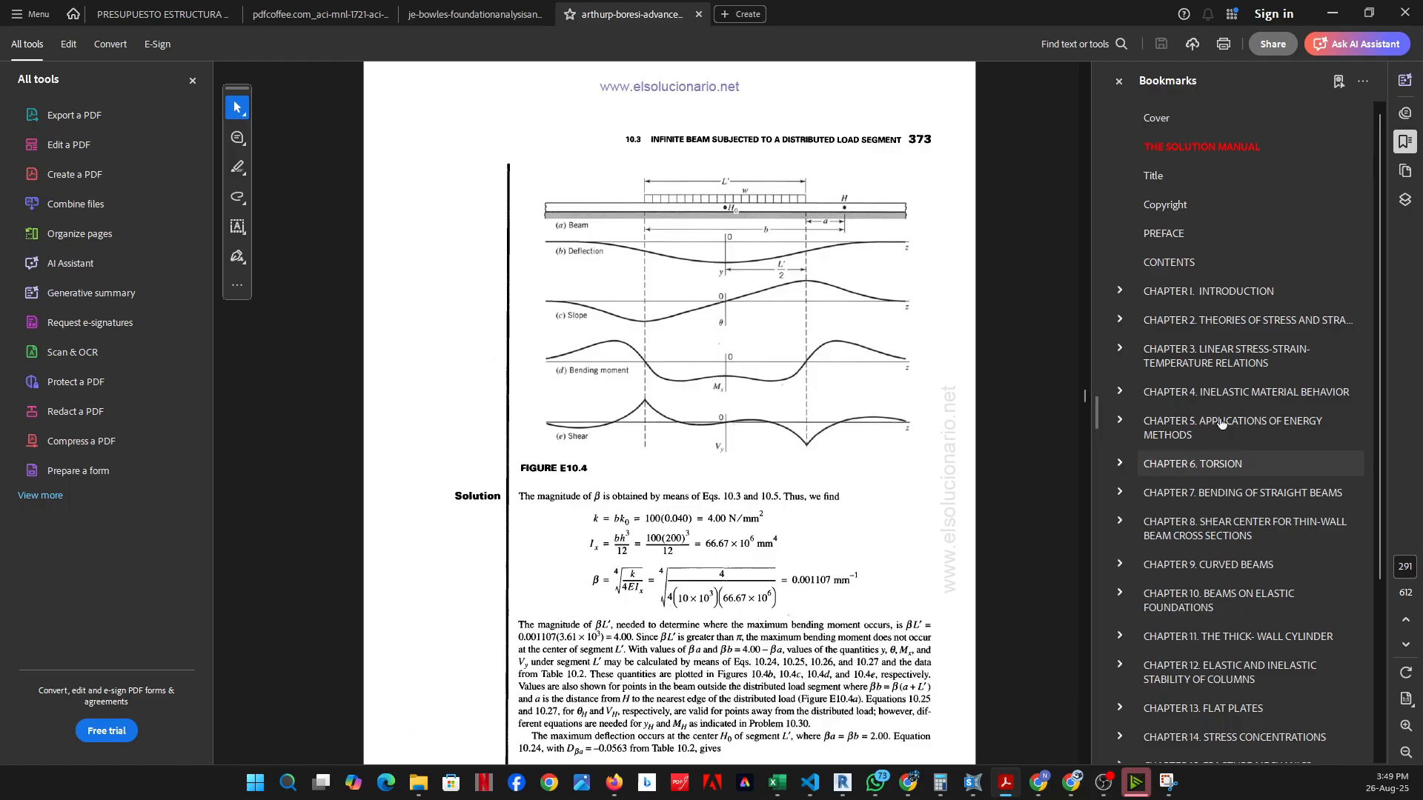
Hide the bookmarks and tool list, and enlarge Figure E10.4 to study its deflection, slope, bending moment and shear curves
left_click(1120, 82)
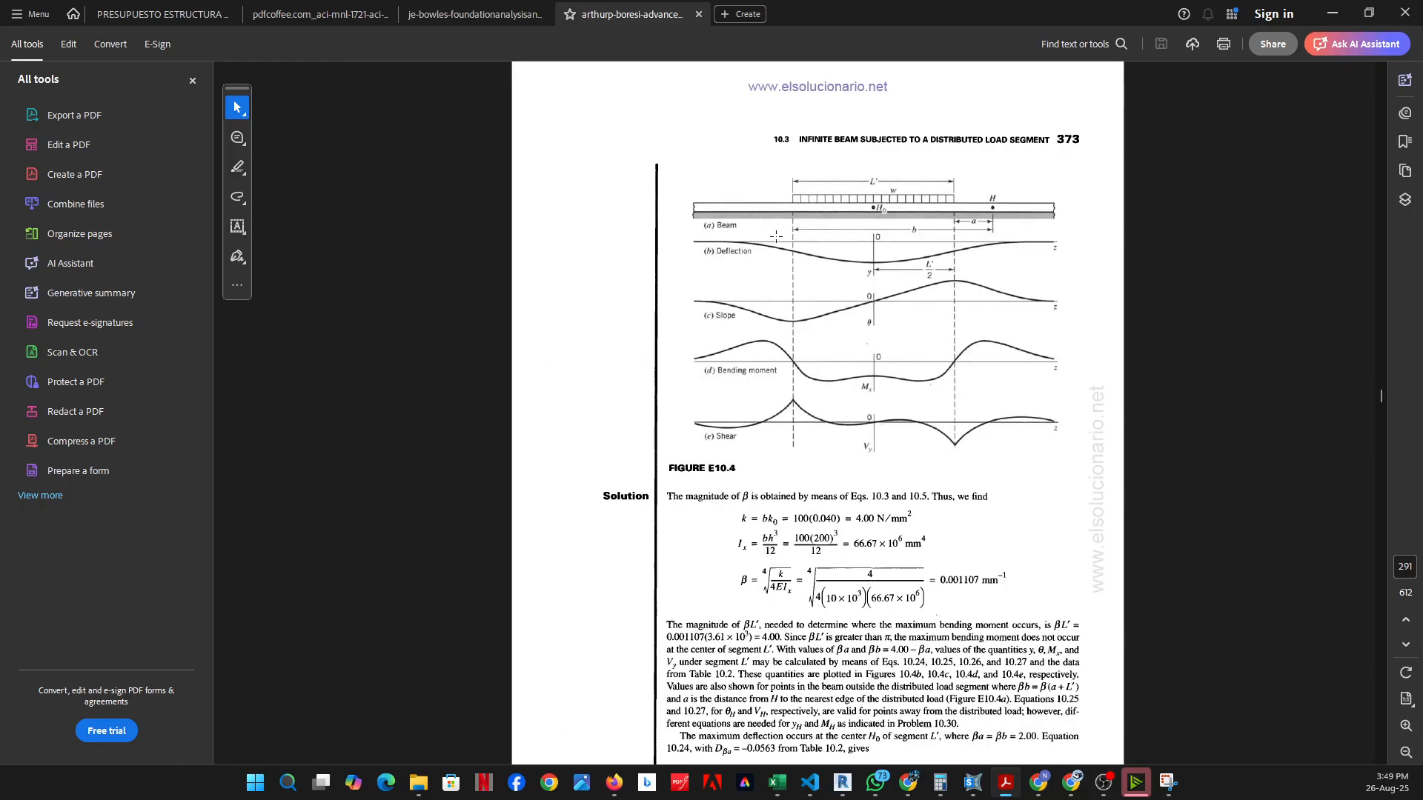
left_click(193, 81)
scroll(806, 139, "up", 3, "ctrl")
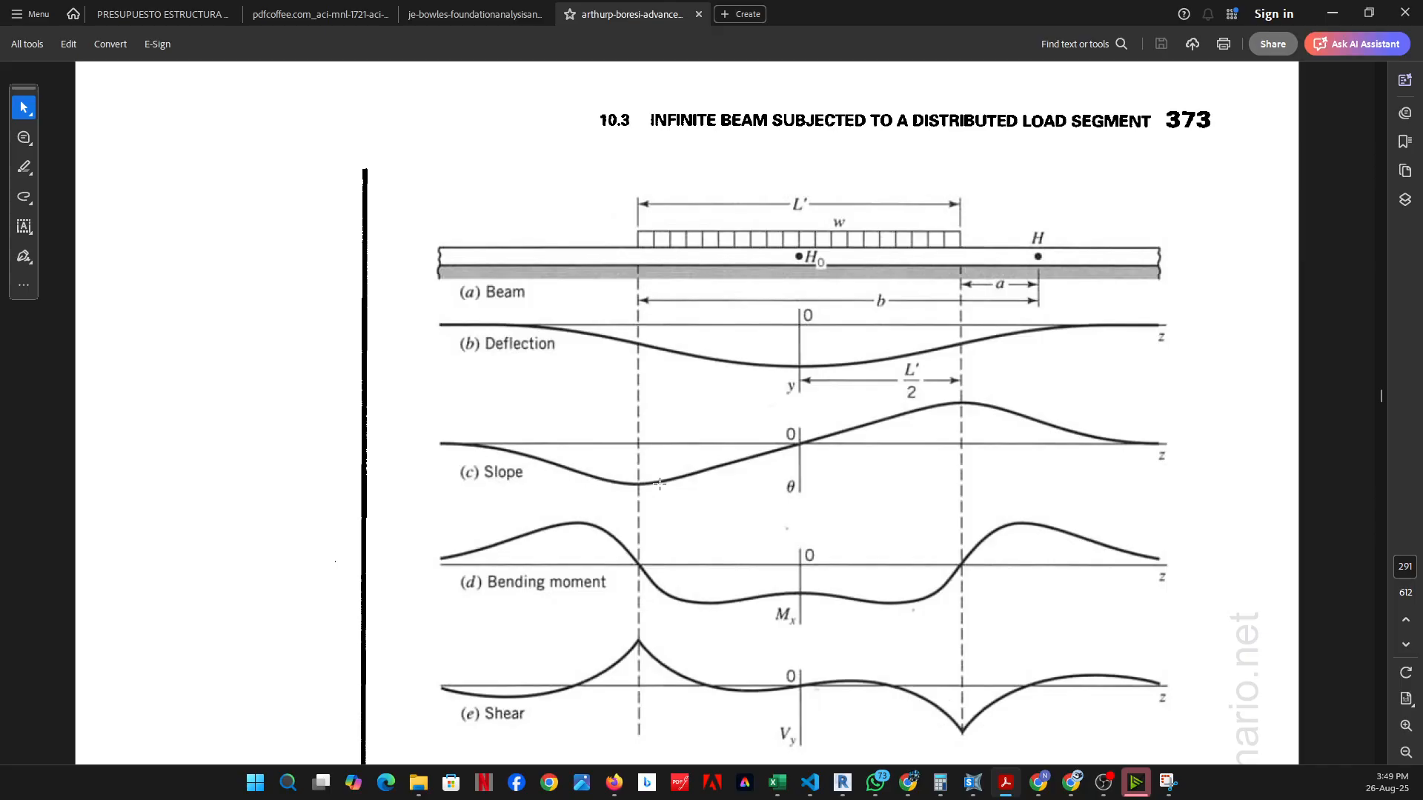
scroll(935, 403, "down", 3)
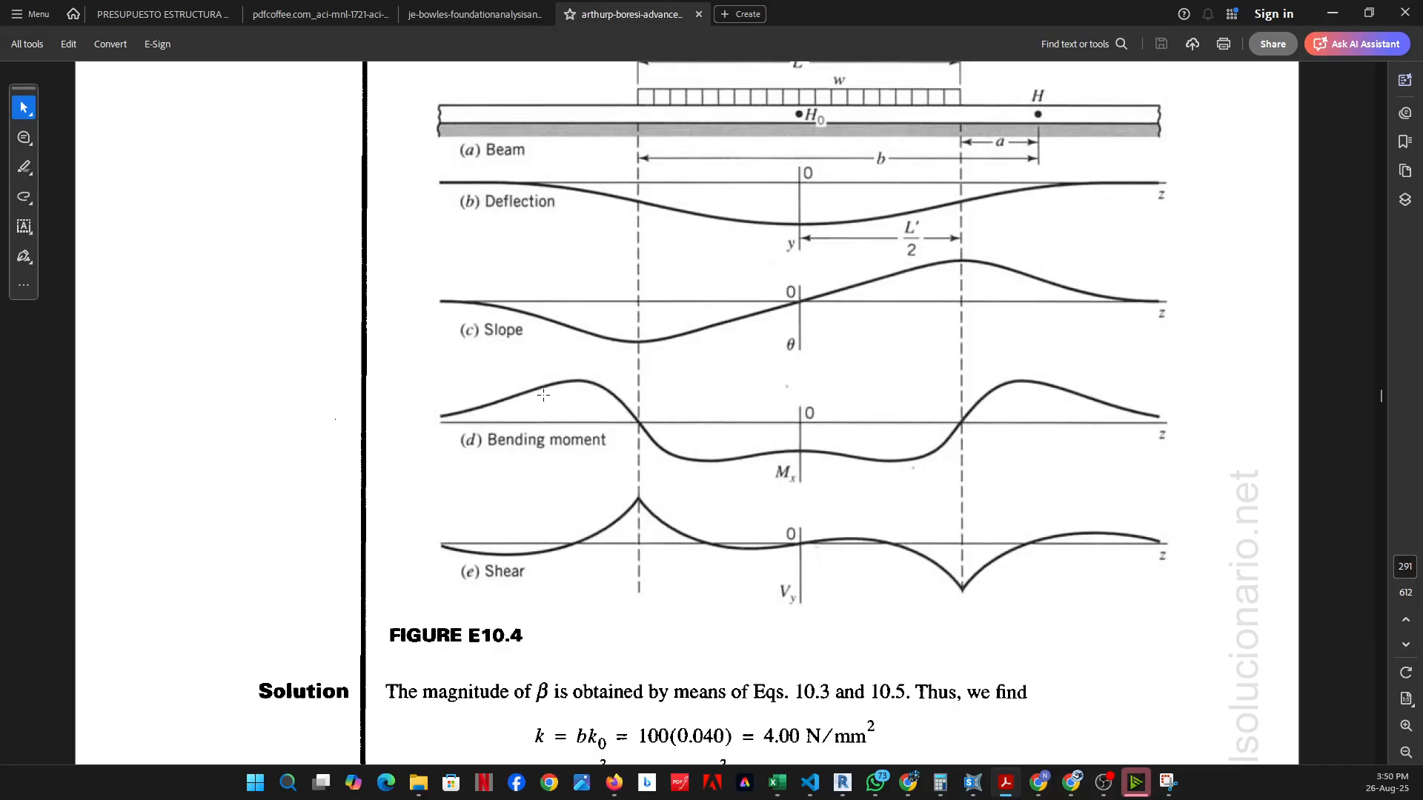
scroll(1049, 400, "up", 2)
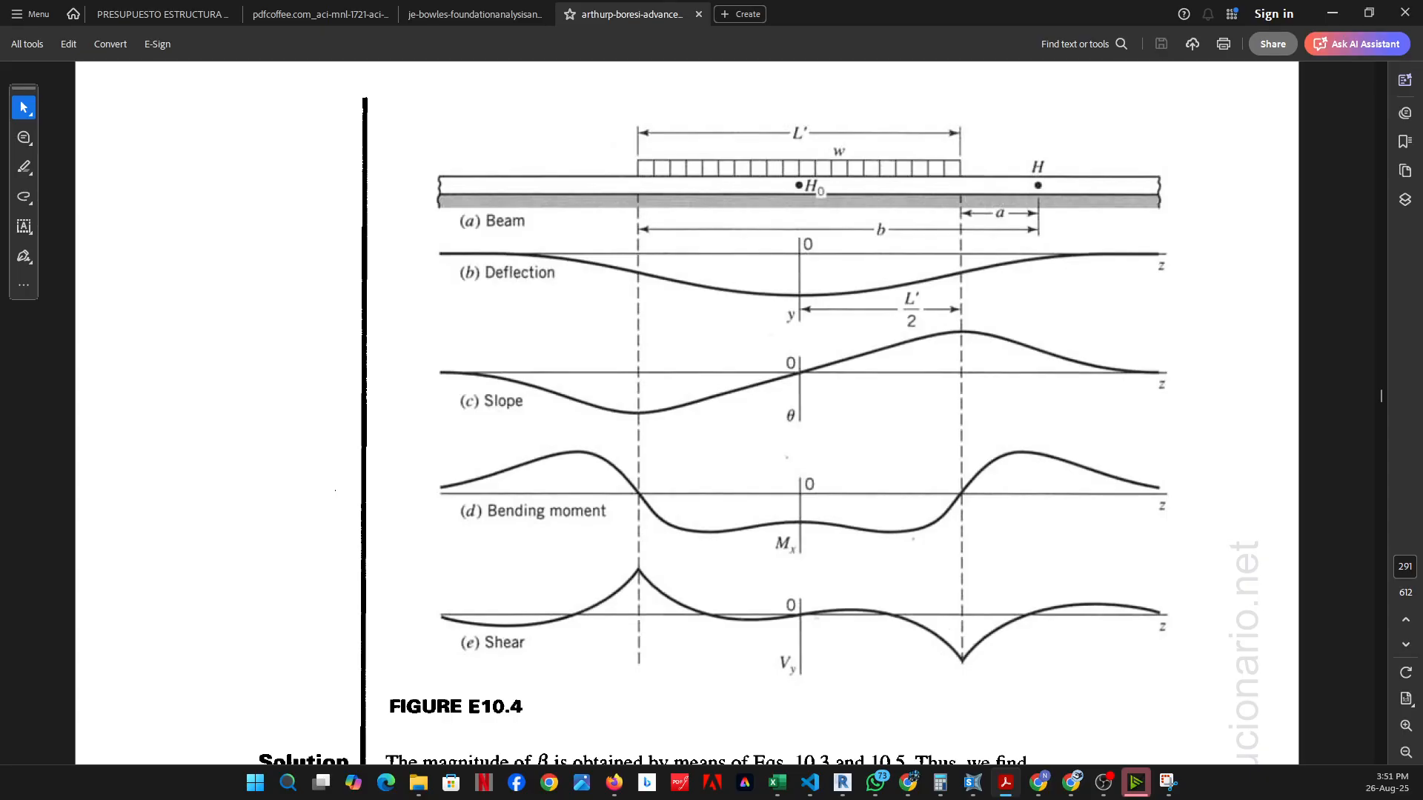
Switch back to SAP2000 and close the section cut results of the footing
key("alt+Tab")
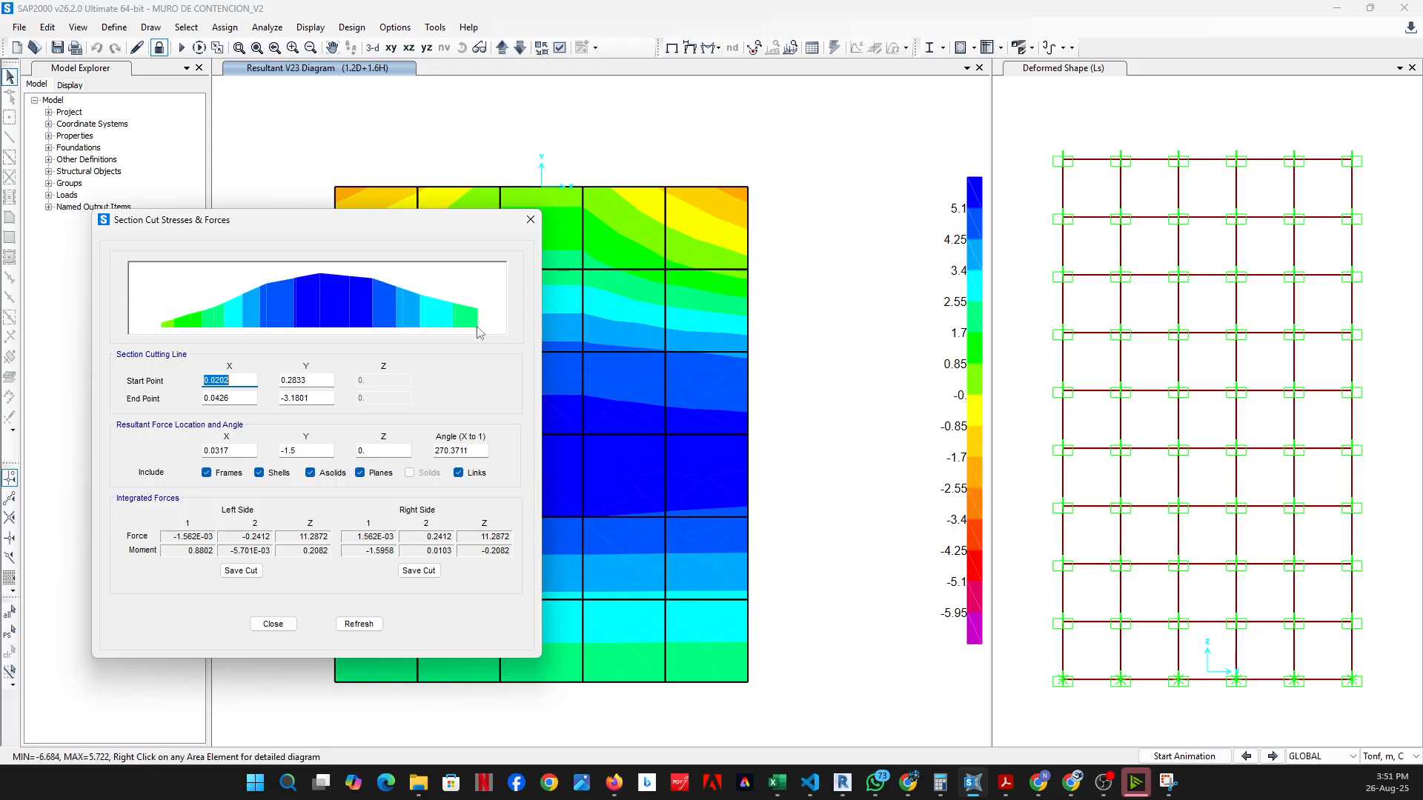
left_click(531, 219)
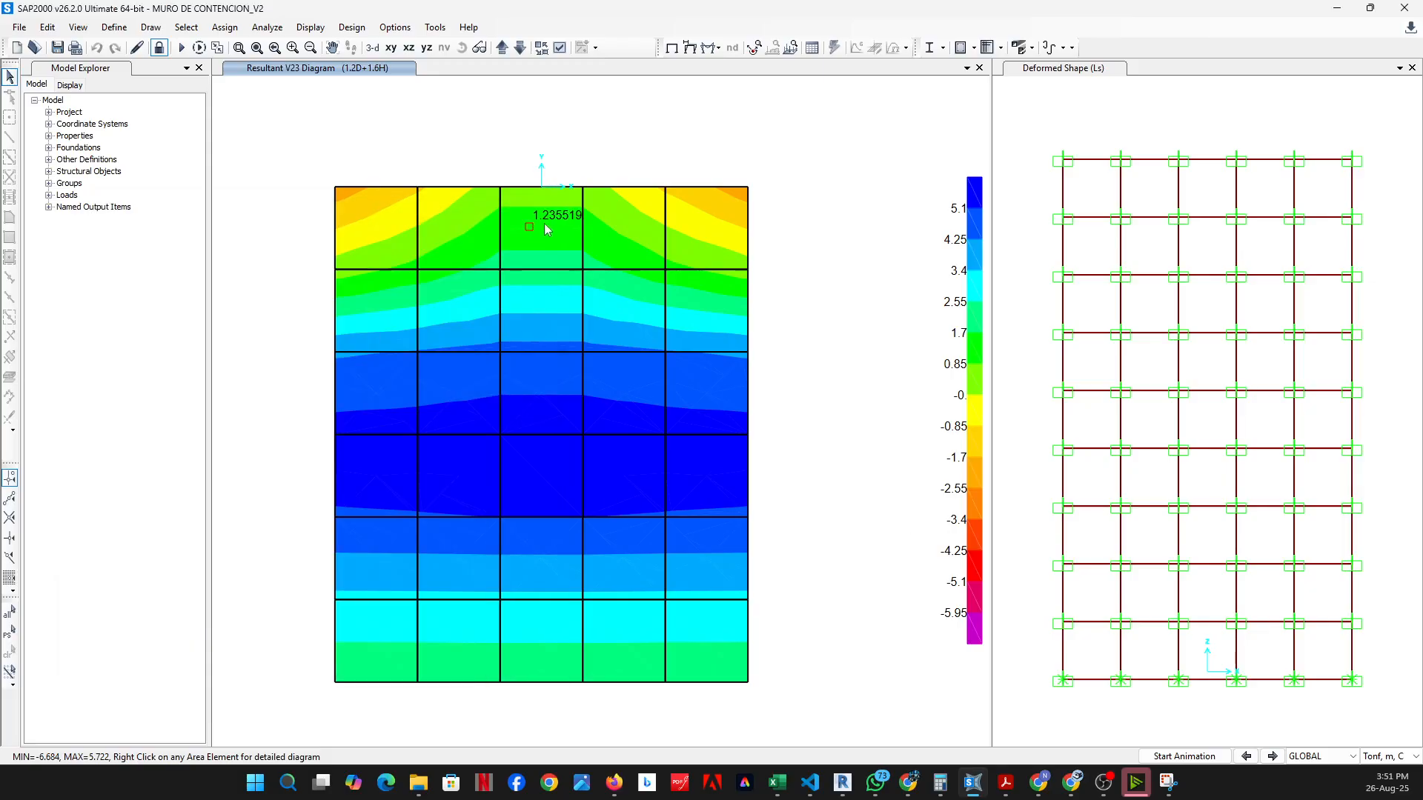
Display the footing's M22 resultant moment contours for the 1.2D+1.6H combination
left_click(717, 48)
left_click(741, 114)
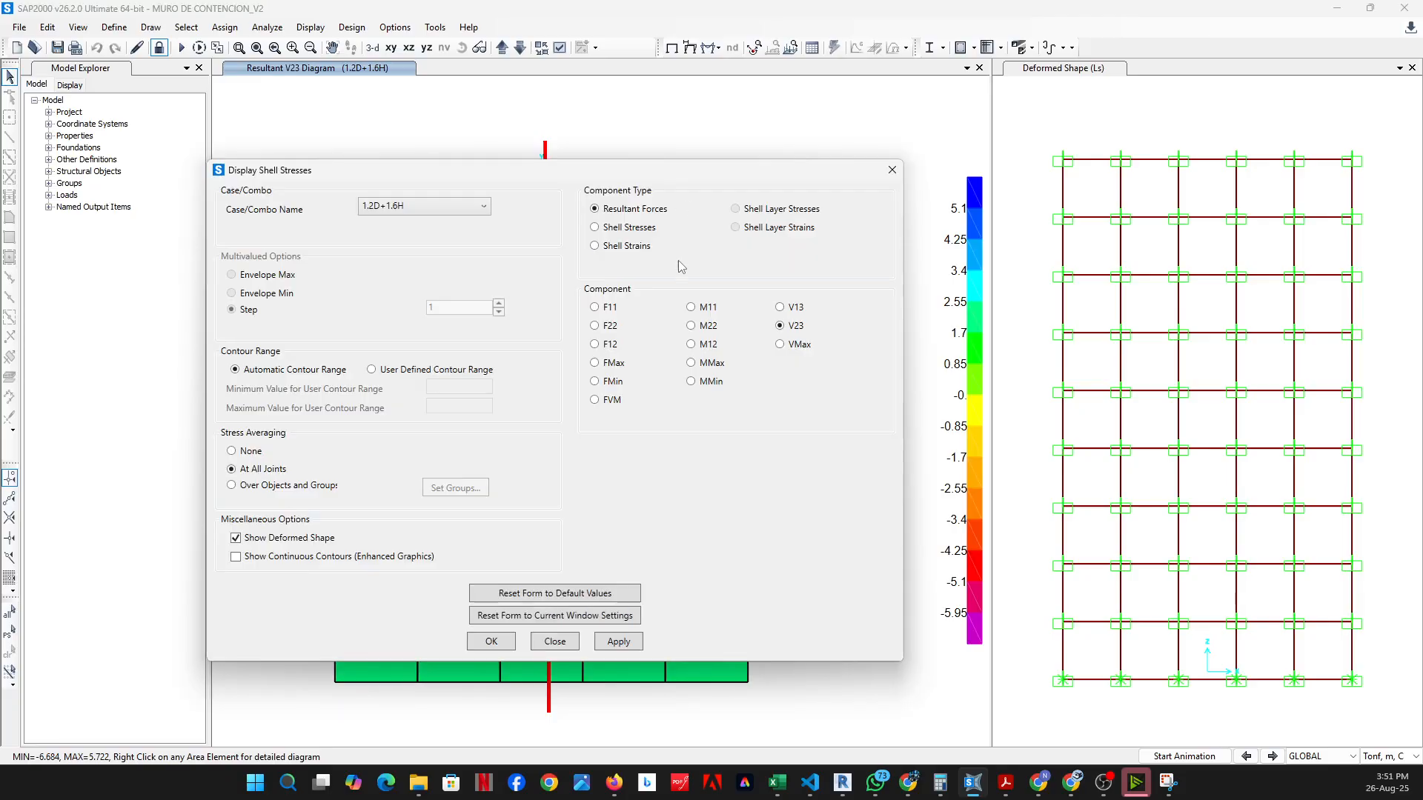
left_click(700, 326)
left_click(617, 646)
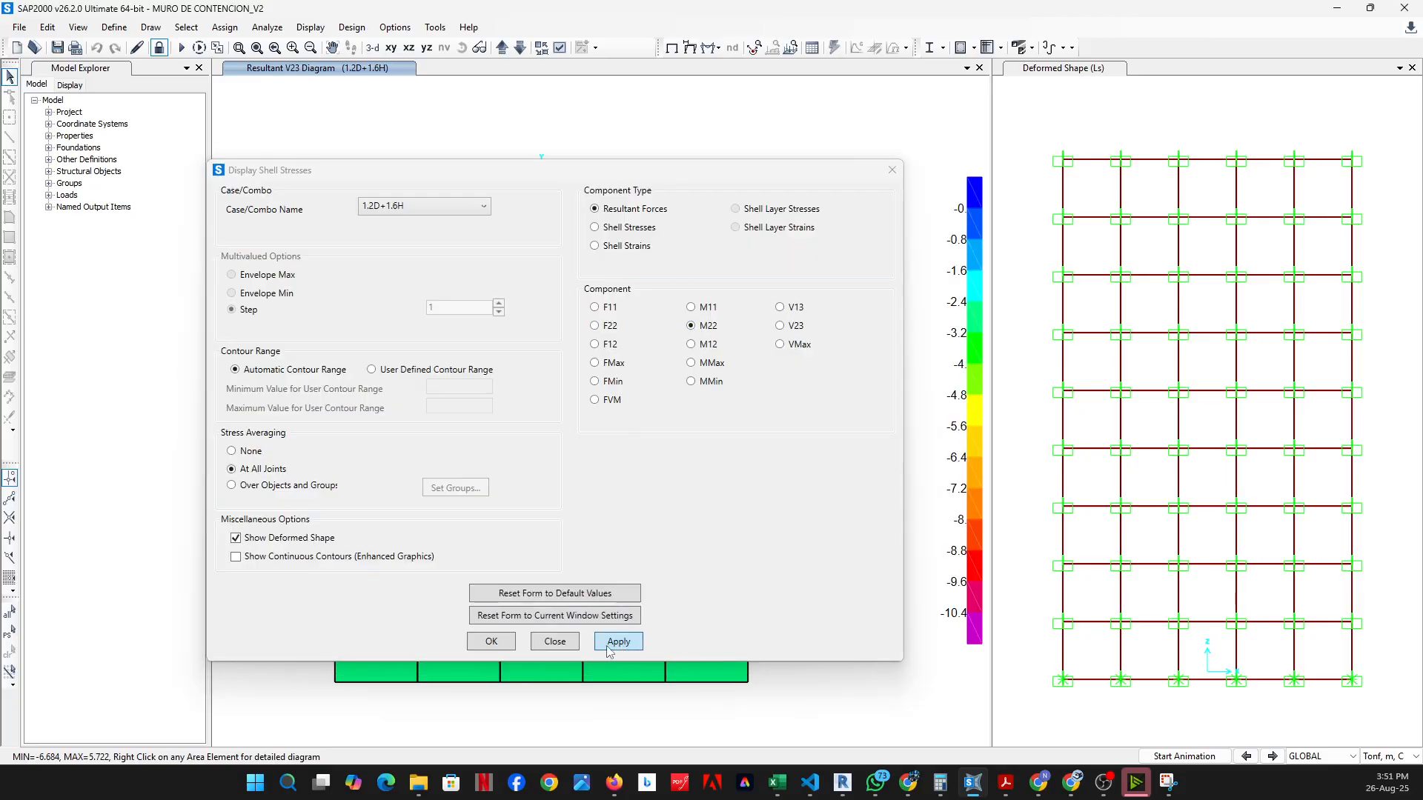
left_click(491, 642)
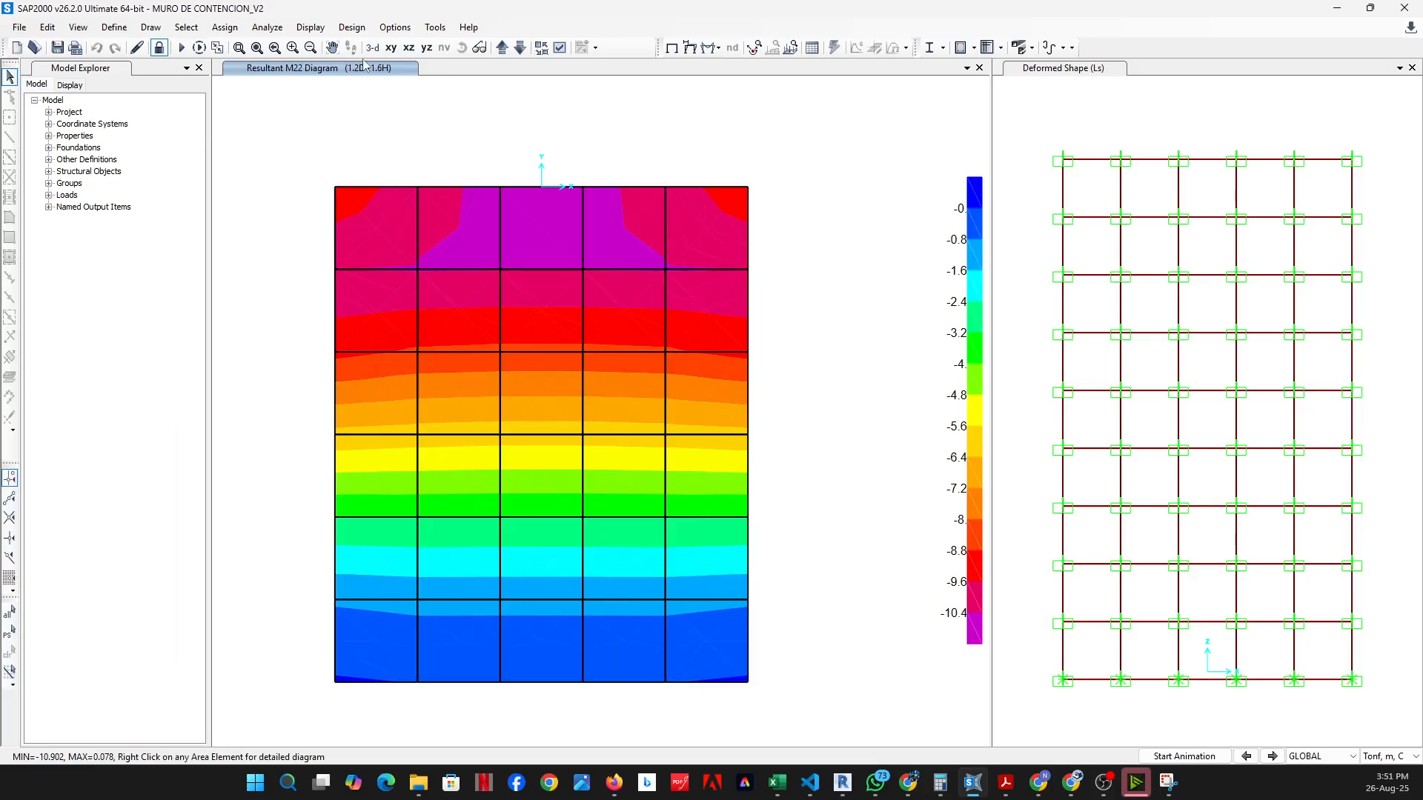
Draw a section cut through the footing's middle from about Y=0.32 to Y=-3.15 for its M22 diagram, and inspect the middle shell at the wall edge
left_click(151, 27)
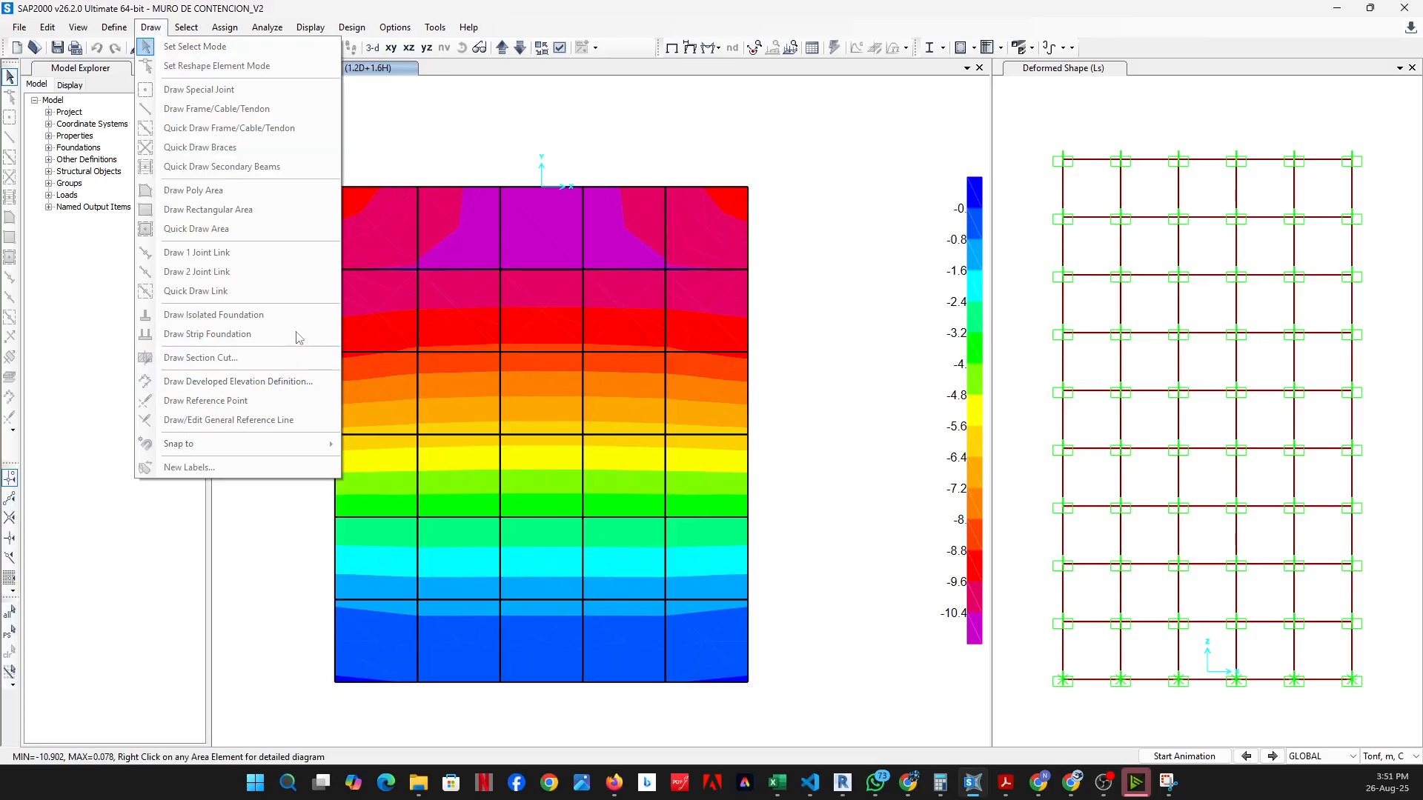
left_click(281, 358)
left_click(548, 134)
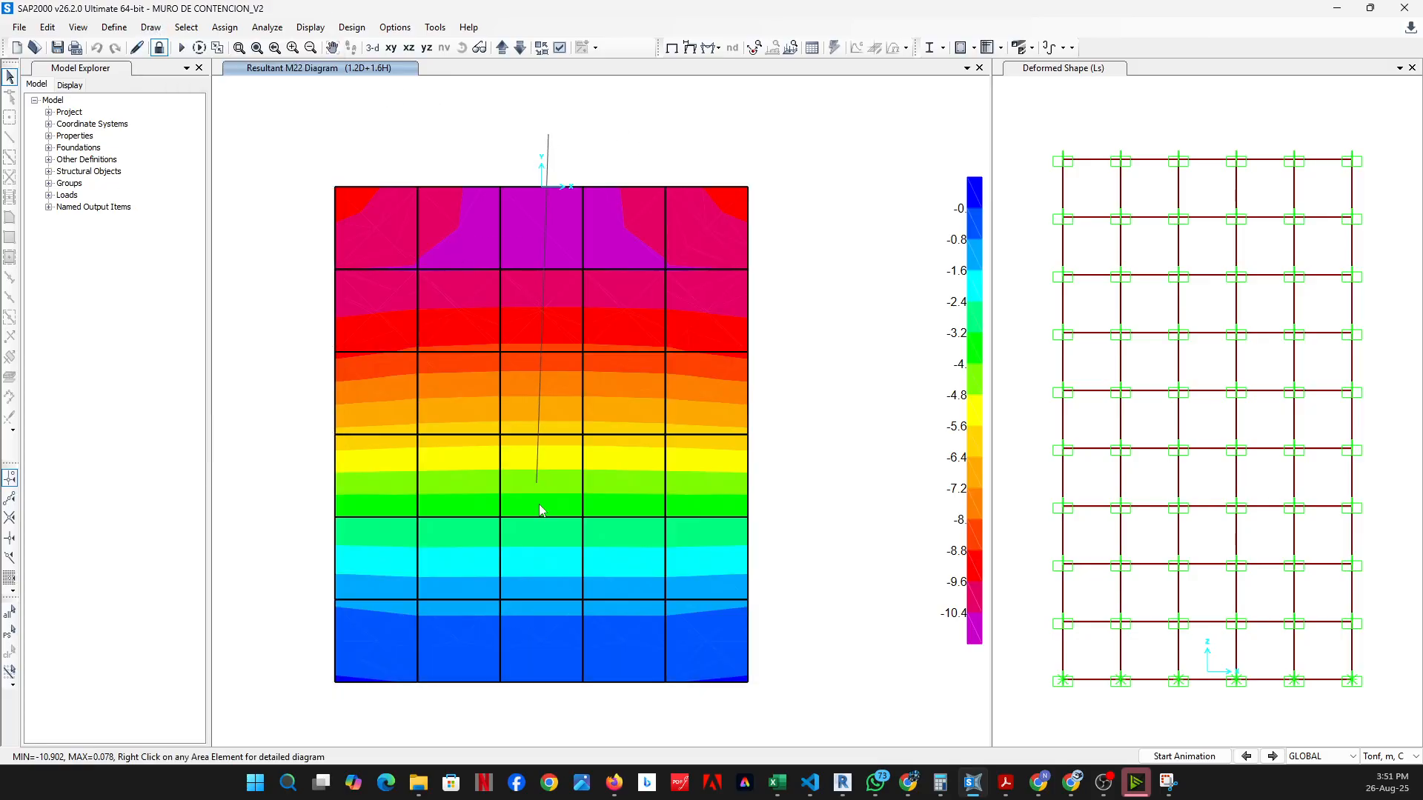
left_click(549, 710)
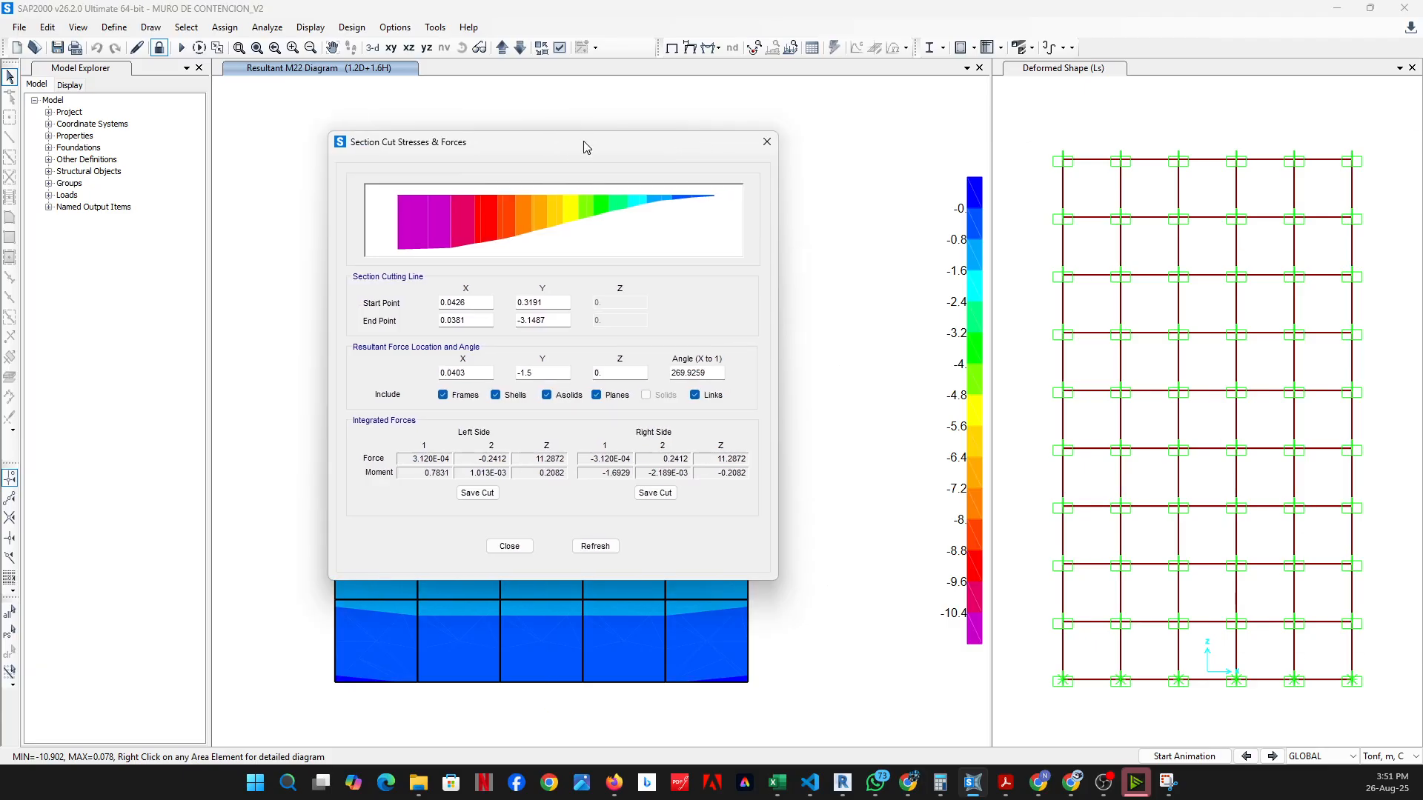
left_click_drag(586, 148, 545, 267)
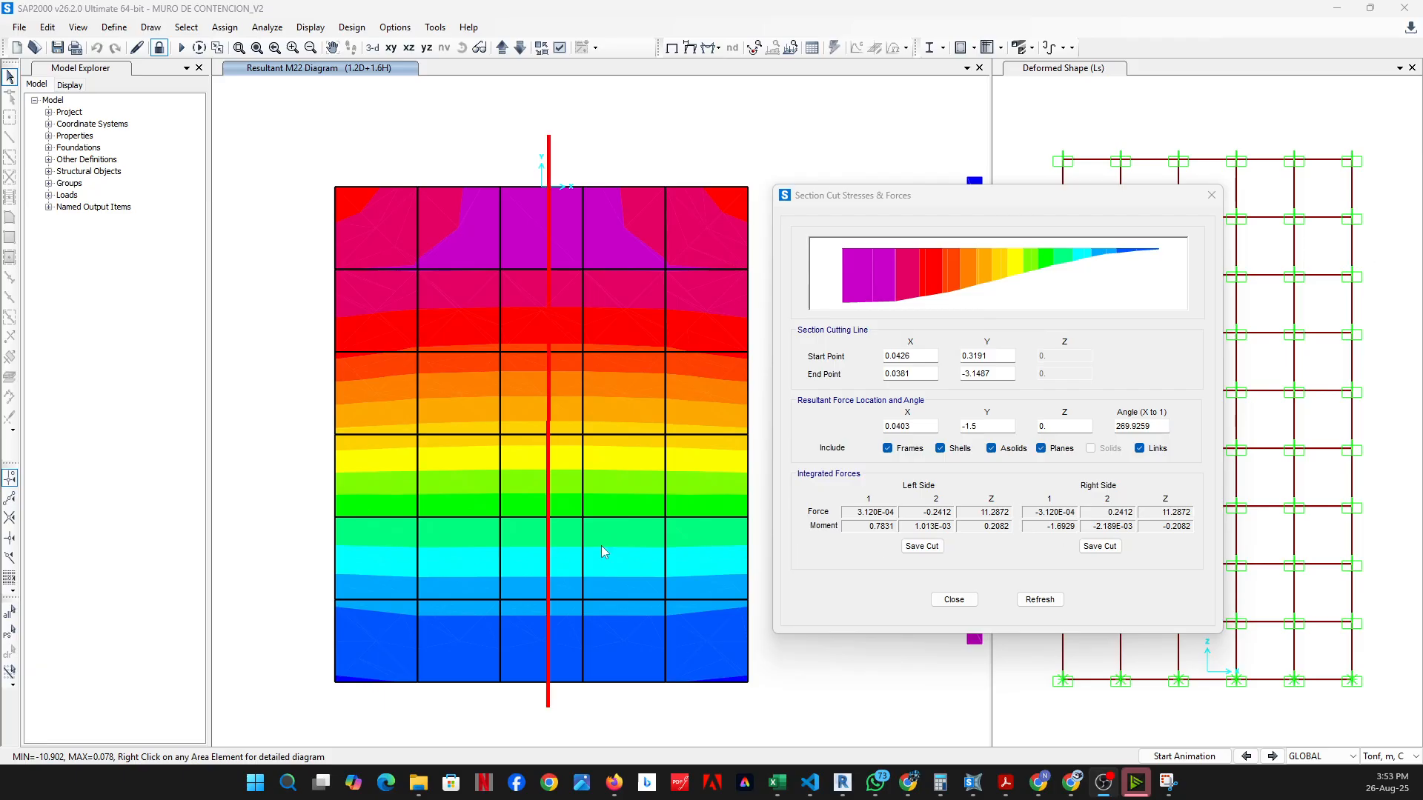
left_click(1212, 196)
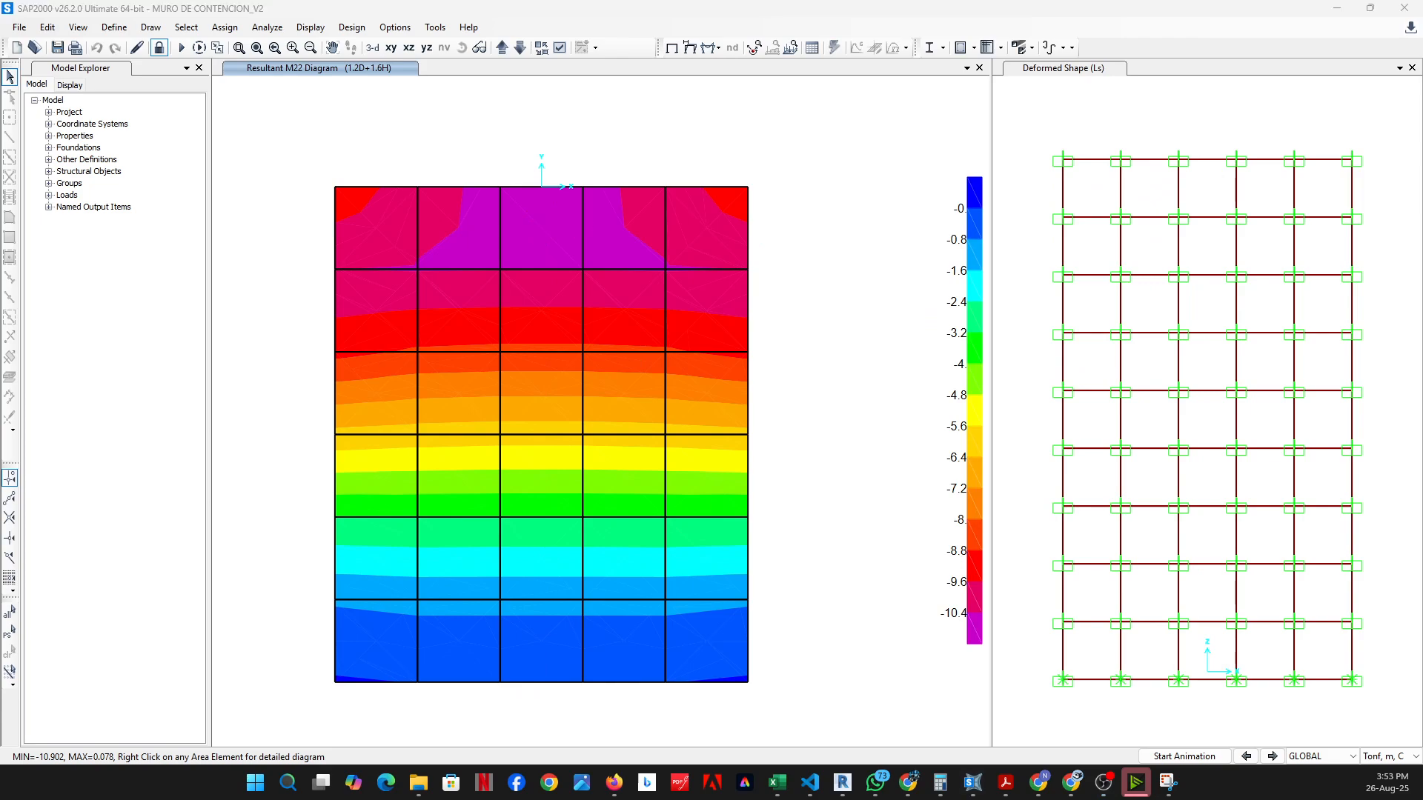
right_click(542, 234)
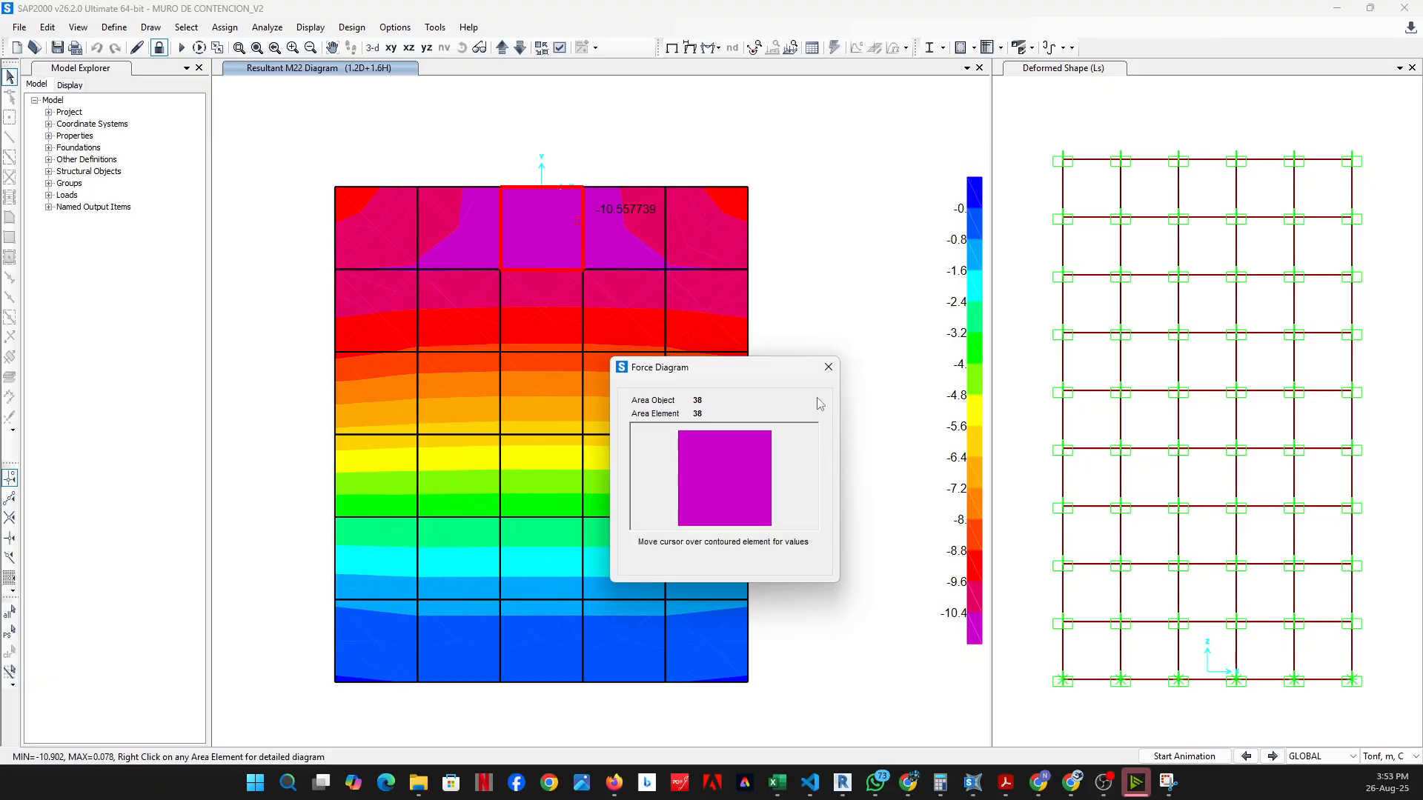
left_click(828, 368)
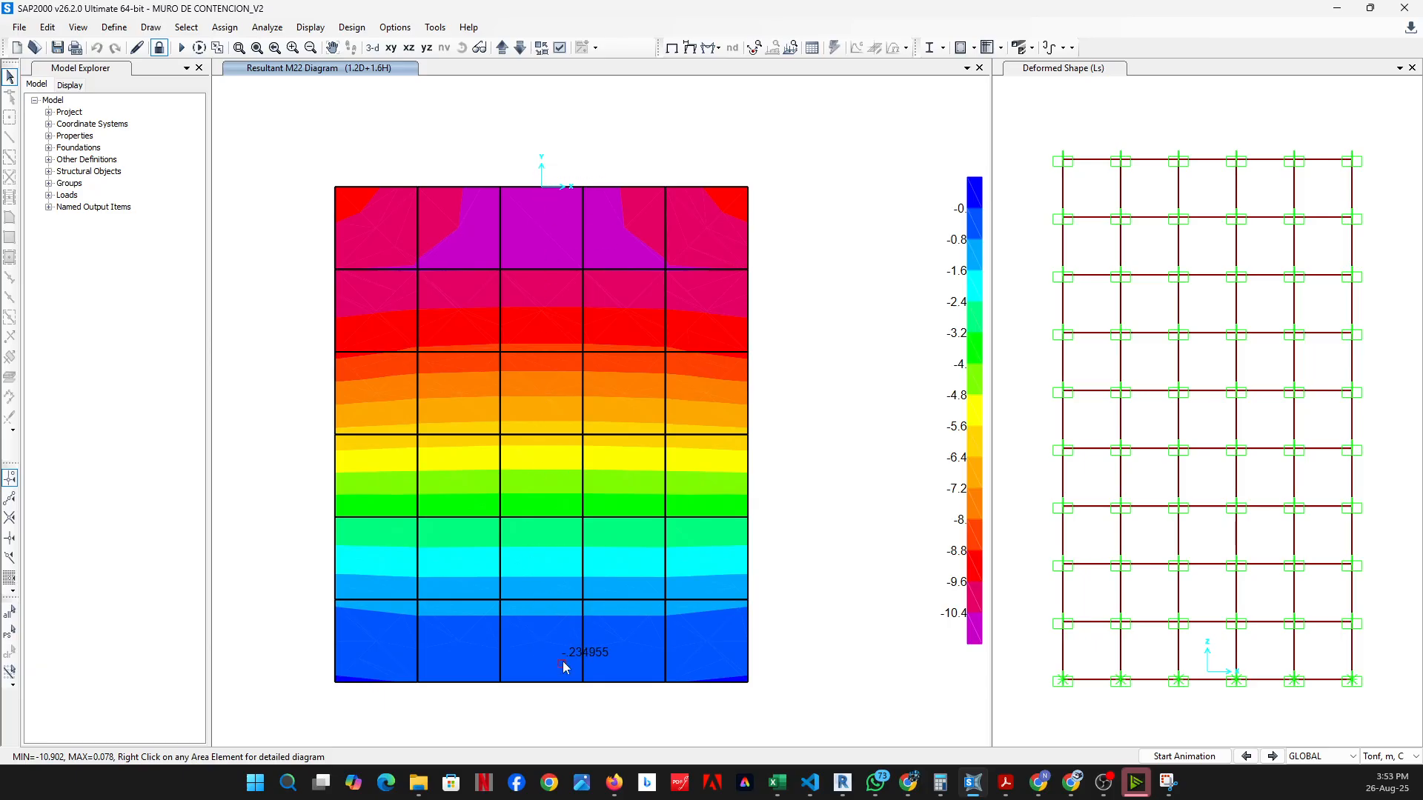
Switch the footing's shell contours back to the V23 resultant shear for 1.2D+1.6H
left_click(712, 48)
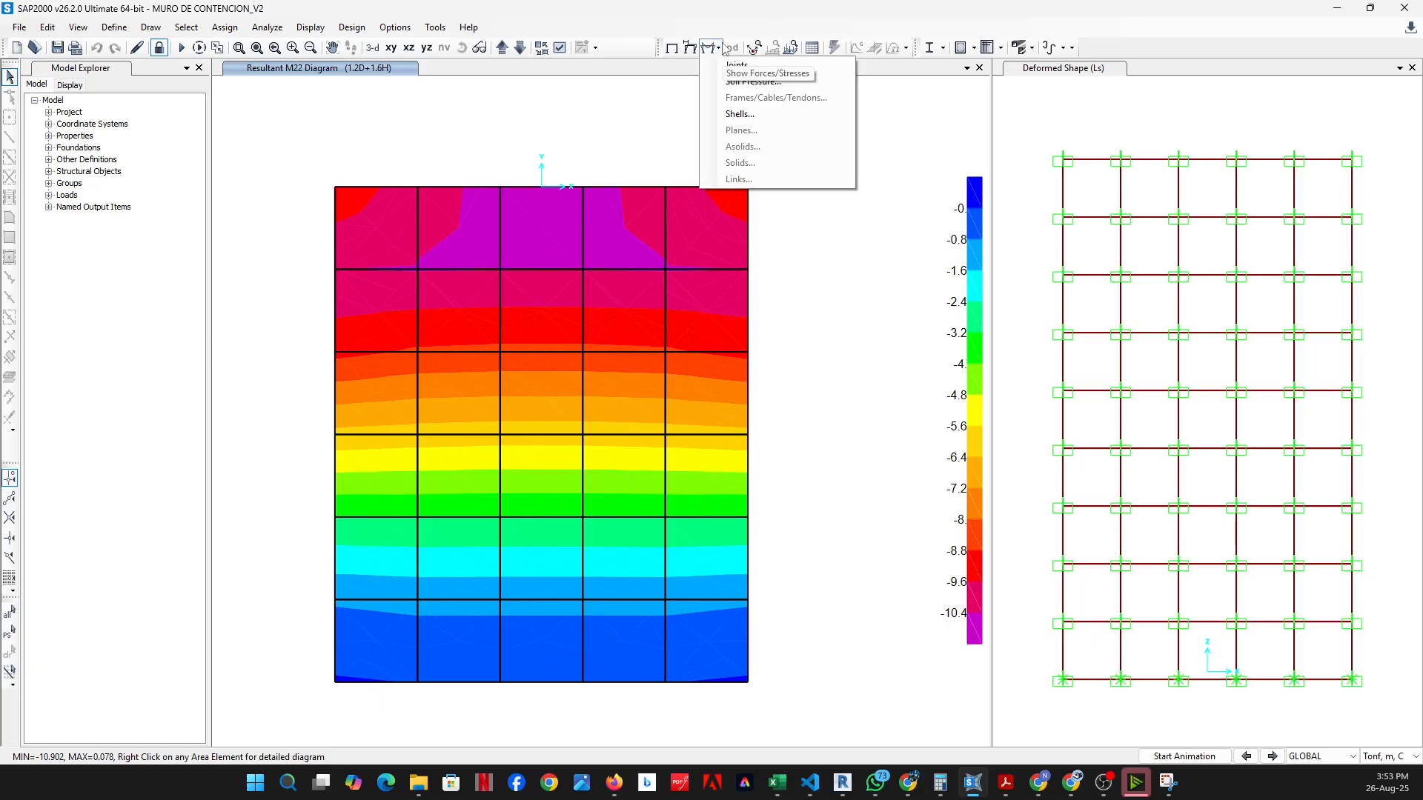
left_click(750, 119)
left_click(784, 327)
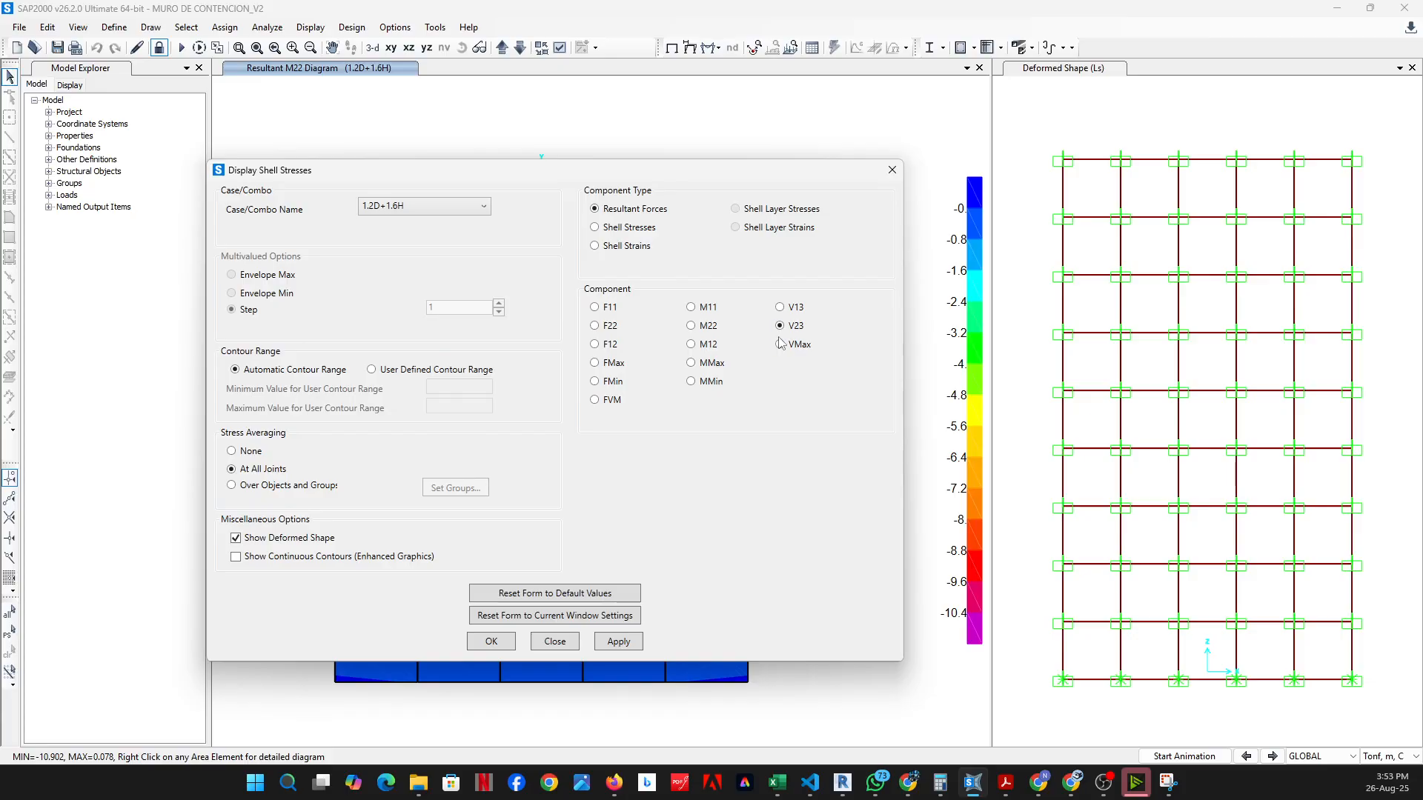
left_click(494, 643)
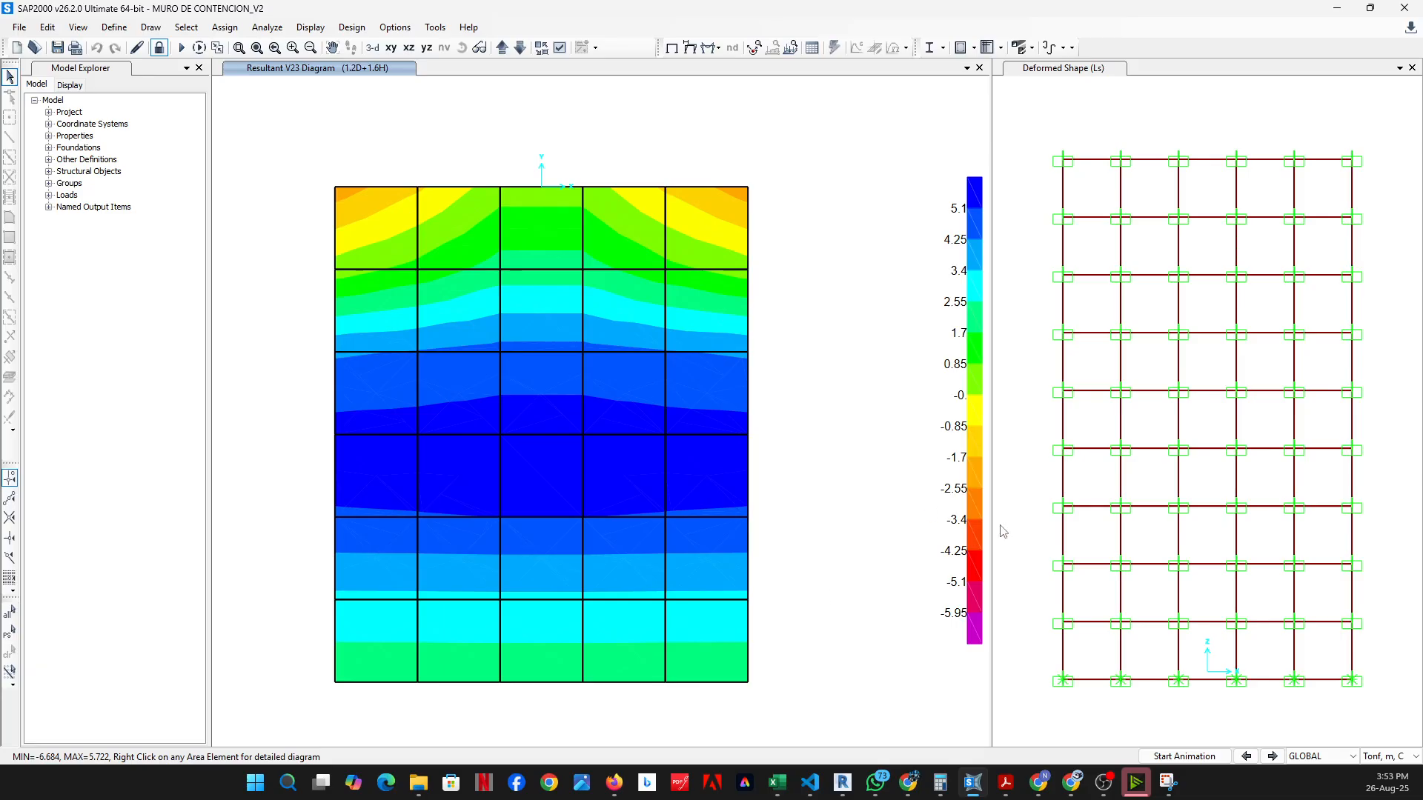
Widen the wall elevation view and display its M22 resultant moment contours for 1.2D+1.6H
left_click_drag(992, 529, 702, 519)
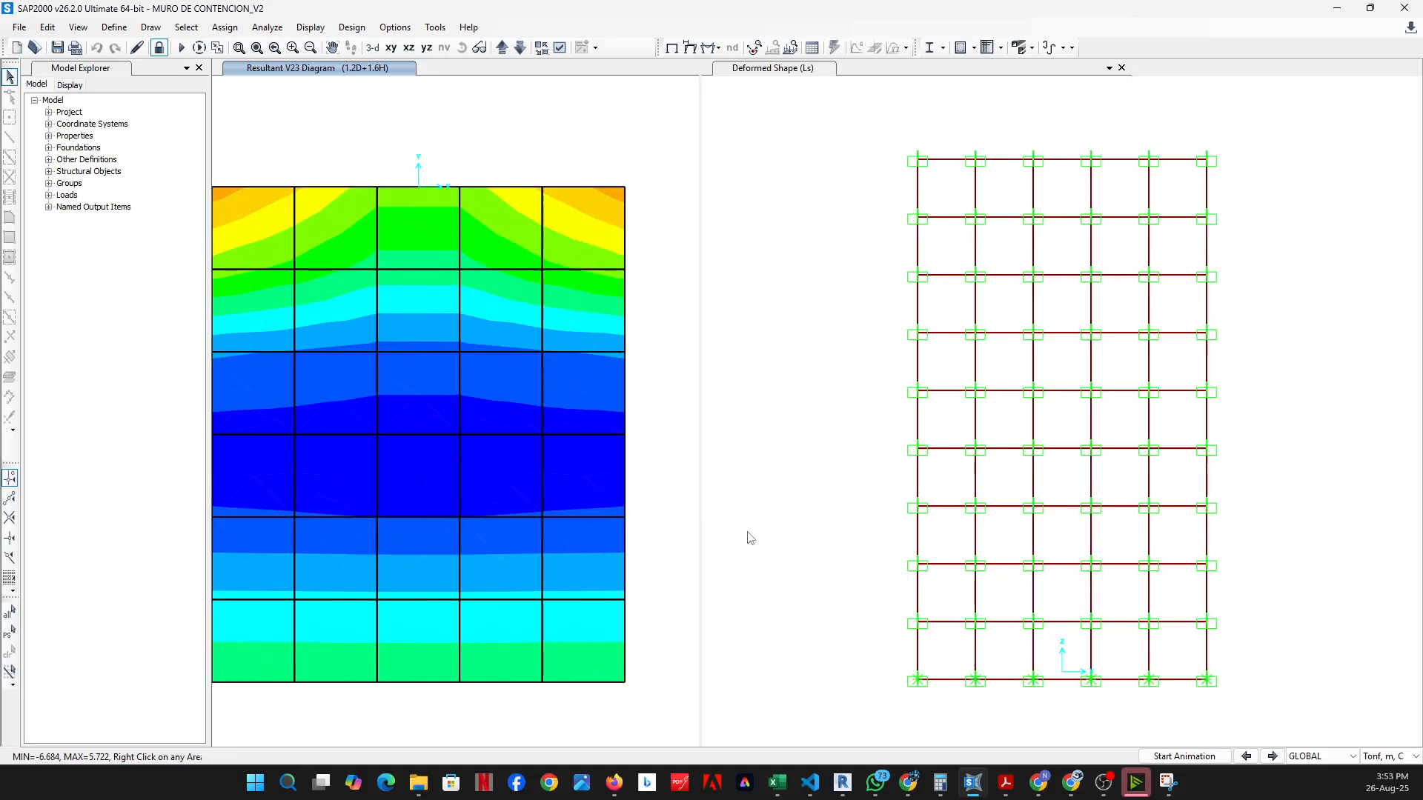
left_click(879, 529)
middle_click_drag(1114, 391, 986, 335)
middle_click_drag(1057, 367, 1078, 459)
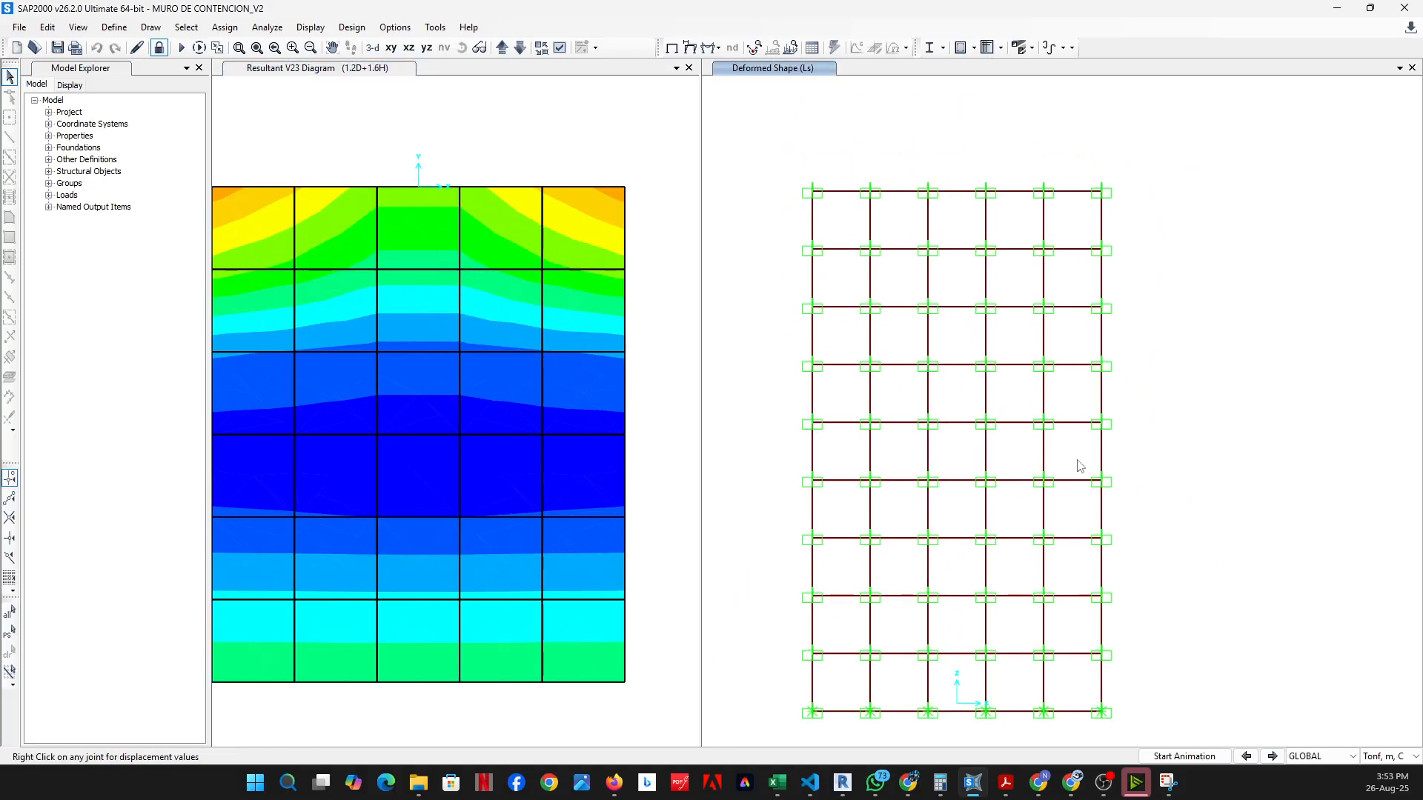
left_click(724, 50)
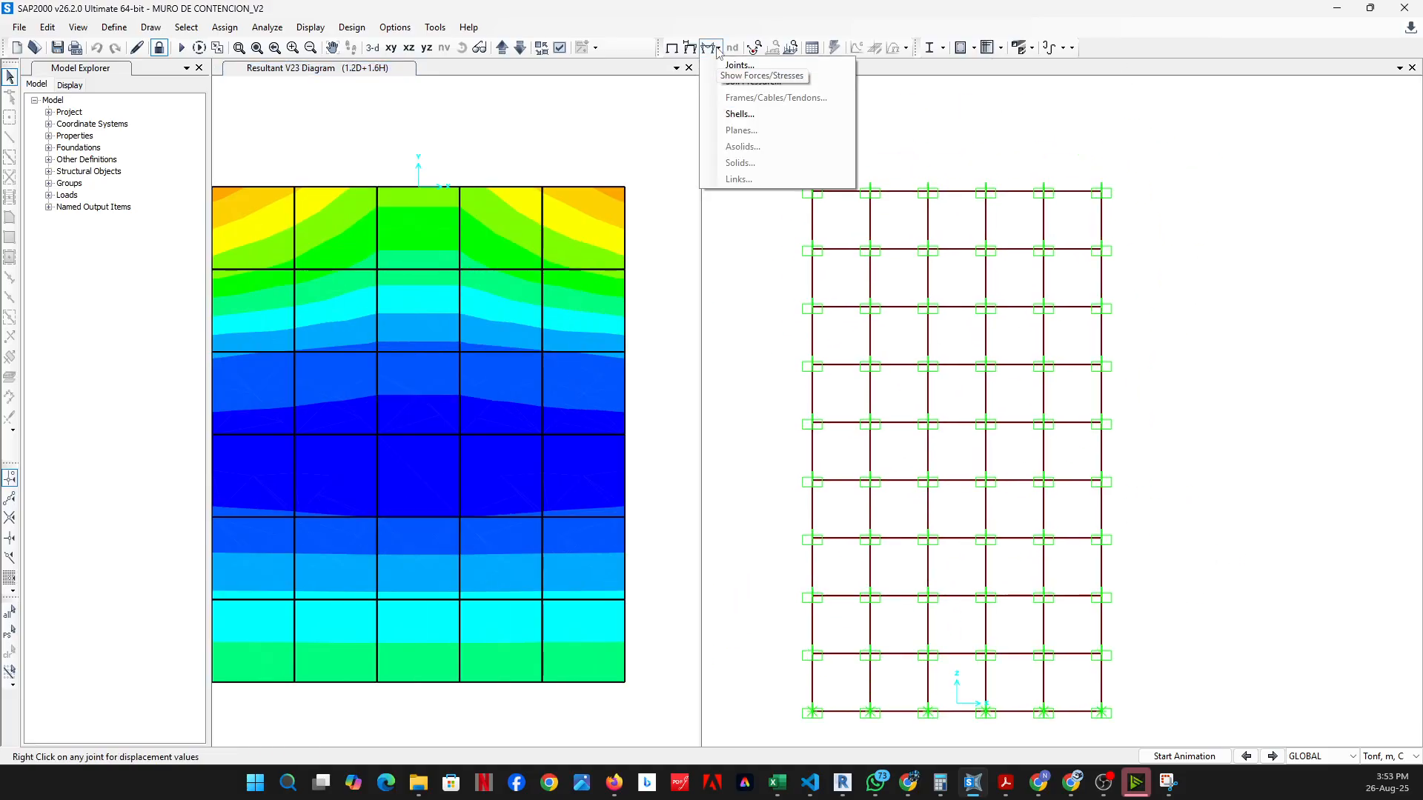
left_click(773, 136)
left_click(691, 325)
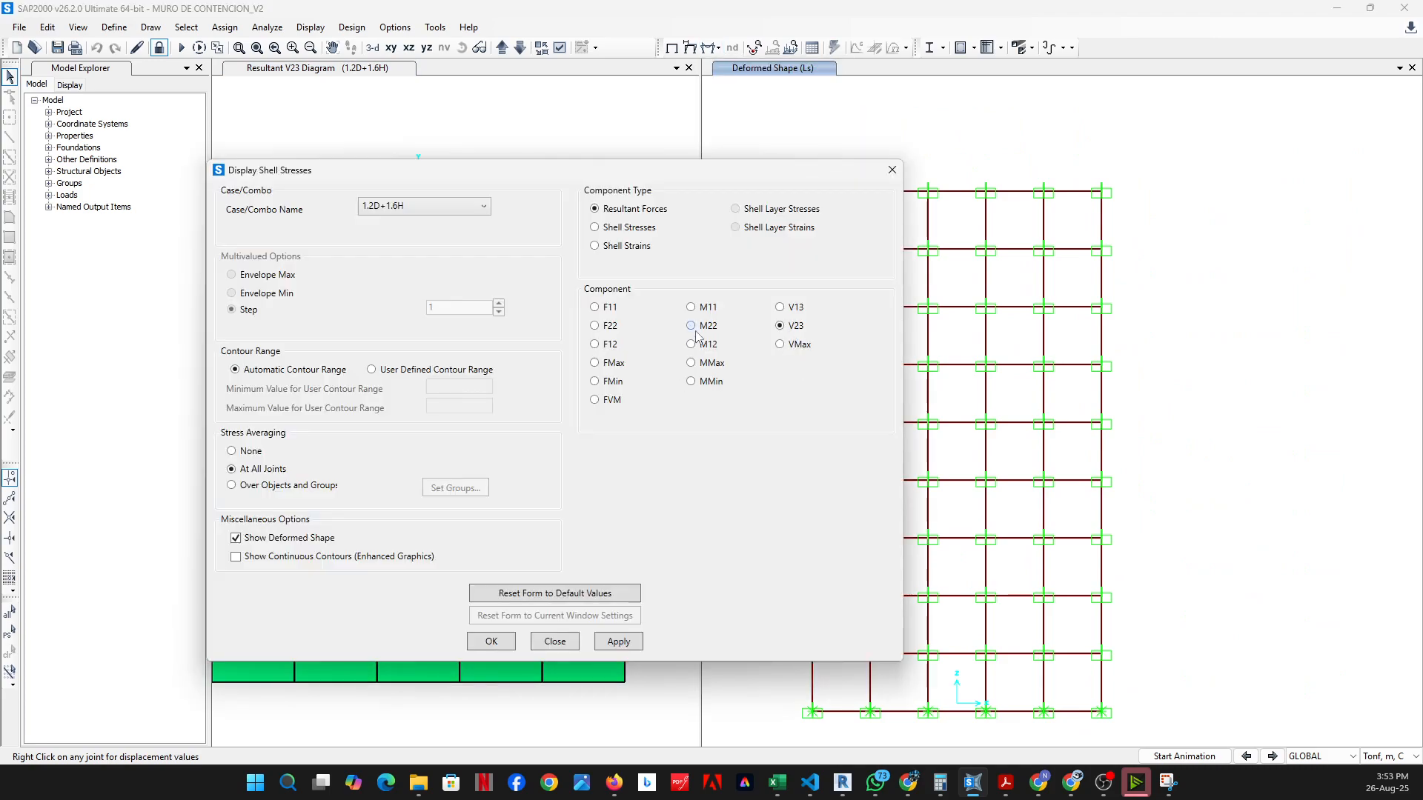
left_click(618, 642)
left_click(491, 642)
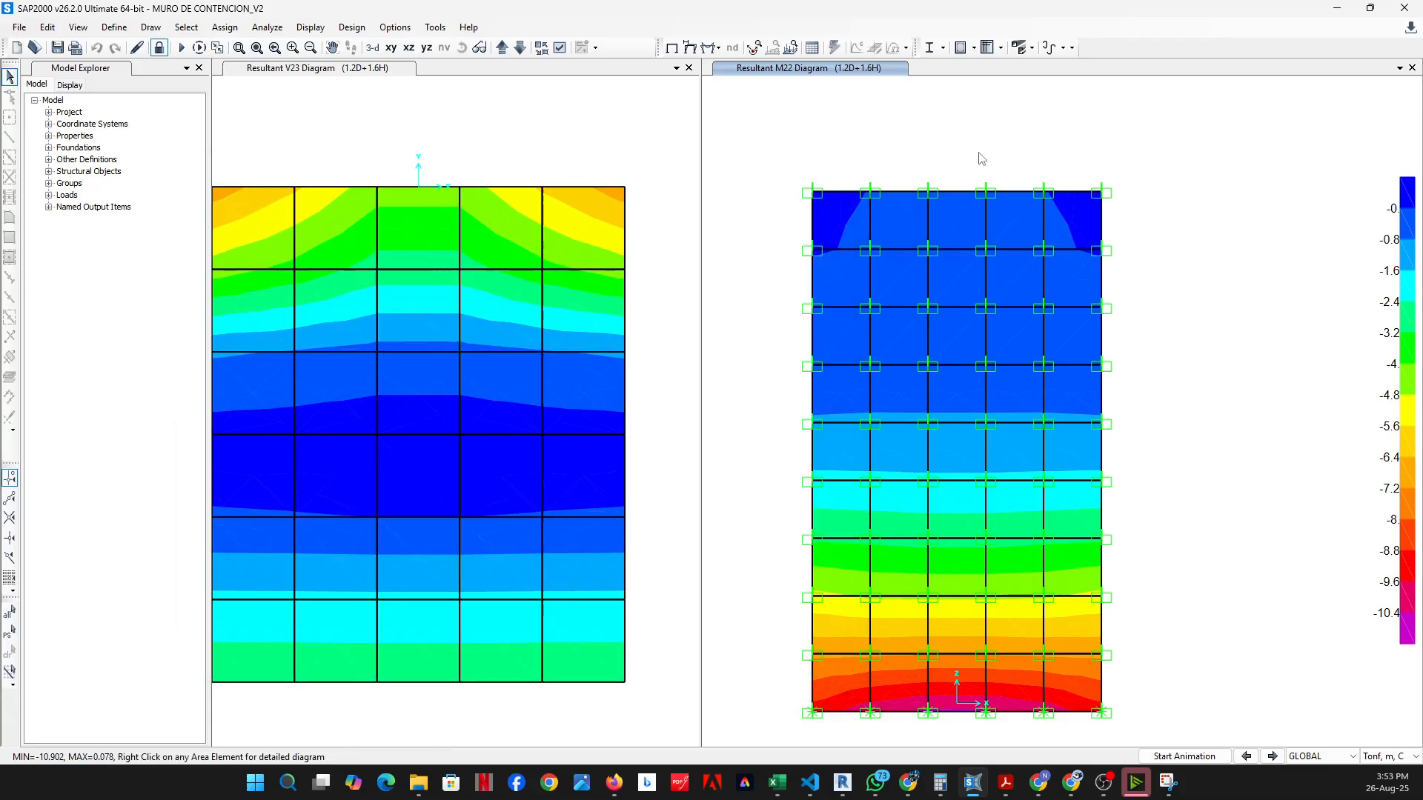
Draw a vertical section cut through the middle of the wall from about Z=4.87 to Z=-0.21, review its integrated forces and close the results
left_click(152, 27)
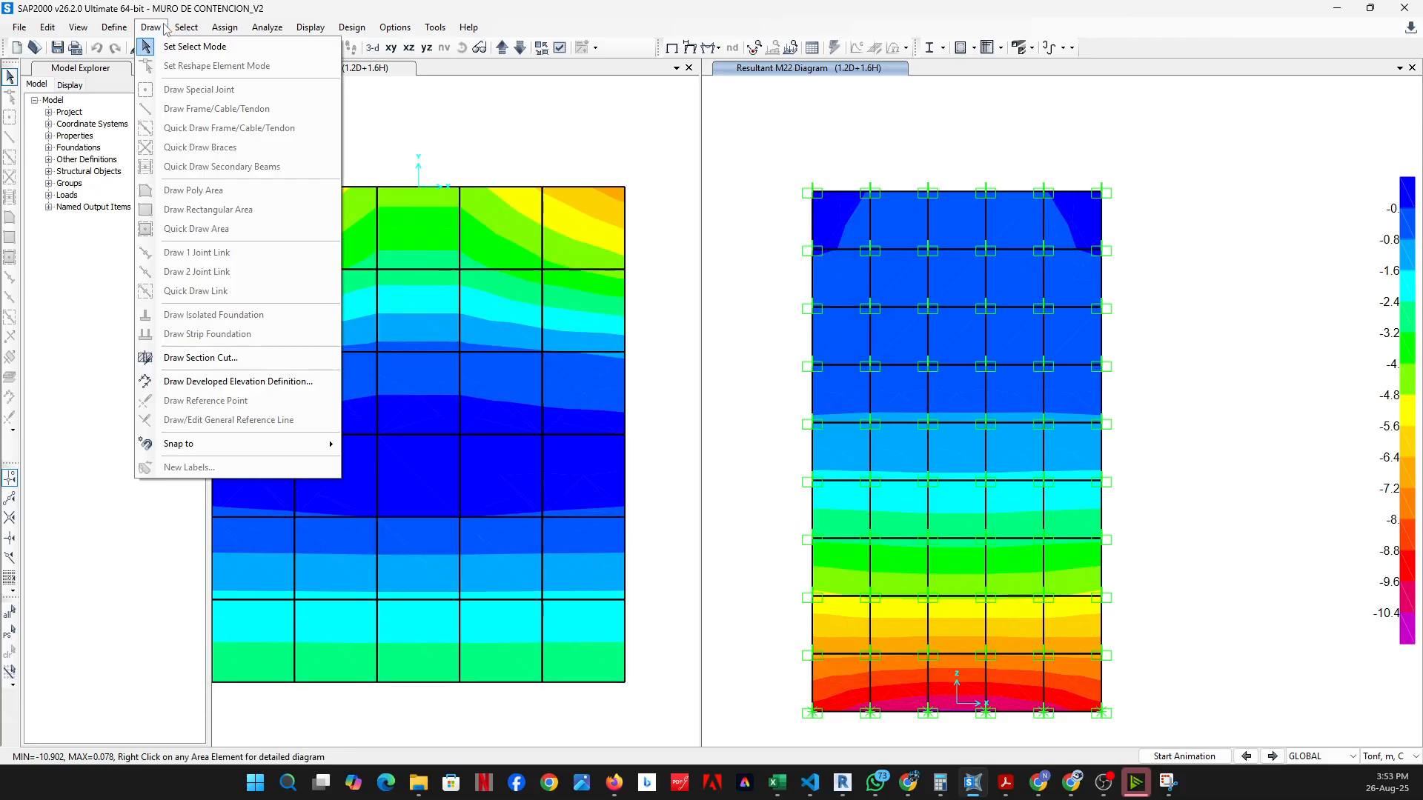
left_click(214, 356)
left_click_drag(958, 141, 954, 728)
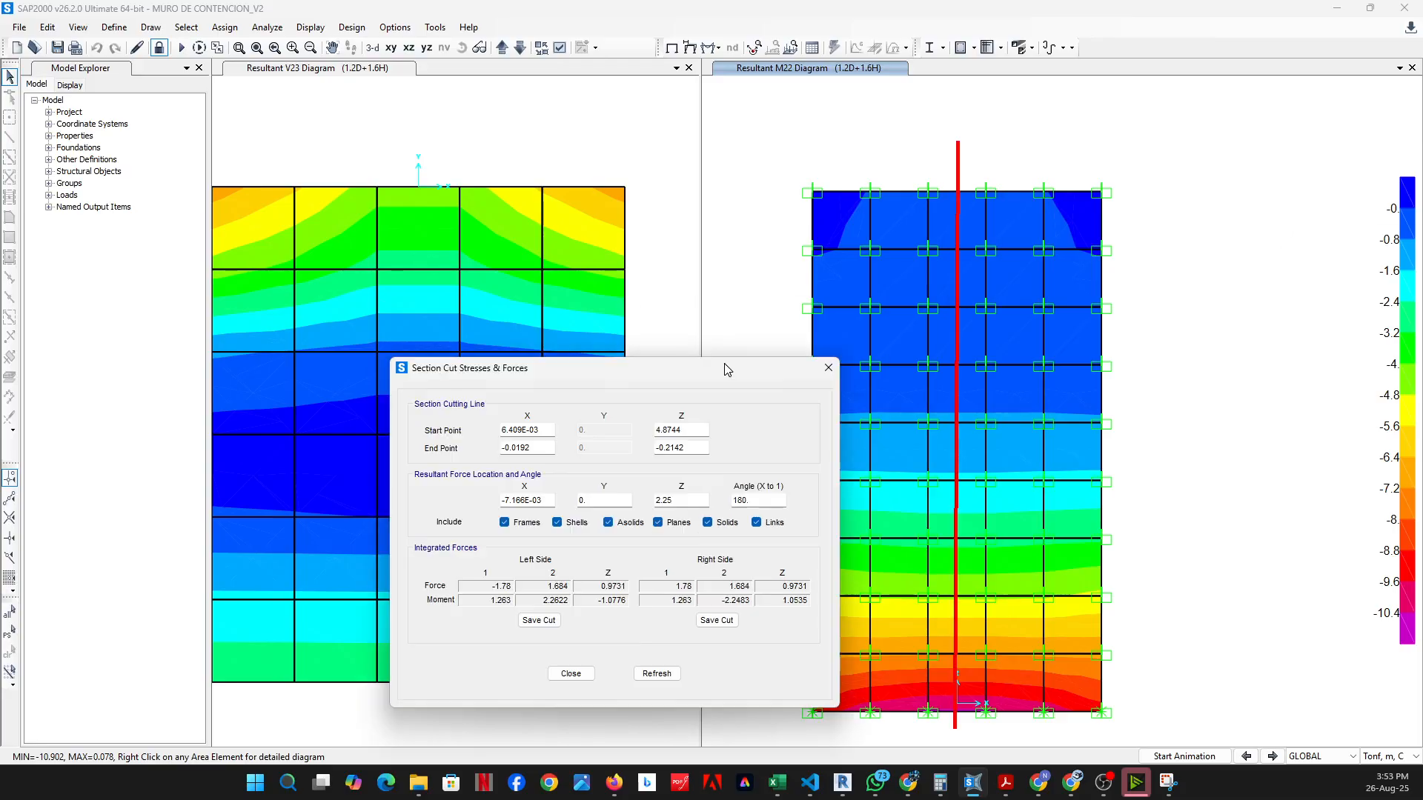
left_click_drag(700, 355, 676, 270)
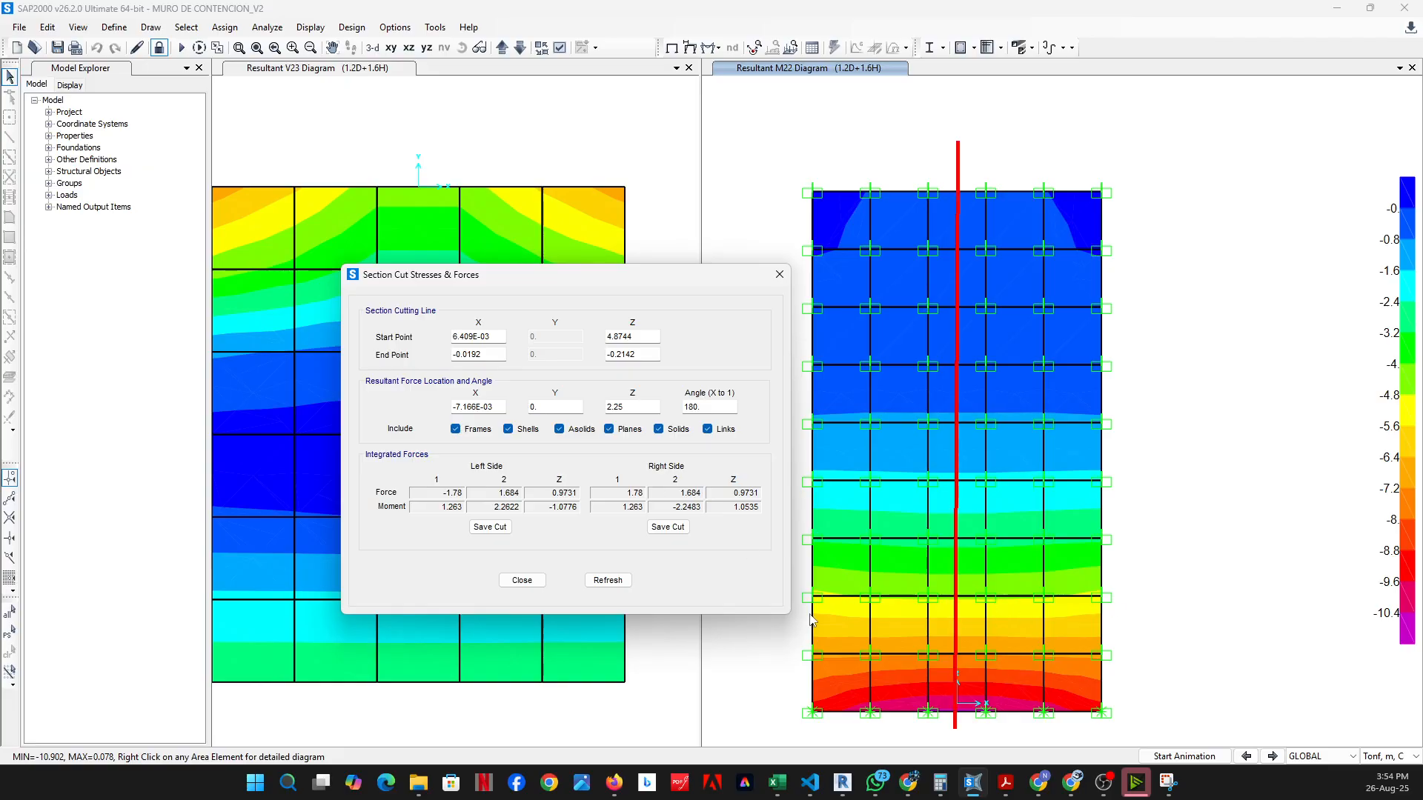
left_click(779, 274)
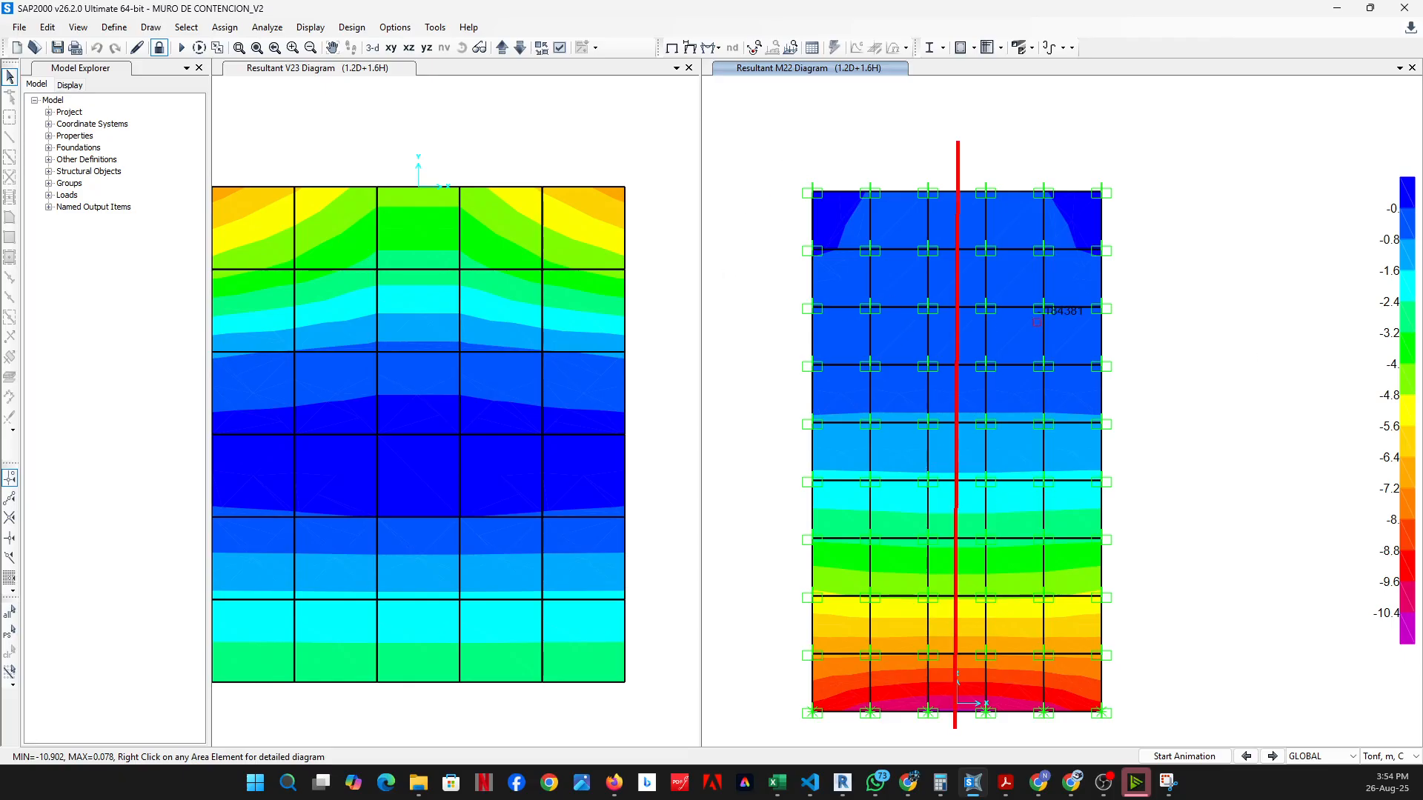
Examine the V23 contours of the whole wall and footing in 3D, focusing on the joint between them
left_click(663, 552)
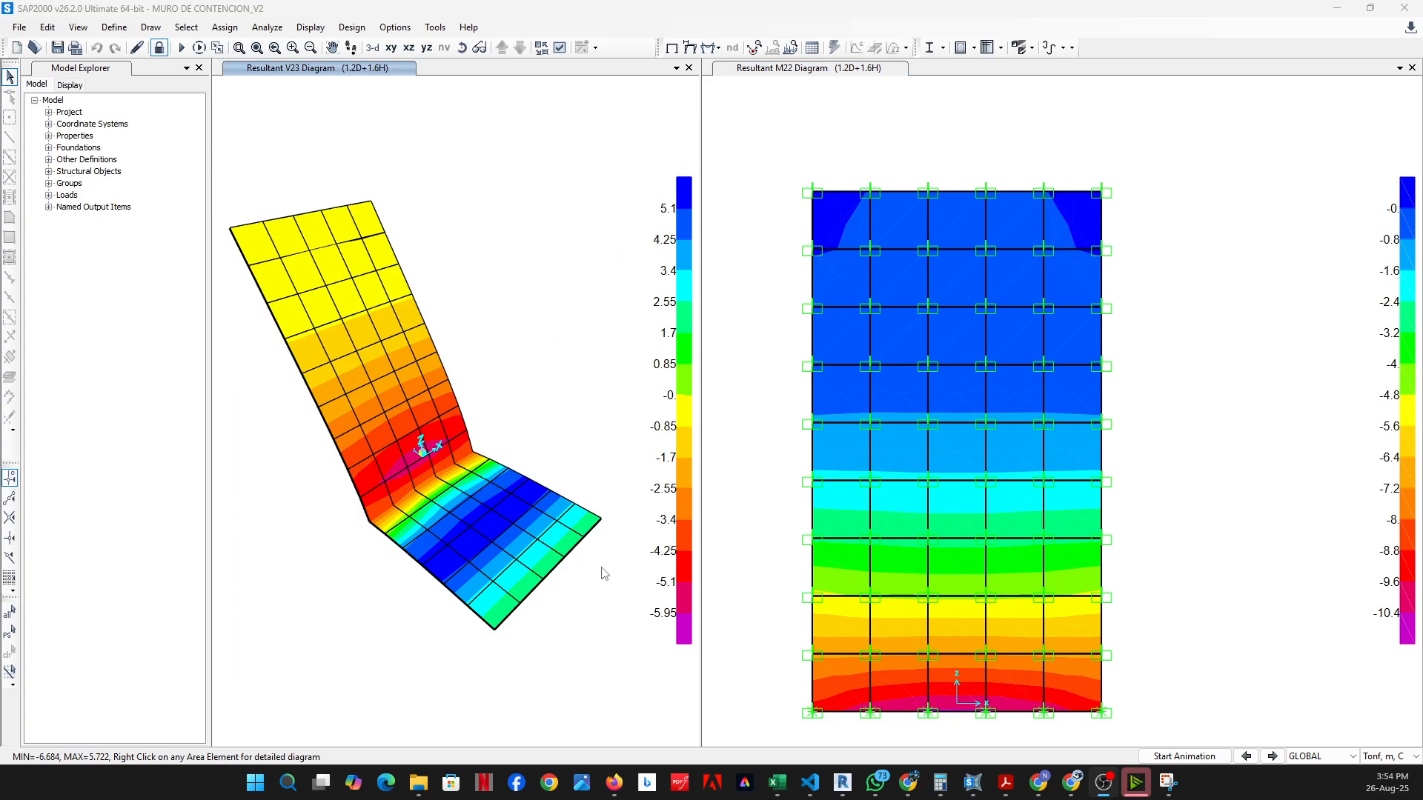
mouse_move(495, 582)
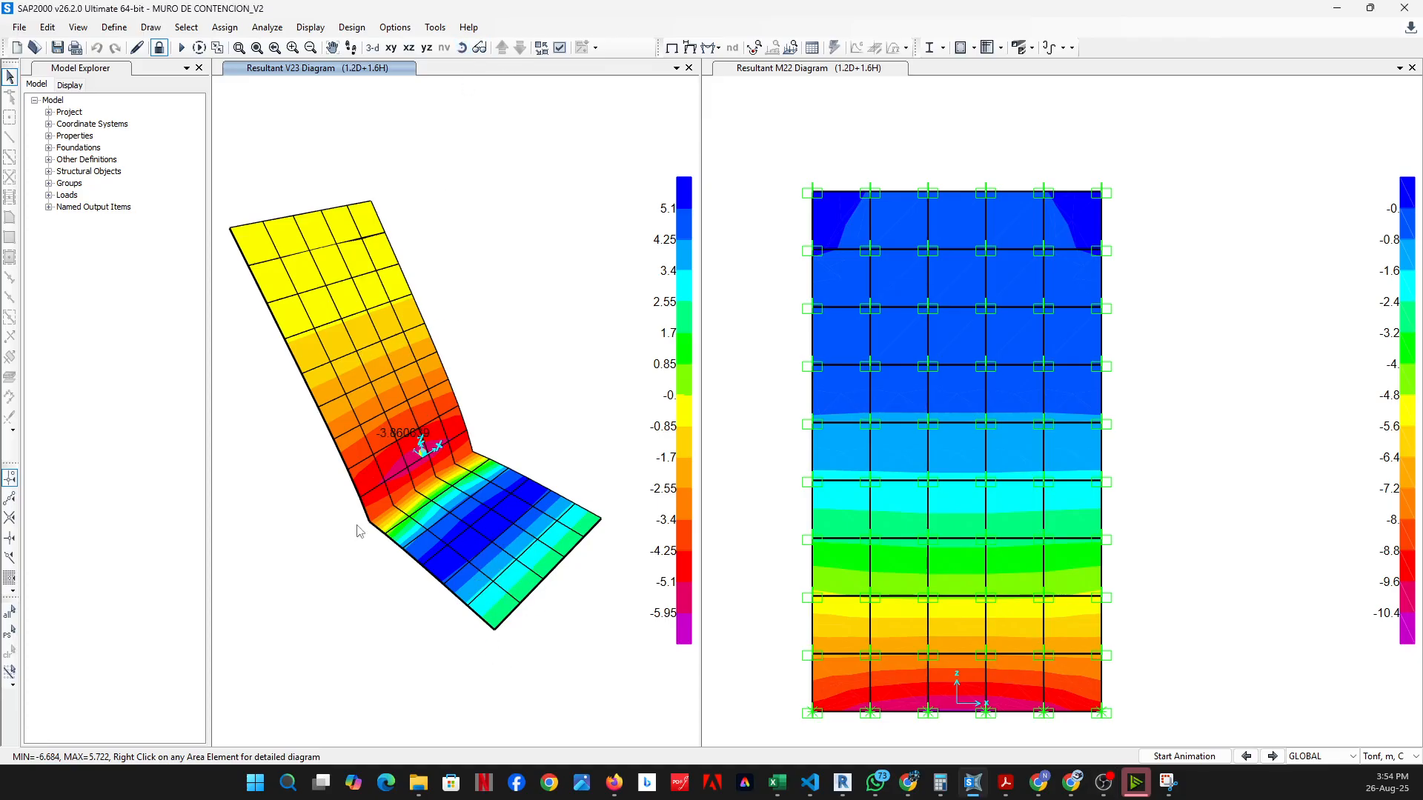
left_click(479, 48)
left_click_drag(429, 165, 363, 534)
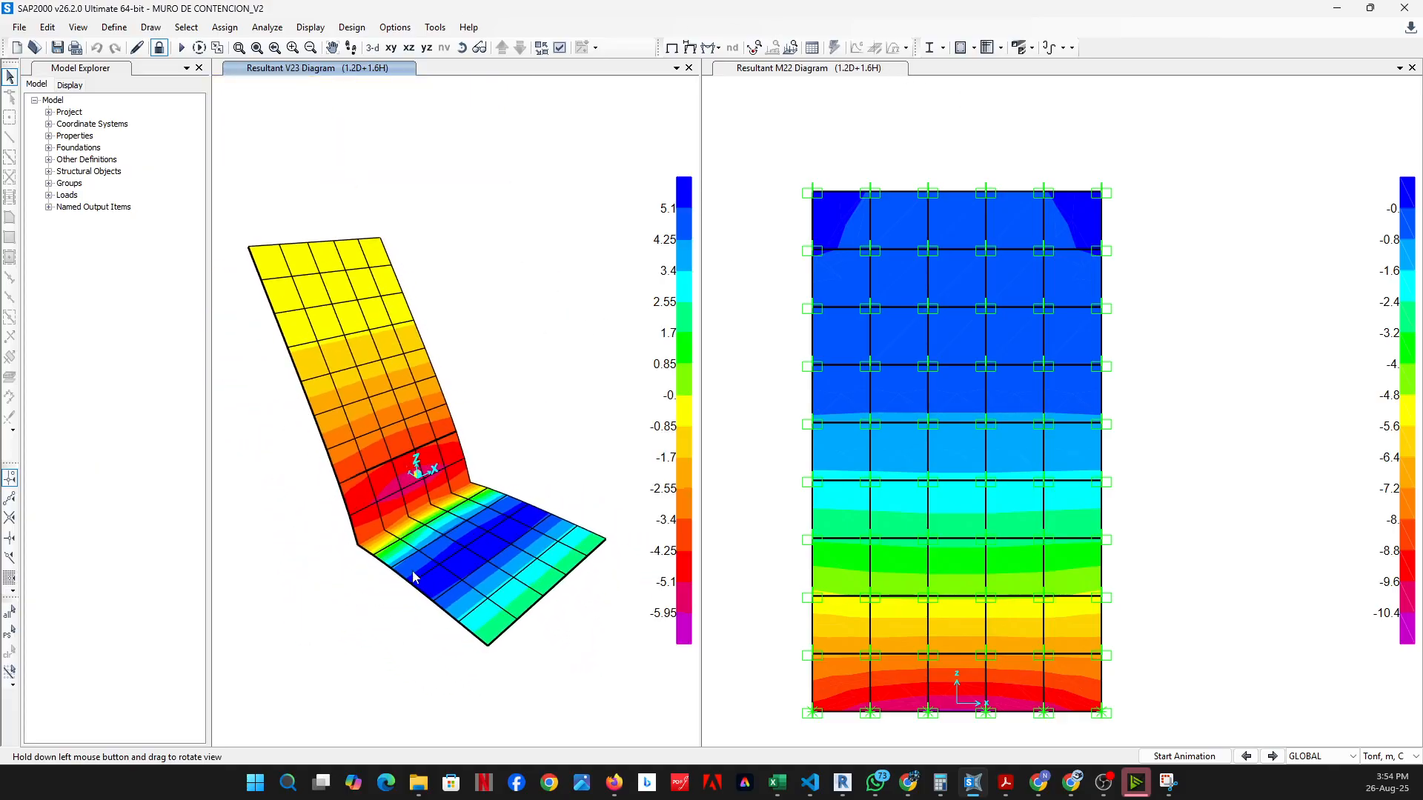
mouse_move(430, 581)
middle_click_drag(1156, 622, 1214, 552)
scroll(1112, 589, "down", 2)
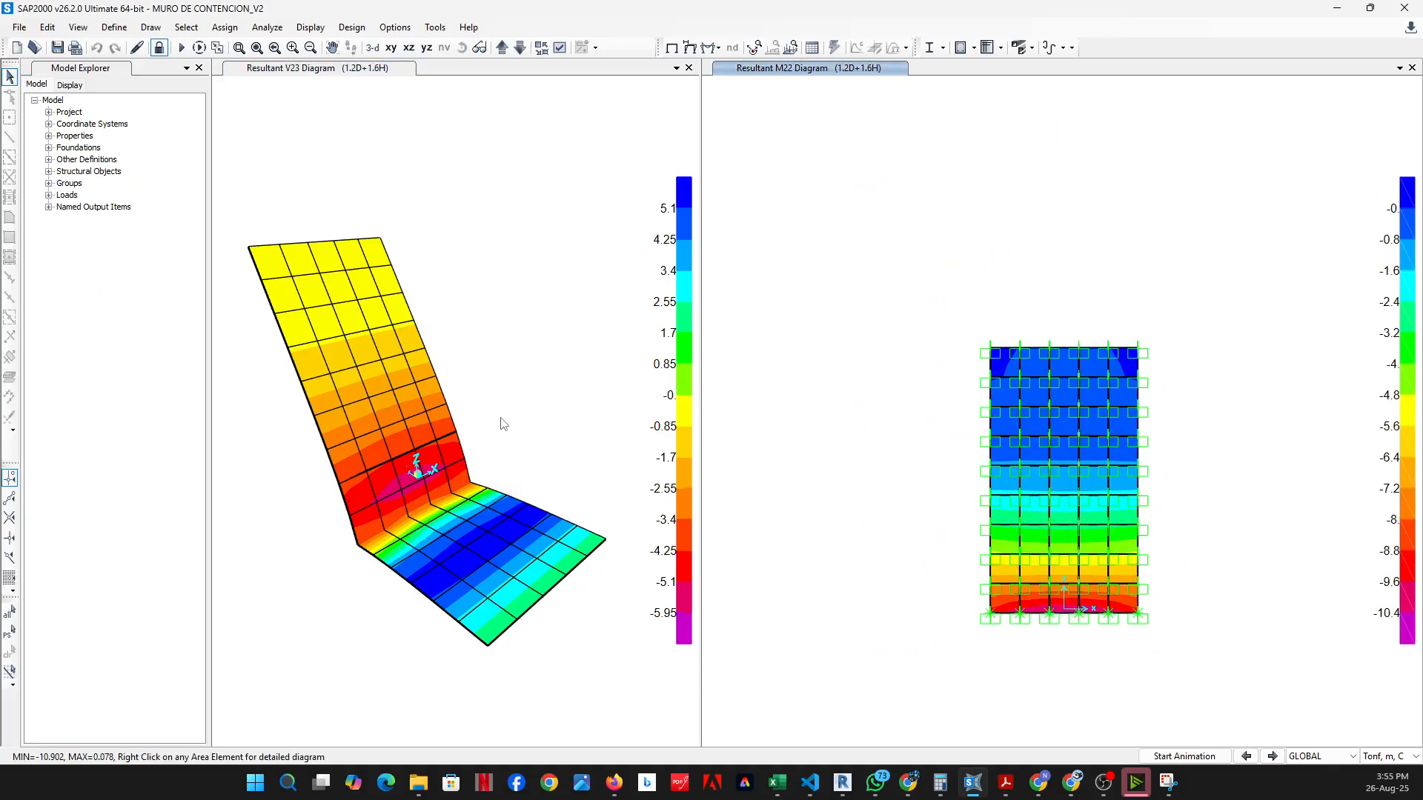
scroll(377, 527, "up", 2)
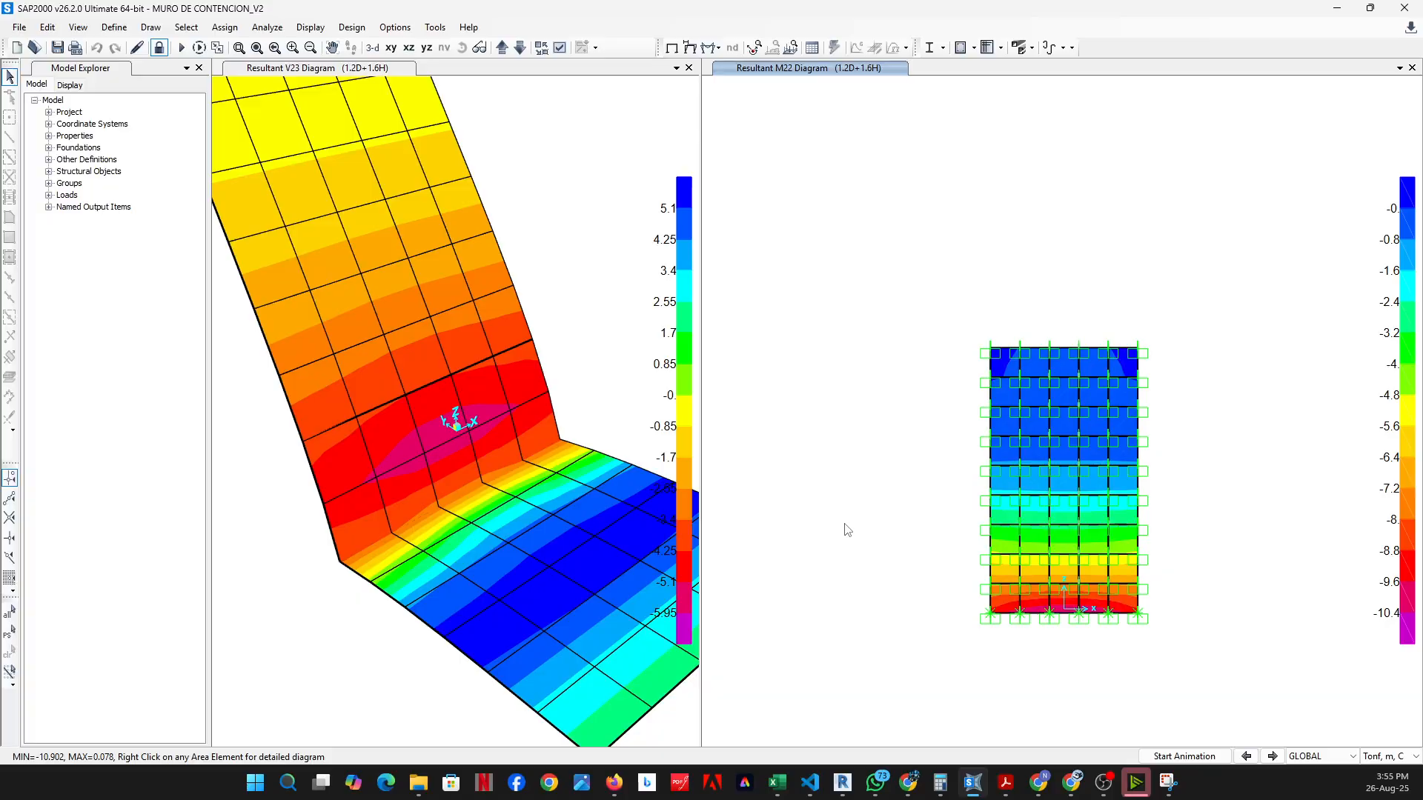
middle_click_drag(931, 564, 889, 558)
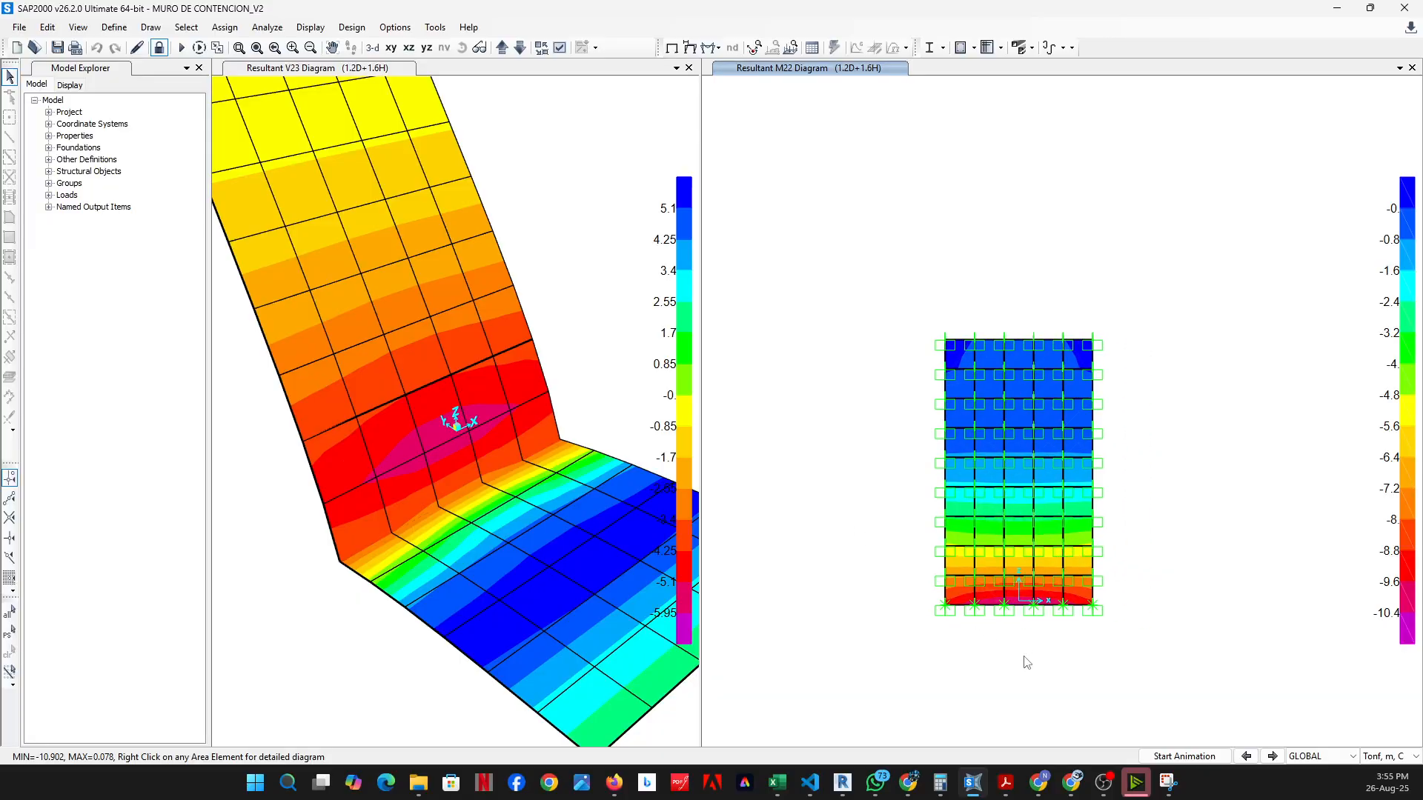
Hide the joint and link symbols in the wall elevation, applying the display options with joints invisible and links not in view
left_click(560, 48)
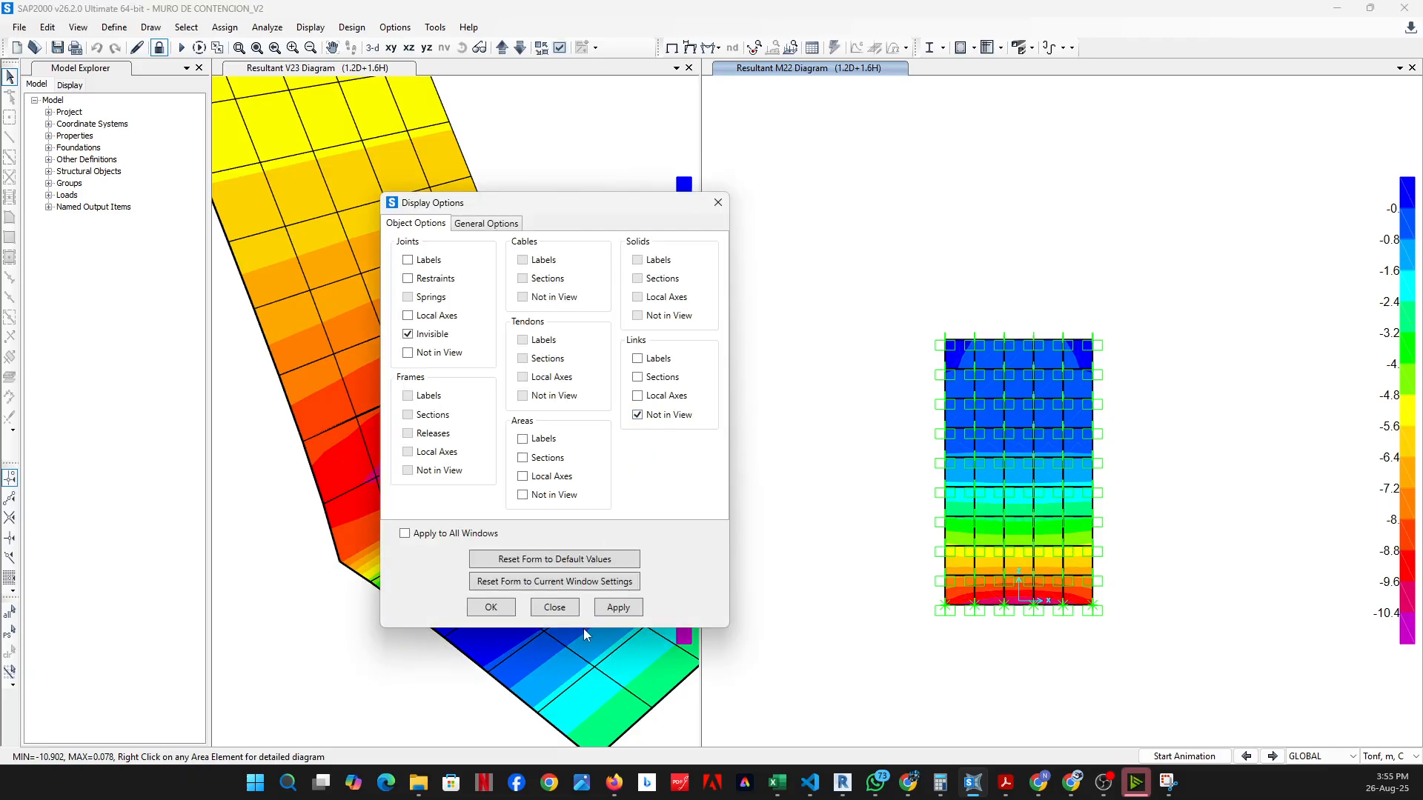
left_click(613, 610)
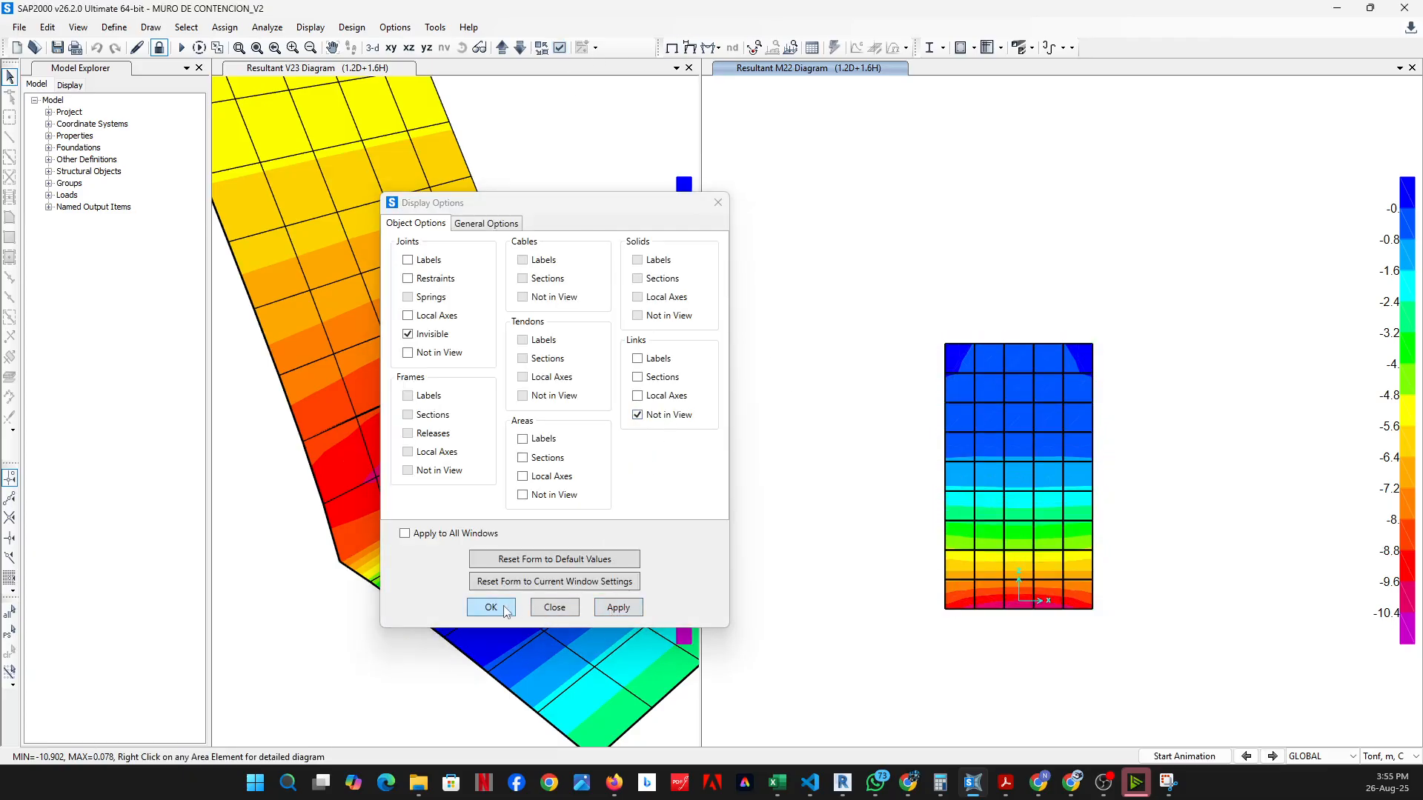
key("Return")
Display the wall elevation's V23 resultant shear contours for 1.2D+1.6H and inspect the values at its base
left_click(717, 48)
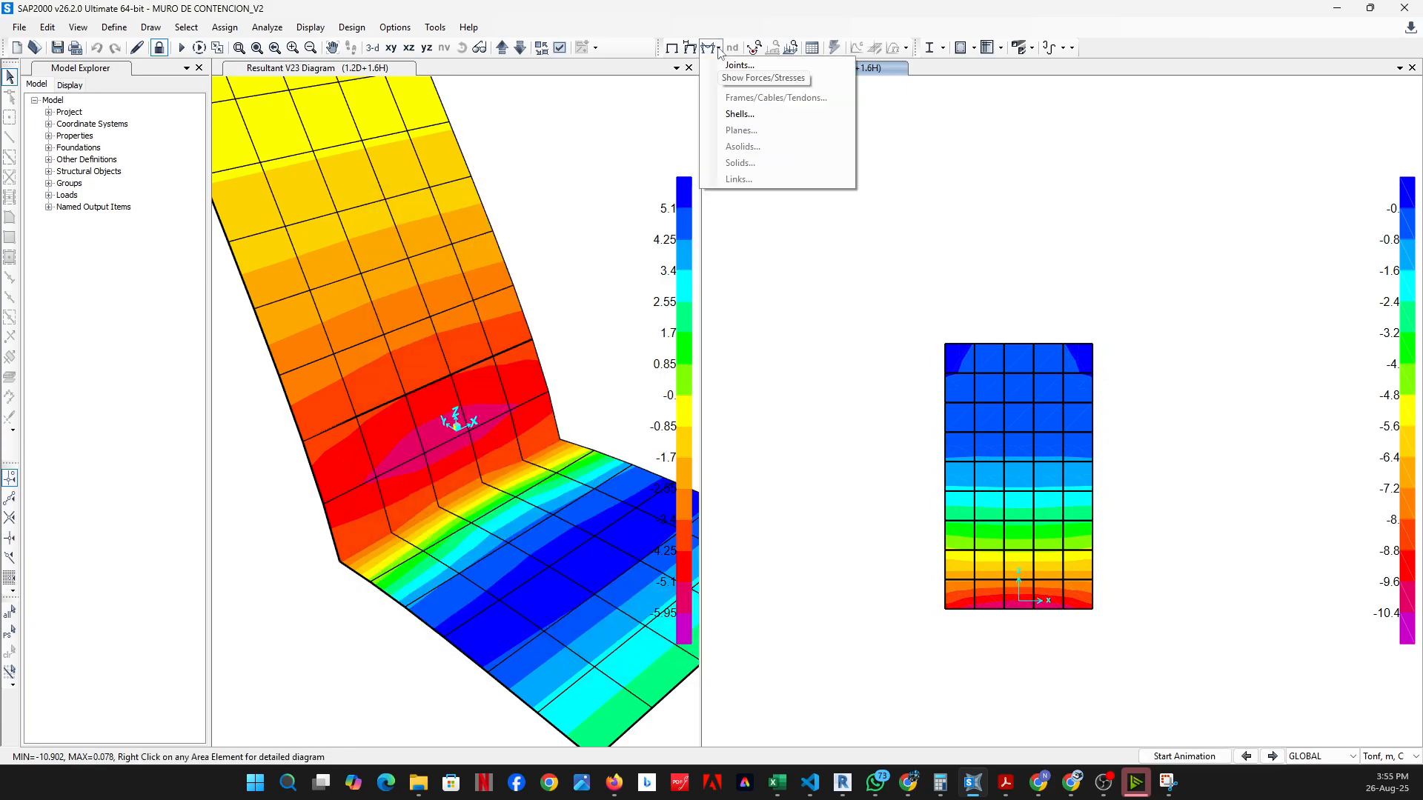
left_click(742, 115)
left_click(796, 326)
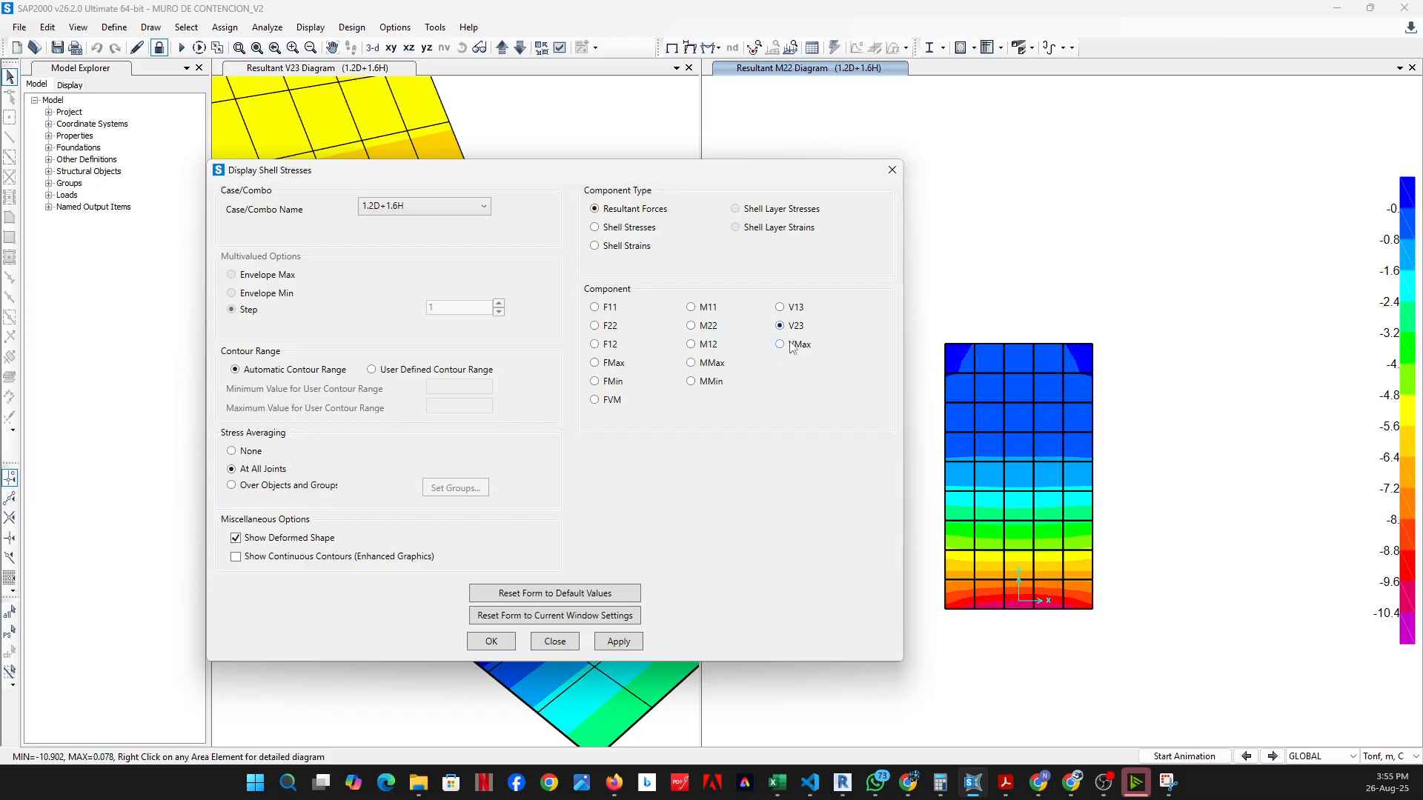
left_click(619, 642)
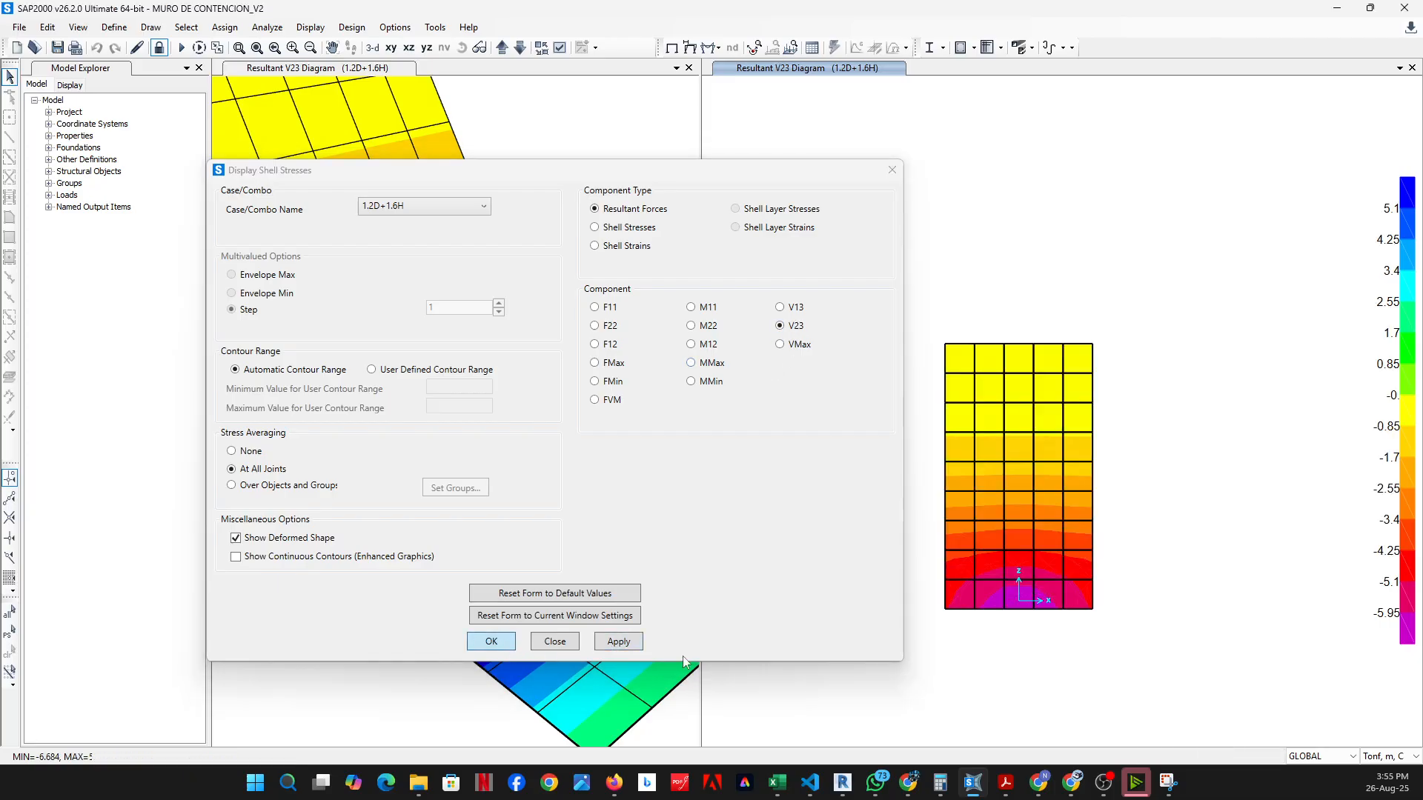
left_click(507, 645)
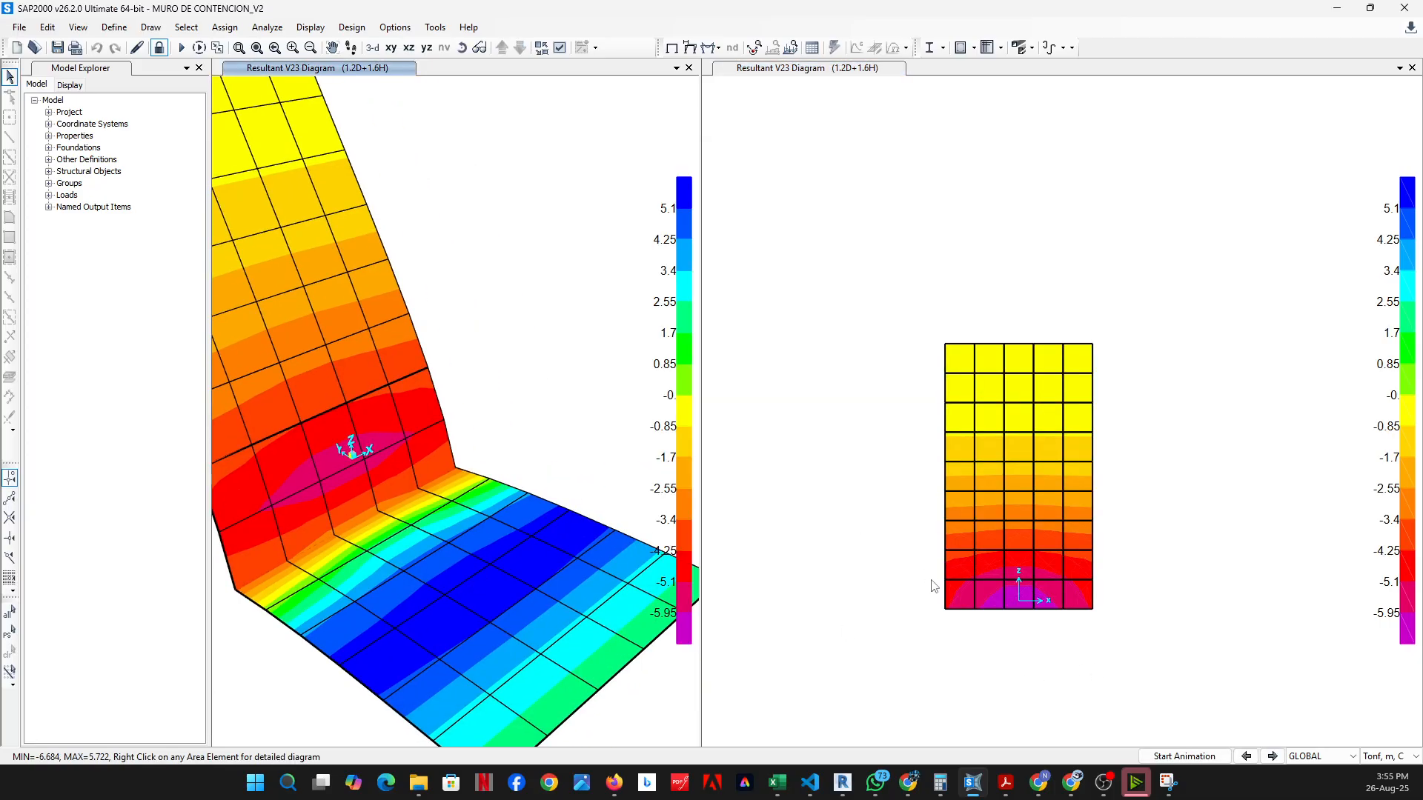
scroll(950, 585, "down", 3)
scroll(1003, 596, "up", 9)
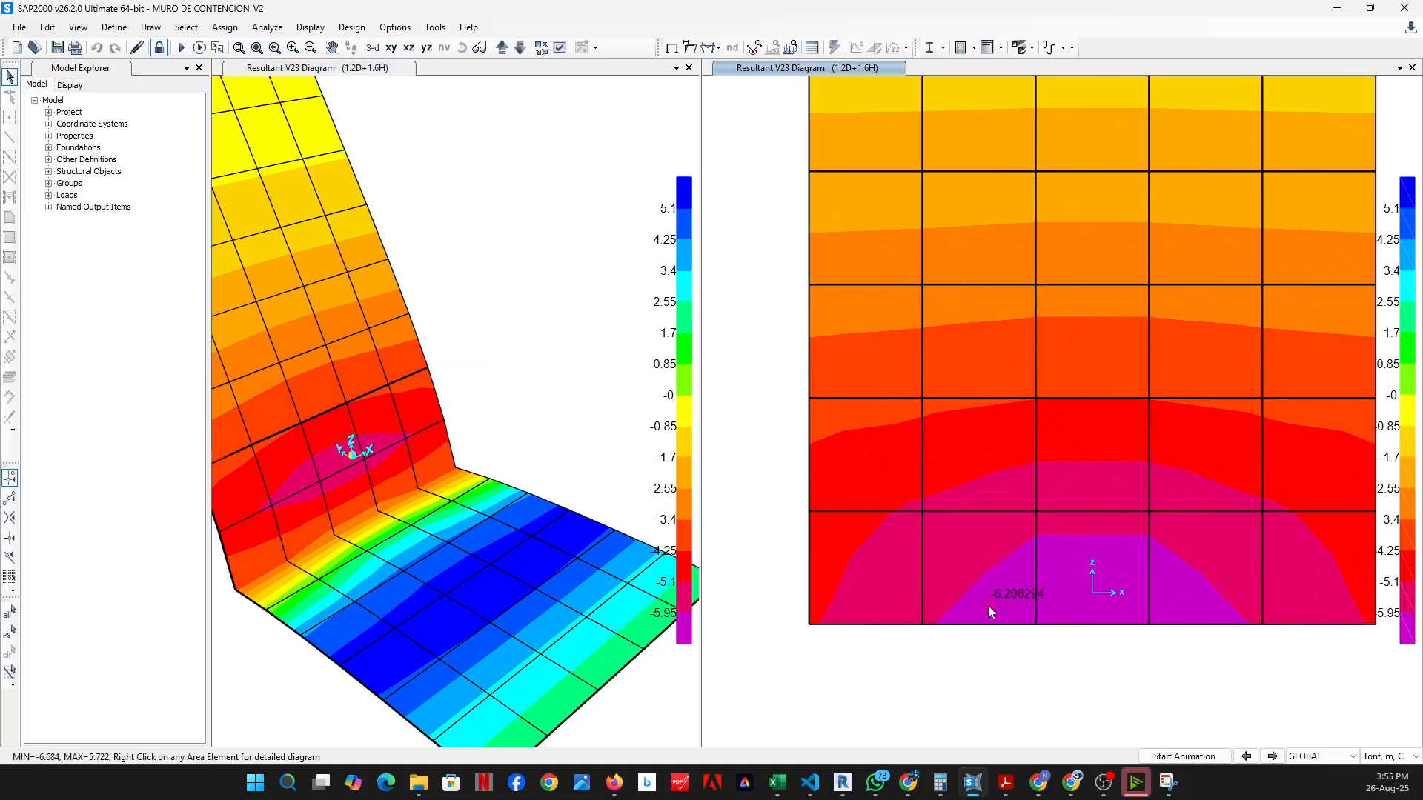
Examine the V23 contours around the wall–footing joint in 3D from several angles, clearing any accidental selection
scroll(989, 606, "down", 3)
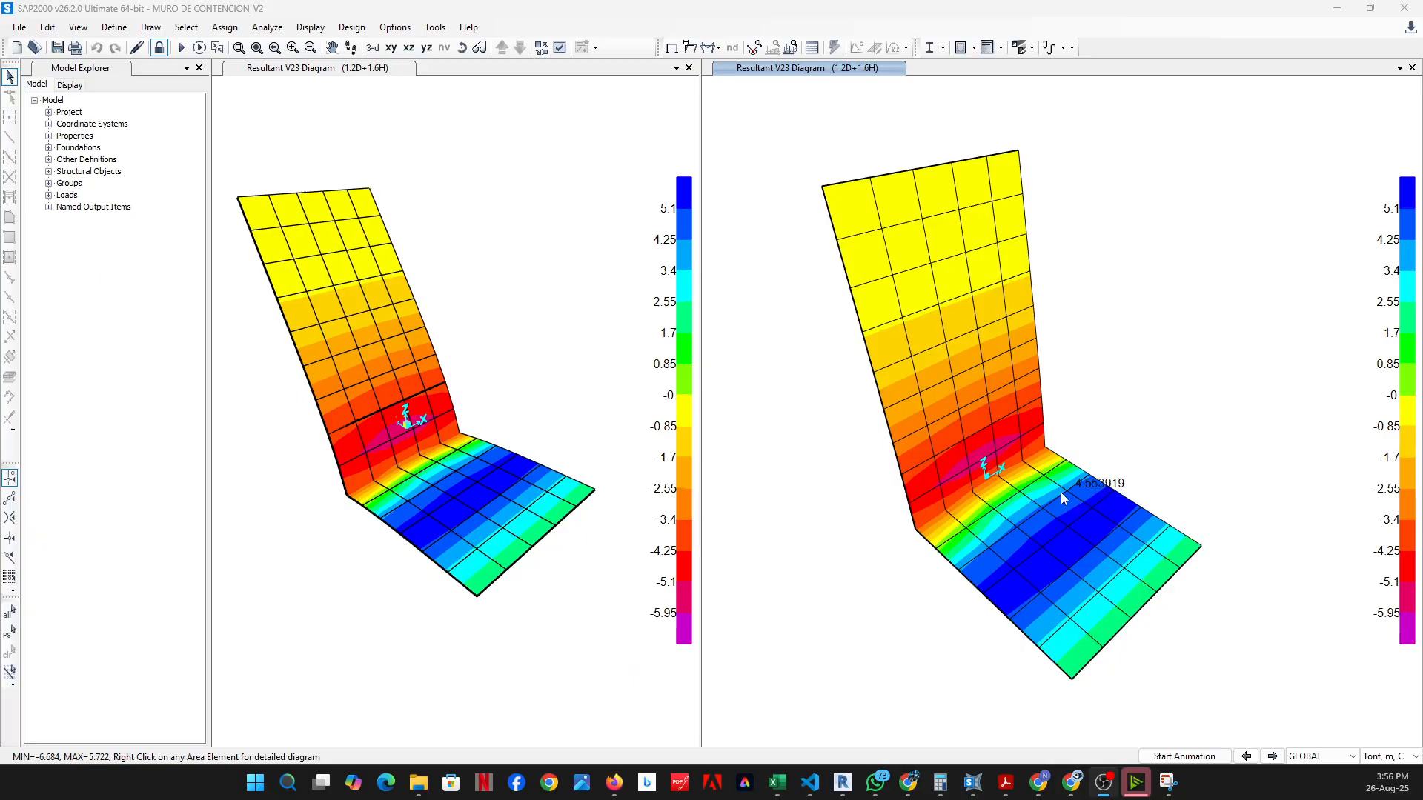
left_click(465, 51)
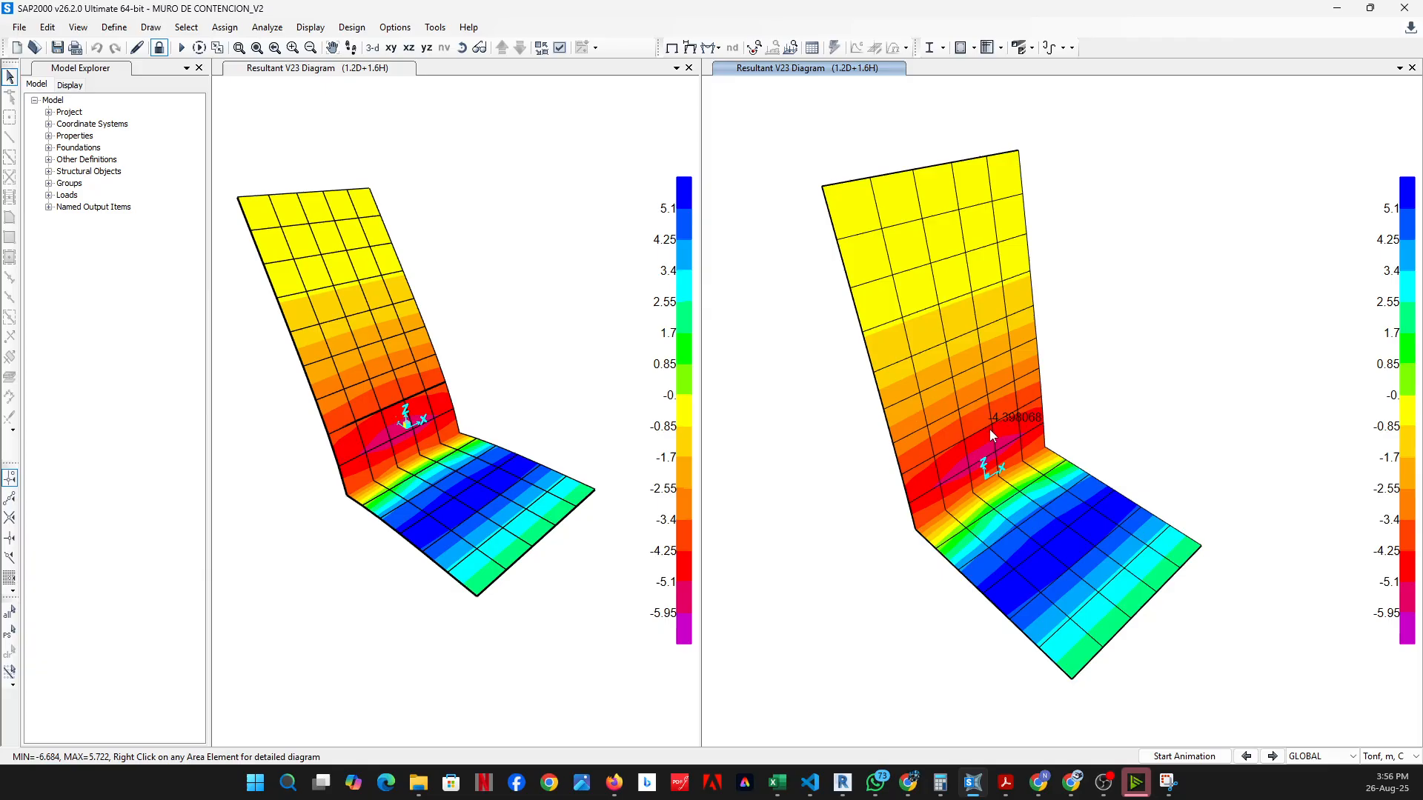
left_click_drag(988, 438, 933, 391)
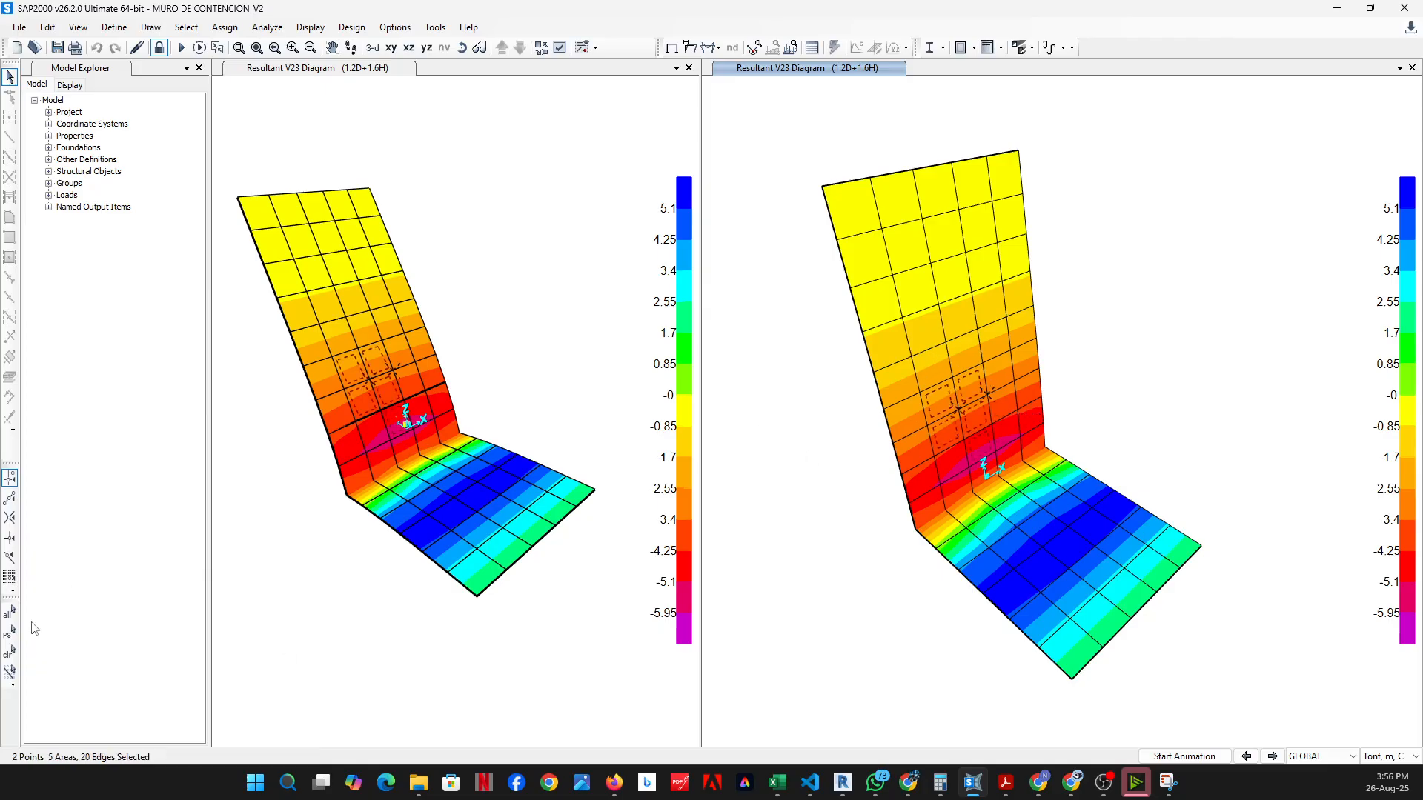
left_click(9, 654)
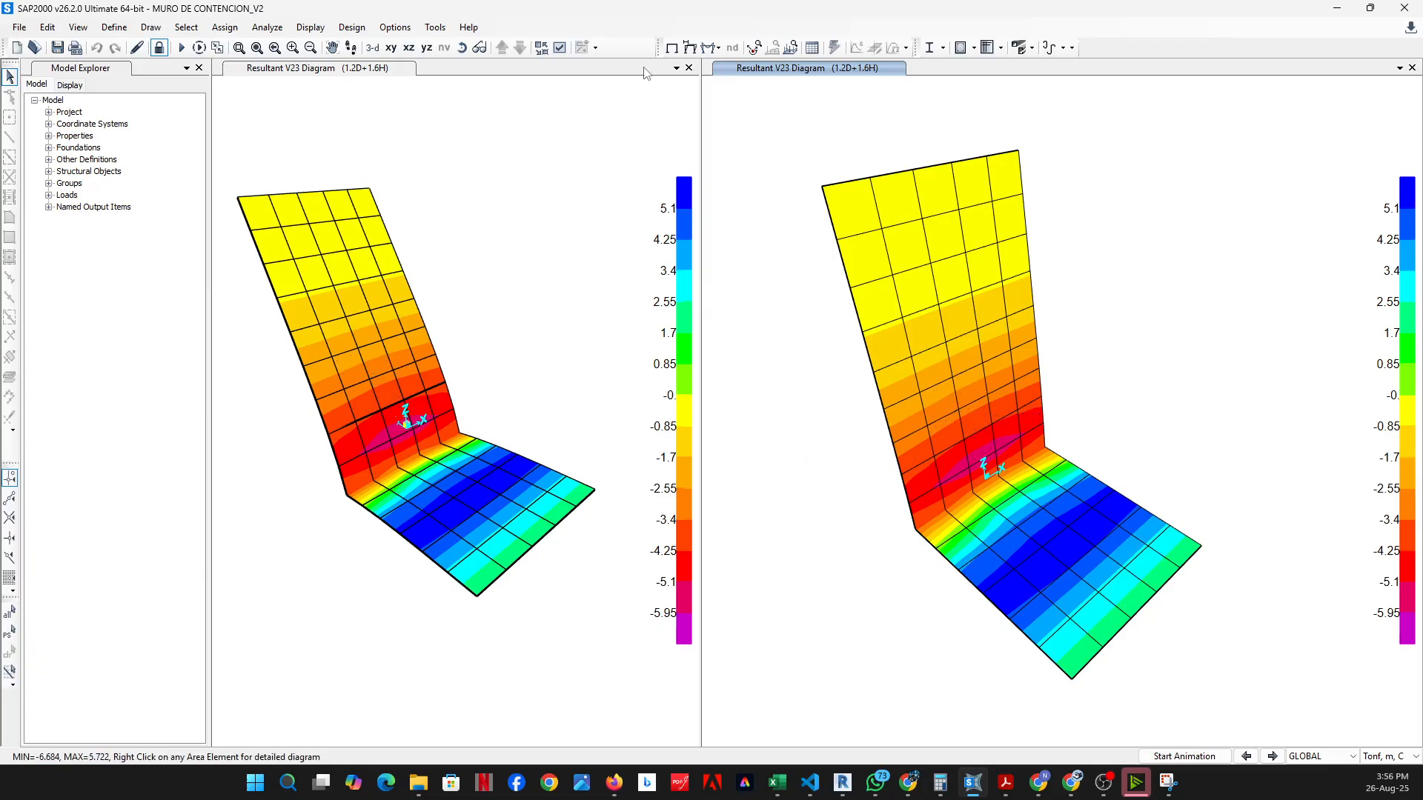
left_click(479, 47)
left_click_drag(1134, 399, 1104, 291)
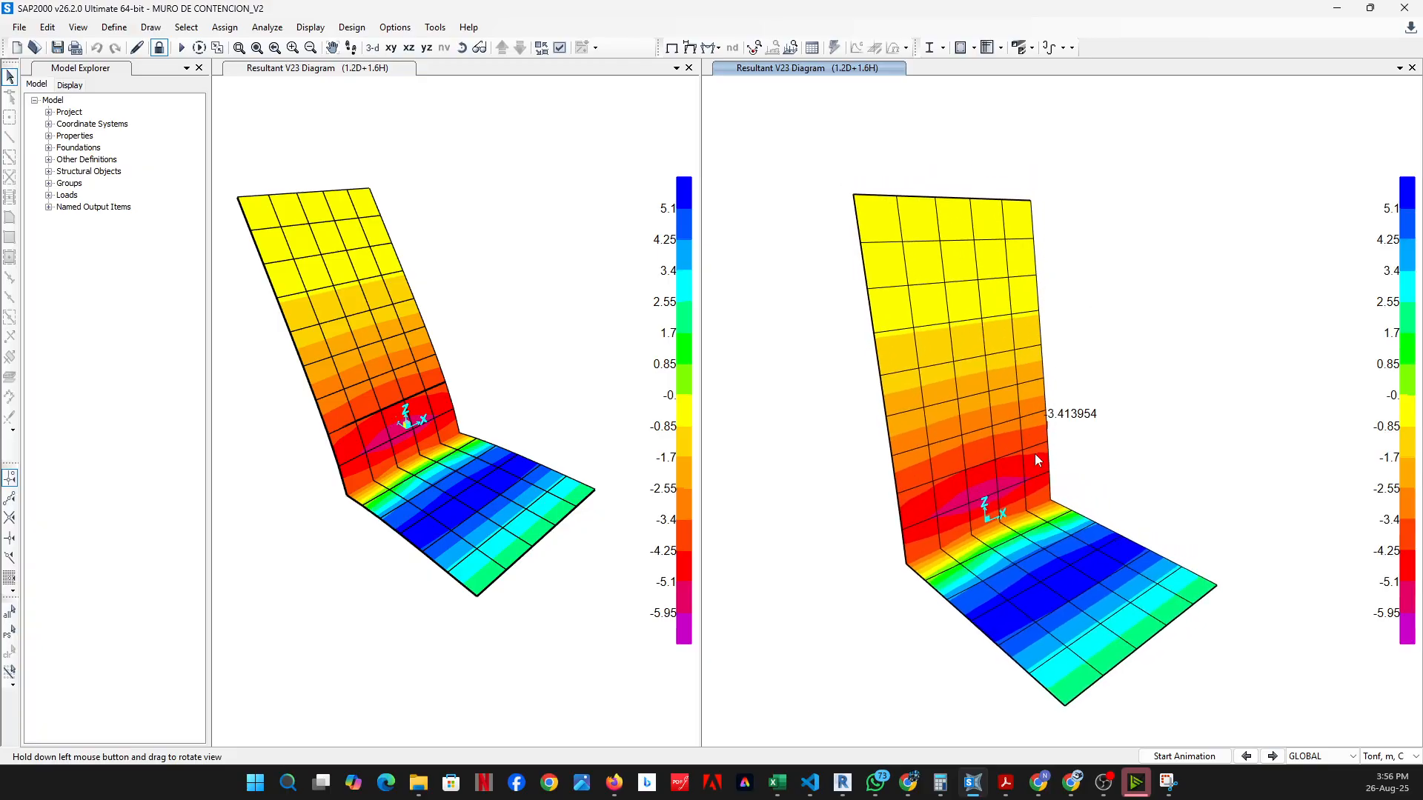
scroll(959, 525, "up", 5)
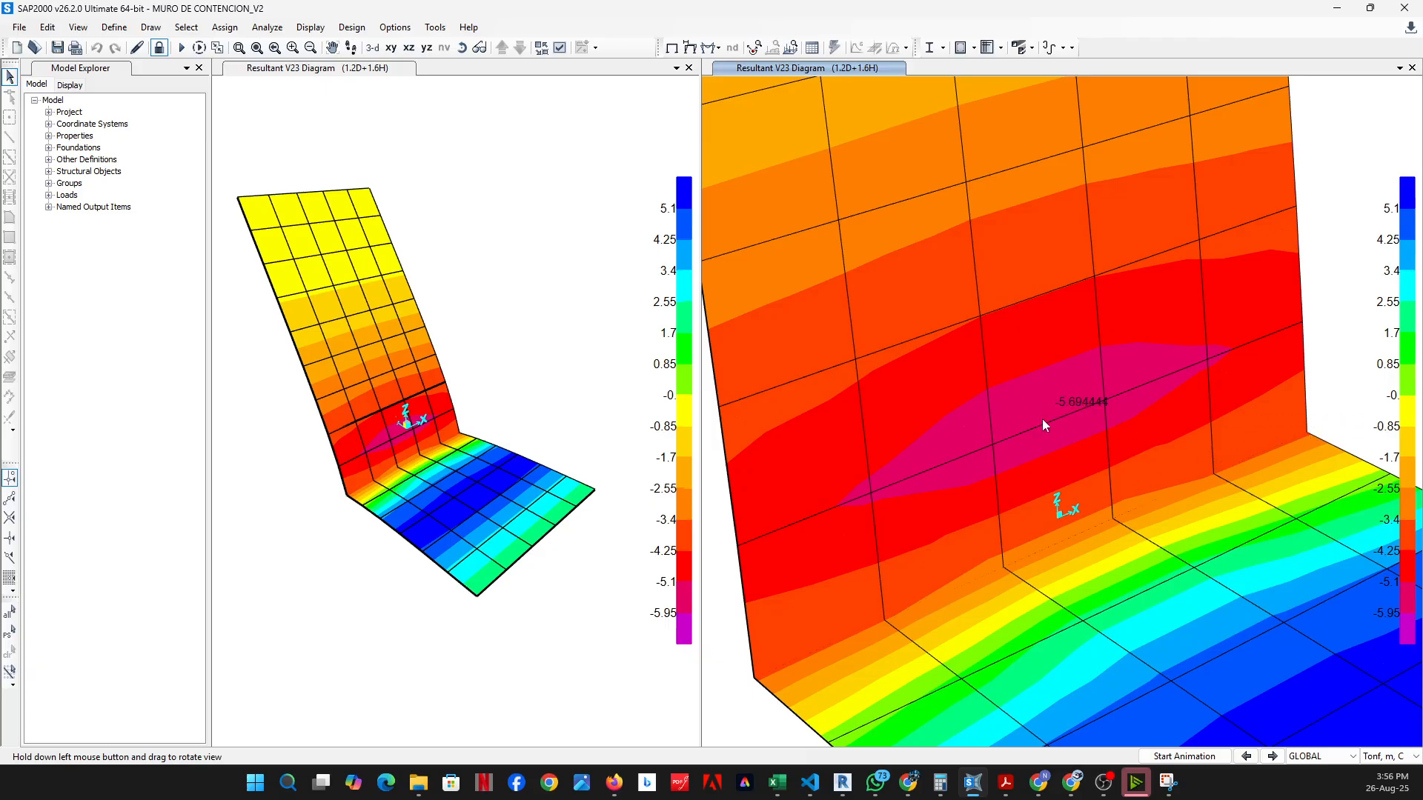
scroll(1008, 449, "down", 3)
scroll(985, 446, "up", 2)
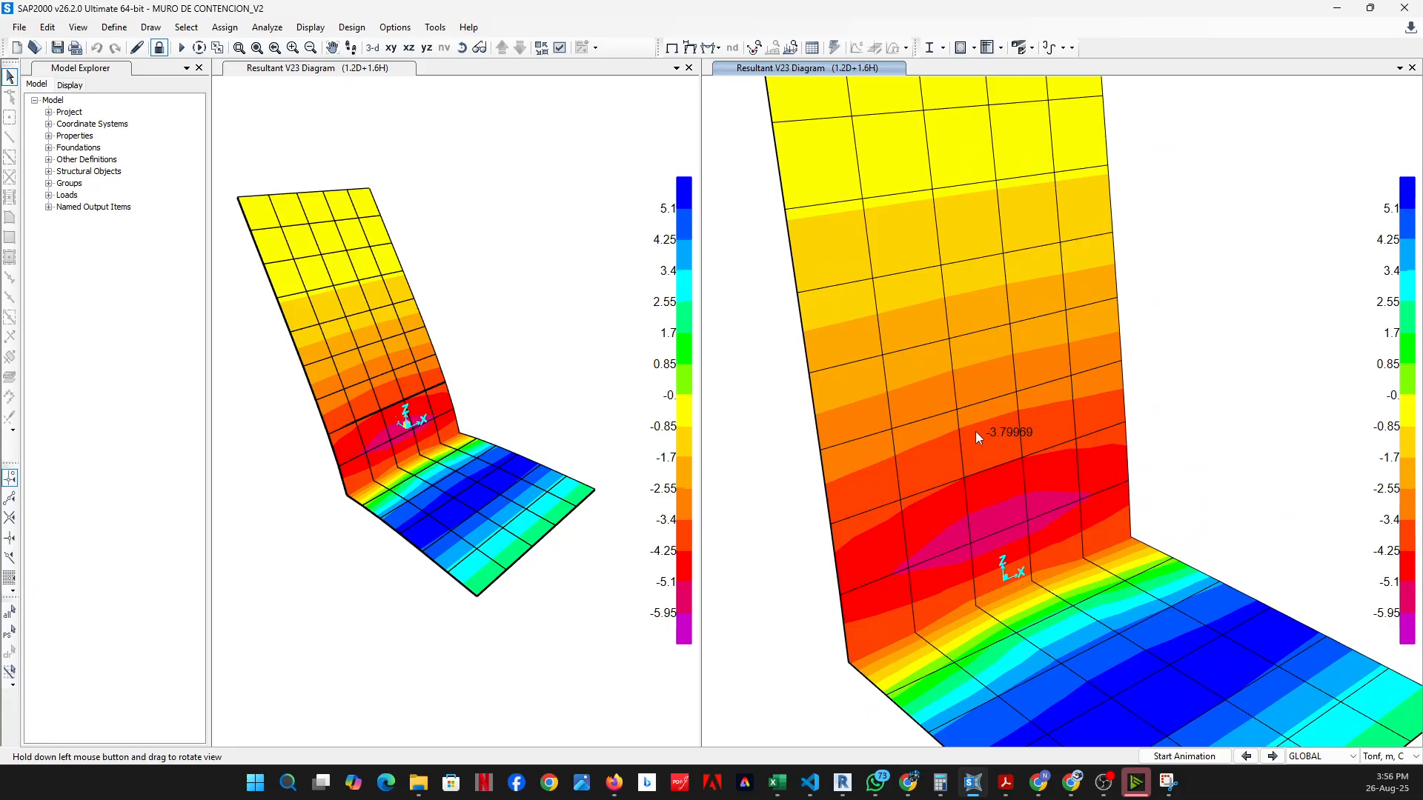
scroll(975, 431, "down", 4)
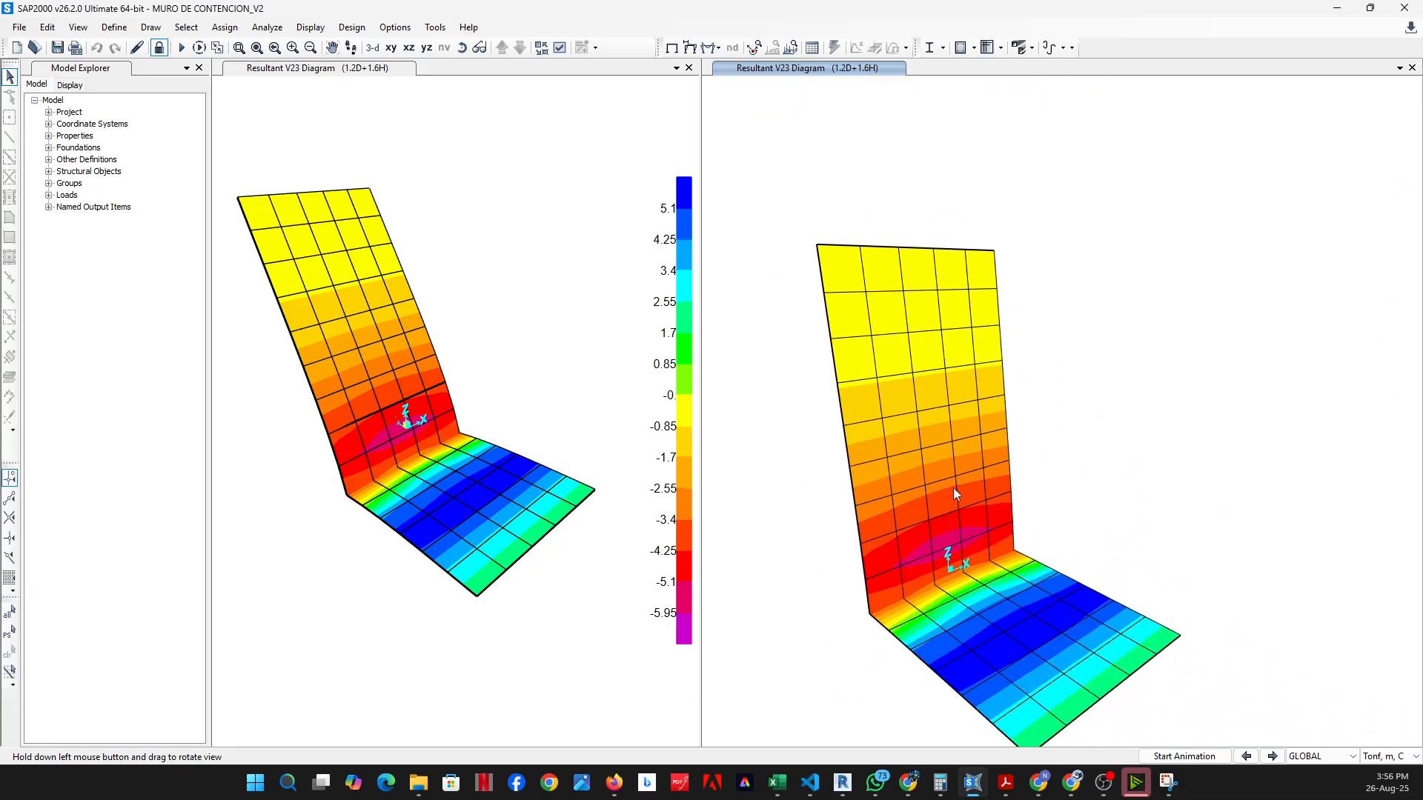
scroll(946, 487, "up", 1)
scroll(949, 541, "up", 2)
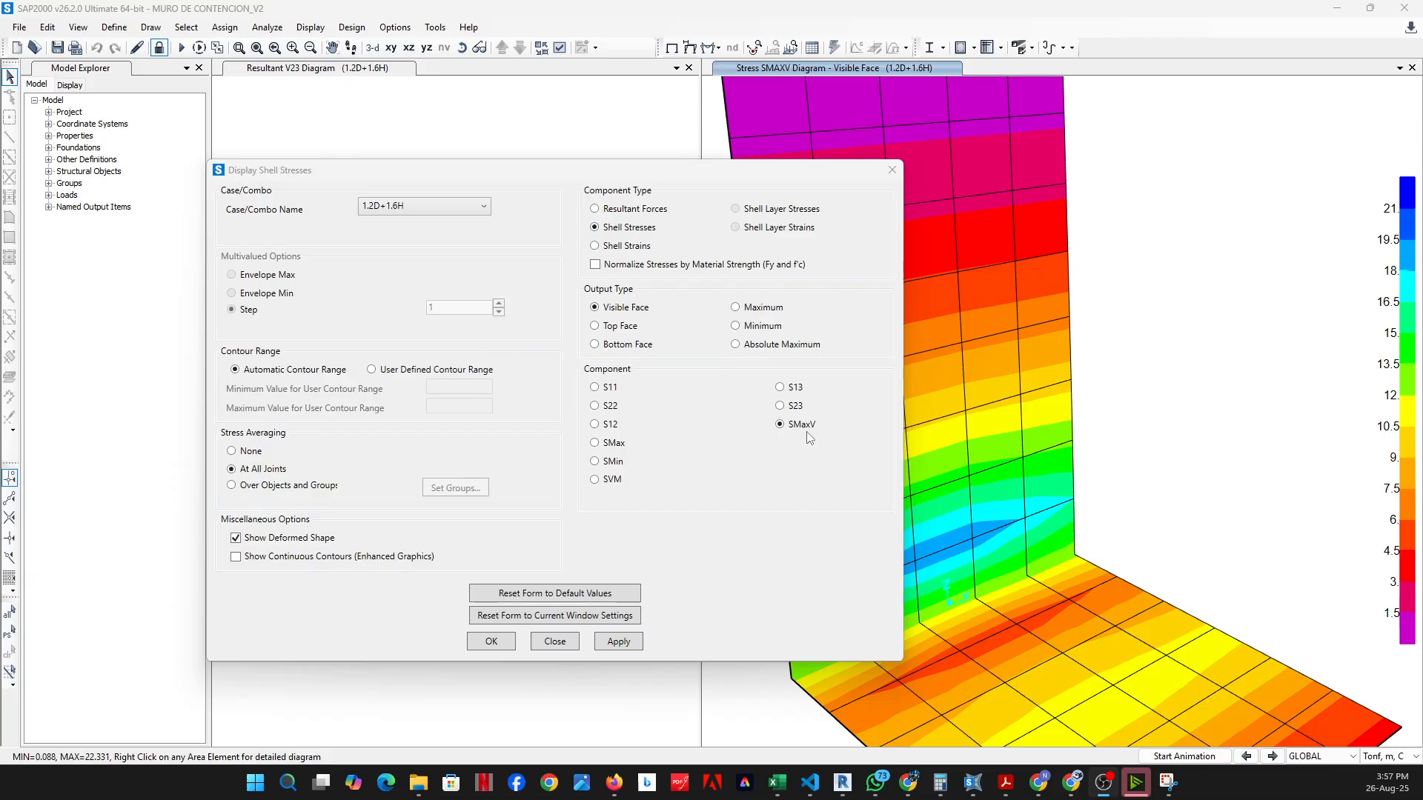
Compare the visible-face SVM and SMaxV shell stress contours for 1.2D+1.6H, finishing with SMaxV displayed and the stress options closed
left_click(615, 480)
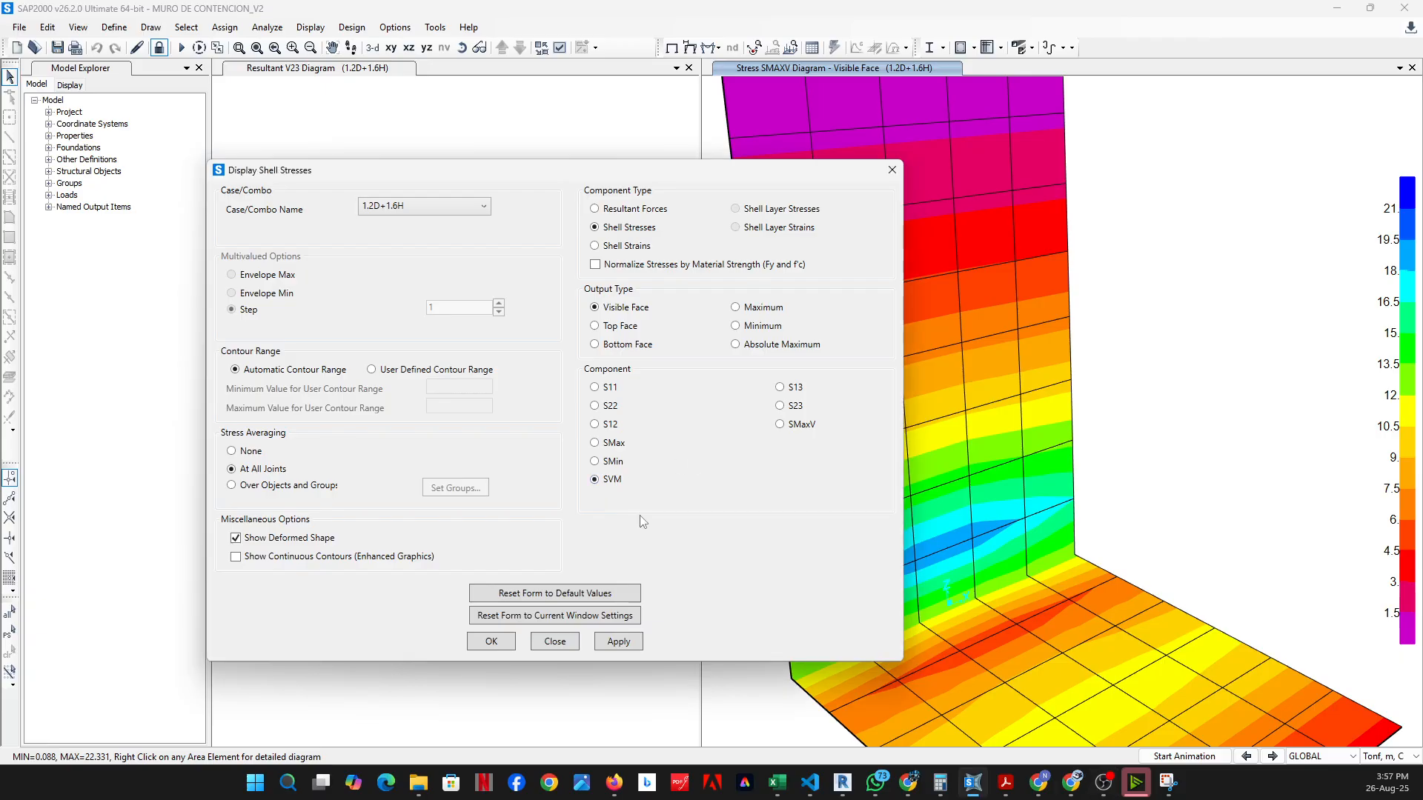
left_click(618, 642)
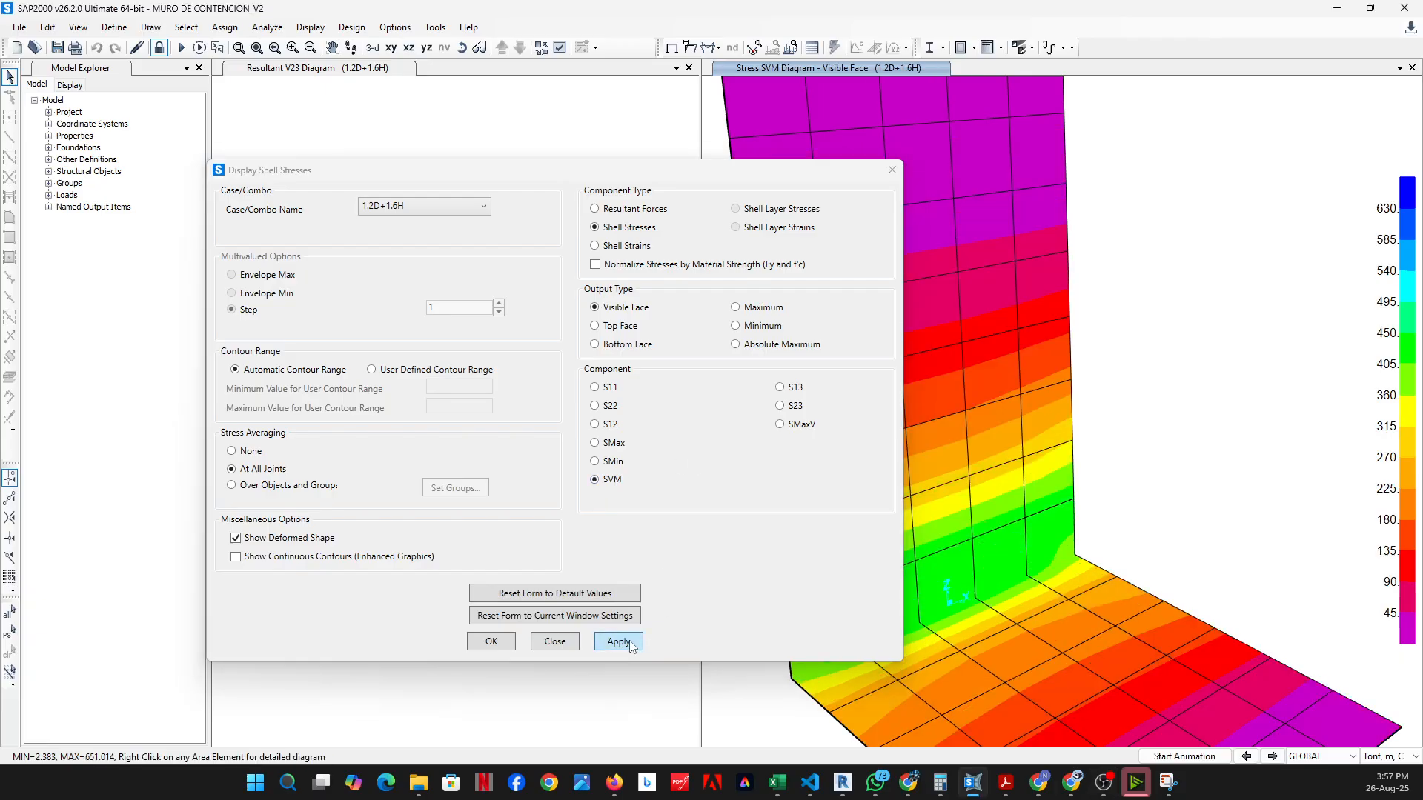
left_click(815, 426)
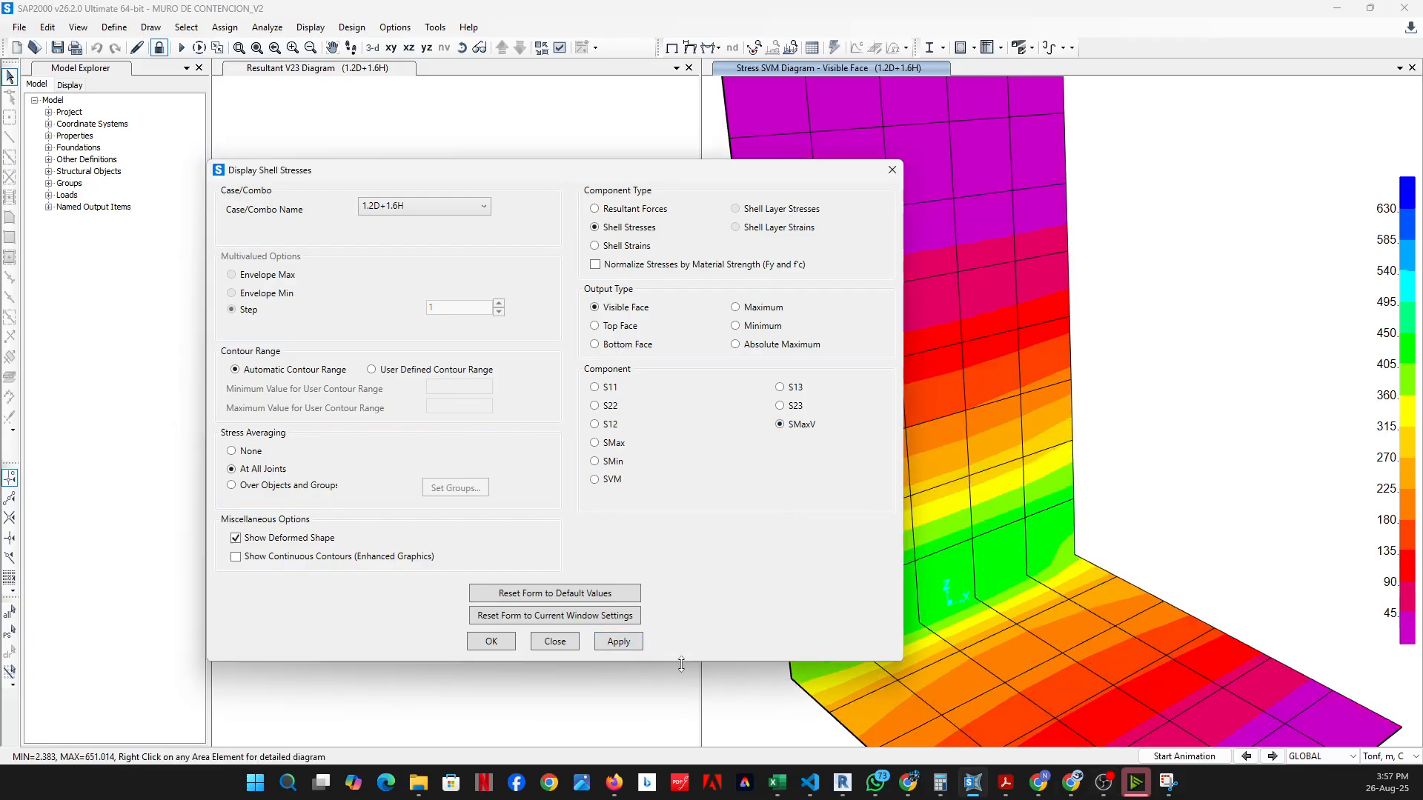
left_click(619, 642)
left_click(555, 642)
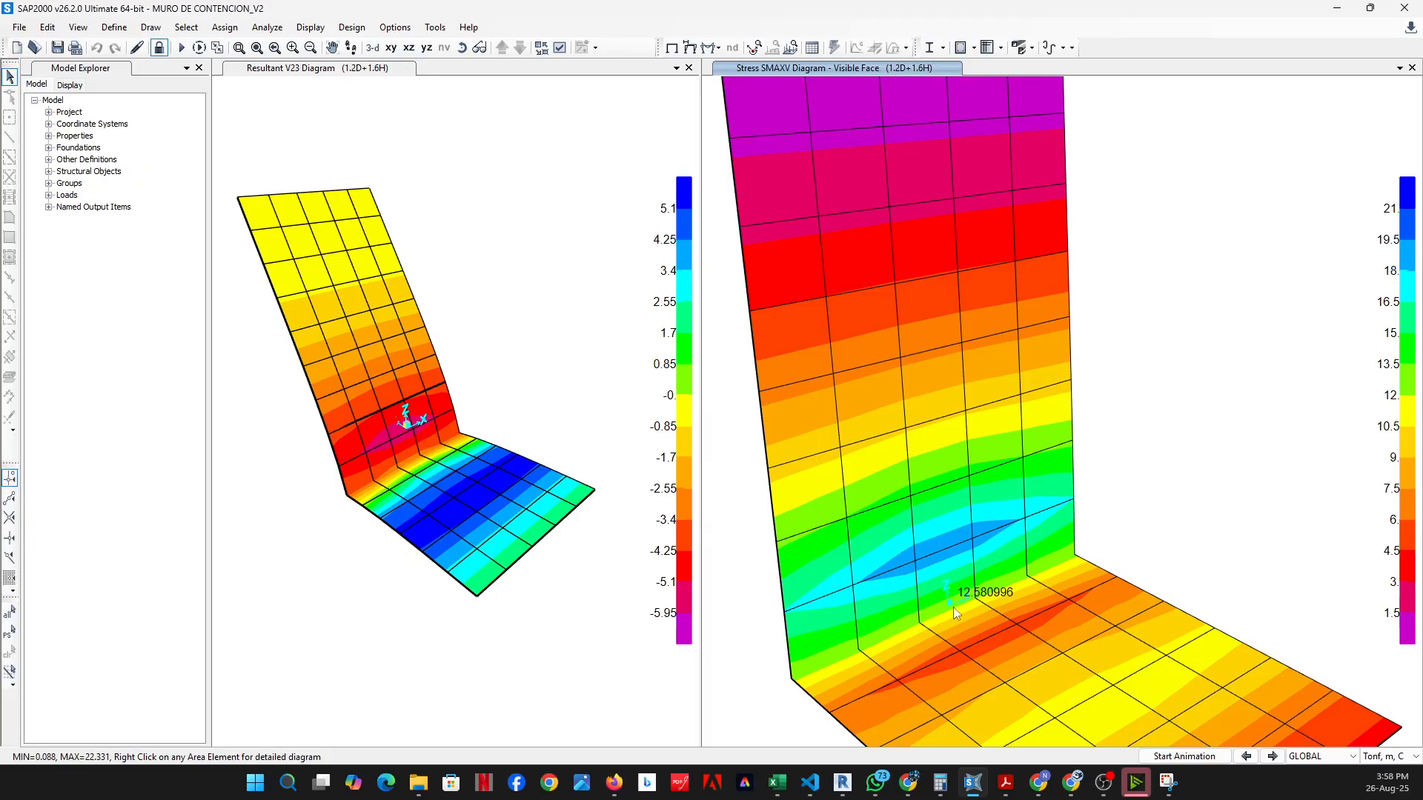
scroll(949, 552, "down", 2)
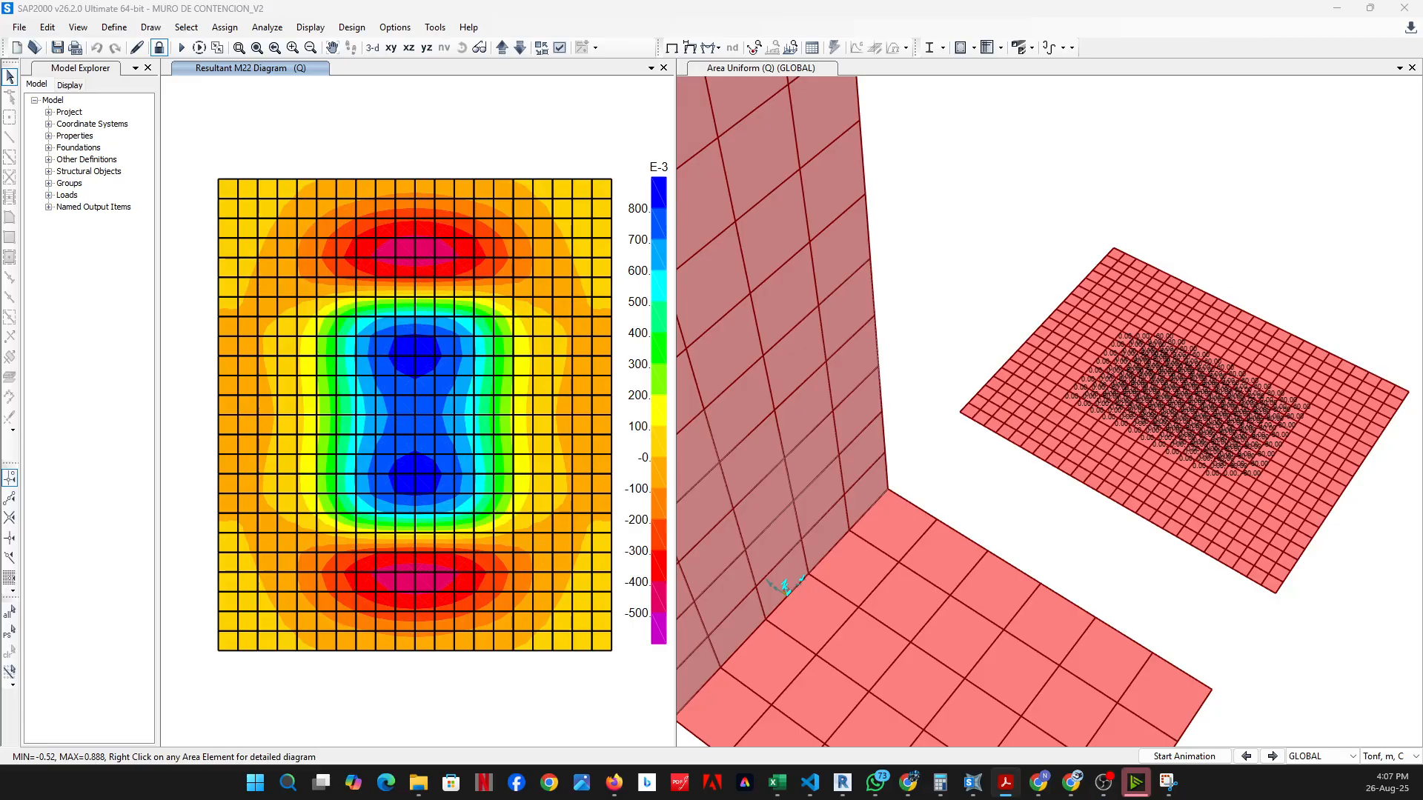
Study the beam diagrams of Figure E10.4 in the Boresi PDF in Acrobat, and return to SAP2000 to inspect the slab's uniform Q load
left_click_drag(1422, 215, 804, 173)
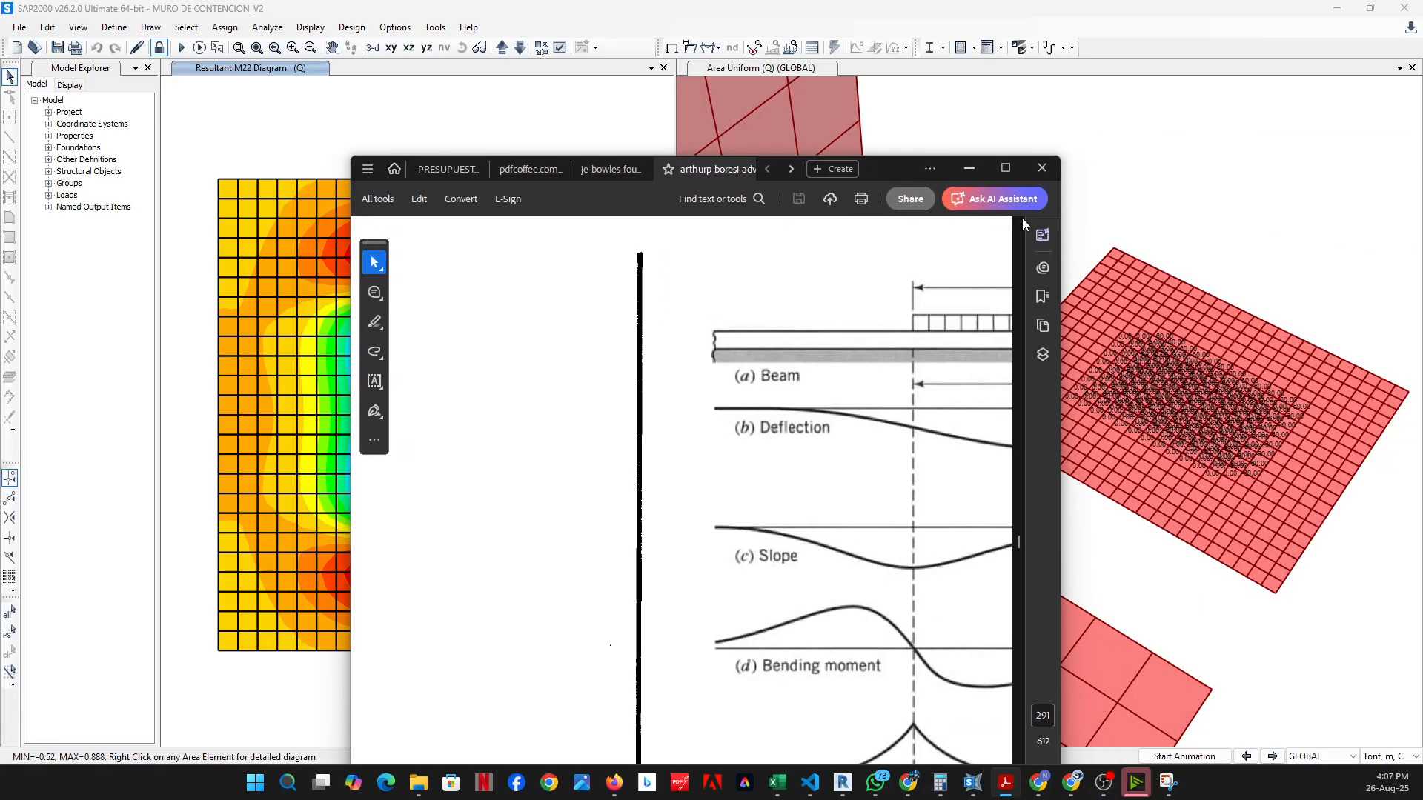
left_click(1003, 170)
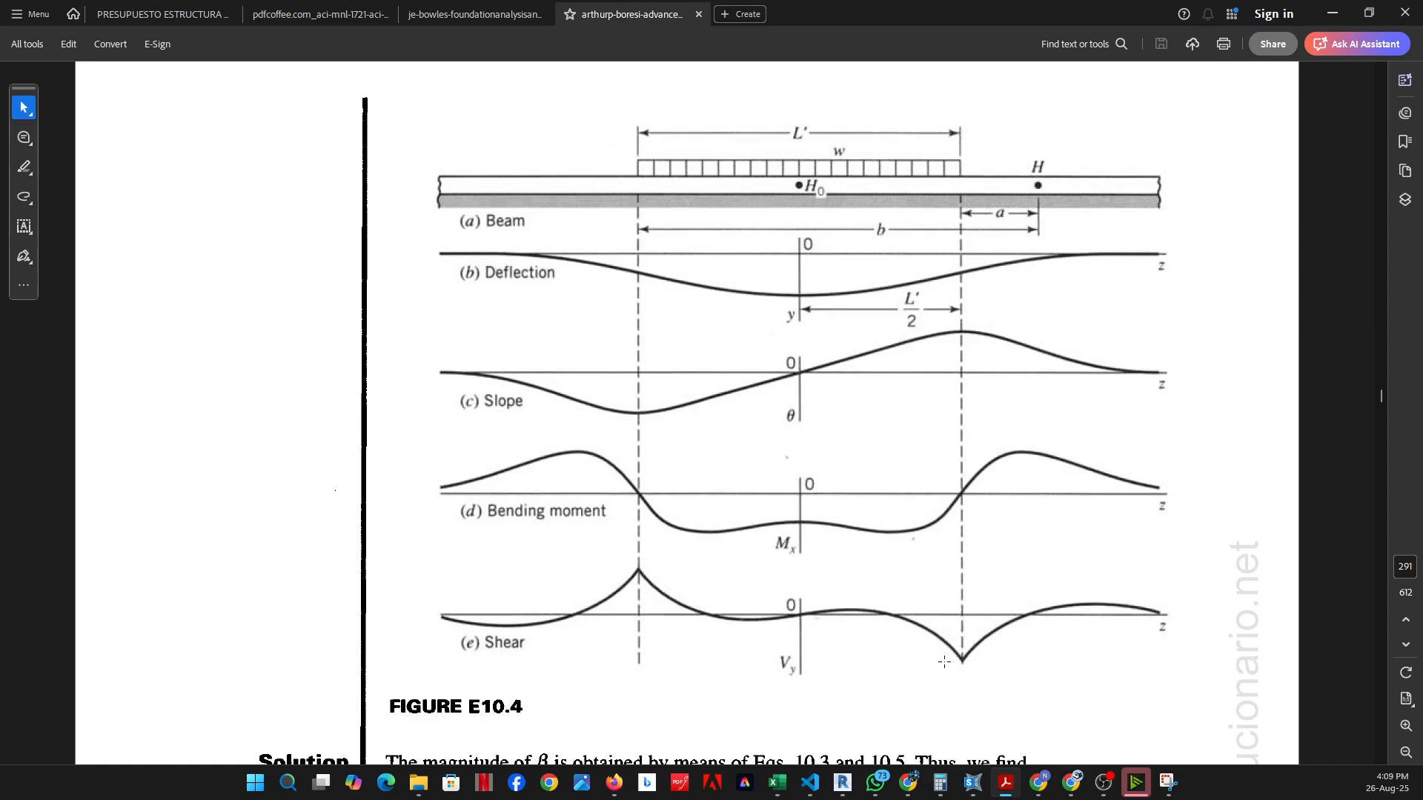
left_click(973, 783)
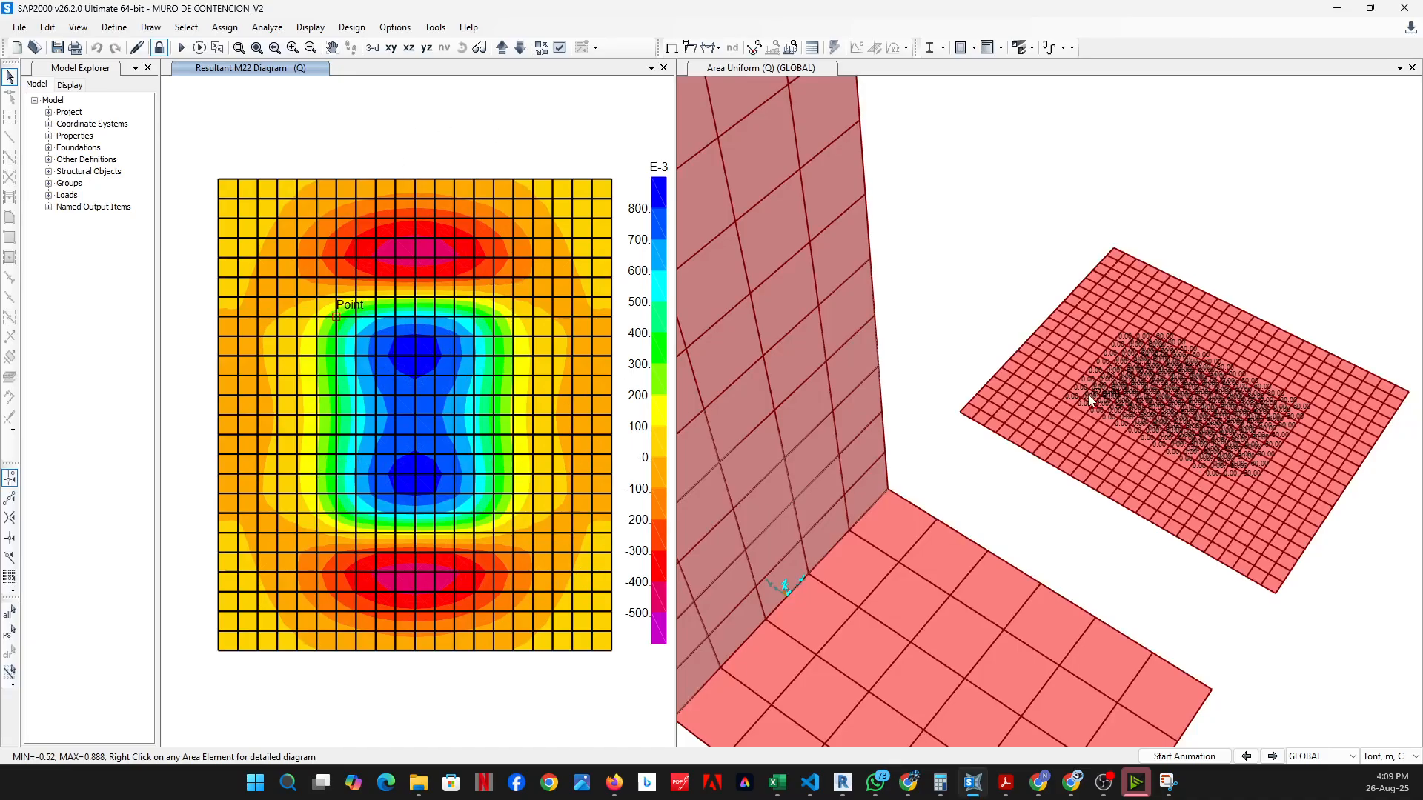
scroll(1203, 393, "up", 3)
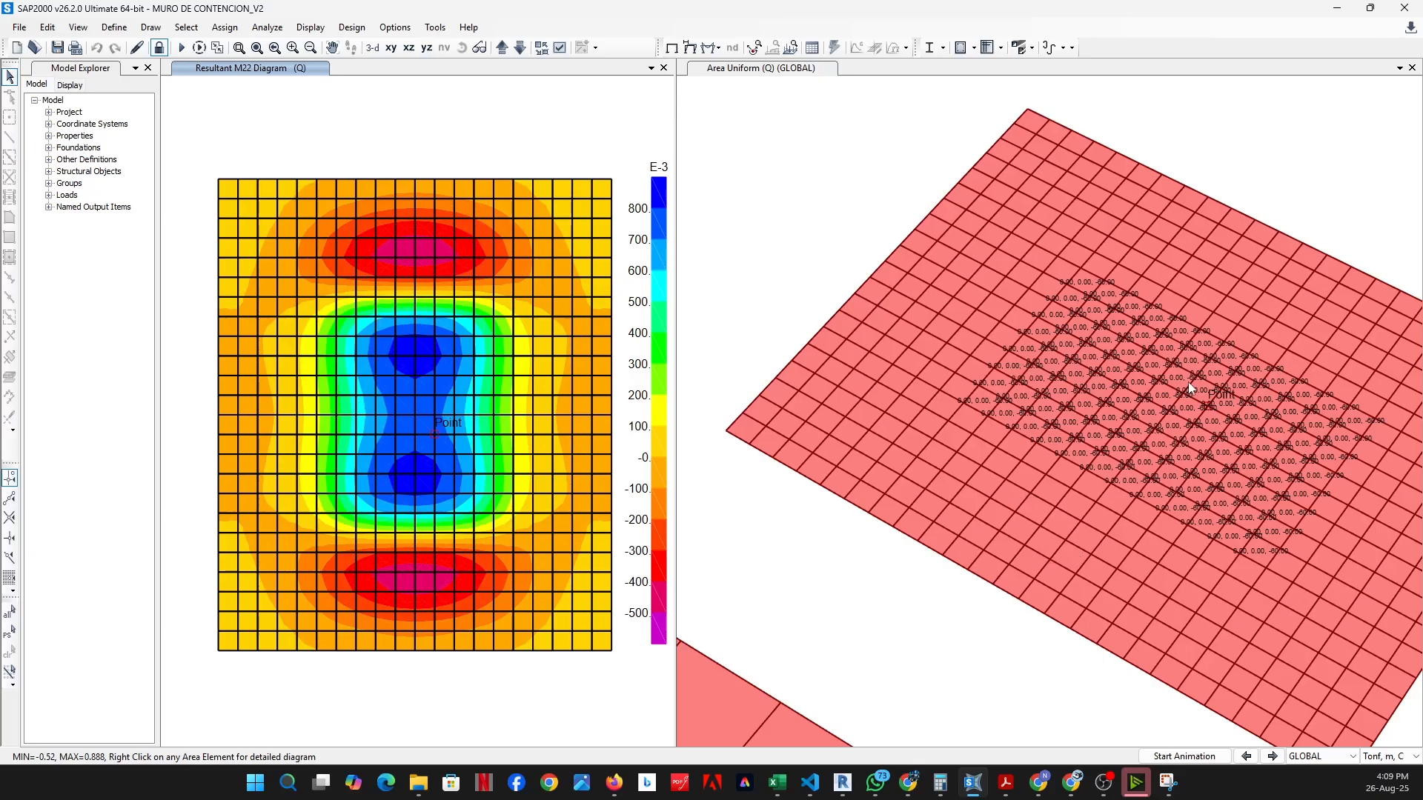
scroll(1048, 437, "down", 3)
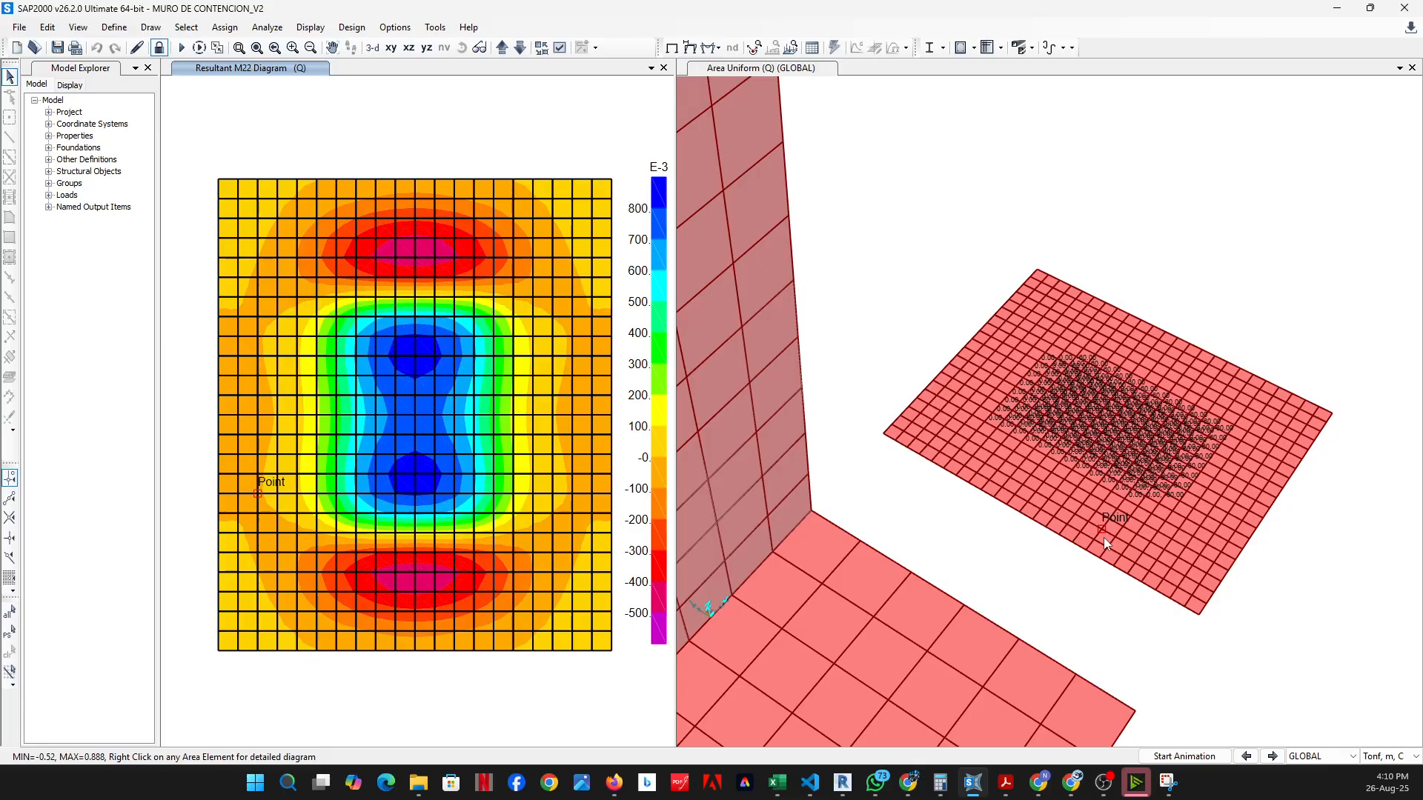
left_click(150, 29)
left_click(241, 360)
mouse_move(406, 119)
left_mouse_down()
mouse_move(391, 676)
mouse_move(405, 683)
left_mouse_up()
left_click(134, 52)
Draw a section cut along Y through the slab's middle at about X=3.47, from about Y=0.13 to Y=-3.32, and review its M22 profile
left_click(150, 27)
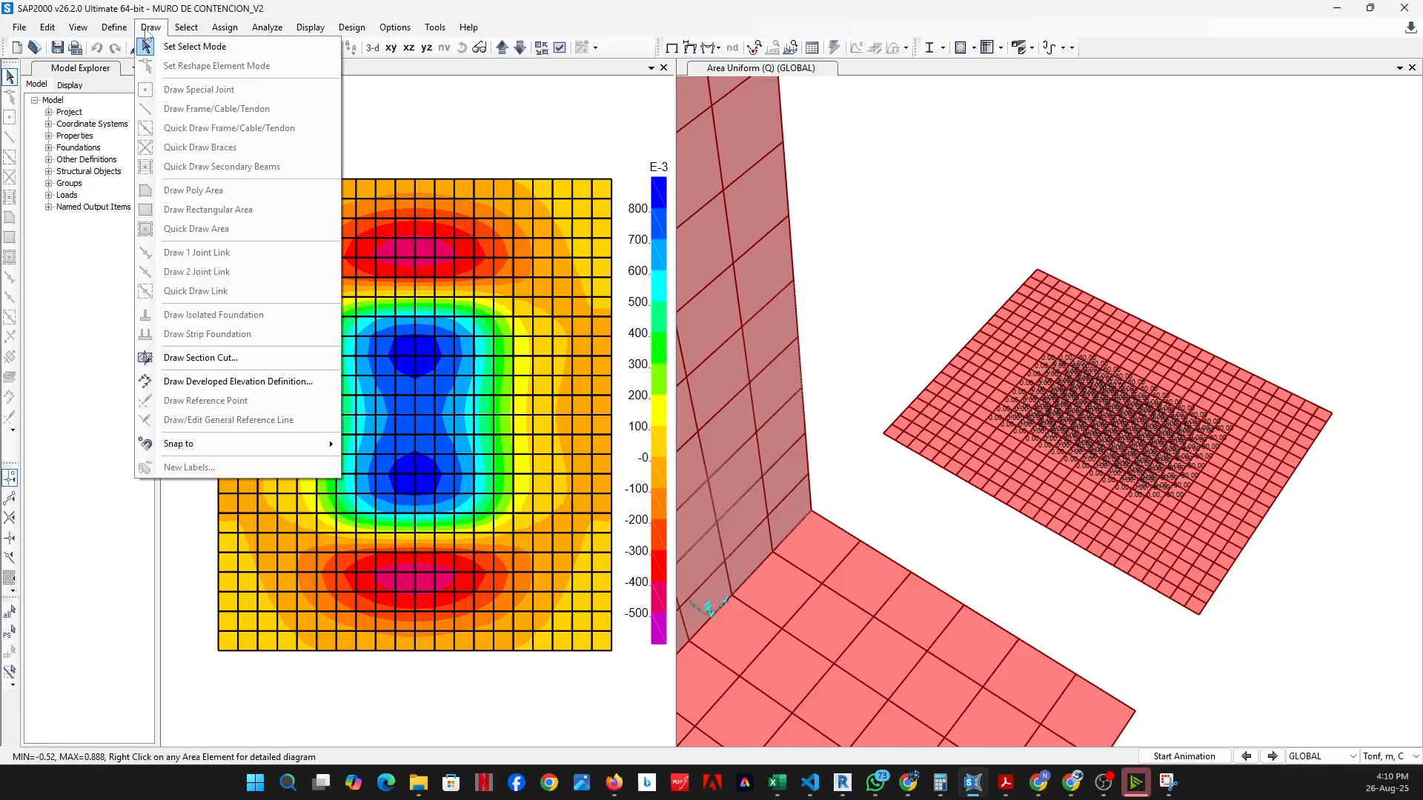
left_click(223, 363)
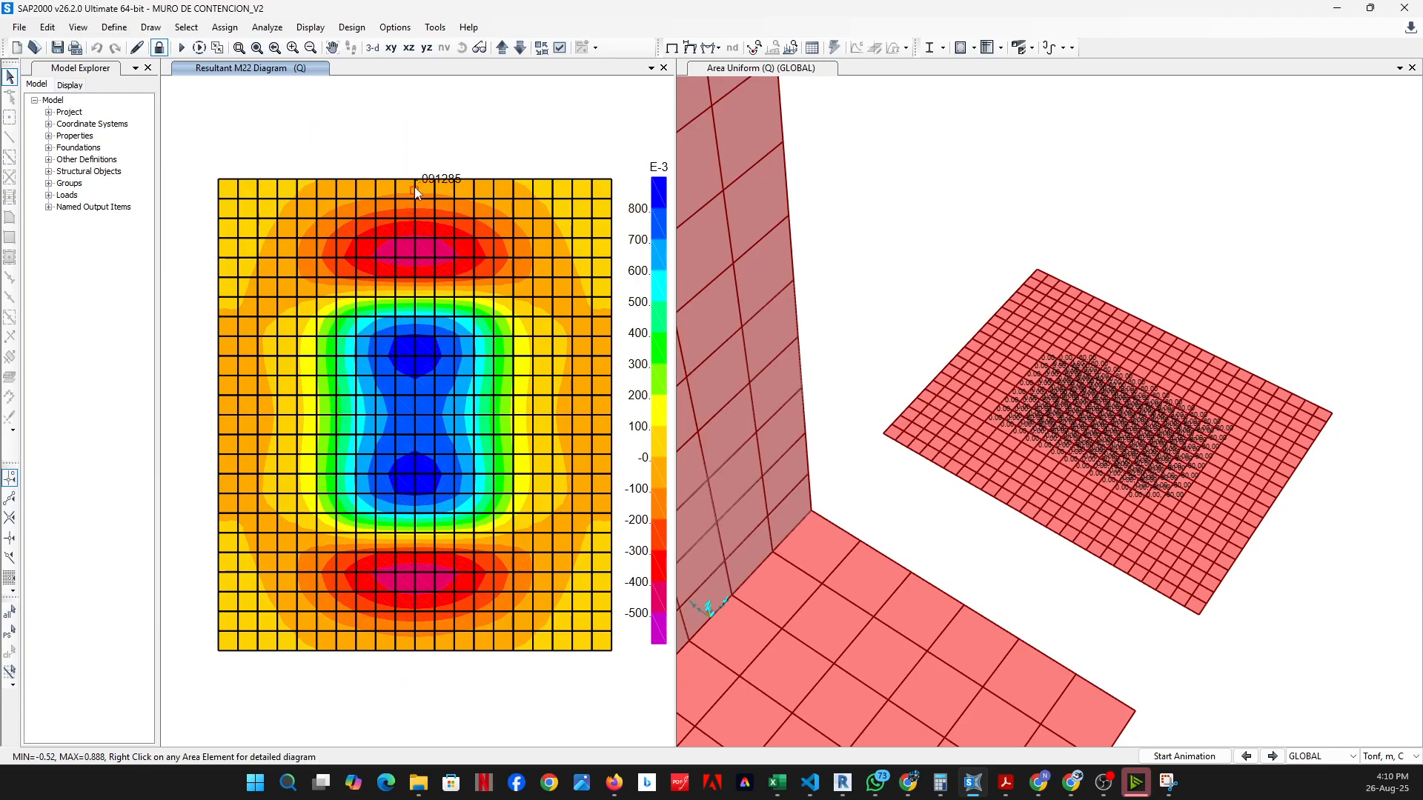
left_click_drag(412, 160, 410, 703)
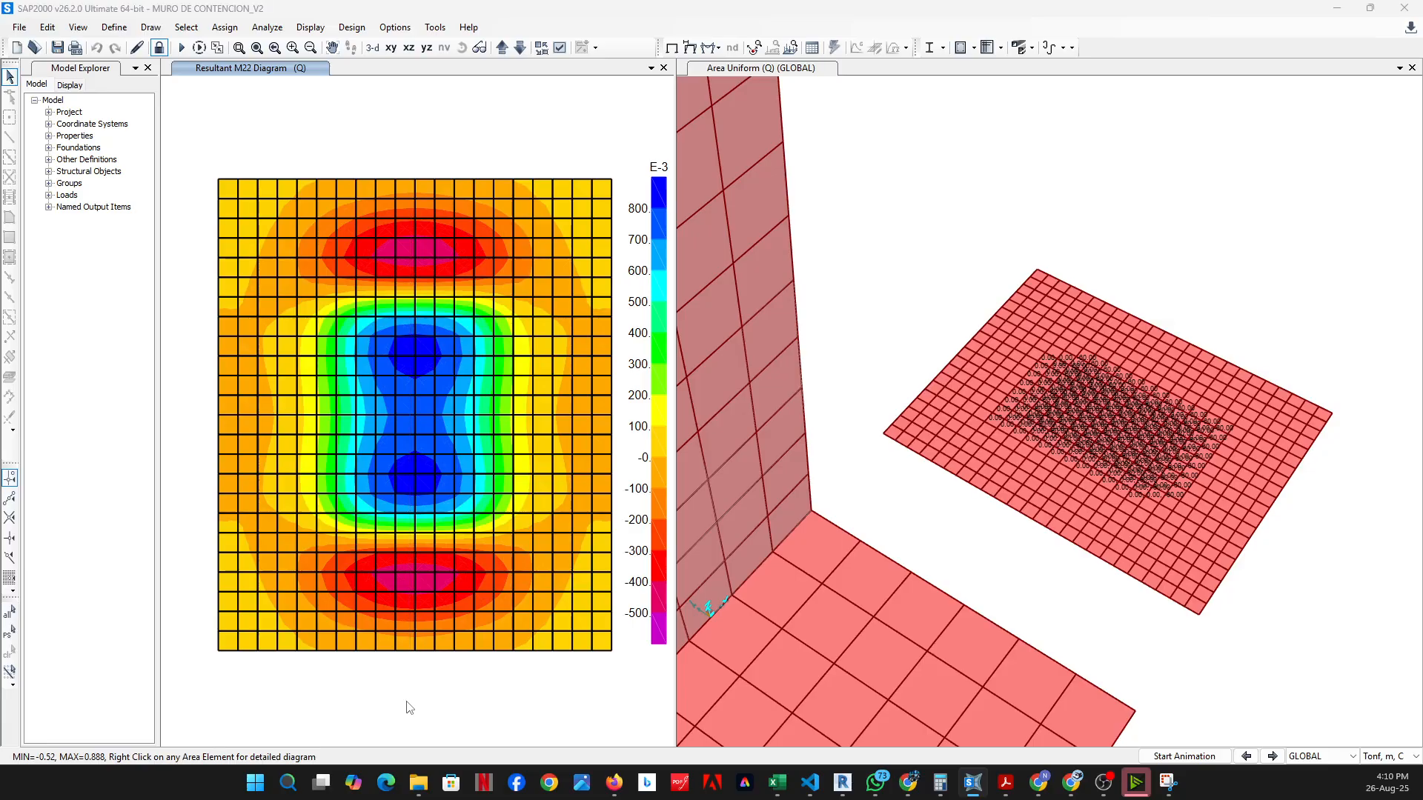
left_click_drag(842, 209, 454, 259)
left_click_drag(630, 251, 1059, 262)
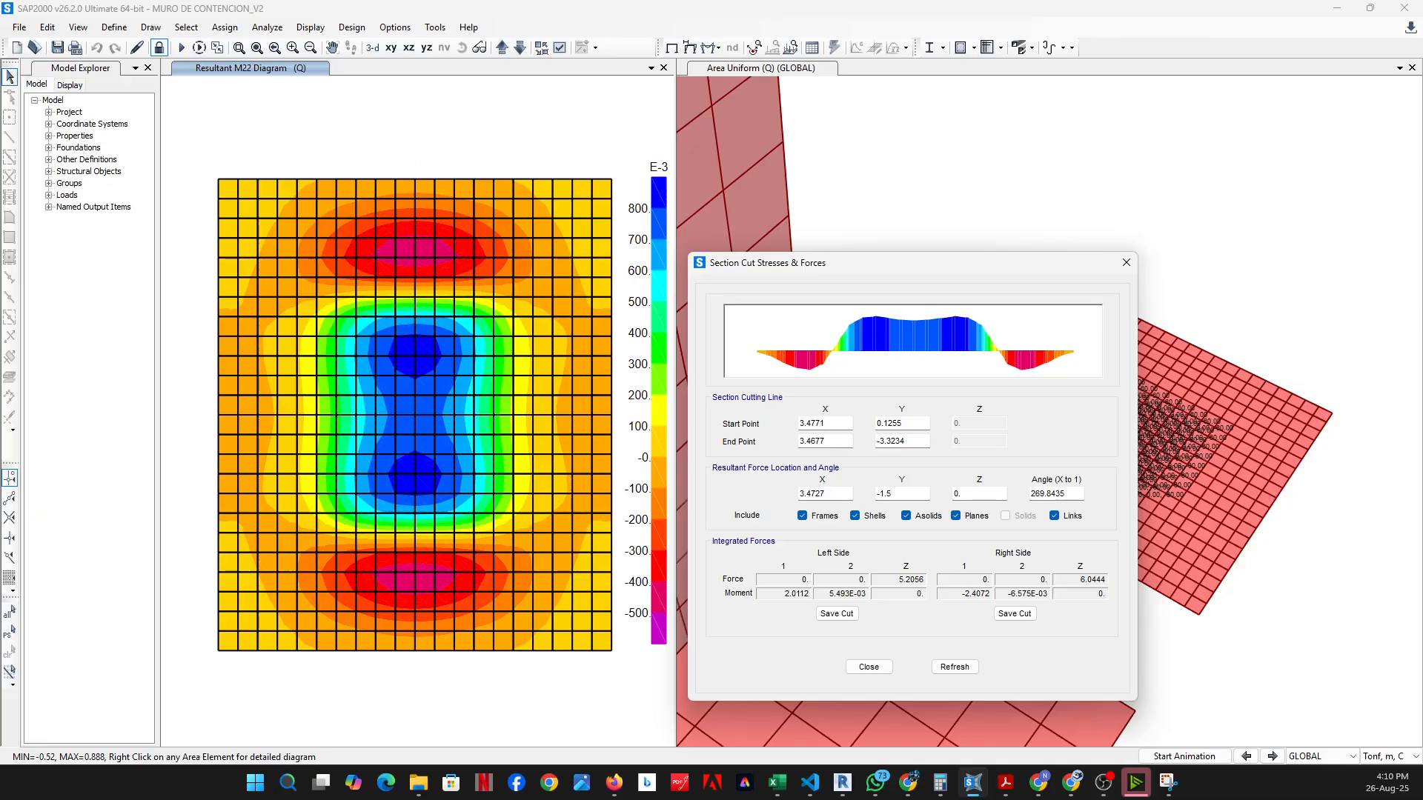
Capture the section cut's M22 moment profile as a new screenshot with the Snipping Tool
key("alt+Tab")
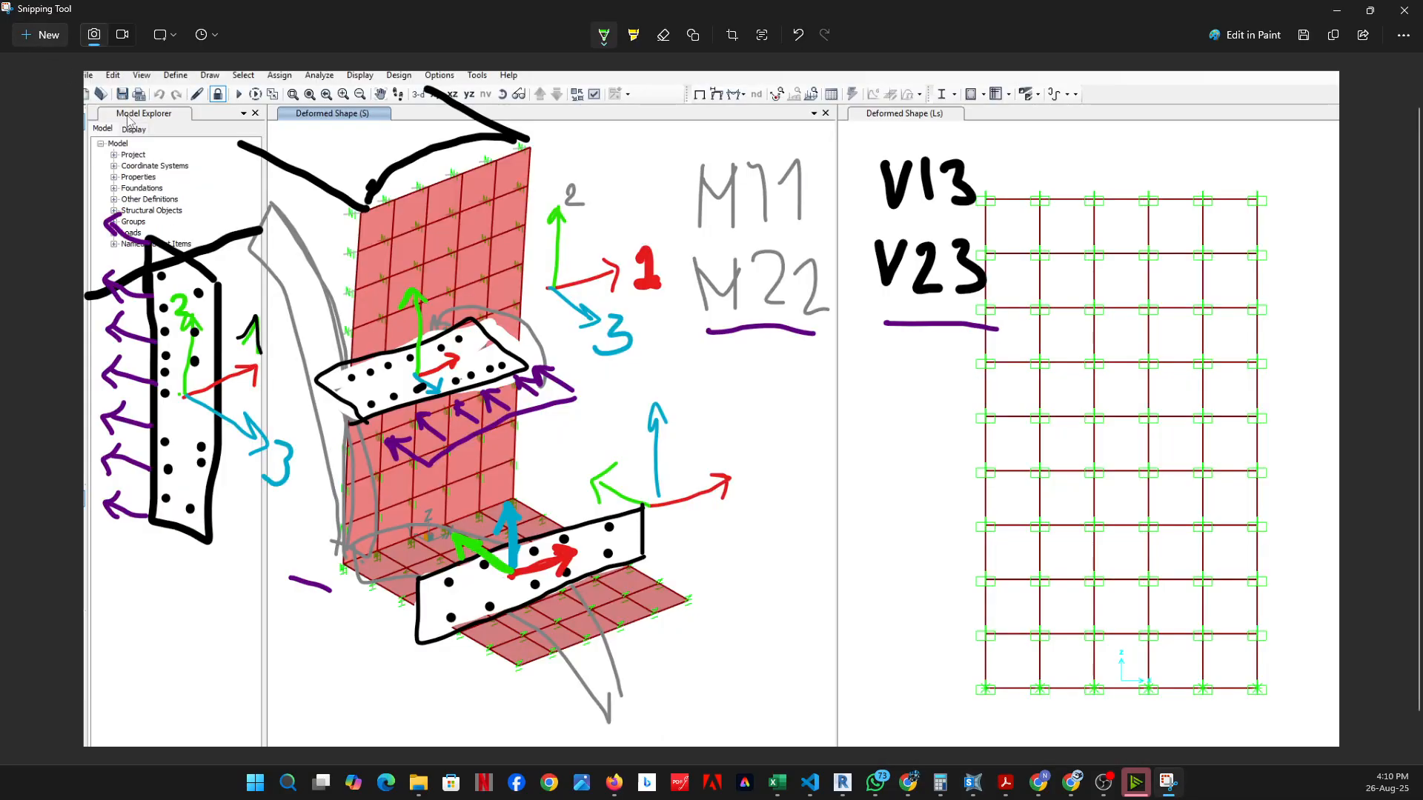
left_click(49, 37)
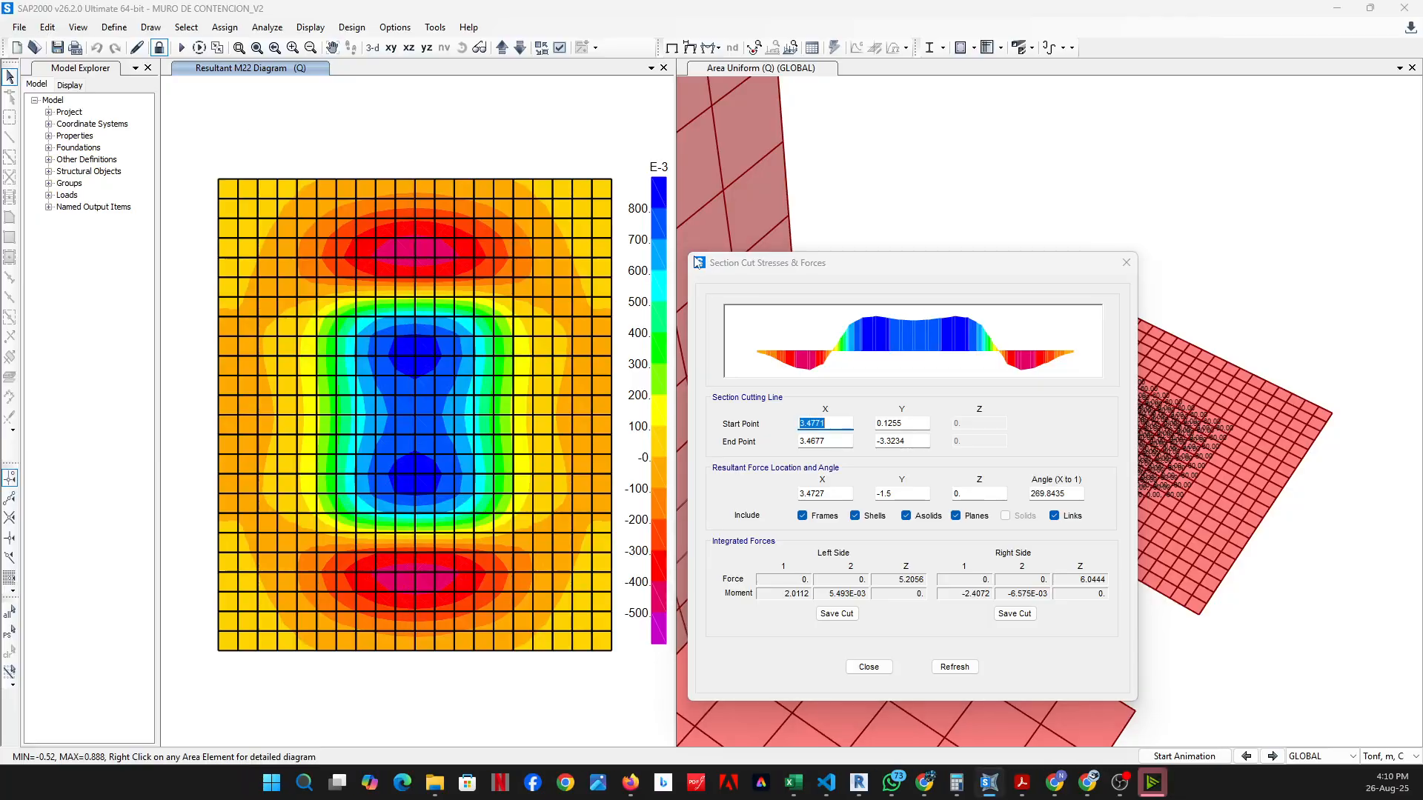
left_click_drag(670, 223, 1154, 413)
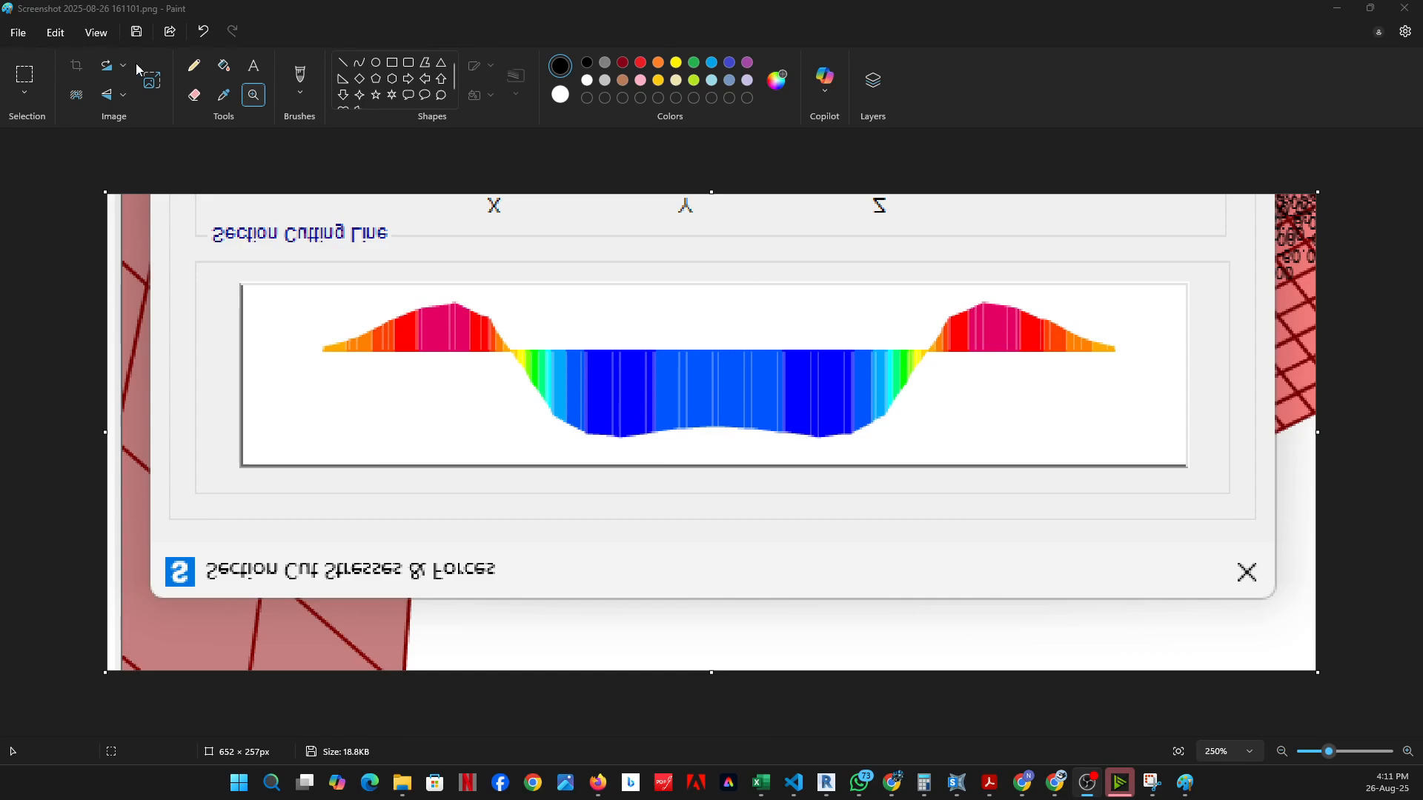
Sketch a uniformly distributed load with downward arrows above the central region of the vertically flipped moment profile
left_click(194, 66)
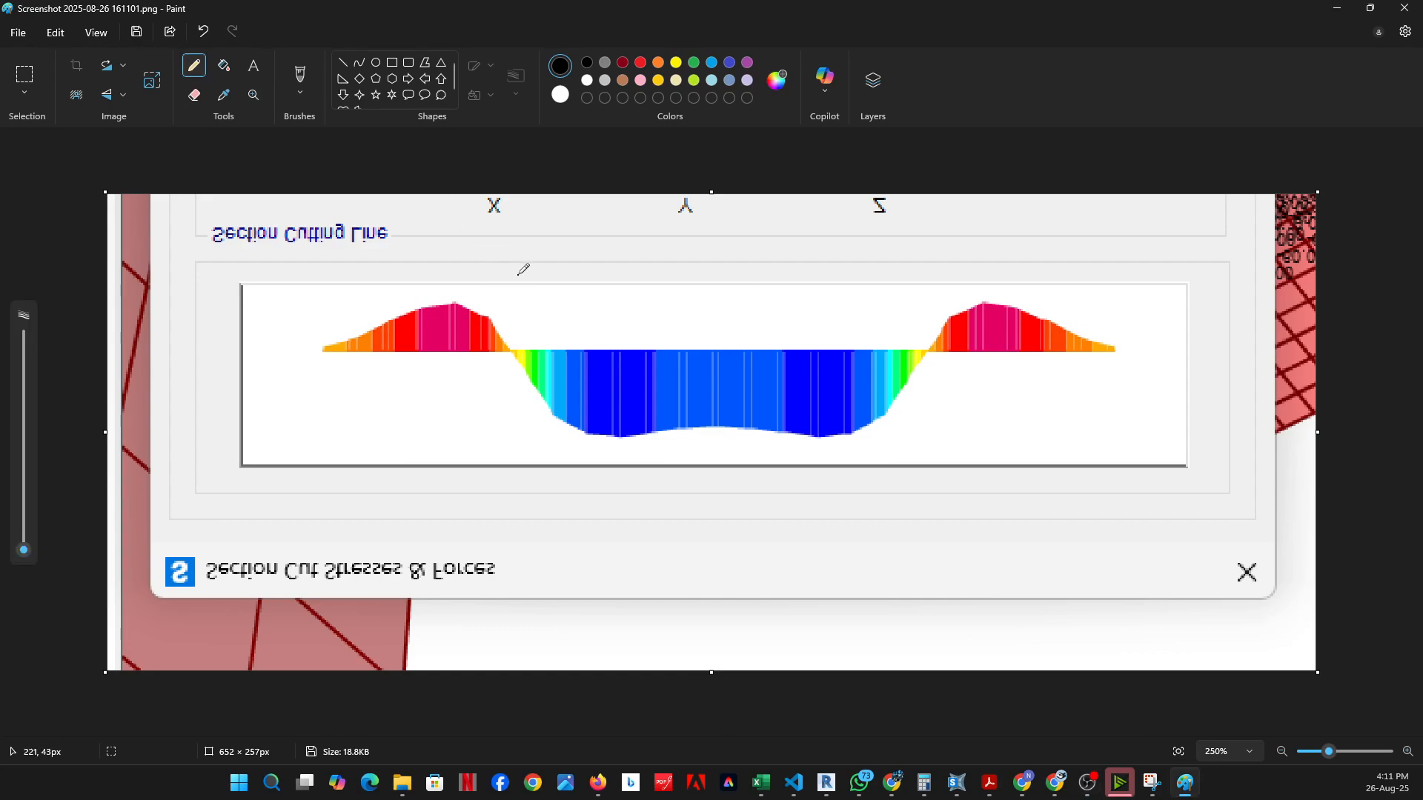
left_click_drag(519, 269, 529, 320)
mouse_move(556, 270)
left_mouse_down()
mouse_move(555, 343)
mouse_move(569, 325)
left_mouse_up()
mouse_move(529, 270)
left_mouse_down()
mouse_move(916, 282)
mouse_move(924, 345)
mouse_move(935, 322)
left_mouse_up()
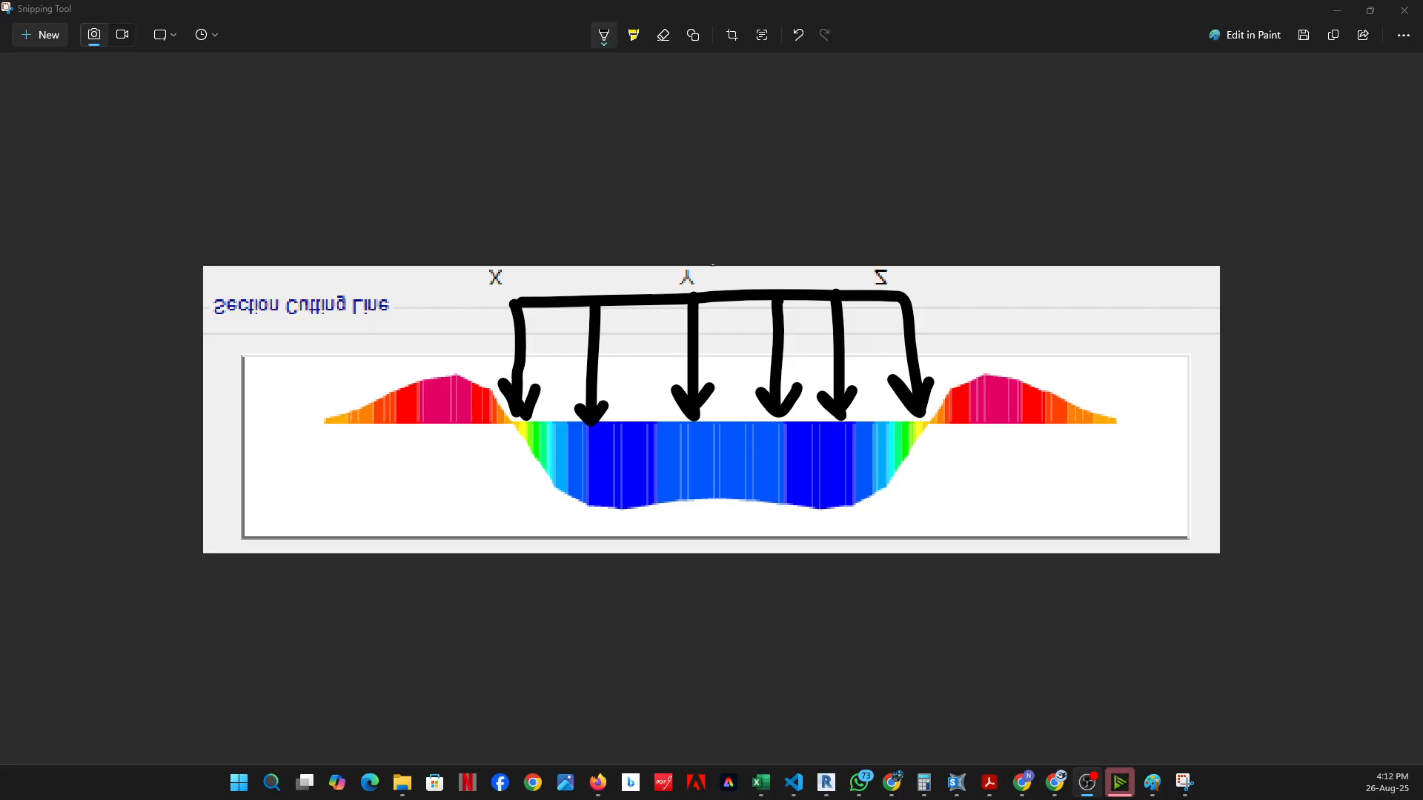
Compare the annotated moment profile with the bending moment curve of Figure E10.4 in Acrobat, and return to SAP2000
key("alt+Tab")
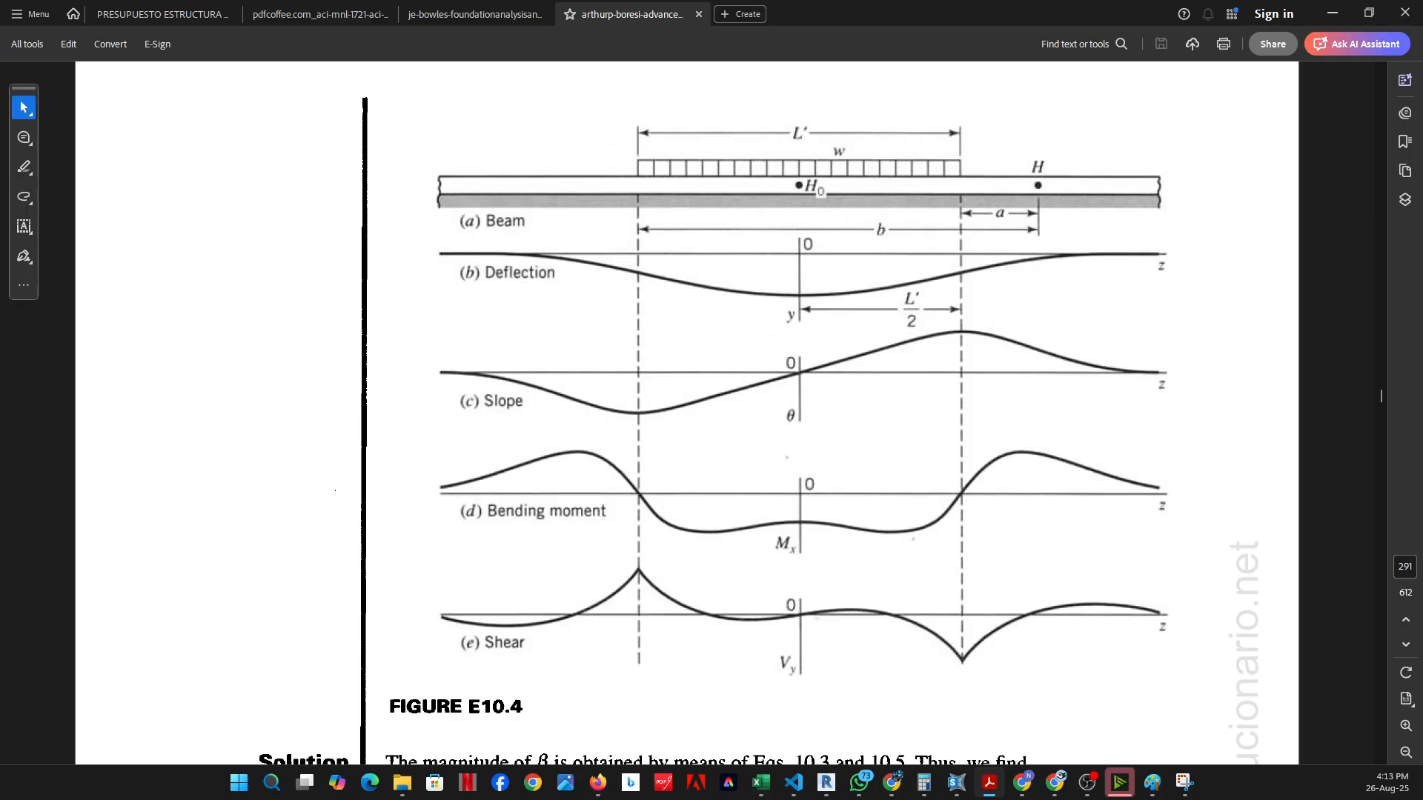
key("alt+Tab")
key("alt+Tab")
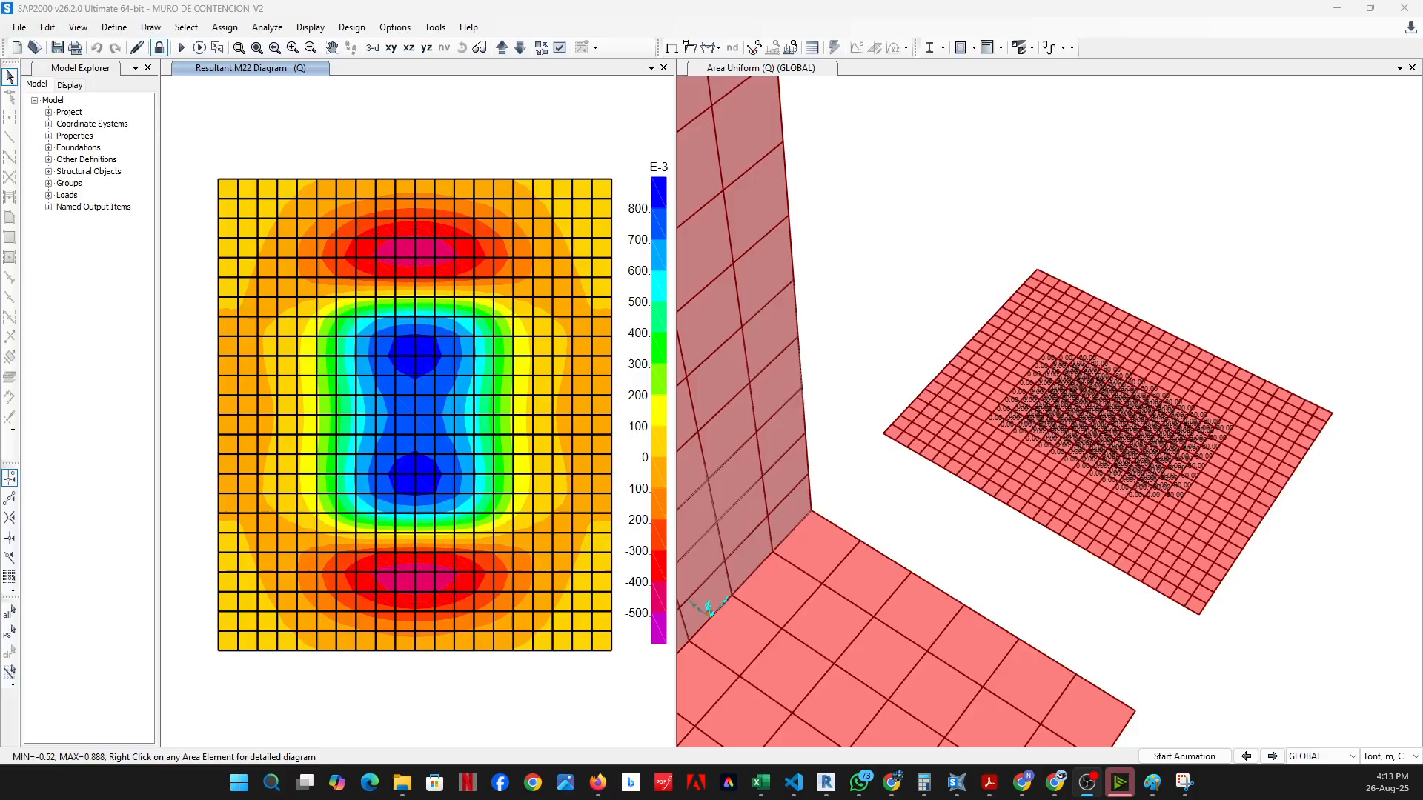
Display the slab's V23 resultant shear contours for case Q and compare them with the shear curve of Figure E10.4 in Acrobat
left_click(719, 47)
left_click(763, 116)
left_click(794, 327)
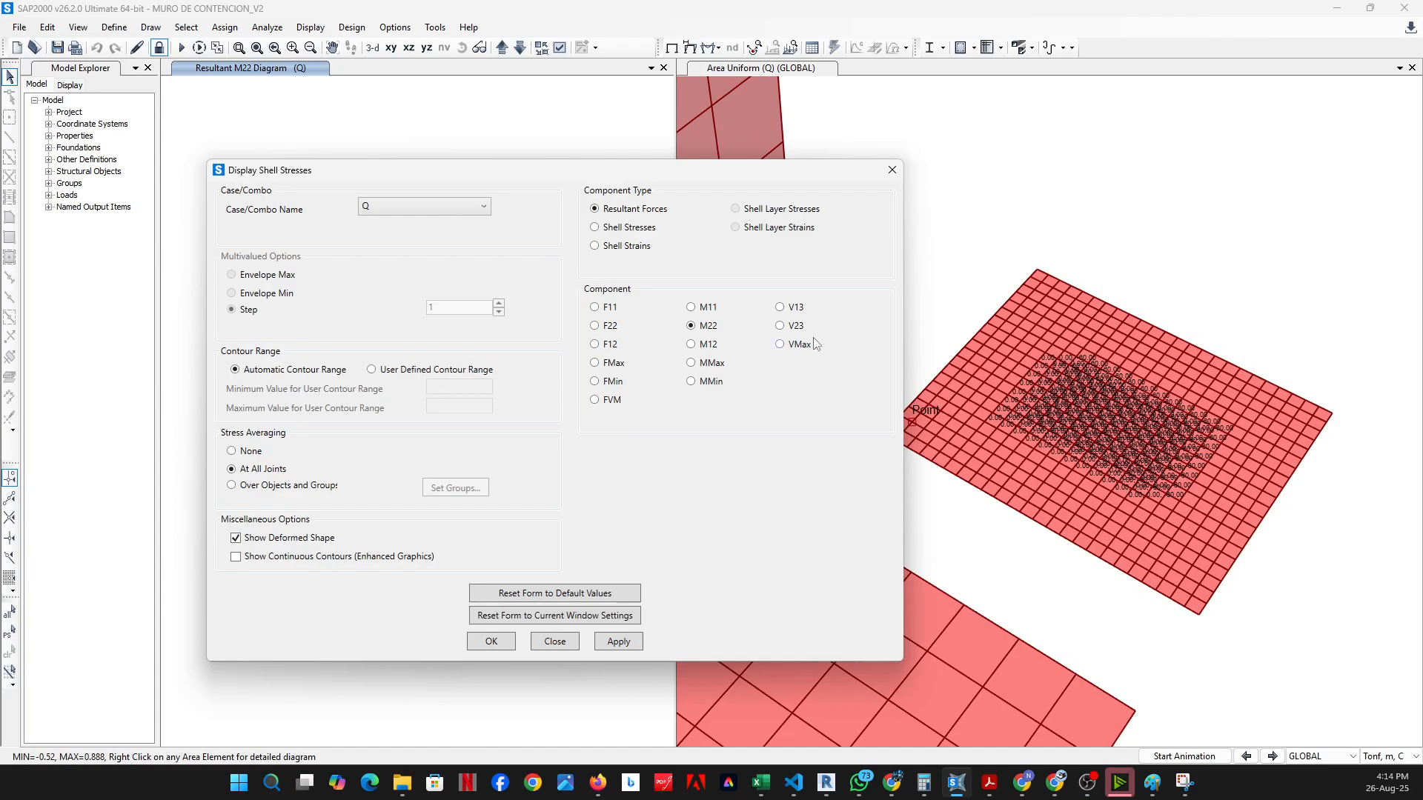
left_click(617, 642)
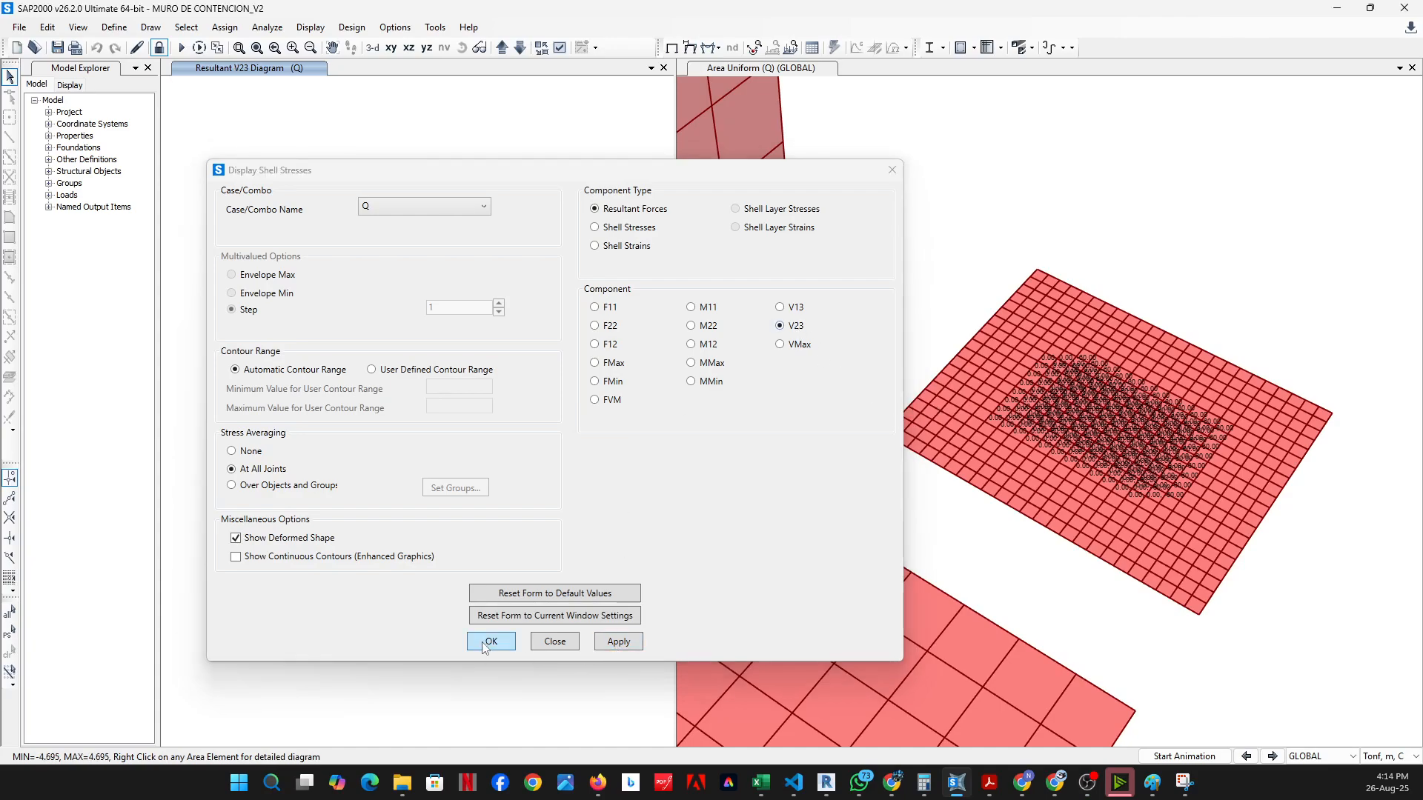
left_click(481, 645)
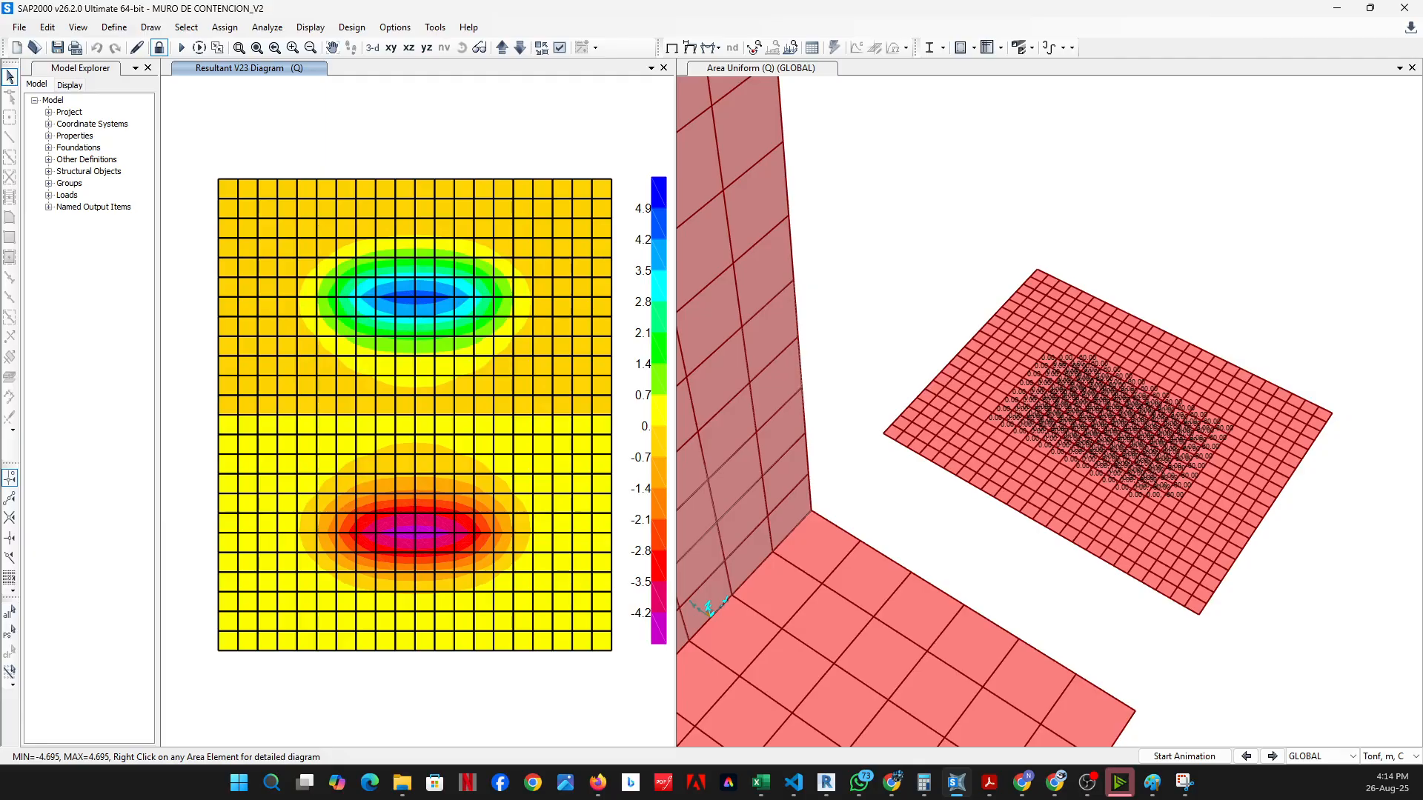
key("alt+Tab")
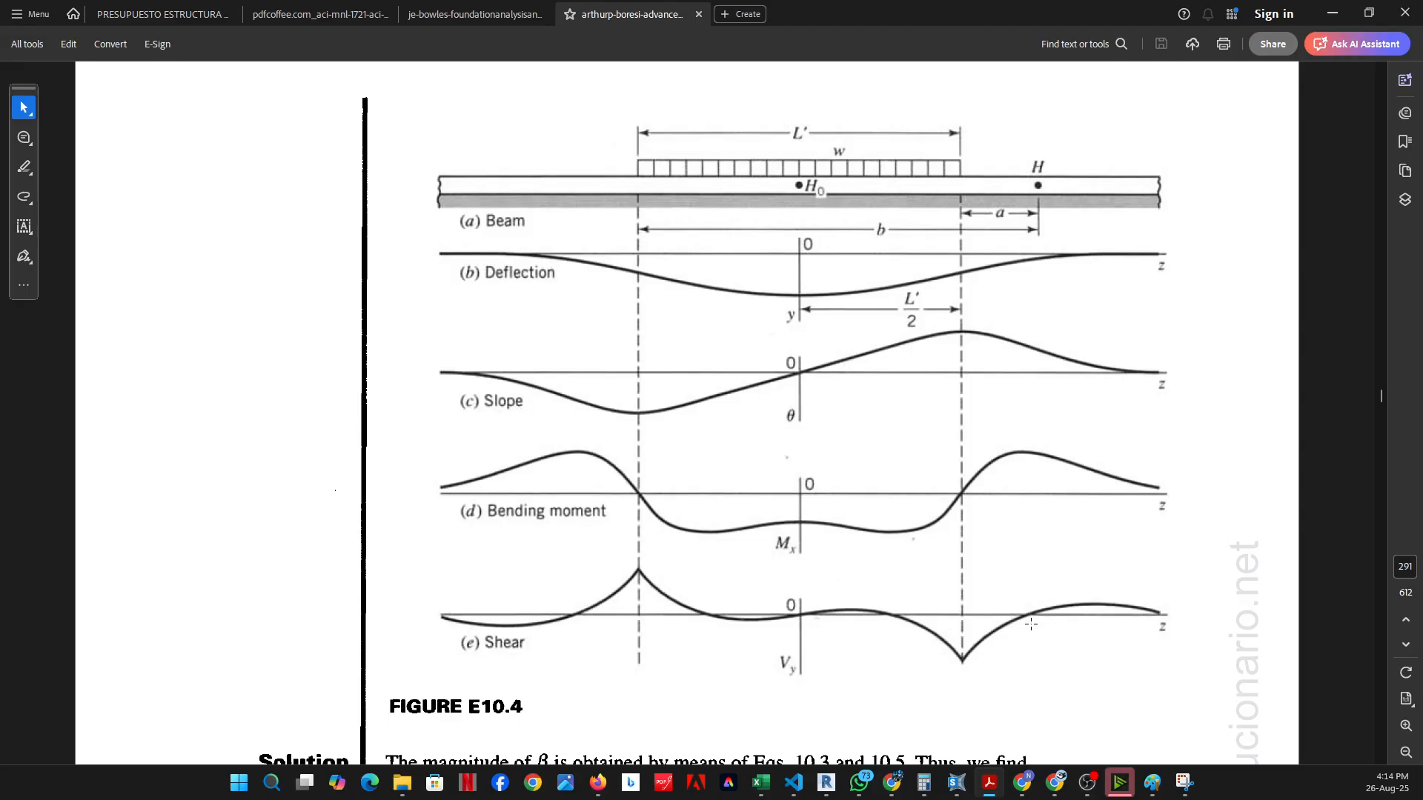
left_click(1332, 13)
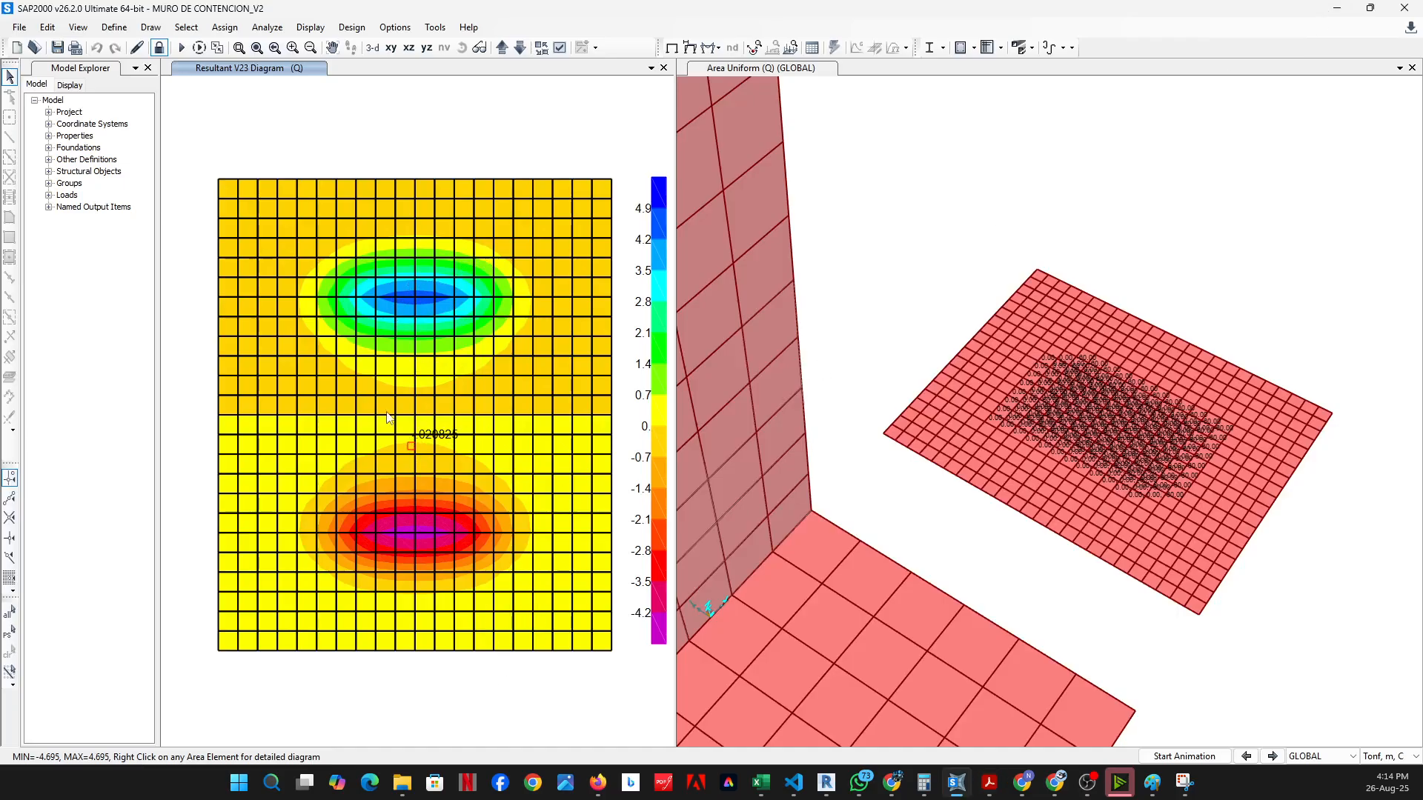
Draw a section cut lengthwise through the middle of the slab's V23 contours, from about (3.51, 0.28) to (3.53, -3.29)
left_click(150, 26)
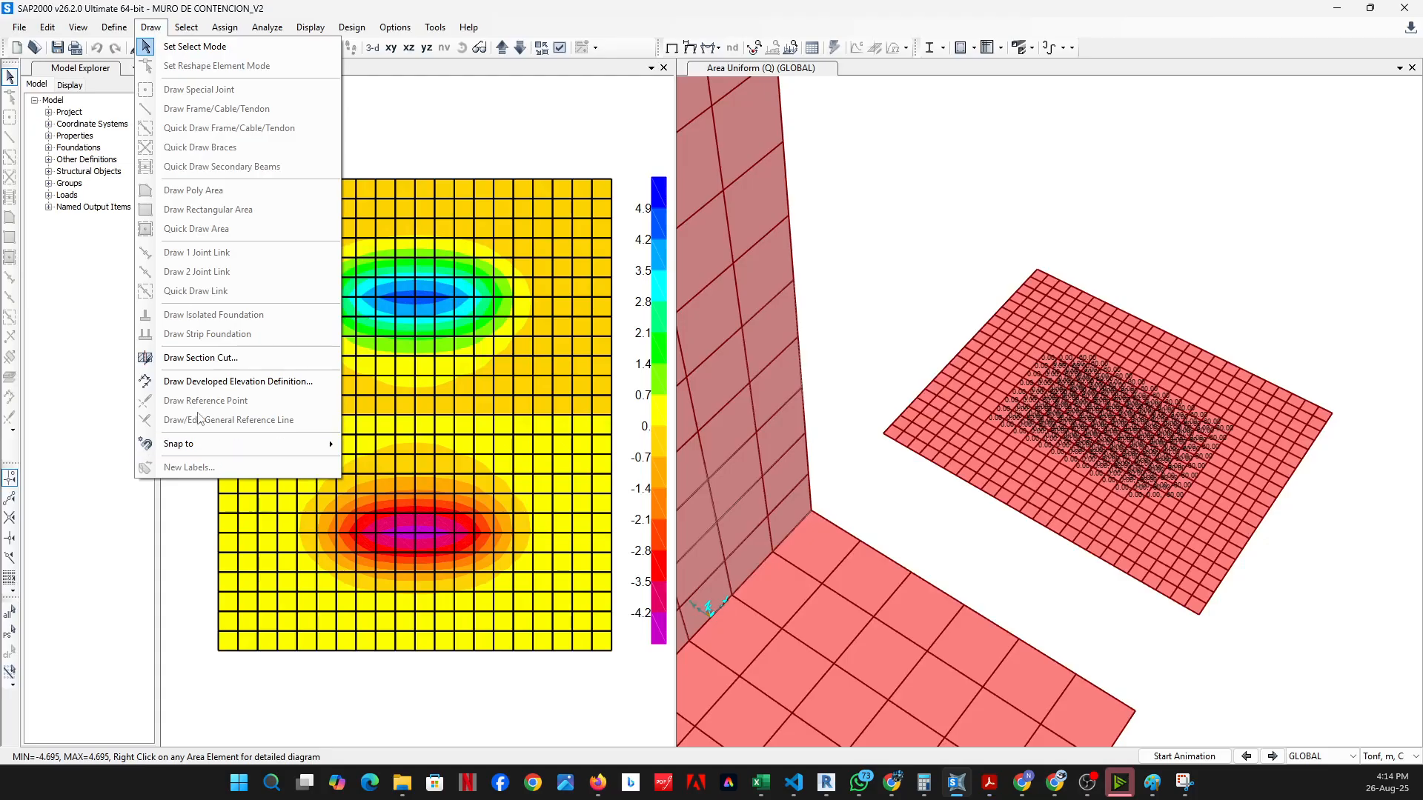
left_click(192, 359)
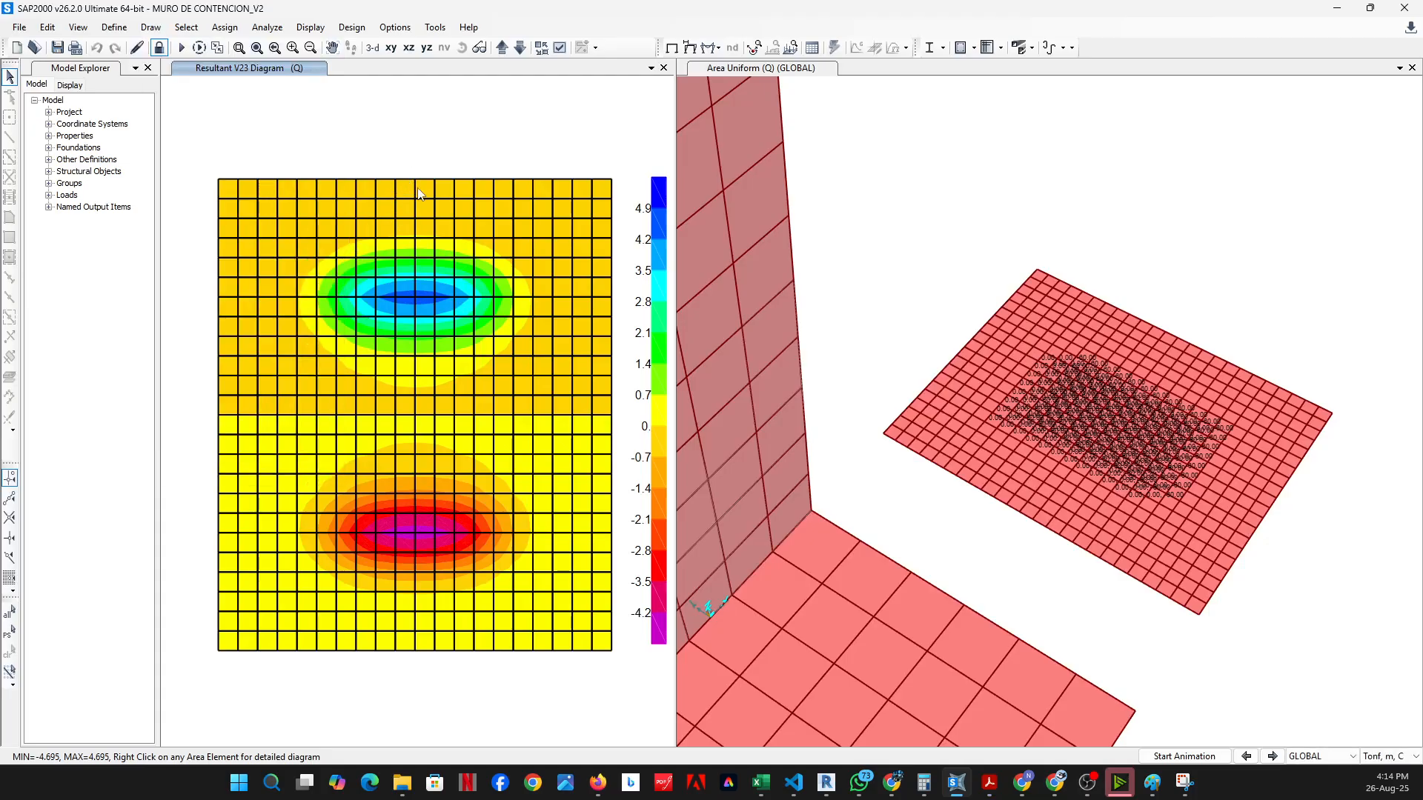
left_click_drag(418, 188, 416, 704)
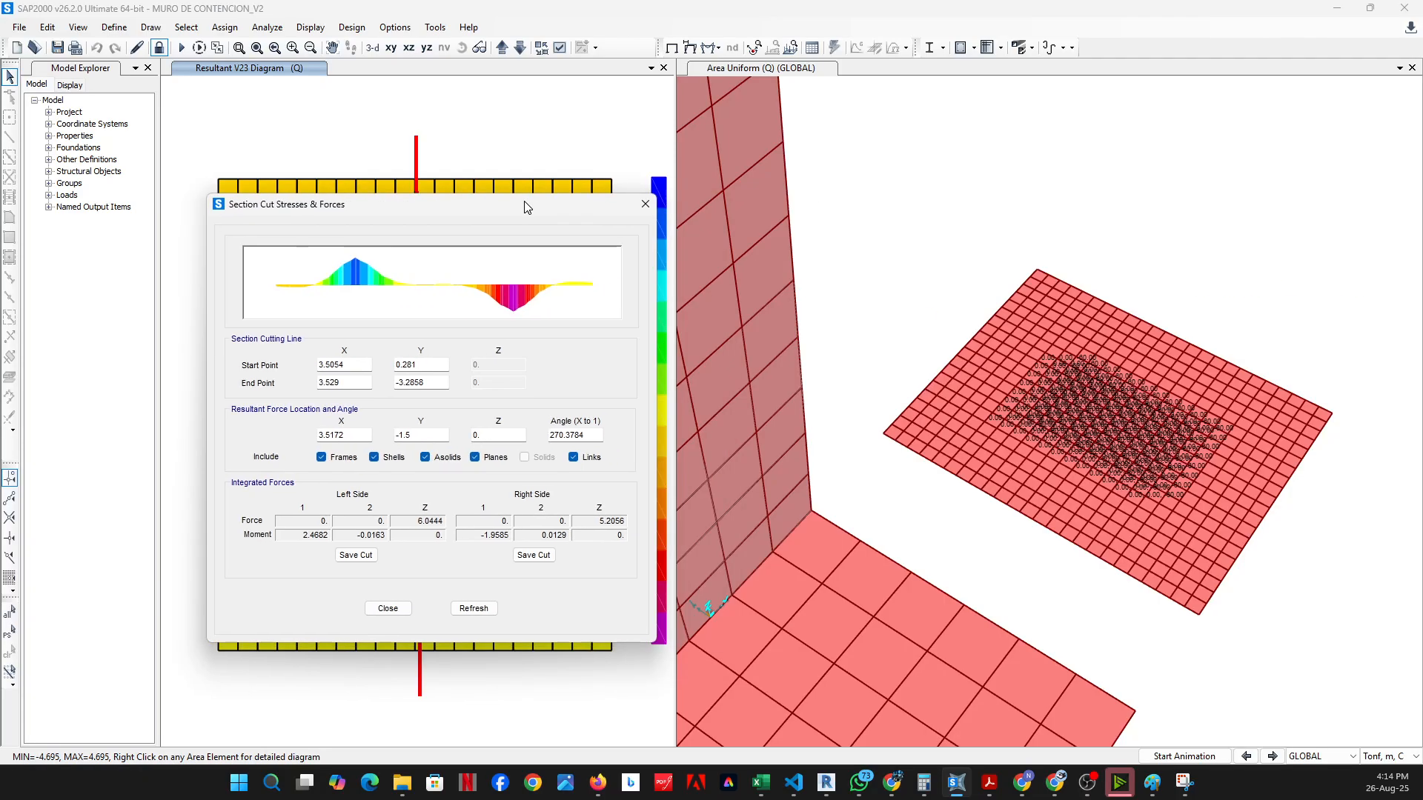
left_click_drag(530, 213, 511, 238)
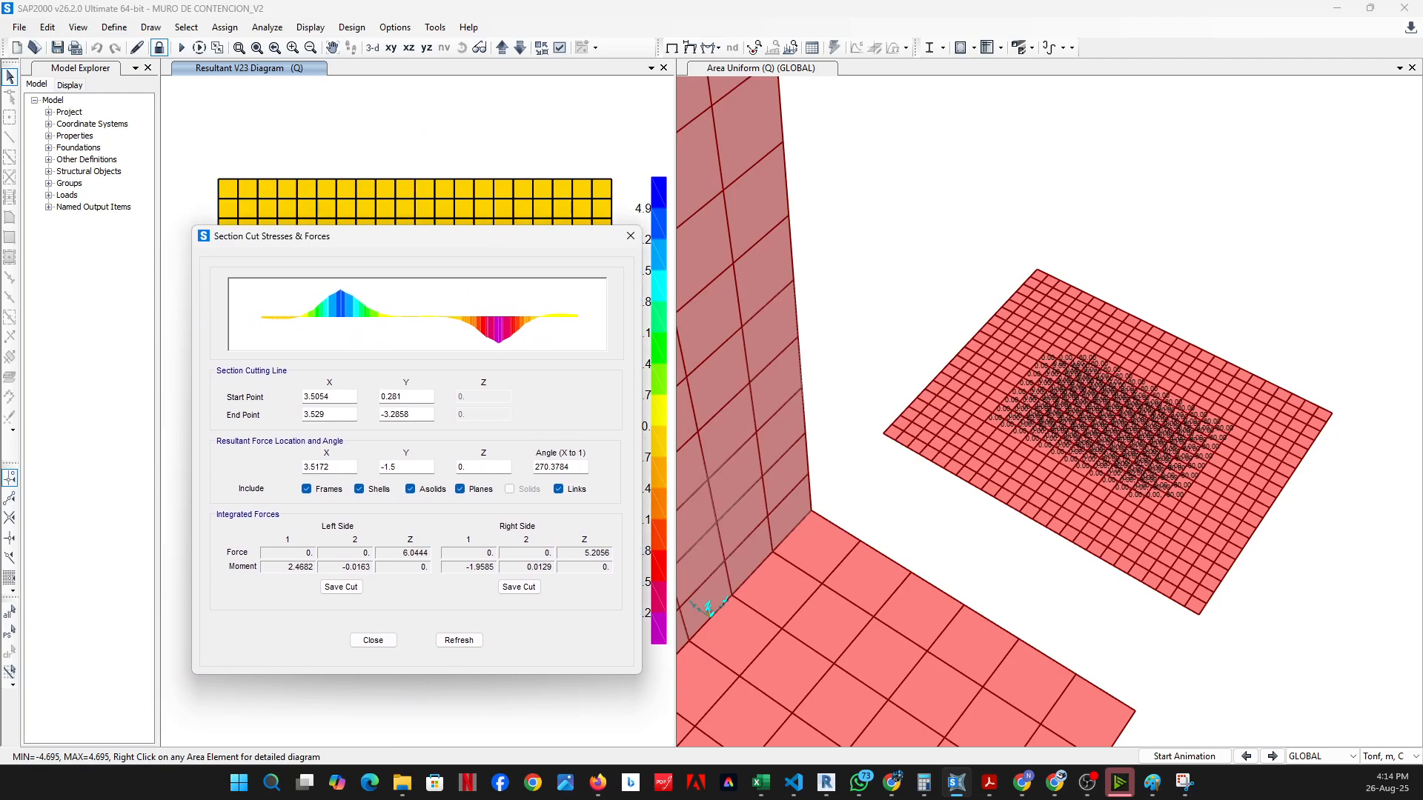
Mark the shear curve area of Figure E10.4 in Acrobat, and return to the section cut results in SAP2000
key("alt+Tab")
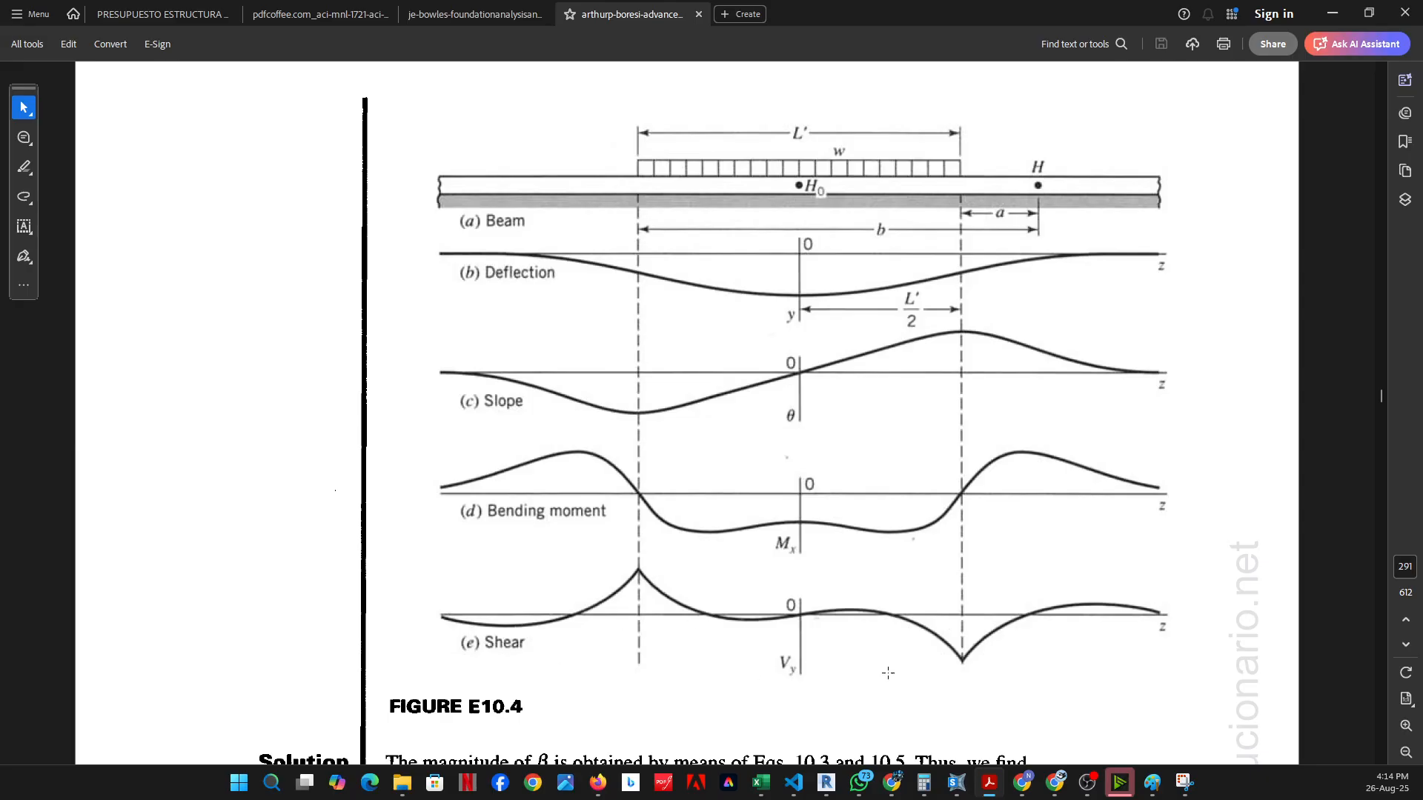
left_click_drag(430, 563, 1179, 691)
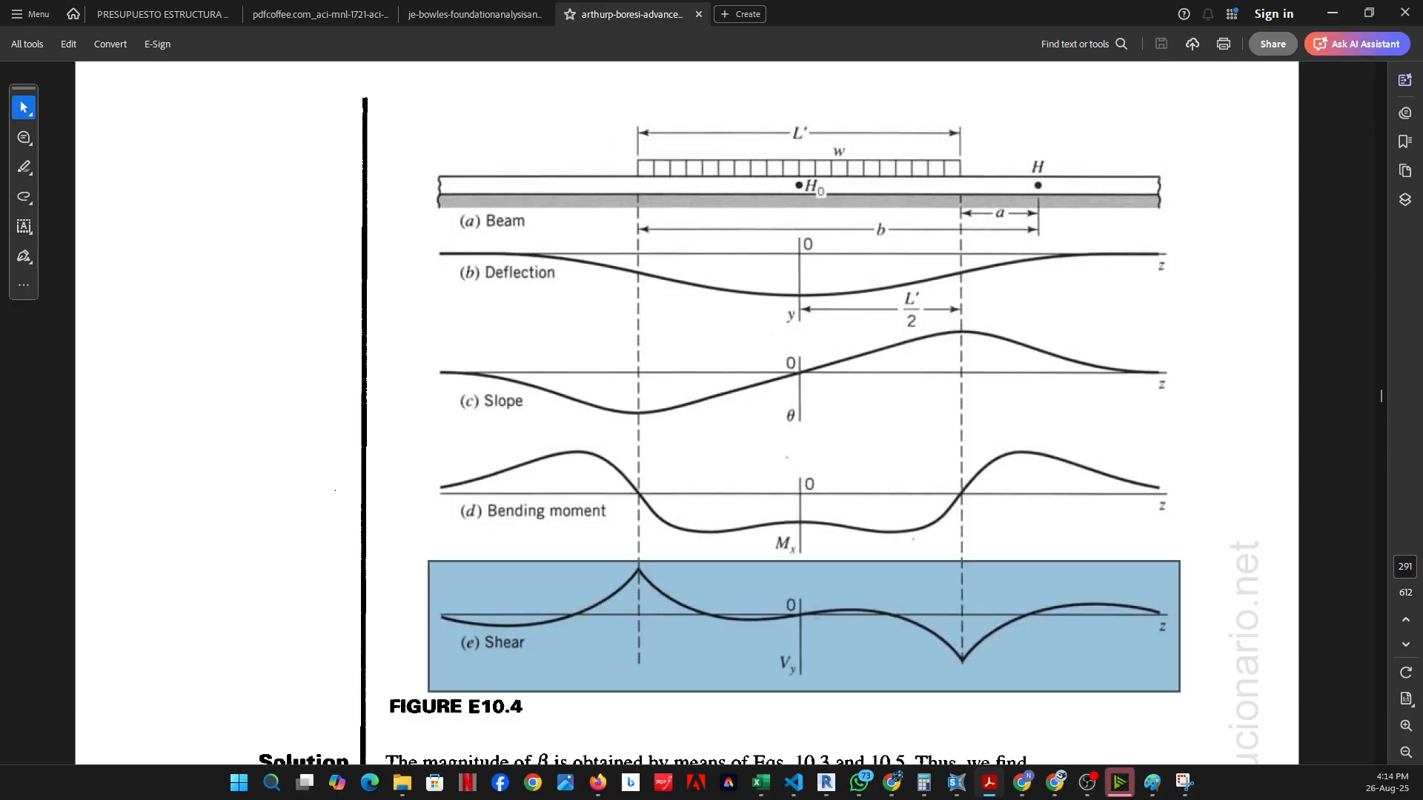
left_click(1151, 784)
left_click(1337, 10)
left_click(1185, 784)
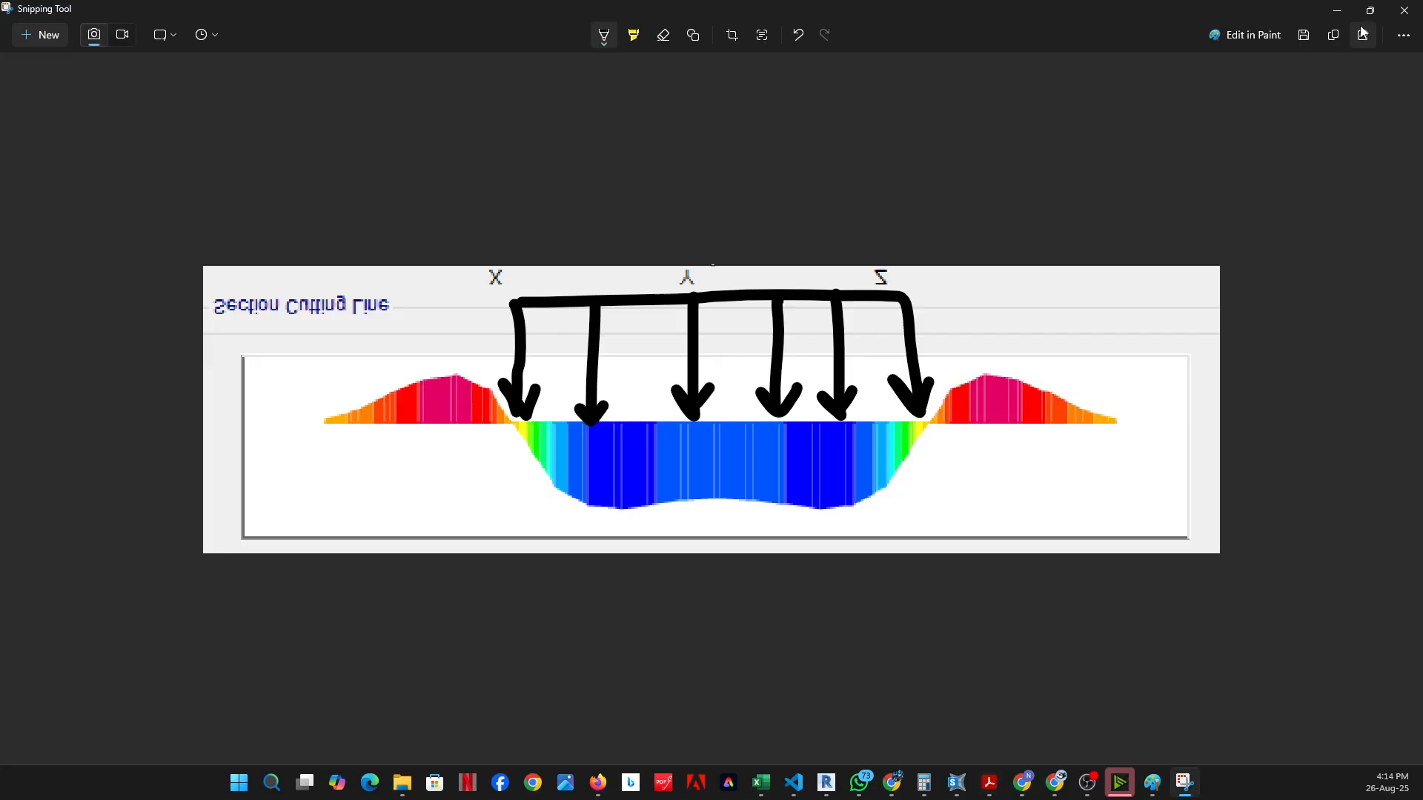
left_click(1337, 10)
left_click(1333, 12)
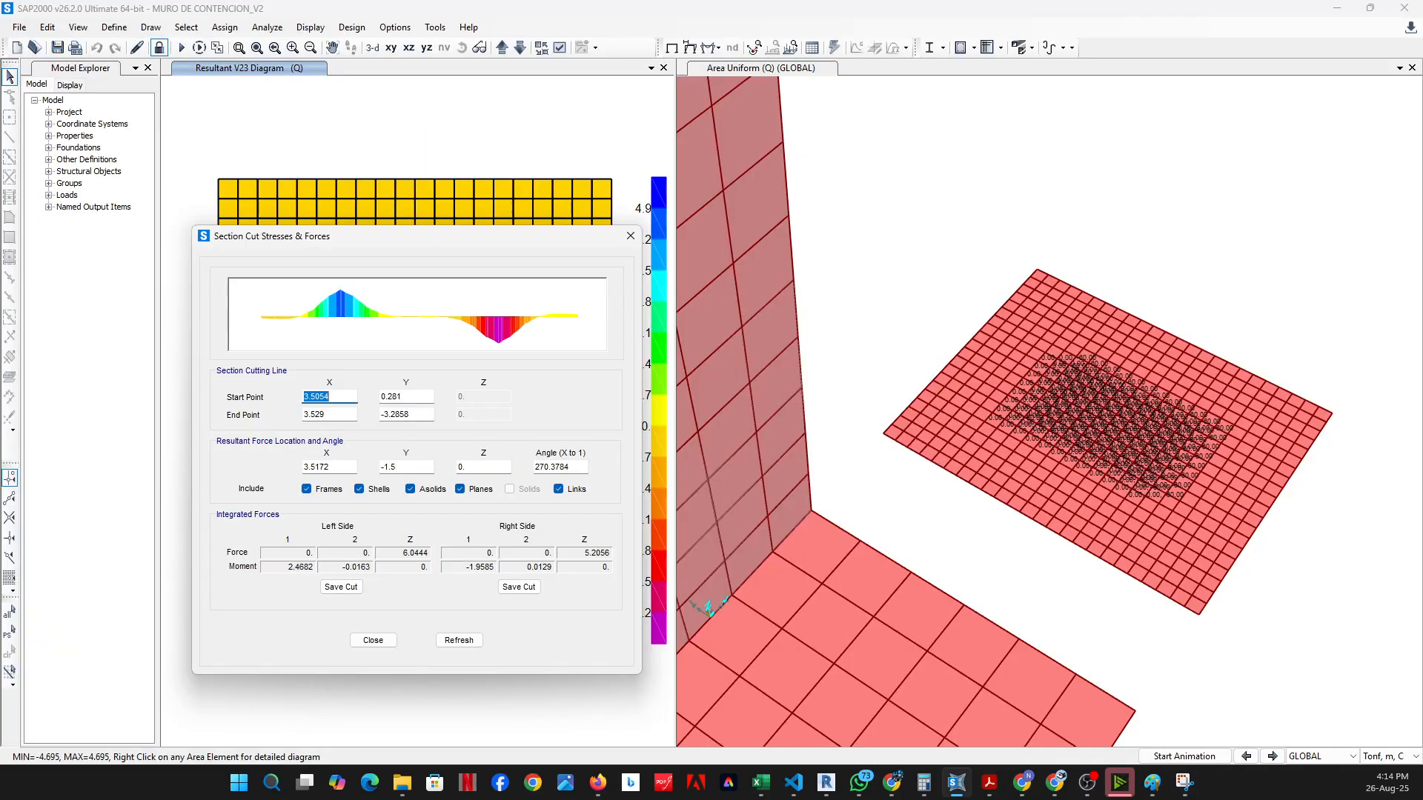
Capture the section cut's V23 shear profile as a new screenshot with the Snipping Tool
left_click(1184, 784)
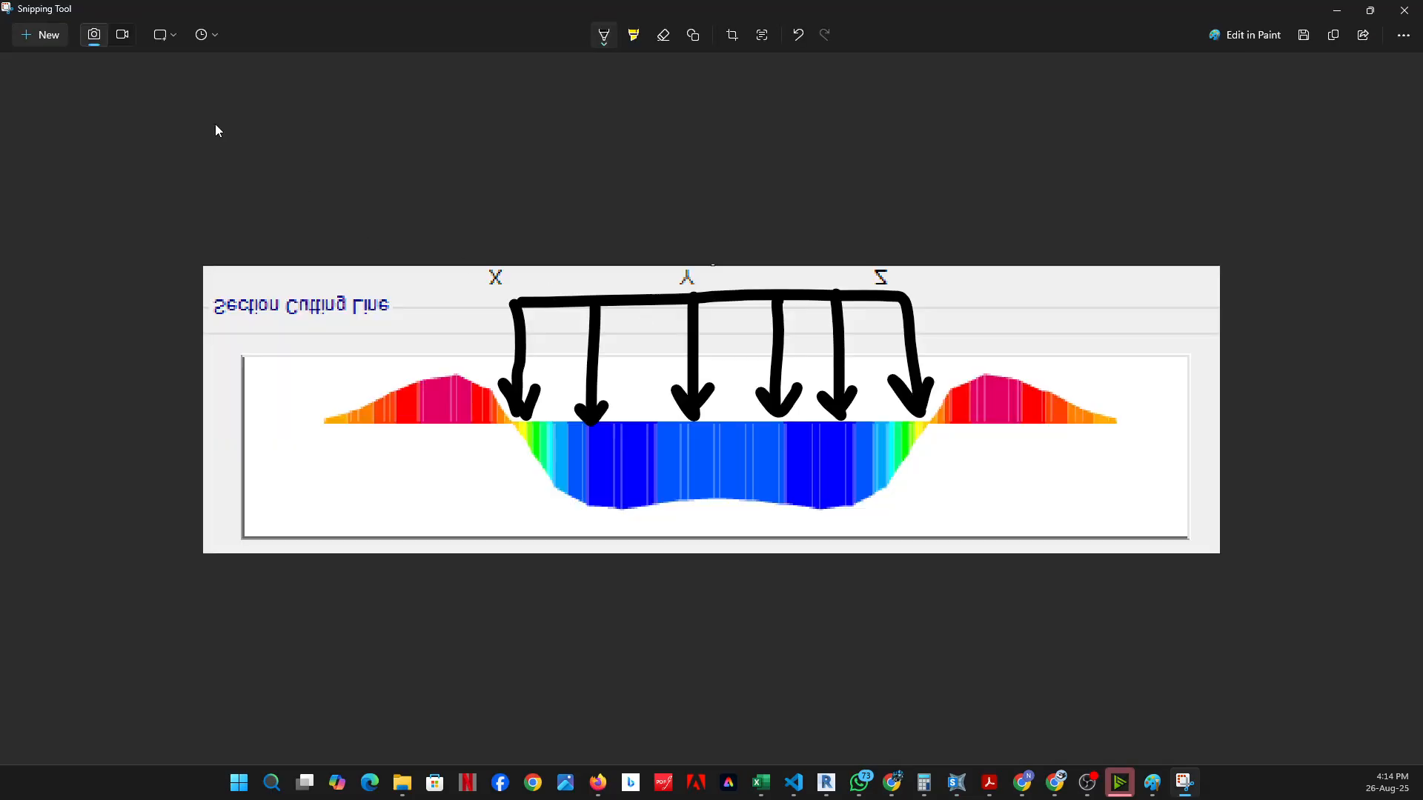
left_click(52, 43)
left_click_drag(197, 231, 634, 370)
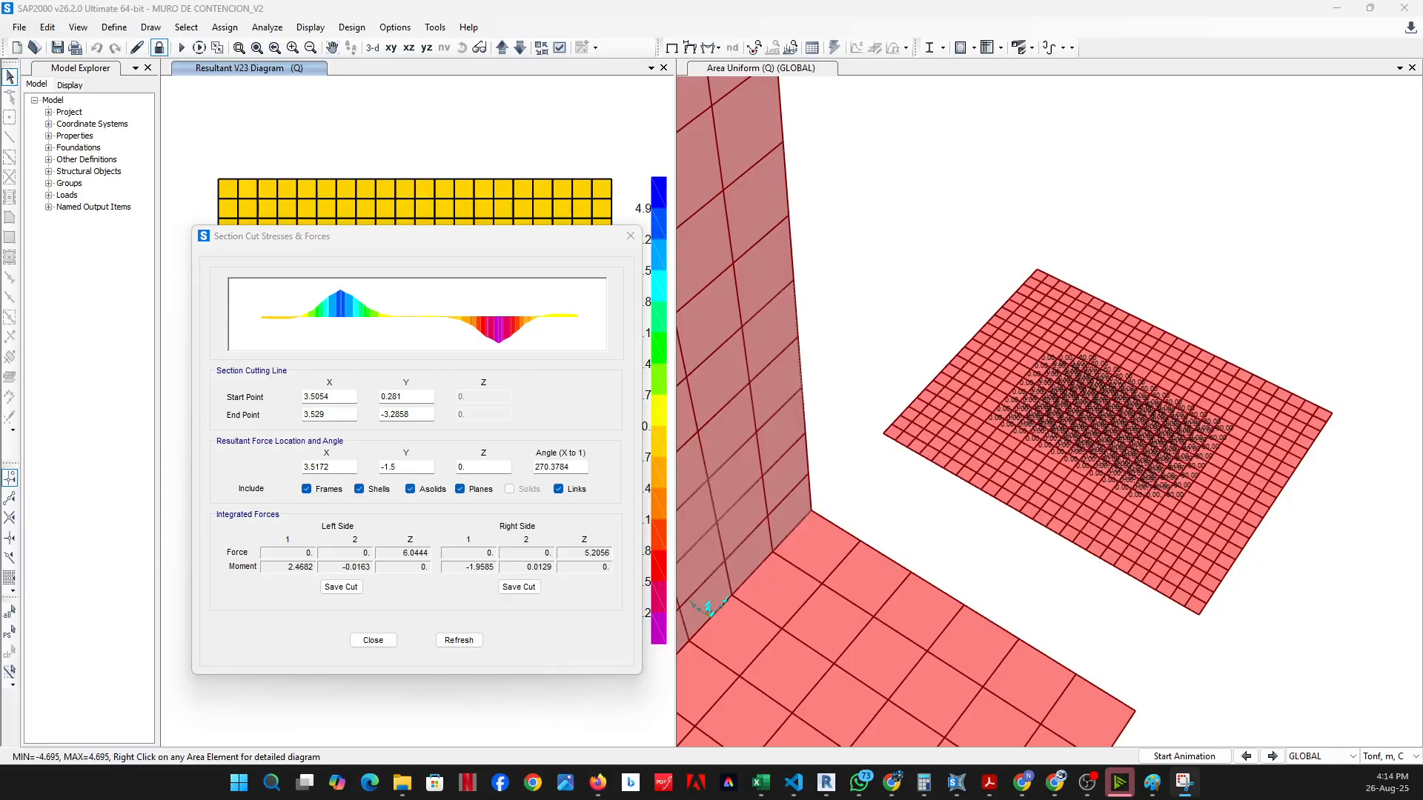
Place the Snipping Tool window over the Acrobat page and shorten it to leave Figure E10.4's shear curve uncovered
left_click(990, 782)
left_click(1184, 783)
left_click_drag(1205, 137, 878, 83)
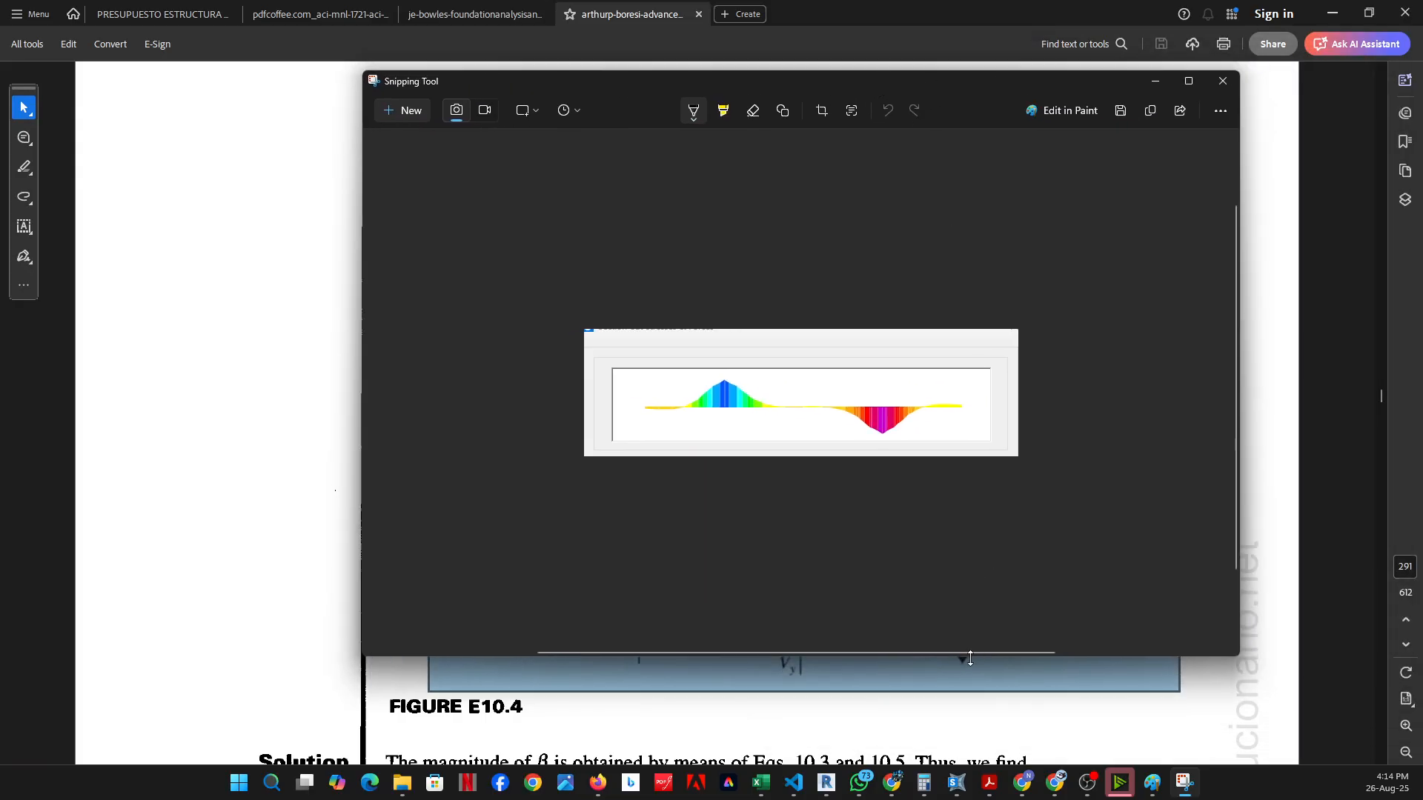
left_click_drag(967, 655, 973, 503)
Enlarge and centre the captured shear profile above the figure's shear curve for comparison, leaving the capture free of pen marks
scroll(919, 336, "up", 2)
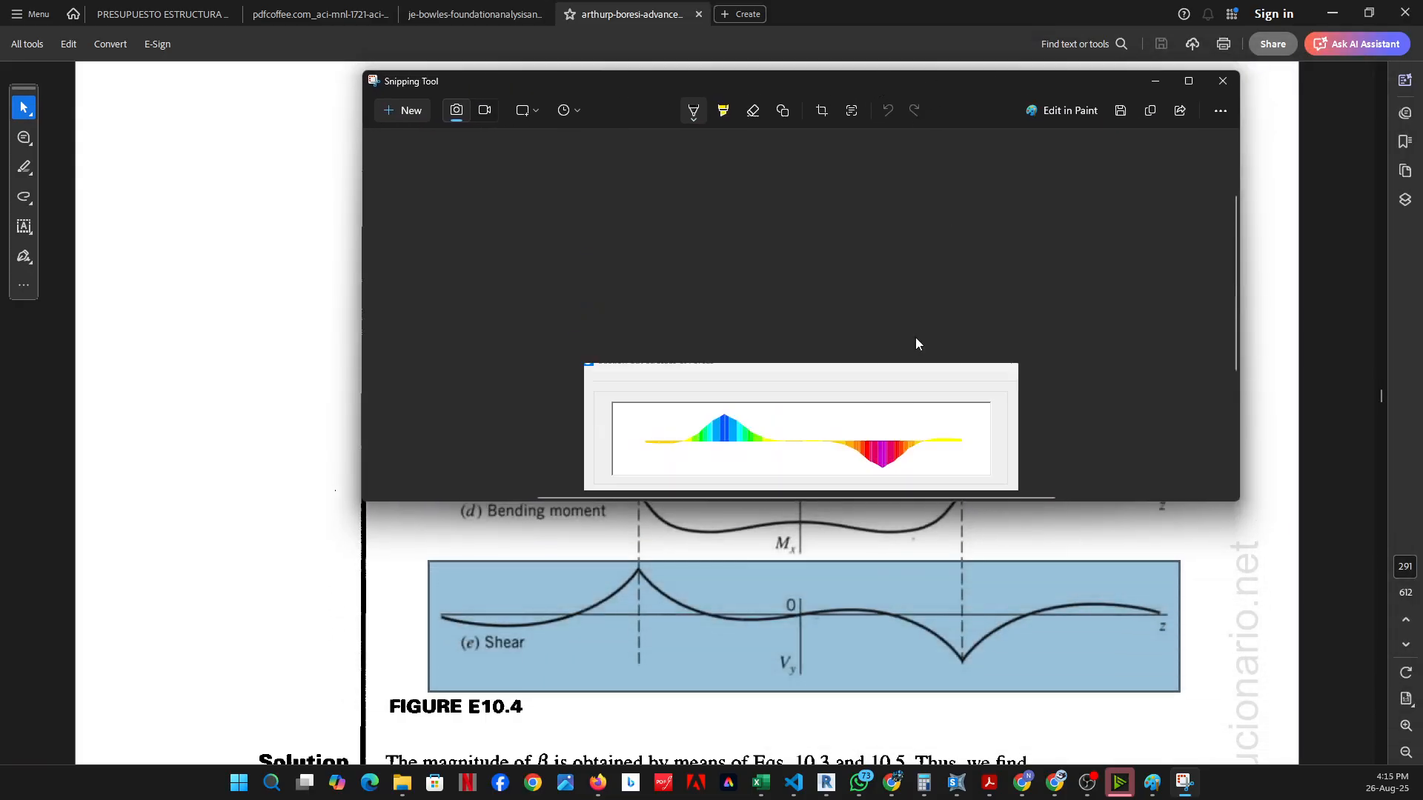
scroll(899, 368, "up", 3, "ctrl")
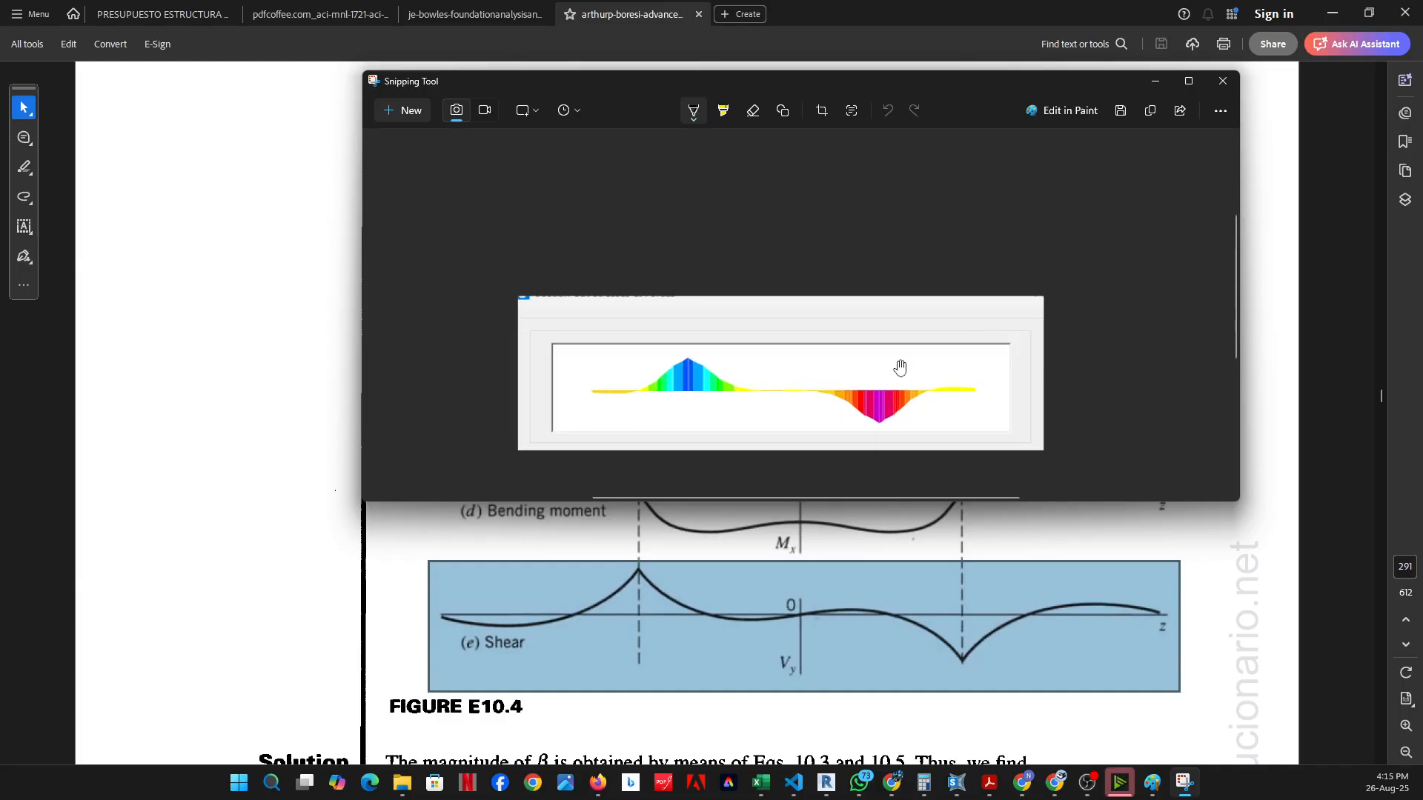
left_click(901, 386)
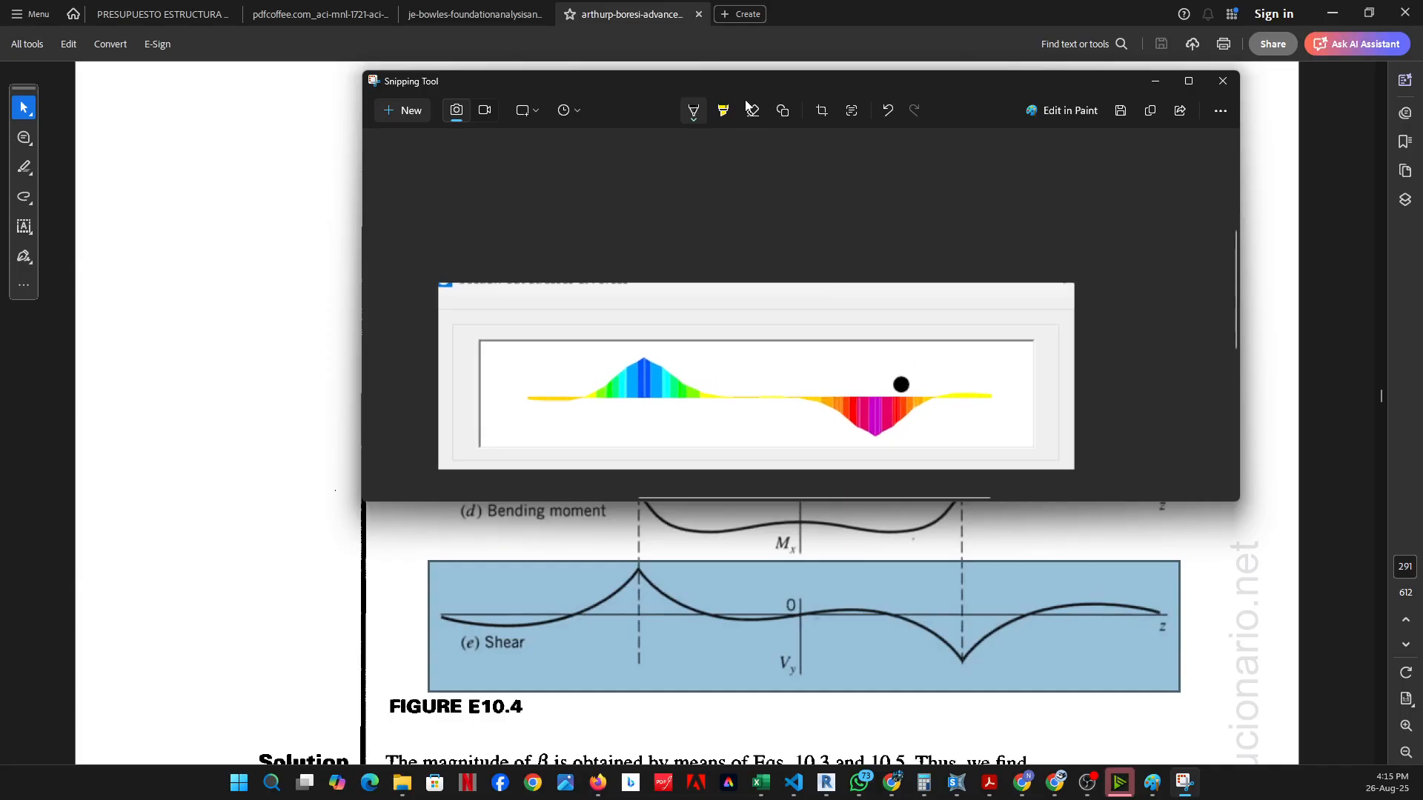
left_click(887, 111)
scroll(856, 393, "up", 2, "ctrl")
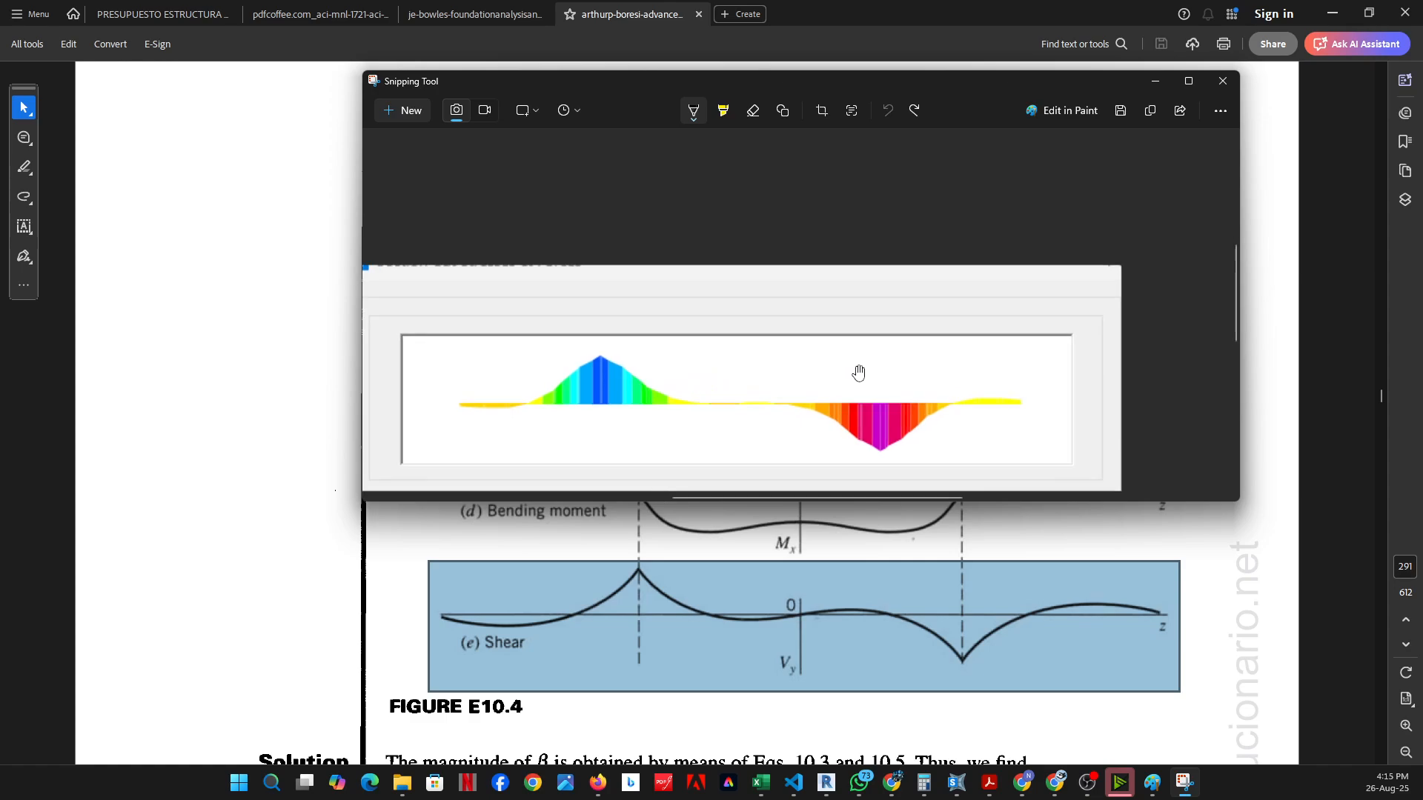
scroll(925, 363, "down", 1)
left_click_drag(927, 499, 905, 499)
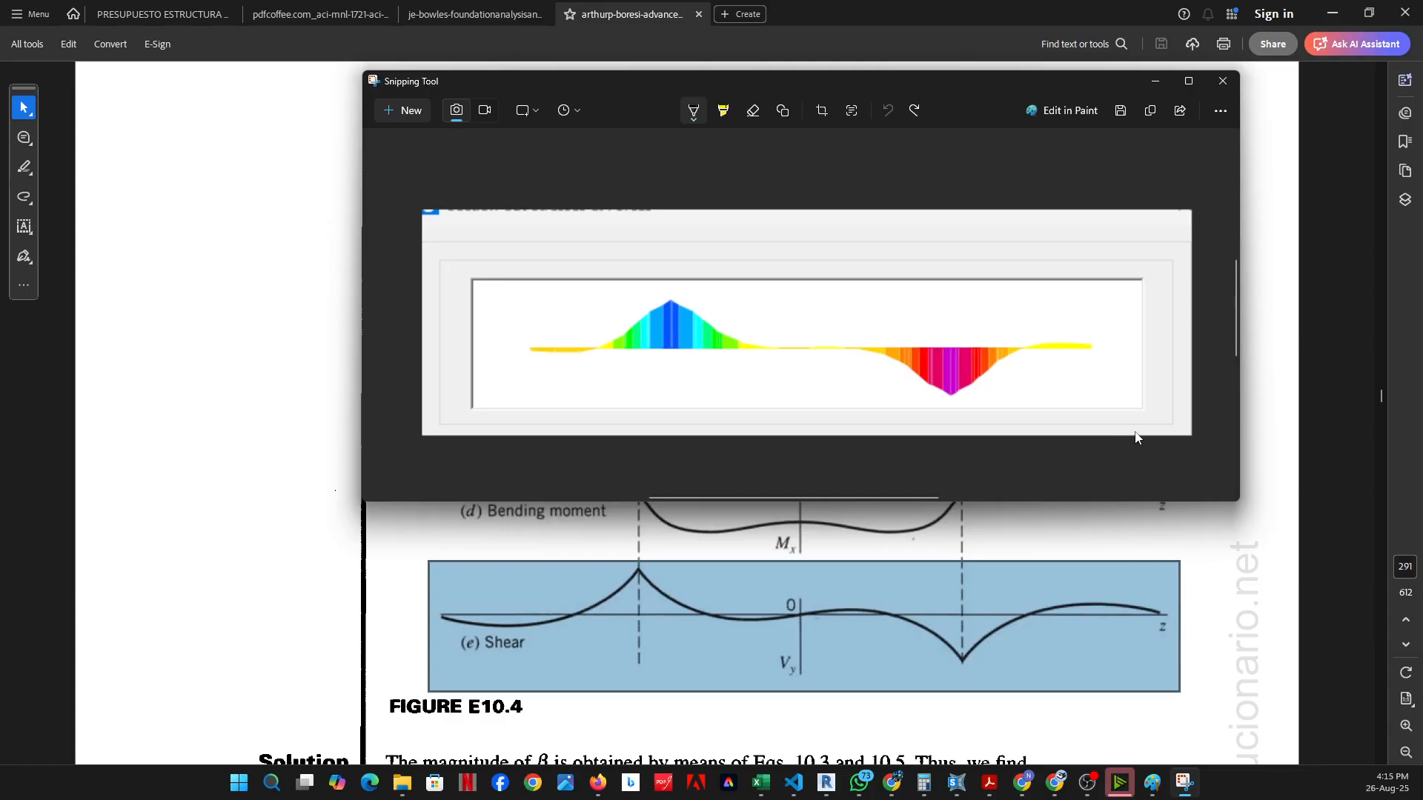